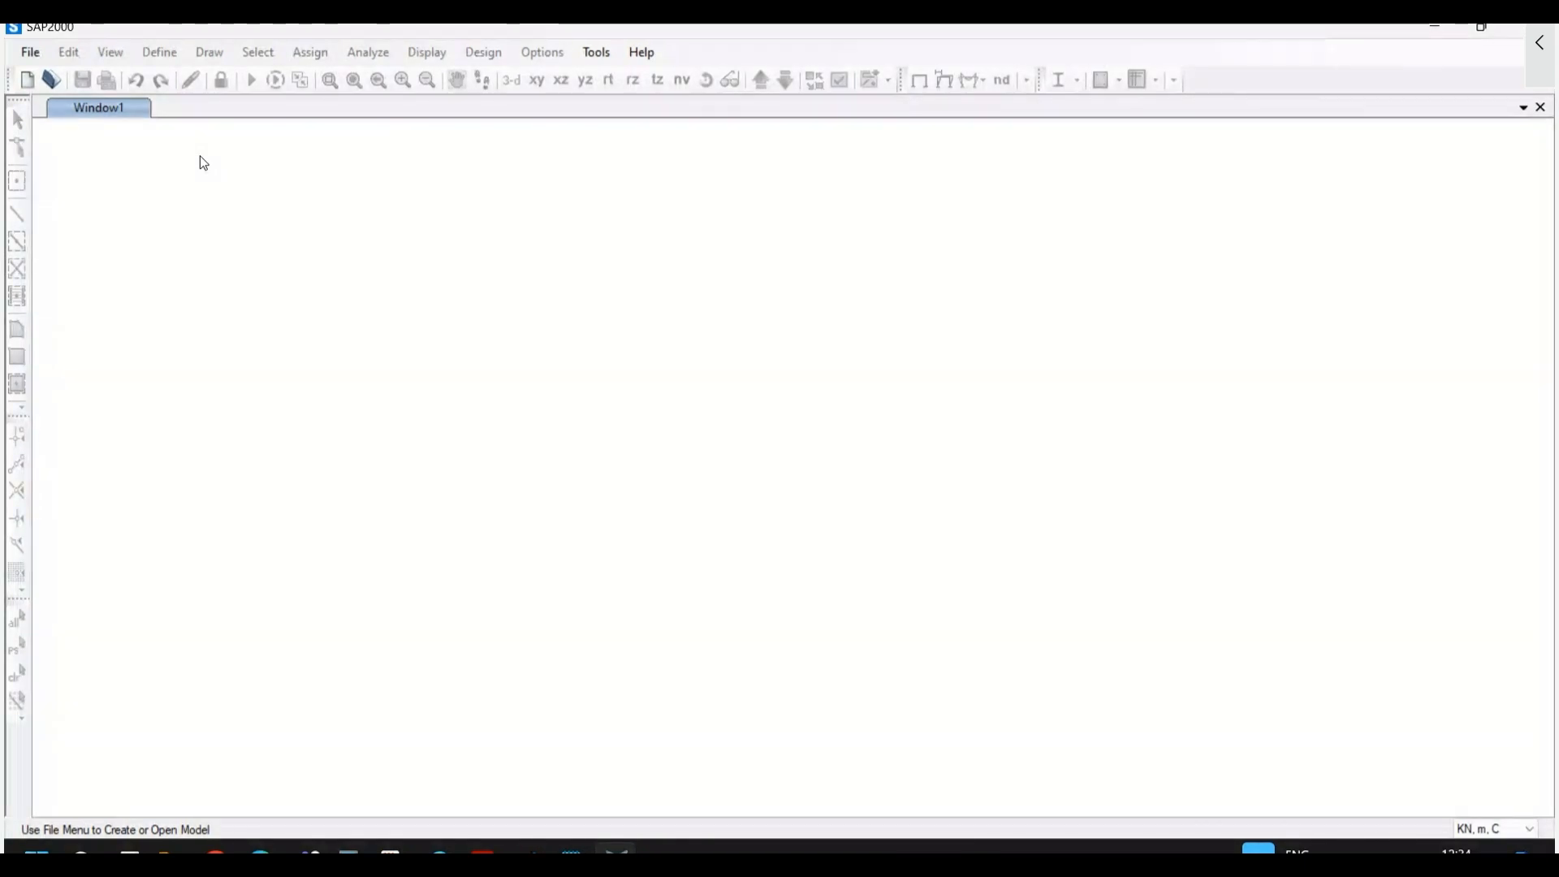
- Start a new model
{"action": "left_click", "coordinate": [30, 54]}
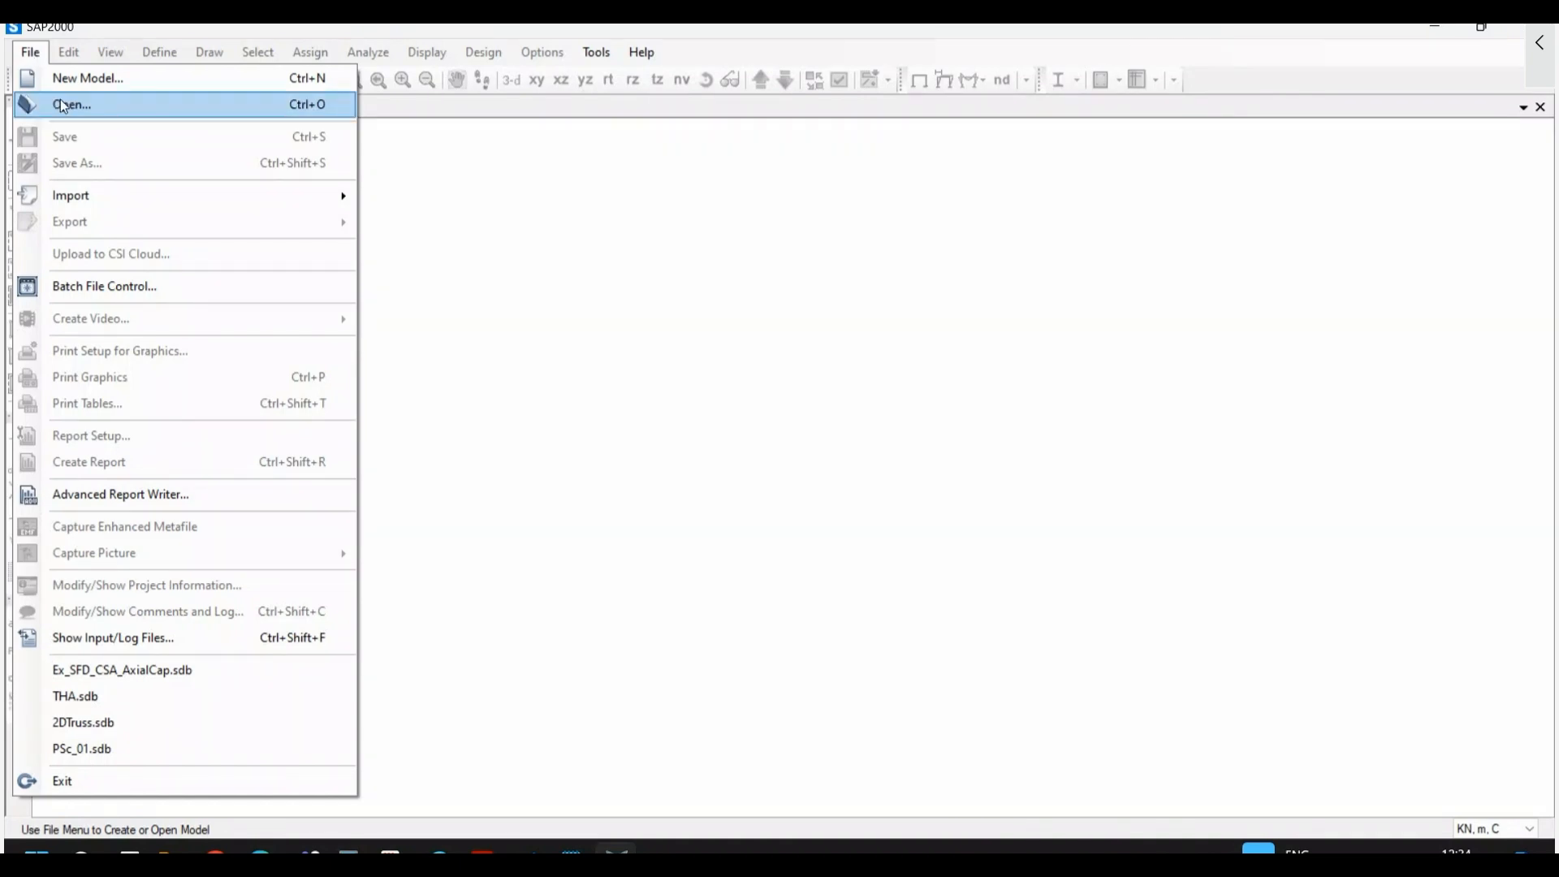
{"action": "left_click", "coordinate": [81, 195]}
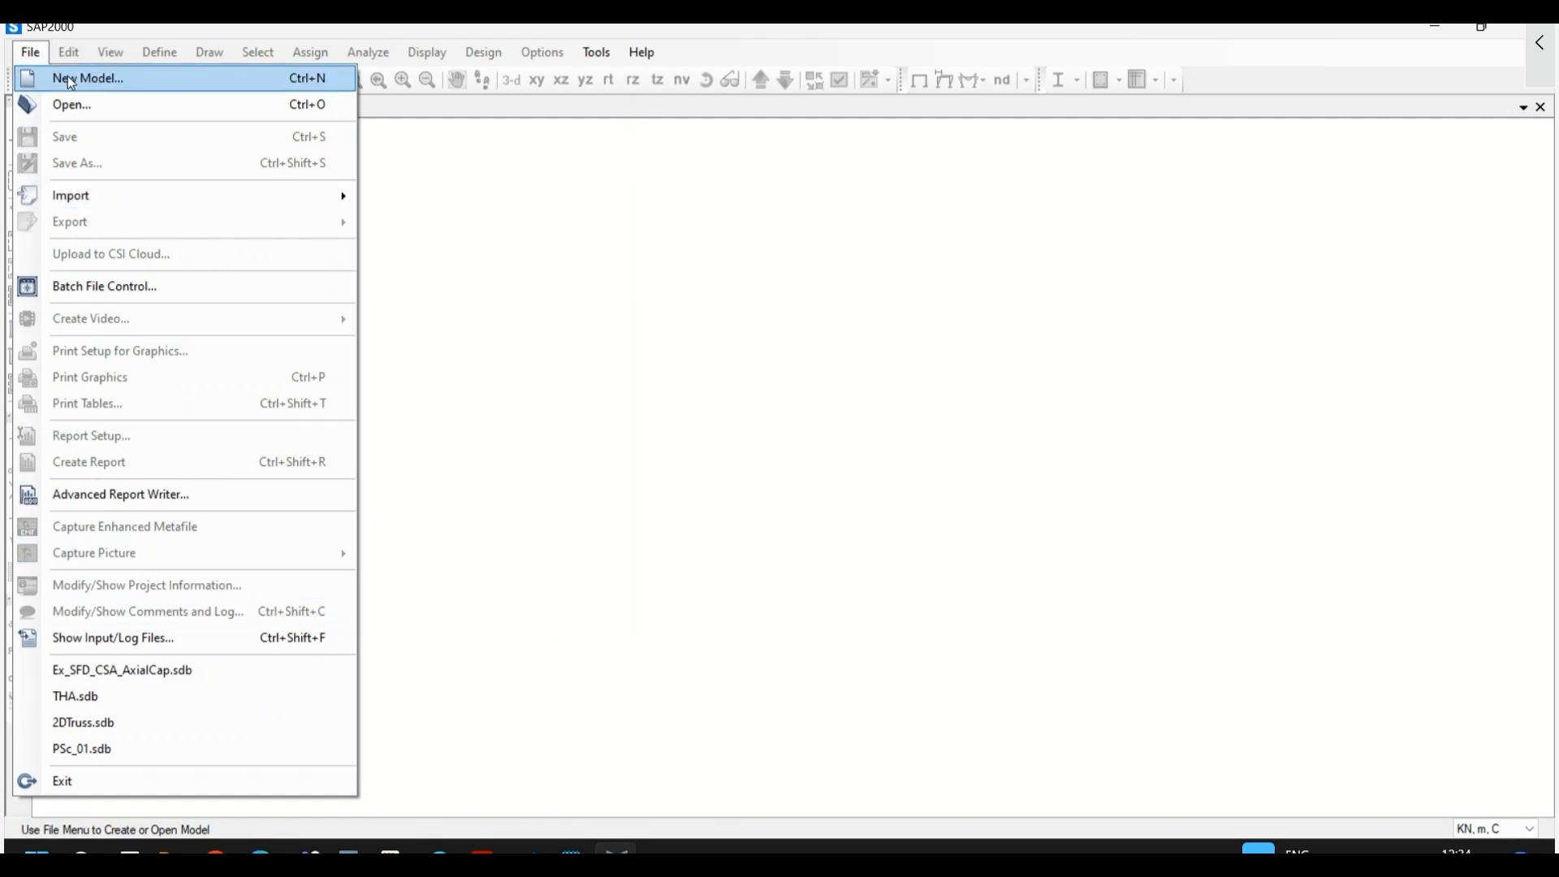
{"action": "left_click", "coordinate": [31, 62]}
{"action": "left_click", "coordinate": [29, 57]}
{"action": "left_click", "coordinate": [49, 81]}
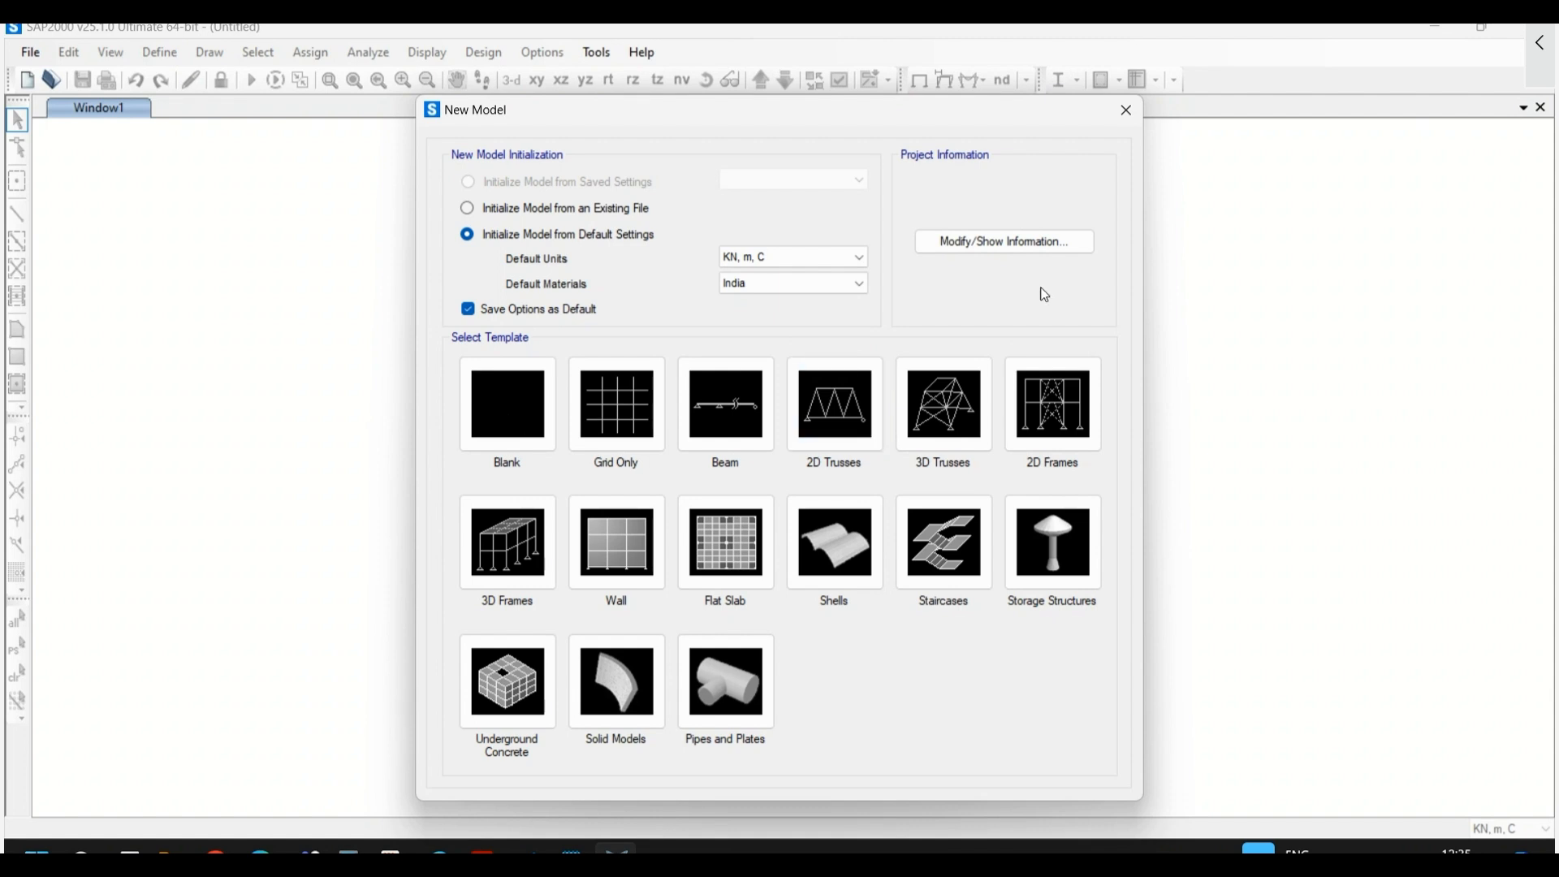
- Initialize the model from default settings with KN, m, C units and India as the default materials
{"action": "left_click", "coordinate": [859, 258]}
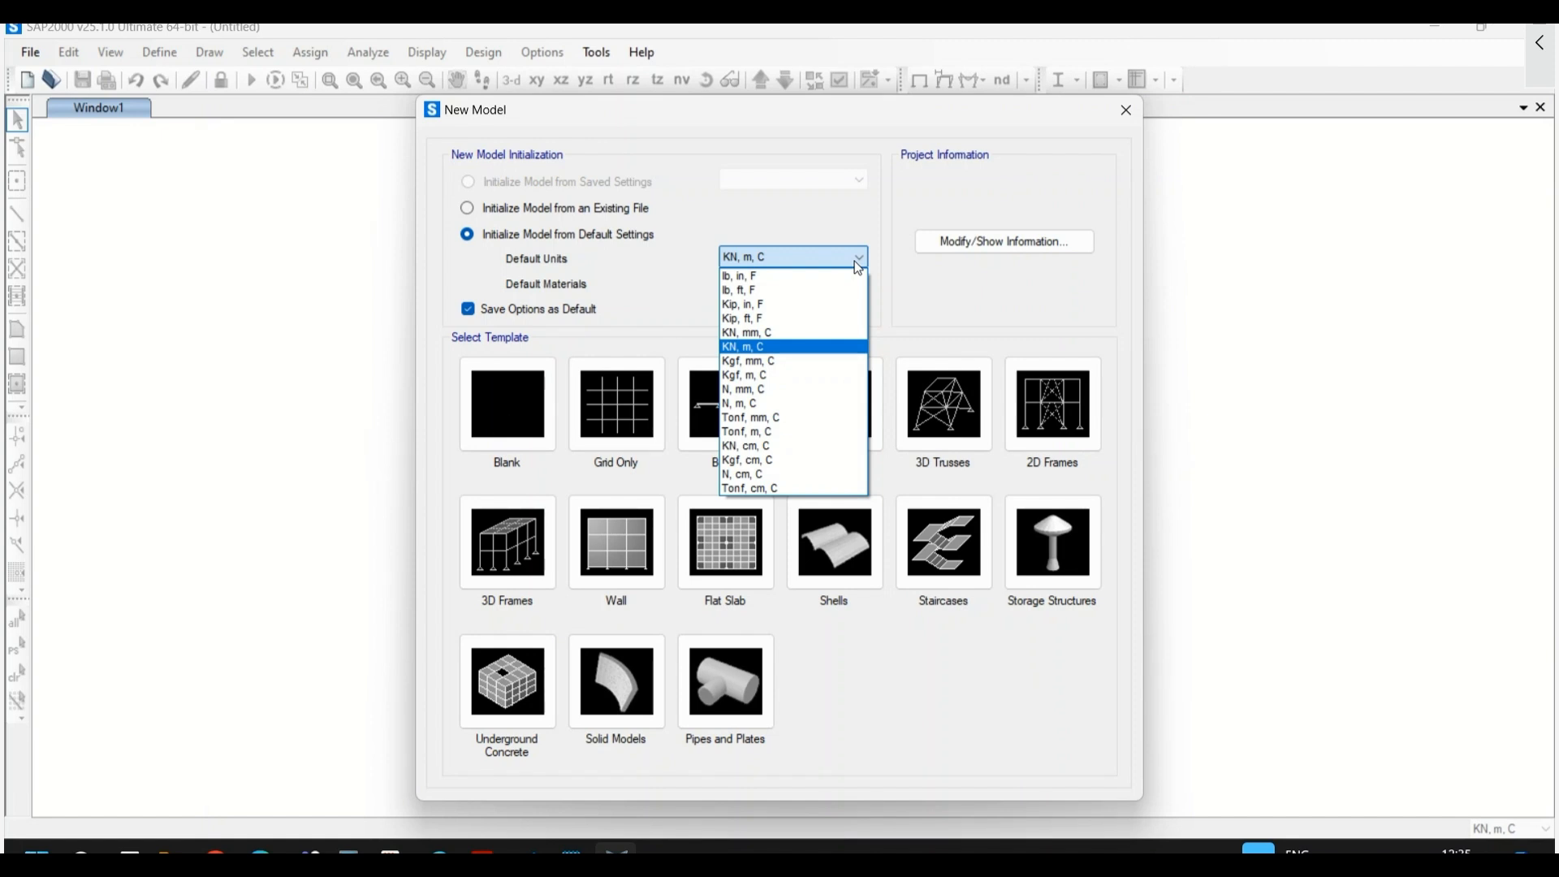
{"action": "left_click", "coordinate": [827, 257]}
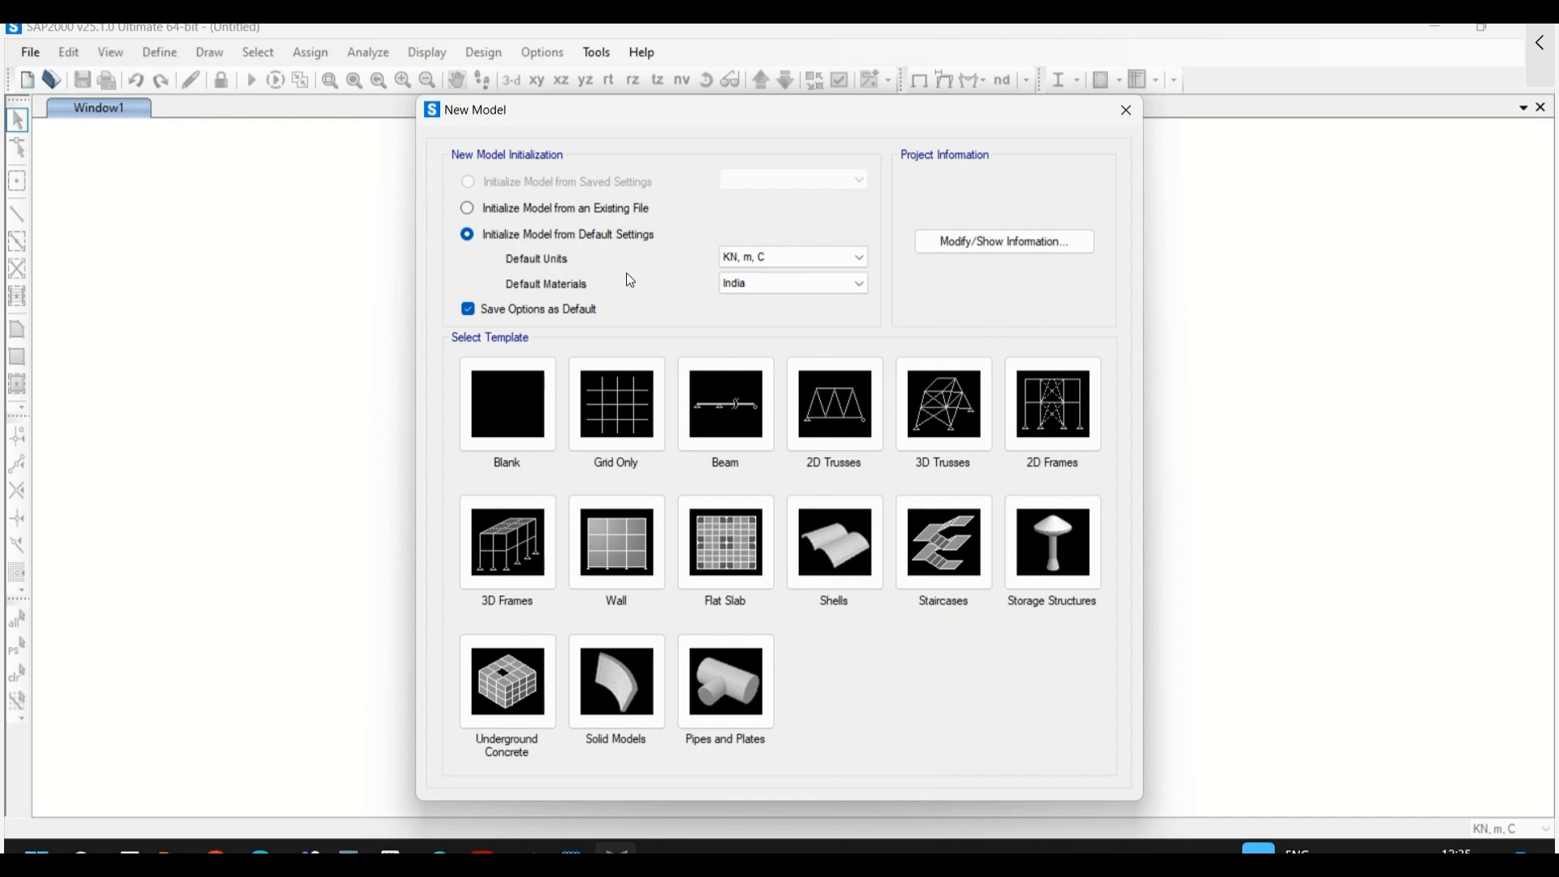
{"action": "left_click", "coordinate": [766, 265]}
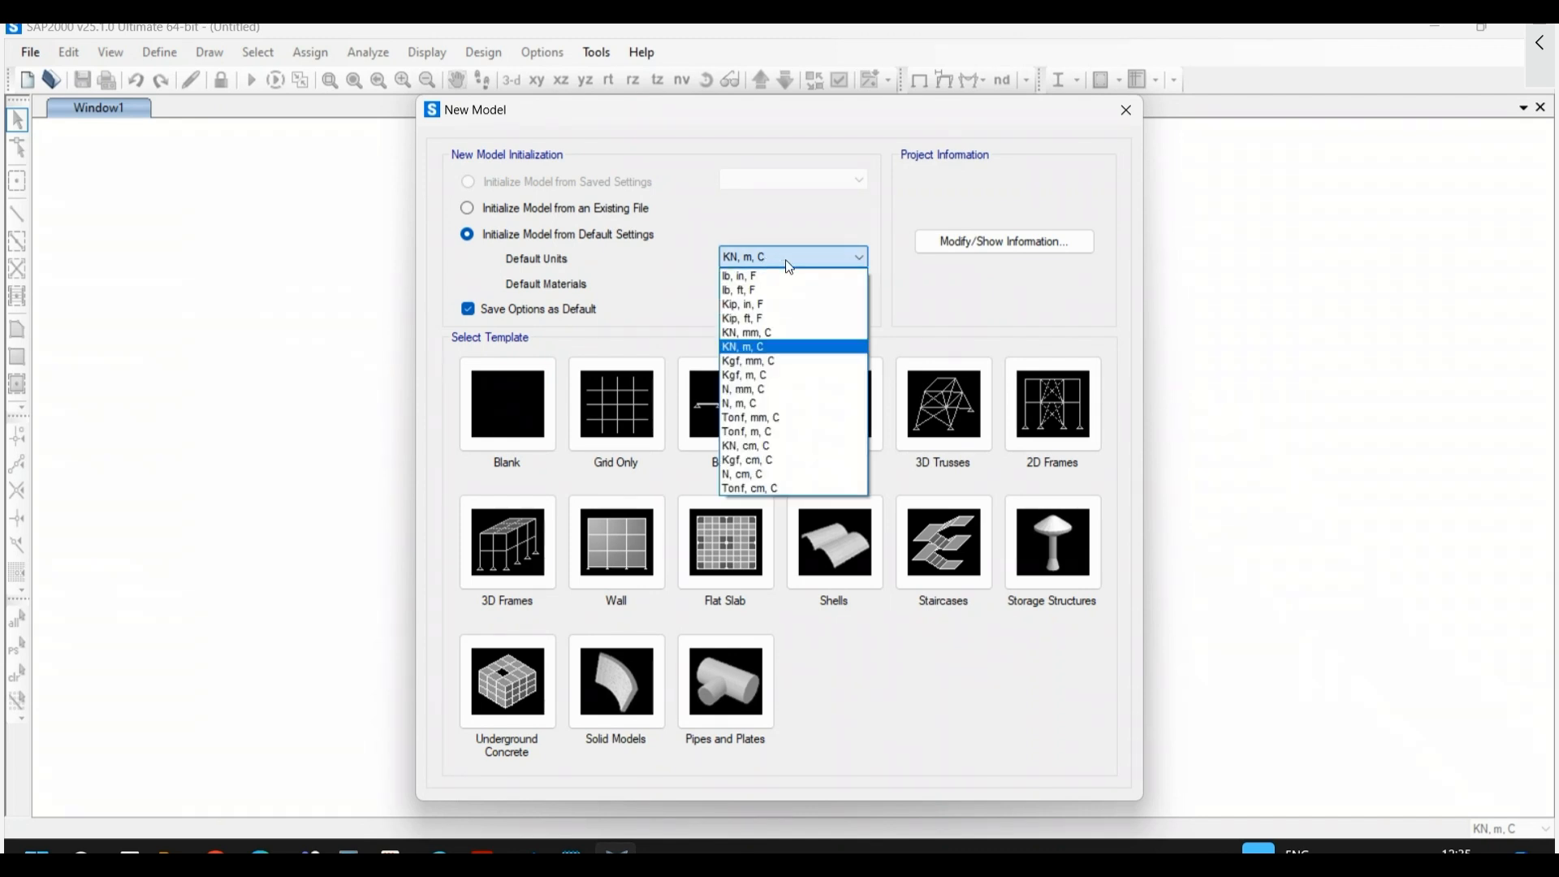
{"action": "left_click", "coordinate": [775, 348]}
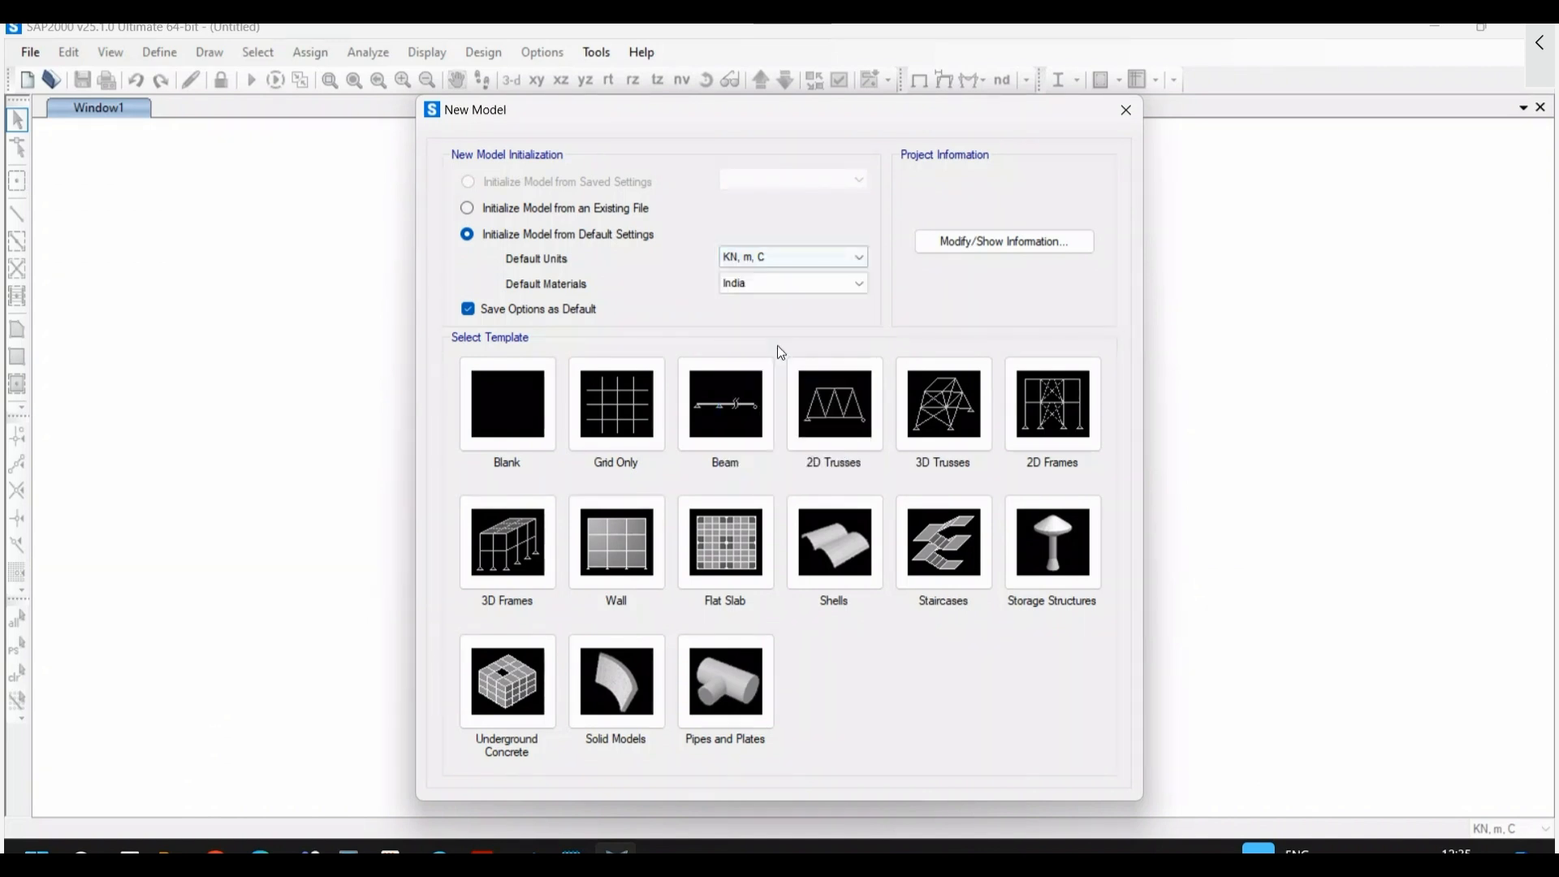
{"action": "left_click", "coordinate": [769, 290]}
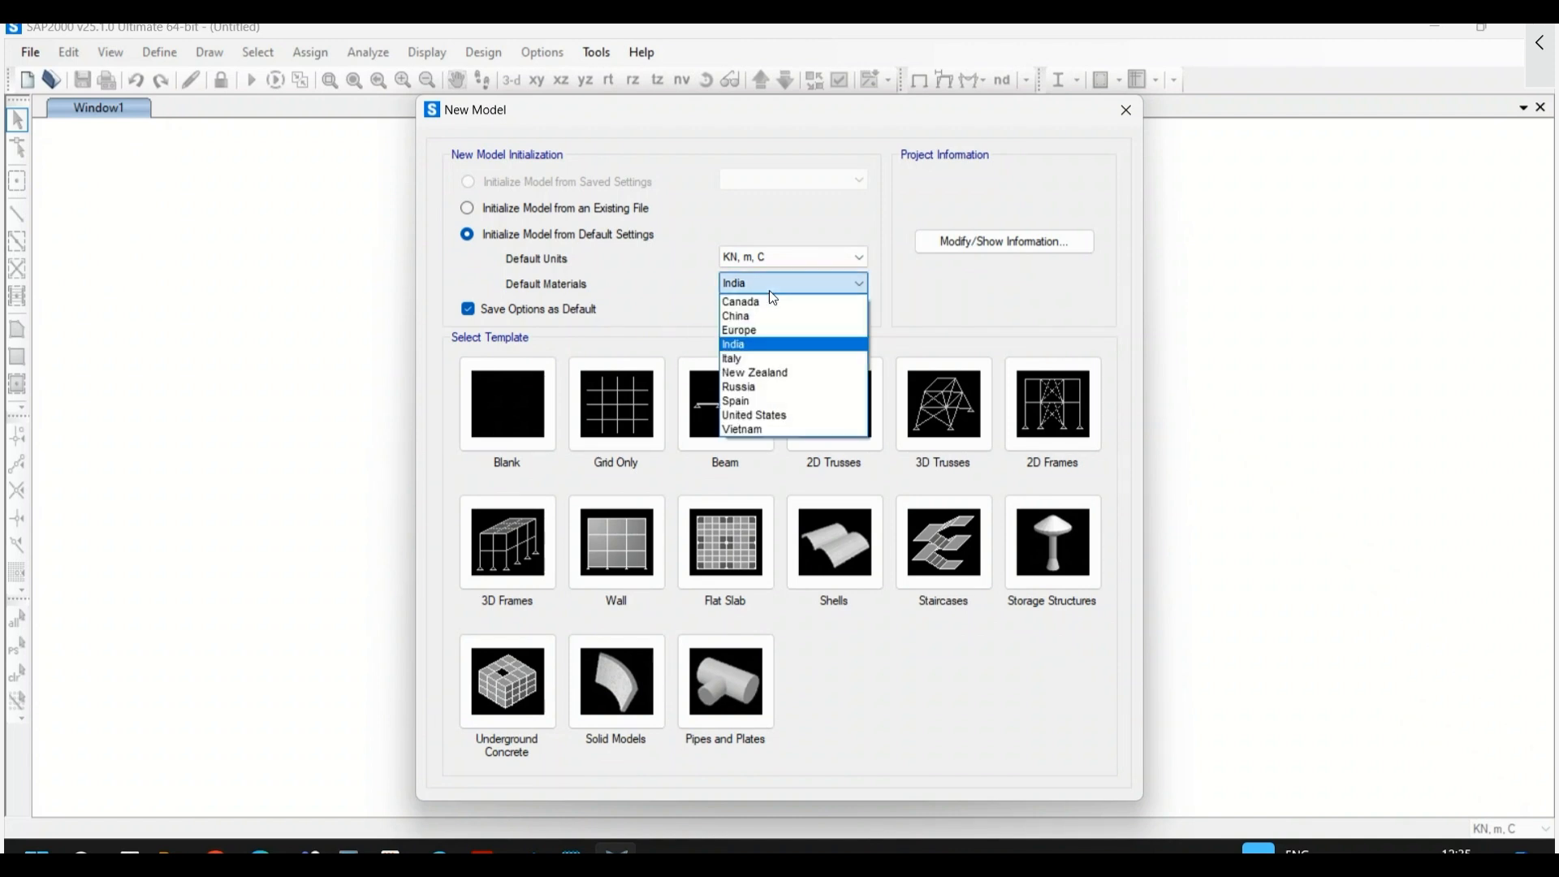
{"action": "left_click", "coordinate": [769, 291]}
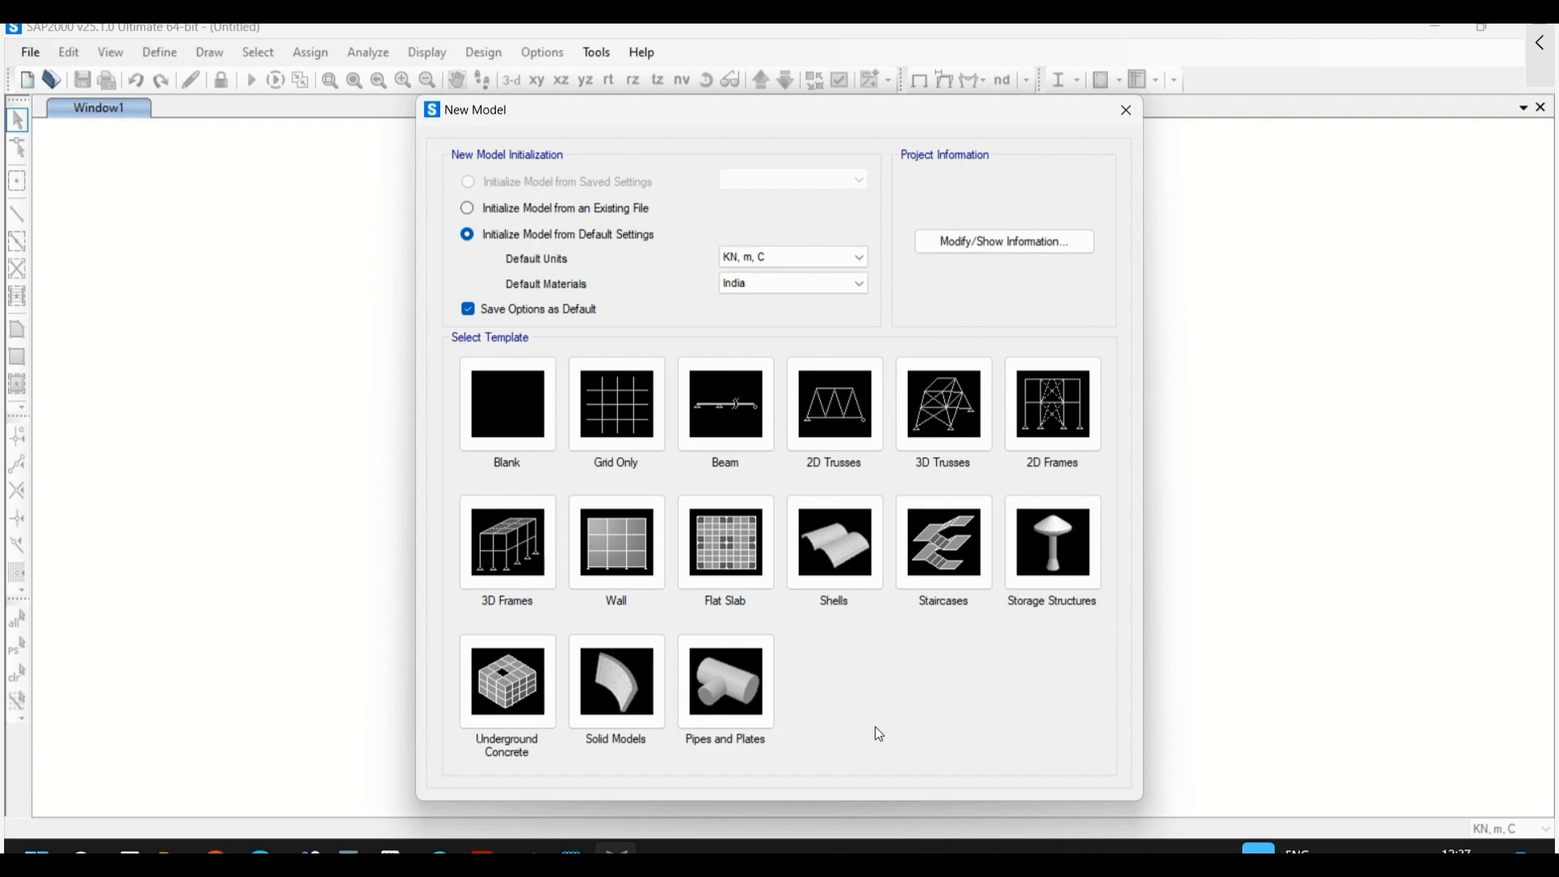
- Choose the Grid Only template and use the Cartesian grid definition after viewing the cylindrical one
{"action": "left_click", "coordinate": [617, 441]}
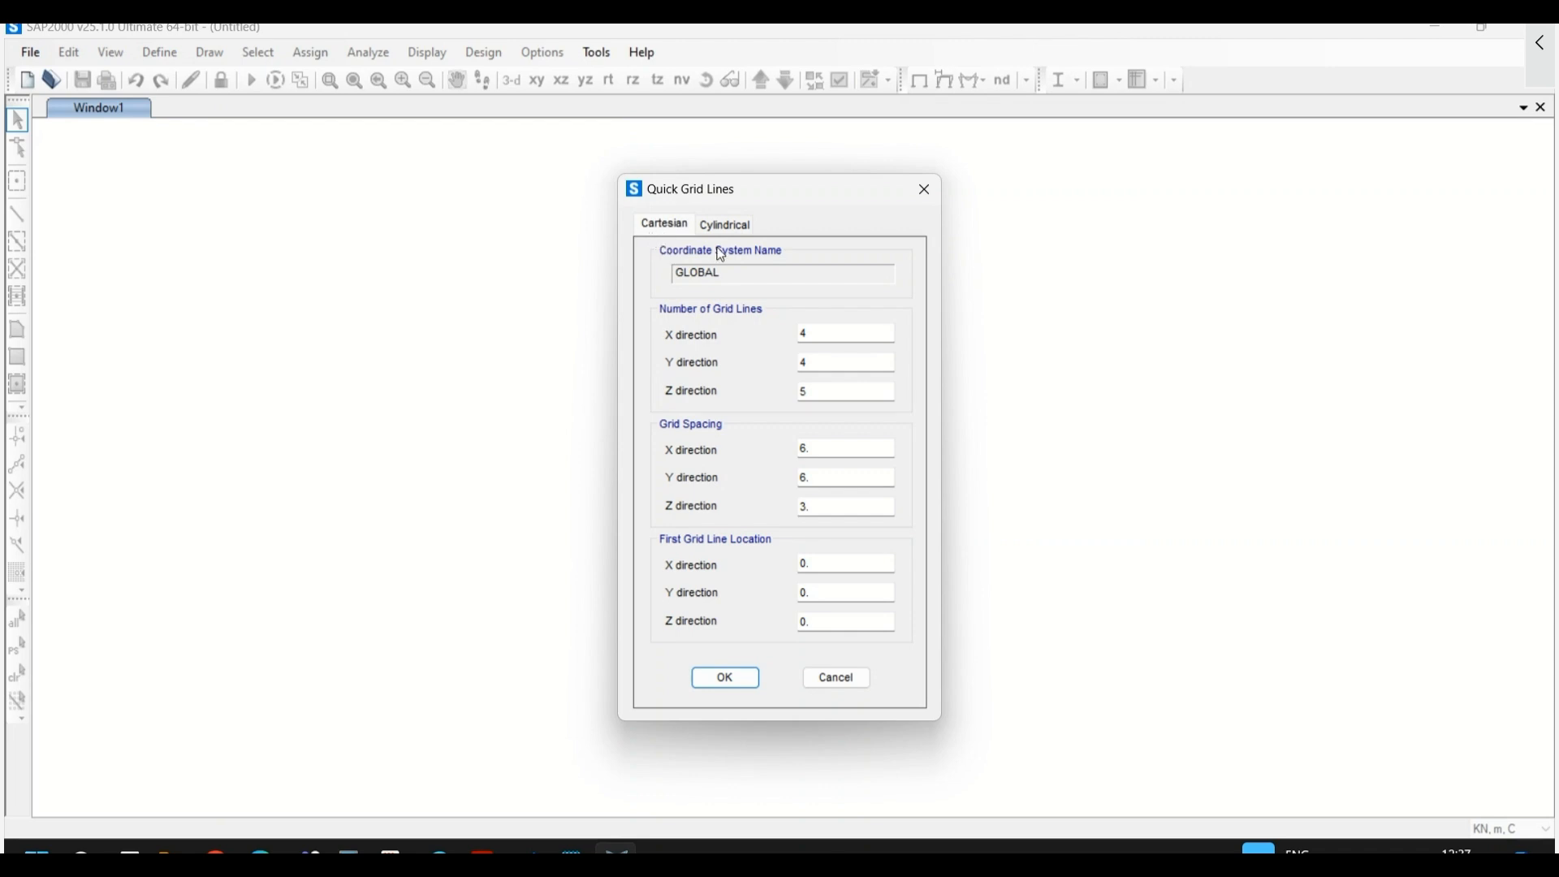
{"action": "left_click", "coordinate": [731, 226]}
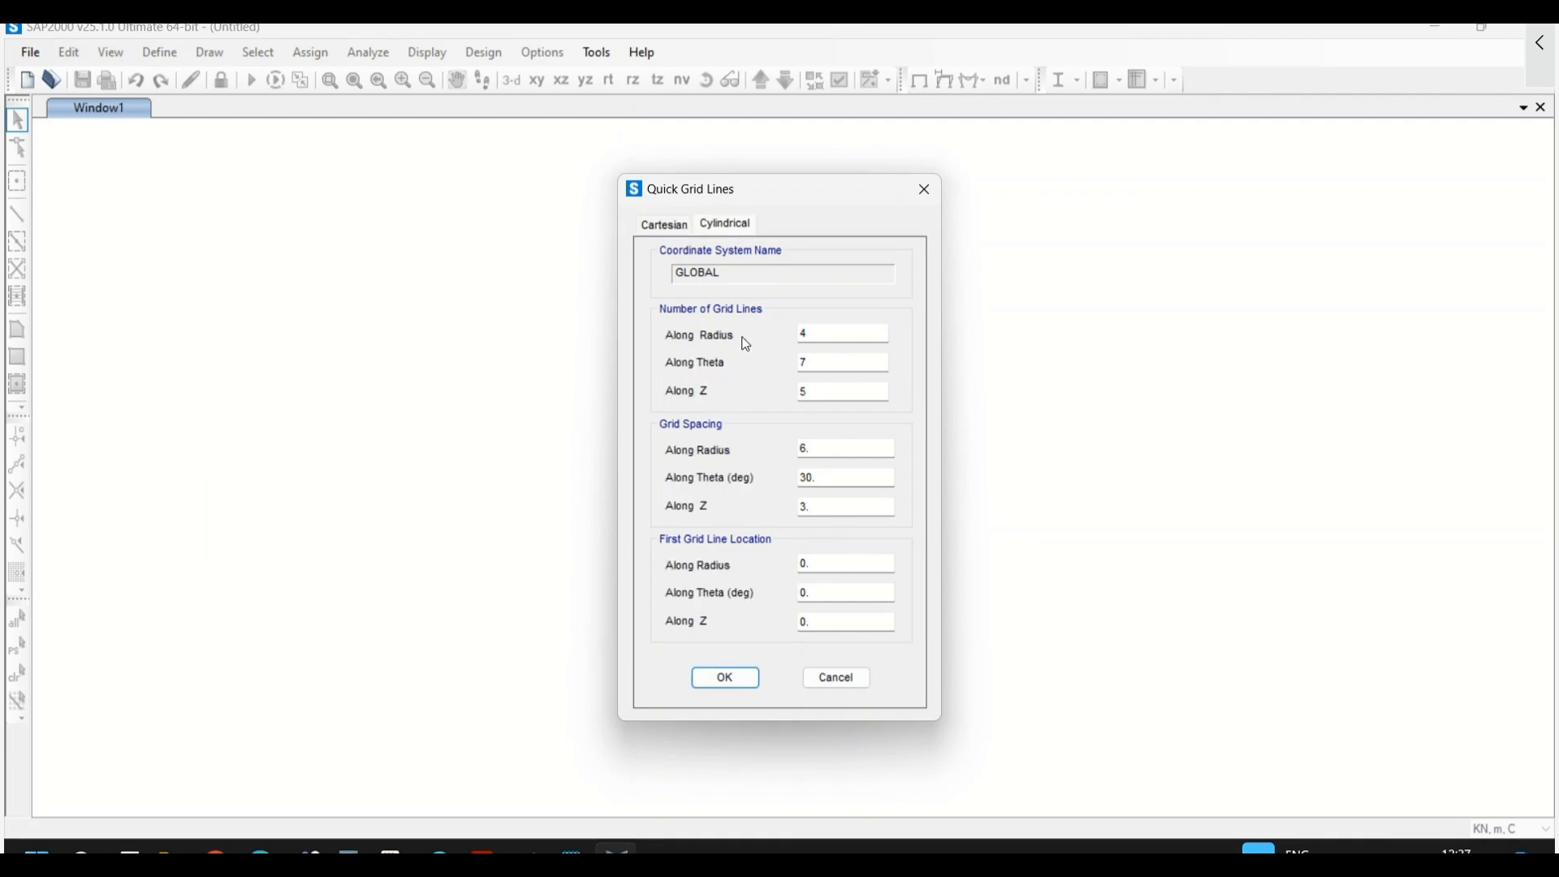
{"action": "left_click", "coordinate": [673, 228]}
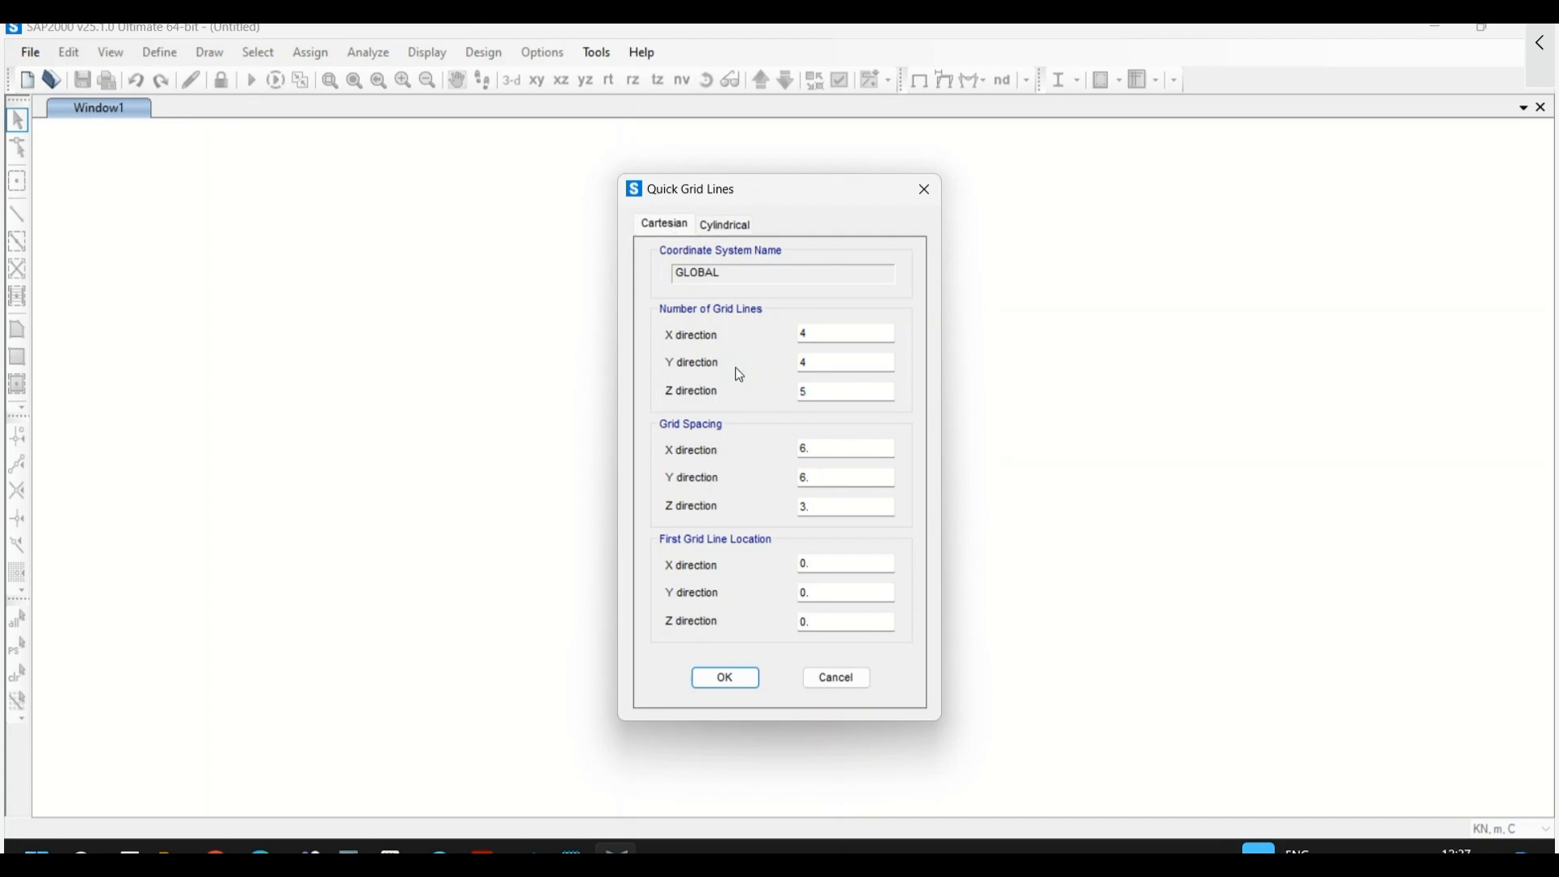
- Create the grid with 4, 4 and 5 lines in X, Y and Z, spaced 6, 6 and 3 m, starting at the origin
{"action": "left_click", "coordinate": [835, 335]}
{"action": "left_click", "coordinate": [847, 363]}
{"action": "left_click", "coordinate": [817, 391]}
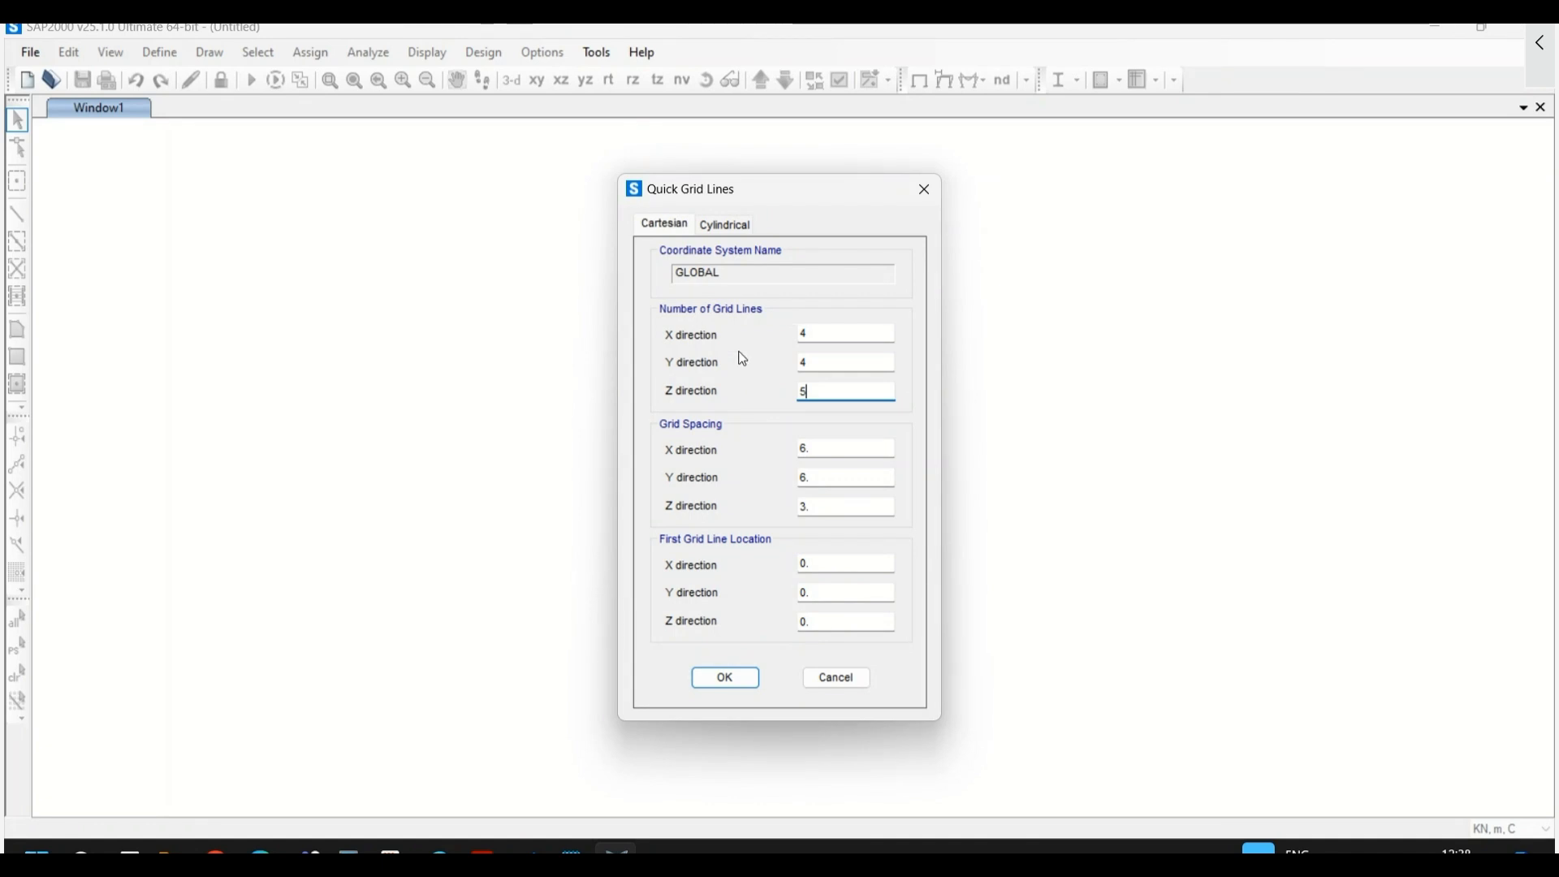
{"action": "left_click", "coordinate": [818, 333]}
{"action": "key", "text": "Tab"}
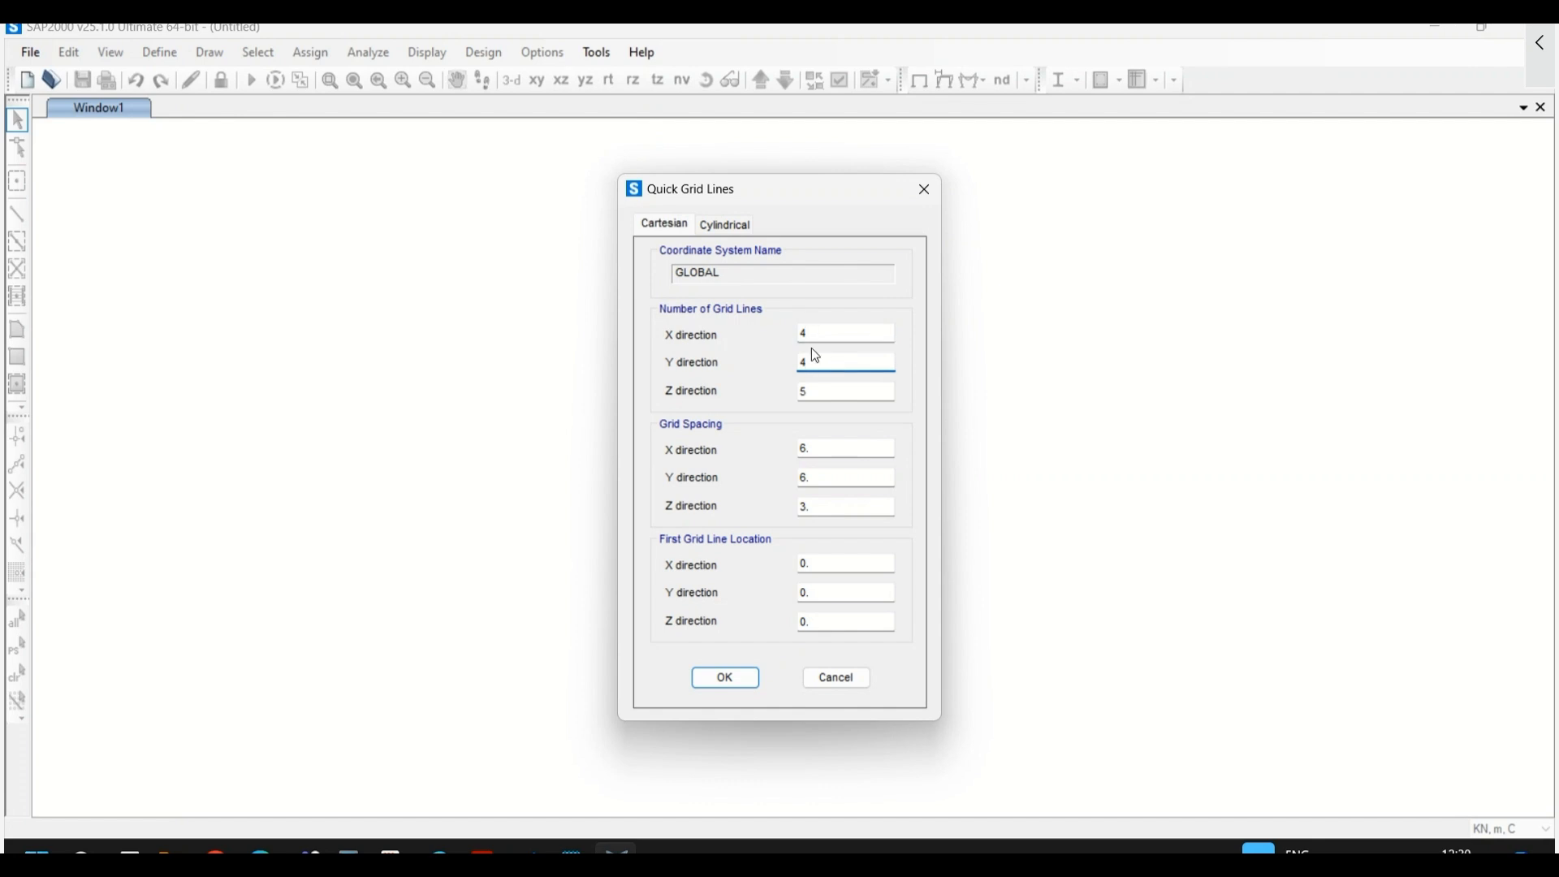
{"action": "left_click", "coordinate": [827, 391]}
{"action": "left_click", "coordinate": [842, 446]}
{"action": "left_click", "coordinate": [839, 507]}
{"action": "left_click", "coordinate": [838, 508]}
{"action": "left_click", "coordinate": [745, 683]}
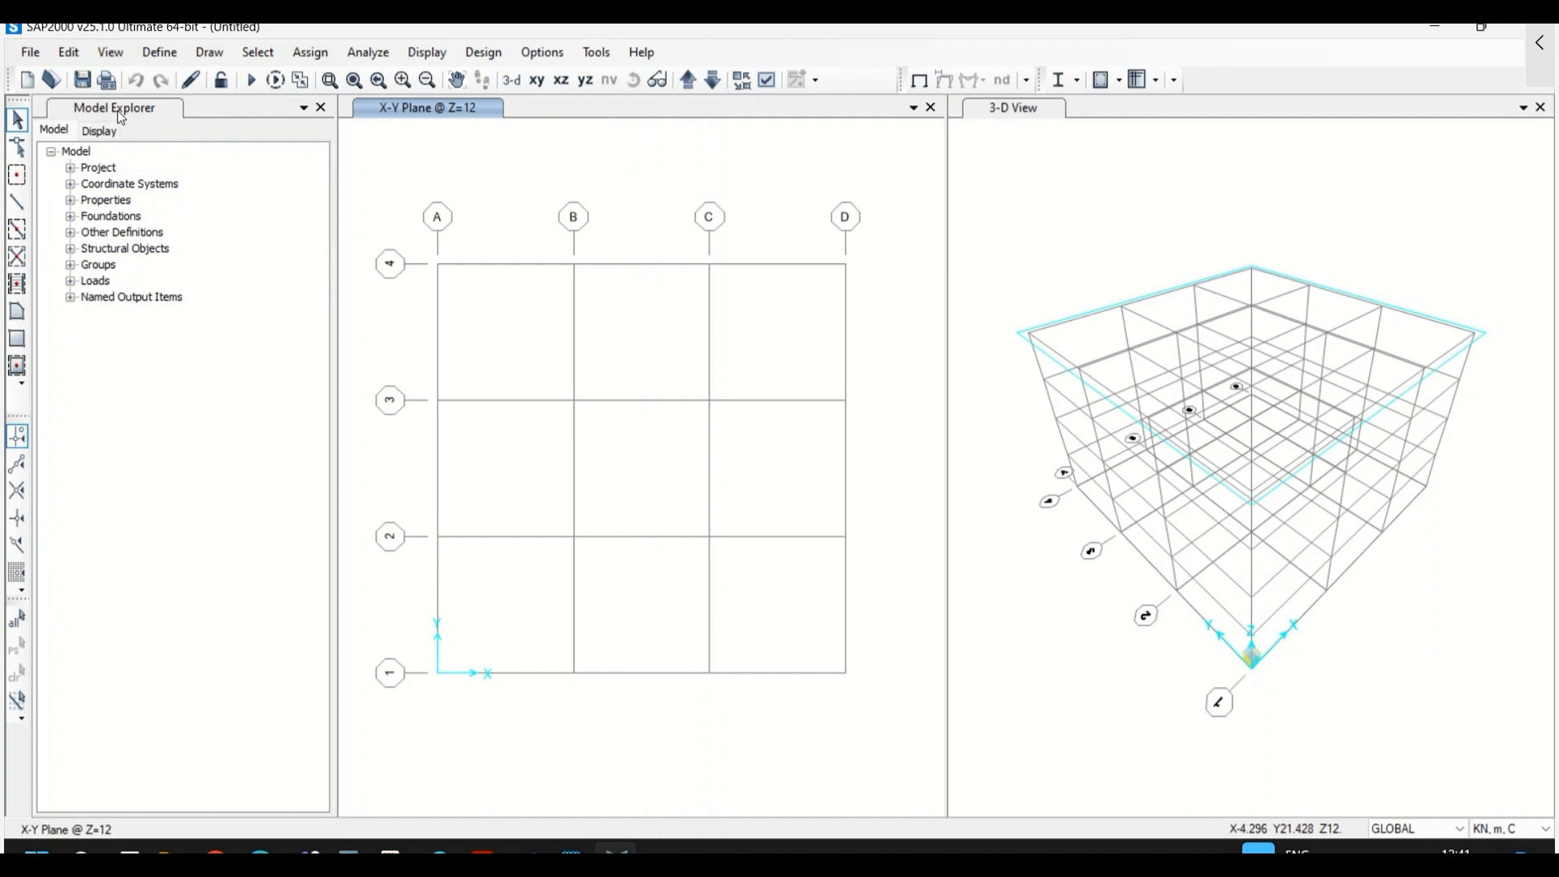
- Examine the property categories listed under Properties in the Model Explorer, and collapse the branch again
{"action": "left_click", "coordinate": [71, 201]}
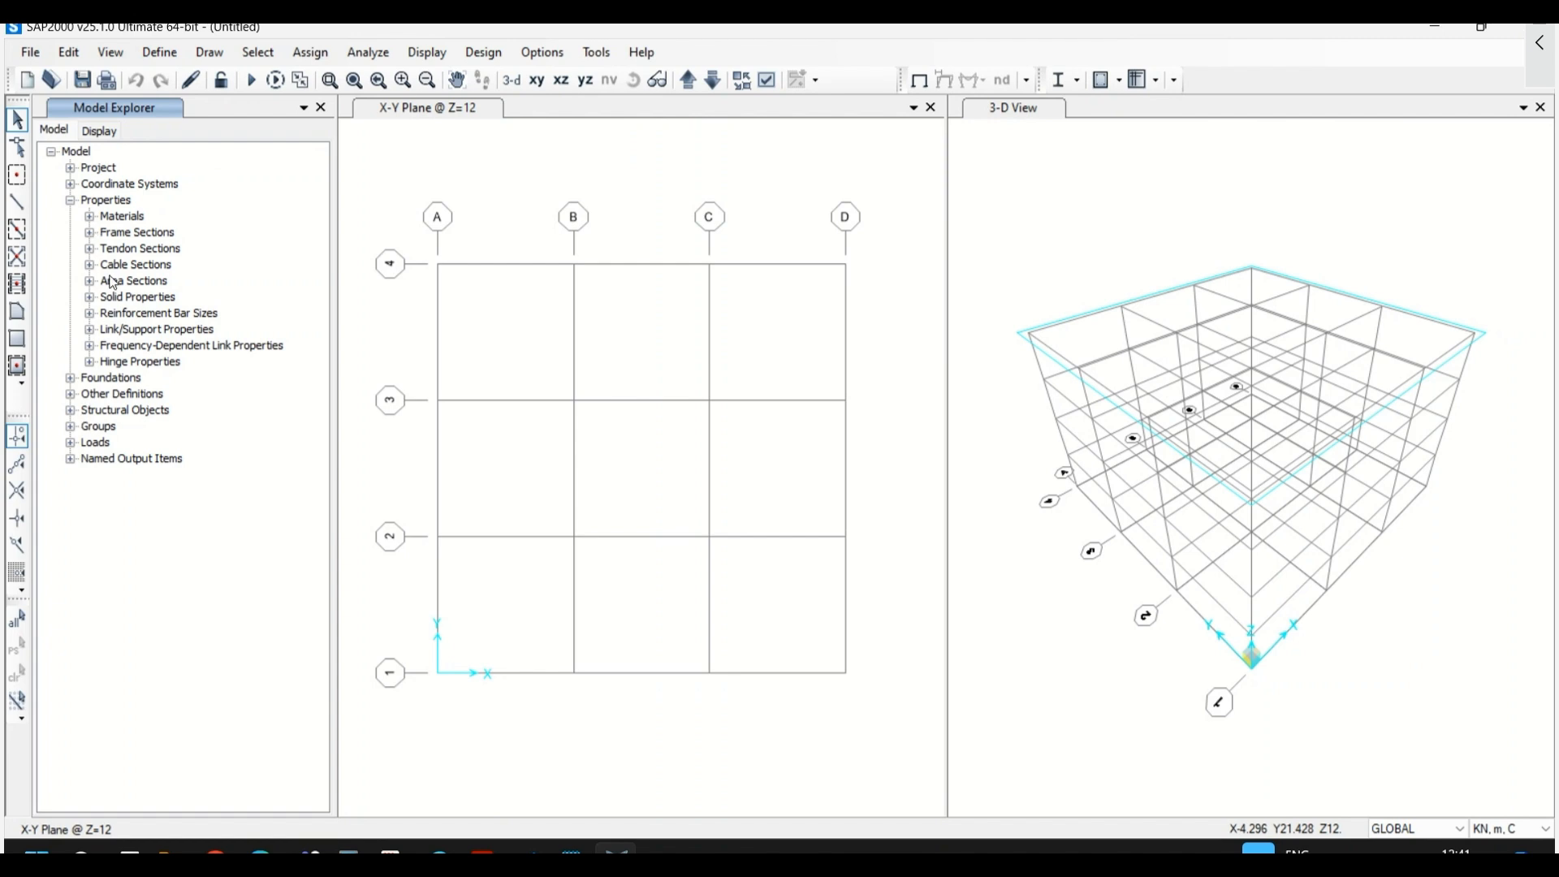
{"action": "left_click", "coordinate": [70, 200]}
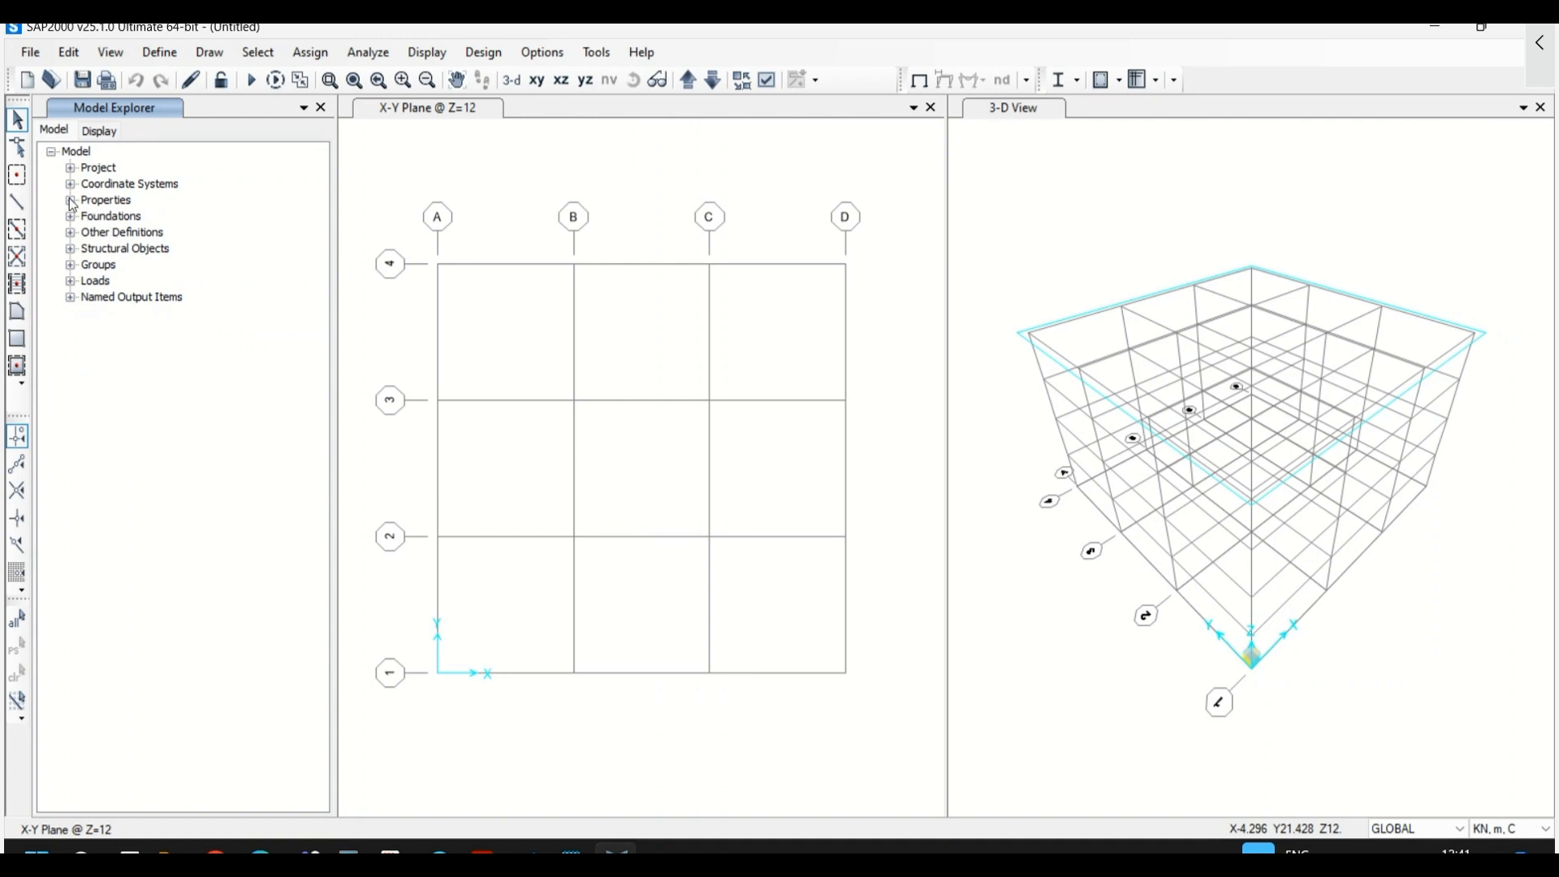
{"action": "left_click", "coordinate": [71, 201]}
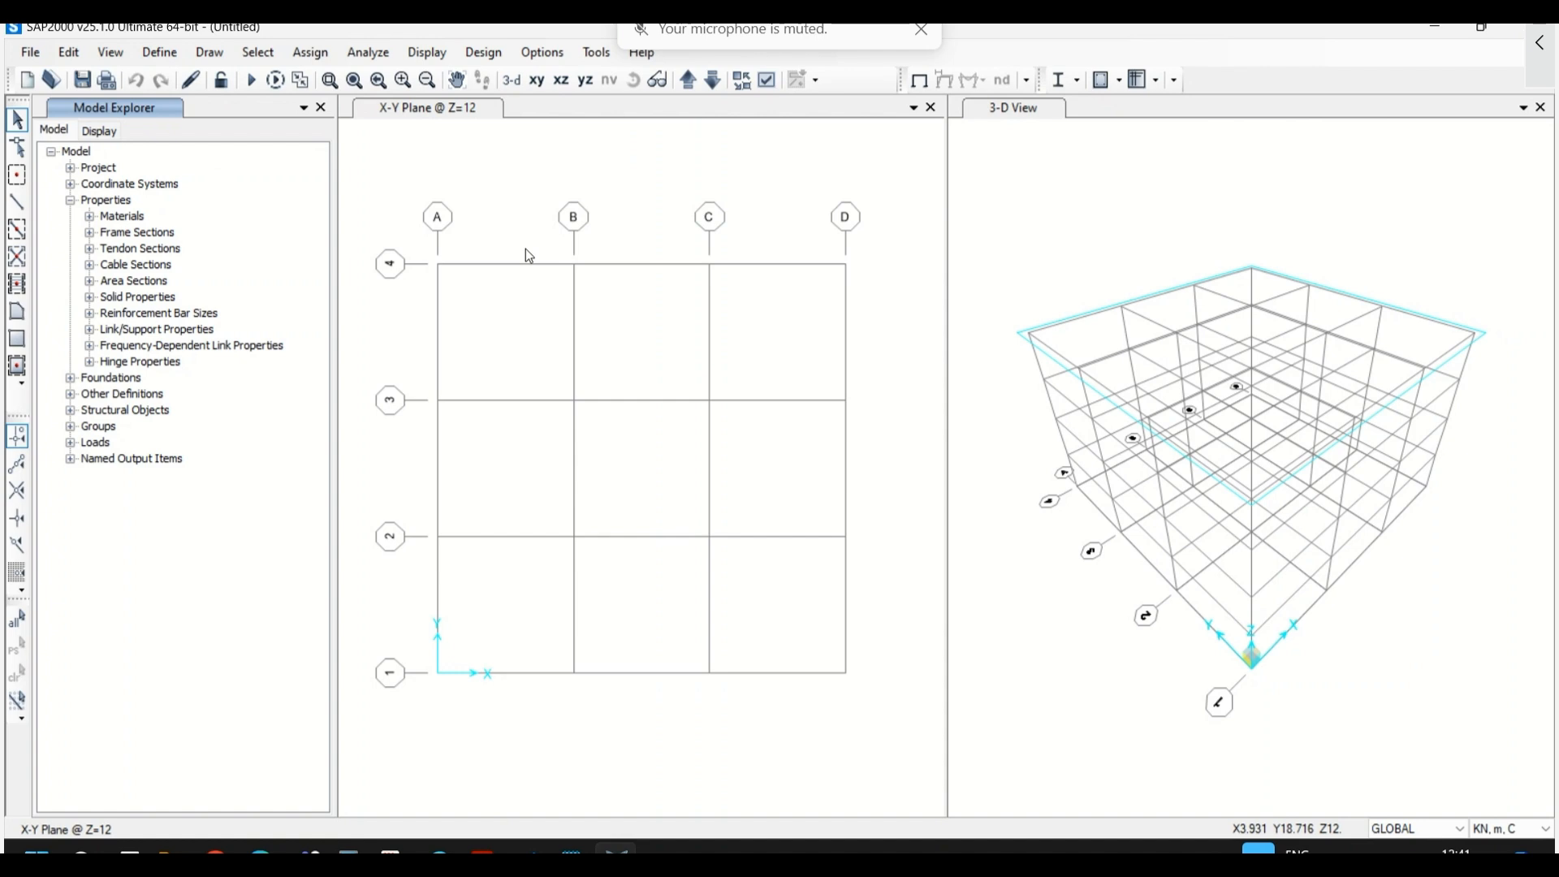
{"action": "left_click", "coordinate": [70, 201]}
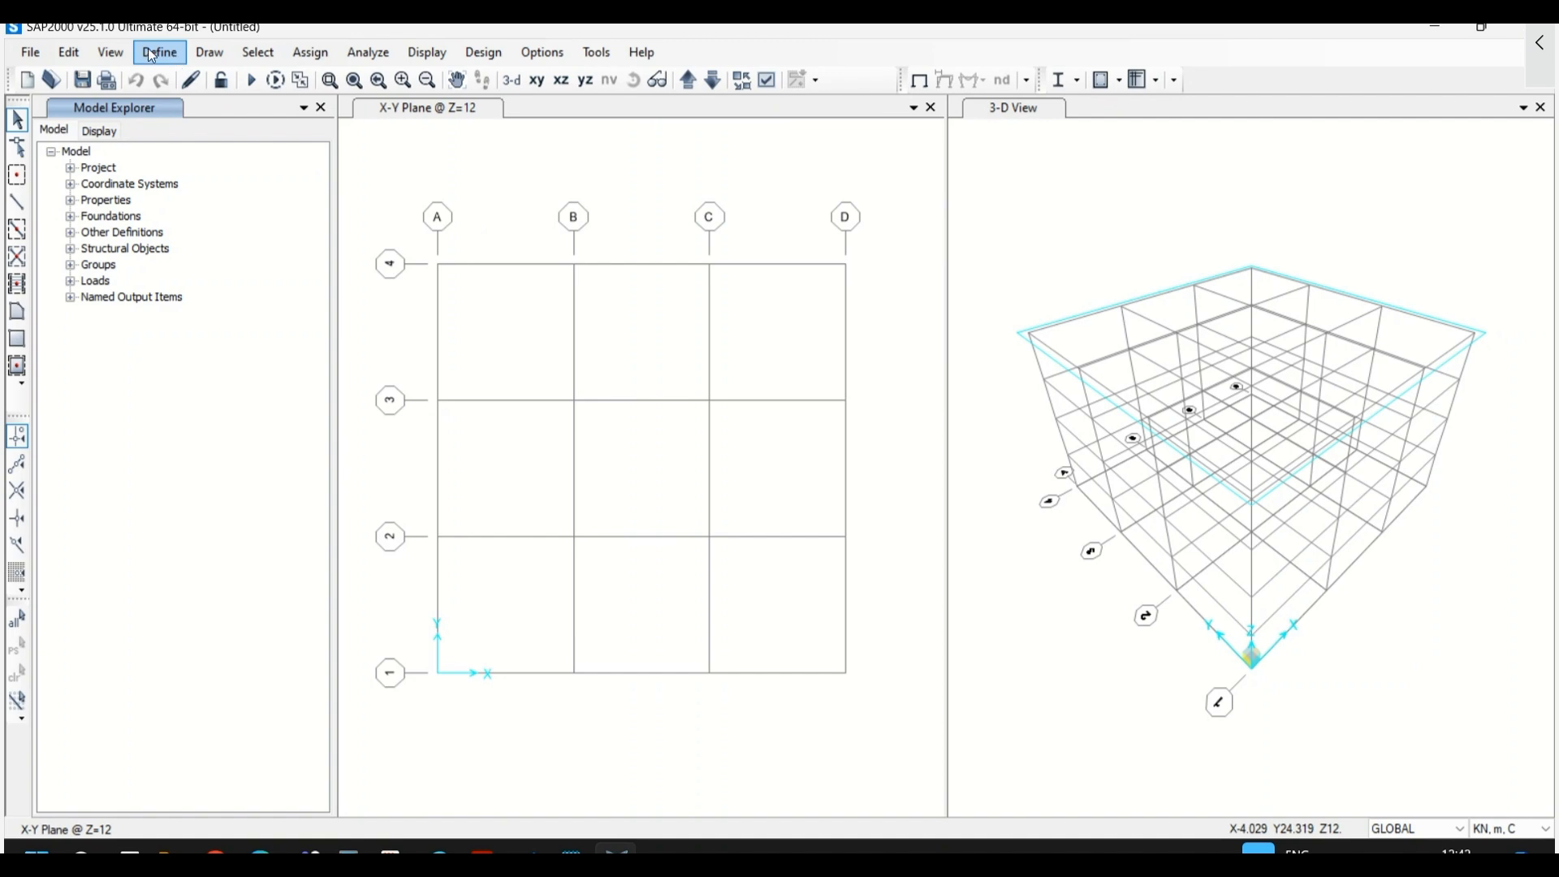
{"action": "left_click", "coordinate": [32, 53]}
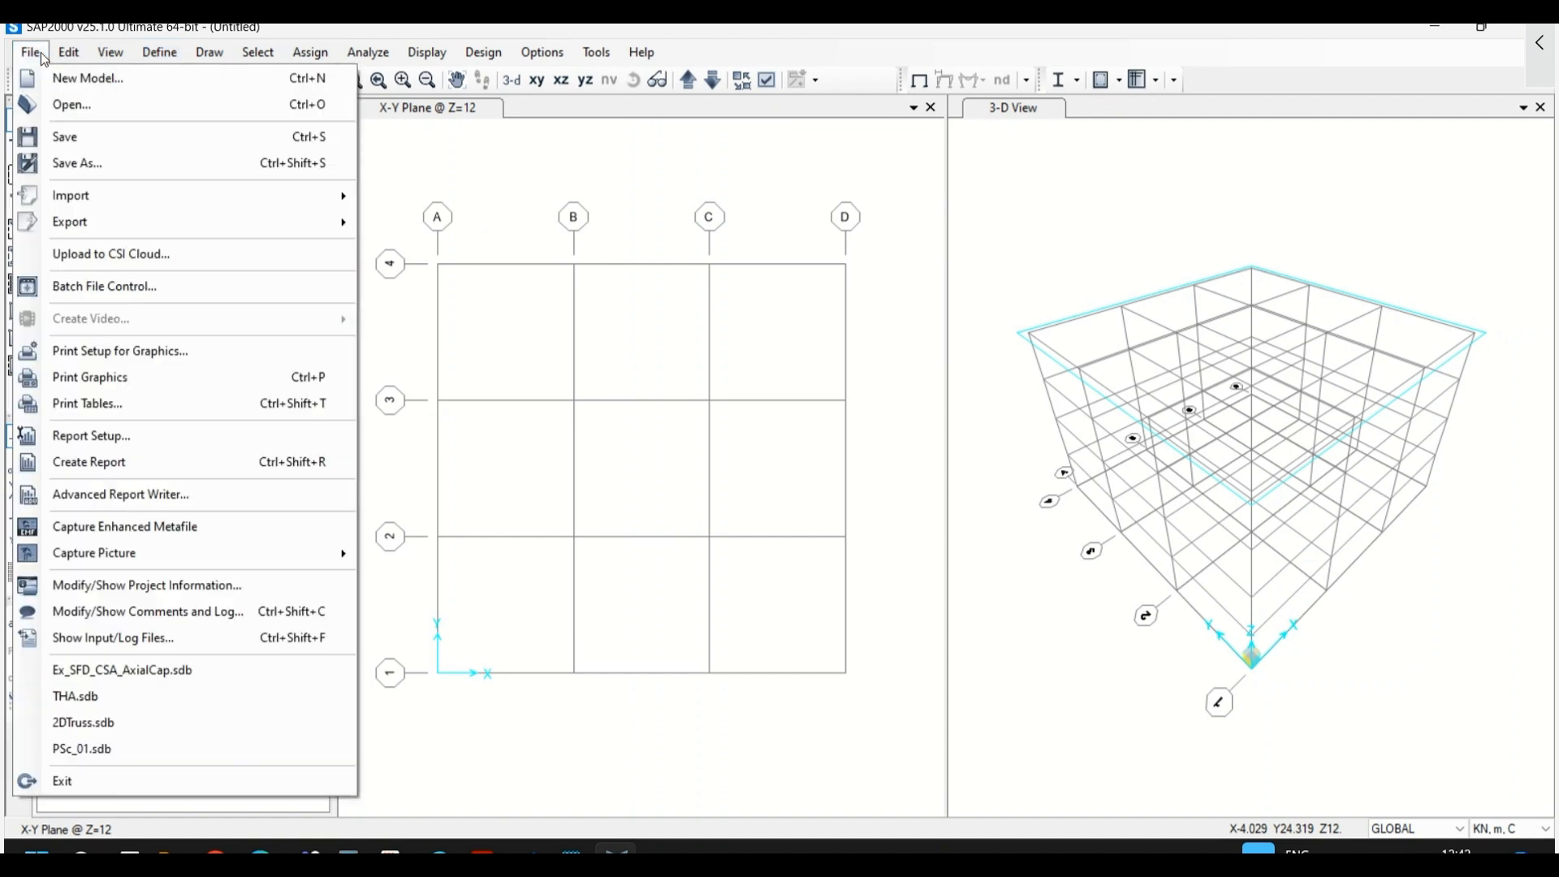
{"action": "left_click", "coordinate": [40, 52]}
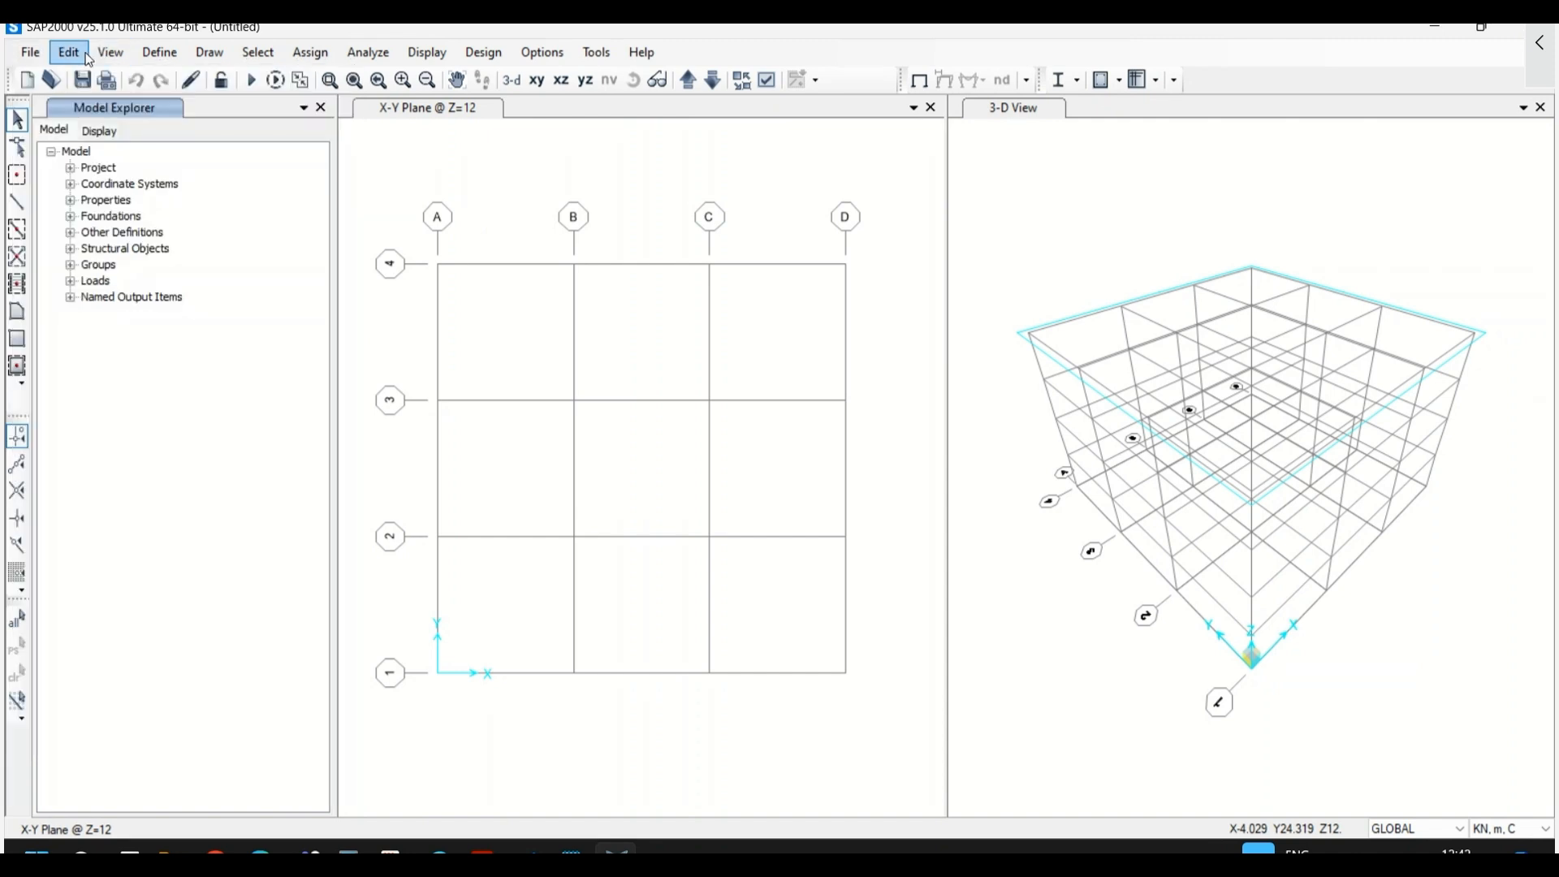
{"action": "left_click", "coordinate": [69, 53]}
{"action": "mouse_move", "coordinate": [104, 63]}
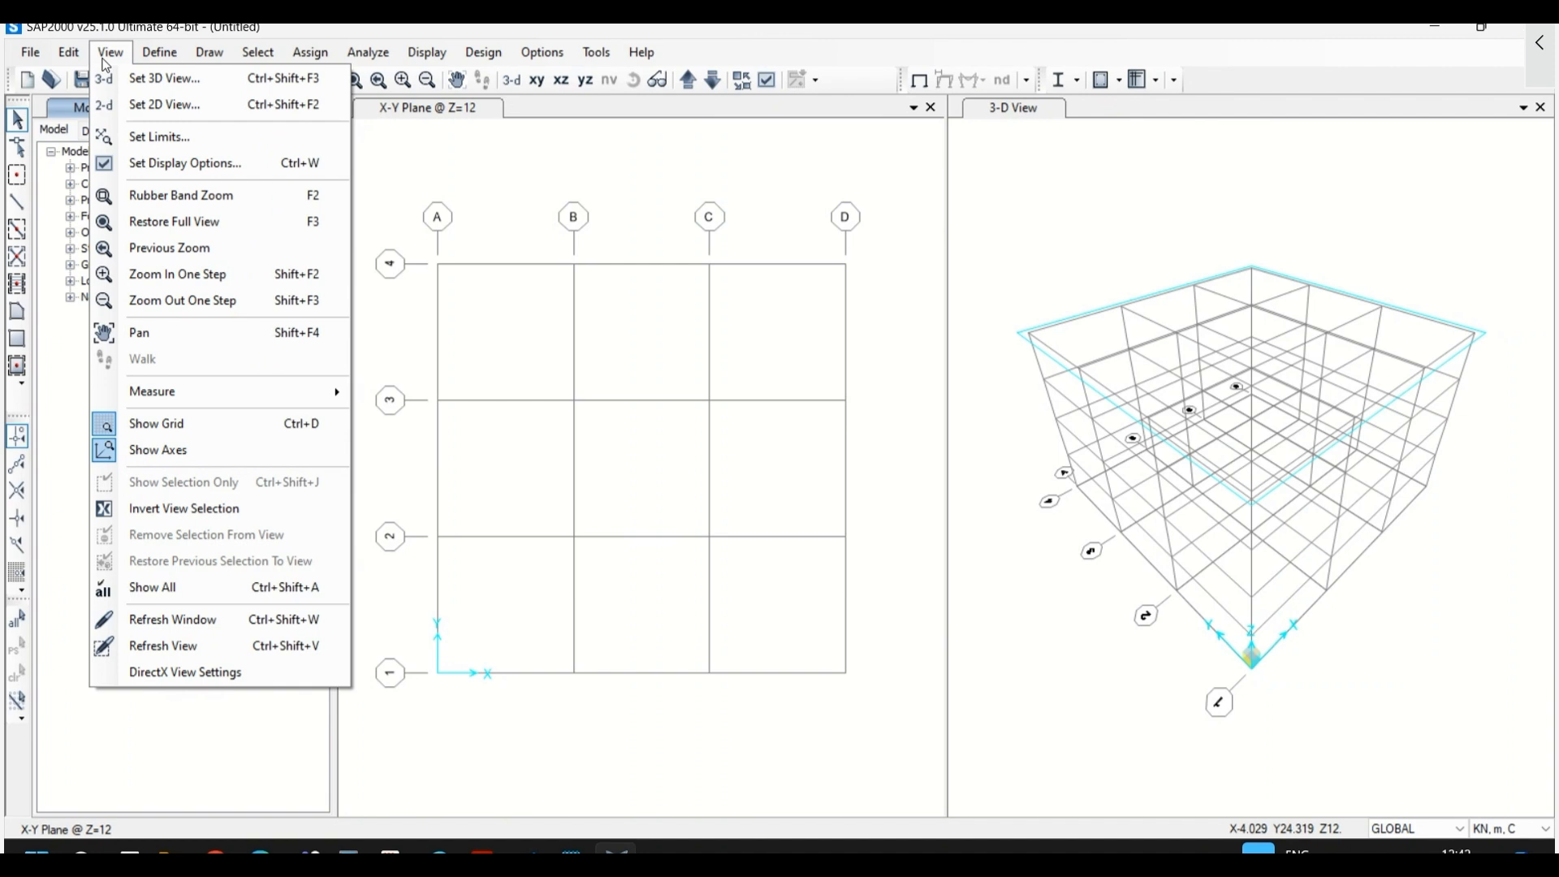
{"action": "mouse_move", "coordinate": [162, 62]}
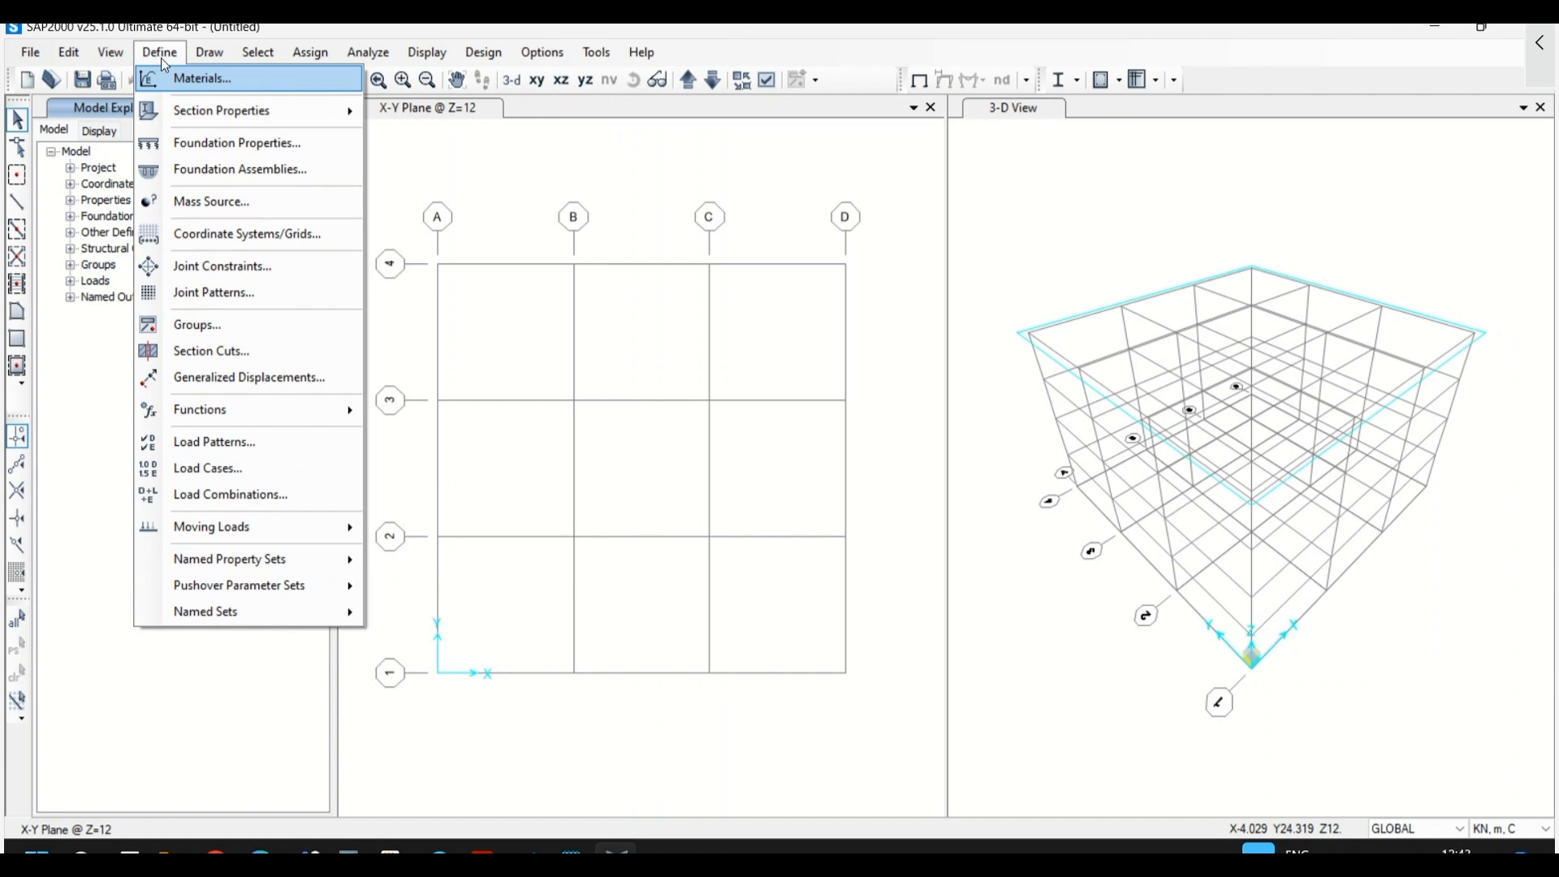
{"action": "mouse_move", "coordinate": [209, 55]}
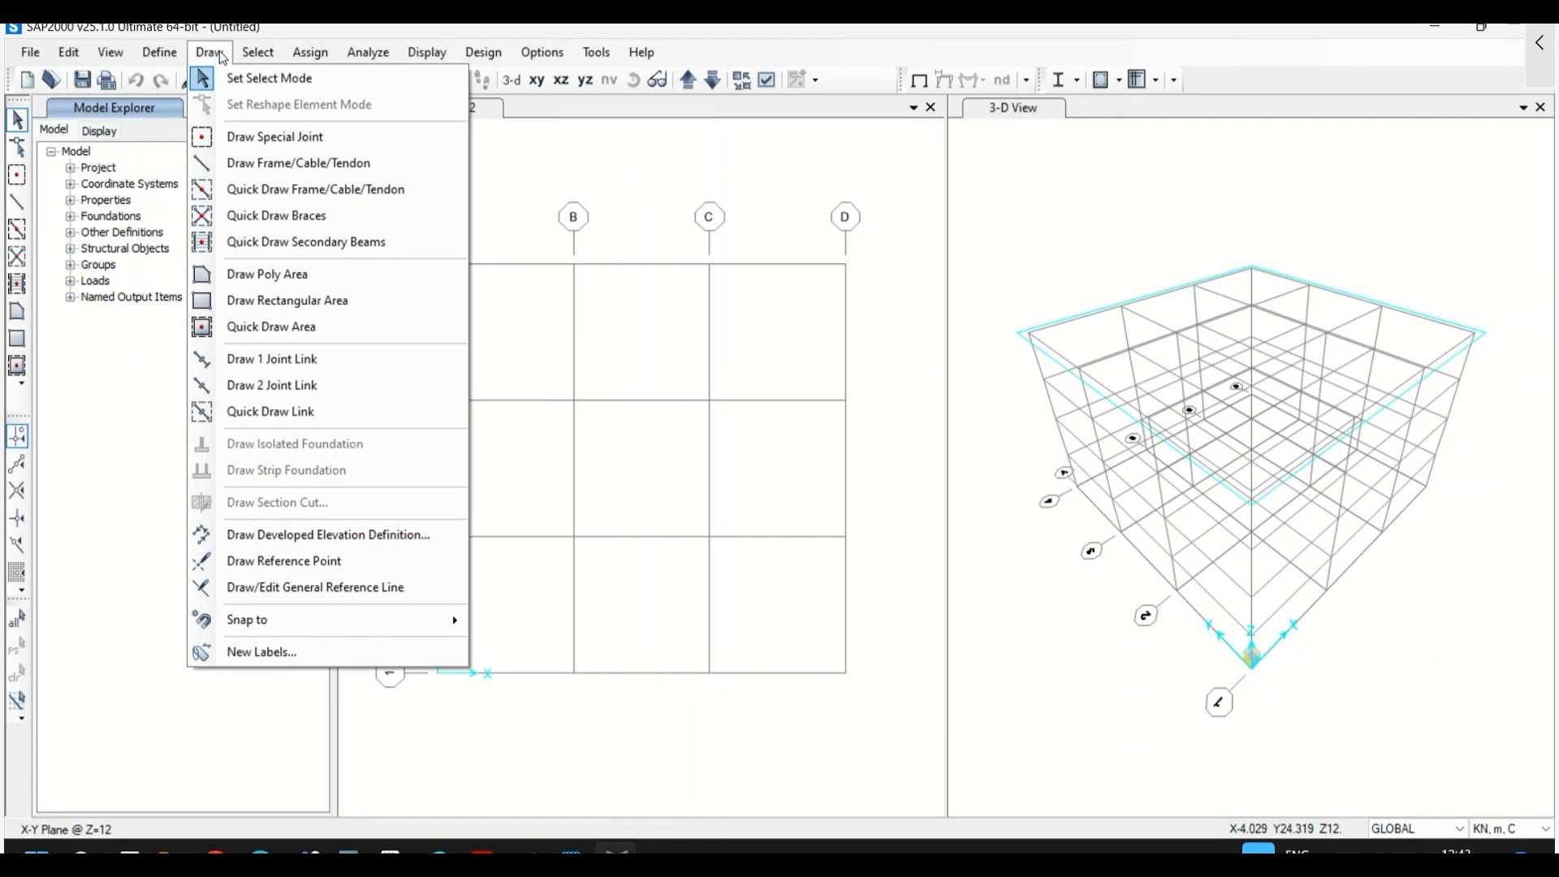
{"action": "mouse_move", "coordinate": [269, 63]}
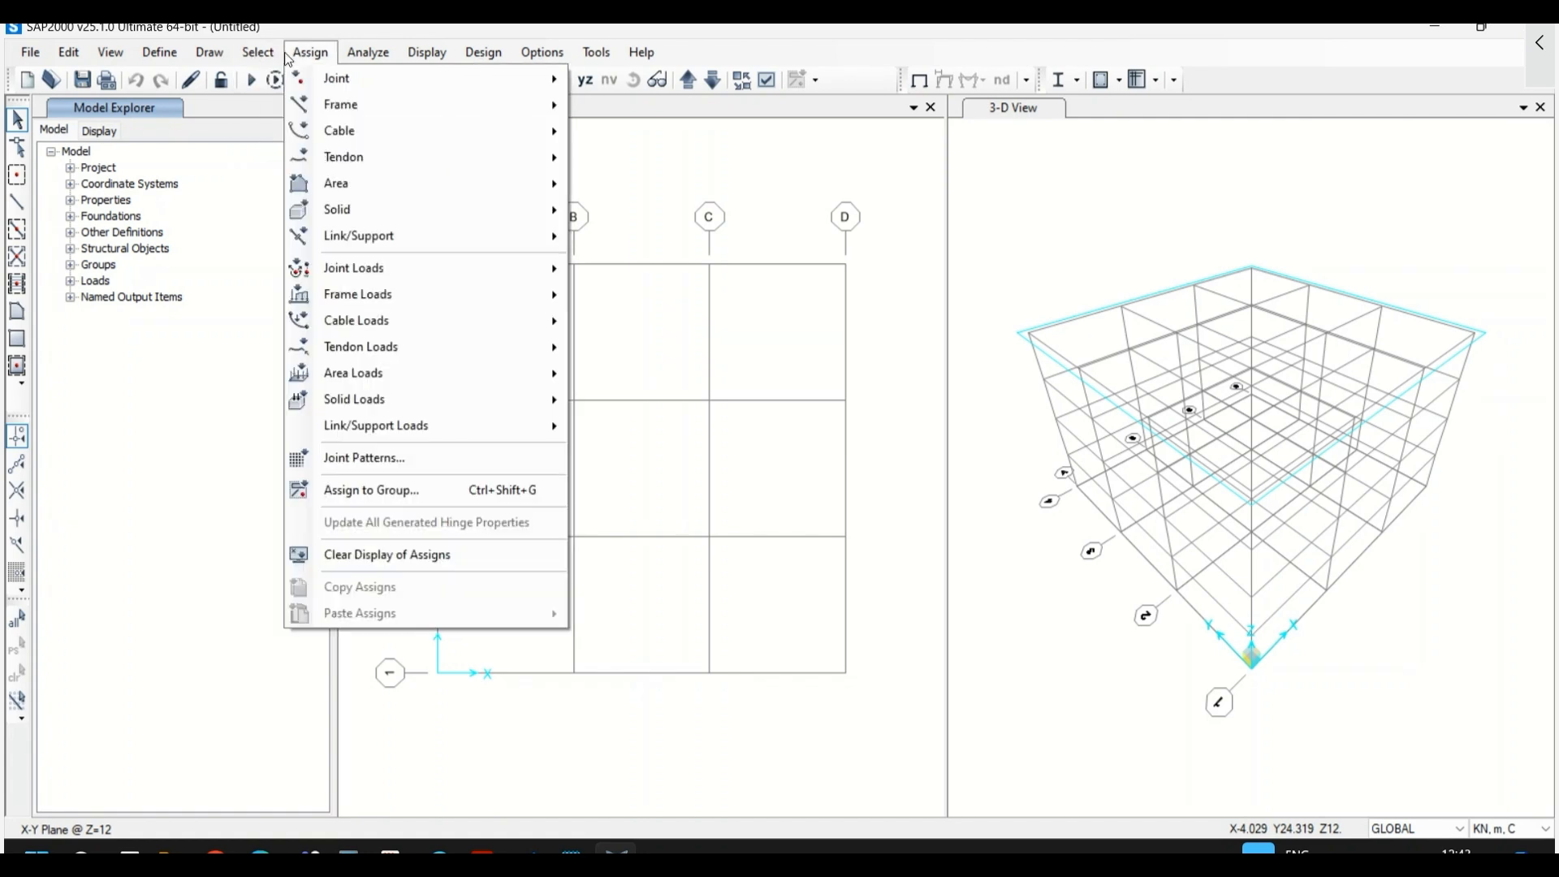
{"action": "left_click", "coordinate": [297, 55]}
{"action": "left_click", "coordinate": [354, 55]}
{"action": "left_click", "coordinate": [301, 56]}
{"action": "mouse_move", "coordinate": [369, 57]}
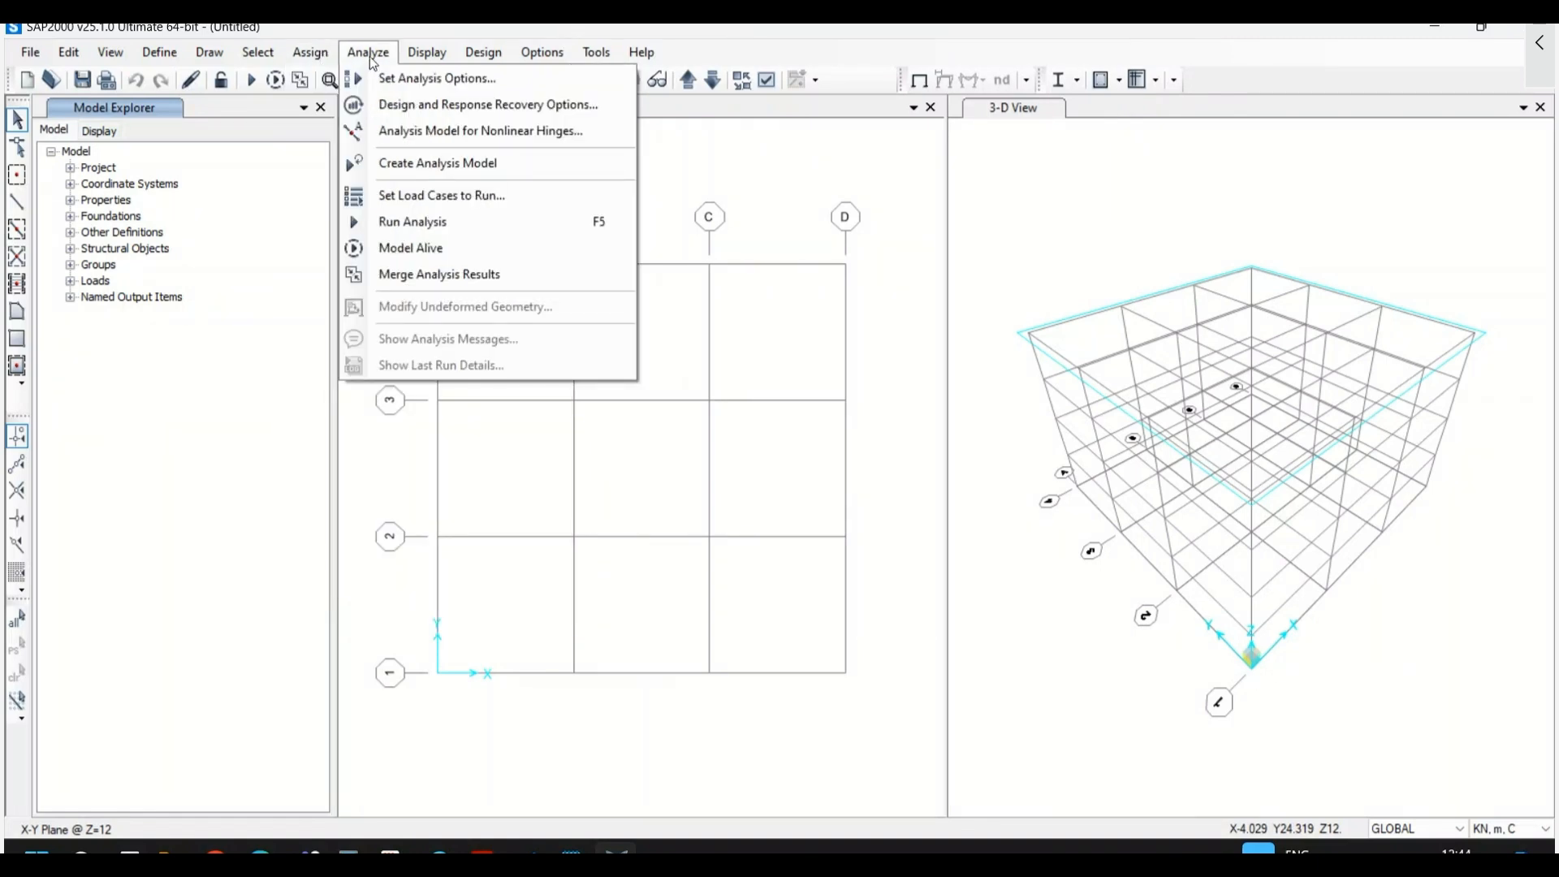
{"action": "left_click", "coordinate": [371, 57]}
{"action": "left_click", "coordinate": [426, 55]}
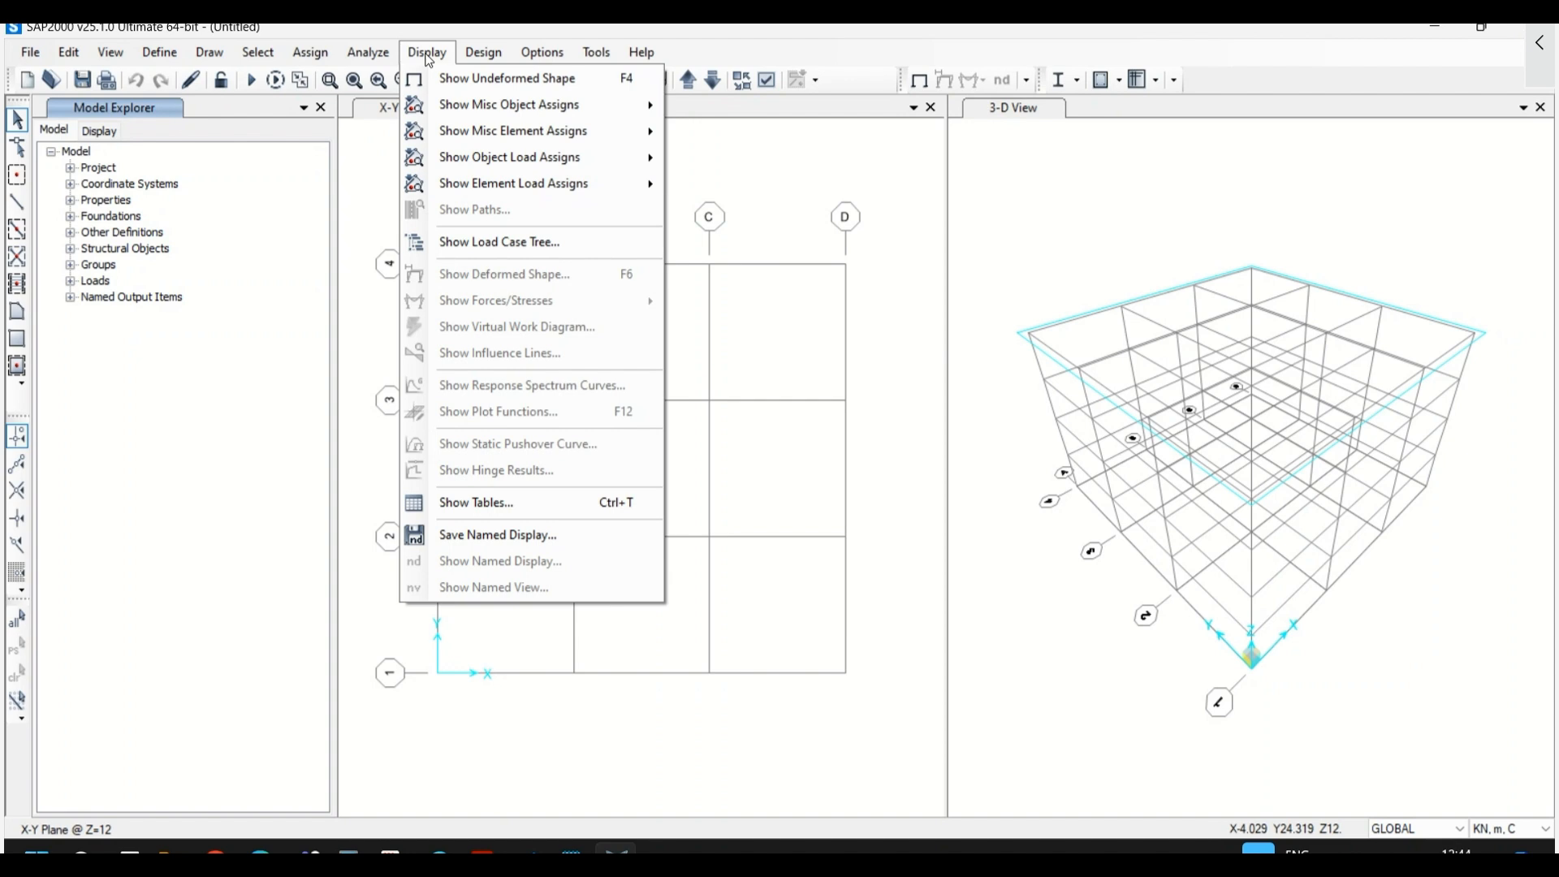
{"action": "left_click", "coordinate": [484, 52]}
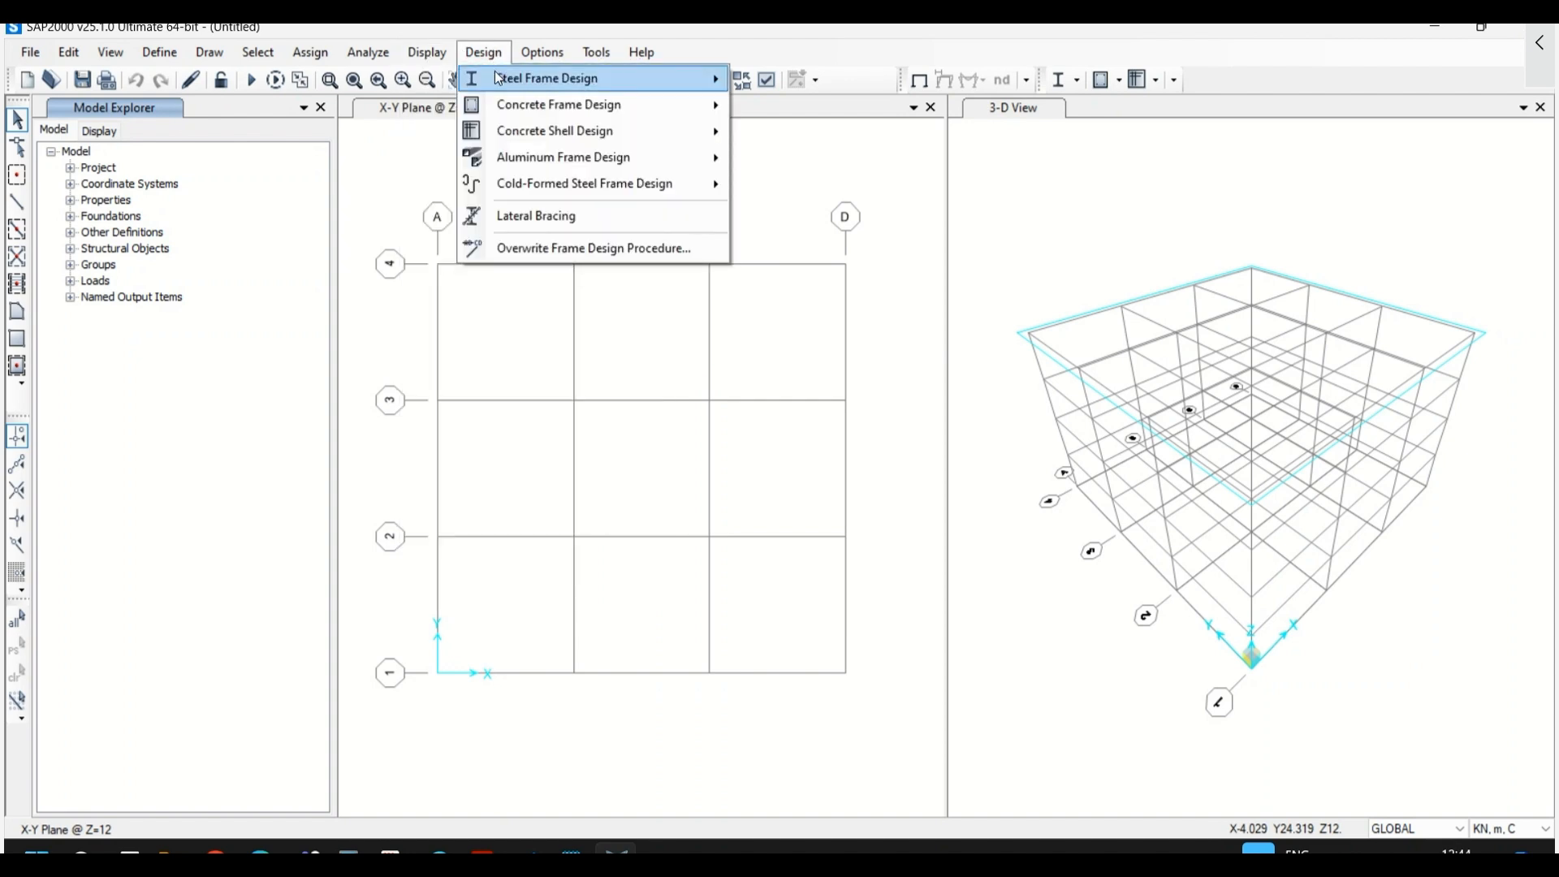
{"action": "mouse_move", "coordinate": [503, 84]}
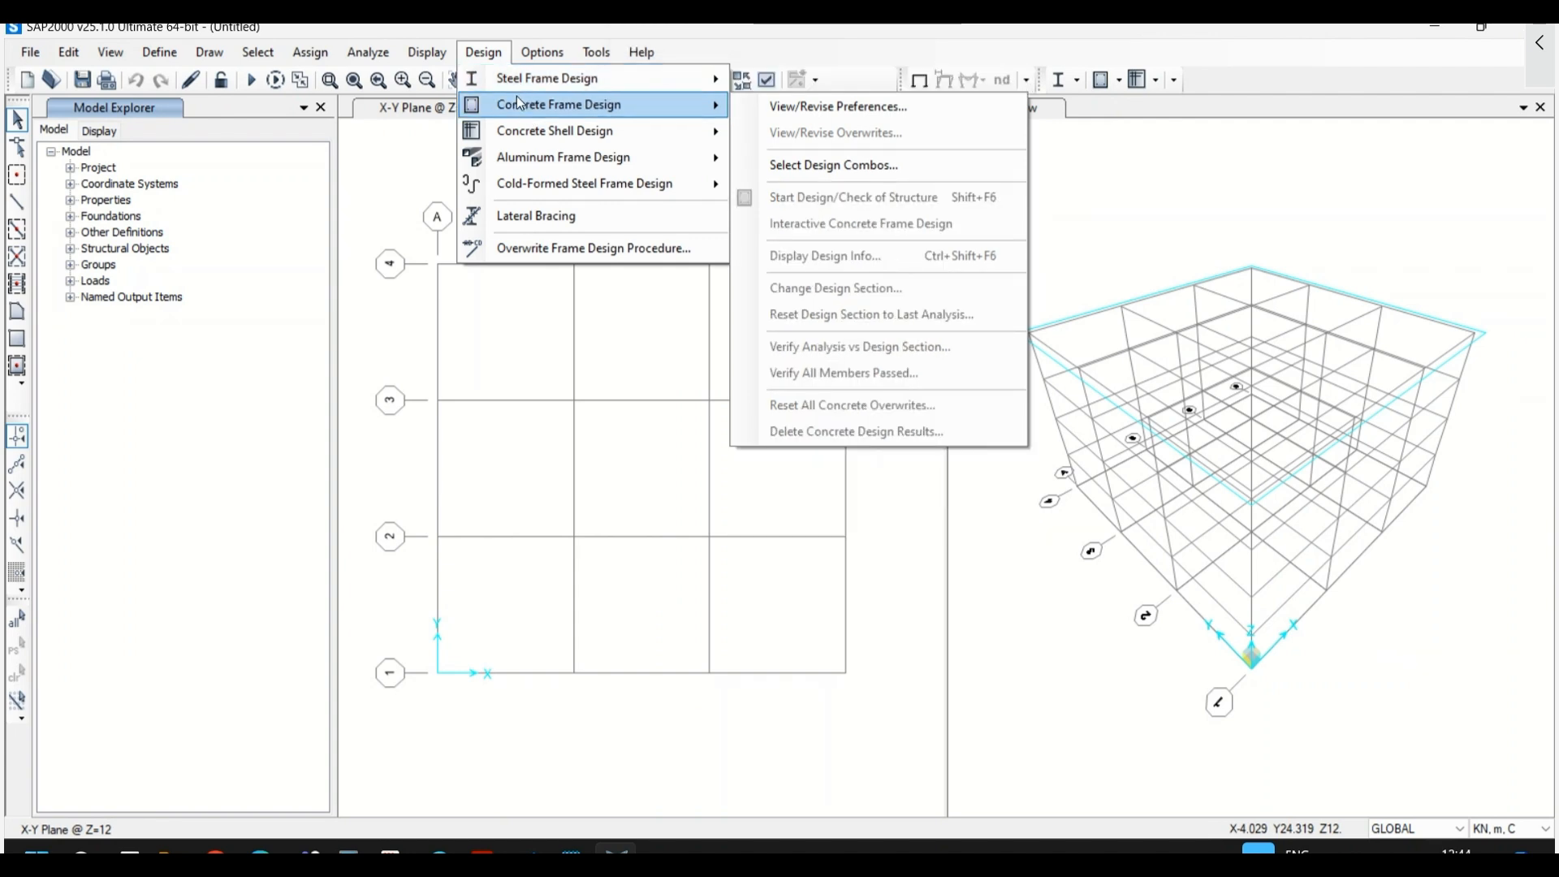
{"action": "mouse_move", "coordinate": [525, 133]}
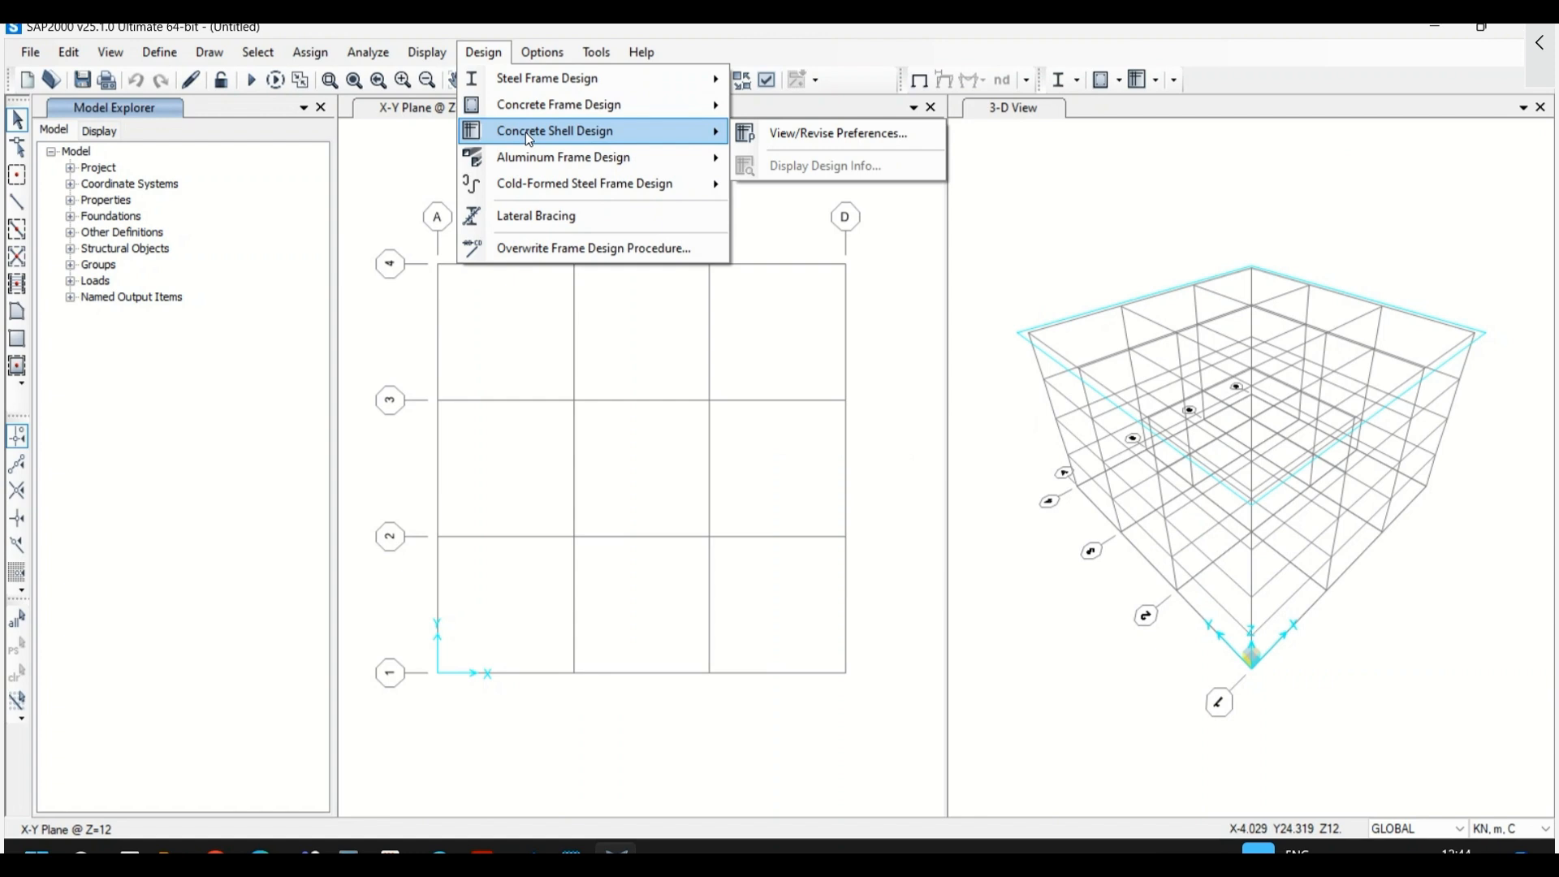
{"action": "mouse_move", "coordinate": [533, 164]}
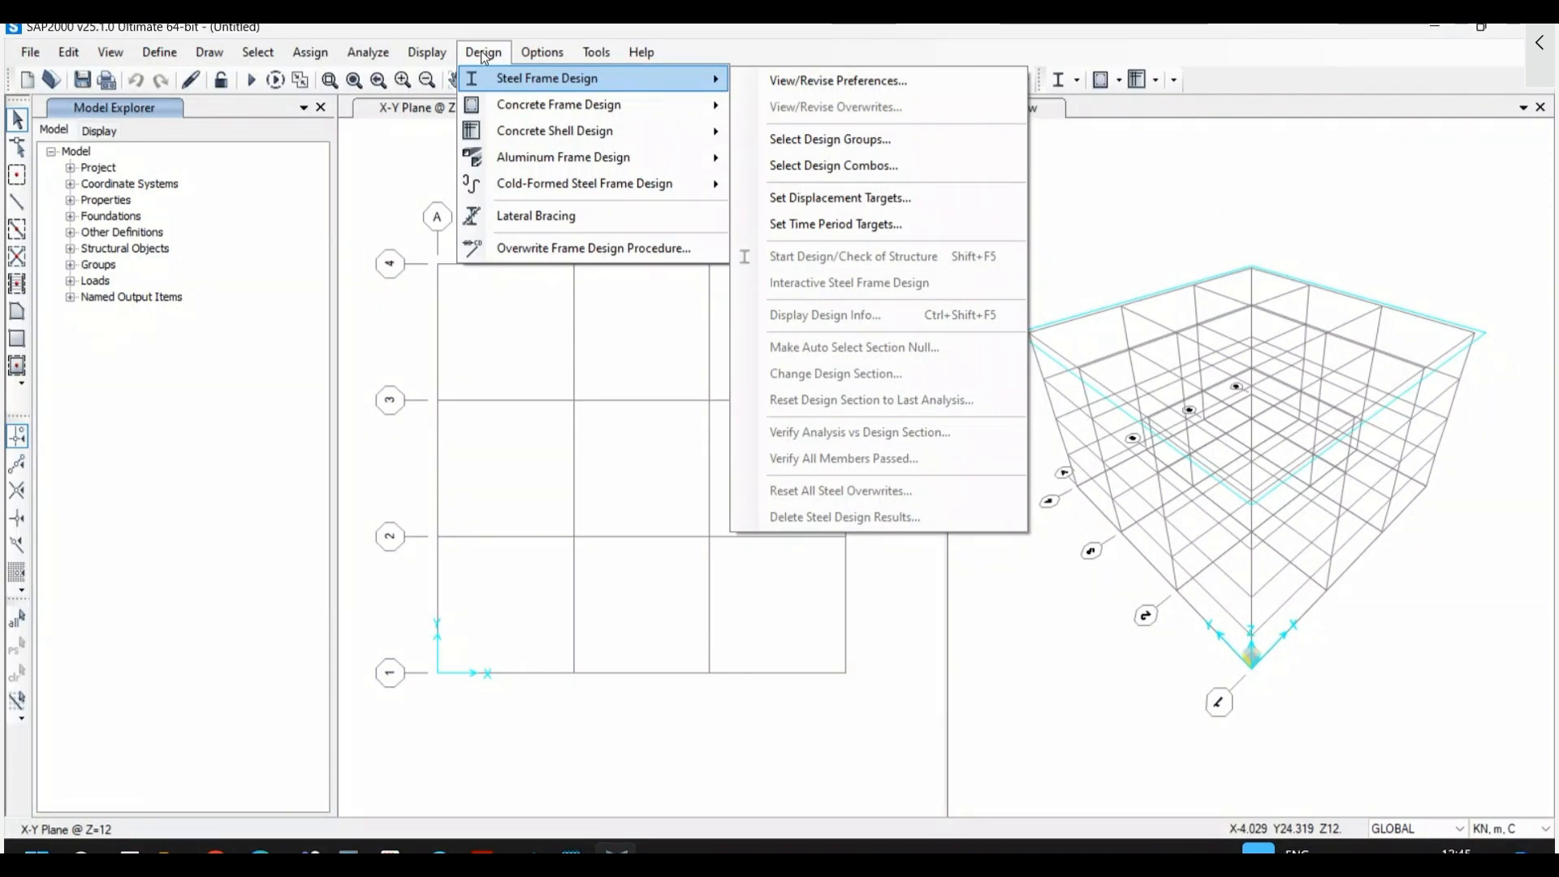
{"action": "mouse_move", "coordinate": [208, 57]}
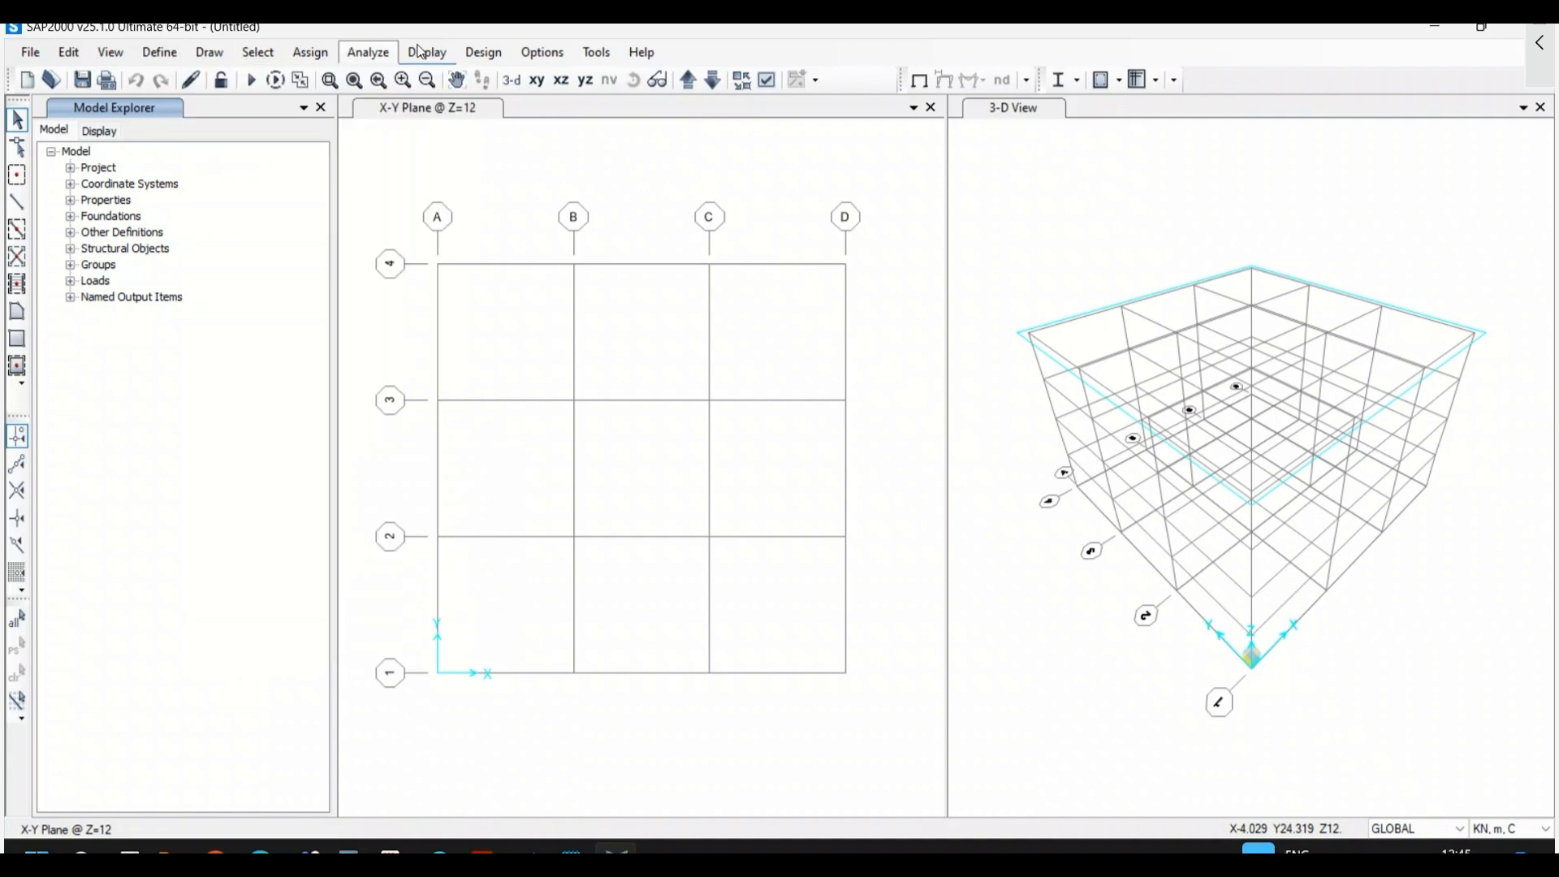
{"action": "left_click", "coordinate": [483, 52]}
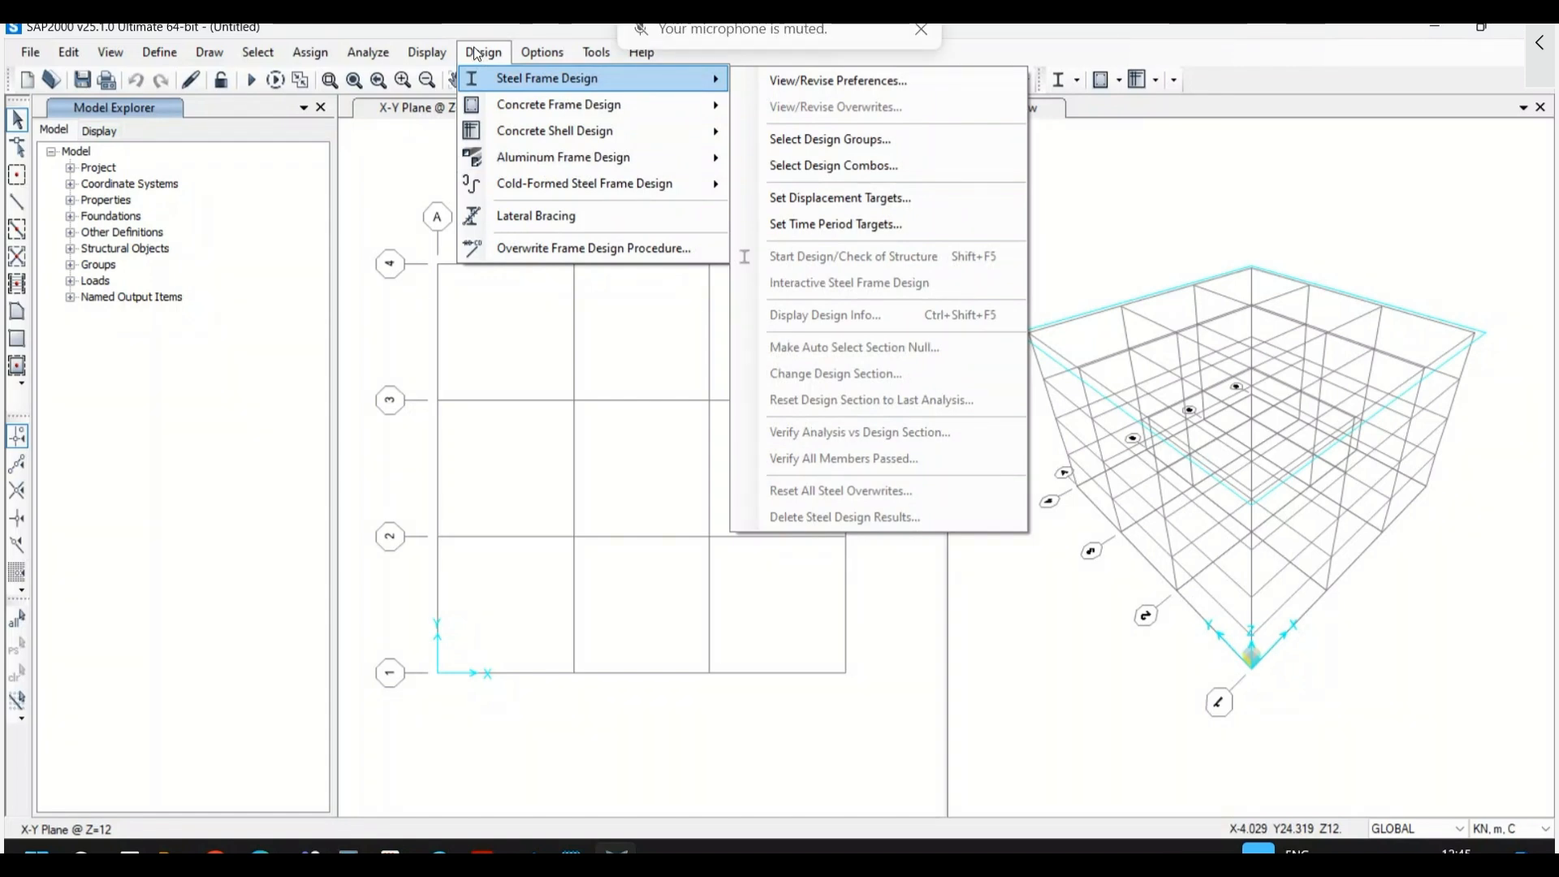
{"action": "mouse_move", "coordinate": [183, 61]}
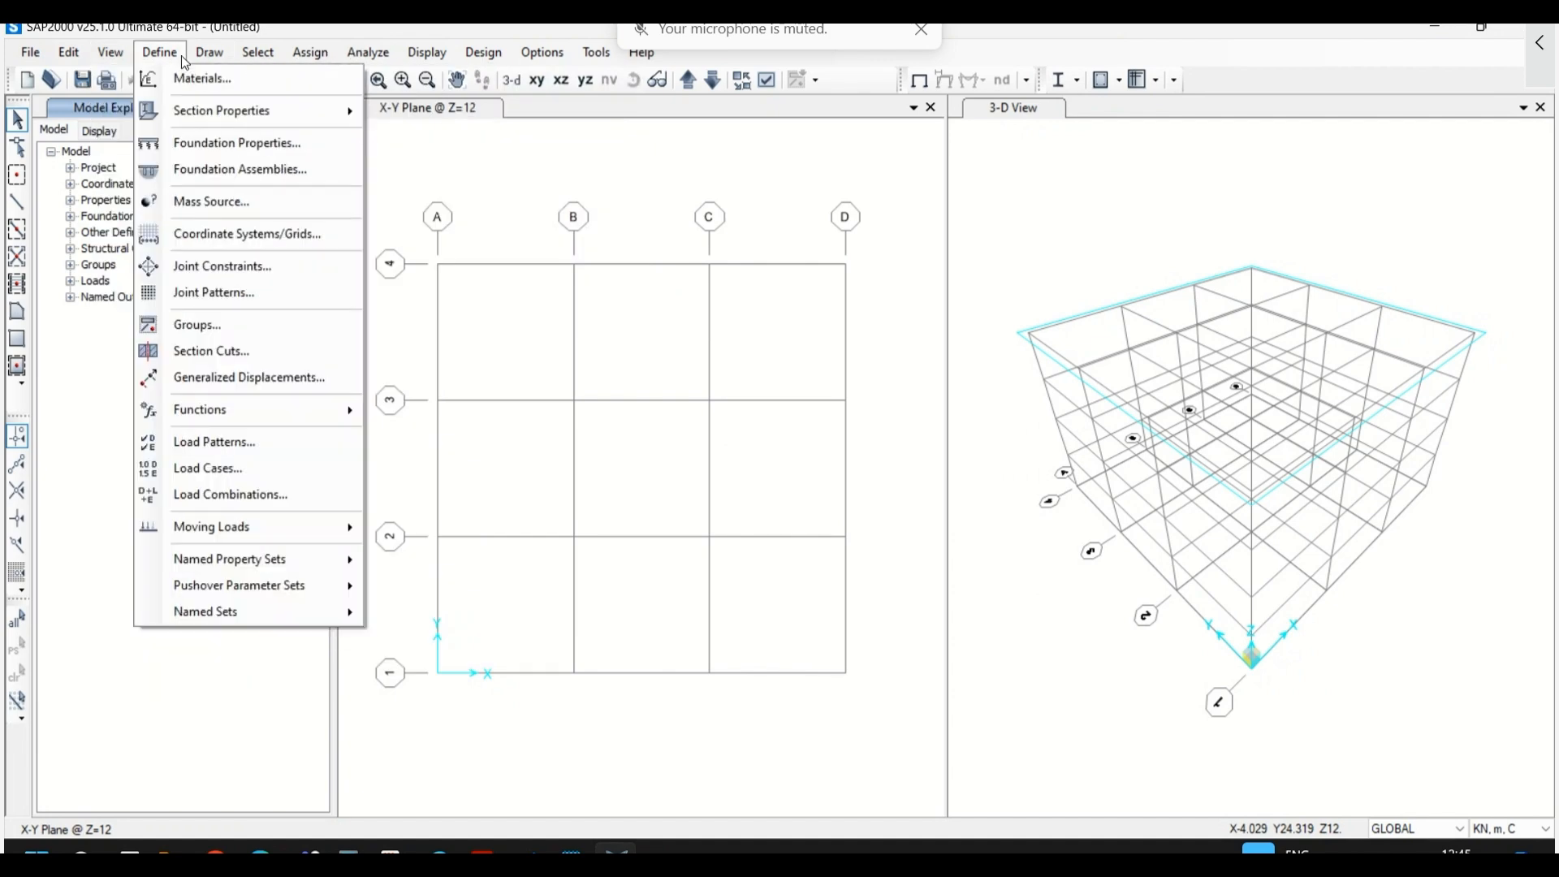
{"action": "mouse_move", "coordinate": [112, 59]}
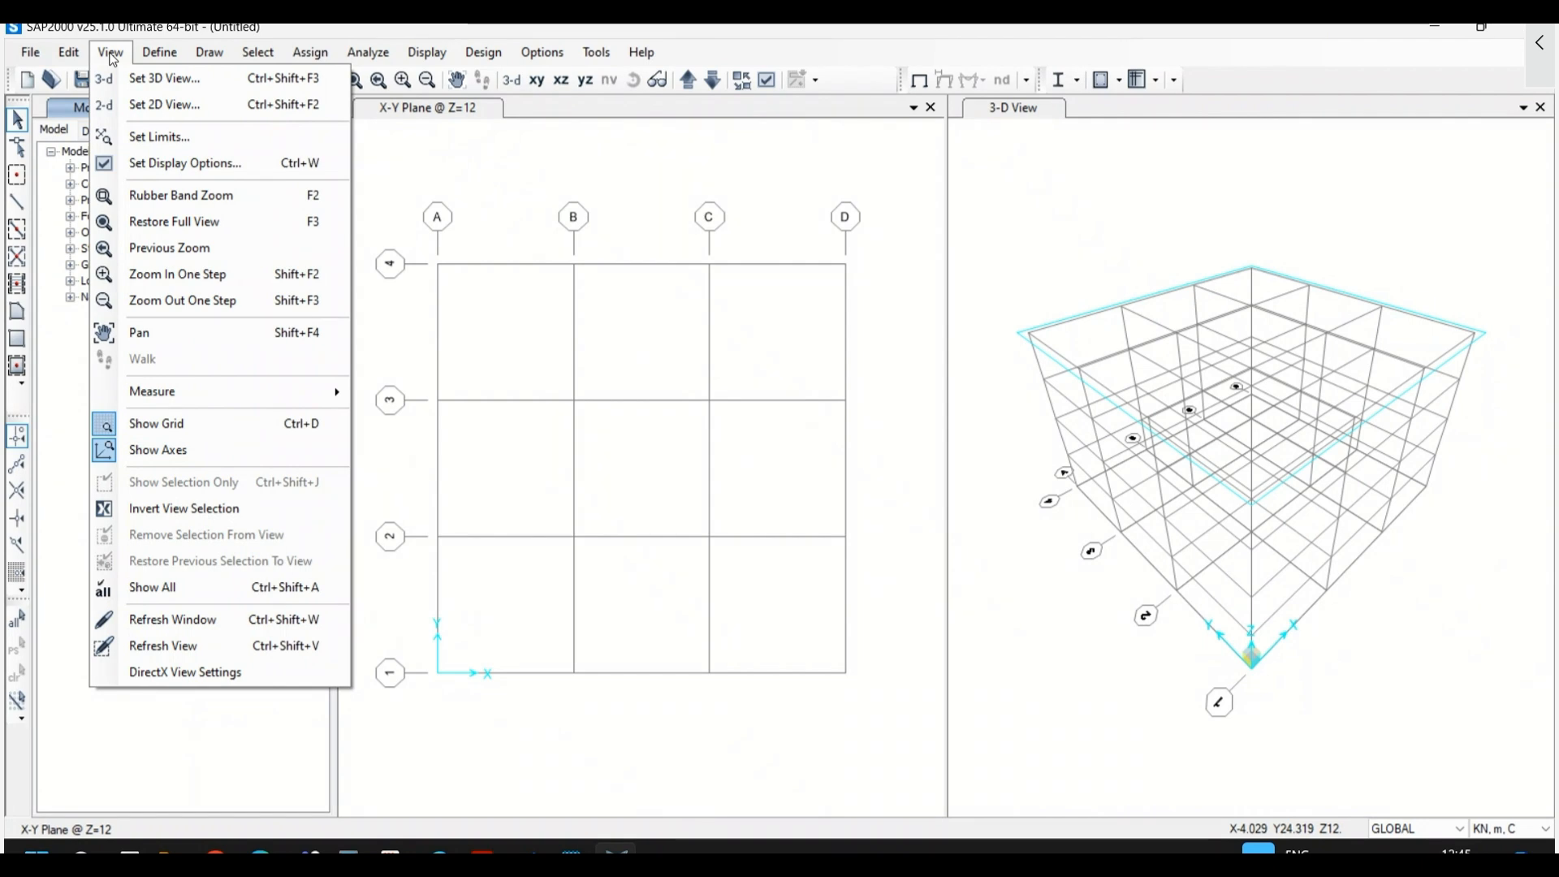
{"action": "left_click", "coordinate": [110, 54]}
{"action": "left_click", "coordinate": [109, 52]}
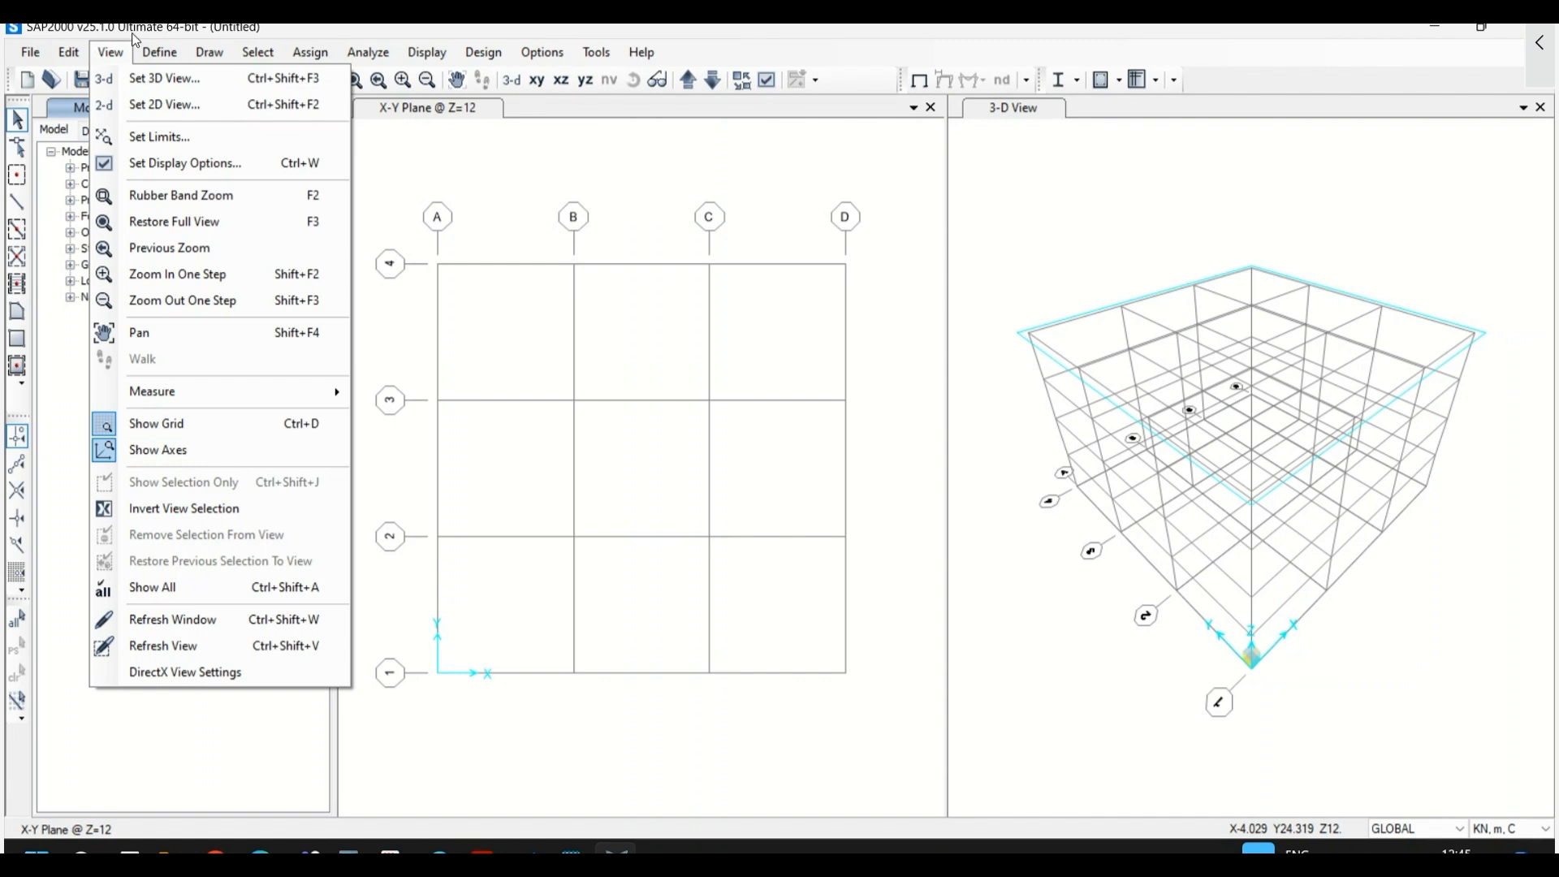
{"action": "left_click", "coordinate": [84, 88]}
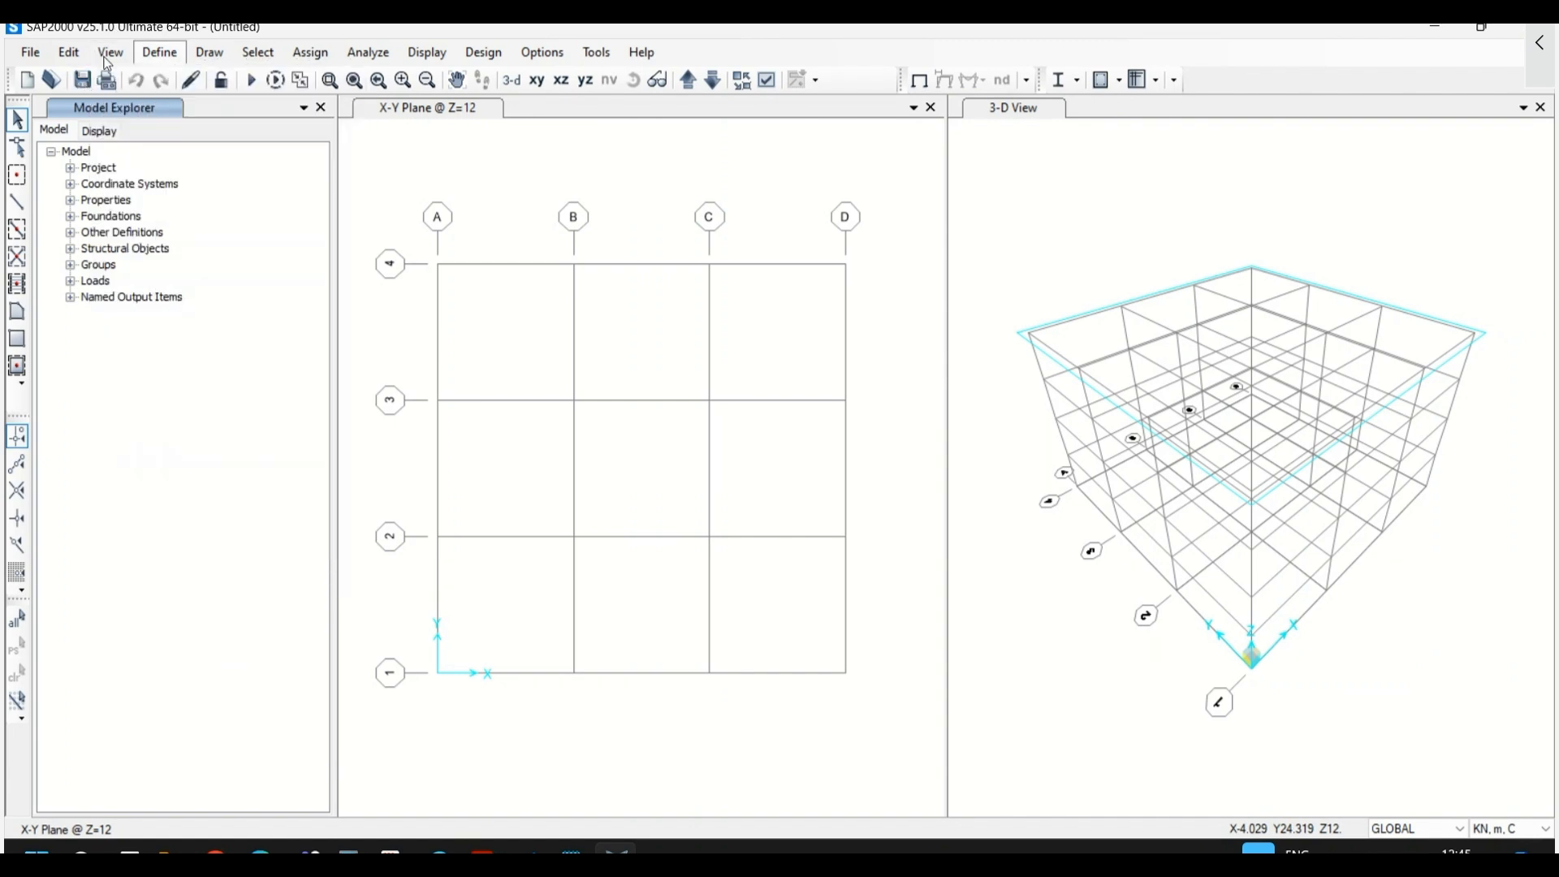
{"action": "left_click", "coordinate": [170, 54]}
{"action": "mouse_move", "coordinate": [468, 58]}
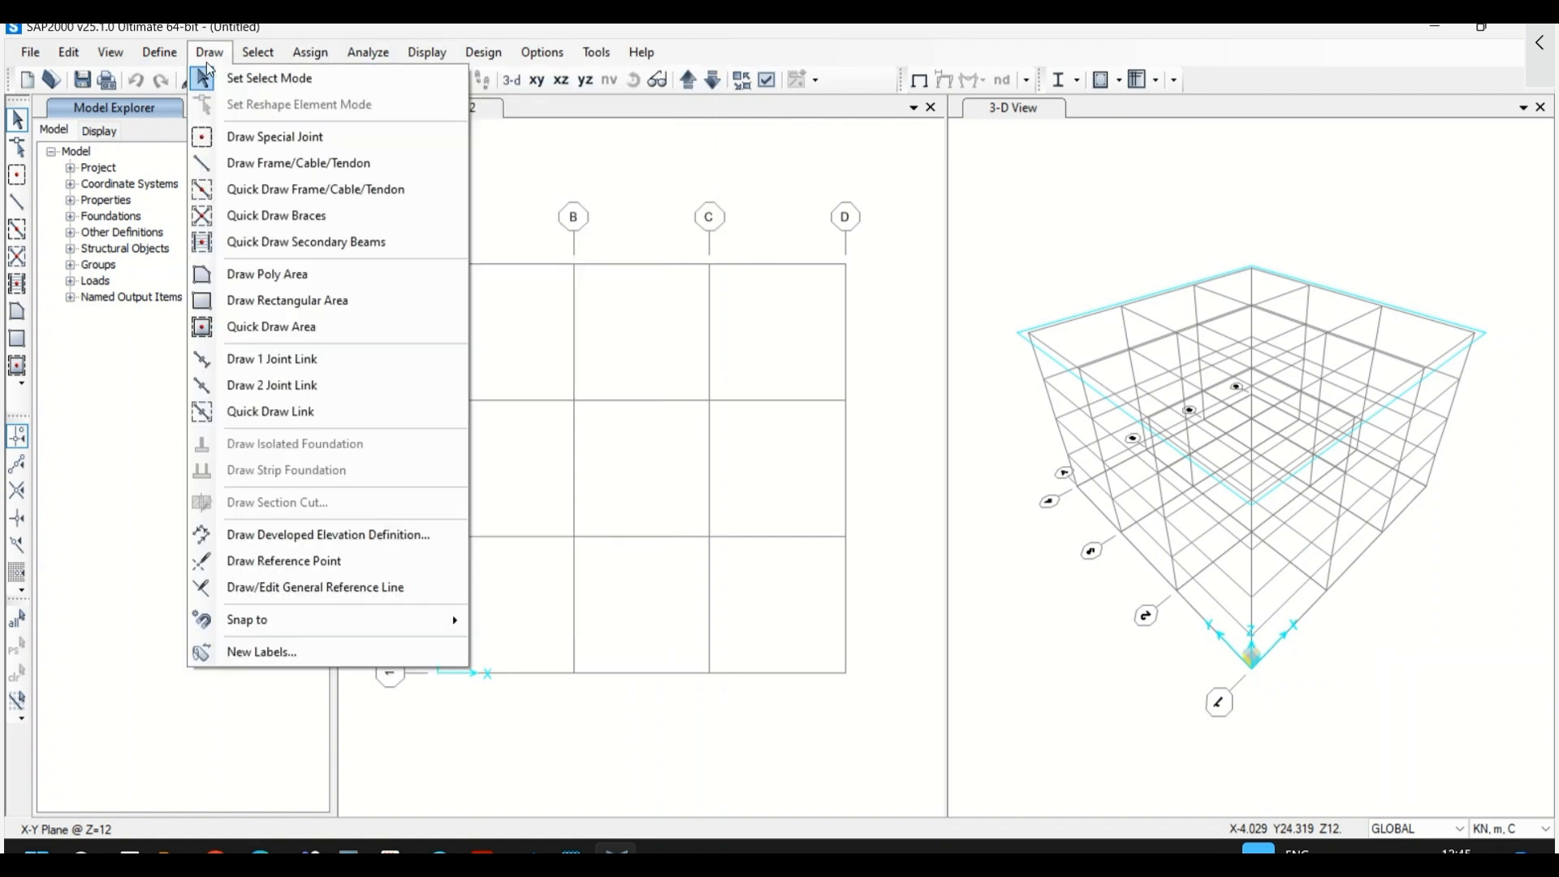
{"action": "mouse_move", "coordinate": [162, 55]}
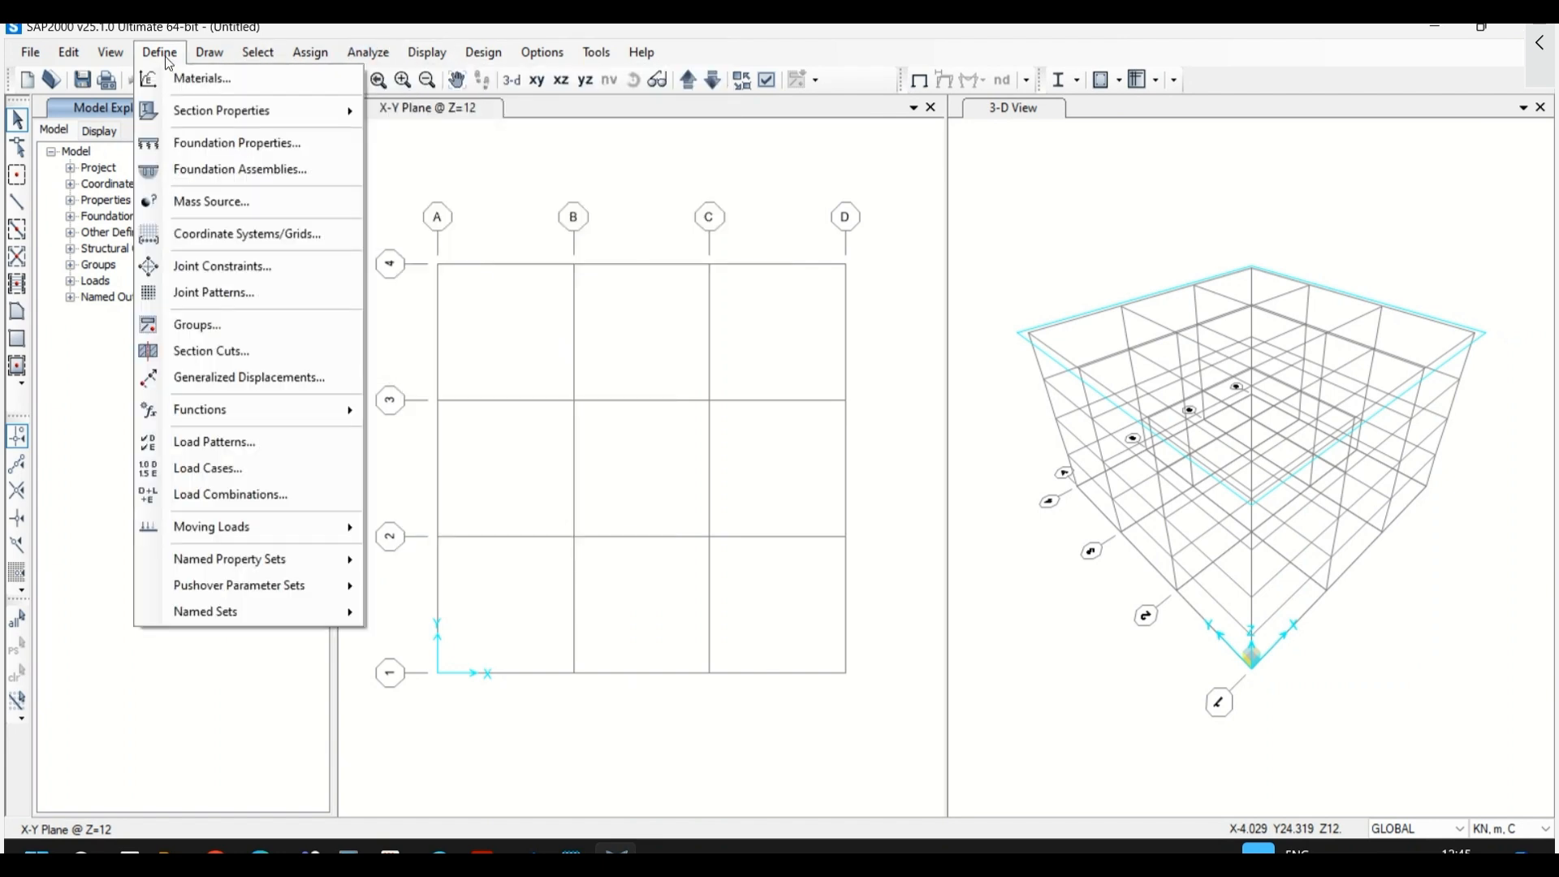
- Save the model as Bldg1 in the SAP2000 subfolder of 20240404_NIT-Raipur
{"action": "mouse_move", "coordinate": [30, 52]}
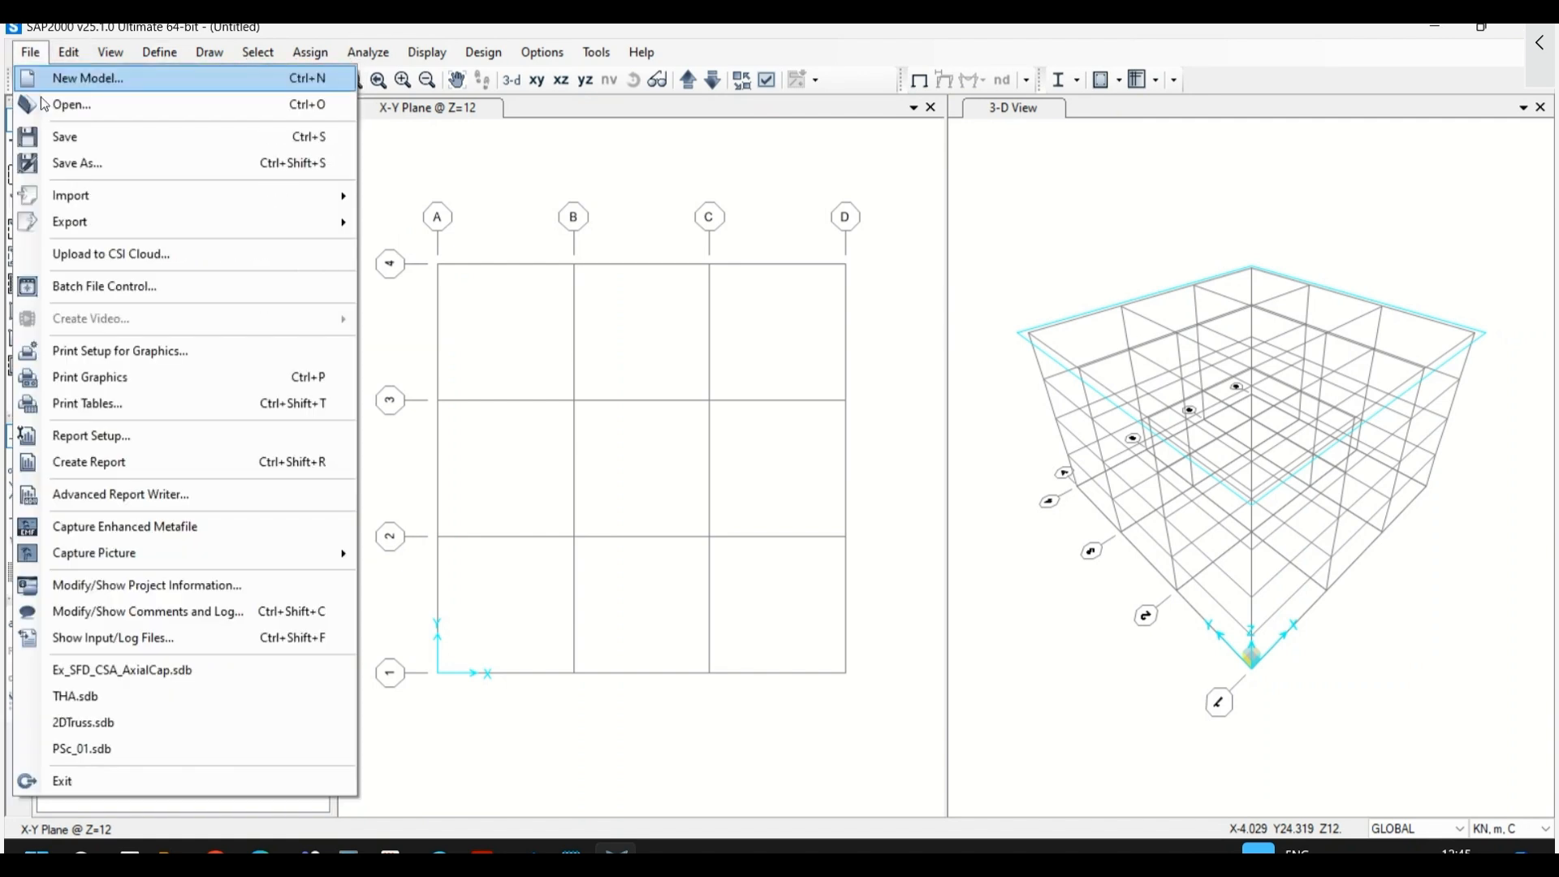
{"action": "left_click", "coordinate": [60, 140]}
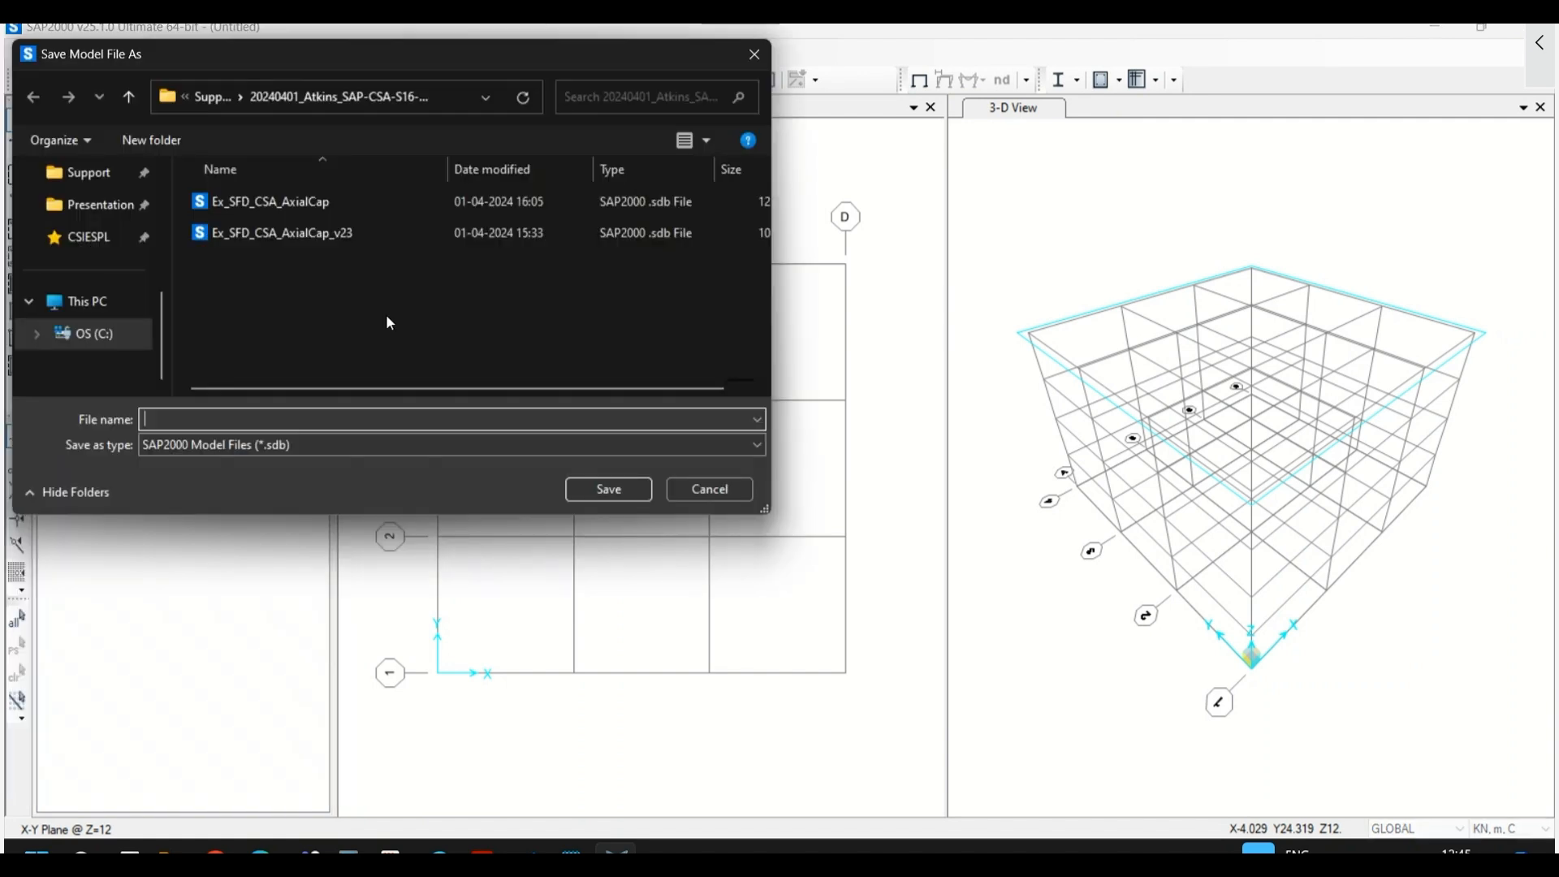
{"action": "left_click", "coordinate": [102, 205]}
{"action": "left_click", "coordinate": [272, 206]}
{"action": "double_click", "coordinate": [274, 207]}
{"action": "double_click", "coordinate": [317, 233]}
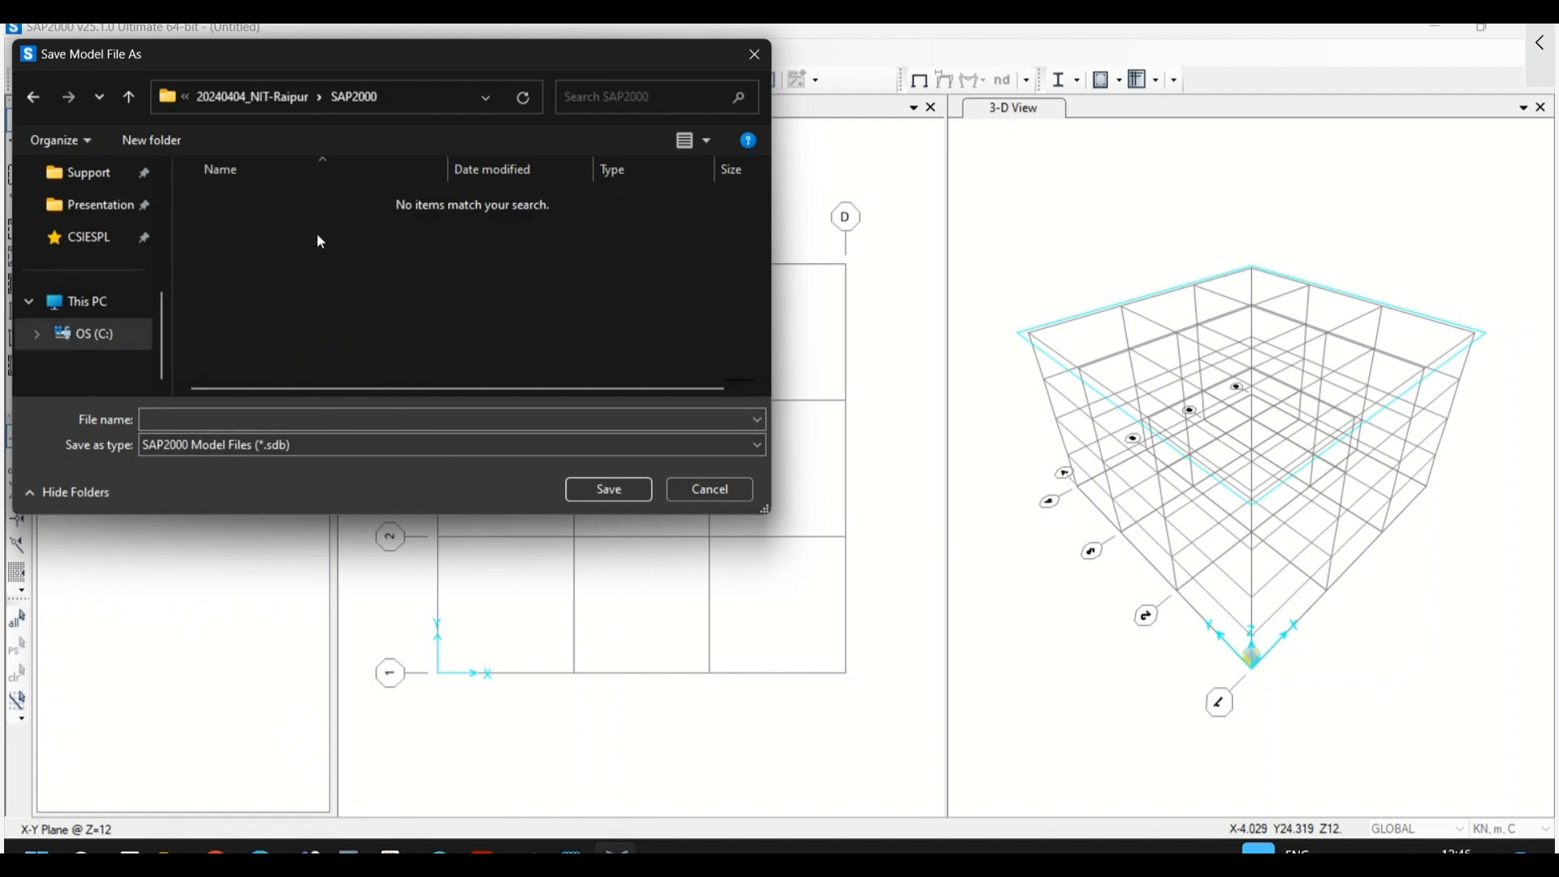
{"action": "left_click", "coordinate": [340, 415]}
{"action": "type", "text": "Bl"}
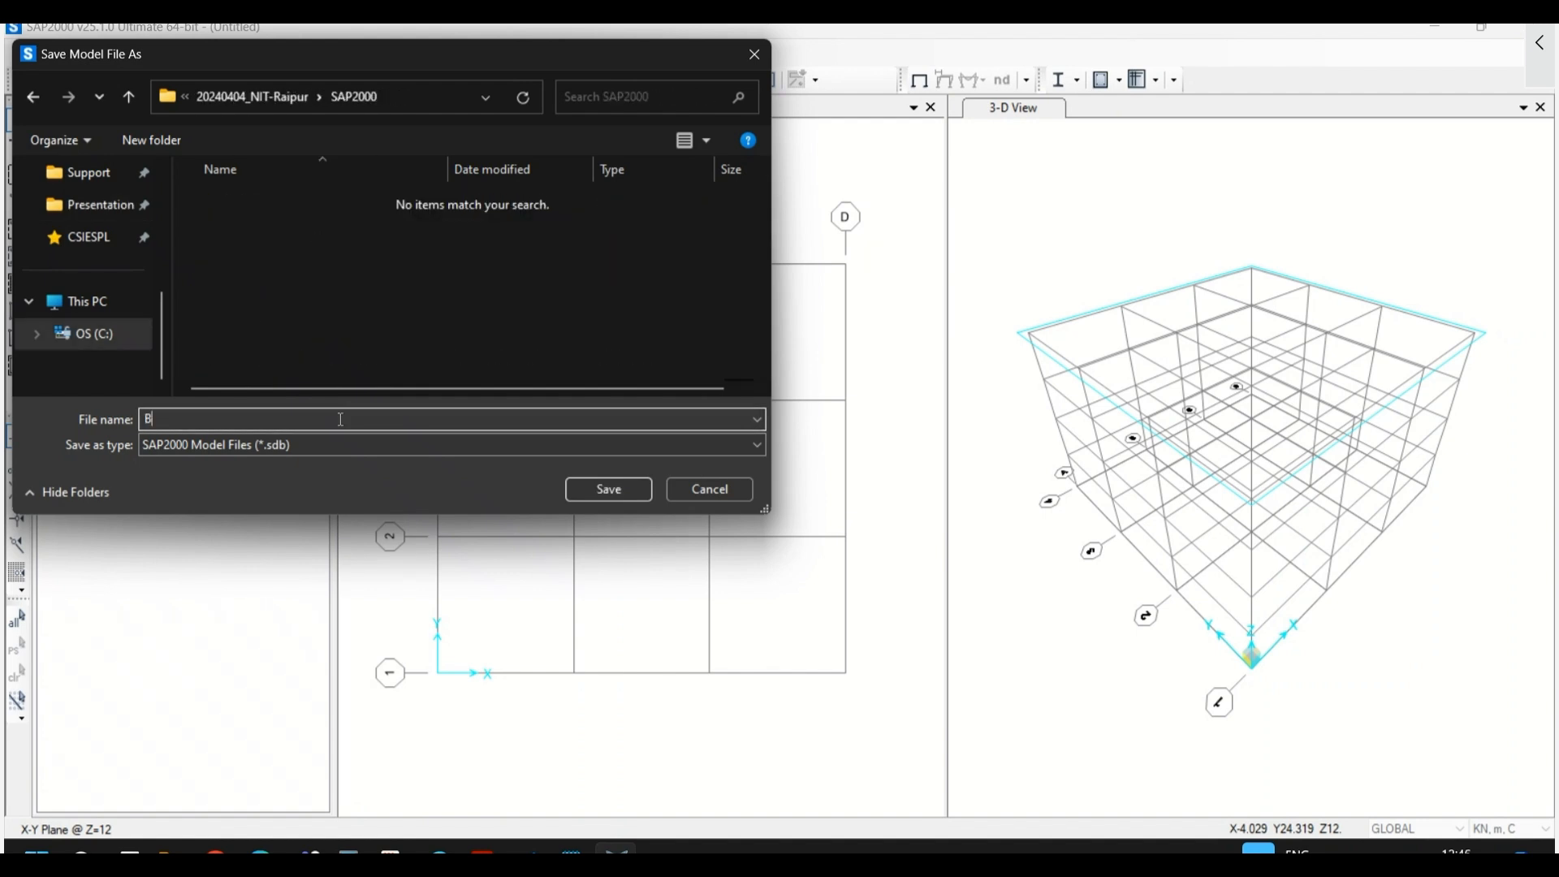
{"action": "type", "text": "dg1"}
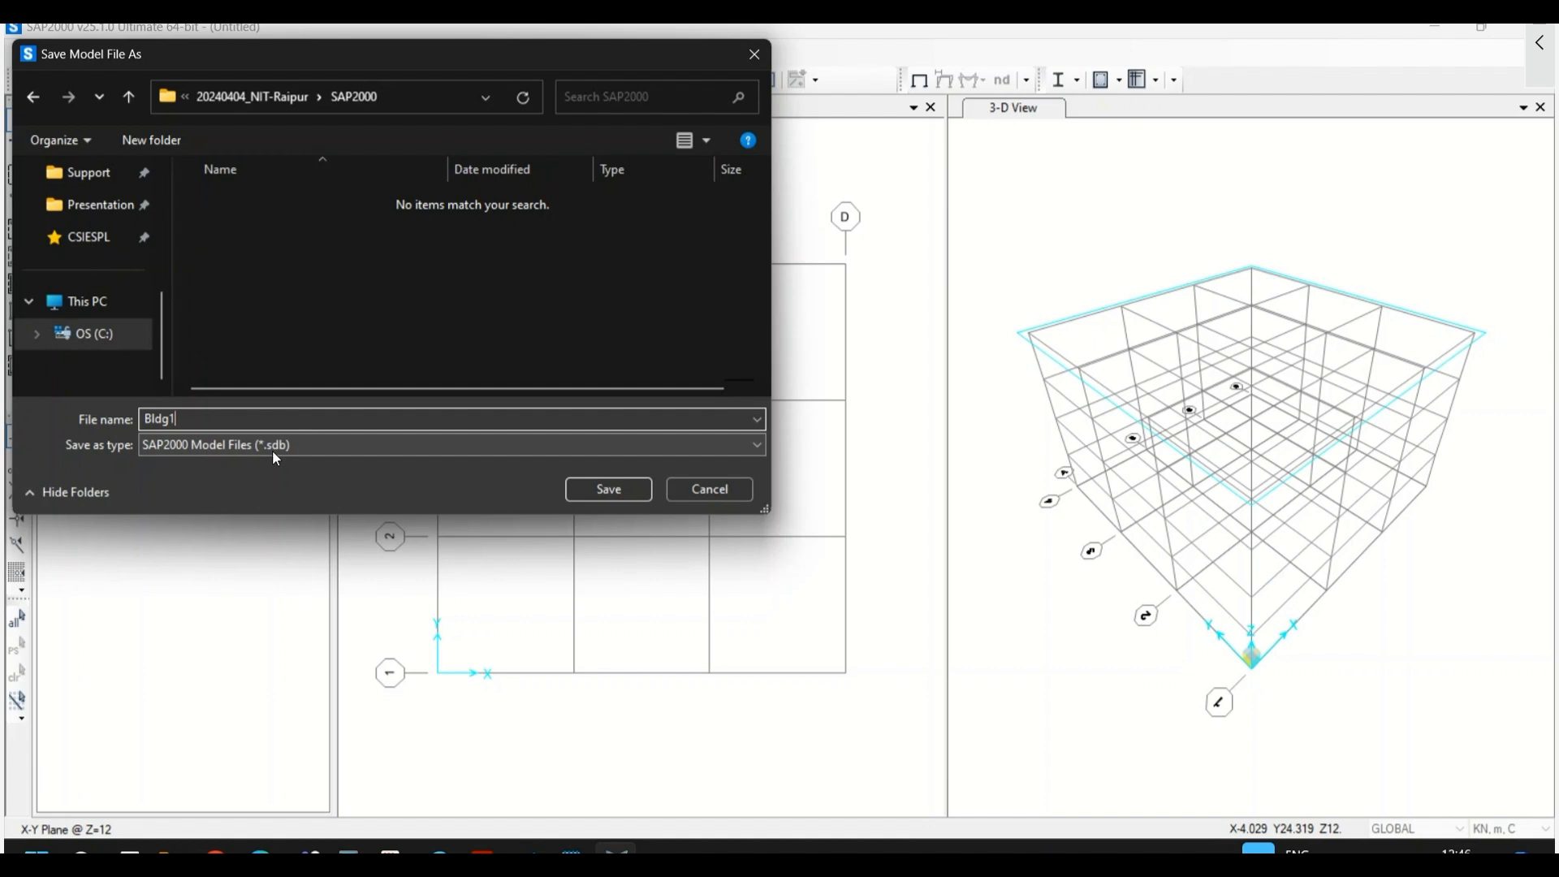
{"action": "left_click", "coordinate": [609, 490]}
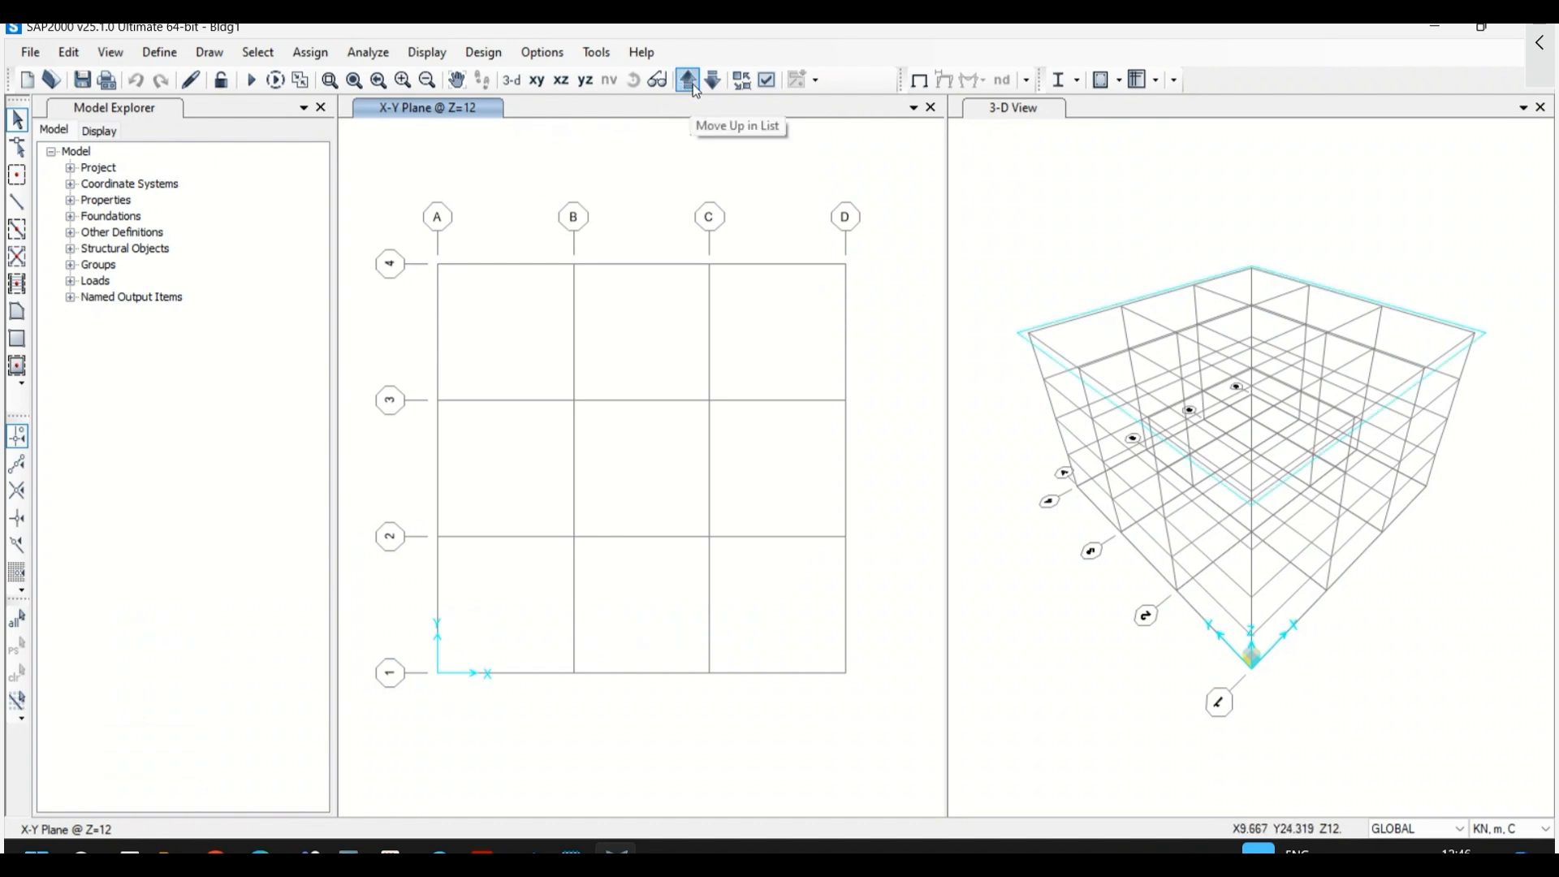
- Move the plan view down to the X-Y plane at Z=9
{"action": "left_click", "coordinate": [713, 81]}
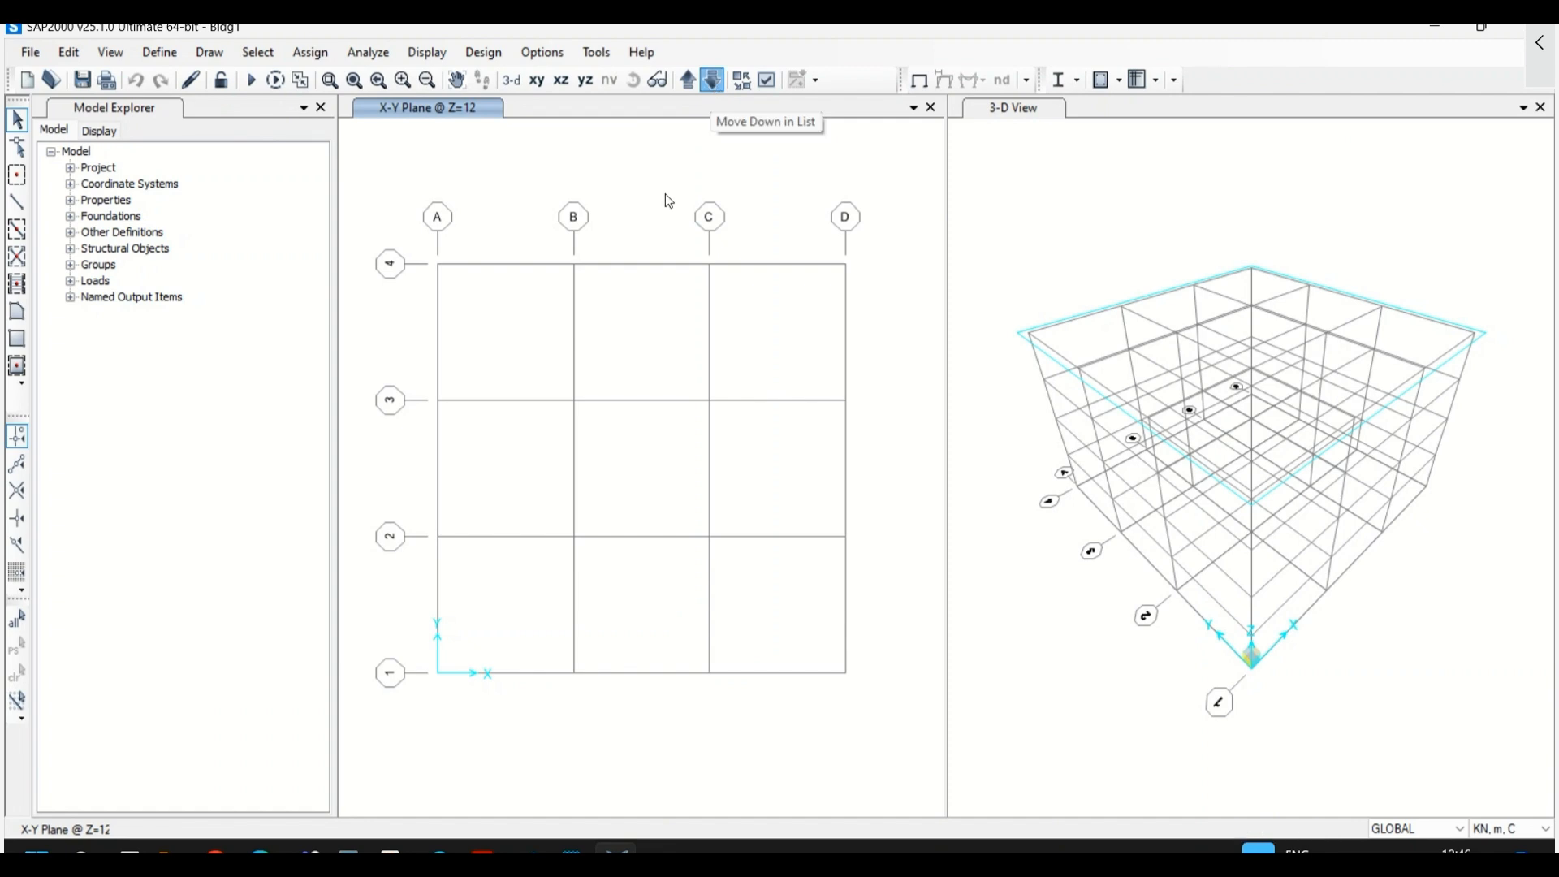
{"action": "left_click", "coordinate": [713, 81]}
{"action": "left_click", "coordinate": [689, 82]}
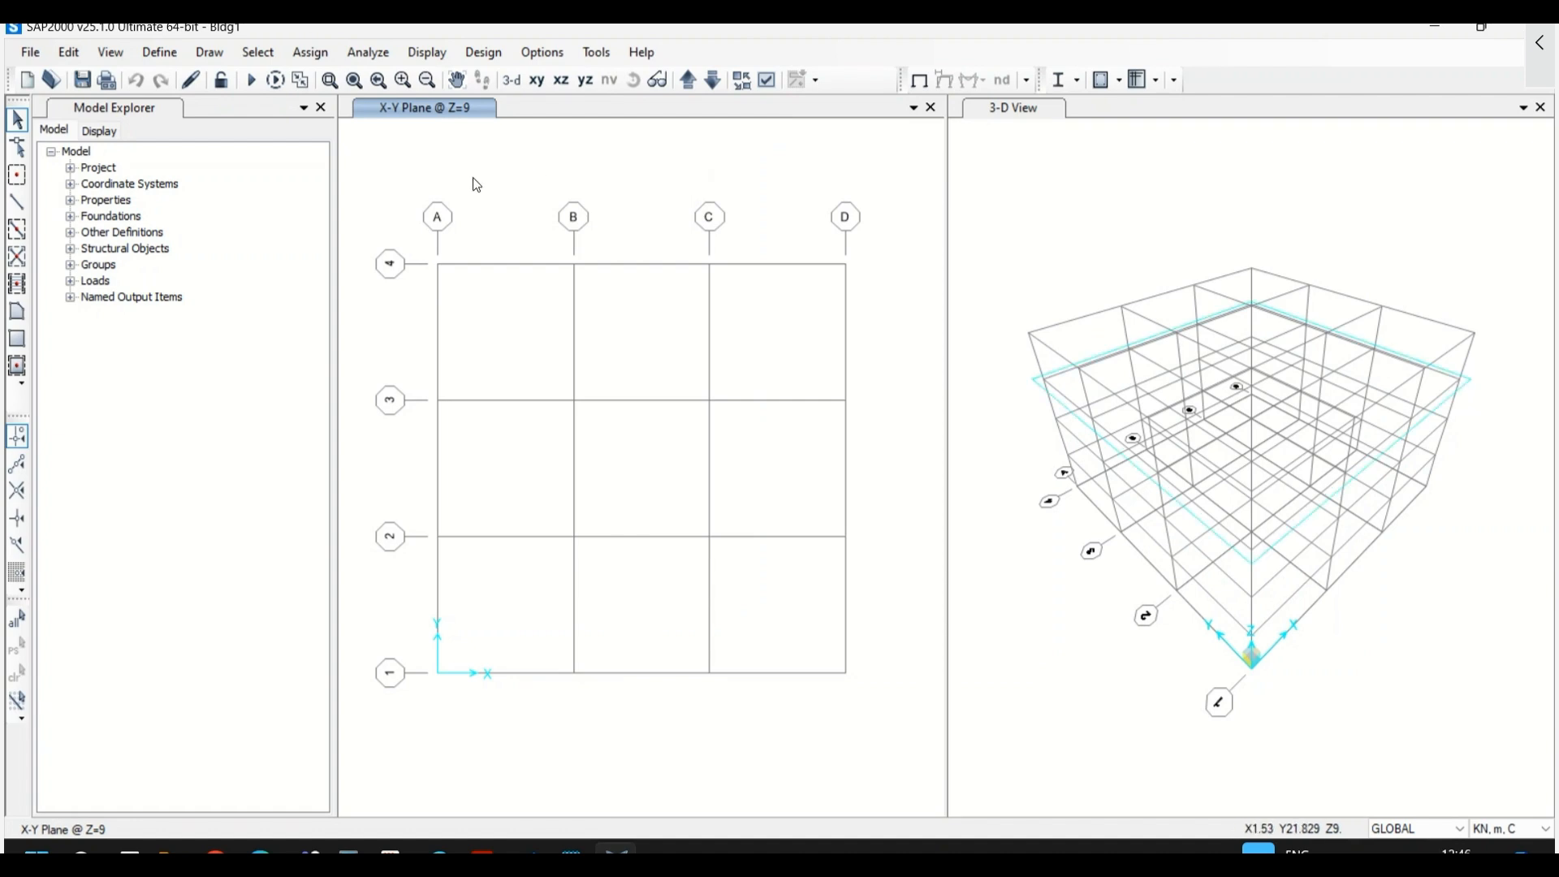
- Close the Model Explorer and make the X-Y plan view active
{"action": "left_click", "coordinate": [322, 110]}
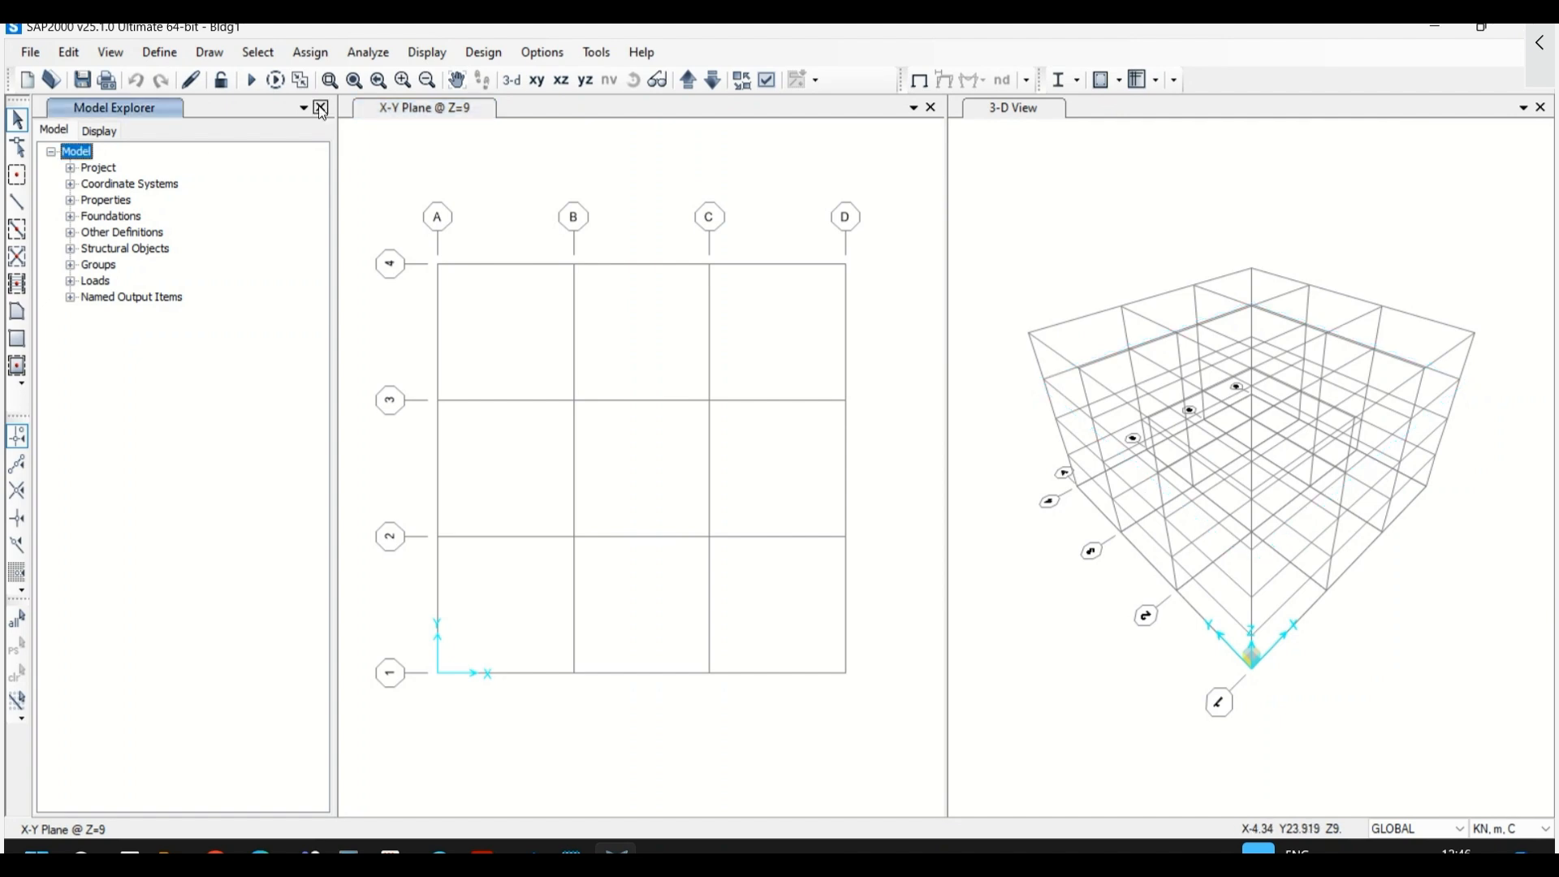
{"action": "left_click", "coordinate": [321, 108]}
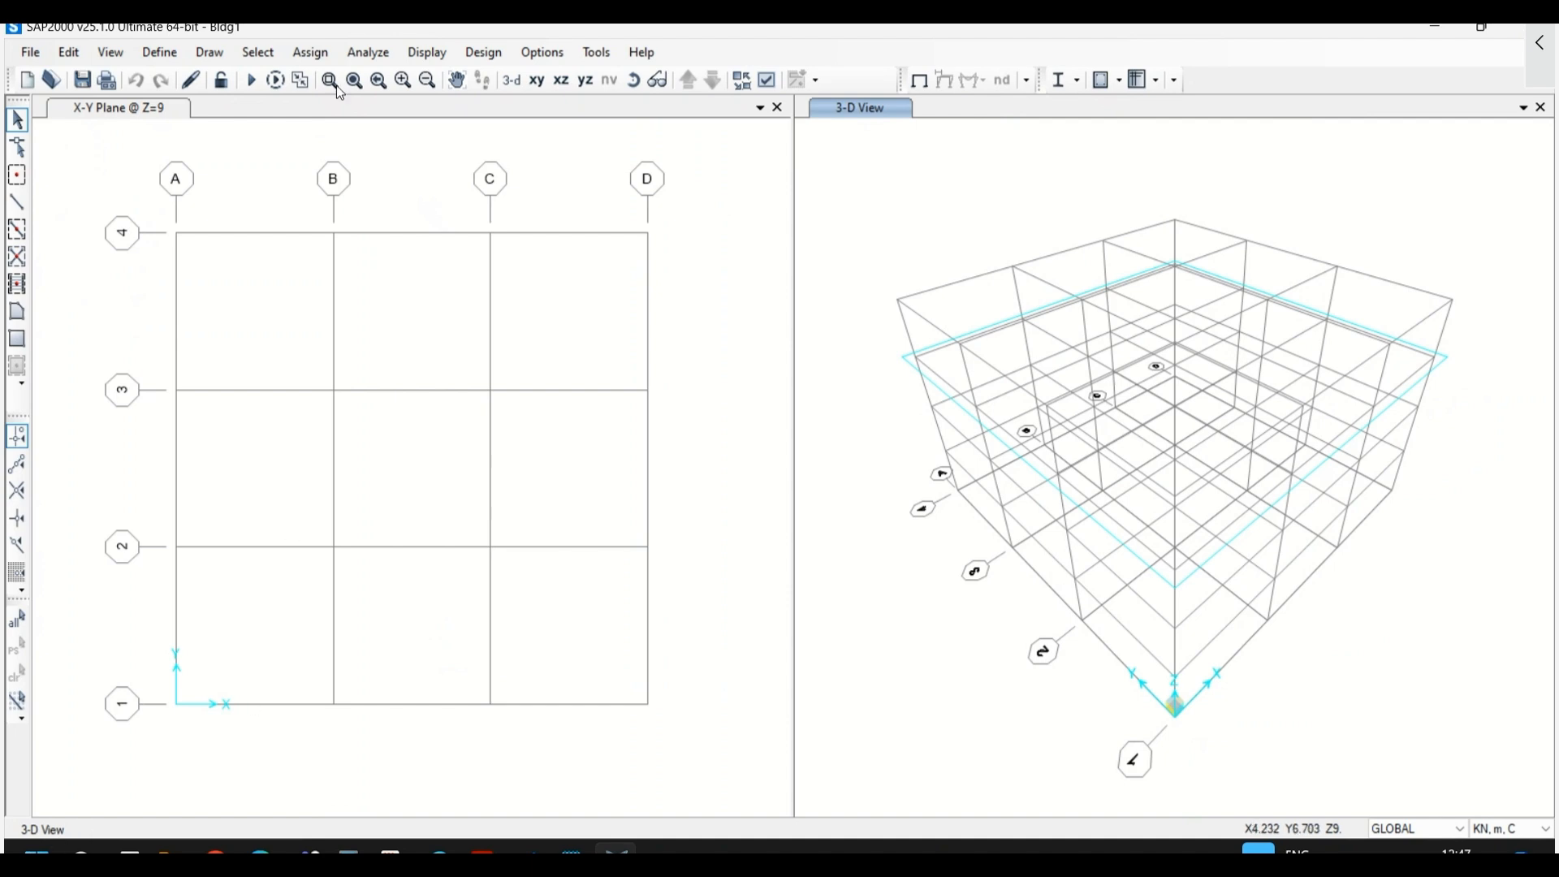
{"action": "left_click", "coordinate": [718, 183]}
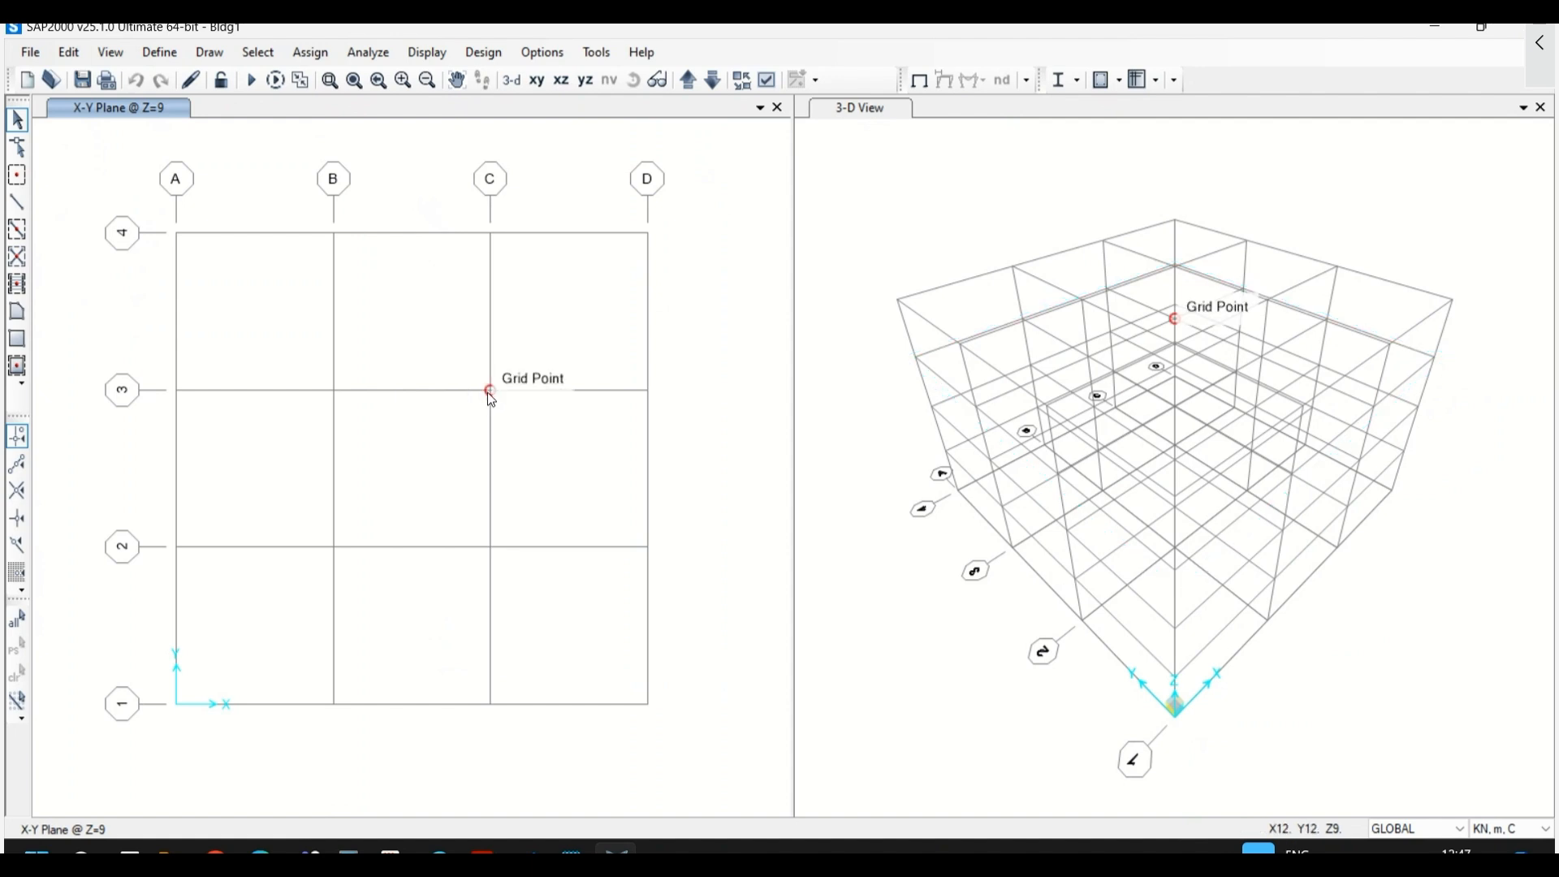
- Examine the available coordinate systems and unit sets, keeping GLOBAL and KN, m, C
{"action": "left_click", "coordinate": [1463, 830]}
{"action": "left_click", "coordinate": [1458, 846]}
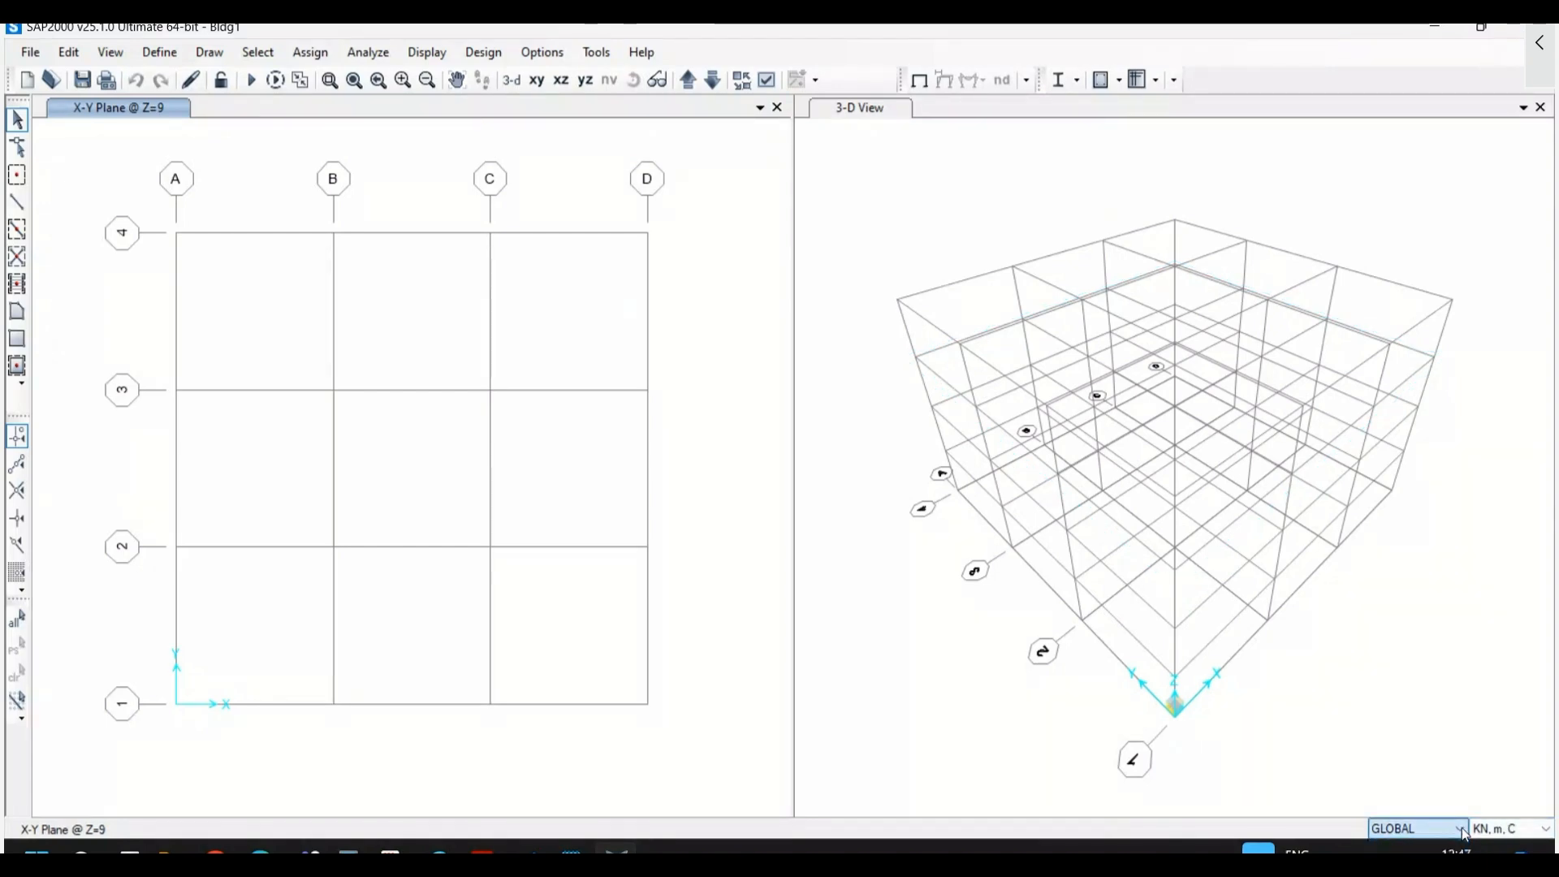
{"action": "left_click", "coordinate": [1522, 837]}
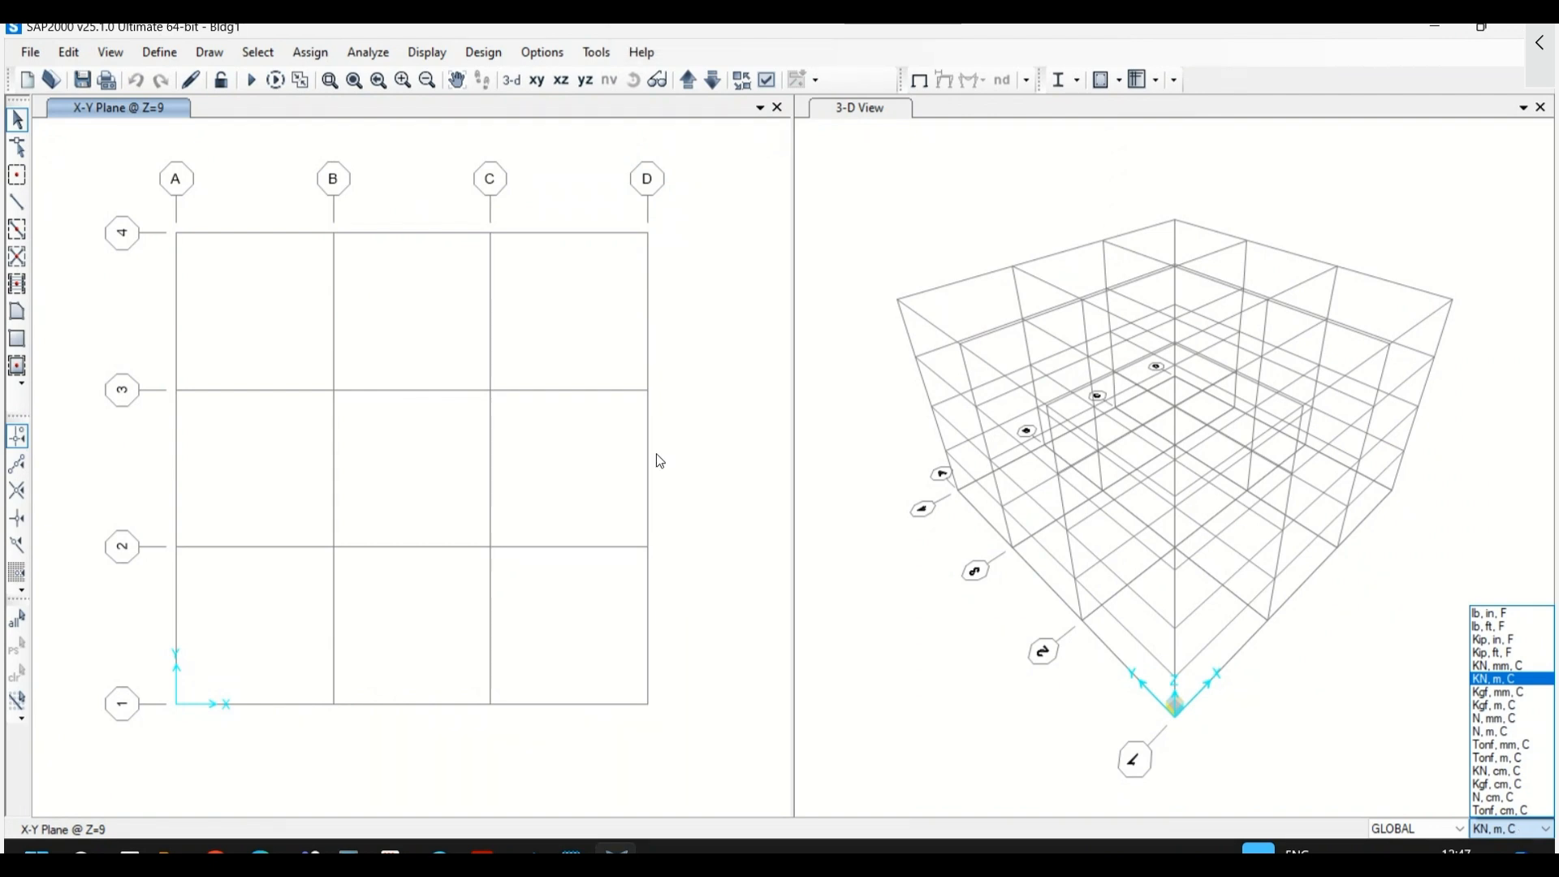
{"action": "left_click", "coordinate": [725, 485]}
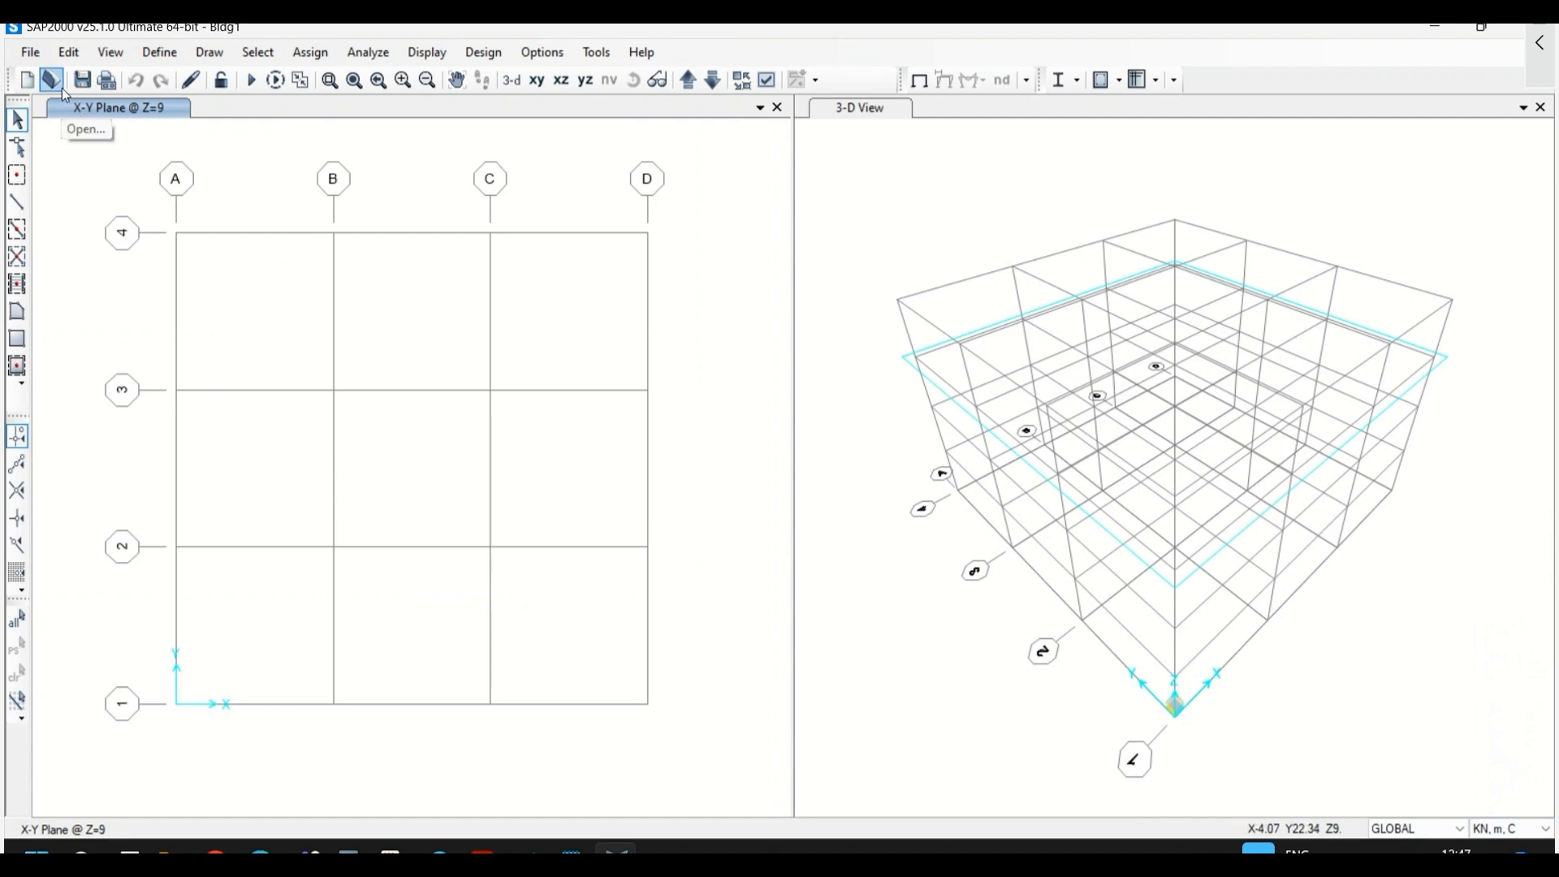
- Open the material definitions and place their dialog over the upper part of the plan view
{"action": "left_click", "coordinate": [161, 55]}
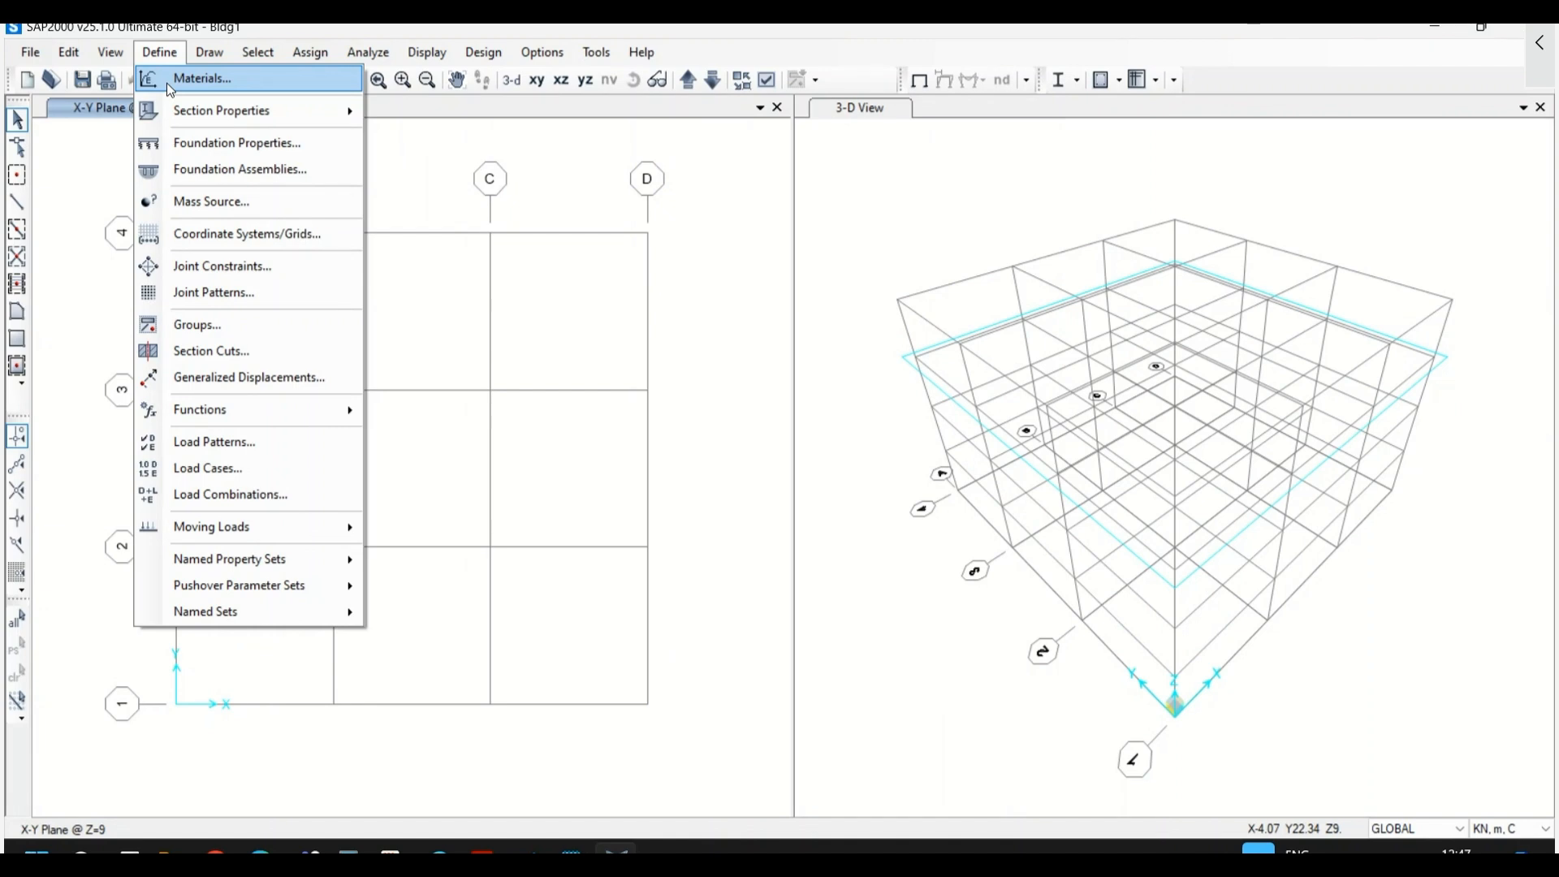
{"action": "left_click", "coordinate": [167, 83]}
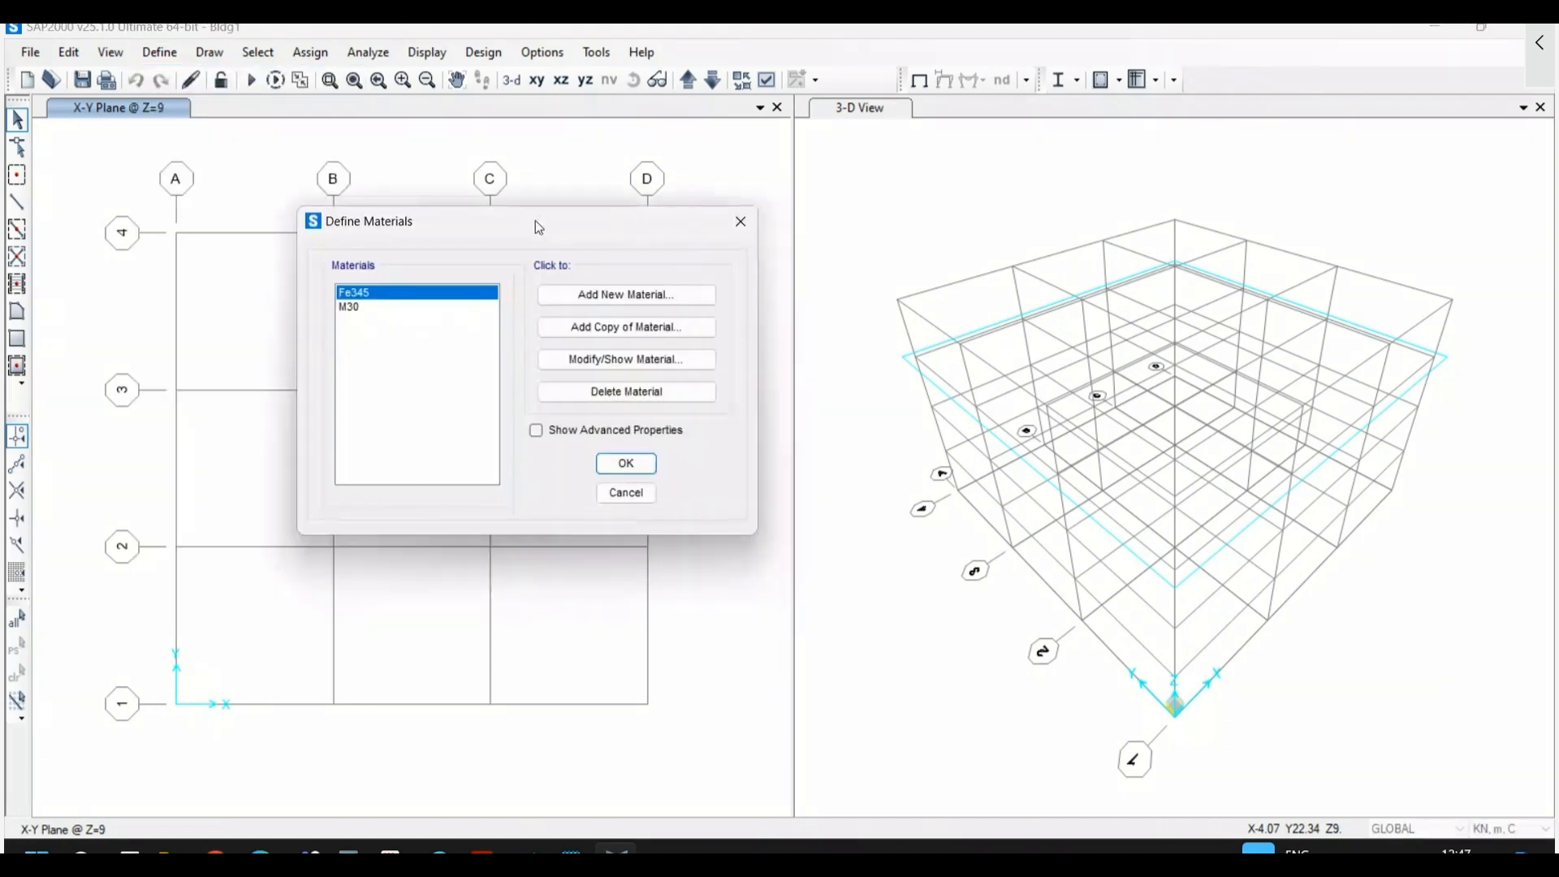
{"action": "left_click_drag", "start_coordinate": [535, 221], "coordinate": [490, 202]}
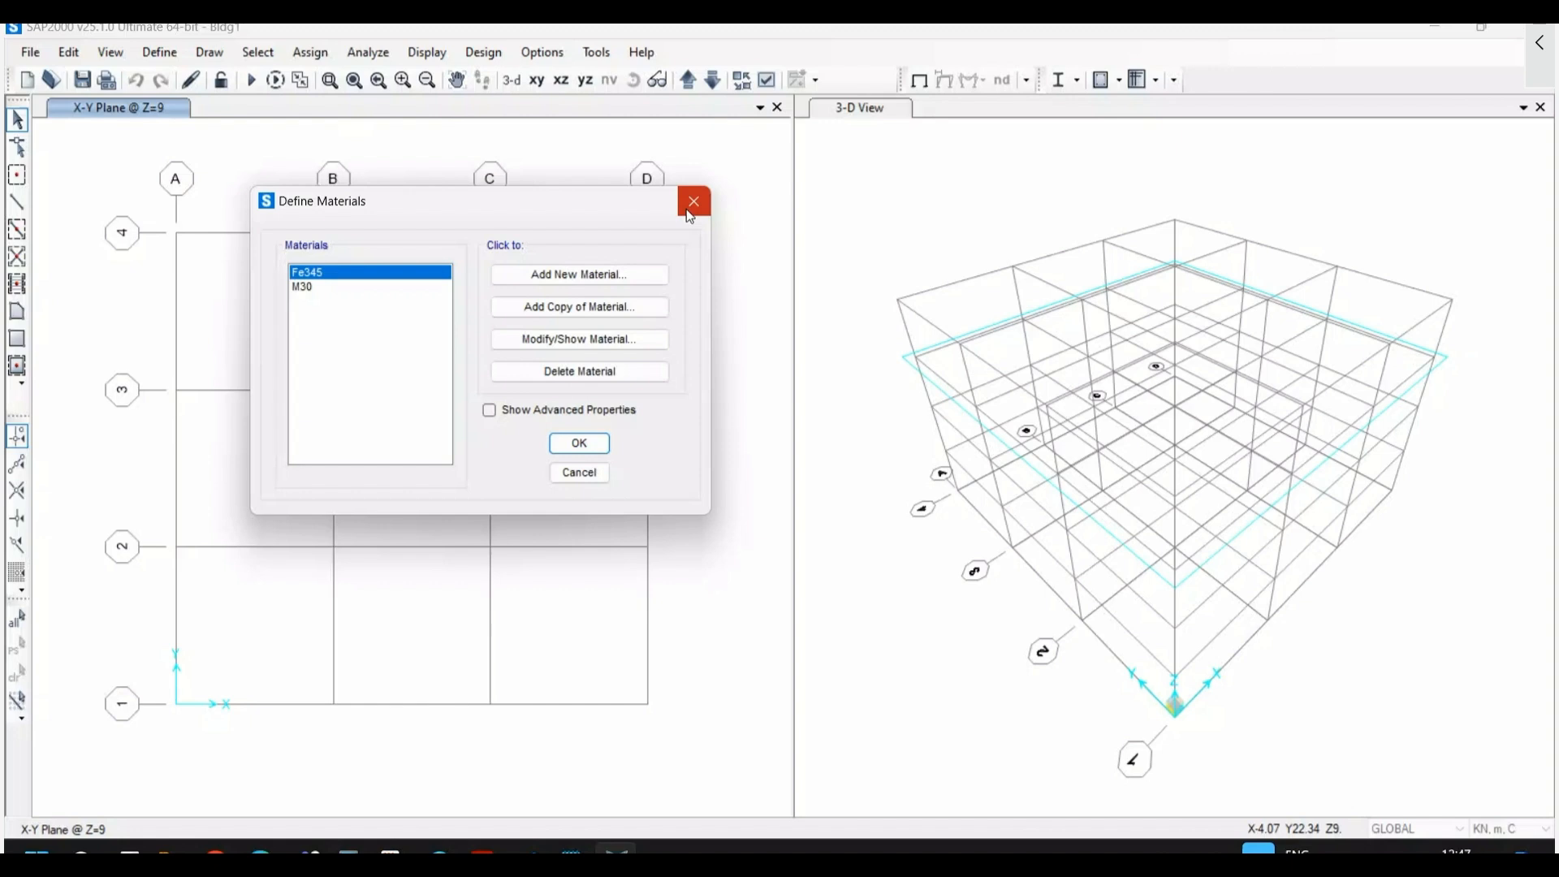
{"action": "left_click_drag", "start_coordinate": [531, 204], "coordinate": [494, 195]}
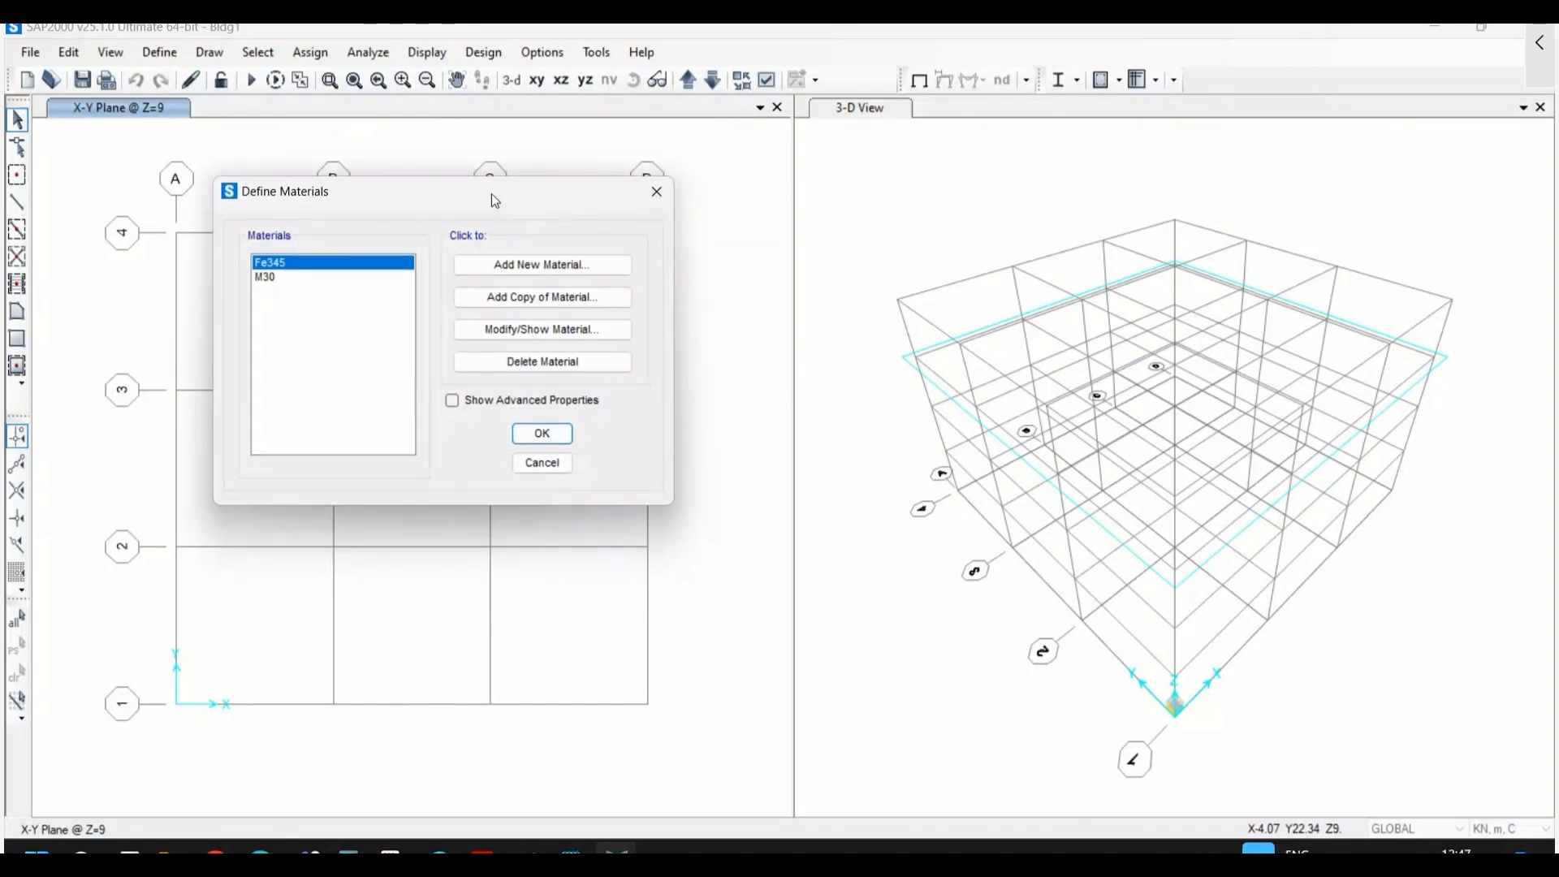
{"action": "left_click_drag", "start_coordinate": [538, 201], "coordinate": [487, 187]}
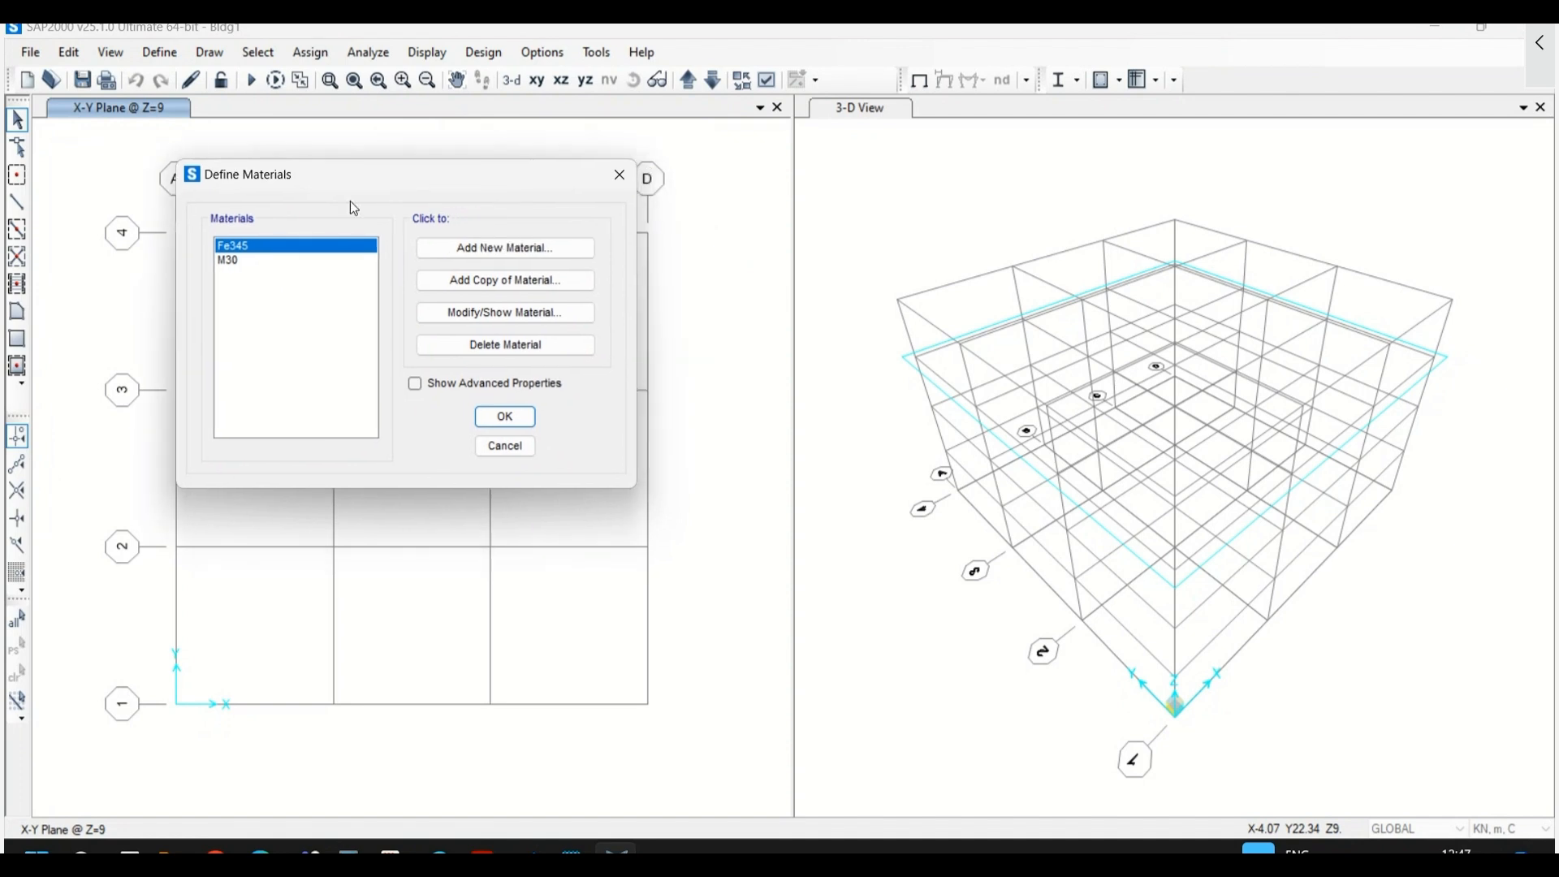
{"action": "left_click_drag", "start_coordinate": [350, 176], "coordinate": [351, 201]}
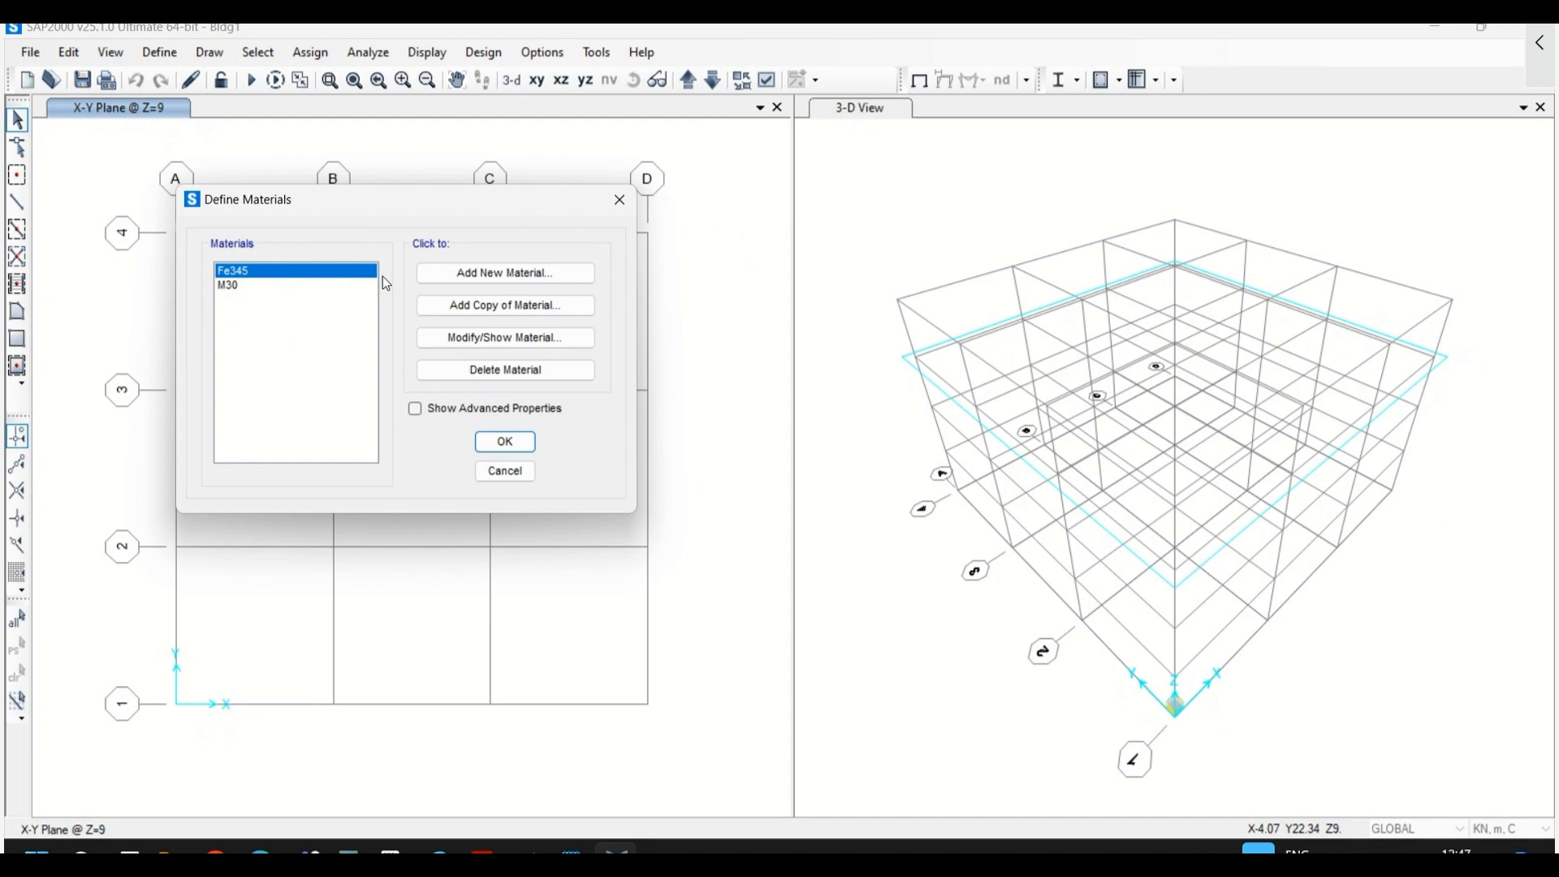
- Add a new material with region India, type Concrete, standard Indian and grade M25
{"action": "left_click", "coordinate": [509, 280]}
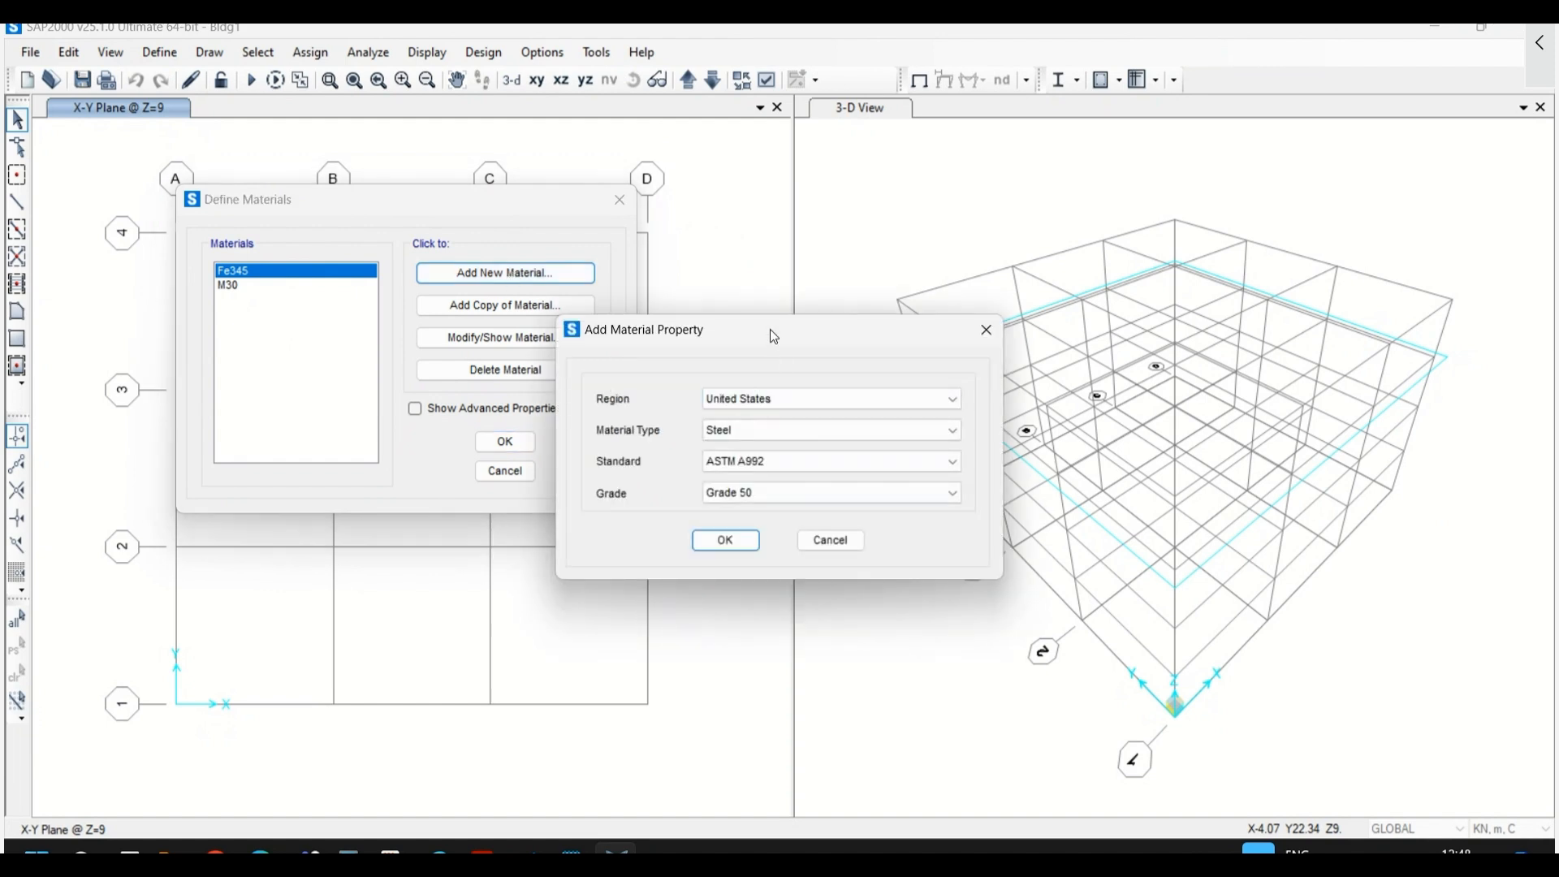
{"action": "left_click_drag", "start_coordinate": [770, 329], "coordinate": [799, 141]}
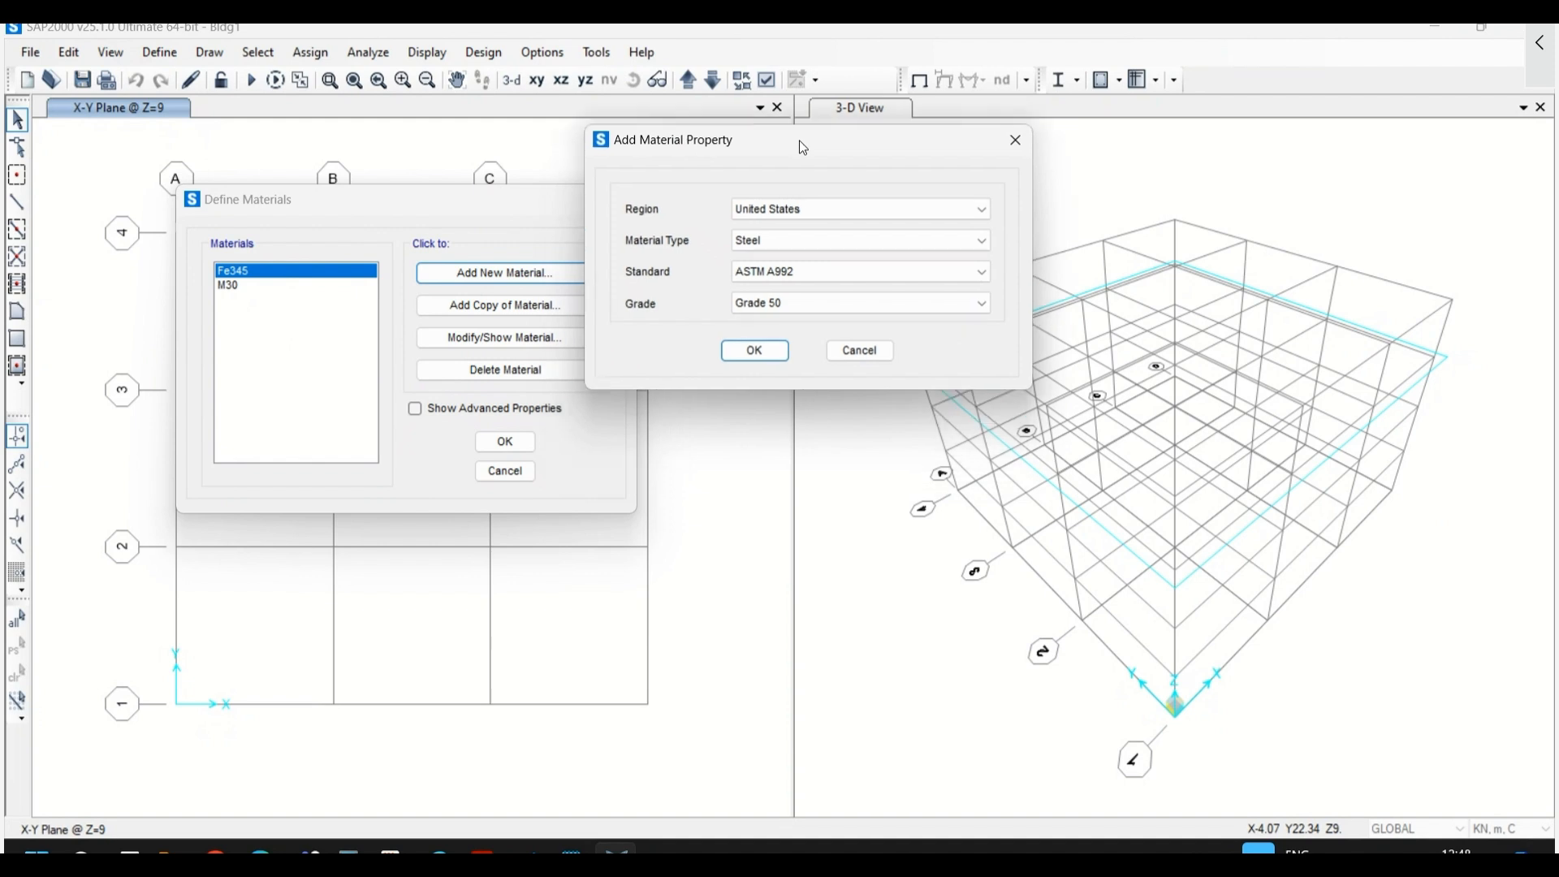
{"action": "left_click", "coordinate": [791, 213]}
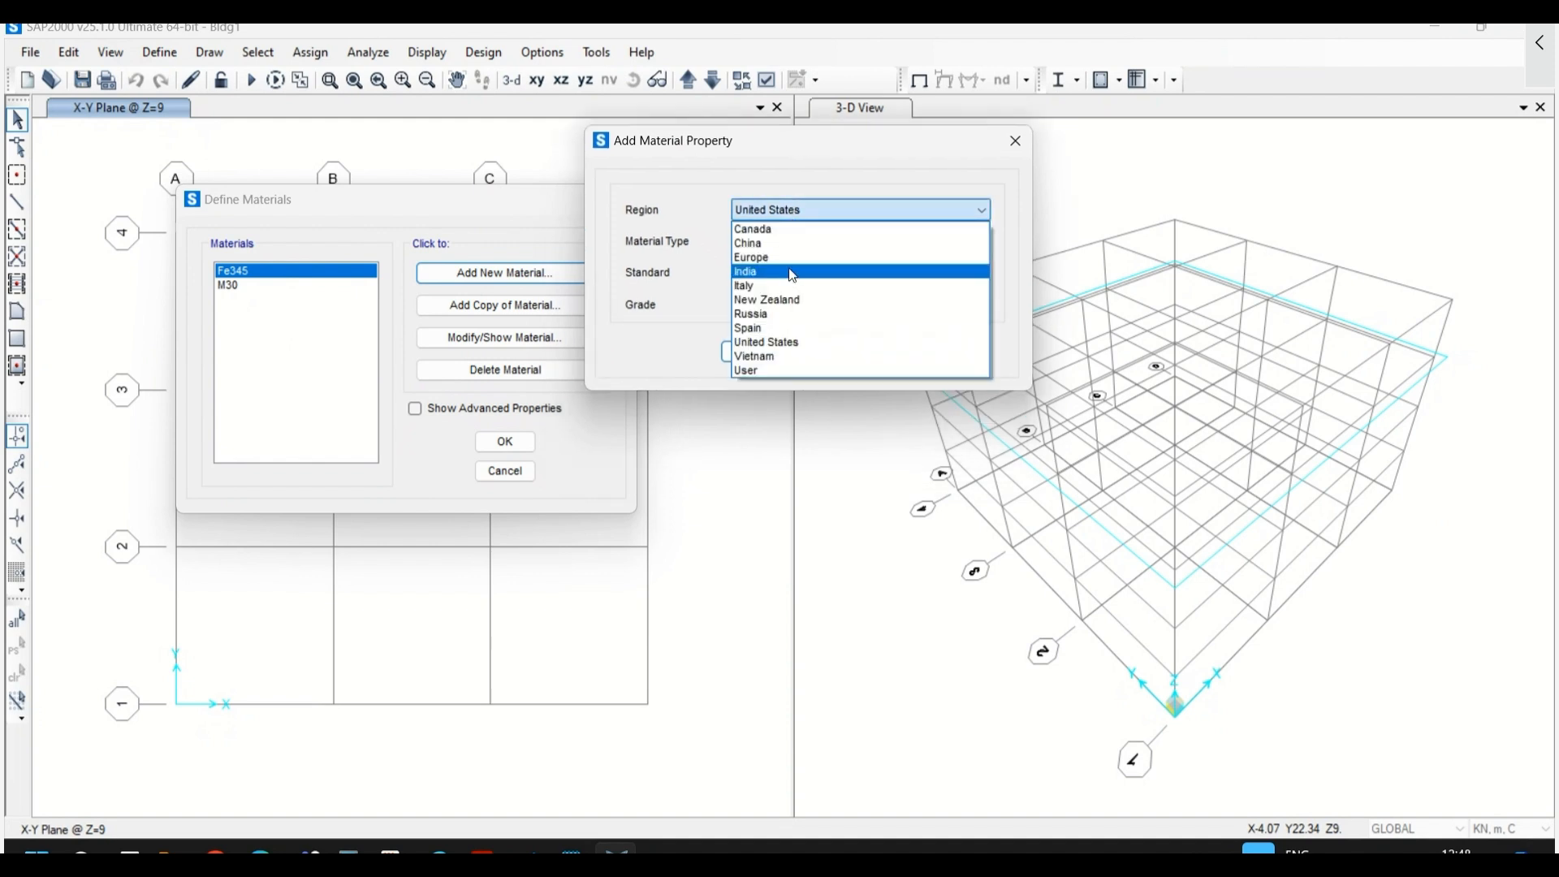
{"action": "left_click", "coordinate": [792, 271]}
{"action": "left_click", "coordinate": [802, 248]}
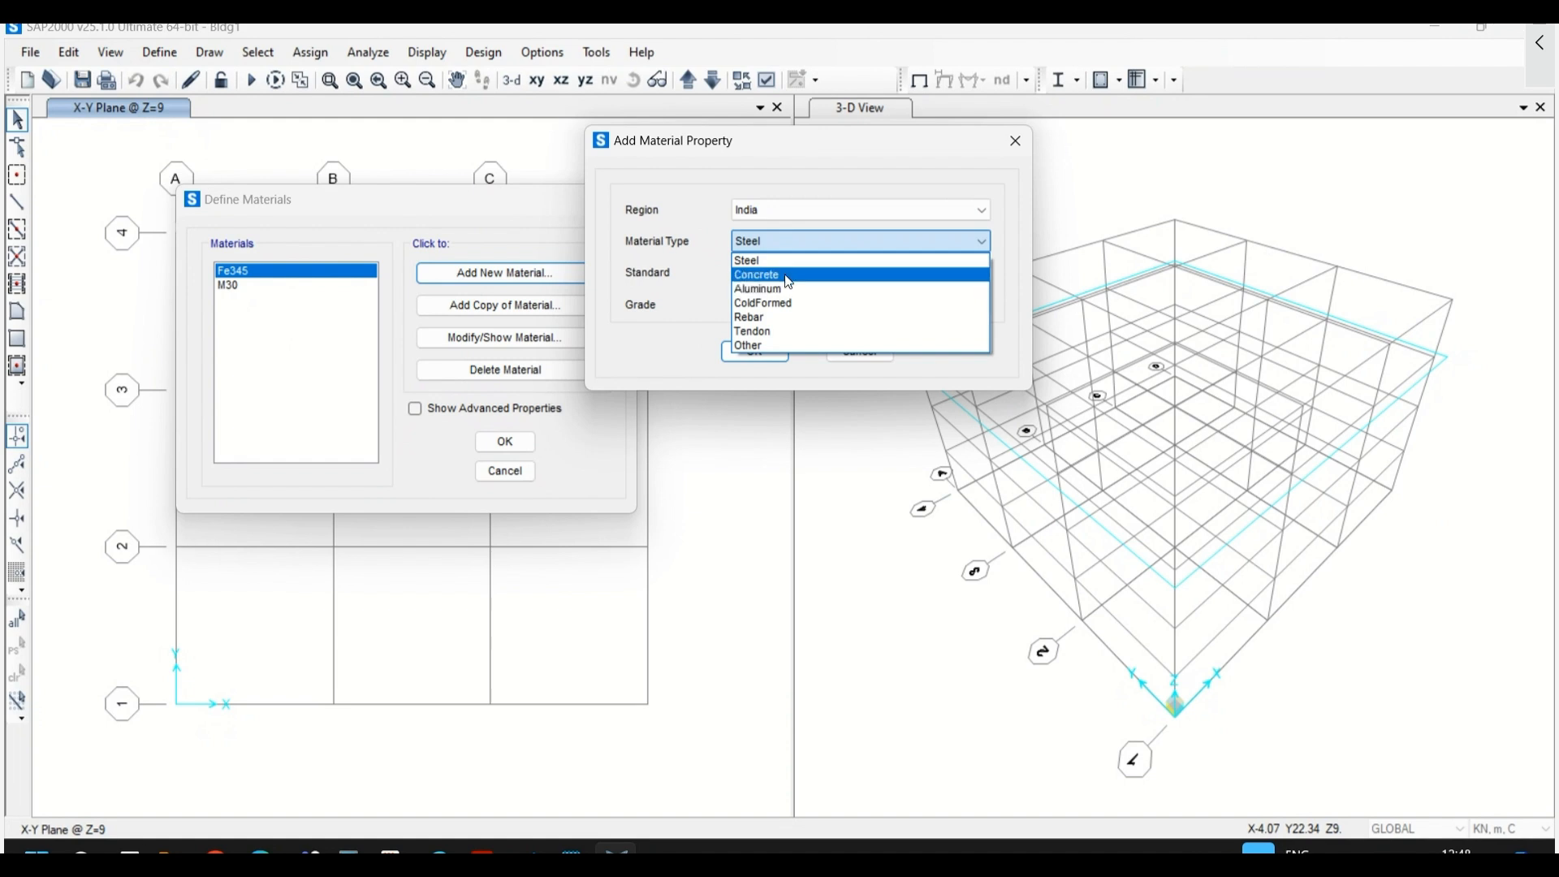
{"action": "left_click", "coordinate": [770, 273]}
{"action": "left_click", "coordinate": [805, 275]}
{"action": "left_click", "coordinate": [800, 286]}
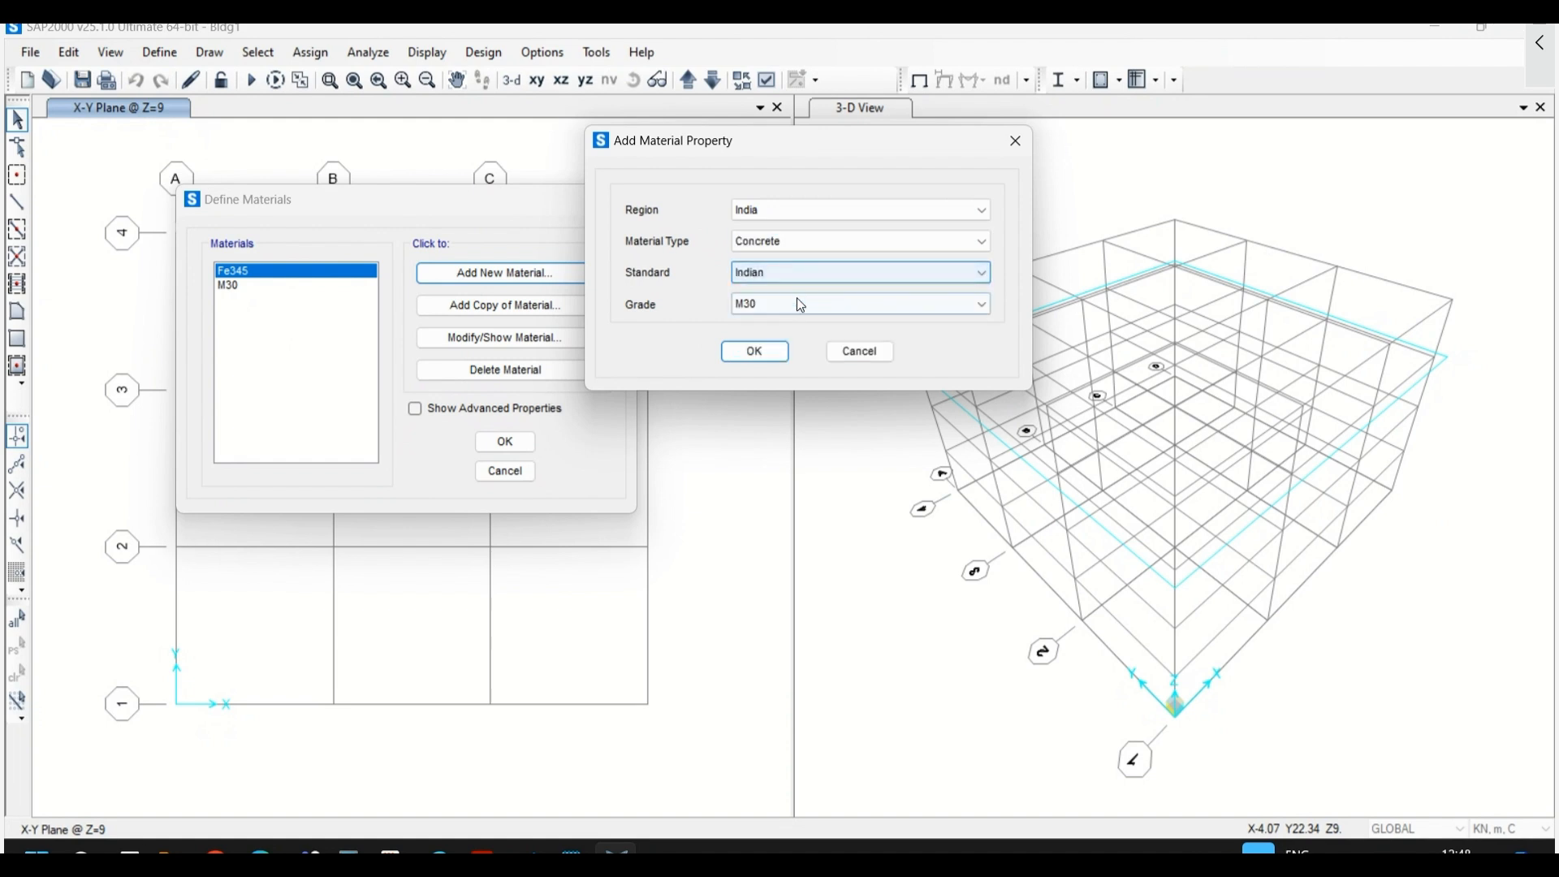
{"action": "left_click", "coordinate": [797, 302]}
{"action": "left_click", "coordinate": [794, 350]}
{"action": "left_click", "coordinate": [752, 351]}
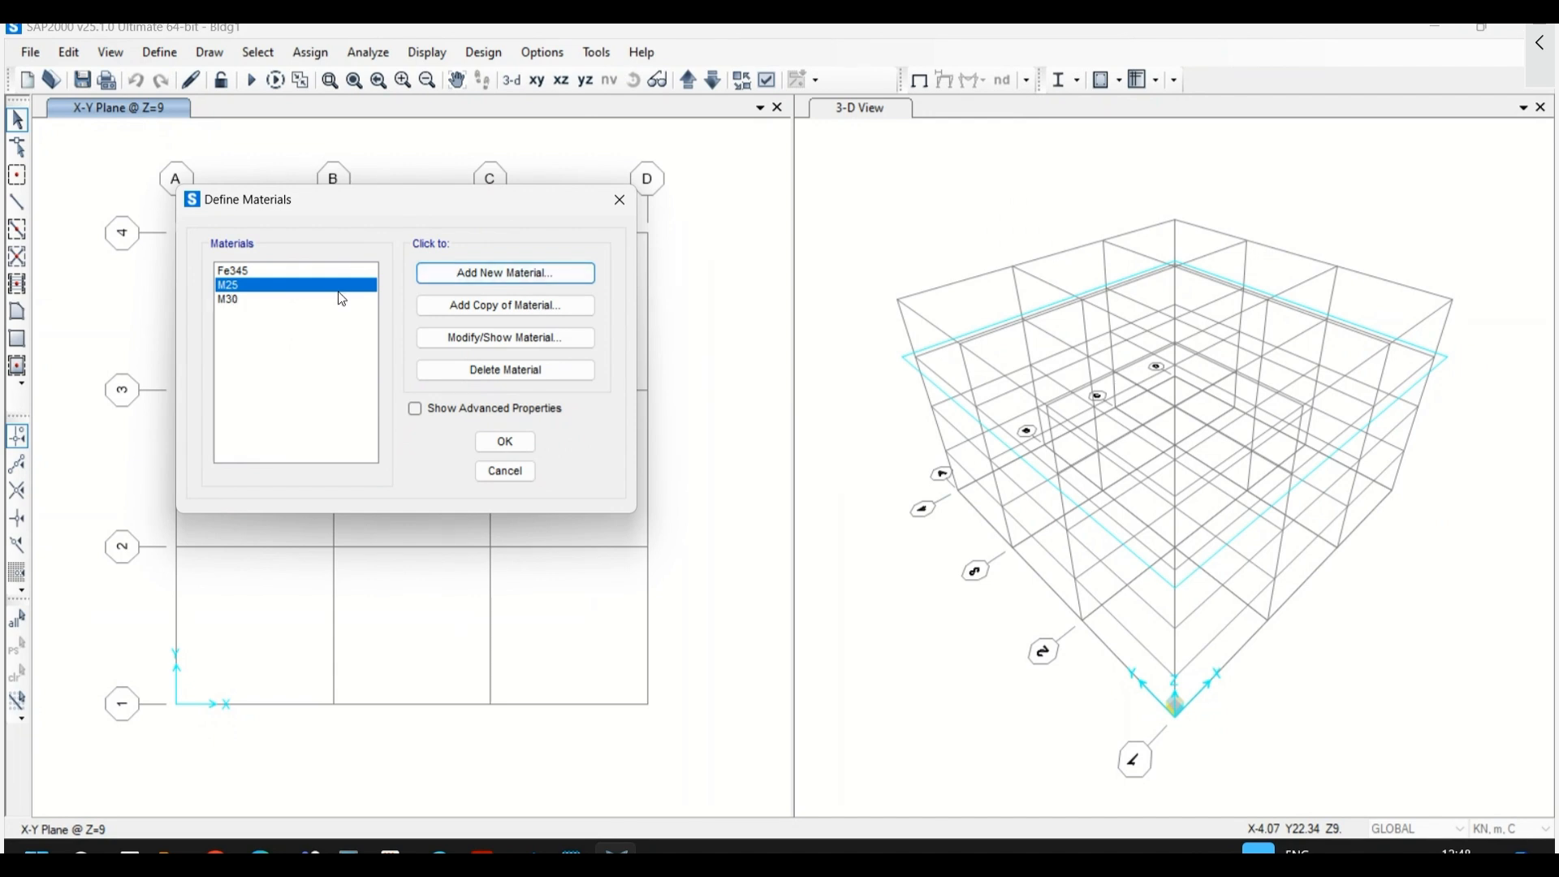
- Review the M25 material's properties in N, mm, C units and switch to the advanced property display
{"action": "left_click", "coordinate": [476, 344]}
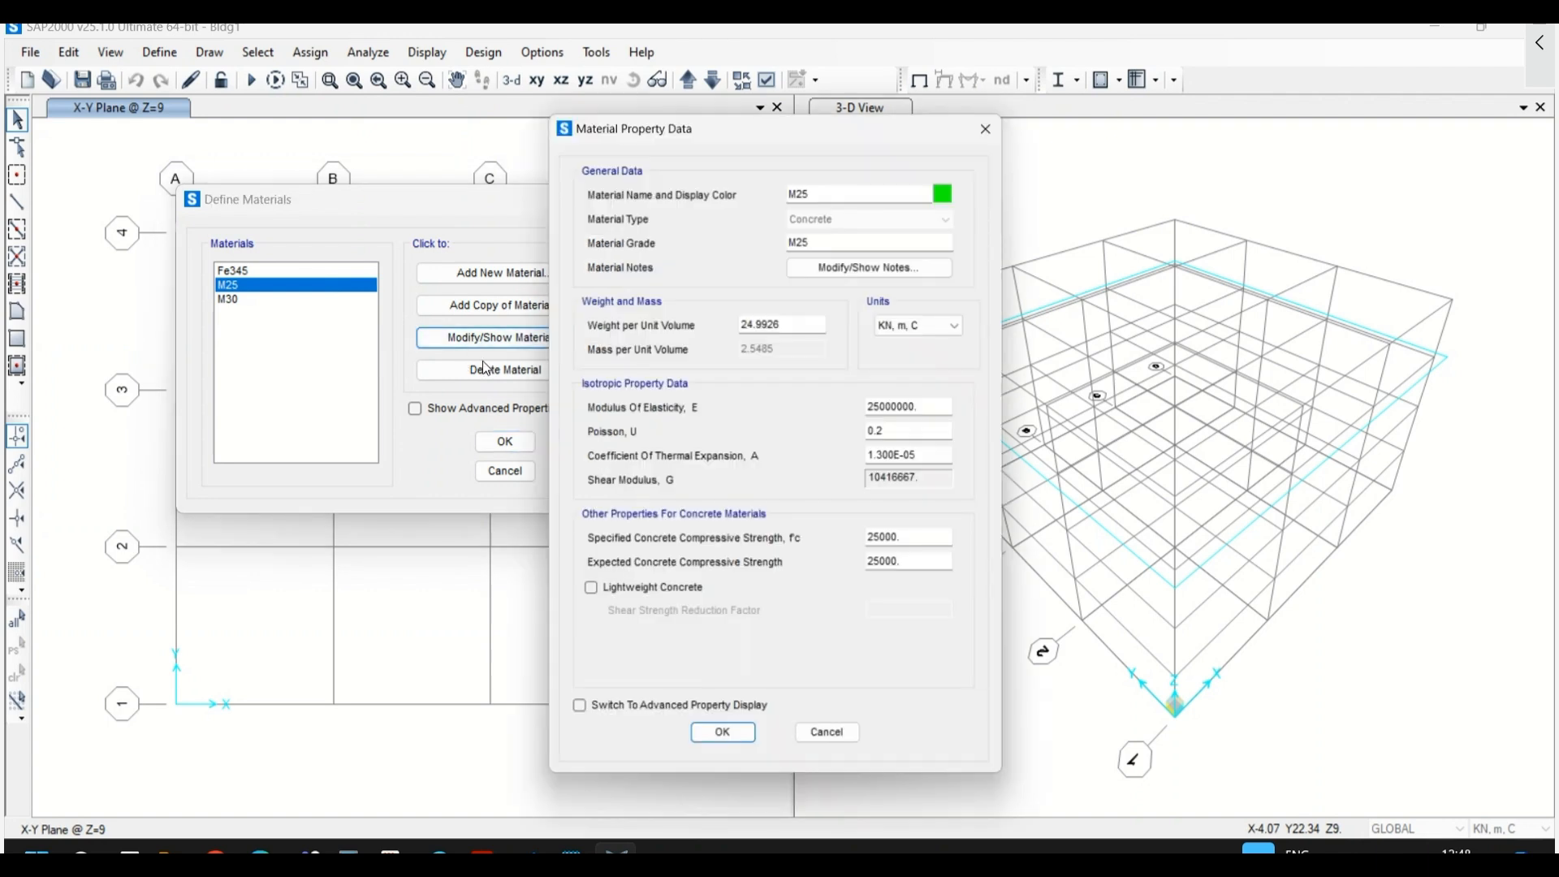
{"action": "left_click_drag", "start_coordinate": [839, 106], "coordinate": [845, 100]}
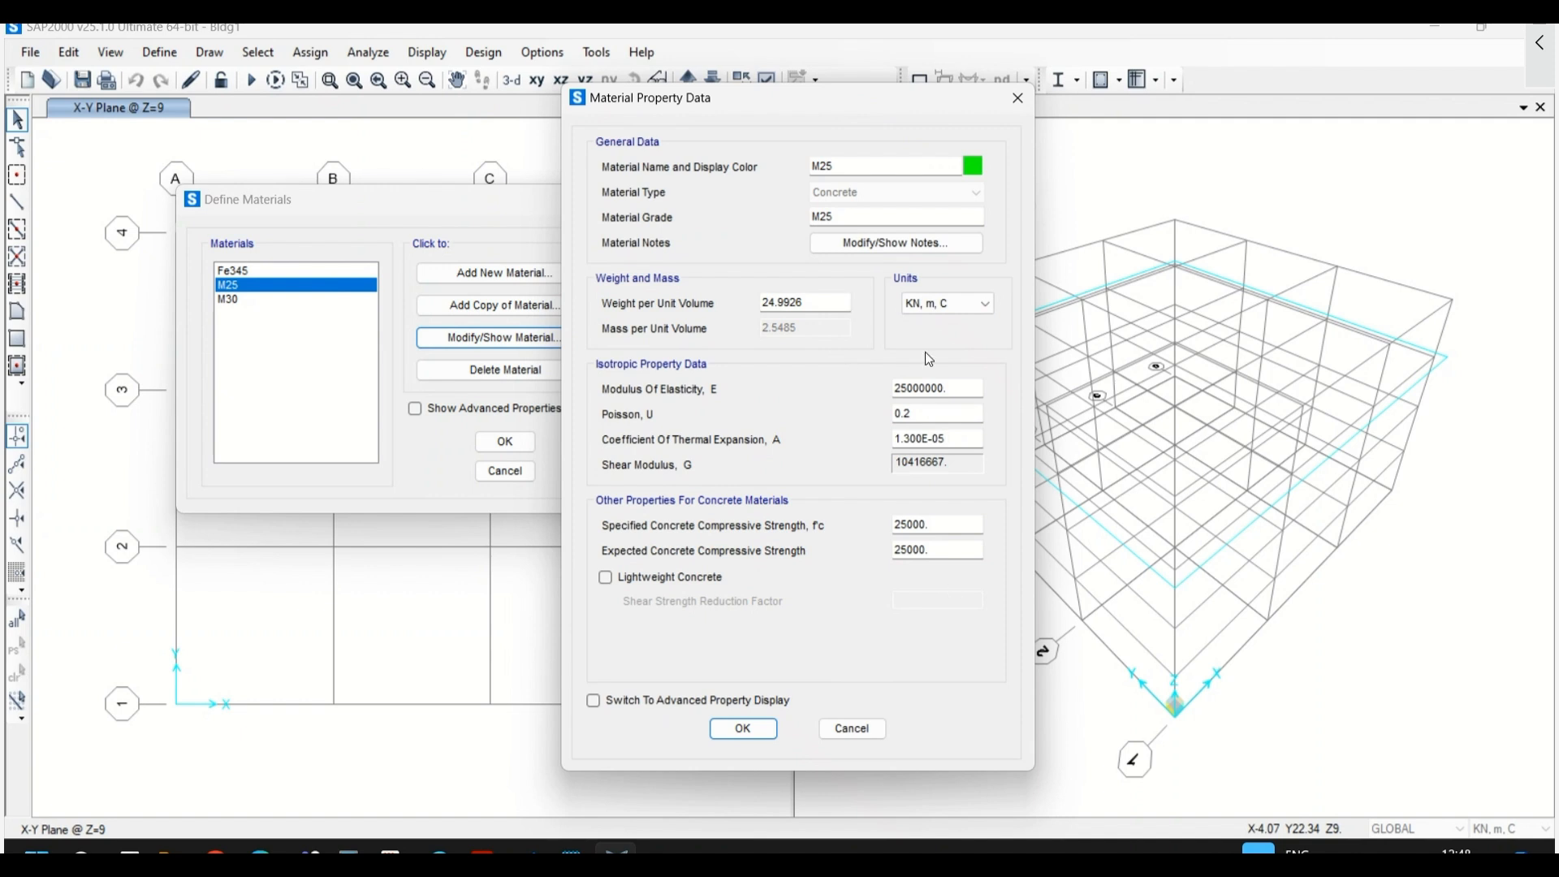
{"action": "left_click", "coordinate": [963, 303]}
{"action": "left_click", "coordinate": [952, 436]}
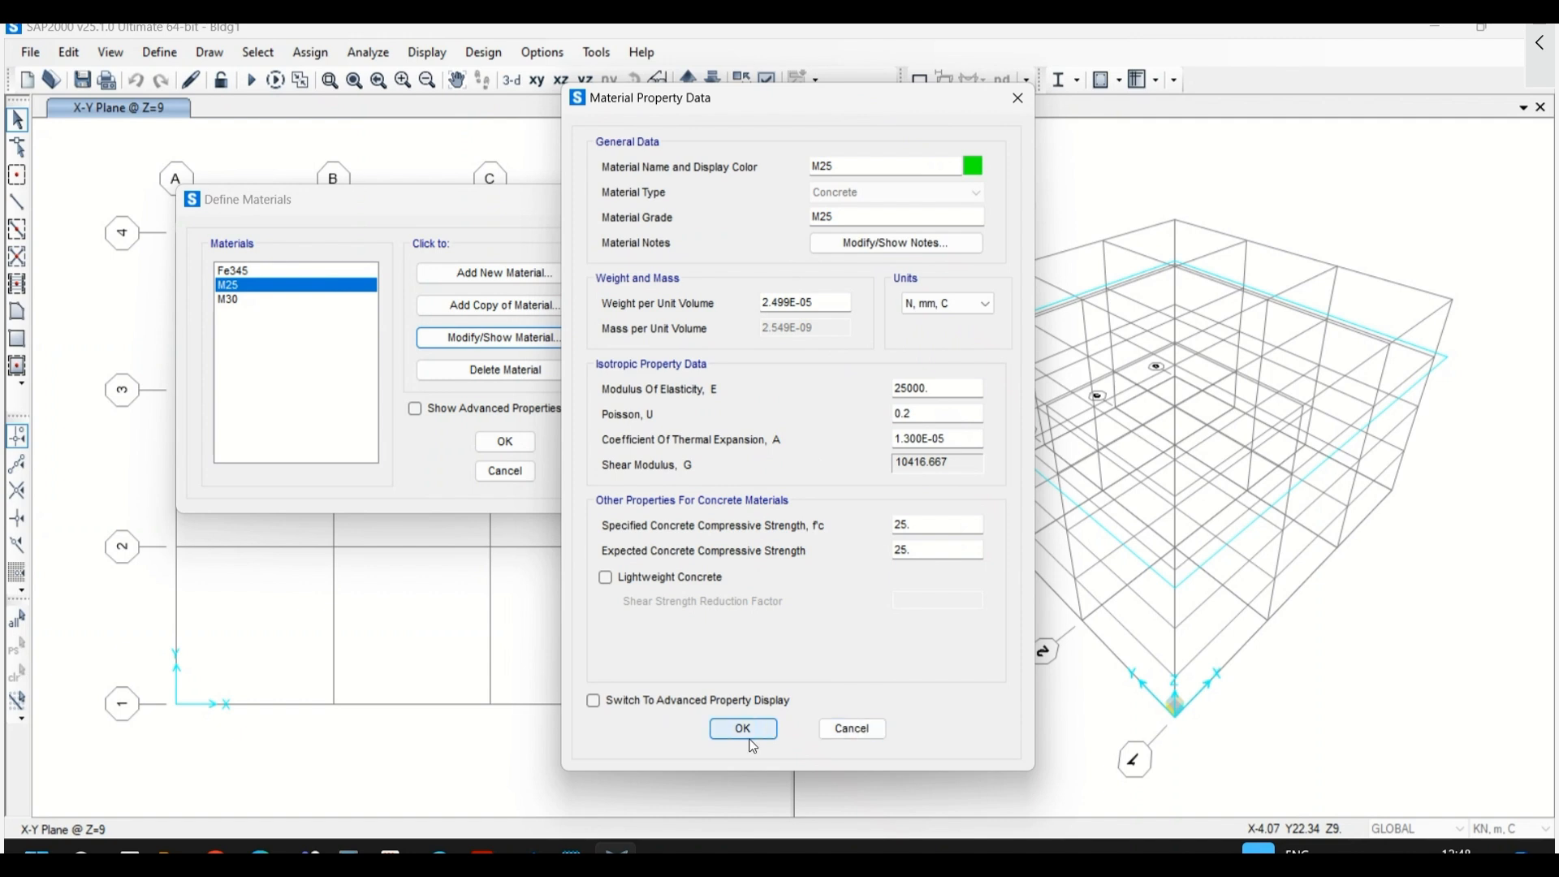
{"action": "left_click", "coordinate": [726, 701]}
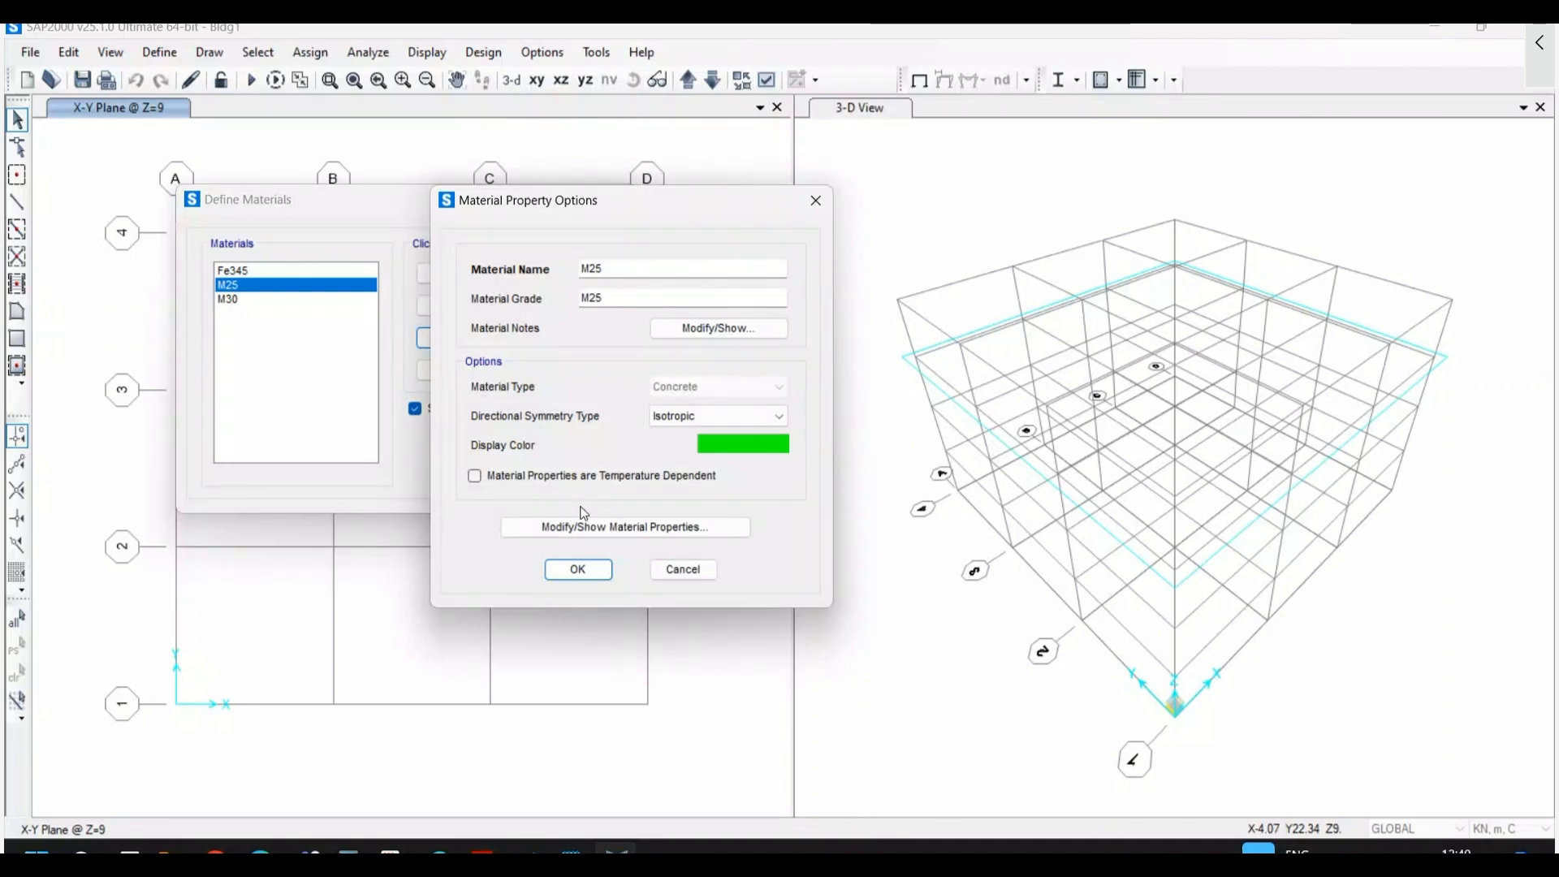
{"action": "left_click_drag", "start_coordinate": [569, 200], "coordinate": [556, 197]}
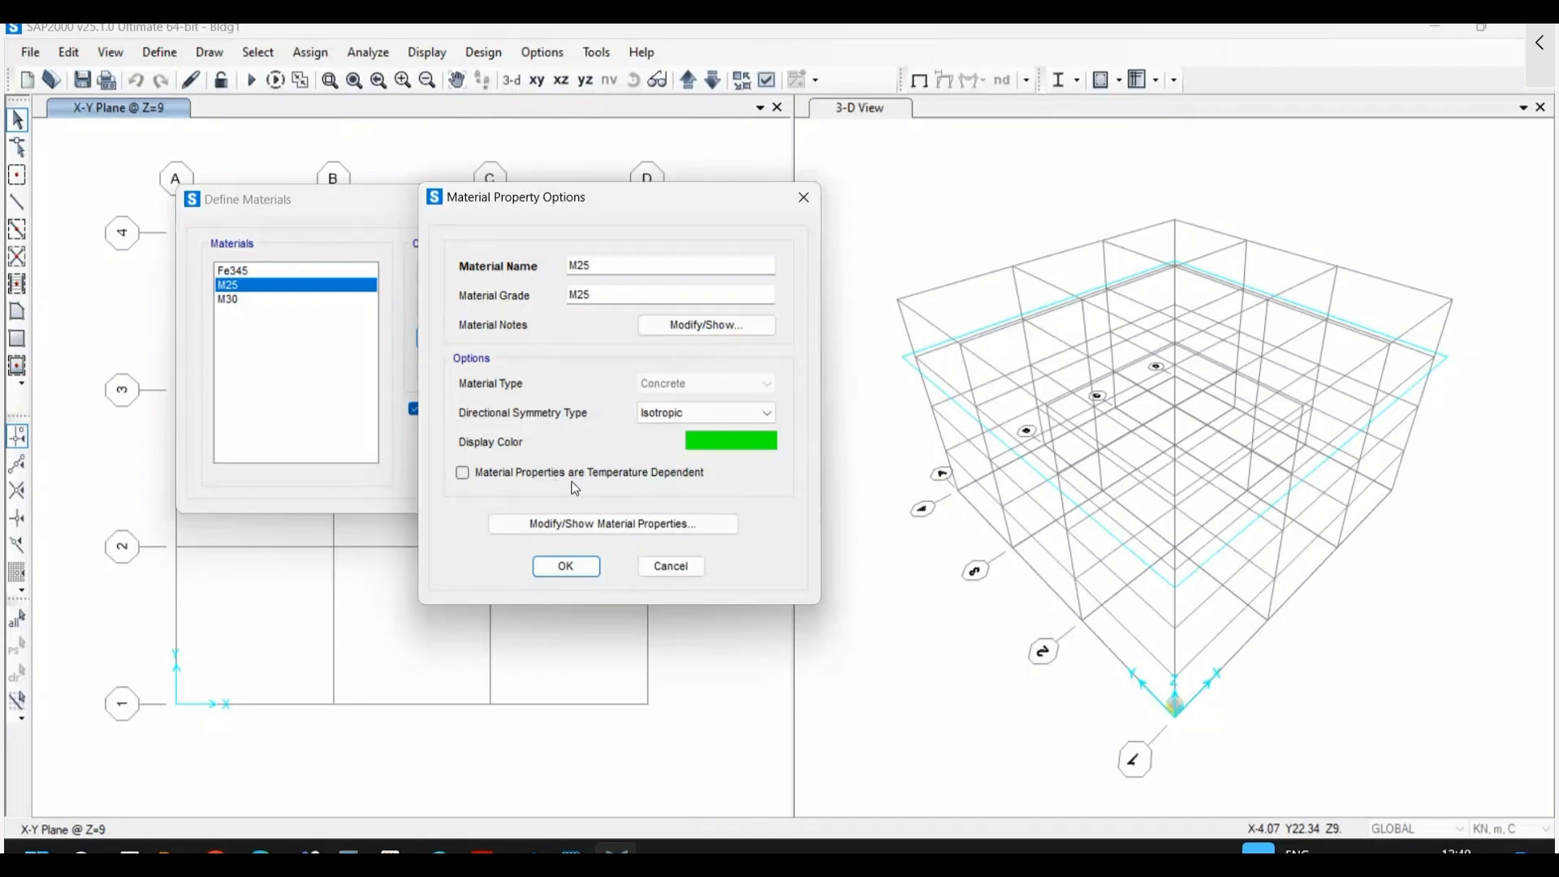
- Examine M25's uniaxial nonlinear data, including its stress-strain plot and the Mander concrete model types
{"action": "left_click", "coordinate": [615, 532]}
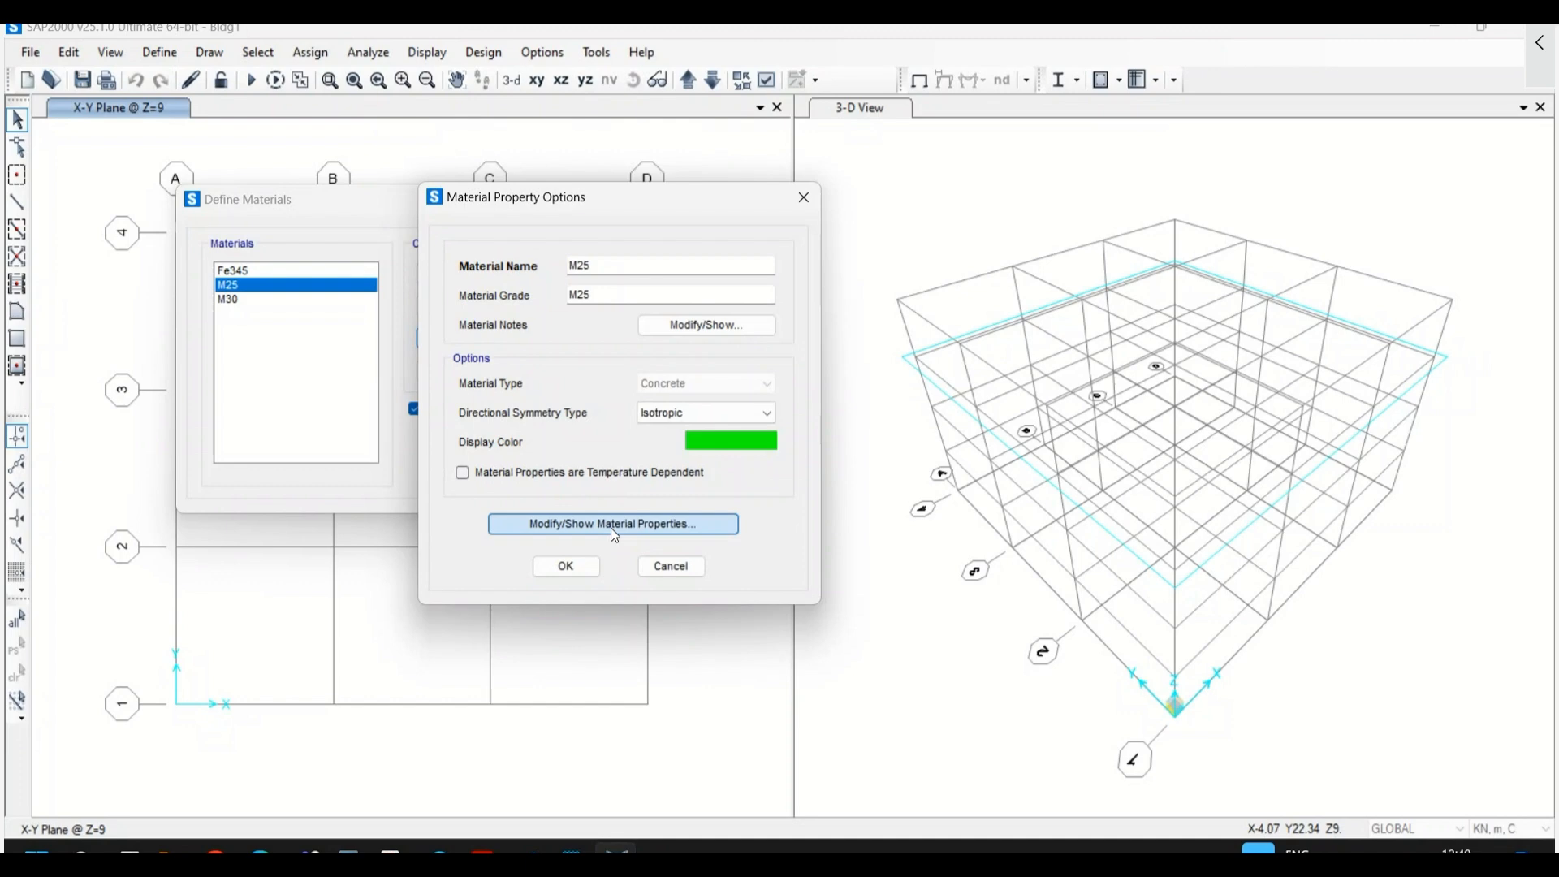
{"action": "left_click", "coordinate": [611, 524]}
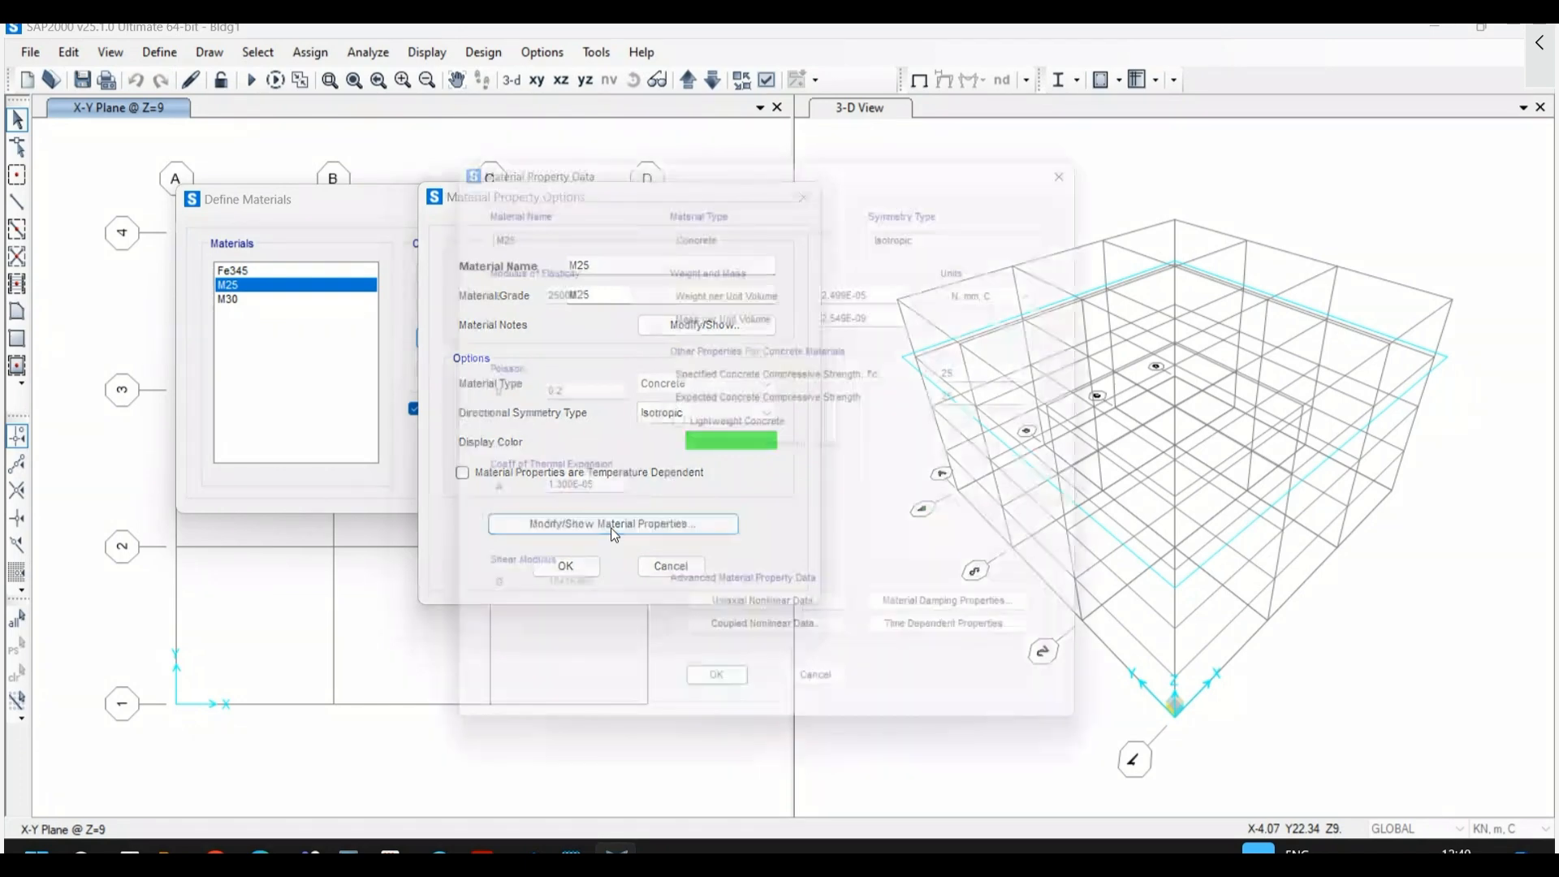
{"action": "left_click_drag", "start_coordinate": [763, 167], "coordinate": [860, 172]}
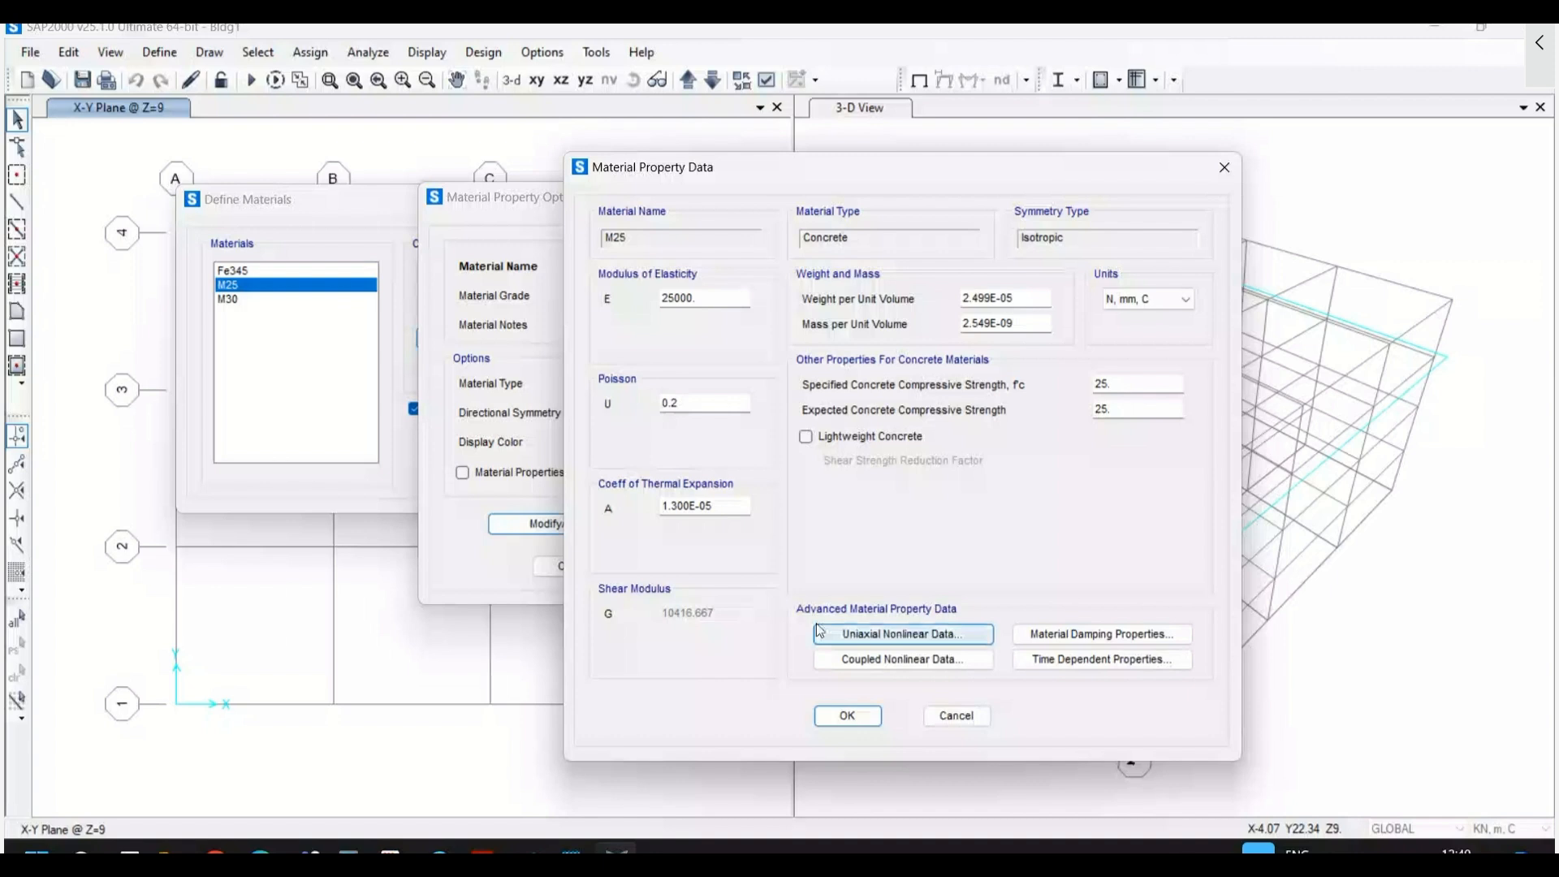
{"action": "left_click", "coordinate": [820, 633]}
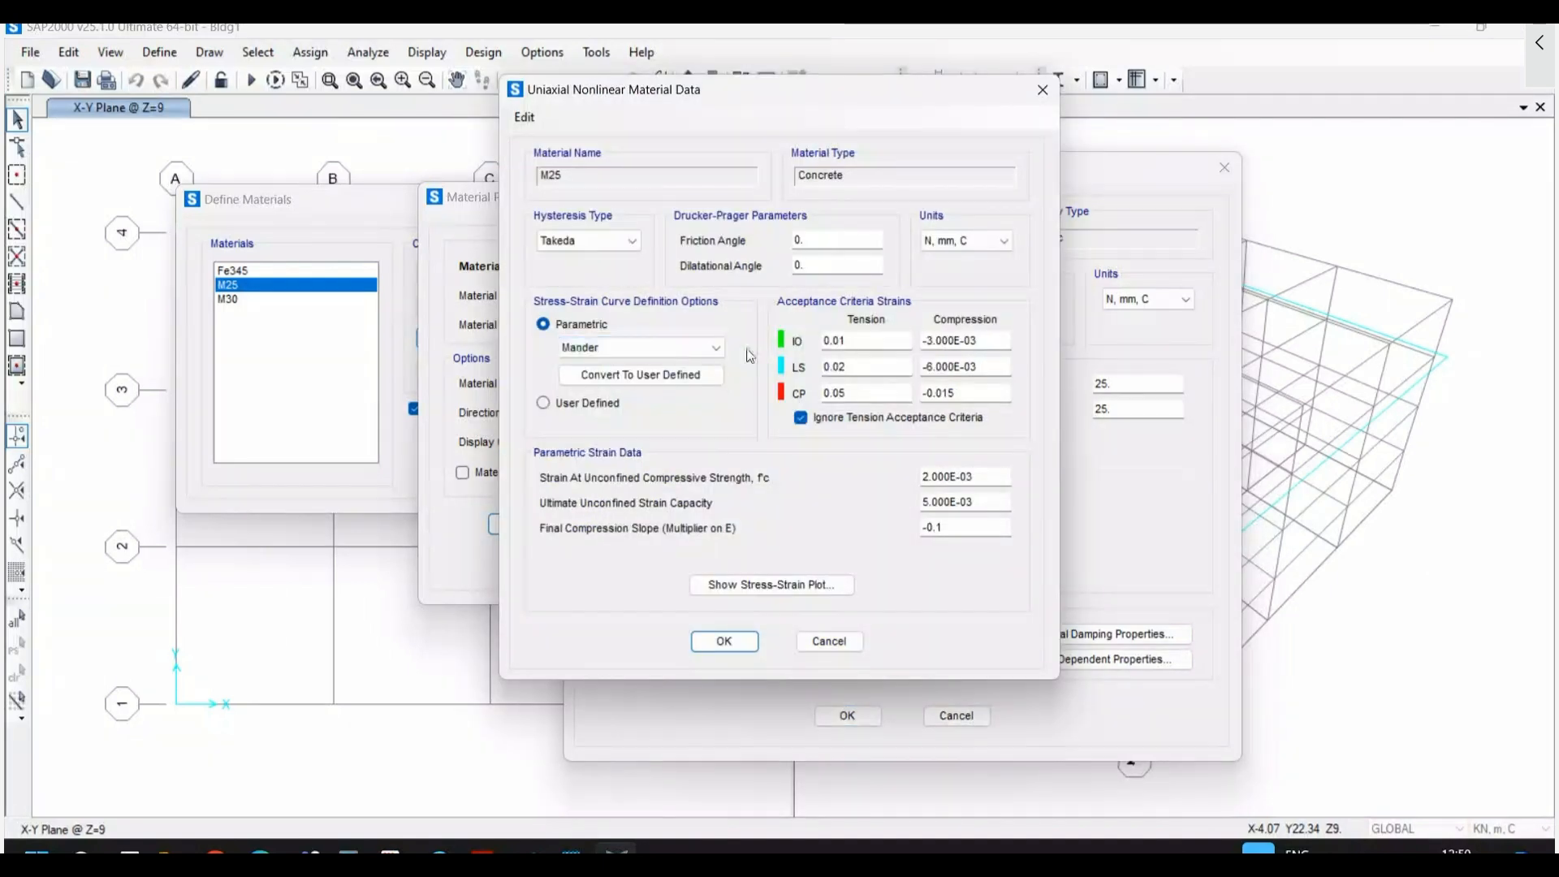
{"action": "left_click", "coordinate": [770, 588]}
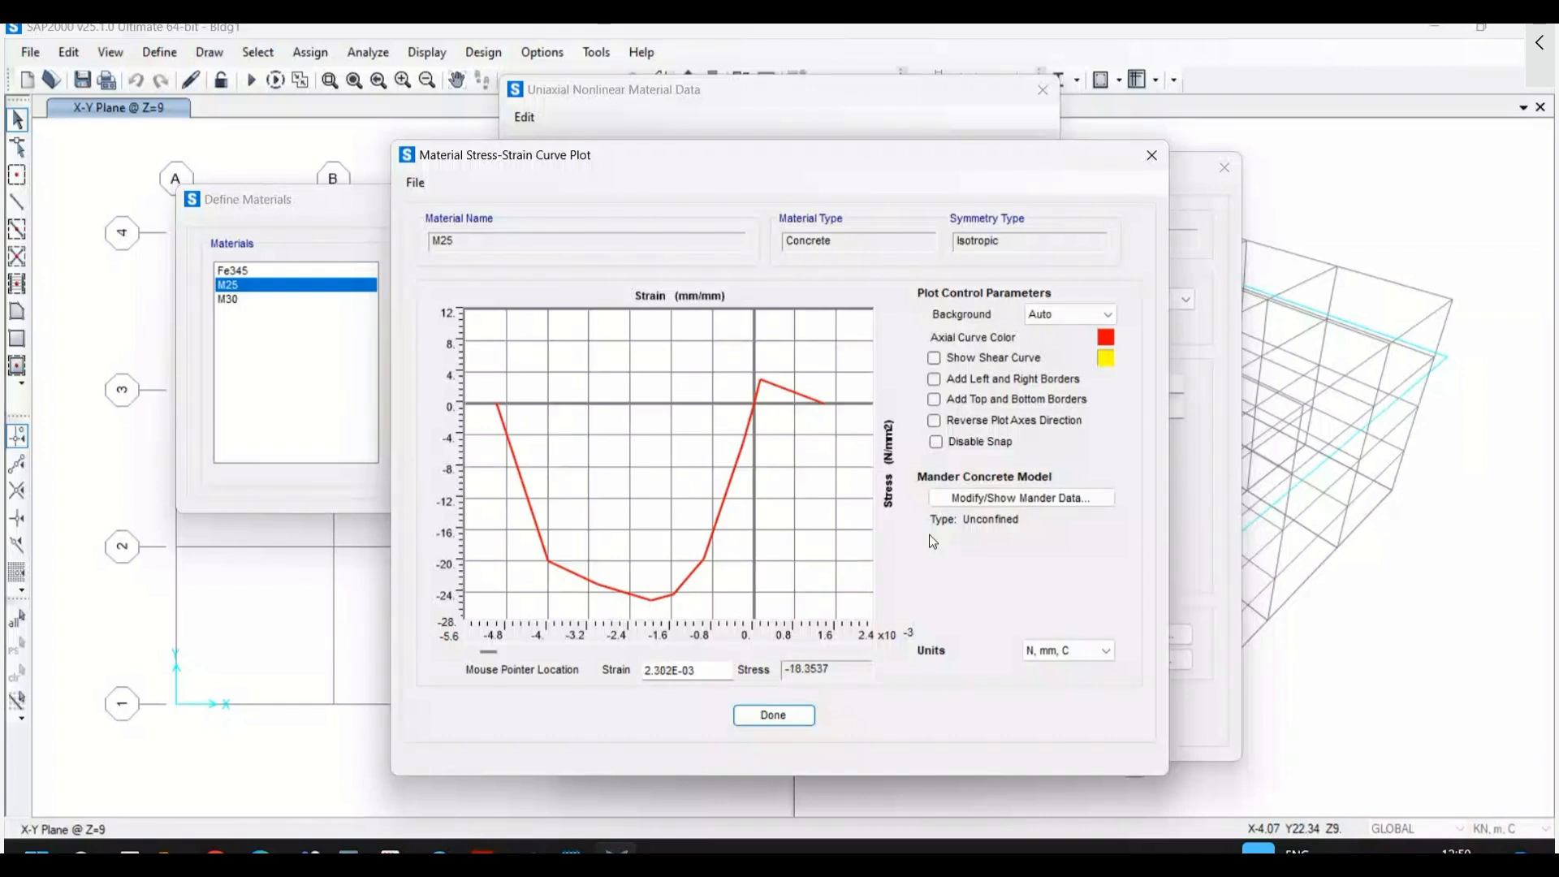
{"action": "left_click", "coordinate": [1015, 501]}
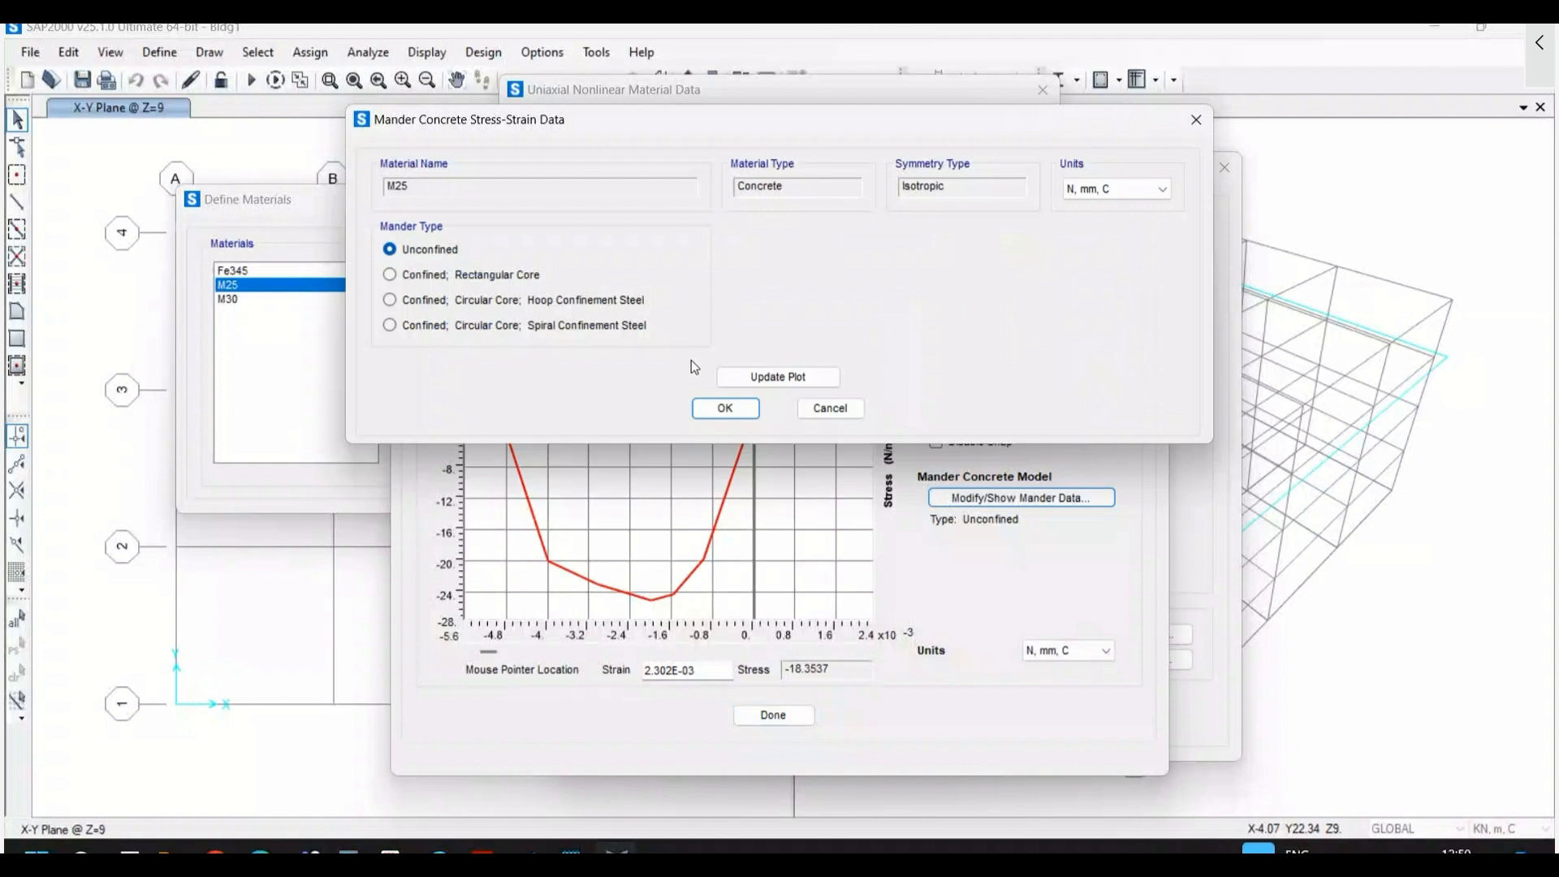
{"action": "left_click", "coordinate": [832, 409]}
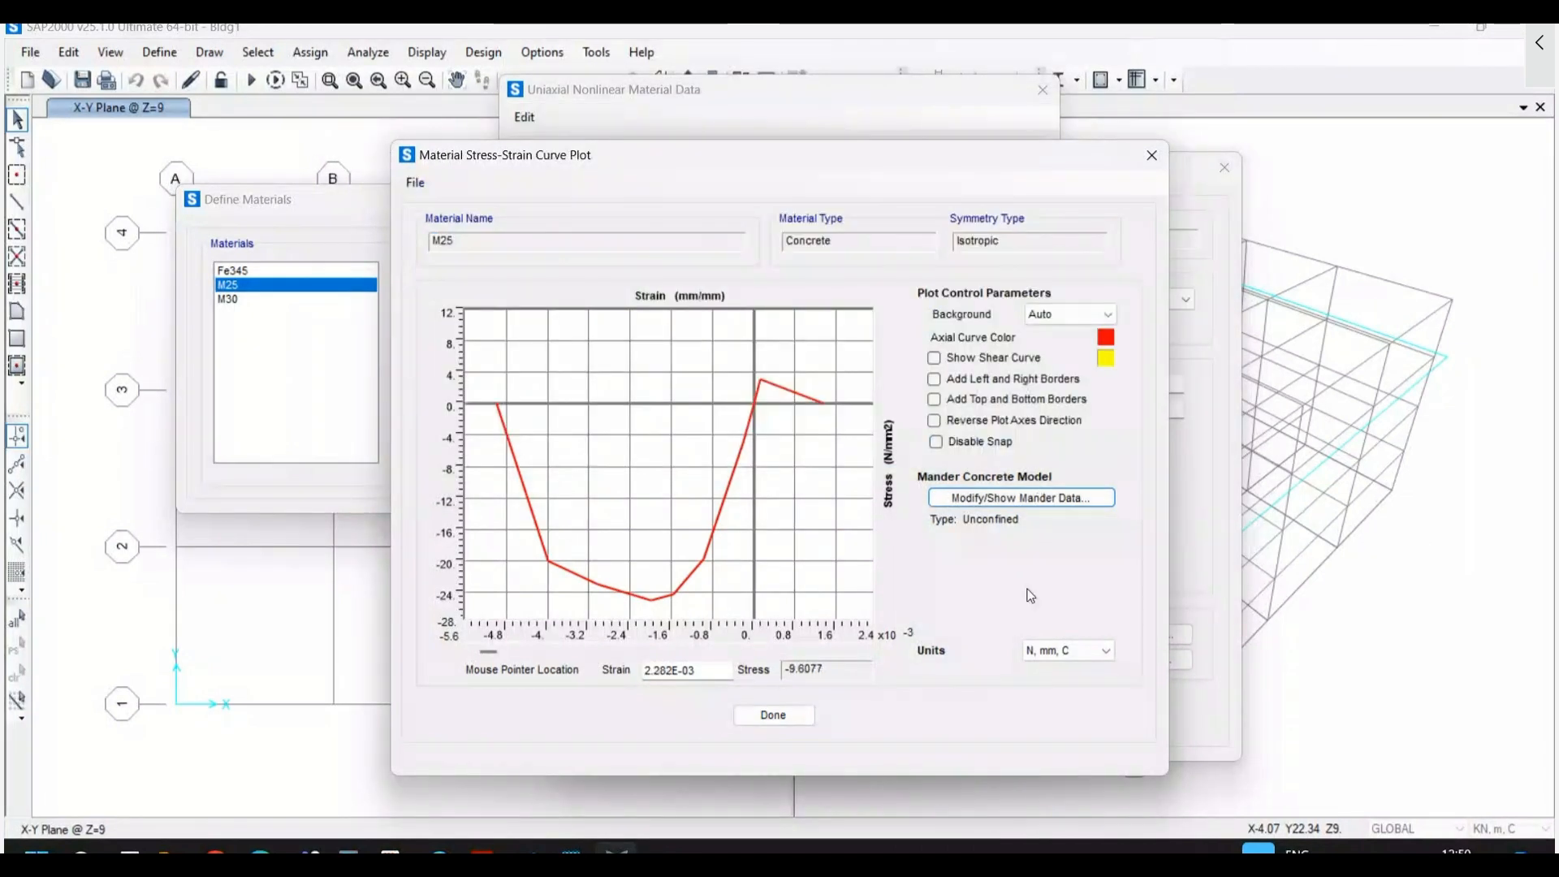
{"action": "left_click", "coordinate": [774, 715]}
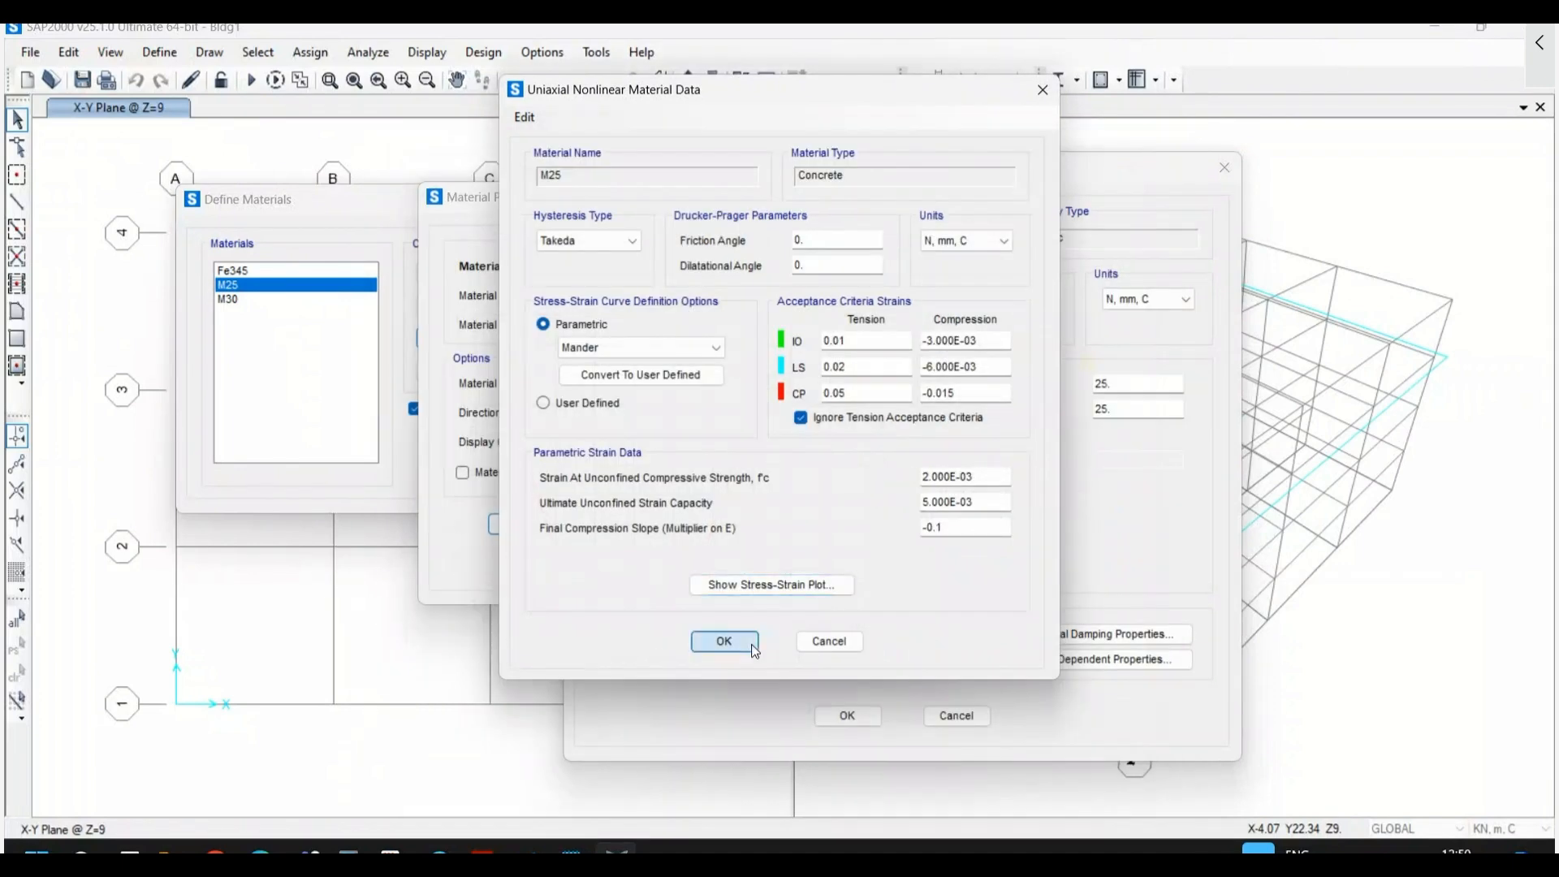
{"action": "left_click", "coordinate": [723, 641]}
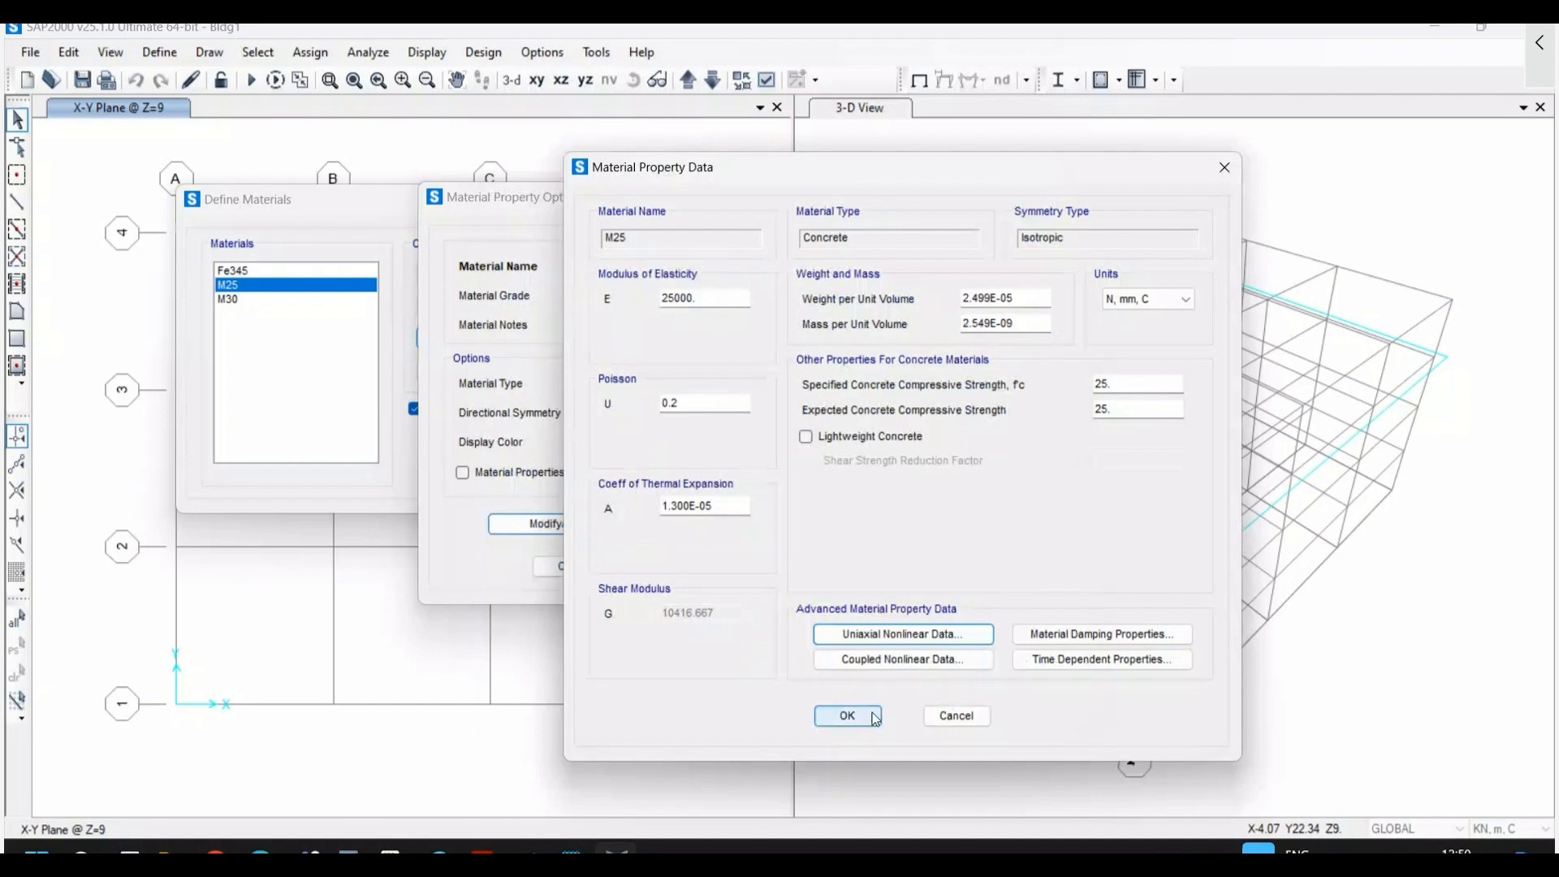
- Try including creep and shrinkage in M25's time-dependent properties with the CEB-FIP 90 type
{"action": "left_click", "coordinate": [1078, 660]}
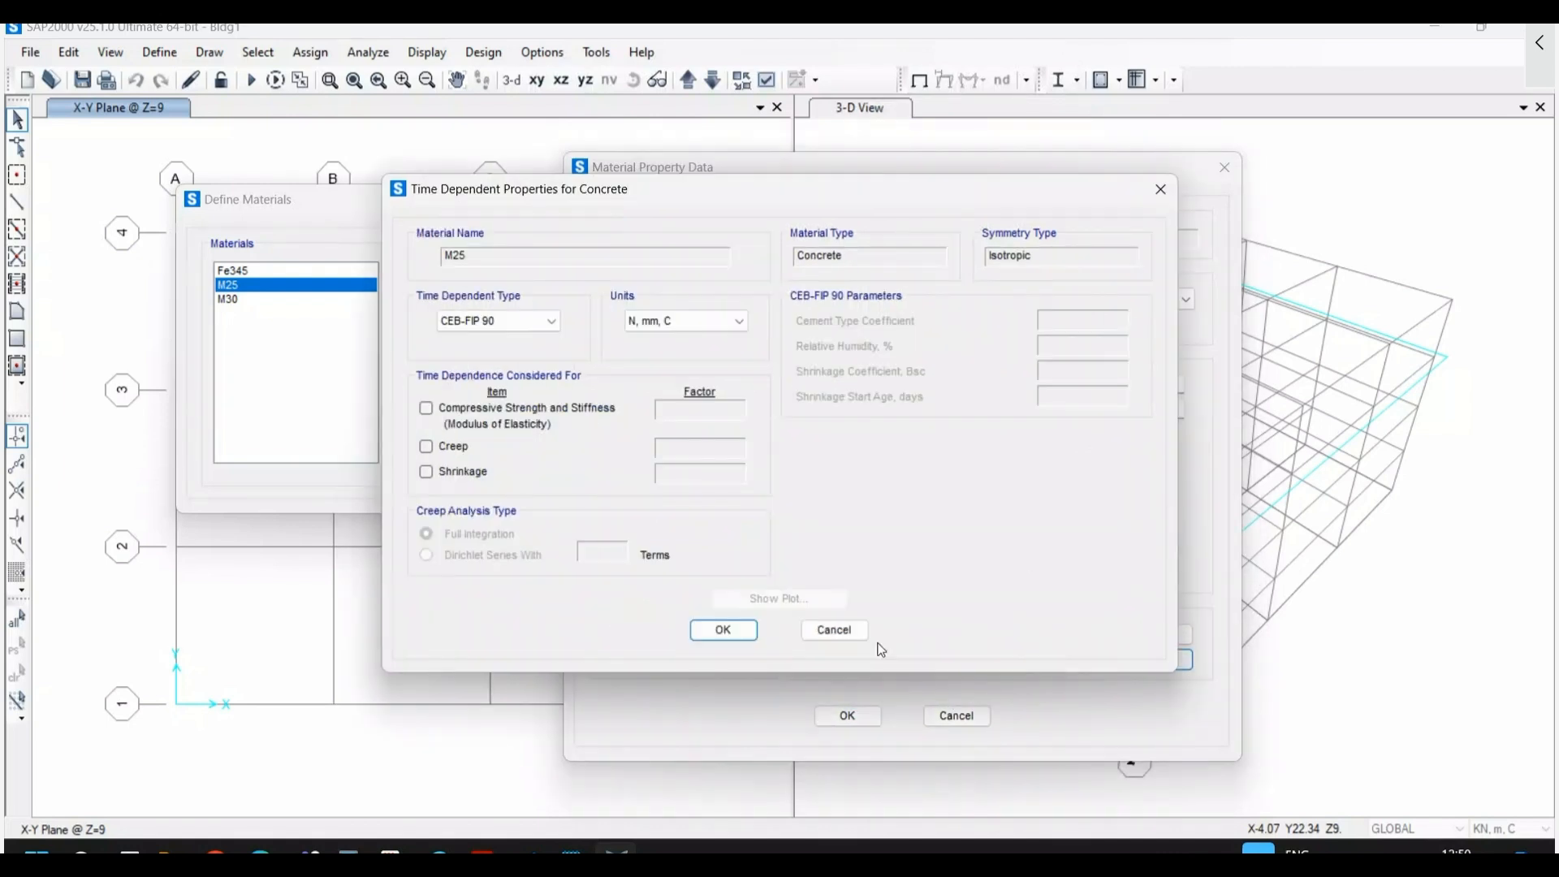
{"action": "left_click", "coordinate": [449, 446]}
{"action": "left_click", "coordinate": [447, 475]}
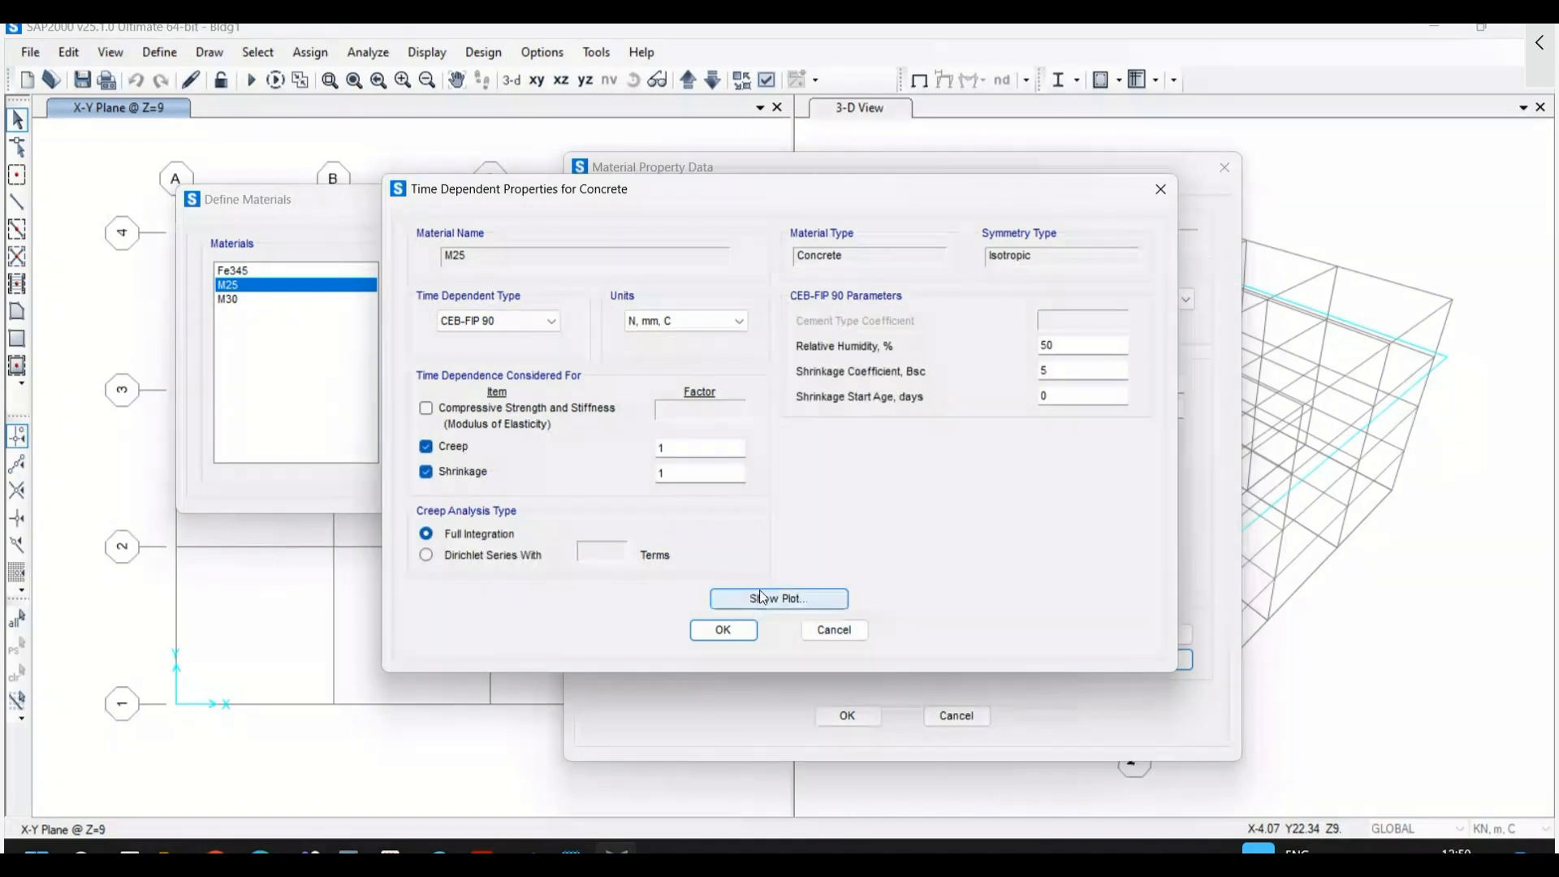
{"action": "left_click", "coordinate": [553, 322]}
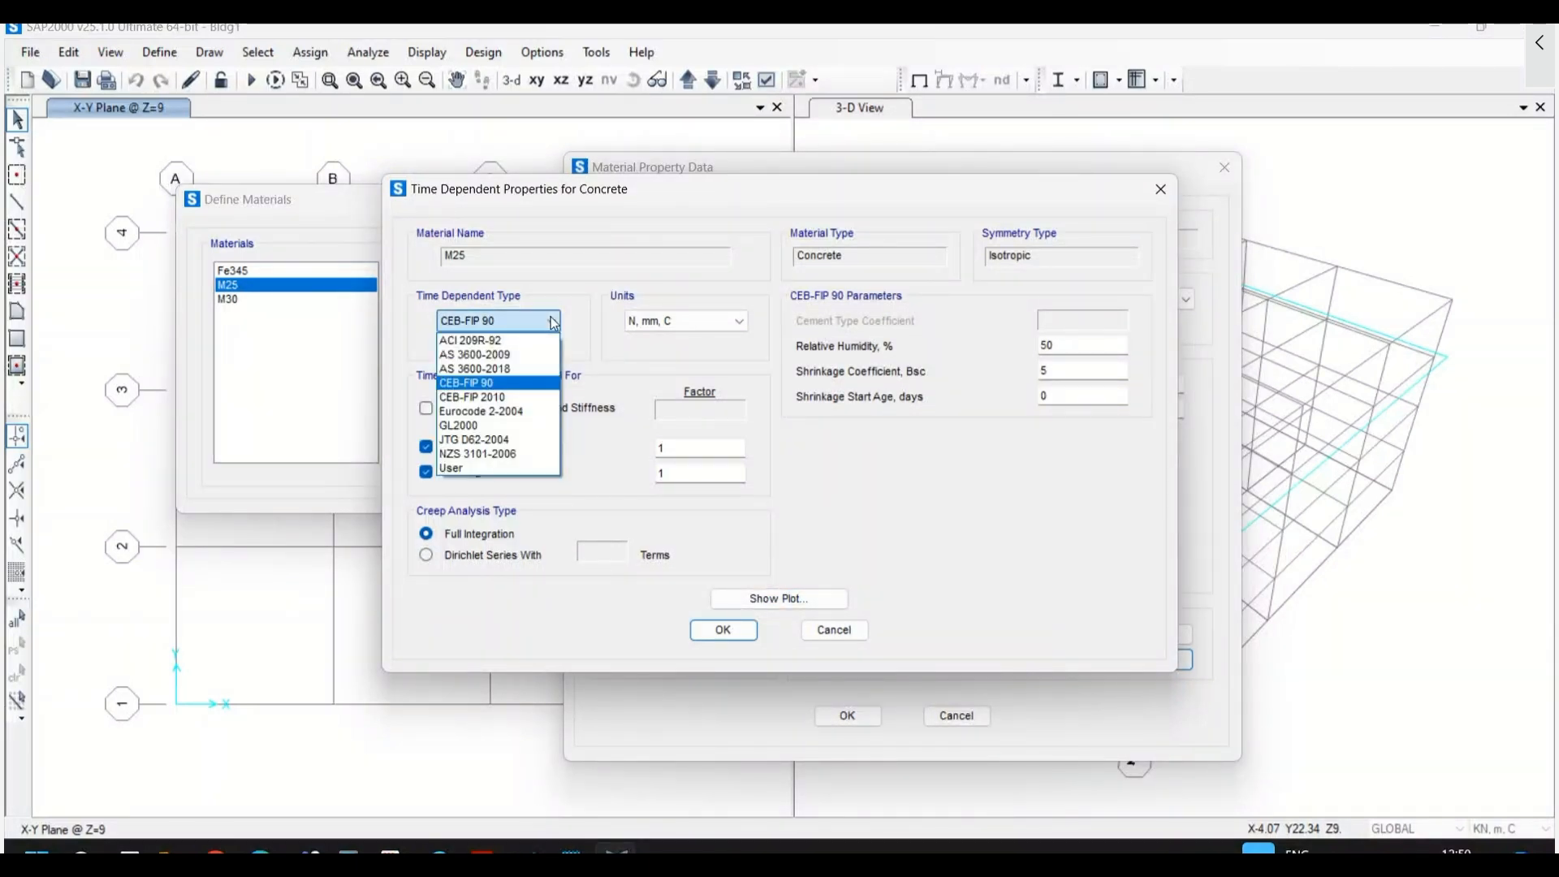
{"action": "left_click", "coordinate": [503, 382]}
{"action": "left_click", "coordinate": [455, 445]}
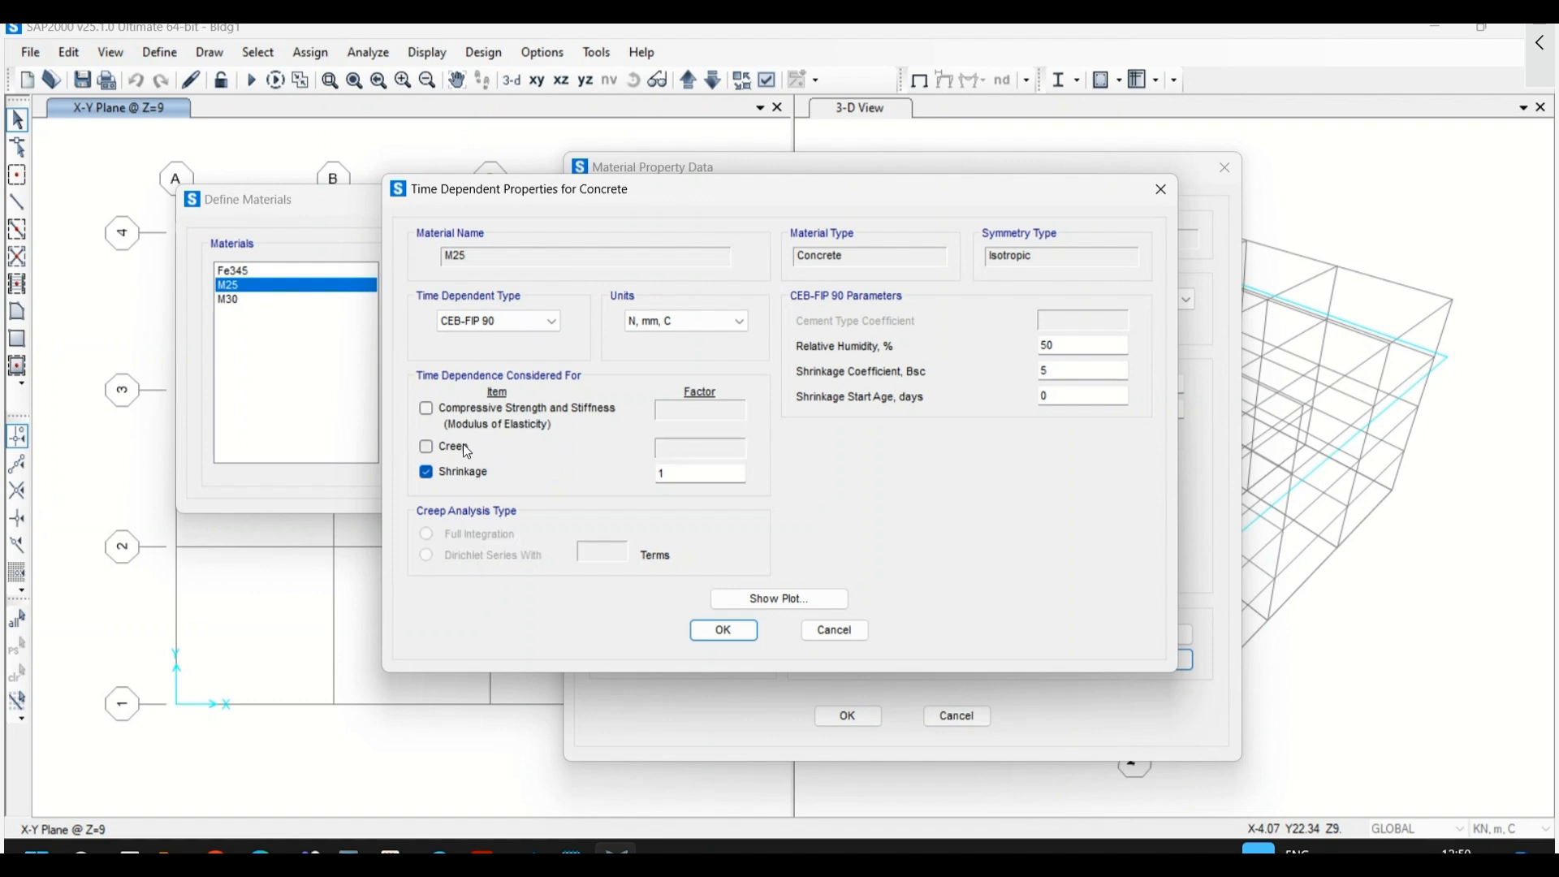
{"action": "left_click", "coordinate": [477, 473]}
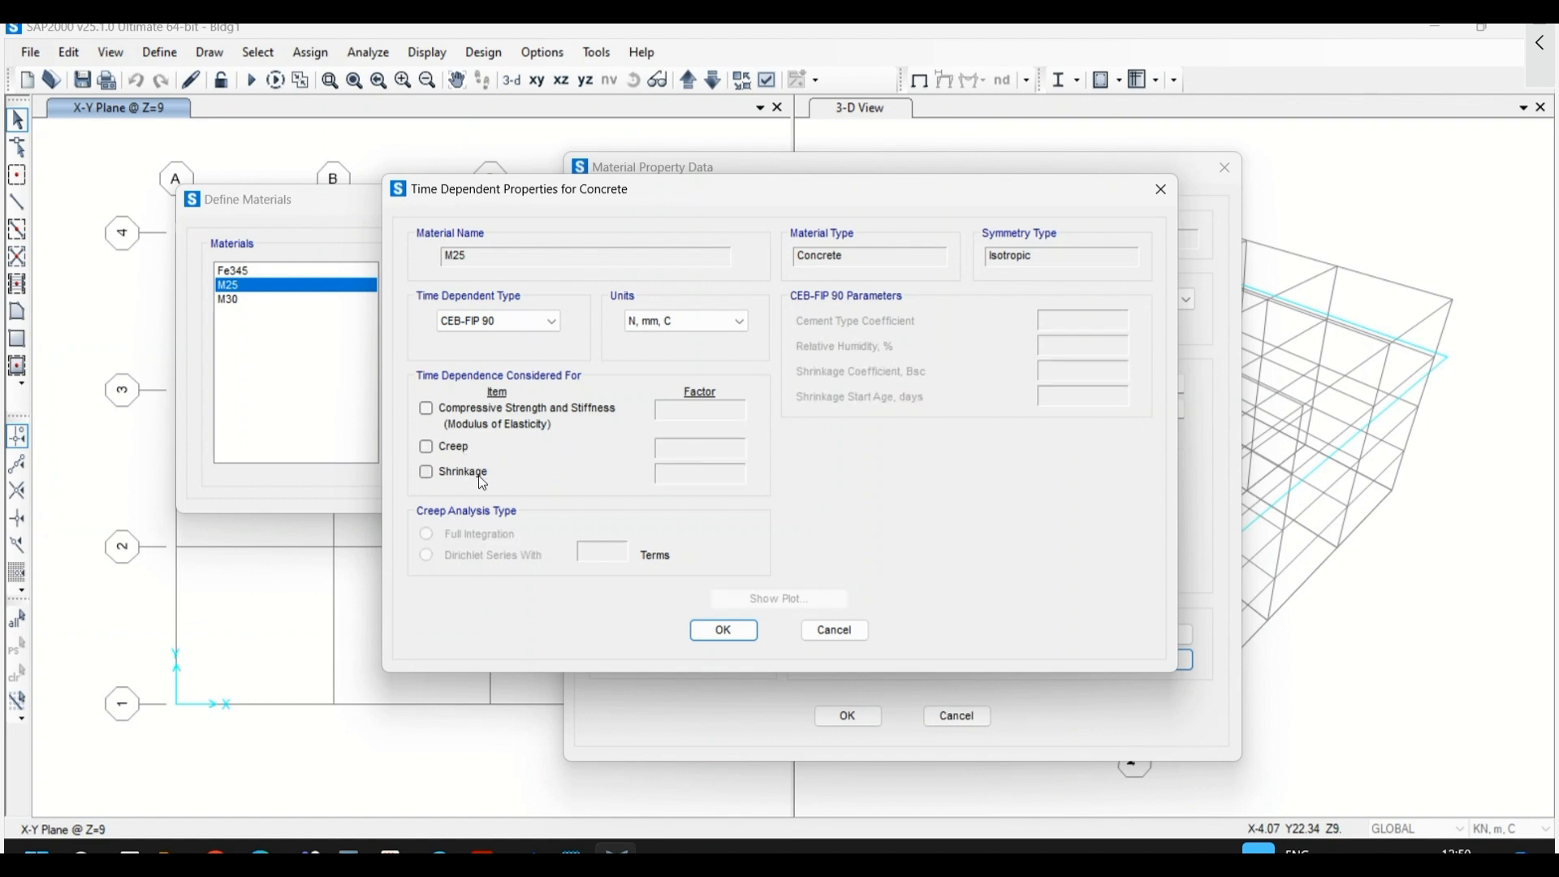
{"action": "left_click", "coordinate": [828, 631]}
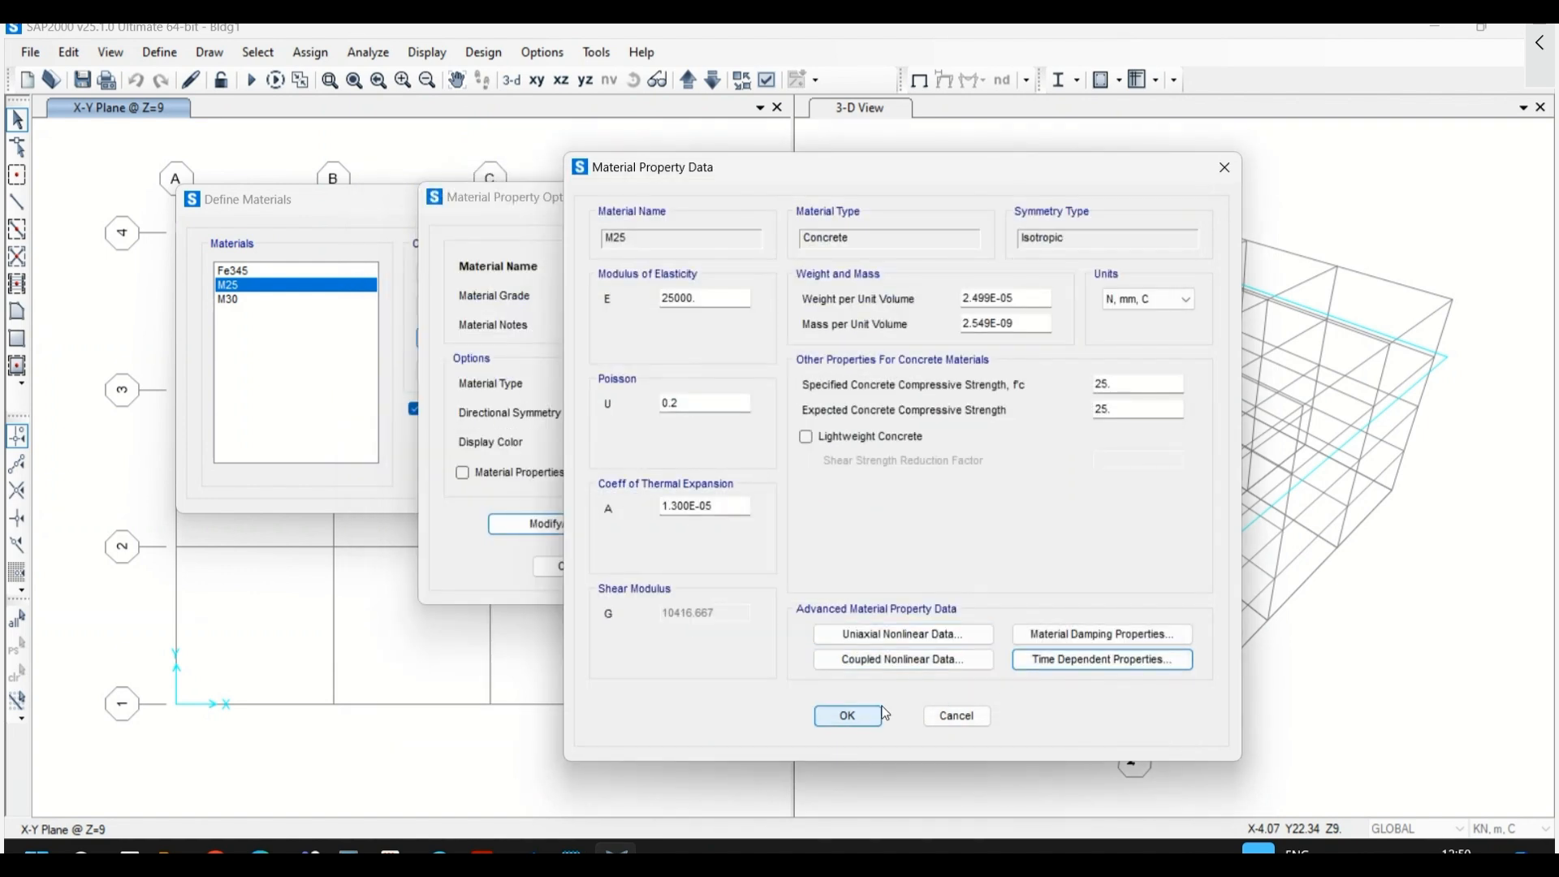
- Leave M25's property dialogs without saving changes and turn off the advanced properties display
{"action": "left_click", "coordinate": [957, 716]}
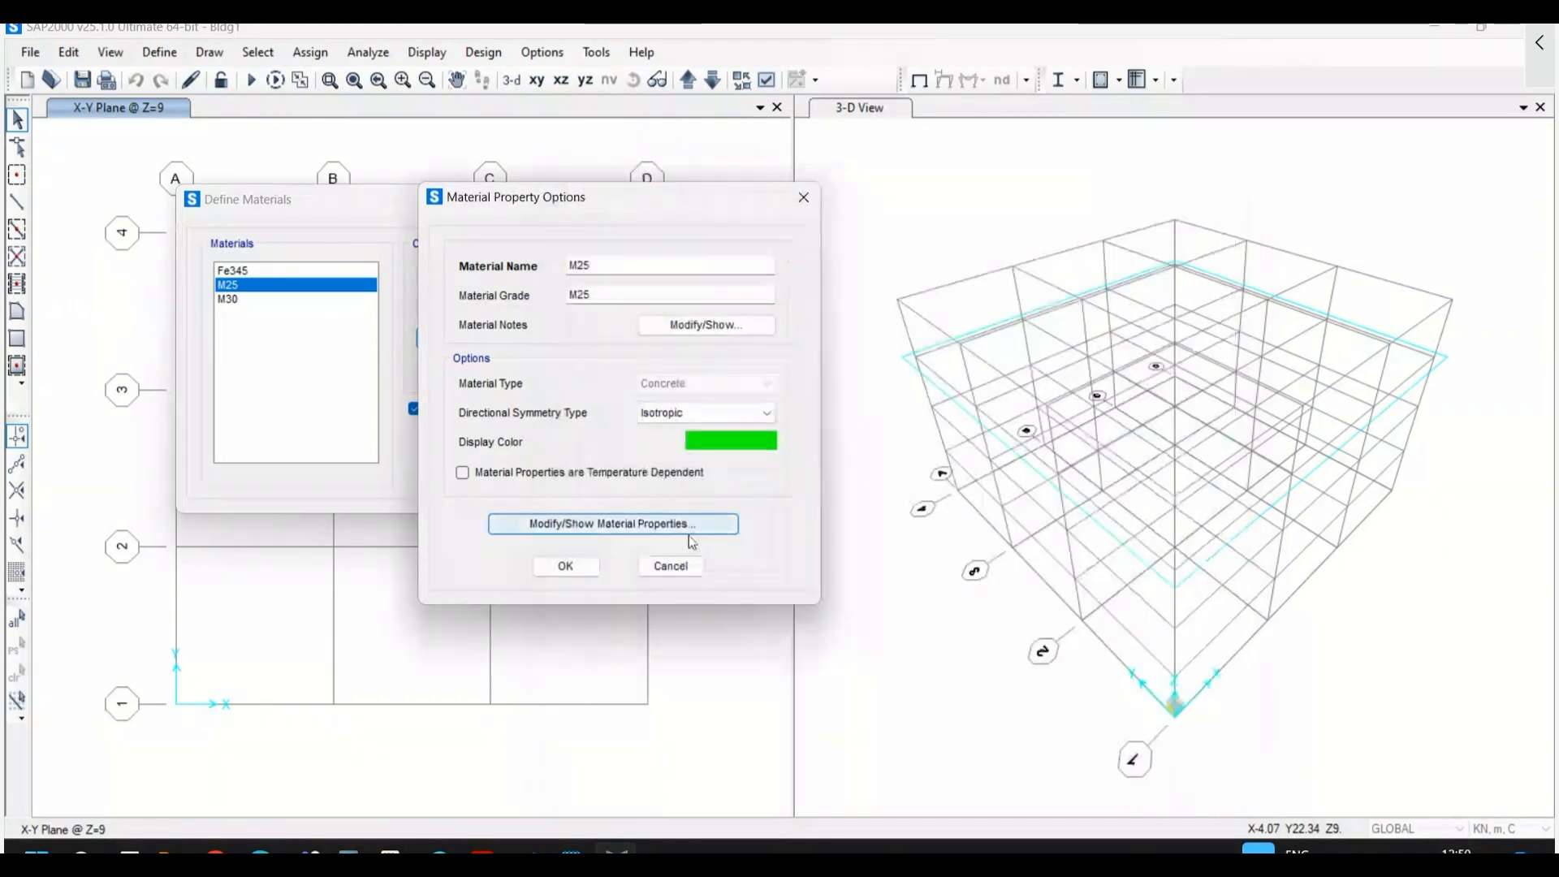
{"action": "left_click", "coordinate": [670, 567]}
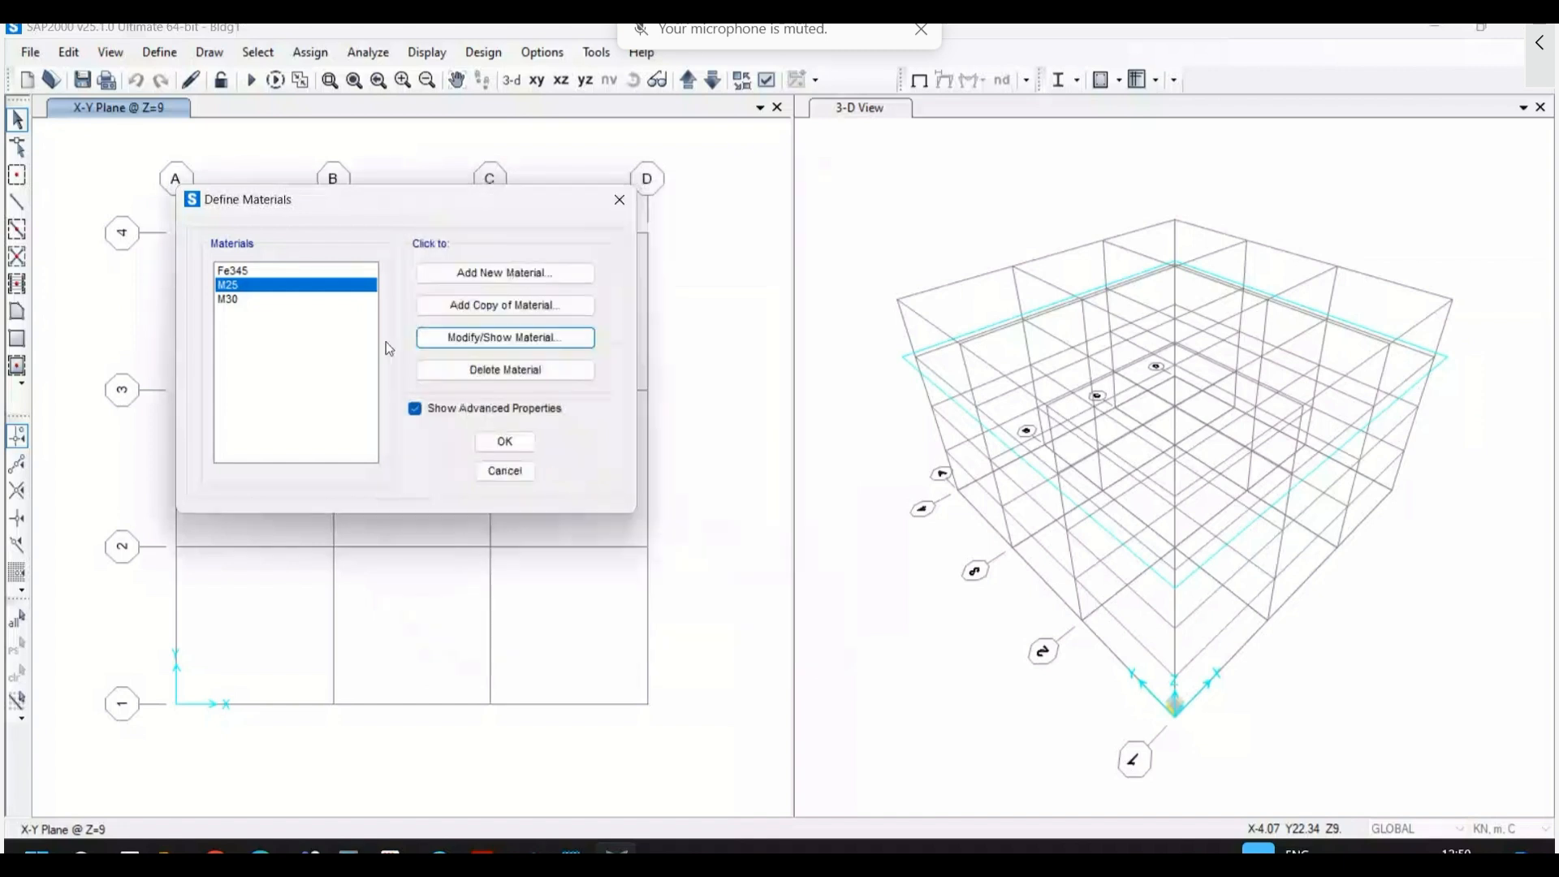
{"action": "left_click", "coordinate": [440, 412]}
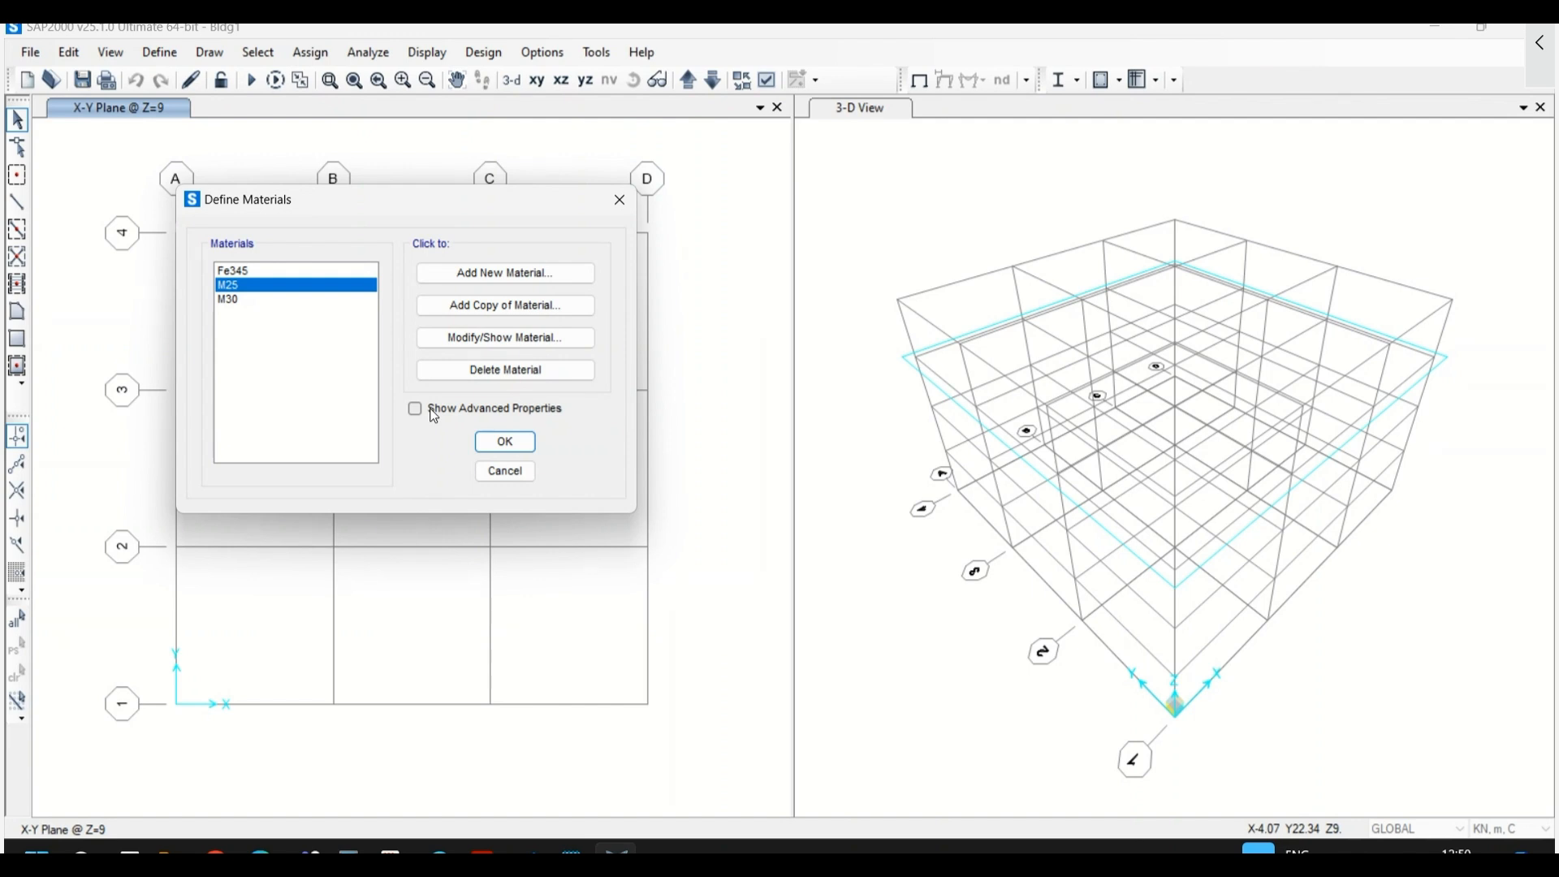
- Add a new material with region India, type Rebar, standard Indian and grade HYSD Grade 500
{"action": "left_click", "coordinate": [508, 271]}
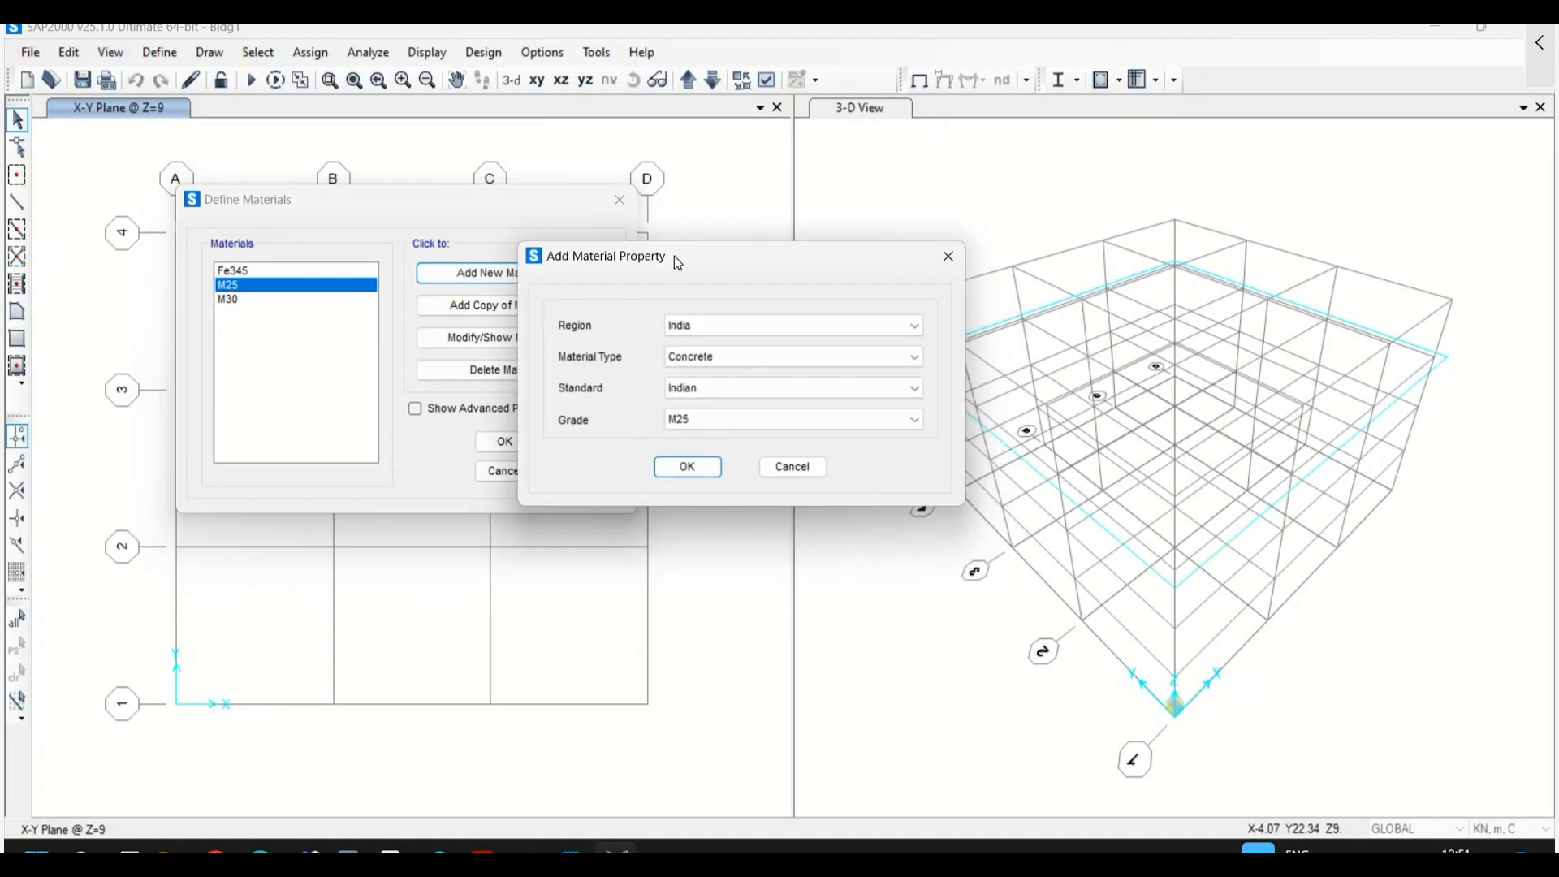
{"action": "left_click", "coordinate": [731, 361]}
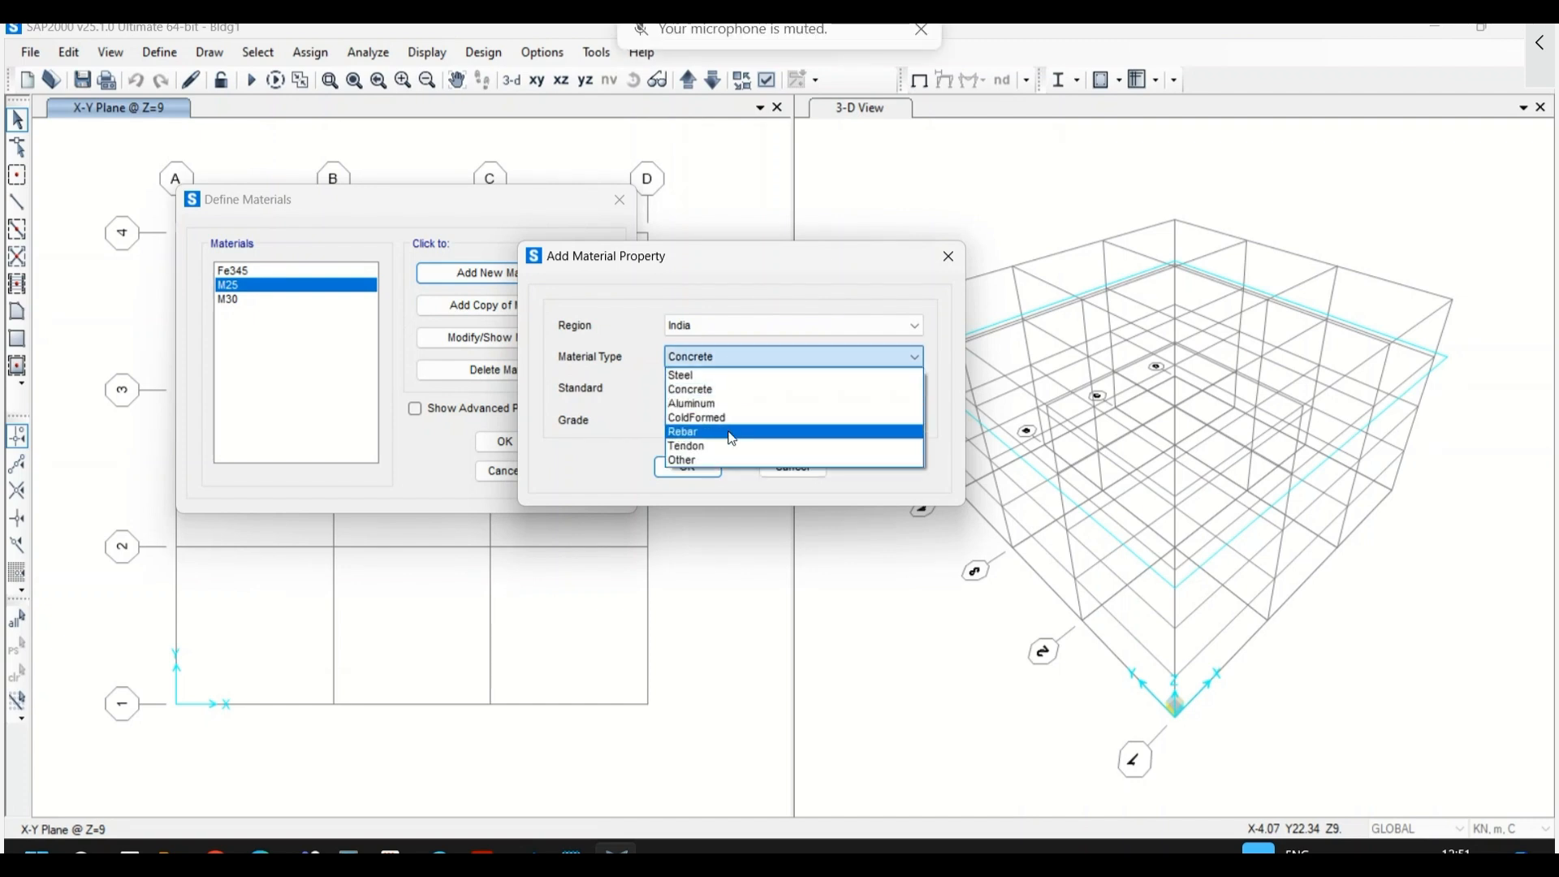
{"action": "left_click", "coordinate": [732, 432]}
{"action": "left_click", "coordinate": [725, 419]}
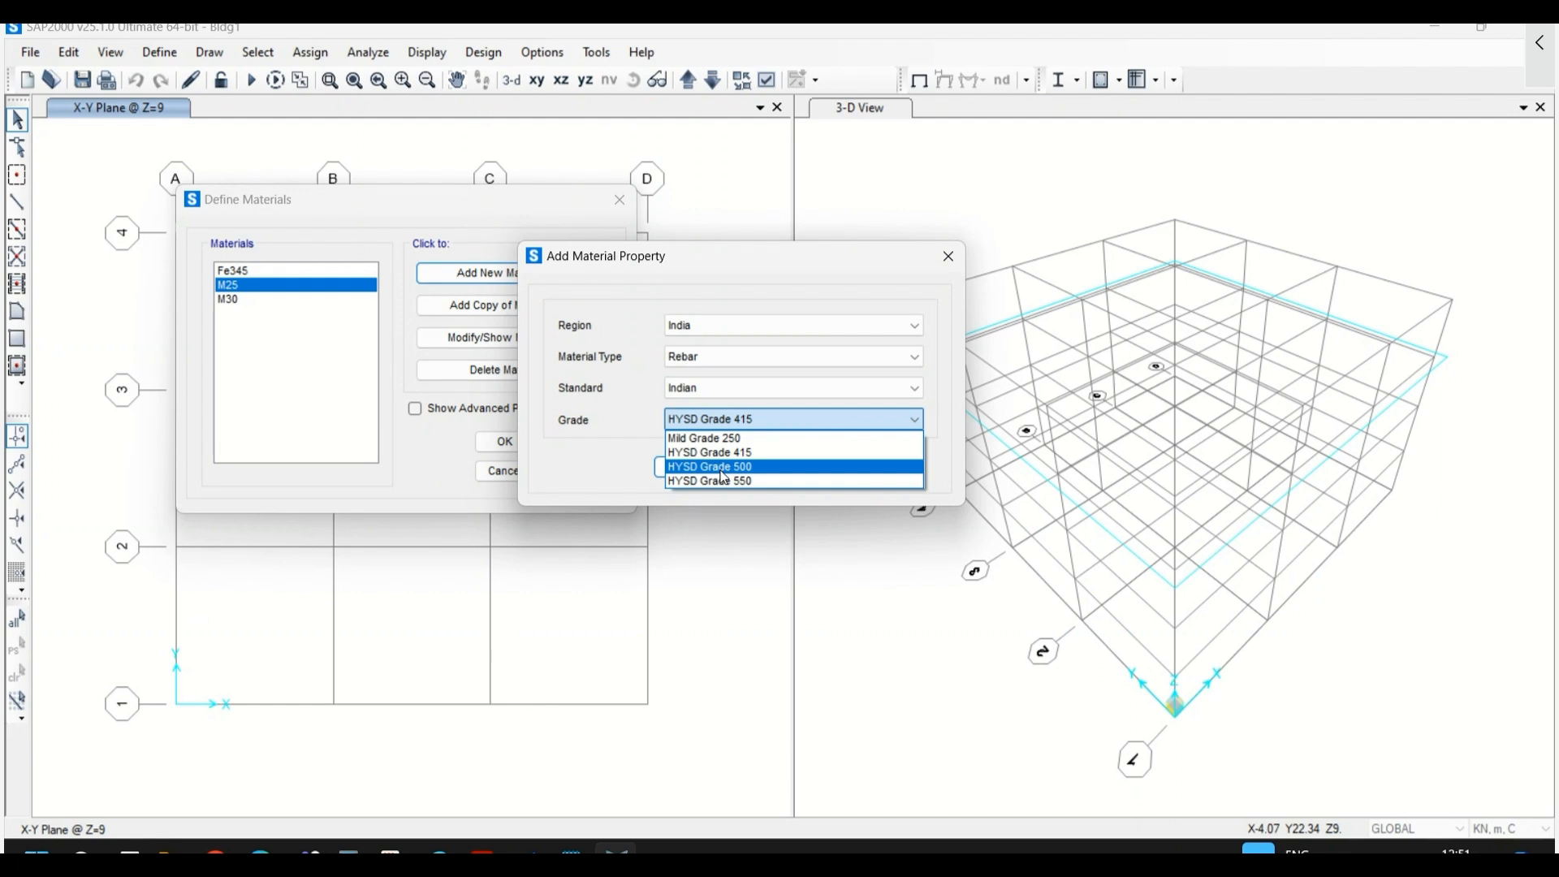
{"action": "left_click", "coordinate": [723, 468]}
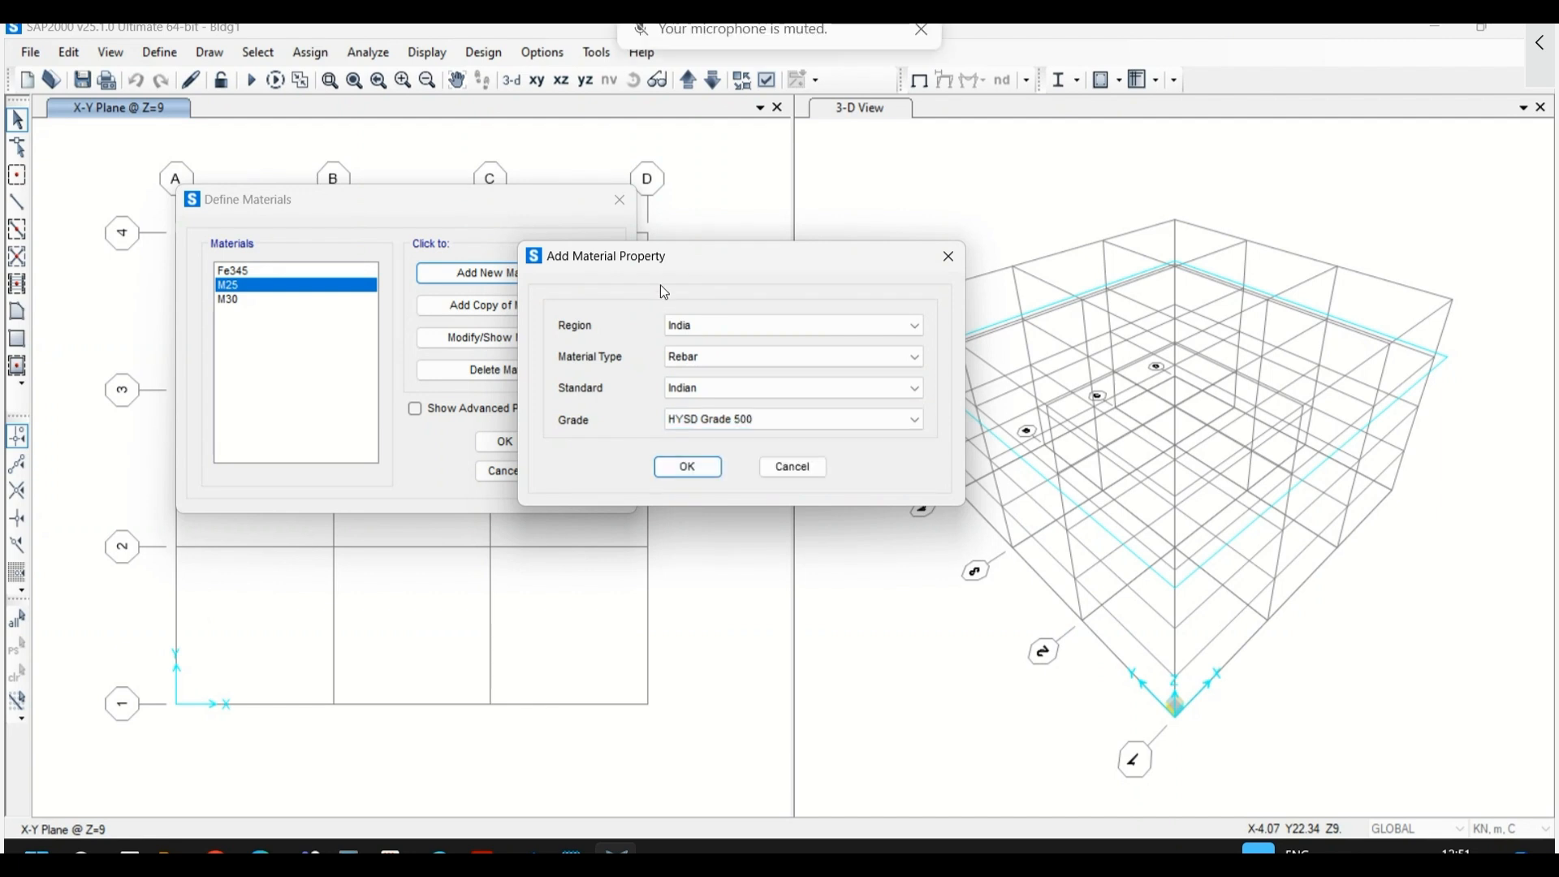
{"action": "left_click", "coordinate": [696, 468]}
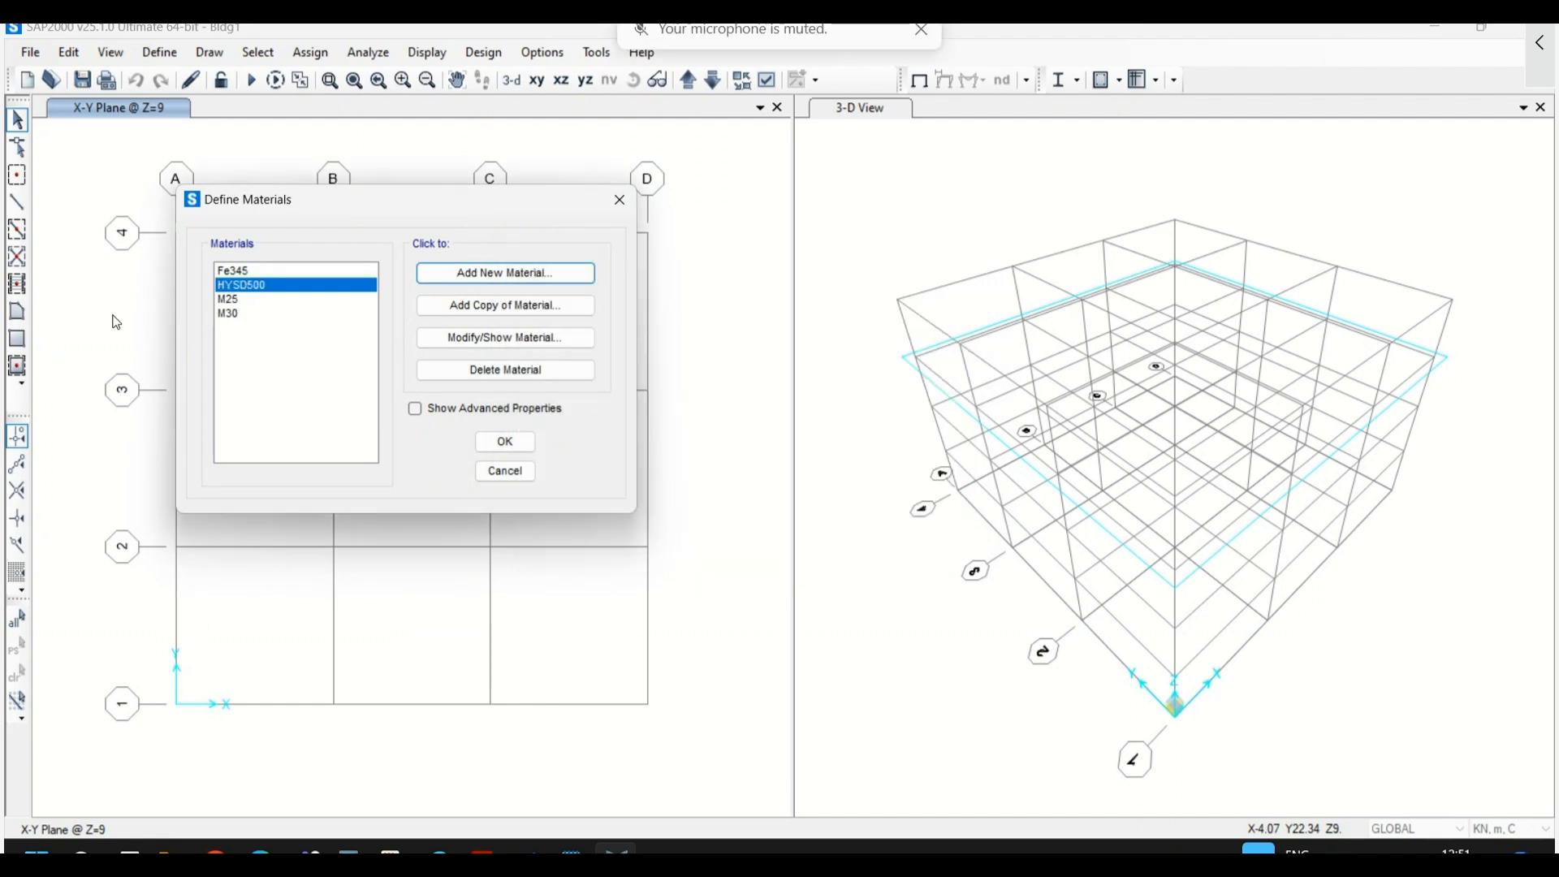
- Review the HYSD500 rebar material's properties and accept the material definitions
{"action": "left_click", "coordinate": [467, 342]}
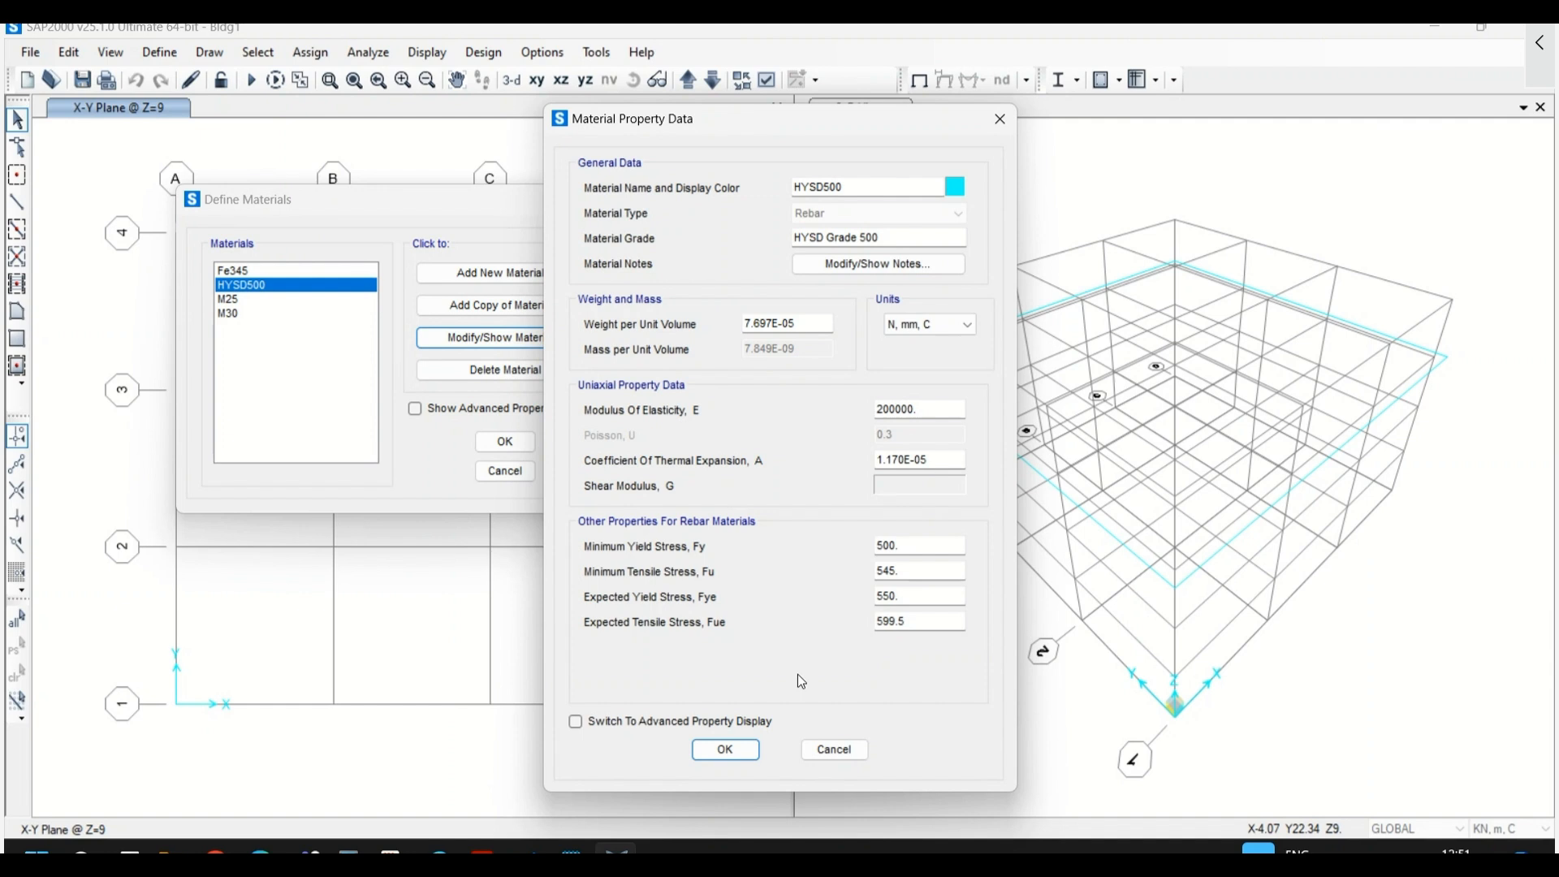
{"action": "left_click", "coordinate": [725, 748]}
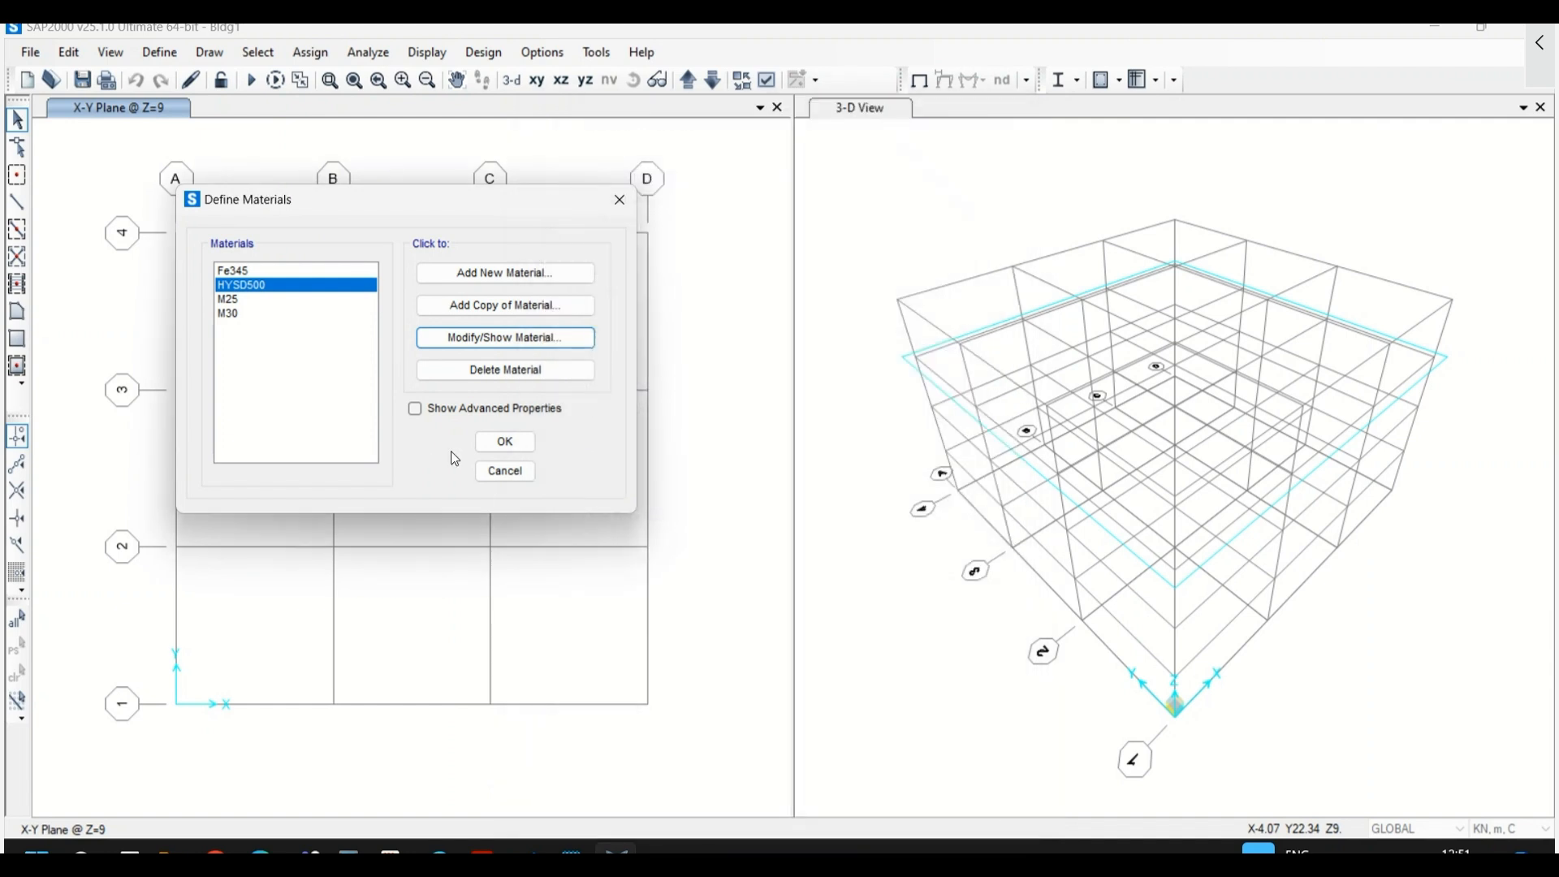
{"action": "left_click", "coordinate": [505, 441]}
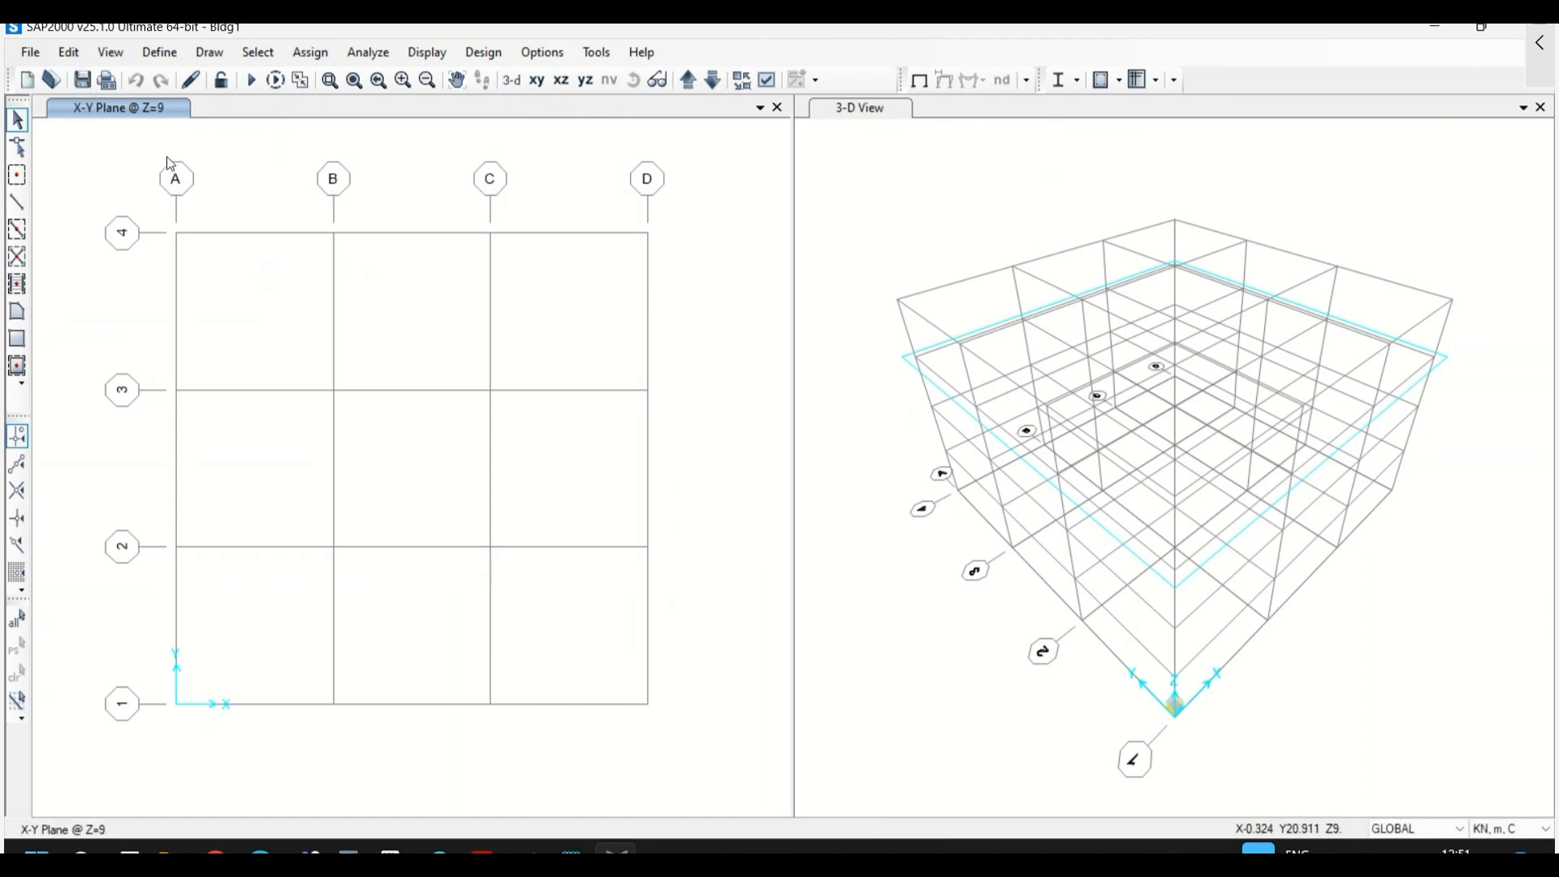
- Open the frame section definitions and start a new section property of type Concrete
{"action": "left_click", "coordinate": [168, 54]}
{"action": "mouse_move", "coordinate": [185, 112]}
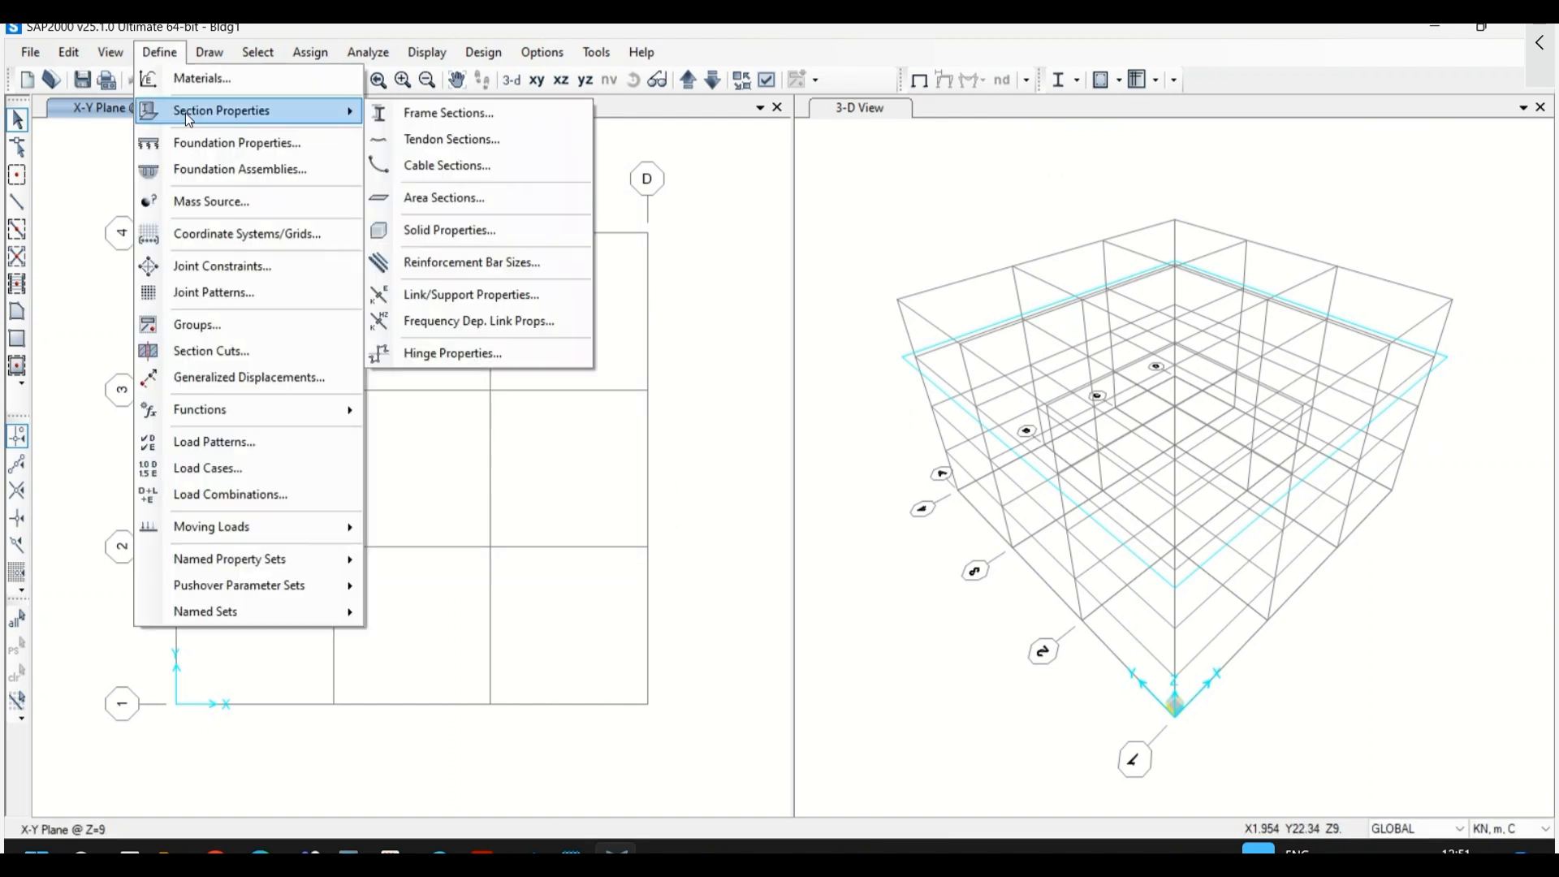
{"action": "left_click", "coordinate": [477, 117]}
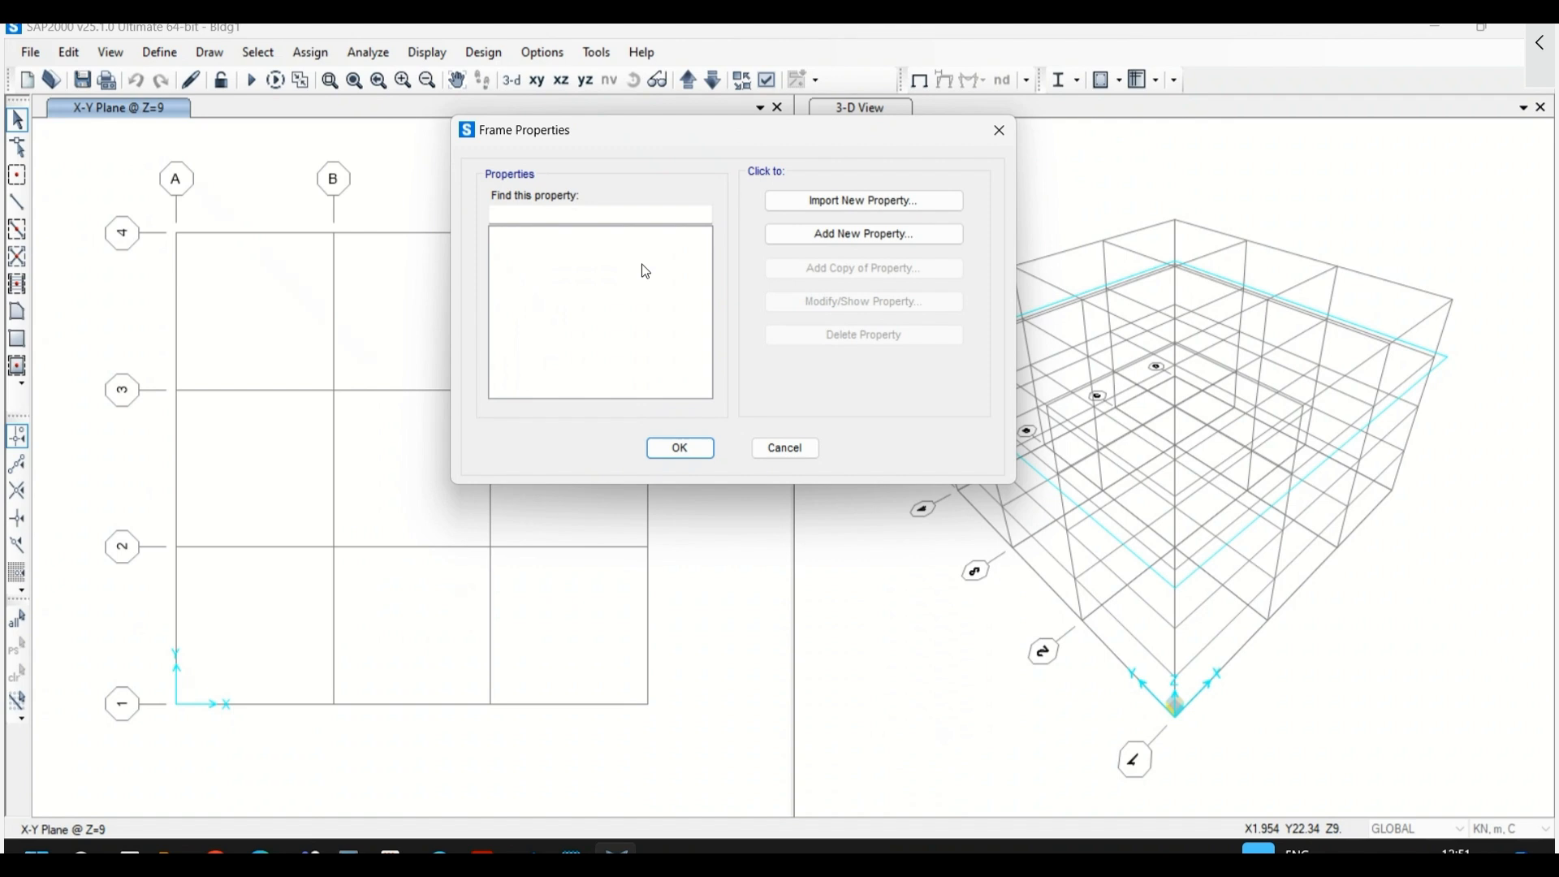
{"action": "left_click", "coordinate": [807, 236]}
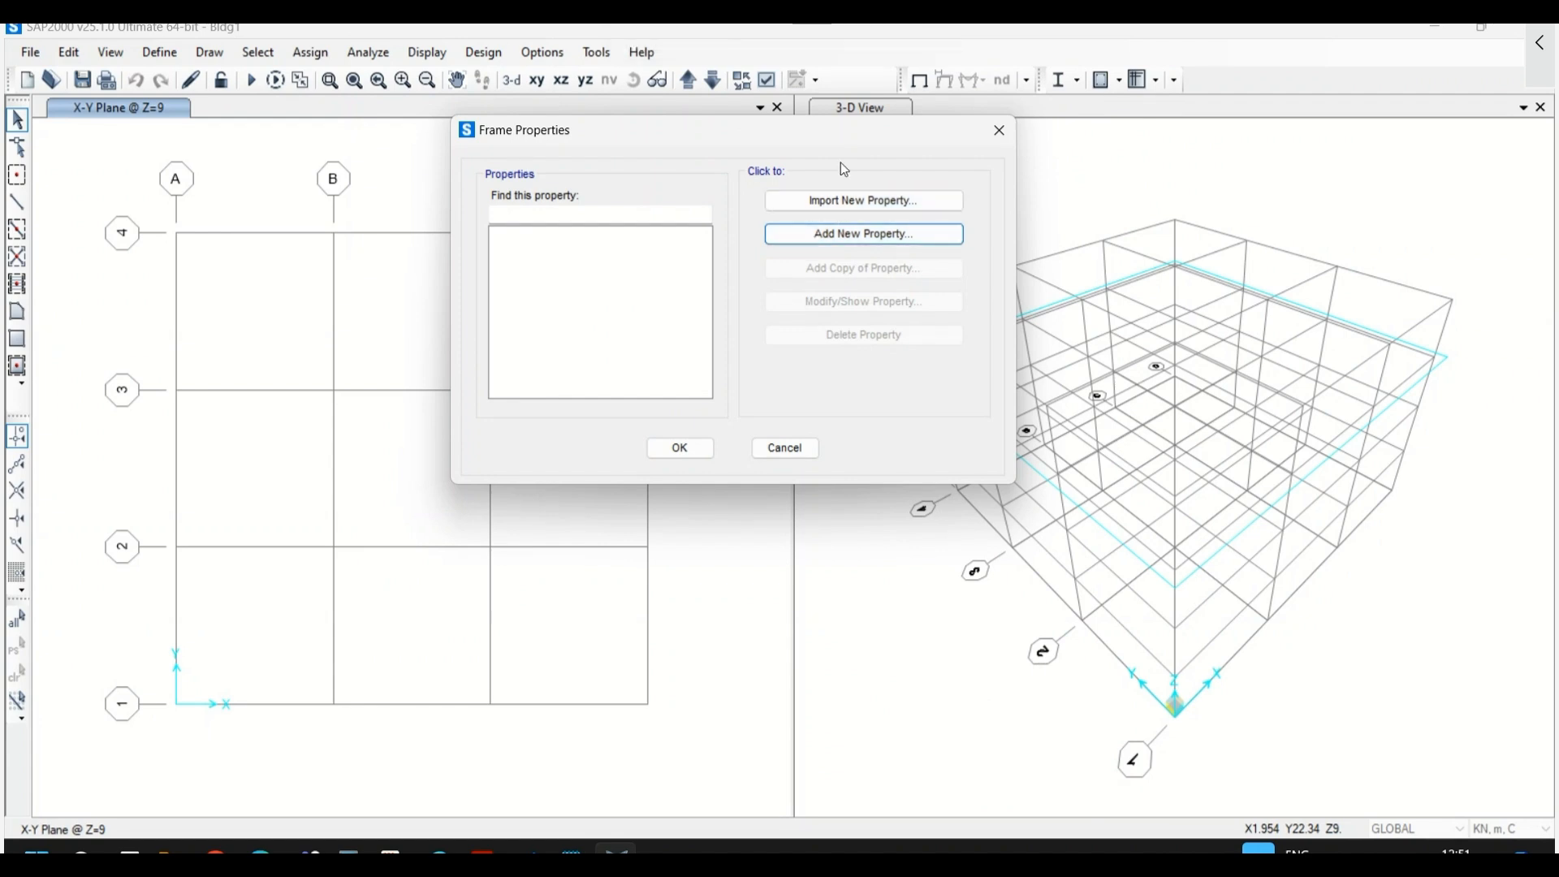
{"action": "left_click", "coordinate": [859, 237]}
{"action": "left_click_drag", "start_coordinate": [775, 188], "coordinate": [825, 157]}
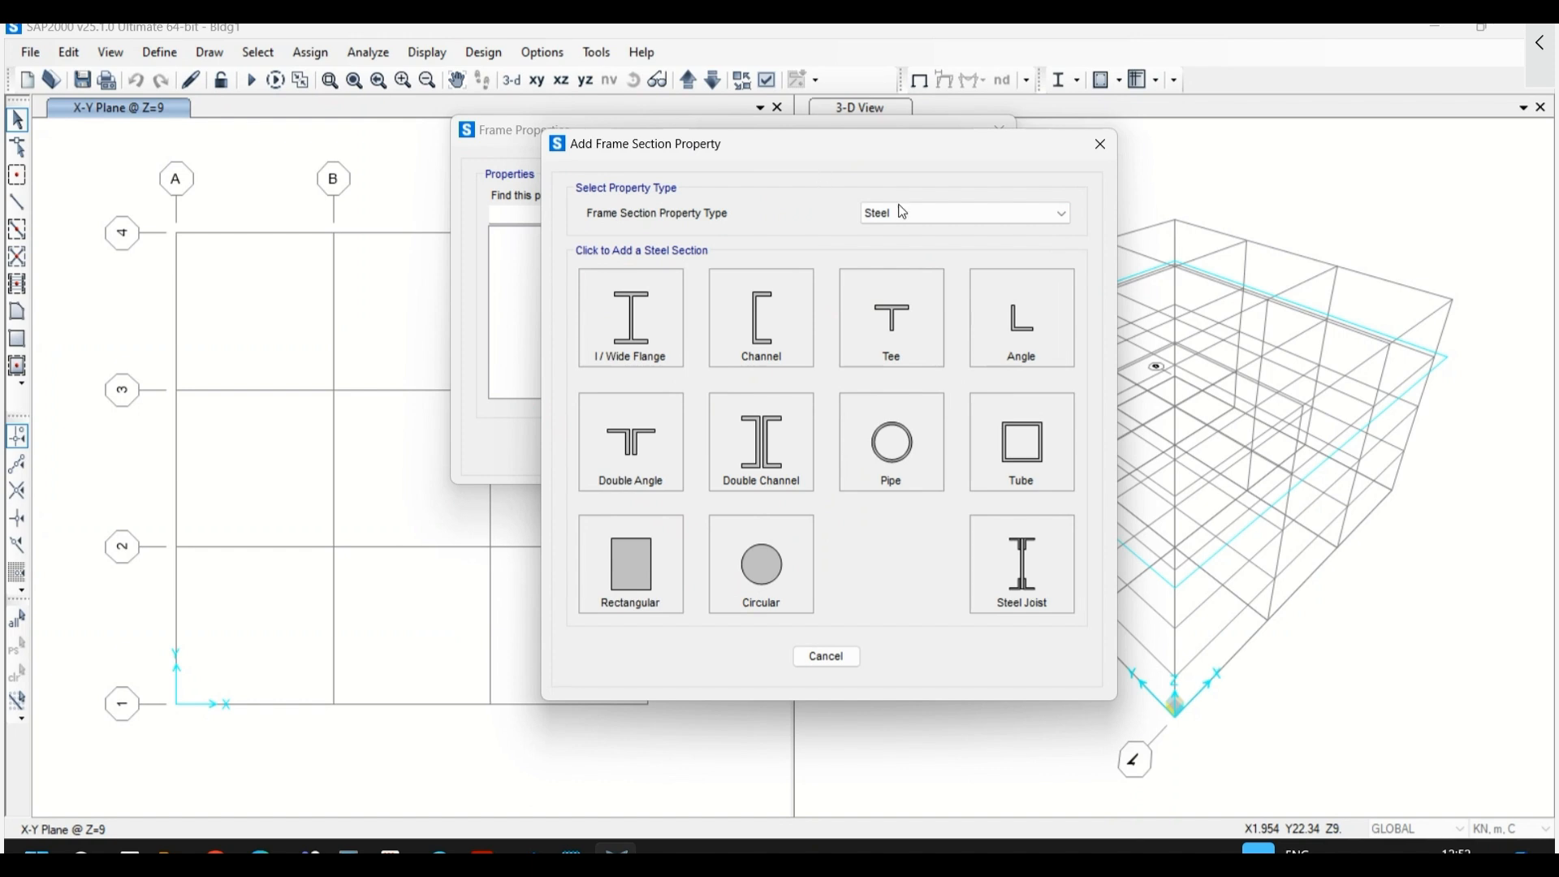
{"action": "left_click", "coordinate": [934, 219]}
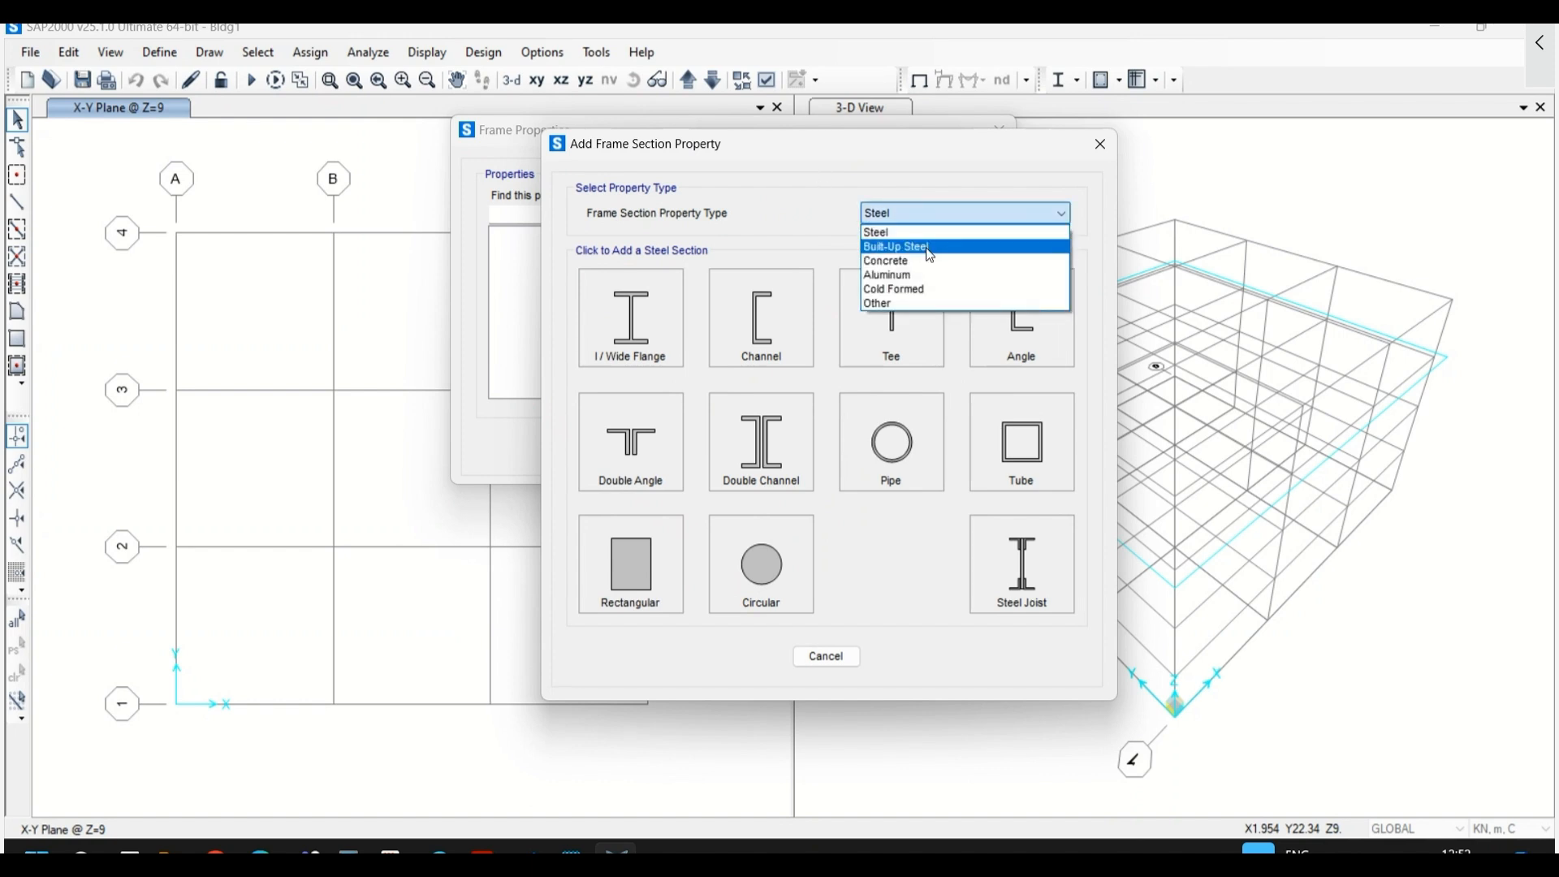
{"action": "left_click", "coordinate": [889, 261]}
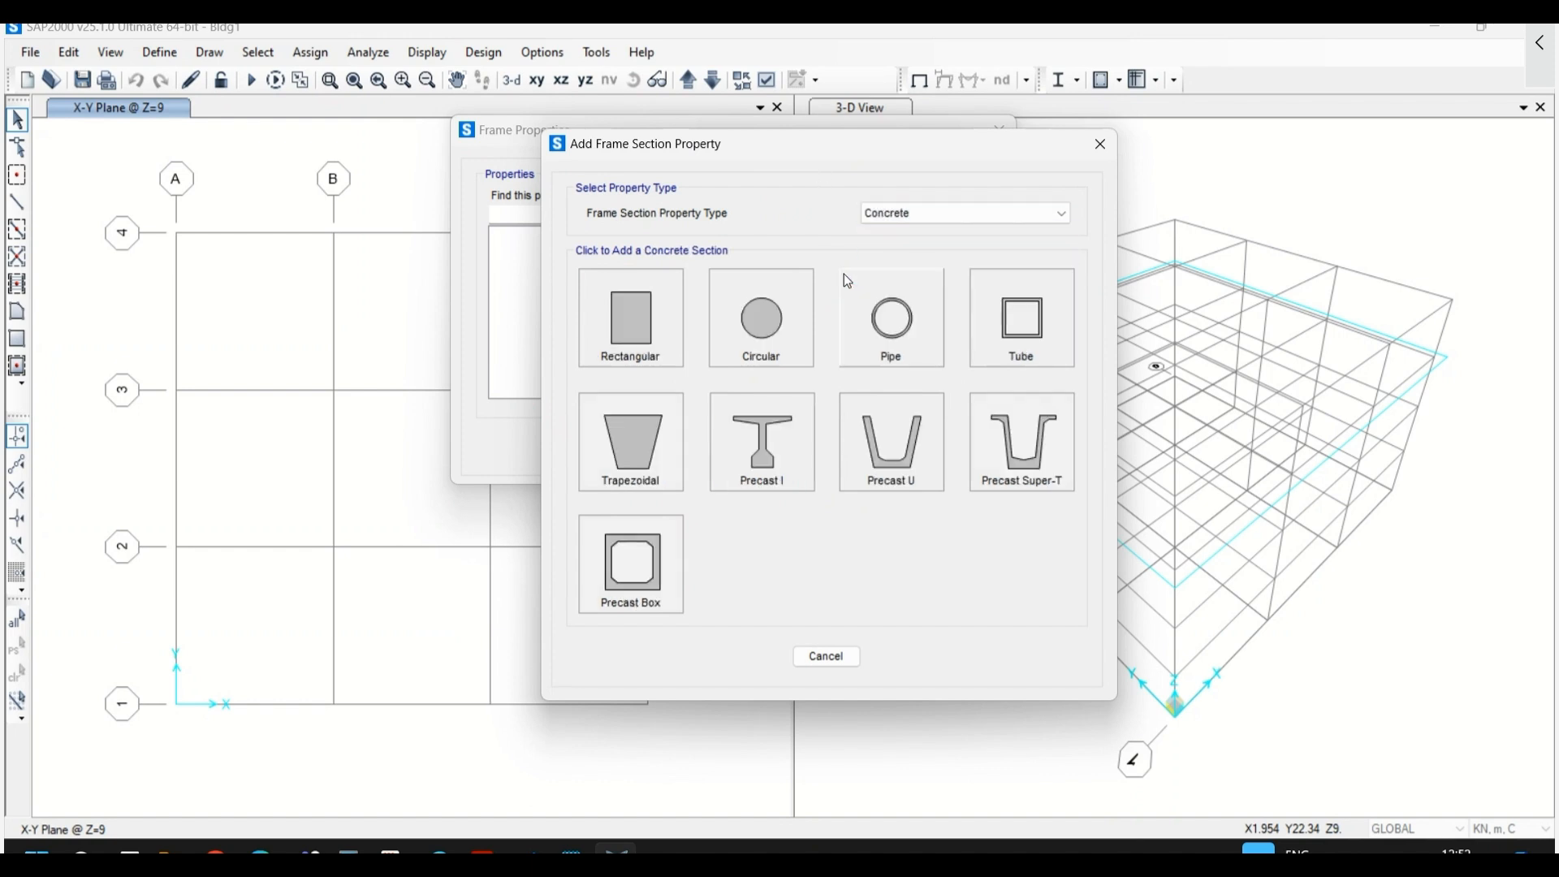
- Add a rectangular concrete section and name it B250X450
{"action": "left_click", "coordinate": [640, 327]}
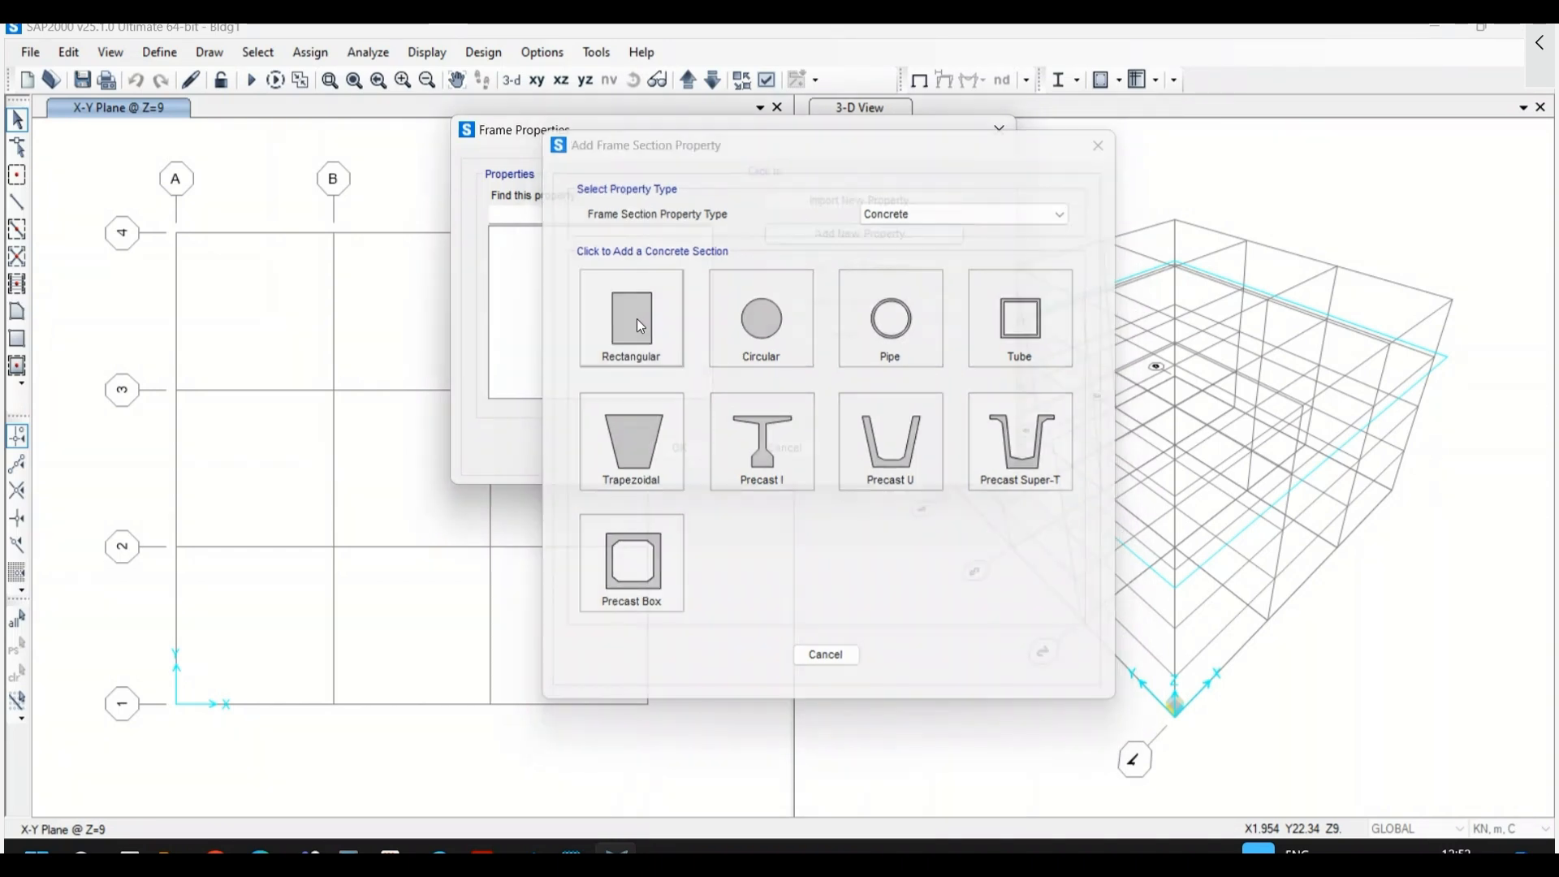
{"action": "double_click", "coordinate": [756, 247]}
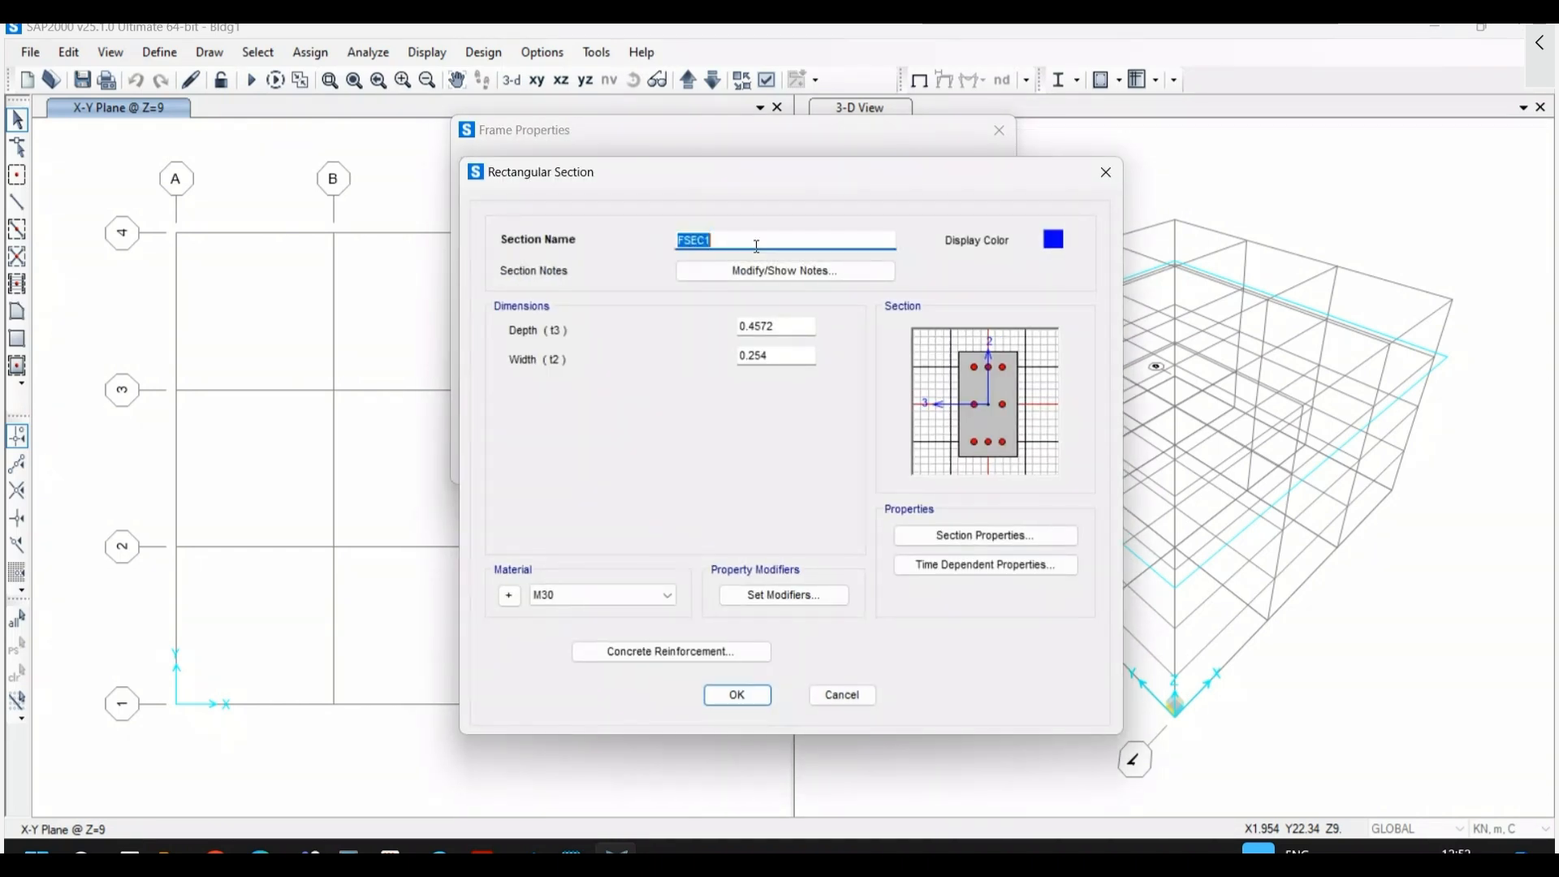
{"action": "type", "text": "B25"}
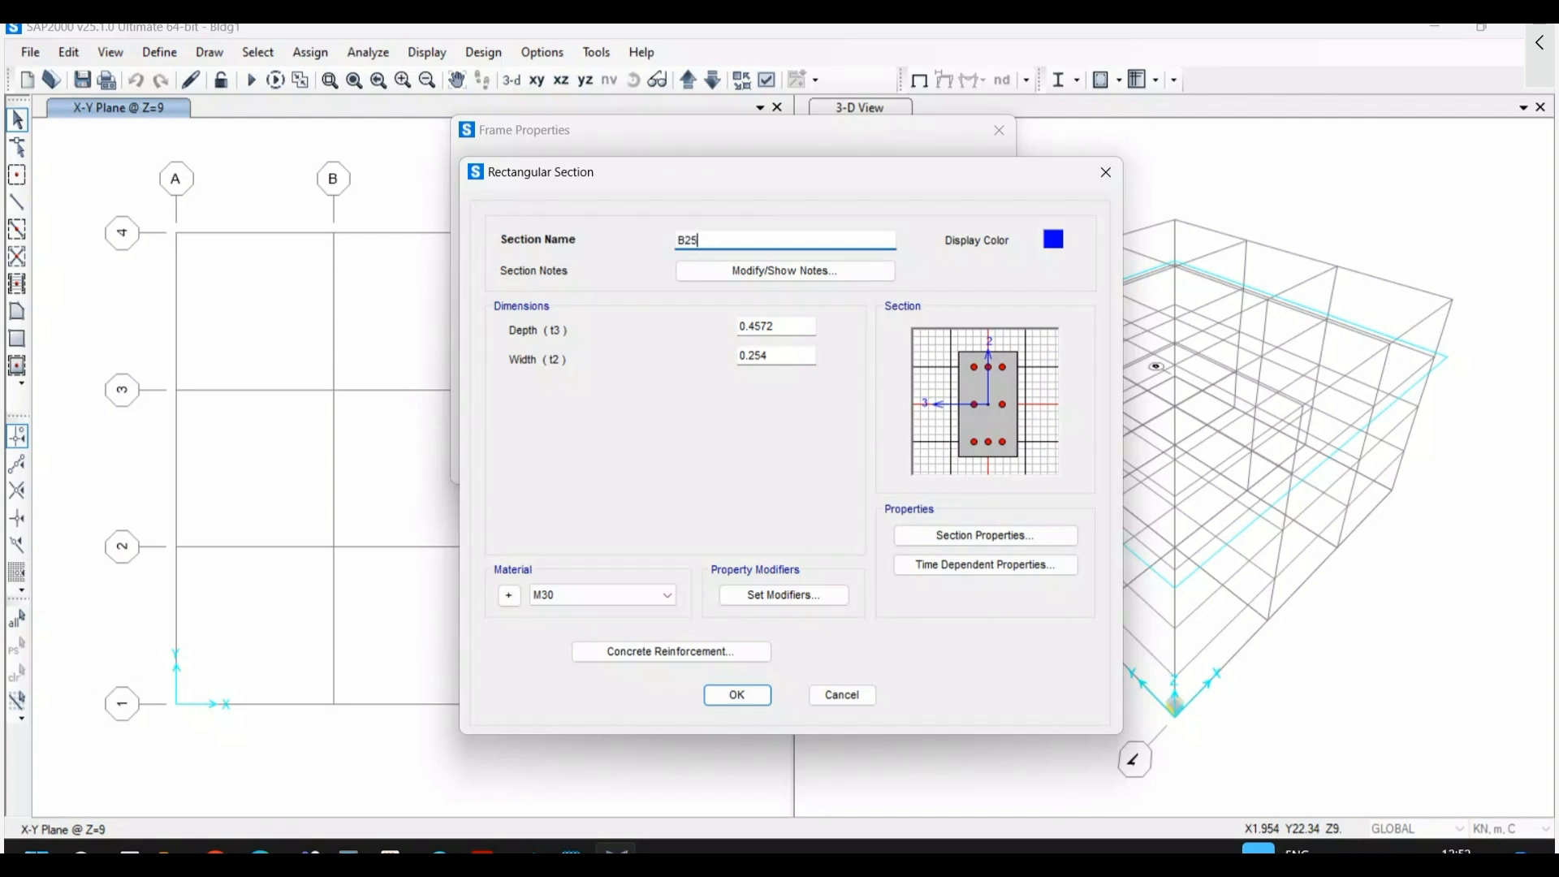
{"action": "type", "text": "0X450"}
- Set the B250X450 section's depth to 0.45 and width to 0.25, with M25 as its material
{"action": "left_click", "coordinate": [775, 327]}
{"action": "double_click", "coordinate": [776, 328]}
{"action": "type", "text": "0."}
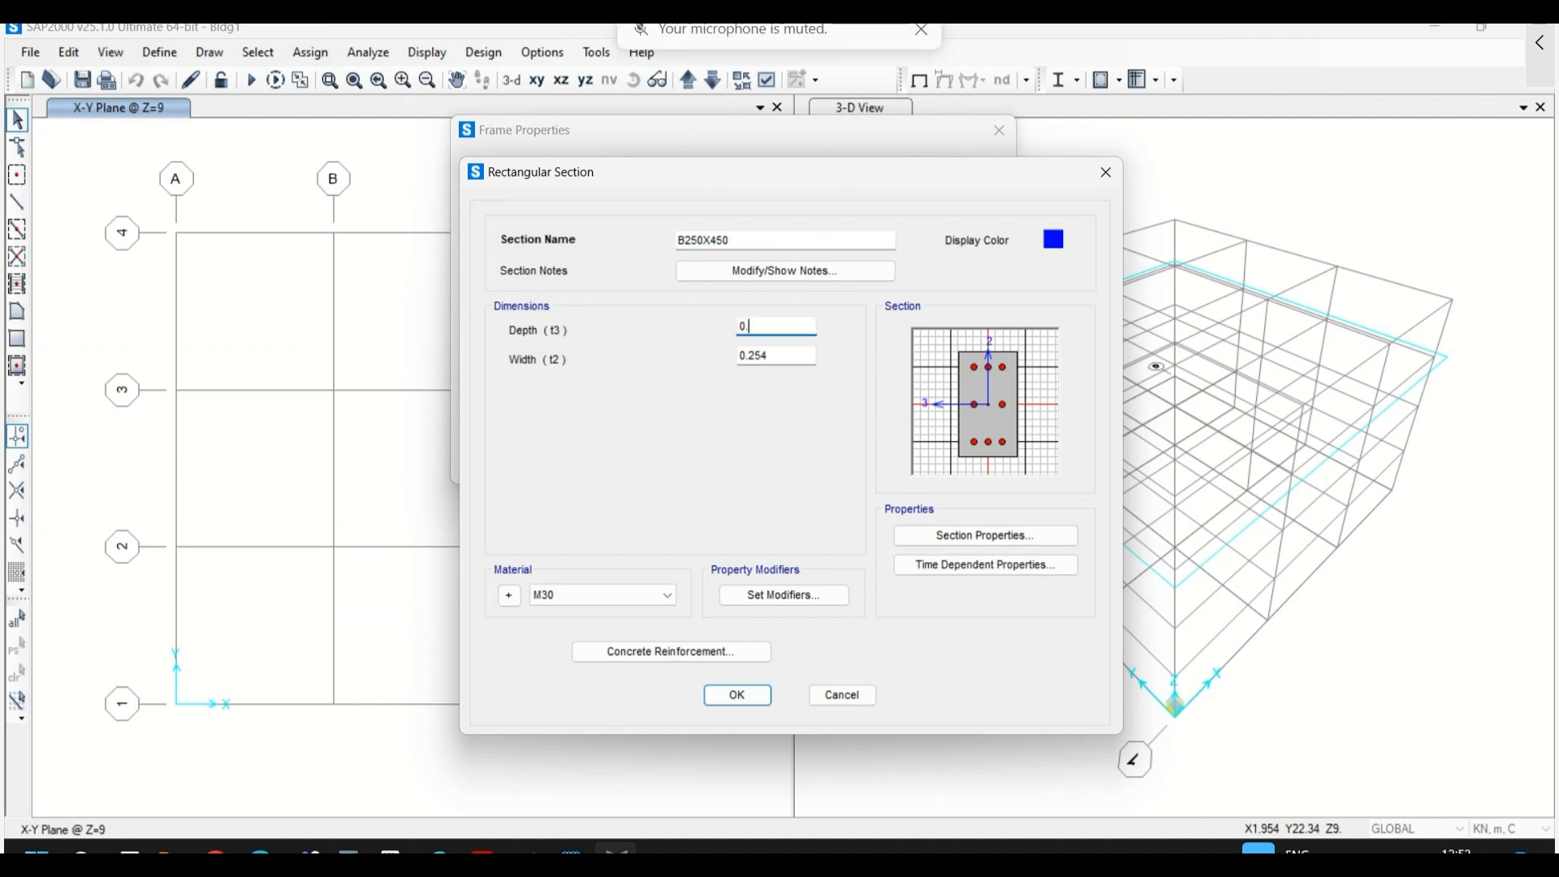
{"action": "type", "text": "45"}
{"action": "double_click", "coordinate": [750, 354]}
{"action": "type", "text": "0.25"}
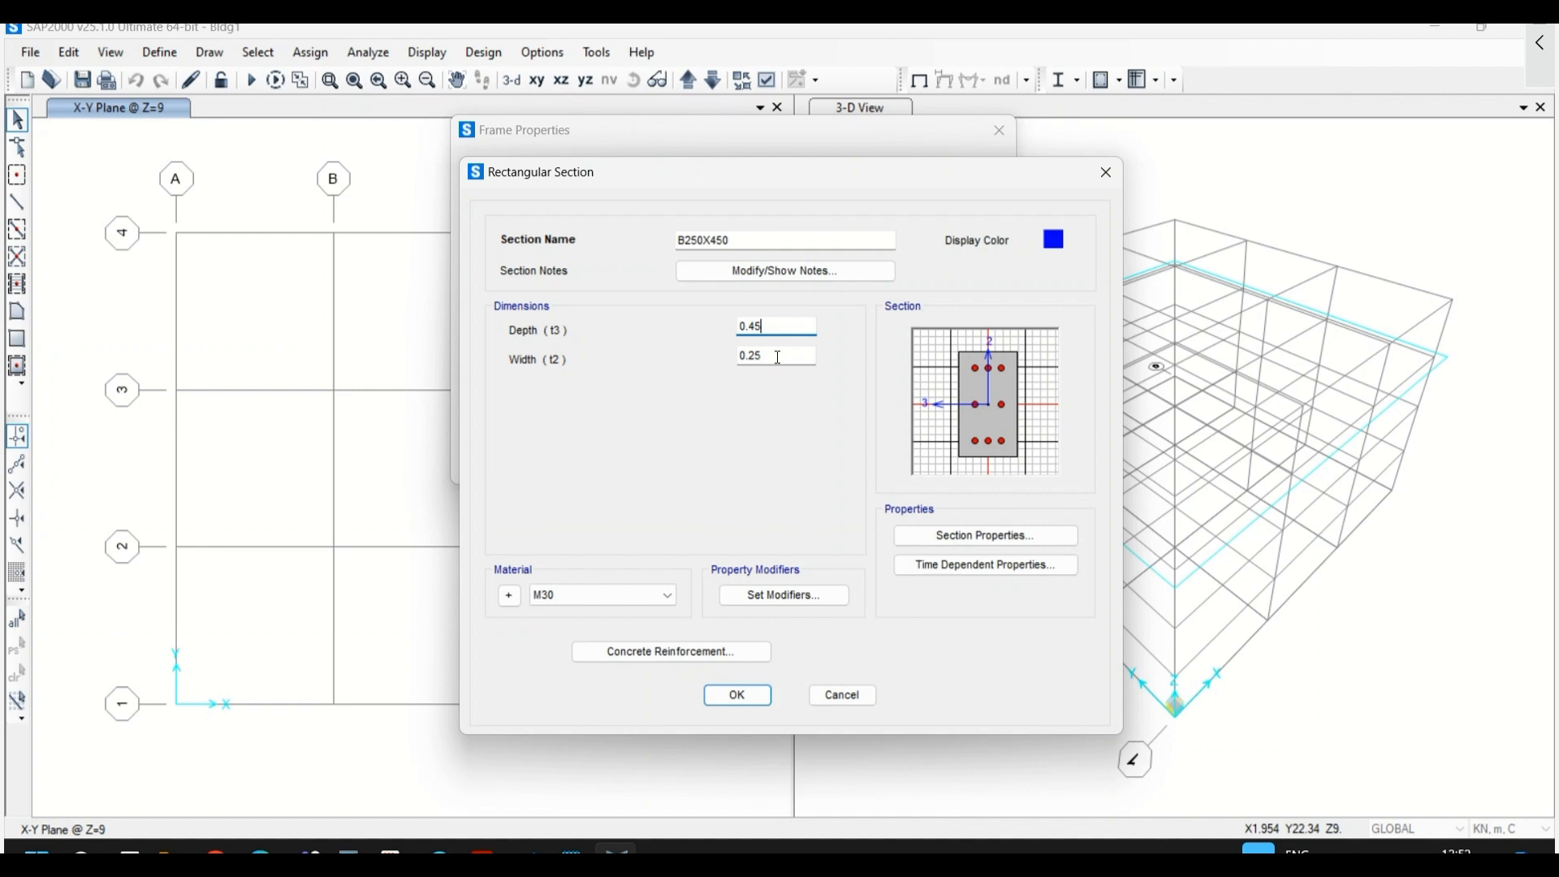
{"action": "left_click", "coordinate": [650, 596]}
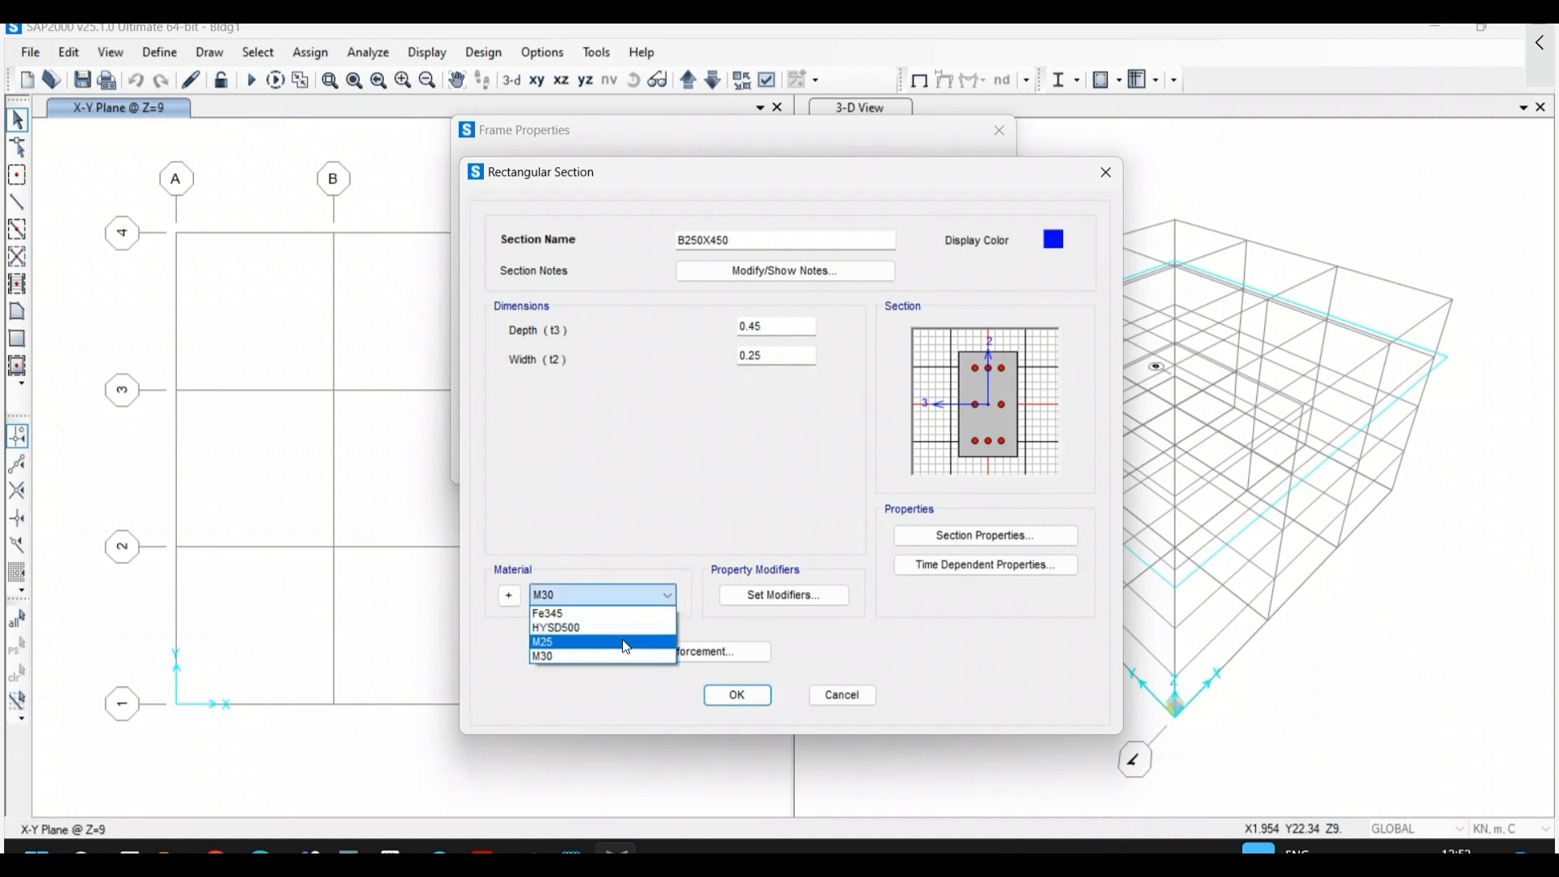
{"action": "left_click", "coordinate": [625, 642]}
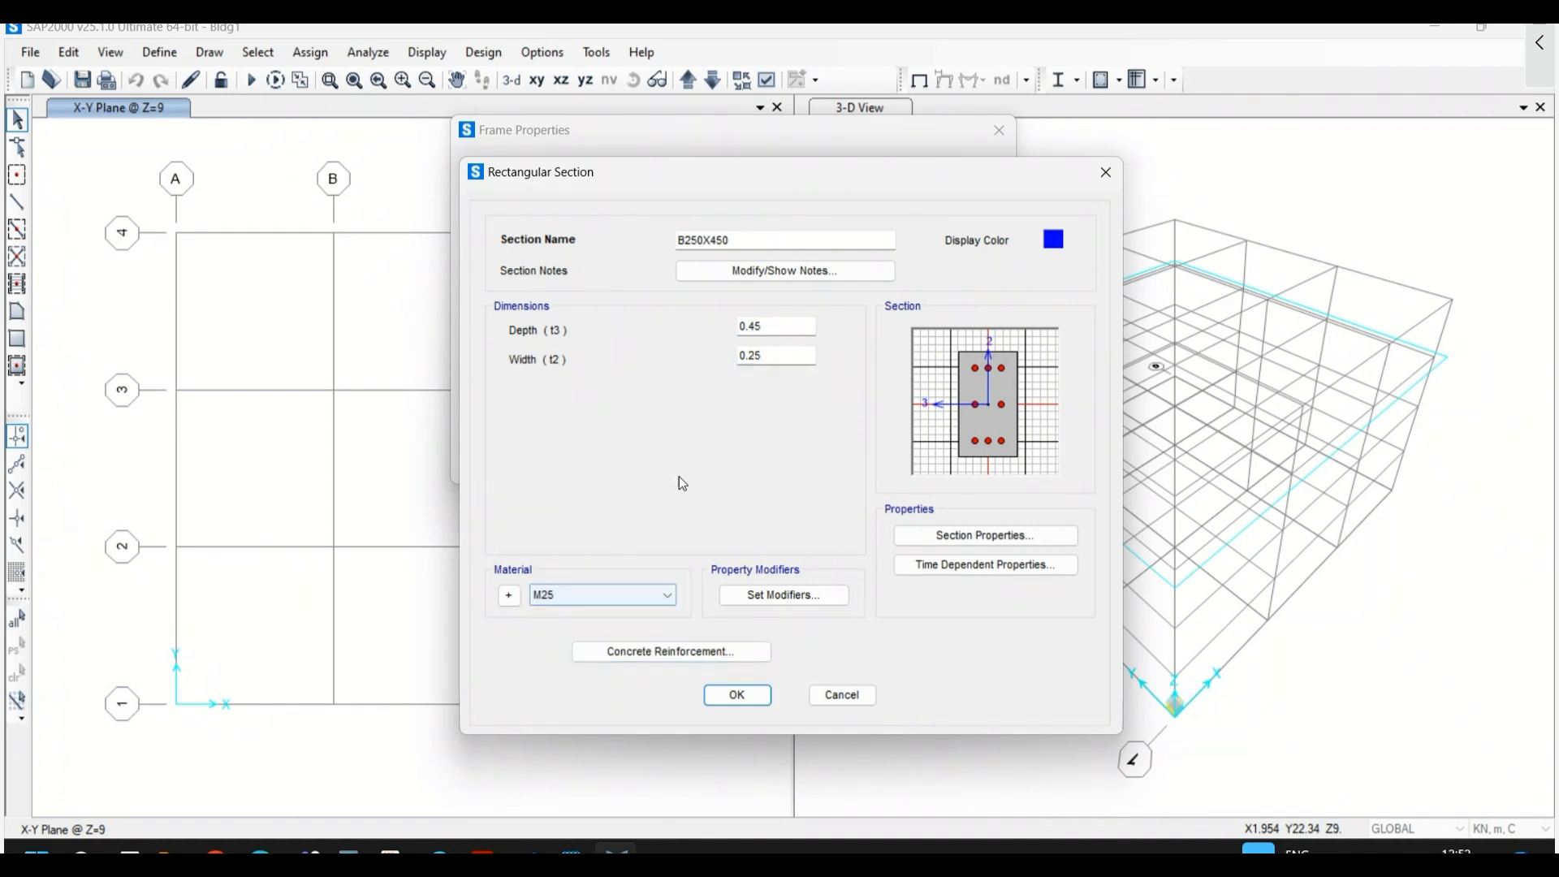
- Set the design type in B250X450's concrete reinforcement data to Beam (M3 Design Only) and accept the data
{"action": "left_click", "coordinate": [675, 660]}
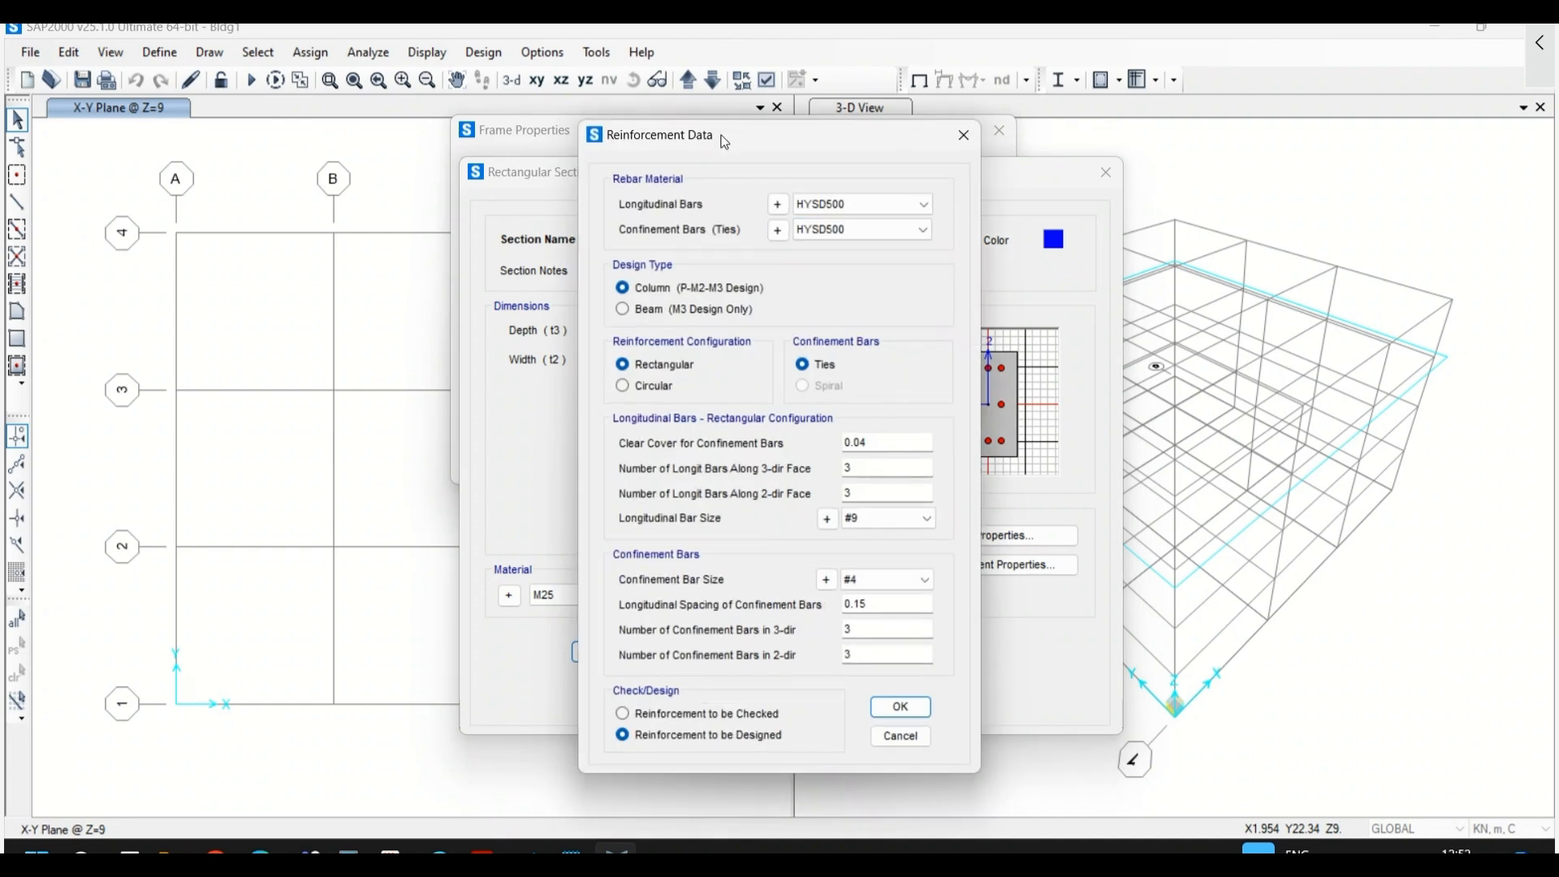
{"action": "left_click_drag", "start_coordinate": [725, 142], "coordinate": [832, 164]}
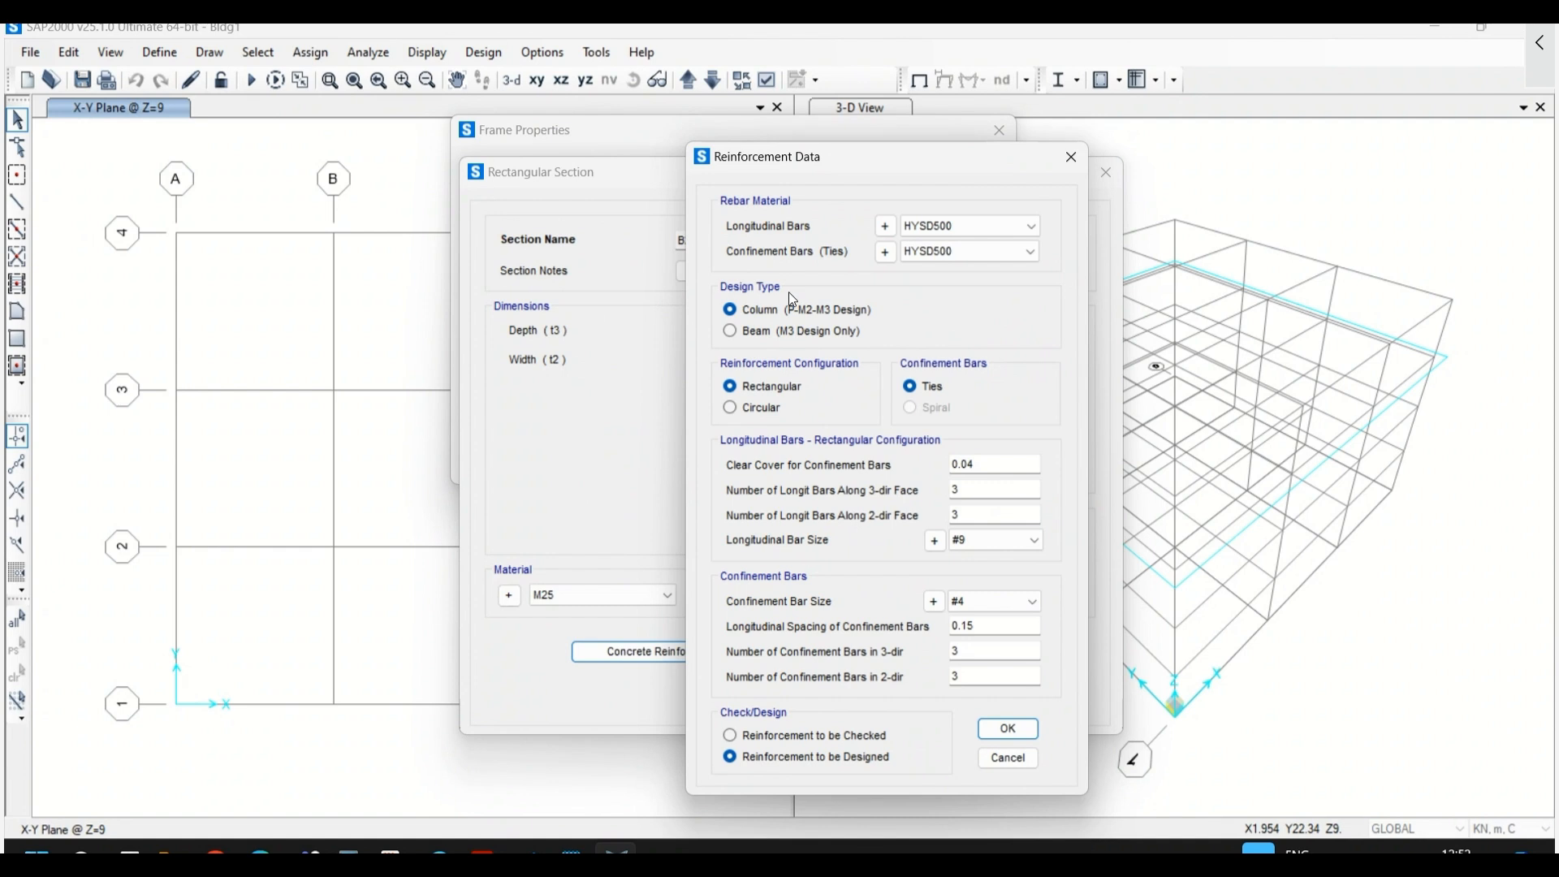
{"action": "left_click", "coordinate": [753, 336]}
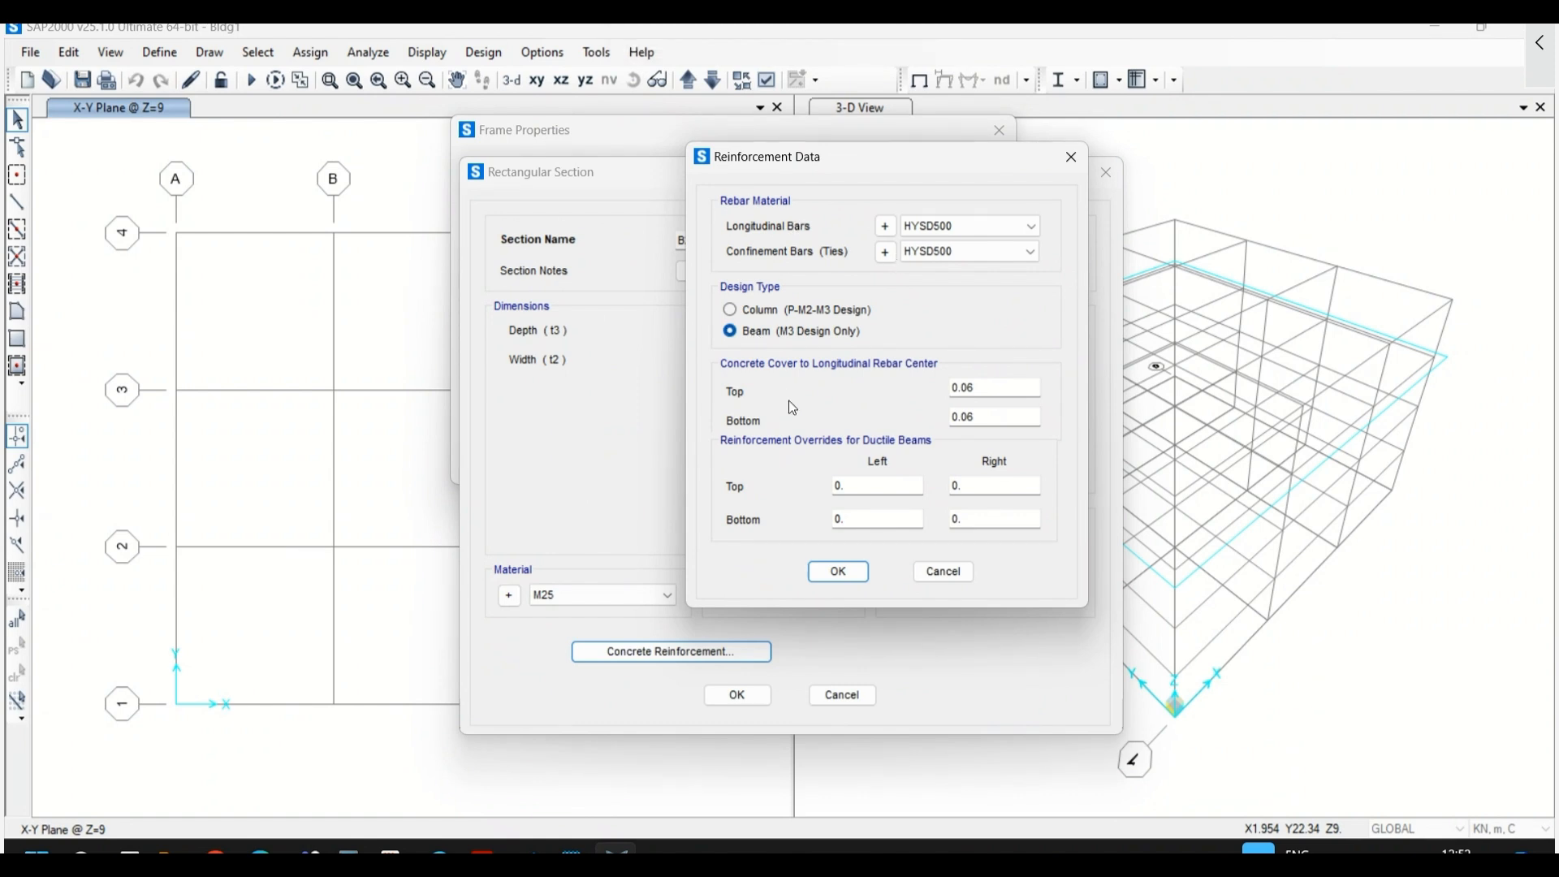
{"action": "left_click", "coordinate": [986, 386]}
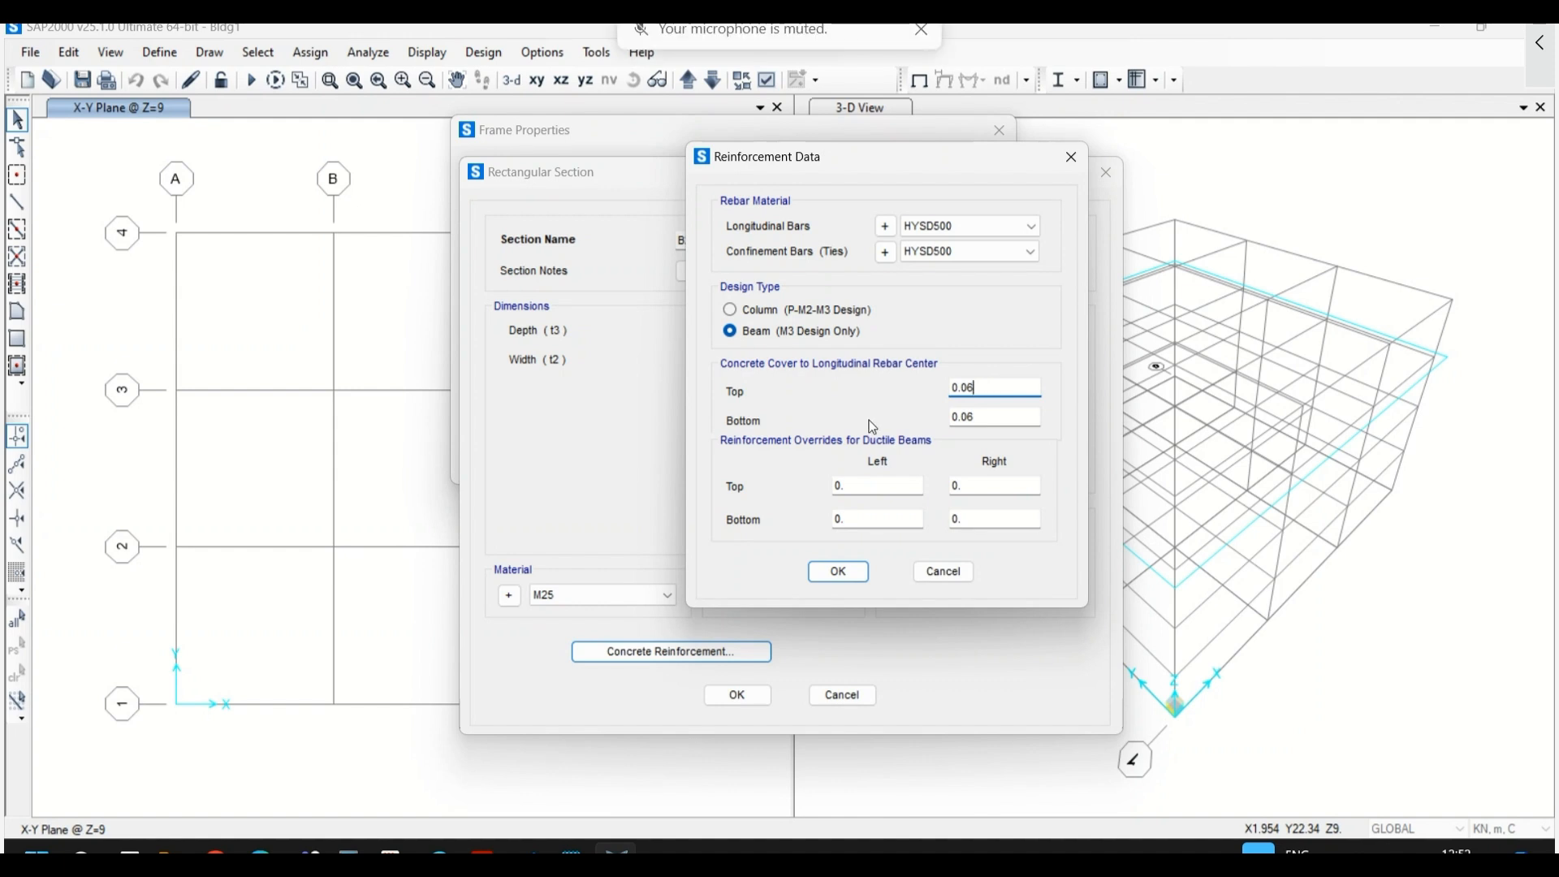
{"action": "left_click", "coordinate": [861, 574]}
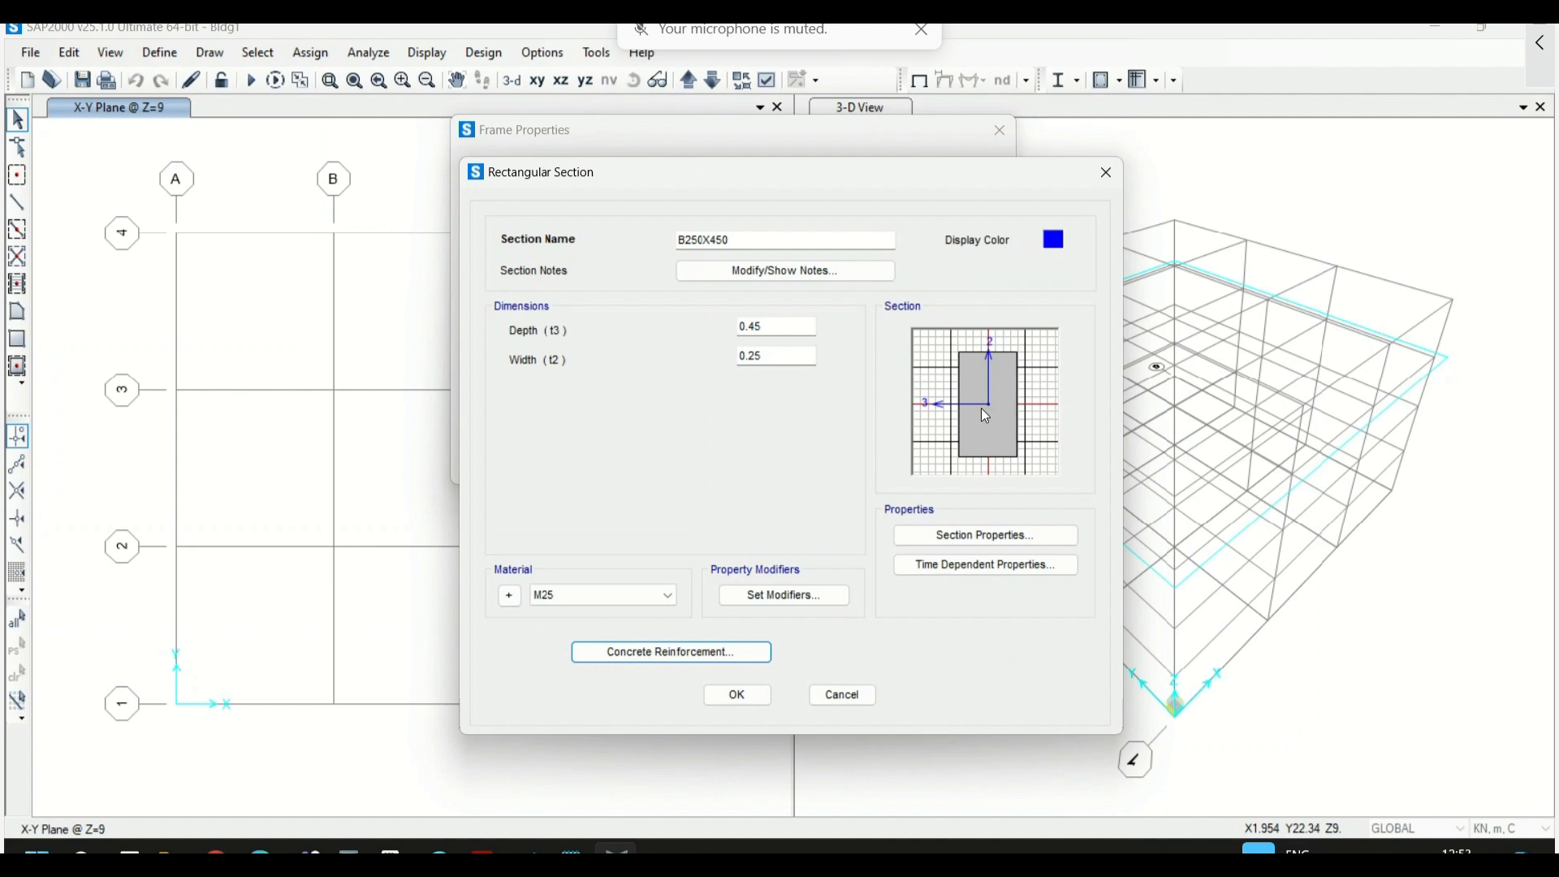
- Check the time-dependent properties of B250X450 and accept the section
{"action": "left_click_drag", "start_coordinate": [921, 172], "coordinate": [1026, 159]}
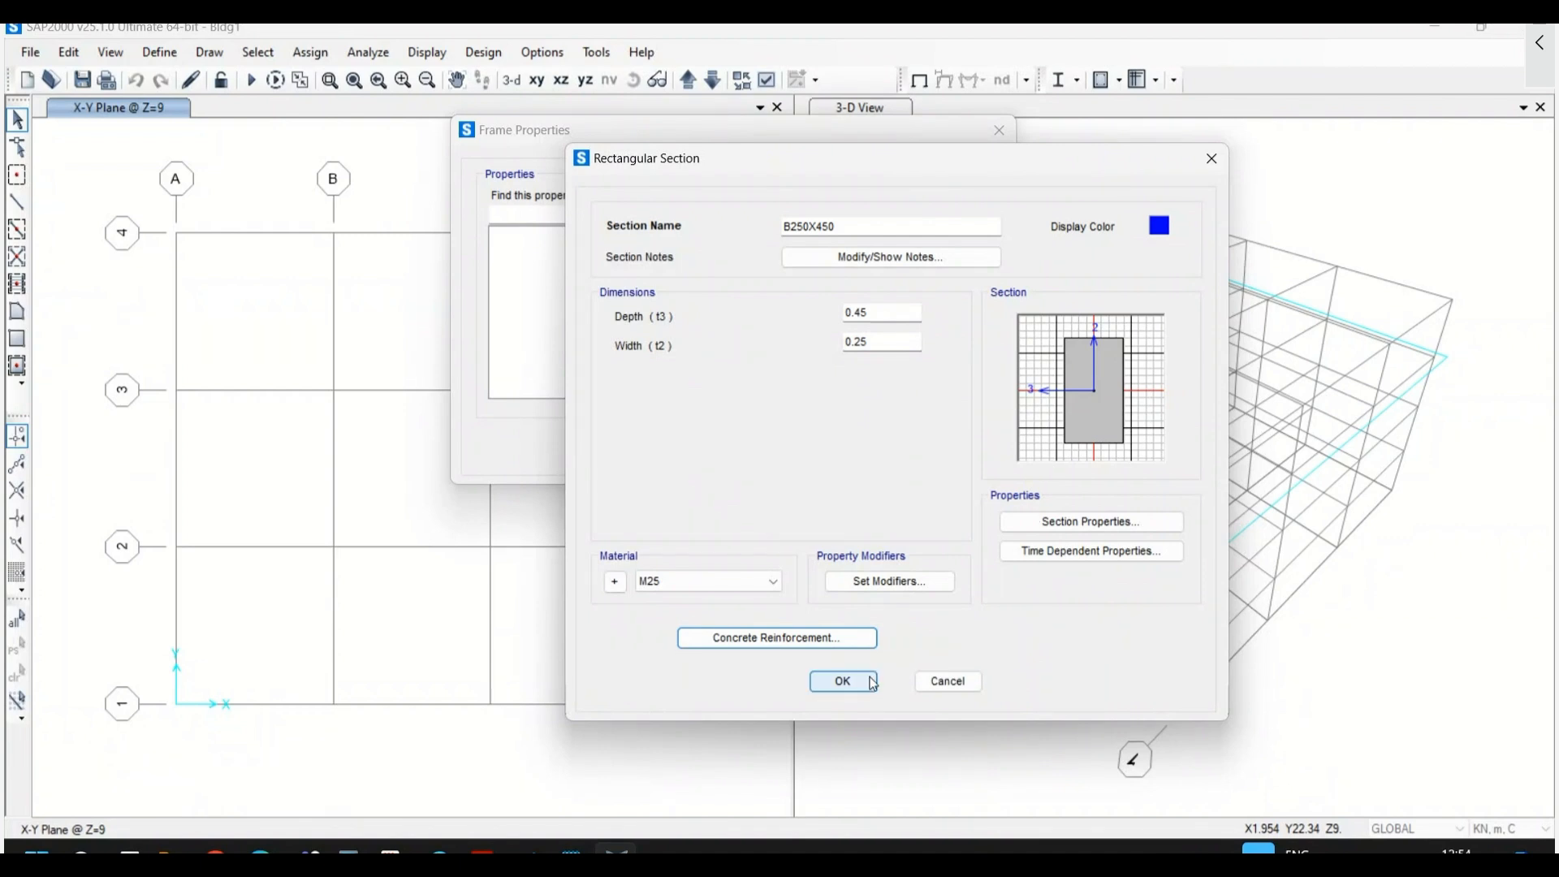
{"action": "left_click", "coordinate": [1092, 551]}
{"action": "left_click", "coordinate": [826, 515]}
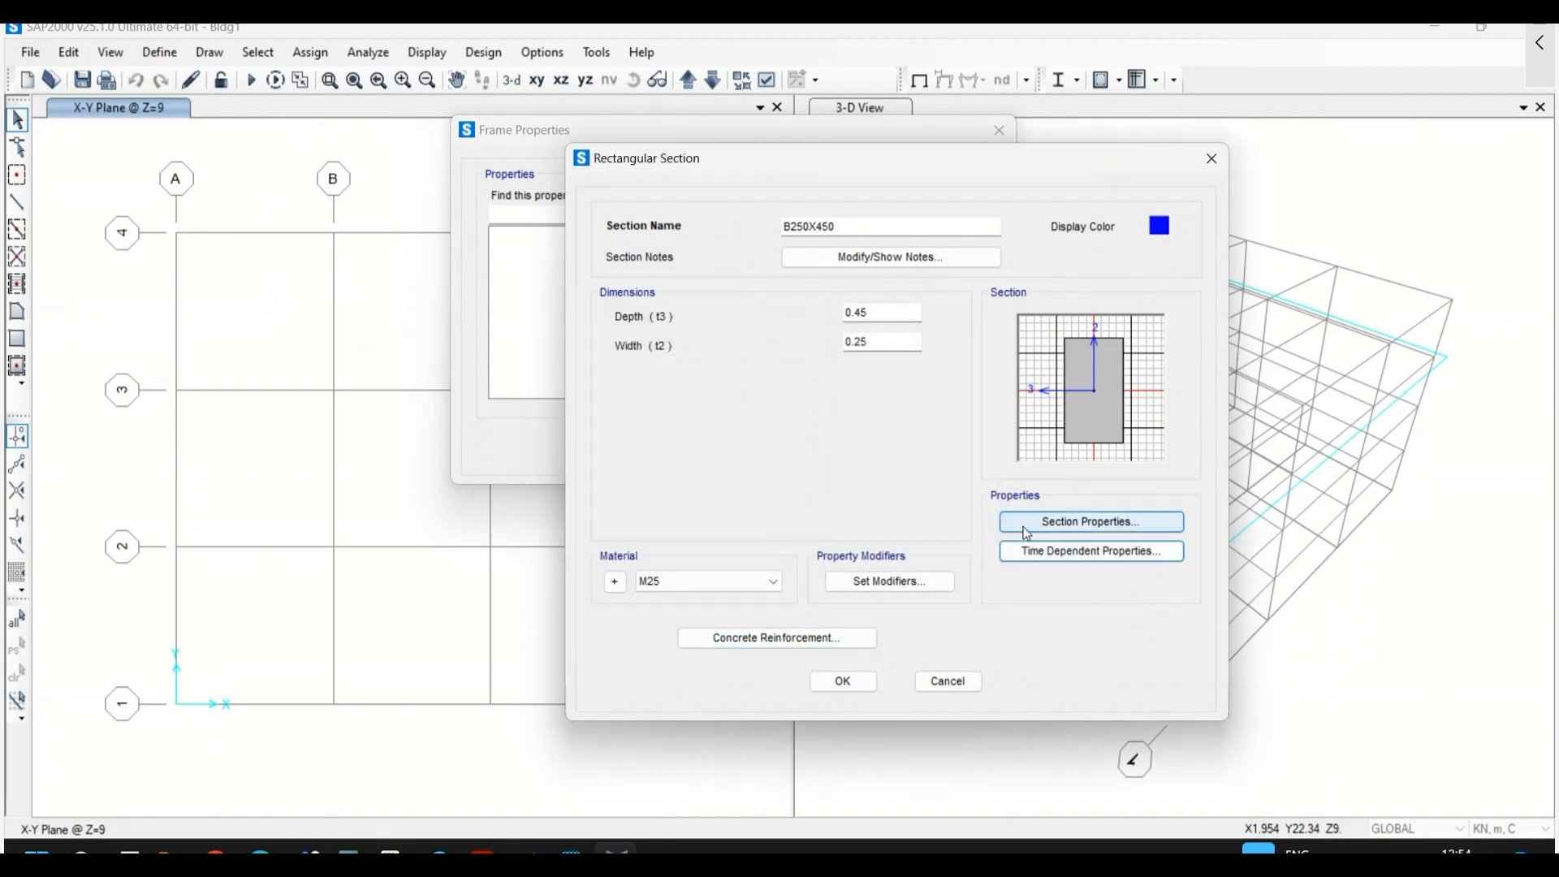
{"action": "left_click", "coordinate": [838, 679]}
{"action": "double_click", "coordinate": [556, 215]}
{"action": "type", "text": "C3"}
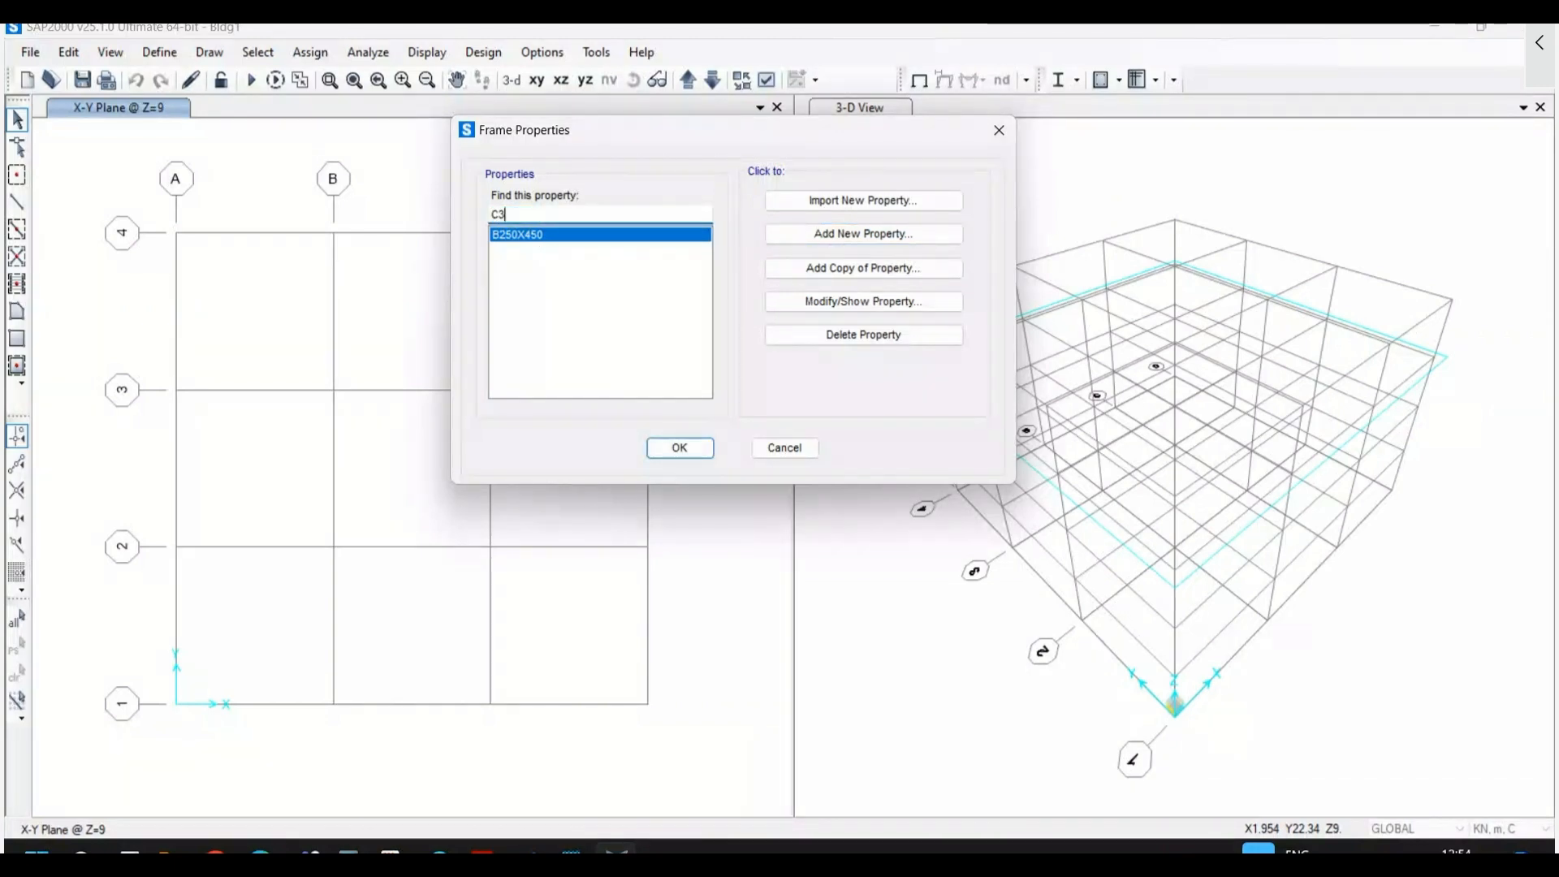
{"action": "type", "text": "00X"}
{"action": "key", "text": "BackSpace"}
{"action": "key", "text": "BackSpace"}
{"action": "key", "text": "BackSpace"}
{"action": "key", "text": "BackSpace"}
{"action": "key", "text": "BackSpace"}
- Add a new rectangular concrete section and name it C300X500
{"action": "left_click", "coordinate": [836, 242]}
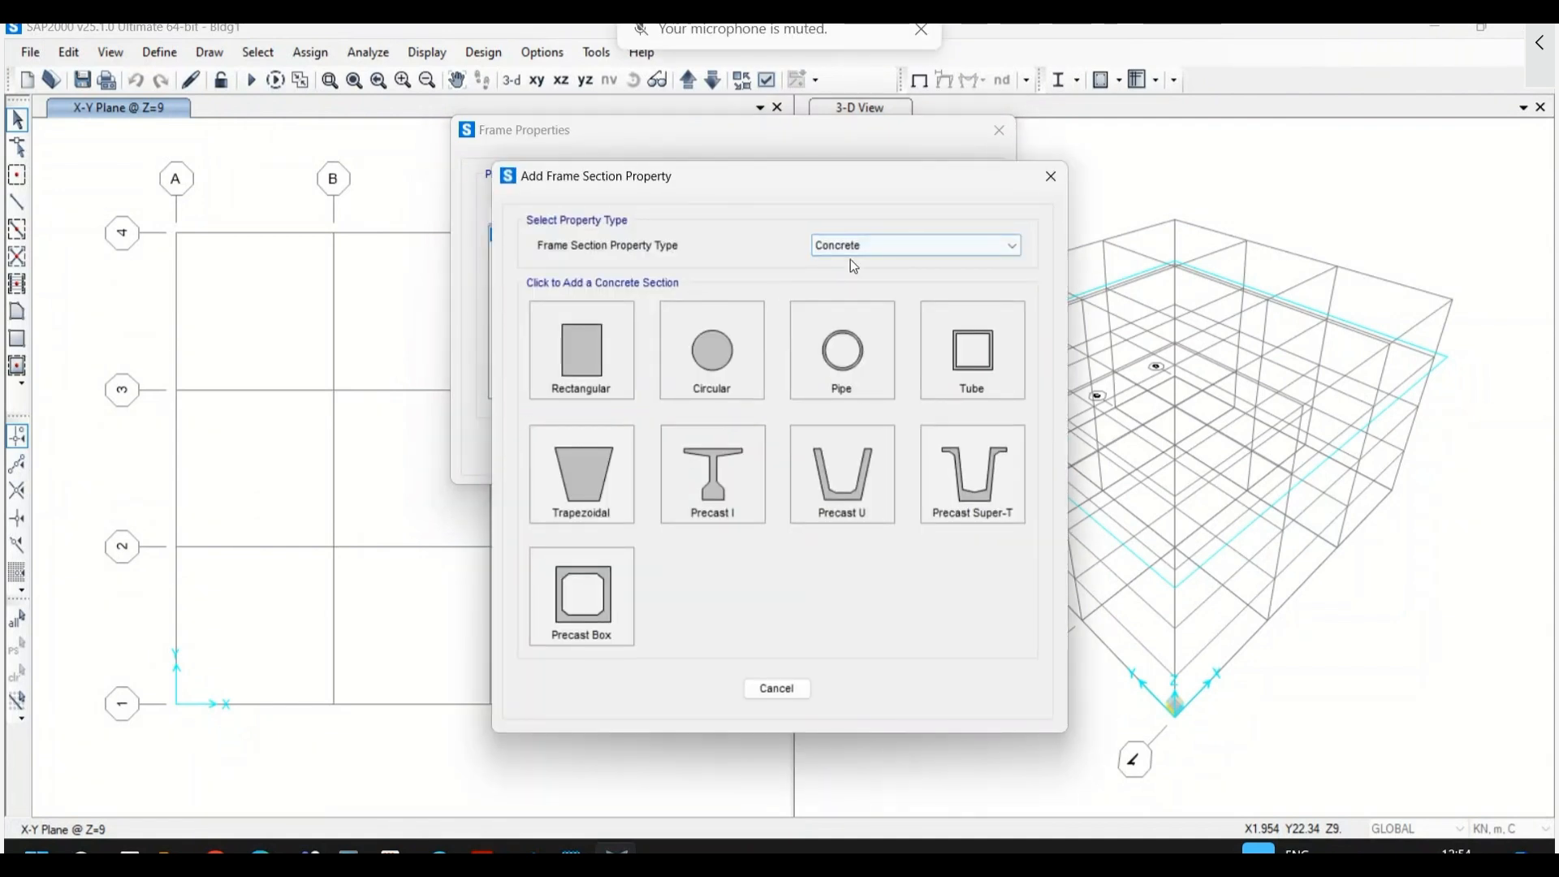
{"action": "left_click", "coordinate": [613, 359]}
{"action": "double_click", "coordinate": [748, 239]}
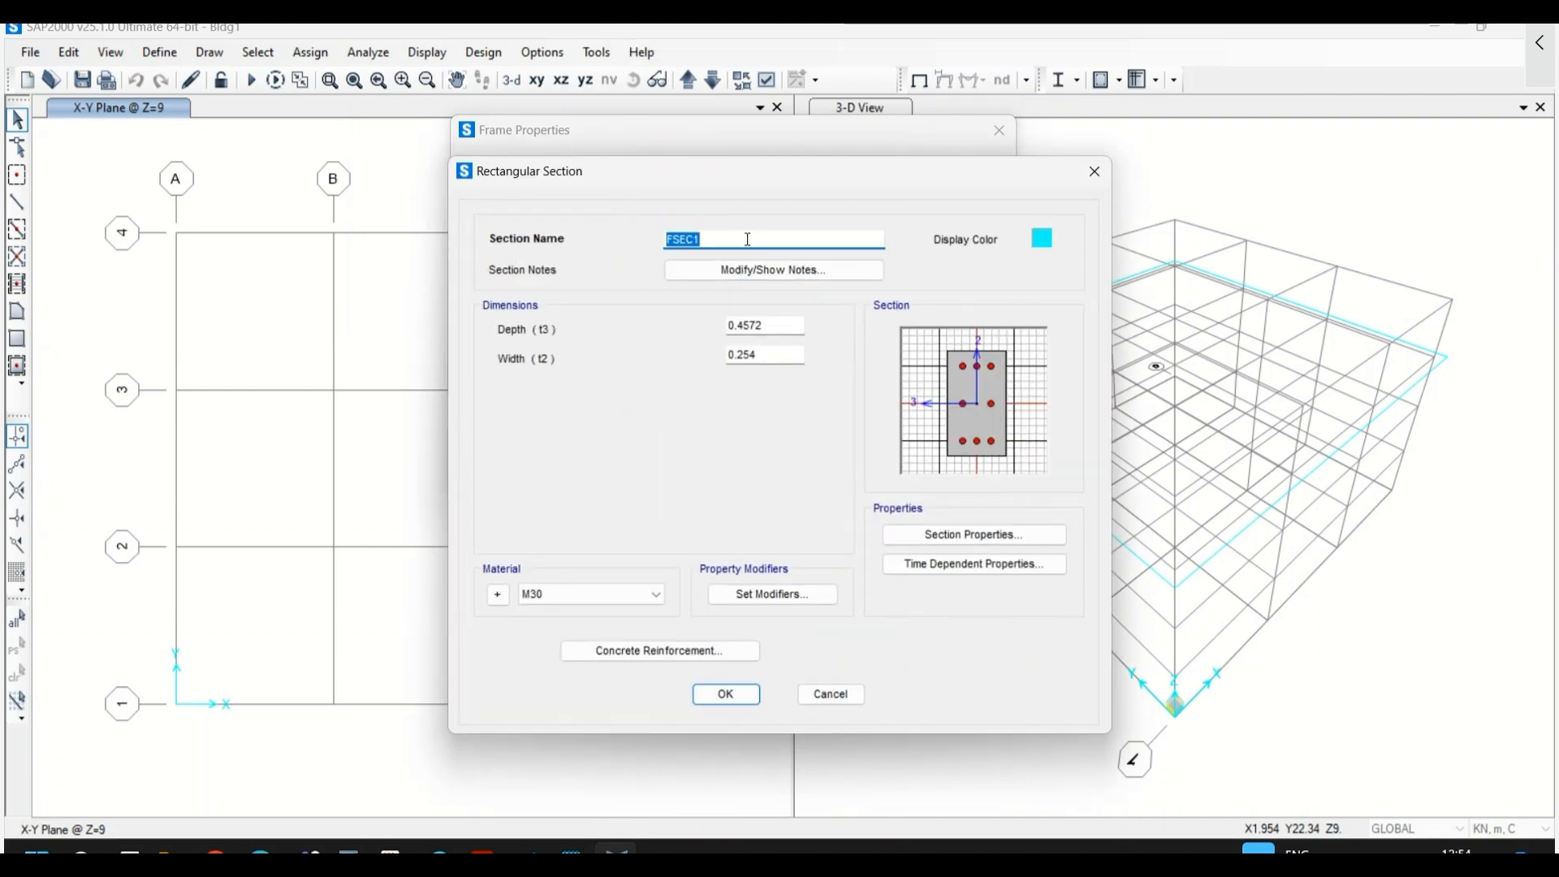
{"action": "type", "text": "c"}
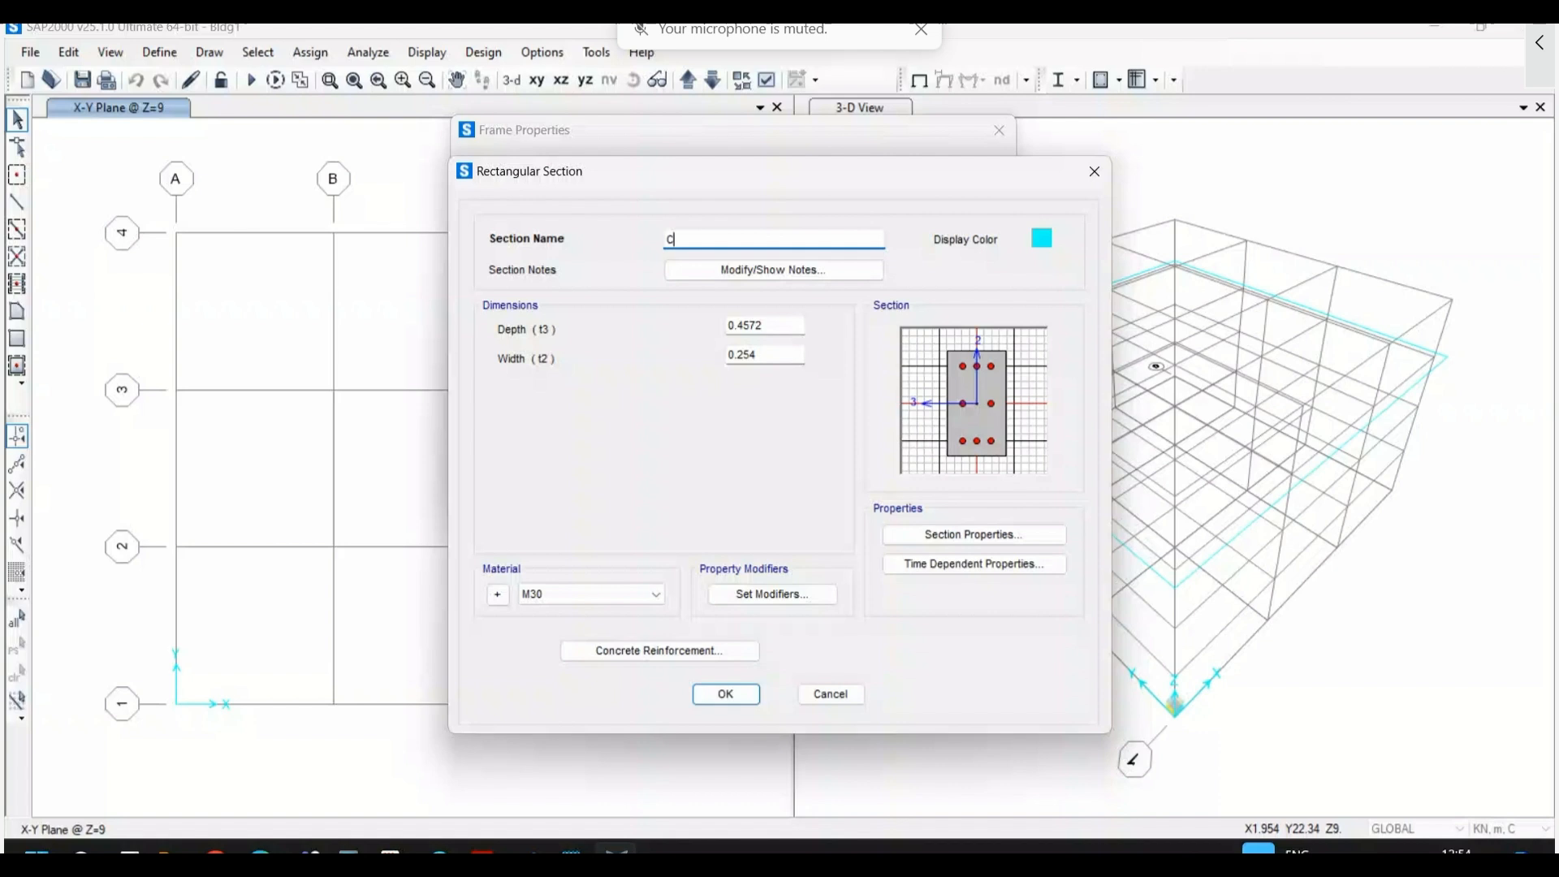
{"action": "type", "text": "300X"}
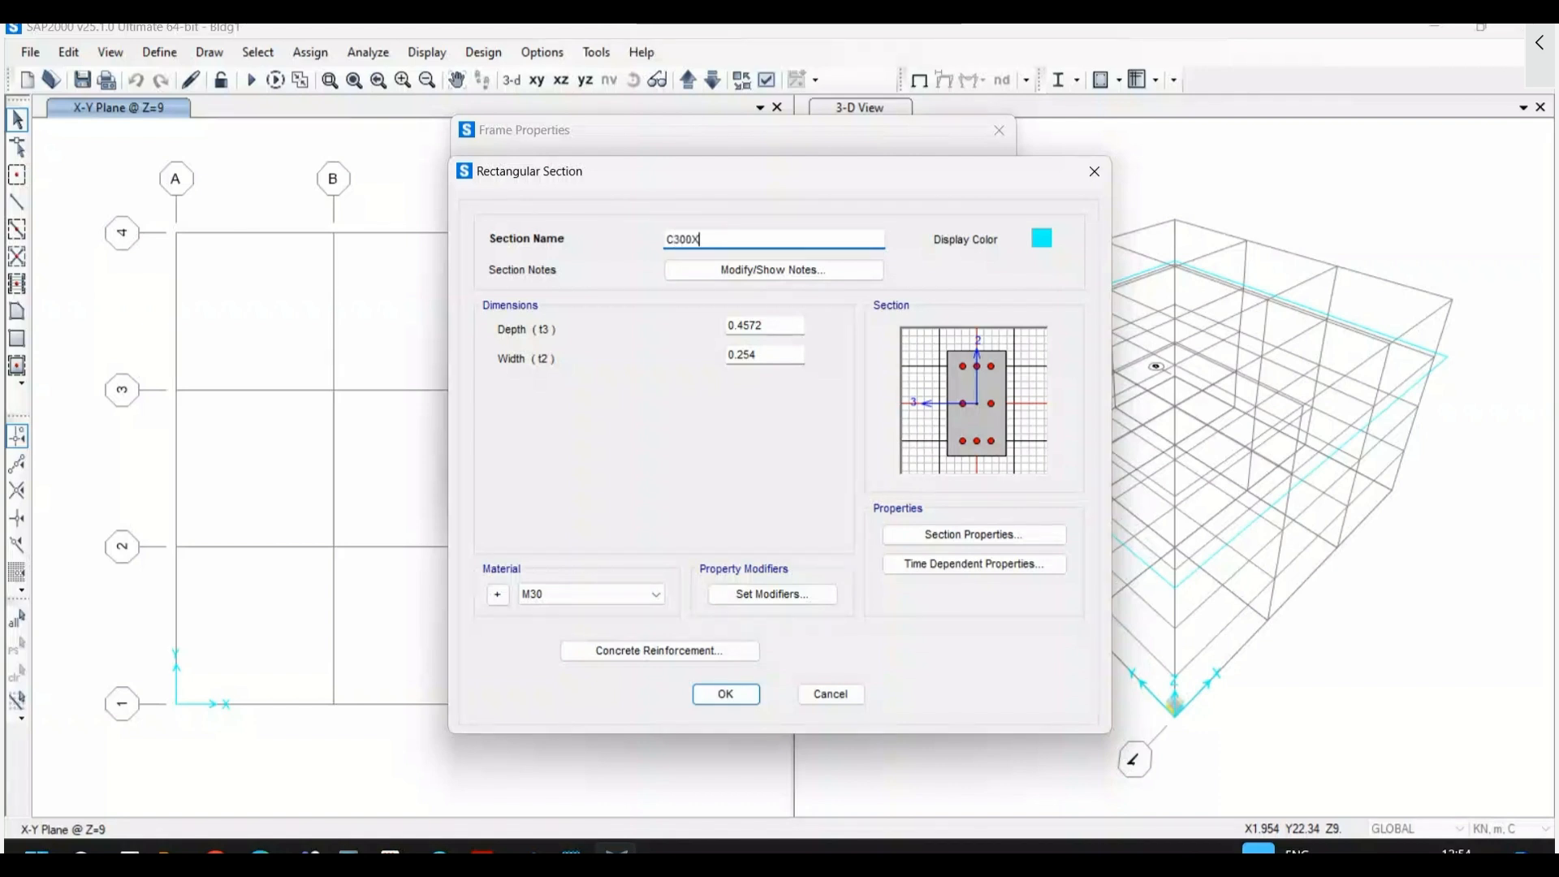
{"action": "type", "text": "500"}
- Set the C300X500 section's depth to 0.5 and width to 0.3, with M25 as its material
{"action": "double_click", "coordinate": [783, 325]}
{"action": "type", "text": "0.5"}
{"action": "key", "text": "Tab"}
{"action": "type", "text": "0.3"}
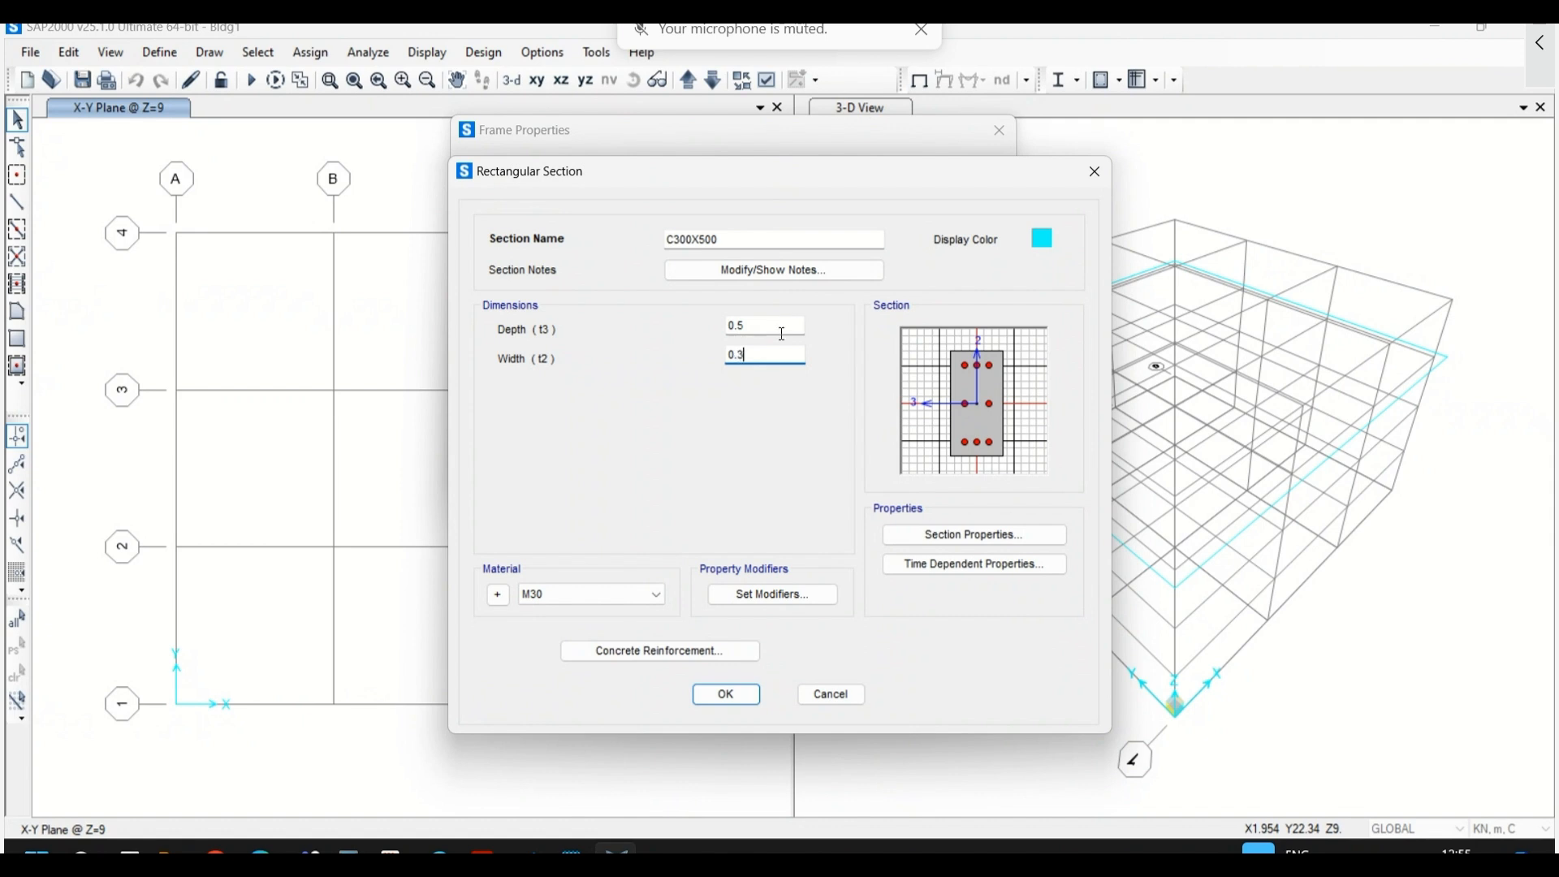
{"action": "left_click", "coordinate": [774, 324]}
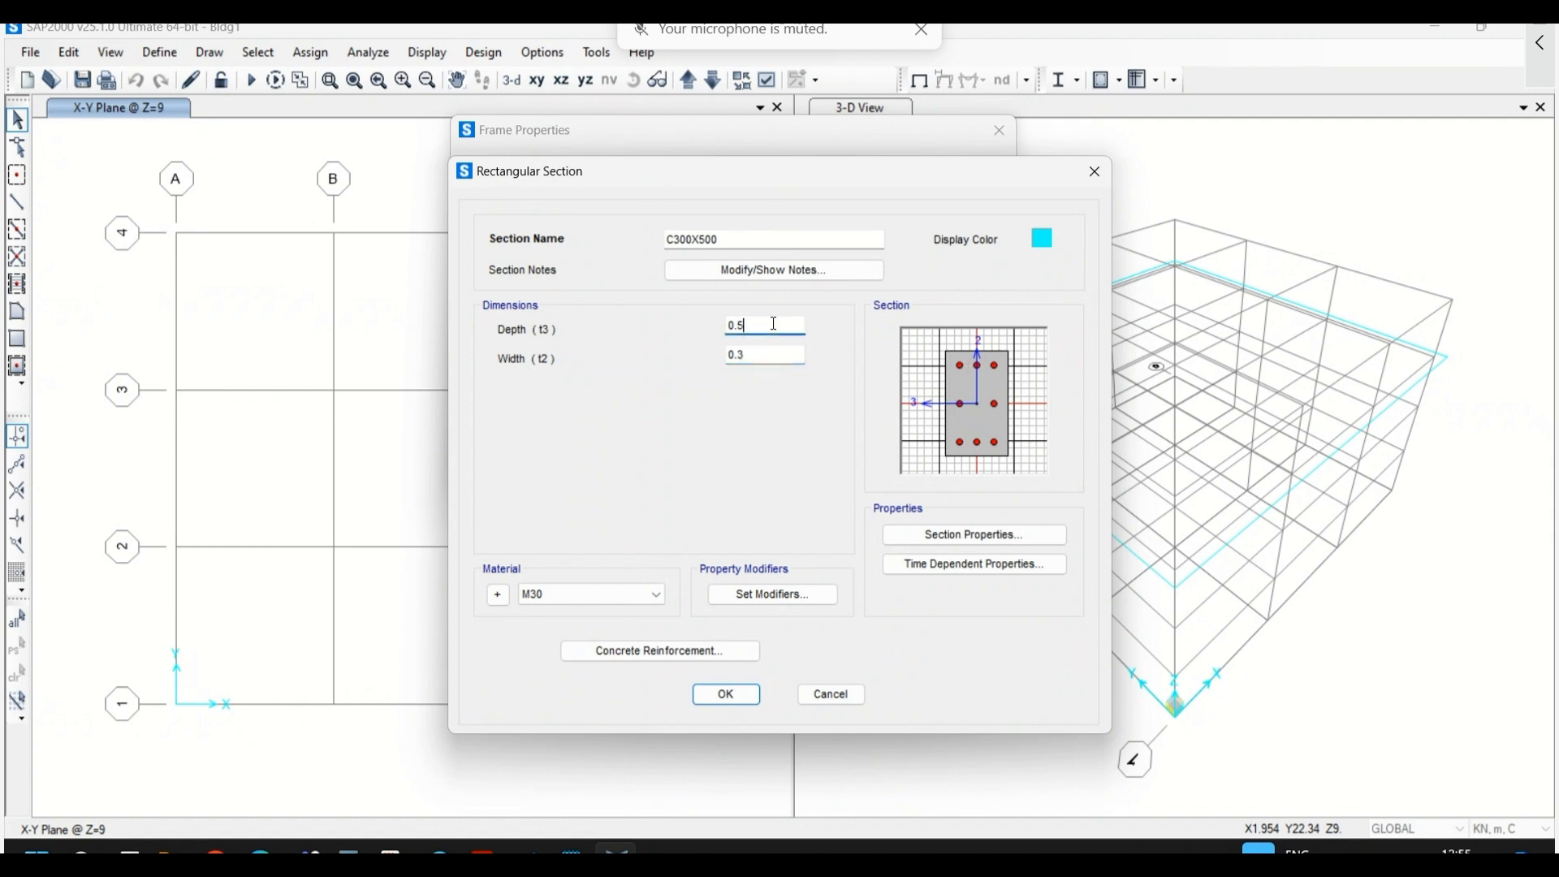
{"action": "left_click", "coordinate": [776, 356]}
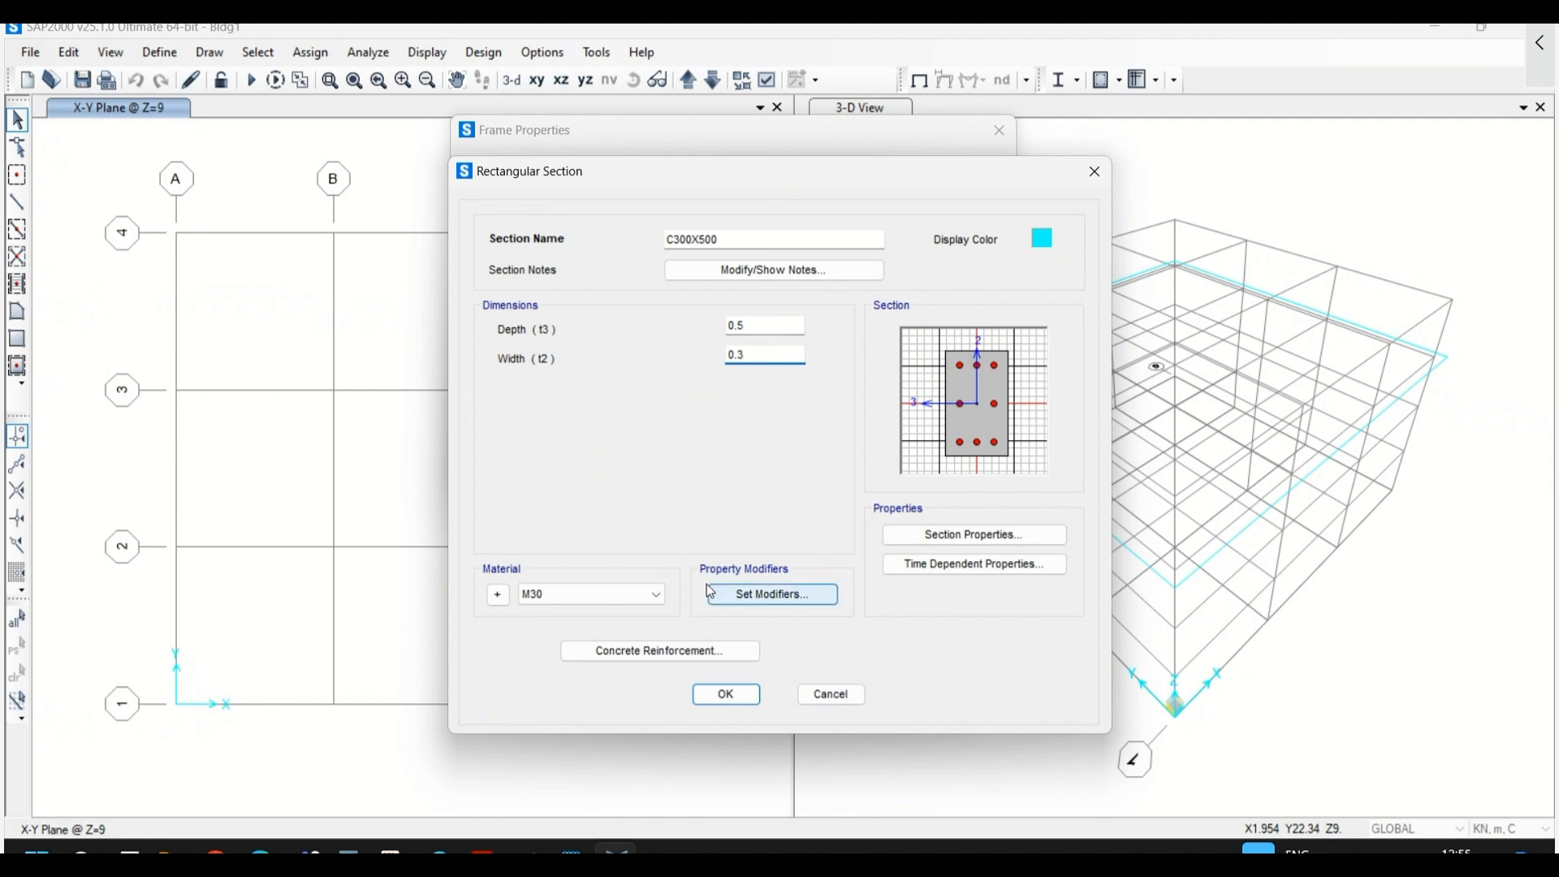
{"action": "left_click", "coordinate": [617, 594]}
{"action": "left_click", "coordinate": [632, 641]}
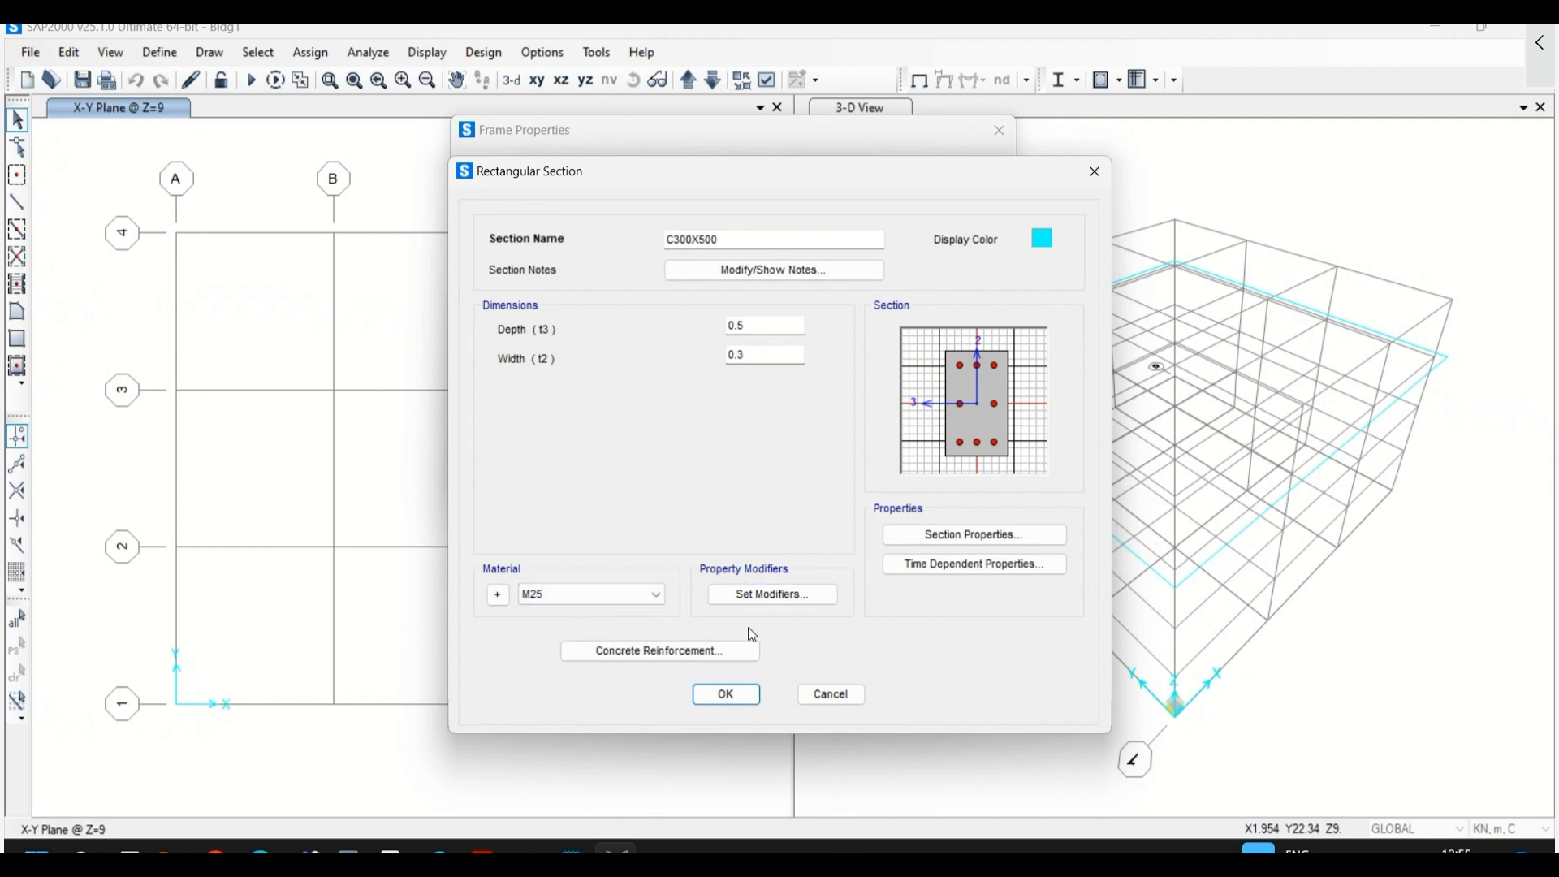
- Set the number of longitudinal bars along the 2-dir face to 5 in C300X500's concrete reinforcement data
{"action": "left_click", "coordinate": [706, 653]}
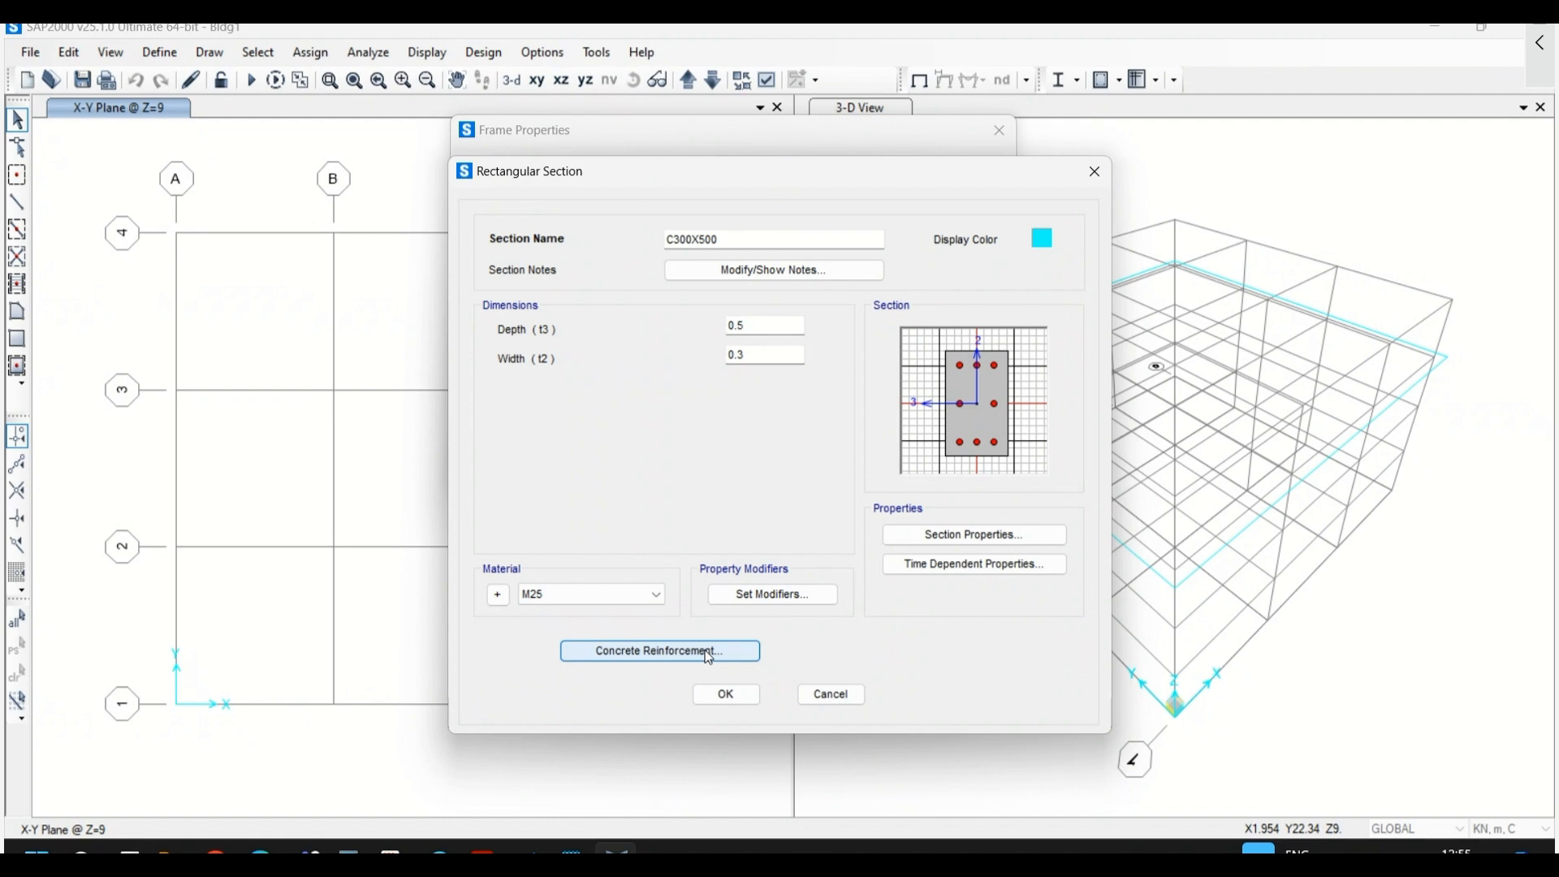
{"action": "left_click_drag", "start_coordinate": [798, 139], "coordinate": [637, 177]}
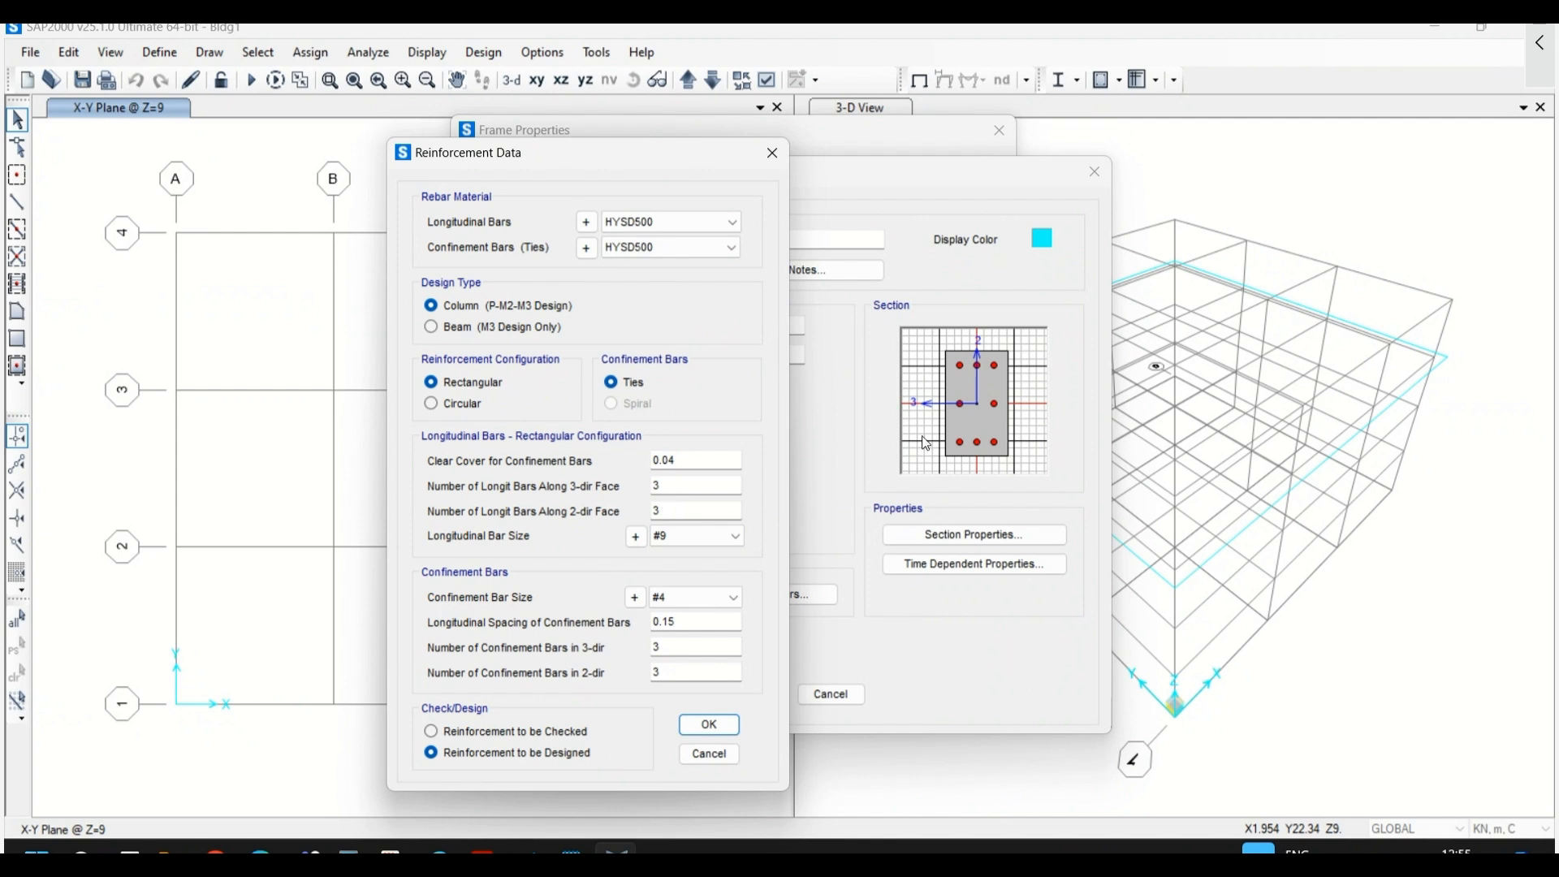
{"action": "left_click_drag", "start_coordinate": [673, 507], "coordinate": [615, 518]}
{"action": "type", "text": "5"}
{"action": "left_click", "coordinate": [676, 488]}
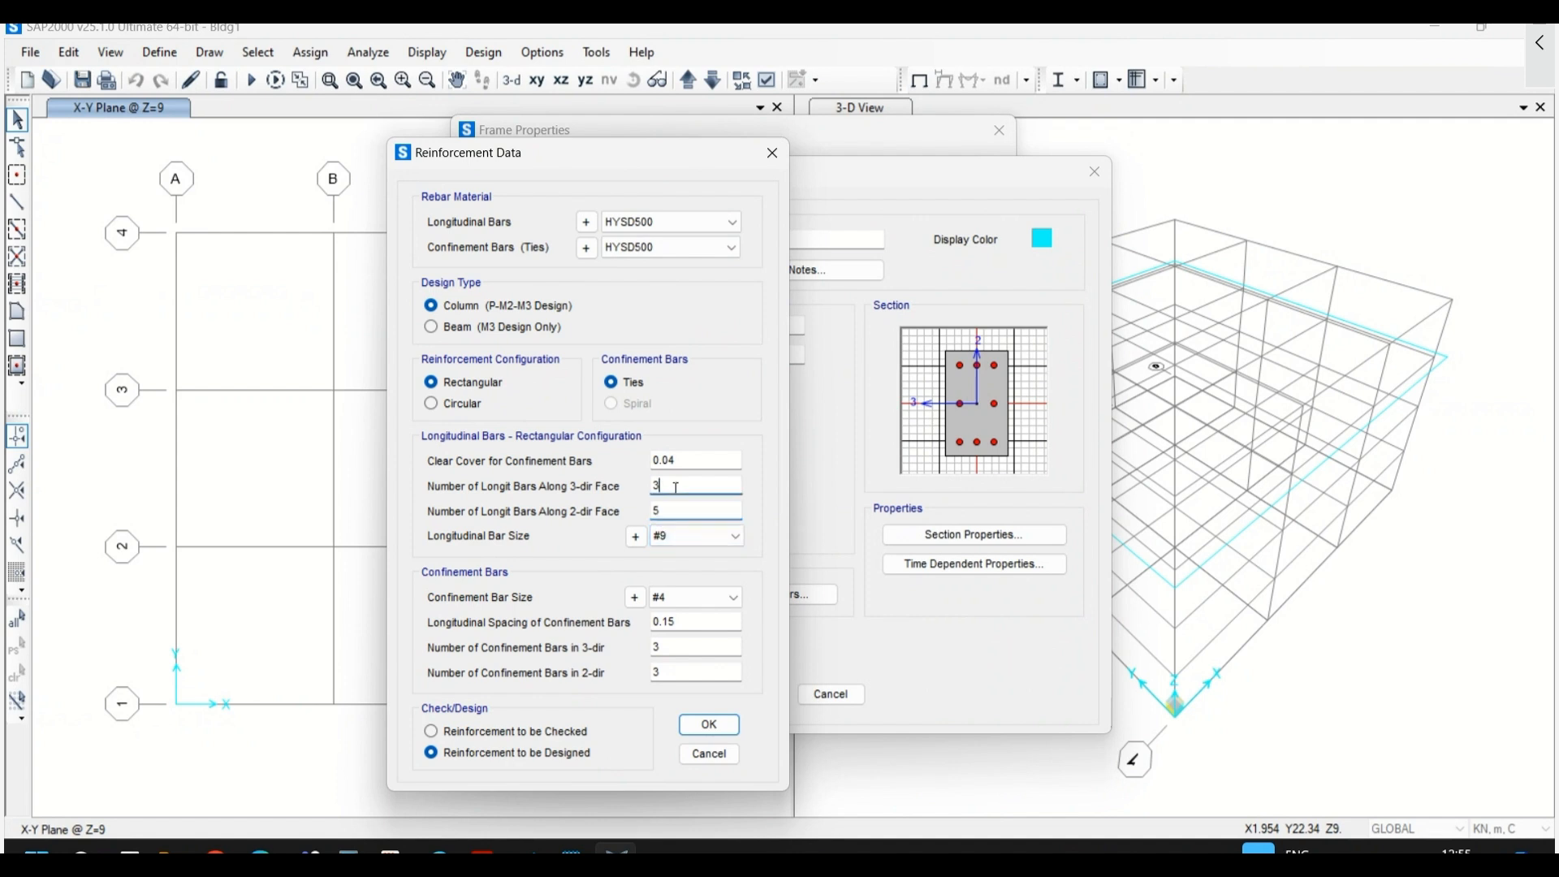
- Set the longitudinal bar size to 16d and the confinement bar size to 8d, and accept the C300X500 section
{"action": "left_click", "coordinate": [695, 538]}
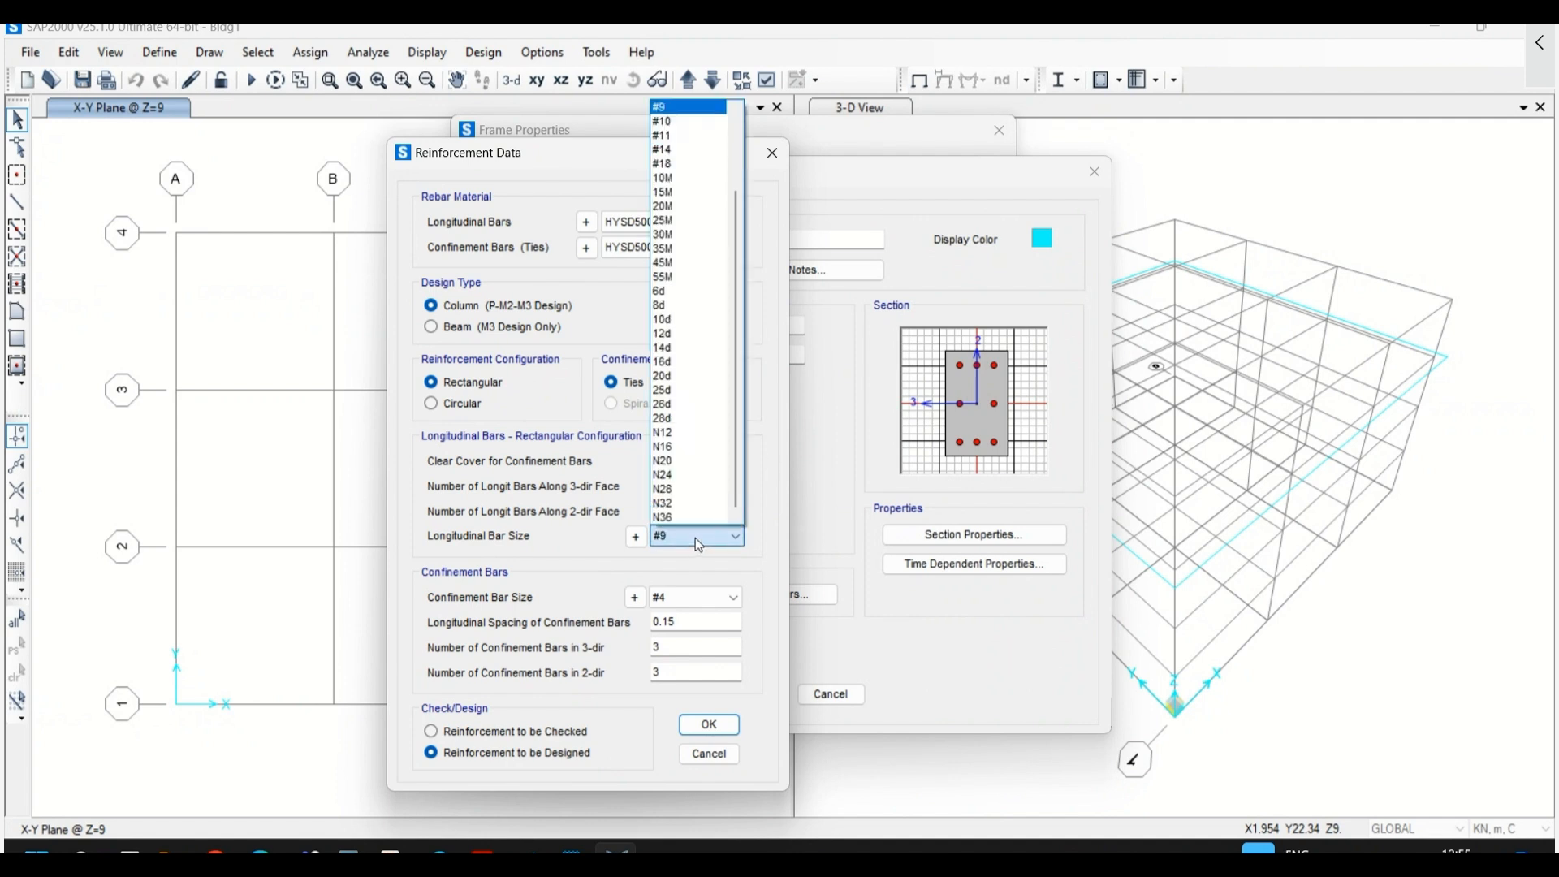
{"action": "left_click", "coordinate": [694, 366]}
{"action": "left_click", "coordinate": [695, 598]}
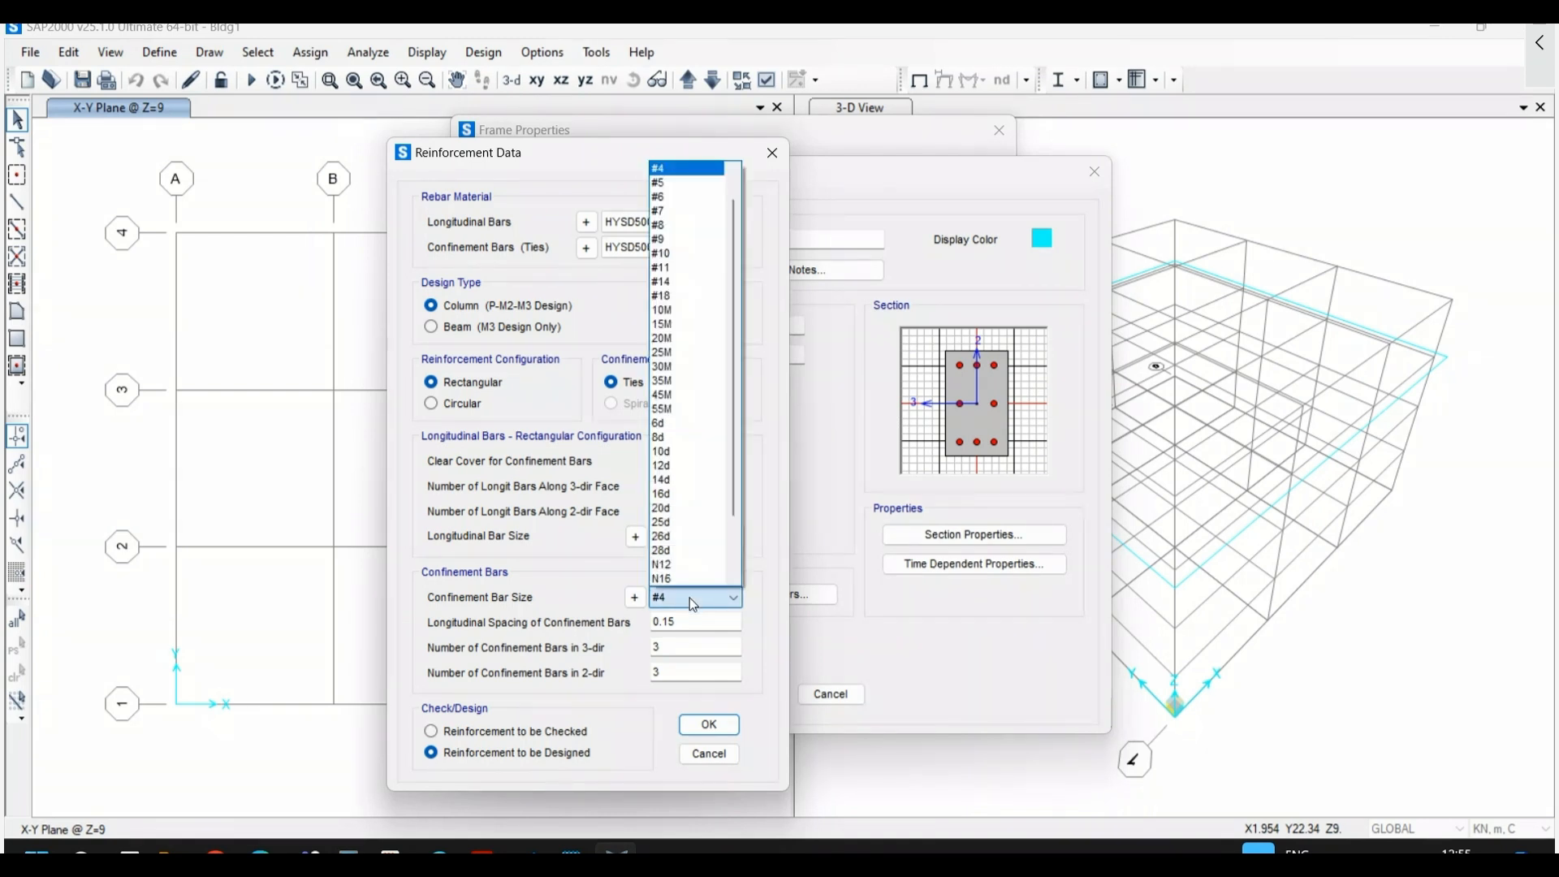
{"action": "left_click", "coordinate": [679, 438]}
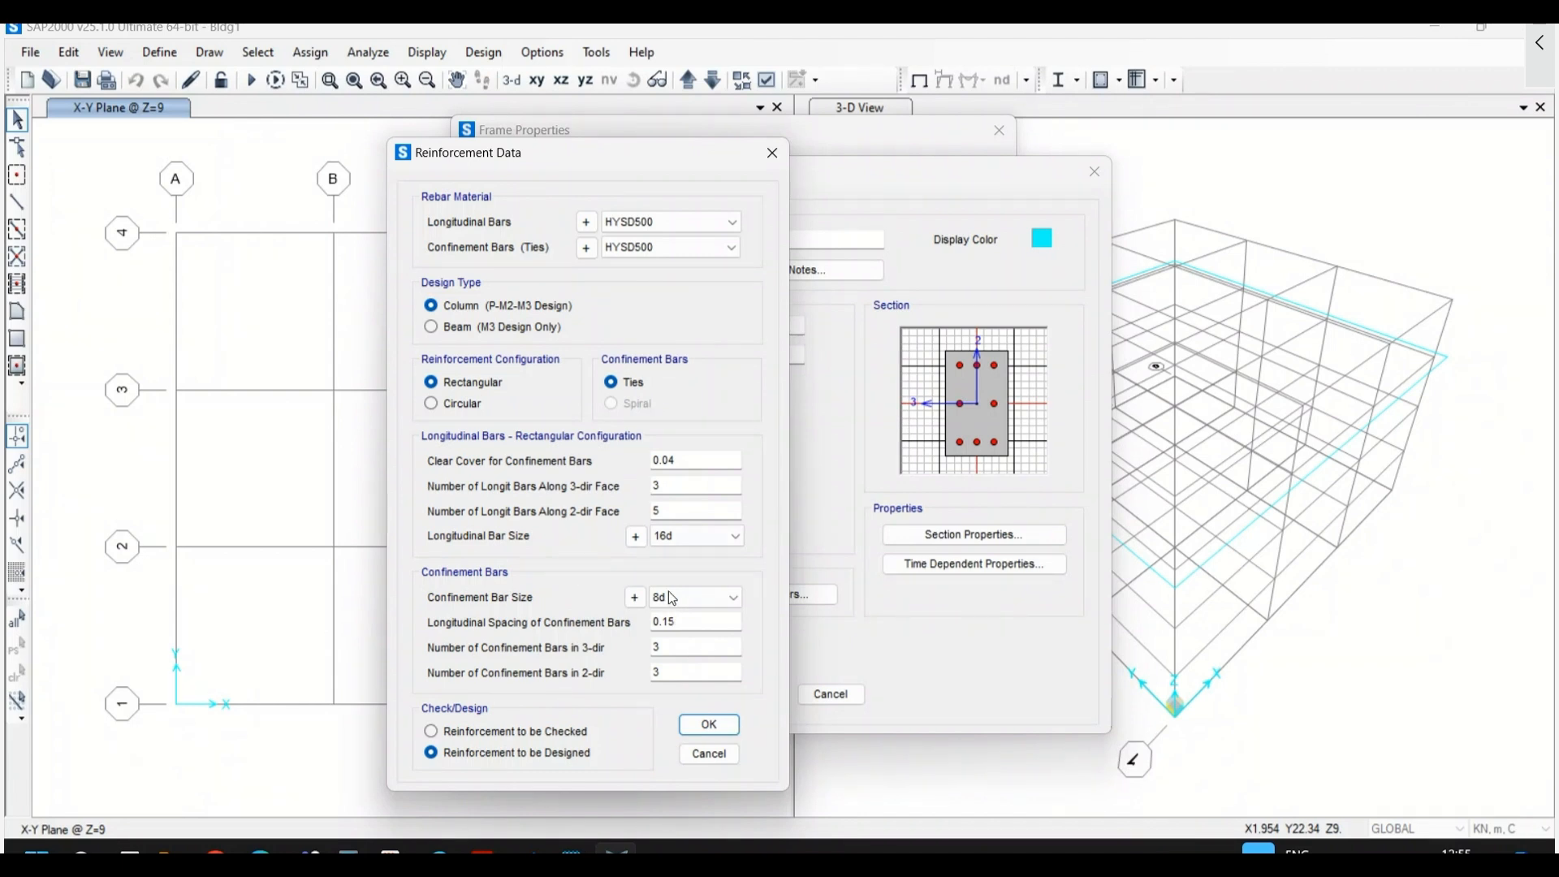
{"action": "left_click", "coordinate": [706, 727]}
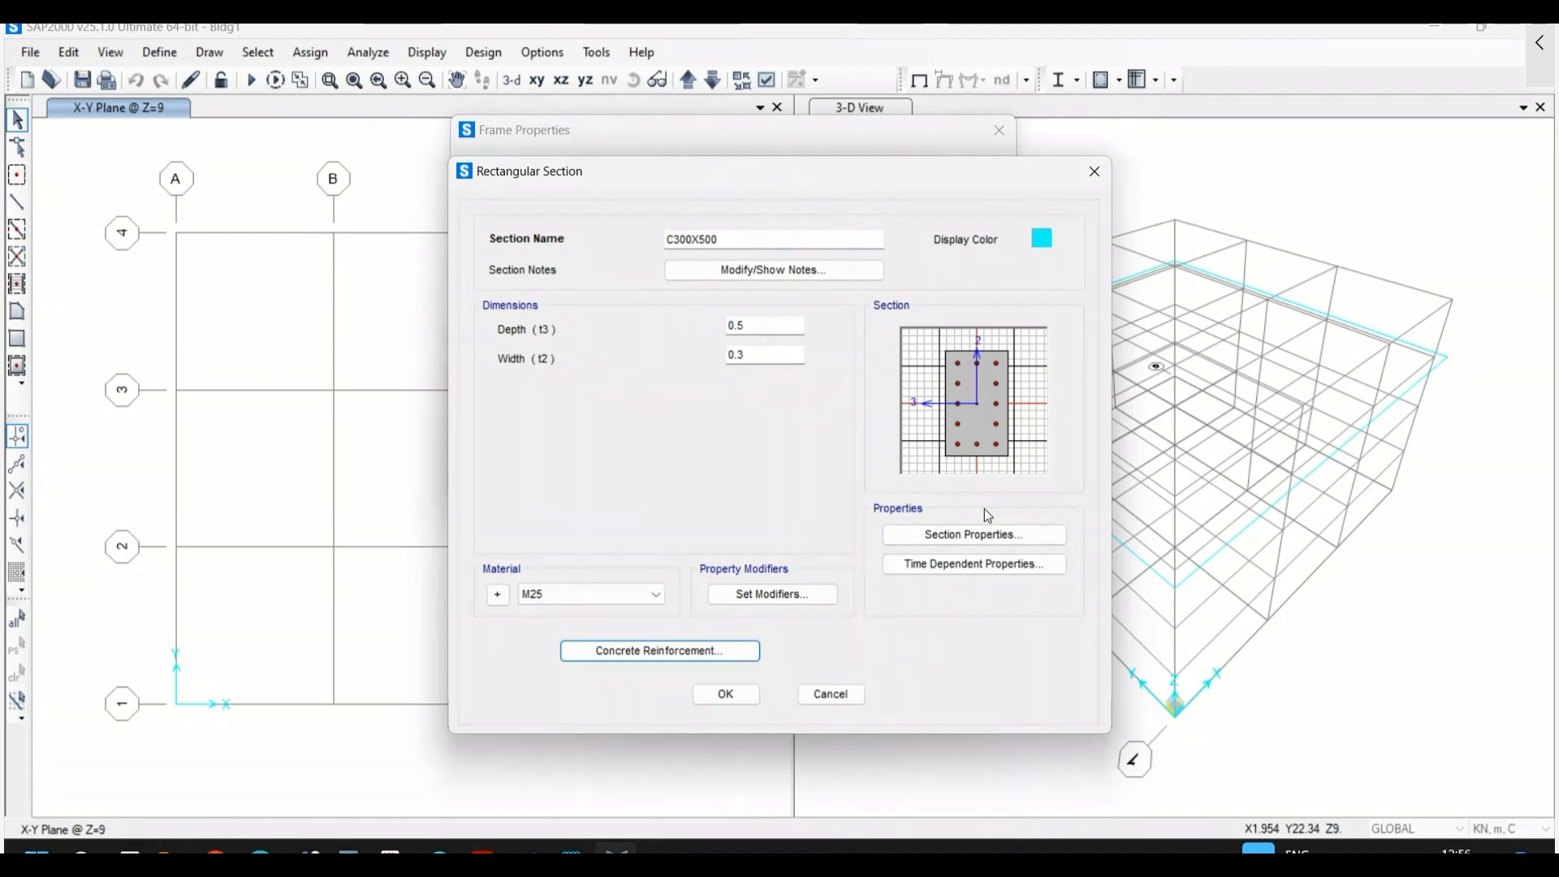
{"action": "left_click", "coordinate": [725, 693]}
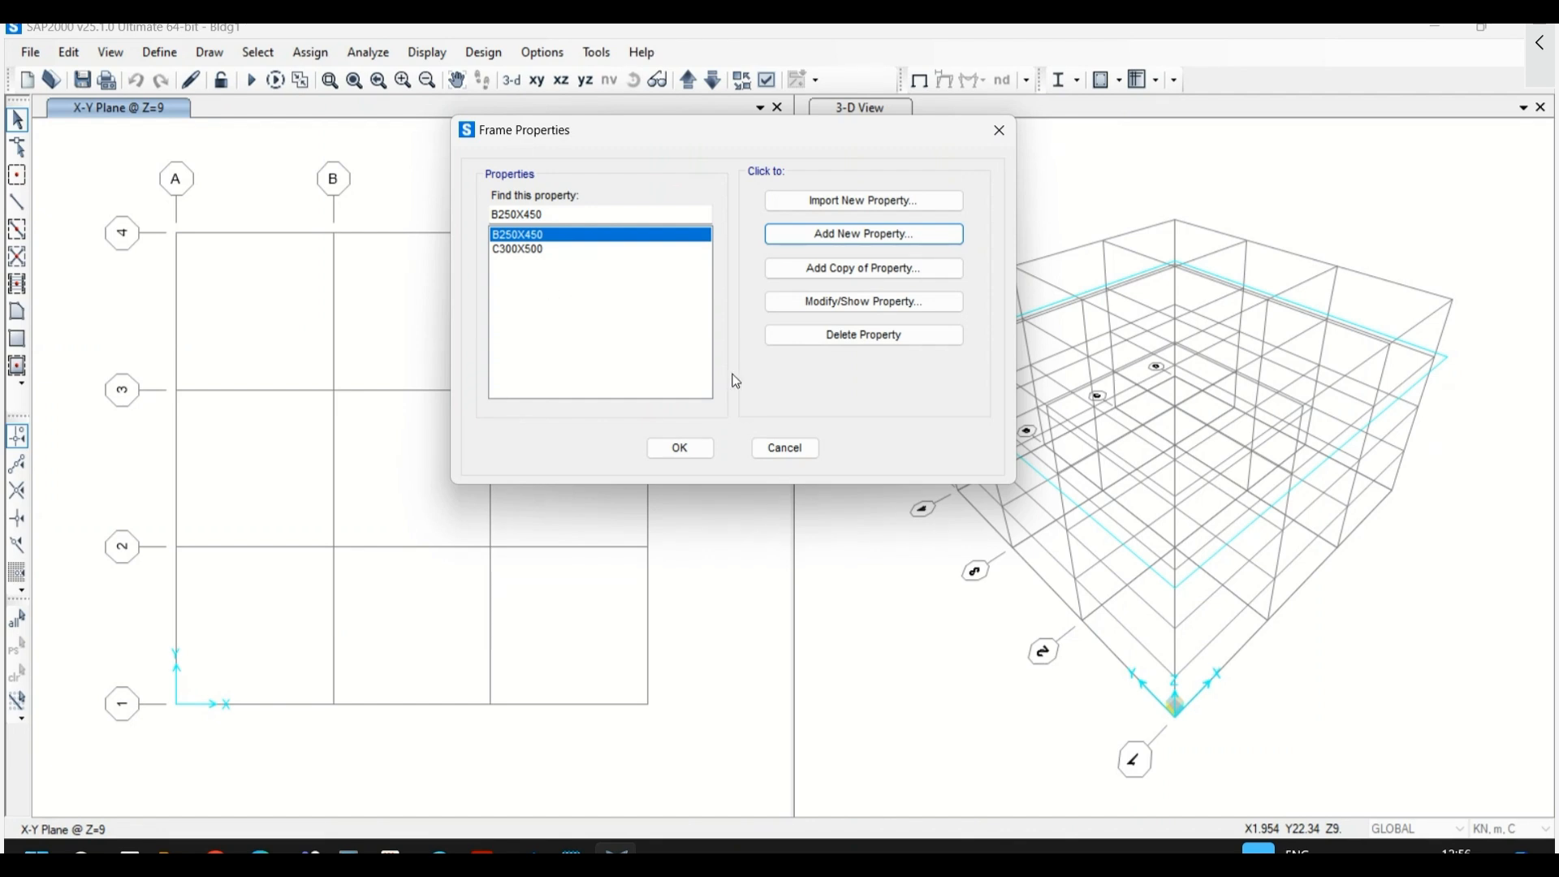
- Add a new frame section of property type Other, using the Section Designer option
{"action": "left_click", "coordinate": [840, 235]}
{"action": "left_click", "coordinate": [845, 245]}
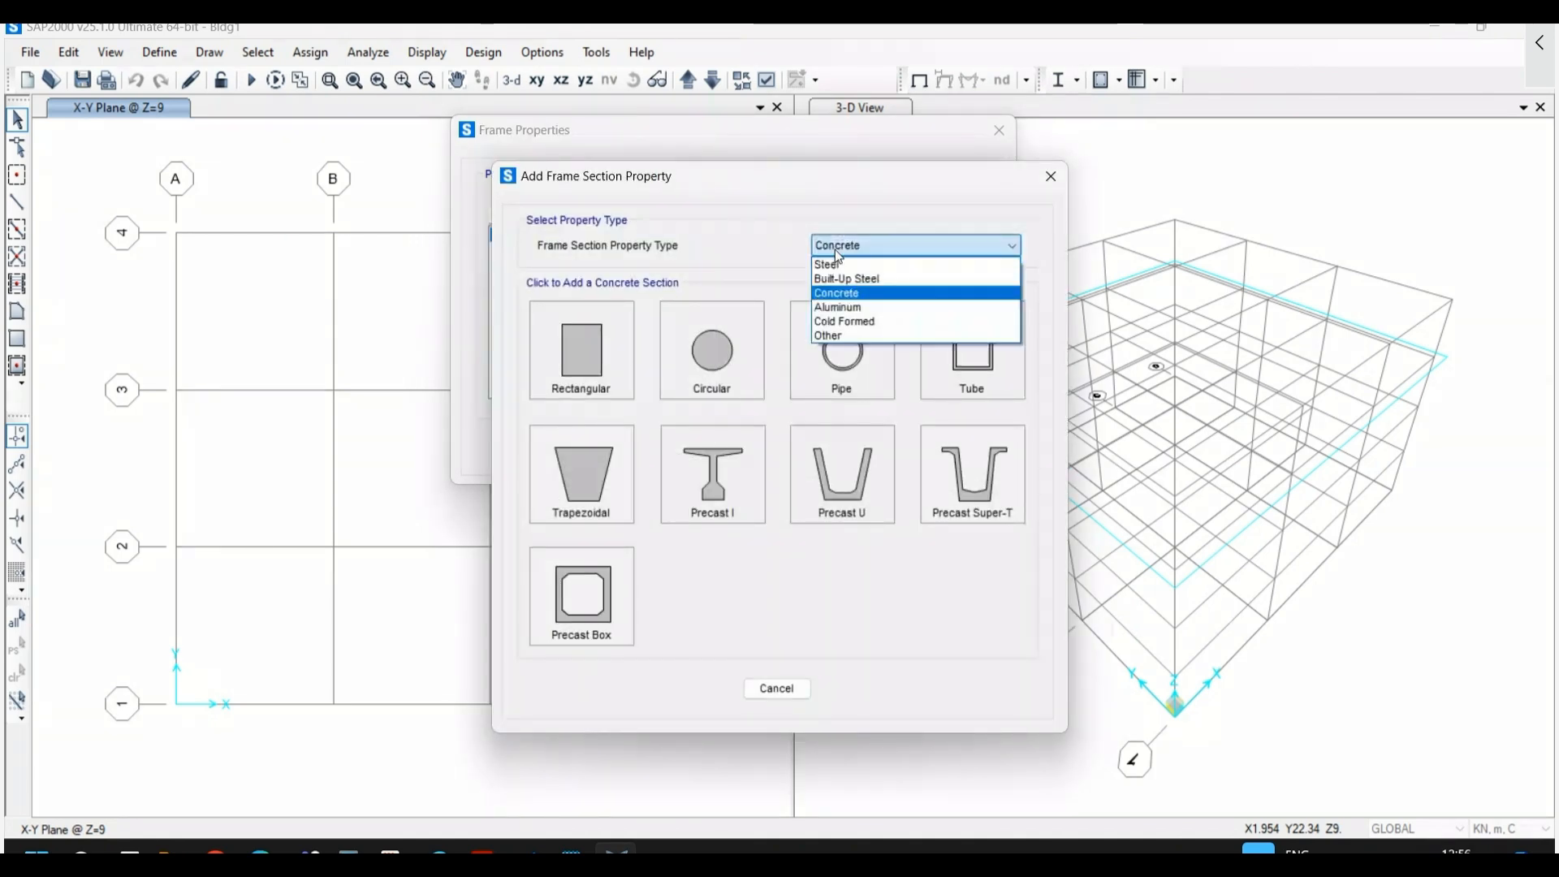
{"action": "left_click", "coordinate": [841, 336]}
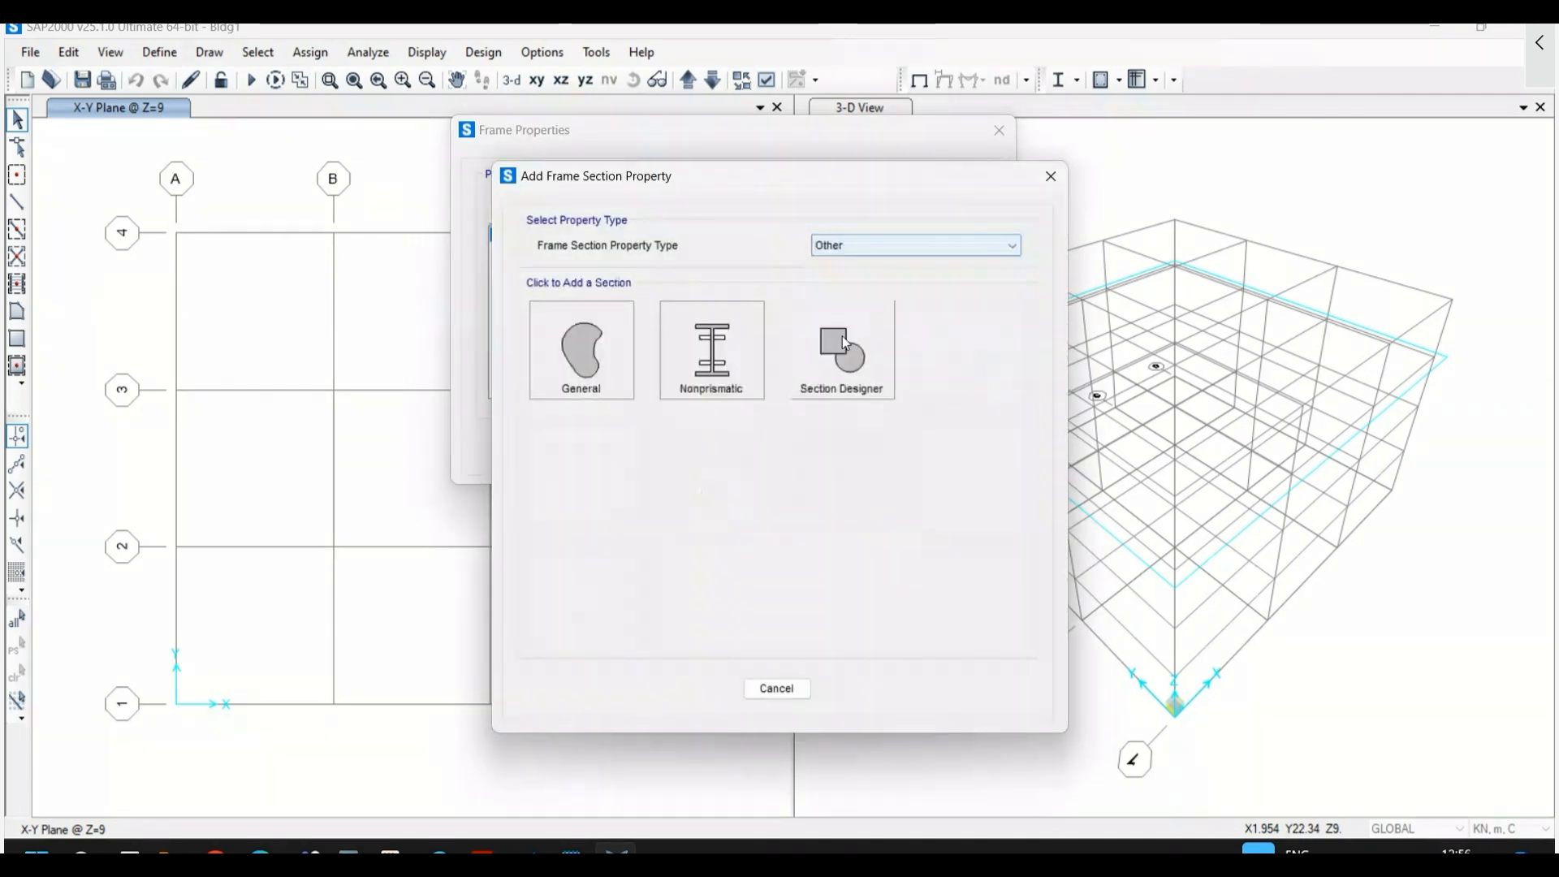
{"action": "left_click", "coordinate": [835, 387]}
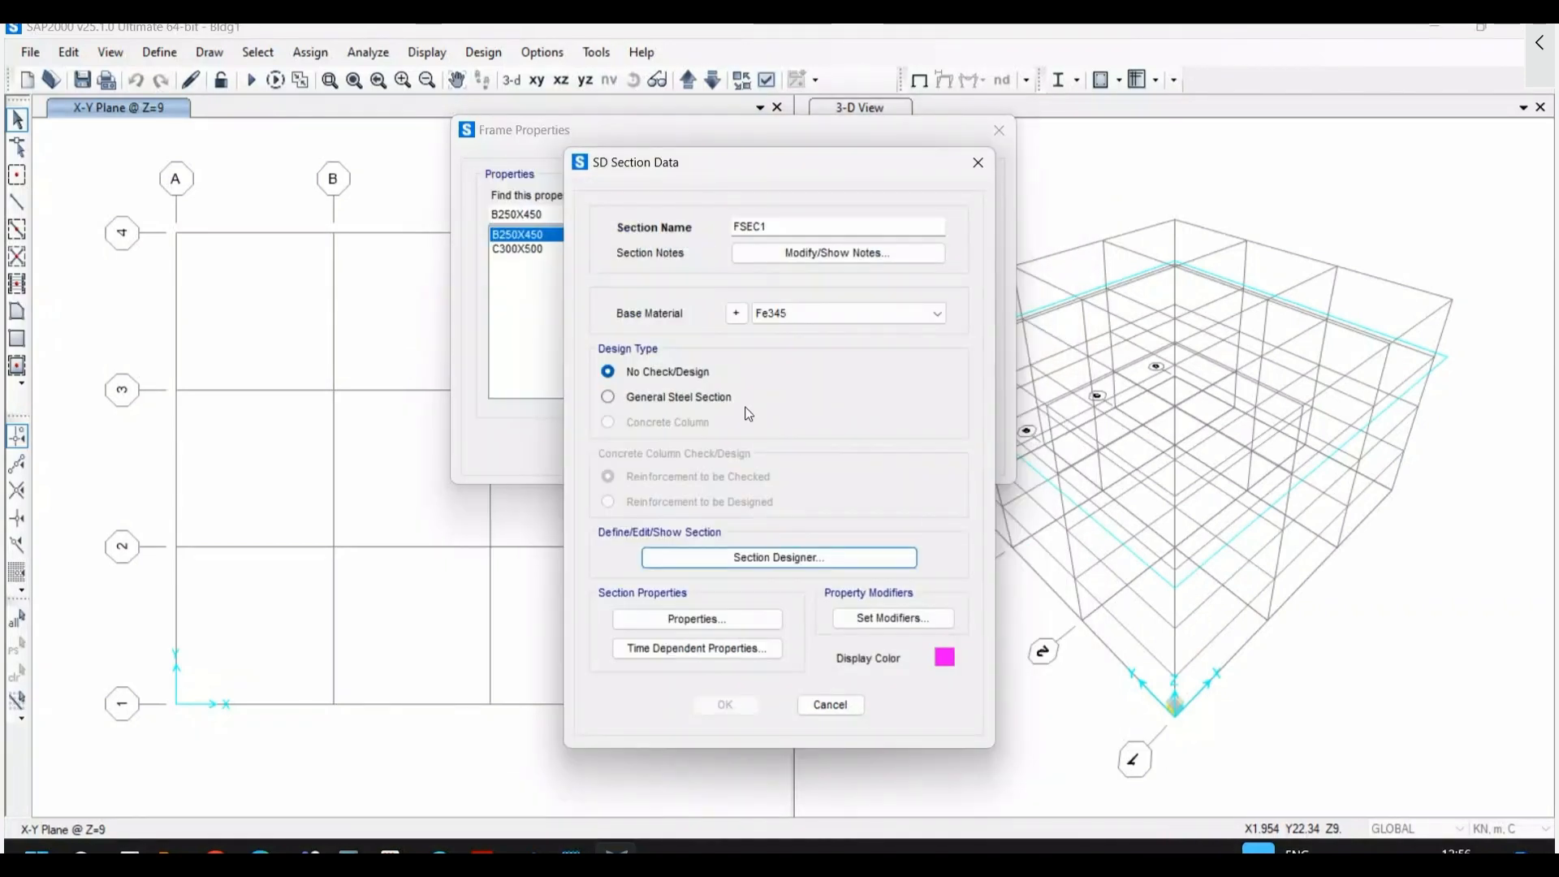
- Set the base material to M25 and the design type to Concrete Column with reinforcement to be designed, and open the section in Section Designer
{"action": "left_click", "coordinate": [807, 316]}
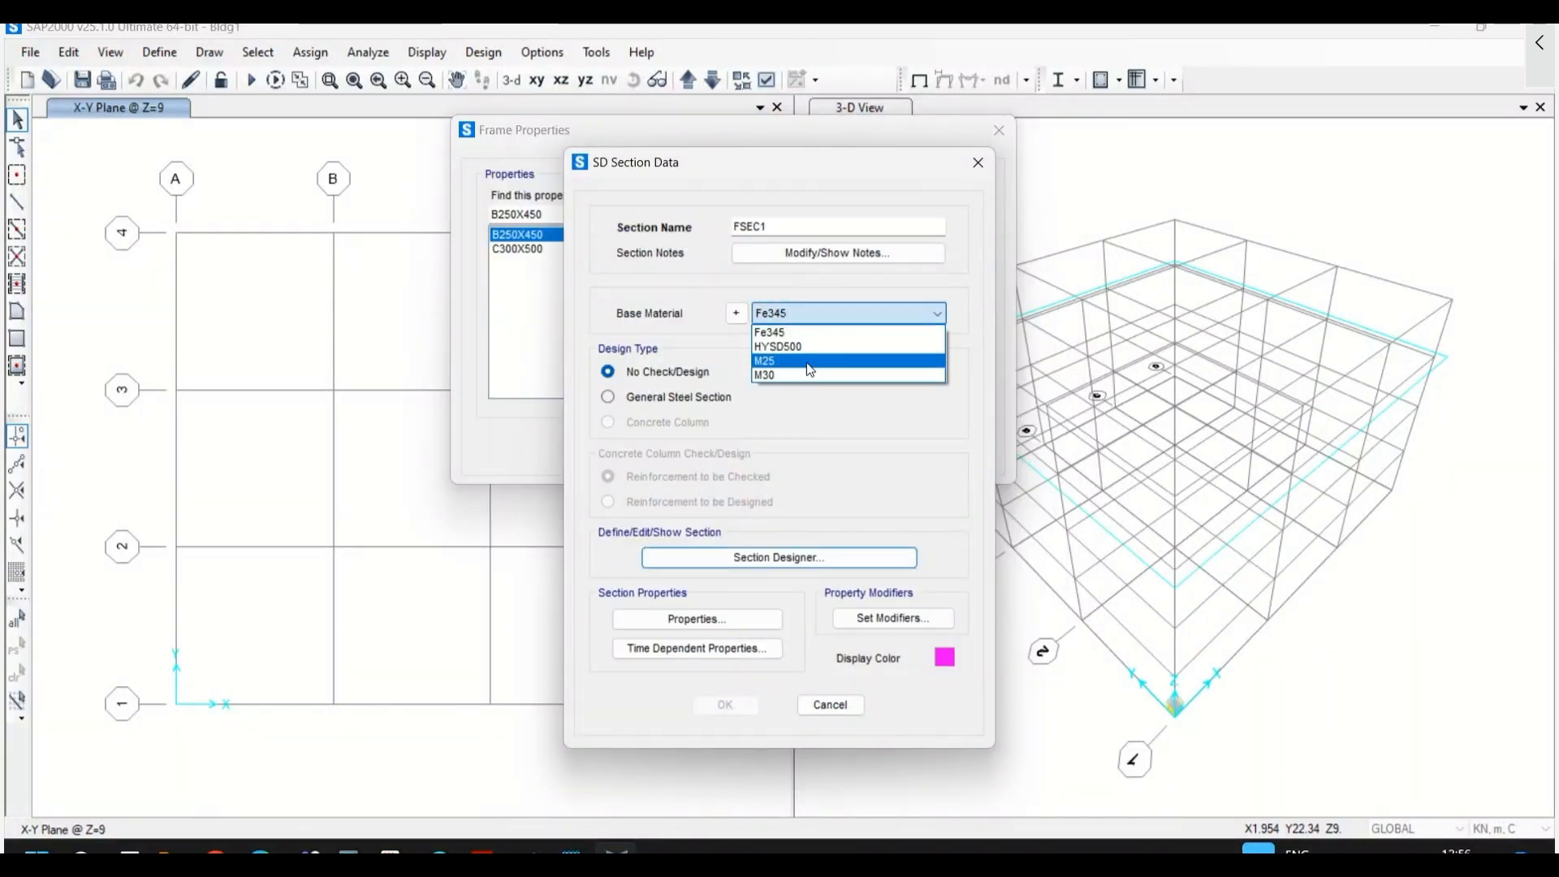
{"action": "left_click", "coordinate": [812, 363]}
{"action": "left_click", "coordinate": [674, 422]}
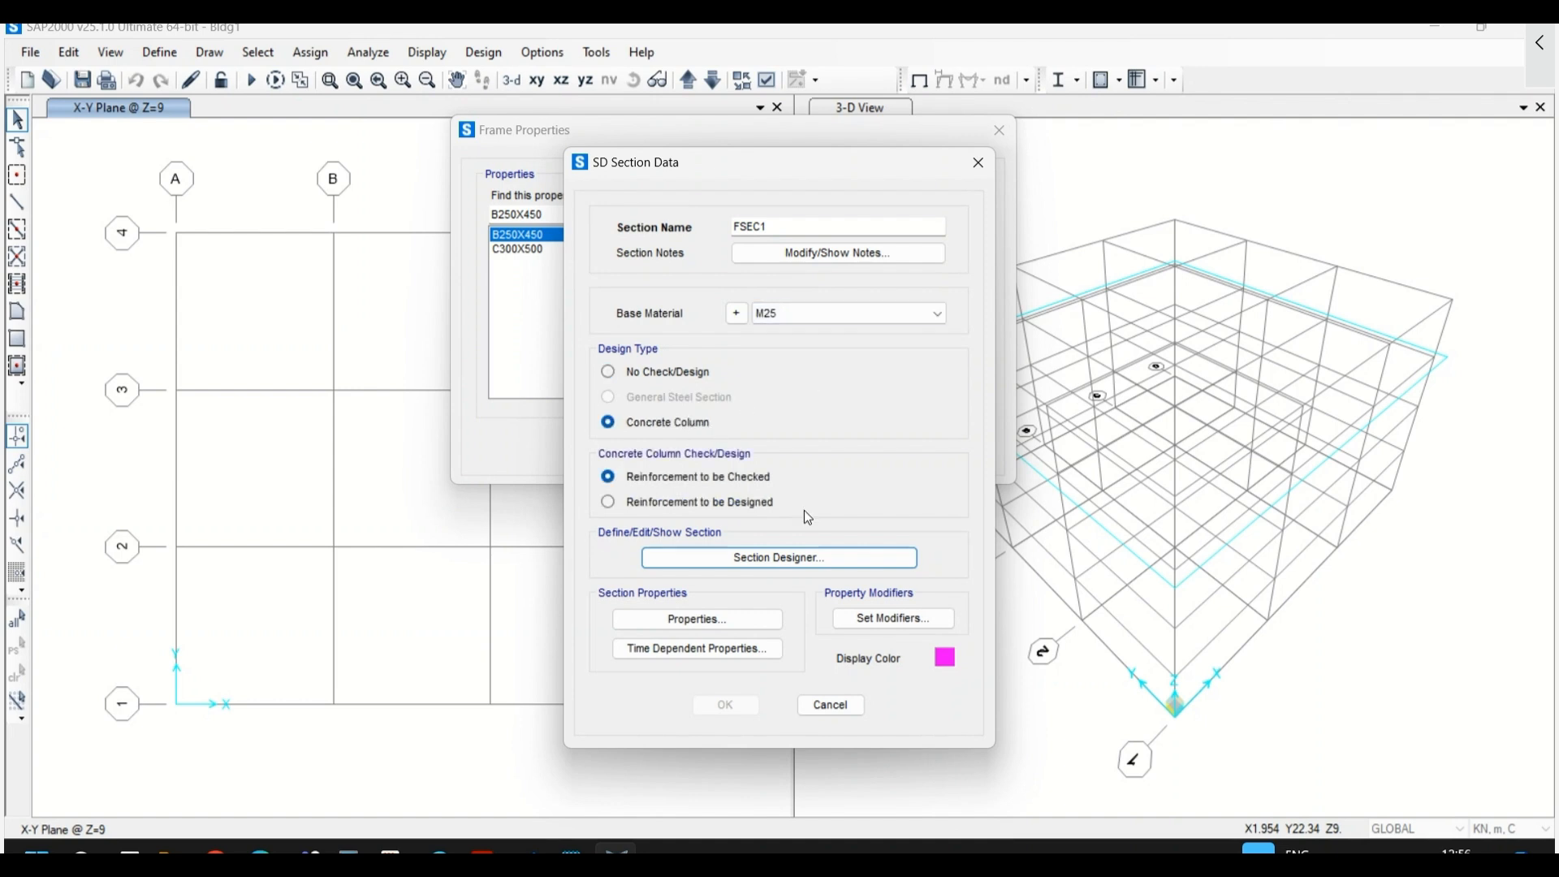
{"action": "left_click", "coordinate": [761, 502]}
{"action": "left_click", "coordinate": [814, 557]}
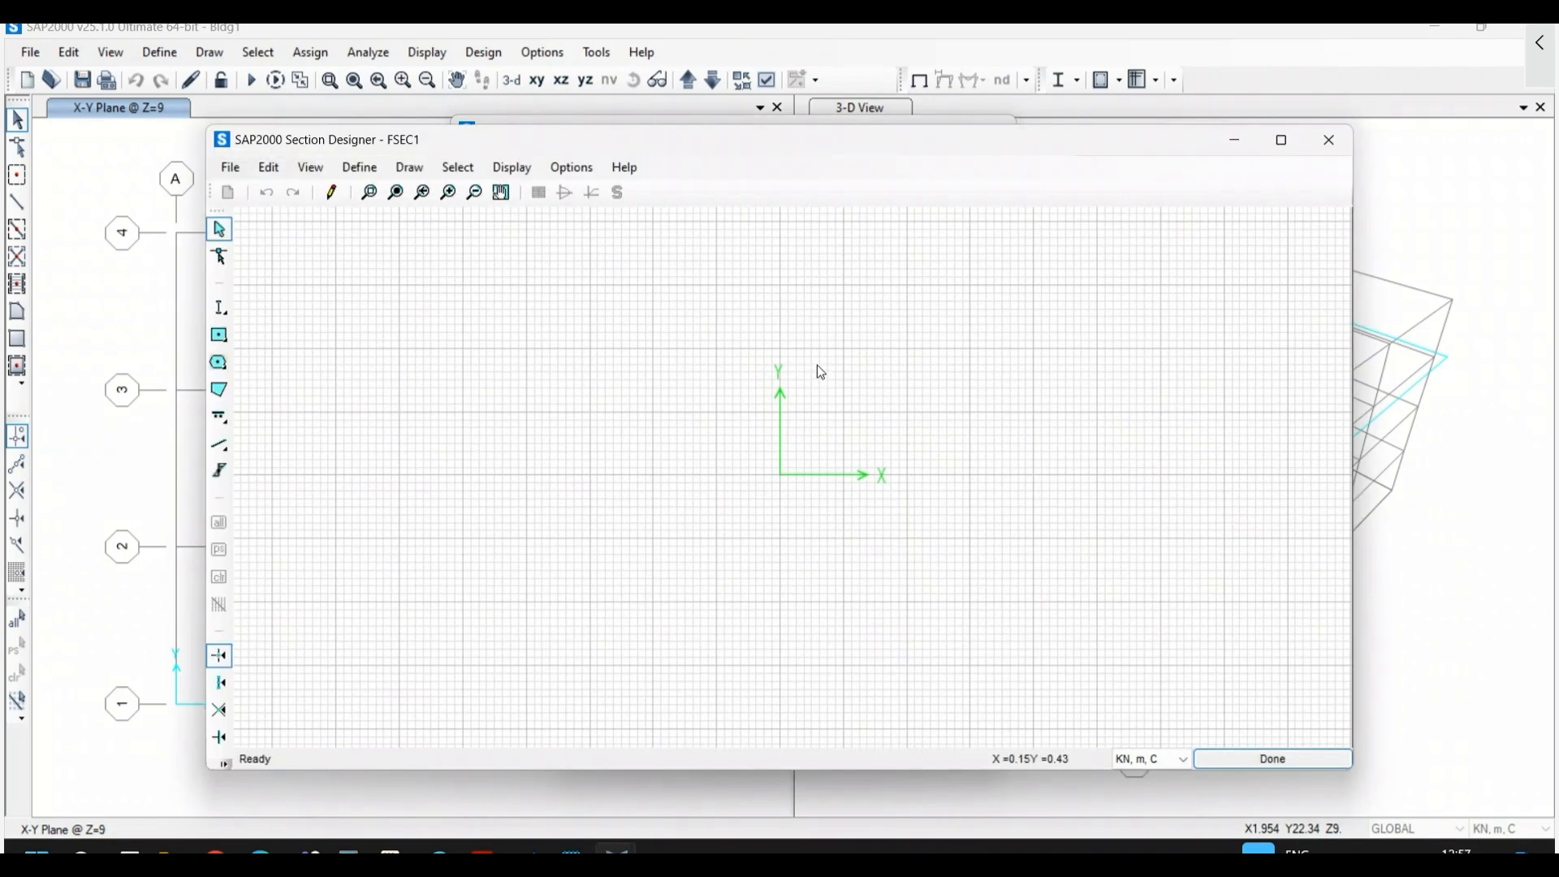
- Draw an irregular five-sided poly shape around the origin in Section Designer
{"action": "left_click", "coordinate": [407, 172]}
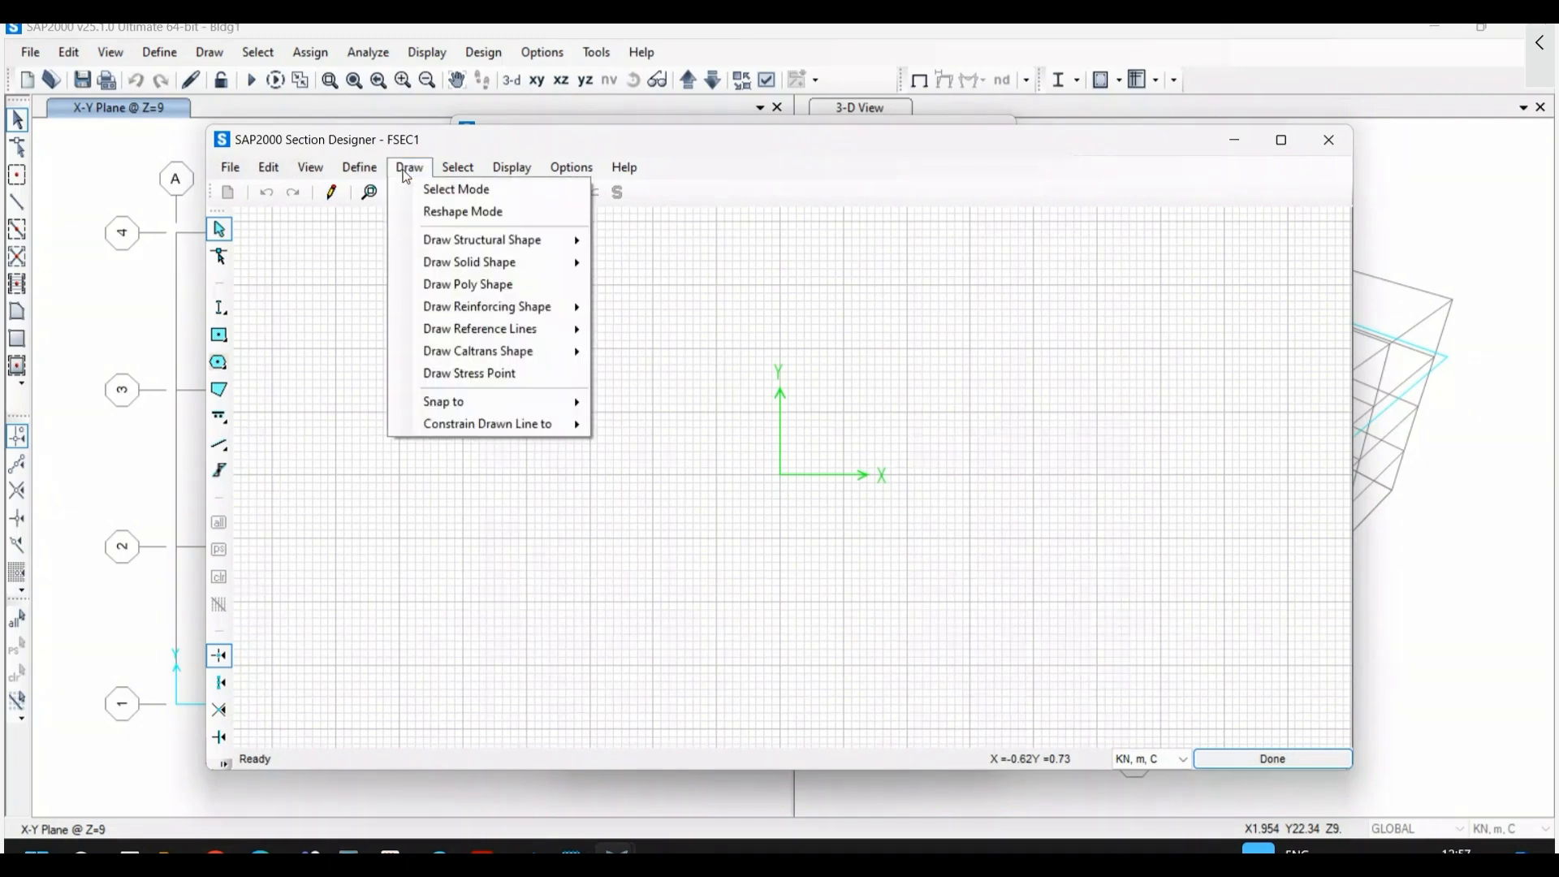
{"action": "left_click", "coordinate": [497, 145]}
{"action": "mouse_move", "coordinate": [497, 145]}
{"action": "left_mouse_down"}
{"action": "mouse_move", "coordinate": [463, 176]}
{"action": "mouse_move", "coordinate": [523, 111]}
{"action": "left_mouse_up"}
{"action": "left_click", "coordinate": [412, 136]}
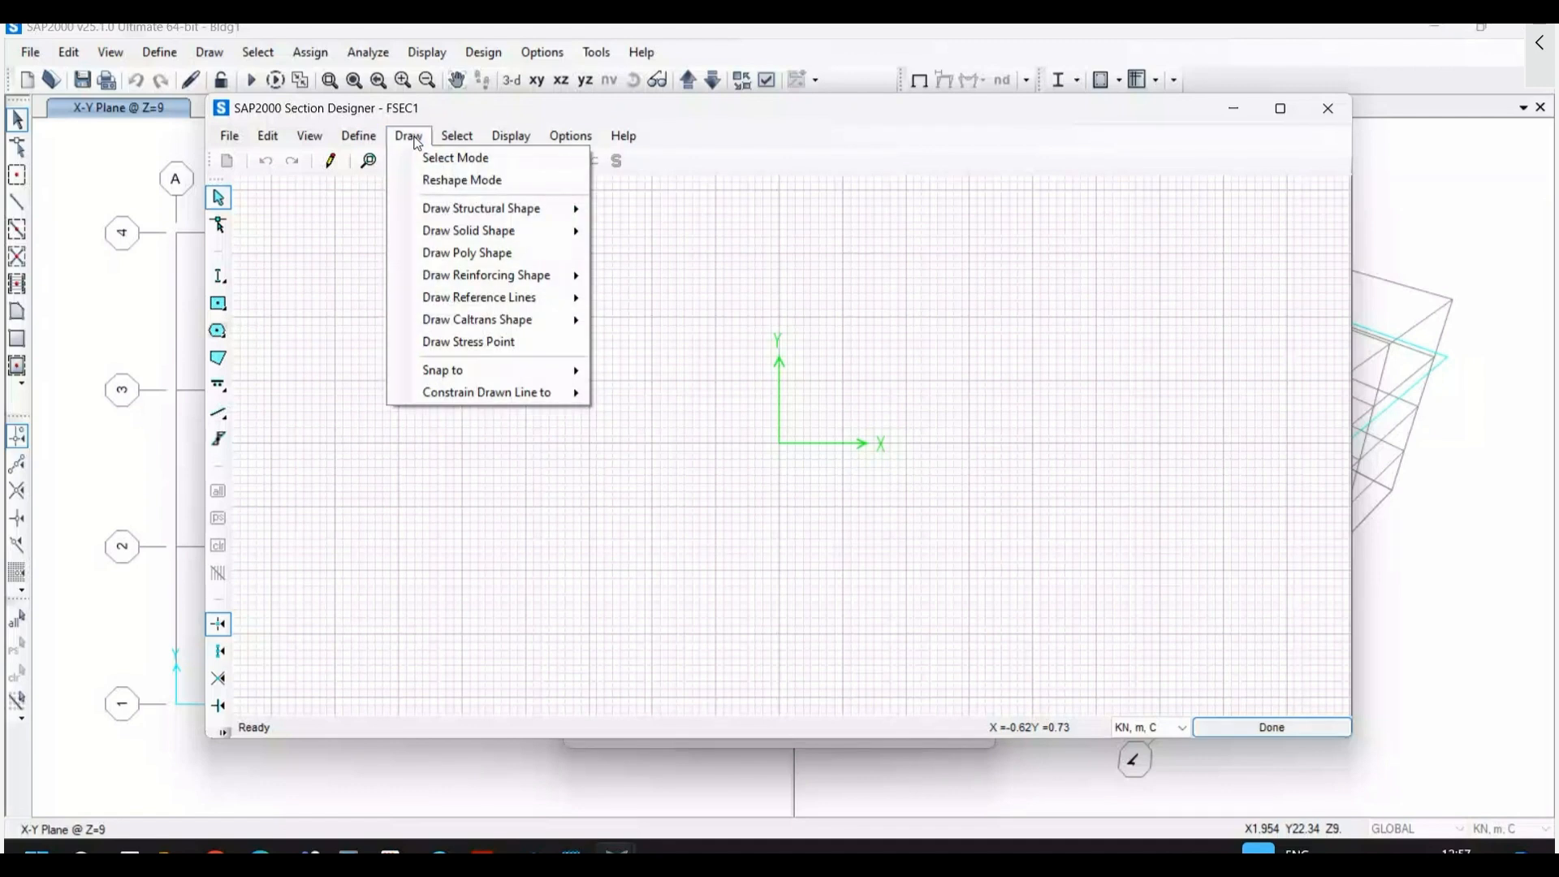
{"action": "mouse_move", "coordinate": [457, 216]}
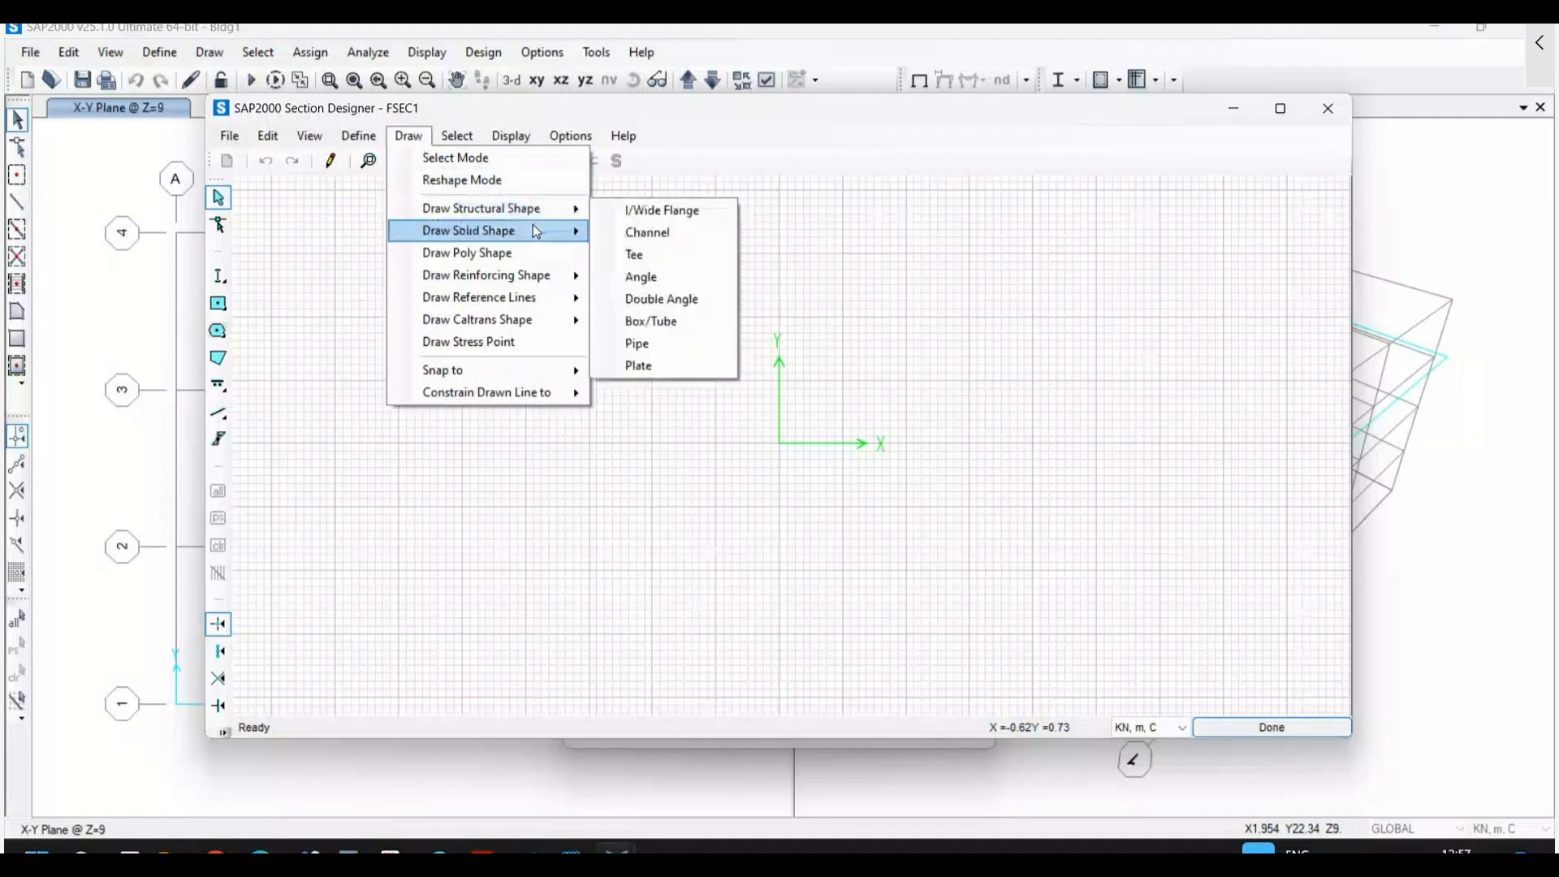
{"action": "mouse_move", "coordinate": [532, 225]}
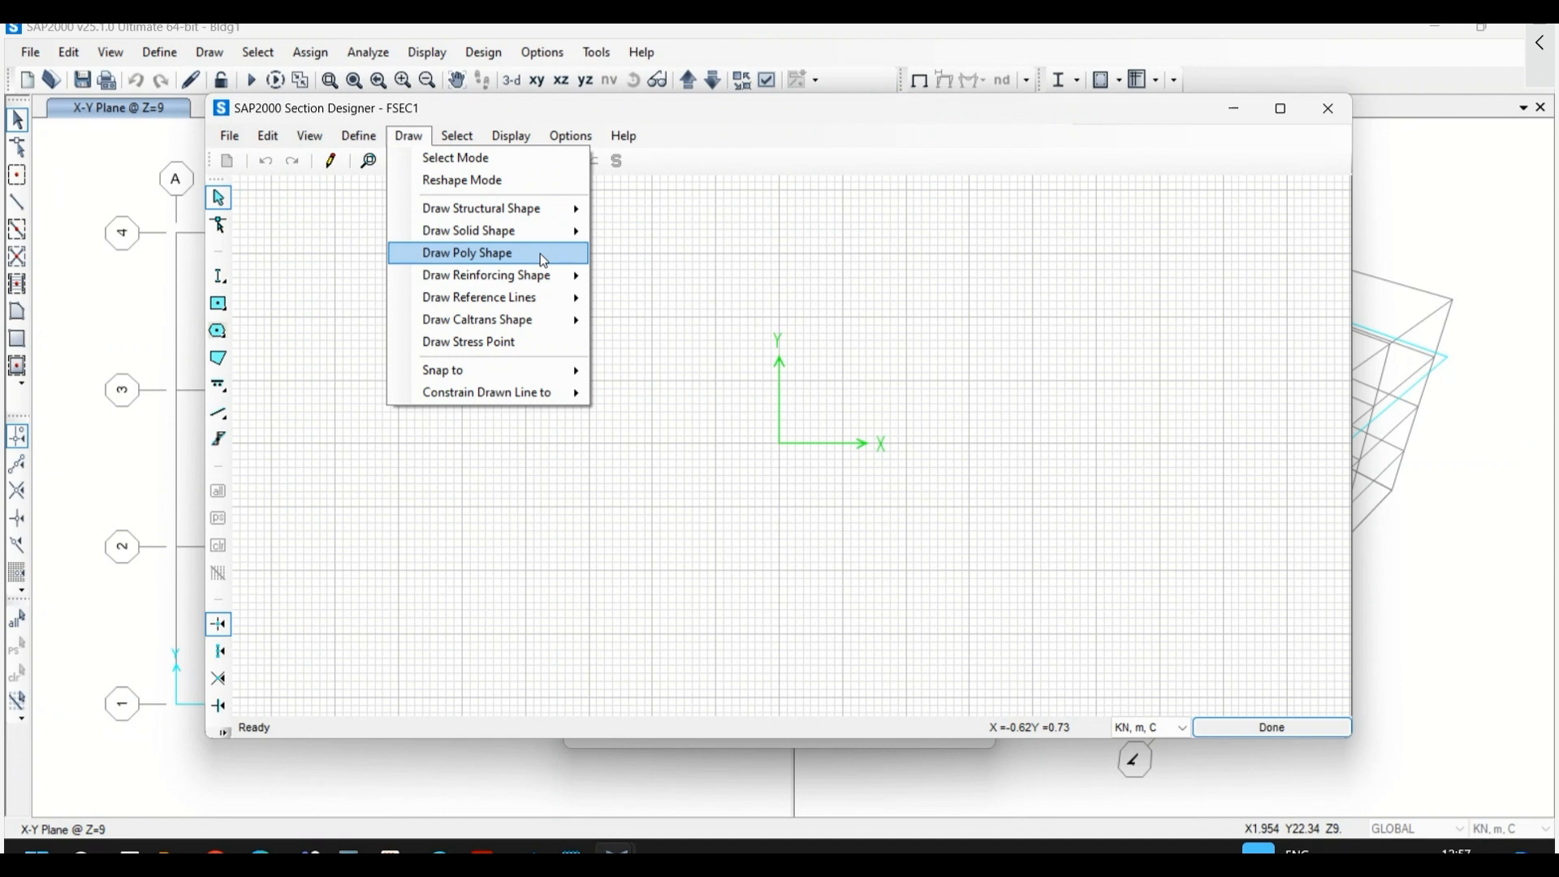
{"action": "left_click", "coordinate": [511, 256]}
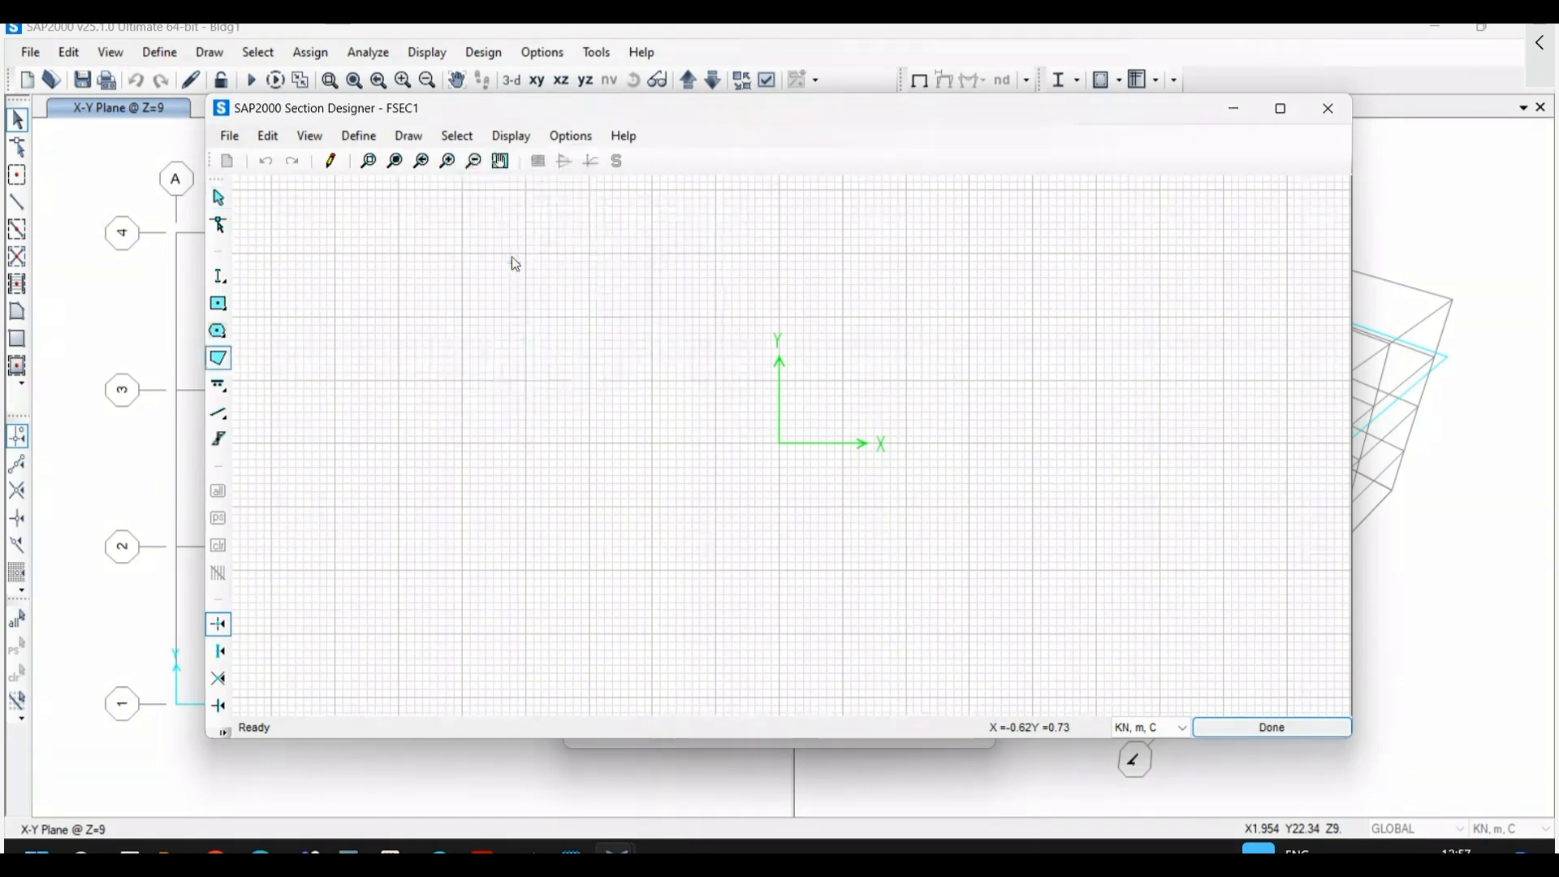
{"action": "left_click", "coordinate": [637, 326]}
{"action": "left_click", "coordinate": [1045, 258]}
{"action": "left_click", "coordinate": [1153, 602]}
{"action": "left_click", "coordinate": [928, 678]}
{"action": "double_click", "coordinate": [618, 556]}
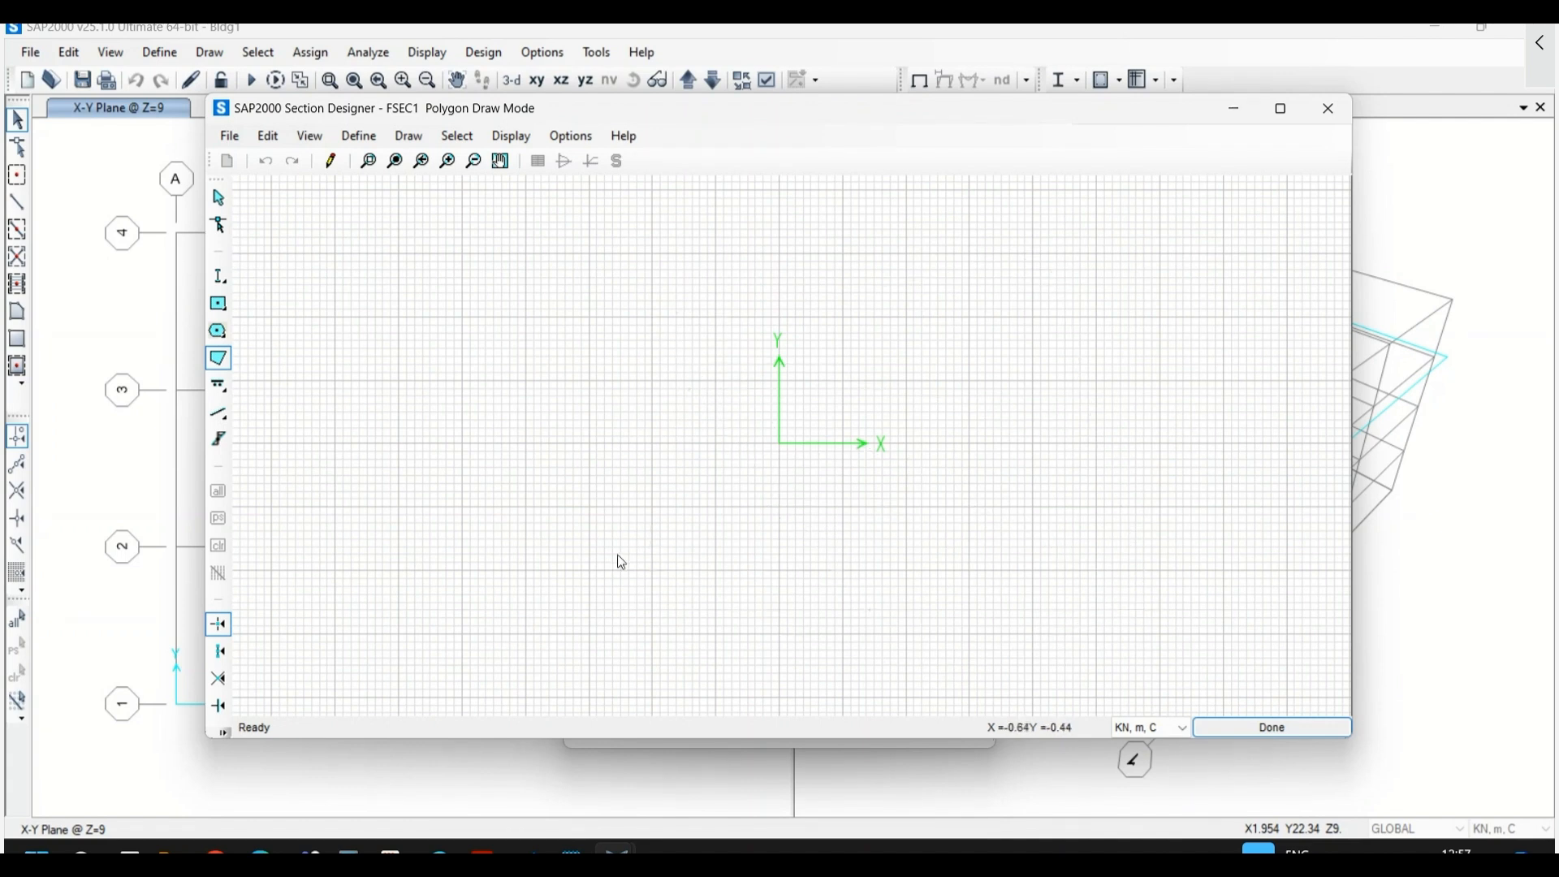
{"action": "left_click", "coordinate": [218, 197]}
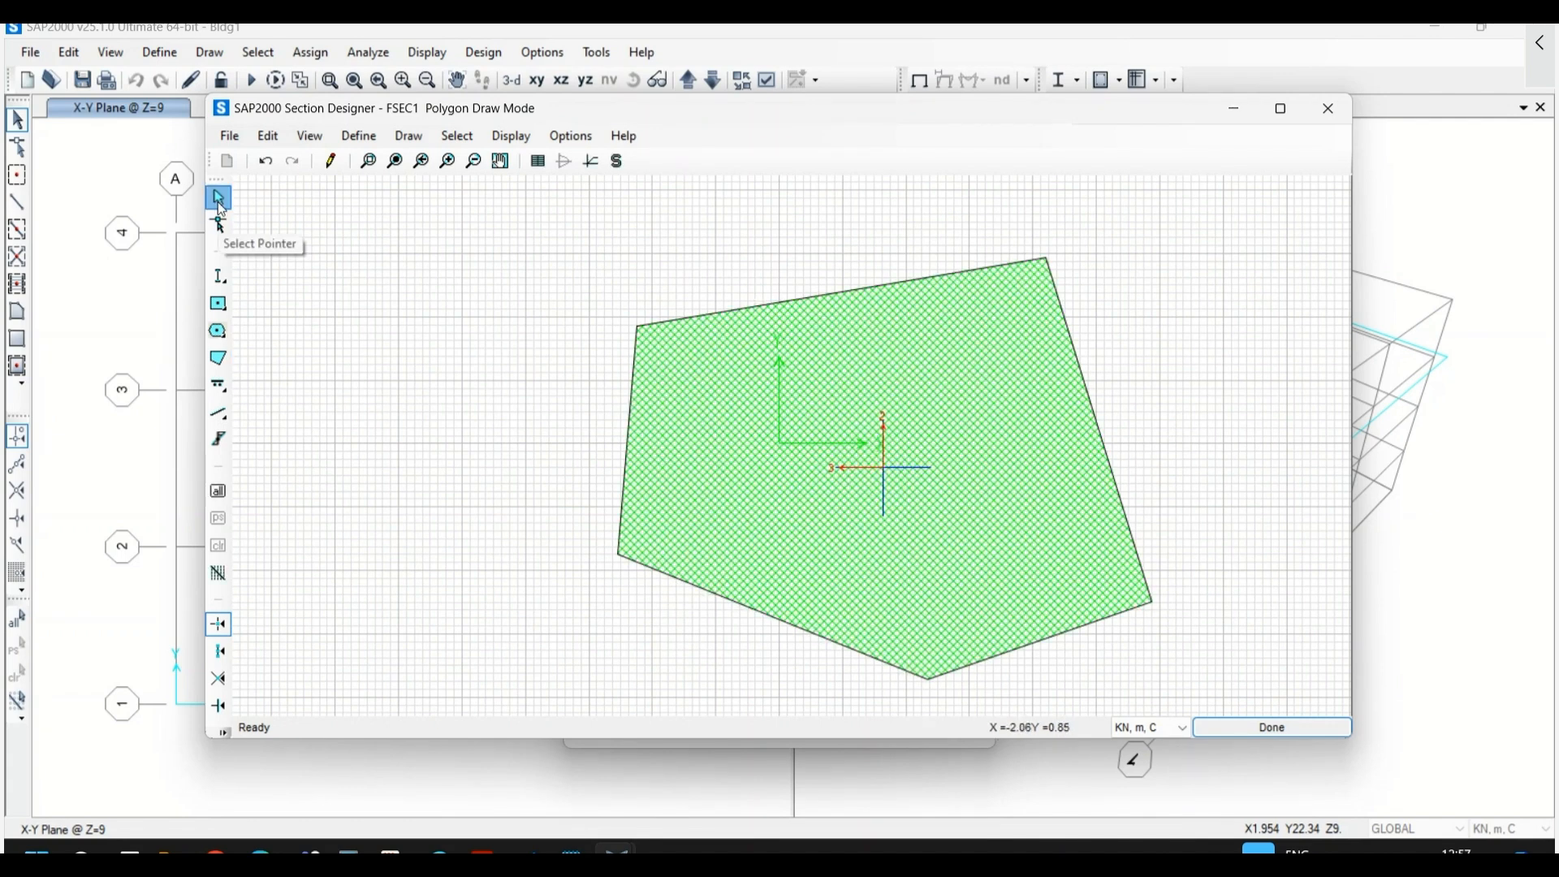
- Set the polygon's Reinforcing property to Yes, finish the drawing and accept the section data
{"action": "right_click", "coordinate": [894, 387]}
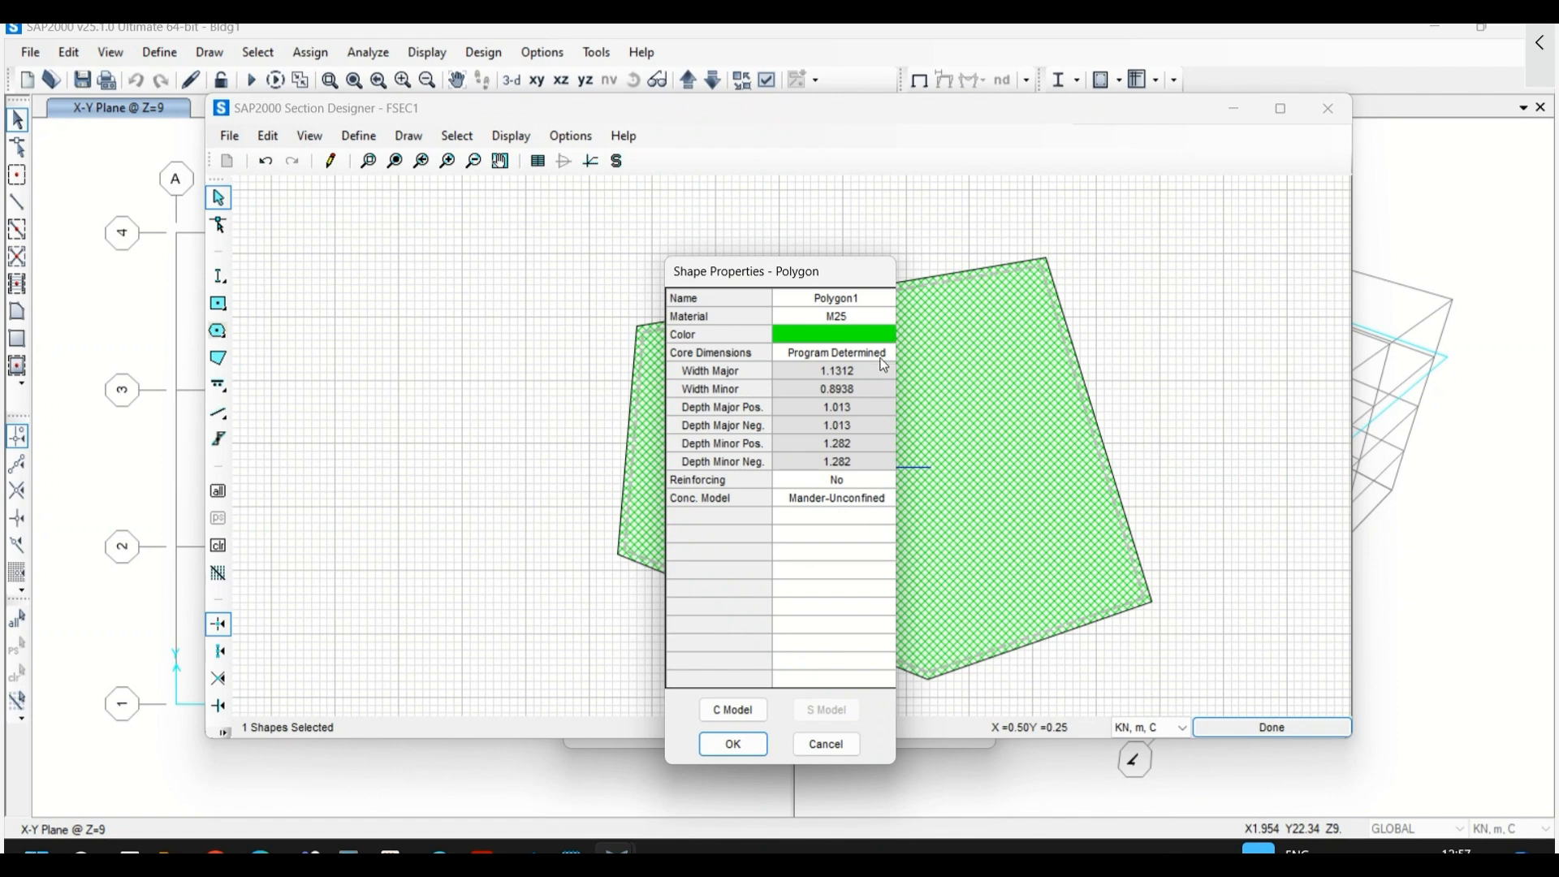
{"action": "left_click", "coordinate": [883, 484]}
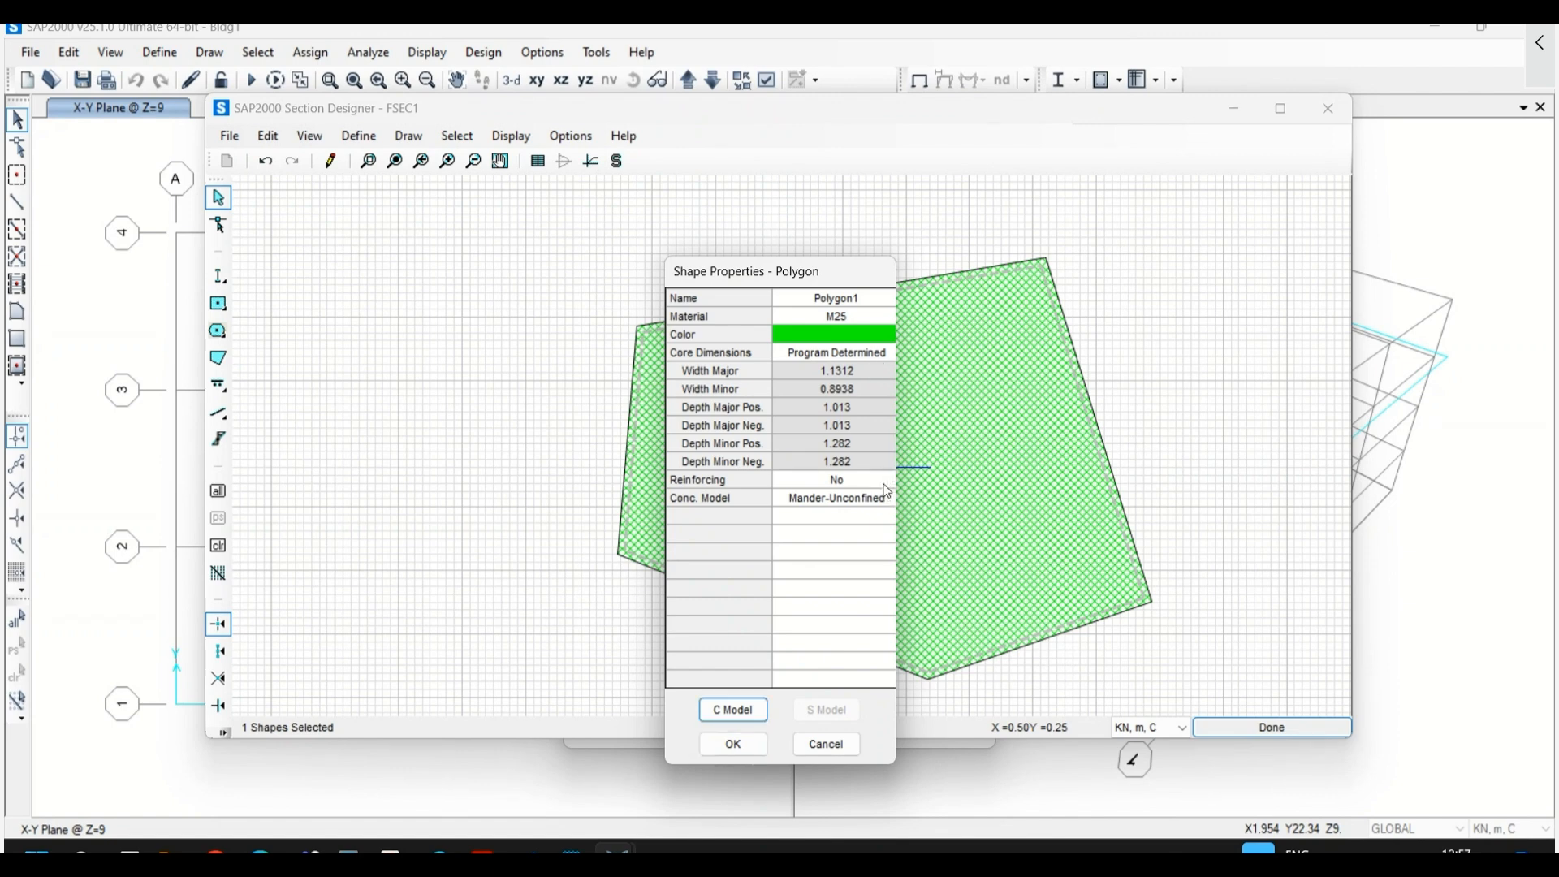
{"action": "left_click", "coordinate": [889, 481]}
{"action": "left_click", "coordinate": [845, 498]}
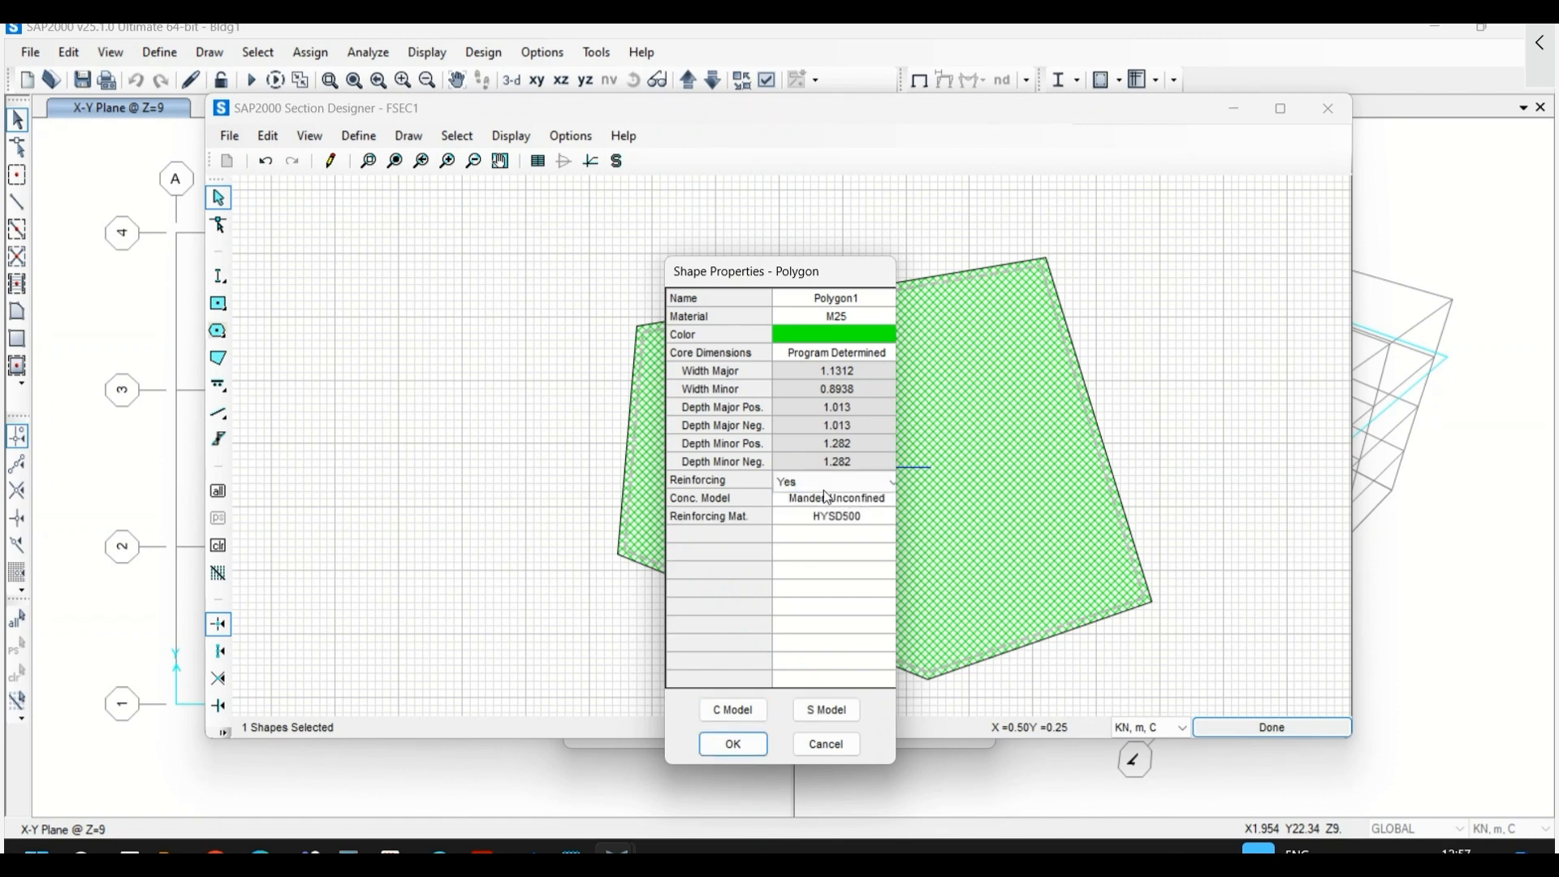
{"action": "left_click", "coordinate": [733, 744]}
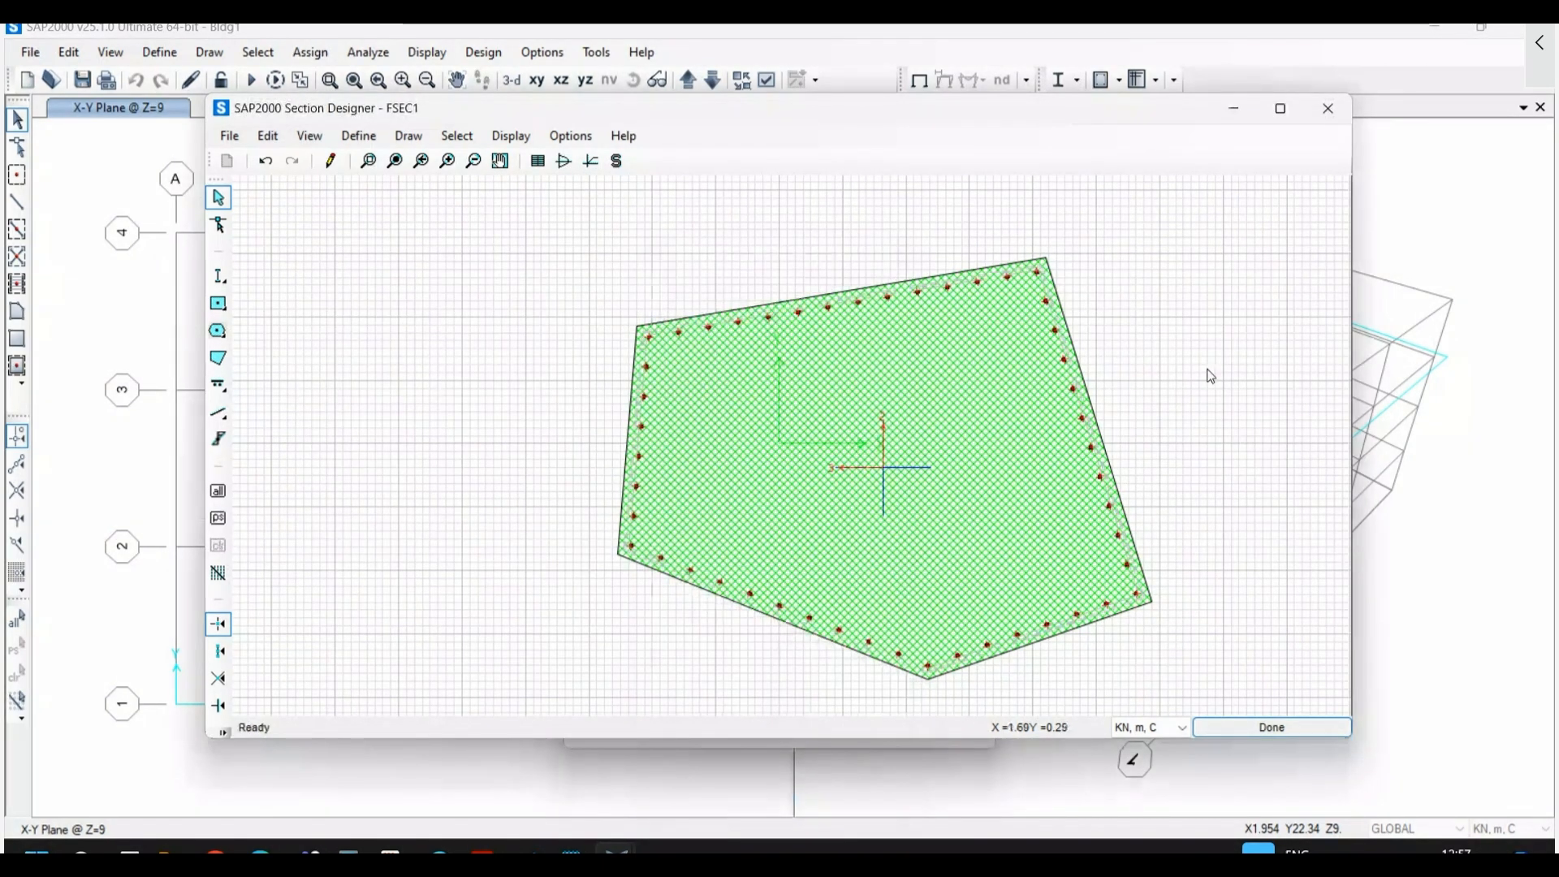
{"action": "left_click", "coordinate": [1271, 729]}
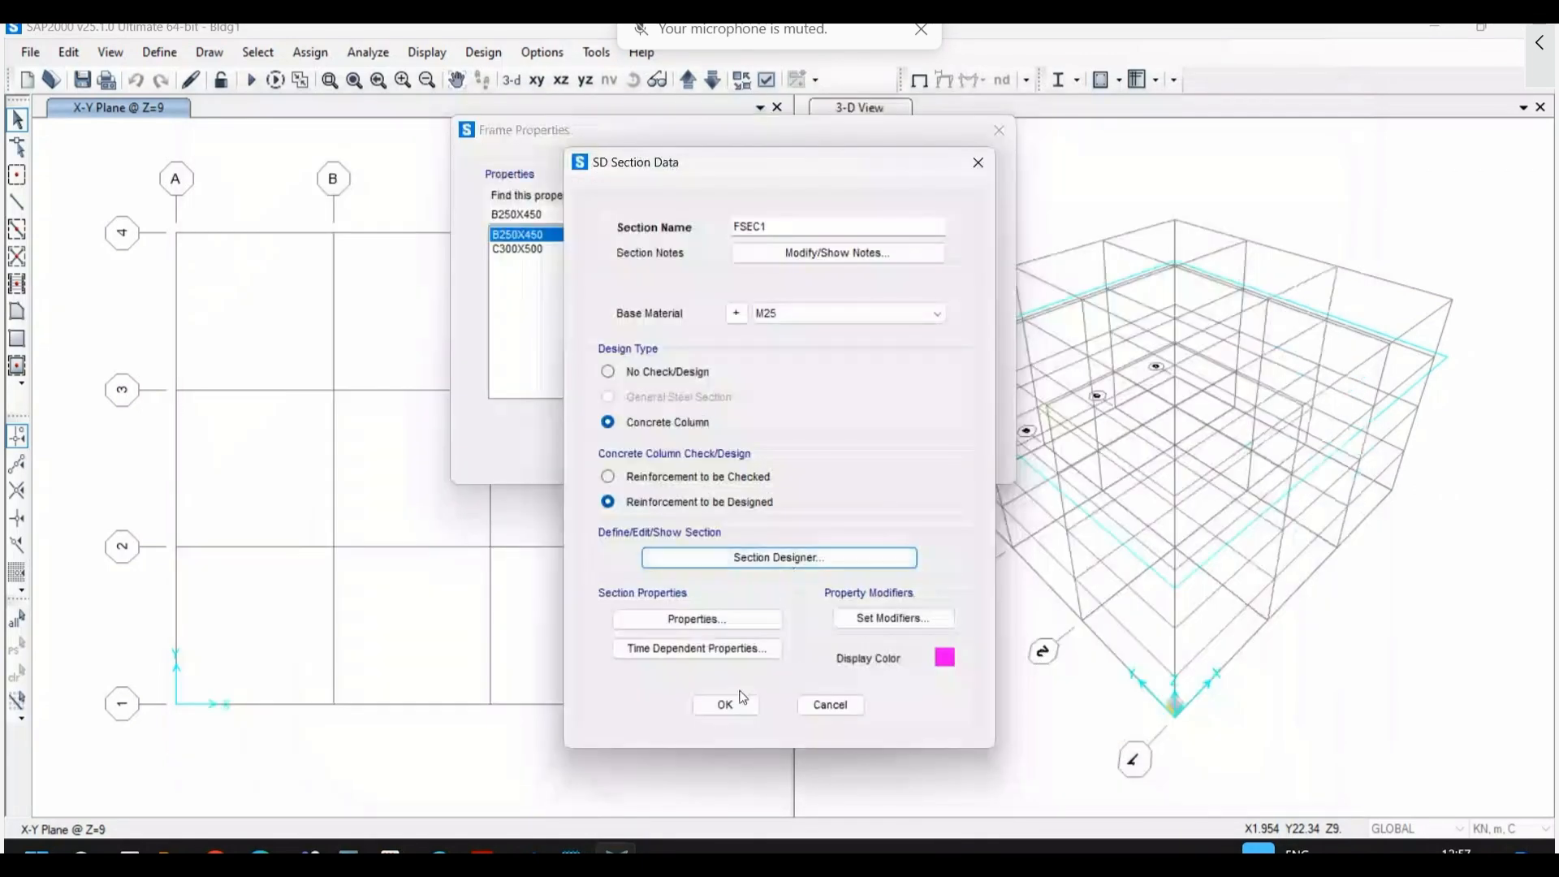
{"action": "left_click", "coordinate": [725, 703]}
- Delete the FSEC1 section from the frame properties and accept the remaining sections
{"action": "left_click", "coordinate": [540, 261]}
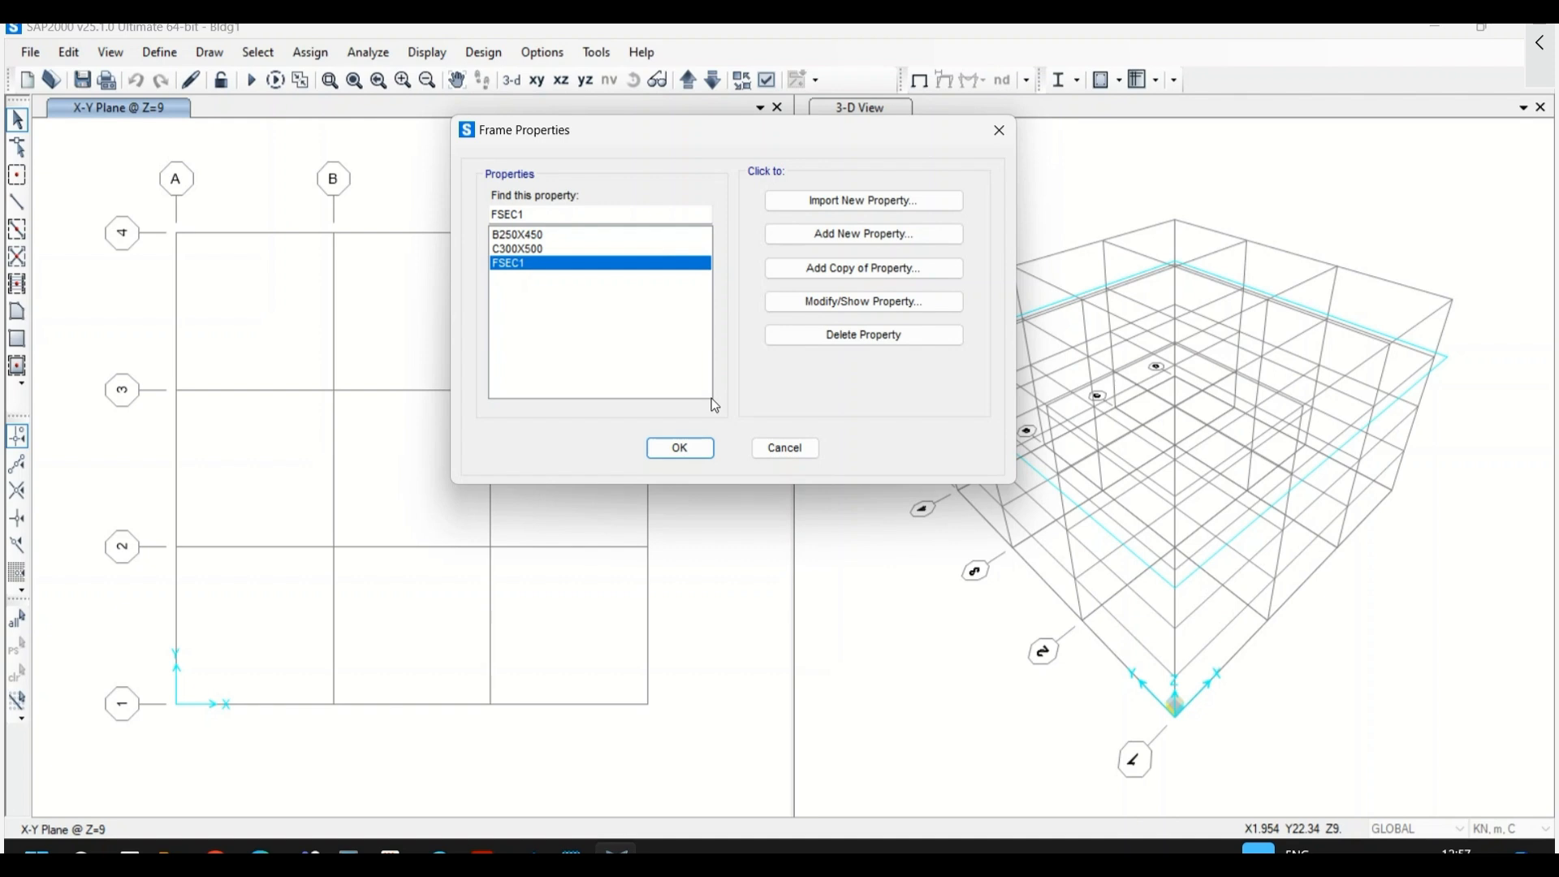
{"action": "left_click", "coordinate": [863, 335]}
{"action": "left_click", "coordinate": [681, 448]}
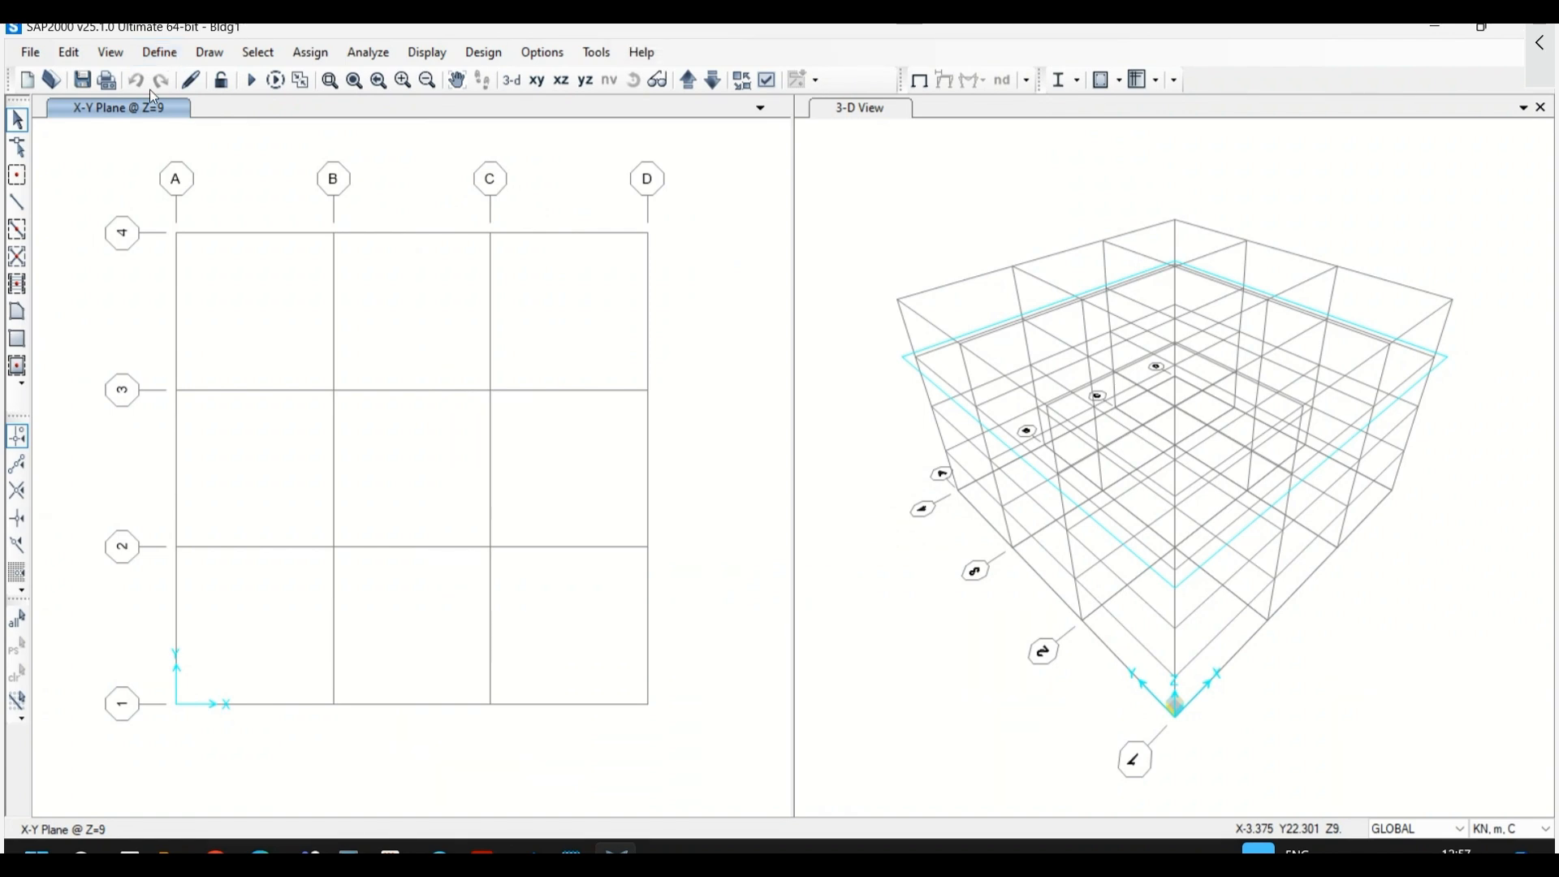
- Add a new area section of type Shell from the area section definitions
{"action": "left_click", "coordinate": [164, 55]}
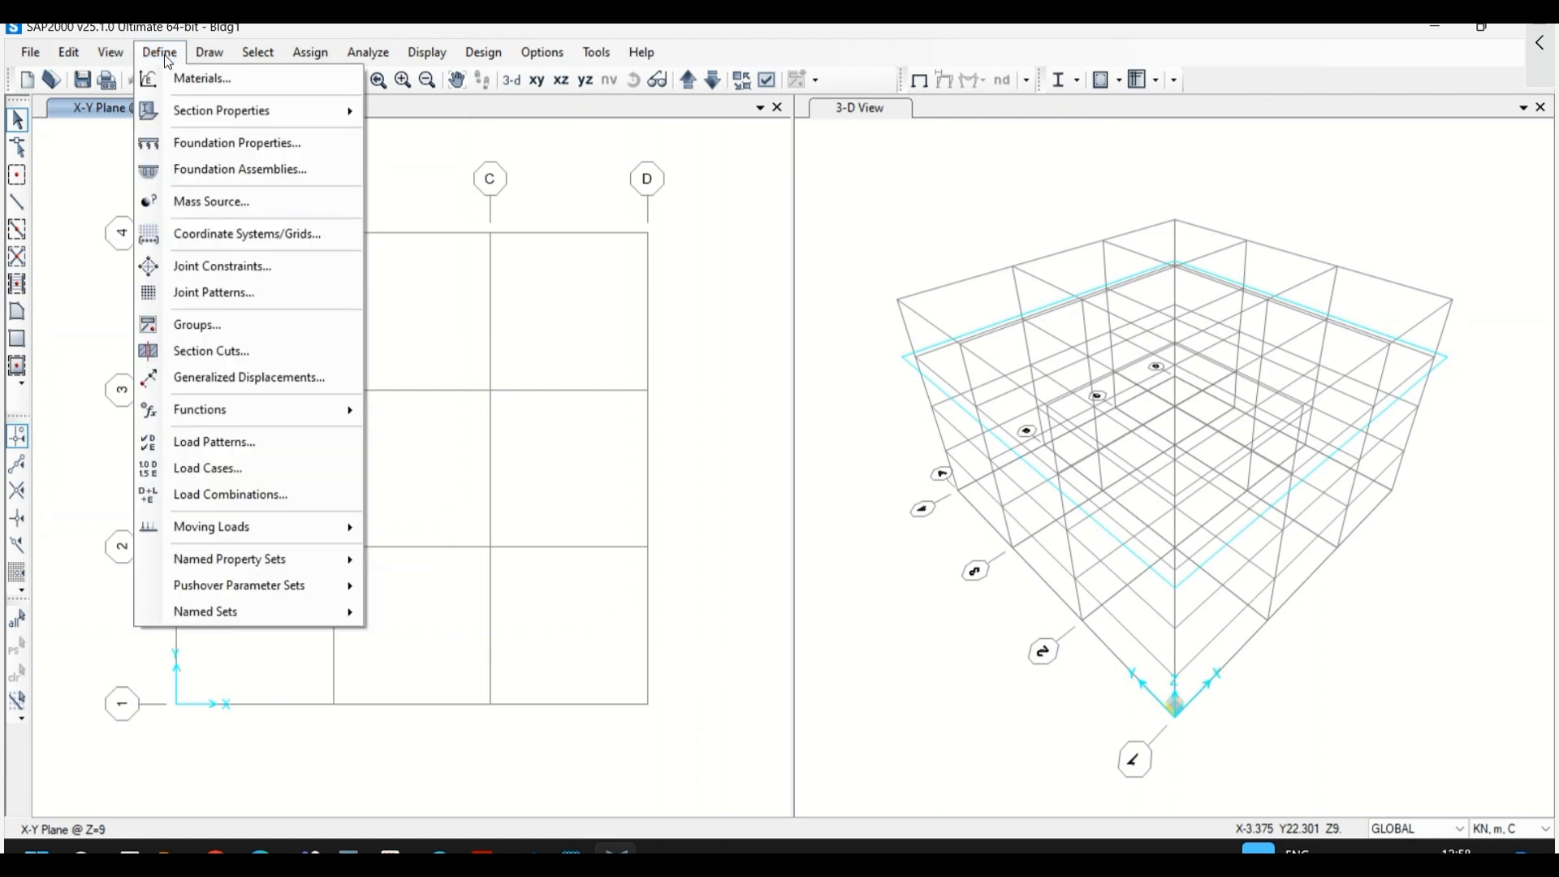
{"action": "left_click", "coordinate": [178, 116]}
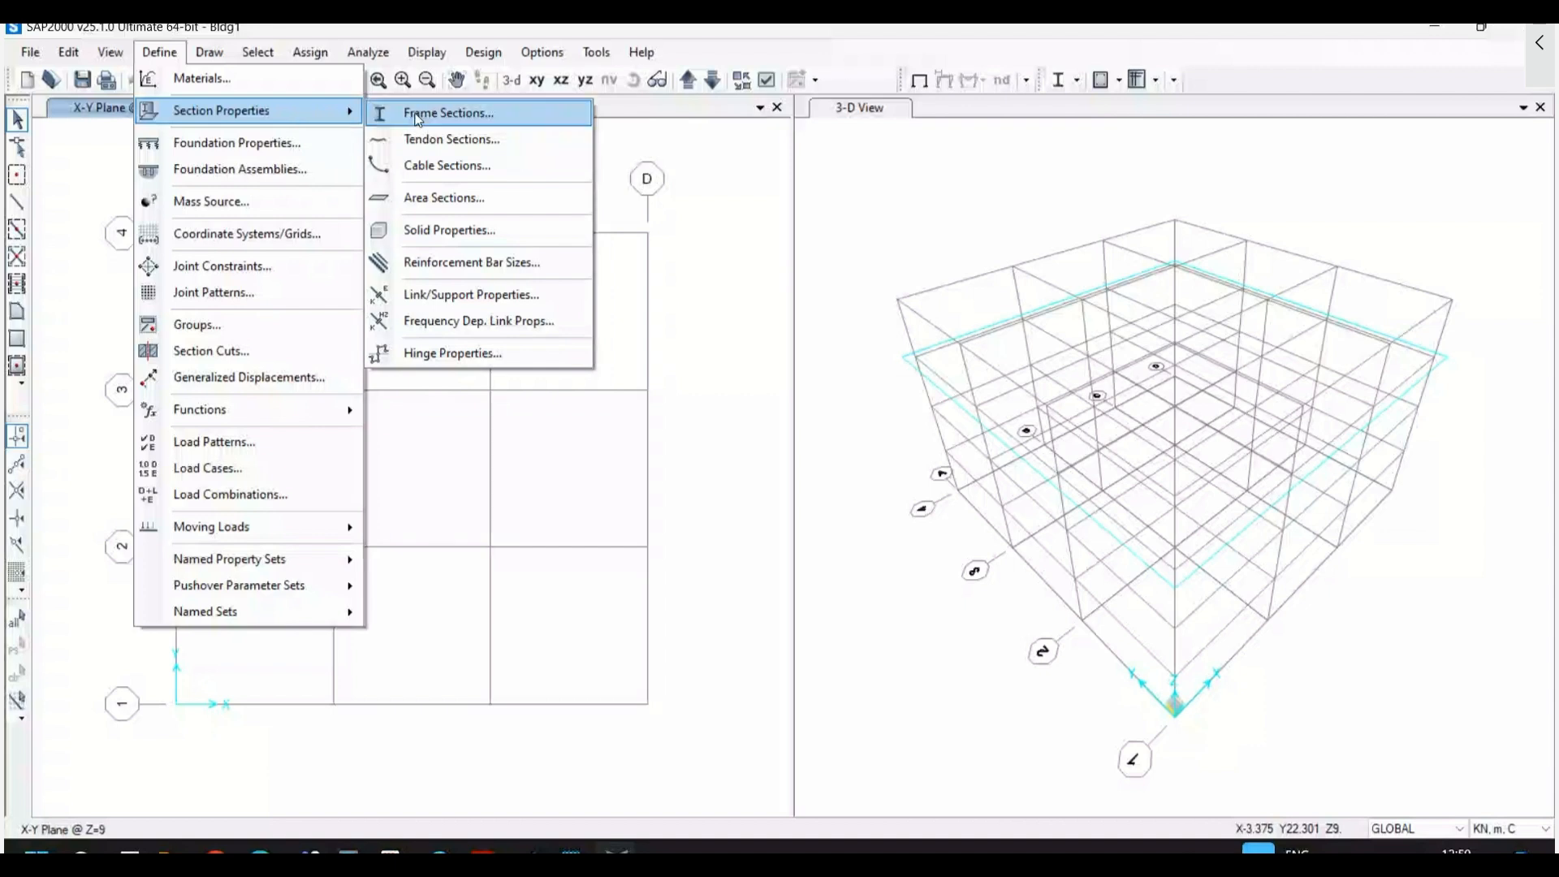
{"action": "left_click", "coordinate": [445, 200]}
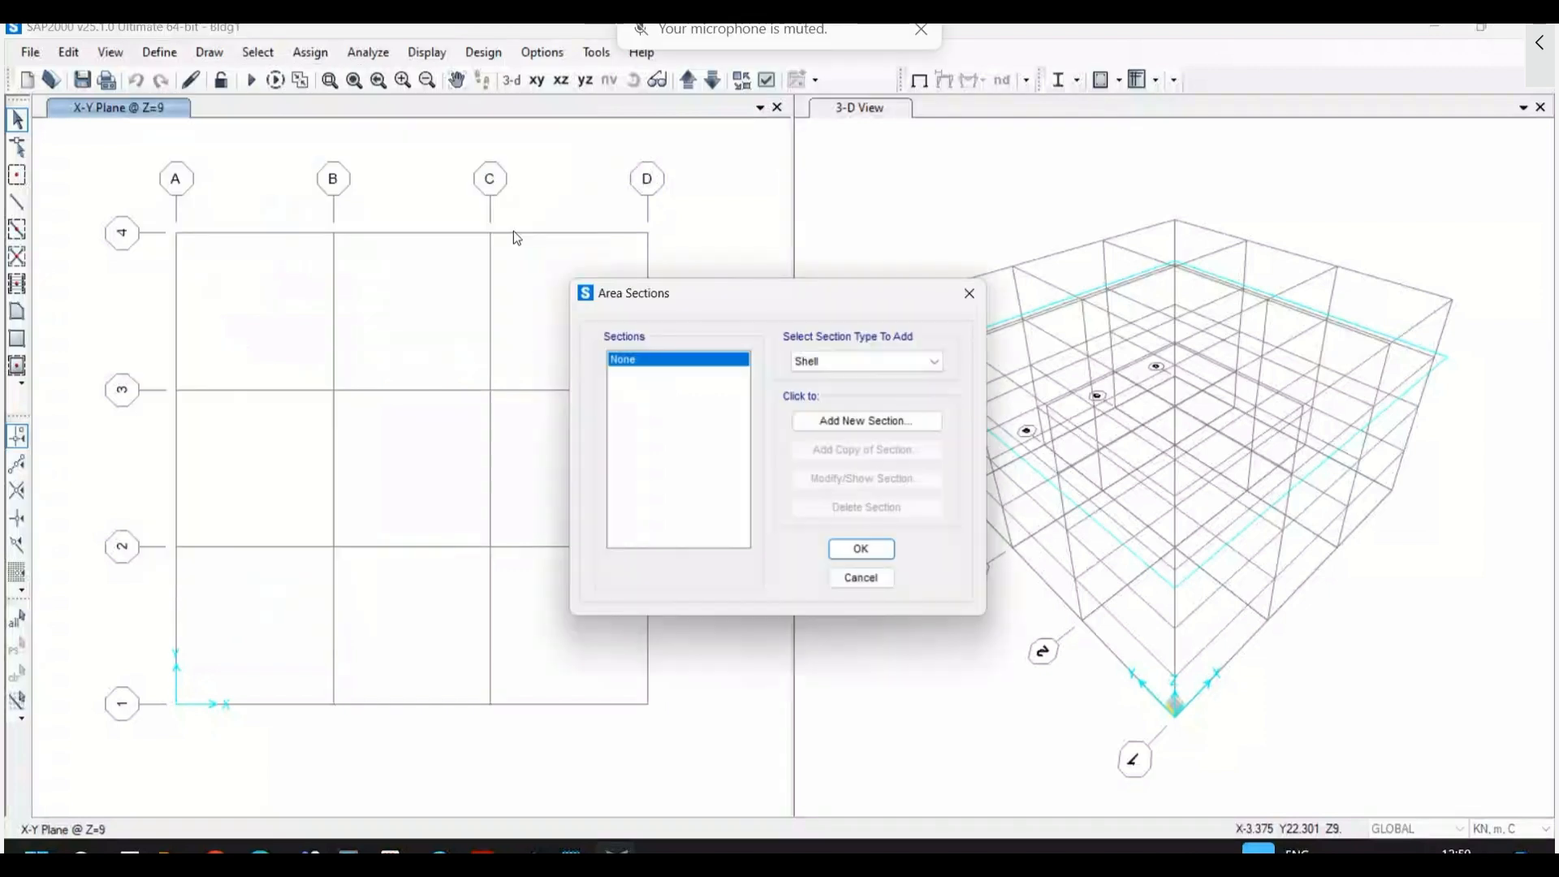
{"action": "left_click", "coordinate": [880, 362]}
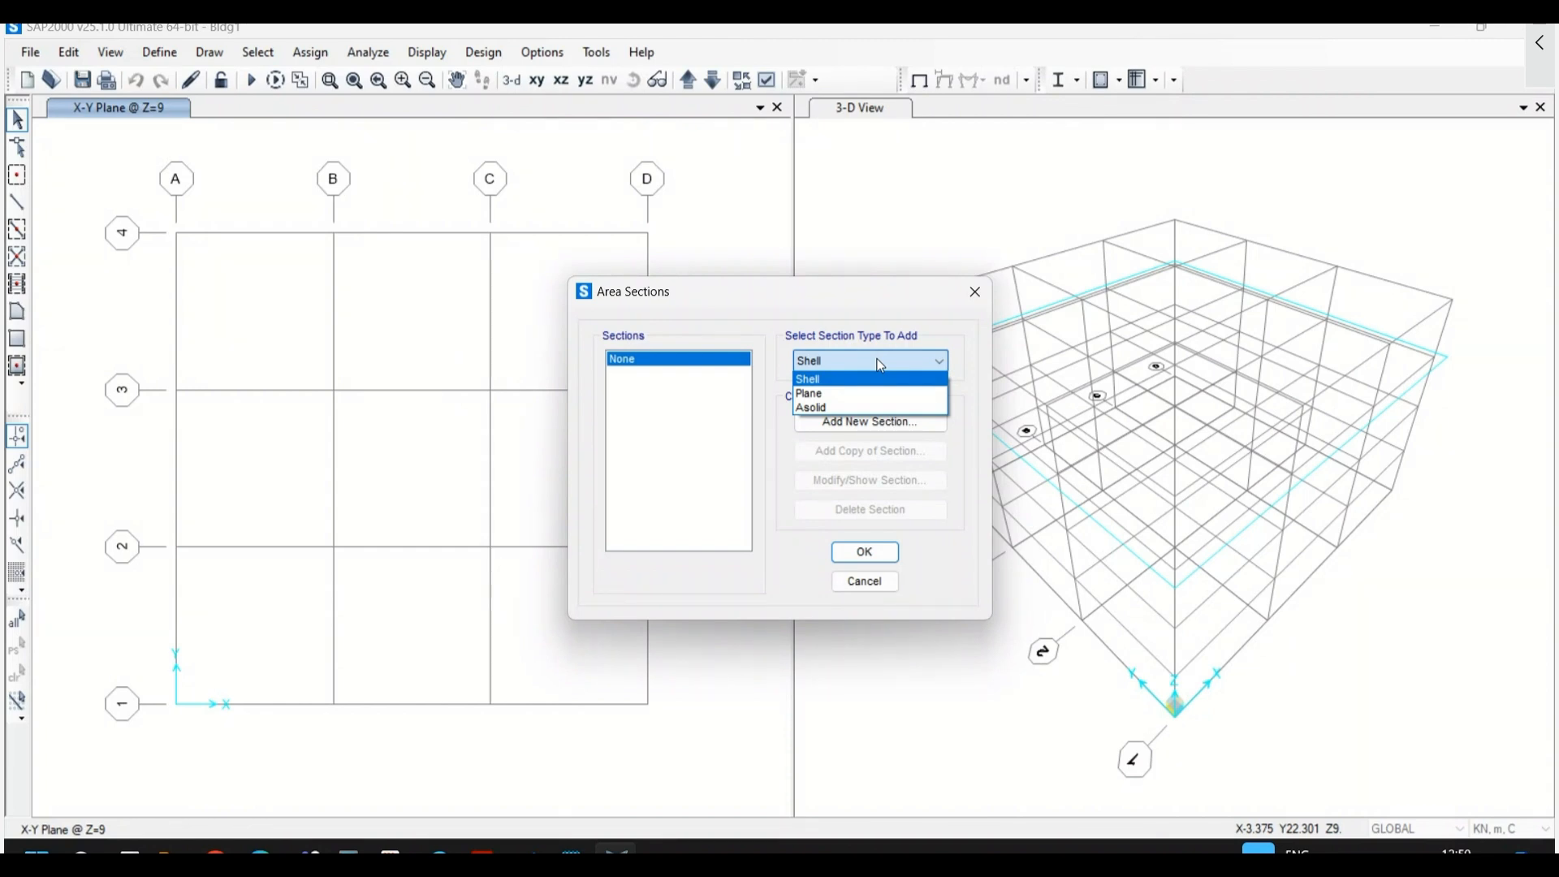
{"action": "left_click", "coordinate": [880, 365]}
{"action": "left_click", "coordinate": [908, 369]}
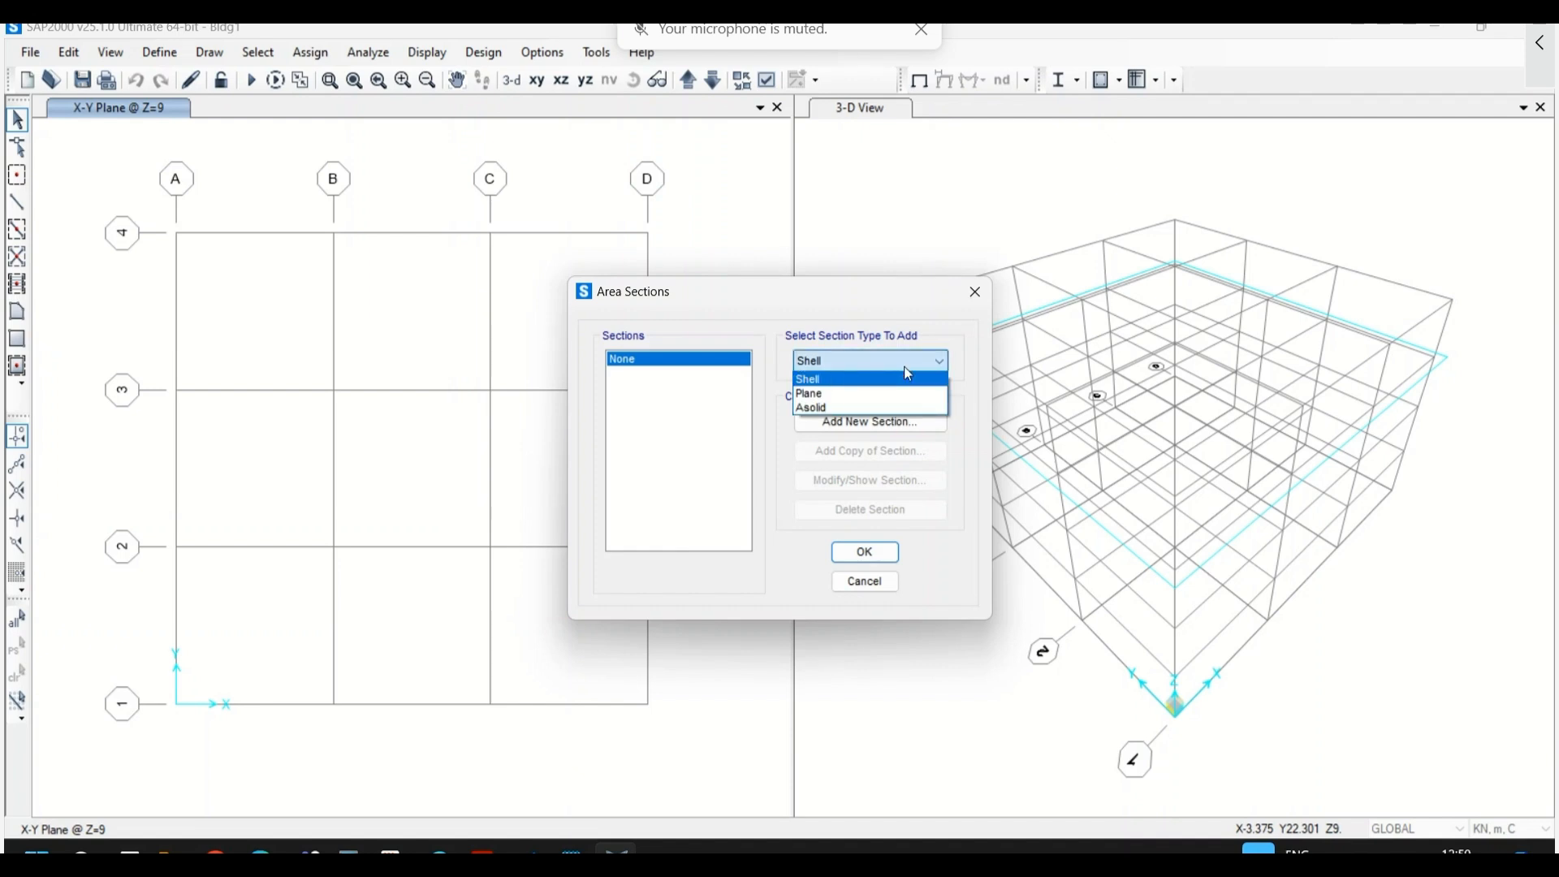
{"action": "left_click", "coordinate": [818, 379]}
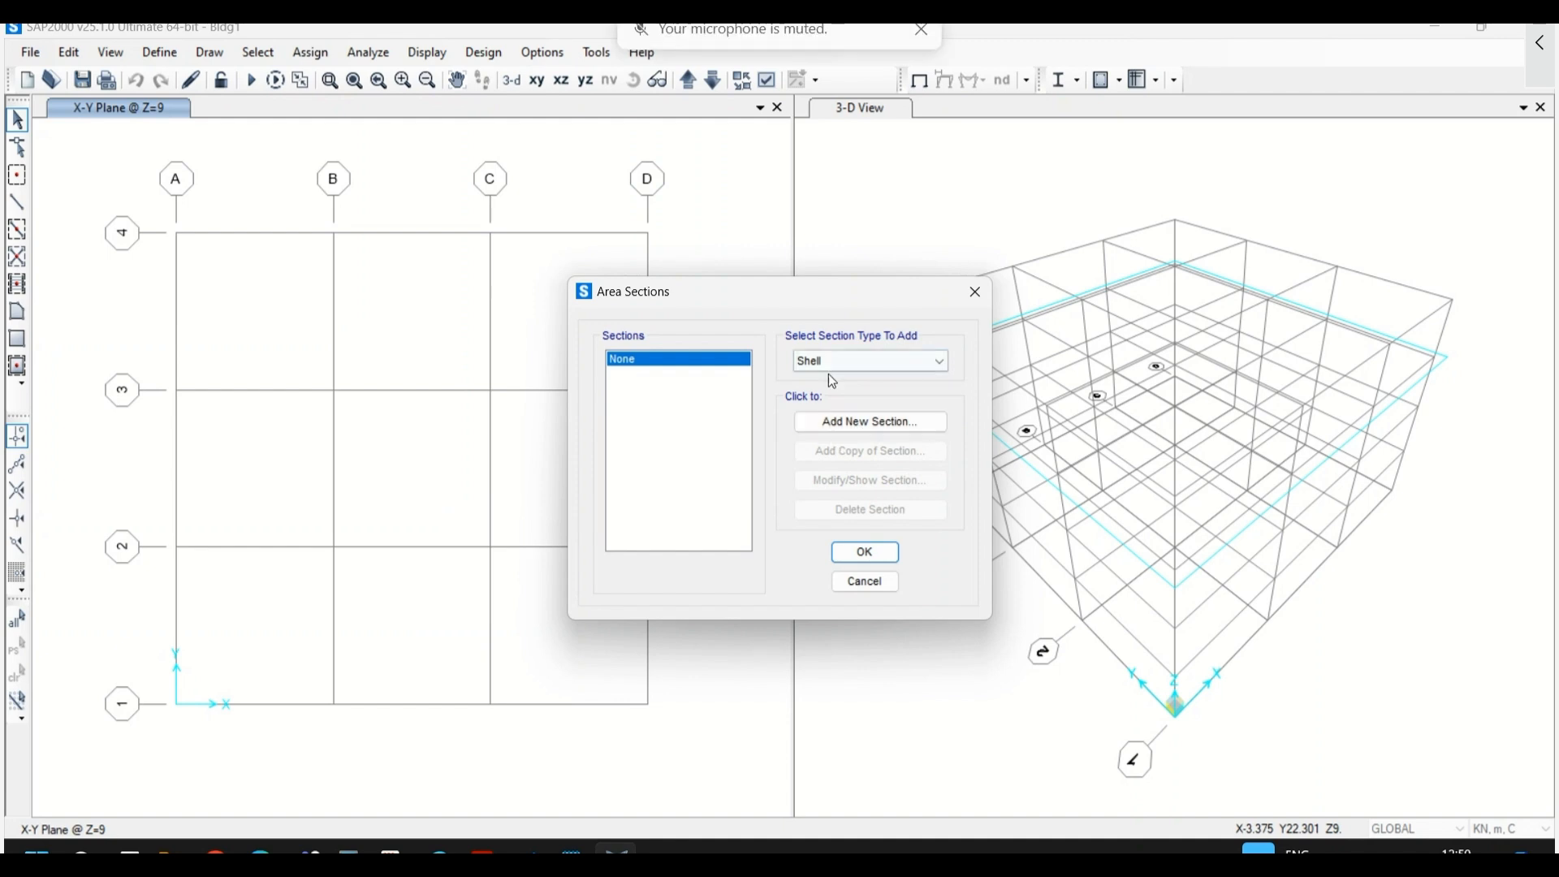
{"action": "left_click", "coordinate": [865, 431]}
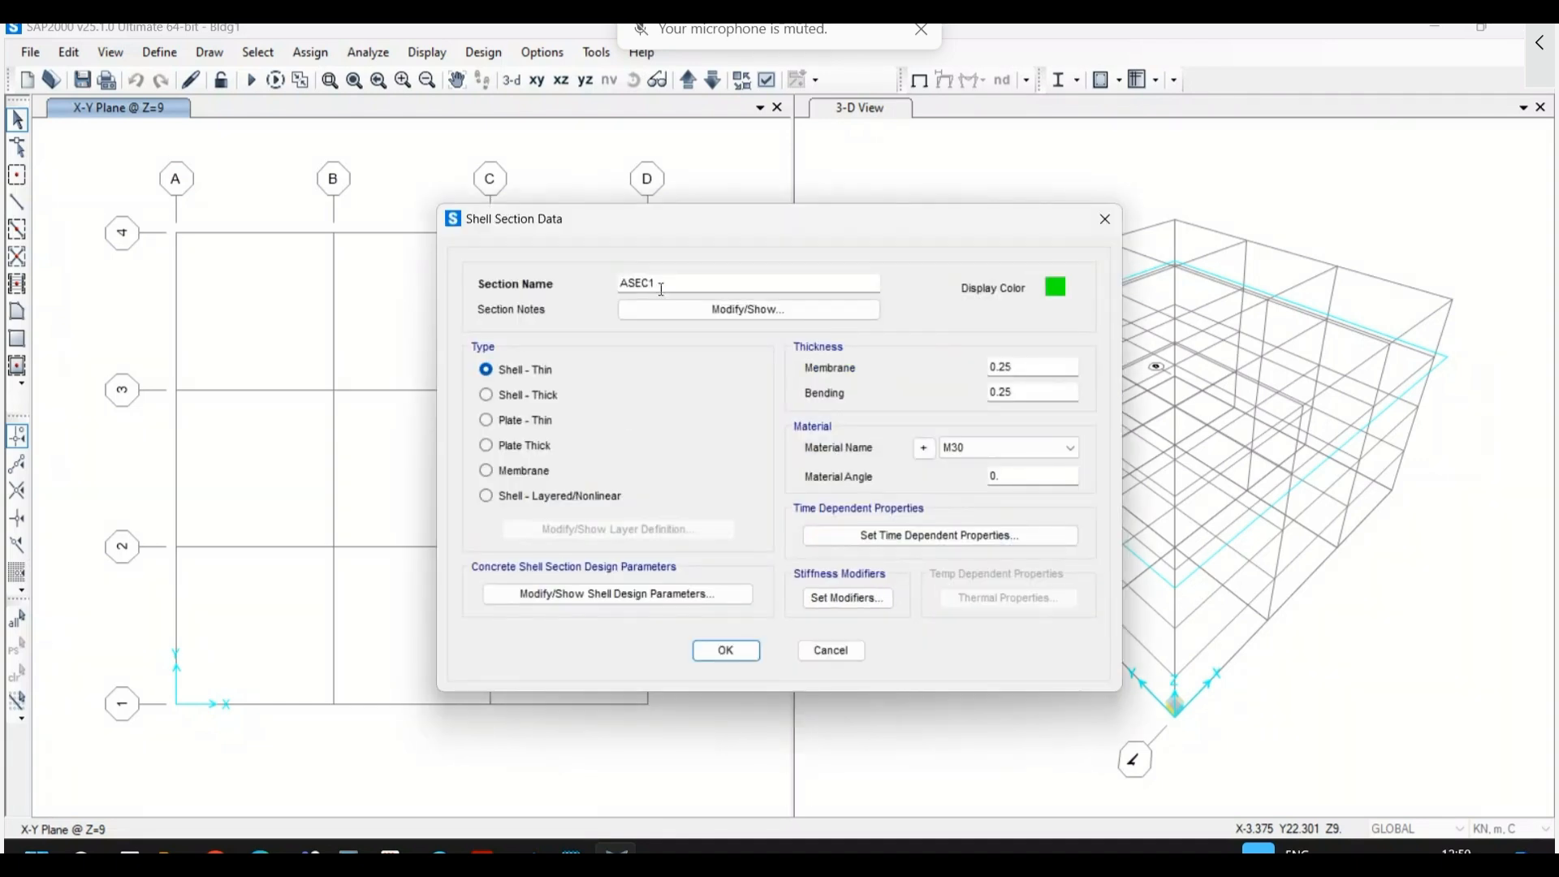
- Set the area section's type to Membrane and both its membrane and bending thickness to 0.15
{"action": "double_click", "coordinate": [661, 289]}
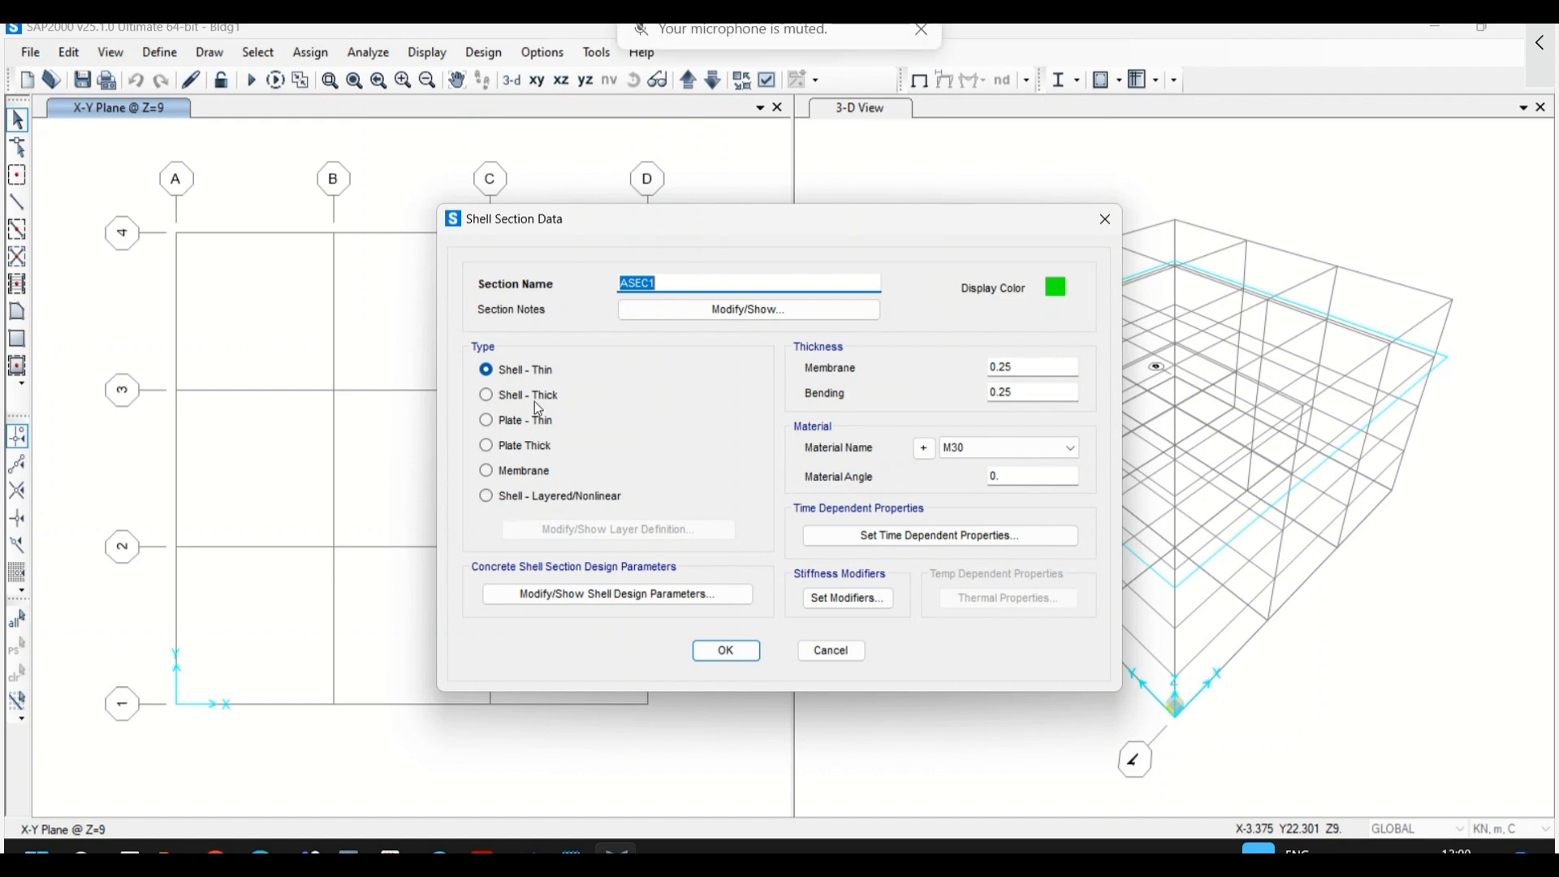
{"action": "left_click", "coordinate": [533, 470]}
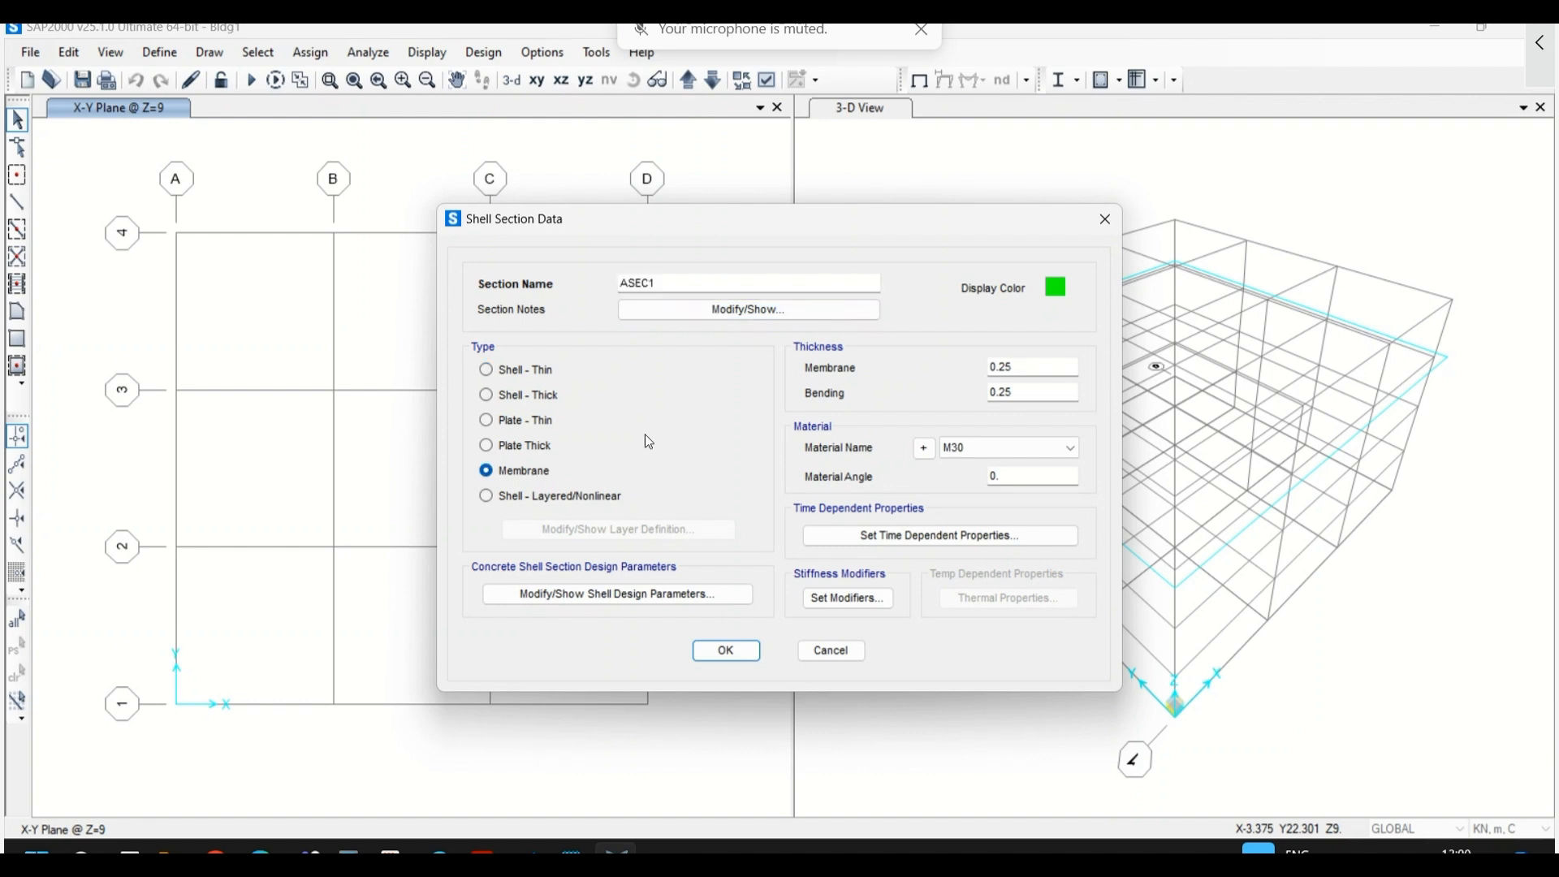
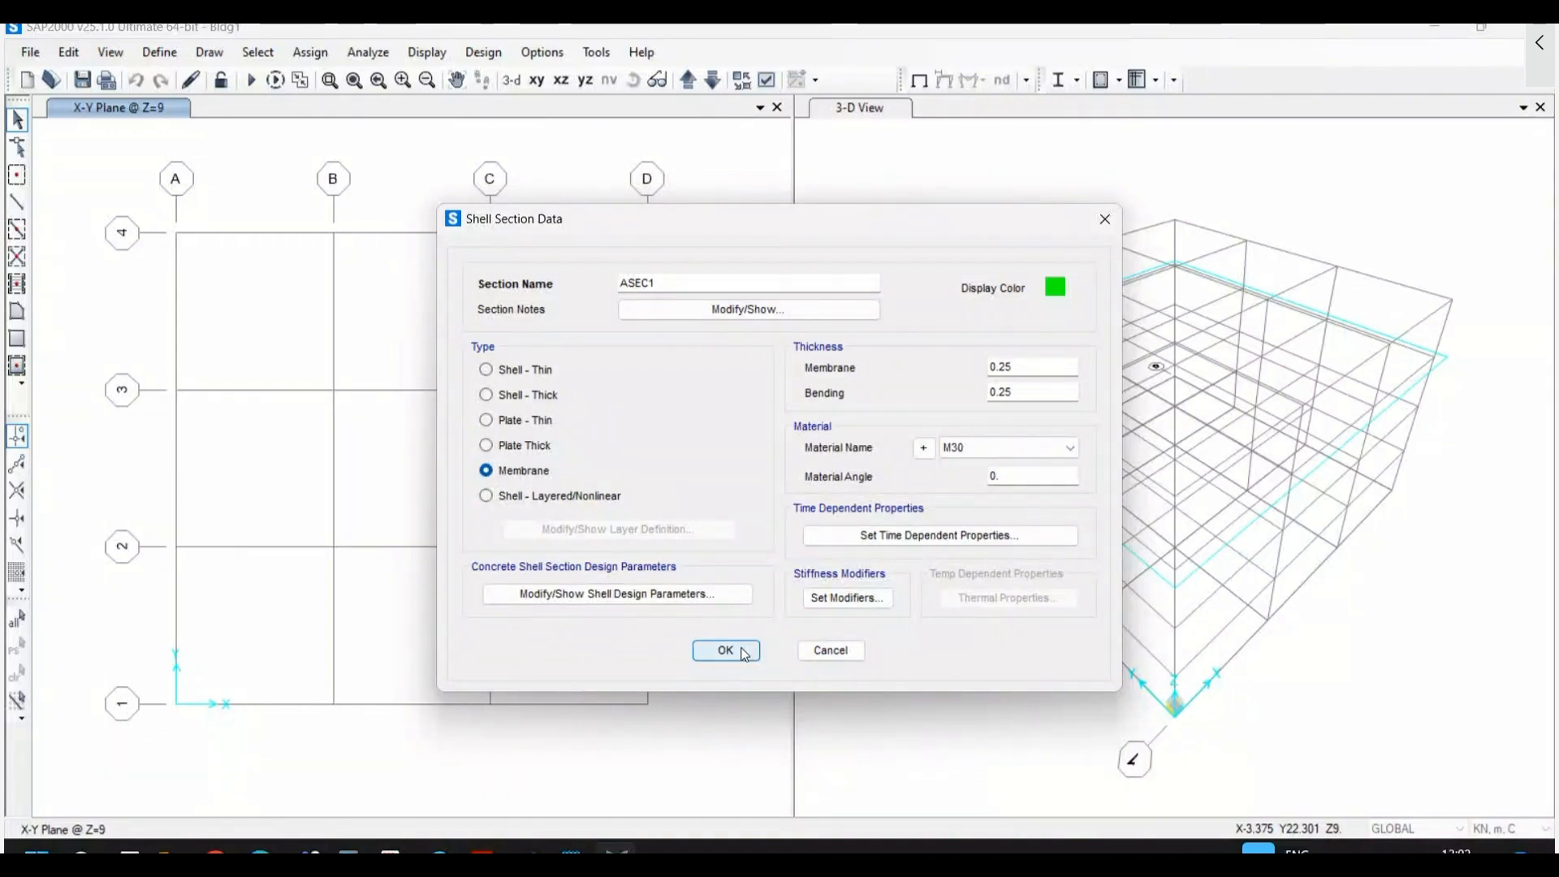
{"action": "double_click", "coordinate": [1011, 367]}
{"action": "type", "text": "0.15"}
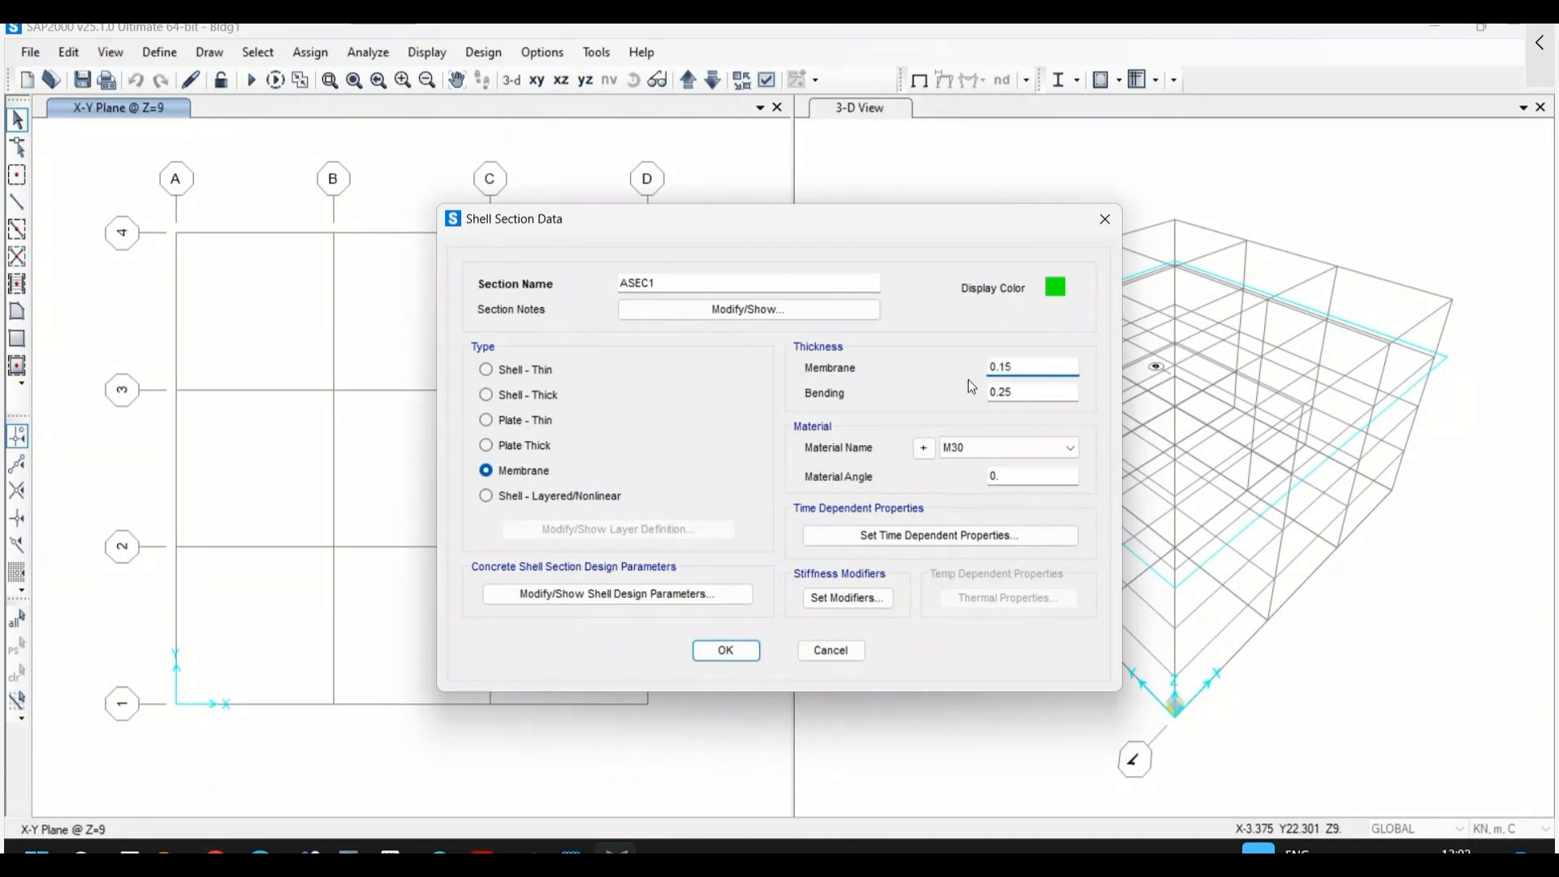
{"action": "left_click", "coordinate": [1015, 393]}
{"action": "double_click", "coordinate": [1015, 393]}
{"action": "type", "text": "0.15"}
- Assign M25 as the slab section's material, name the section S150, and accept the area section definitions
{"action": "left_click", "coordinate": [981, 454]}
{"action": "left_click", "coordinate": [982, 490]}
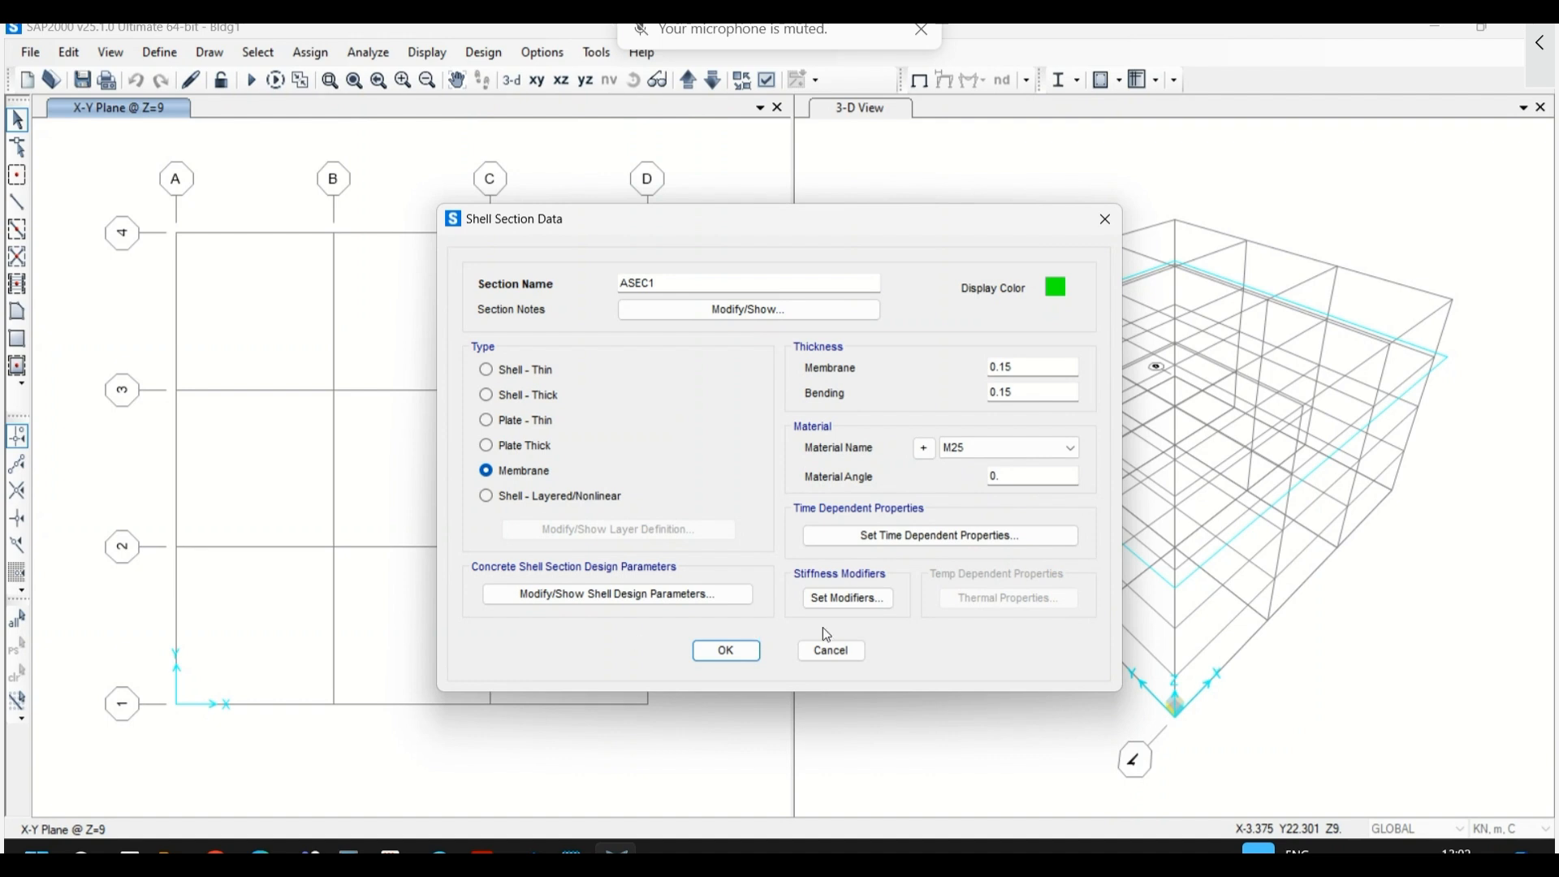
{"action": "double_click", "coordinate": [665, 283]}
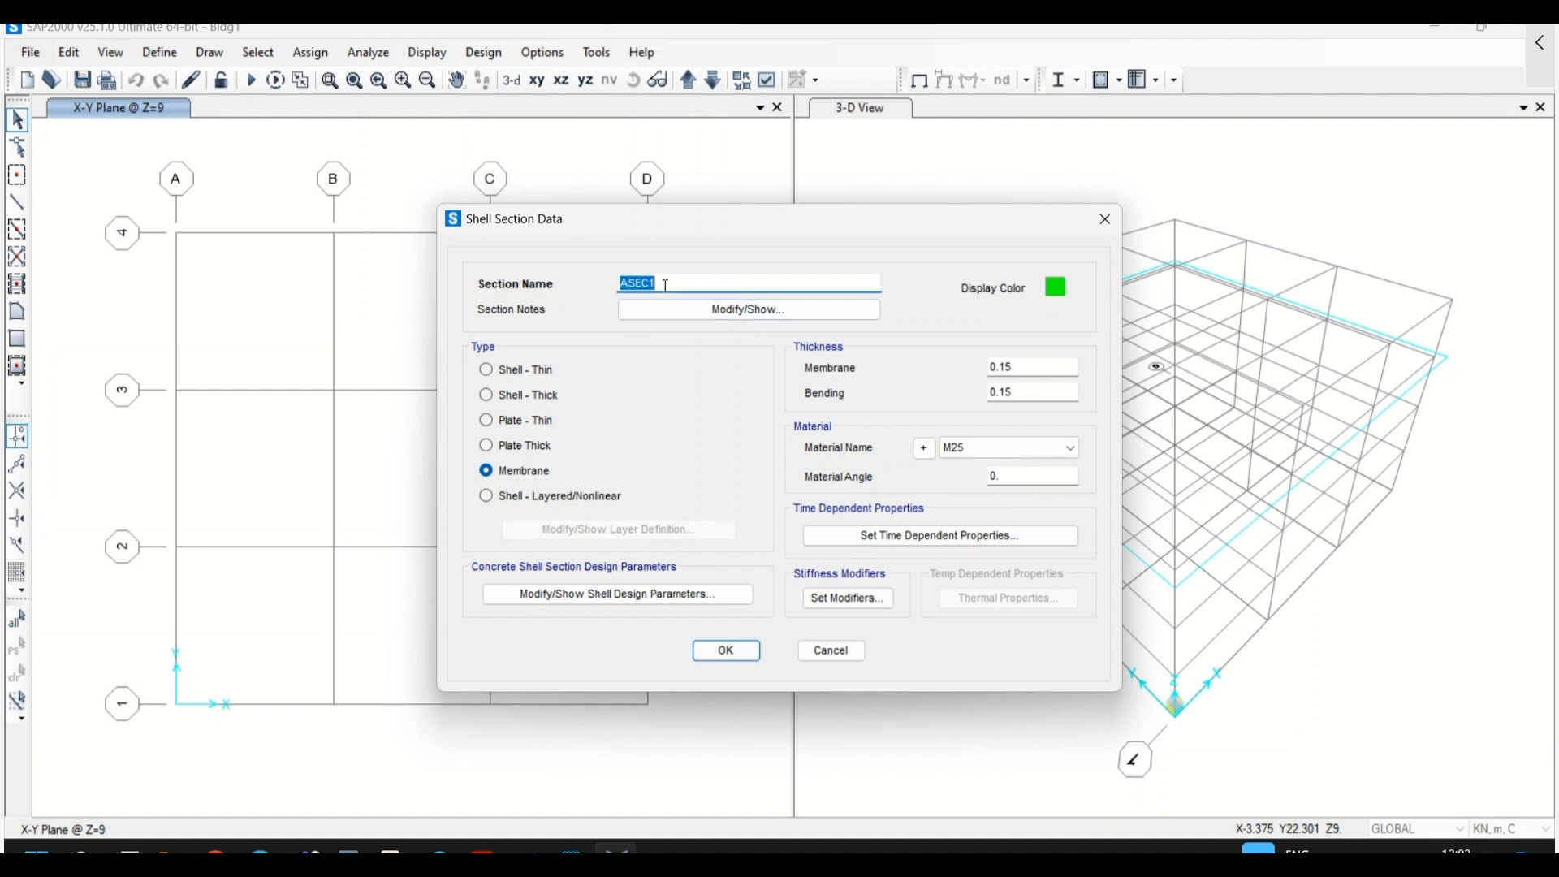
{"action": "type", "text": "S150"}
{"action": "left_click", "coordinate": [726, 650]}
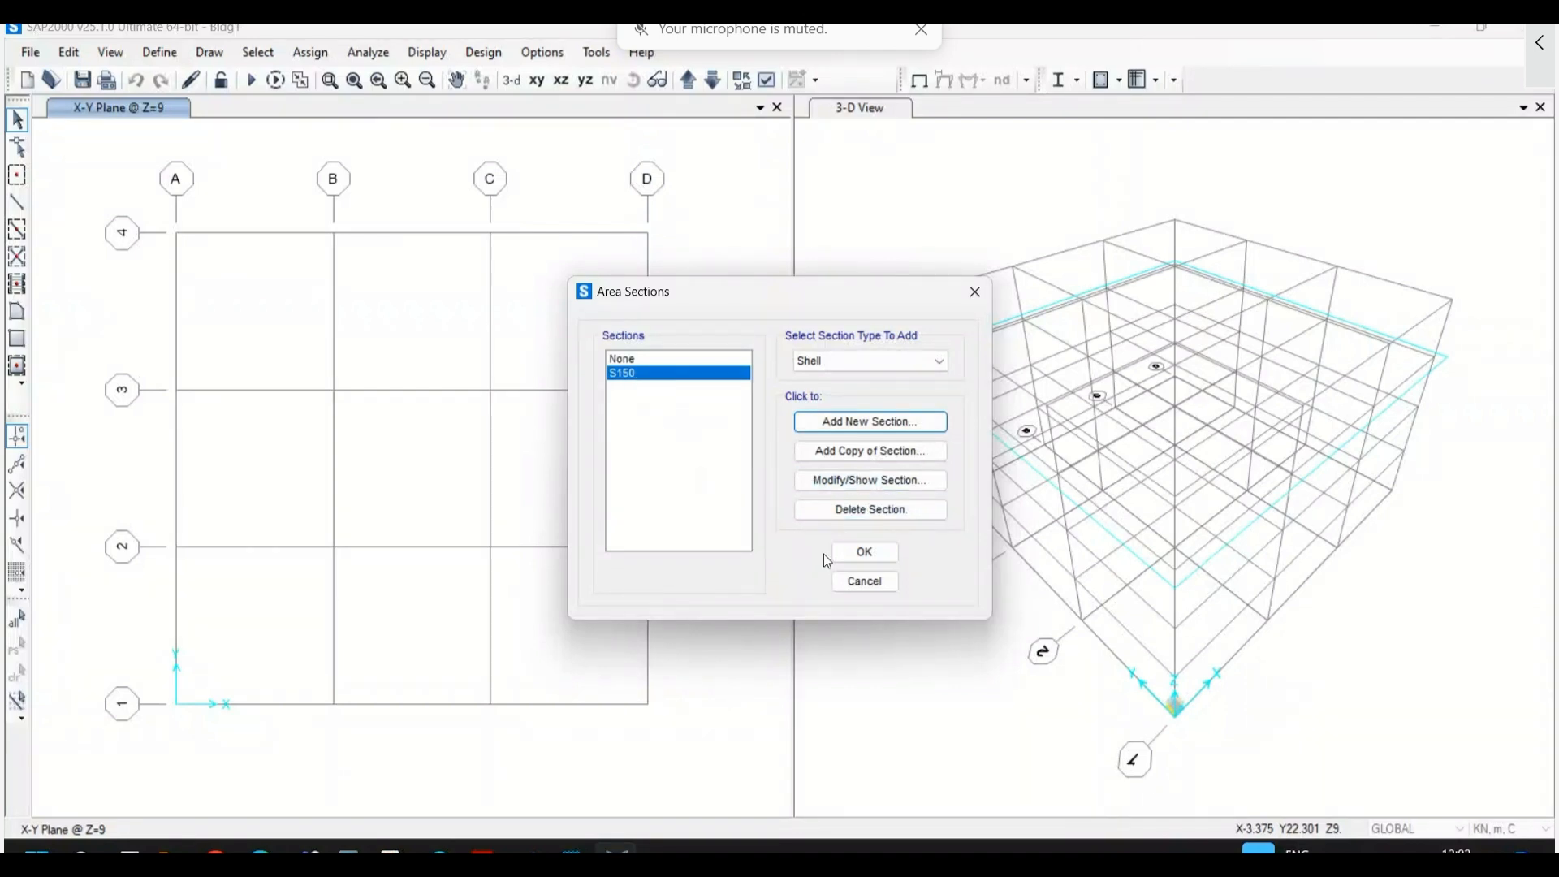
{"action": "left_click", "coordinate": [865, 556]}
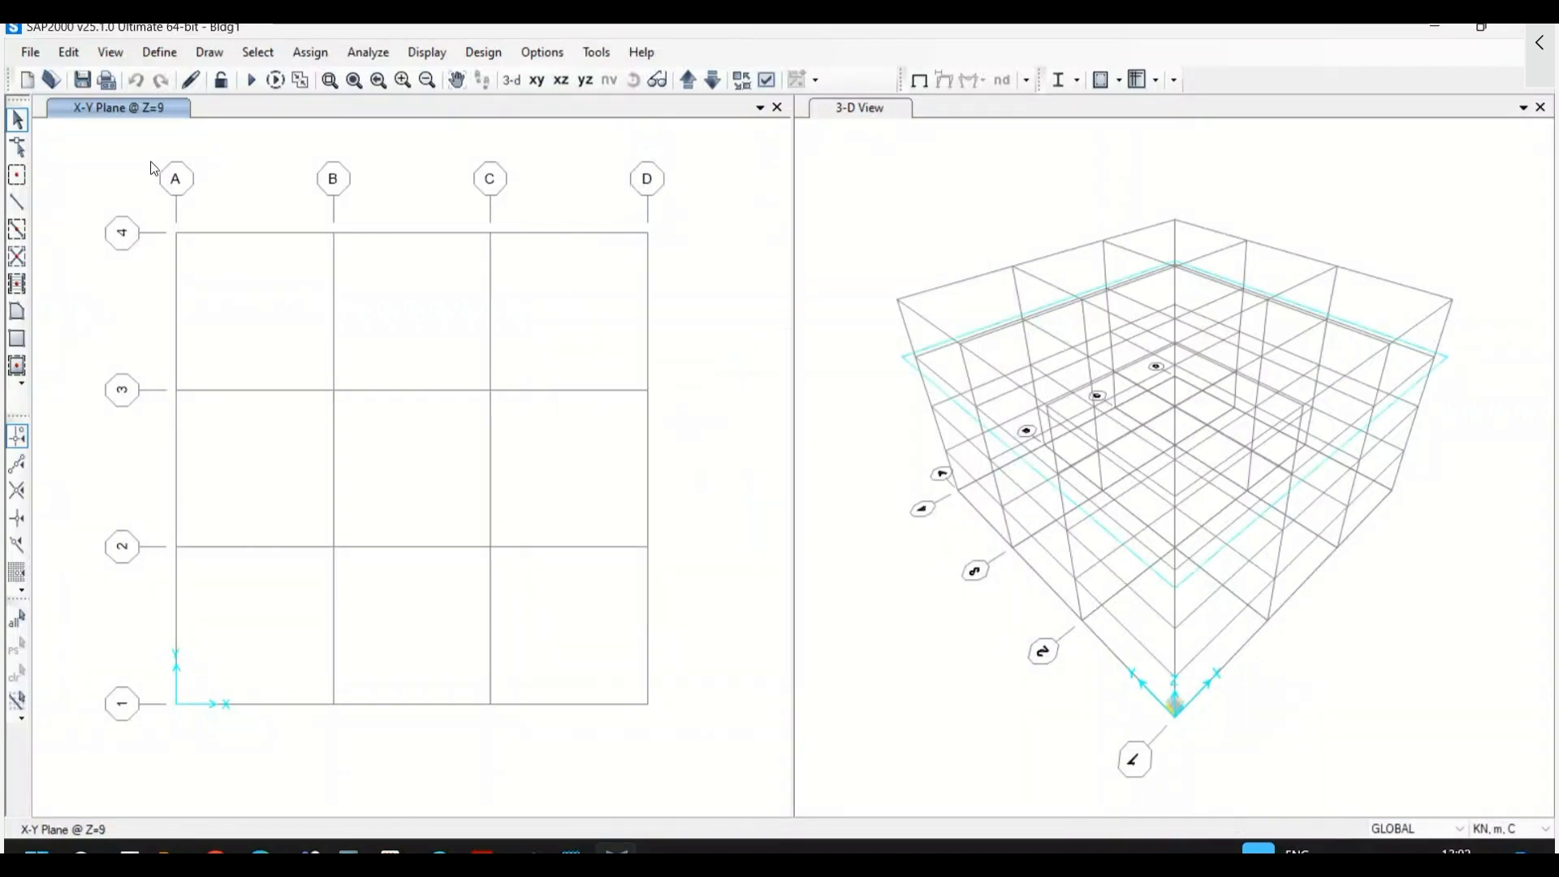
- Open the load pattern definitions and examine the full list of available load pattern types
{"action": "left_click", "coordinate": [159, 52]}
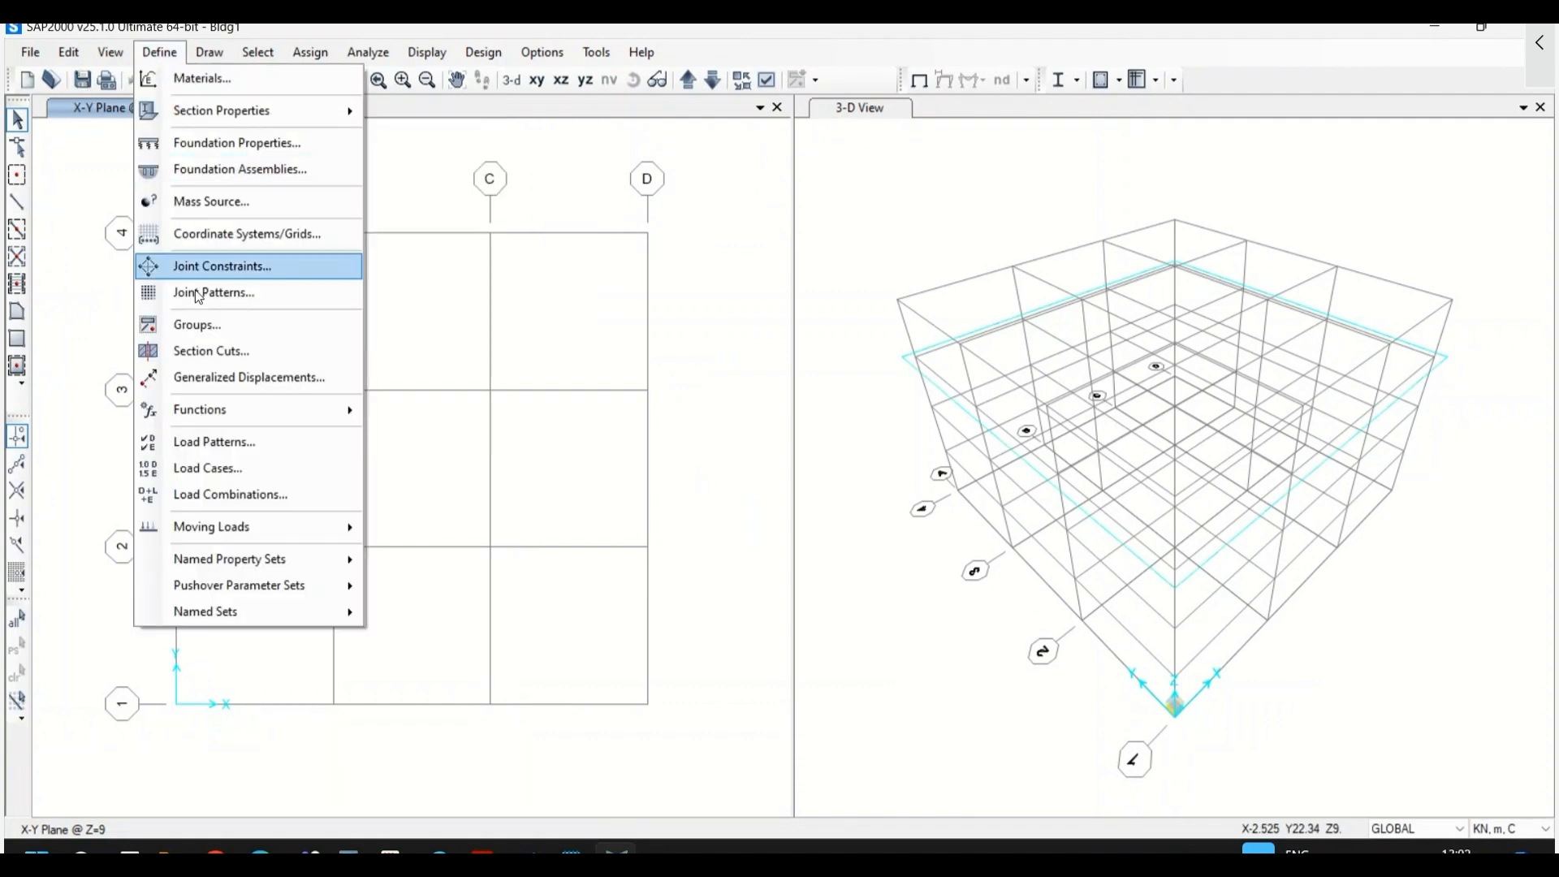
{"action": "left_click", "coordinate": [218, 443]}
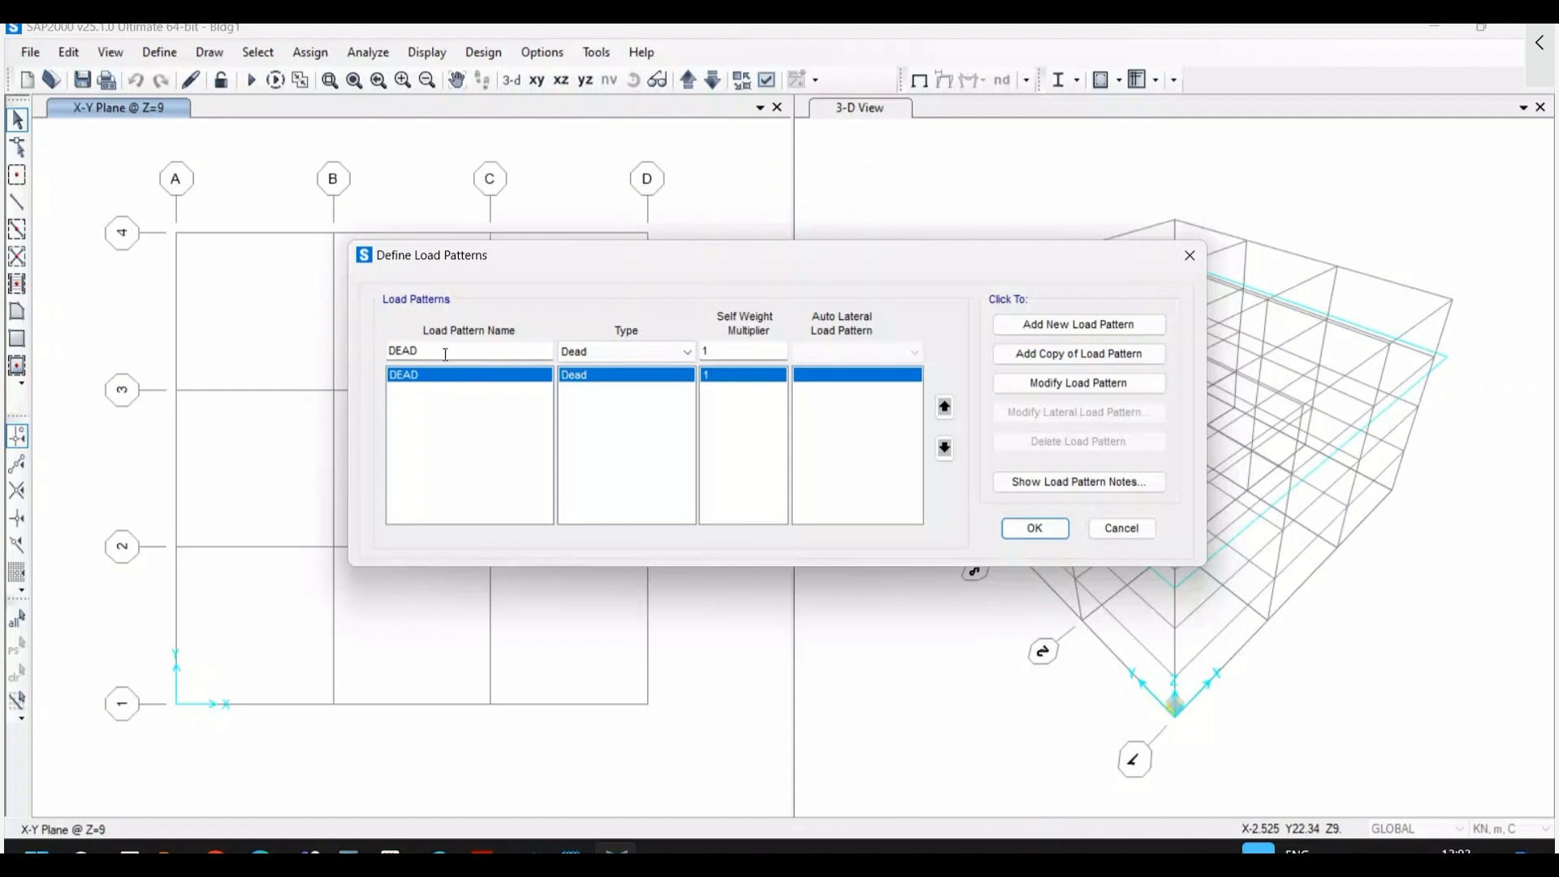
{"action": "left_click", "coordinate": [625, 352]}
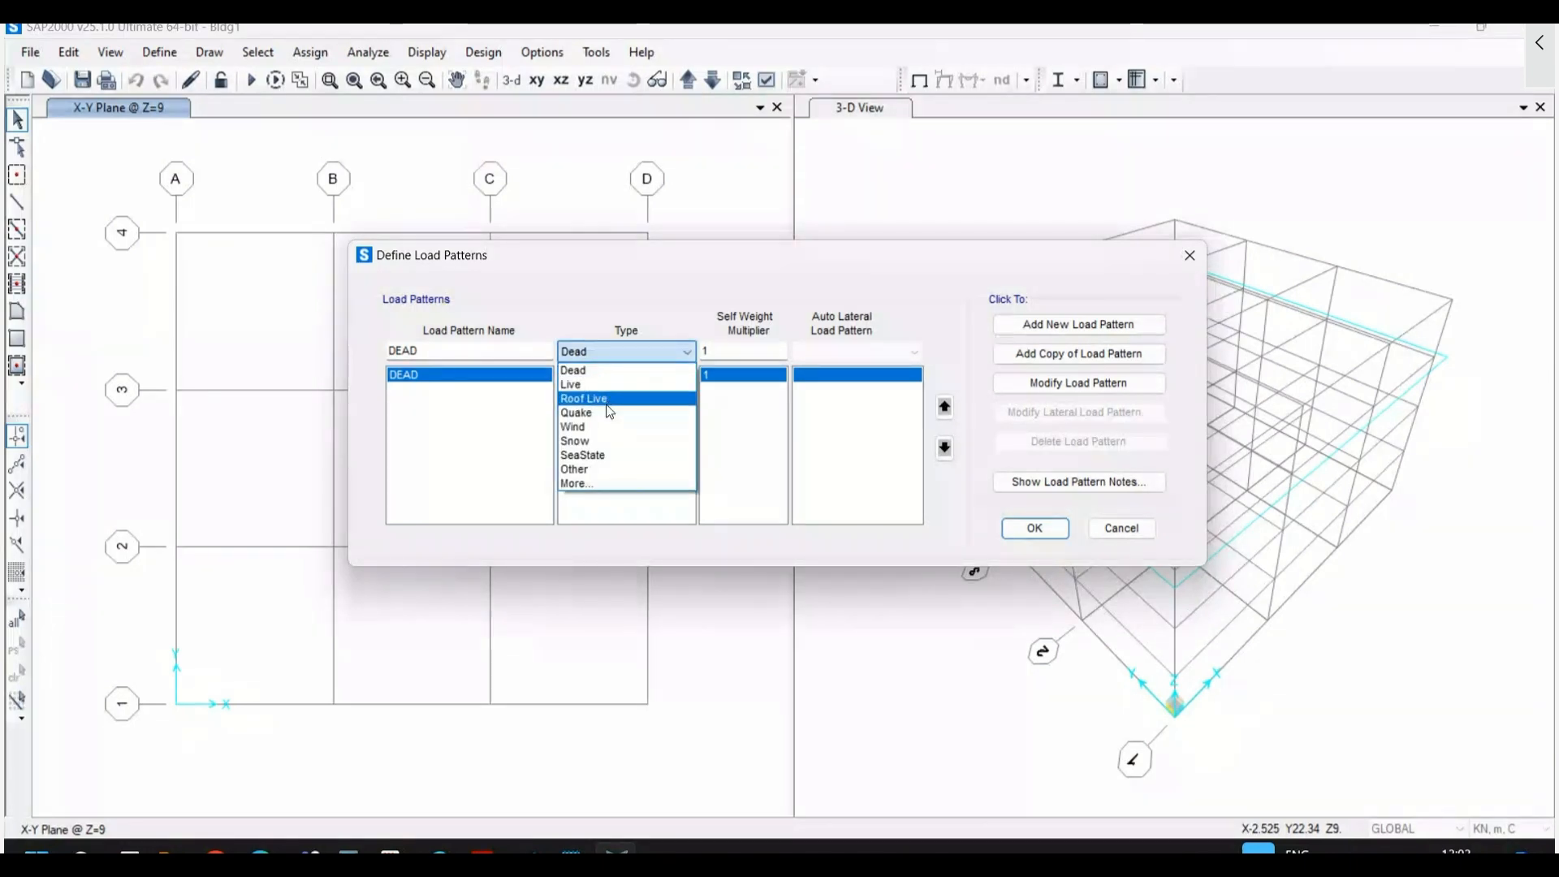
{"action": "left_click", "coordinate": [598, 485]}
{"action": "left_click", "coordinate": [663, 348]}
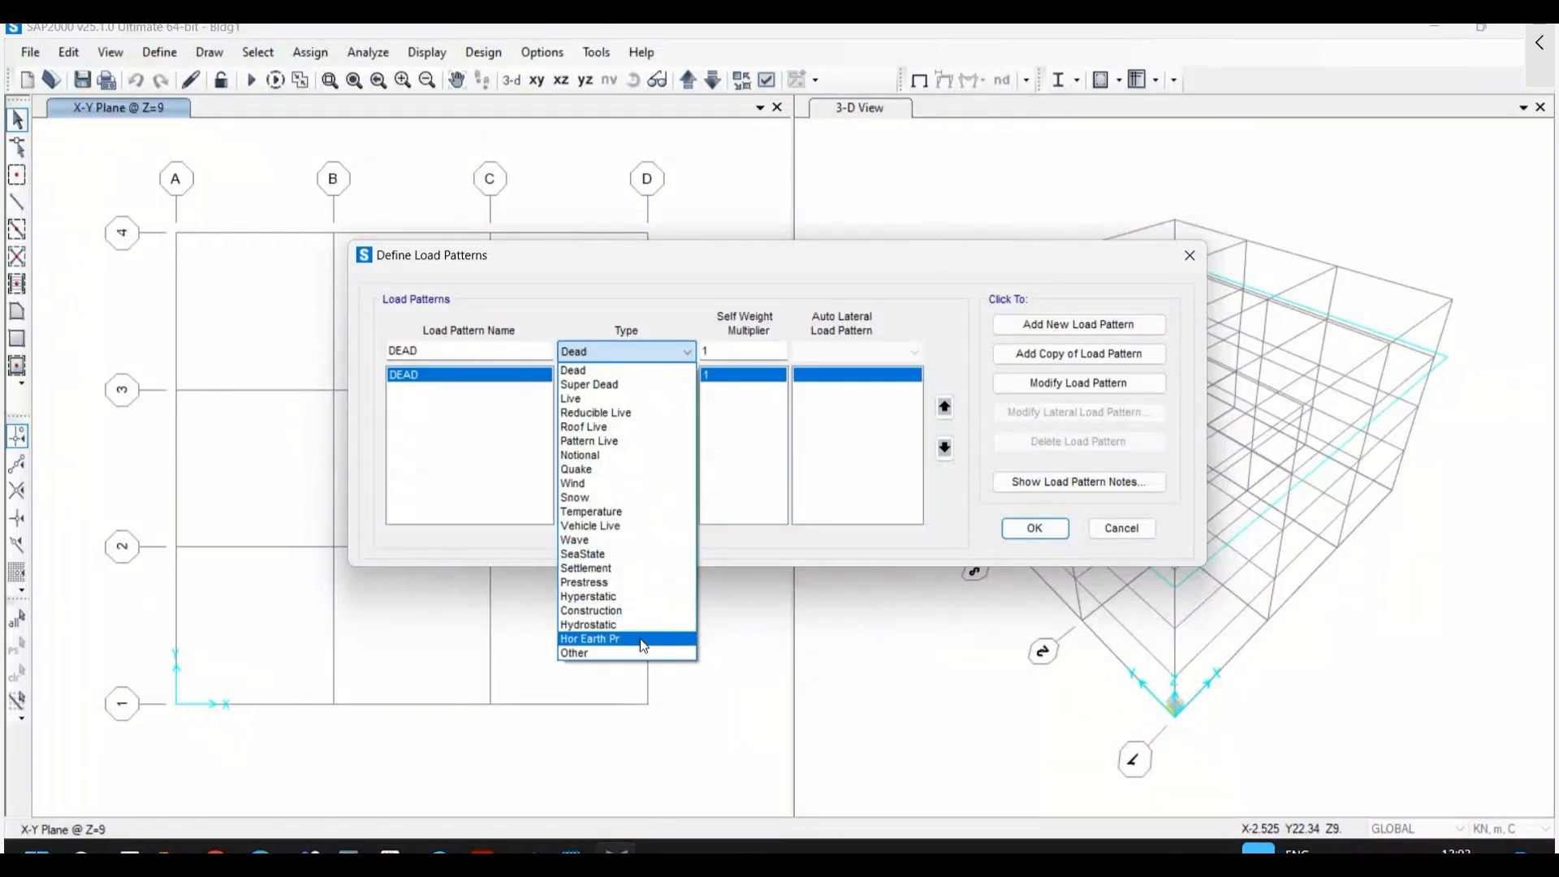
{"action": "left_click", "coordinate": [661, 352]}
{"action": "left_click", "coordinate": [656, 351]}
{"action": "left_click", "coordinate": [656, 351]}
{"action": "left_click", "coordinate": [656, 350]}
{"action": "left_click", "coordinate": [653, 354]}
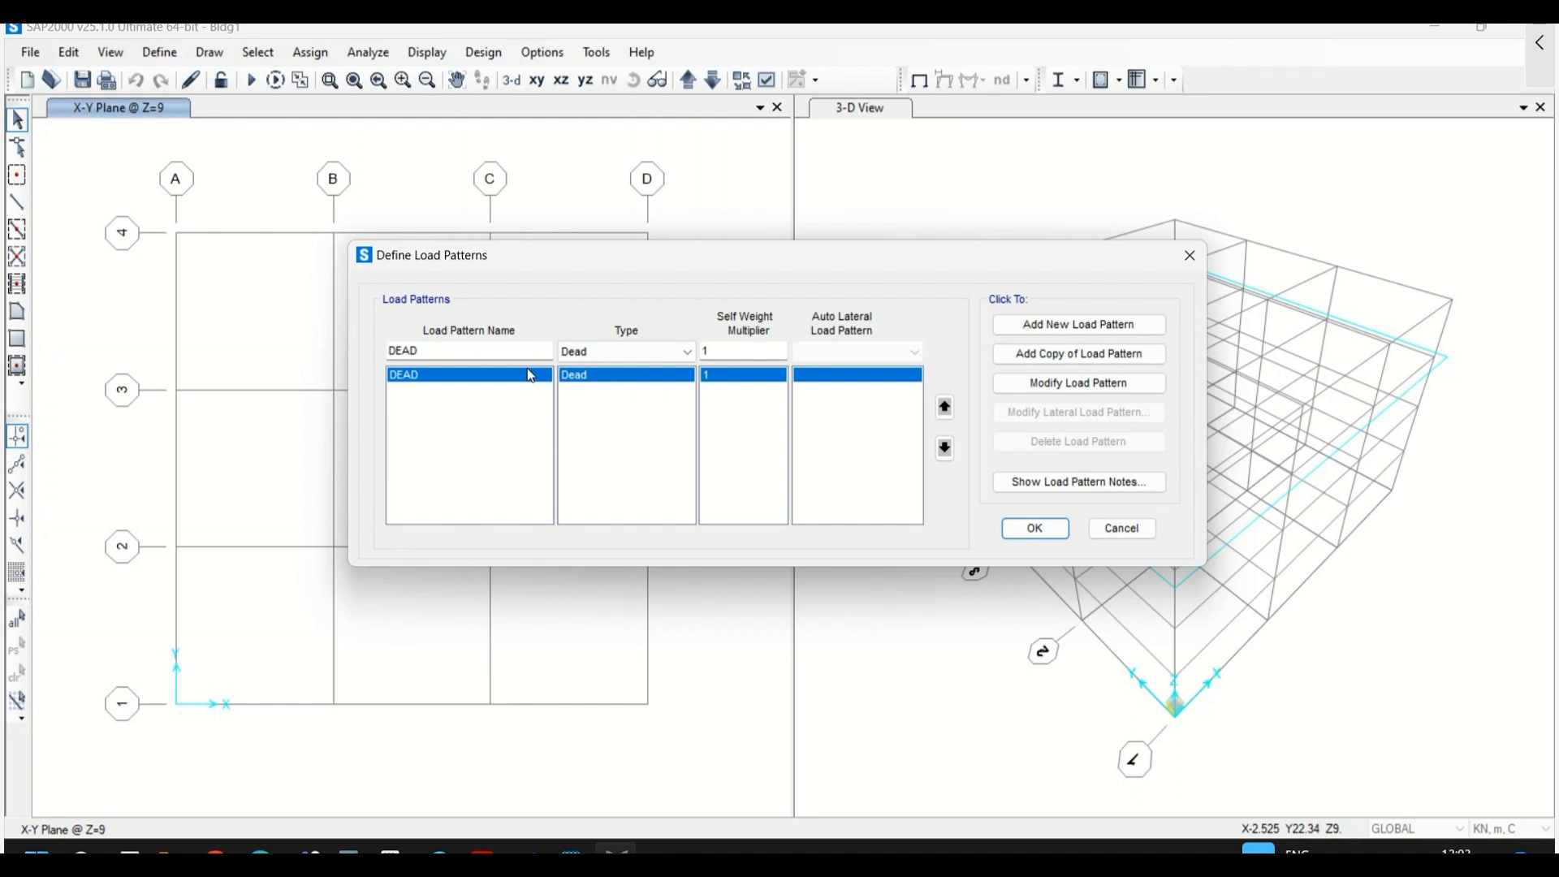
- Add a load pattern named LIVE of type Live with a self weight multiplier of 0
{"action": "double_click", "coordinate": [483, 350]}
{"action": "type", "text": "L"}
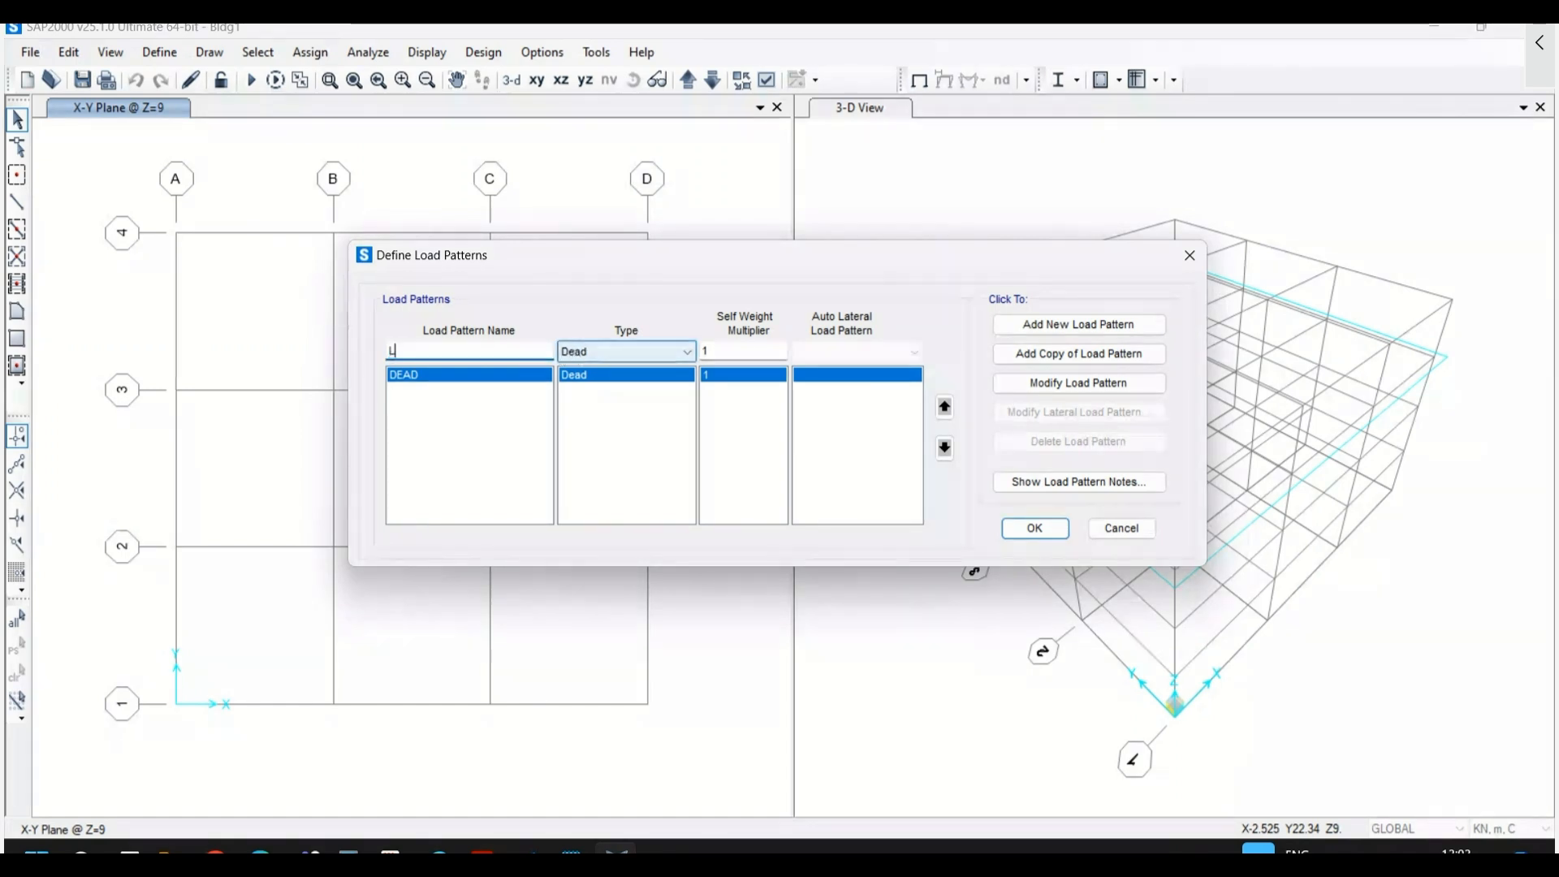
{"action": "type", "text": "IVE"}
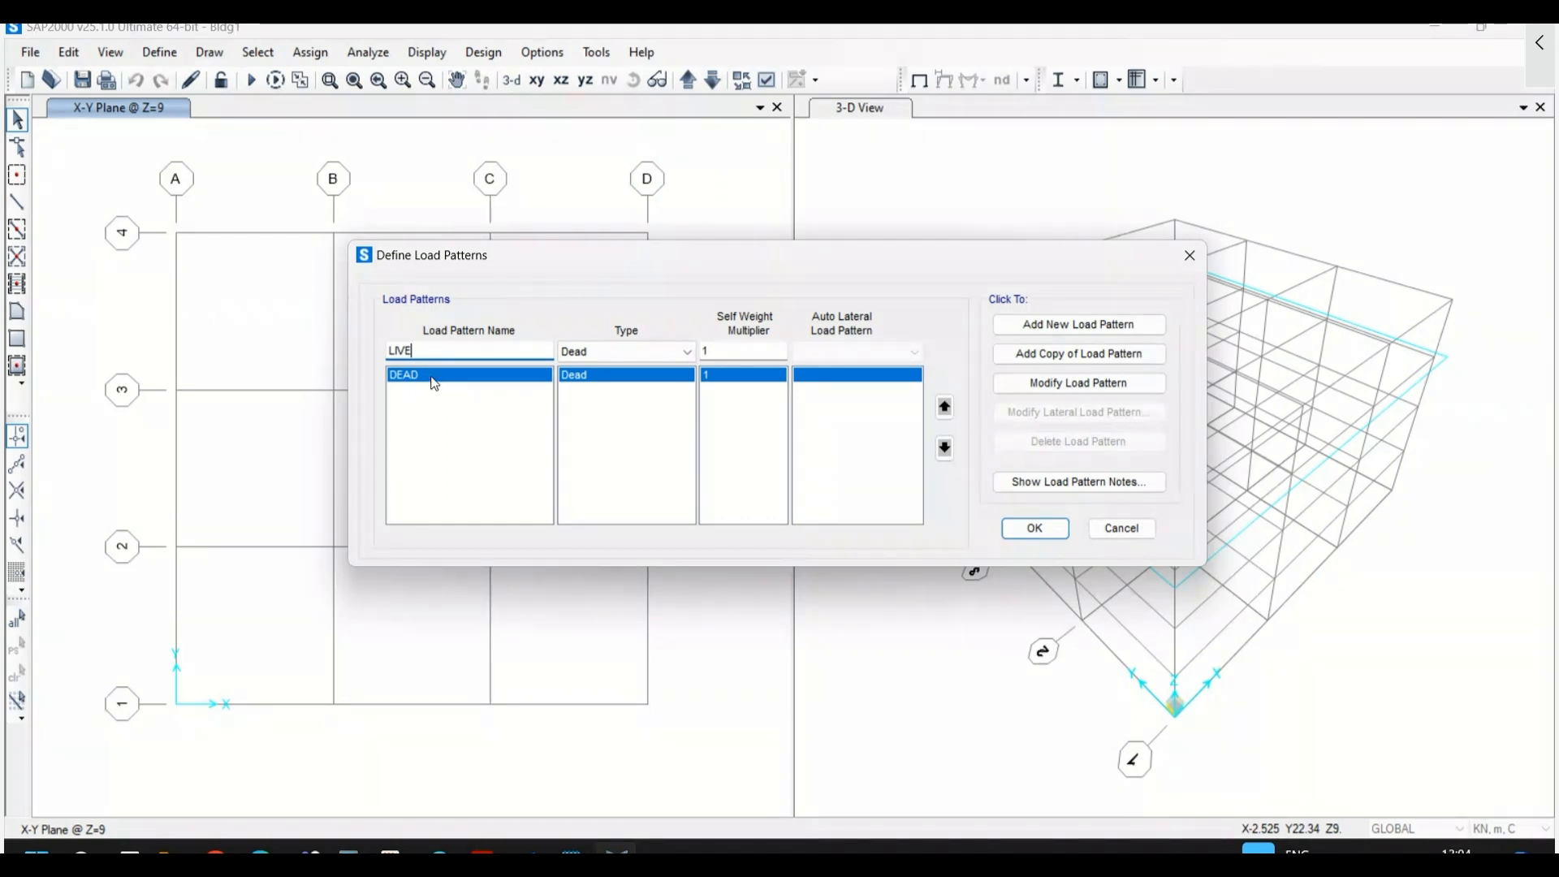
{"action": "left_click", "coordinate": [609, 357]}
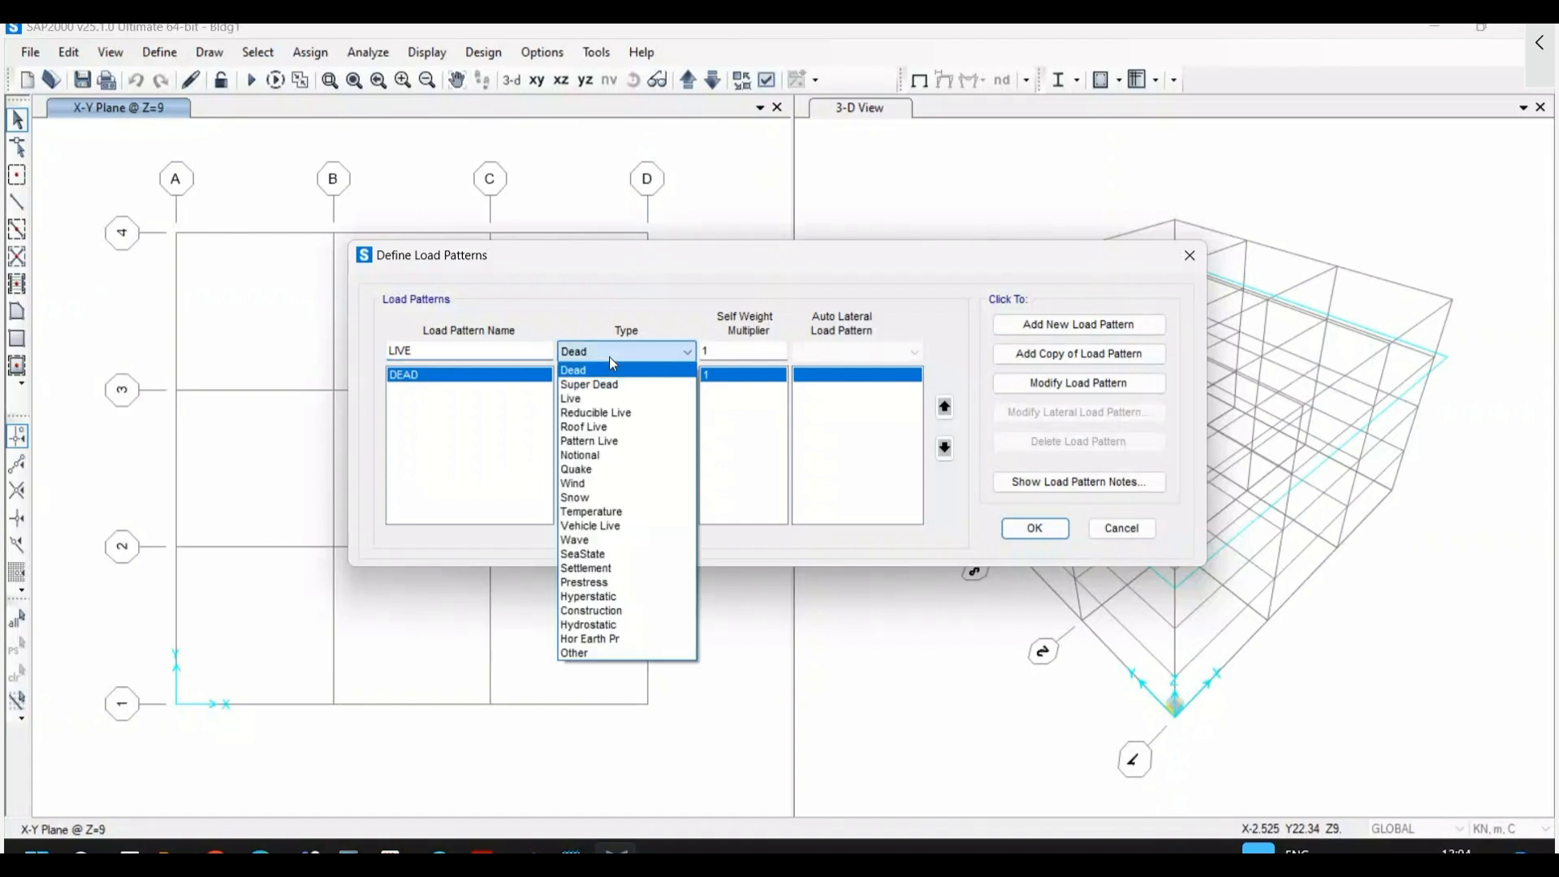
{"action": "left_click", "coordinate": [606, 399]}
{"action": "double_click", "coordinate": [764, 351]}
{"action": "type", "text": "0"}
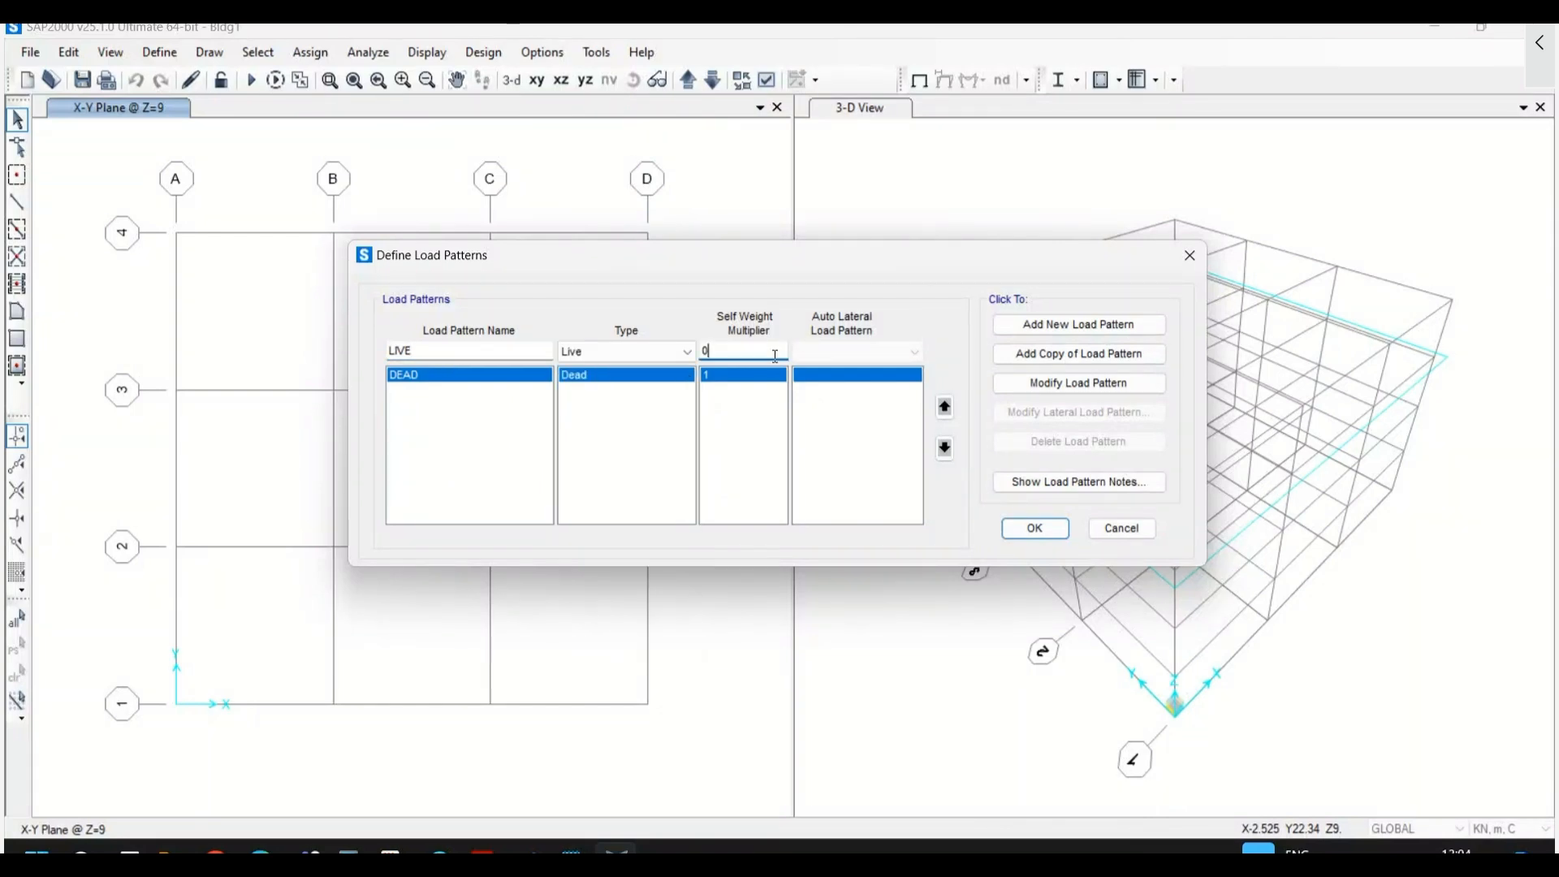
{"action": "left_click", "coordinate": [1041, 333]}
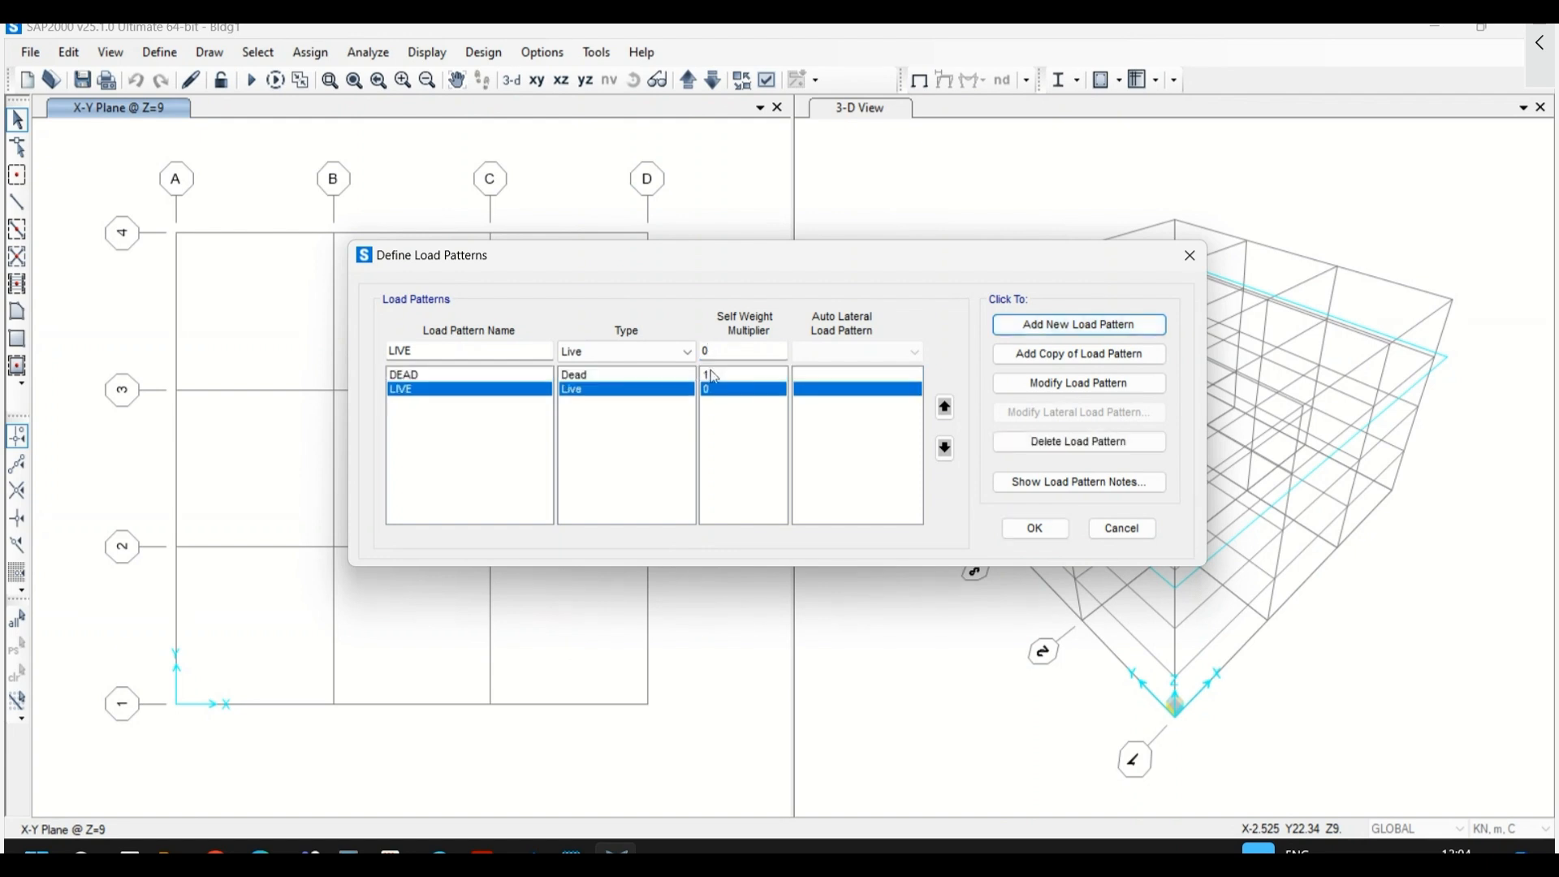
{"action": "left_click", "coordinate": [1033, 532]}
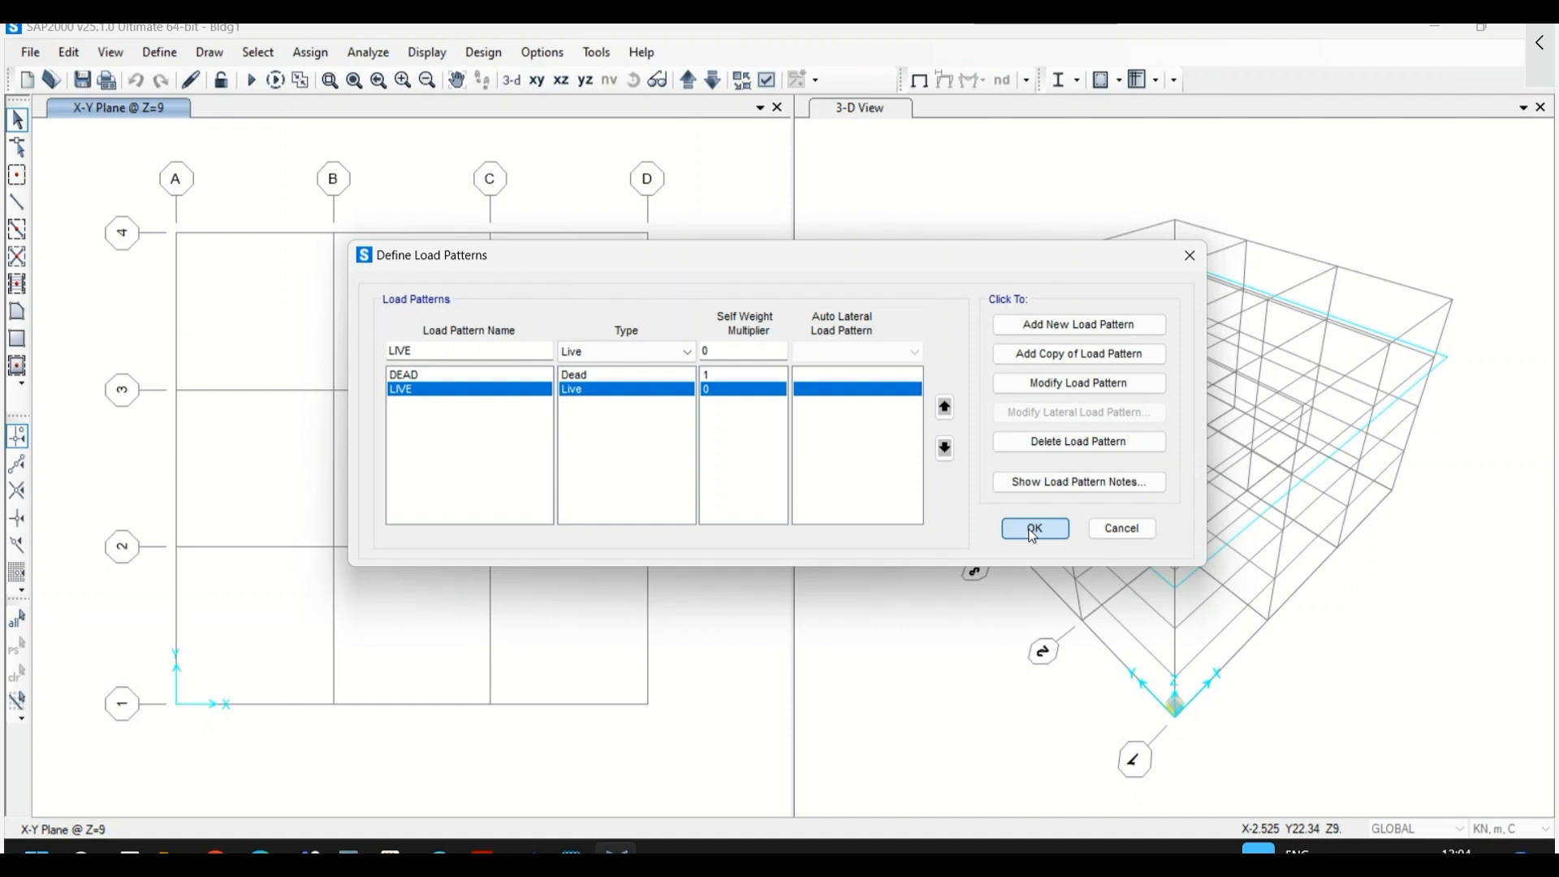
- Review the load pattern types and the DEAD and LIVE entries, and accept the load pattern definitions
{"action": "left_click", "coordinate": [496, 353]}
{"action": "left_click", "coordinate": [601, 354]}
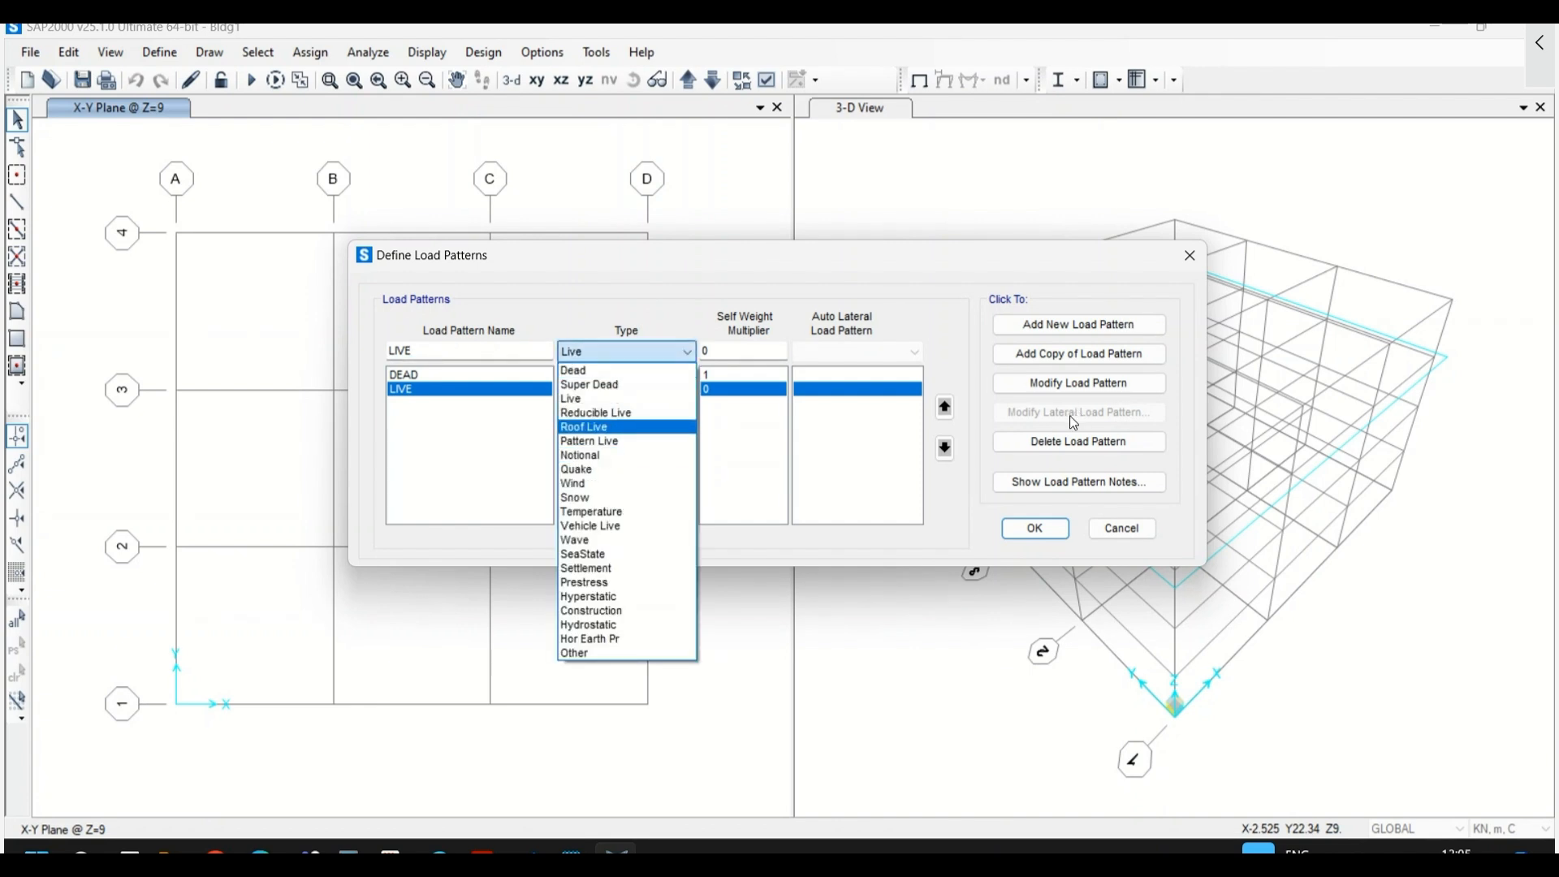
{"action": "left_click", "coordinate": [864, 333]}
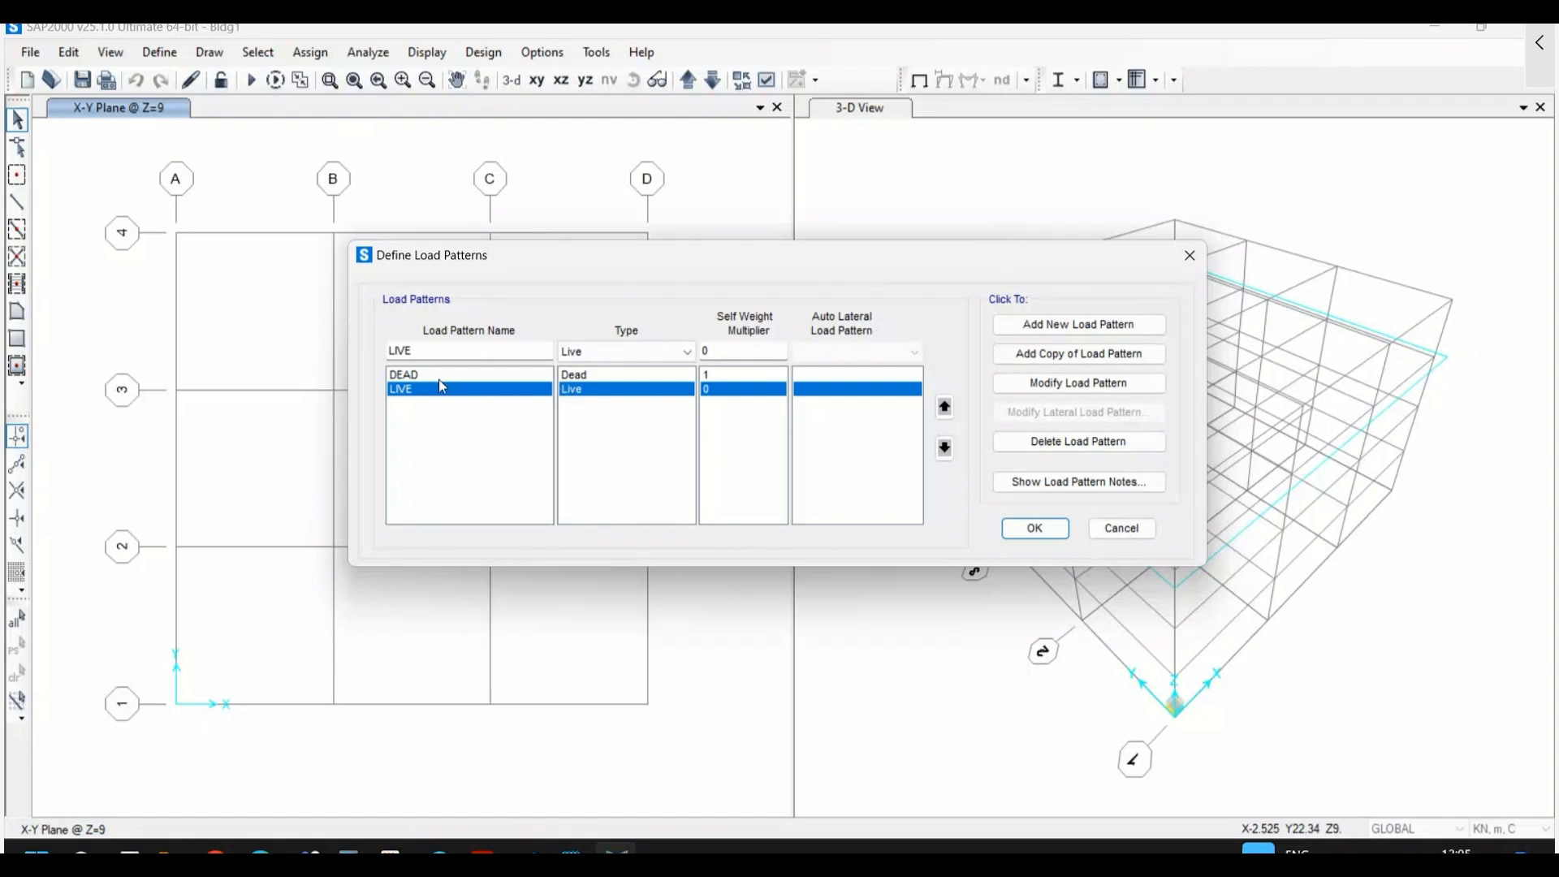
{"action": "left_click", "coordinate": [721, 375]}
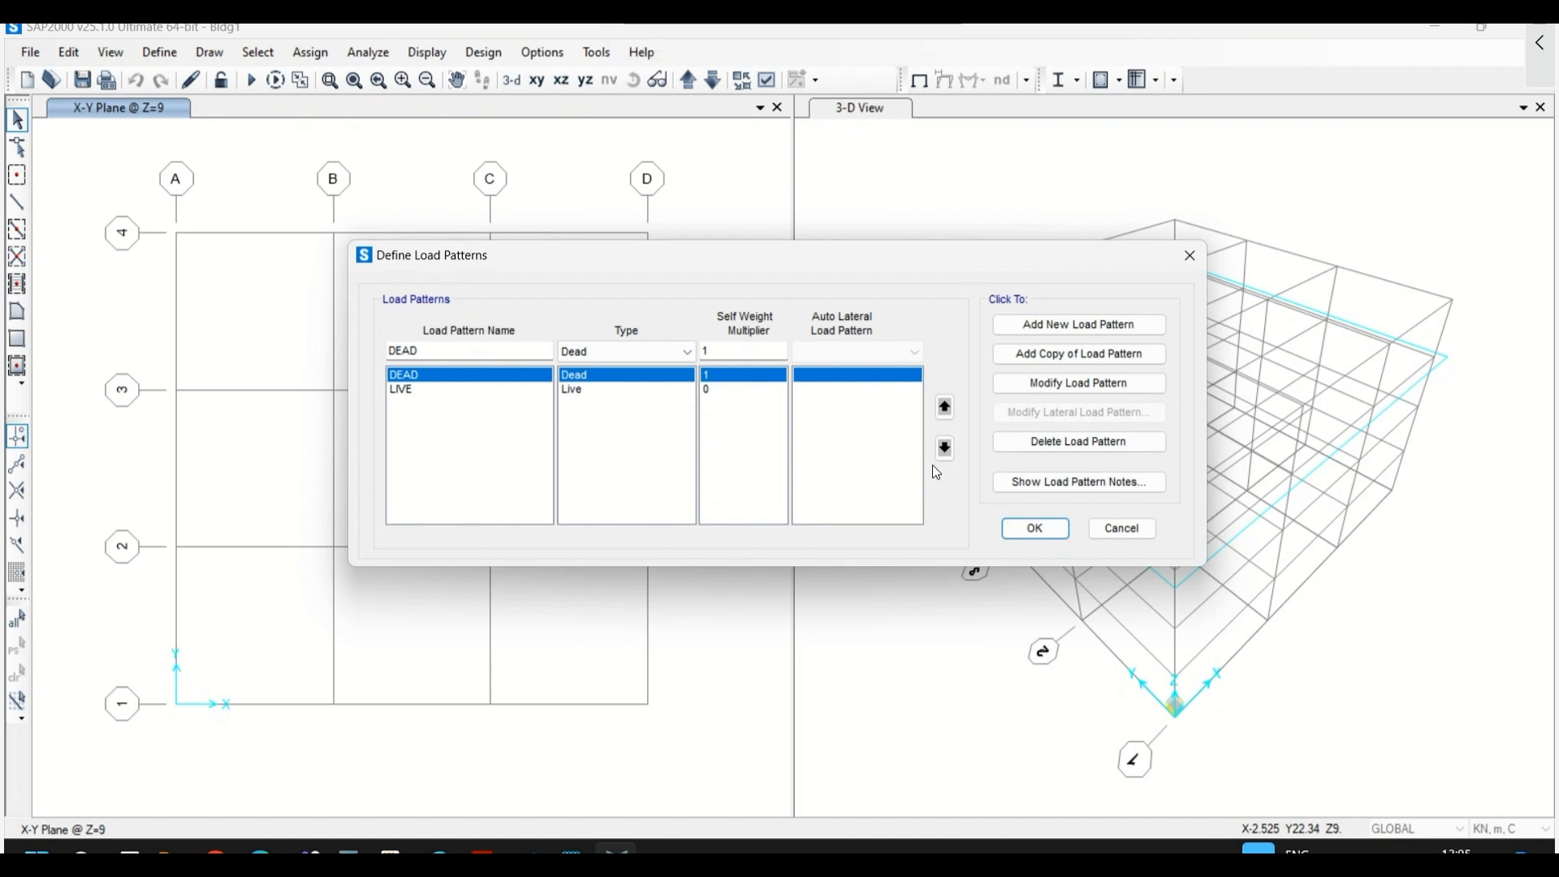
{"action": "key", "text": "Down"}
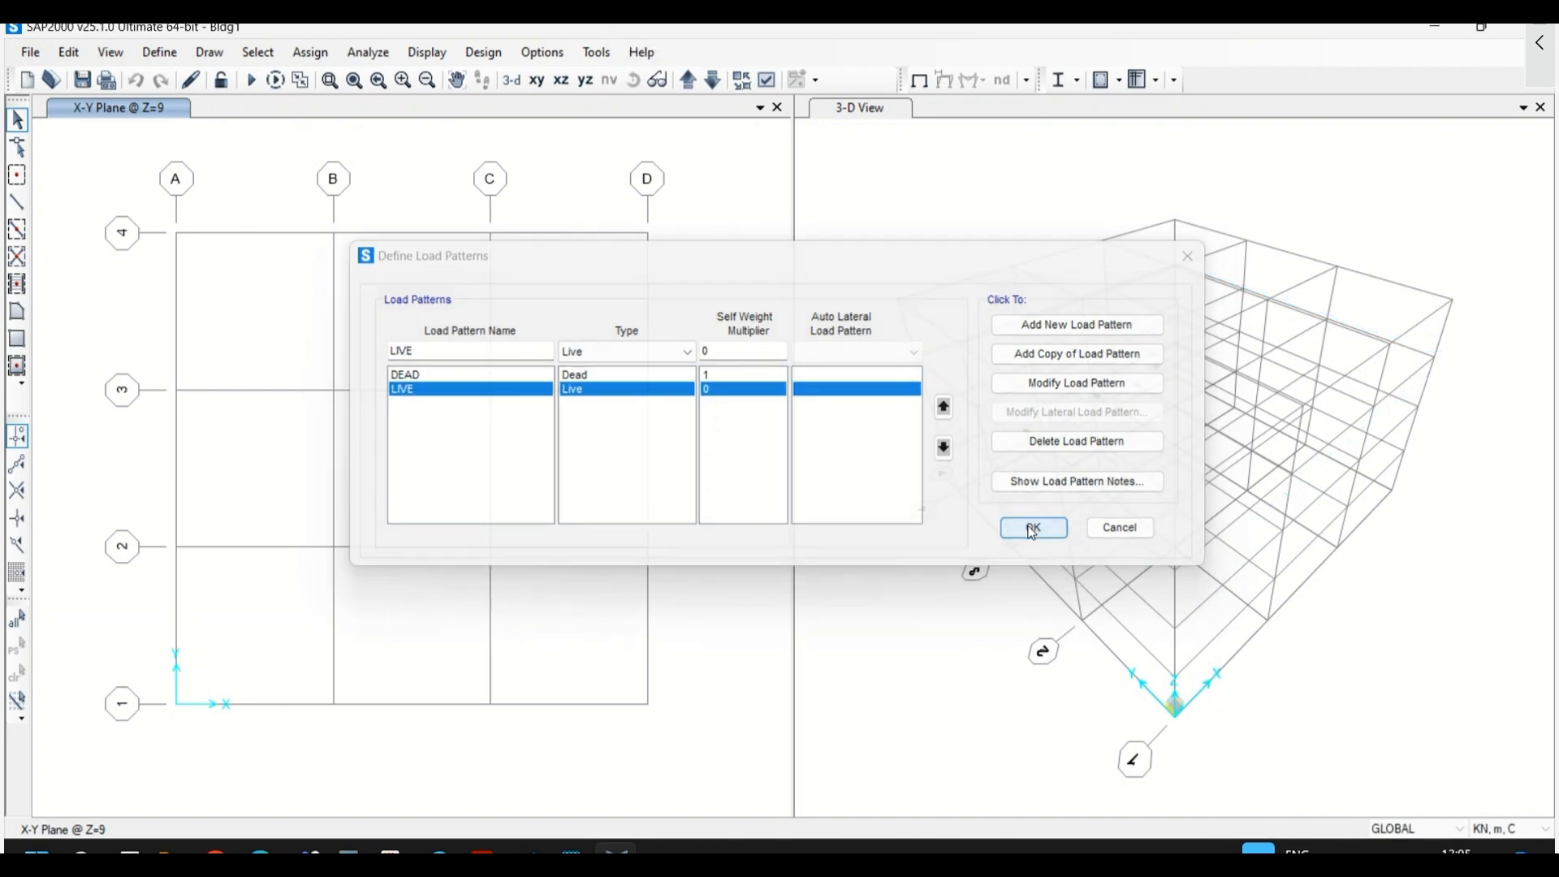
{"action": "left_click", "coordinate": [1034, 529]}
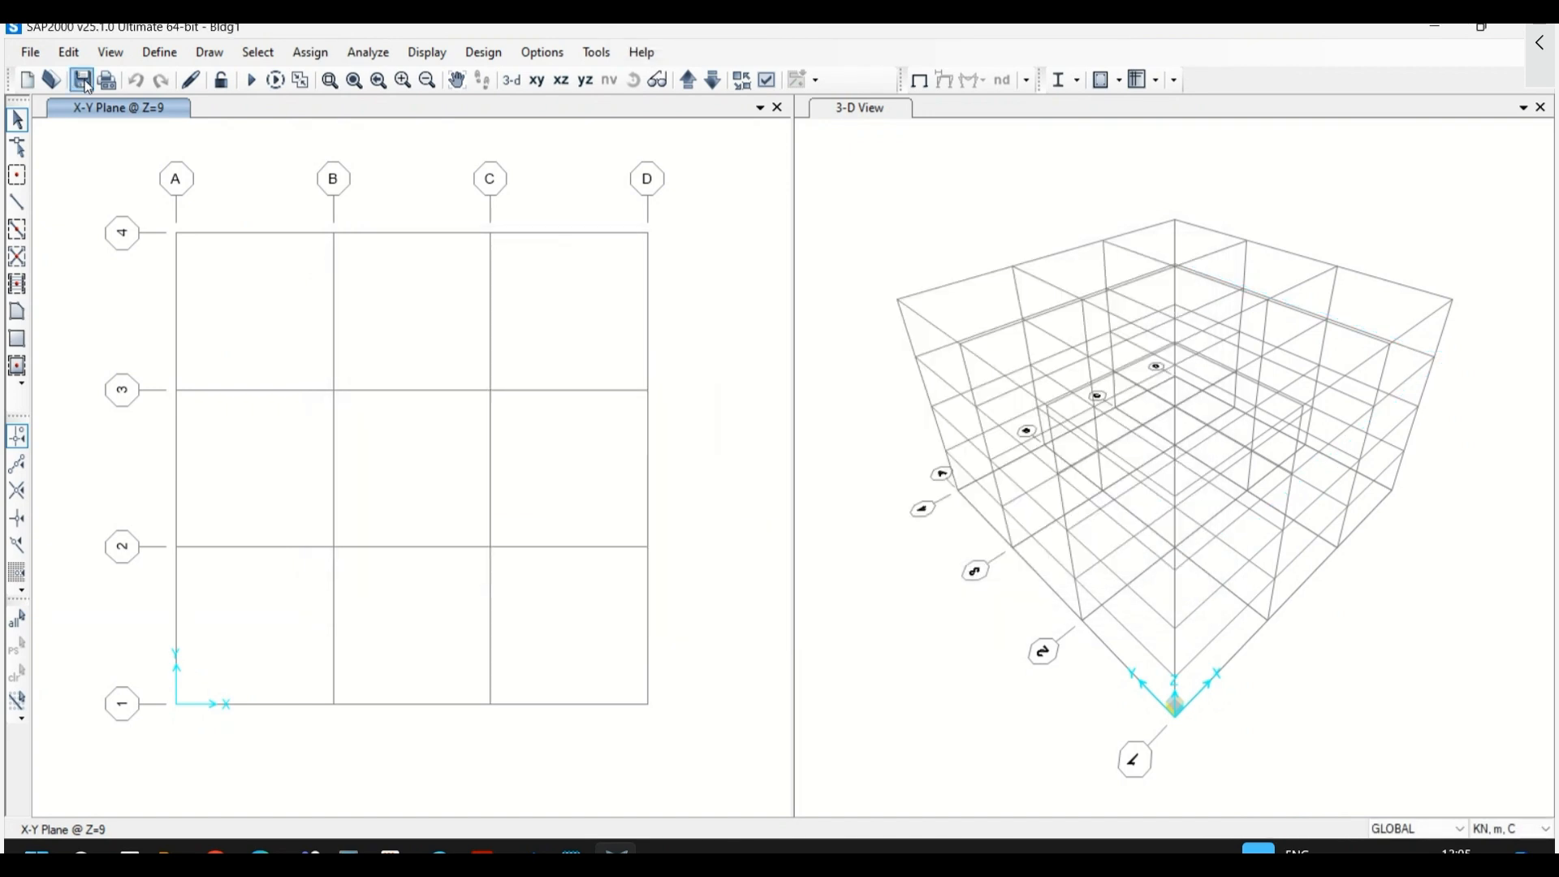
- Move the LIVE load case above MODAL in the load case definitions and accept the list
{"action": "left_click", "coordinate": [152, 52]}
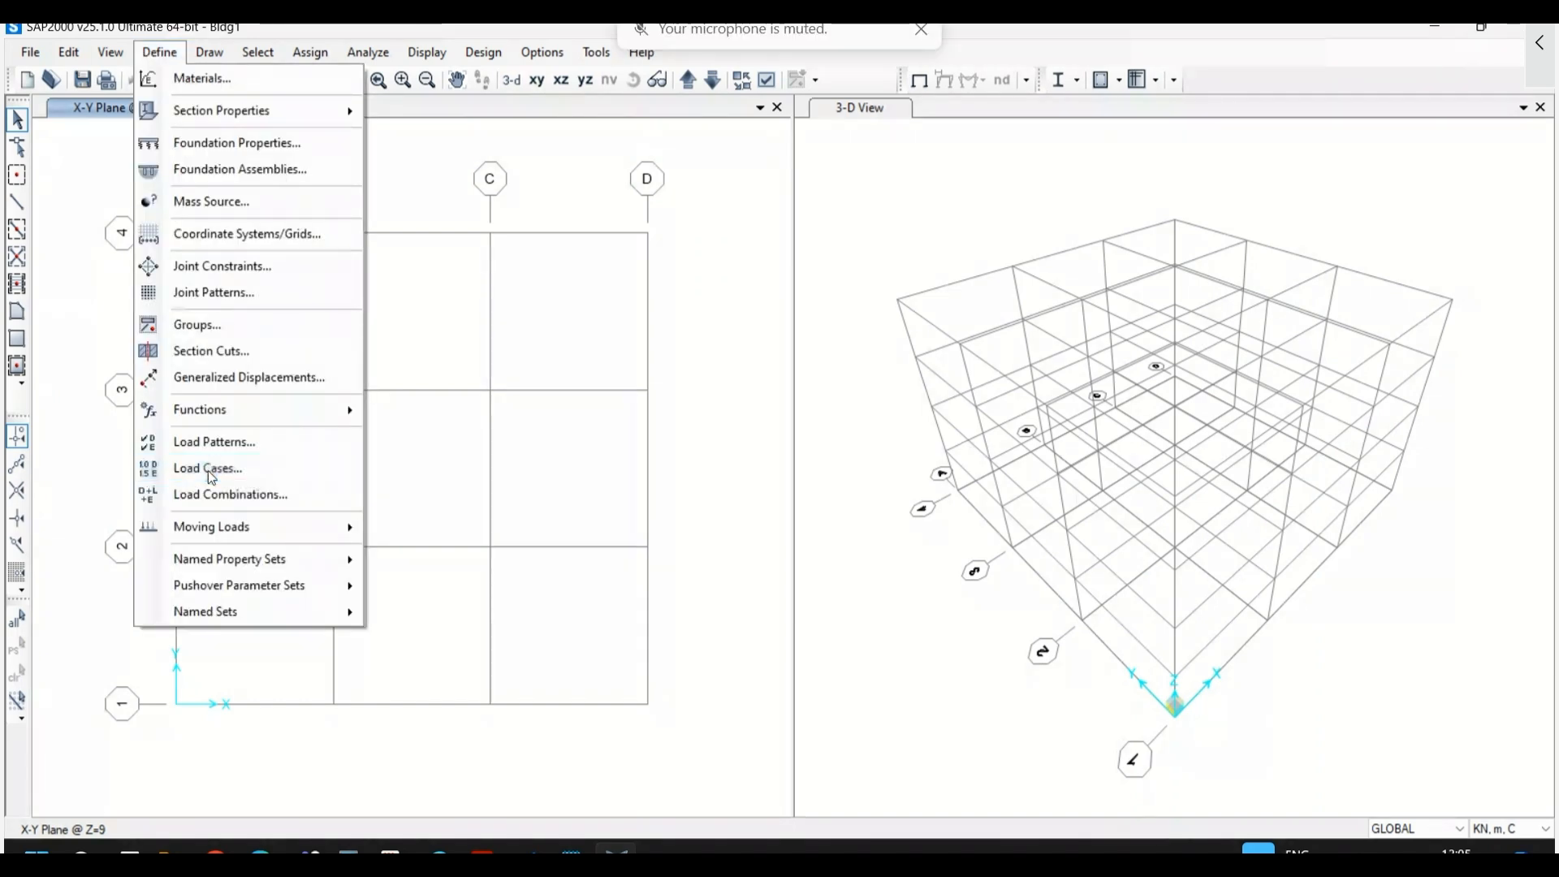
{"action": "left_click", "coordinate": [208, 470]}
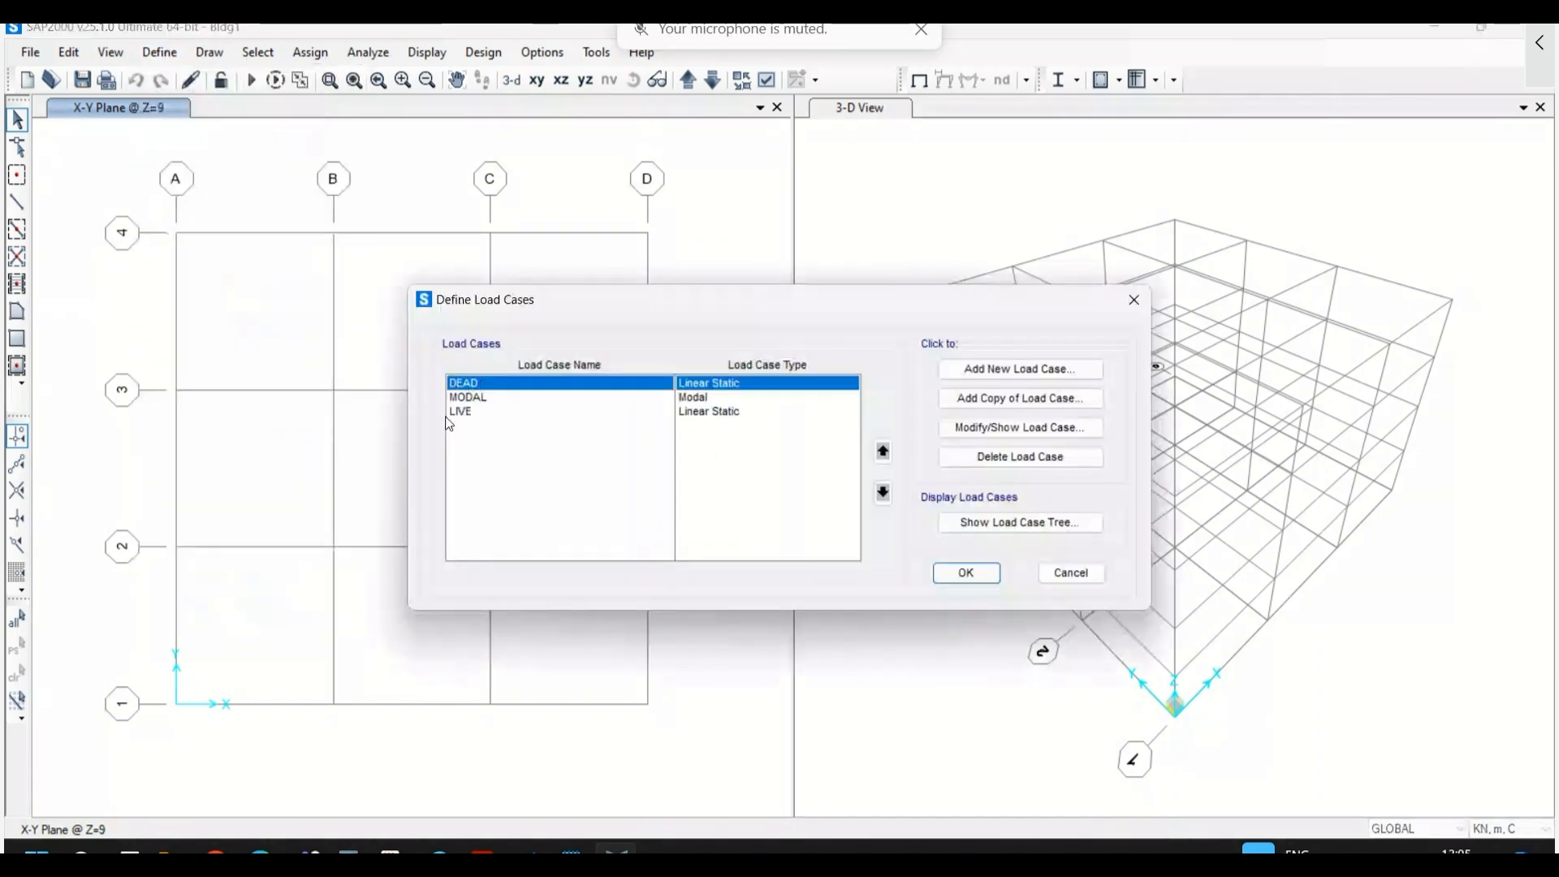
{"action": "left_click", "coordinate": [467, 411]}
{"action": "left_click", "coordinate": [883, 450]}
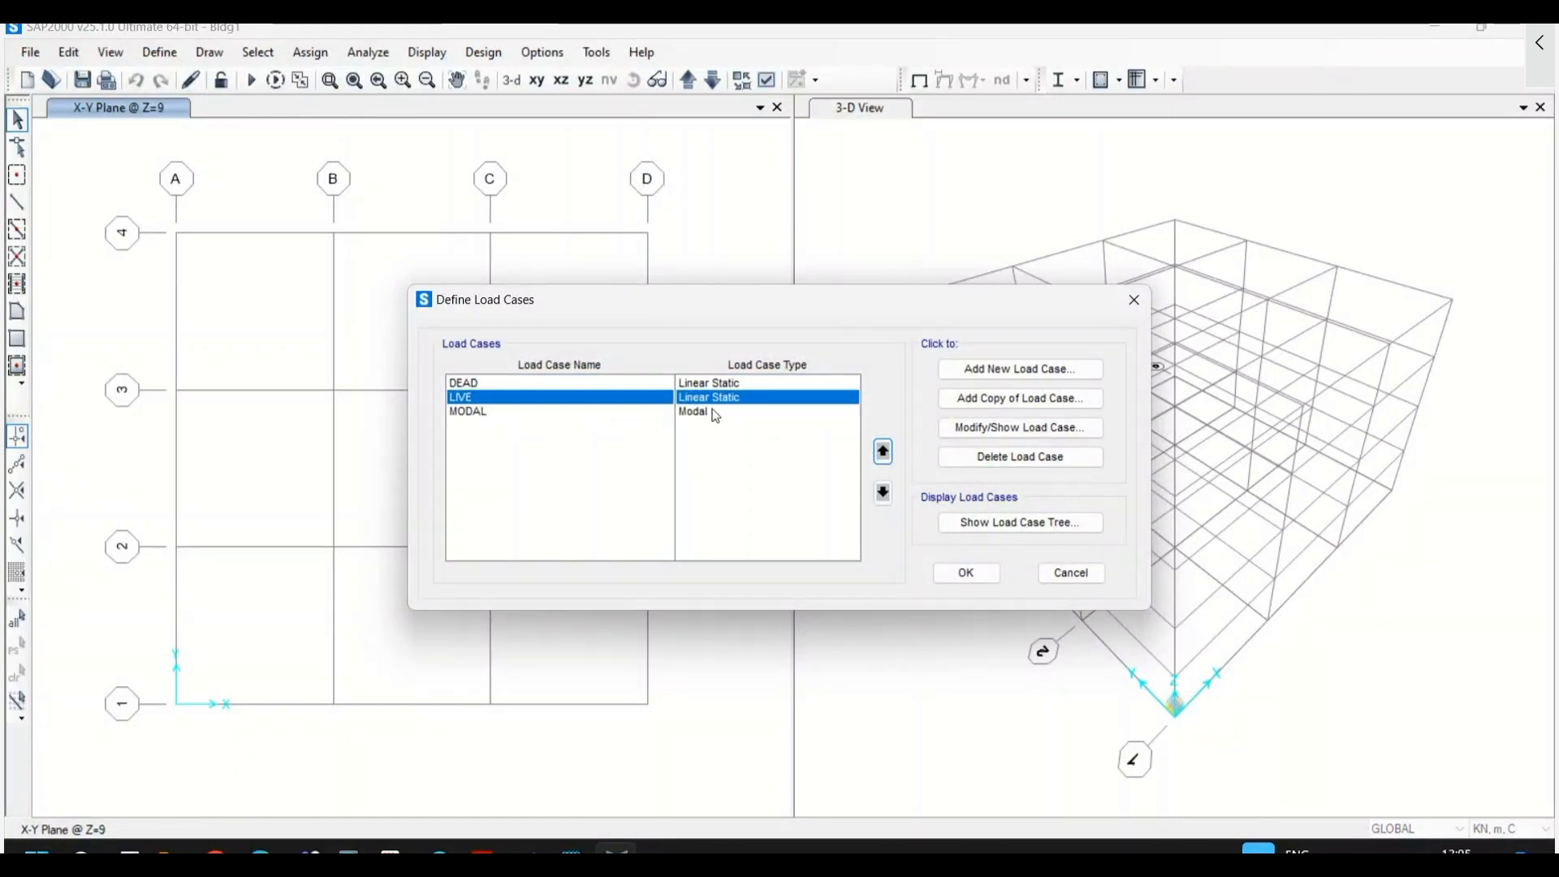
{"action": "left_click", "coordinate": [714, 411]}
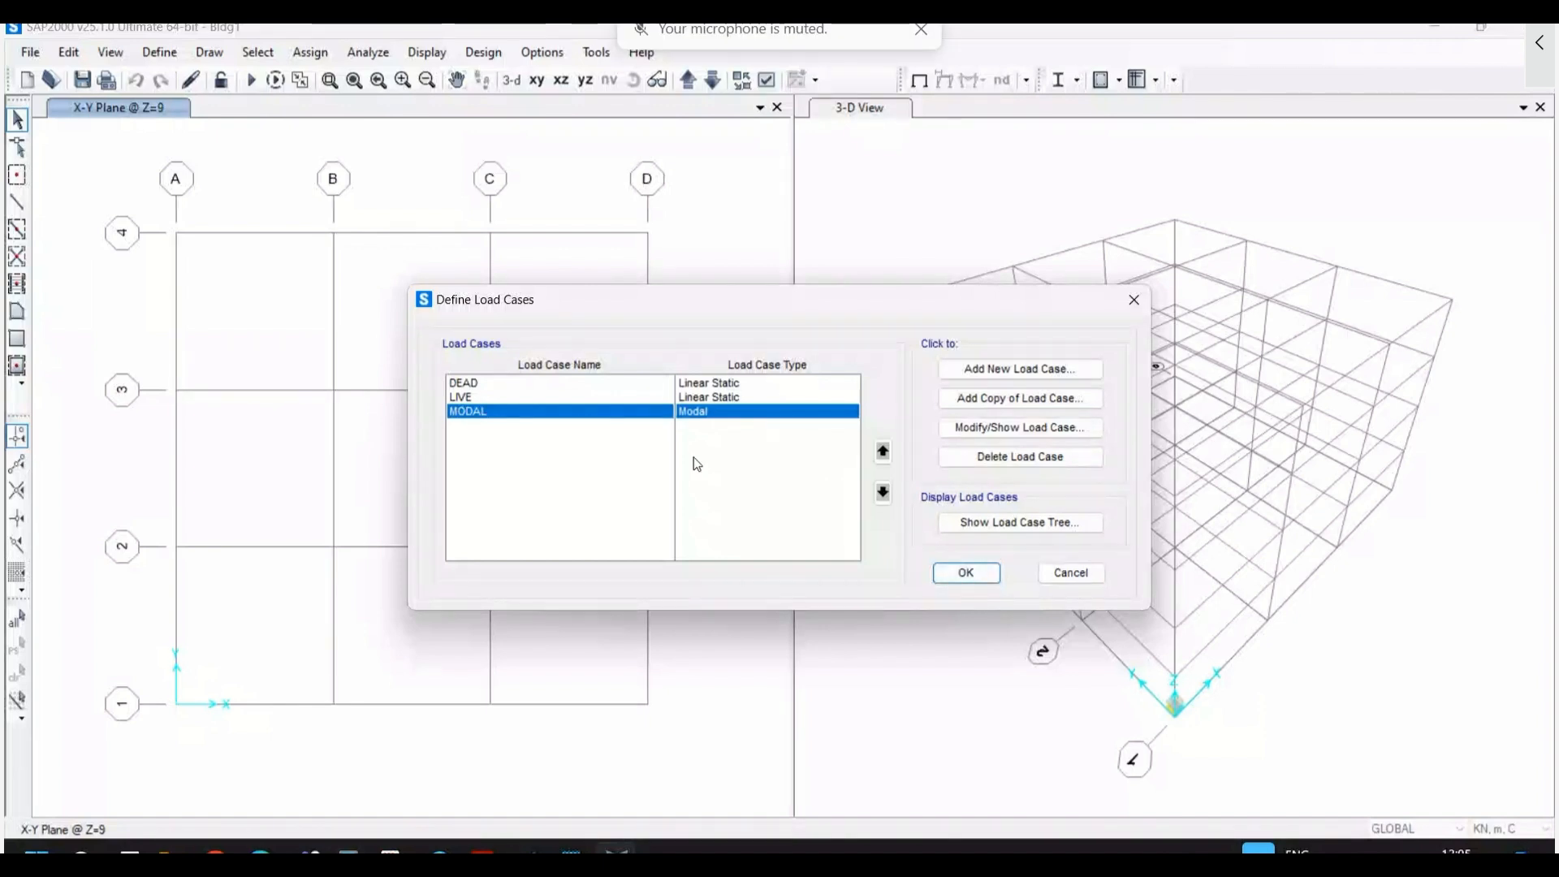
{"action": "left_click", "coordinate": [966, 572]}
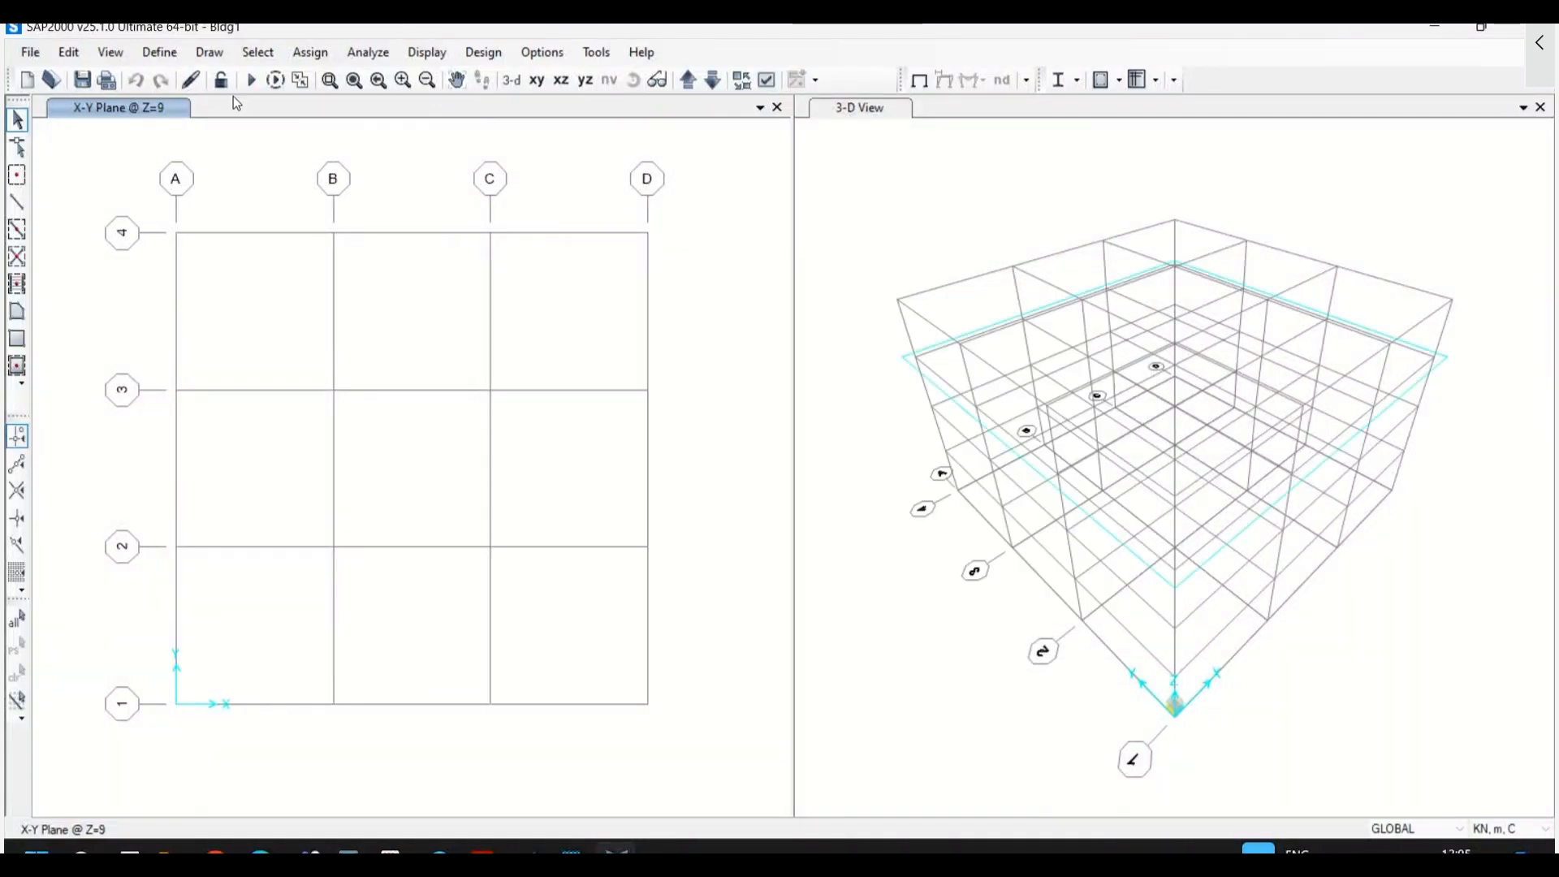
- Check the load combination definitions and close them without adding any combination
{"action": "left_click", "coordinate": [158, 54]}
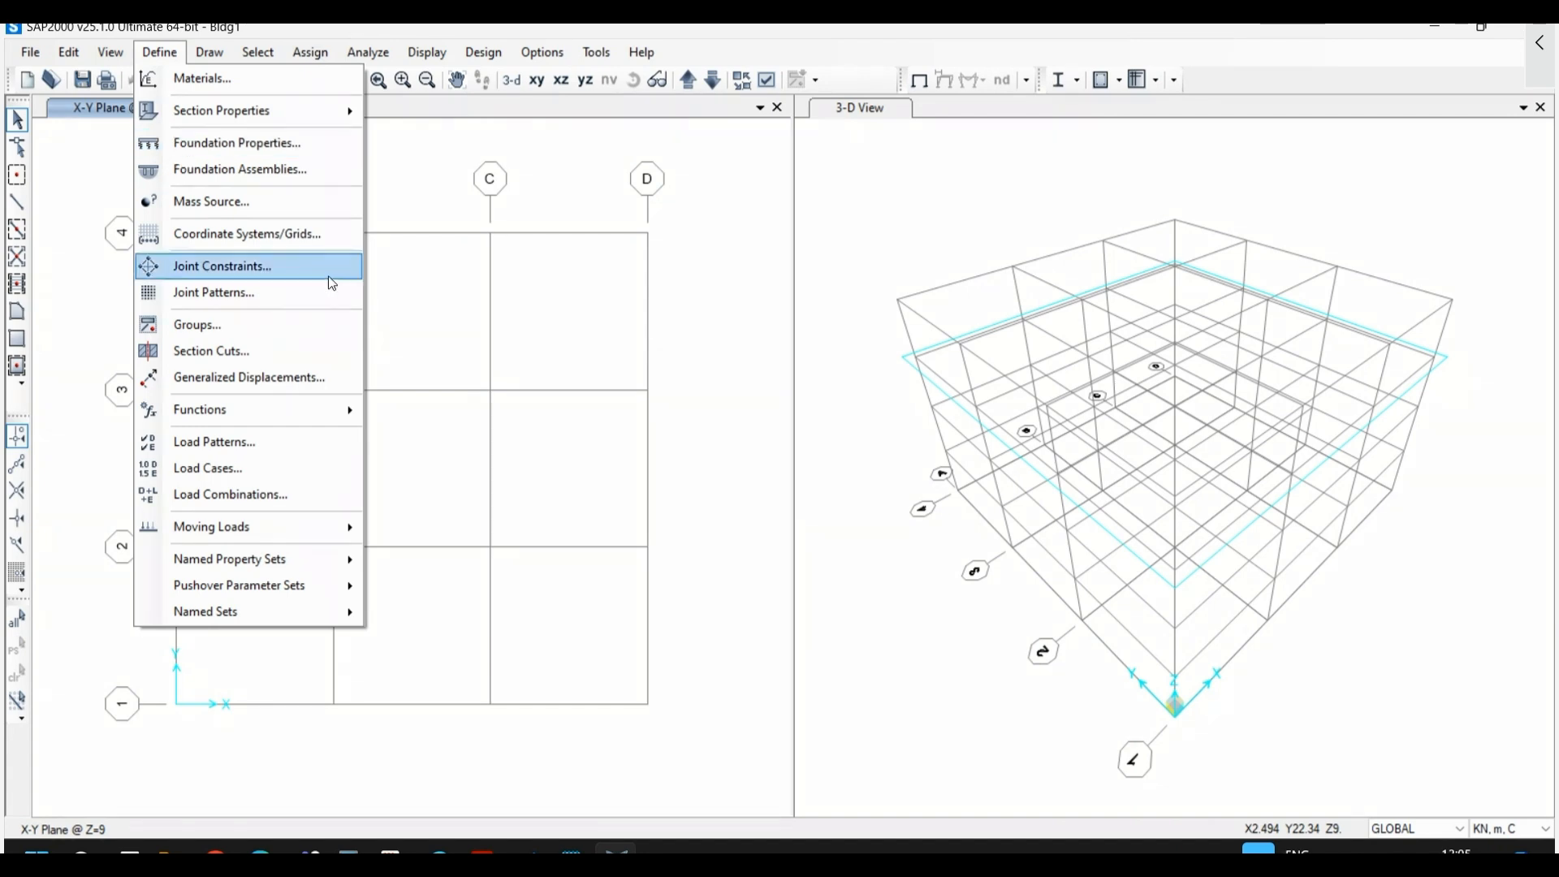
{"action": "left_click", "coordinate": [272, 497]}
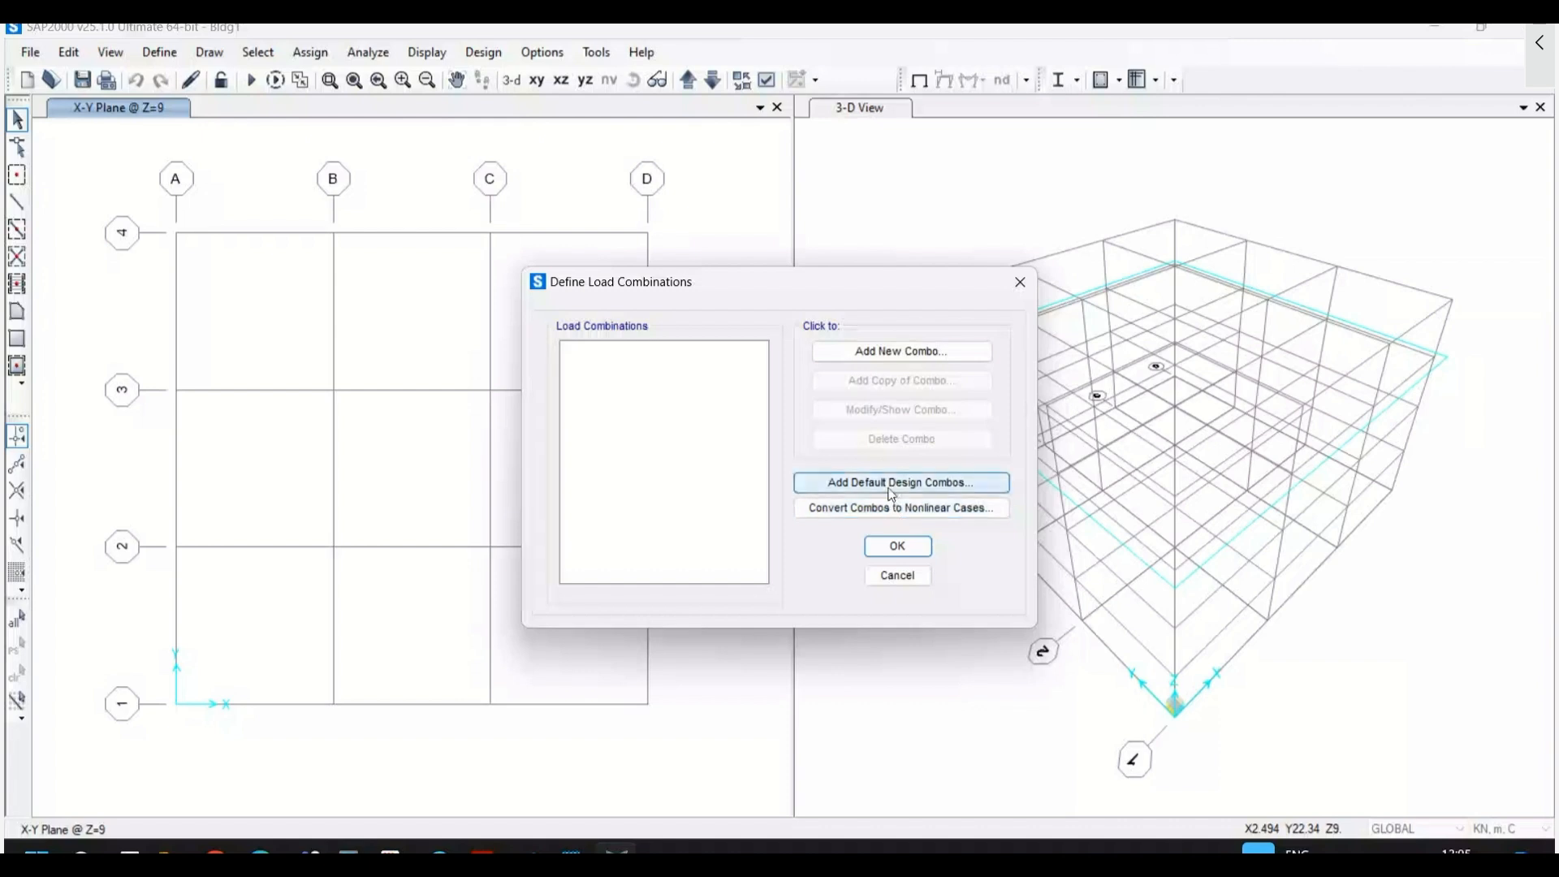
{"action": "left_click", "coordinate": [898, 546]}
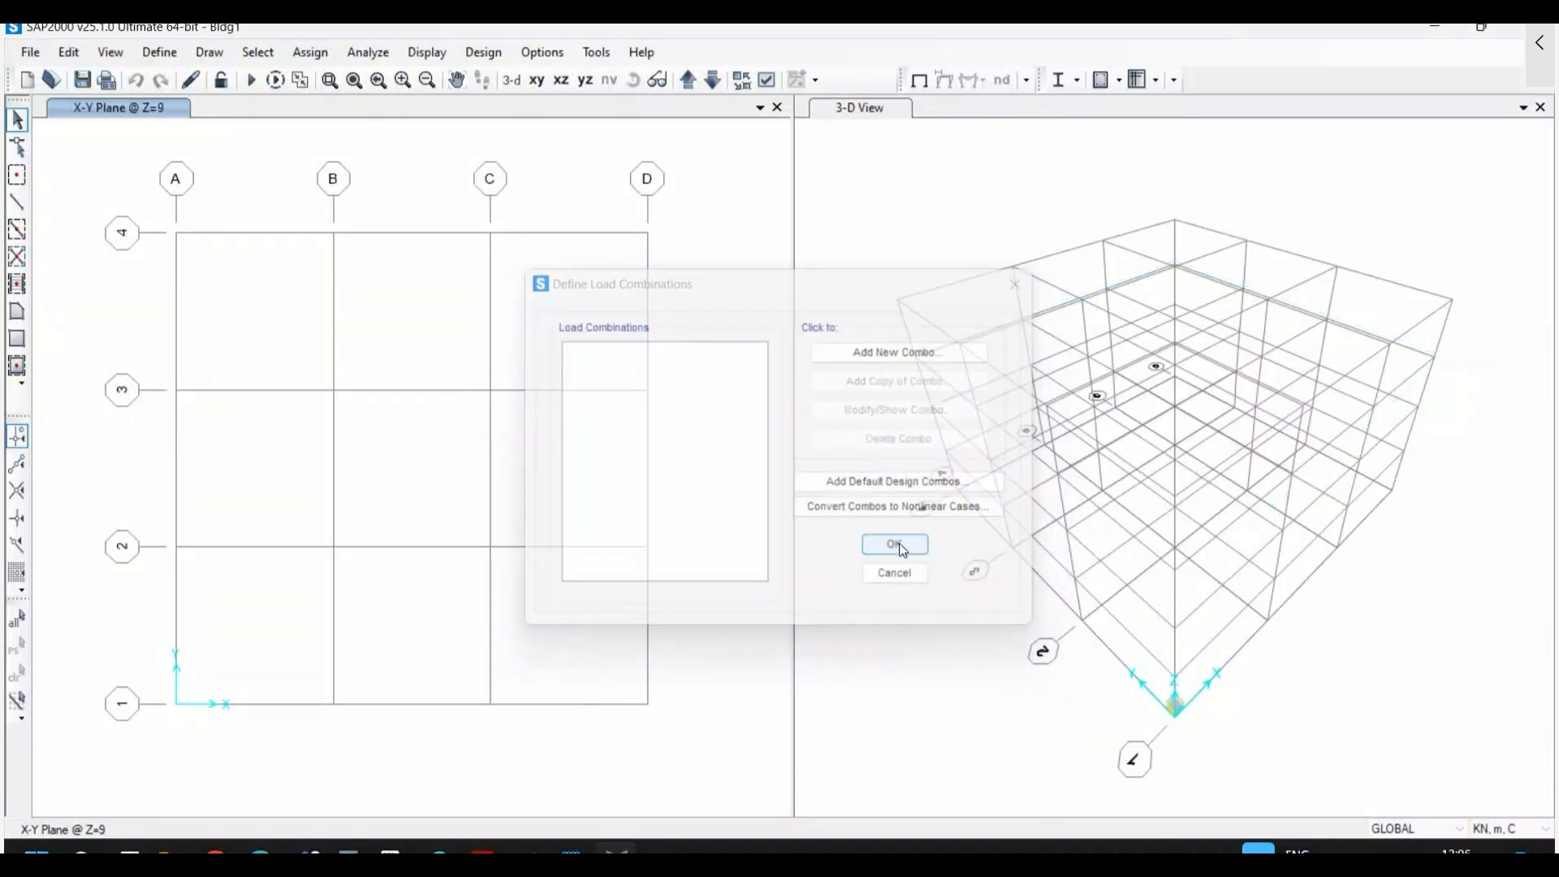
{"action": "left_click", "coordinate": [160, 52]}
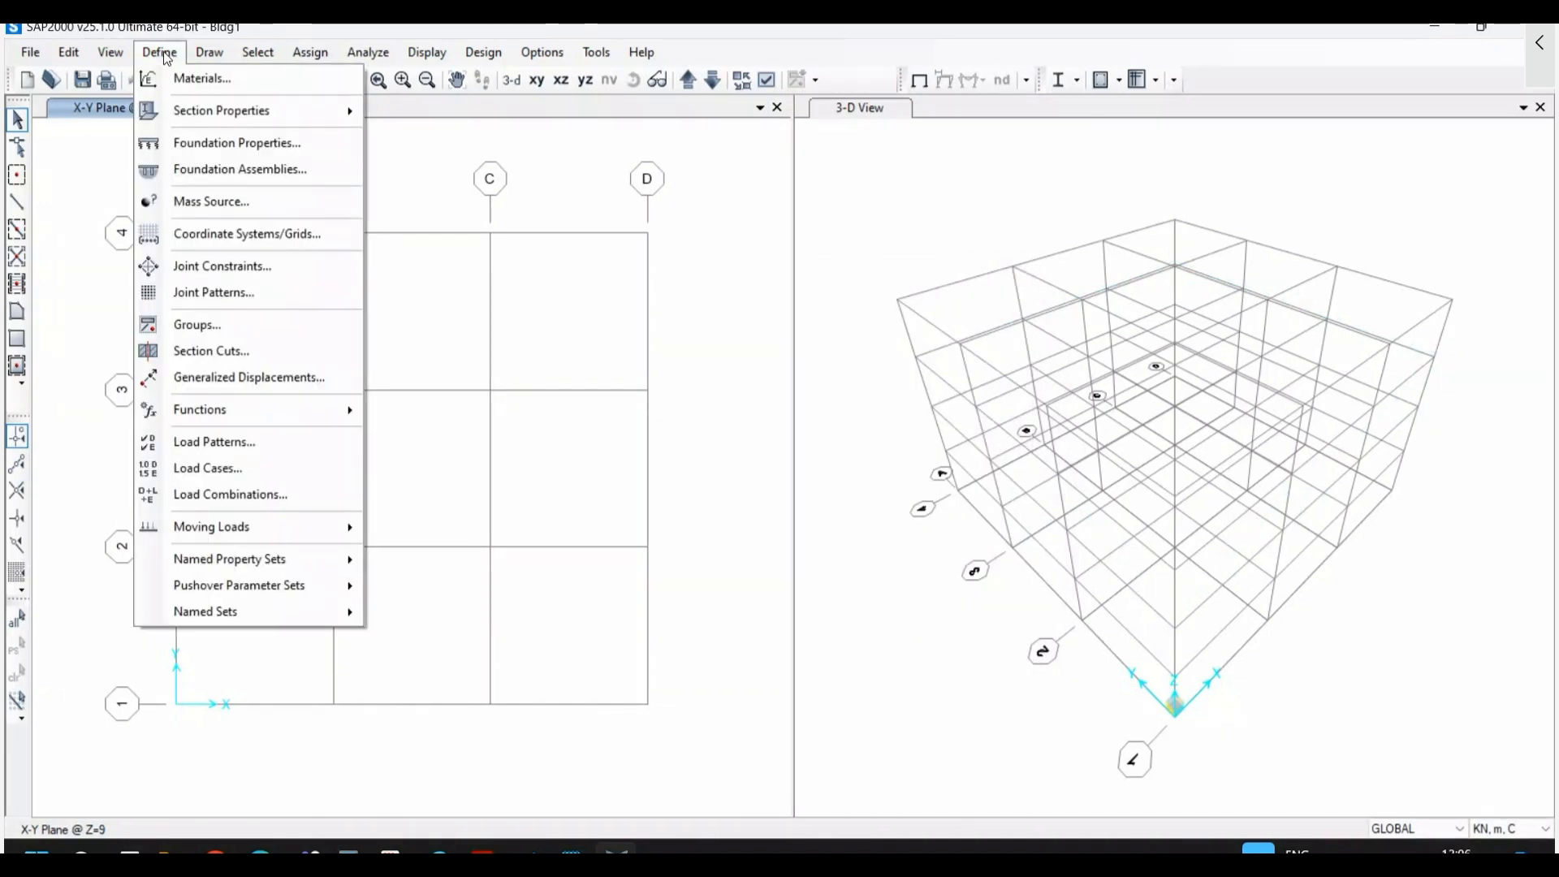
{"action": "left_click", "coordinate": [182, 54]}
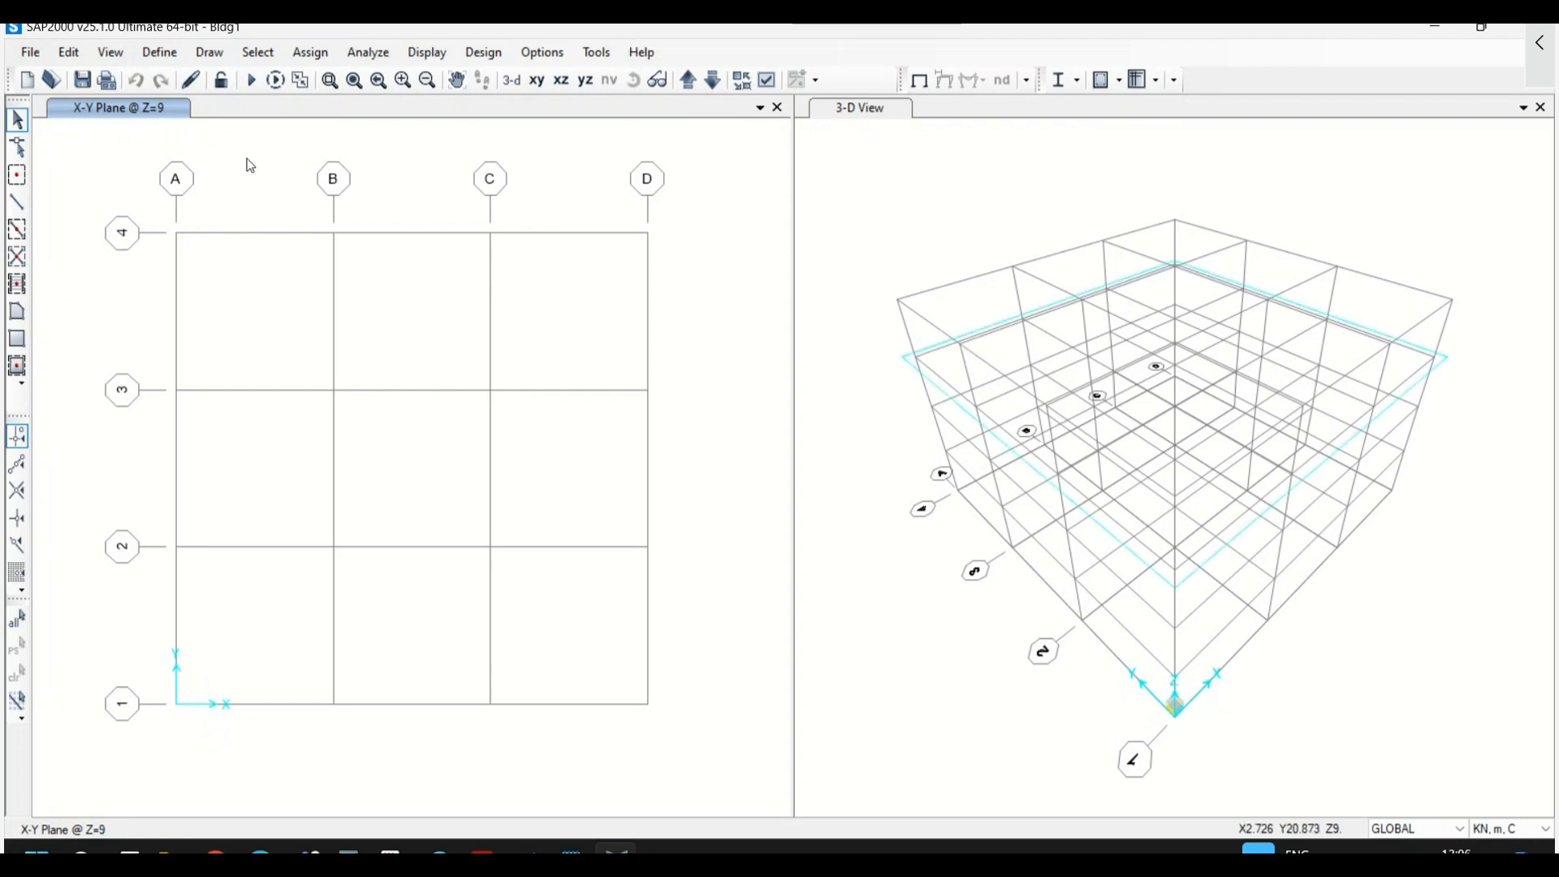
- Set the 2D view to the X-Z plane at Y = 0 m, and step to the plane at Y = 6 and back
{"action": "left_click", "coordinate": [111, 52]}
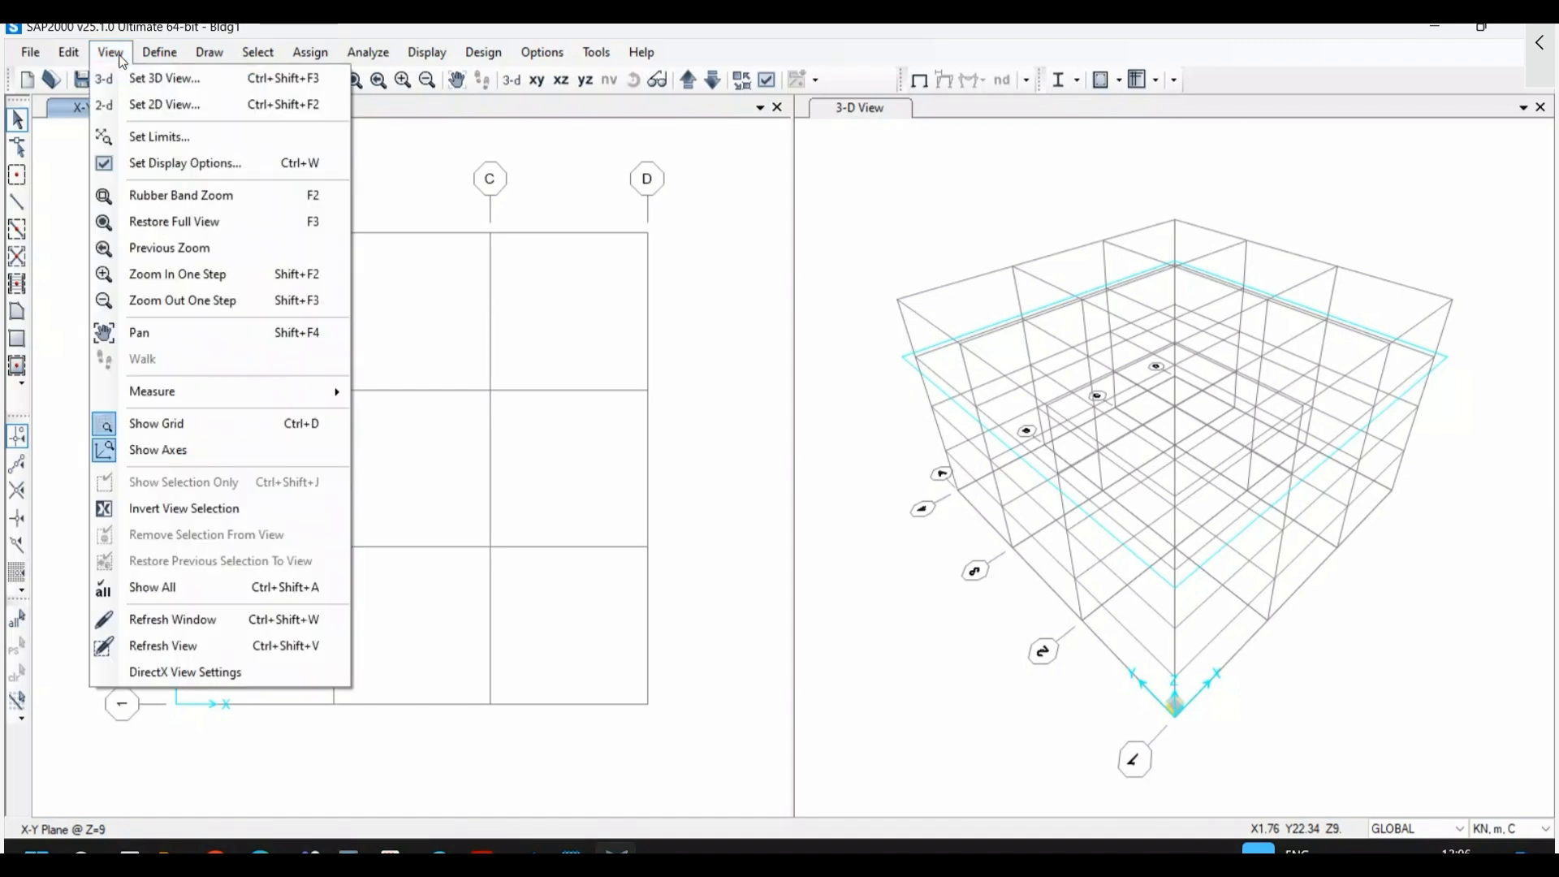
{"action": "left_click", "coordinate": [109, 52]}
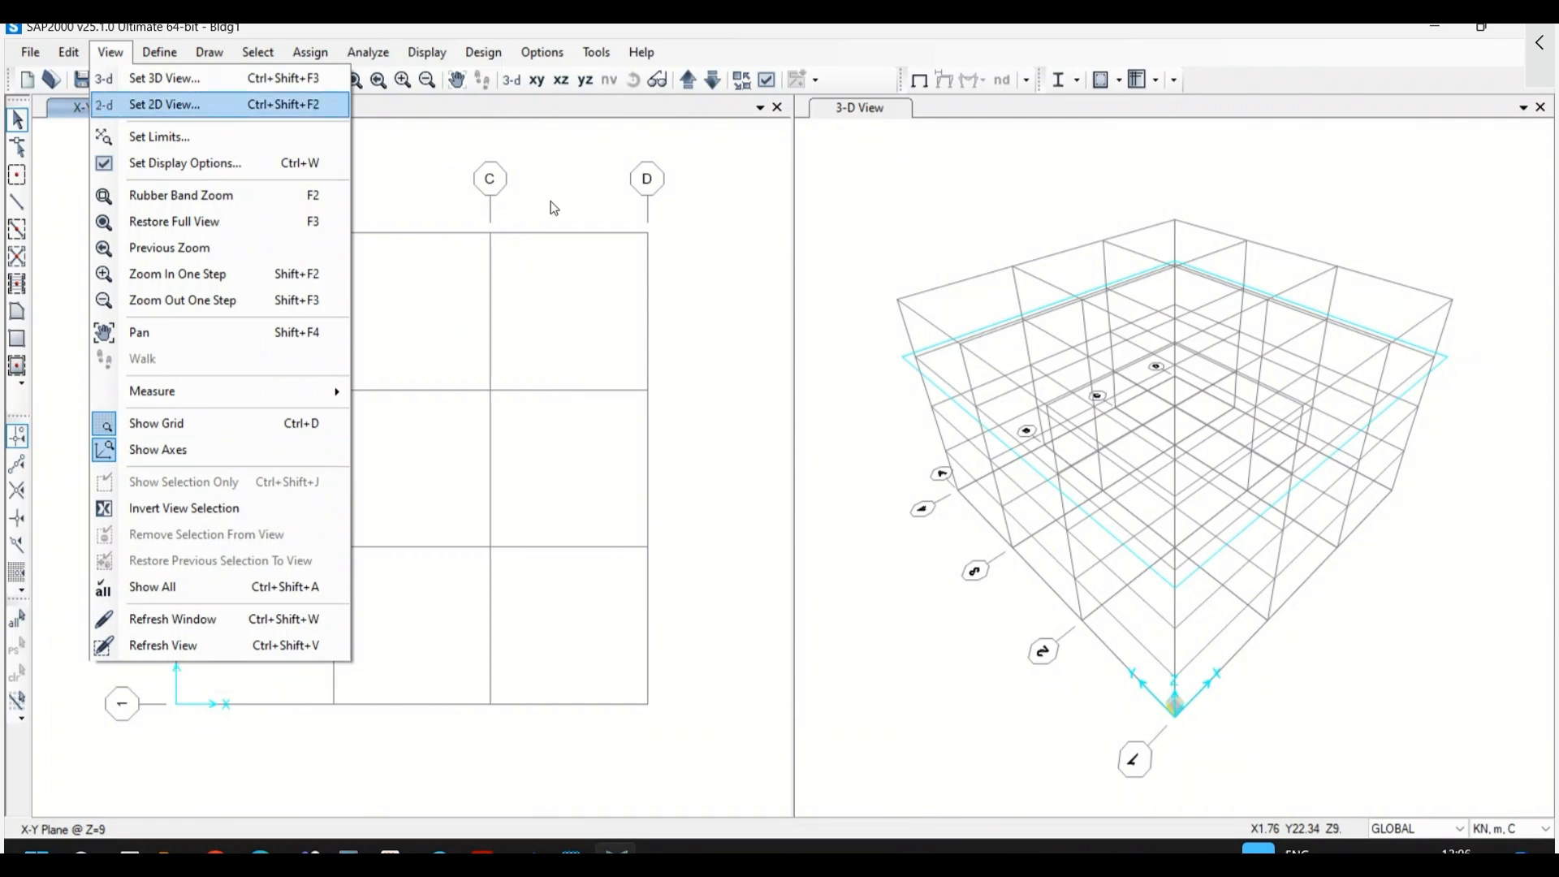
{"action": "key", "text": "Return"}
{"action": "left_click_drag", "start_coordinate": [749, 72], "coordinate": [661, 80]}
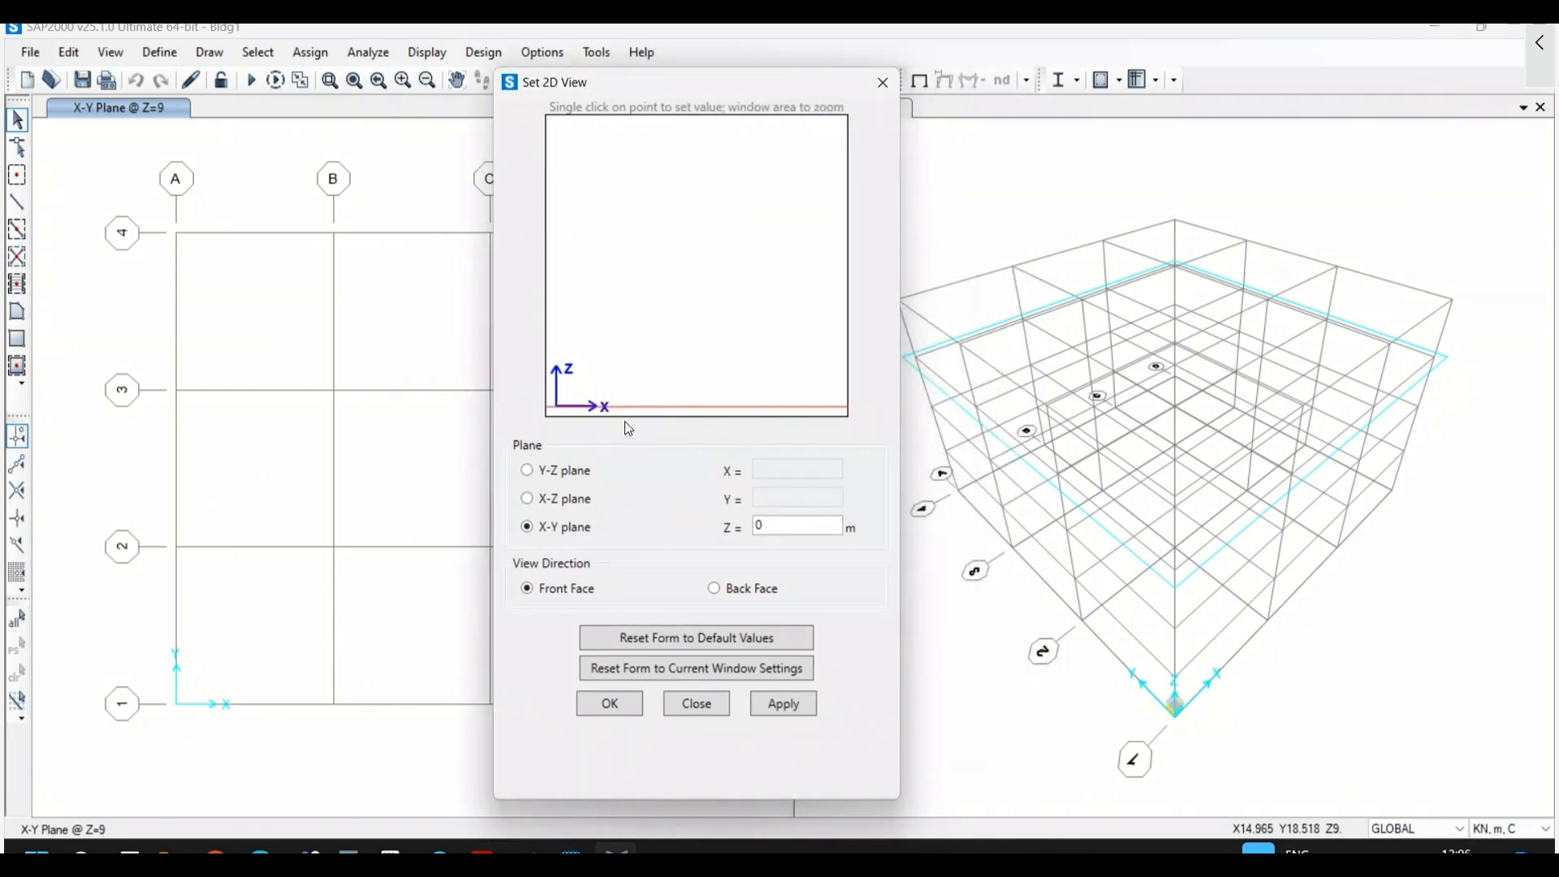
{"action": "left_click", "coordinate": [557, 505]}
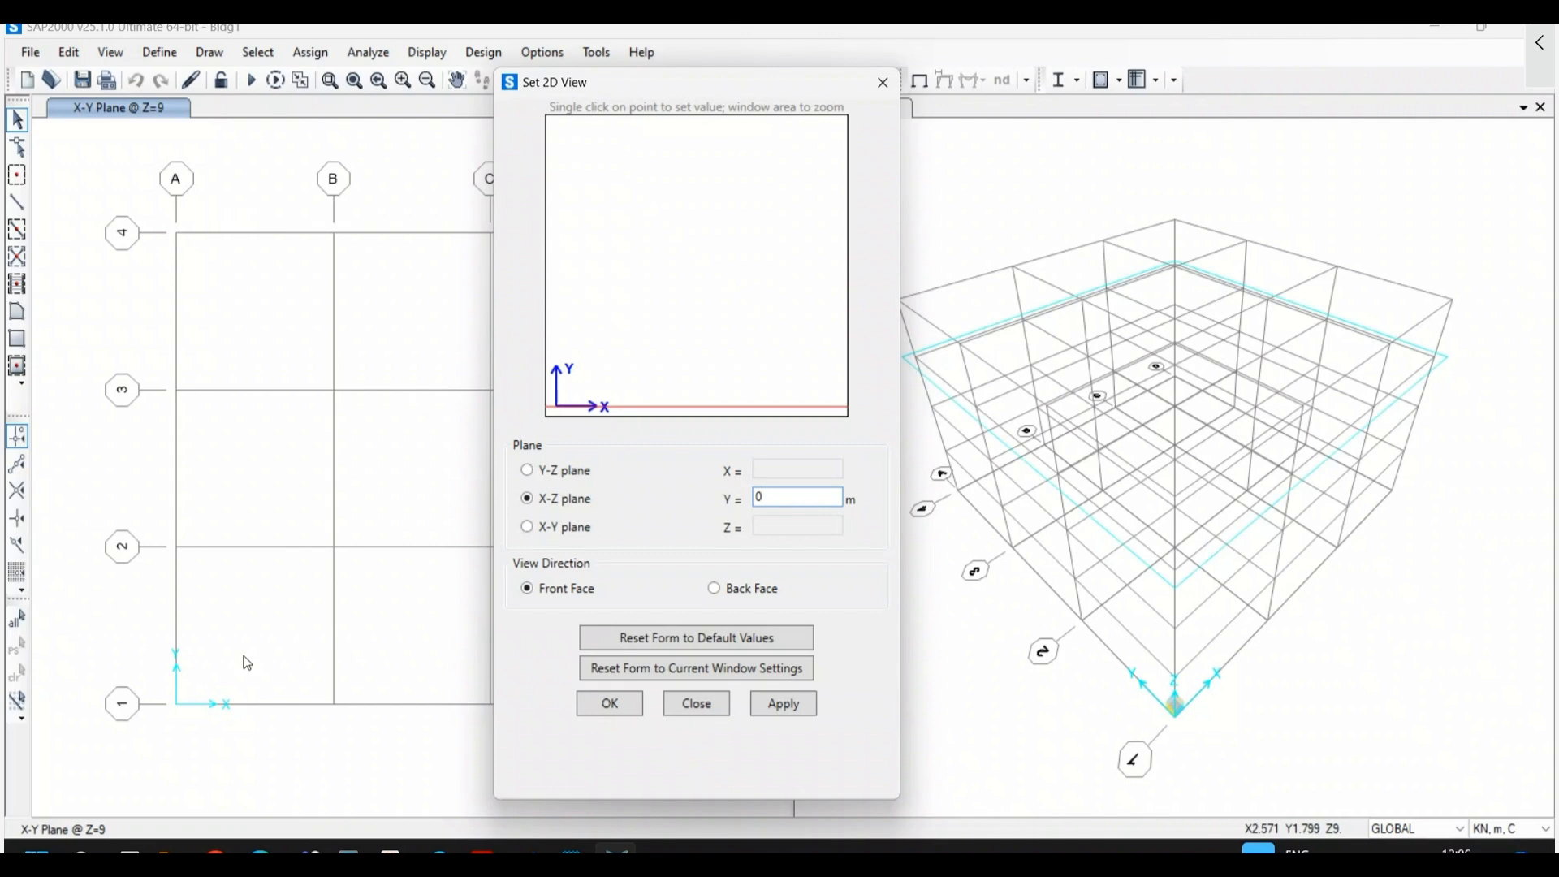
{"action": "left_click_drag", "start_coordinate": [568, 89], "coordinate": [458, 98]}
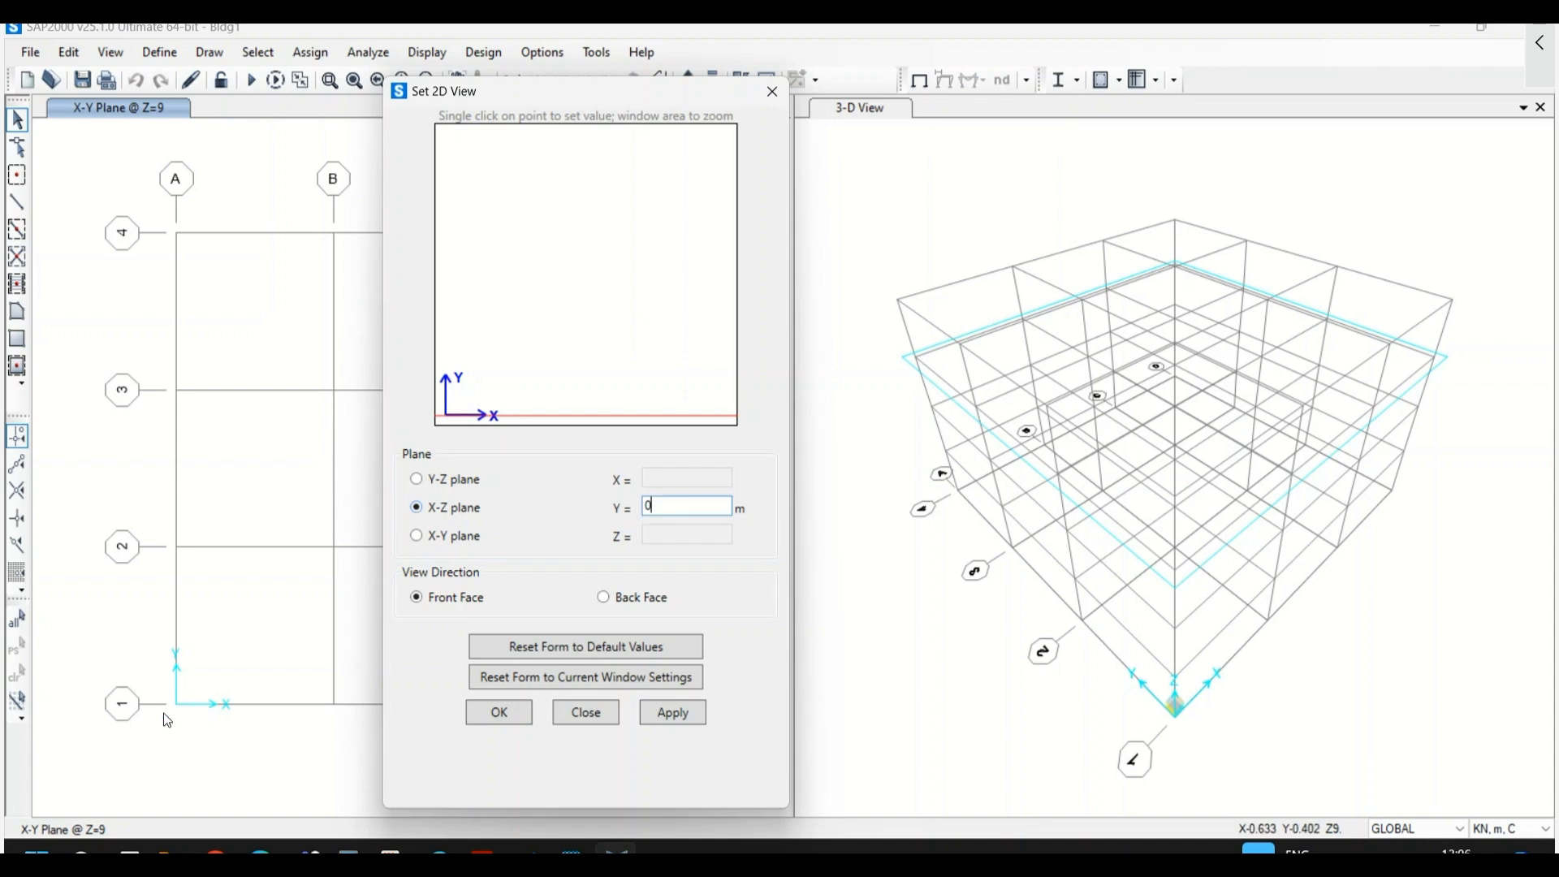
{"action": "left_click", "coordinate": [665, 713]}
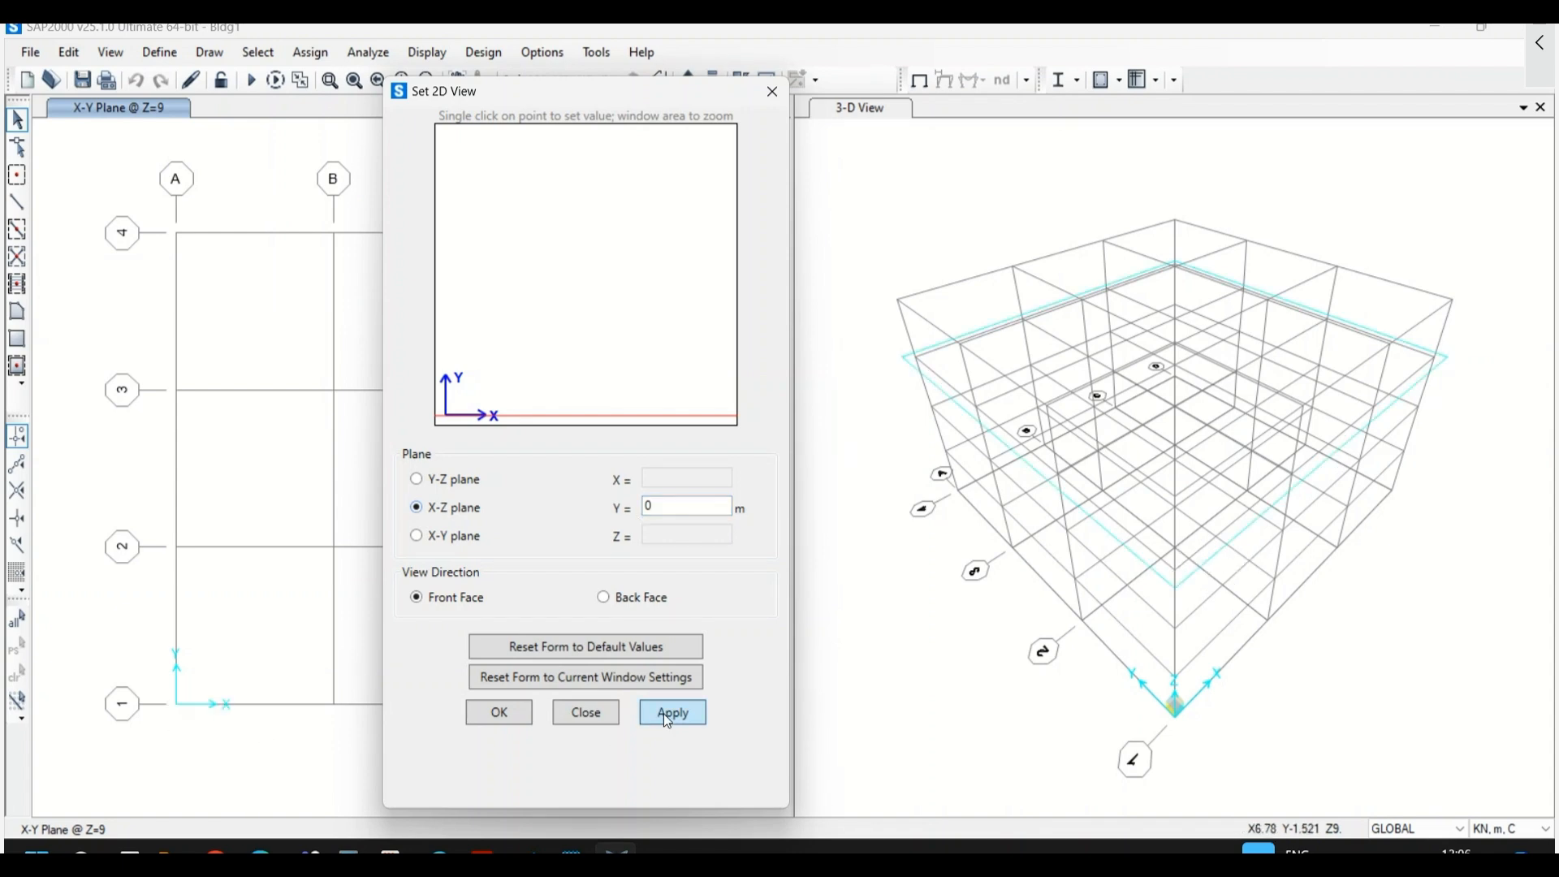
{"action": "left_click", "coordinate": [585, 713]}
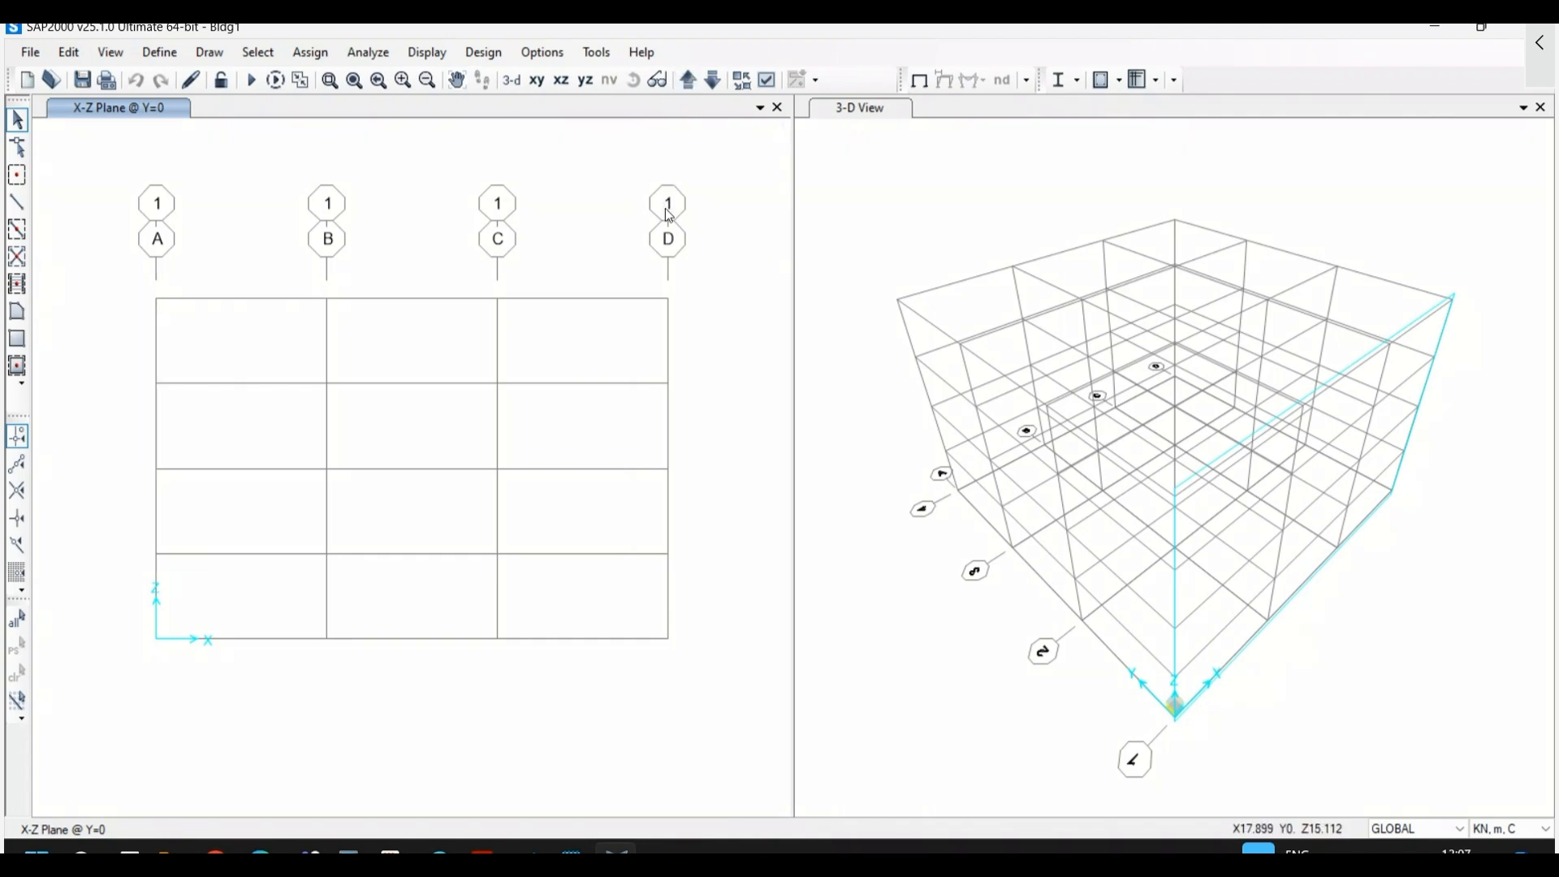
{"action": "left_click", "coordinate": [689, 80]}
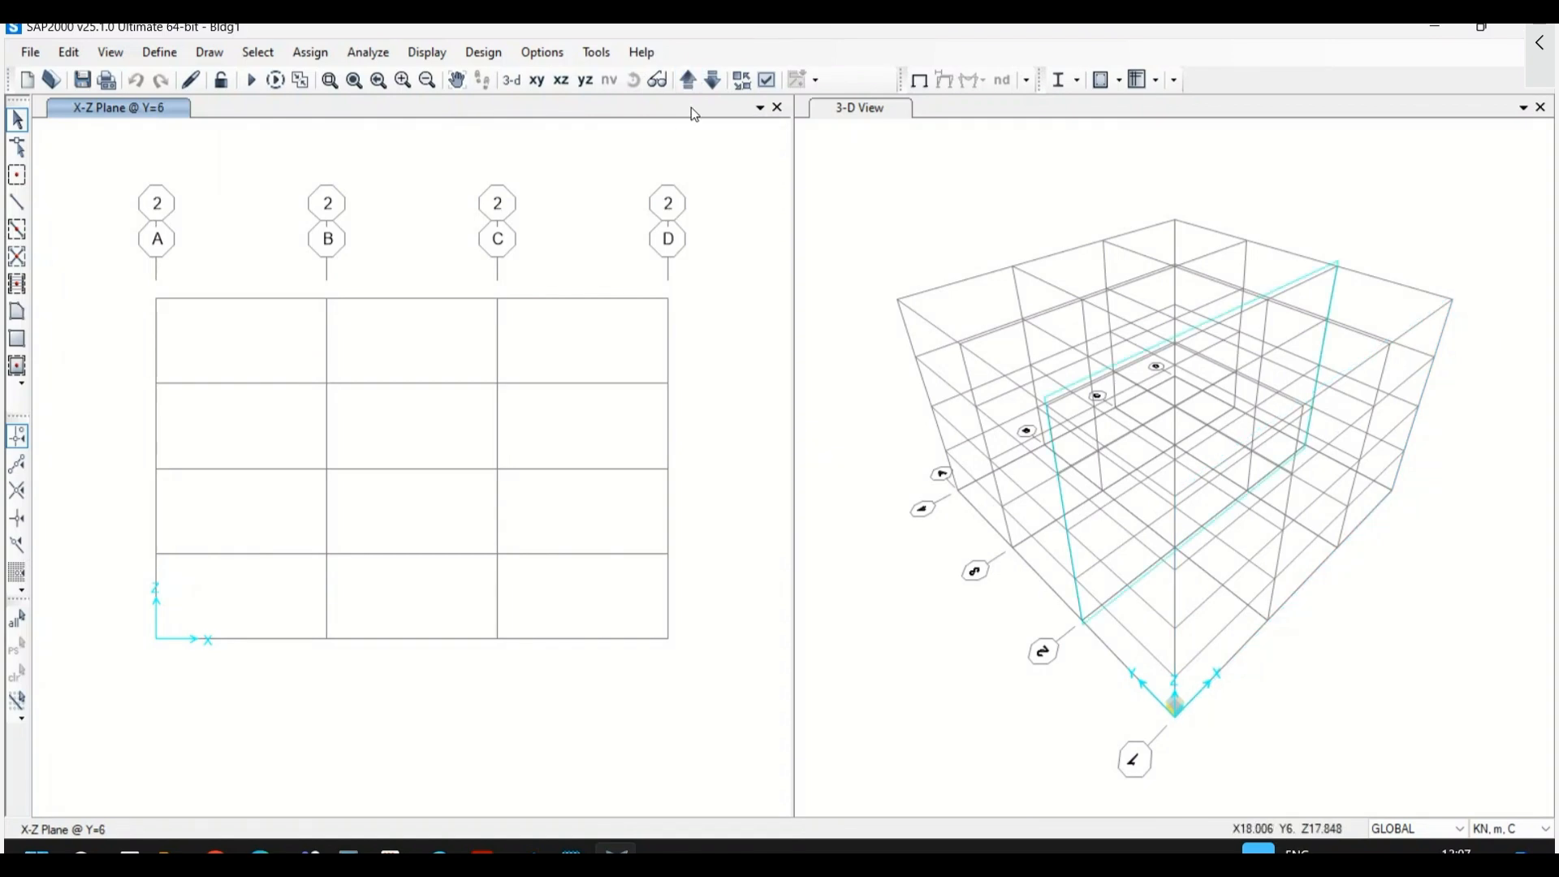
{"action": "left_click", "coordinate": [713, 79]}
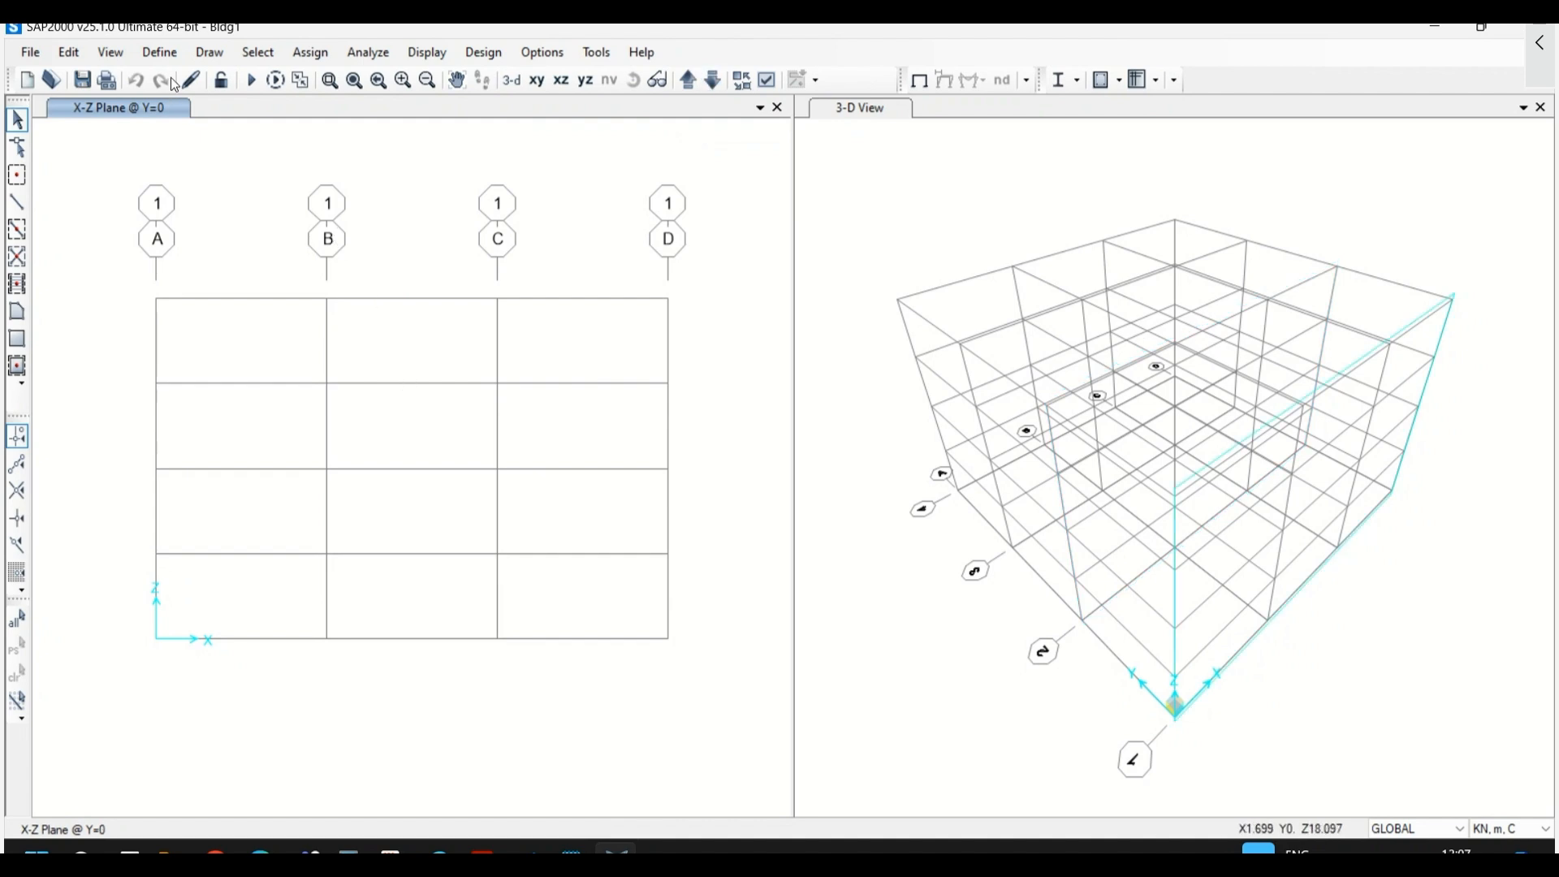
- Quick-draw C300X500 columns on grid lines A, B, C and D in the lowest storey of the X-Z plane at Y = 0
{"action": "left_click", "coordinate": [202, 57]}
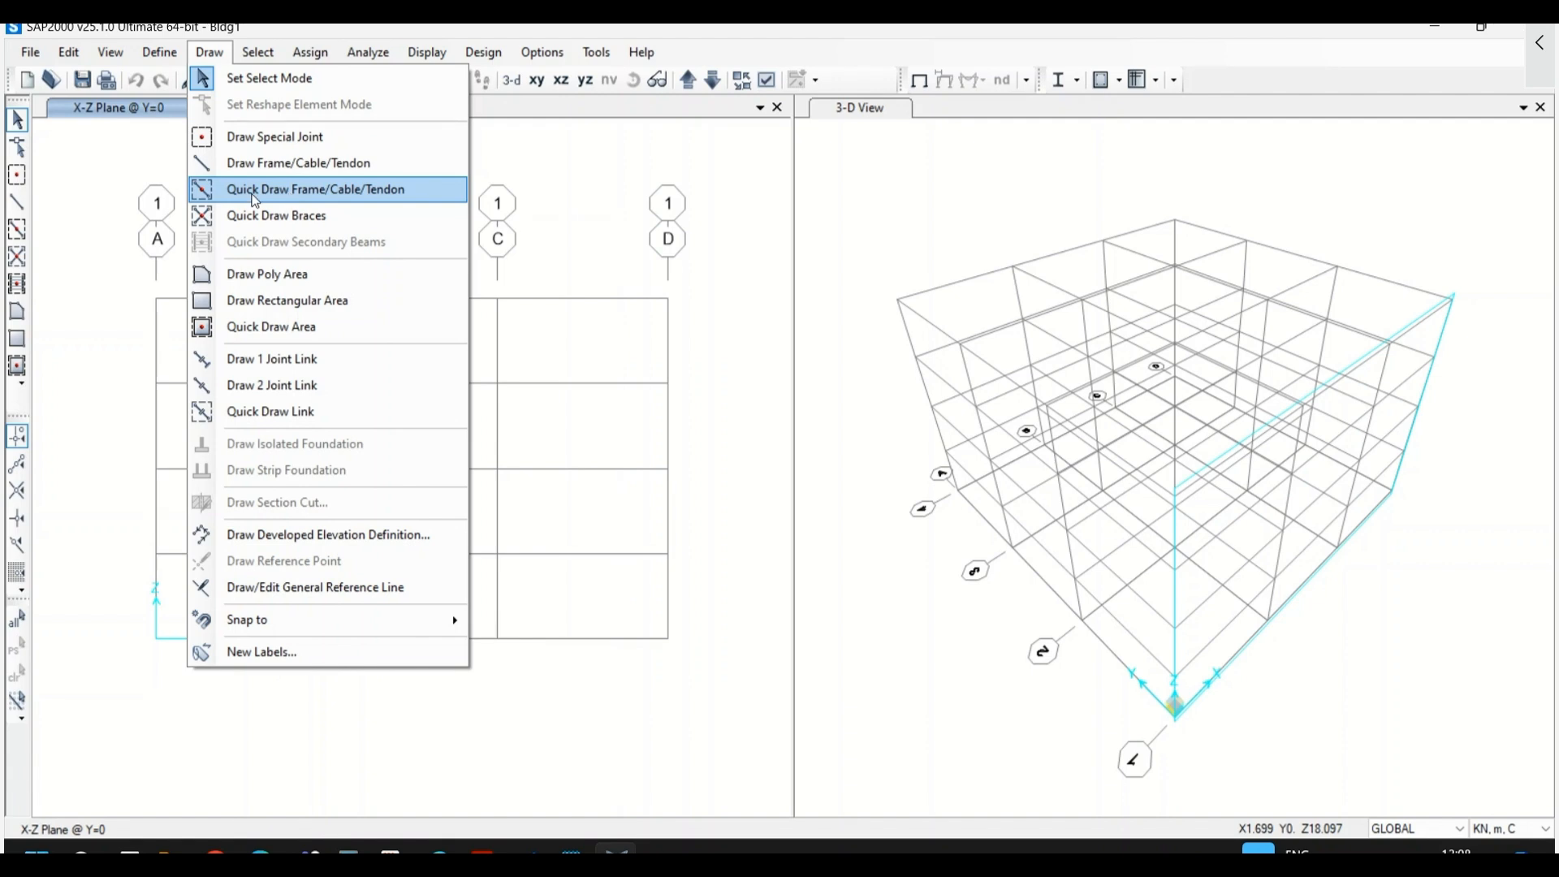
{"action": "left_click", "coordinate": [292, 190]}
{"action": "left_click", "coordinate": [876, 435]}
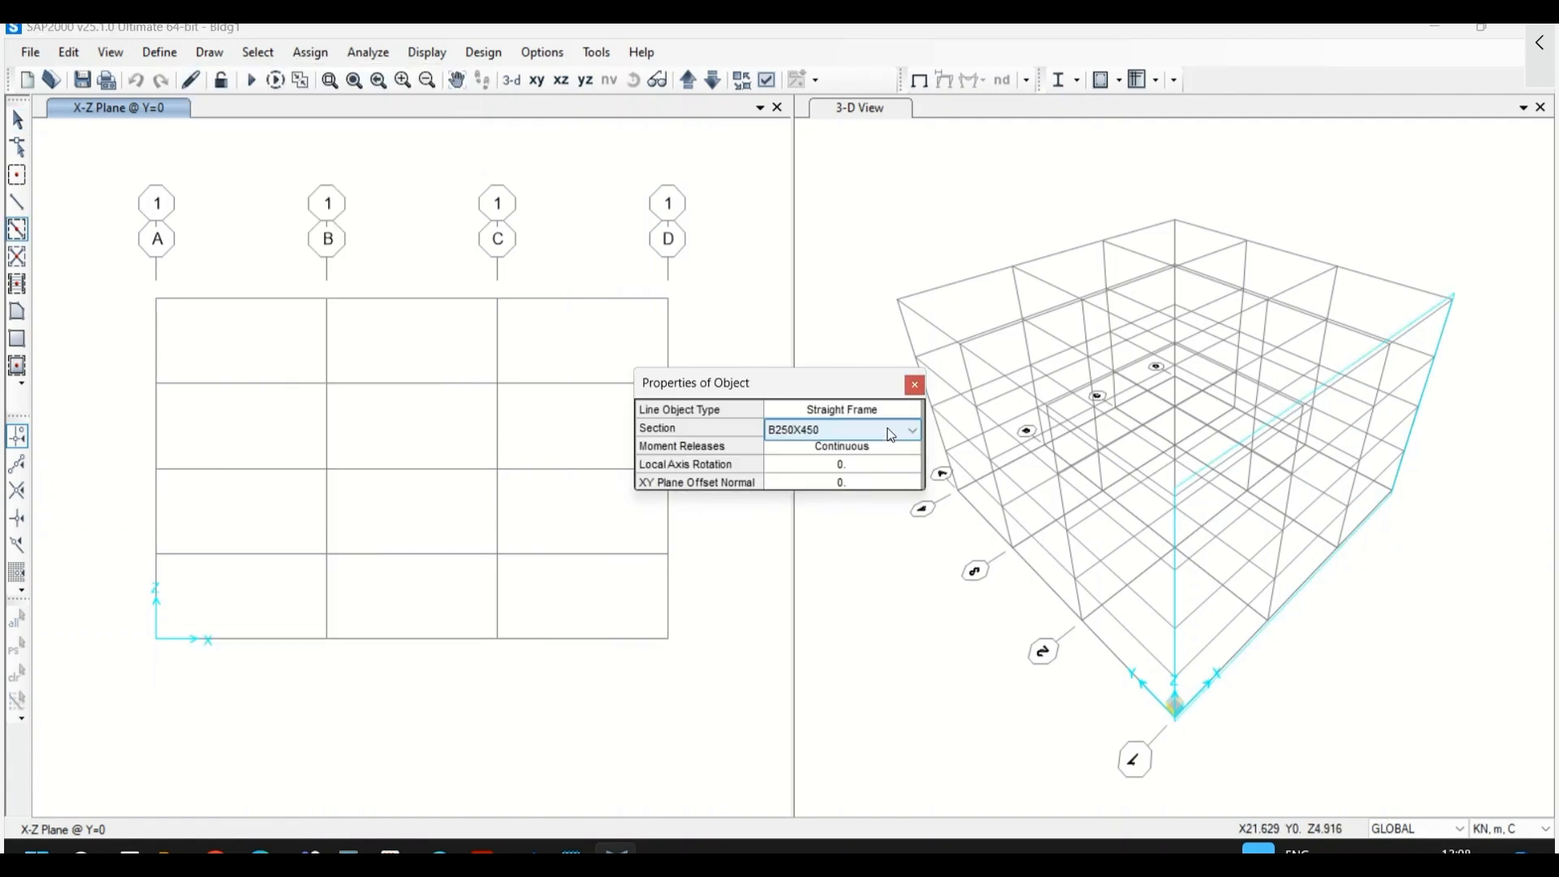
{"action": "left_click", "coordinate": [916, 430]}
{"action": "left_click", "coordinate": [880, 467]}
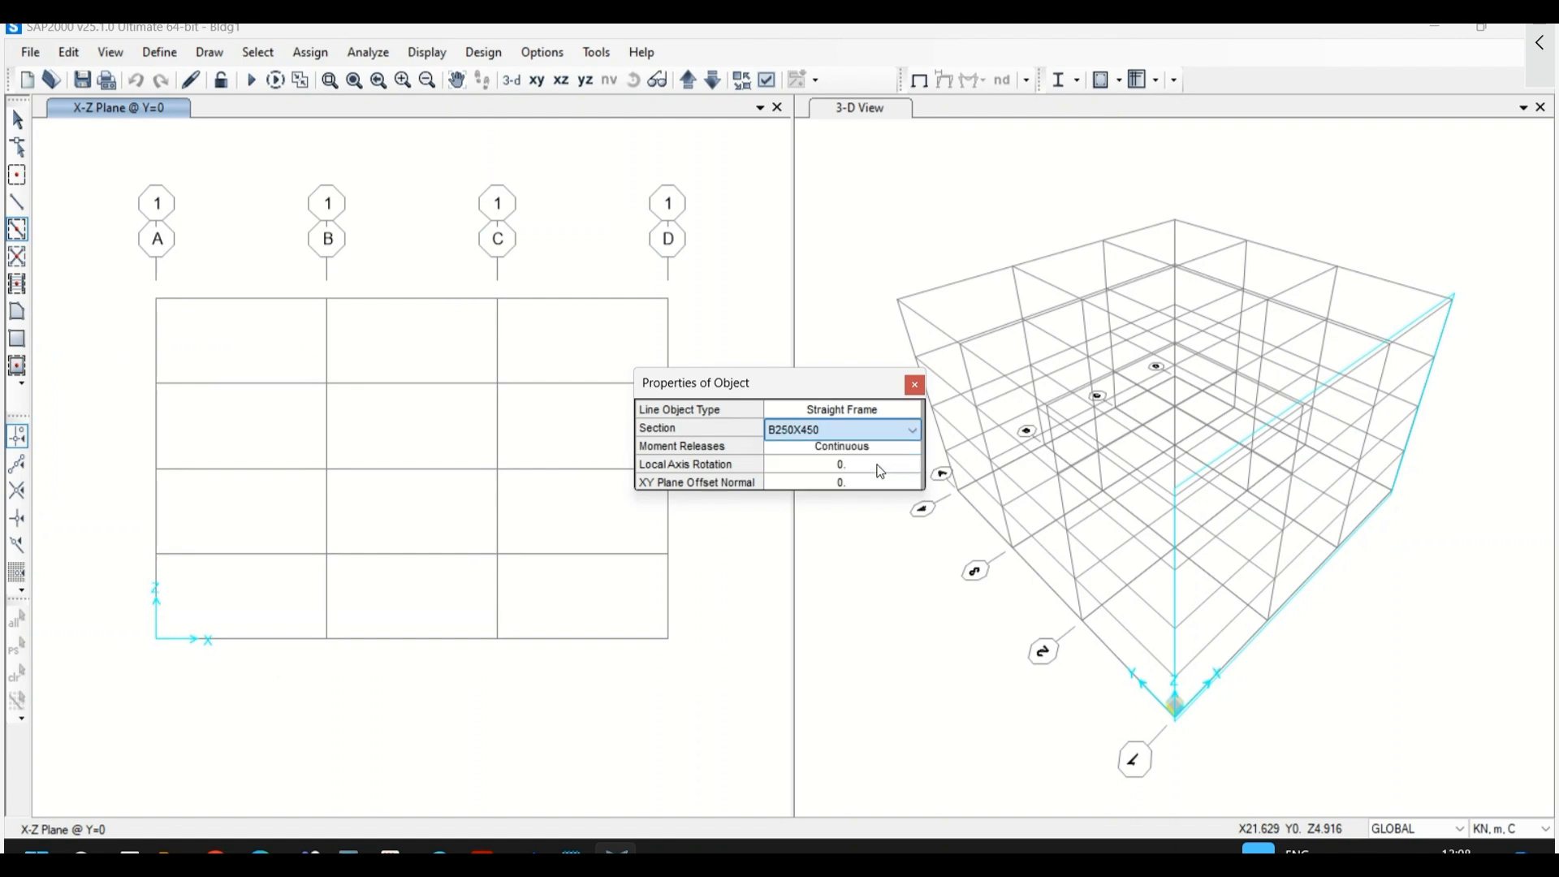
{"action": "left_click_drag", "start_coordinate": [786, 381], "coordinate": [861, 368]}
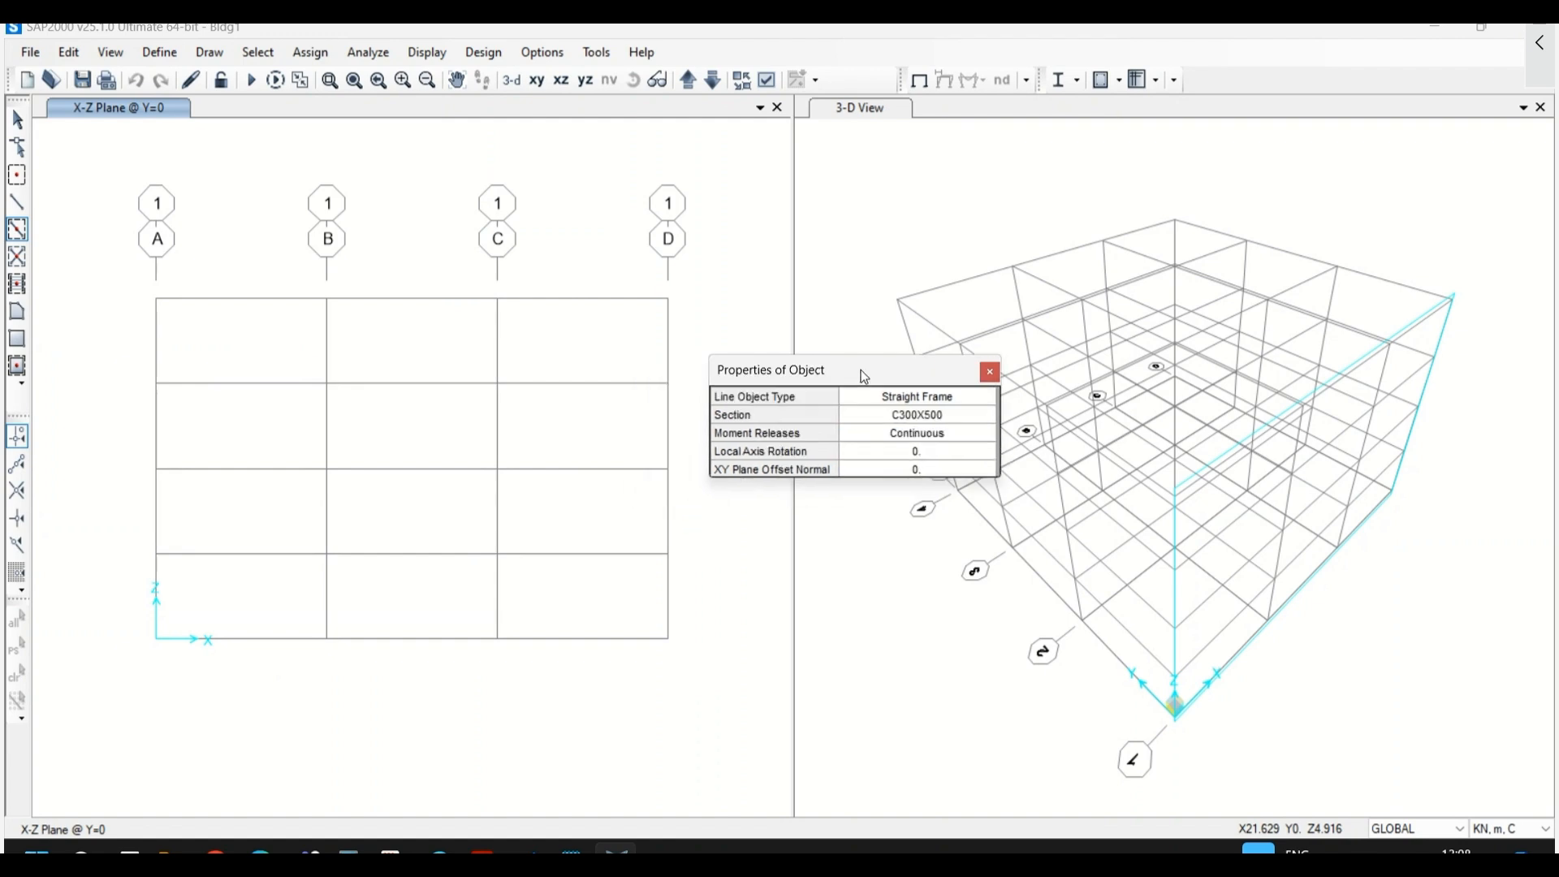
{"action": "left_click", "coordinate": [154, 578]}
{"action": "left_click", "coordinate": [328, 593]}
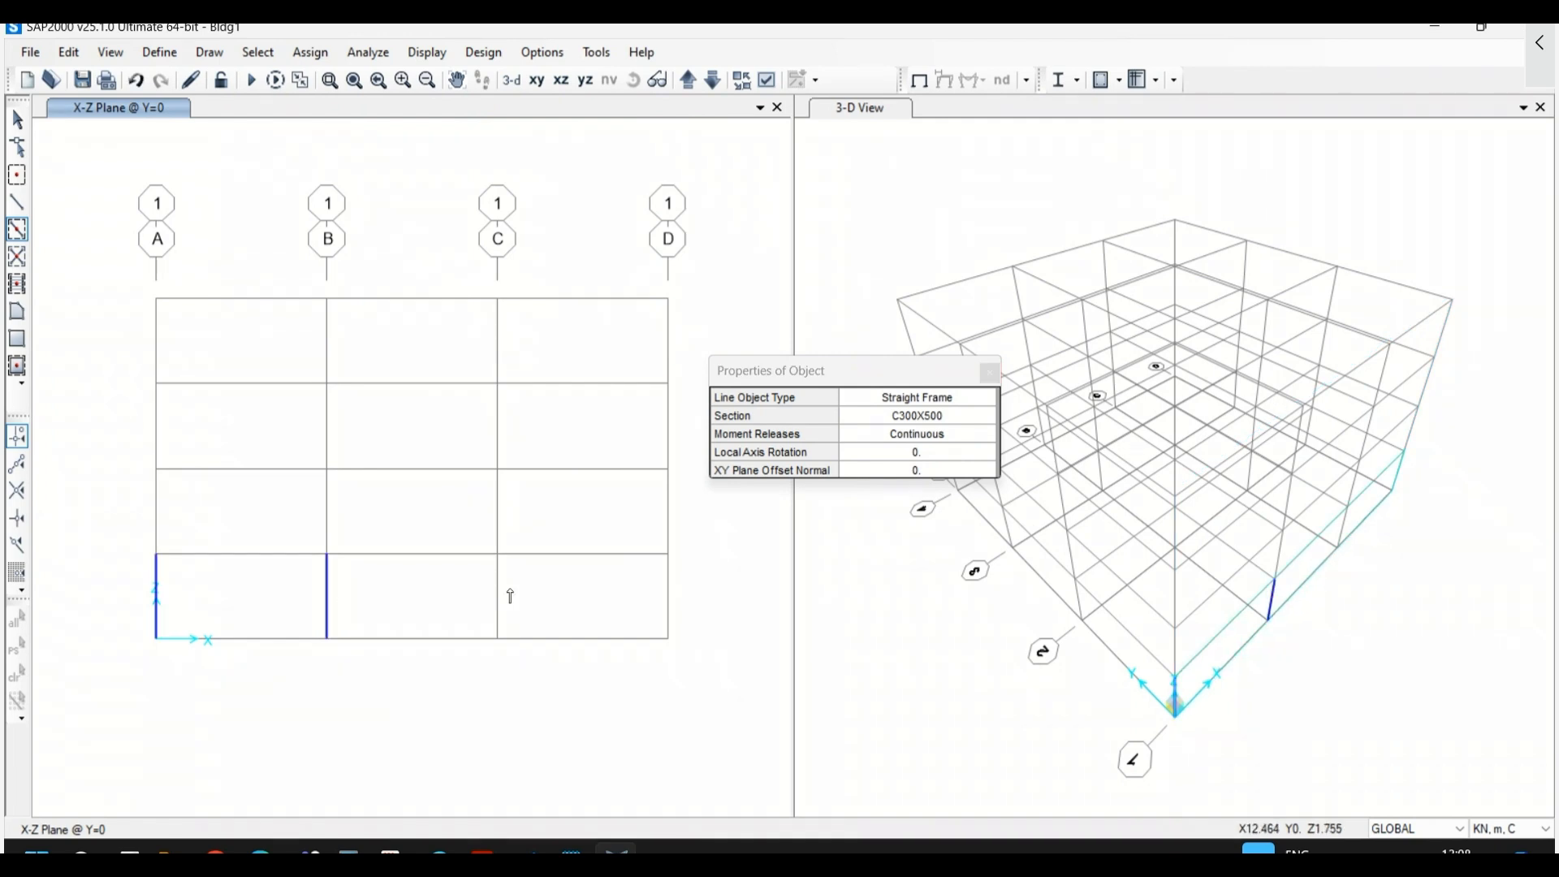
{"action": "left_click", "coordinate": [498, 595]}
{"action": "left_click", "coordinate": [665, 590]}
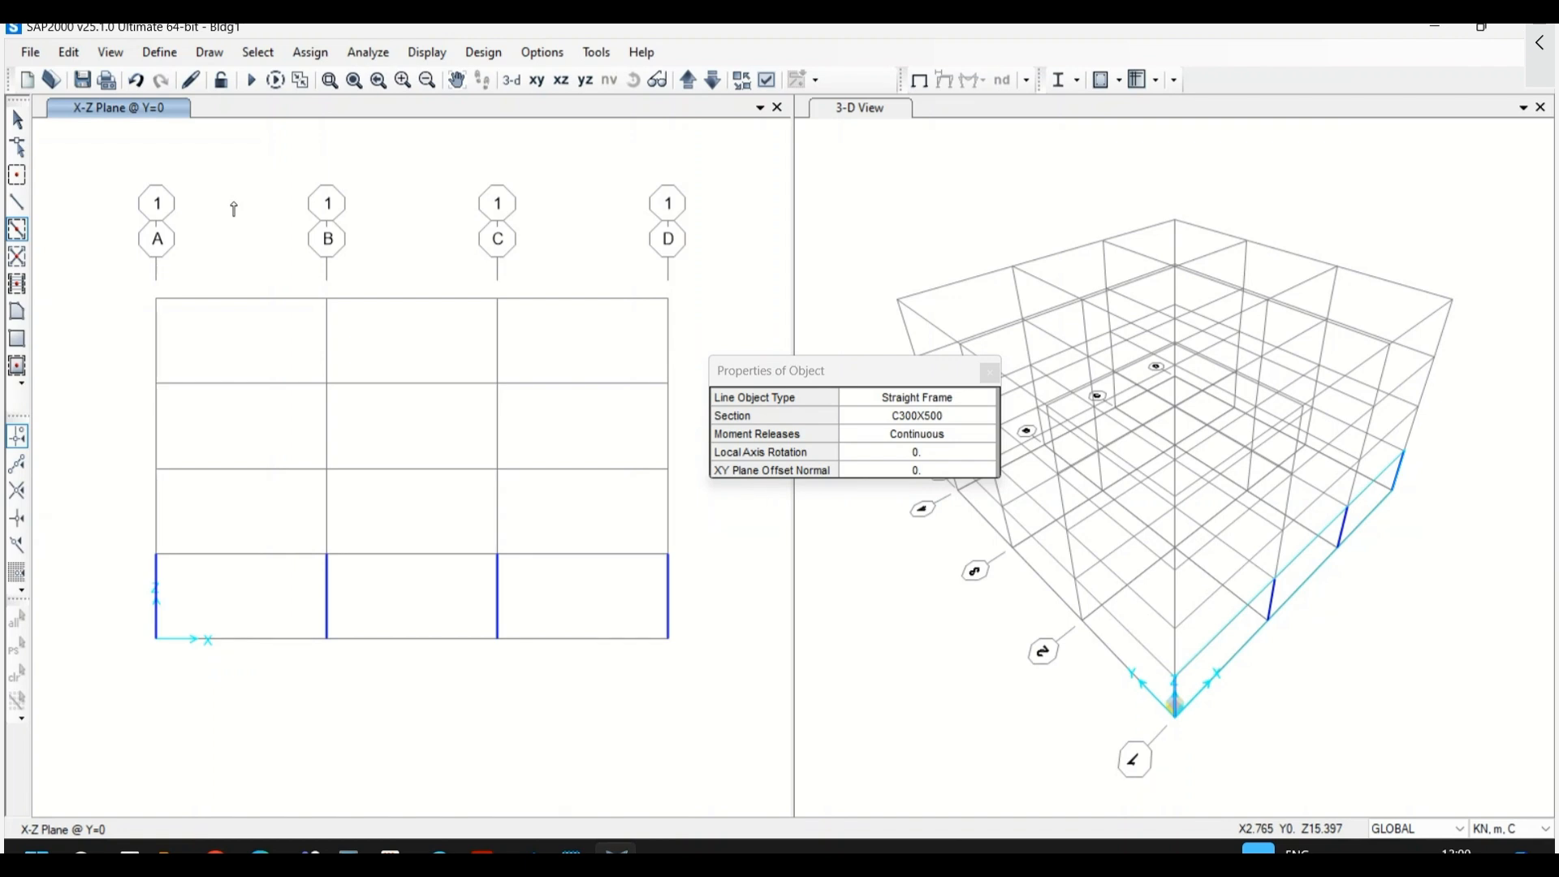
{"action": "left_click", "coordinate": [212, 55]}
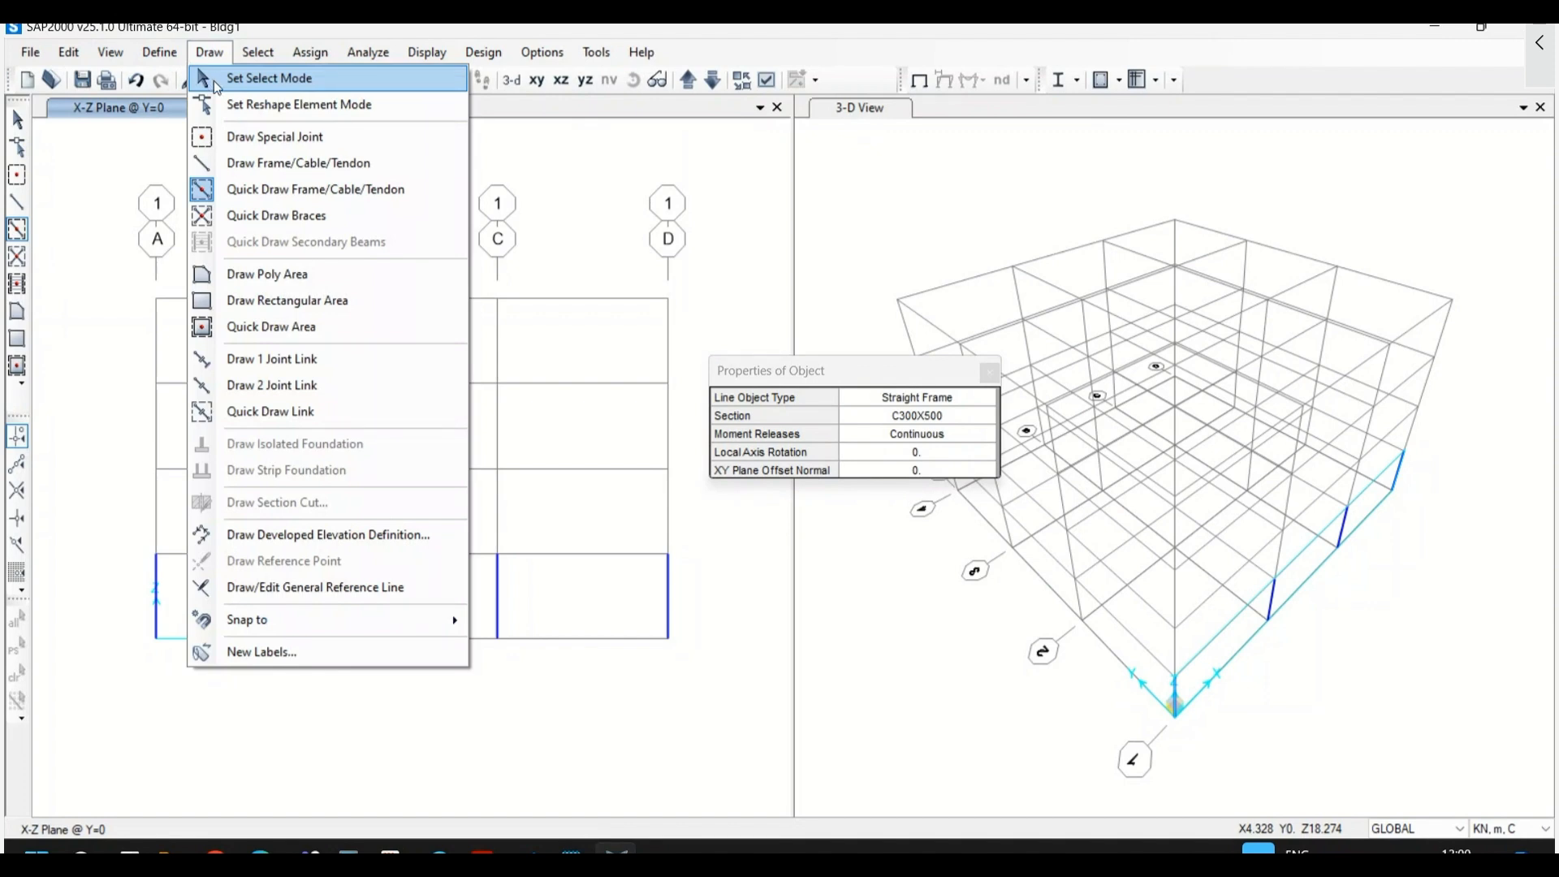
{"action": "left_click", "coordinate": [216, 85]}
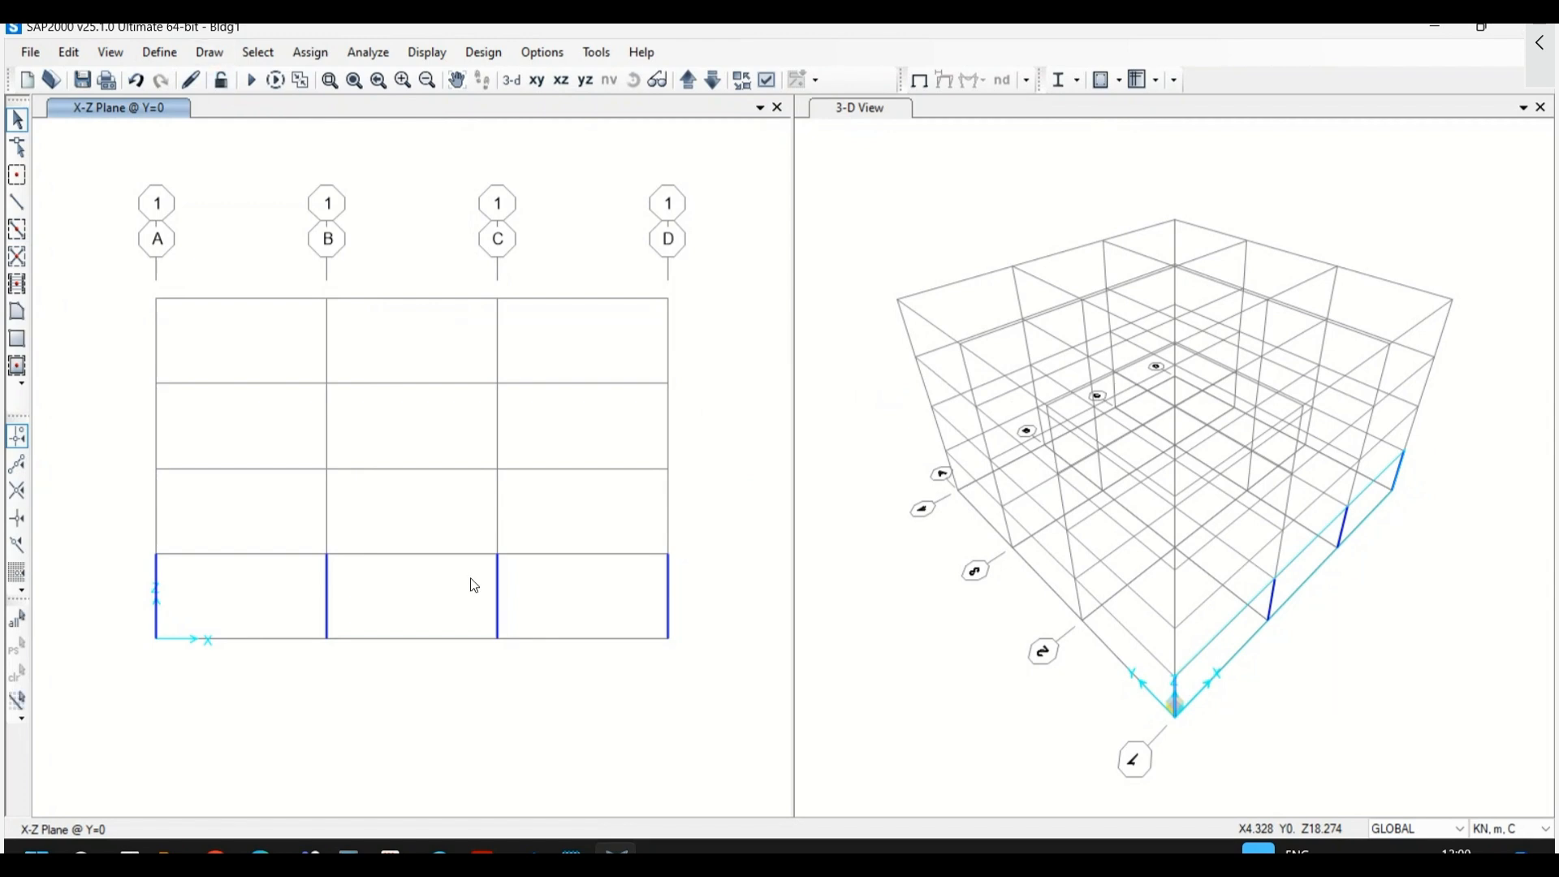
- Replicate the four ground-storey columns linearly with dy = 6 m and 3 copies
{"action": "left_click_drag", "start_coordinate": [698, 590], "coordinate": [114, 613]}
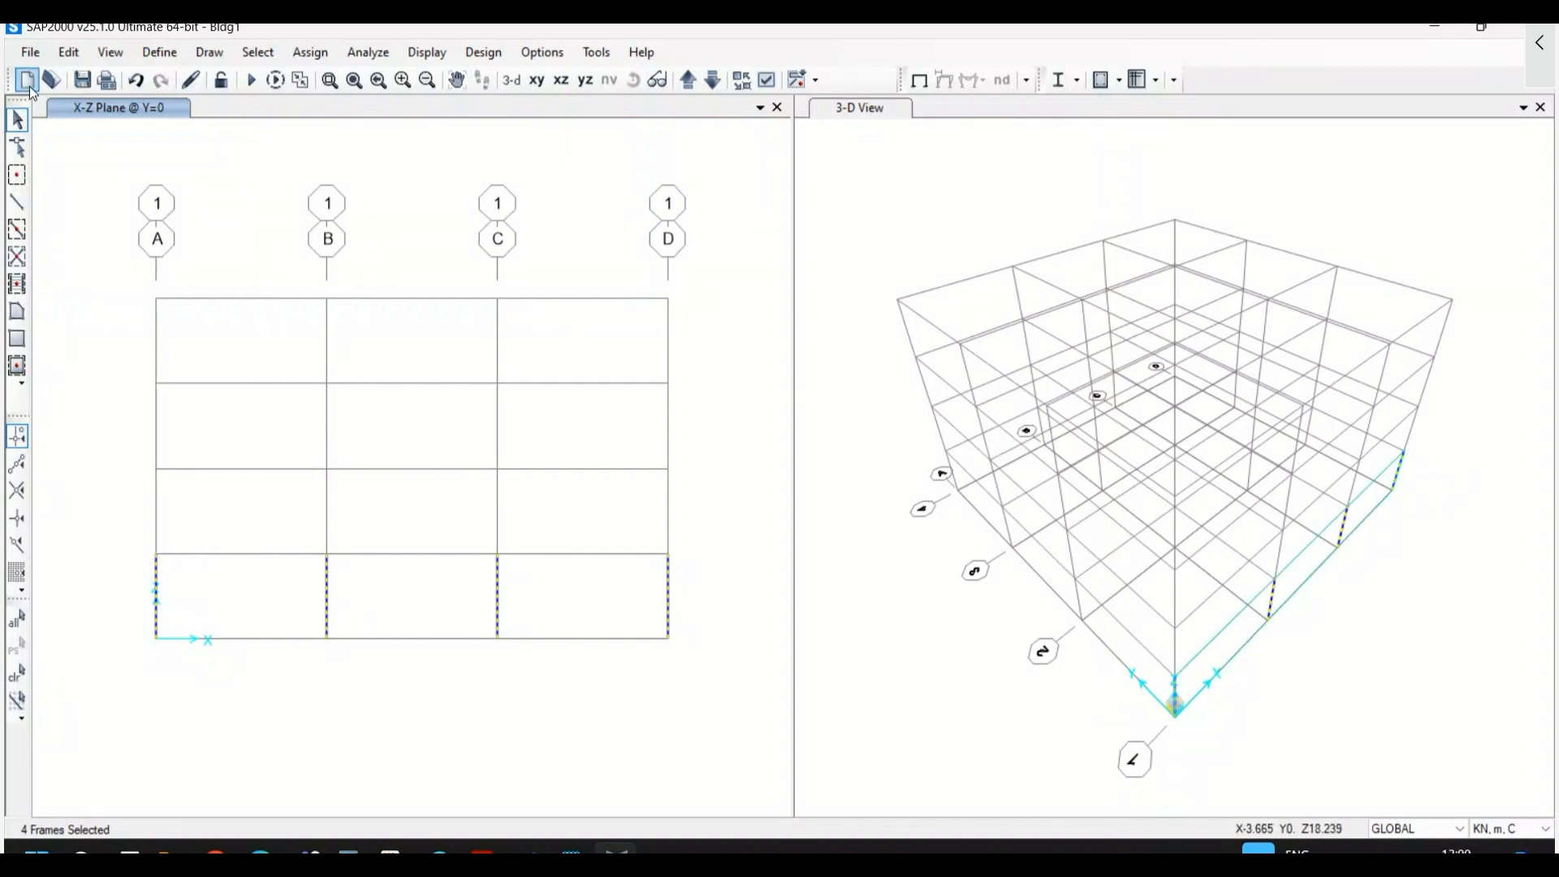
{"action": "left_click", "coordinate": [69, 52]}
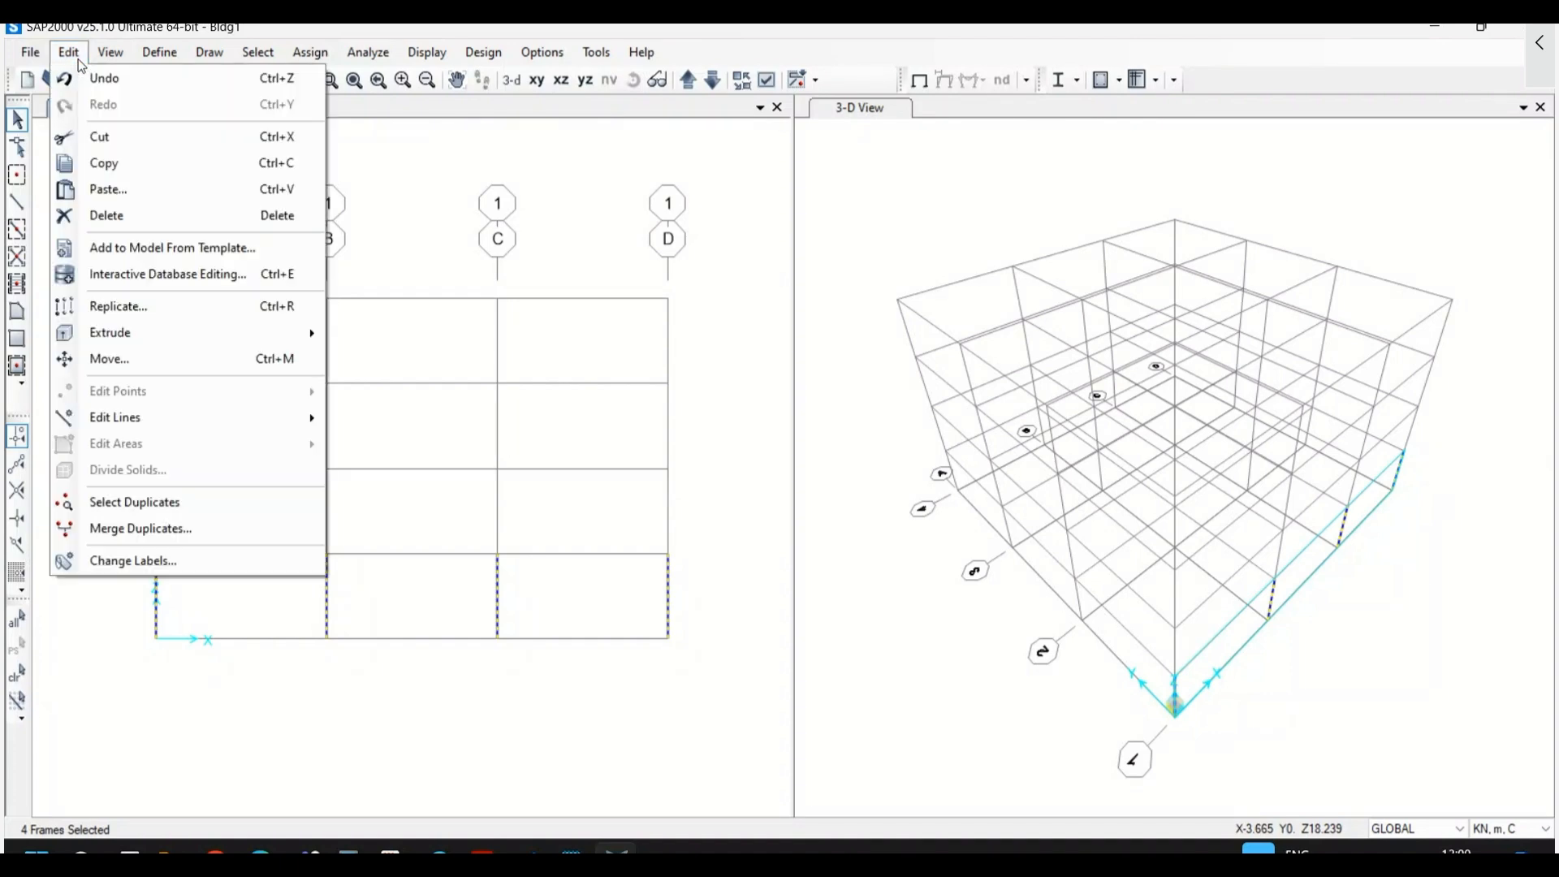
{"action": "left_click", "coordinate": [128, 306]}
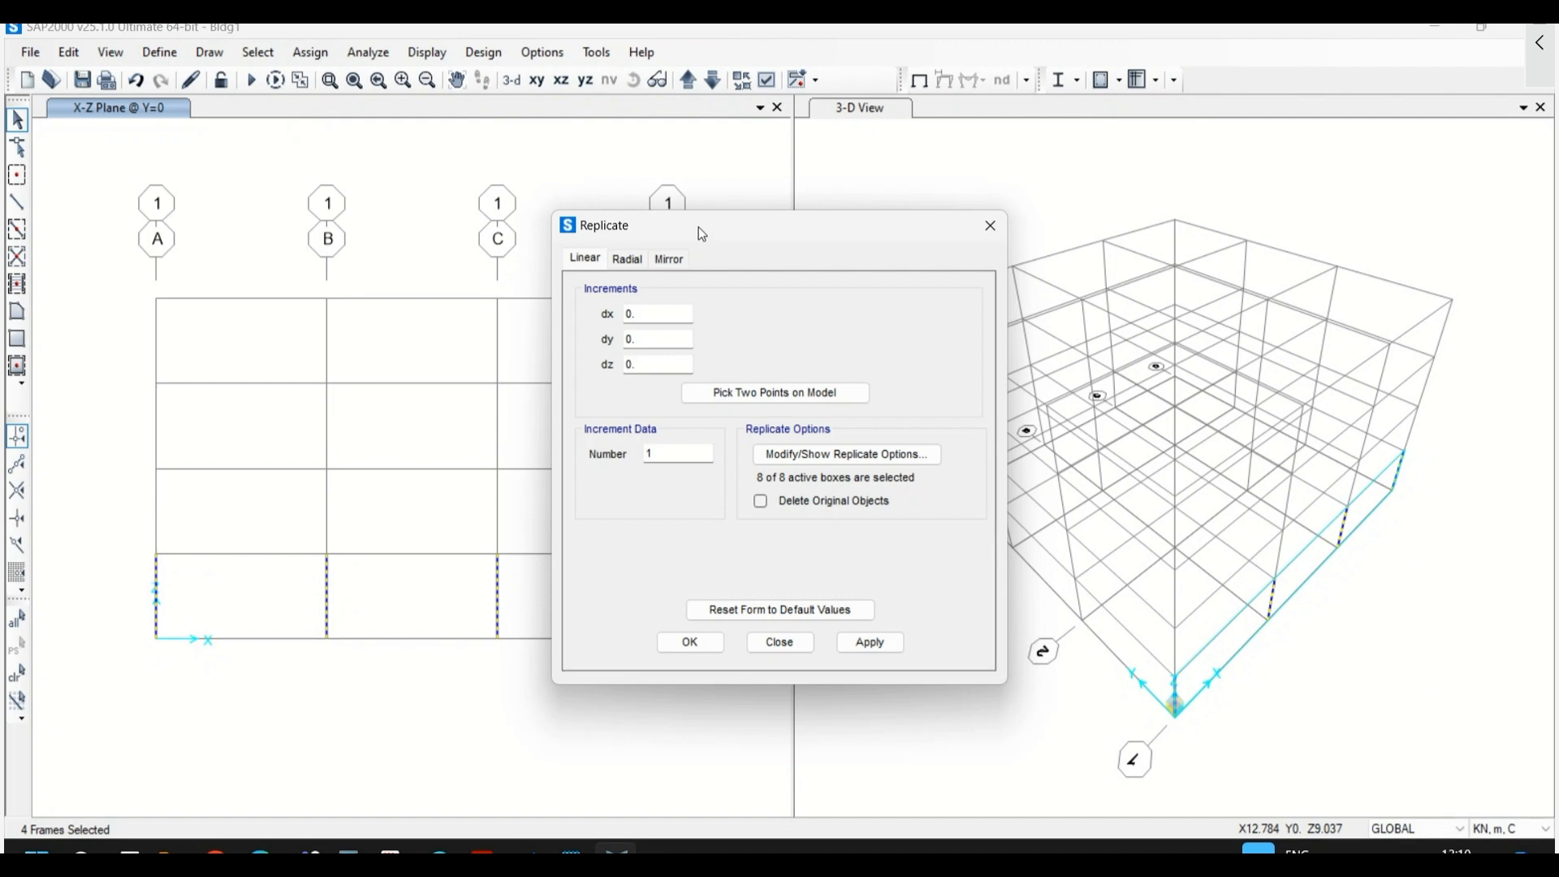
{"action": "left_click_drag", "start_coordinate": [698, 226], "coordinate": [499, 228]}
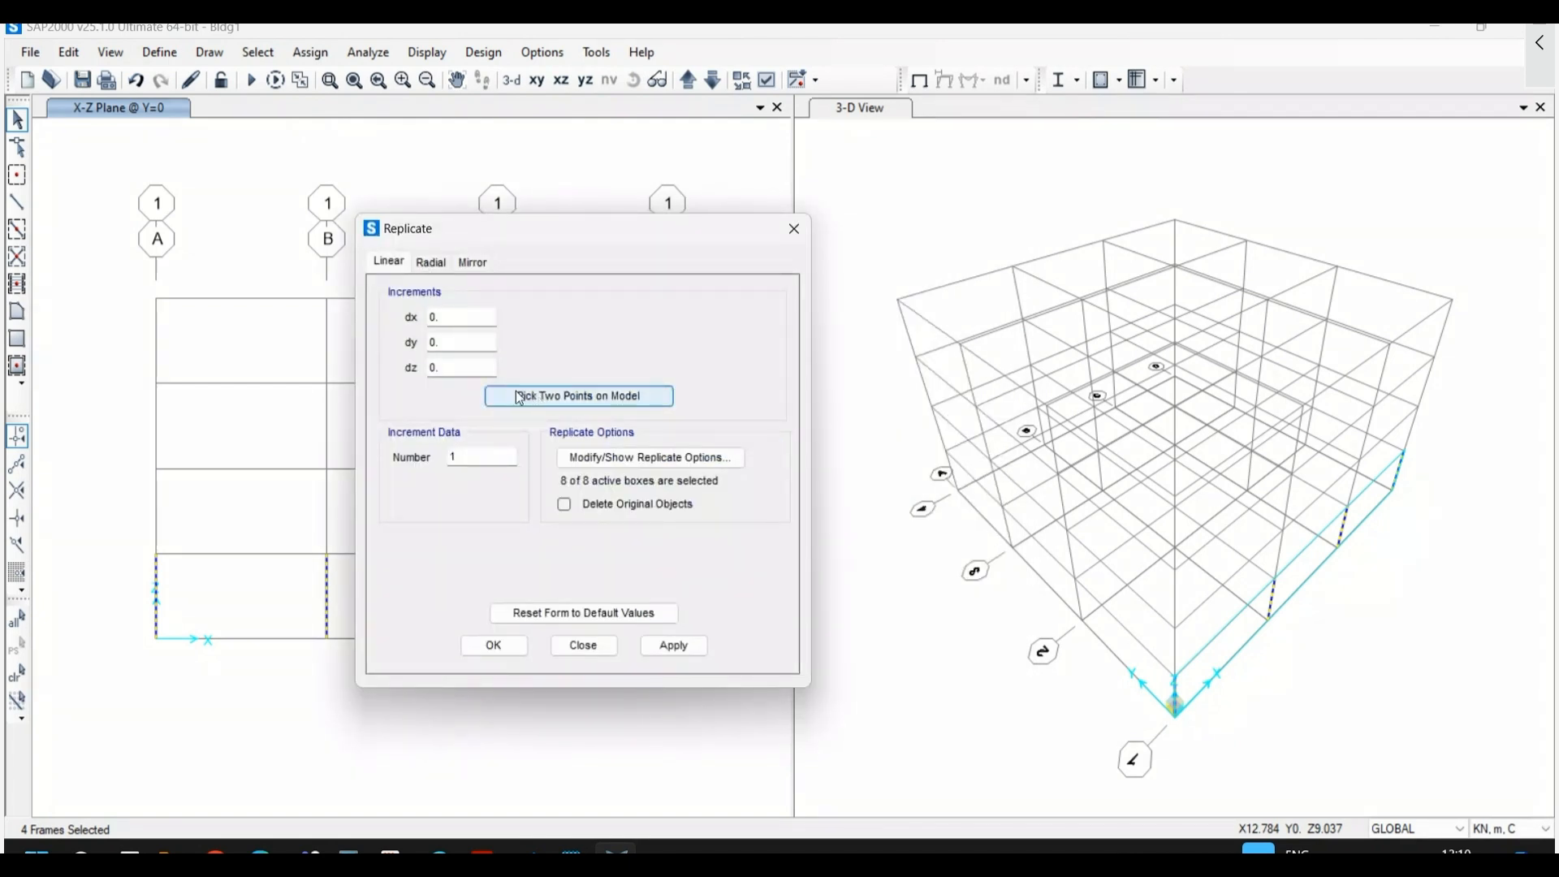
{"action": "double_click", "coordinate": [468, 343]}
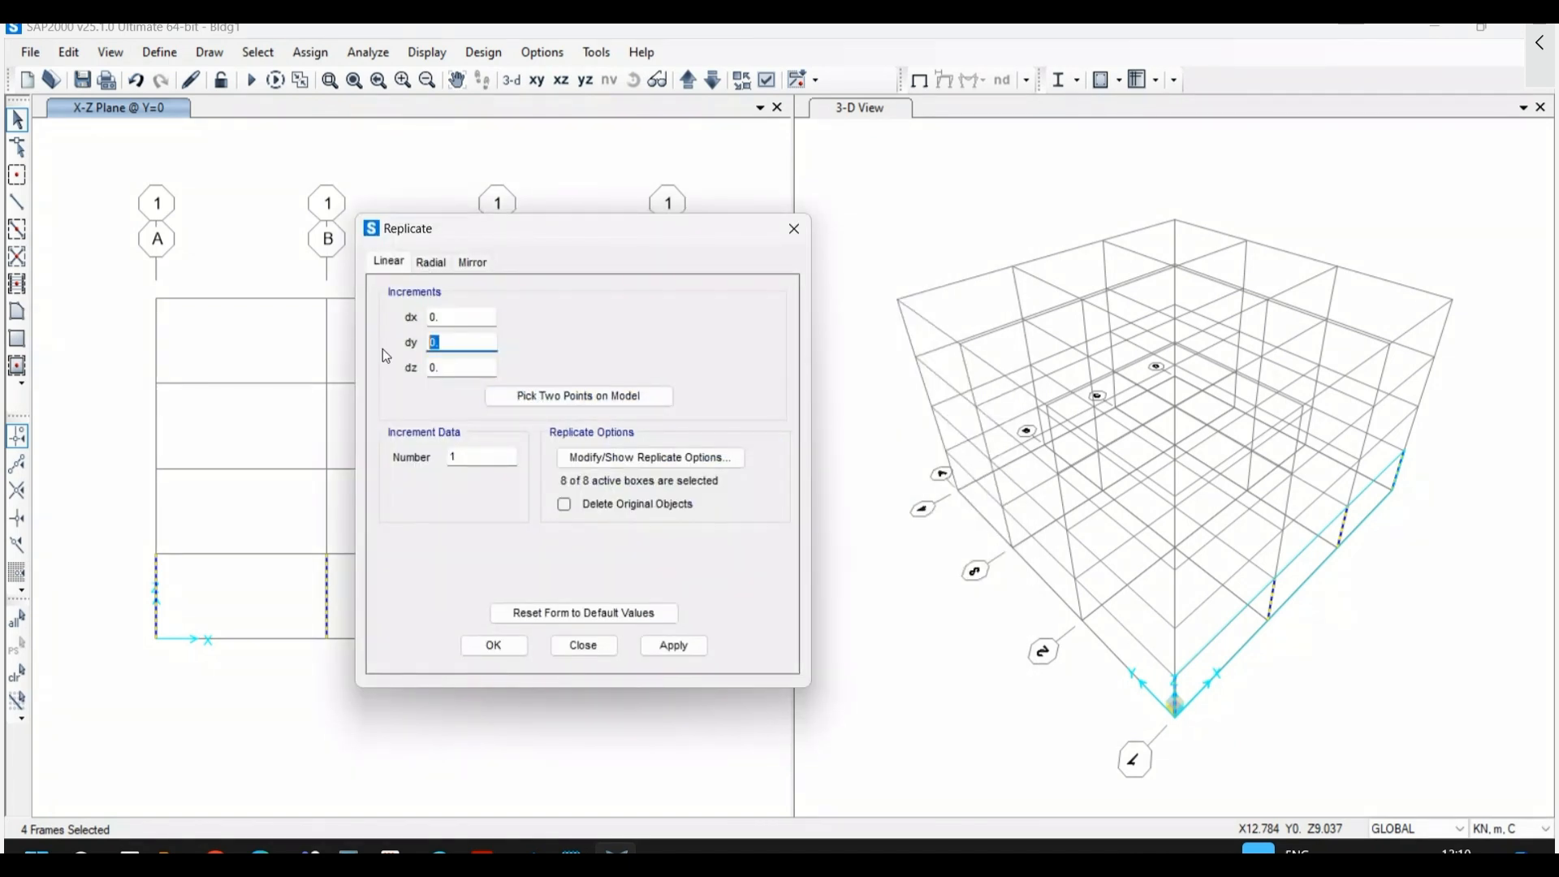
{"action": "type", "text": "6"}
{"action": "double_click", "coordinate": [467, 457]}
{"action": "type", "text": "3"}
{"action": "left_click", "coordinate": [660, 647]}
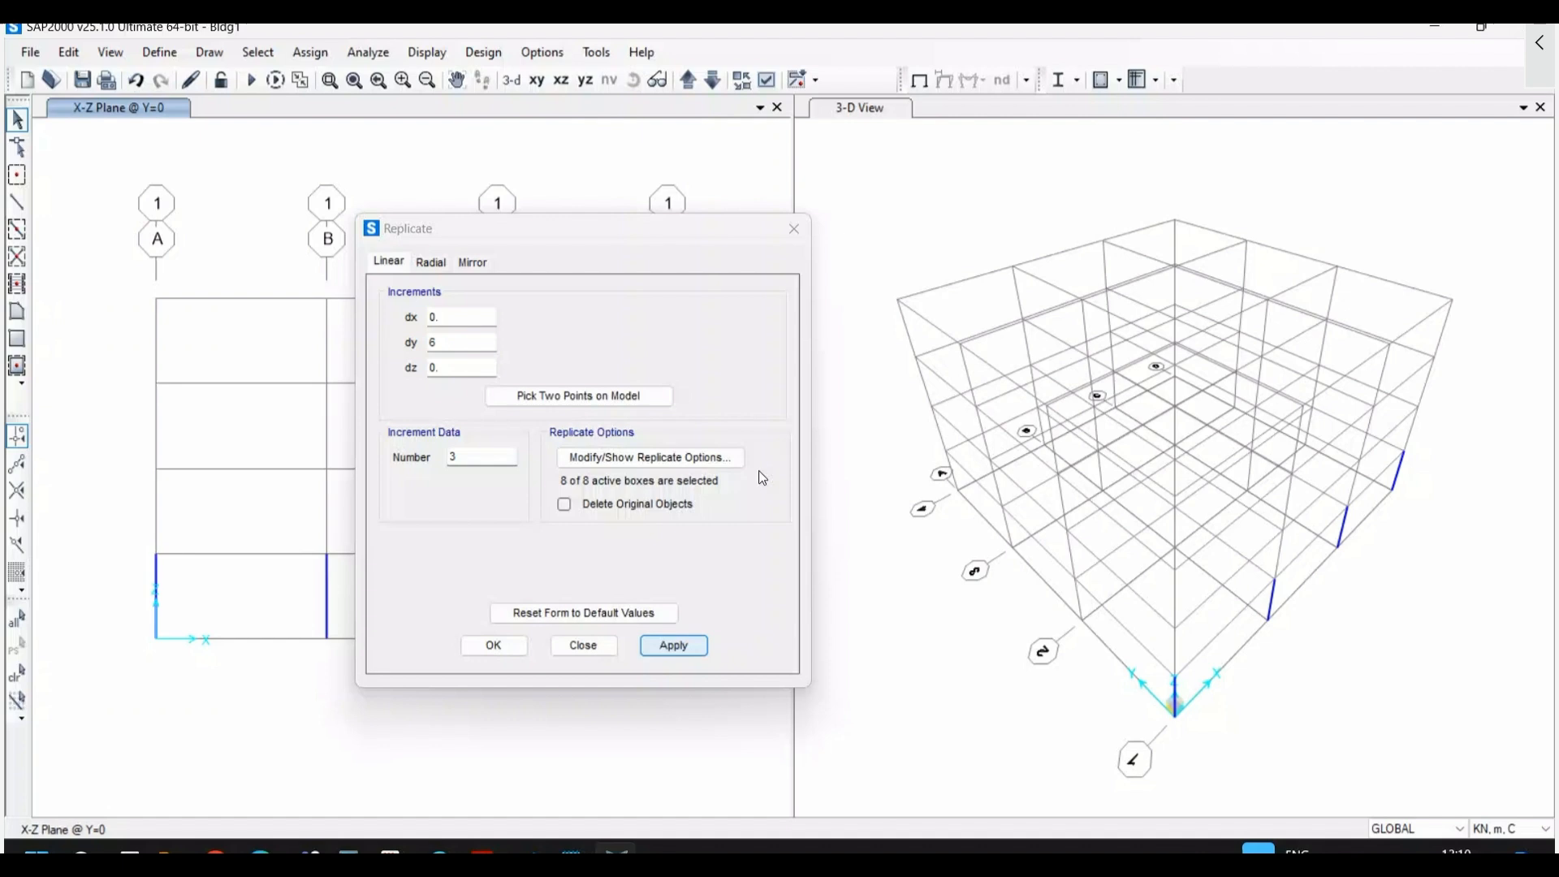
{"action": "left_click", "coordinate": [601, 647]}
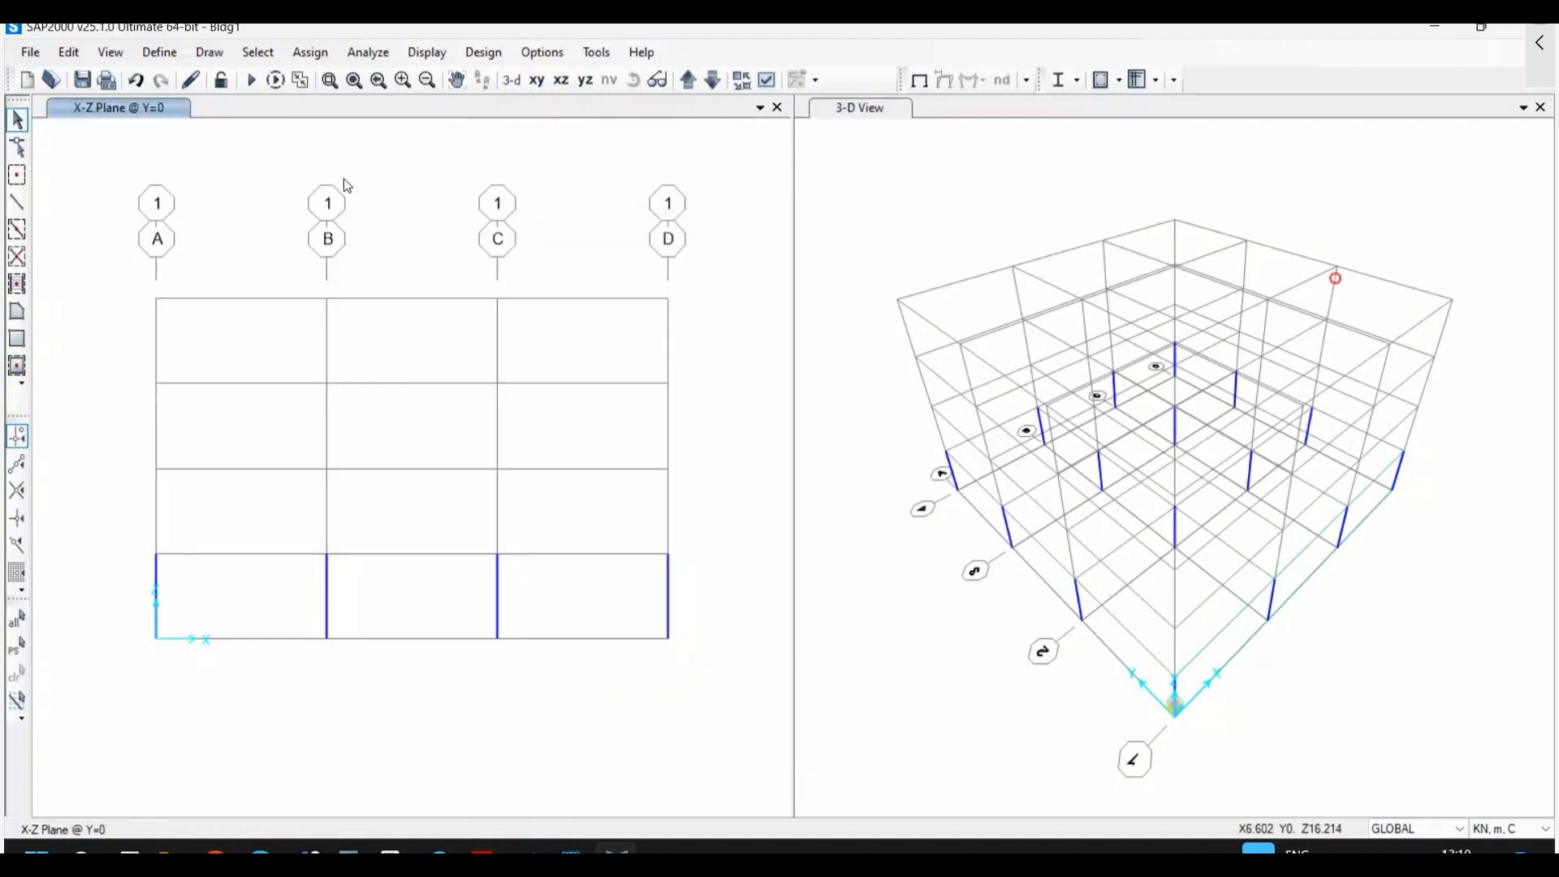
- Show the X-Y plane at Z = 3 and quick-draw B250X450 beams along all of its grid lines
{"action": "left_click", "coordinate": [539, 81]}
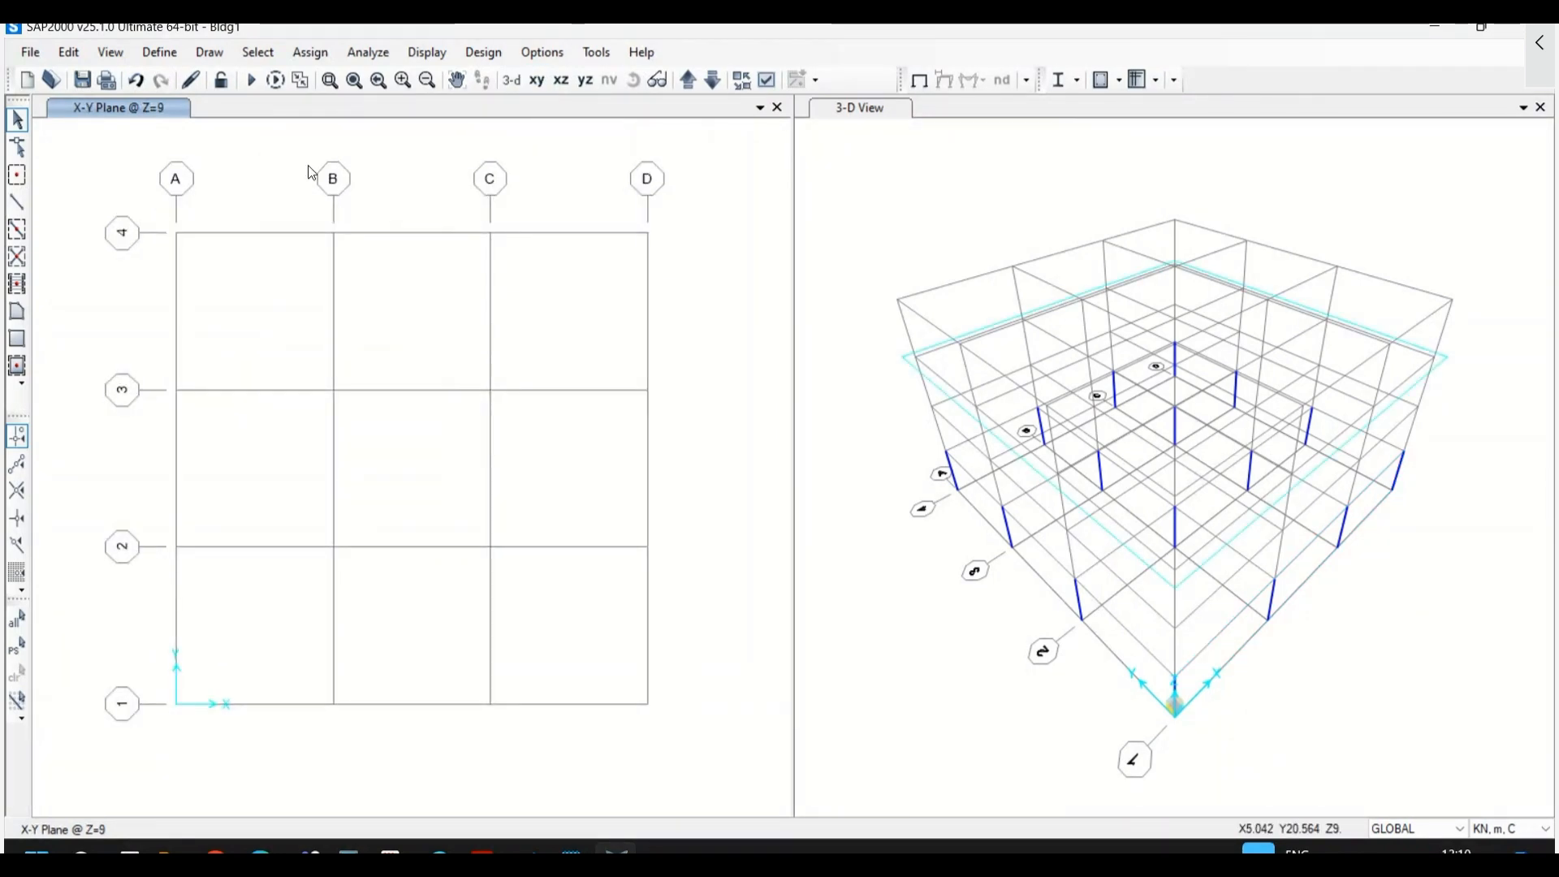
{"action": "left_click", "coordinate": [712, 81]}
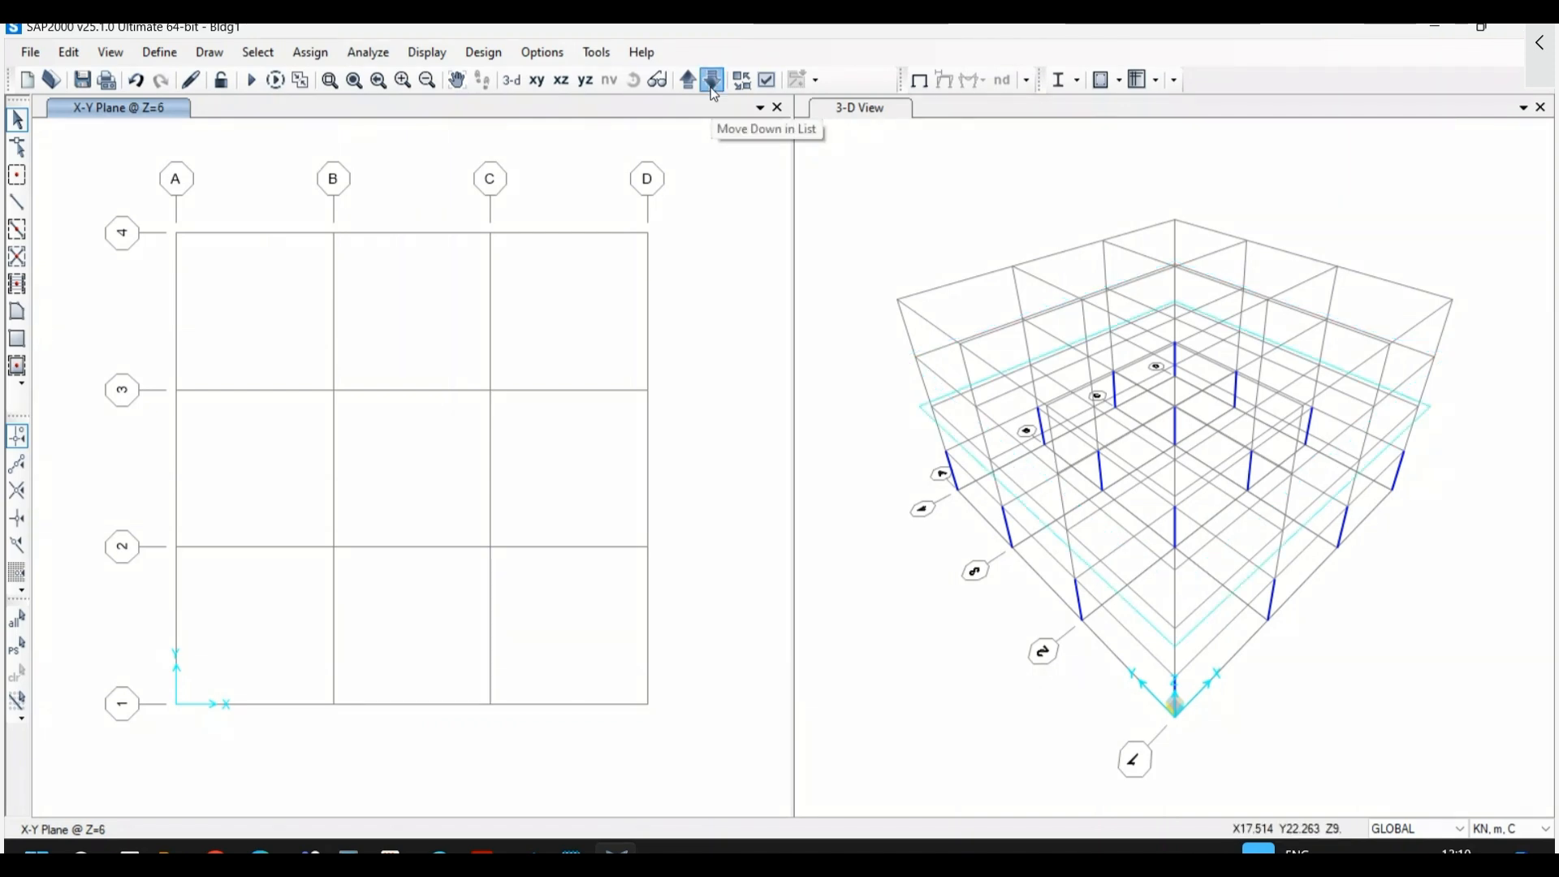
{"action": "left_click", "coordinate": [713, 82]}
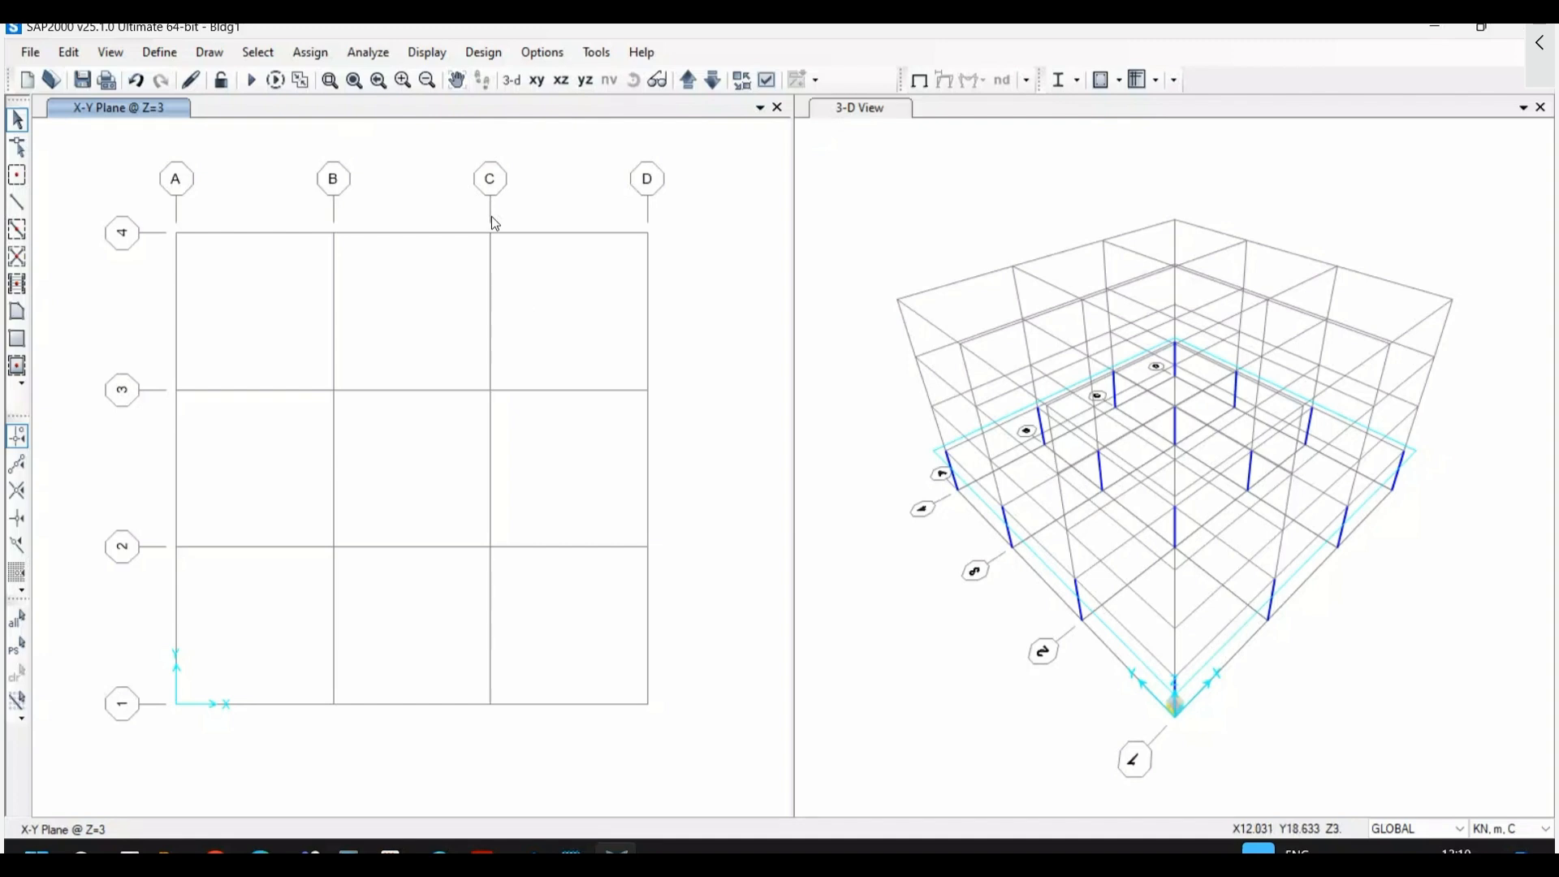
{"action": "left_click", "coordinate": [209, 52]}
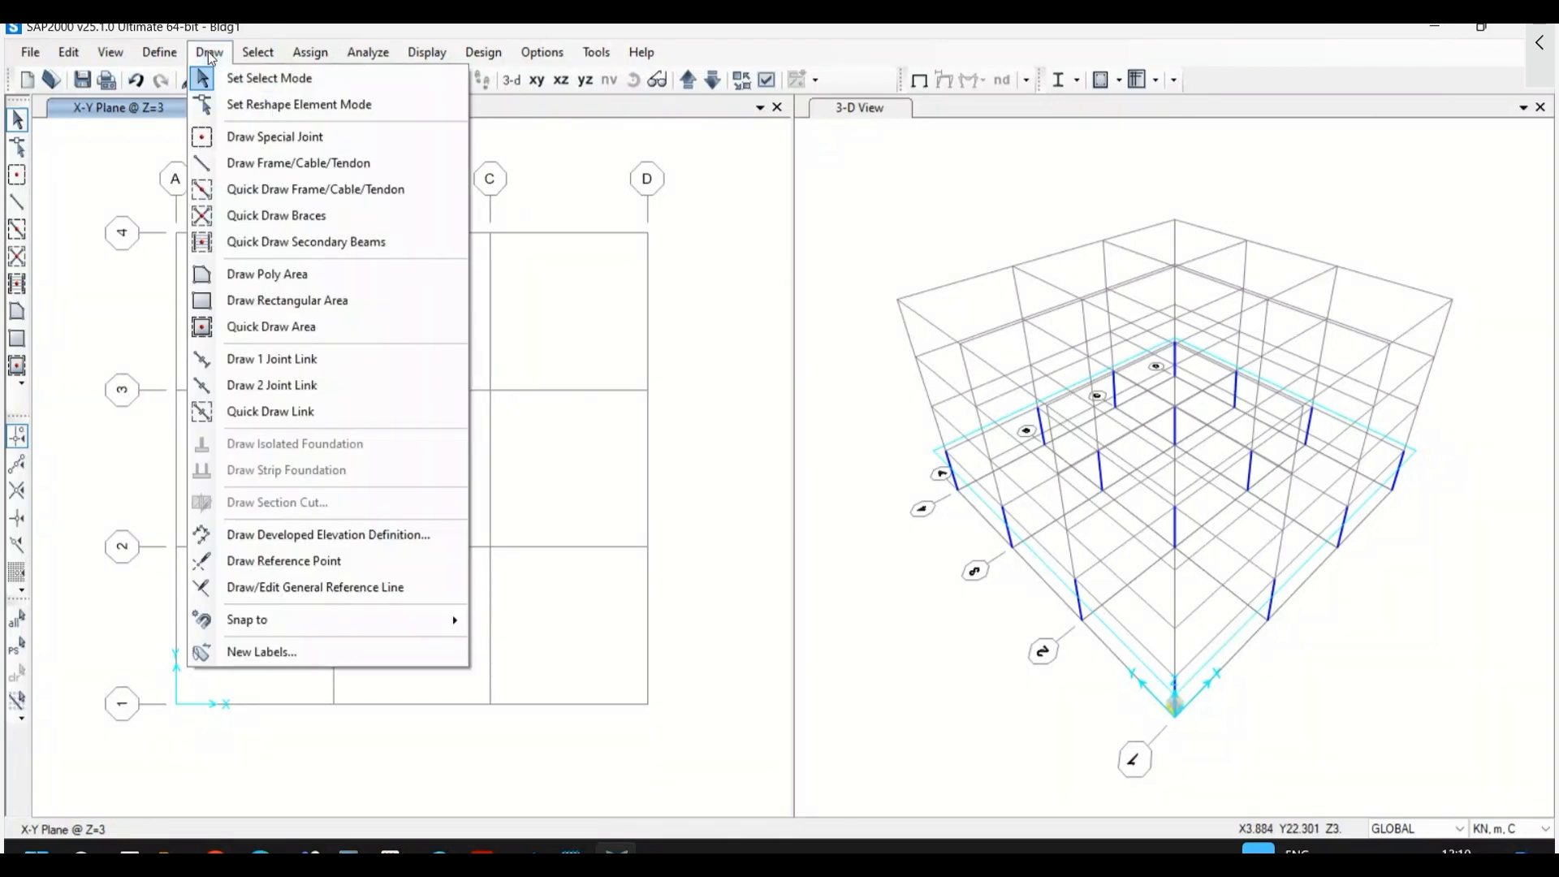
{"action": "left_click", "coordinate": [280, 191]}
{"action": "mouse_move", "coordinate": [107, 207]}
{"action": "left_mouse_down"}
{"action": "mouse_move", "coordinate": [688, 674]}
{"action": "mouse_move", "coordinate": [729, 747]}
{"action": "left_mouse_up"}
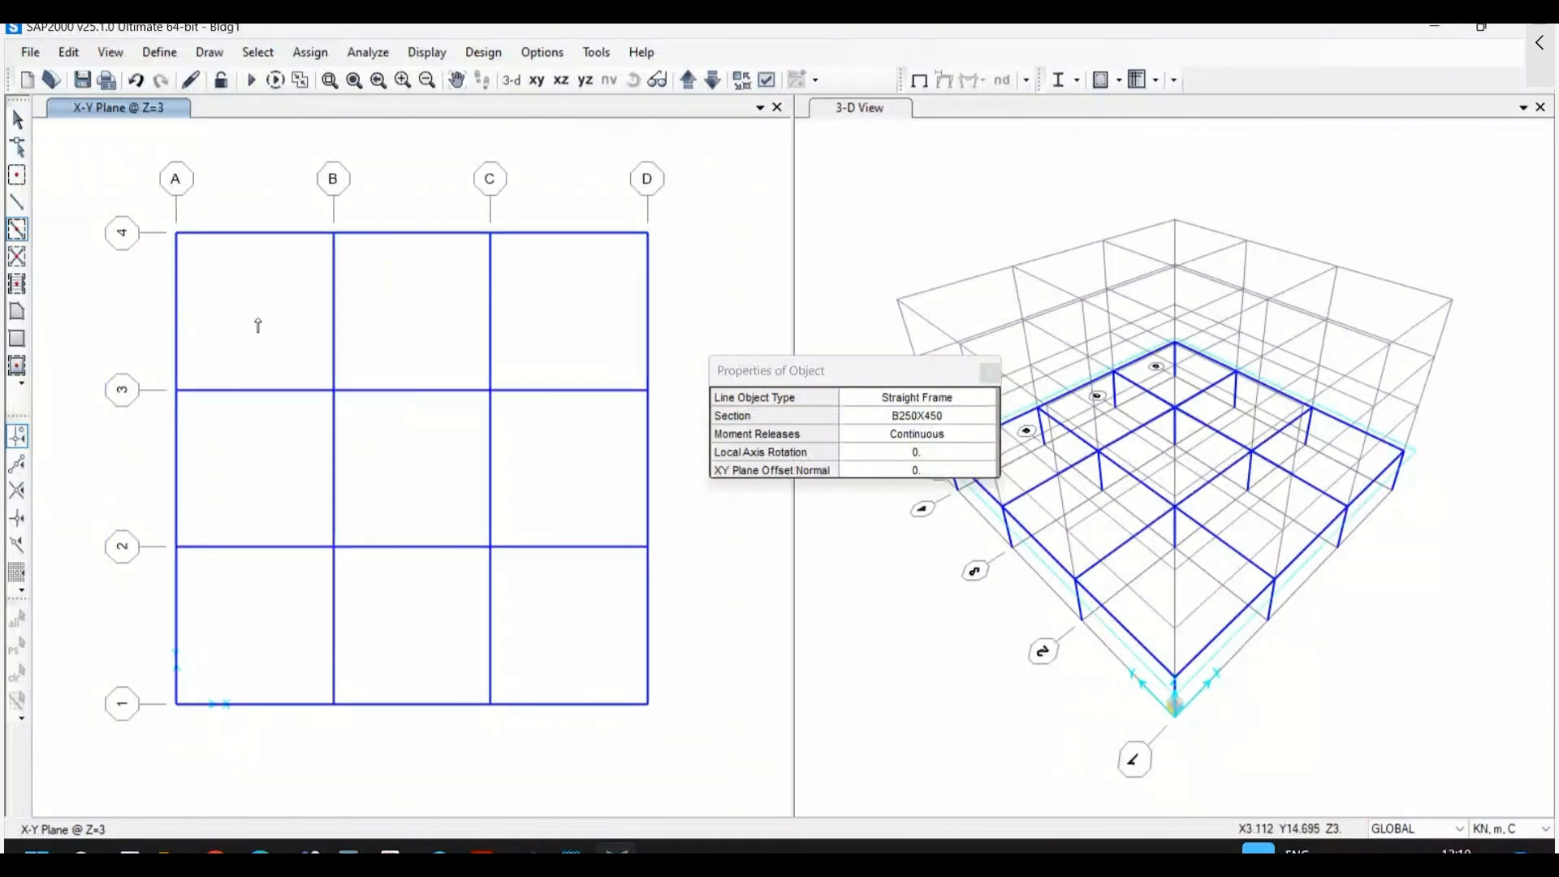
{"action": "left_click_drag", "start_coordinate": [877, 371], "coordinate": [784, 269]}
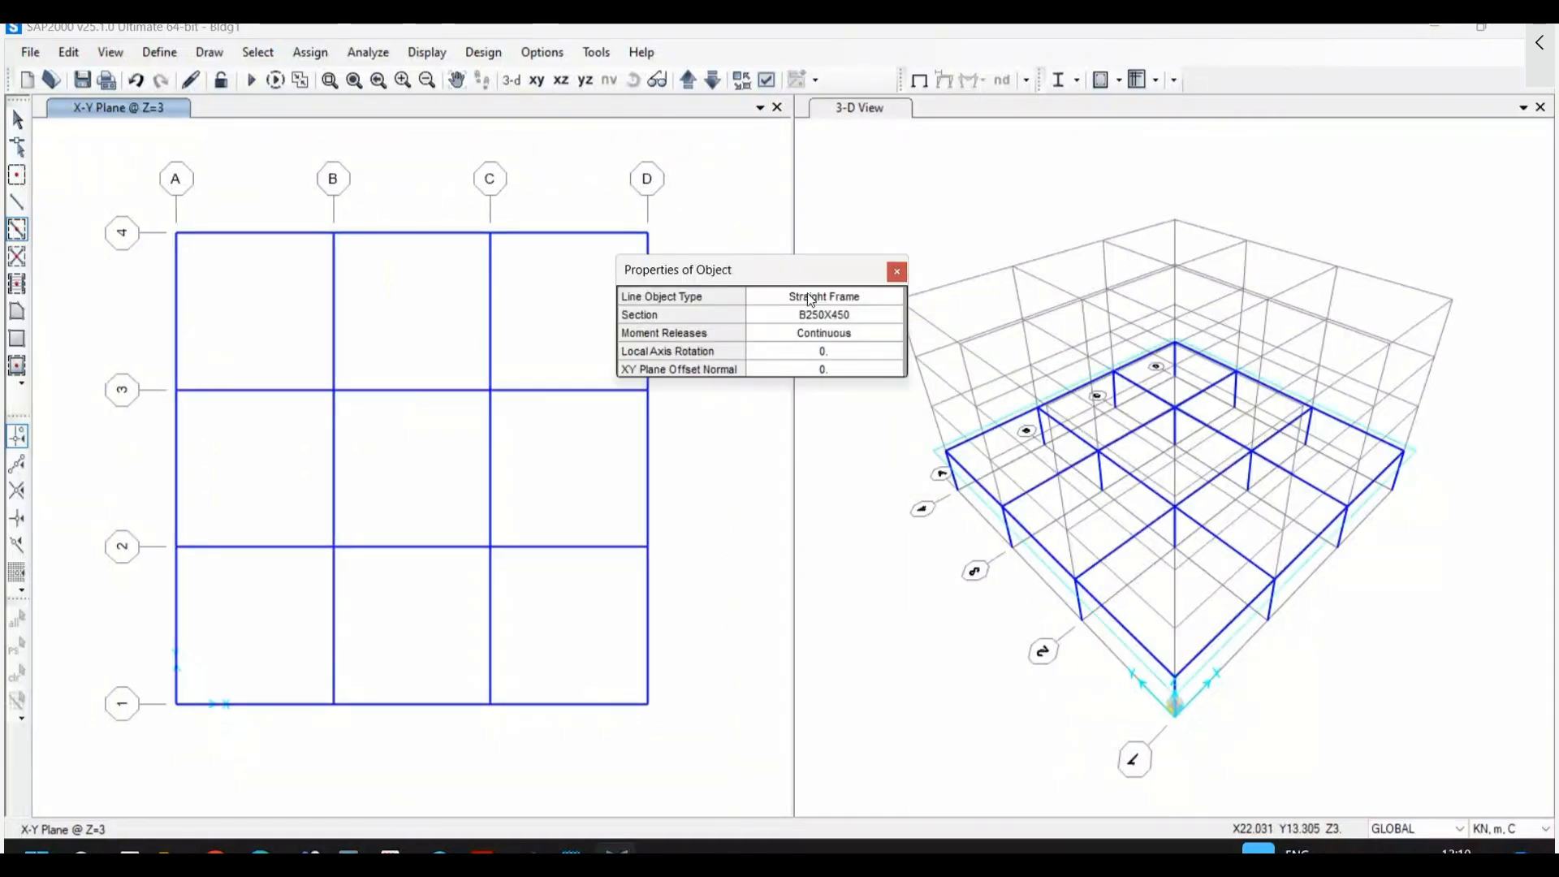
- Quick-draw area objects with section S150 in all nine bays of the floor at Z = 3
{"action": "left_click", "coordinate": [210, 52]}
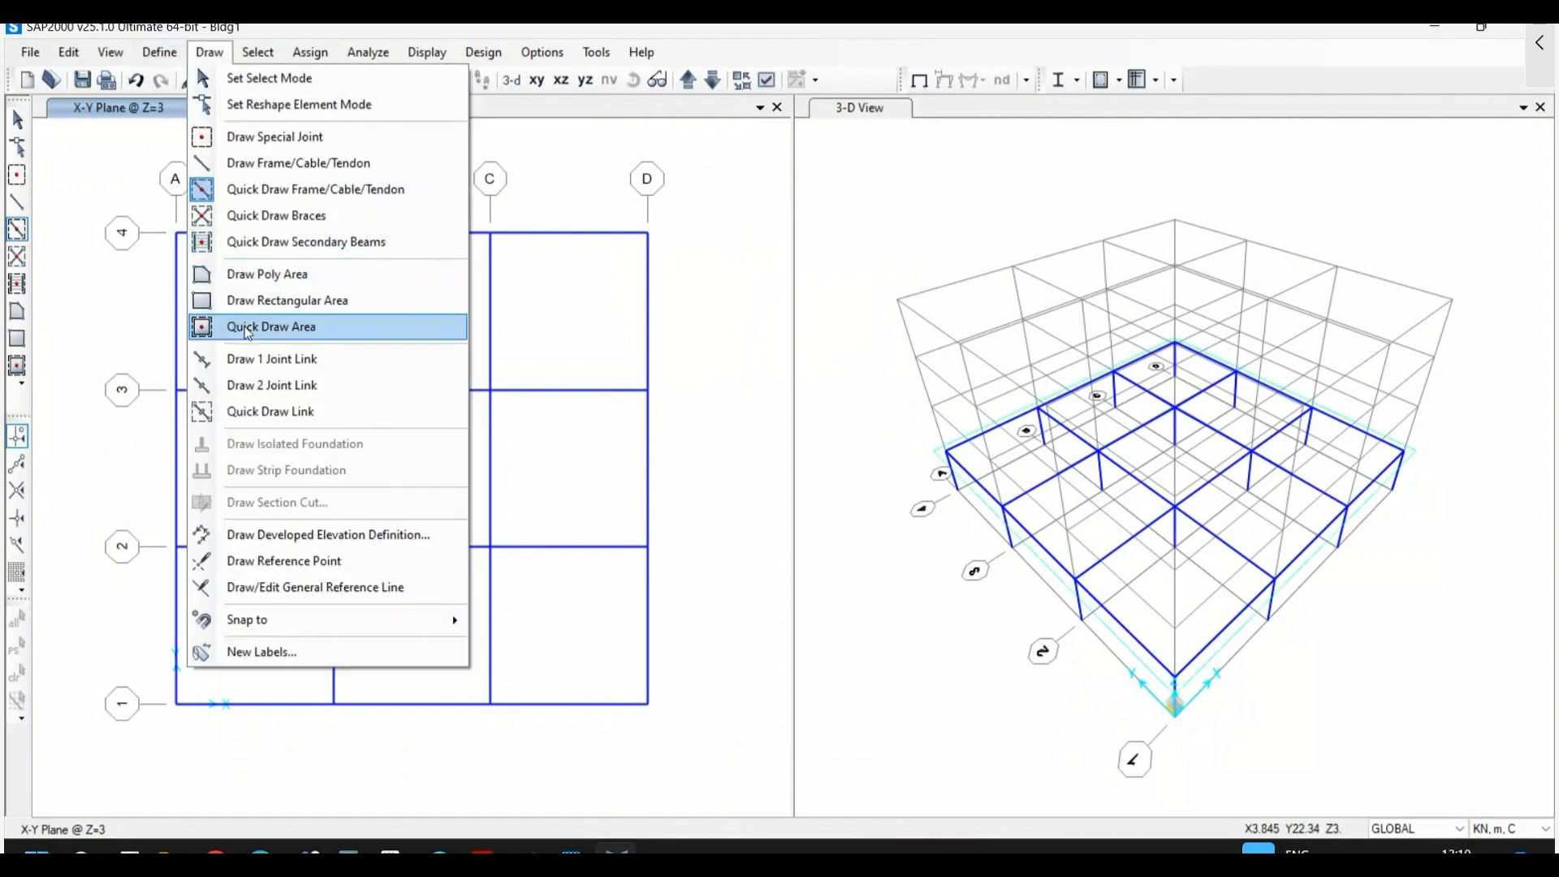
{"action": "left_click", "coordinate": [250, 333]}
{"action": "left_click_drag", "start_coordinate": [825, 278], "coordinate": [923, 237]}
{"action": "left_click", "coordinate": [950, 256]}
{"action": "left_click", "coordinate": [926, 268]}
{"action": "left_click_drag", "start_coordinate": [108, 182], "coordinate": [677, 736]}
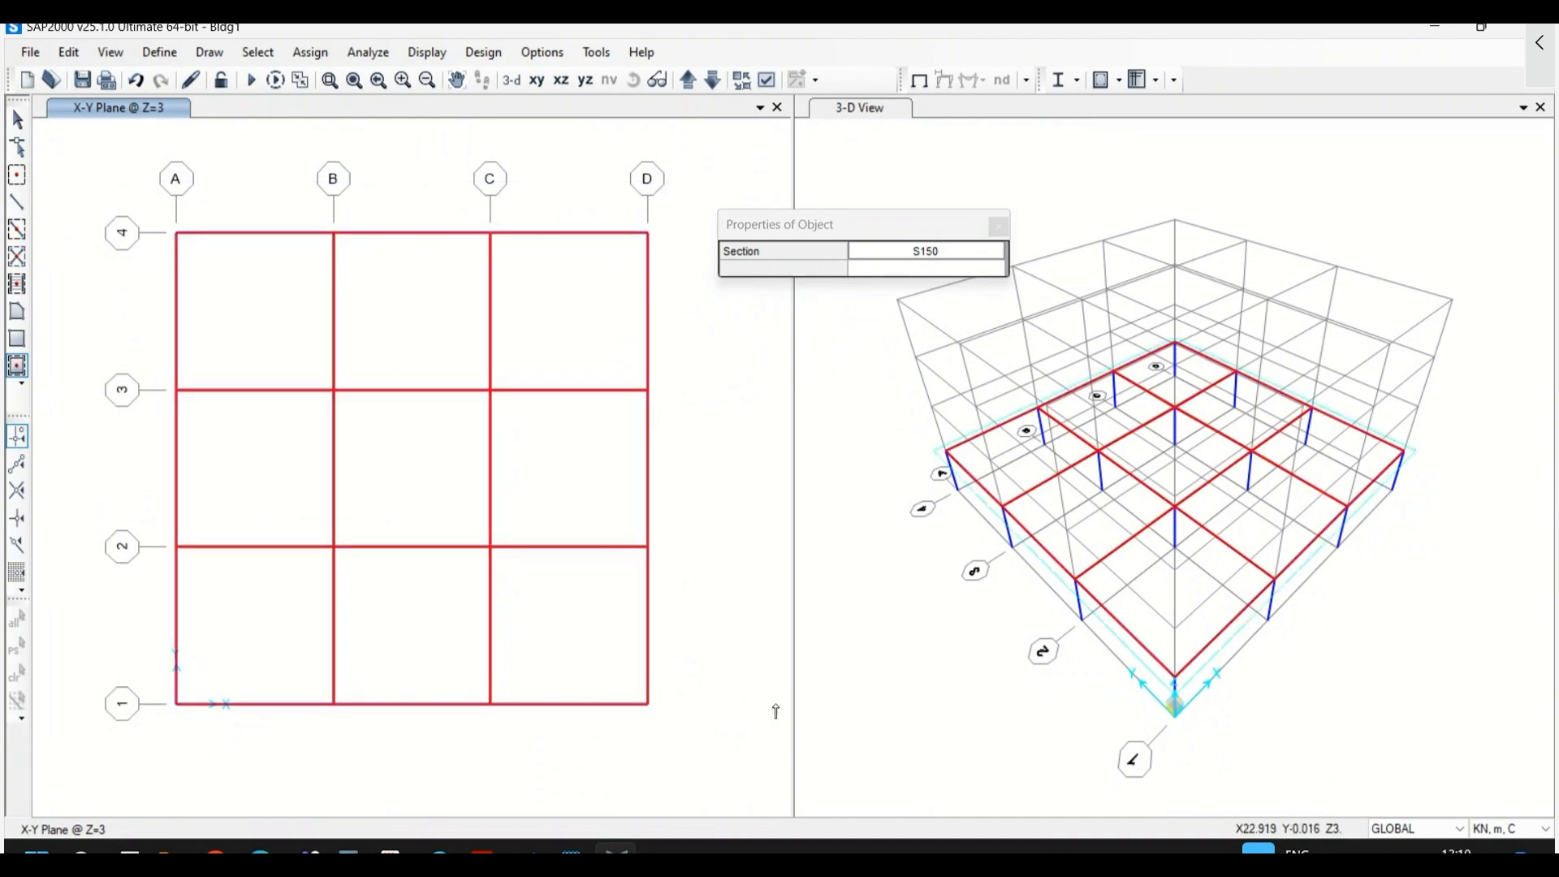
{"action": "left_click", "coordinate": [208, 53]}
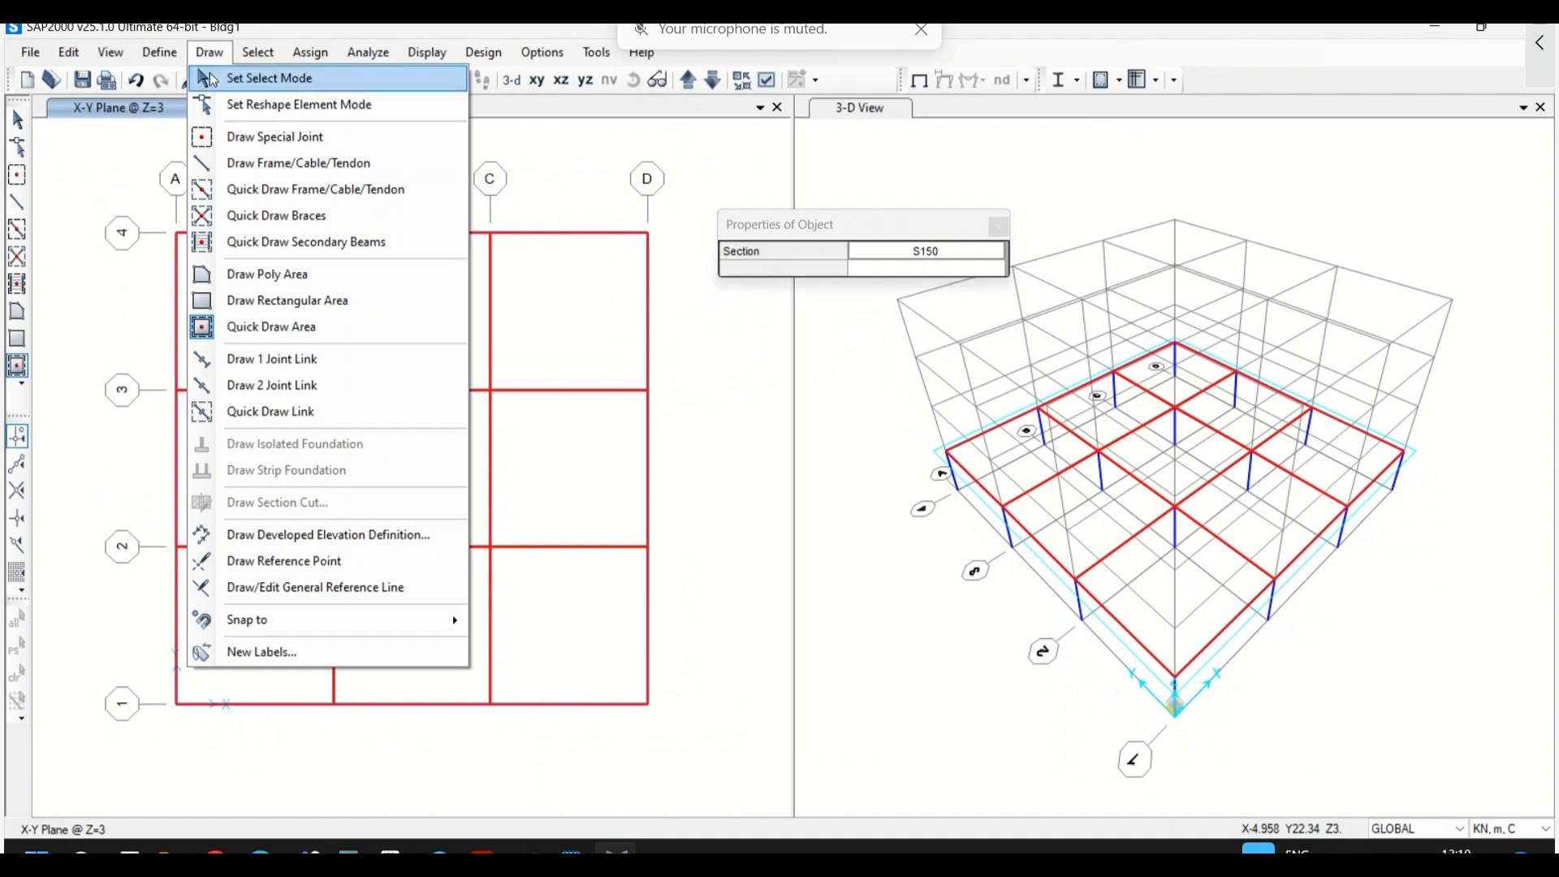
{"action": "left_click", "coordinate": [221, 78]}
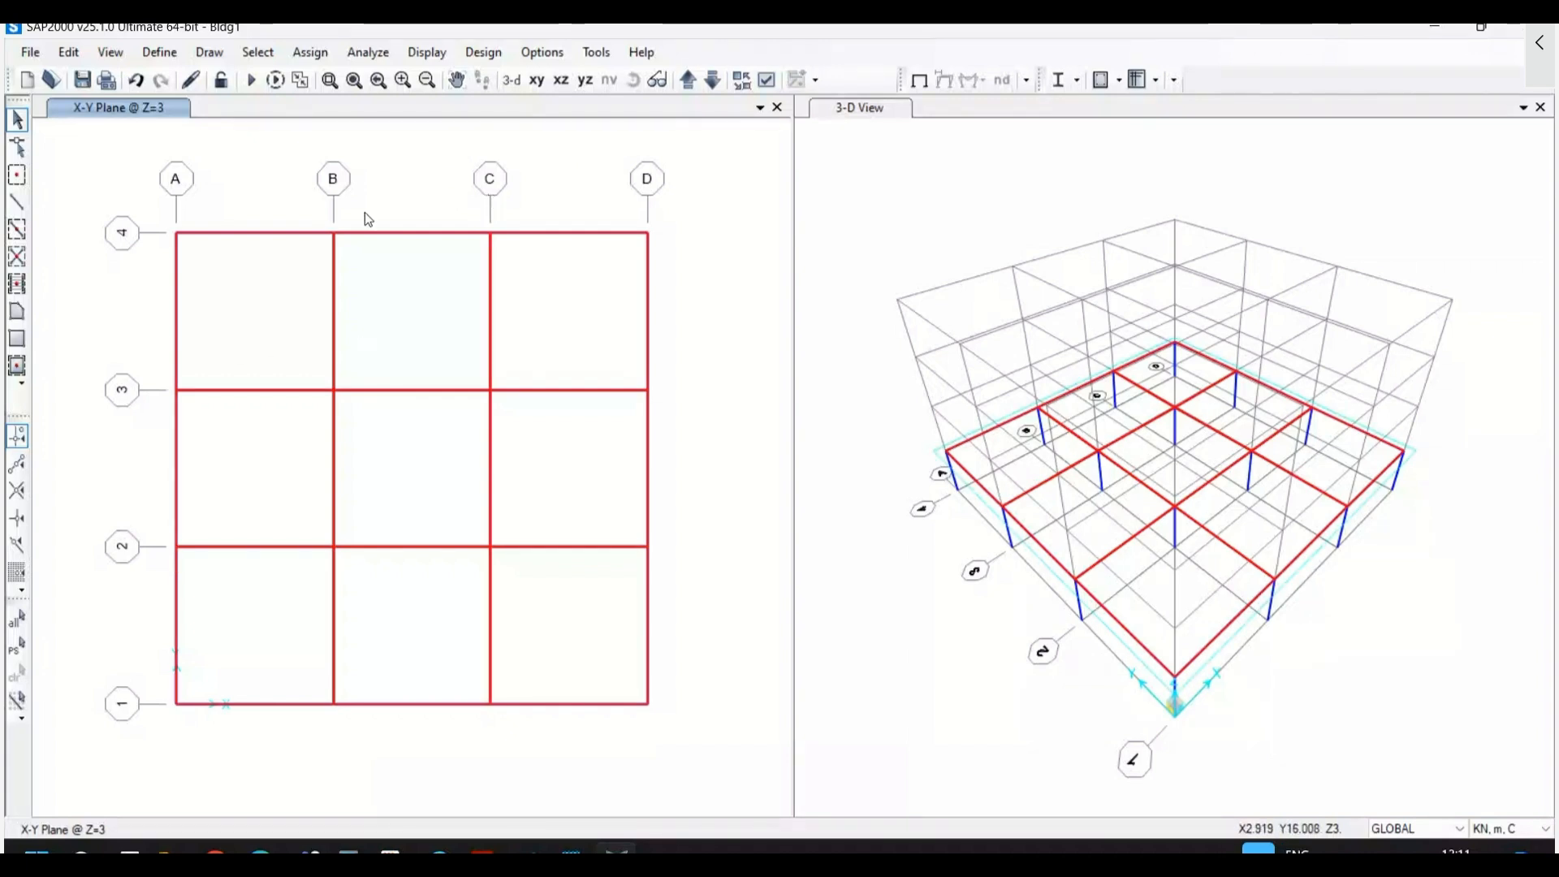
- Select all joints, beams and slabs of the floor on the X-Y plane at Z = 3
{"action": "left_click_drag", "start_coordinate": [111, 173], "coordinate": [733, 713]}
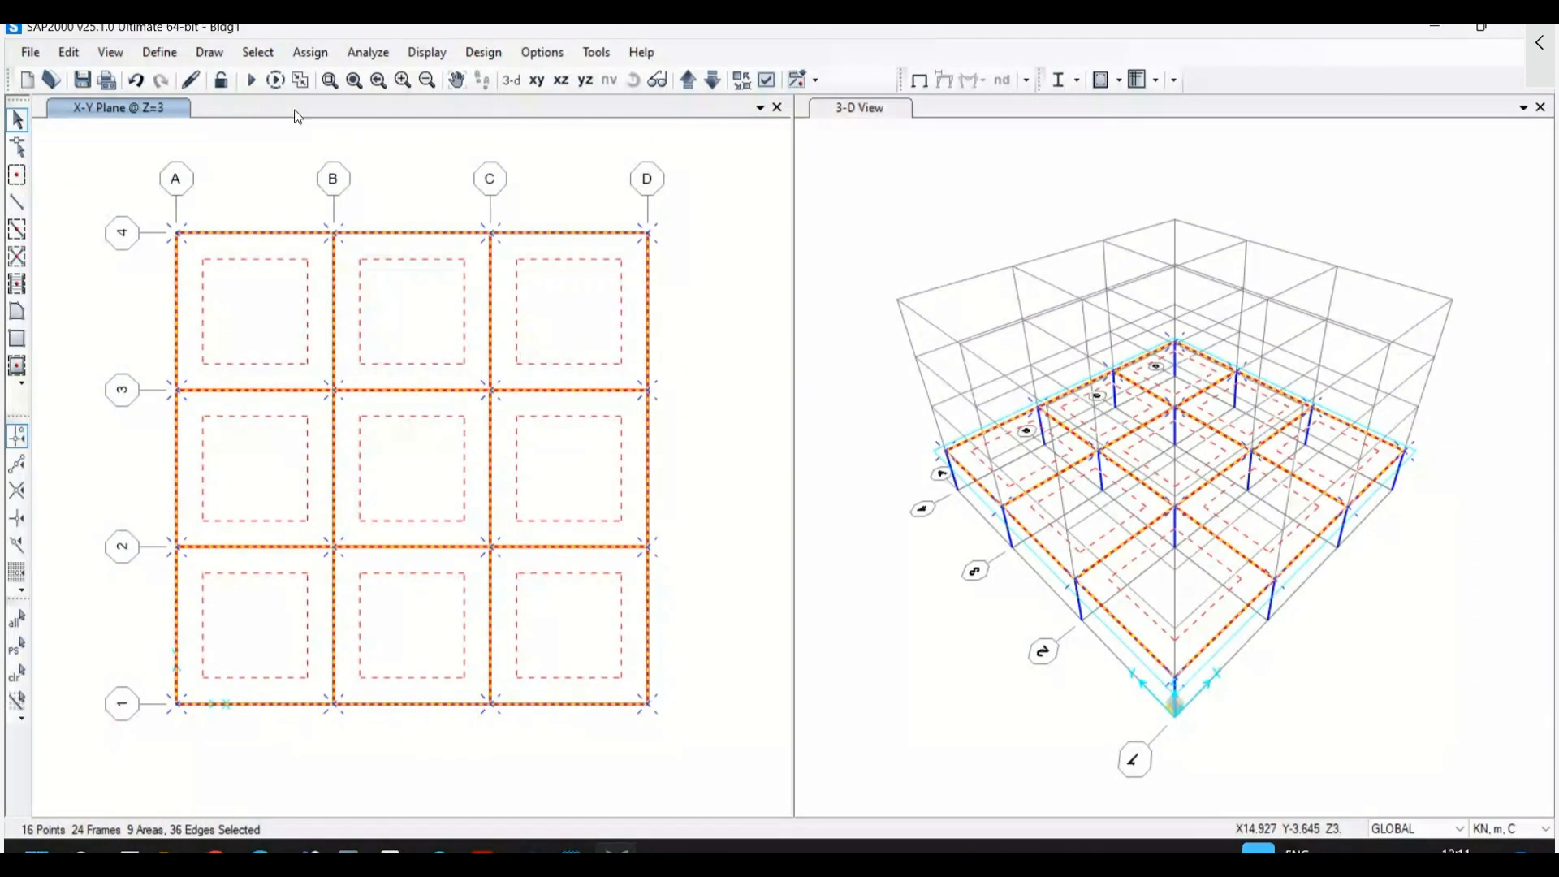
{"action": "left_click", "coordinate": [276, 57]}
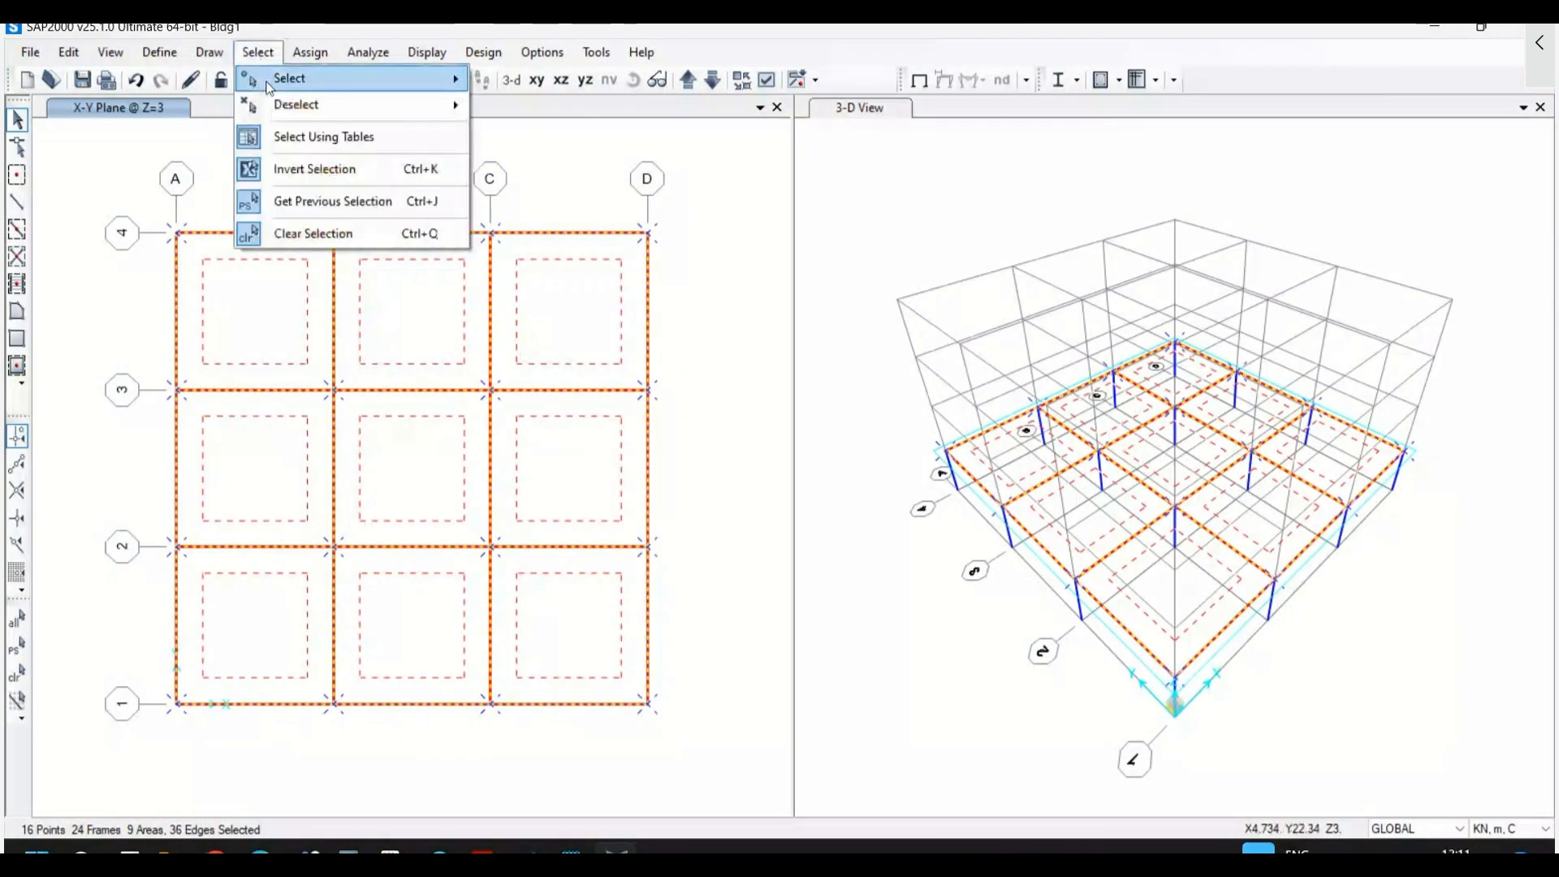
{"action": "mouse_move", "coordinate": [355, 81]}
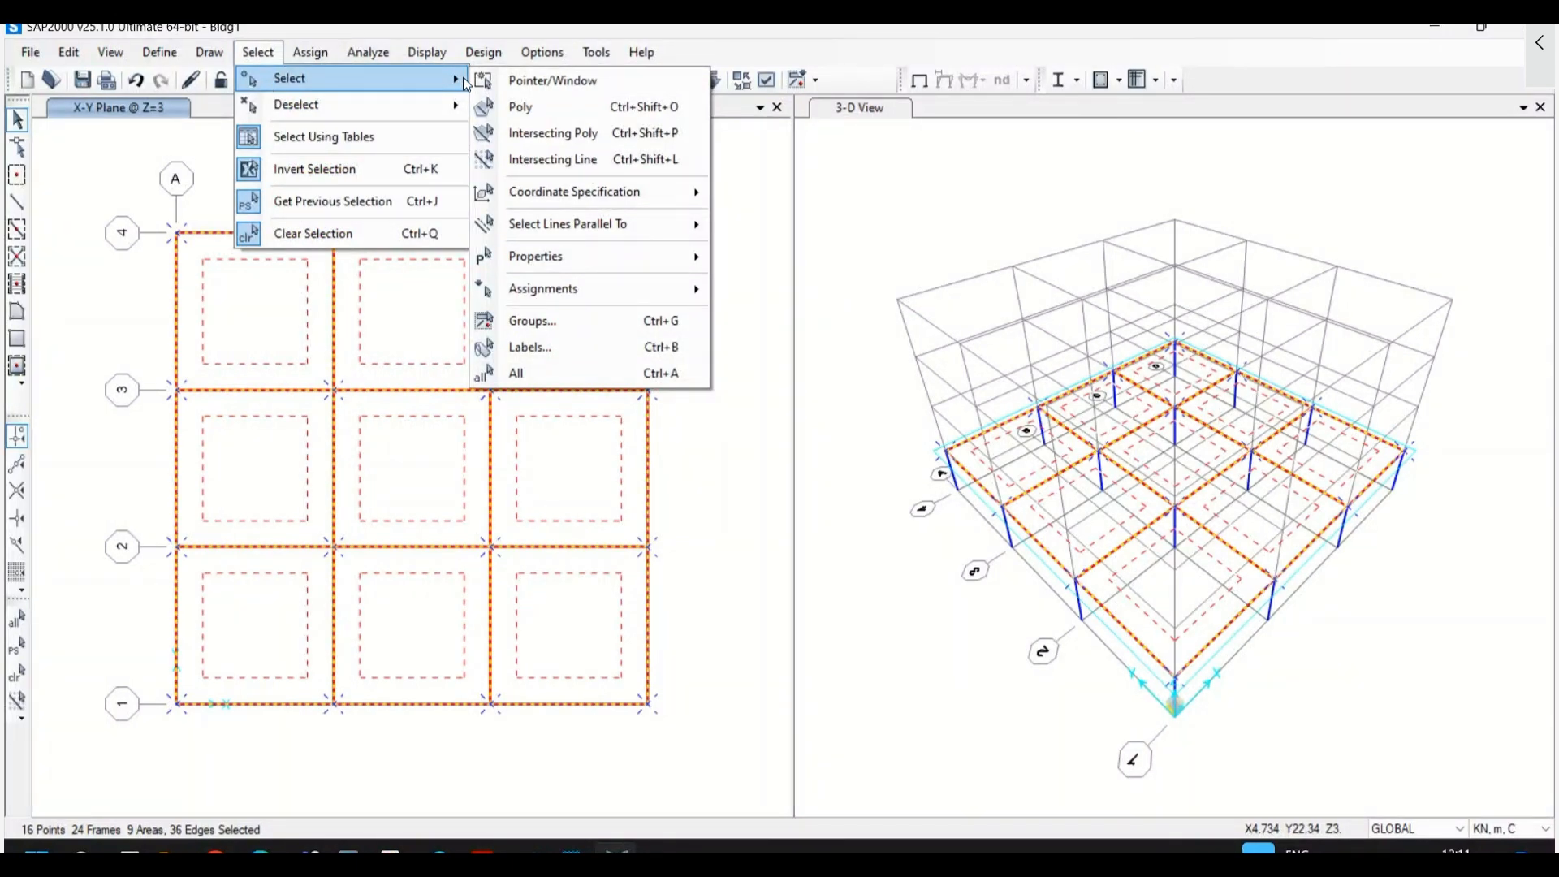
{"action": "mouse_move", "coordinate": [439, 107]}
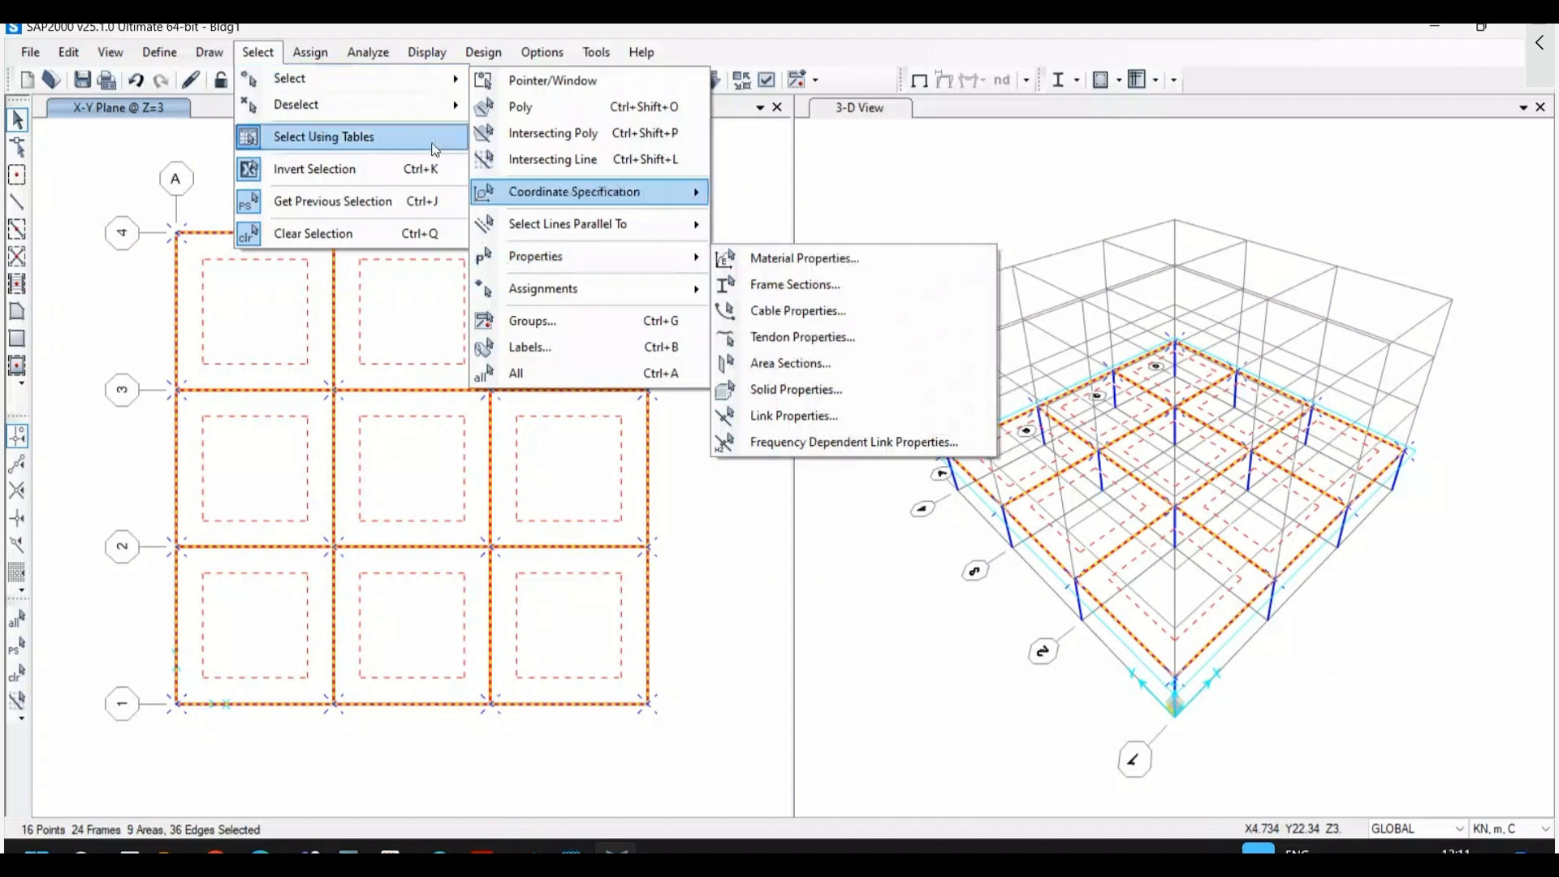
{"action": "left_click", "coordinate": [274, 54]}
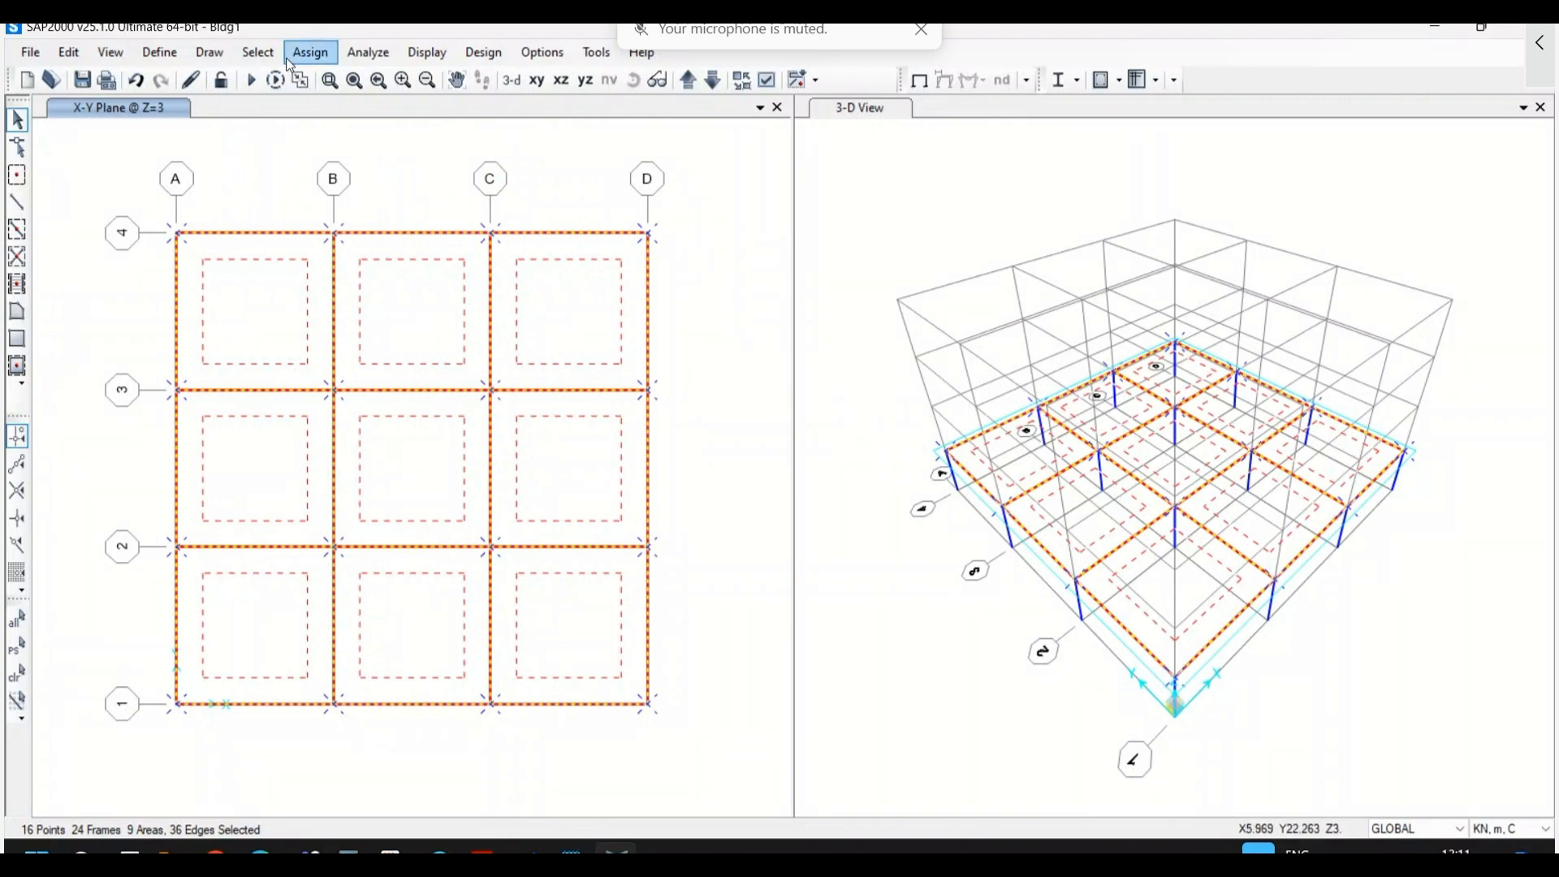
{"action": "left_click", "coordinate": [258, 52]}
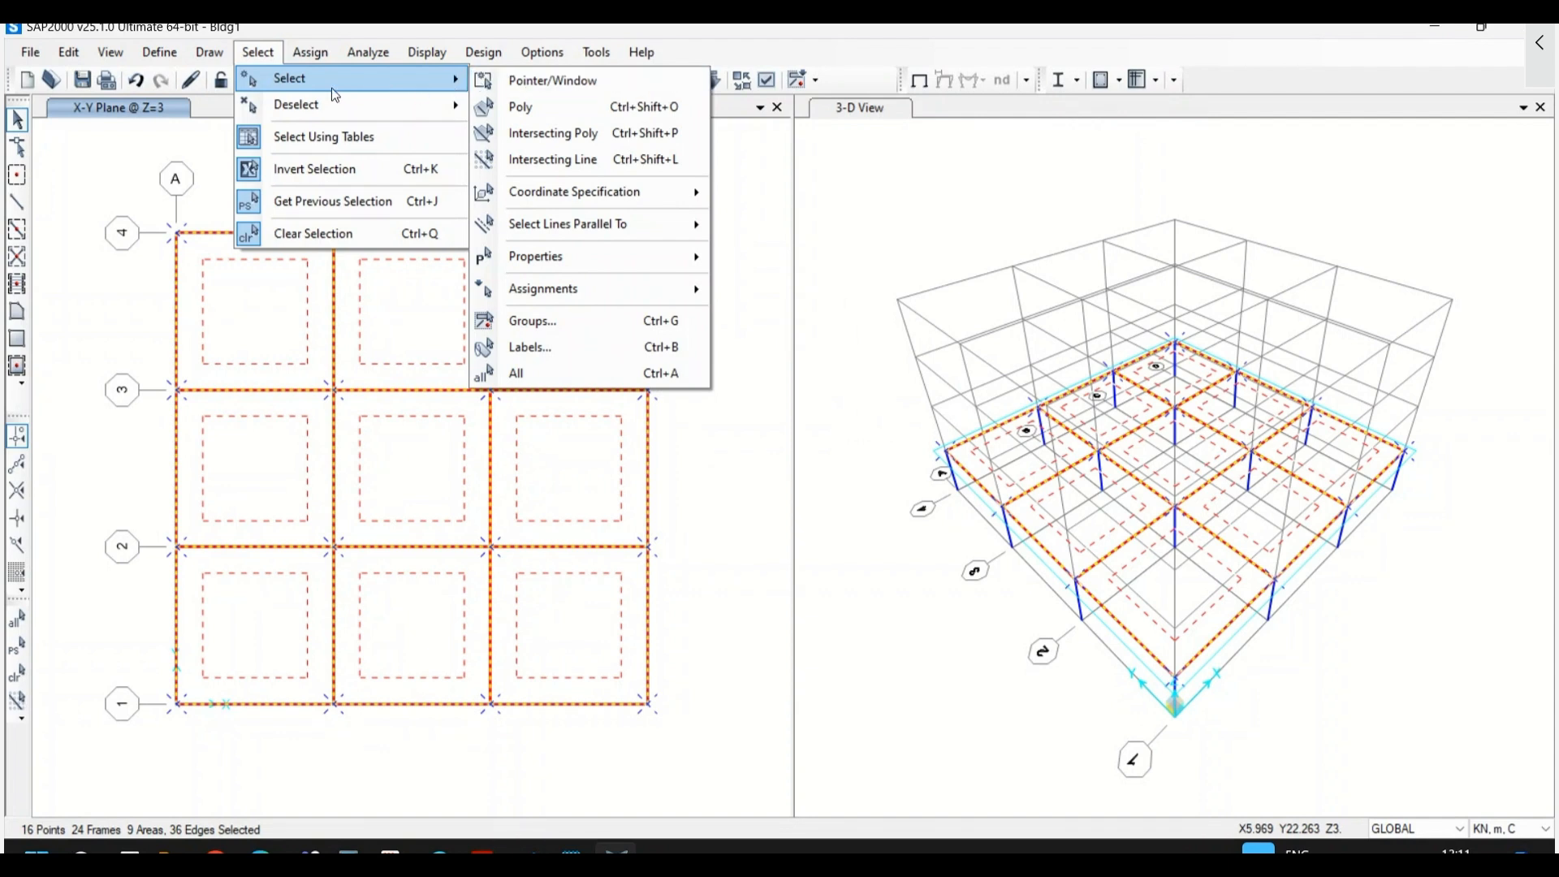
{"action": "left_click", "coordinate": [298, 50]}
{"action": "left_click_drag", "start_coordinate": [118, 199], "coordinate": [677, 760]}
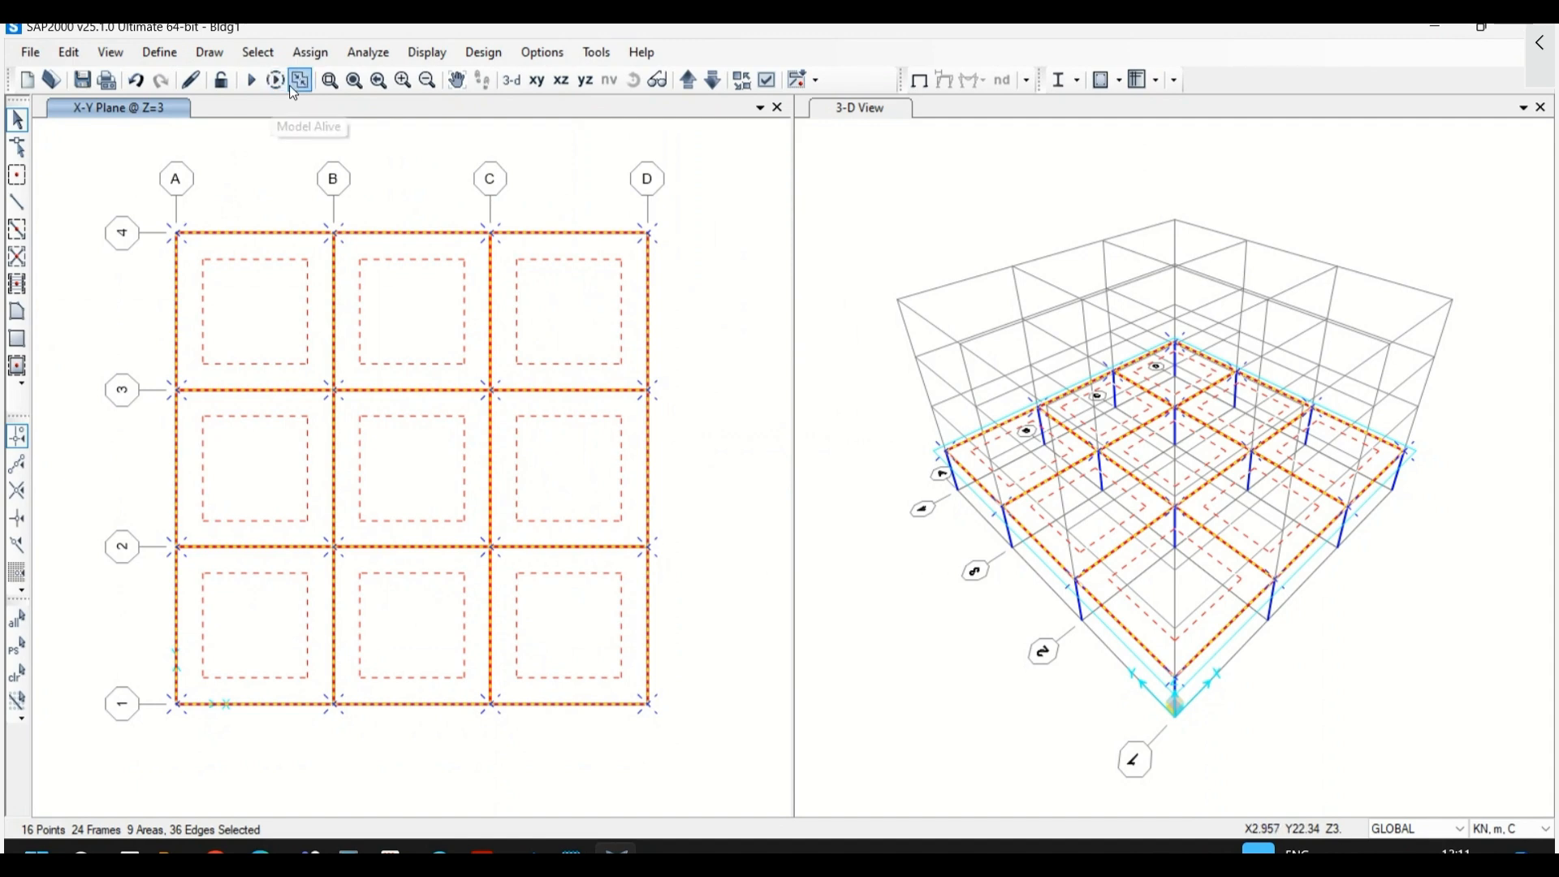
- Open the uniform-to-frame area load assignment for the selected floor slabs, keeping load pattern DEAD
{"action": "left_click", "coordinate": [300, 55]}
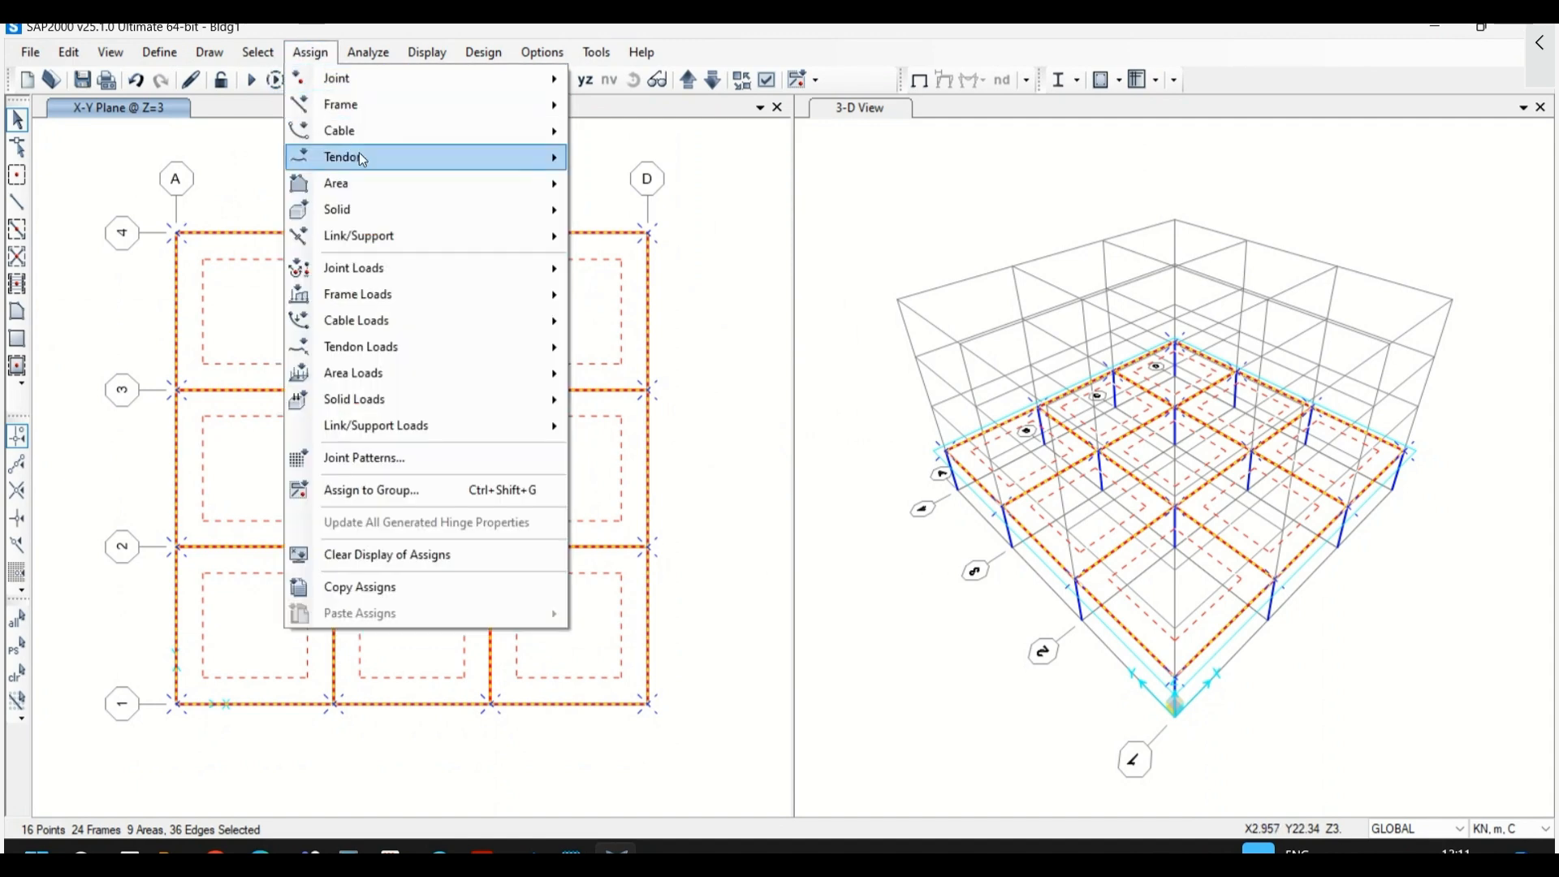
{"action": "left_click", "coordinate": [310, 54]}
{"action": "left_click", "coordinate": [310, 52]}
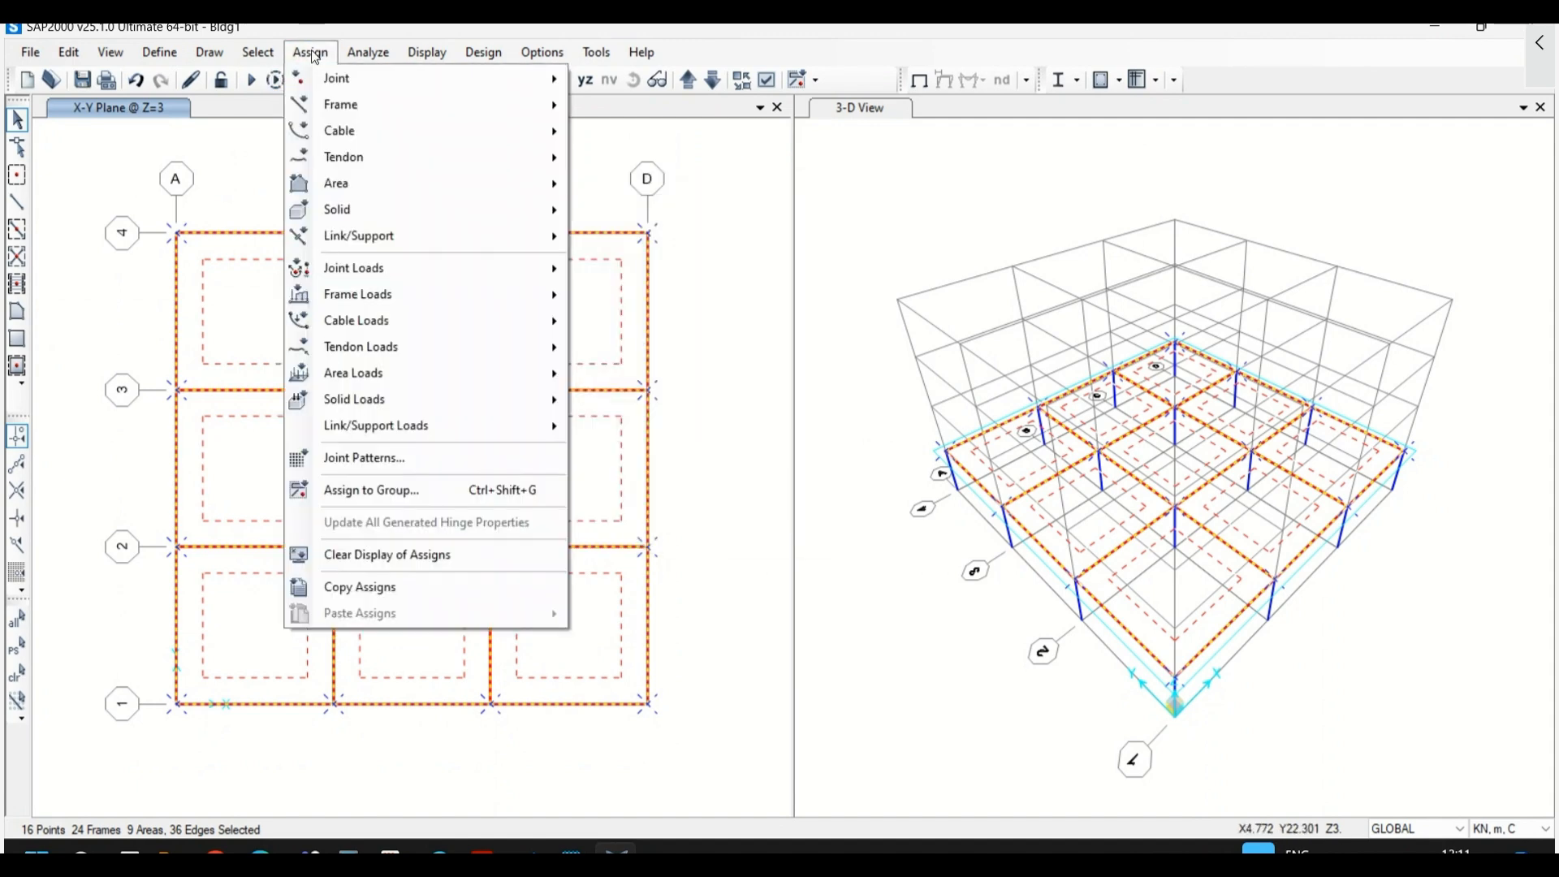
{"action": "mouse_move", "coordinate": [381, 373]}
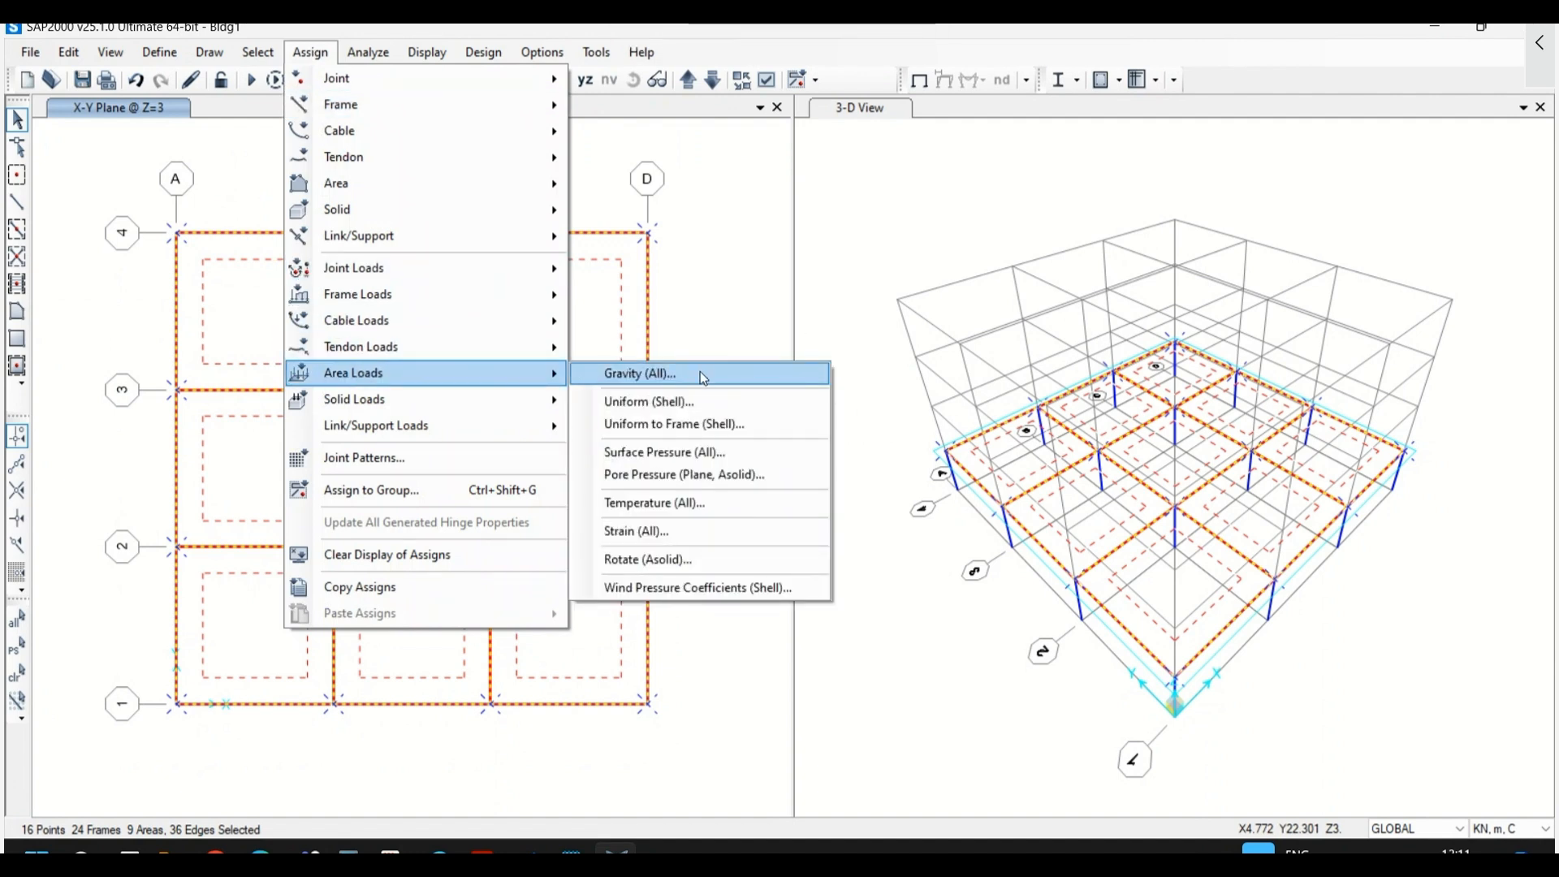
{"action": "left_click", "coordinate": [718, 431]}
{"action": "left_click_drag", "start_coordinate": [827, 192], "coordinate": [1006, 200]}
{"action": "left_click", "coordinate": [983, 256]}
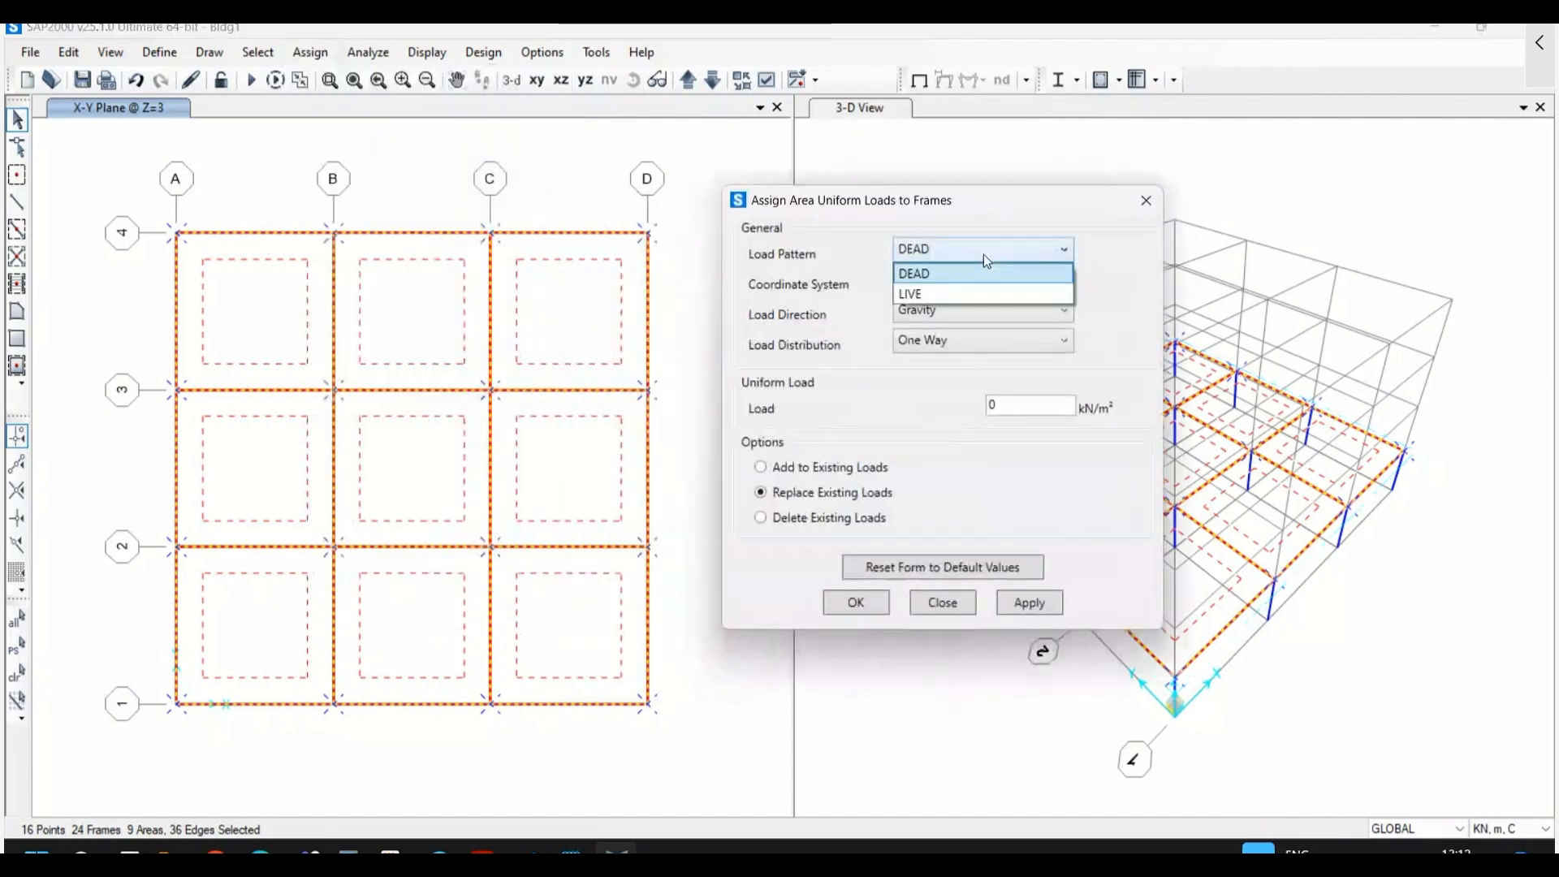
{"action": "left_click", "coordinate": [982, 255]}
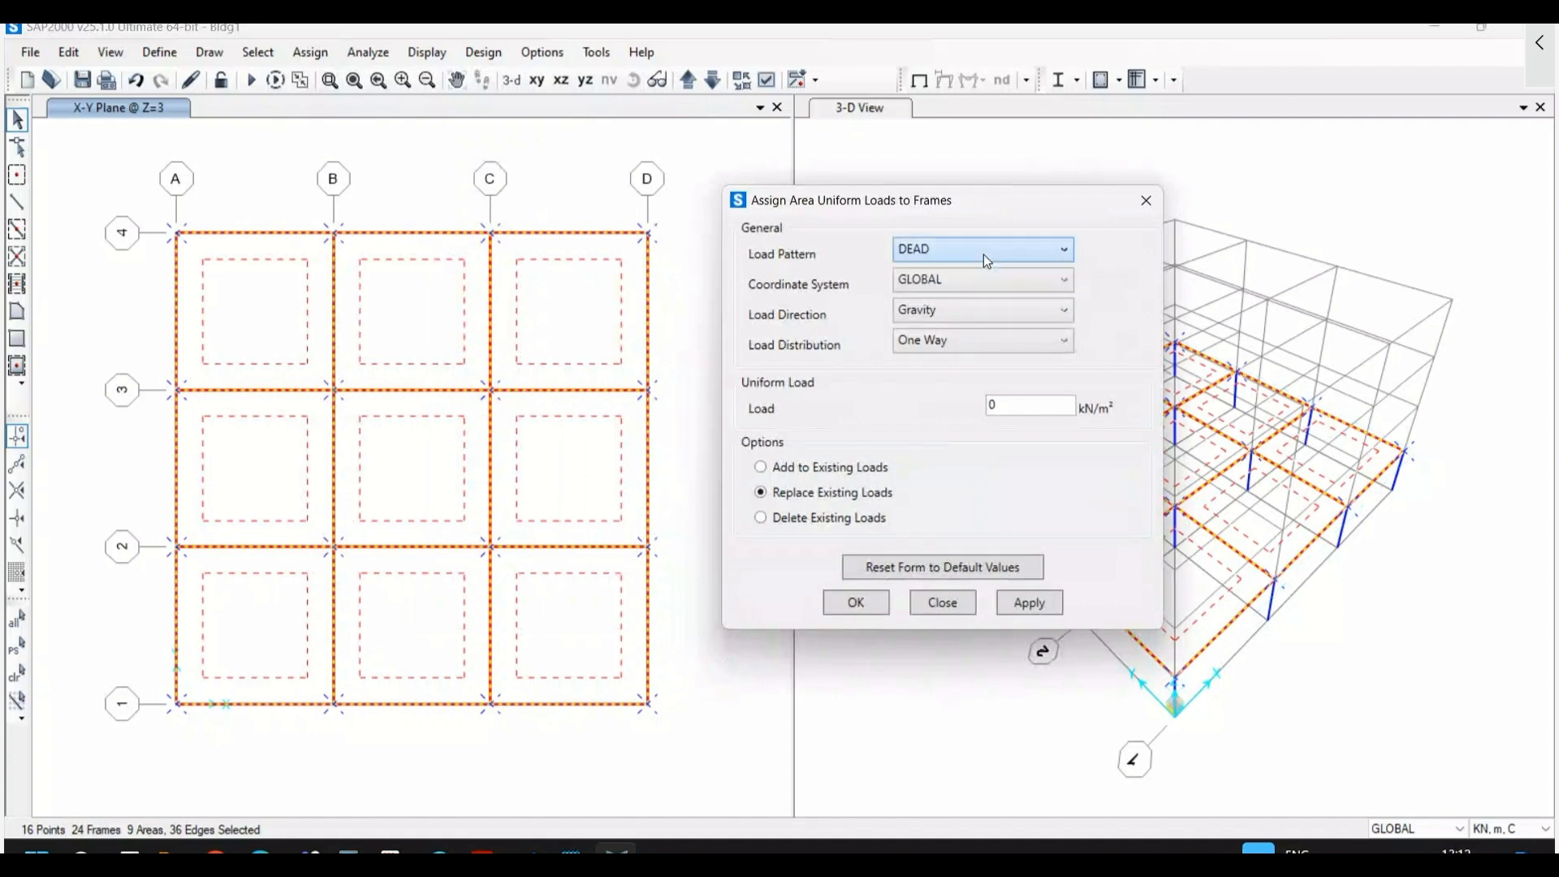
- Apply a DEAD gravity area load of 1 kN/m² to the selected slabs with two-way distribution to the frames
{"action": "left_click", "coordinate": [940, 318]}
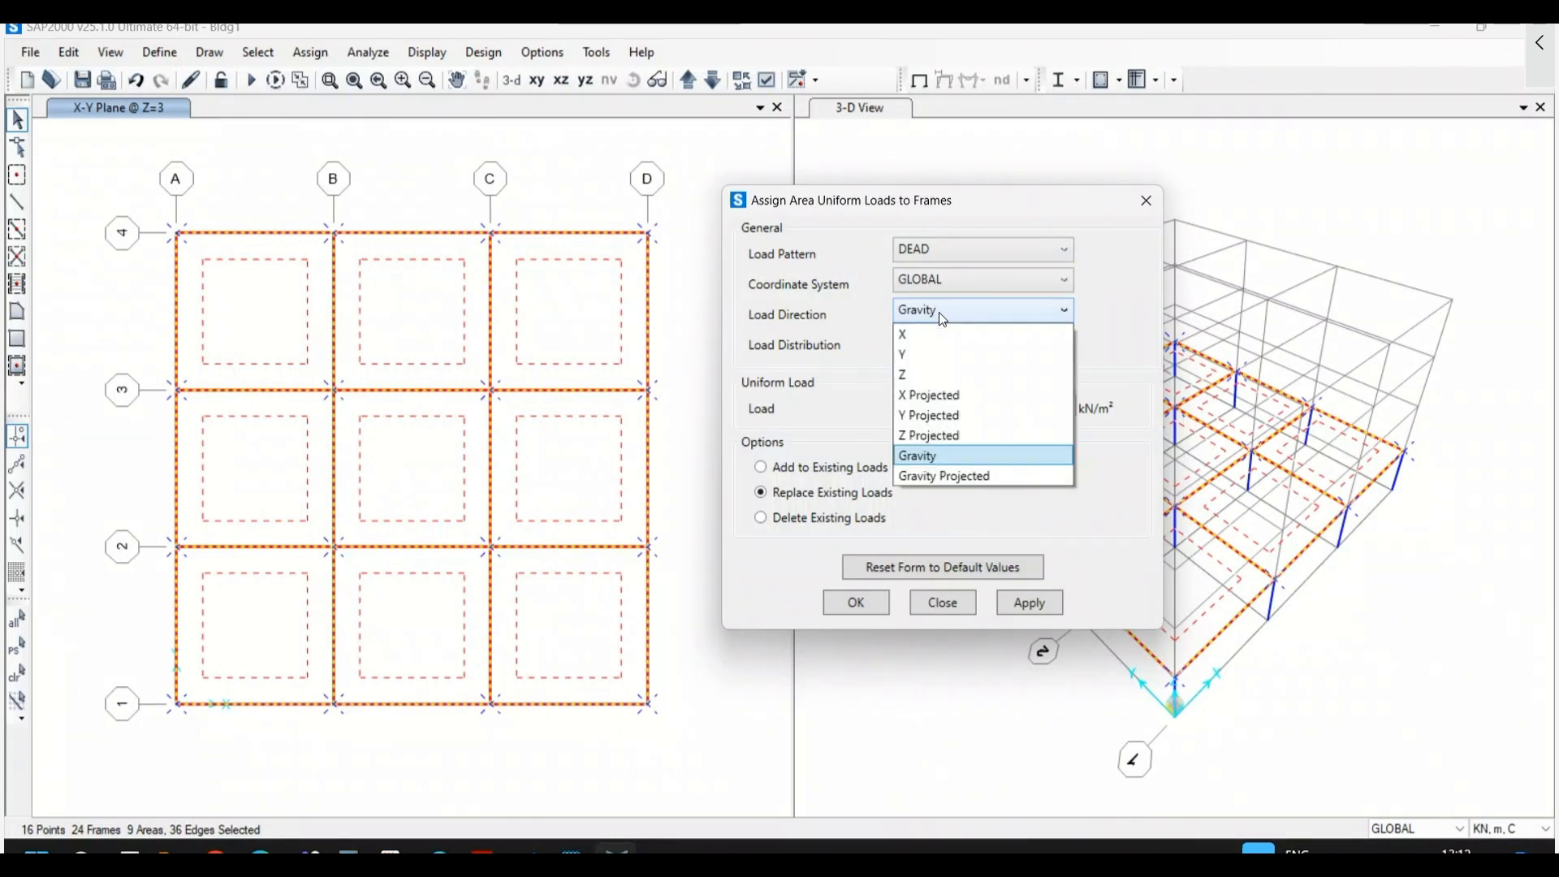
{"action": "left_click", "coordinate": [939, 314]}
{"action": "left_click", "coordinate": [948, 339]}
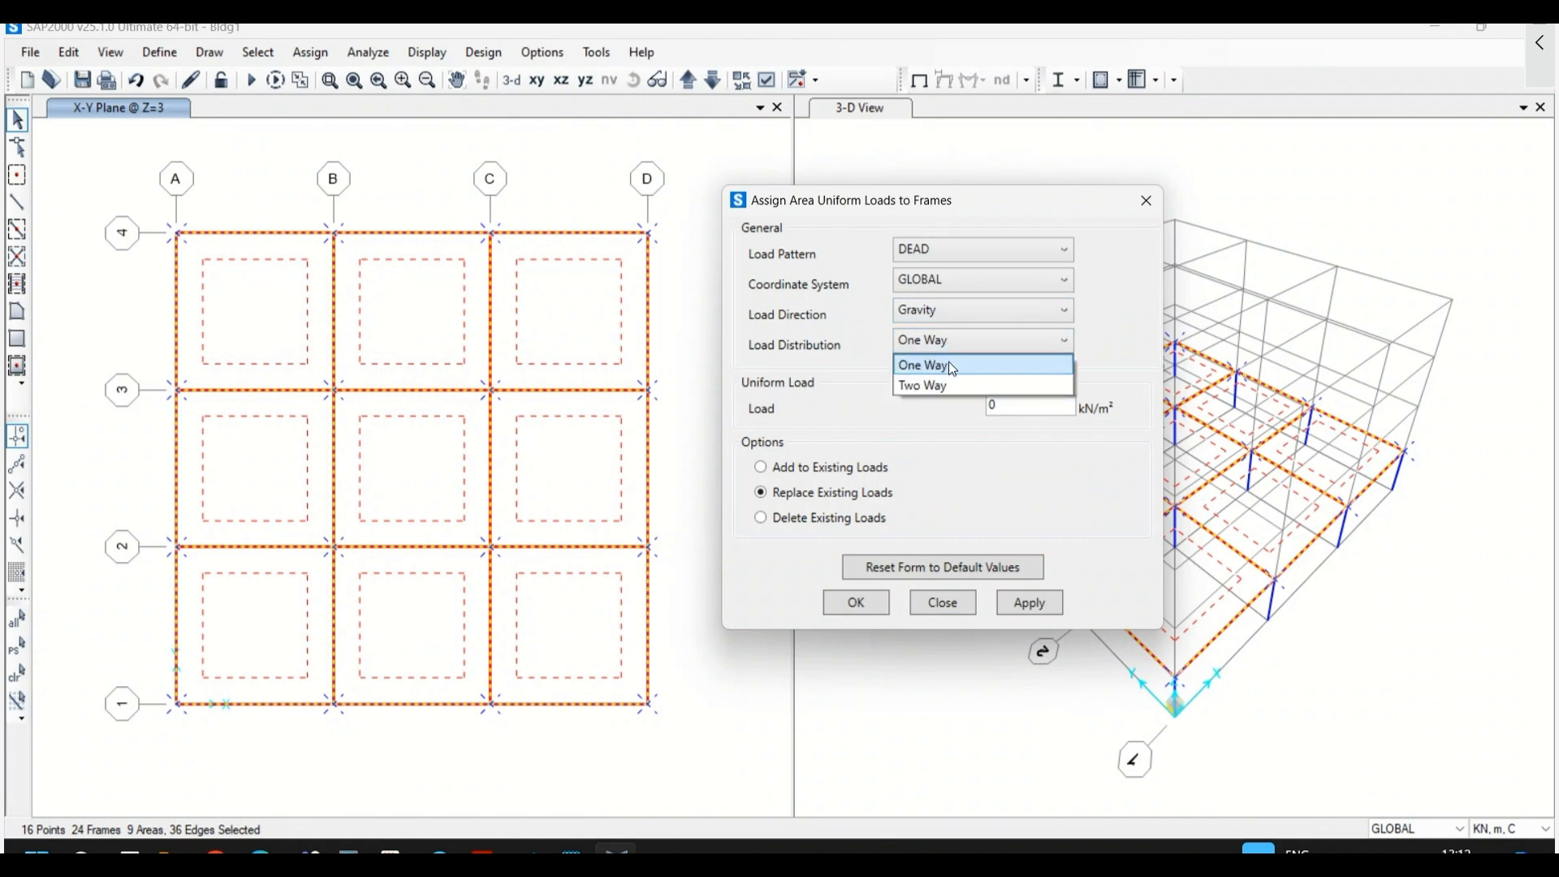
{"action": "left_click", "coordinate": [948, 385]}
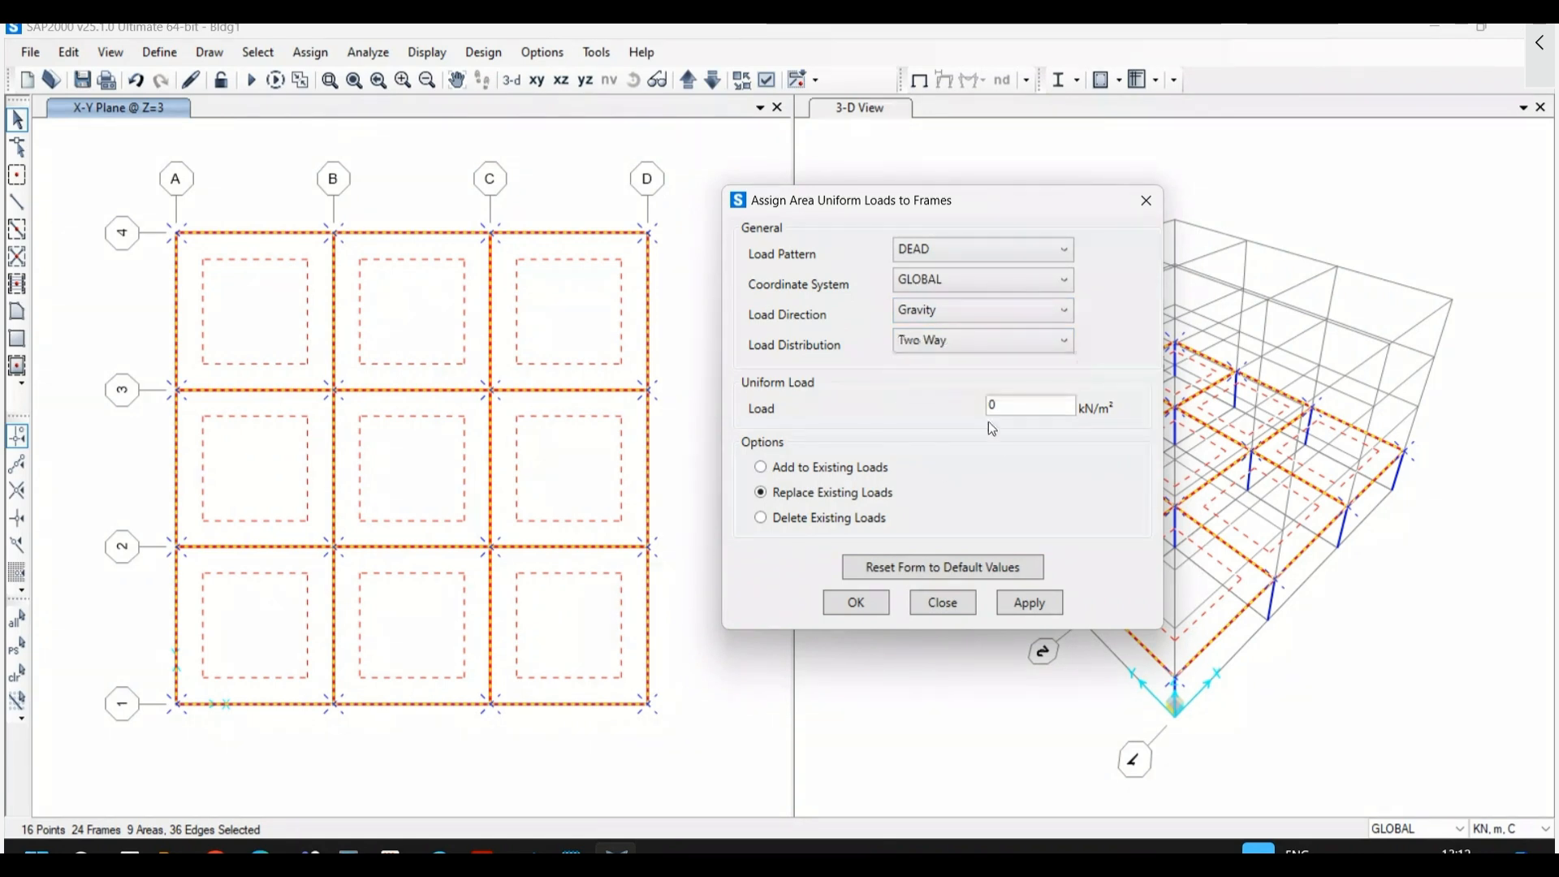
{"action": "left_click", "coordinate": [1011, 406]}
{"action": "type", "text": "1"}
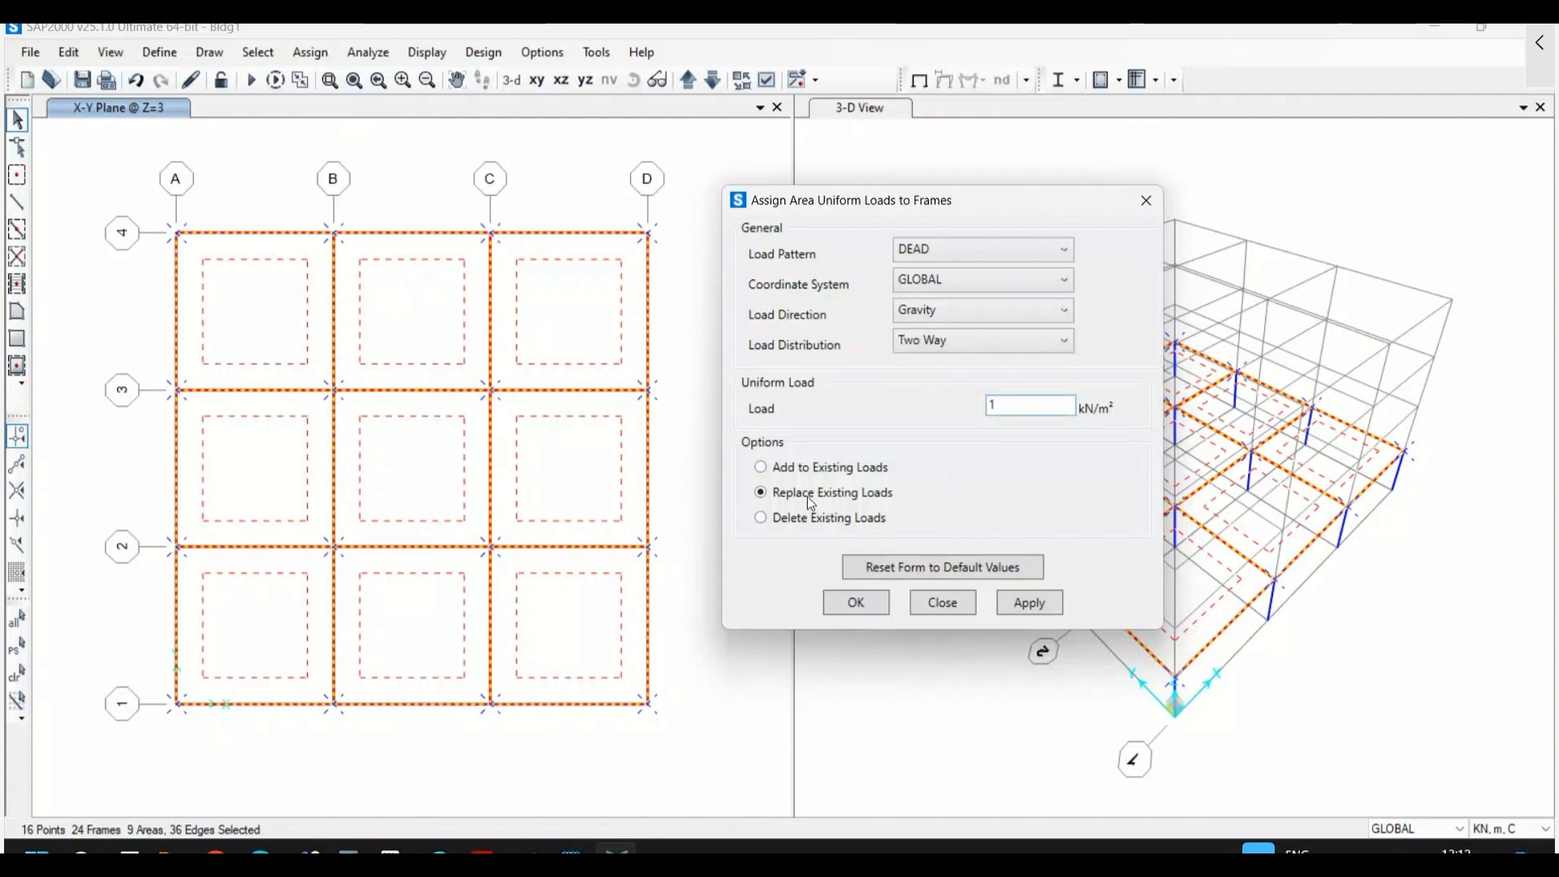
{"action": "left_click", "coordinate": [1028, 605]}
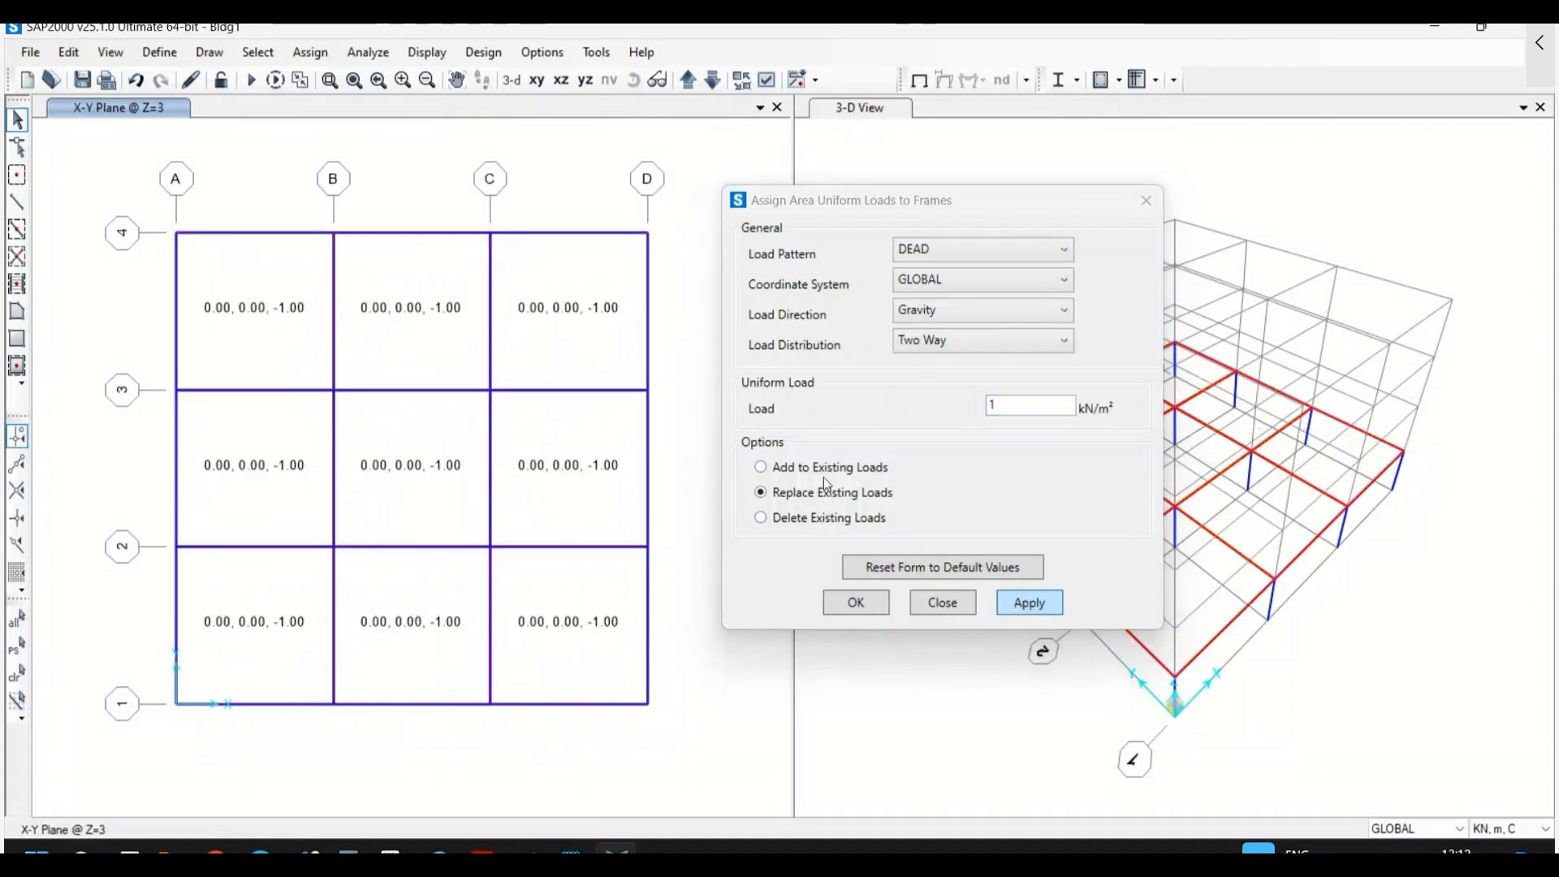
- Reselect the whole floor at Z = 3 and apply a LIVE two-way area load of 2.5 kN/m² to its frames
{"action": "left_click_drag", "start_coordinate": [118, 188], "coordinate": [667, 768]}
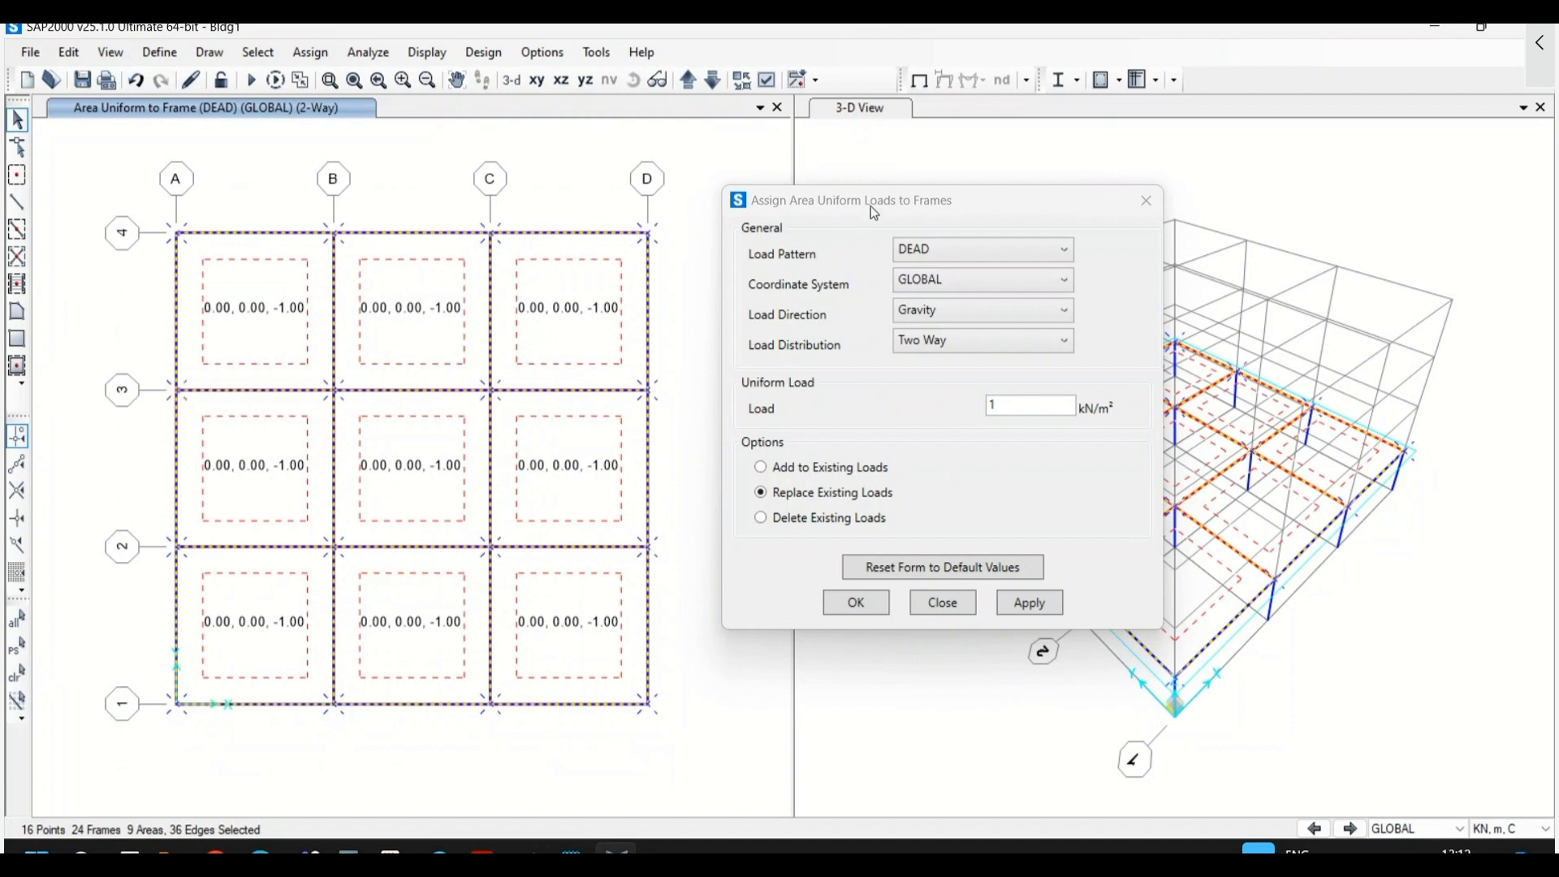
{"action": "left_click_drag", "start_coordinate": [867, 210], "coordinate": [846, 216]}
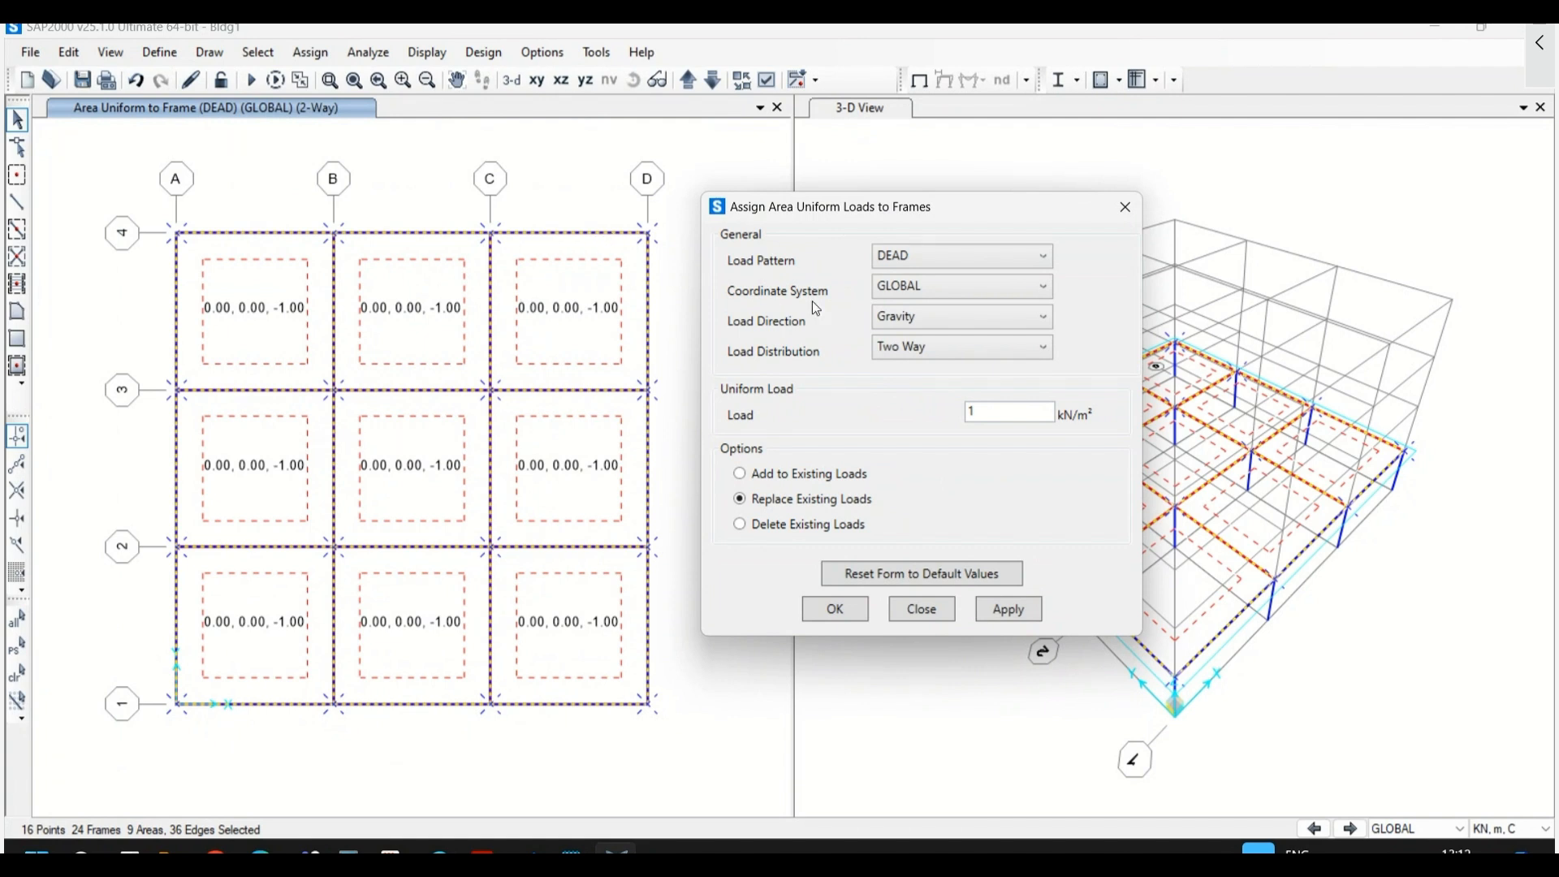
{"action": "left_click", "coordinate": [947, 263]}
{"action": "left_click", "coordinate": [938, 297]}
{"action": "key", "text": "Tab"}
{"action": "type", "text": "2.5"}
{"action": "left_click", "coordinate": [893, 260]}
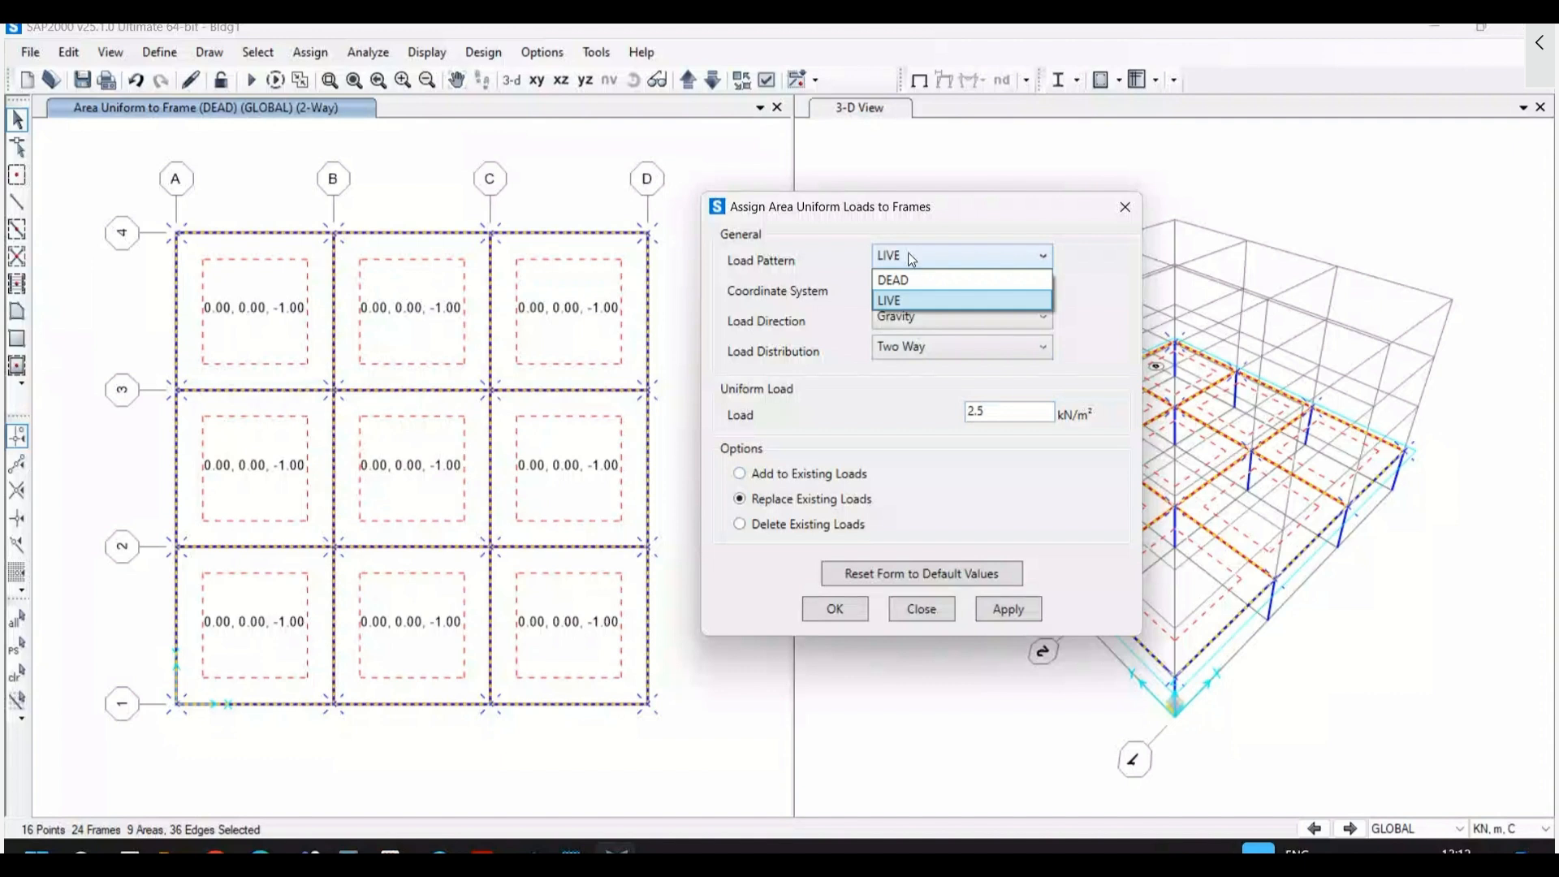
{"action": "left_click", "coordinate": [911, 258]}
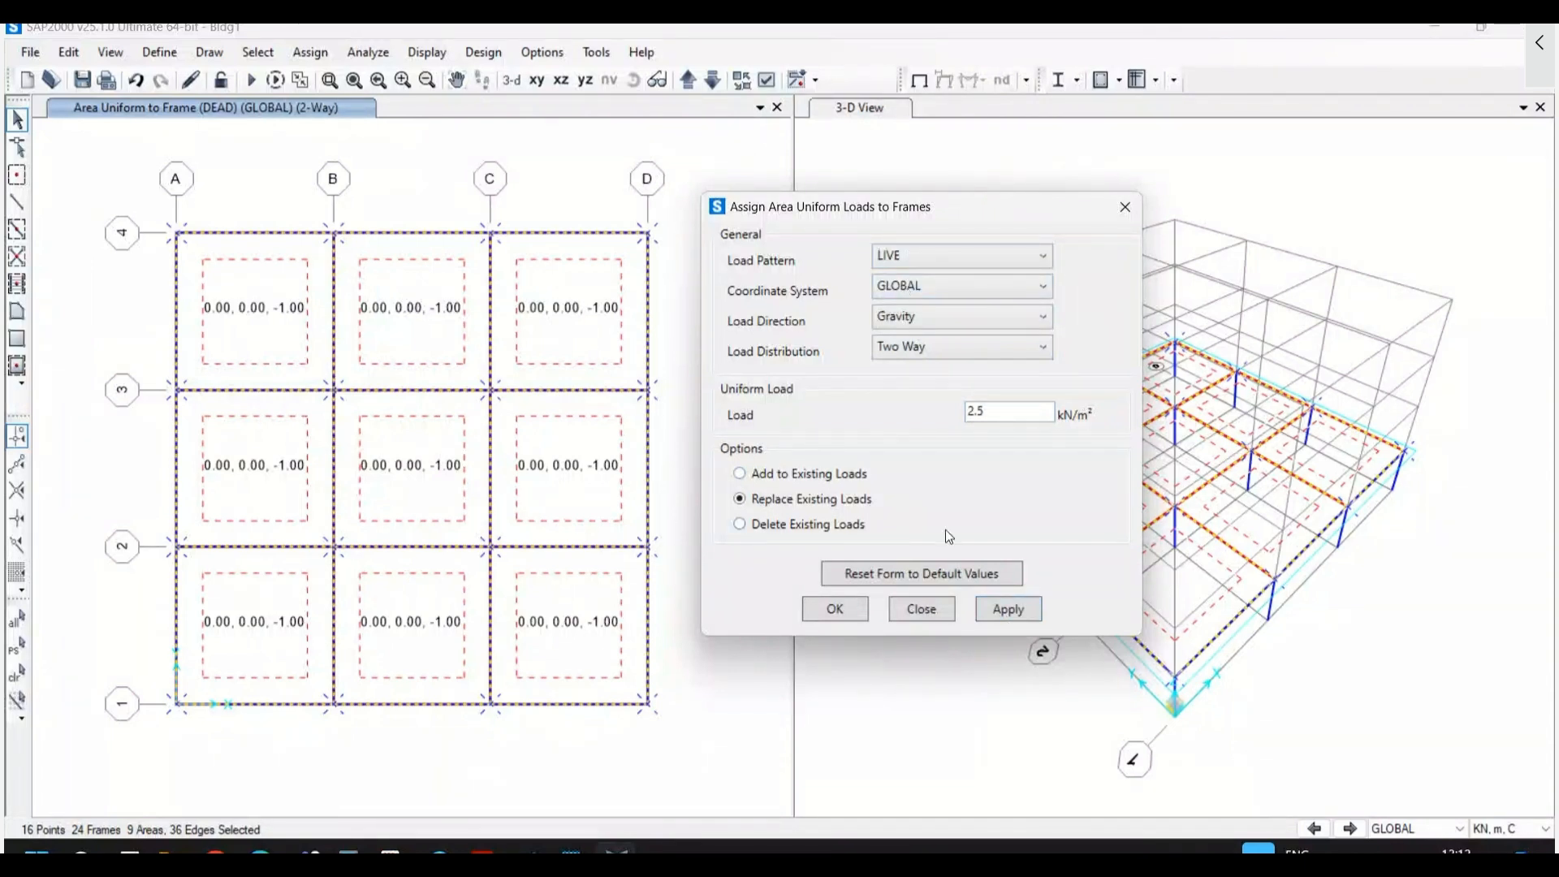
{"action": "left_click", "coordinate": [1007, 609]}
{"action": "left_click", "coordinate": [922, 609]}
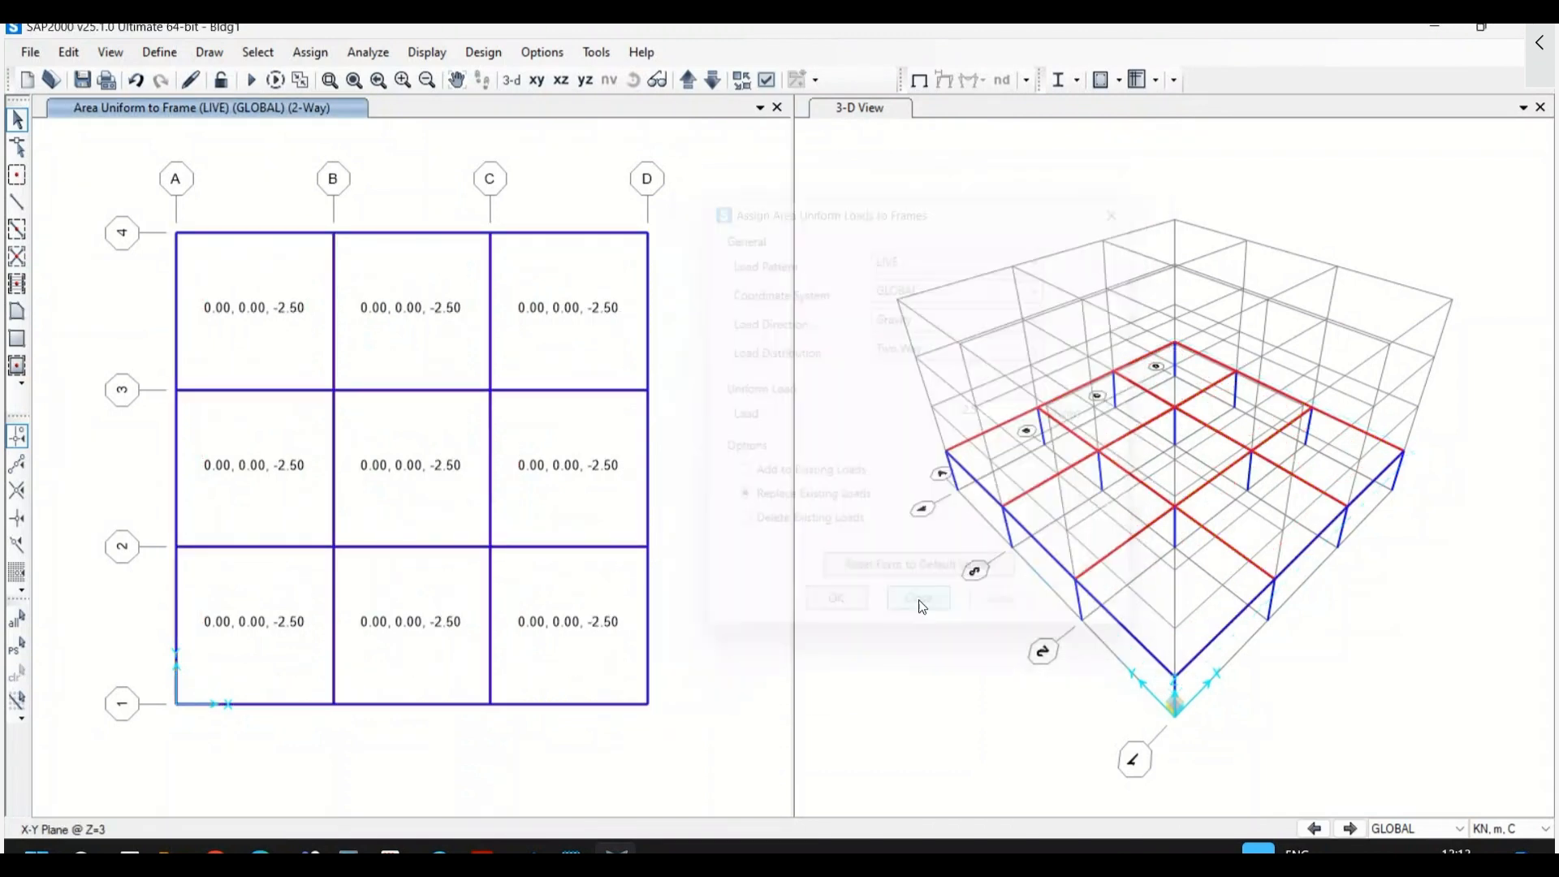
- Inspect the location, assignments and loads of the slab between grids B–C and 3–4
{"action": "right_click", "coordinate": [481, 345]}
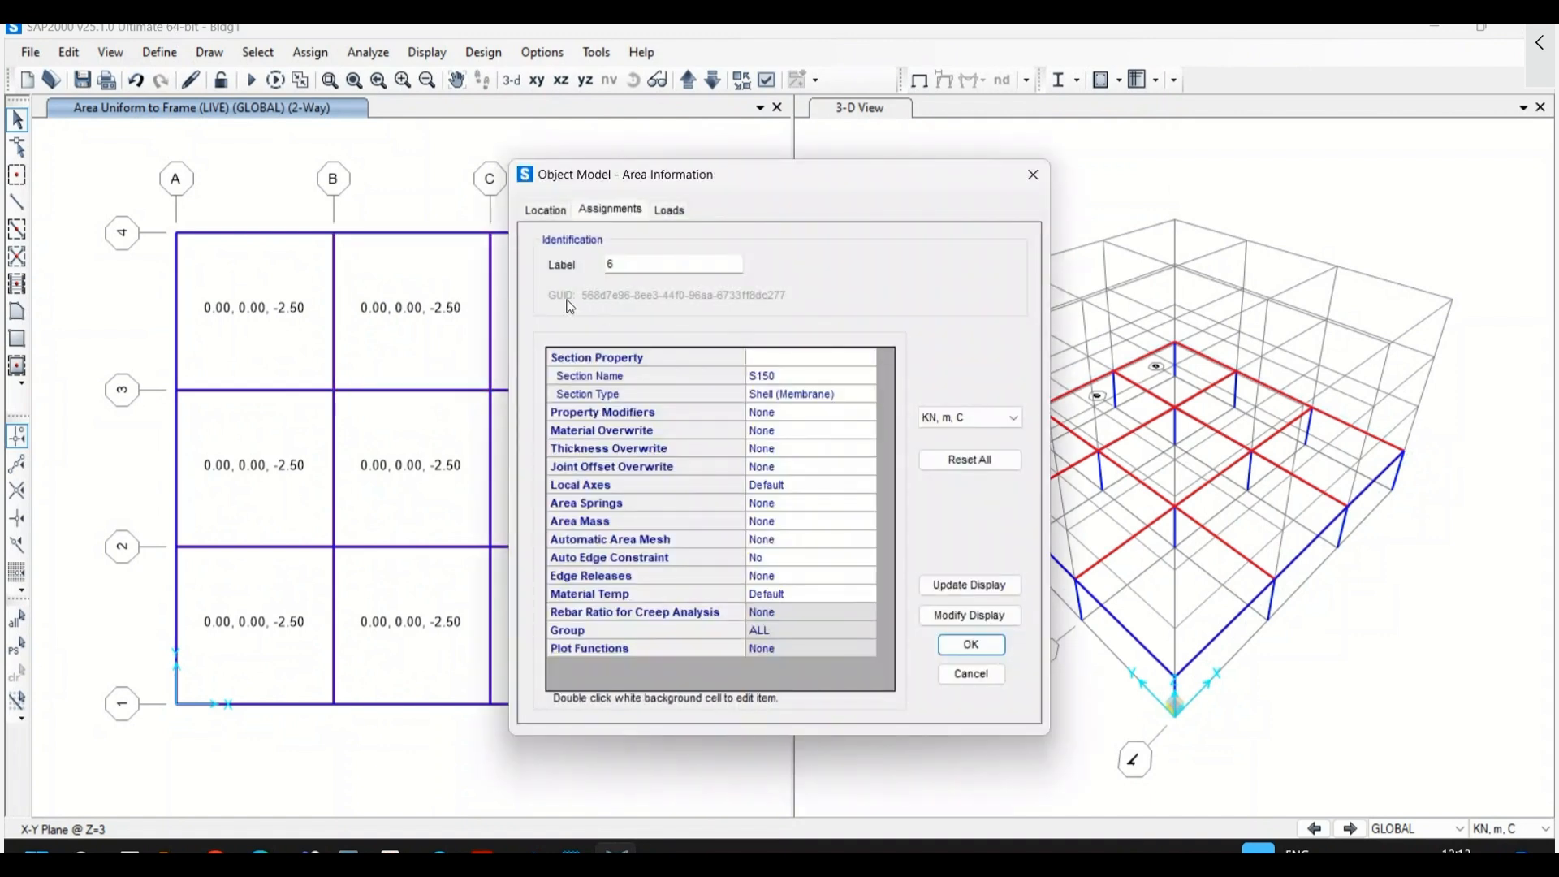
{"action": "left_click", "coordinate": [549, 218]}
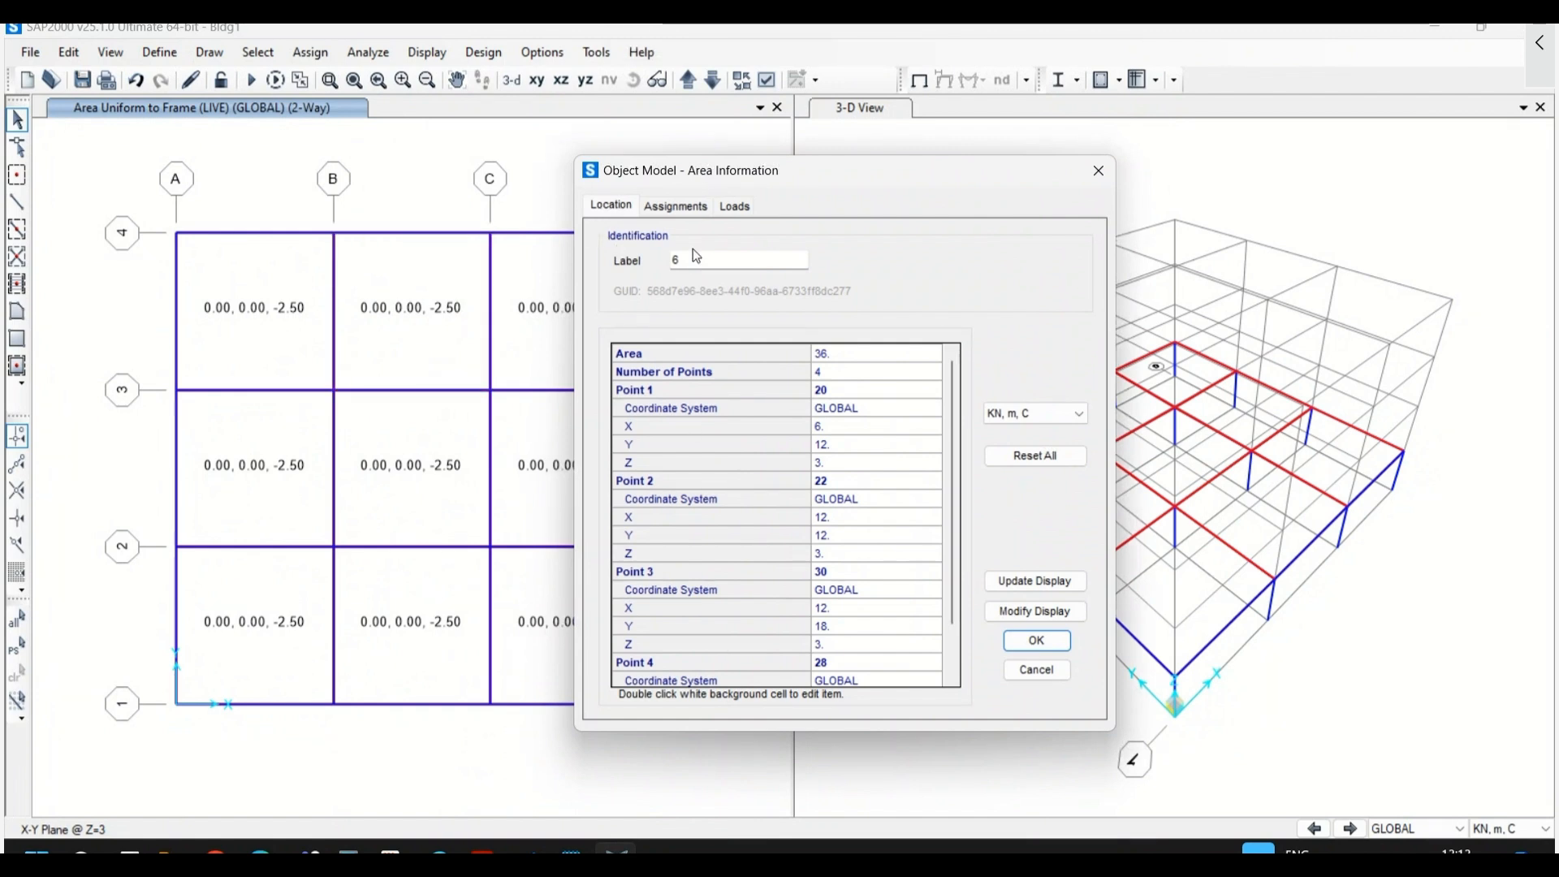
{"action": "left_click", "coordinate": [676, 206]}
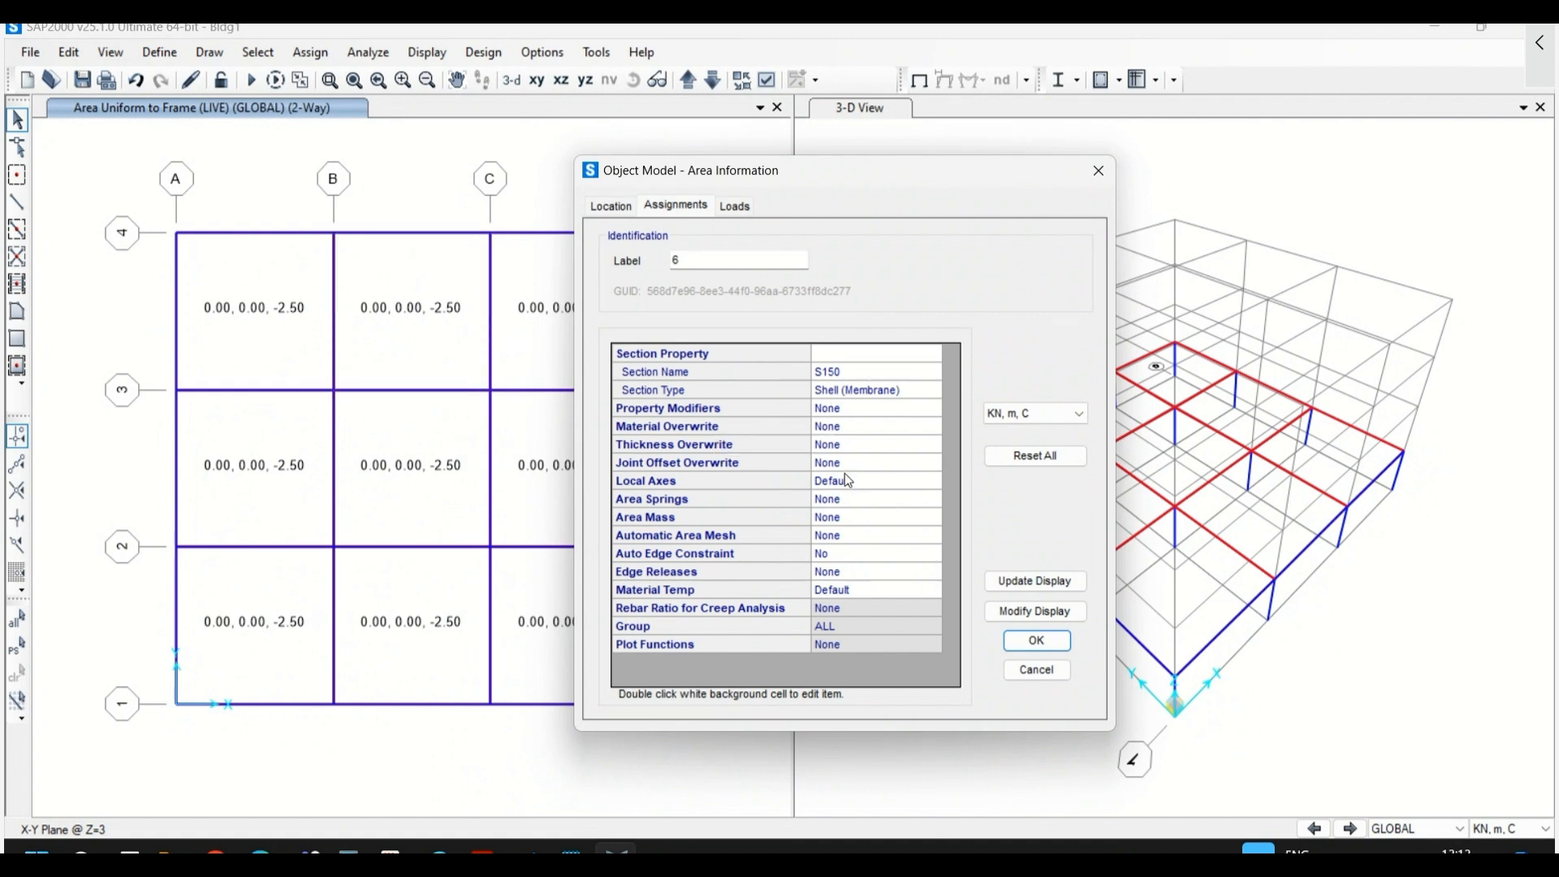
{"action": "left_click", "coordinate": [734, 207]}
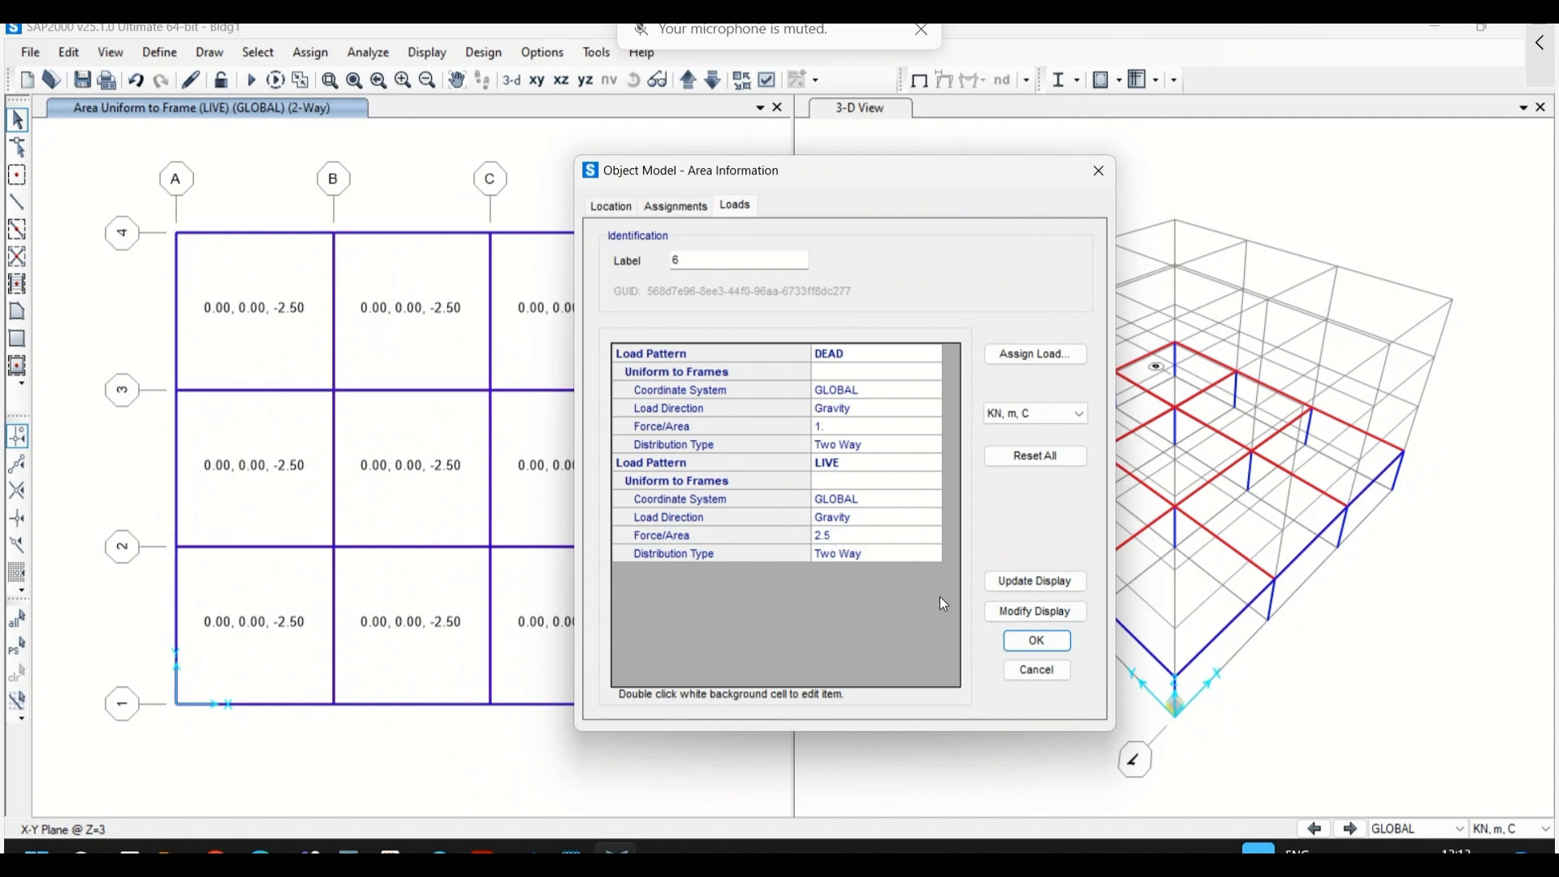
{"action": "left_click", "coordinate": [1024, 681]}
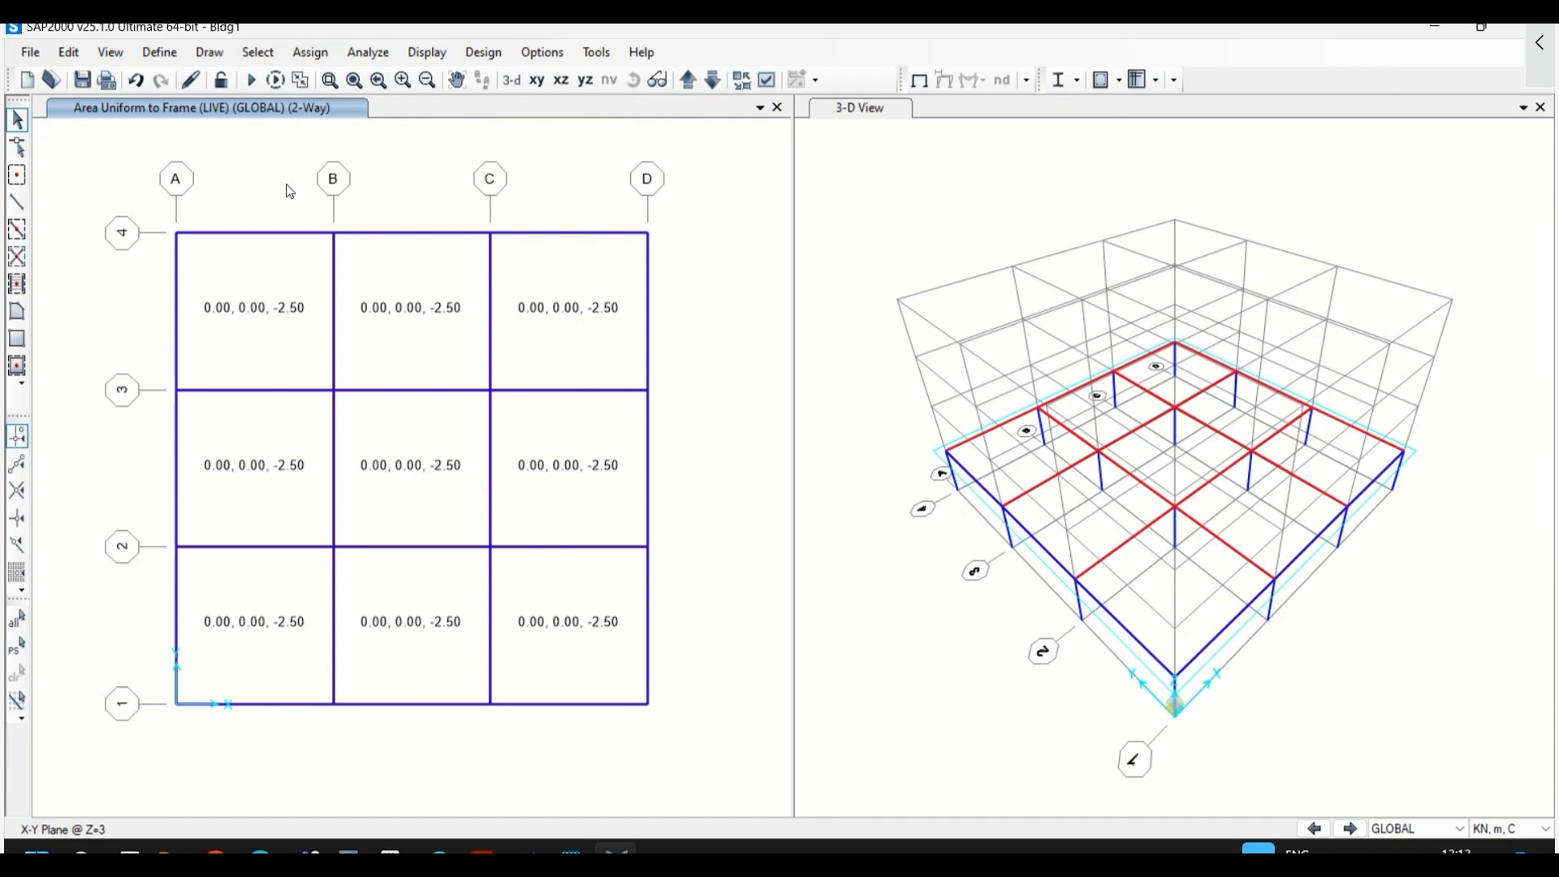
- Select all perimeter beams of the floor along grid lines 4, D, A and 1
{"action": "left_click_drag", "start_coordinate": [147, 203], "coordinate": [772, 269]}
{"action": "left_click_drag", "start_coordinate": [584, 162], "coordinate": [751, 789]}
{"action": "left_click_drag", "start_coordinate": [119, 189], "coordinate": [254, 723]}
{"action": "left_click_drag", "start_coordinate": [98, 680], "coordinate": [720, 745]}
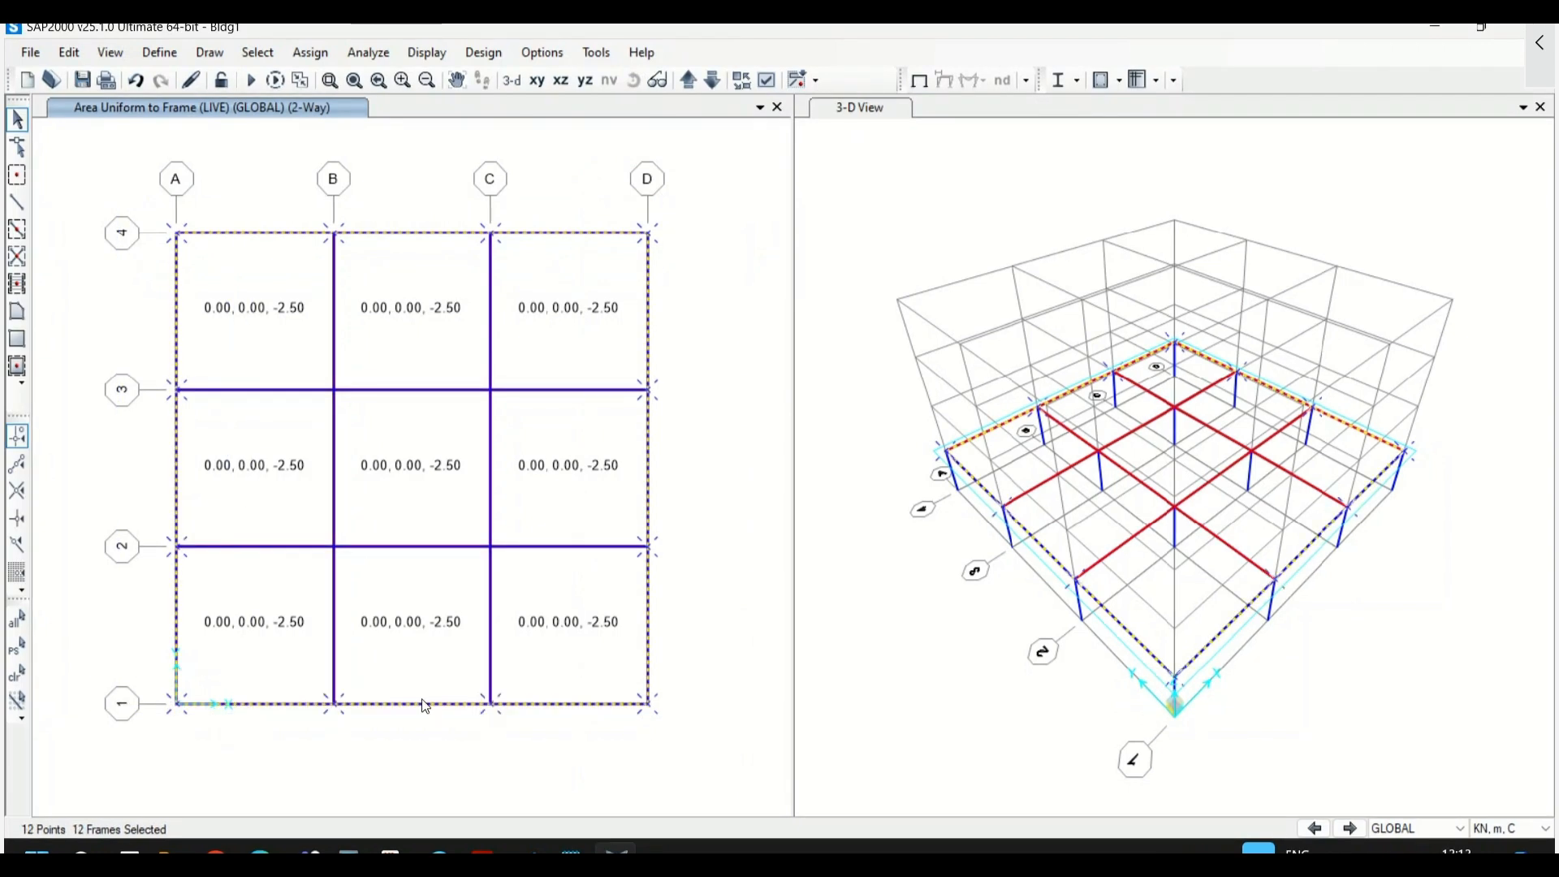
- Open the distributed frame load assignment for the selected perimeter beams, keeping load pattern DEAD
{"action": "left_click", "coordinate": [314, 56]}
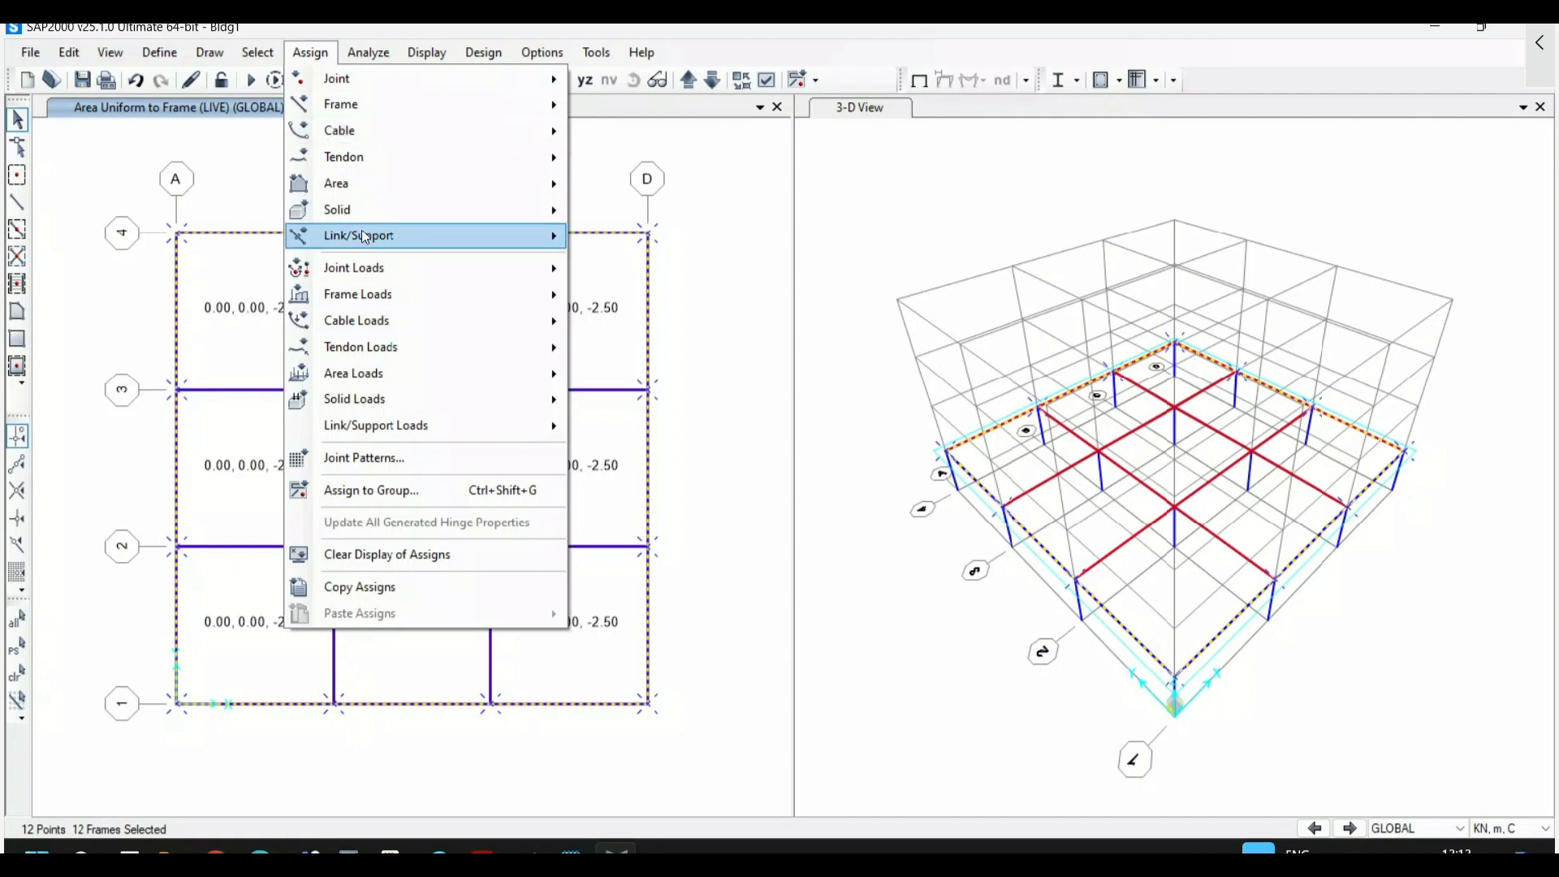
{"action": "mouse_move", "coordinate": [384, 290]}
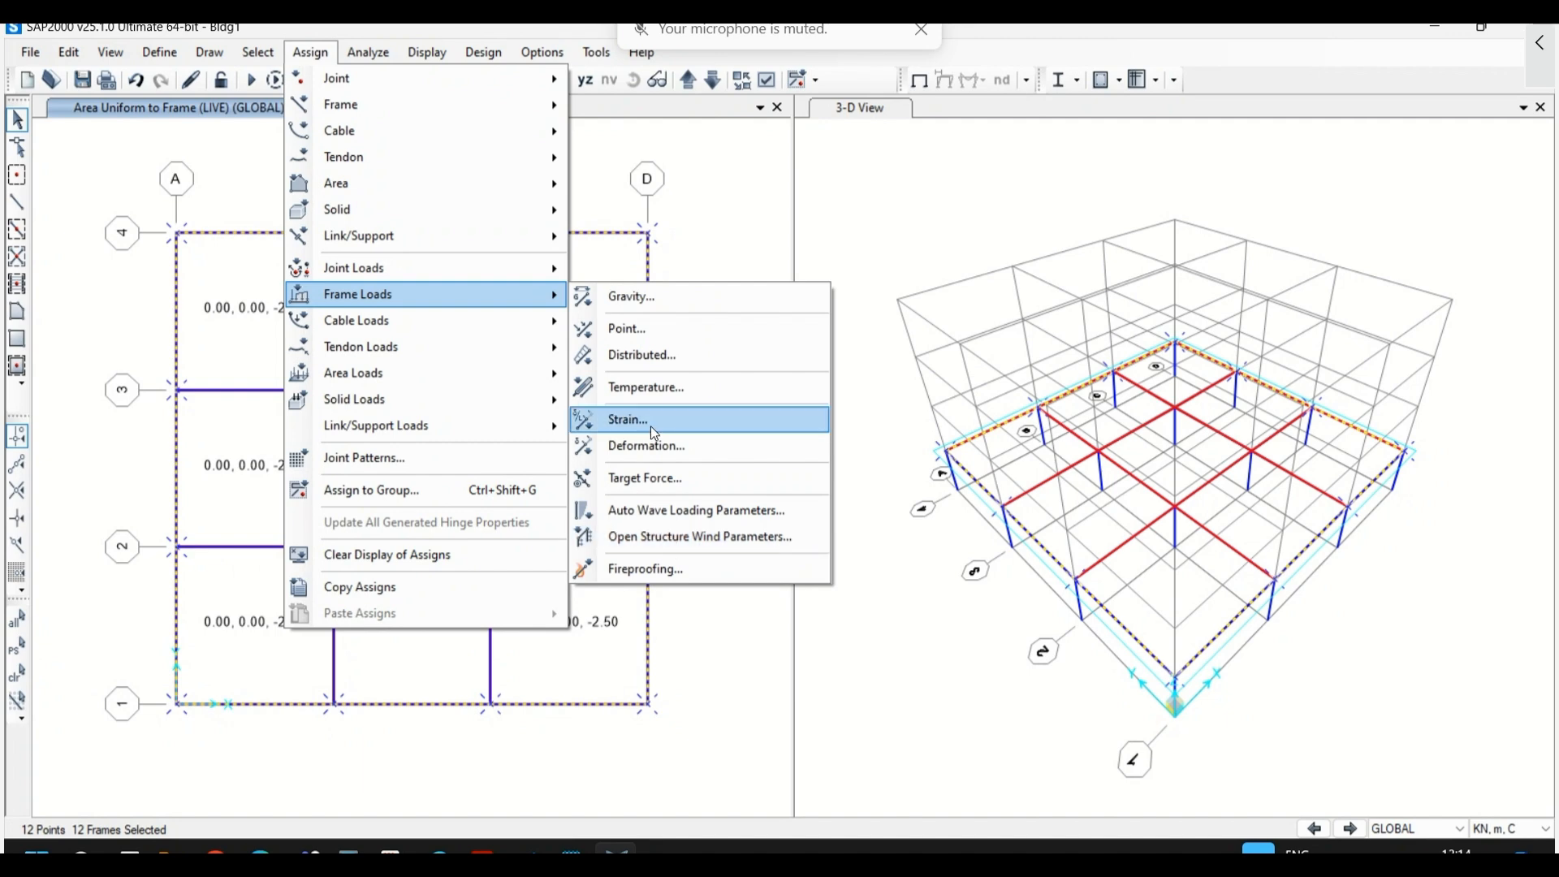
{"action": "left_click", "coordinate": [662, 369]}
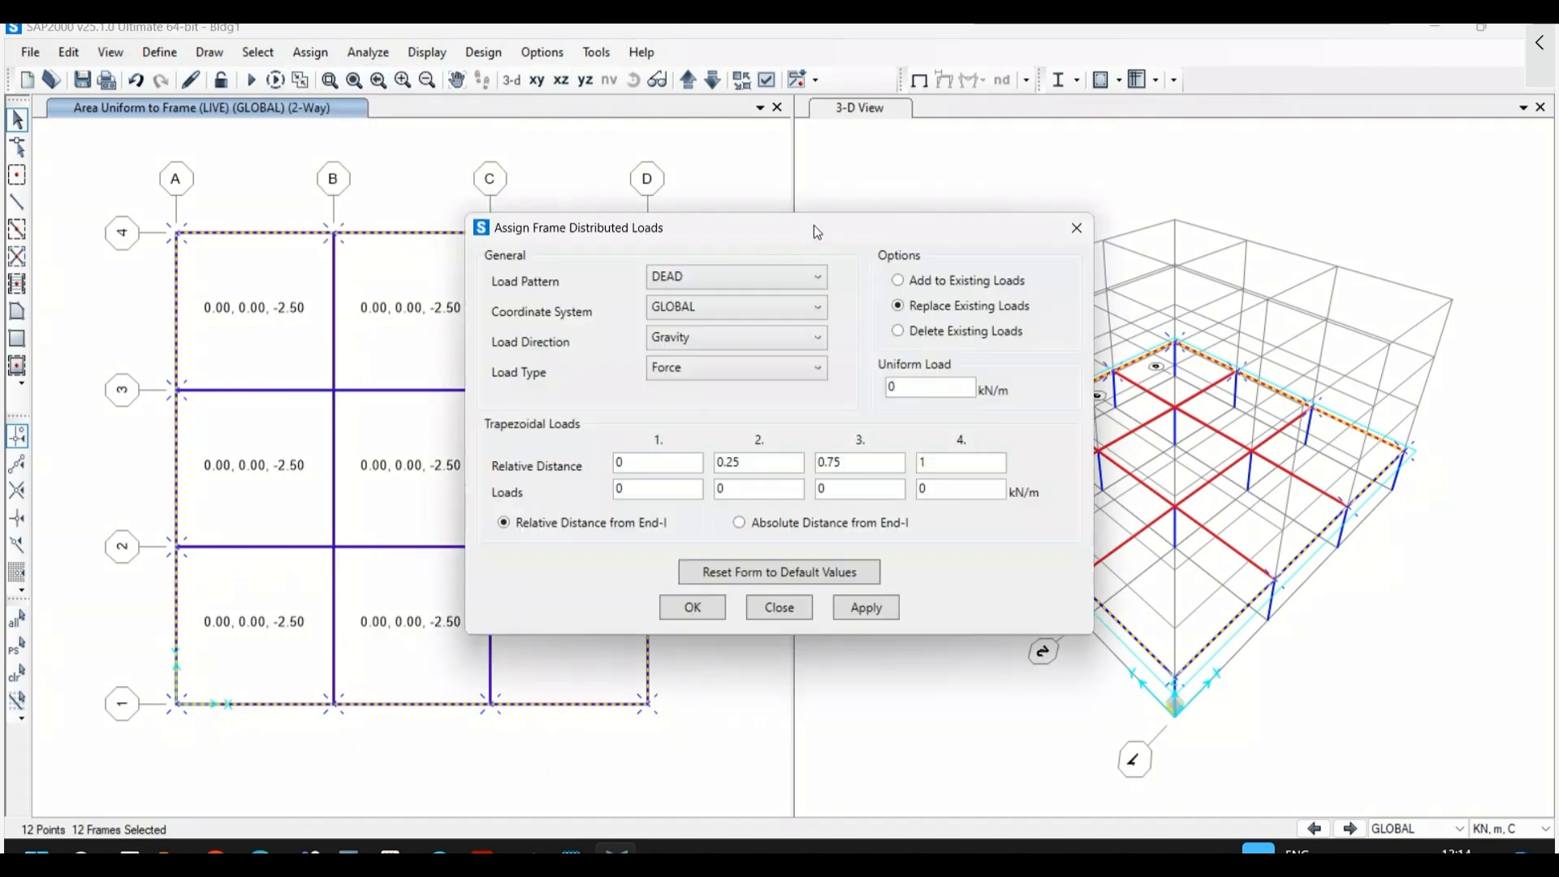
{"action": "left_click_drag", "start_coordinate": [814, 225], "coordinate": [914, 229]}
{"action": "left_click", "coordinate": [854, 280]}
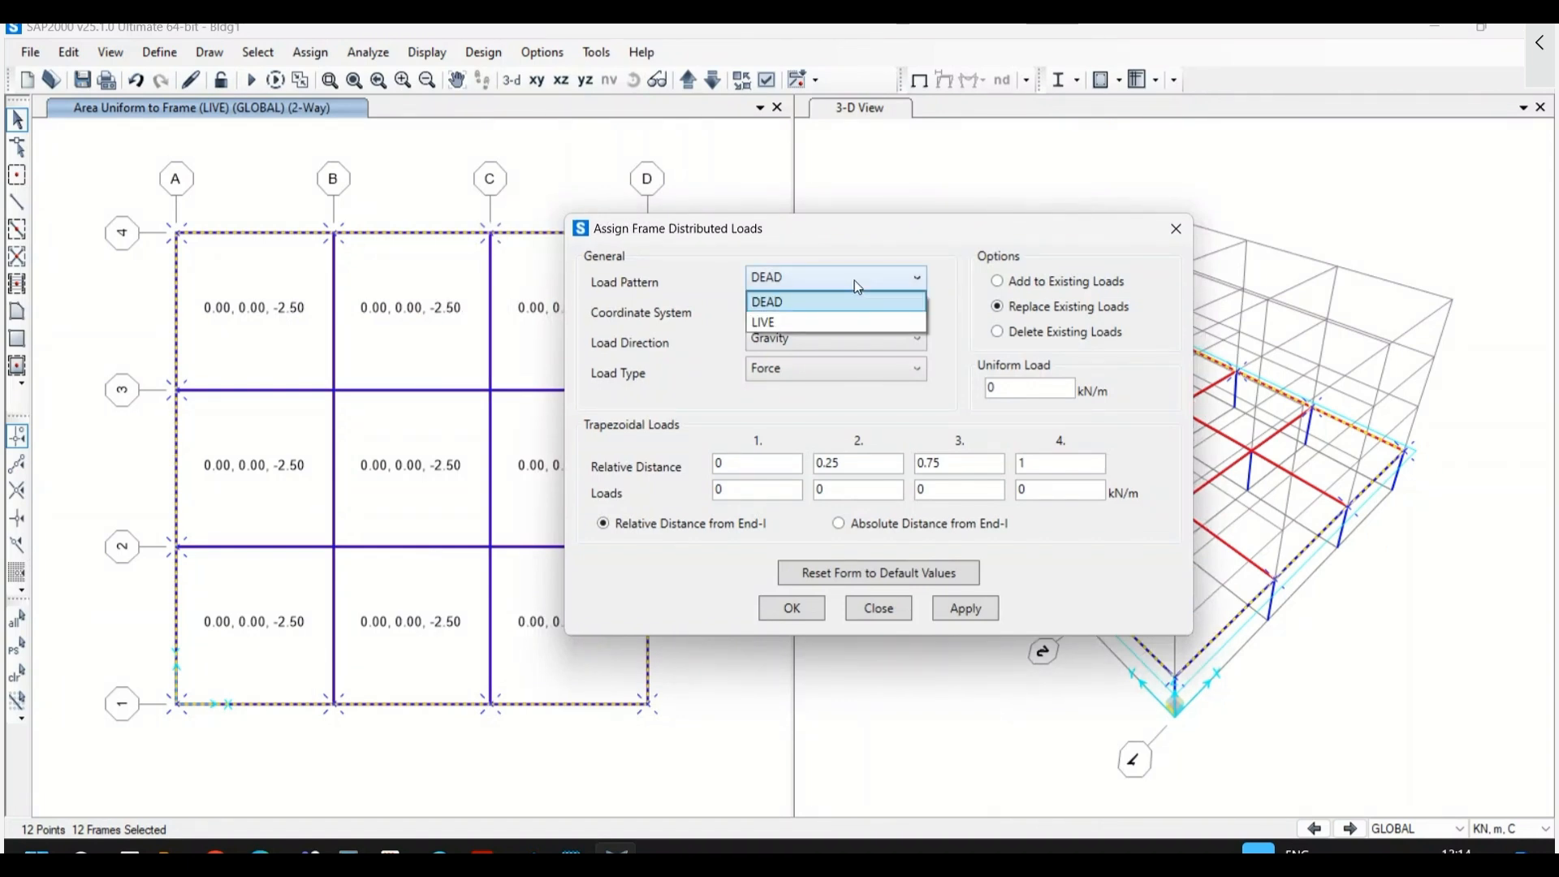
{"action": "left_click", "coordinate": [854, 279]}
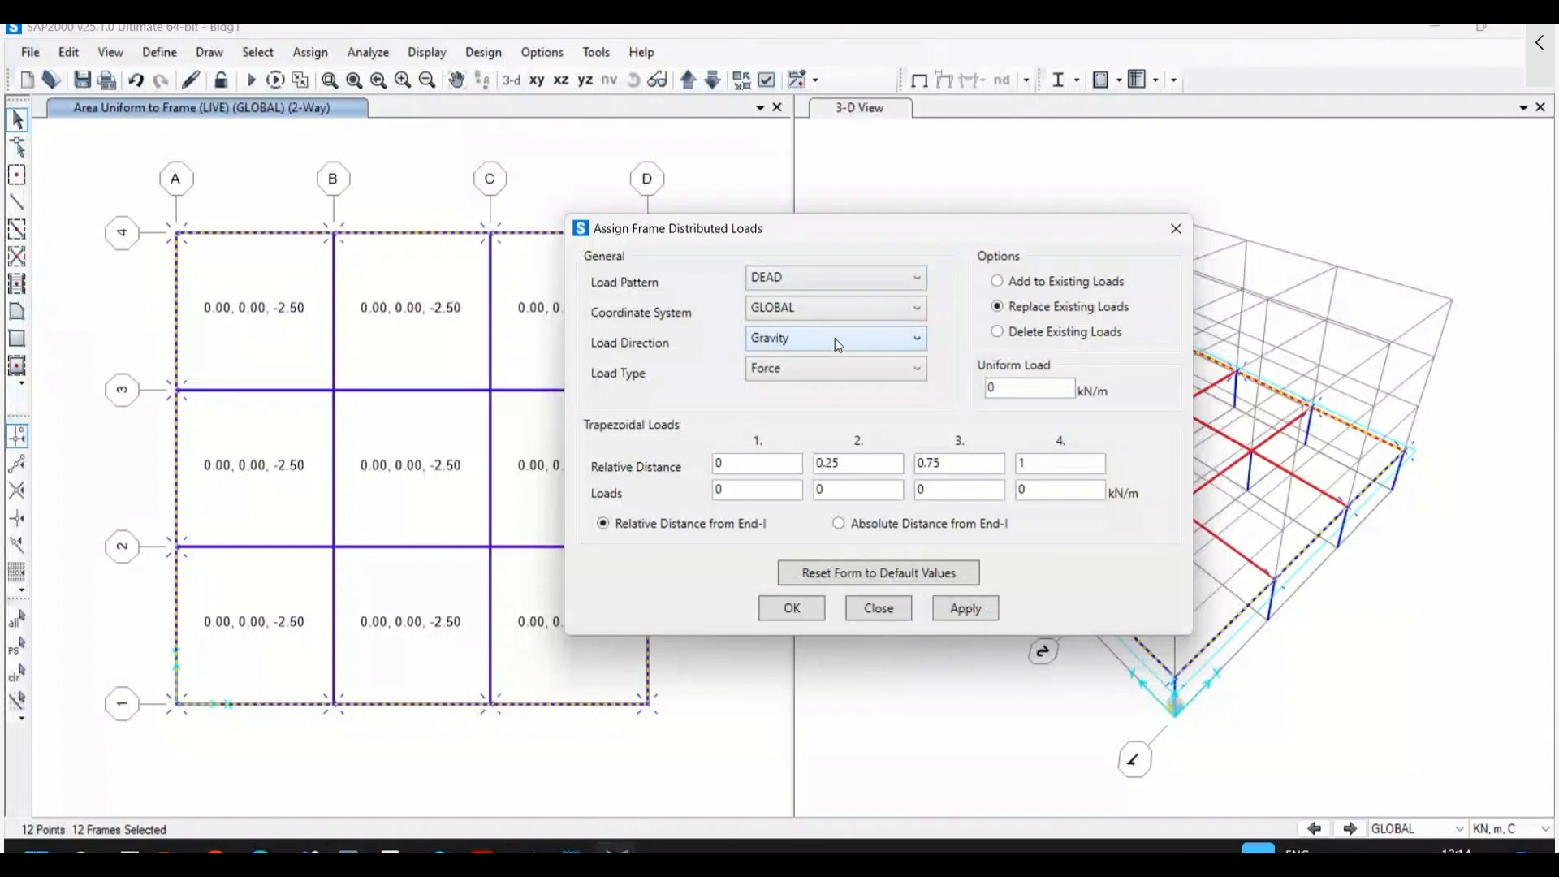
{"action": "left_click", "coordinate": [836, 373]}
{"action": "left_click", "coordinate": [839, 411]}
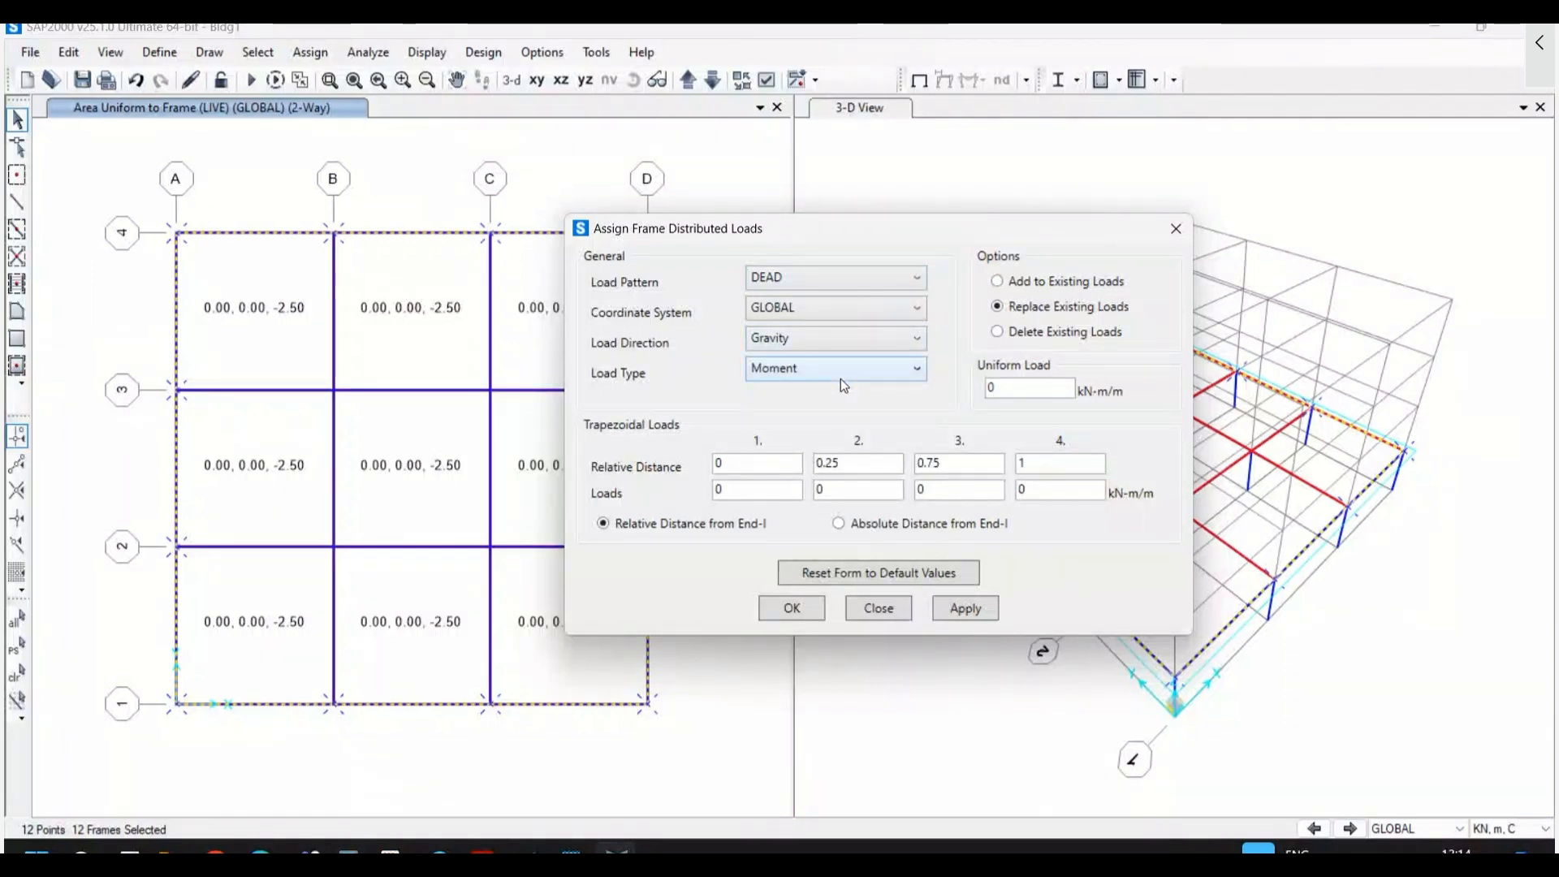
{"action": "left_click", "coordinate": [836, 369]}
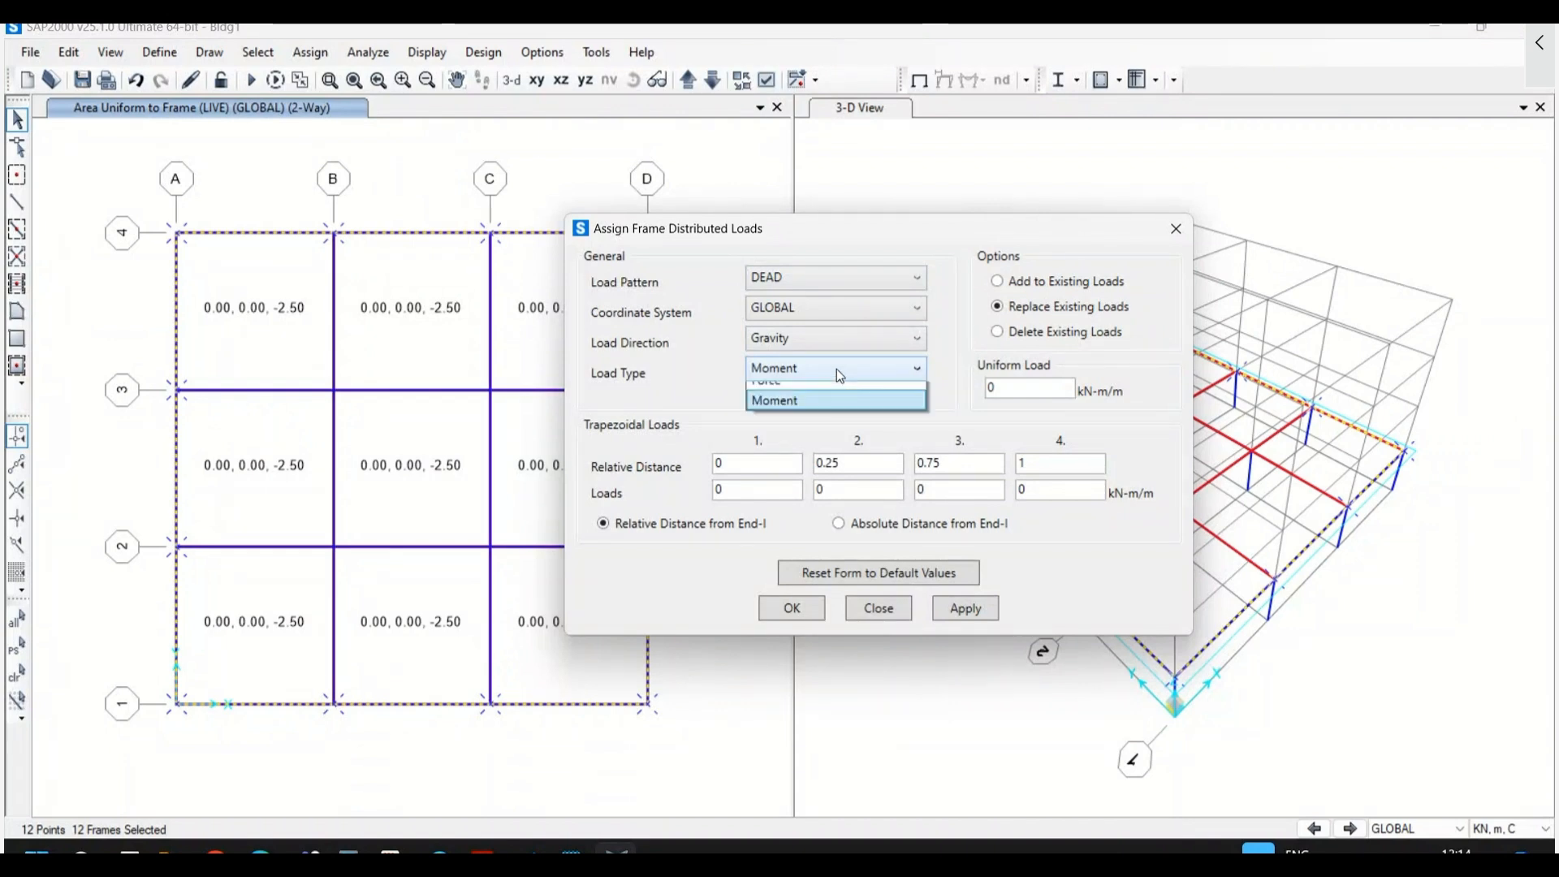
{"action": "left_click", "coordinate": [836, 392]}
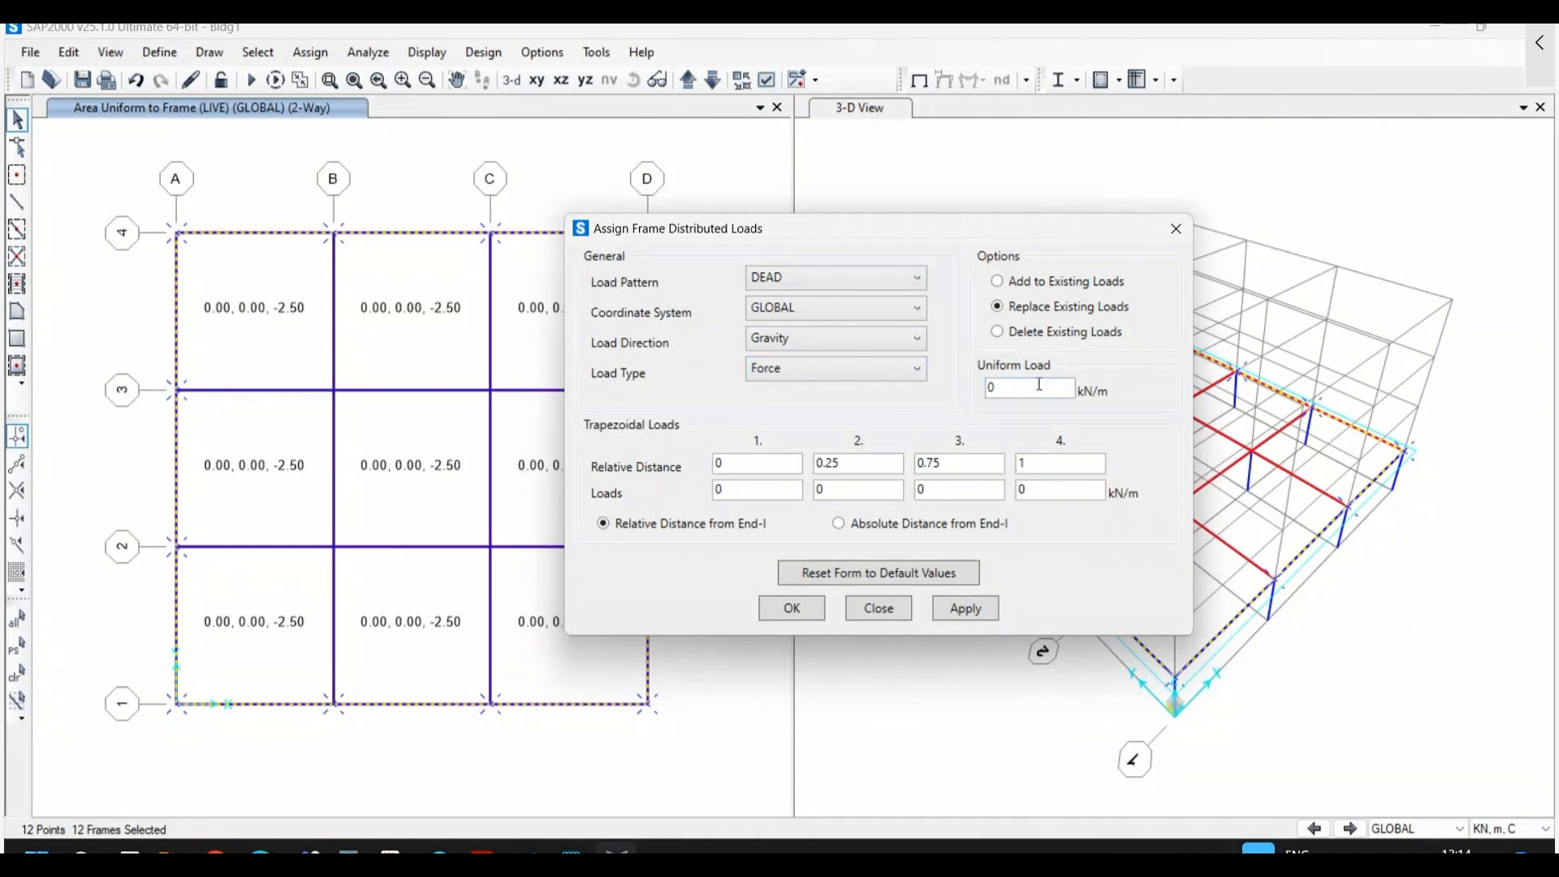
- Apply a uniform DEAD gravity load of 10 kN/m to the selected perimeter beams
{"action": "double_click", "coordinate": [1031, 388]}
{"action": "type", "text": "10"}
{"action": "left_click", "coordinate": [979, 607]}
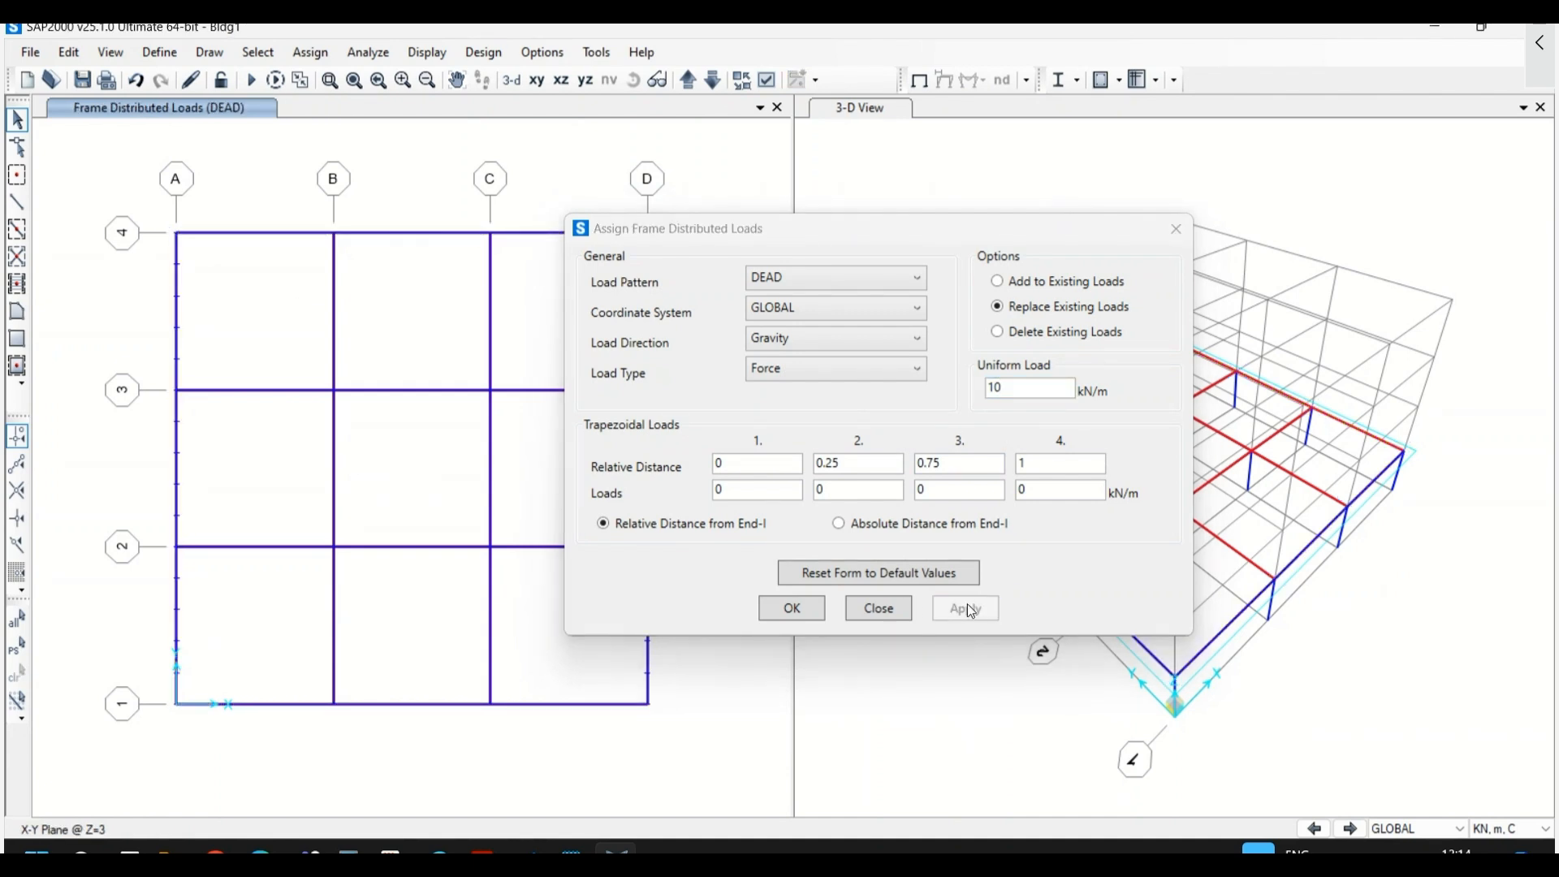
{"action": "left_click", "coordinate": [893, 611]}
- Show the loaded storey in 3D and select all objects in the model
{"action": "left_click", "coordinate": [511, 79]}
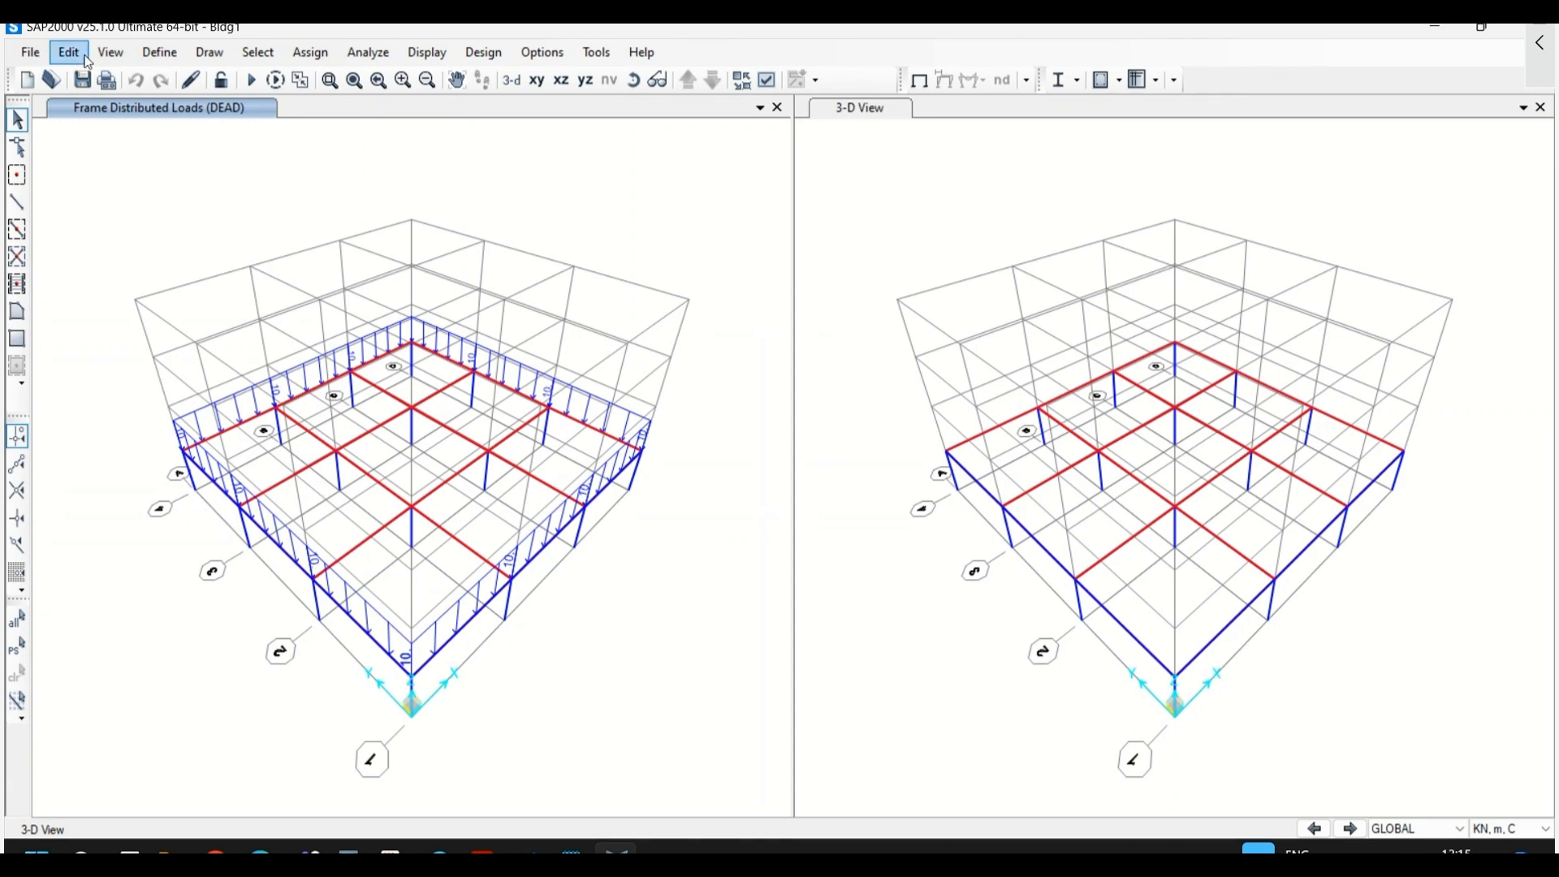
{"action": "left_click", "coordinate": [257, 52]}
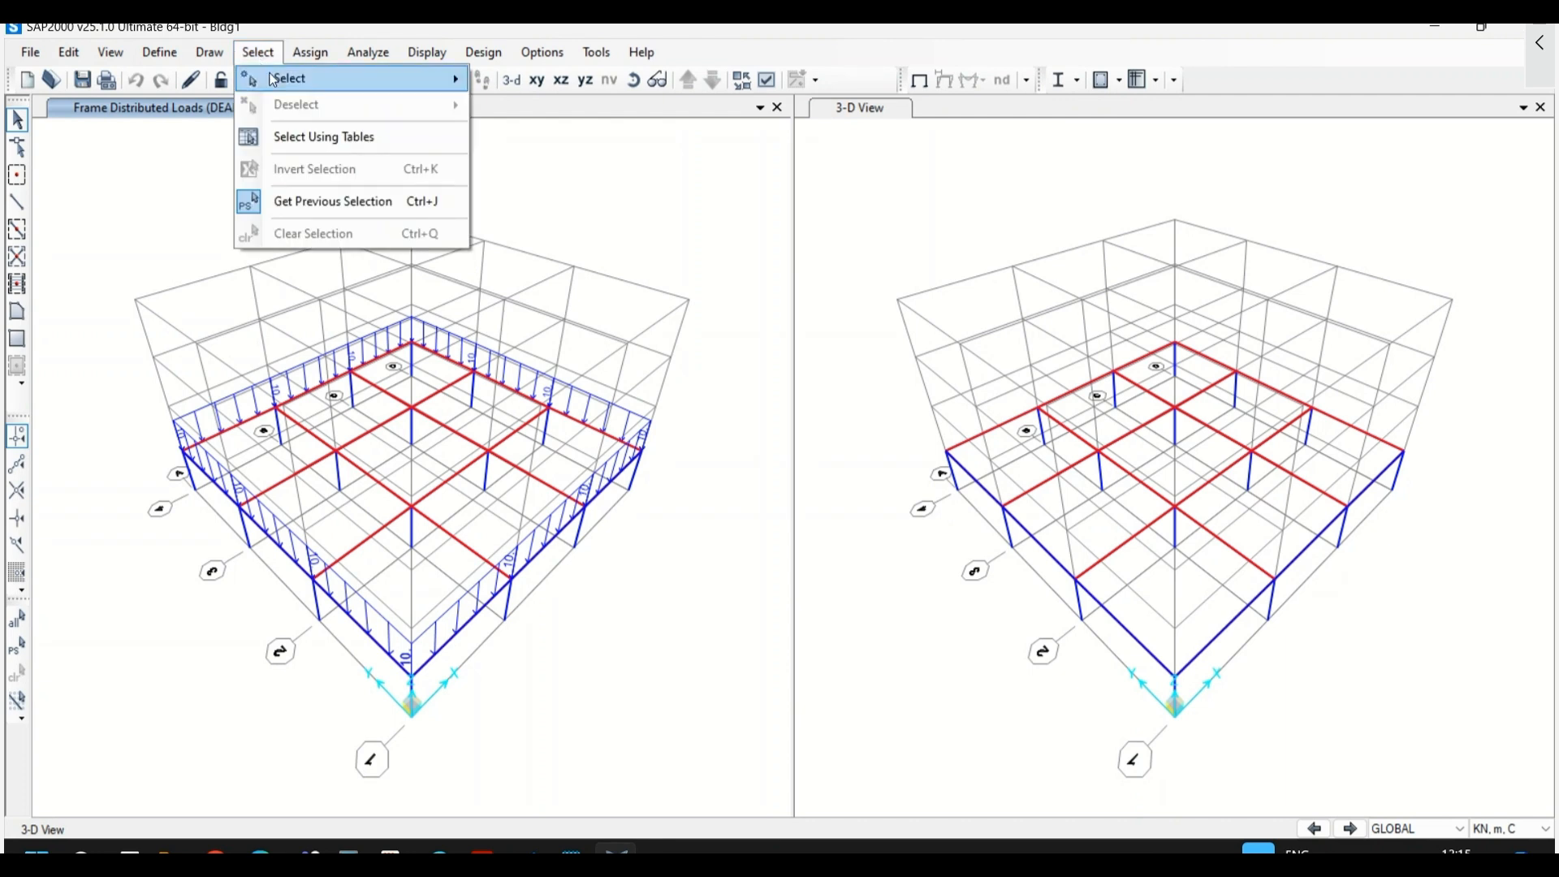
{"action": "mouse_move", "coordinate": [272, 79]}
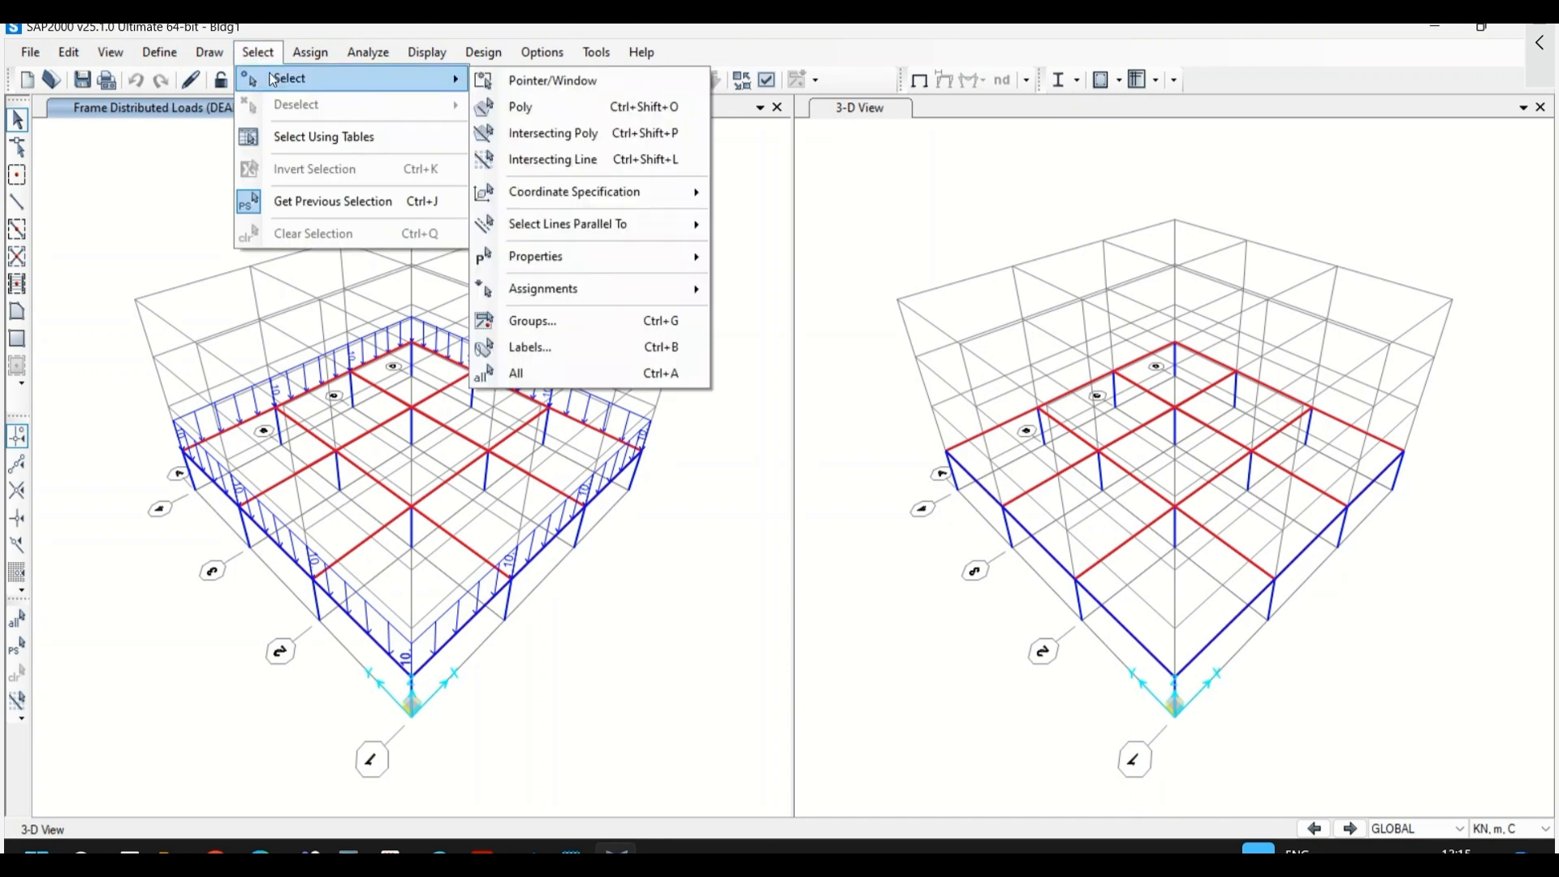
{"action": "left_click", "coordinate": [547, 373]}
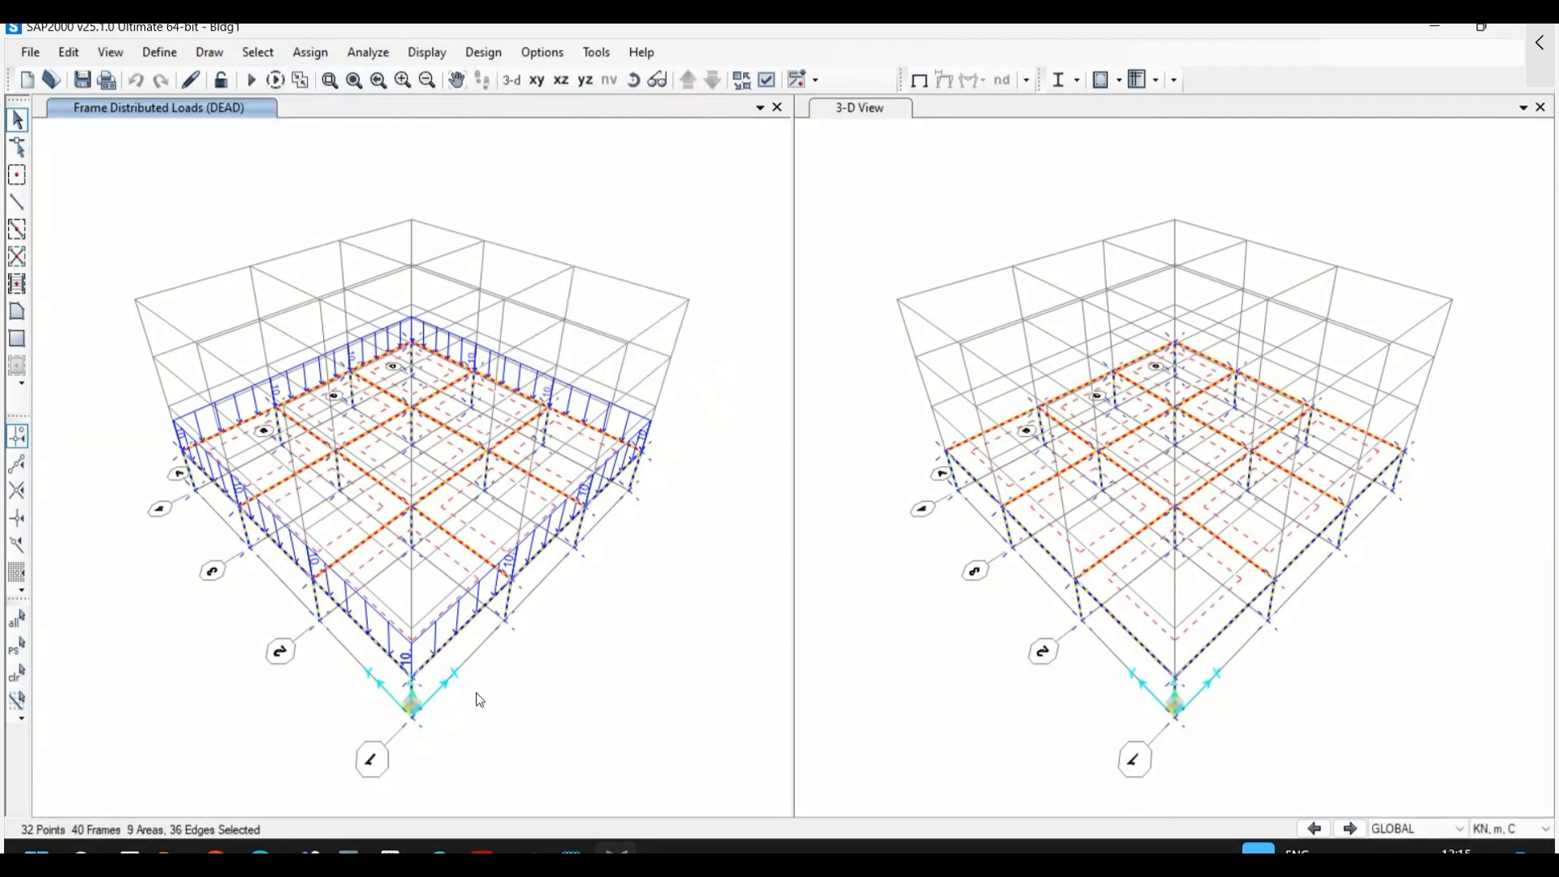
- Replicate the selected storey linearly 3 times with dx 0, dy 0 and dz 3 m, keeping the original objects
{"action": "left_click", "coordinate": [69, 52]}
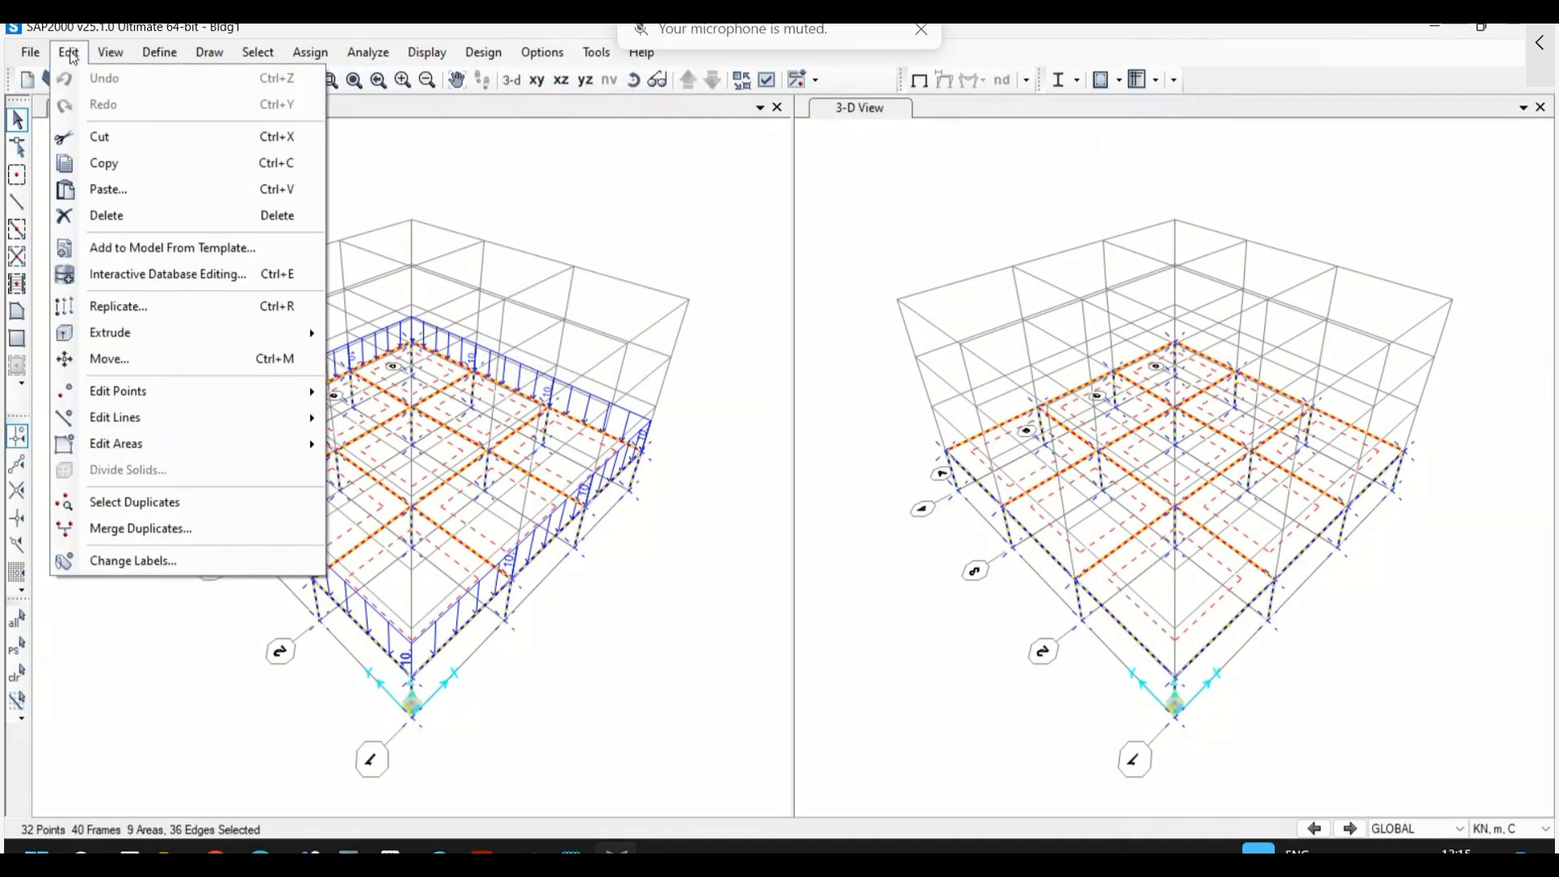
{"action": "left_click", "coordinate": [101, 307]}
{"action": "left_click_drag", "start_coordinate": [720, 236], "coordinate": [831, 227]}
{"action": "double_click", "coordinate": [759, 338]}
{"action": "type", "text": "0"}
{"action": "key", "text": "Tab"}
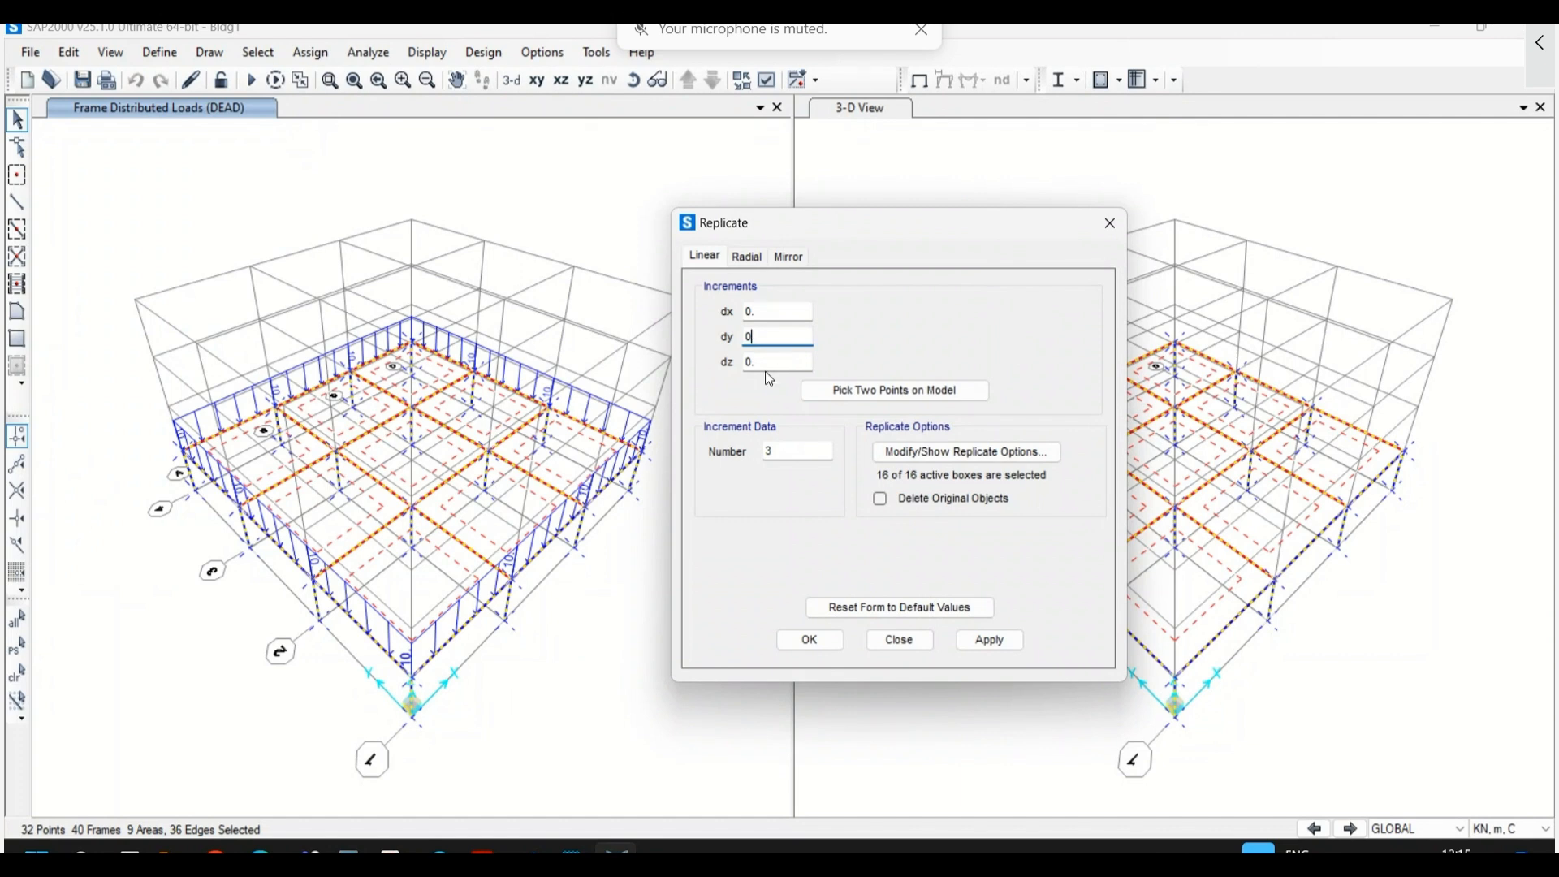
{"action": "type", "text": "3"}
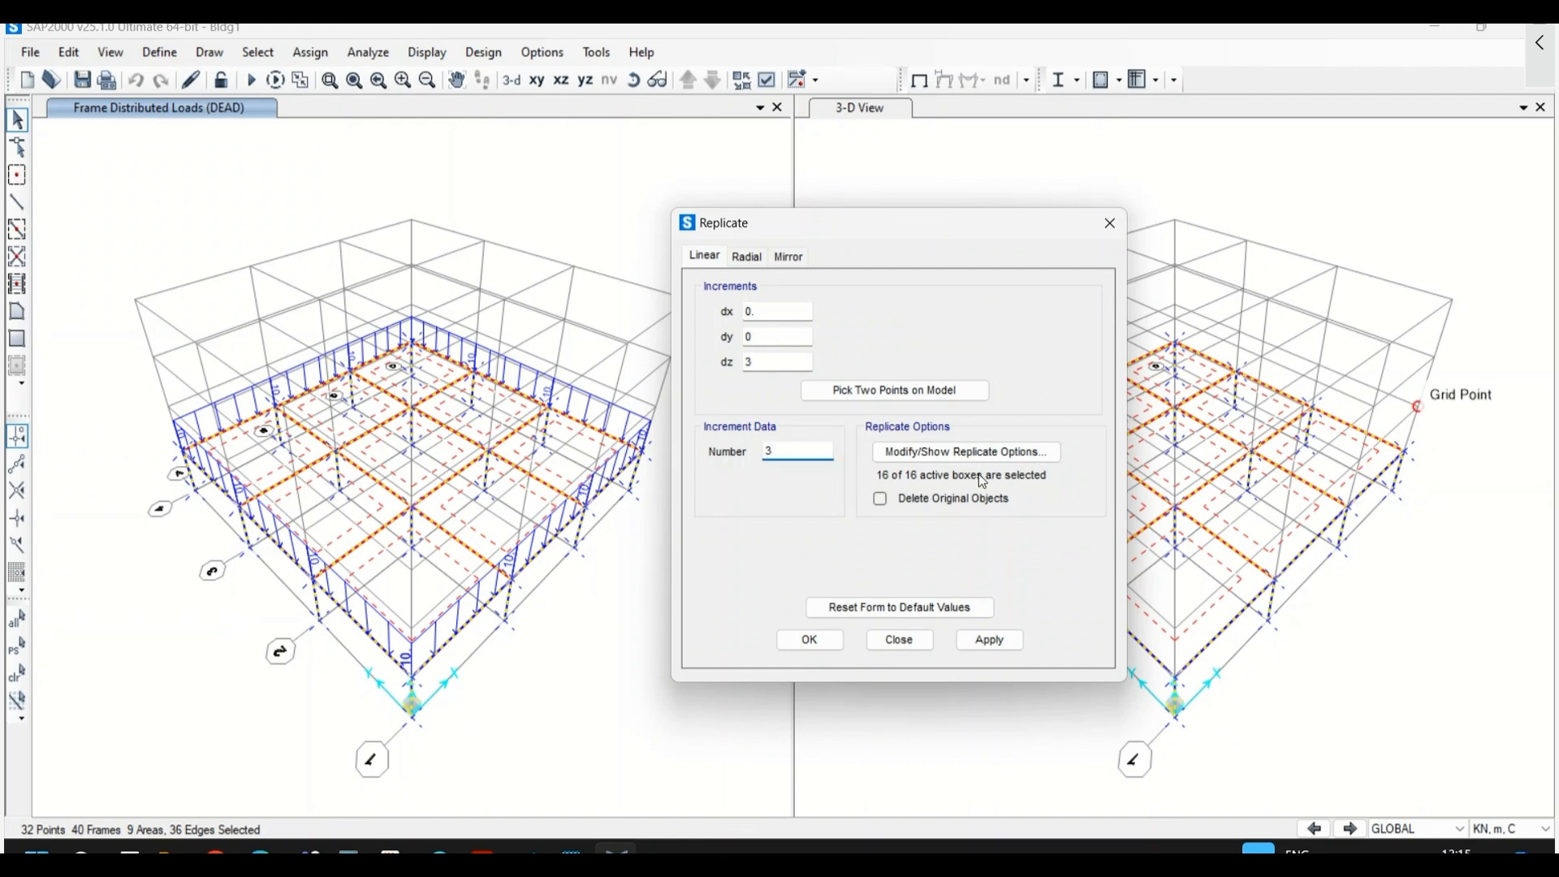
{"action": "left_click", "coordinate": [1011, 643]}
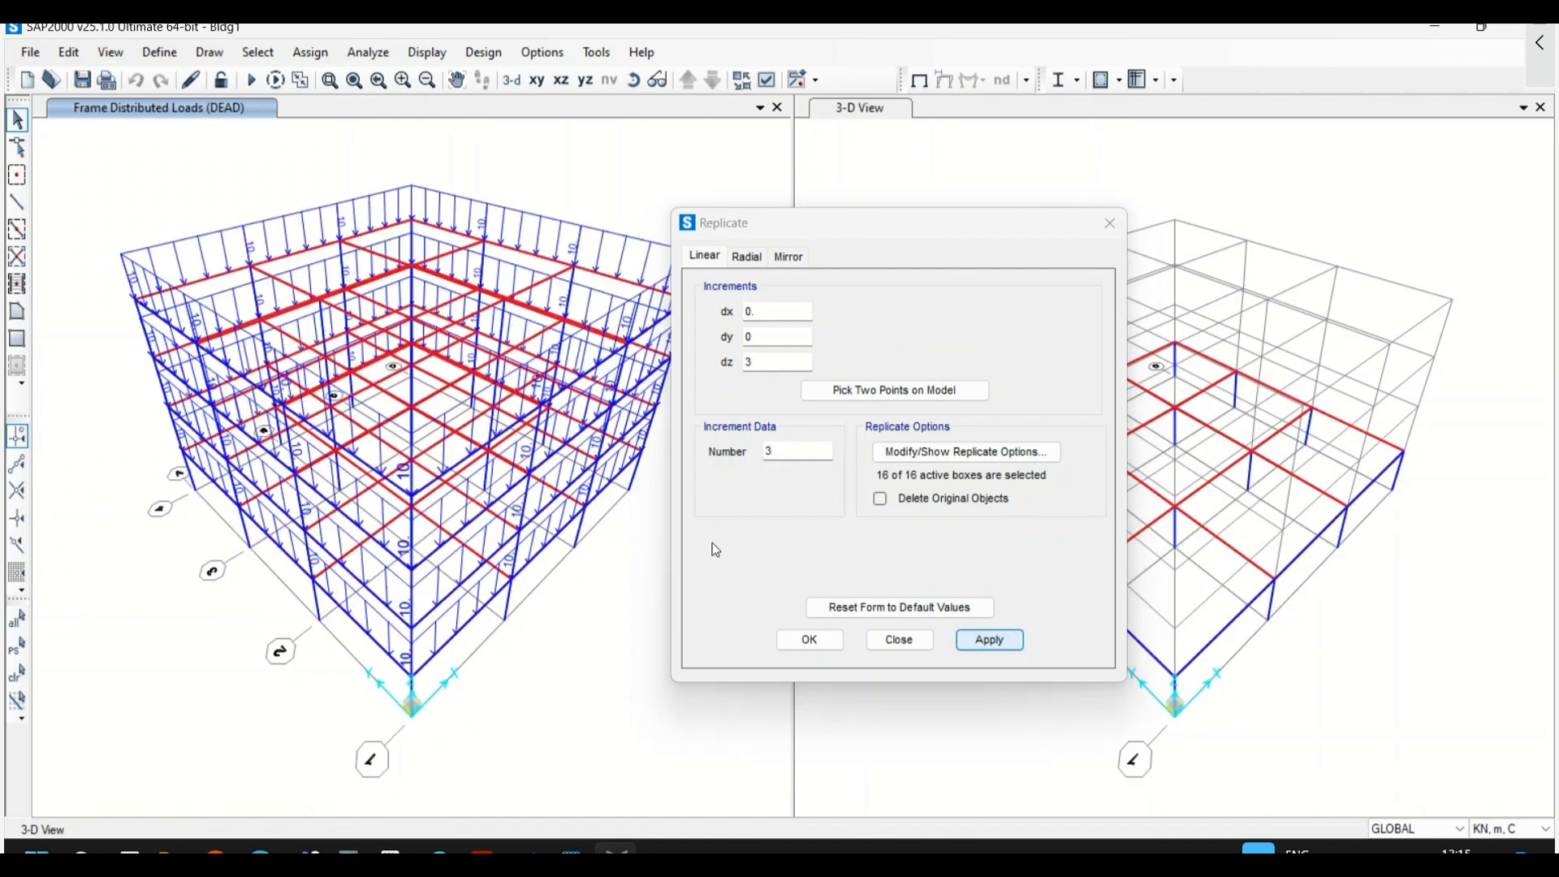
{"action": "left_click", "coordinate": [898, 640]}
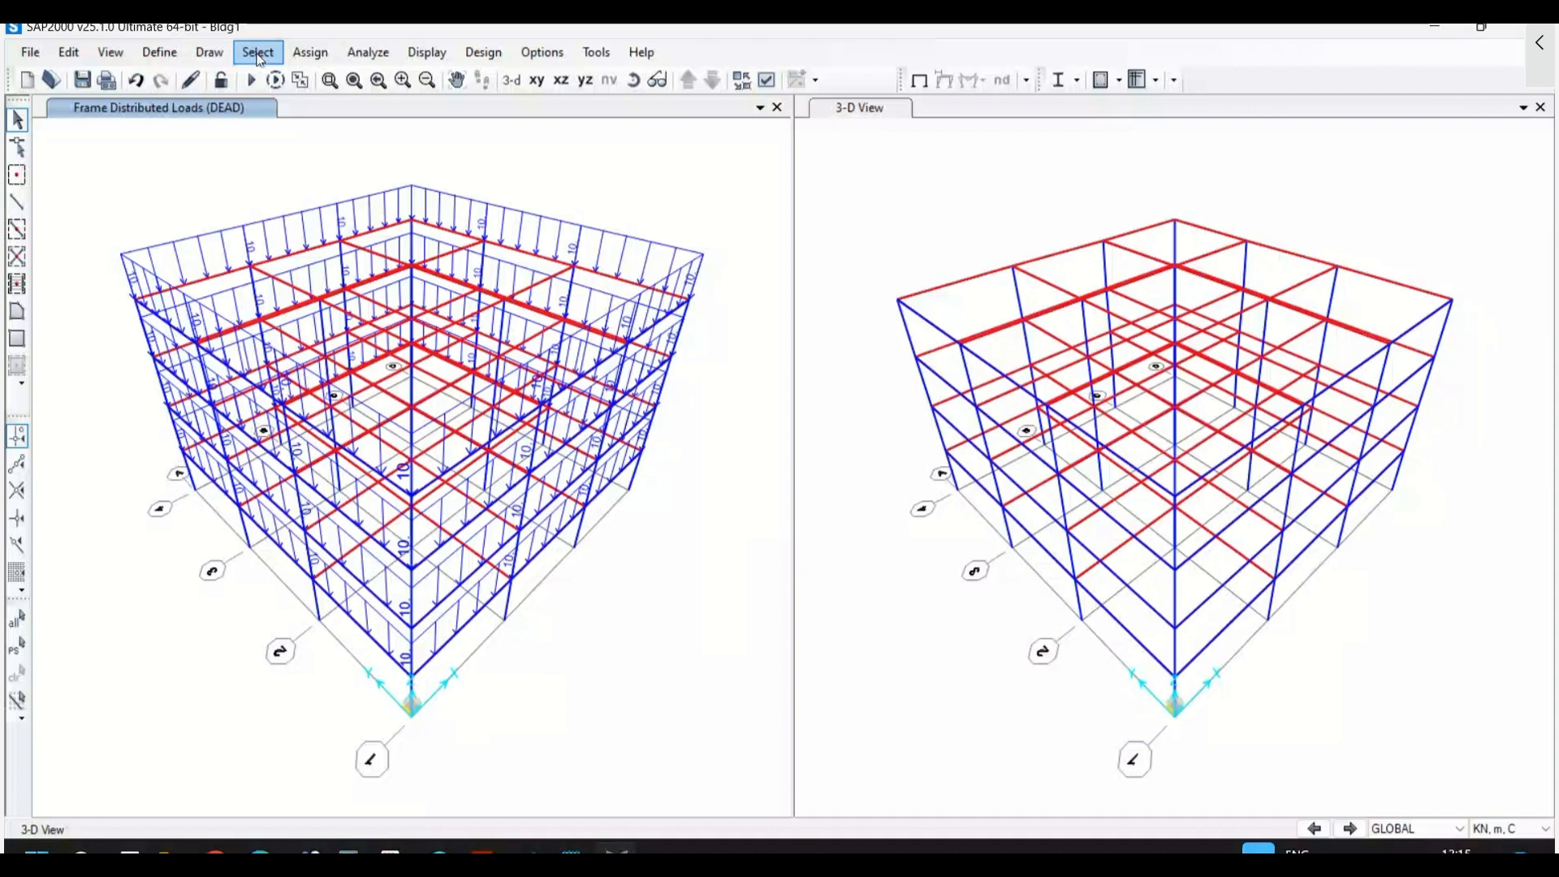
- Select all base joints in the XY plane through the joint at the origin
{"action": "left_click", "coordinate": [360, 53]}
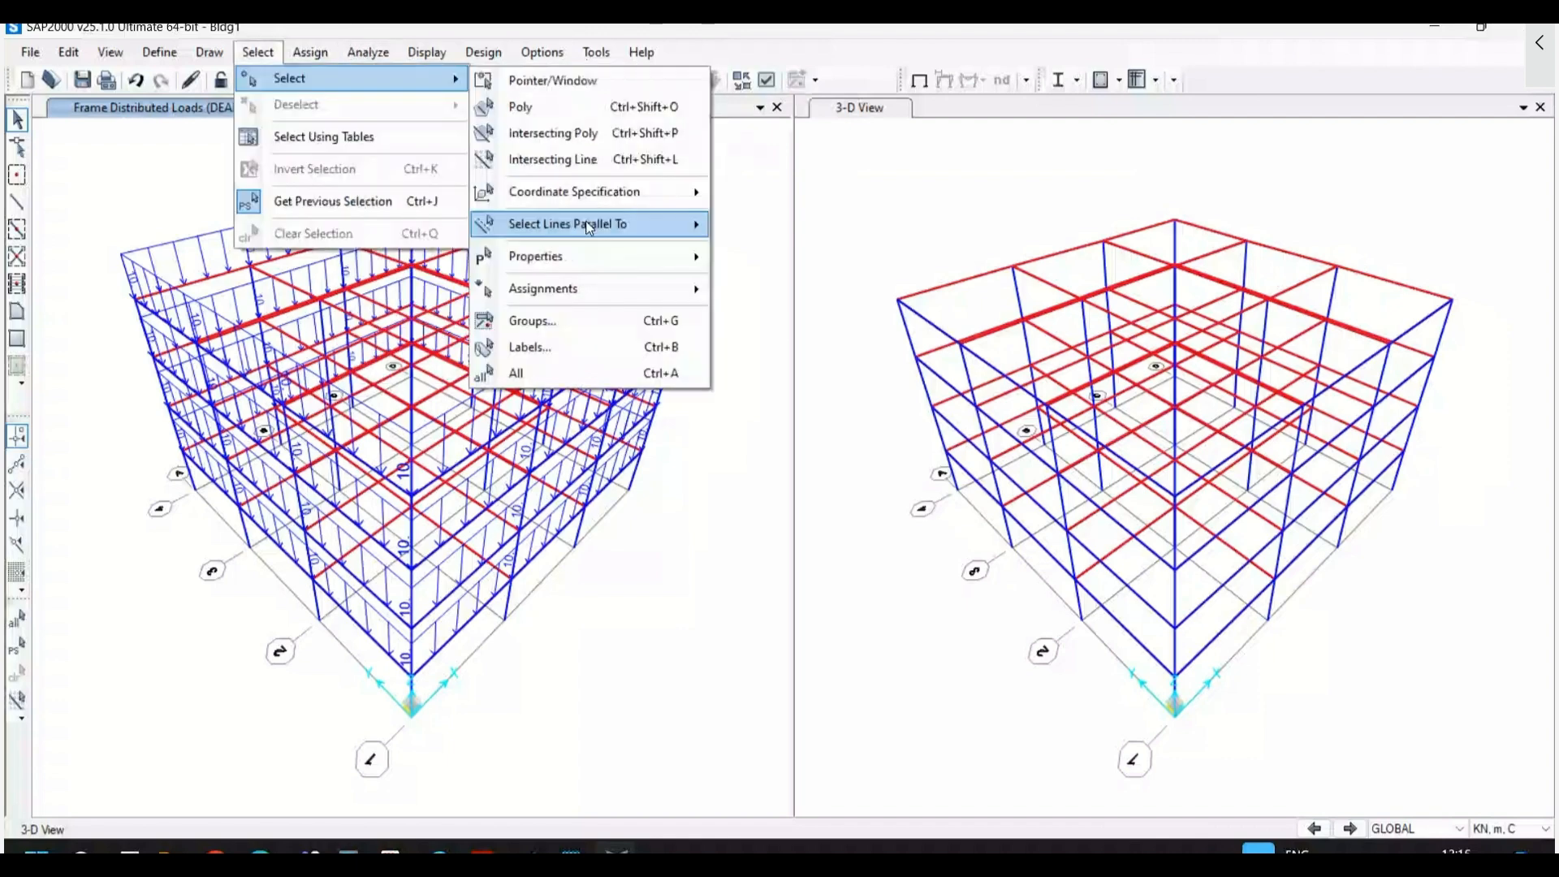
{"action": "mouse_move", "coordinate": [589, 225]}
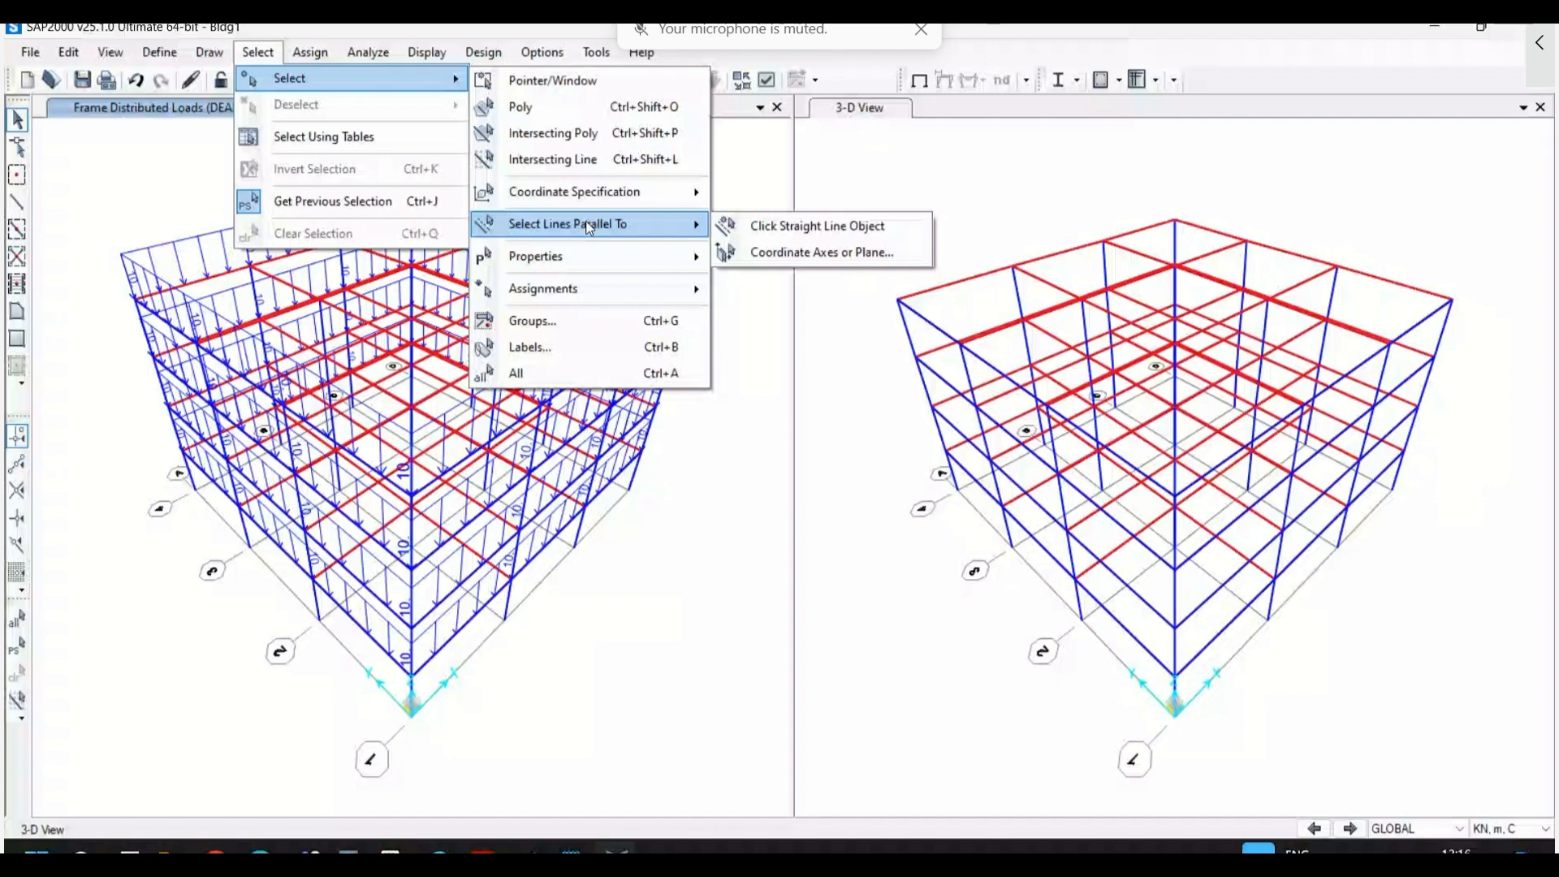
{"action": "mouse_move", "coordinate": [631, 200]}
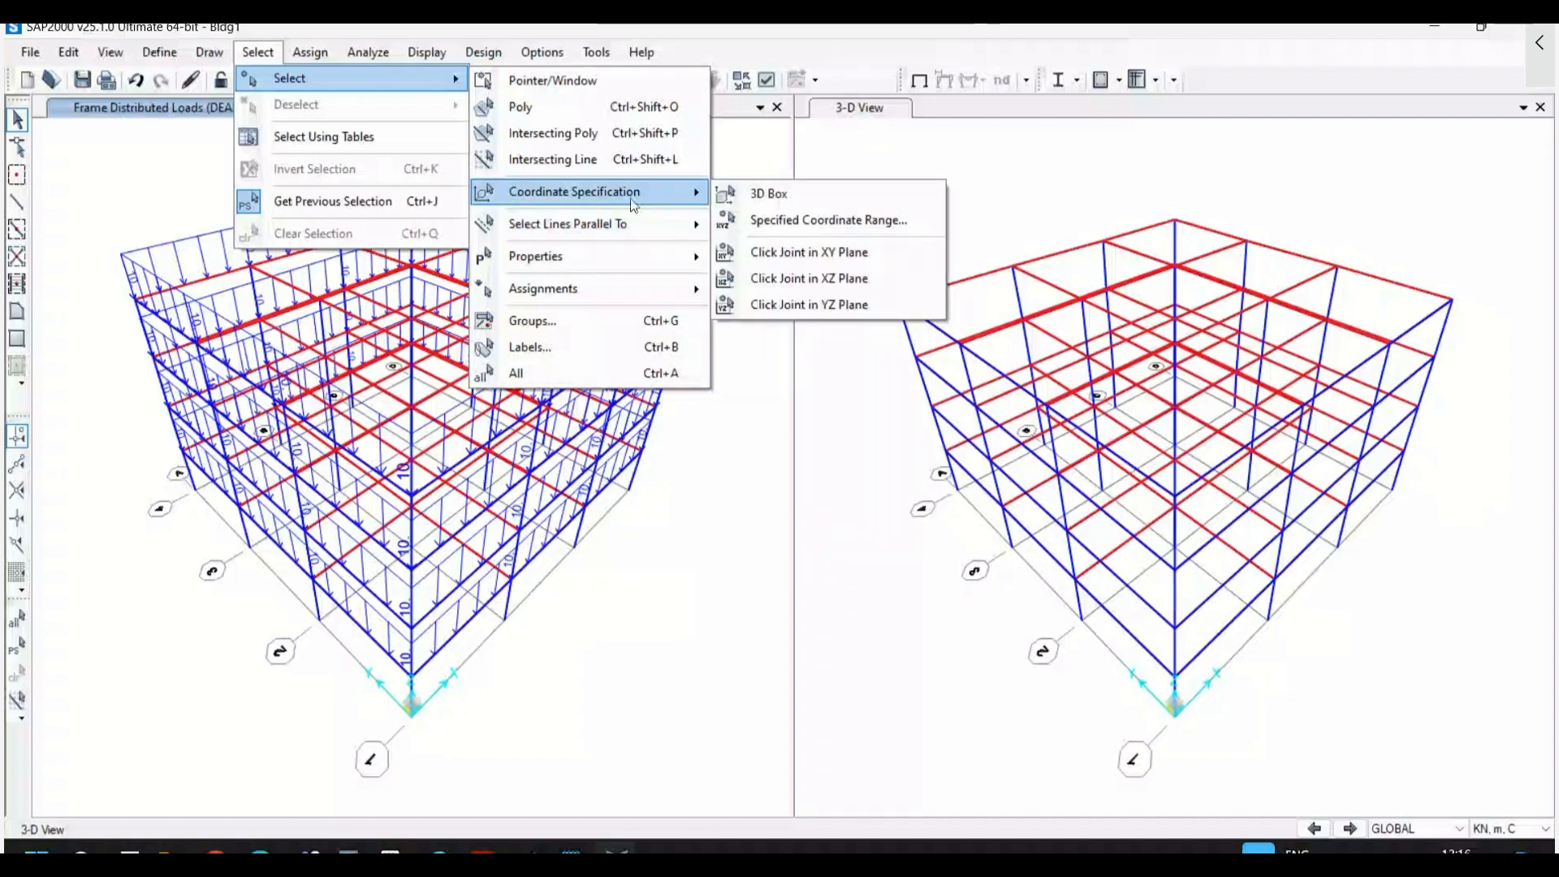
{"action": "left_click", "coordinate": [798, 256]}
{"action": "left_click", "coordinate": [410, 719]}
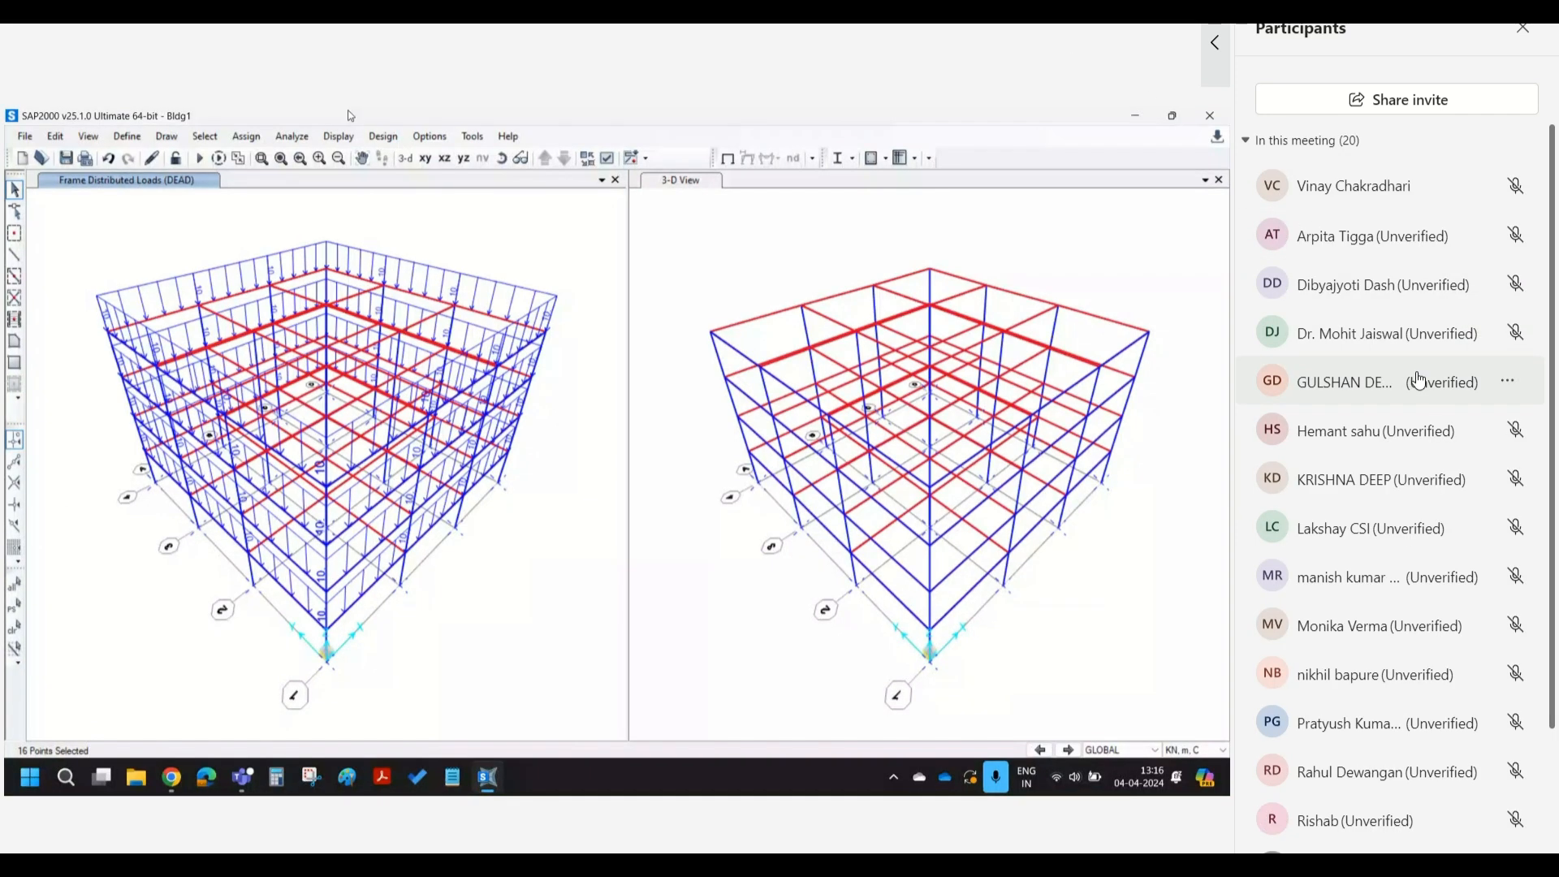
{"action": "scroll", "coordinate": [1419, 380], "scroll_direction": "down", "scroll_amount": 1}
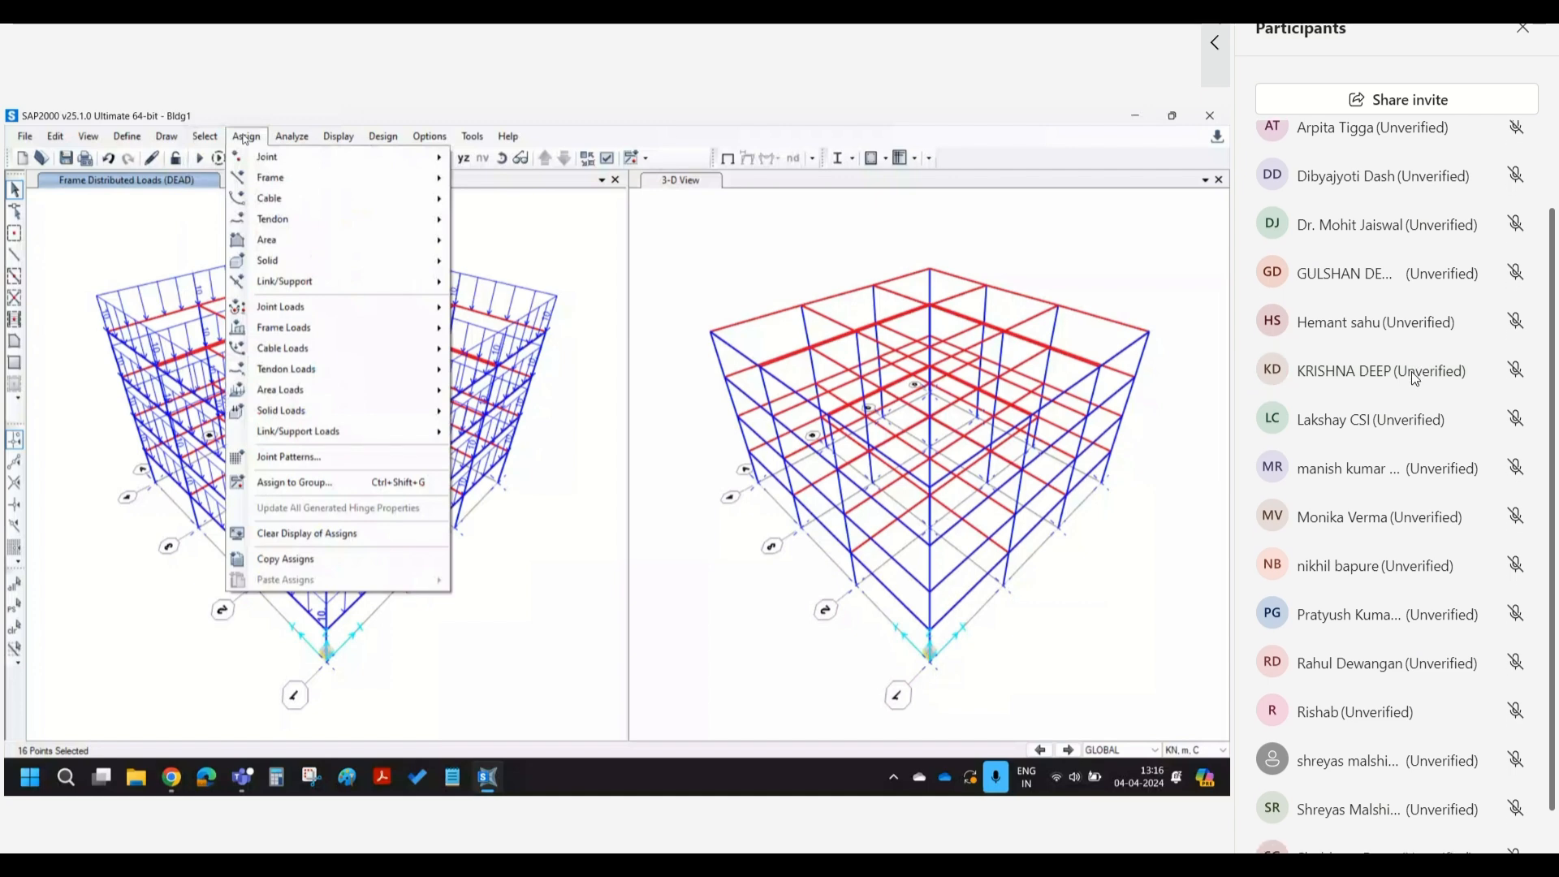
{"action": "scroll", "coordinate": [1417, 379], "scroll_direction": "down", "scroll_amount": 3}
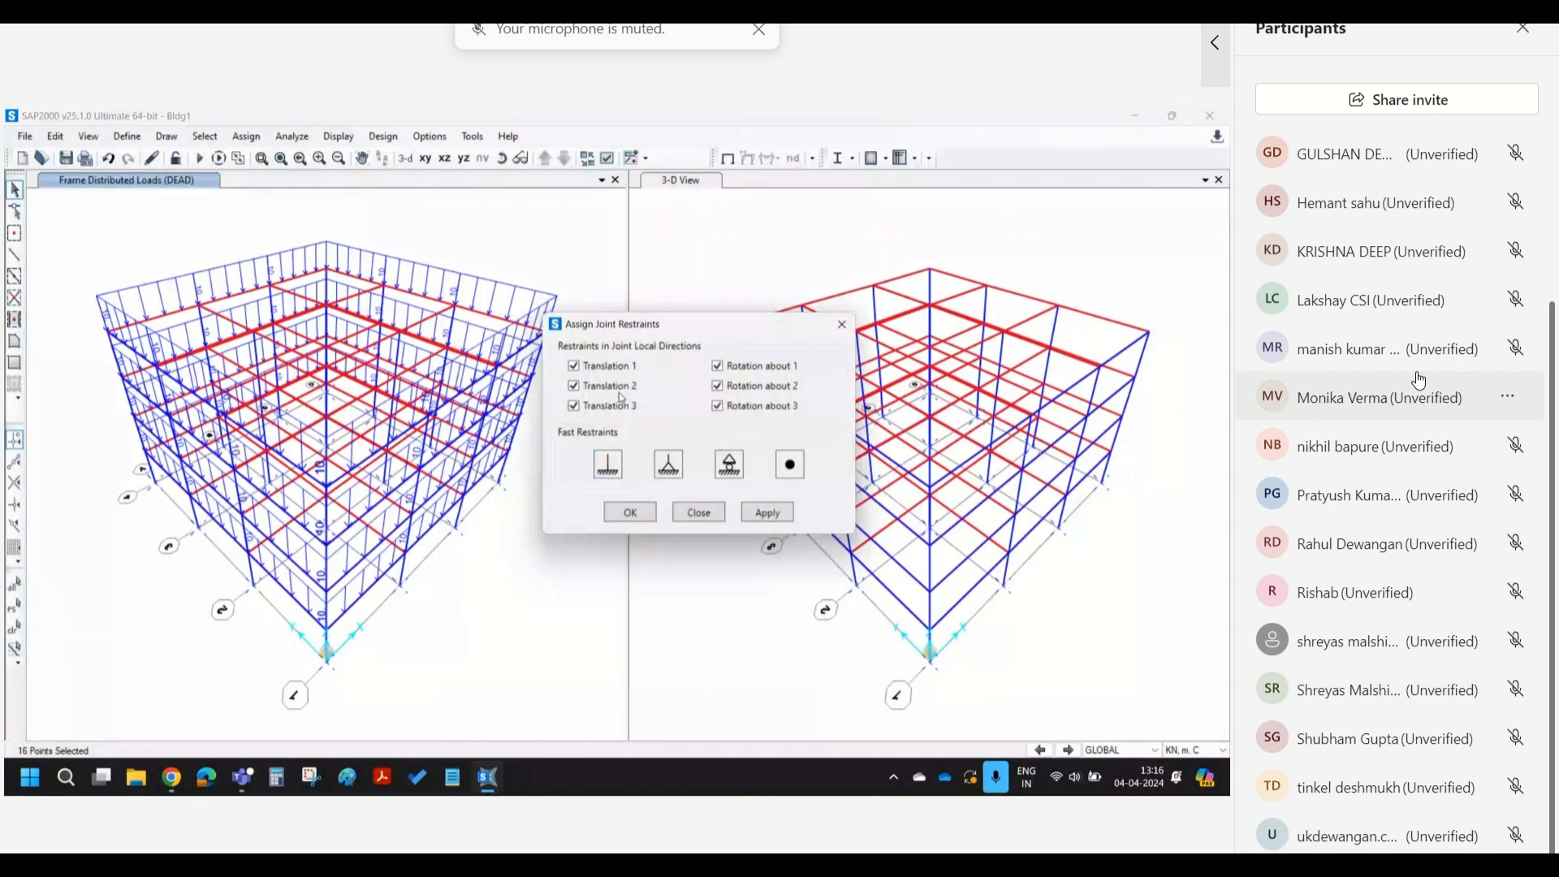
{"action": "scroll", "coordinate": [1417, 379], "scroll_direction": "up", "scroll_amount": 3}
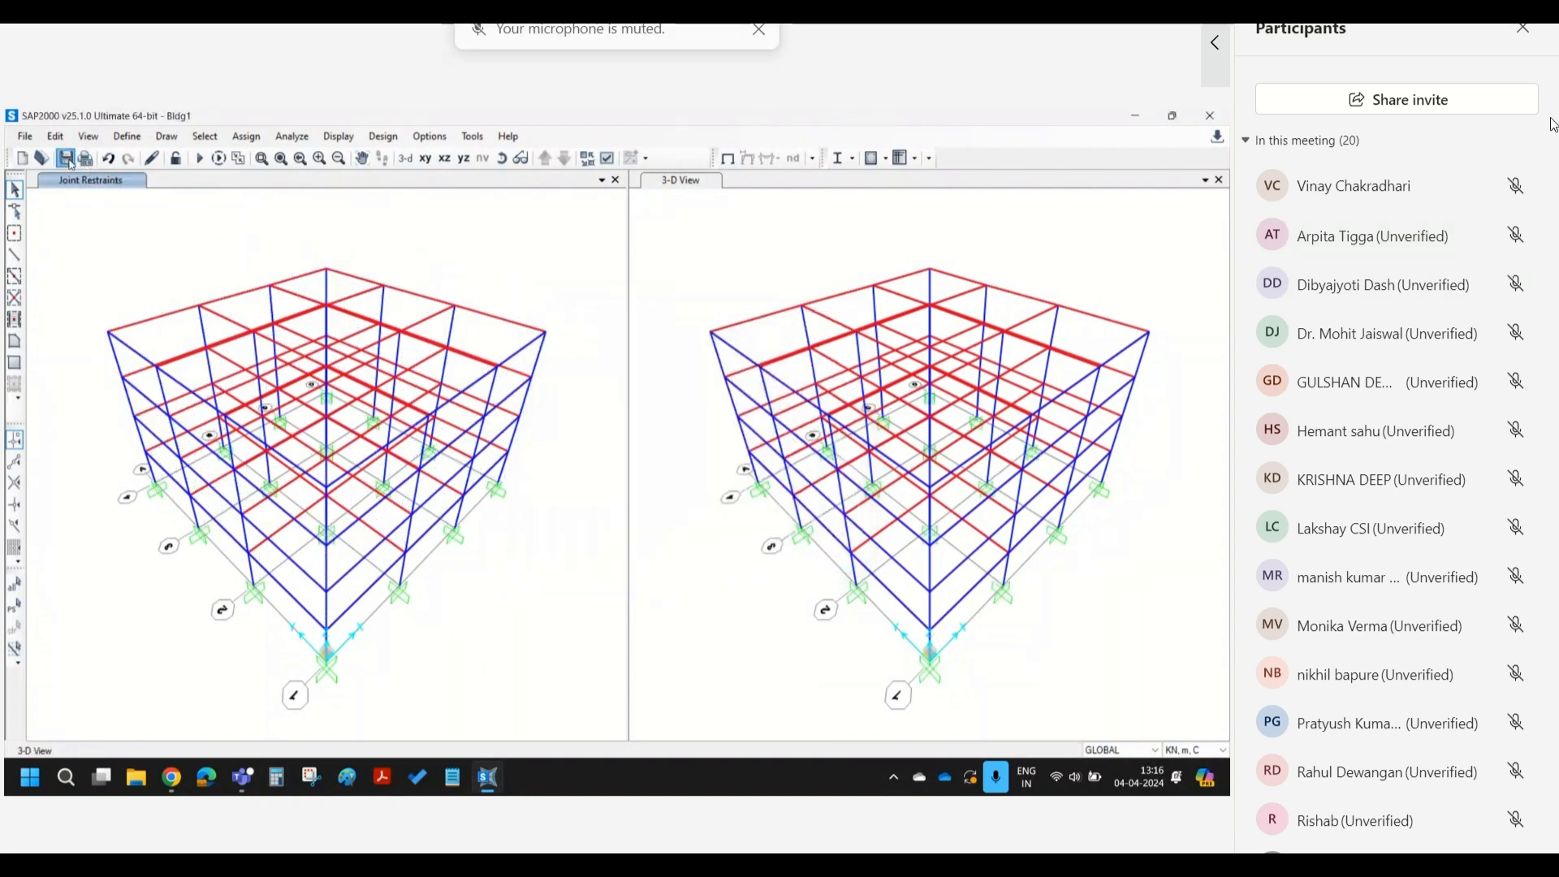
{"action": "scroll", "coordinate": [1421, 448], "scroll_direction": "down", "scroll_amount": 3}
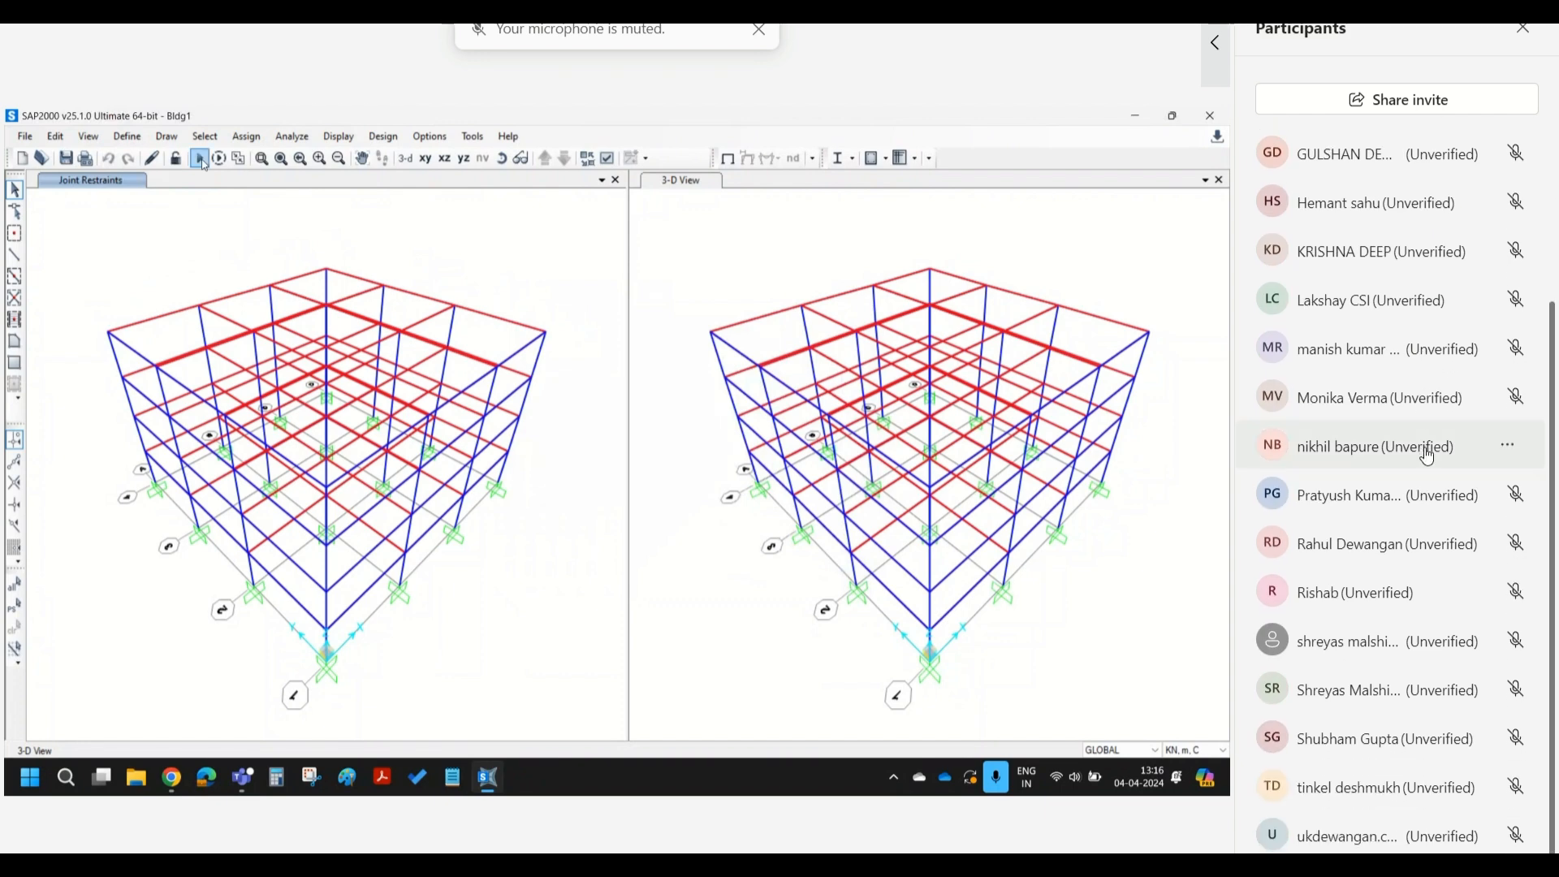
{"action": "scroll", "coordinate": [1425, 456], "scroll_direction": "up", "scroll_amount": 3}
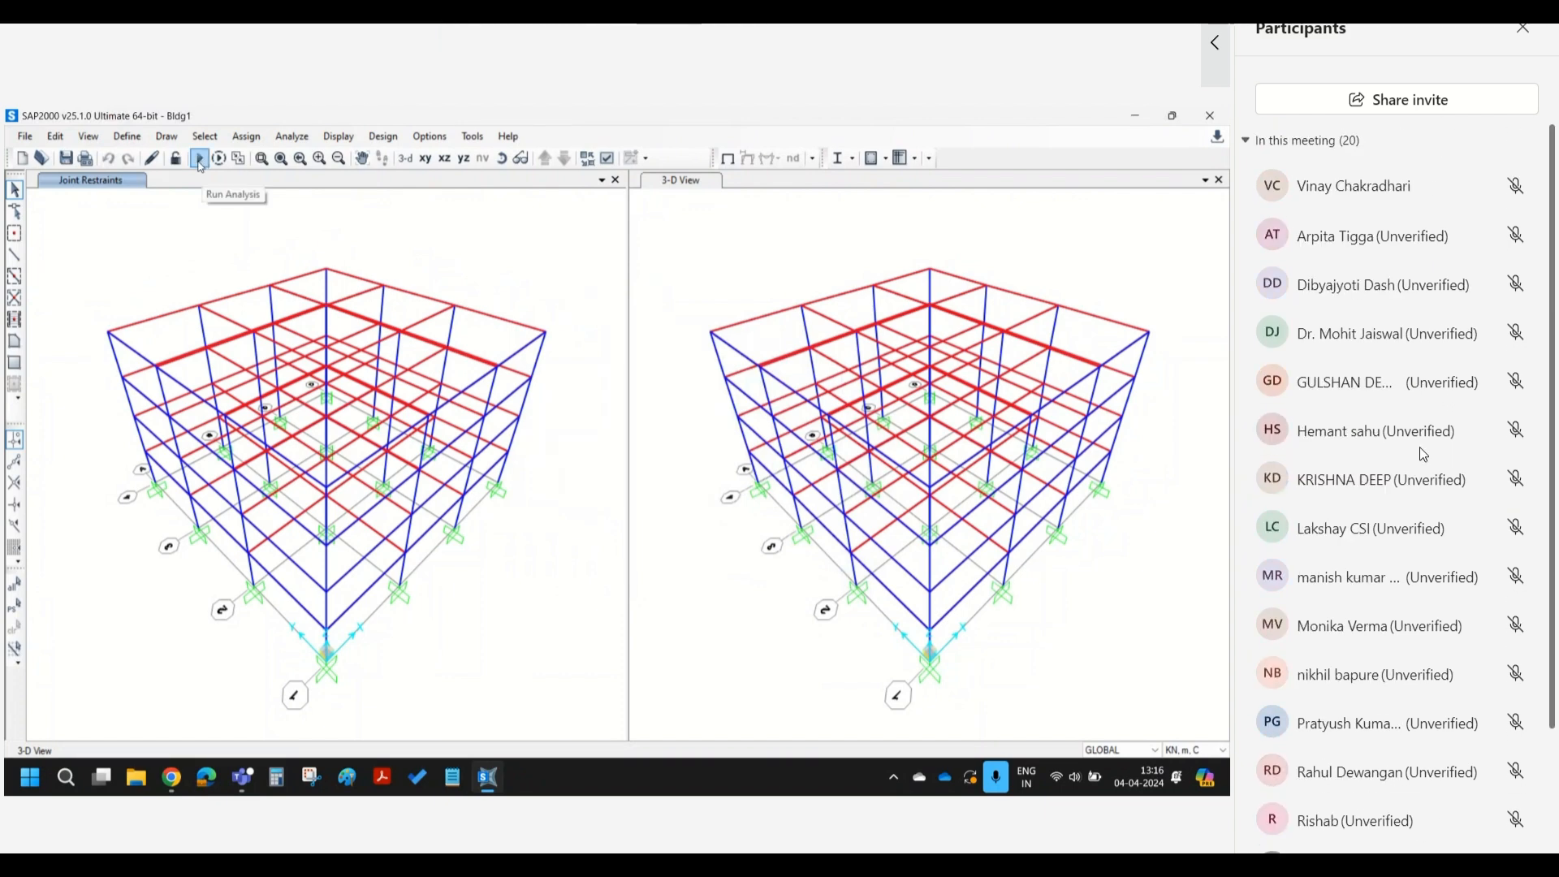
{"action": "scroll", "coordinate": [1423, 456], "scroll_direction": "down", "scroll_amount": 3}
{"action": "scroll", "coordinate": [1424, 455], "scroll_direction": "up", "scroll_amount": 1}
{"action": "scroll", "coordinate": [1424, 455], "scroll_direction": "down", "scroll_amount": 1}
{"action": "scroll", "coordinate": [1425, 456], "scroll_direction": "up", "scroll_amount": 3}
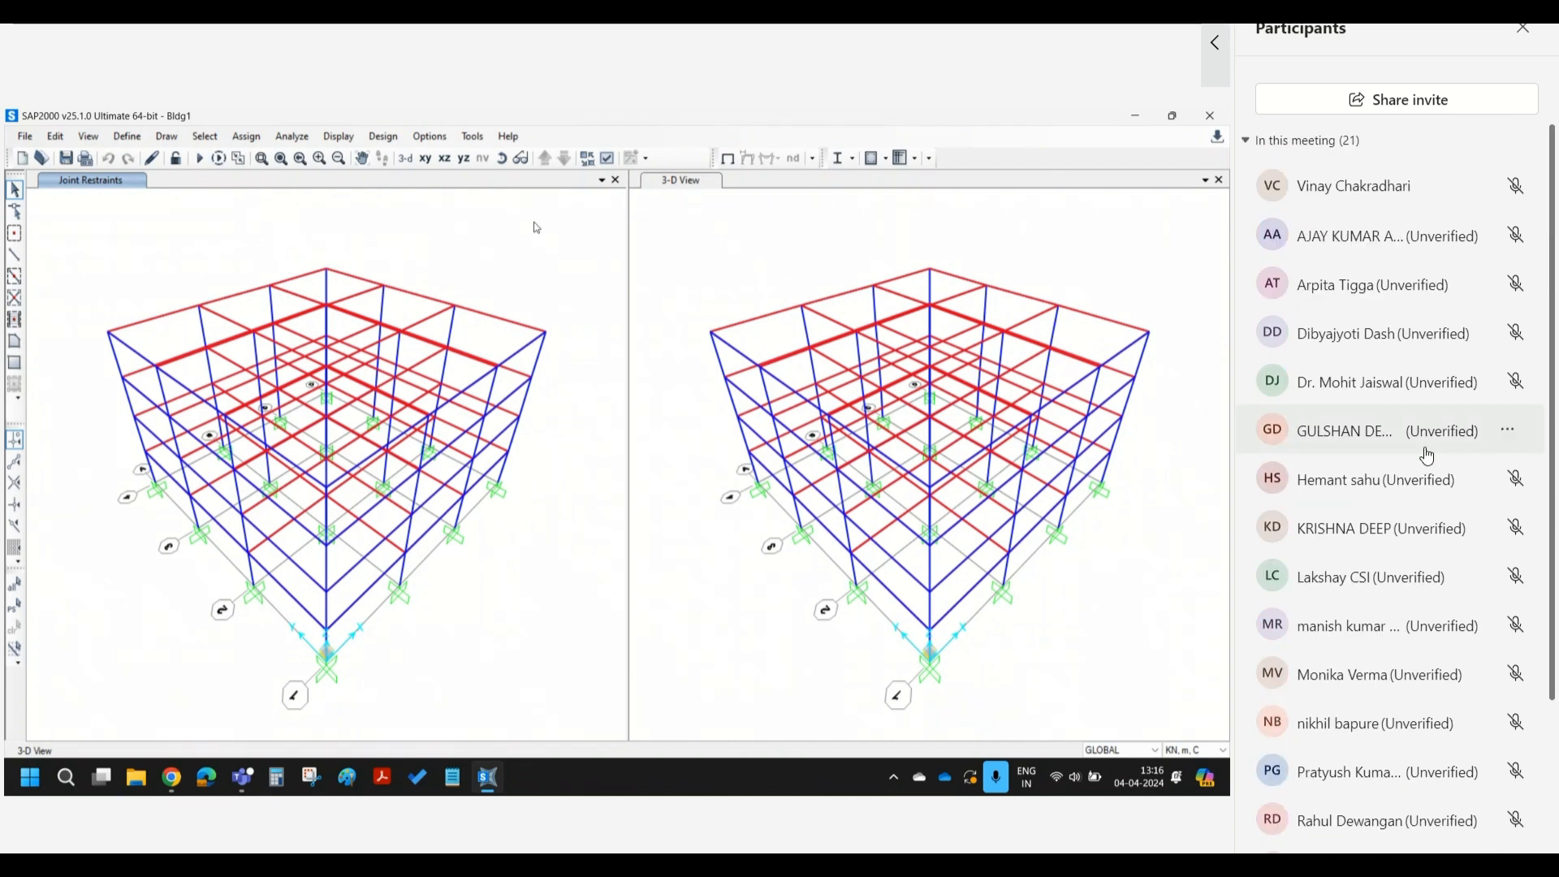
{"action": "scroll", "coordinate": [1427, 452], "scroll_direction": "down", "scroll_amount": 4}
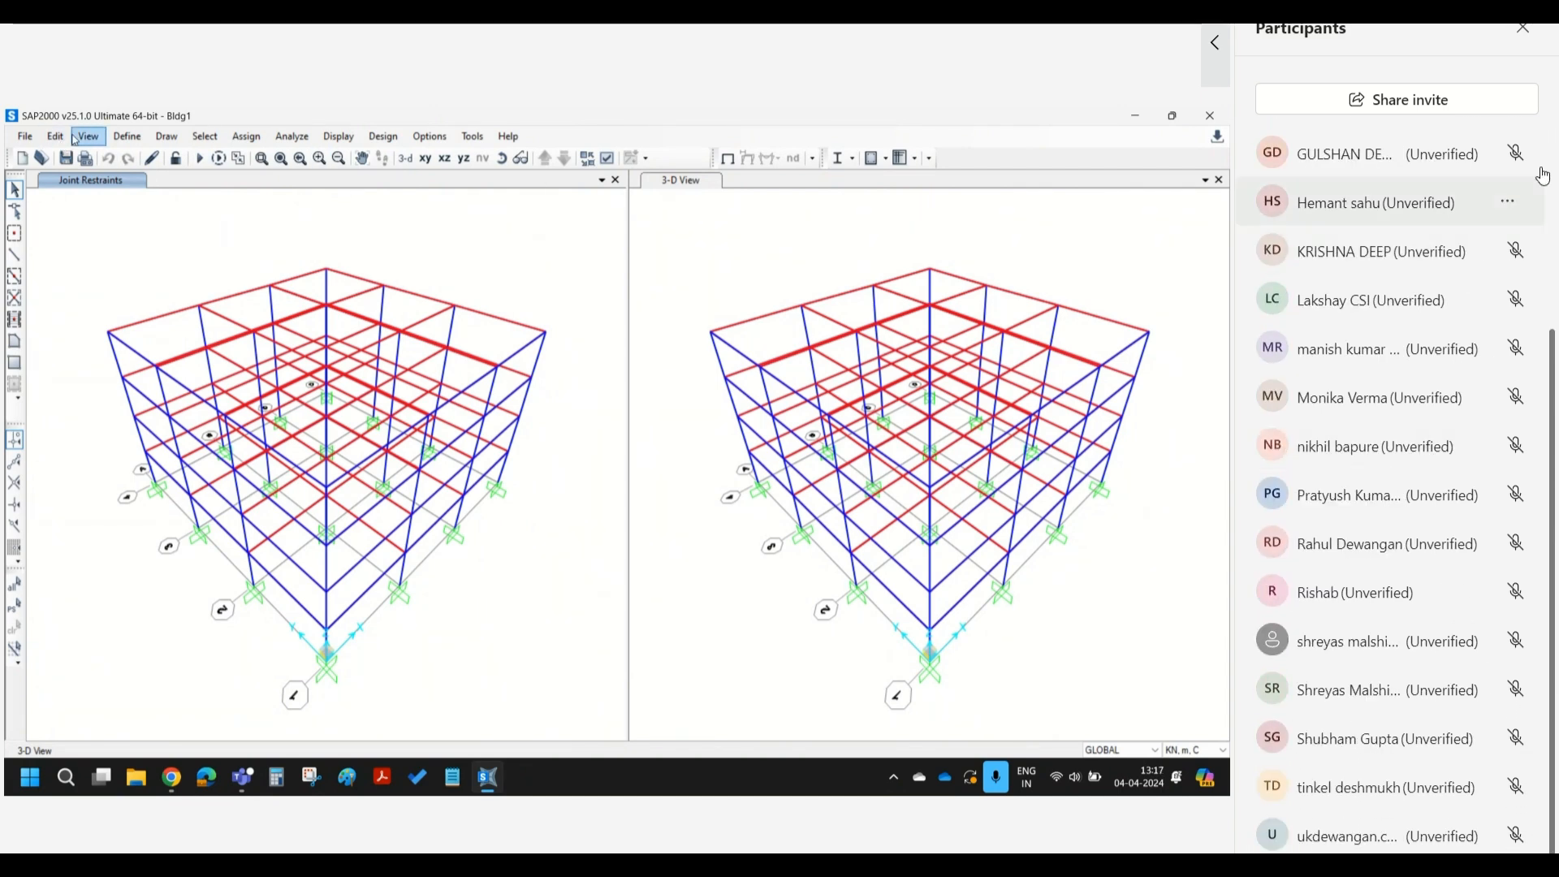
{"action": "left_click", "coordinate": [1525, 29]}
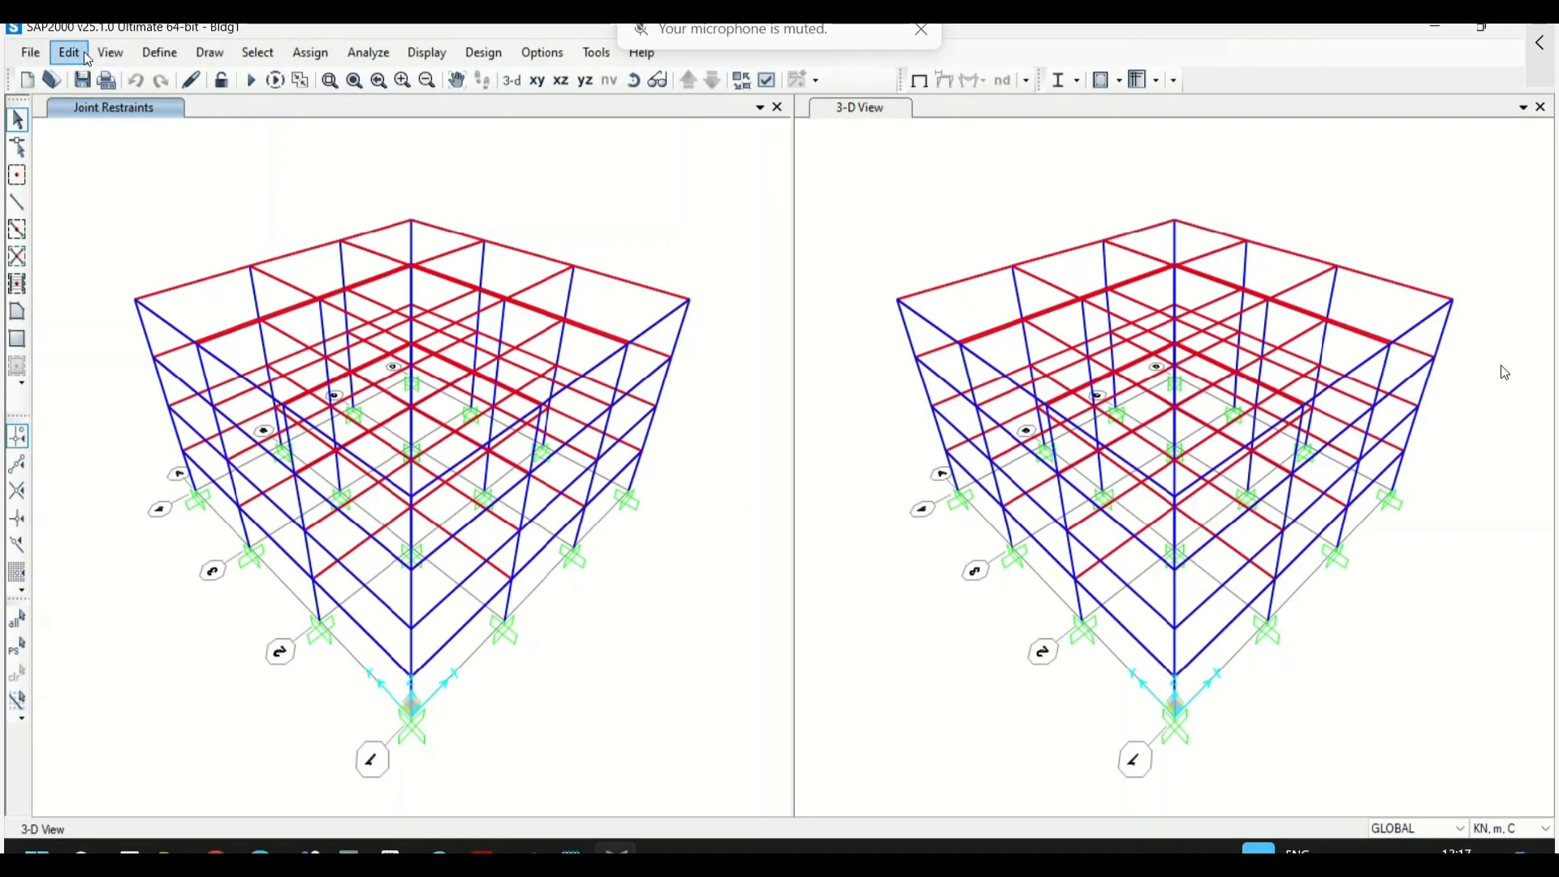
- Set mass source MSSSRC1 to specified load patterns only, without element self mass, and add DEAD with multiplier 1
{"action": "left_click", "coordinate": [151, 65]}
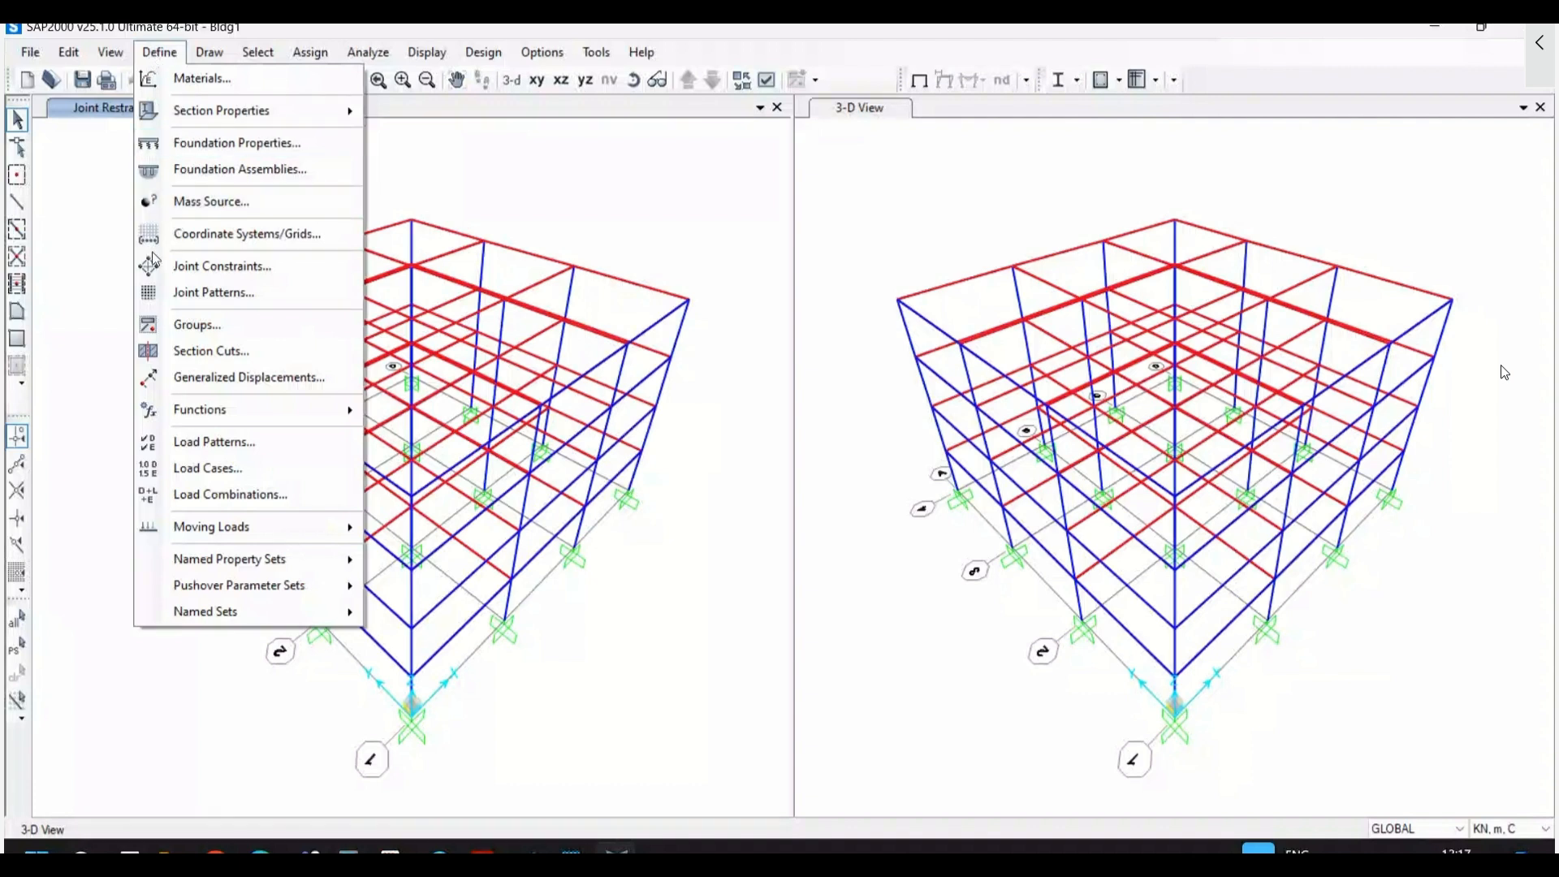
{"action": "left_click", "coordinate": [219, 203]}
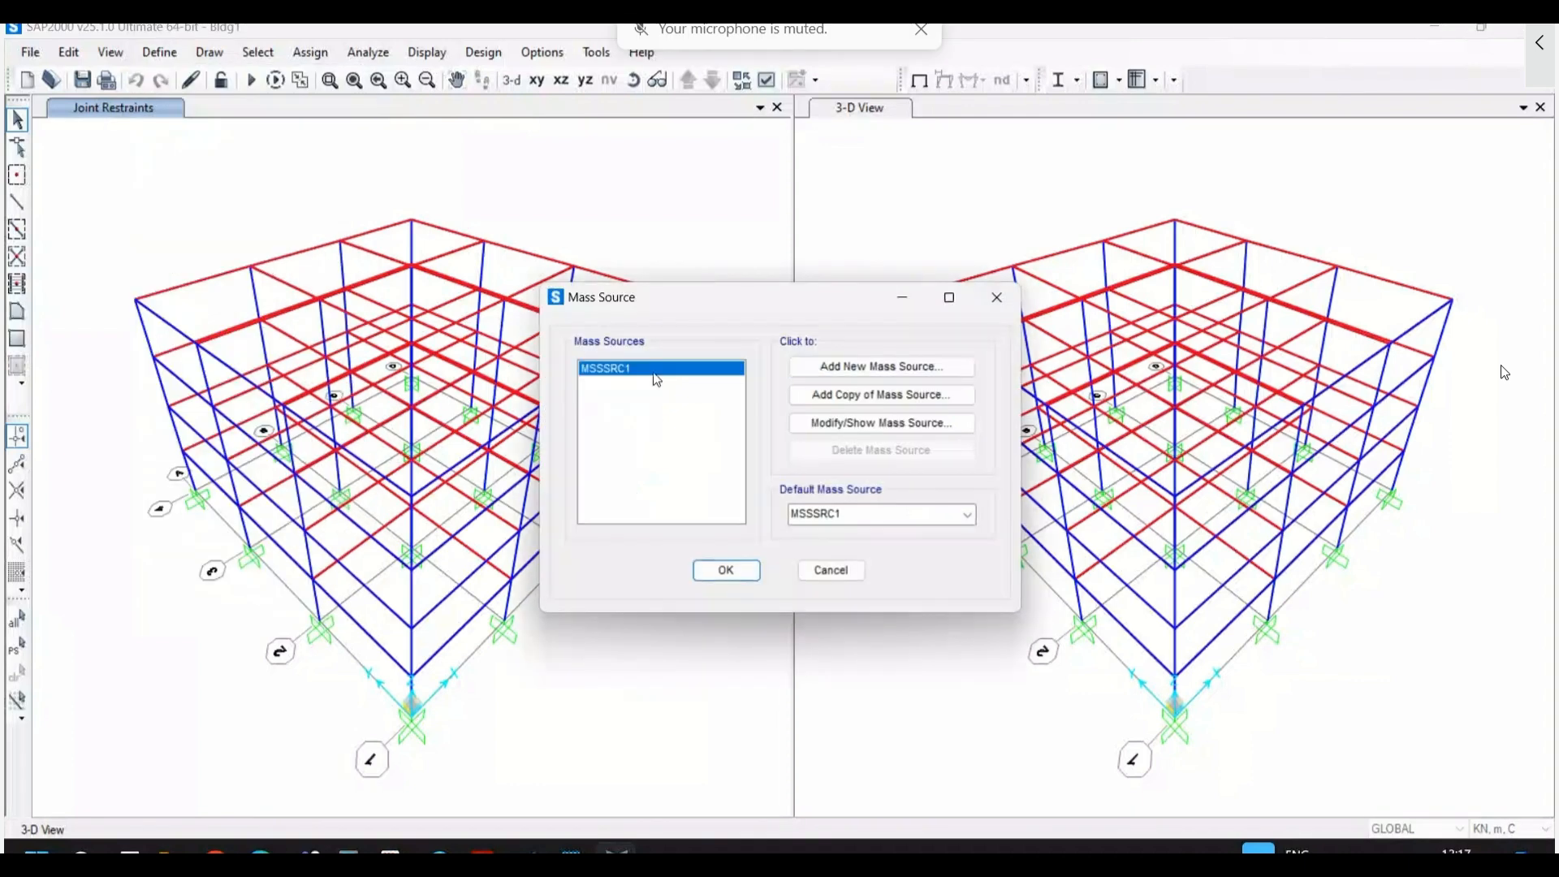
{"action": "left_click", "coordinate": [856, 423]}
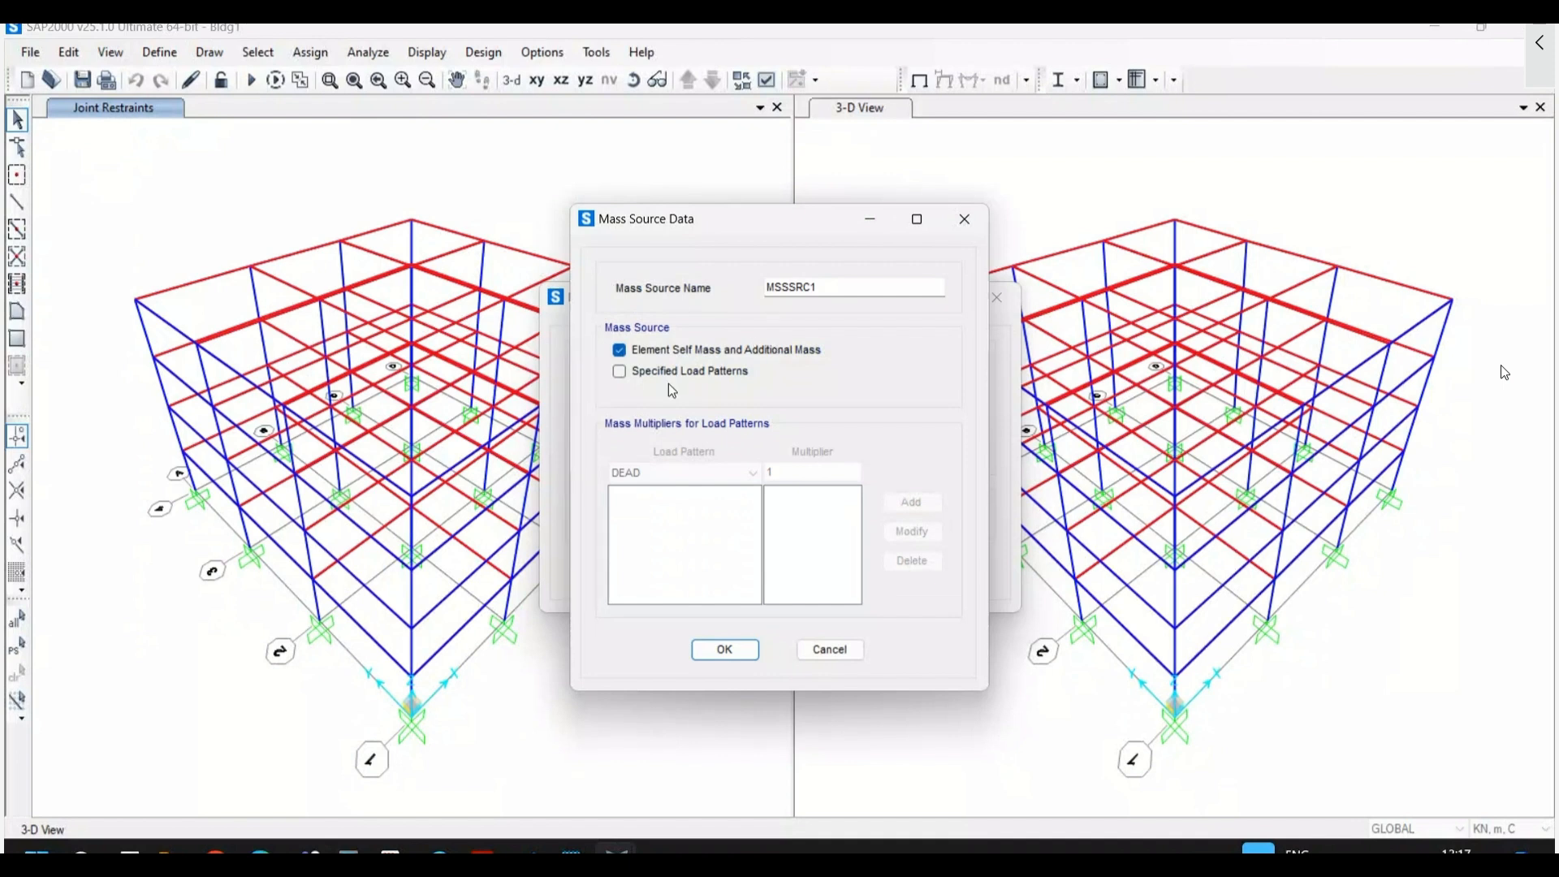
{"action": "left_click", "coordinate": [620, 351]}
{"action": "left_click", "coordinate": [620, 371]}
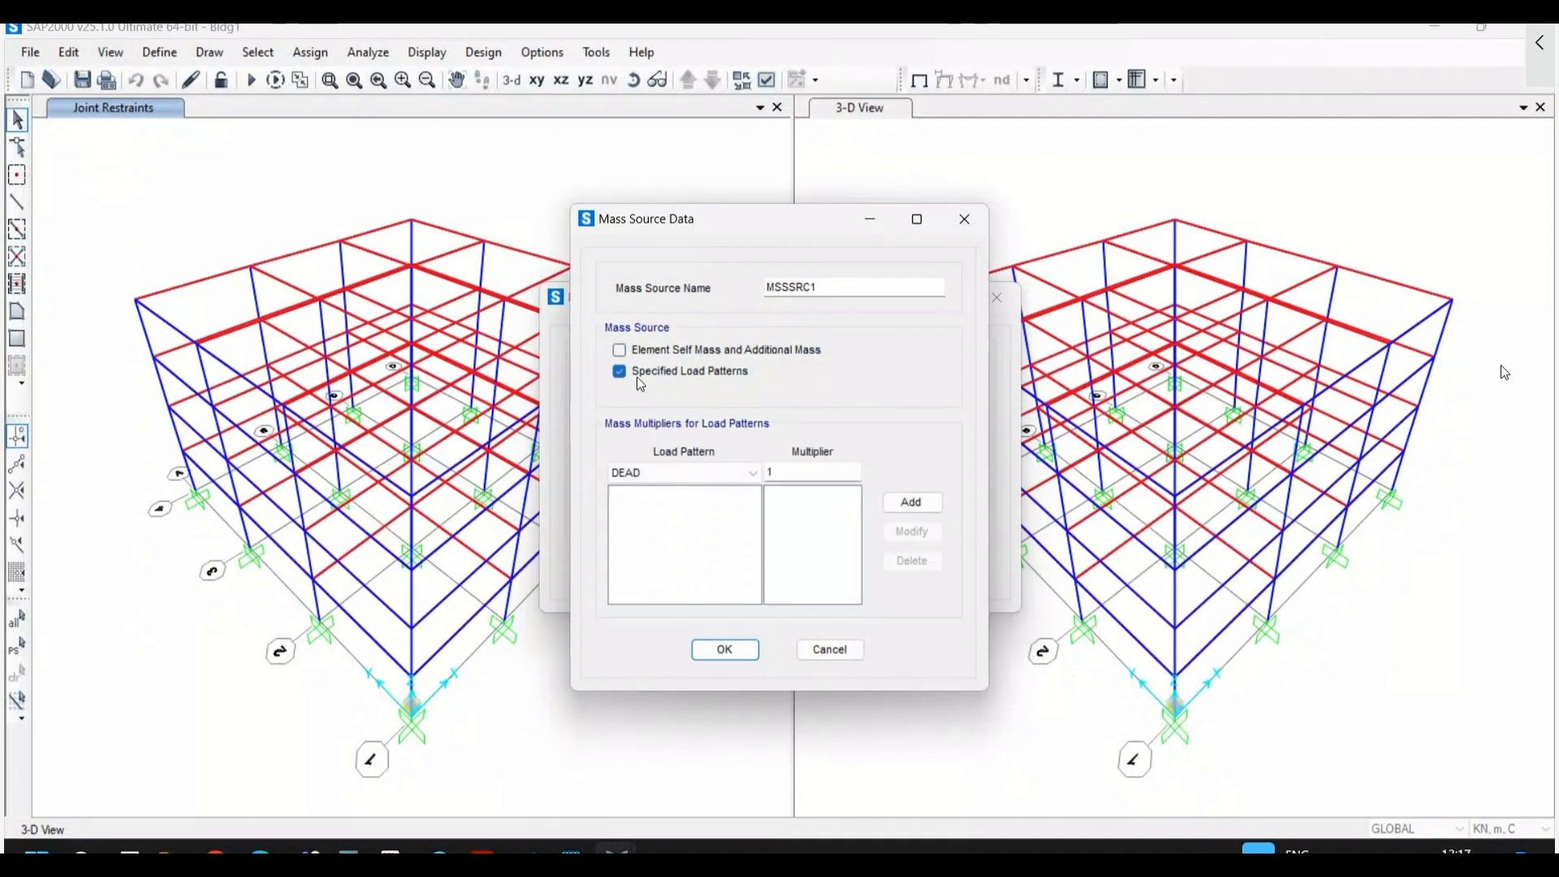
{"action": "left_click", "coordinate": [912, 503]}
- Add load pattern LIVE with multiplier 0.25 to the mass source and accept the mass source definition
{"action": "double_click", "coordinate": [809, 474]}
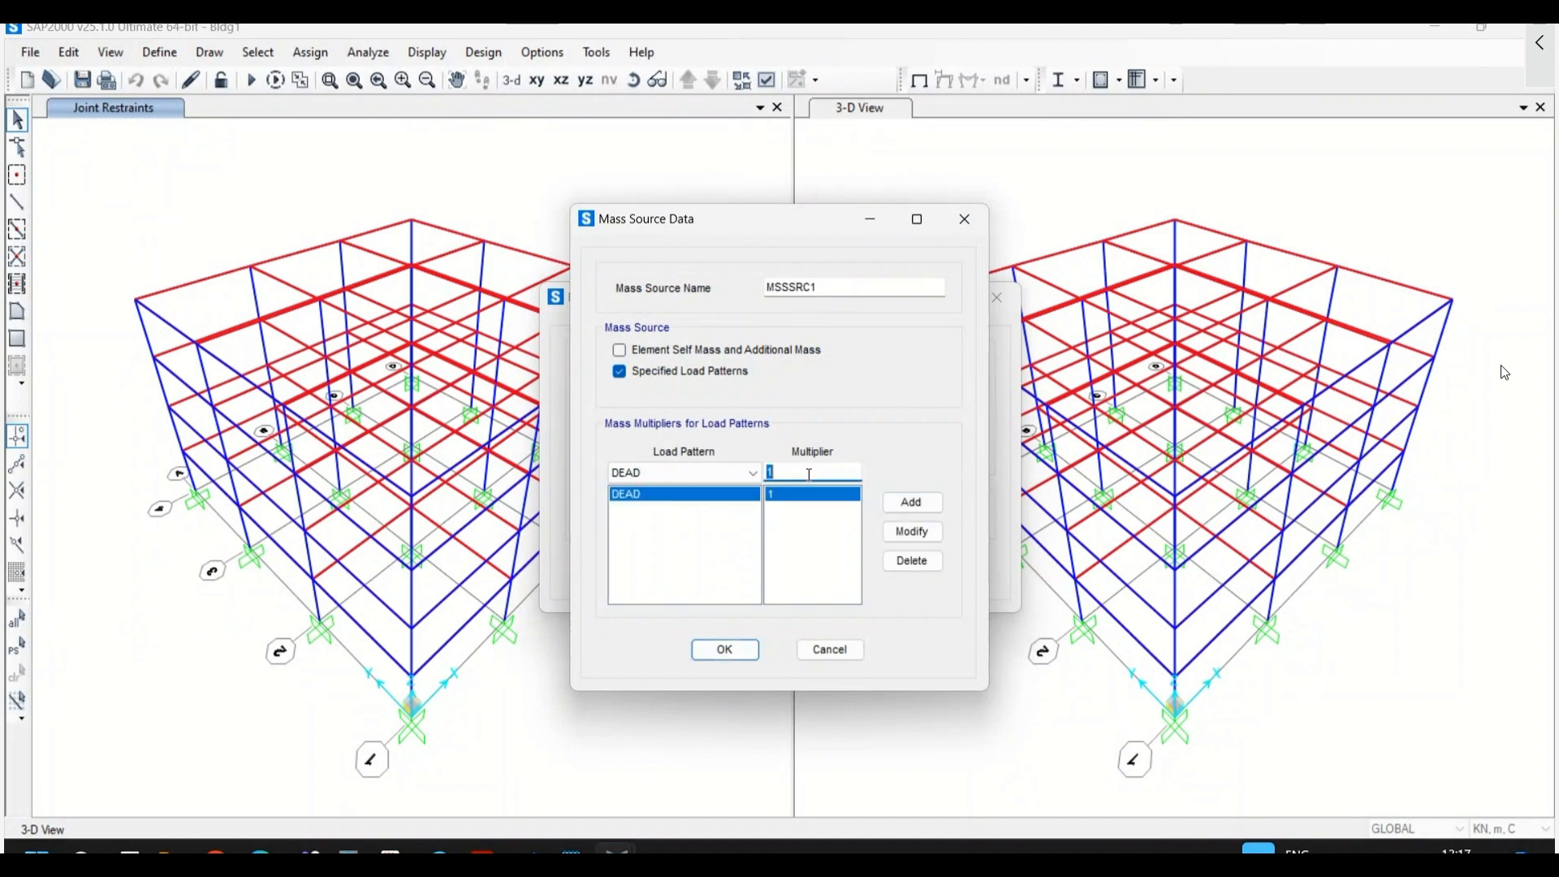
{"action": "left_click", "coordinate": [753, 472]}
{"action": "left_click", "coordinate": [681, 506]}
{"action": "key", "text": "Tab"}
{"action": "type", "text": "0.25"}
{"action": "left_click", "coordinate": [911, 502]}
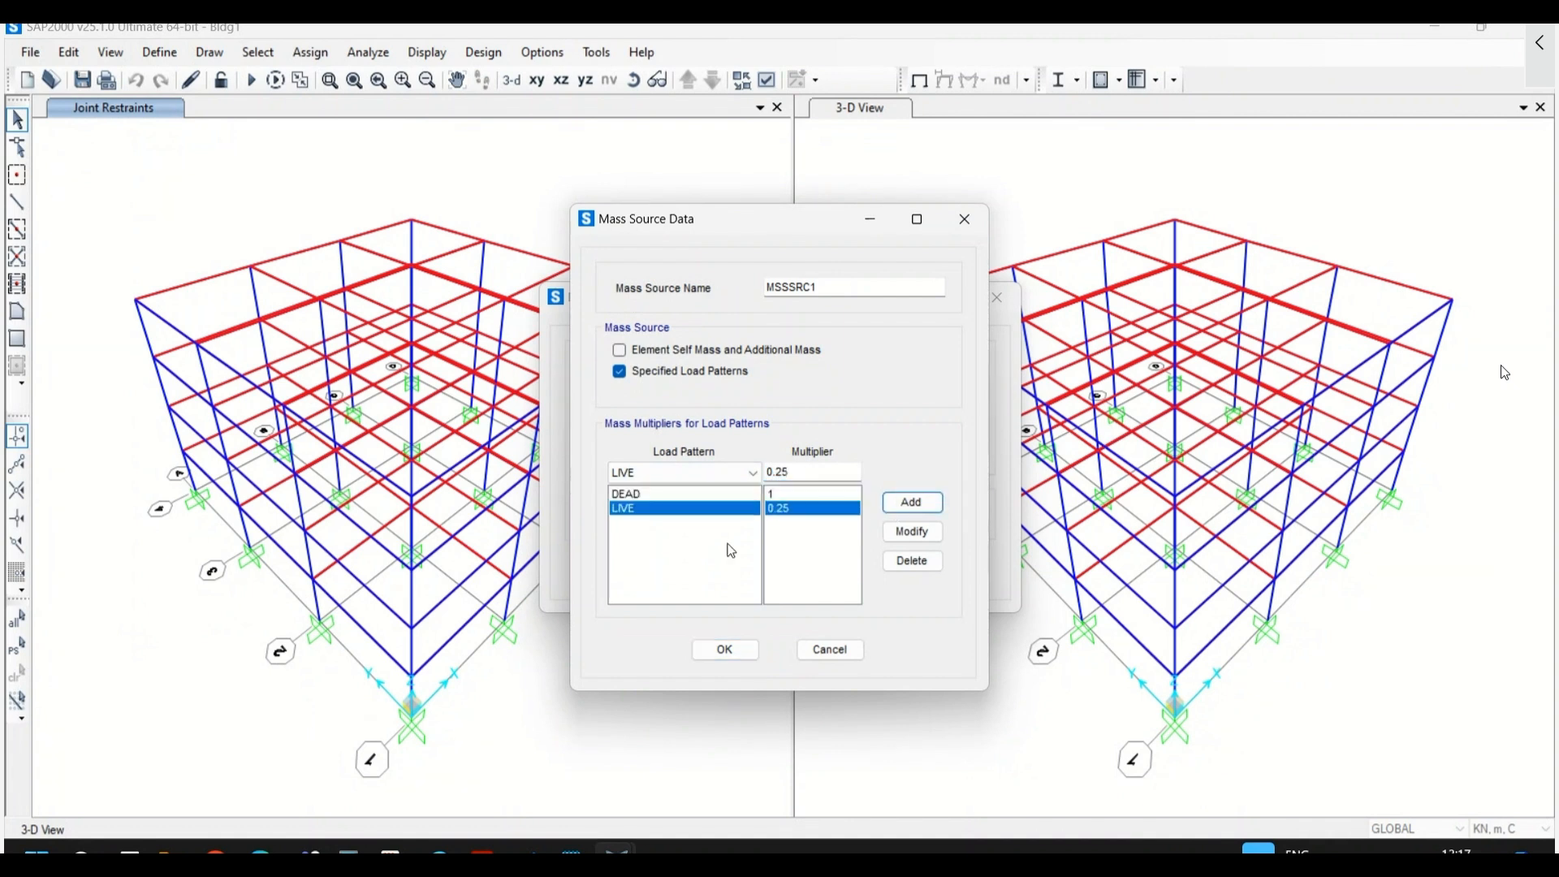
{"action": "left_click", "coordinate": [725, 649]}
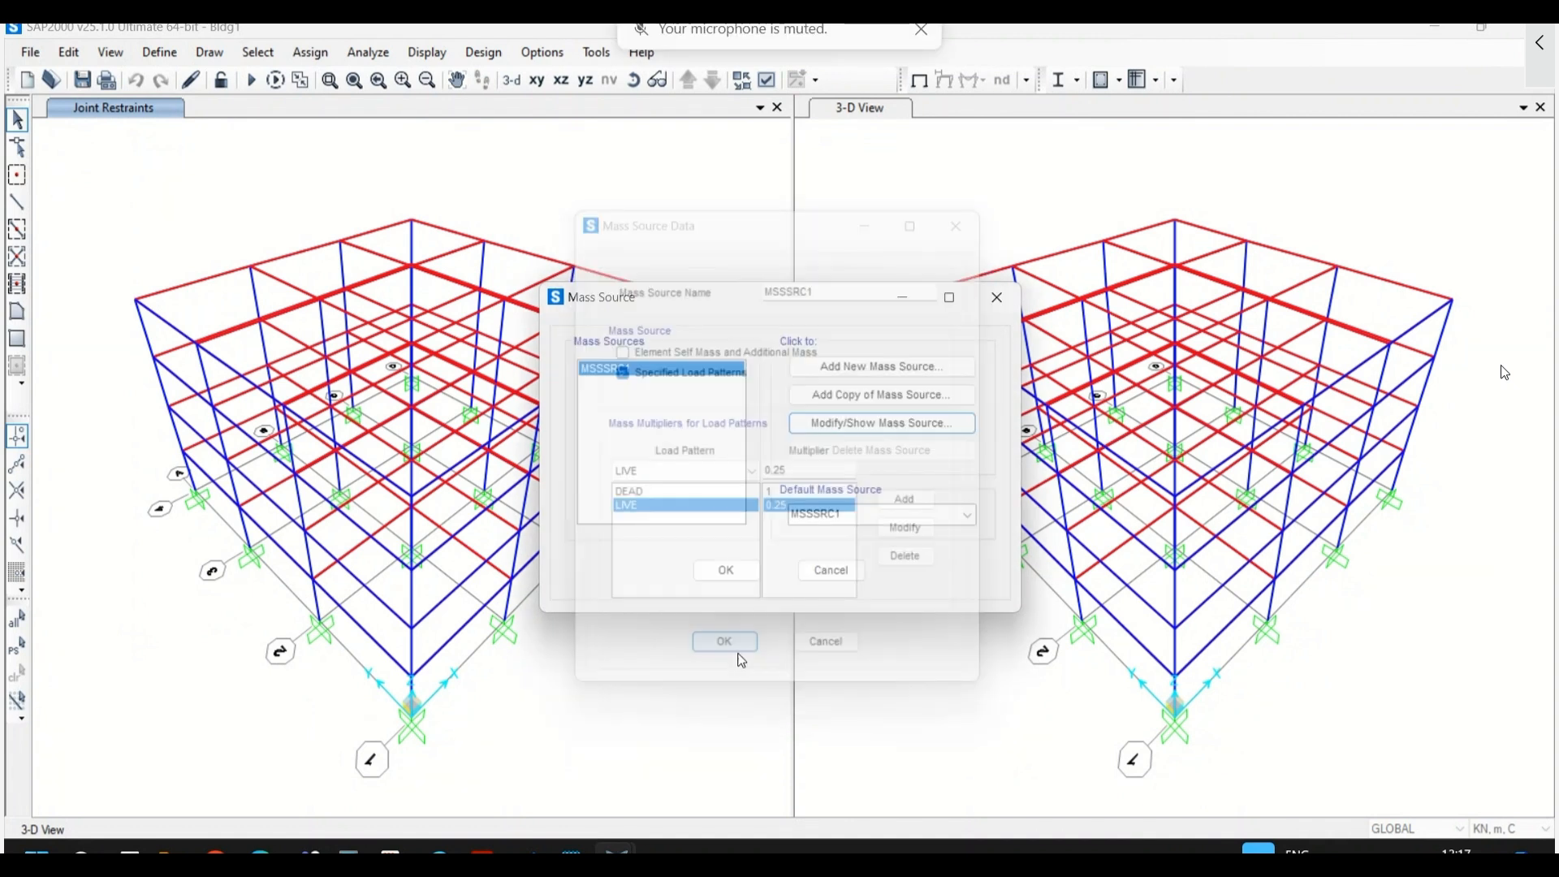
{"action": "left_click", "coordinate": [726, 570]}
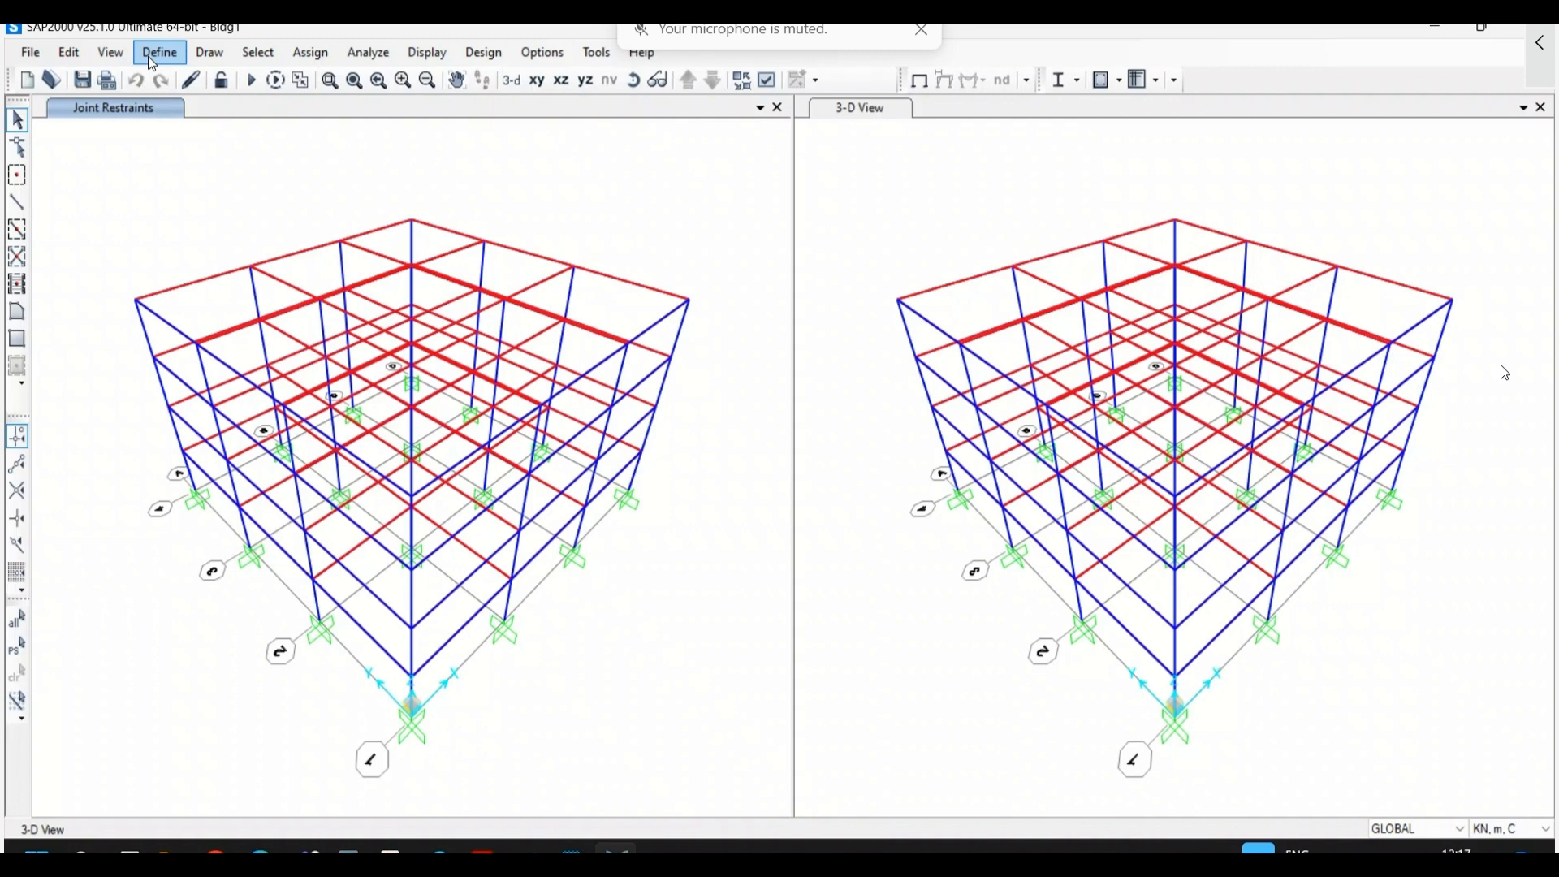
- Review the MODAL load case's definition, checking the load case type options and the maximum and minimum number of modes
{"action": "left_click", "coordinate": [153, 62]}
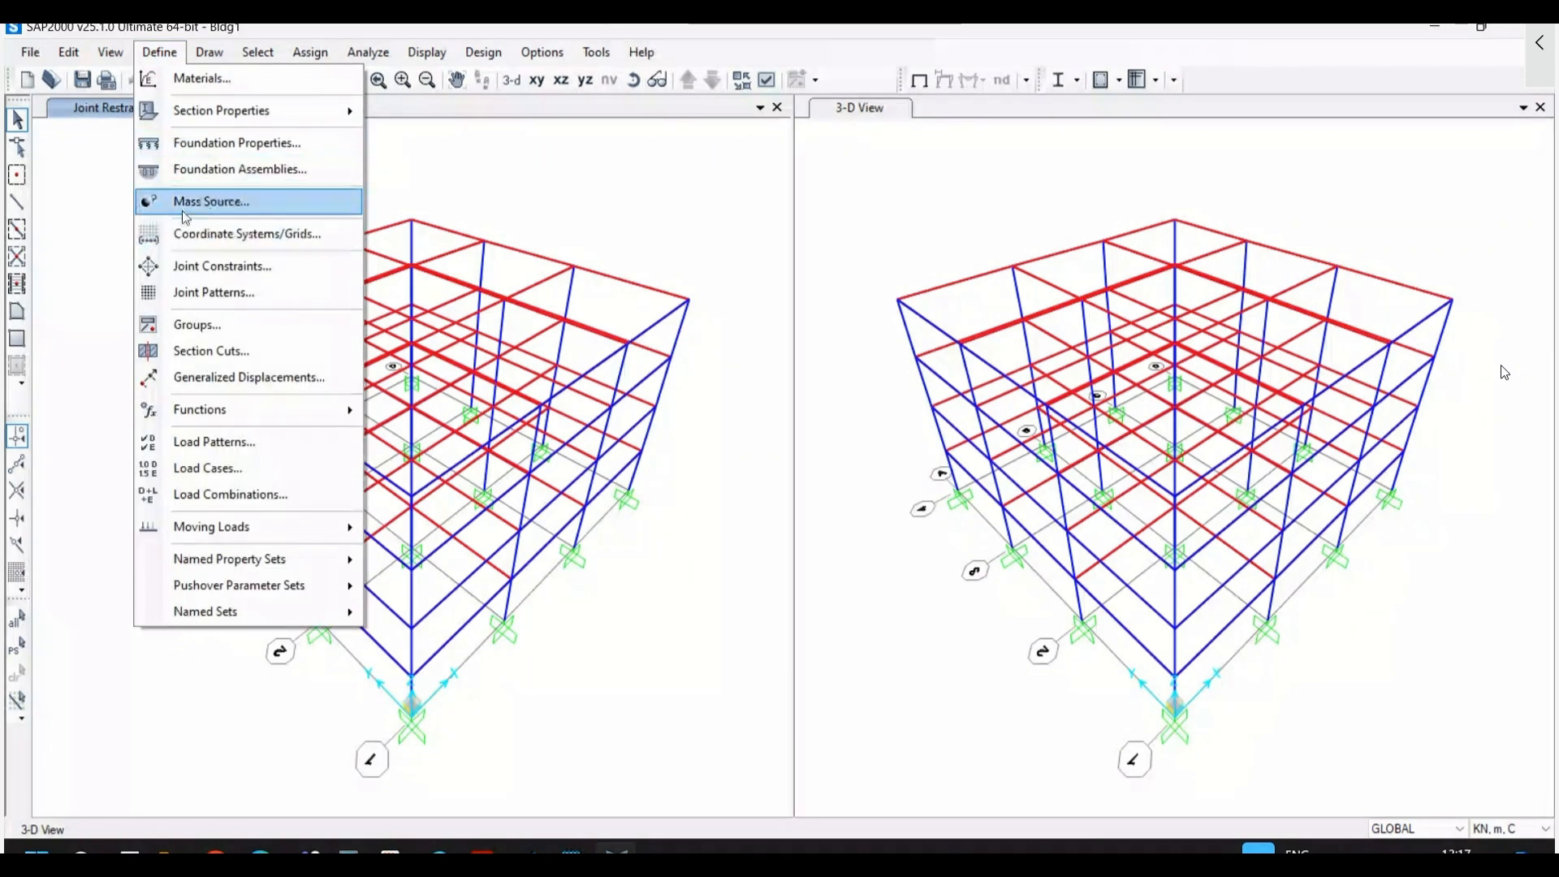
{"action": "left_click", "coordinate": [214, 470]}
{"action": "left_click", "coordinate": [707, 412]}
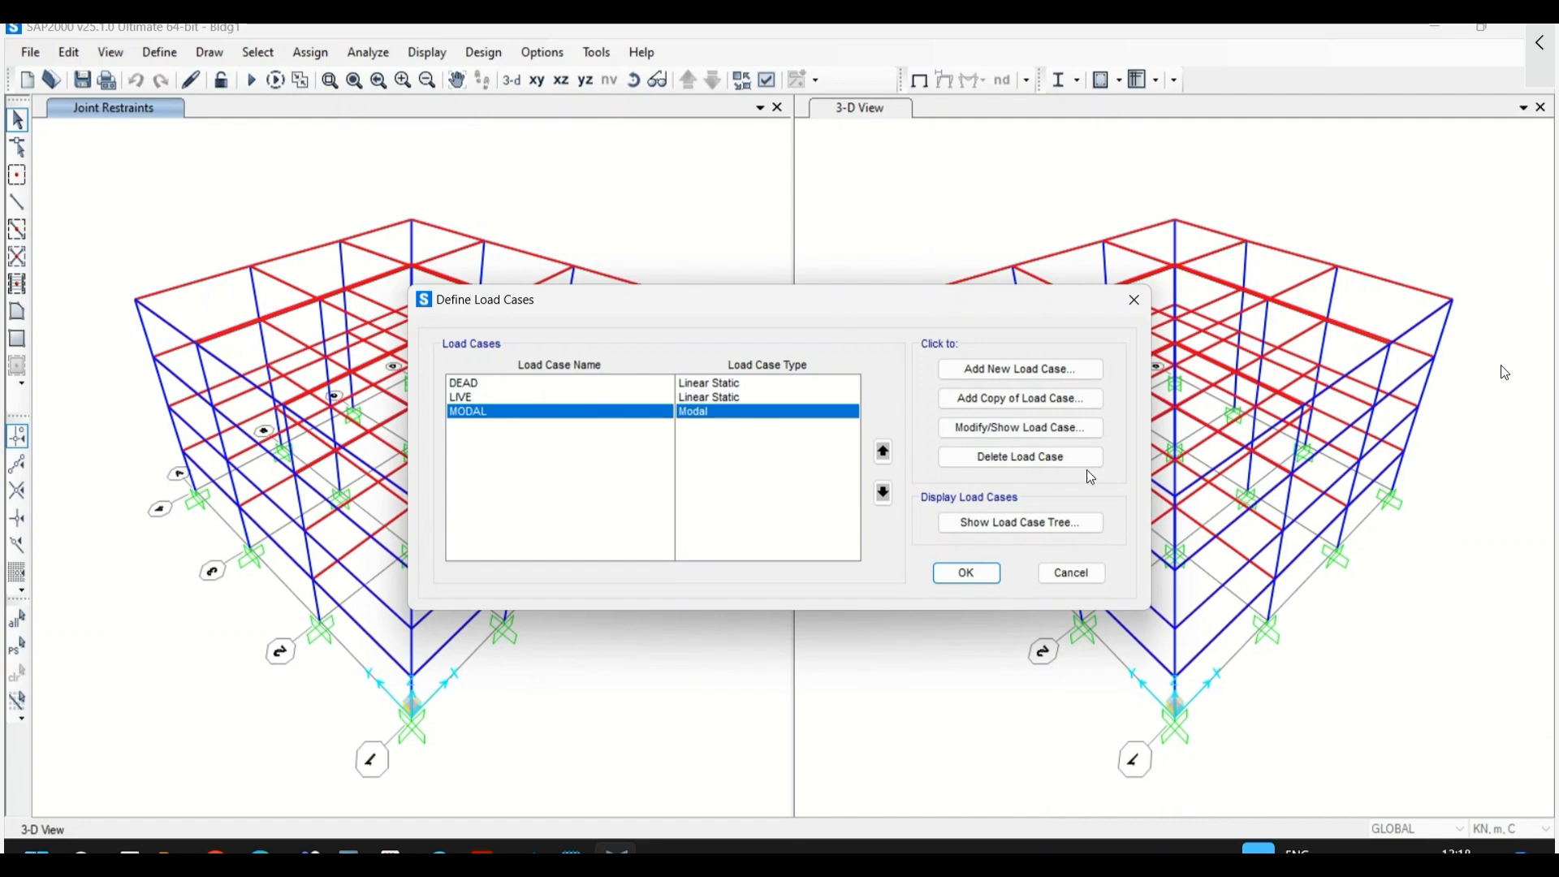
{"action": "left_click", "coordinate": [1020, 428]}
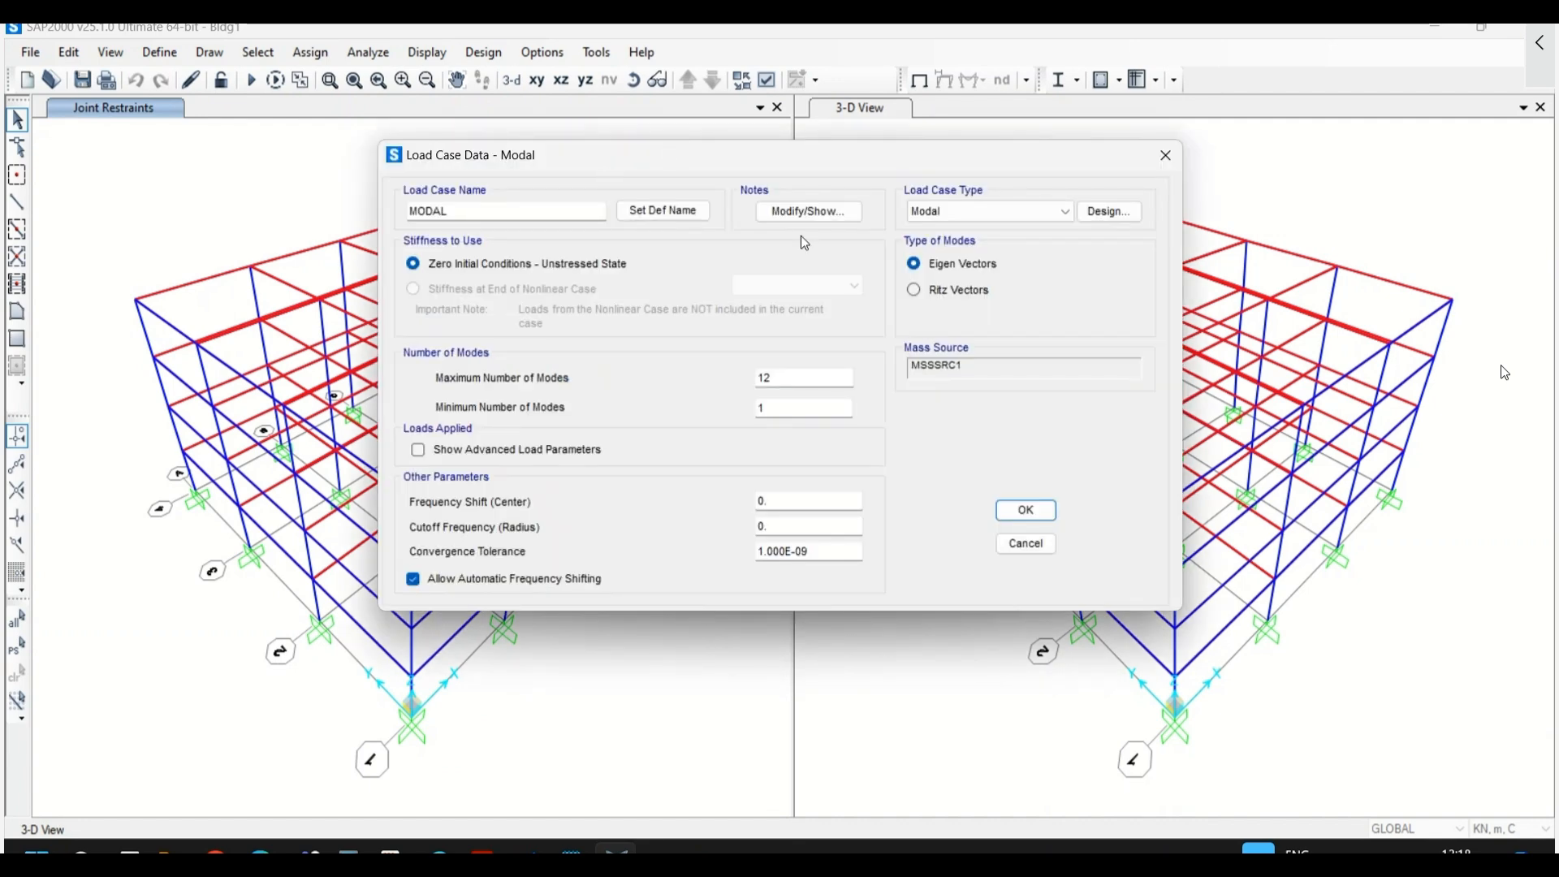
{"action": "left_click", "coordinate": [1027, 216]}
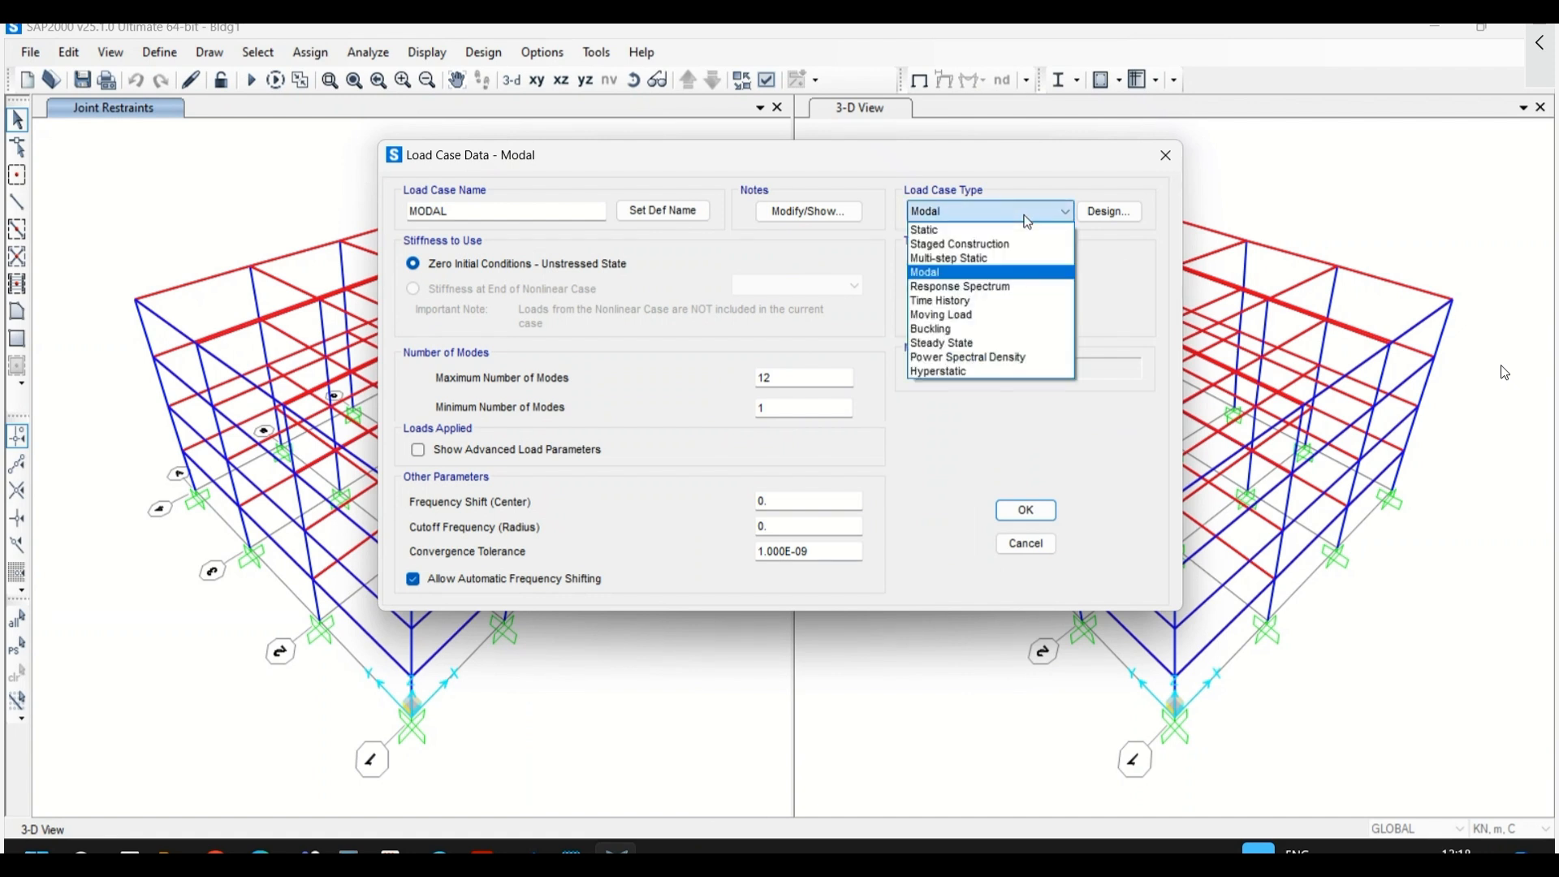
{"action": "left_click", "coordinate": [1016, 156]}
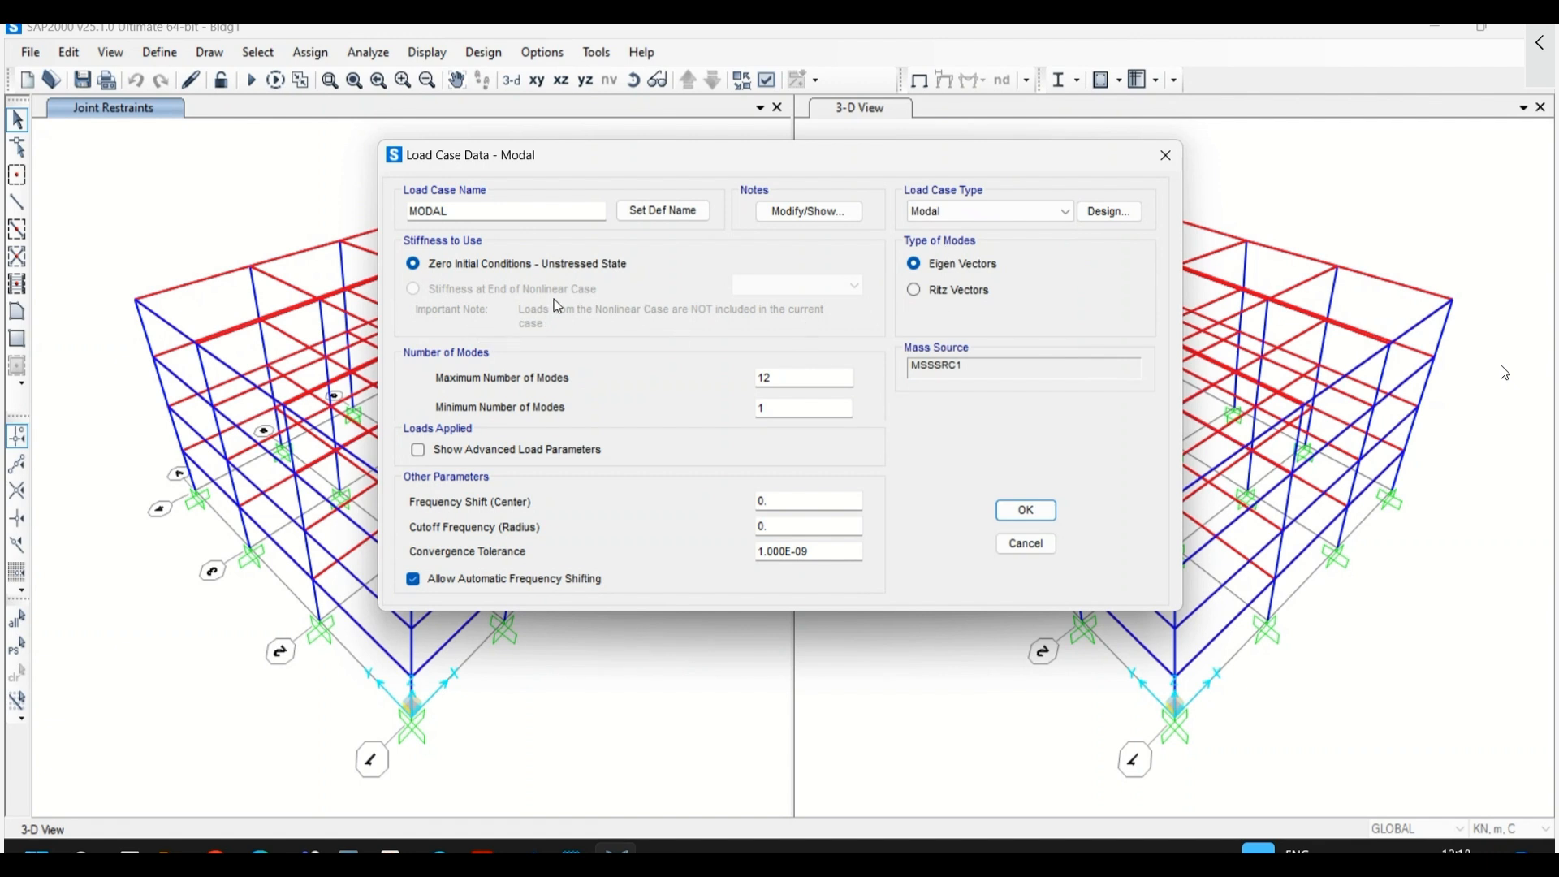
{"action": "double_click", "coordinate": [784, 378]}
{"action": "left_click", "coordinate": [778, 408]}
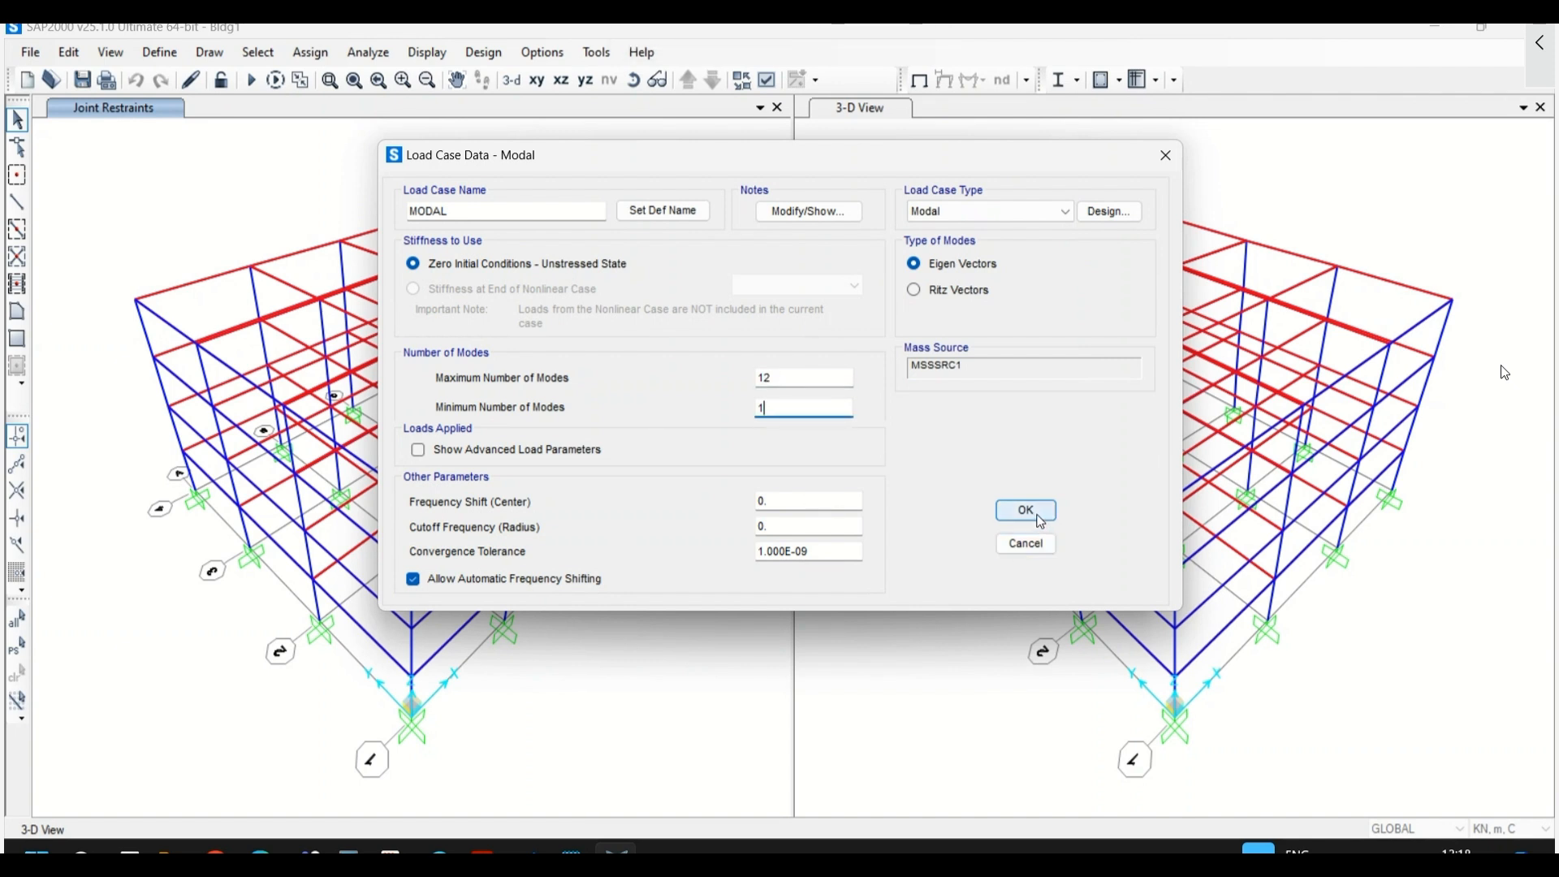
{"action": "left_click", "coordinate": [1038, 515]}
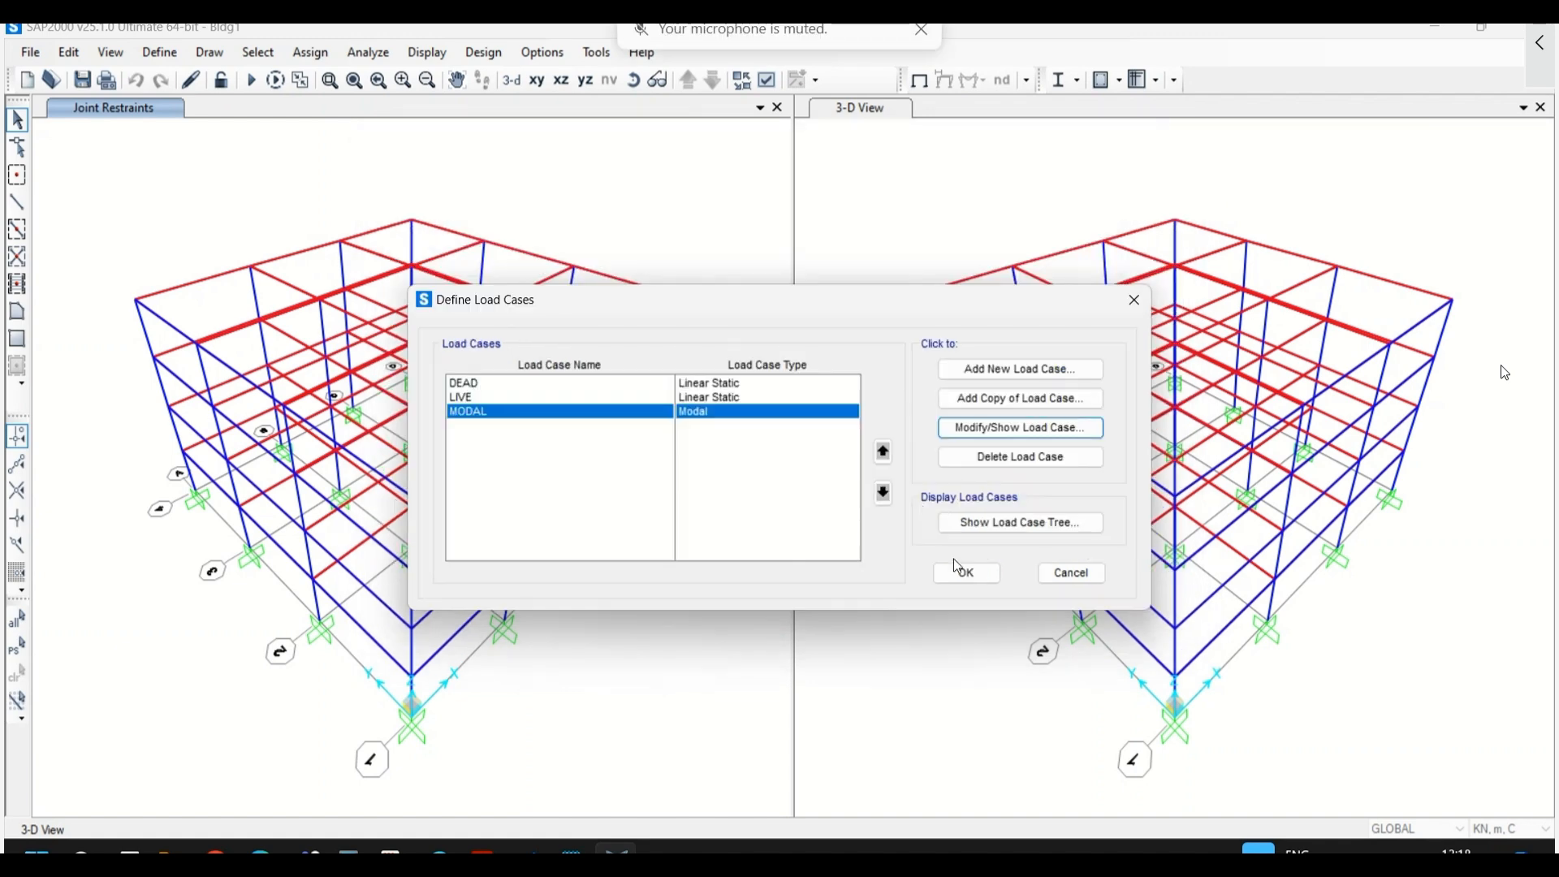
{"action": "left_click", "coordinate": [1001, 369]}
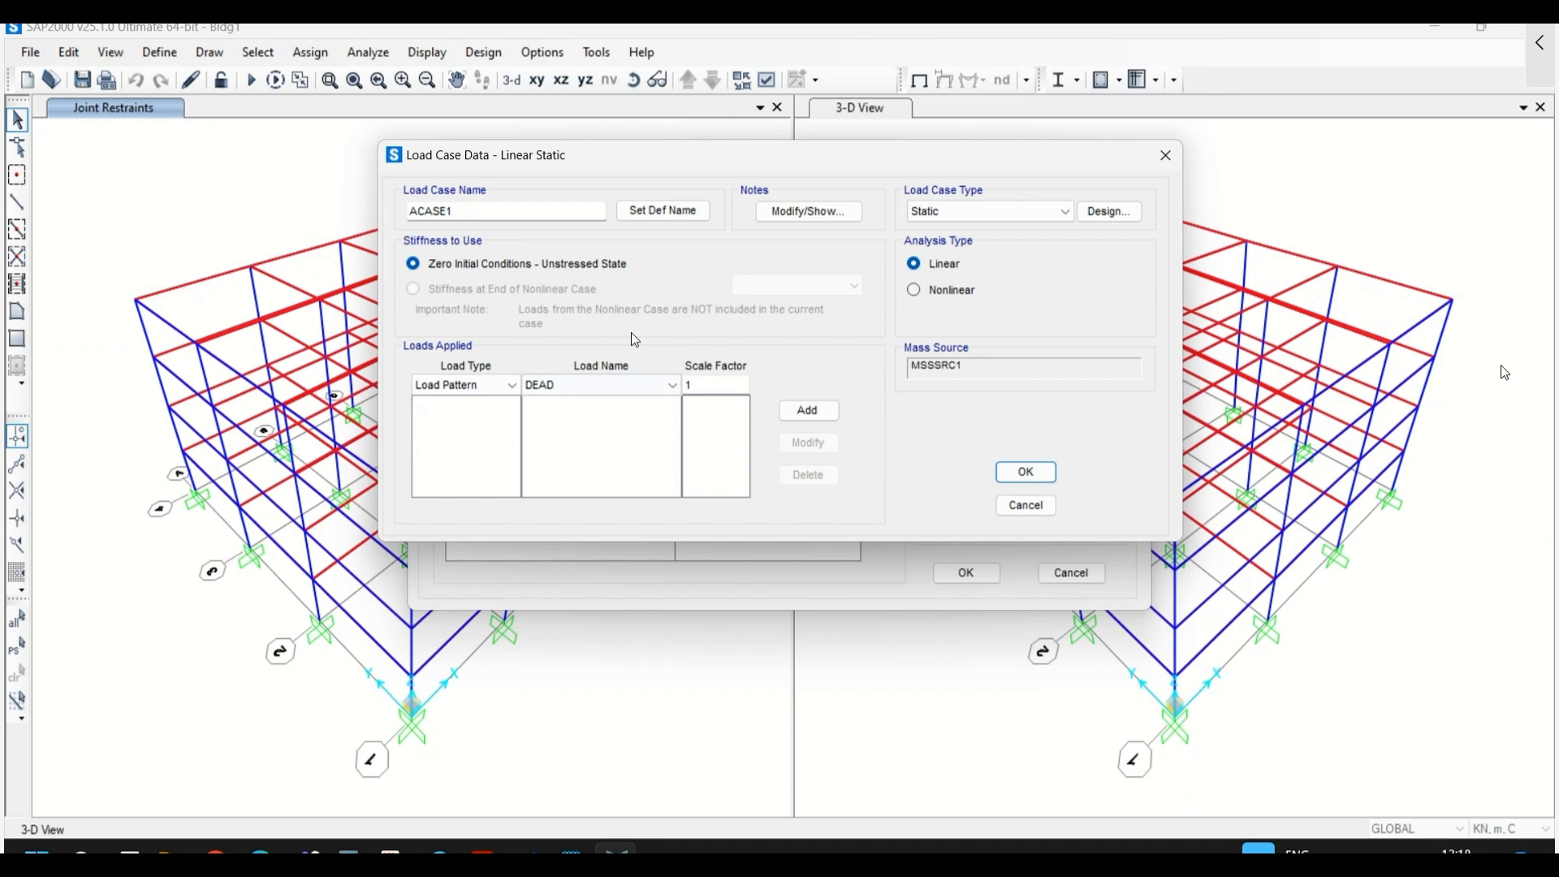
{"action": "left_click_drag", "start_coordinate": [566, 158], "coordinate": [638, 224]}
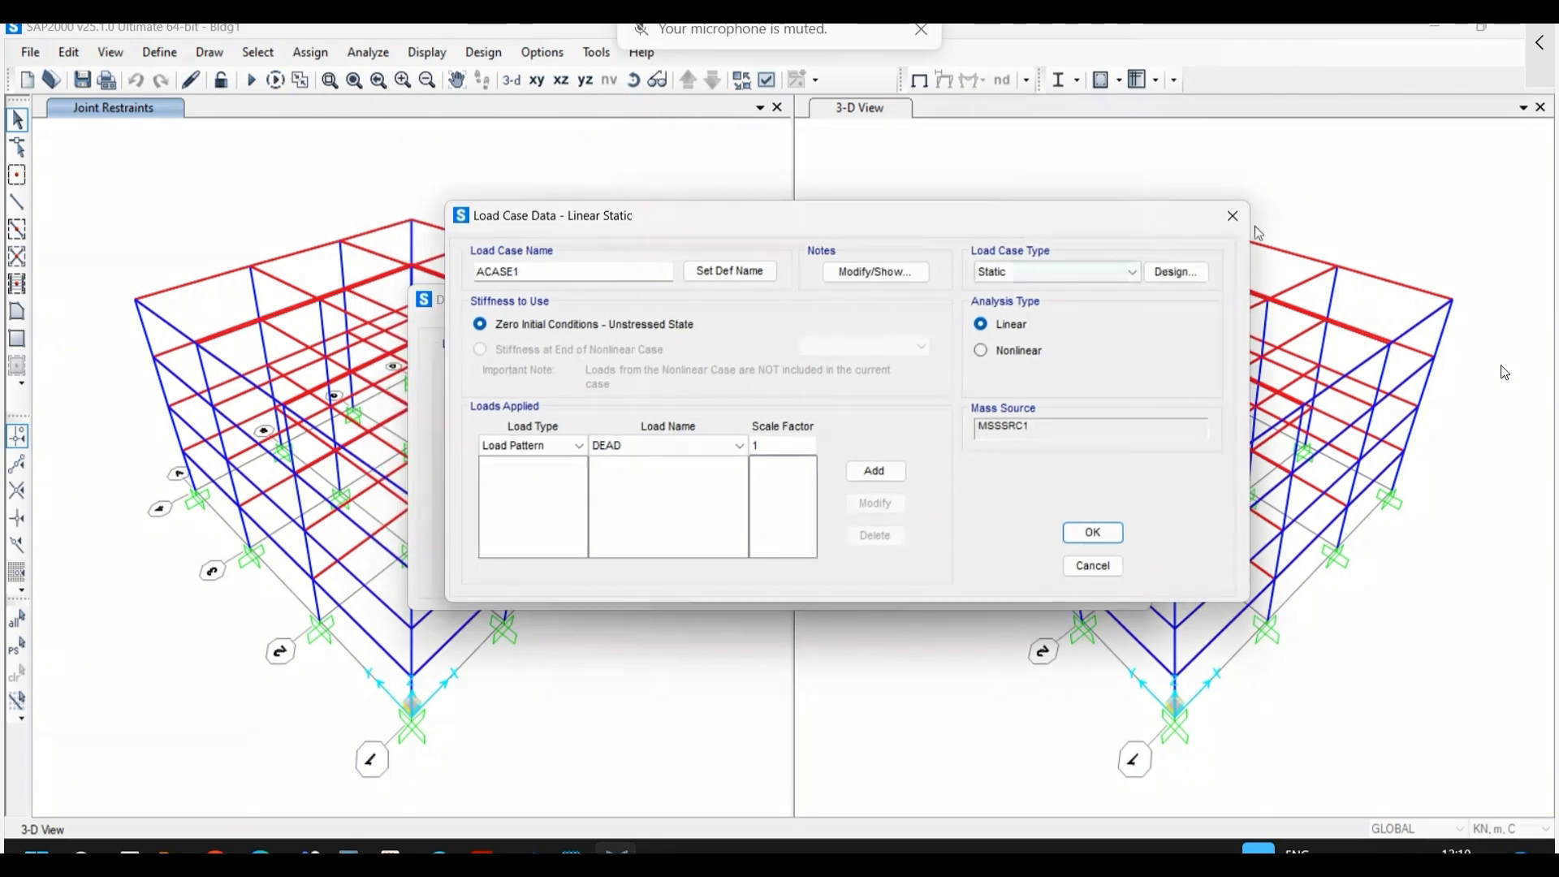
{"action": "left_click", "coordinate": [1233, 216]}
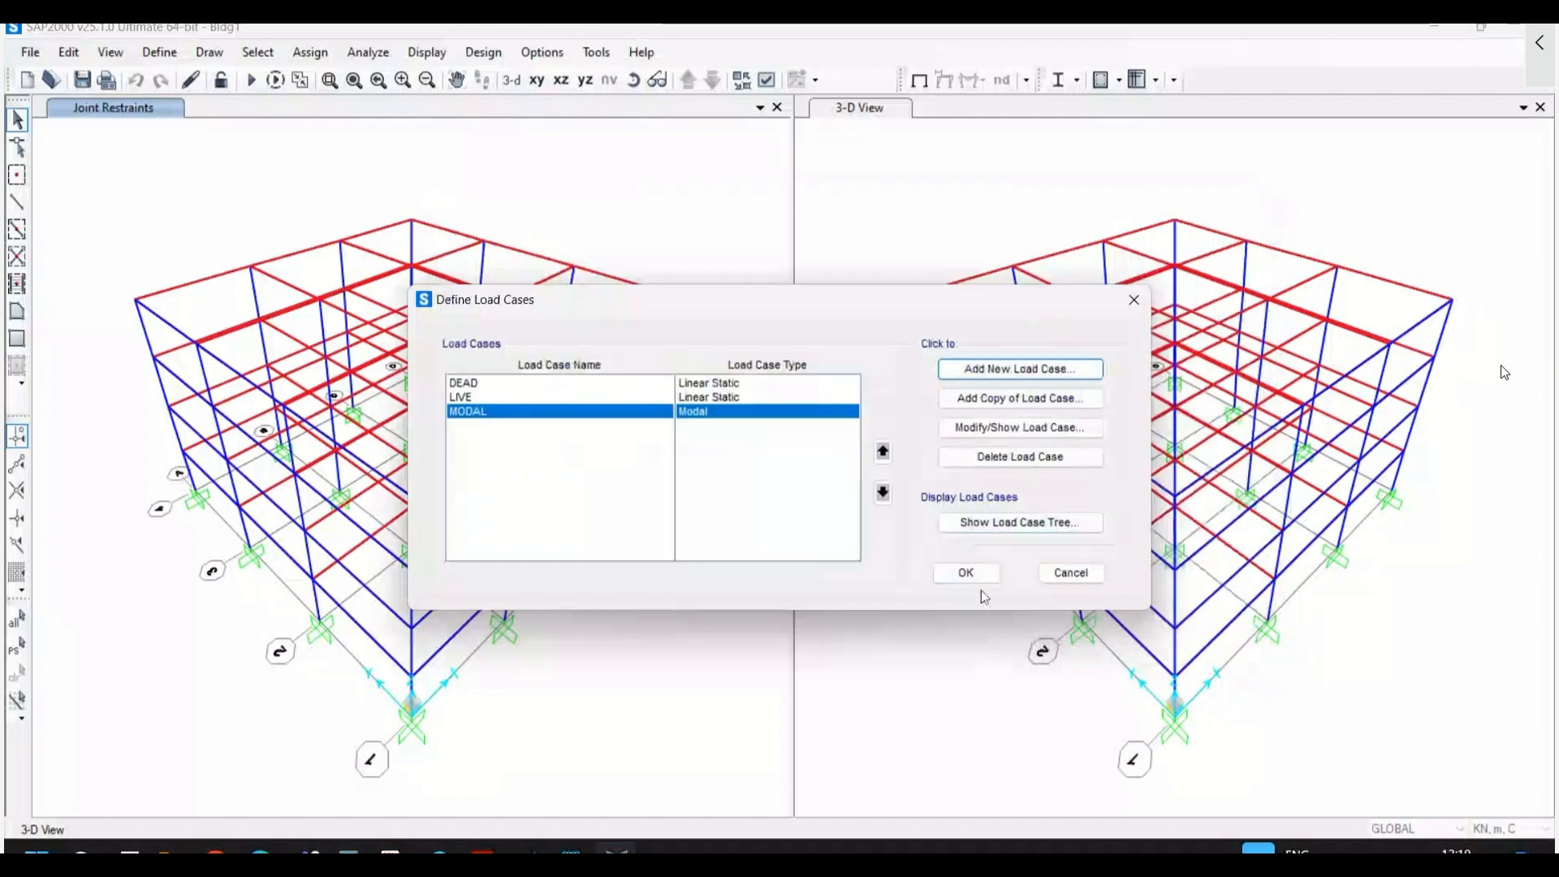
{"action": "left_click", "coordinate": [967, 574]}
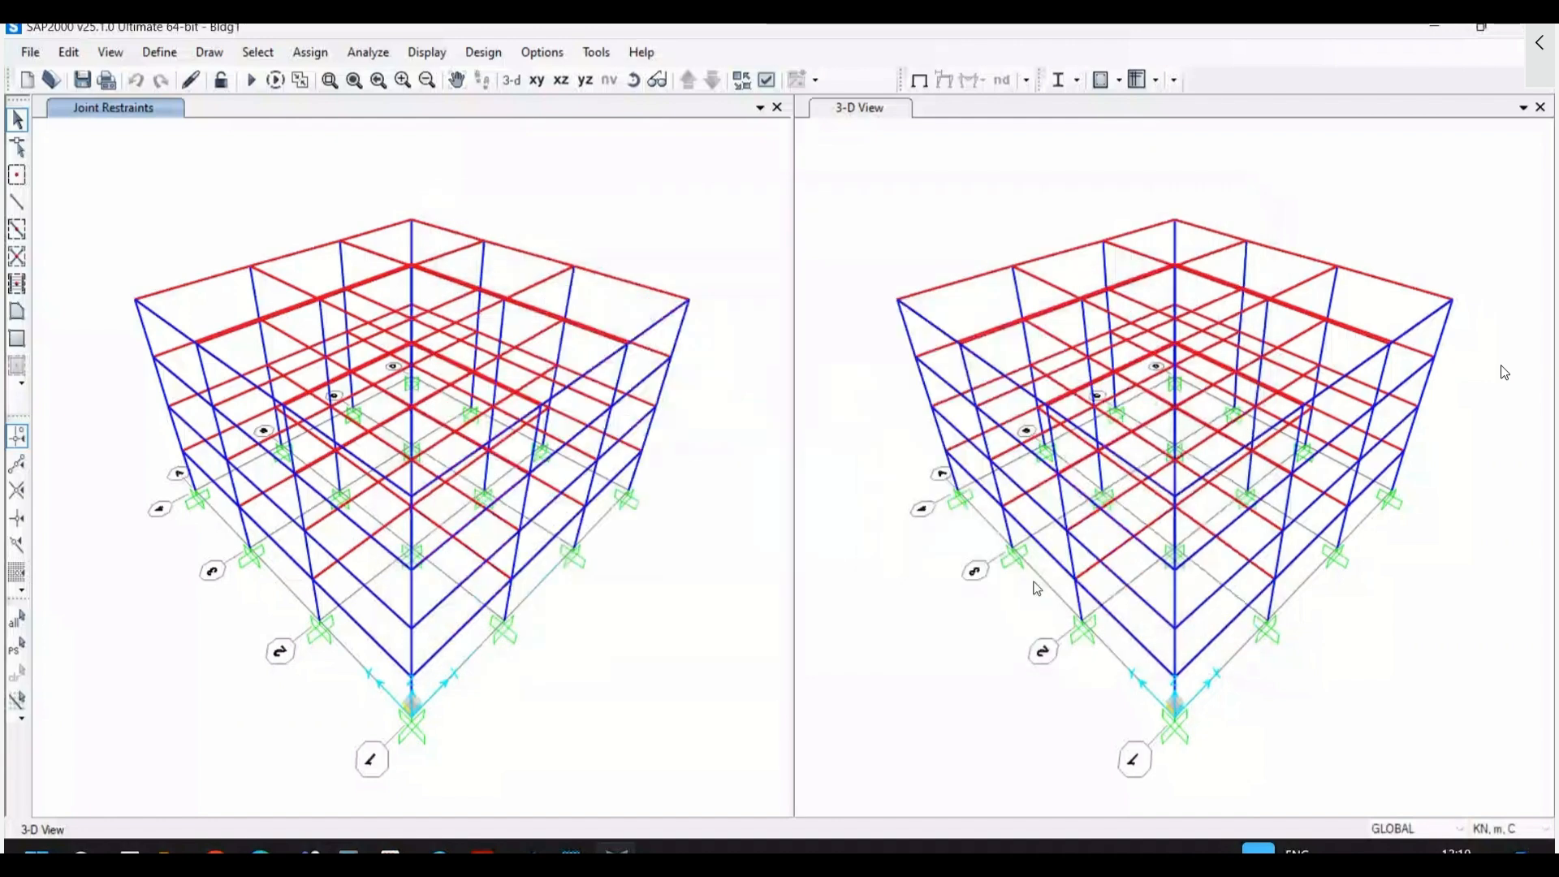
- Add a response spectrum function of type IS 1893-2016 named IS1893 with seismic zone III
{"action": "left_click", "coordinate": [159, 53]}
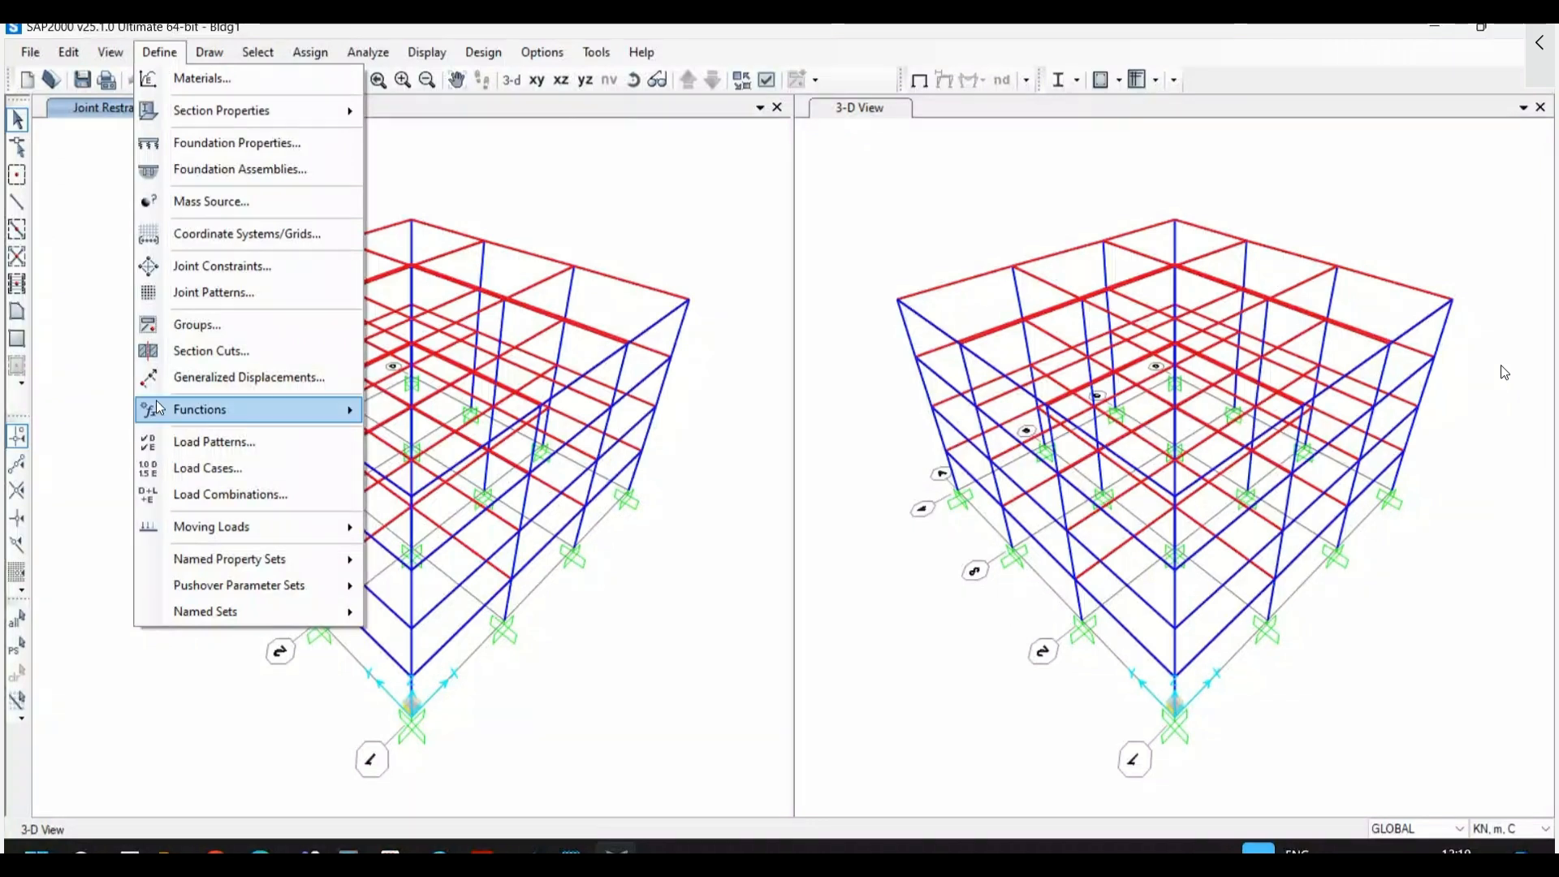
{"action": "mouse_move", "coordinate": [161, 412]}
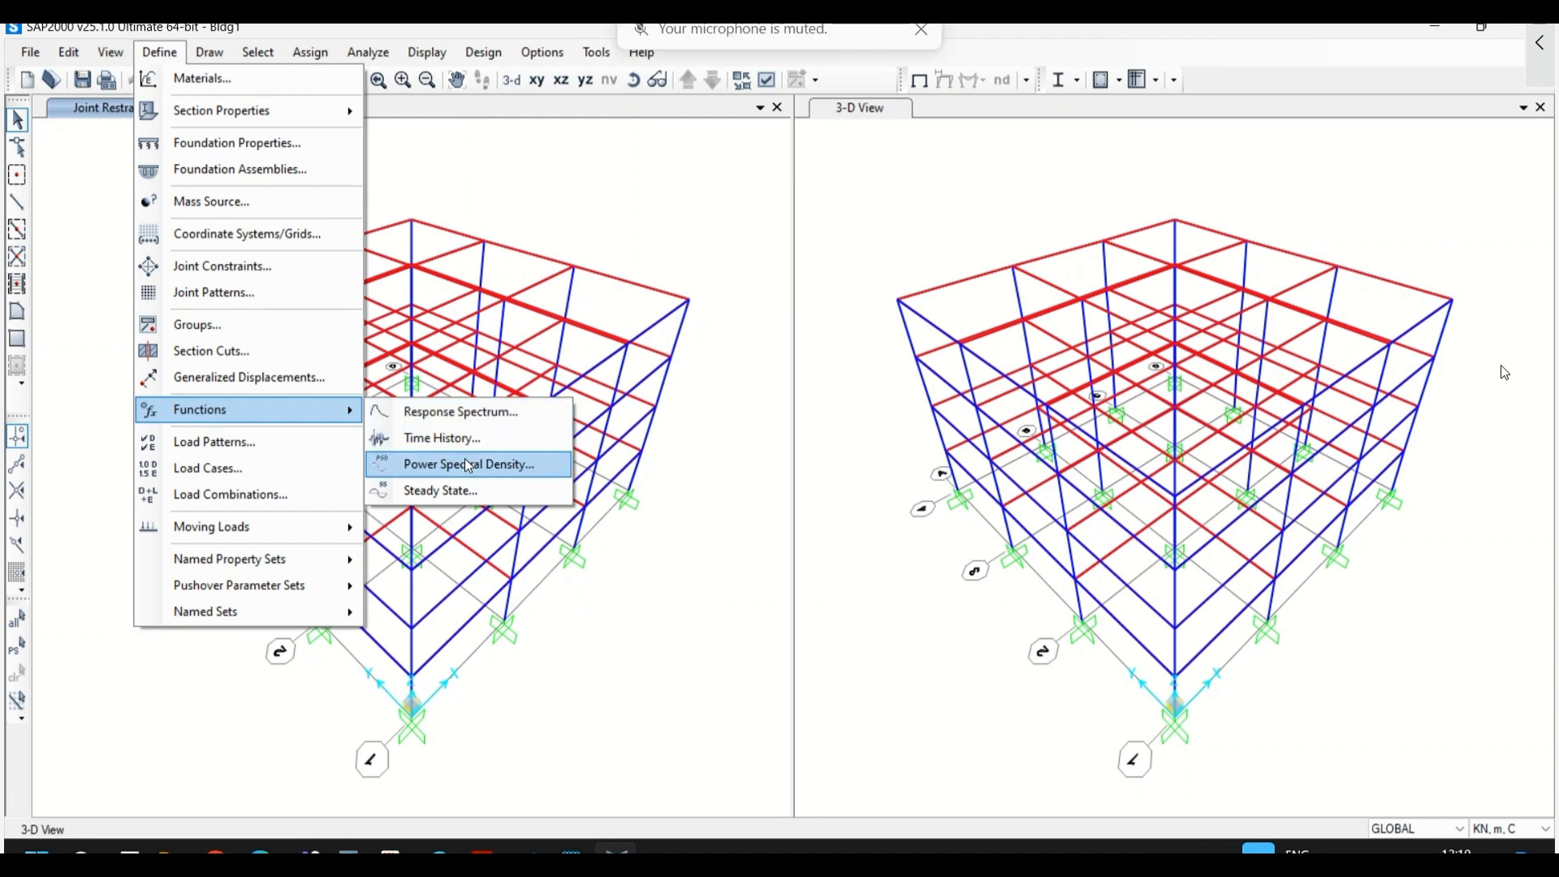
{"action": "left_click", "coordinate": [462, 414]}
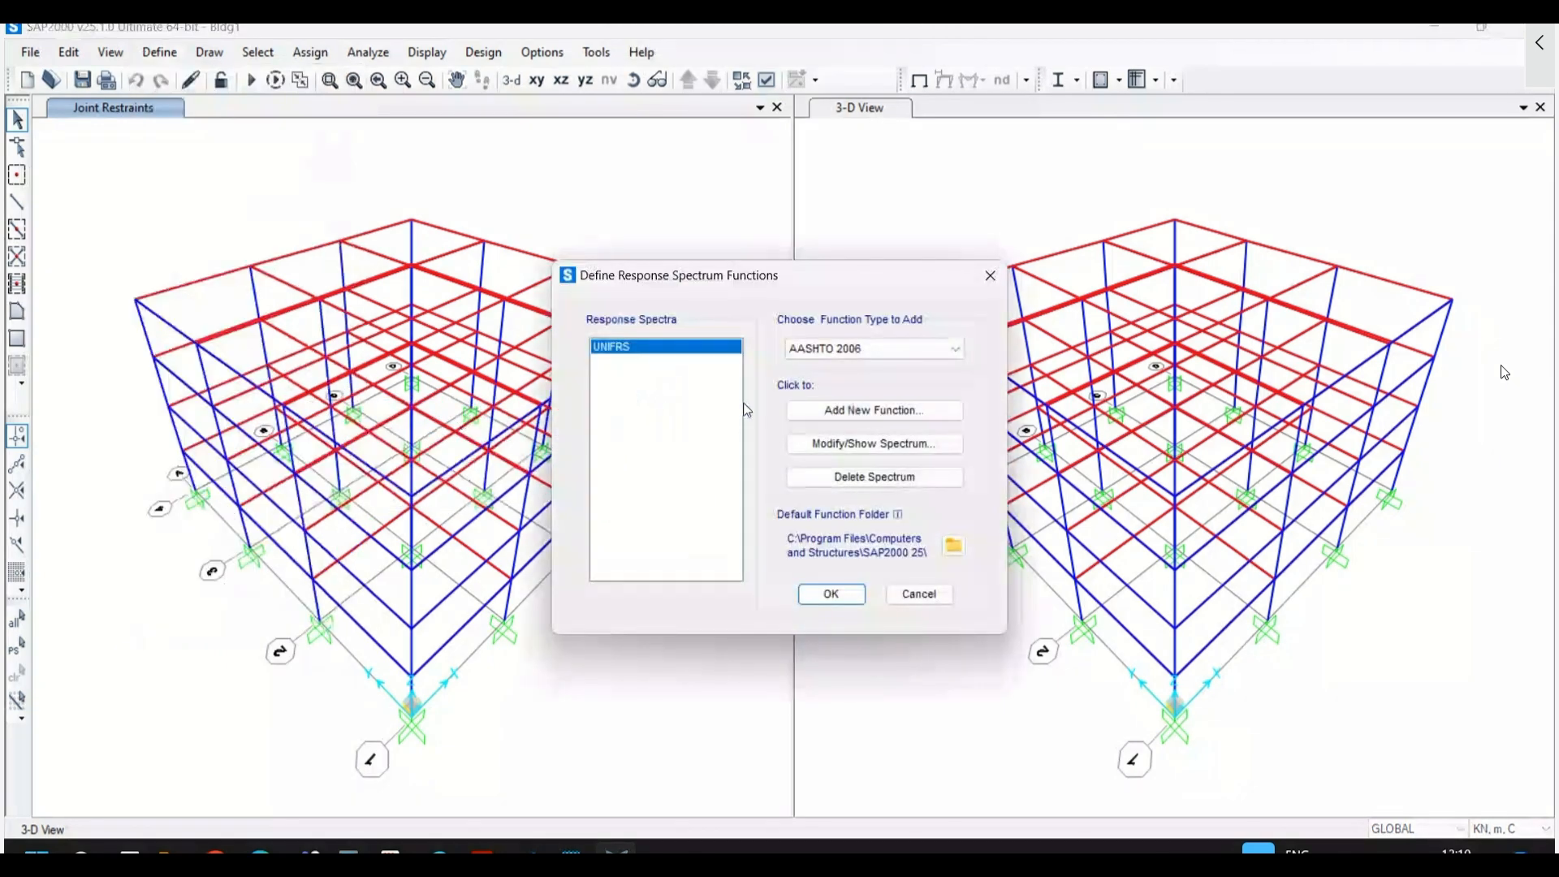
{"action": "left_click", "coordinate": [846, 349]}
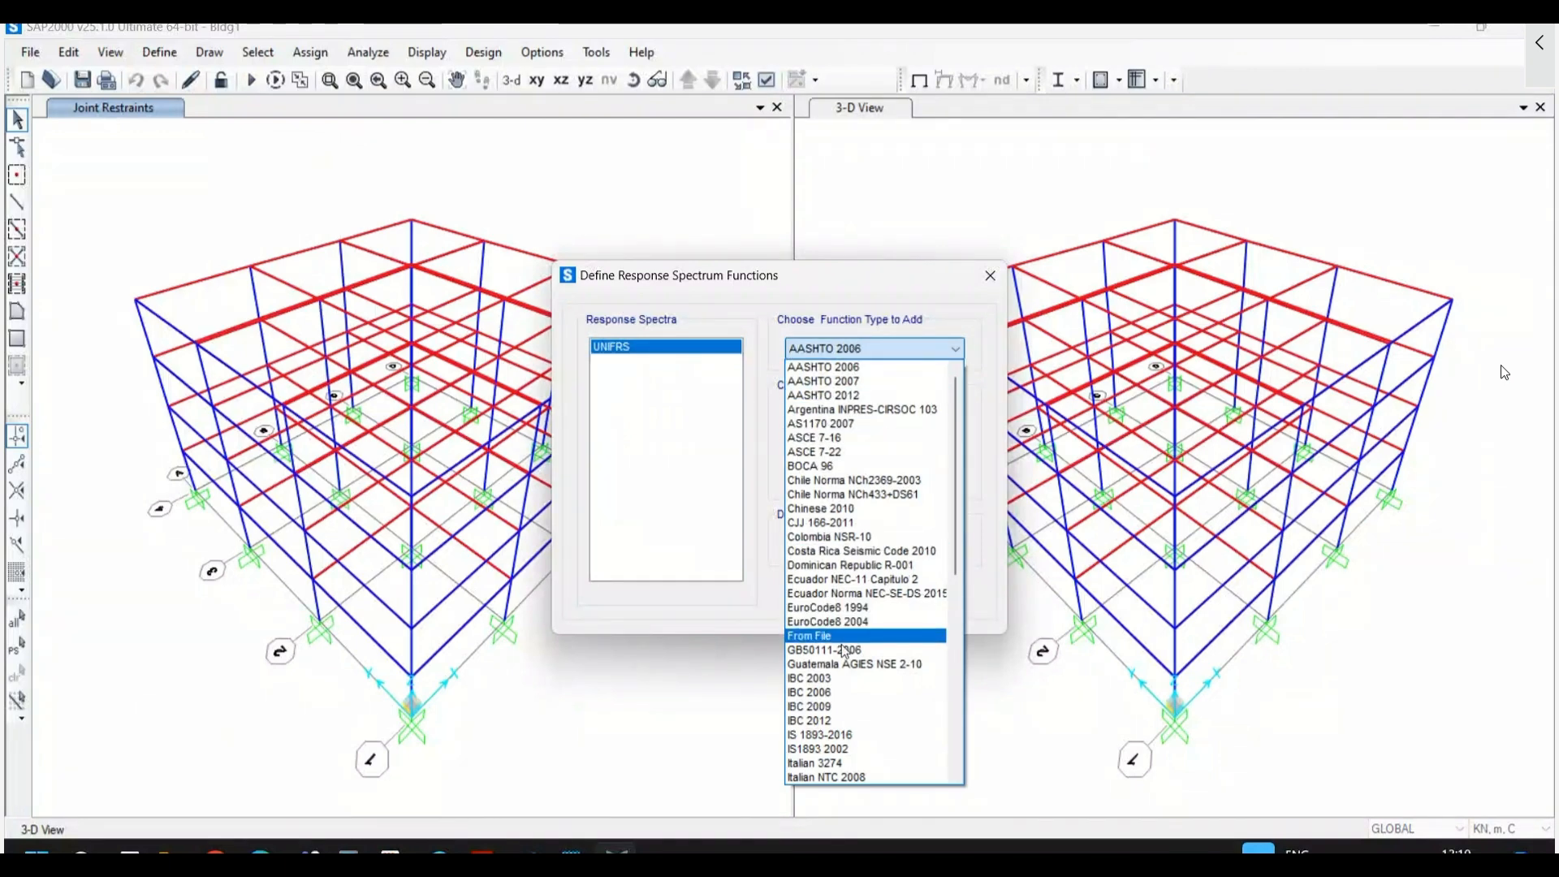
{"action": "left_click", "coordinate": [852, 742]}
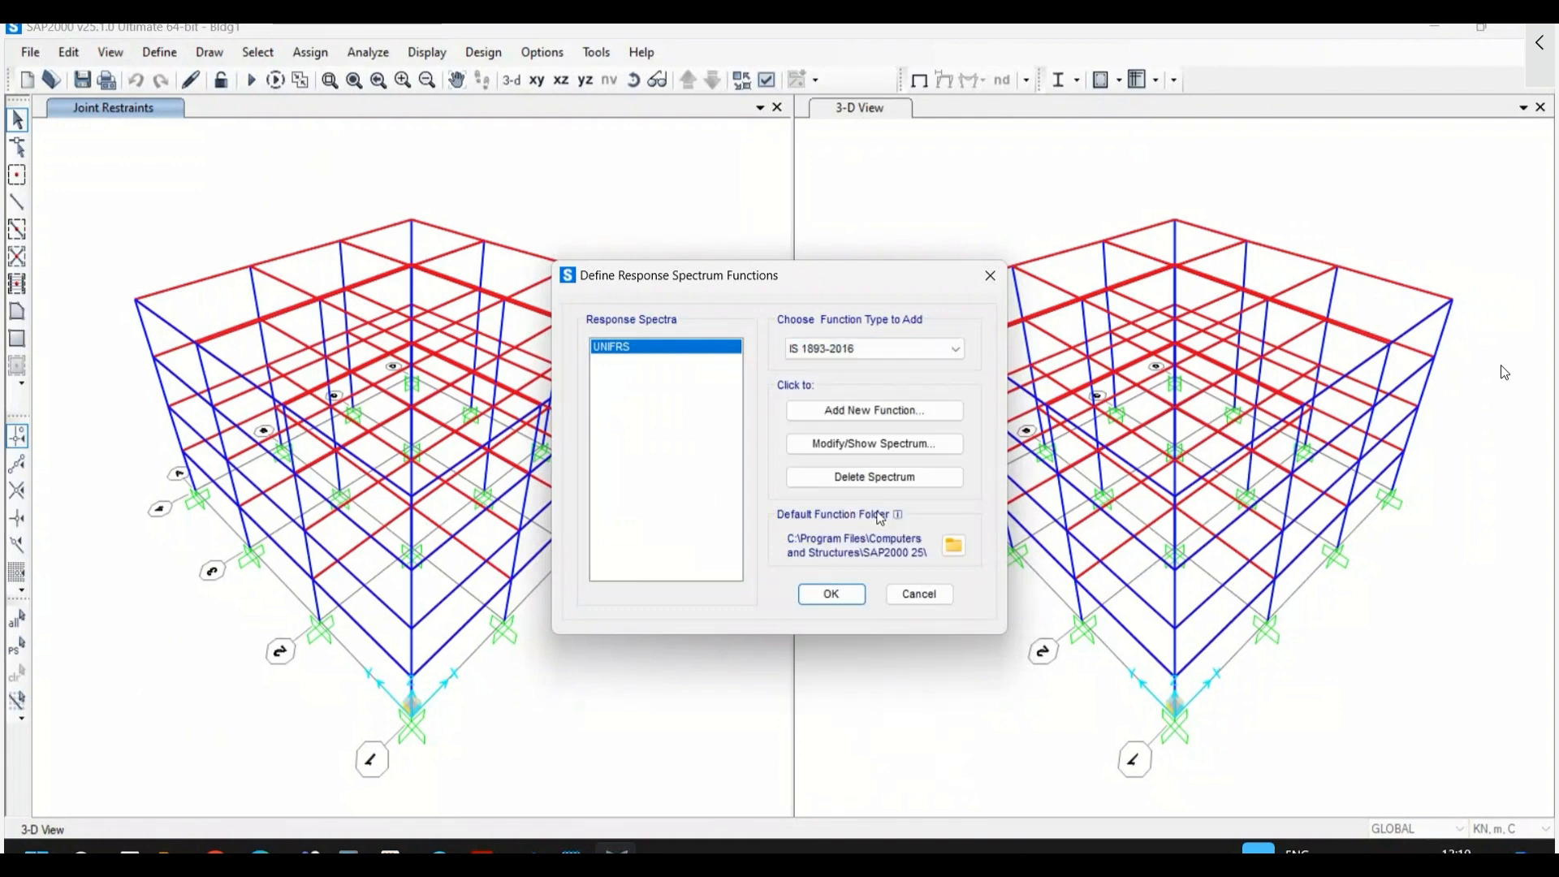
{"action": "left_click", "coordinate": [881, 422]}
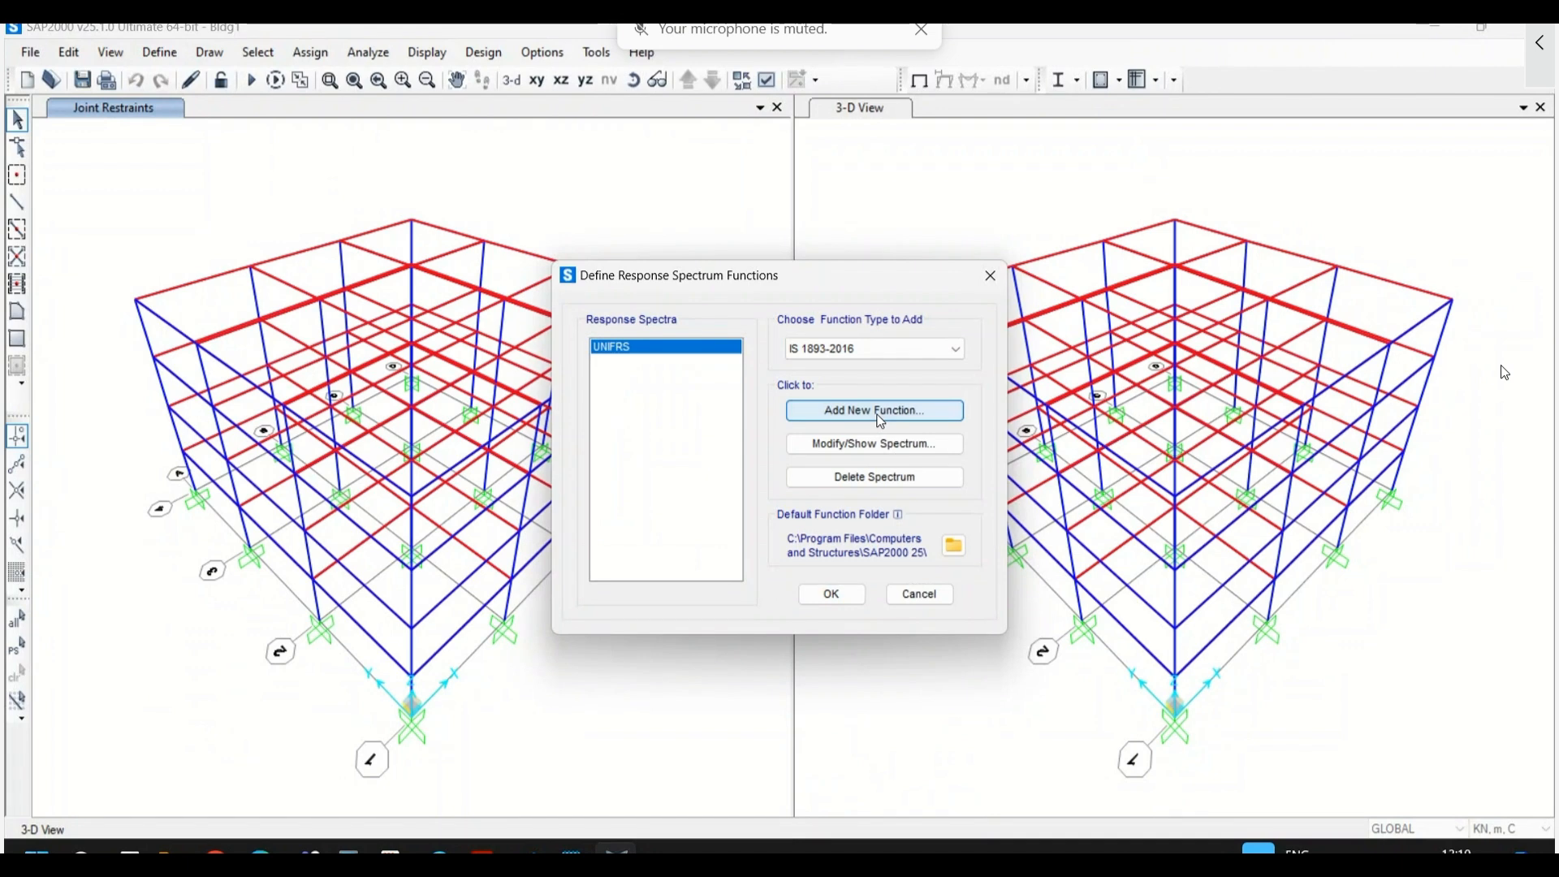
{"action": "double_click", "coordinate": [765, 213]}
{"action": "type", "text": "IS1893"}
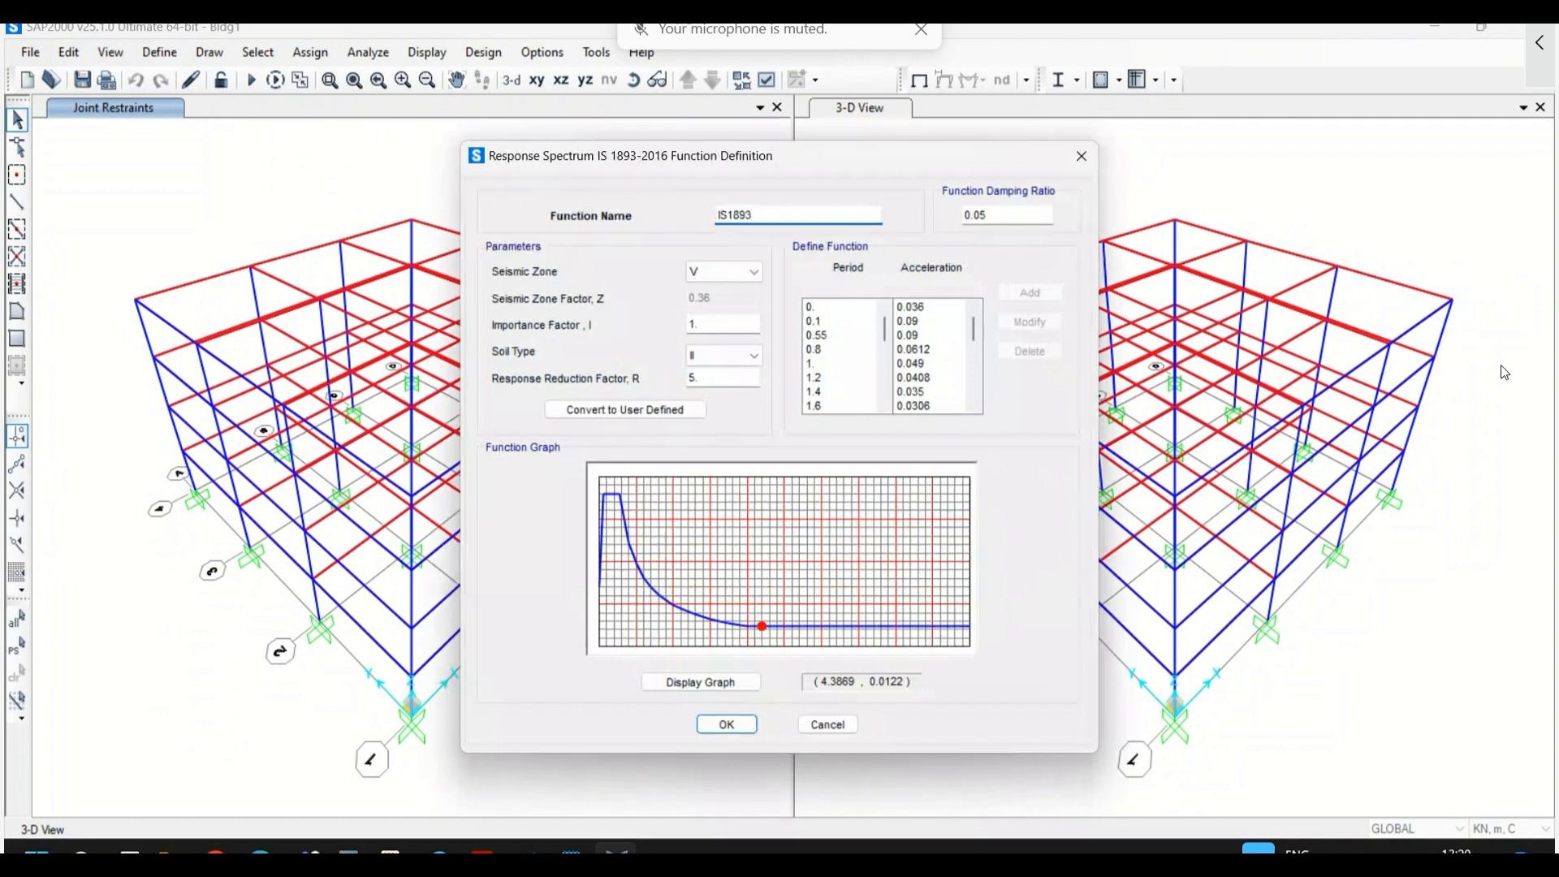
{"action": "left_click", "coordinate": [723, 271]}
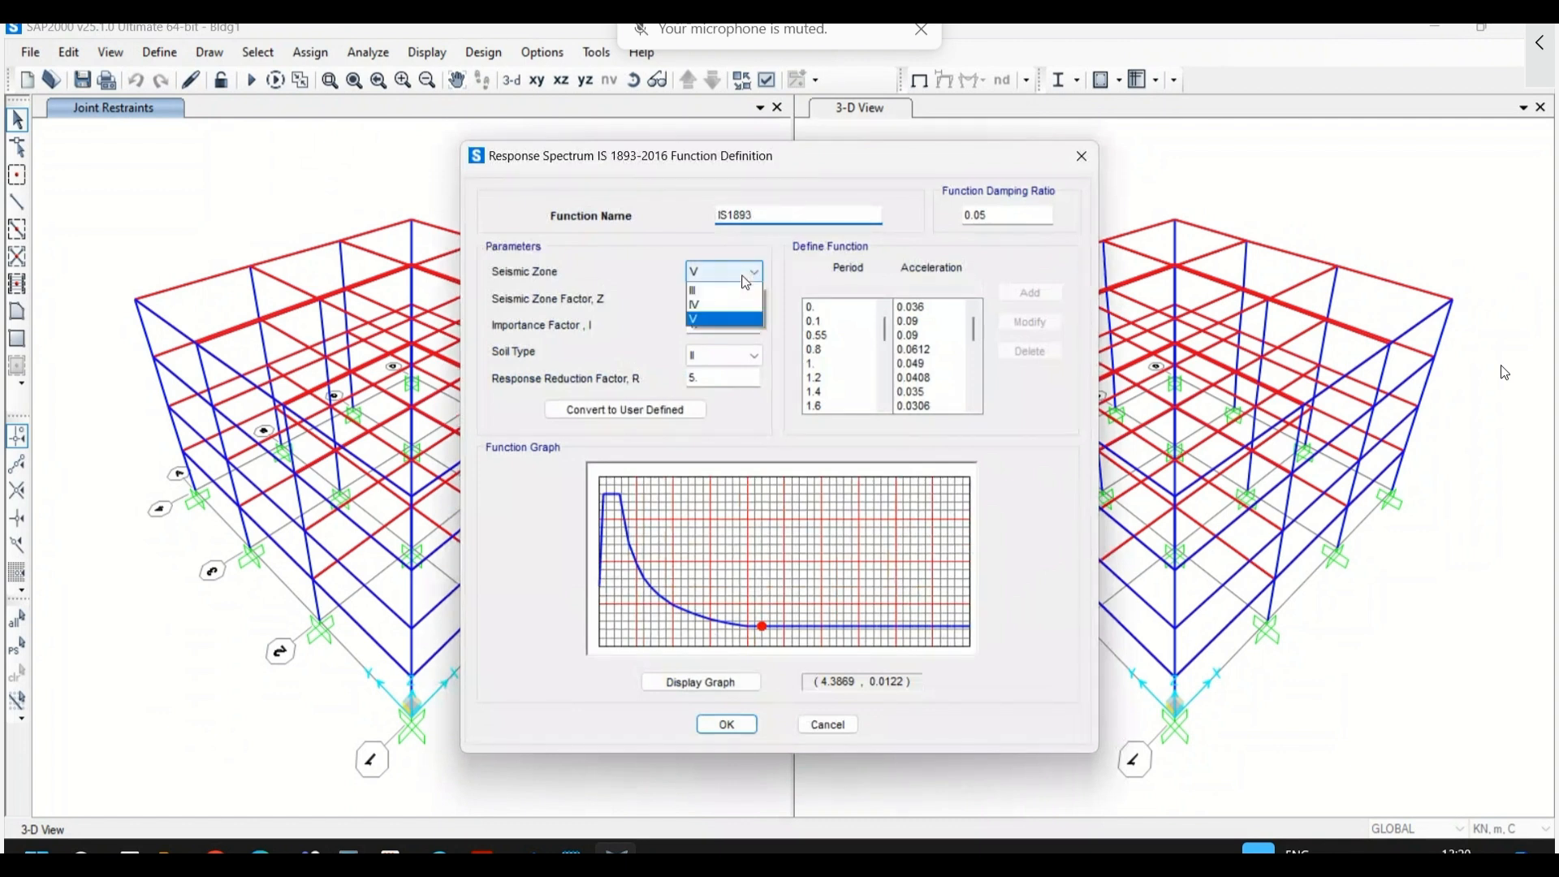
{"action": "left_click", "coordinate": [720, 305]}
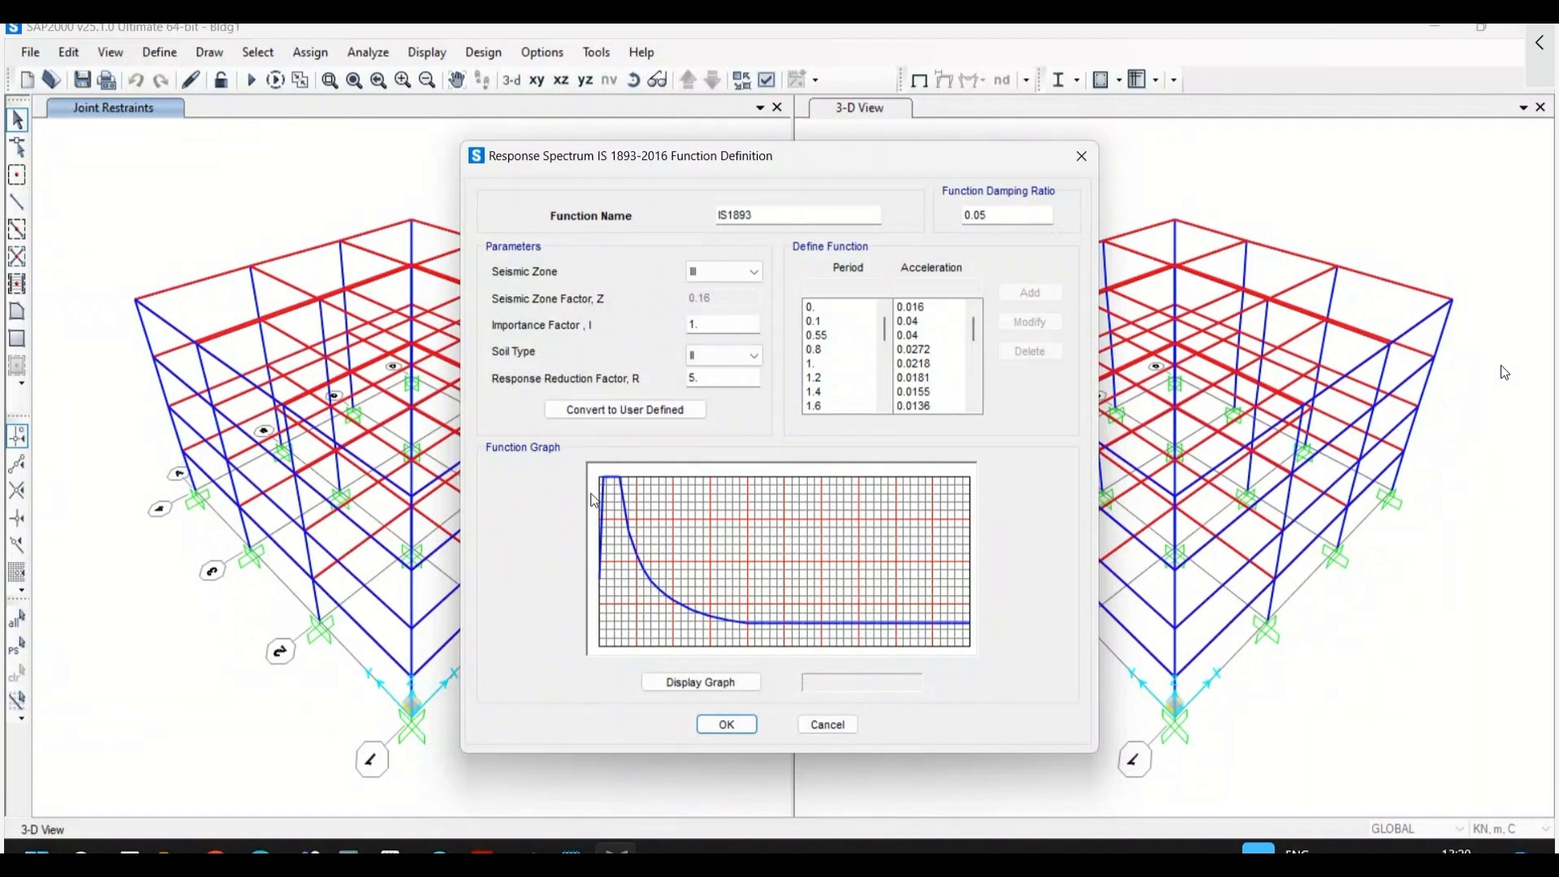
{"action": "left_click", "coordinate": [727, 724]}
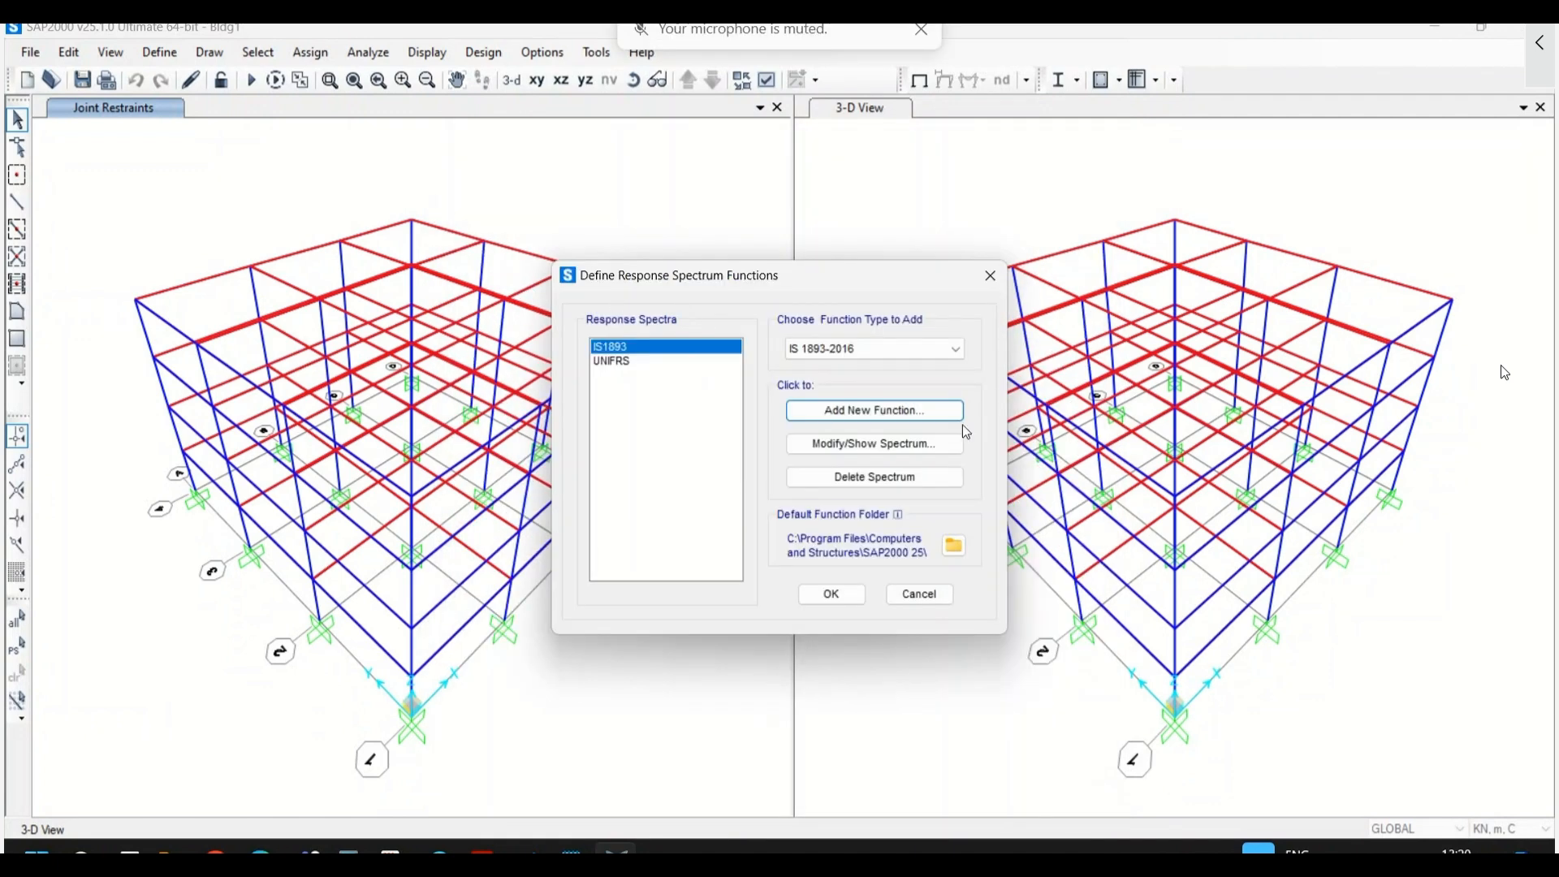
- Look through the available response spectrum function types and accept the response spectrum function definitions
{"action": "left_click", "coordinate": [947, 350]}
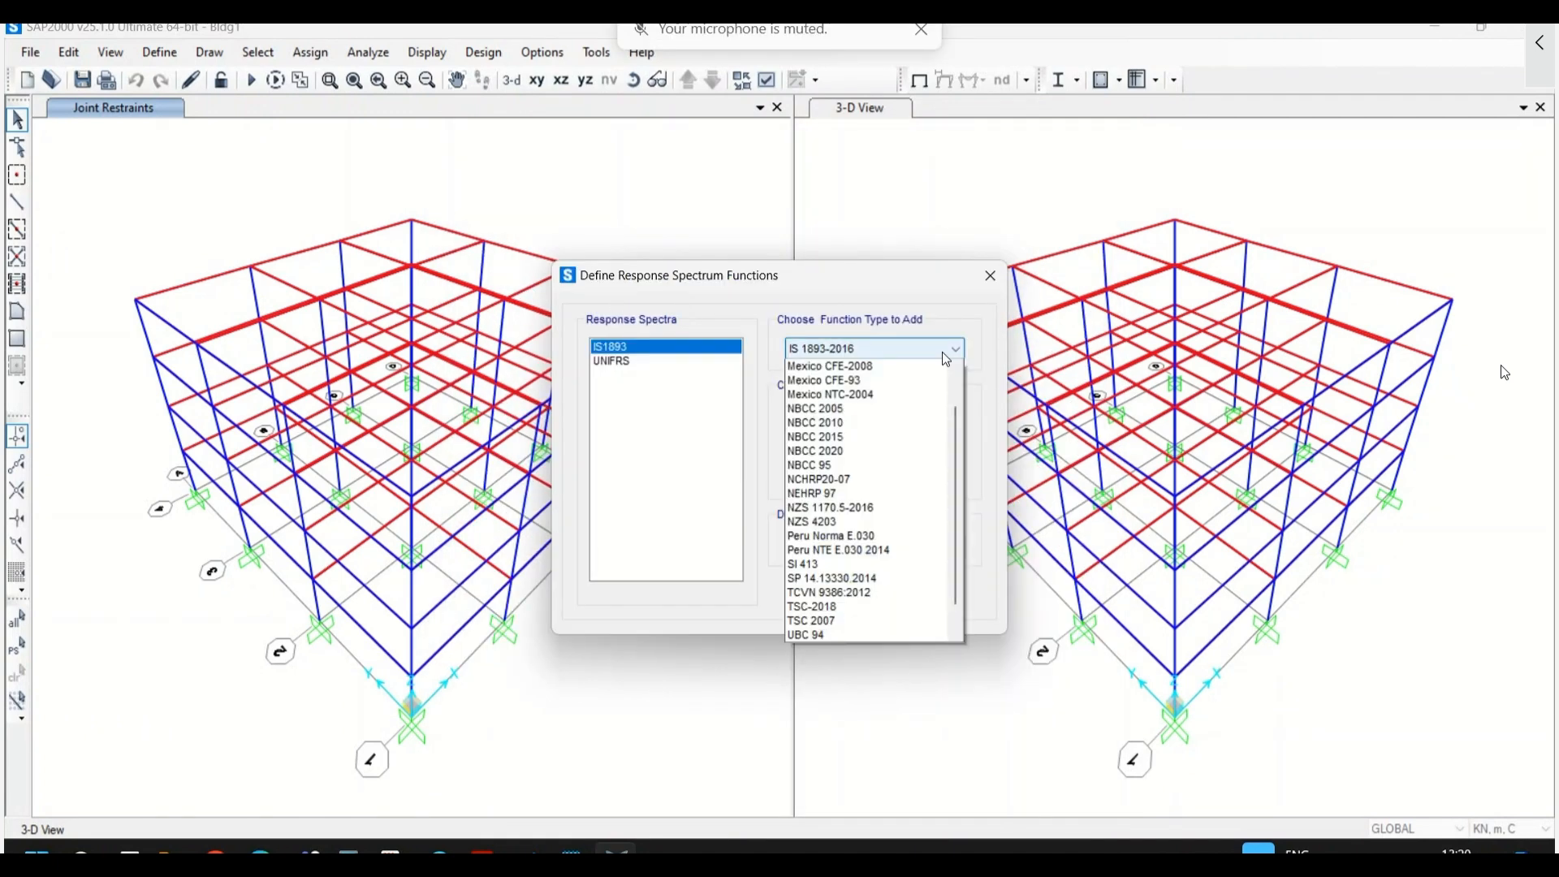
{"action": "left_click", "coordinate": [944, 305]}
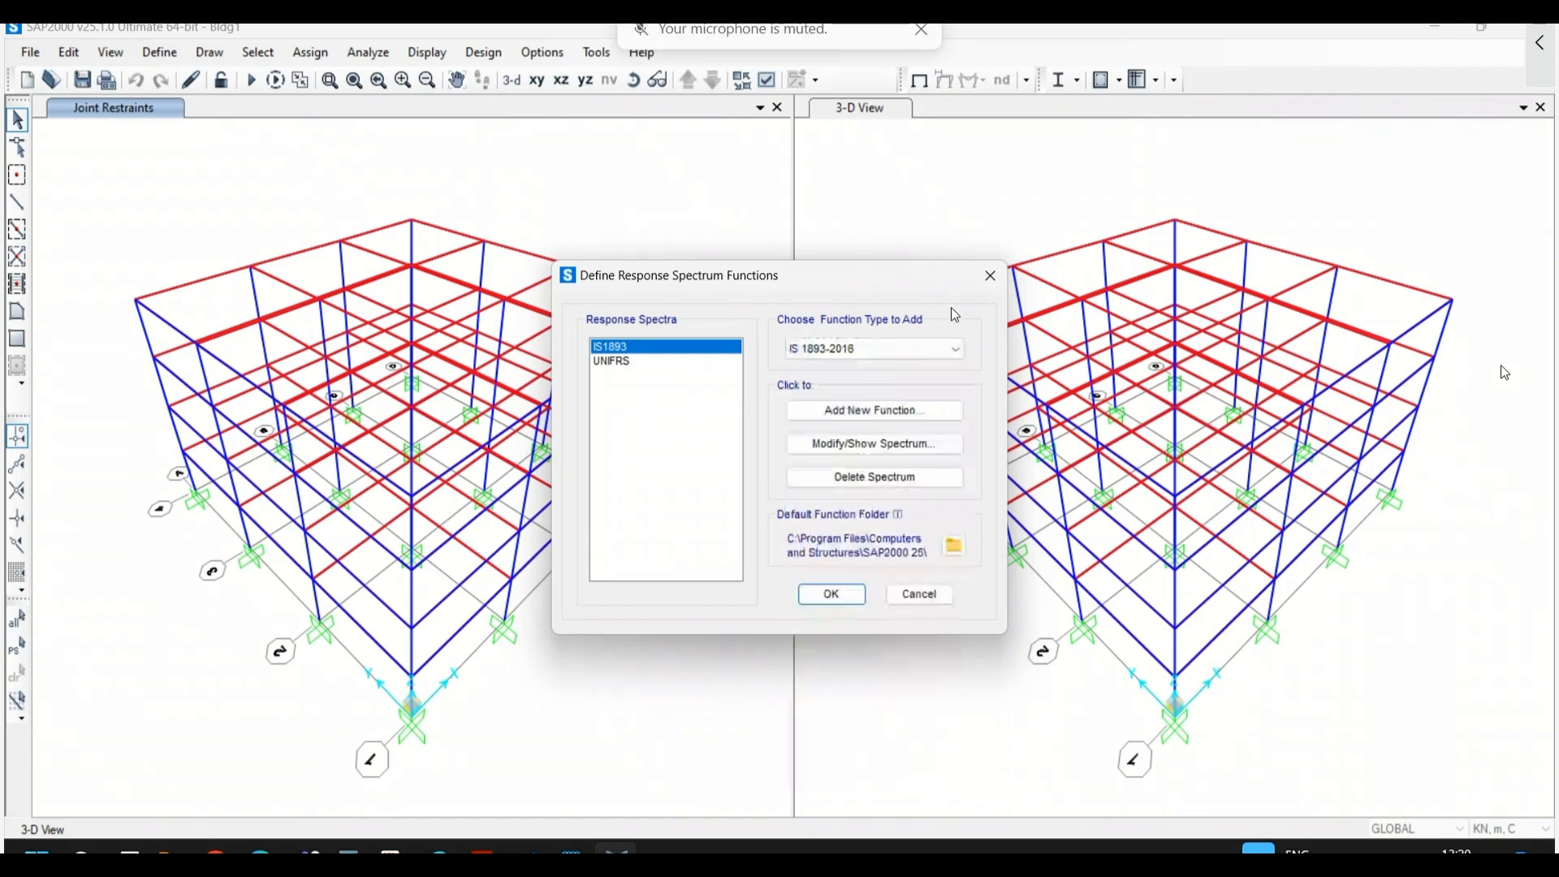
{"action": "left_click", "coordinate": [929, 352]}
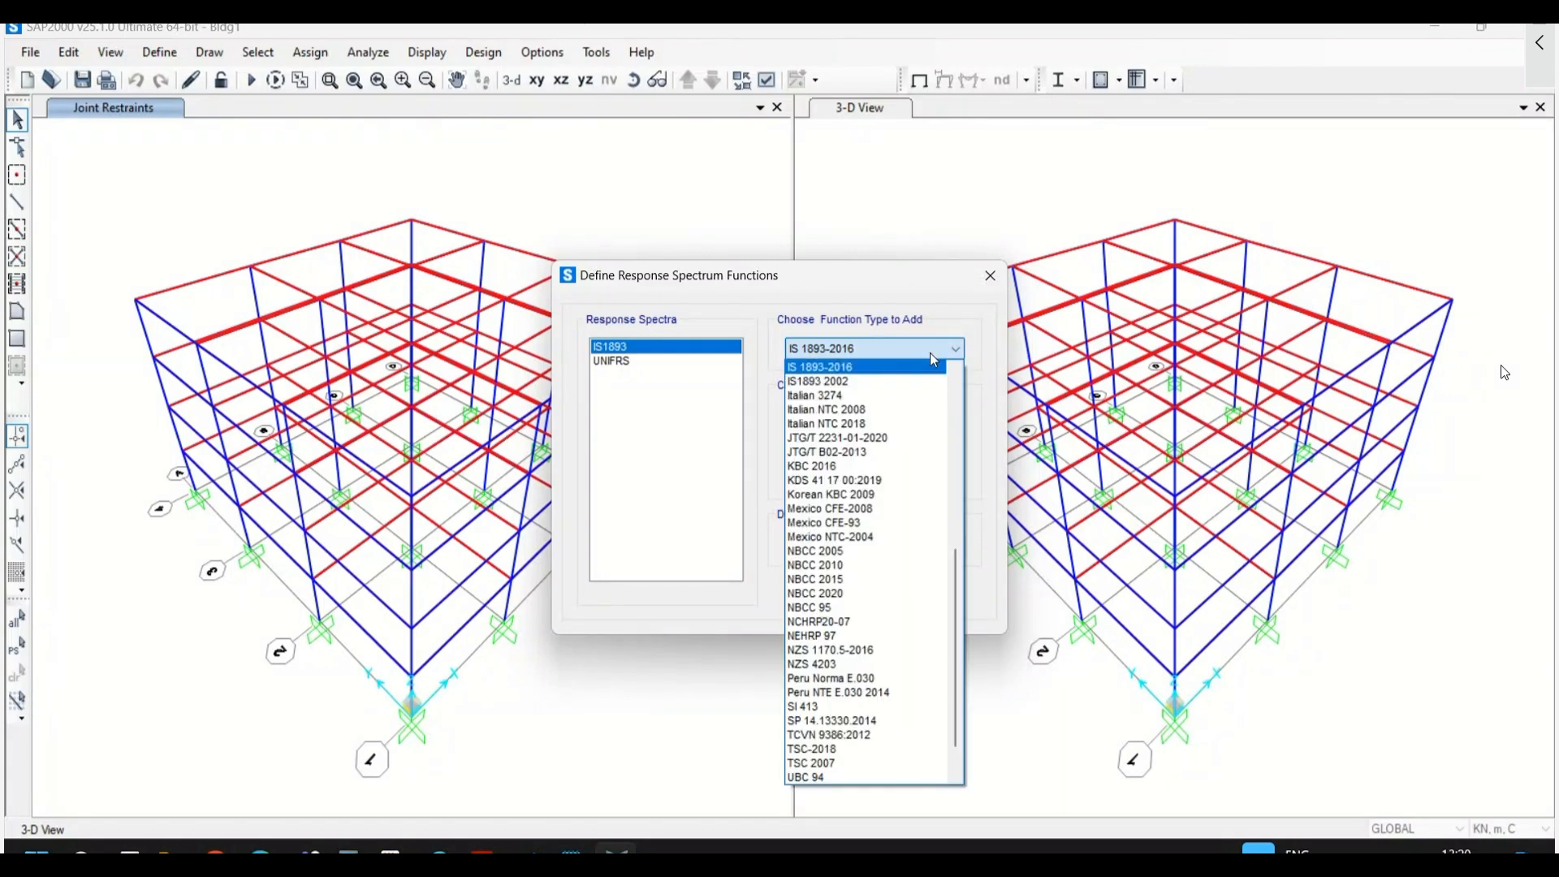
{"action": "left_click_drag", "start_coordinate": [955, 611], "coordinate": [960, 661]}
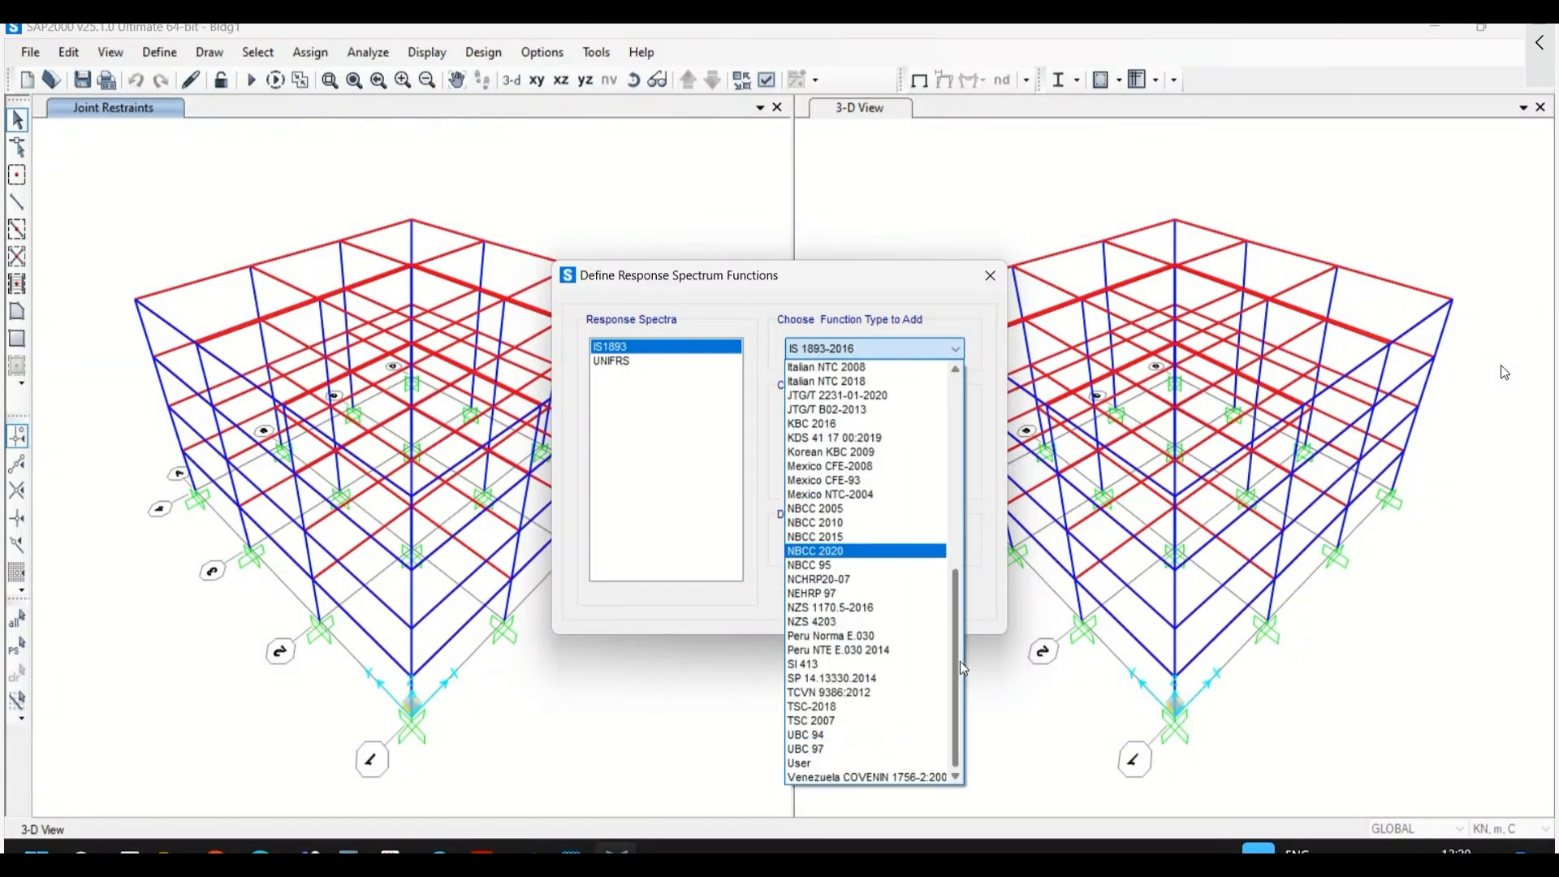
{"action": "scroll", "coordinate": [959, 661], "scroll_direction": "up", "scroll_amount": 3}
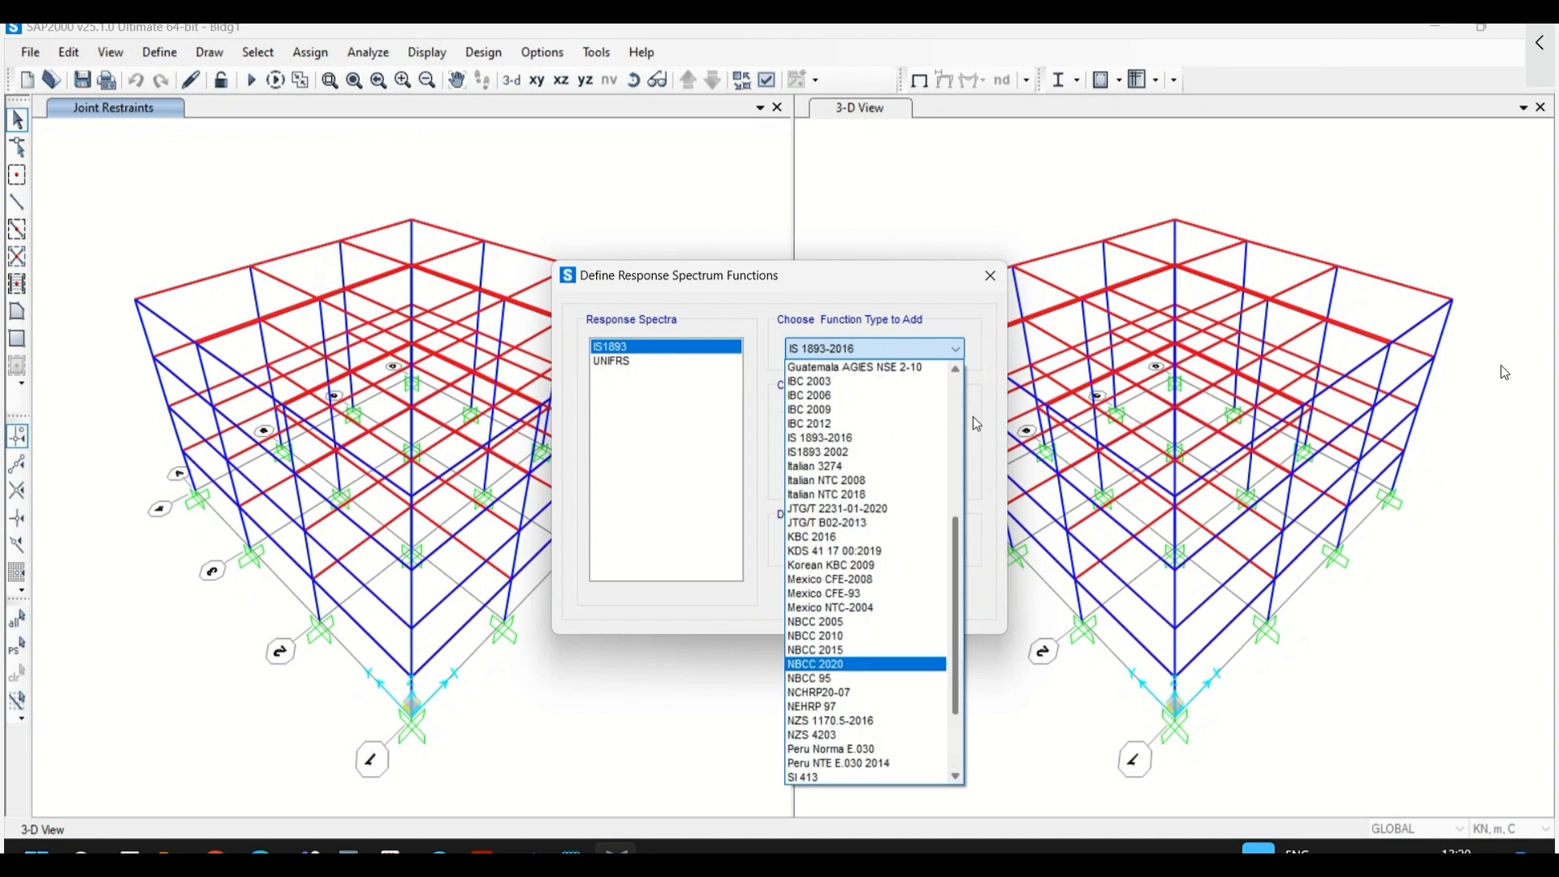
{"action": "left_click", "coordinate": [942, 353]}
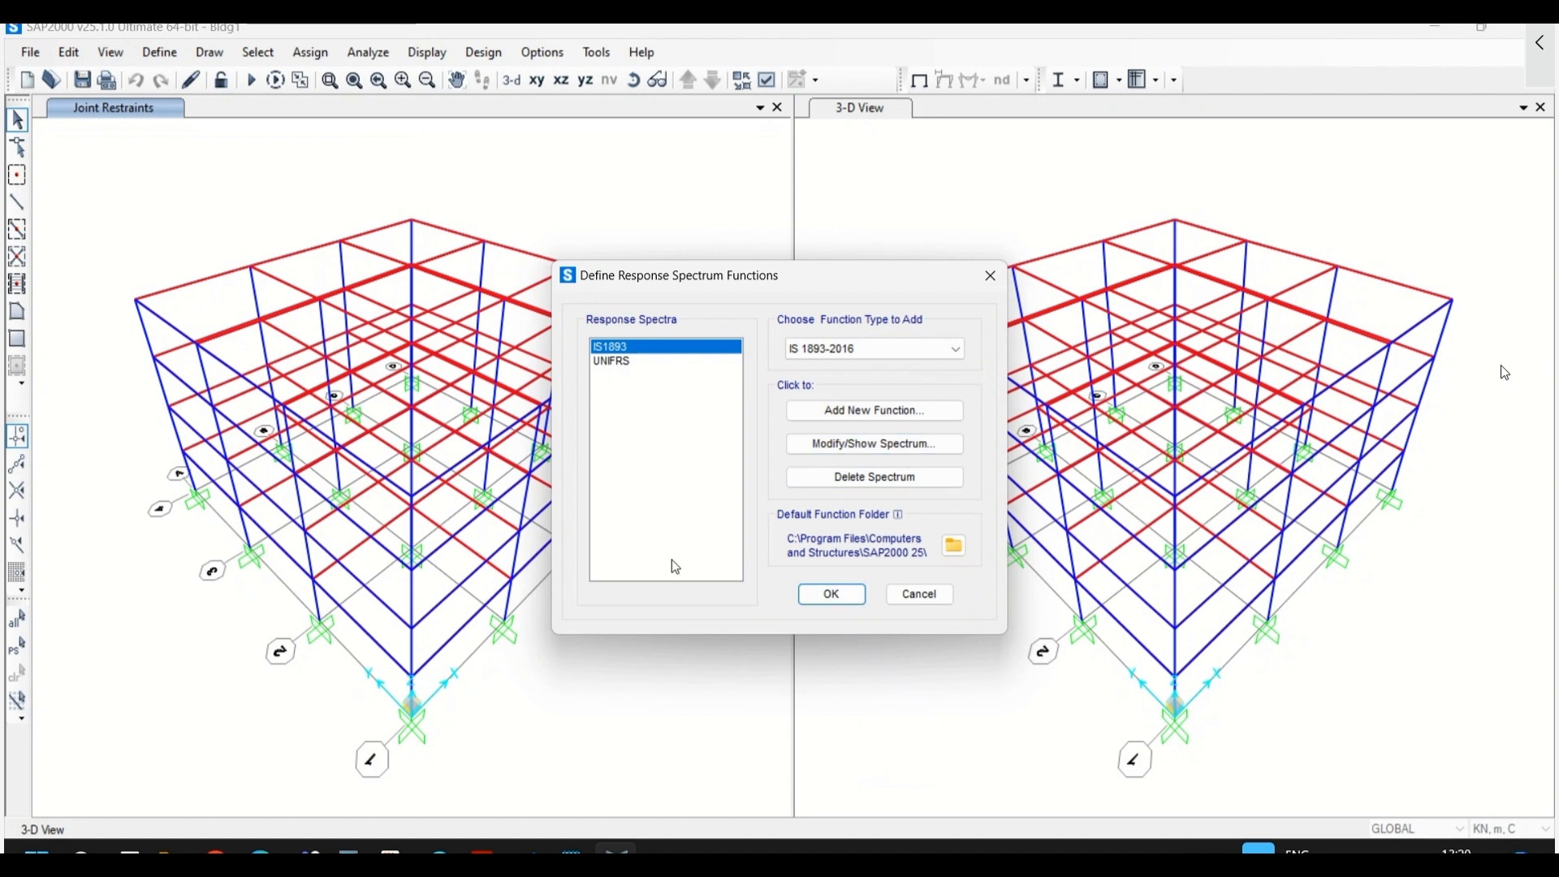
{"action": "left_click", "coordinate": [818, 599]}
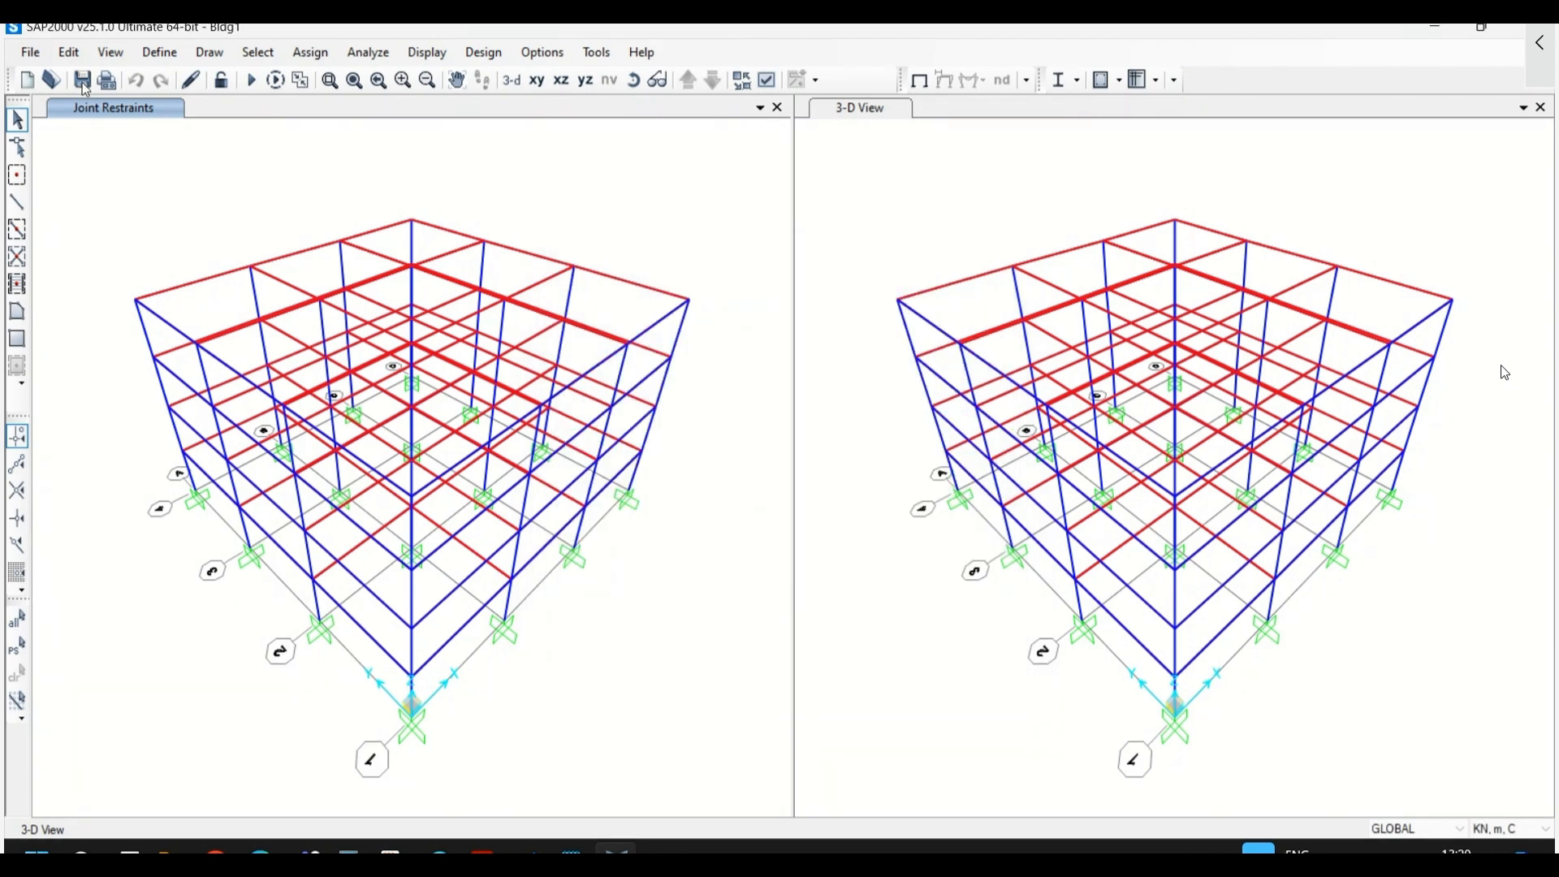
- Add a new load case named SpecX and set its load case type to Response Spectrum
{"action": "left_click", "coordinate": [159, 52]}
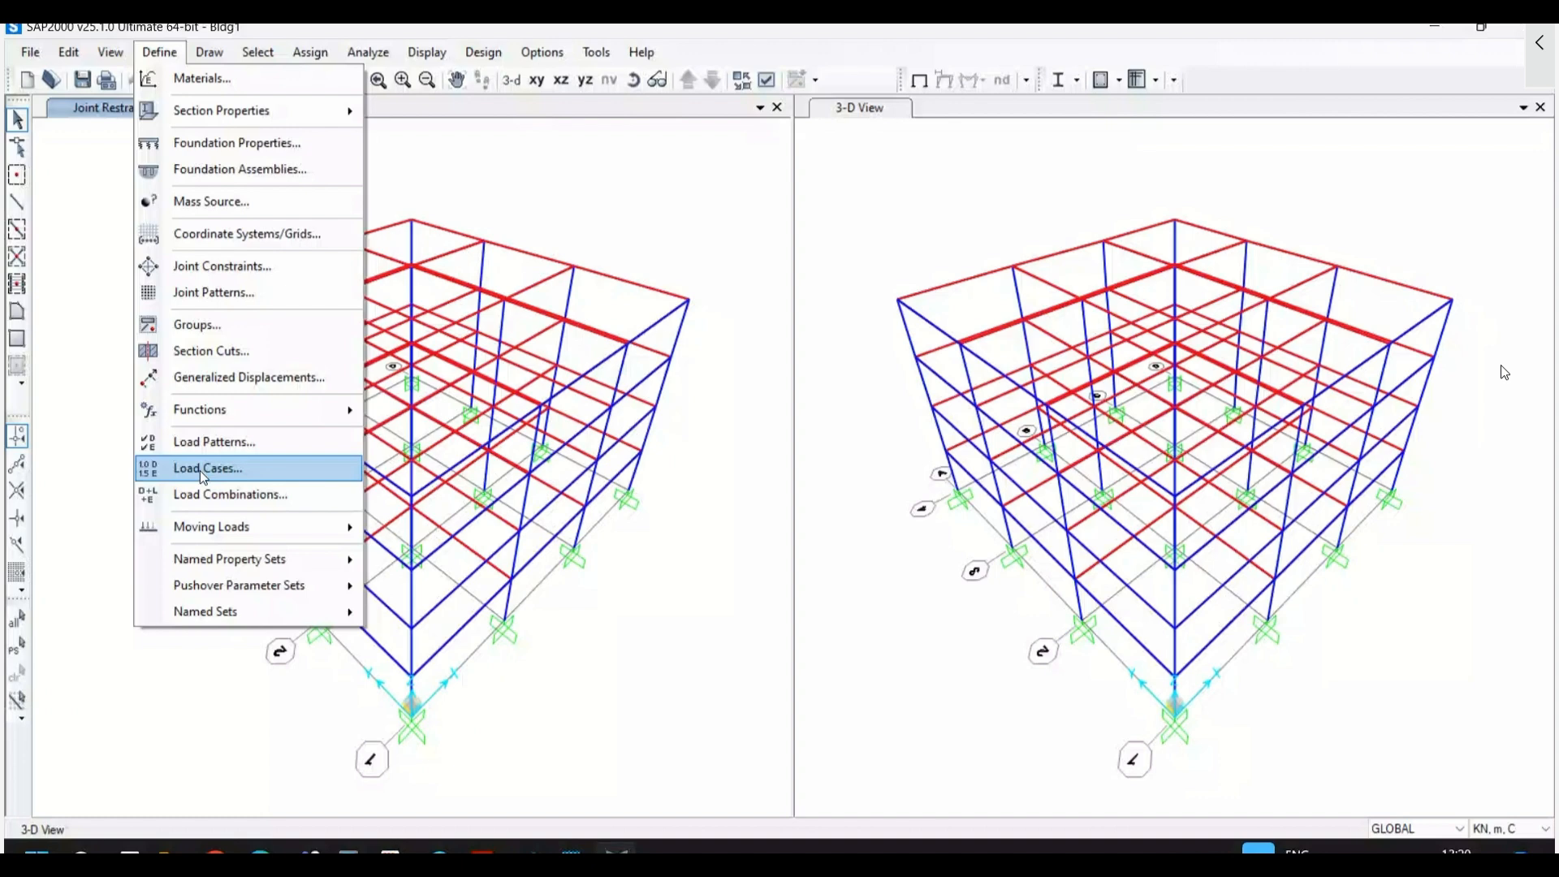
{"action": "left_click", "coordinate": [200, 471]}
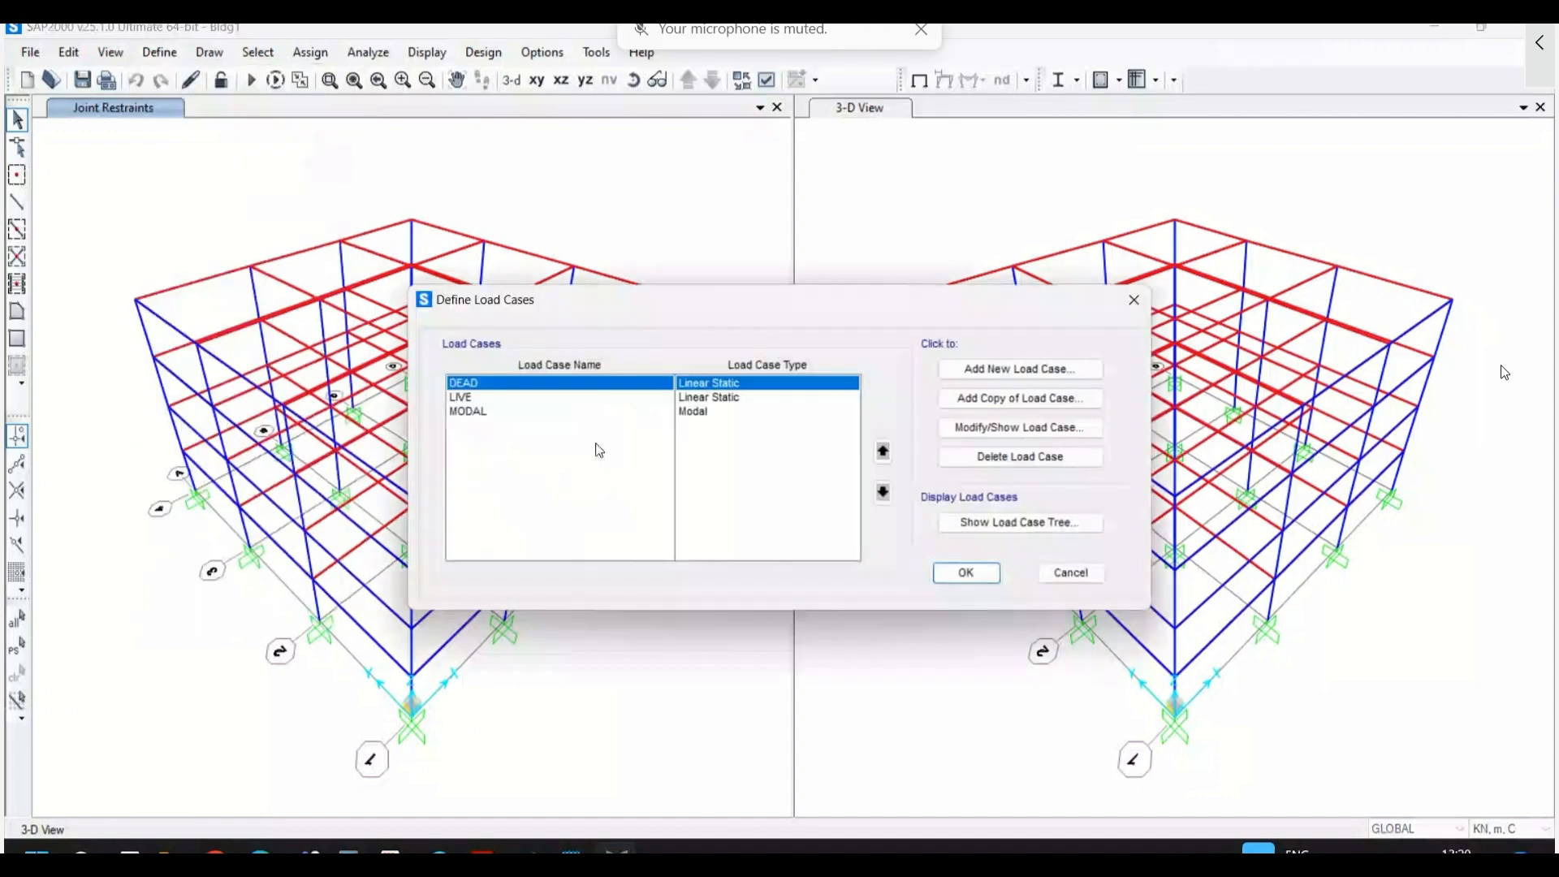
{"action": "left_click", "coordinate": [963, 378]}
{"action": "double_click", "coordinate": [509, 212]}
{"action": "type", "text": "SpecX"}
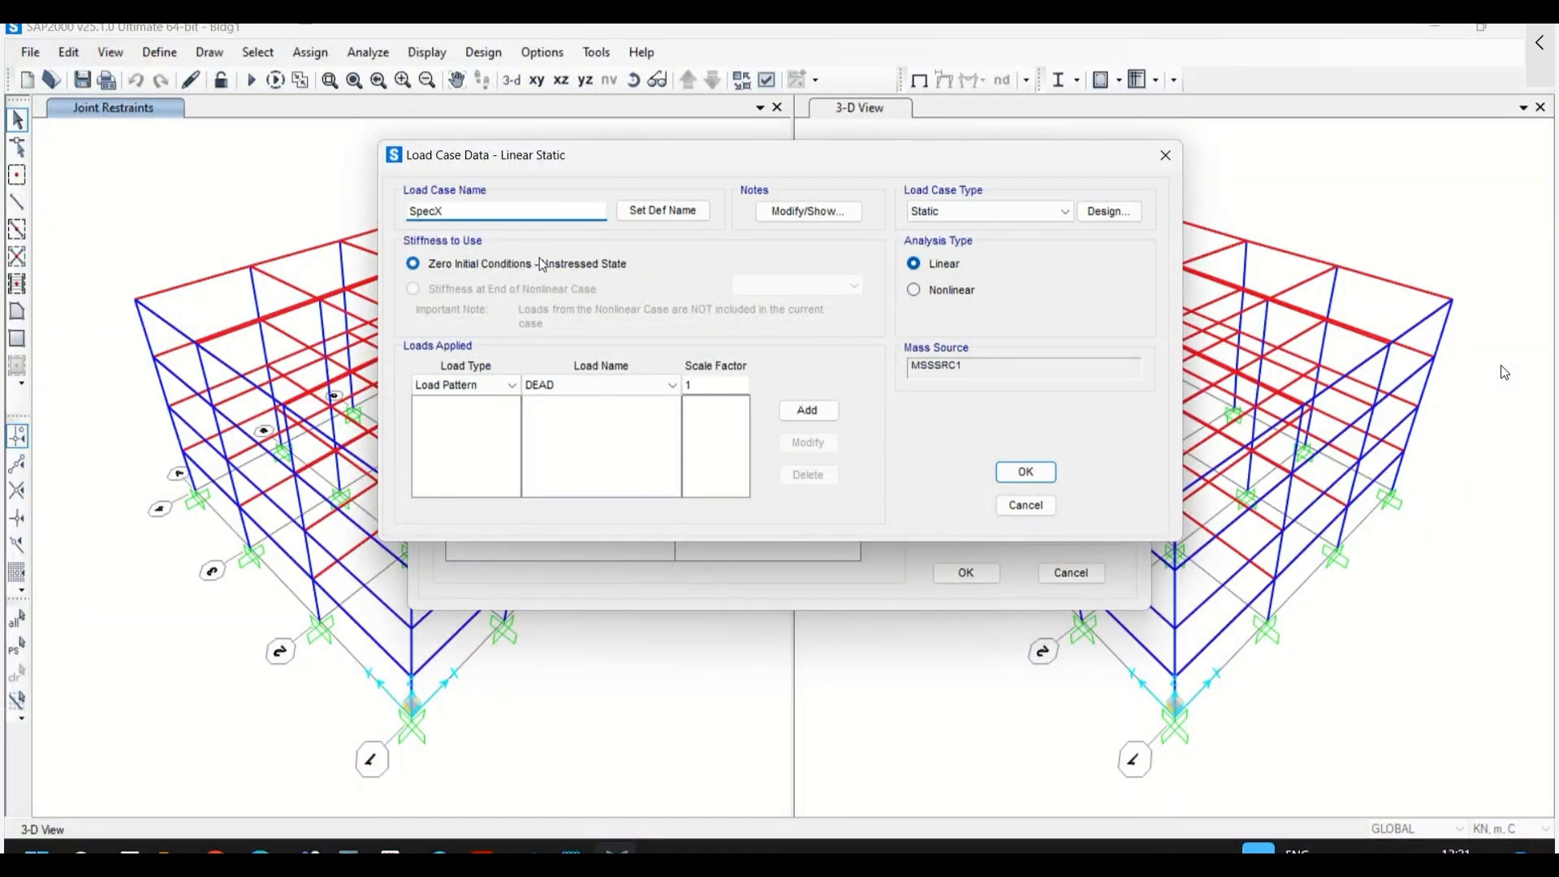
{"action": "left_click", "coordinate": [966, 213]}
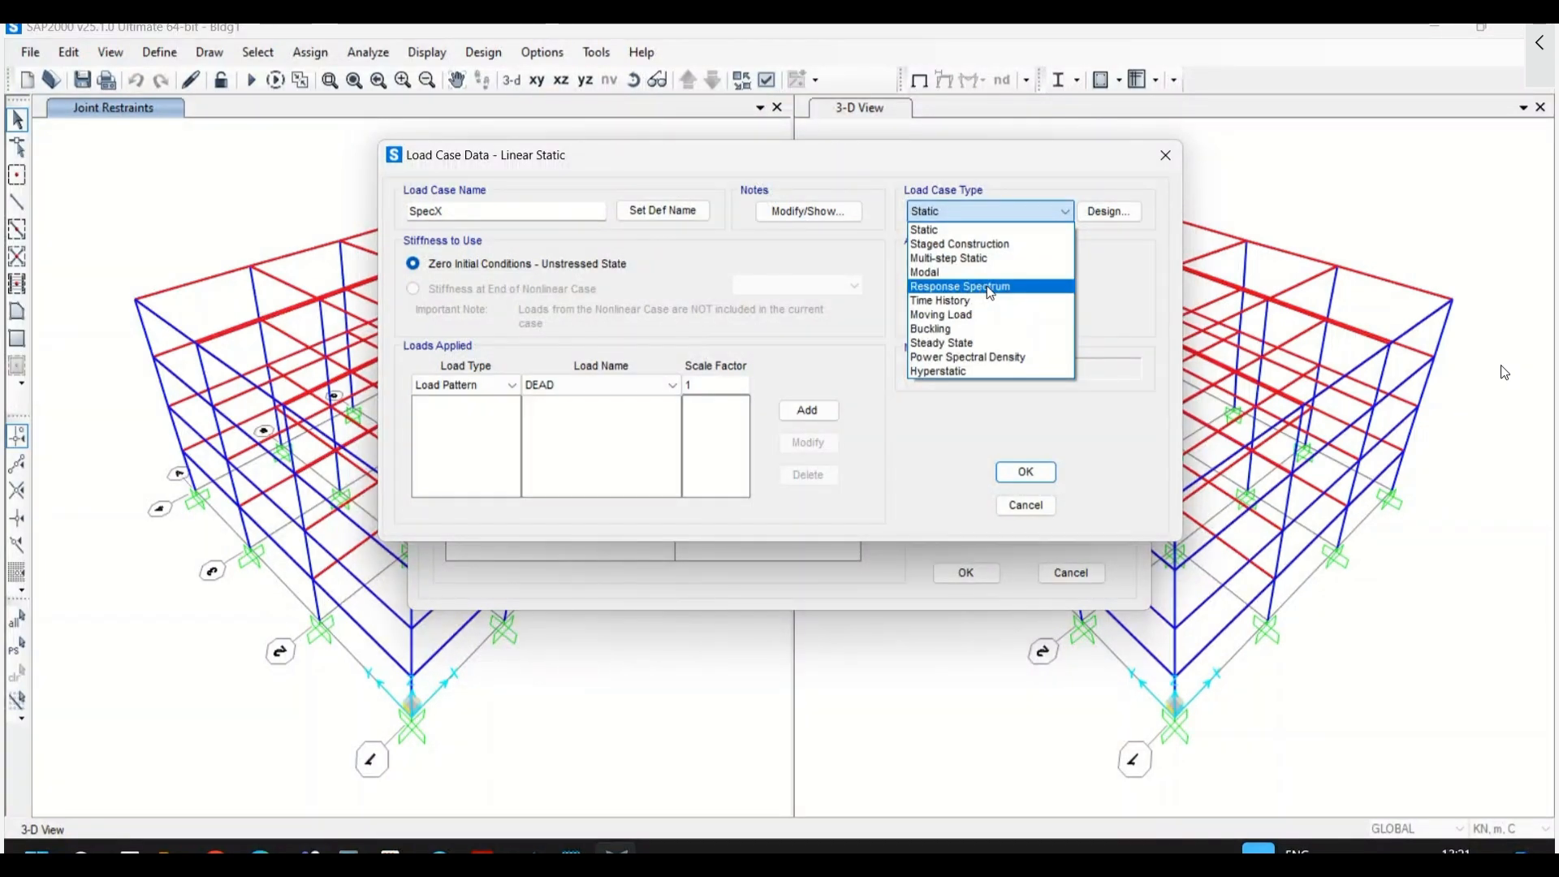
{"action": "left_click", "coordinate": [986, 286]}
- Add an acceleration load in direction U1 to SpecX using function IS1893 with a scale factor of 9.81
{"action": "left_click_drag", "start_coordinate": [773, 161], "coordinate": [771, 95]}
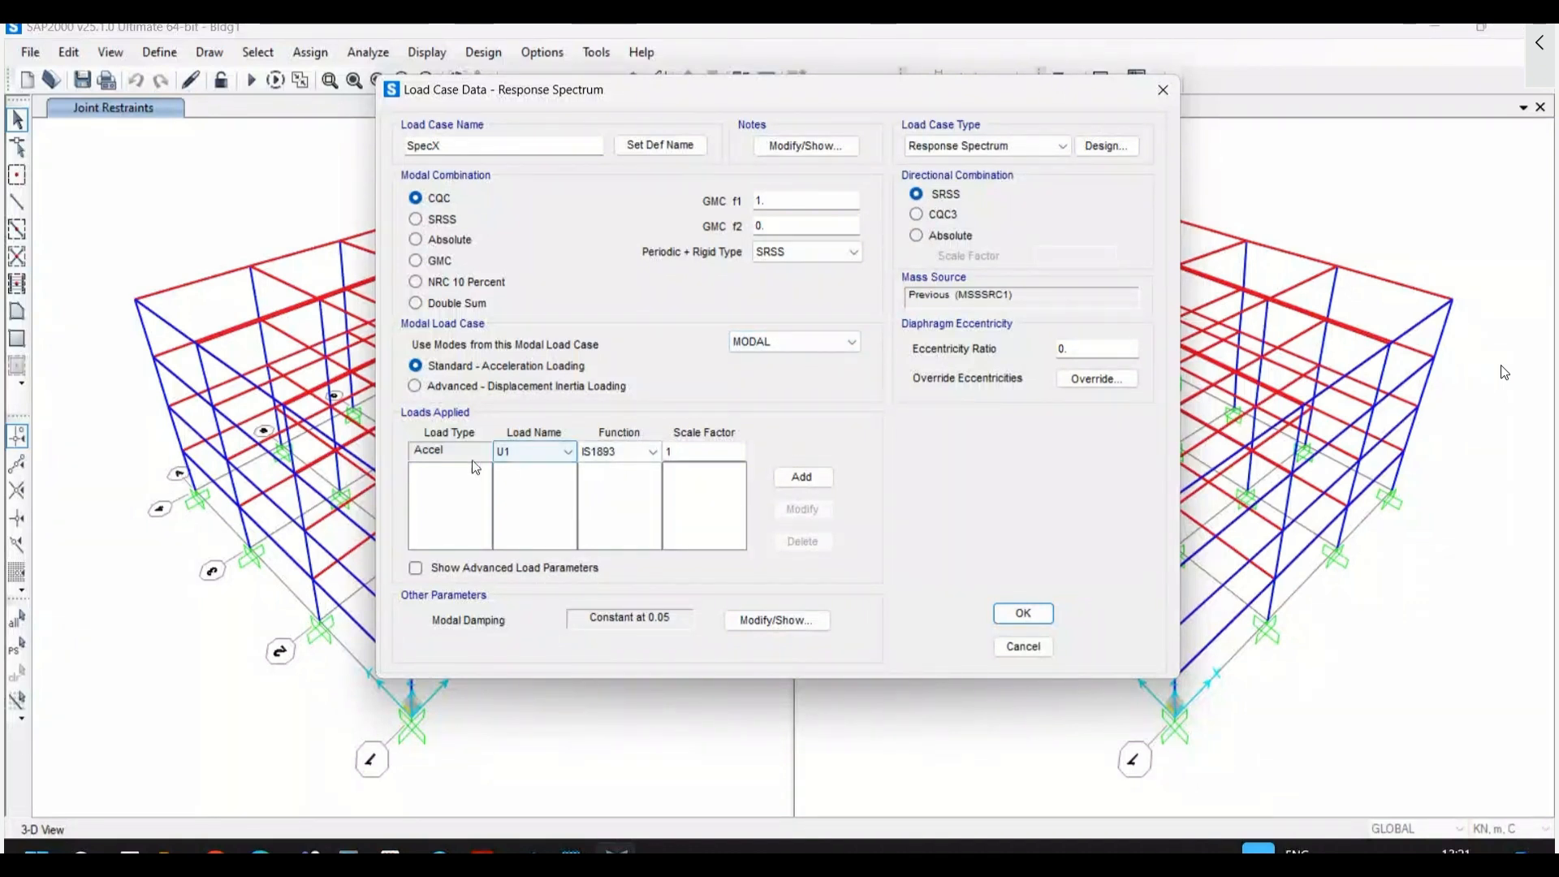
{"action": "left_click", "coordinate": [544, 453]}
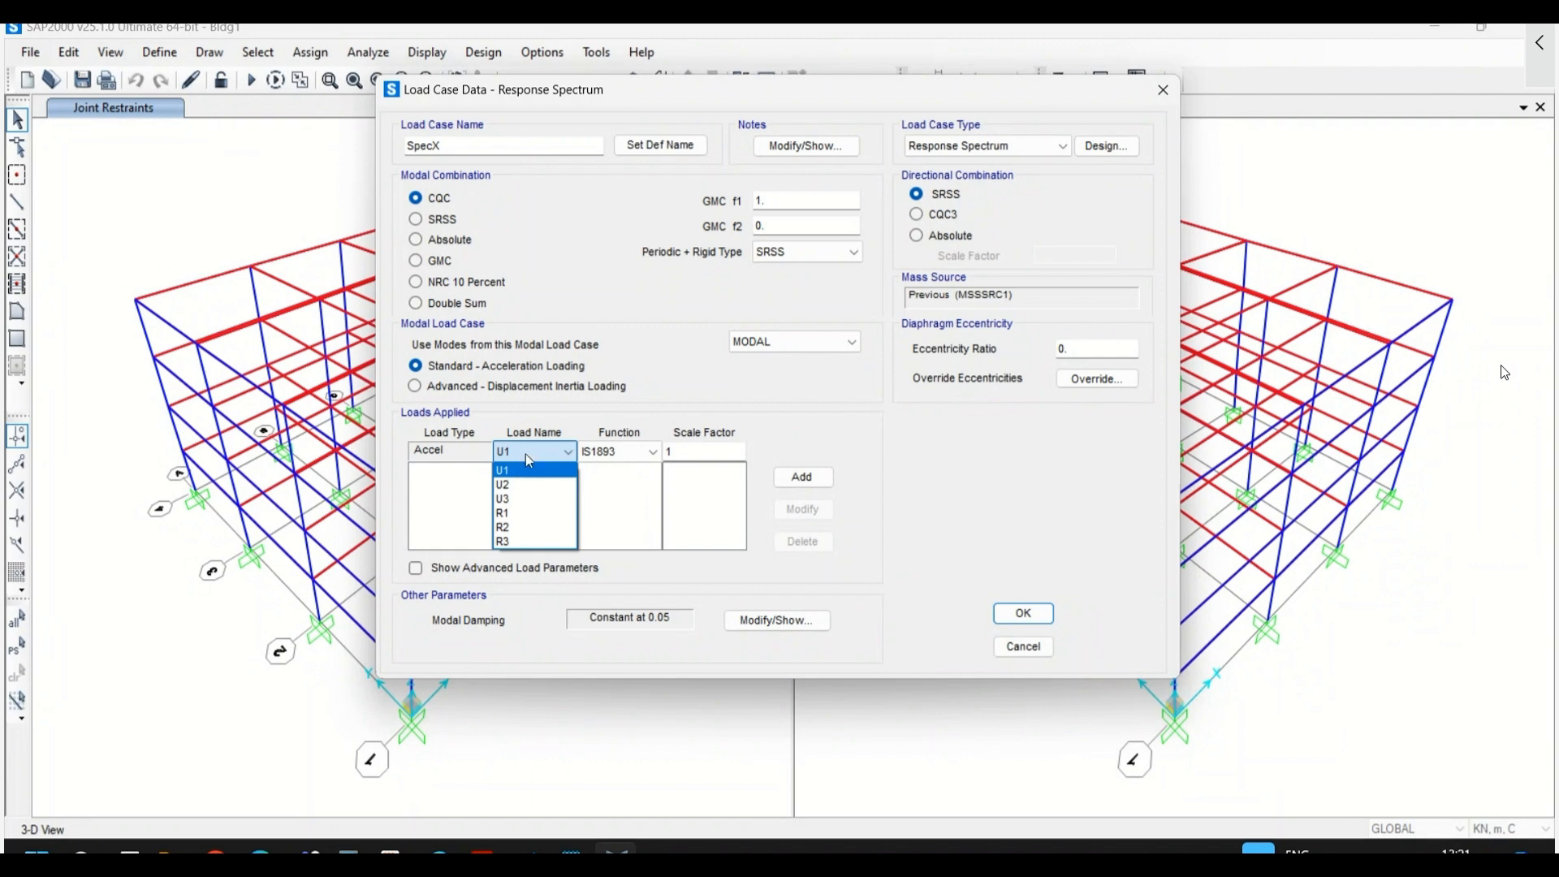
{"action": "left_click", "coordinate": [525, 455]}
{"action": "left_click_drag", "start_coordinate": [692, 89], "coordinate": [821, 154]}
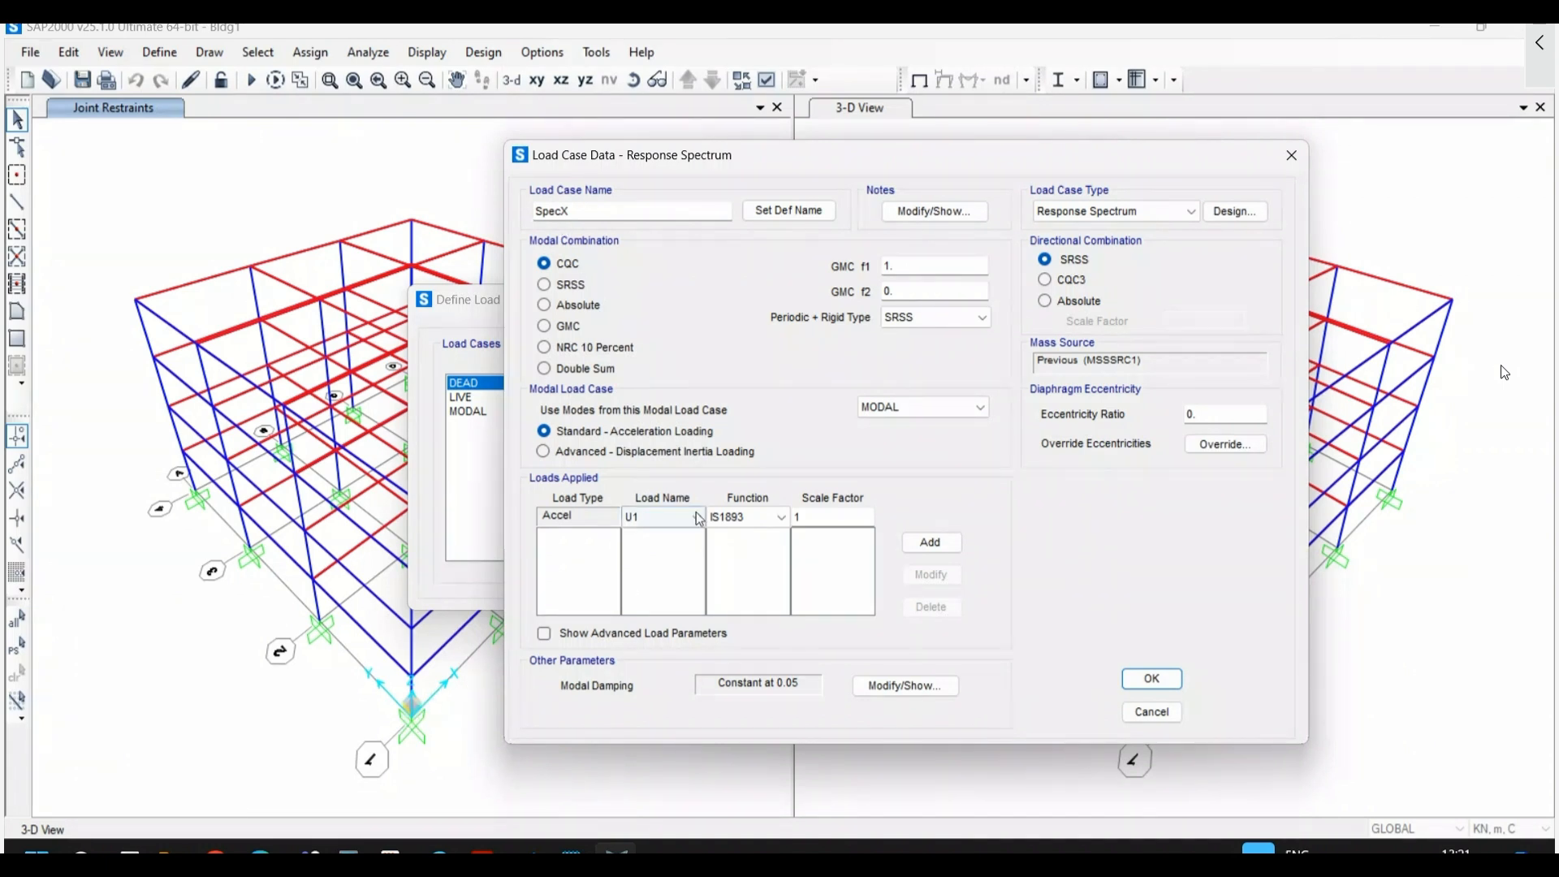
{"action": "left_click", "coordinate": [751, 518]}
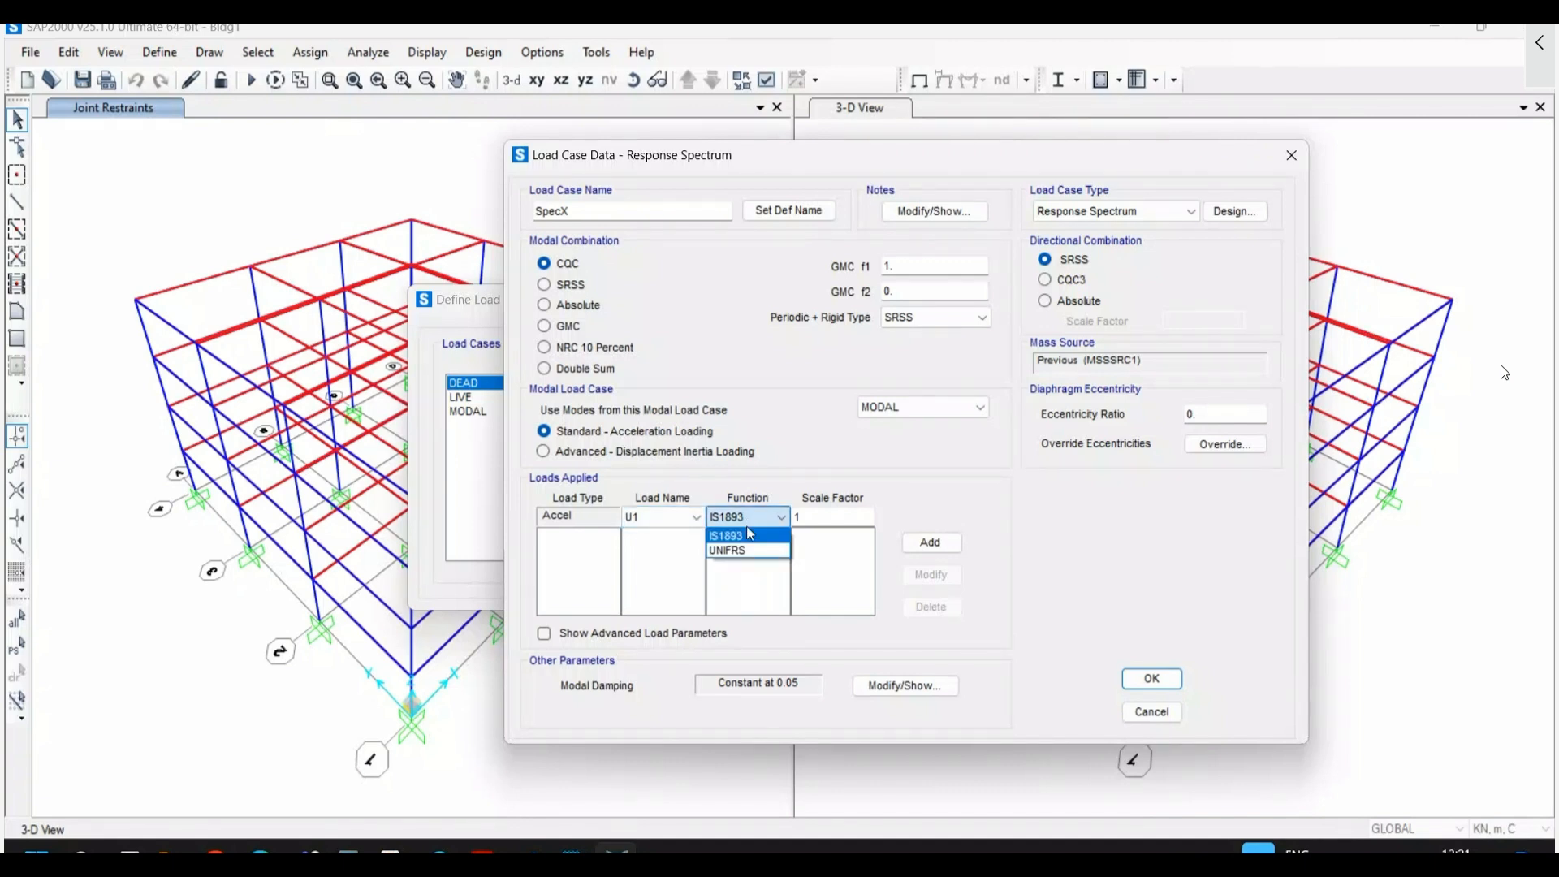
{"action": "left_click", "coordinate": [750, 537]}
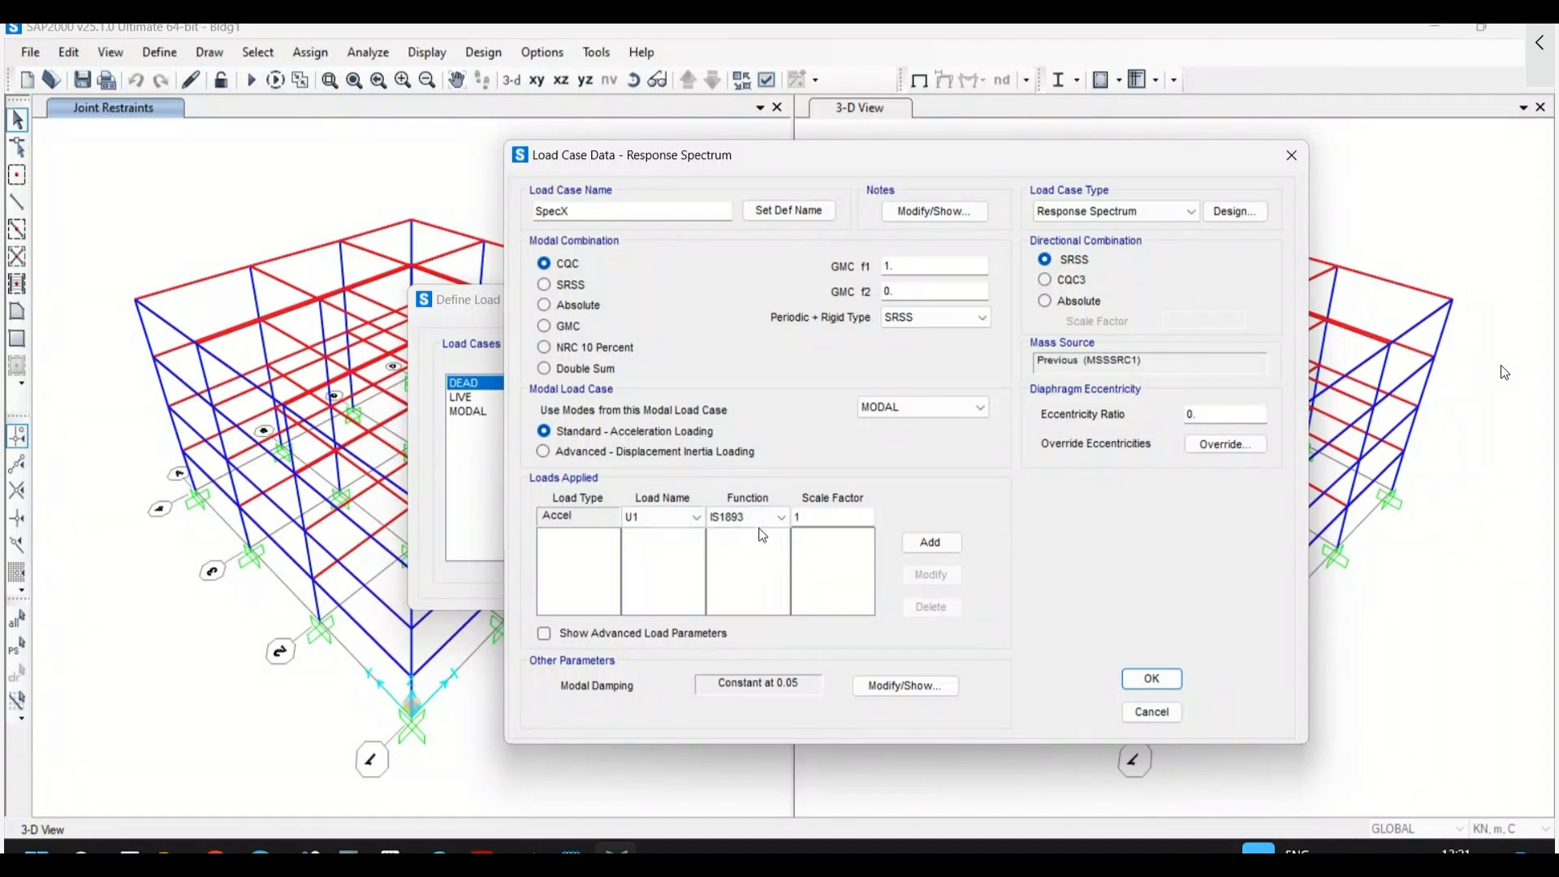
{"action": "left_click", "coordinate": [814, 517]}
{"action": "type", "text": "9.81"}
{"action": "left_click", "coordinate": [927, 542]}
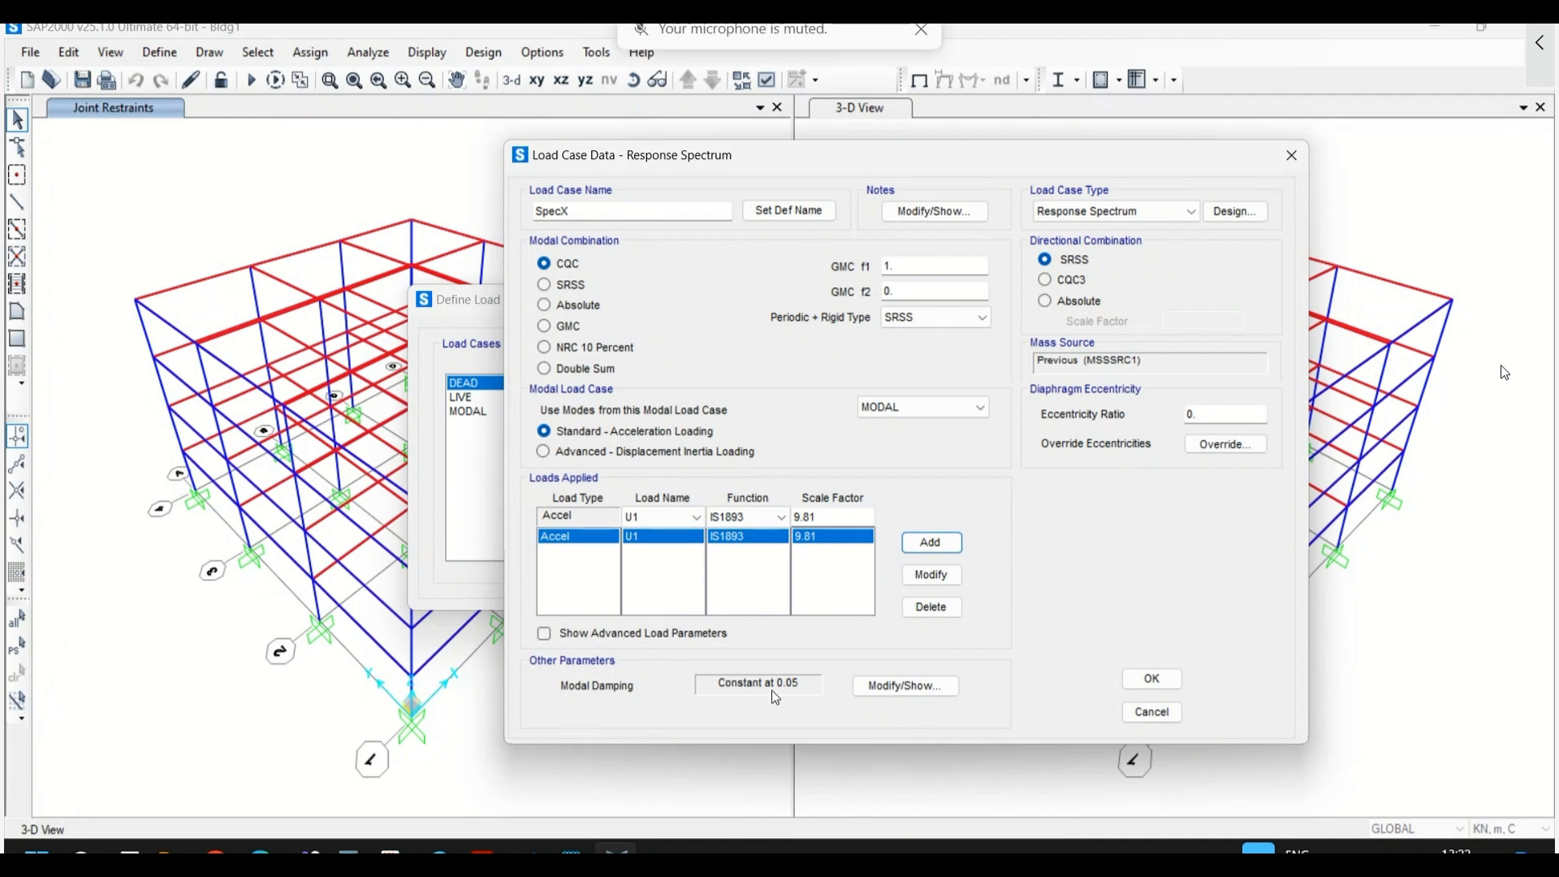
- Check the modal damping settings of SpecX and accept the load case
{"action": "left_click", "coordinate": [901, 686]}
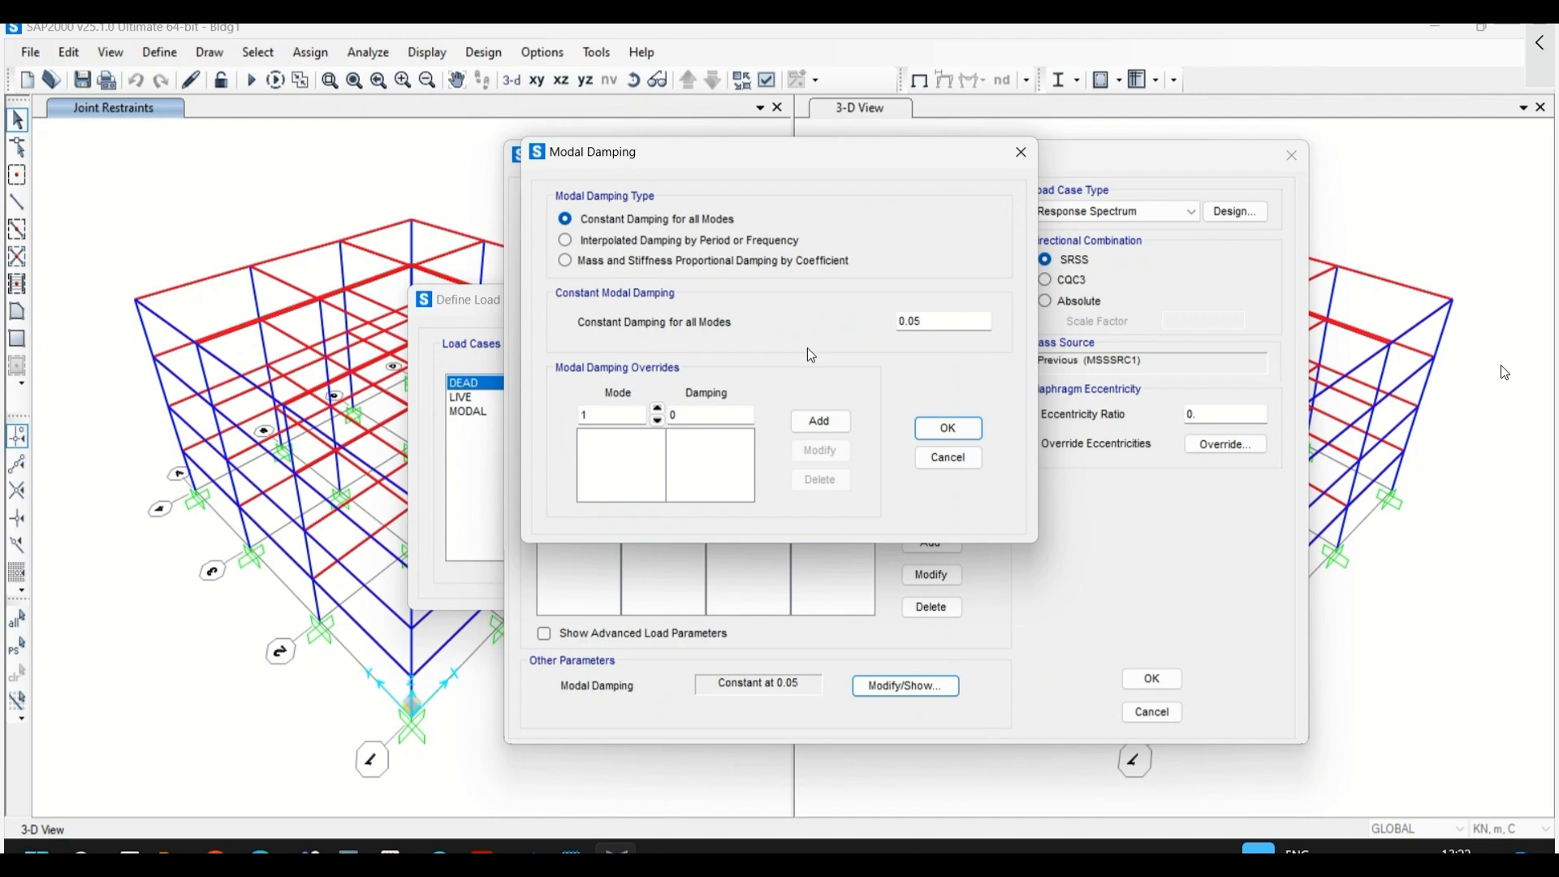
{"action": "left_click", "coordinate": [950, 429]}
{"action": "left_click", "coordinate": [1152, 679]}
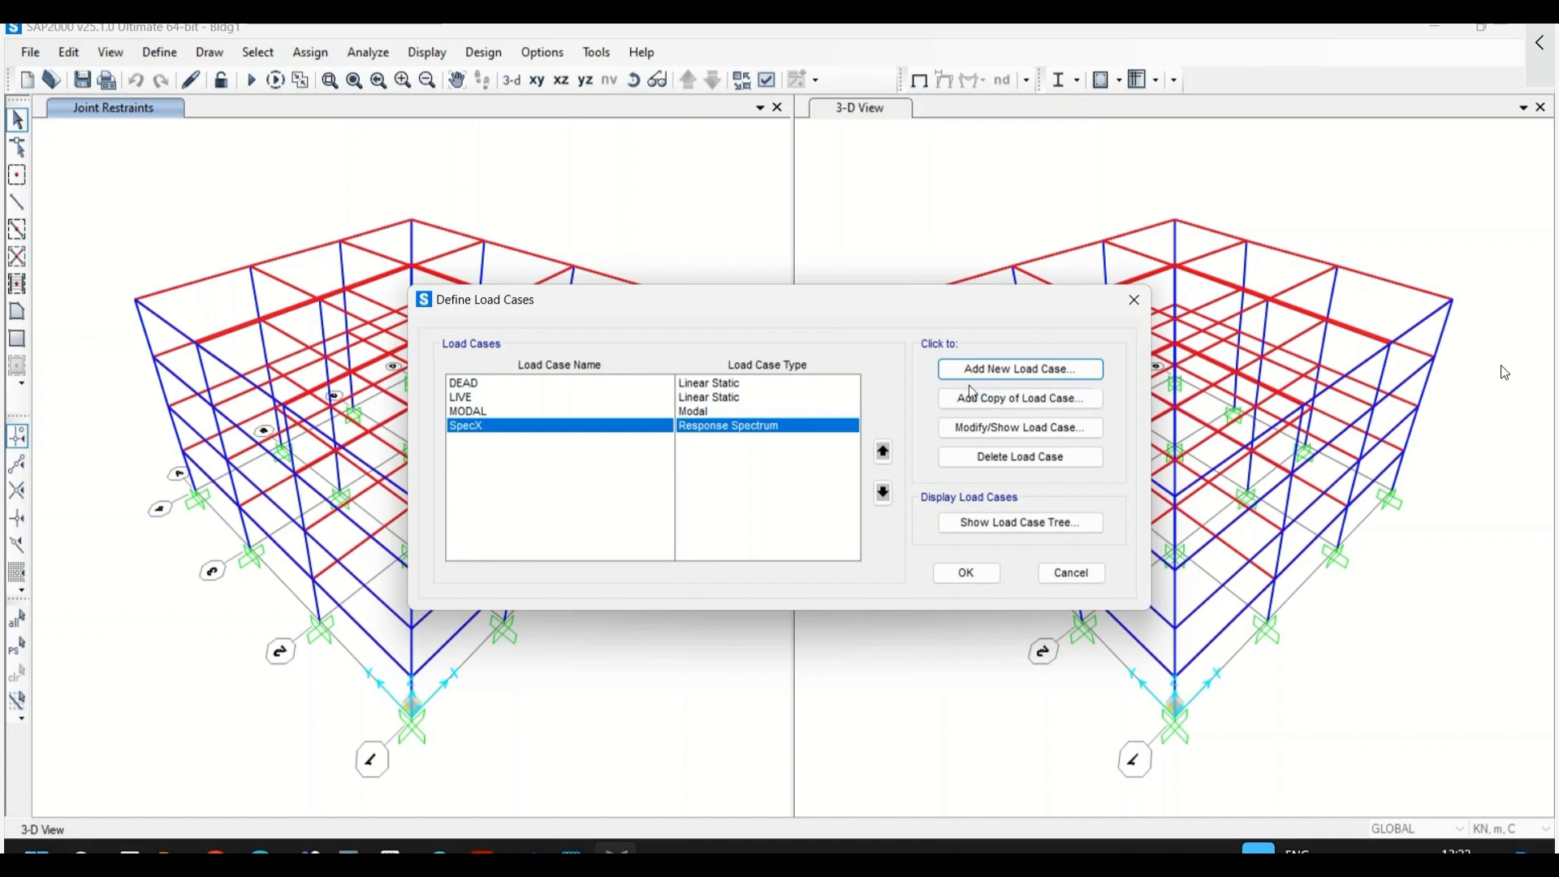
- Create a copy of the SpecX load case and name it SpecY
{"action": "left_click", "coordinate": [827, 424]}
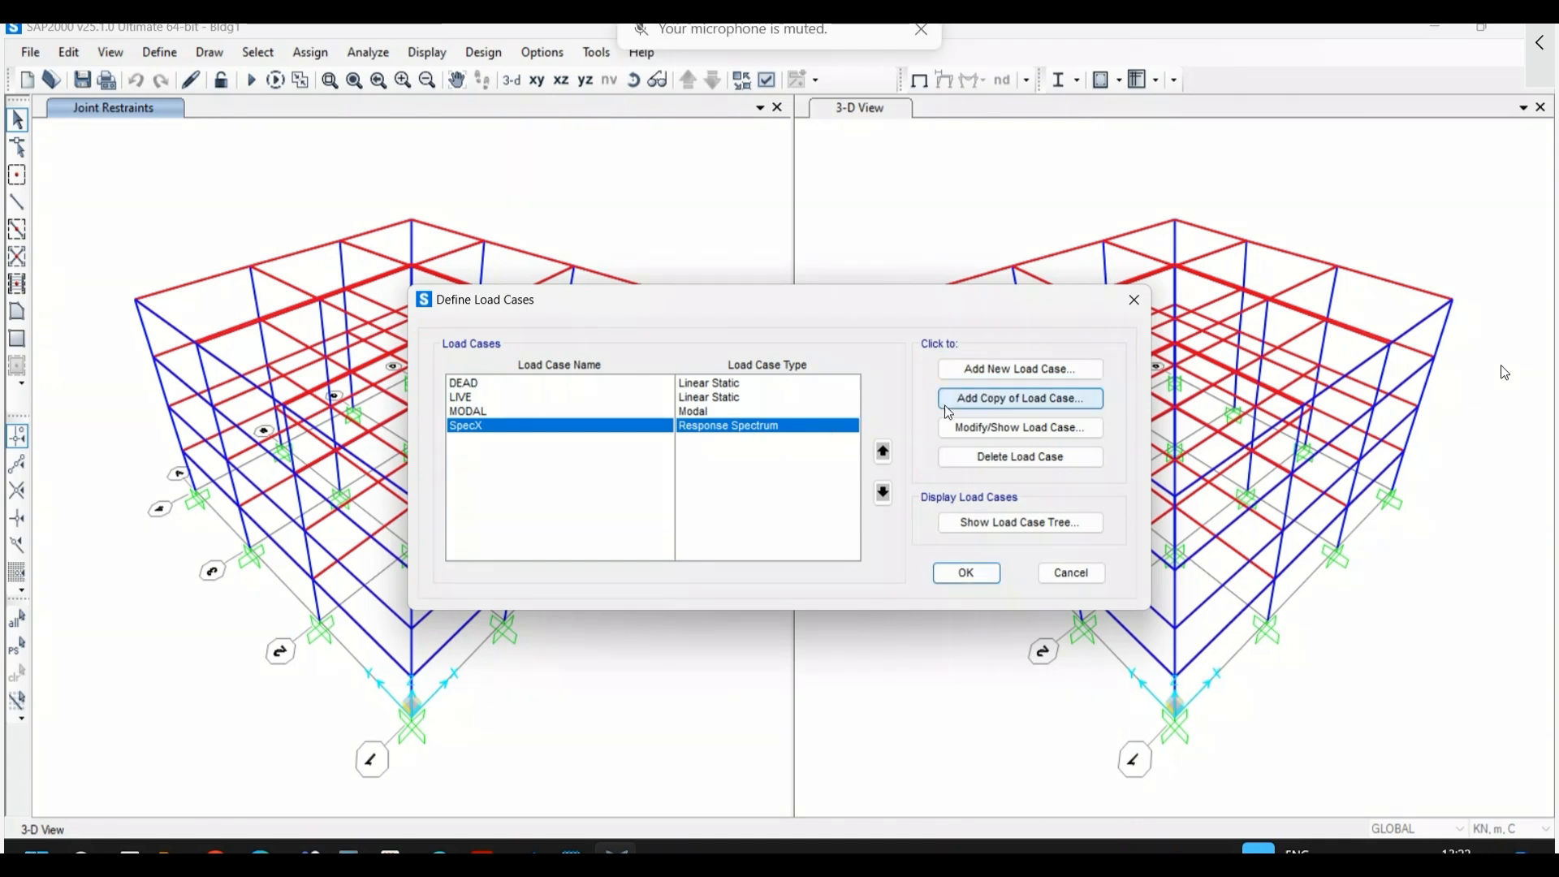
{"action": "left_click", "coordinate": [972, 398]}
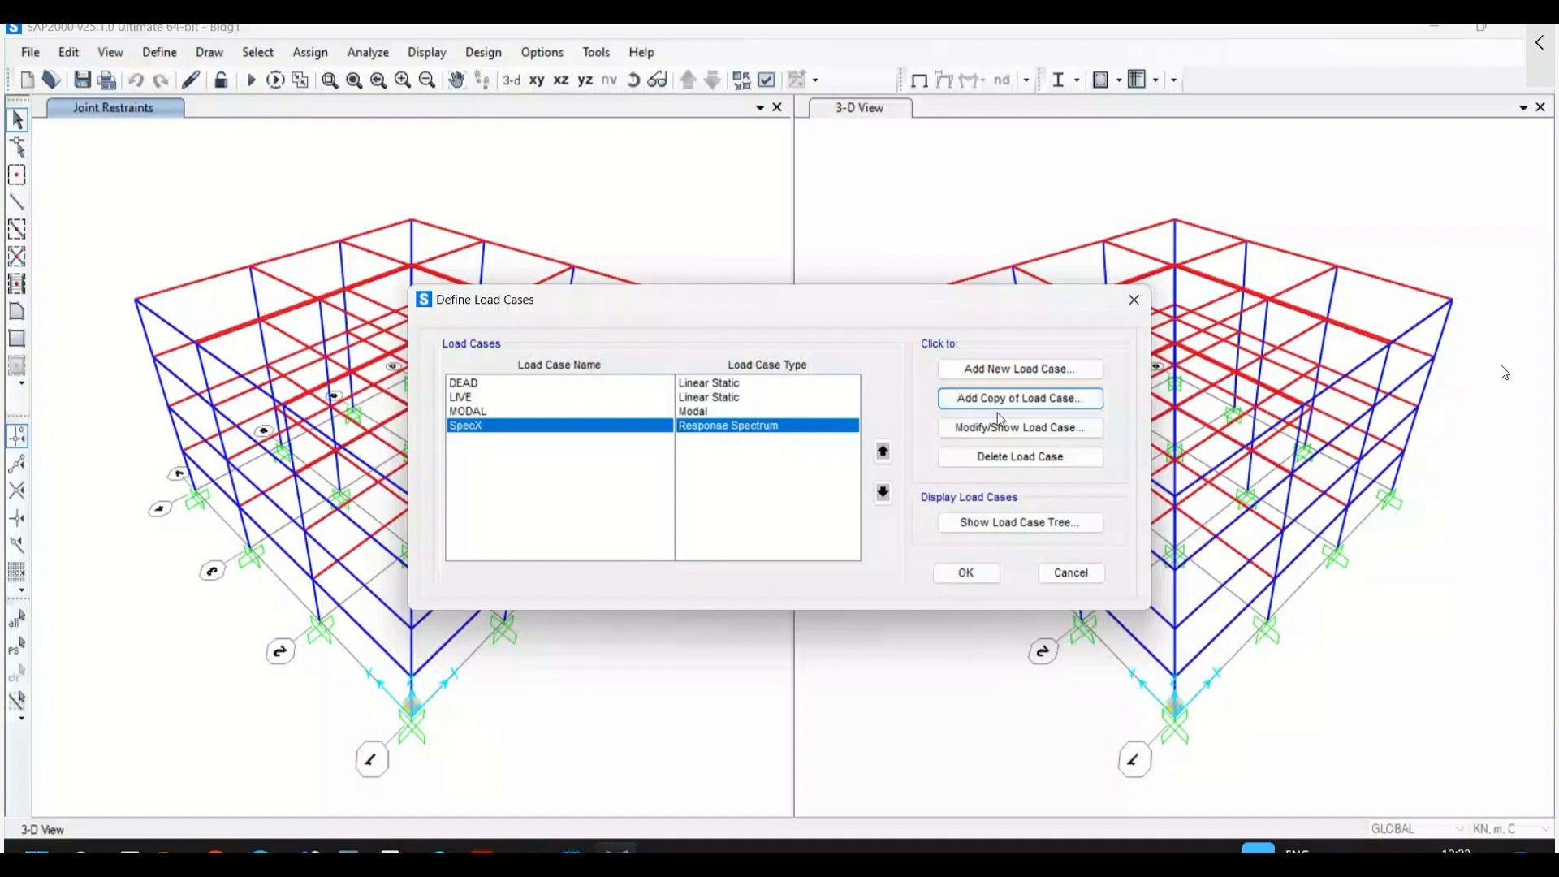
{"action": "key", "text": "BackSpace"}
{"action": "key", "text": "BackSpace"}
{"action": "key", "text": "BackSpace"}
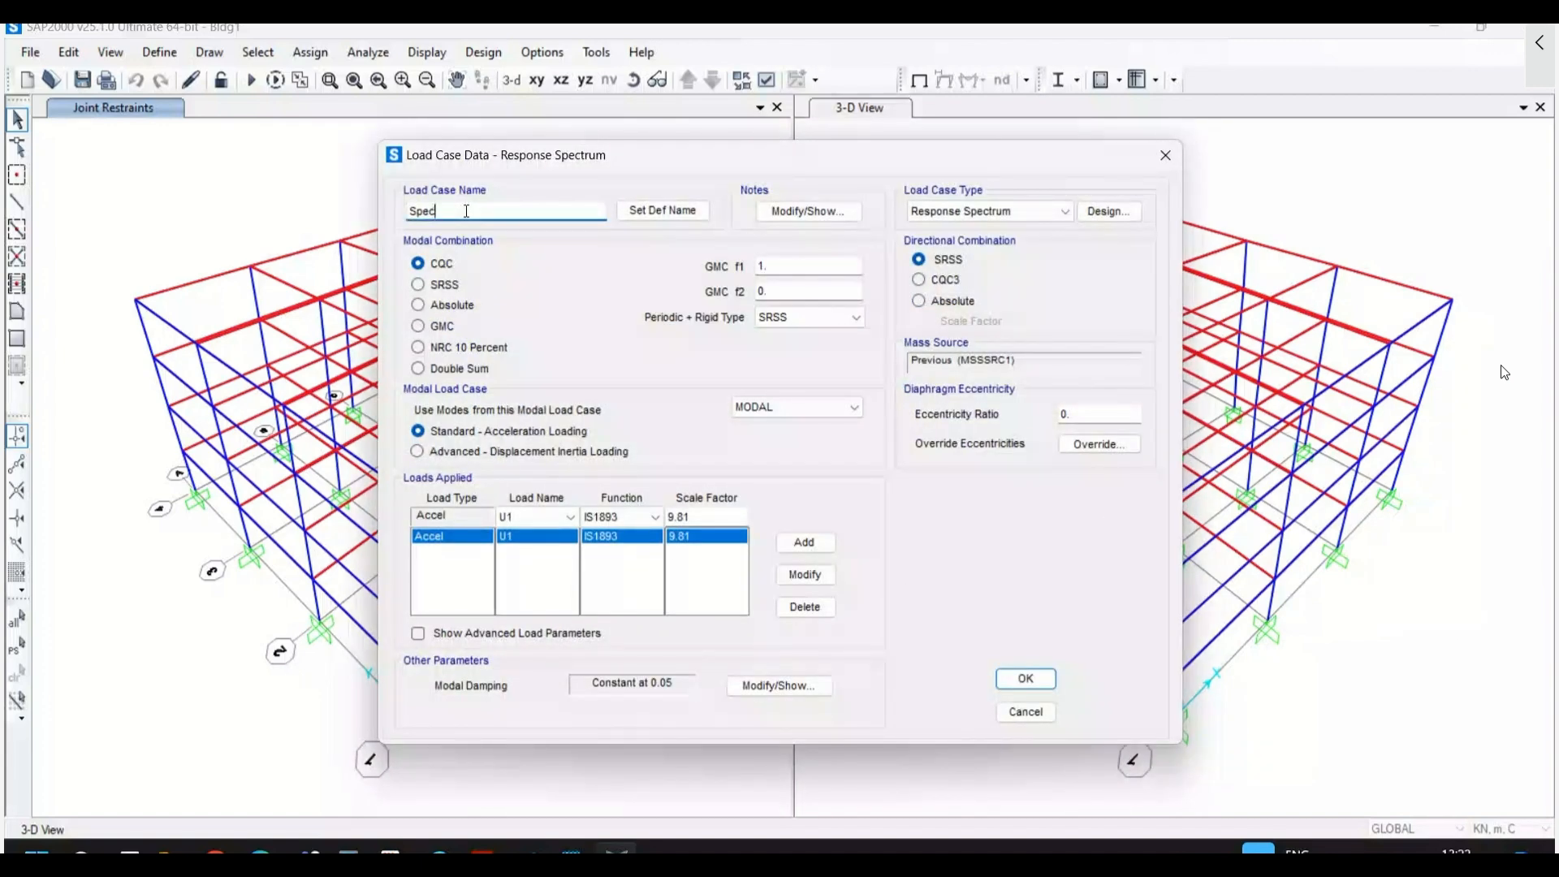
{"action": "type", "text": "Y"}
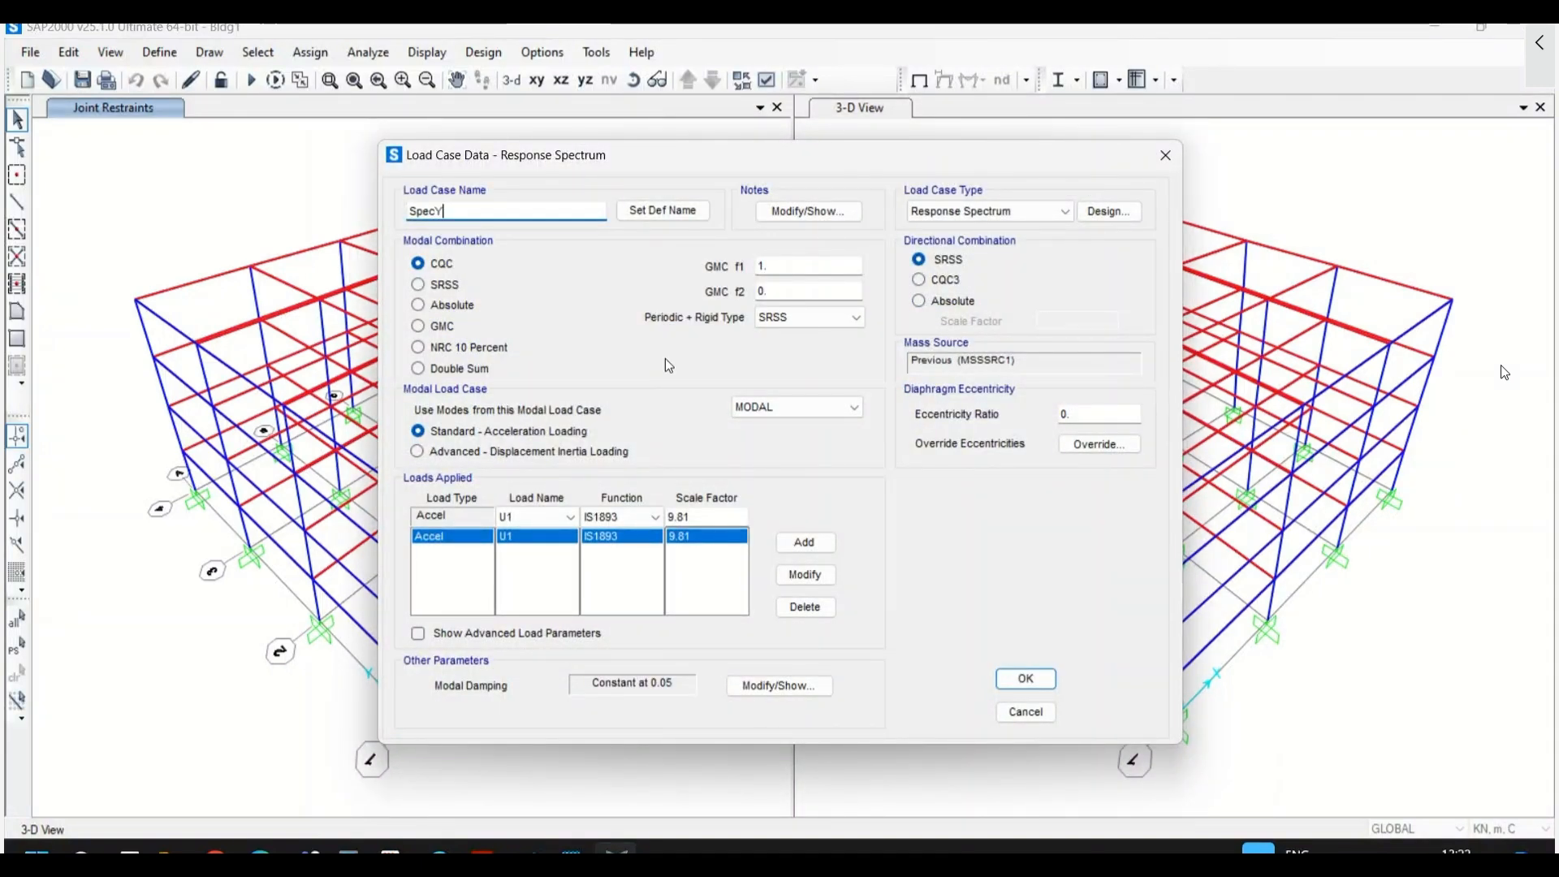
- Change SpecY's applied acceleration direction to U2 and accept the load case definitions
{"action": "left_click", "coordinate": [567, 522]}
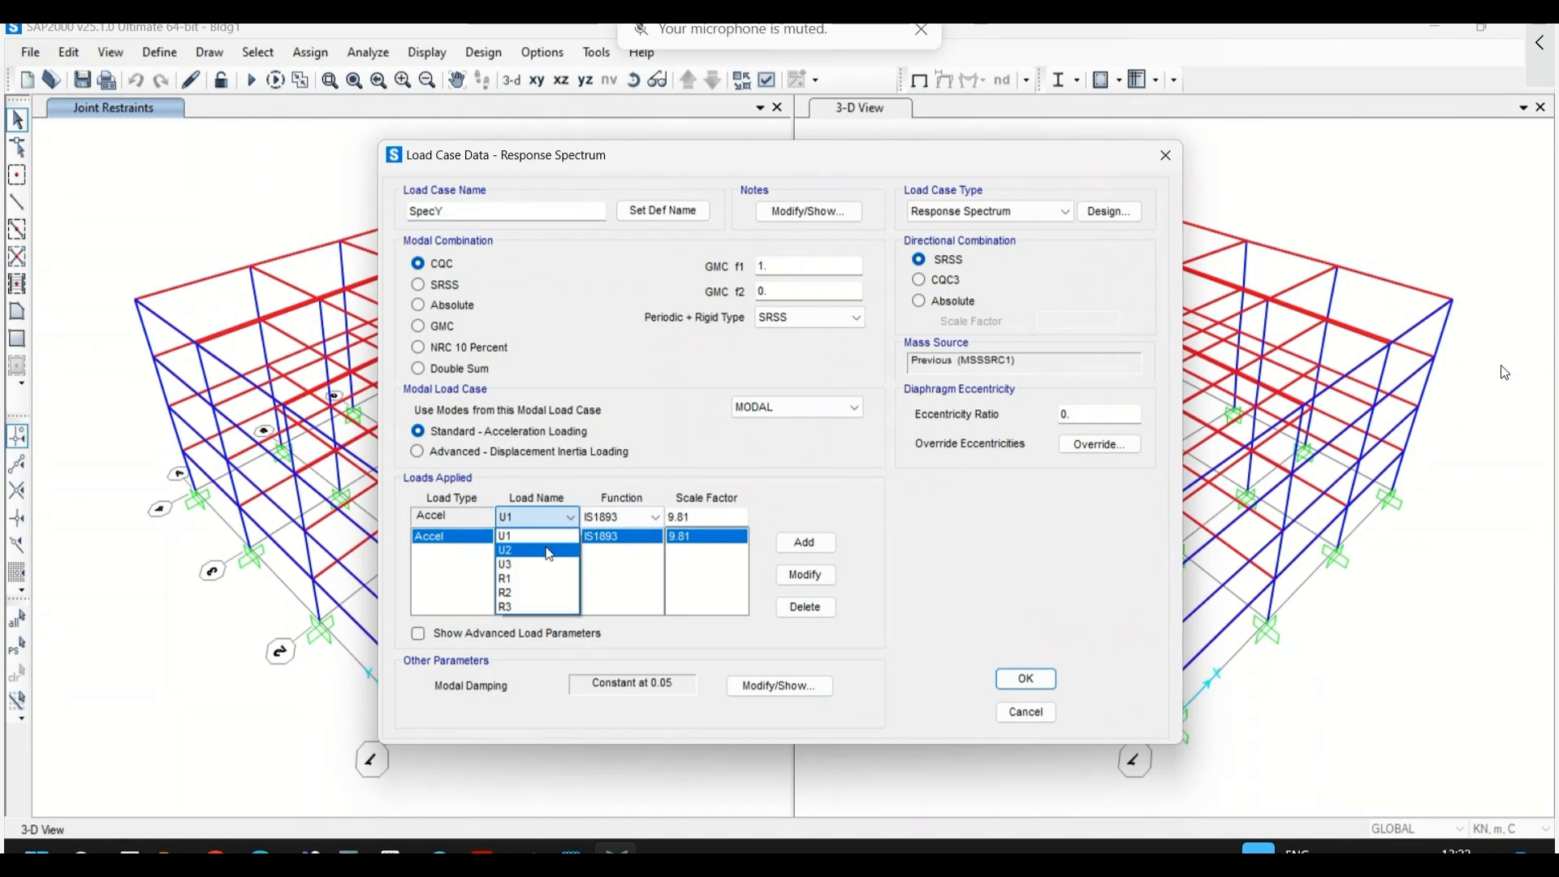
{"action": "left_click", "coordinate": [545, 551]}
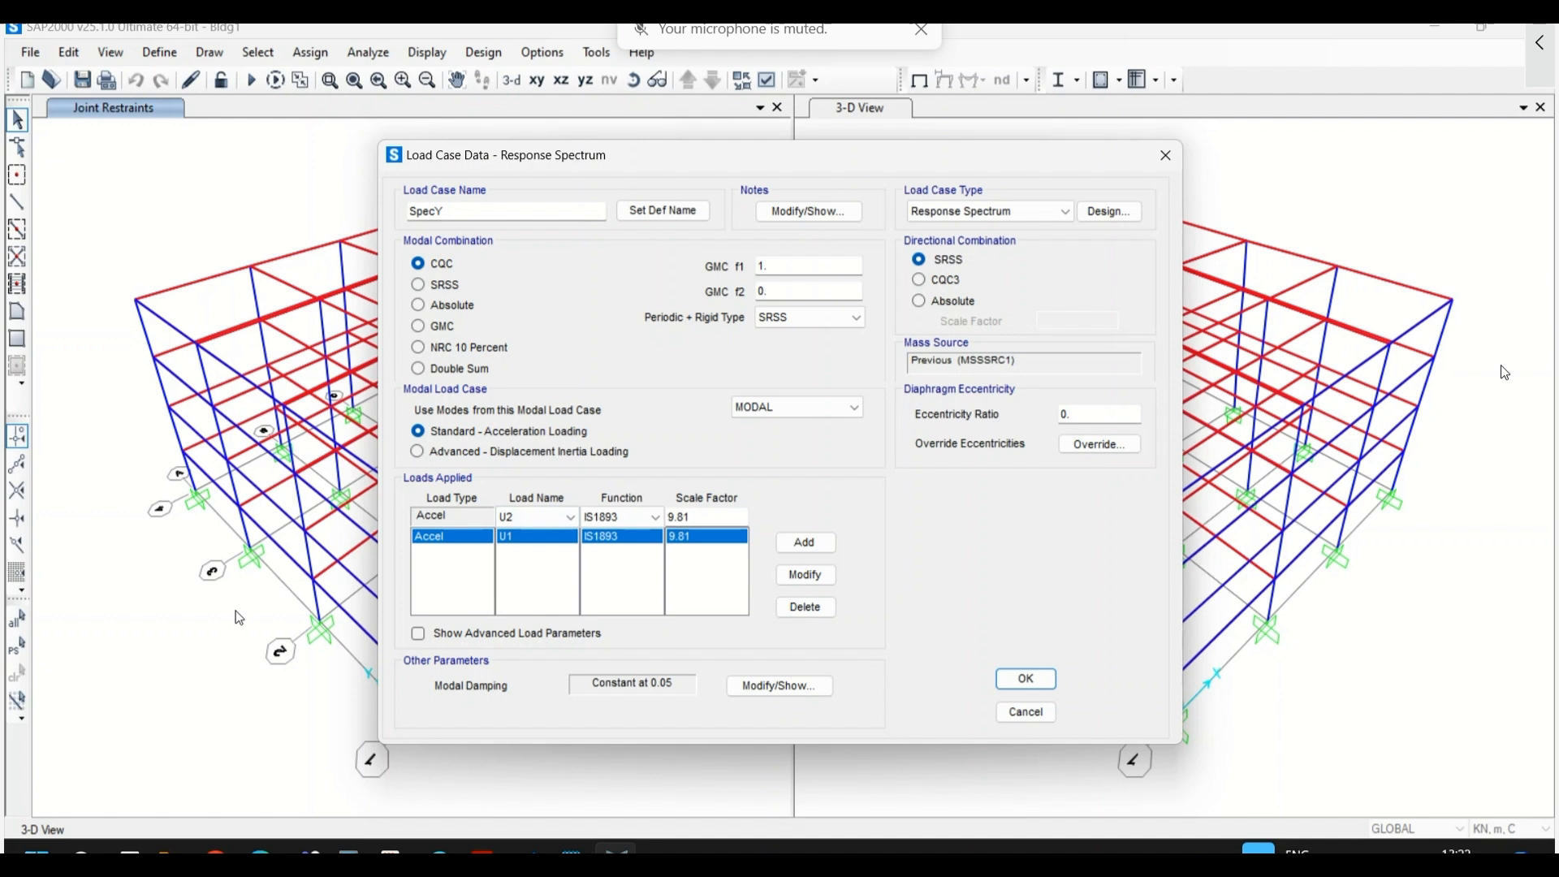
{"action": "left_click", "coordinate": [555, 522]}
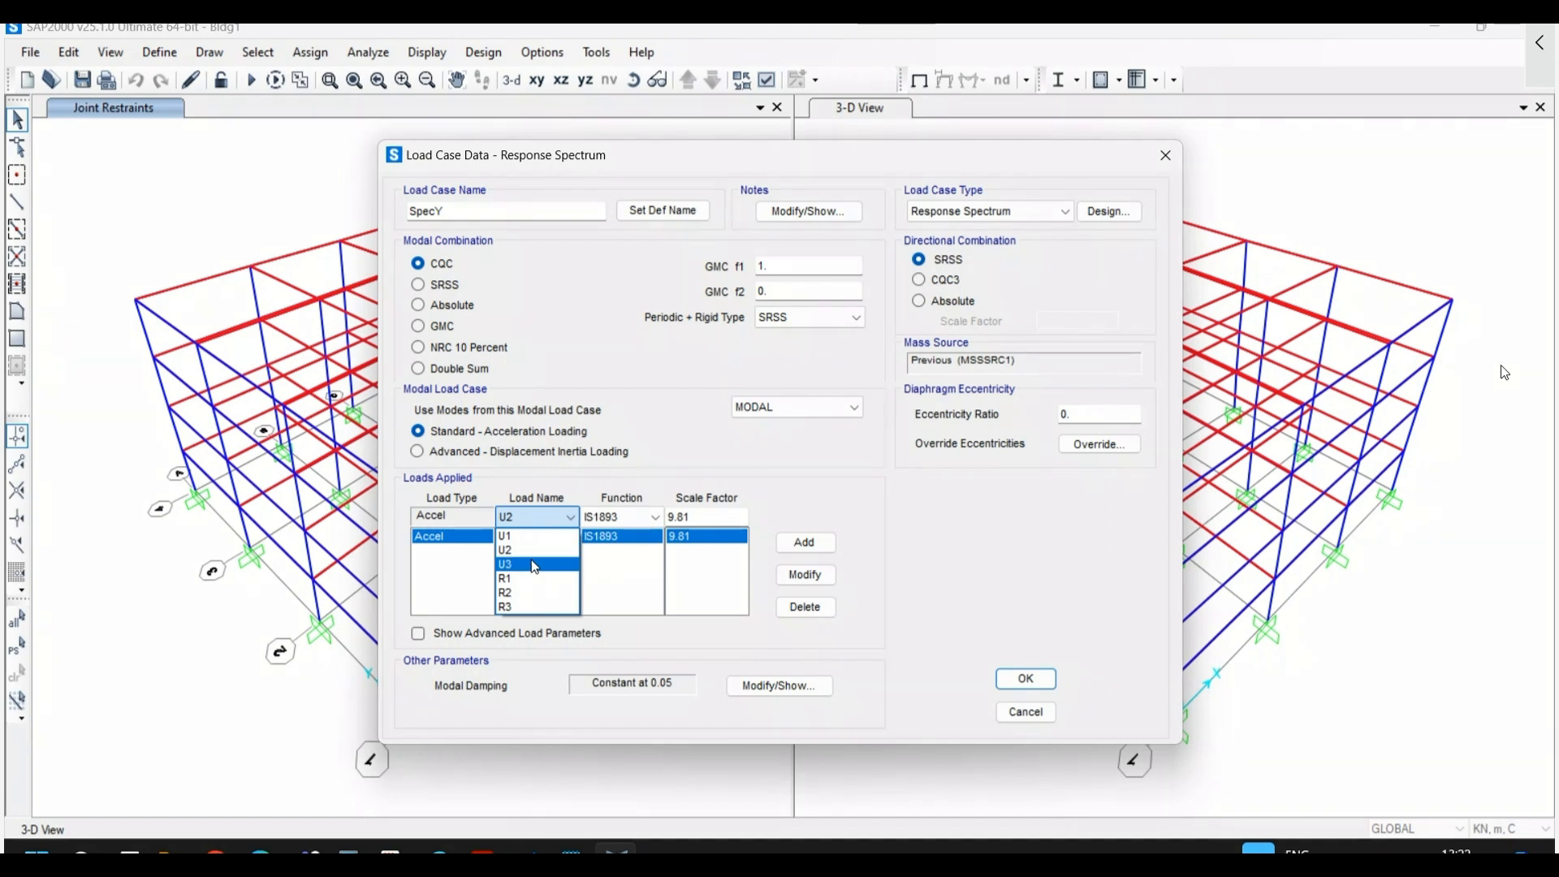
{"action": "left_click", "coordinate": [669, 471]}
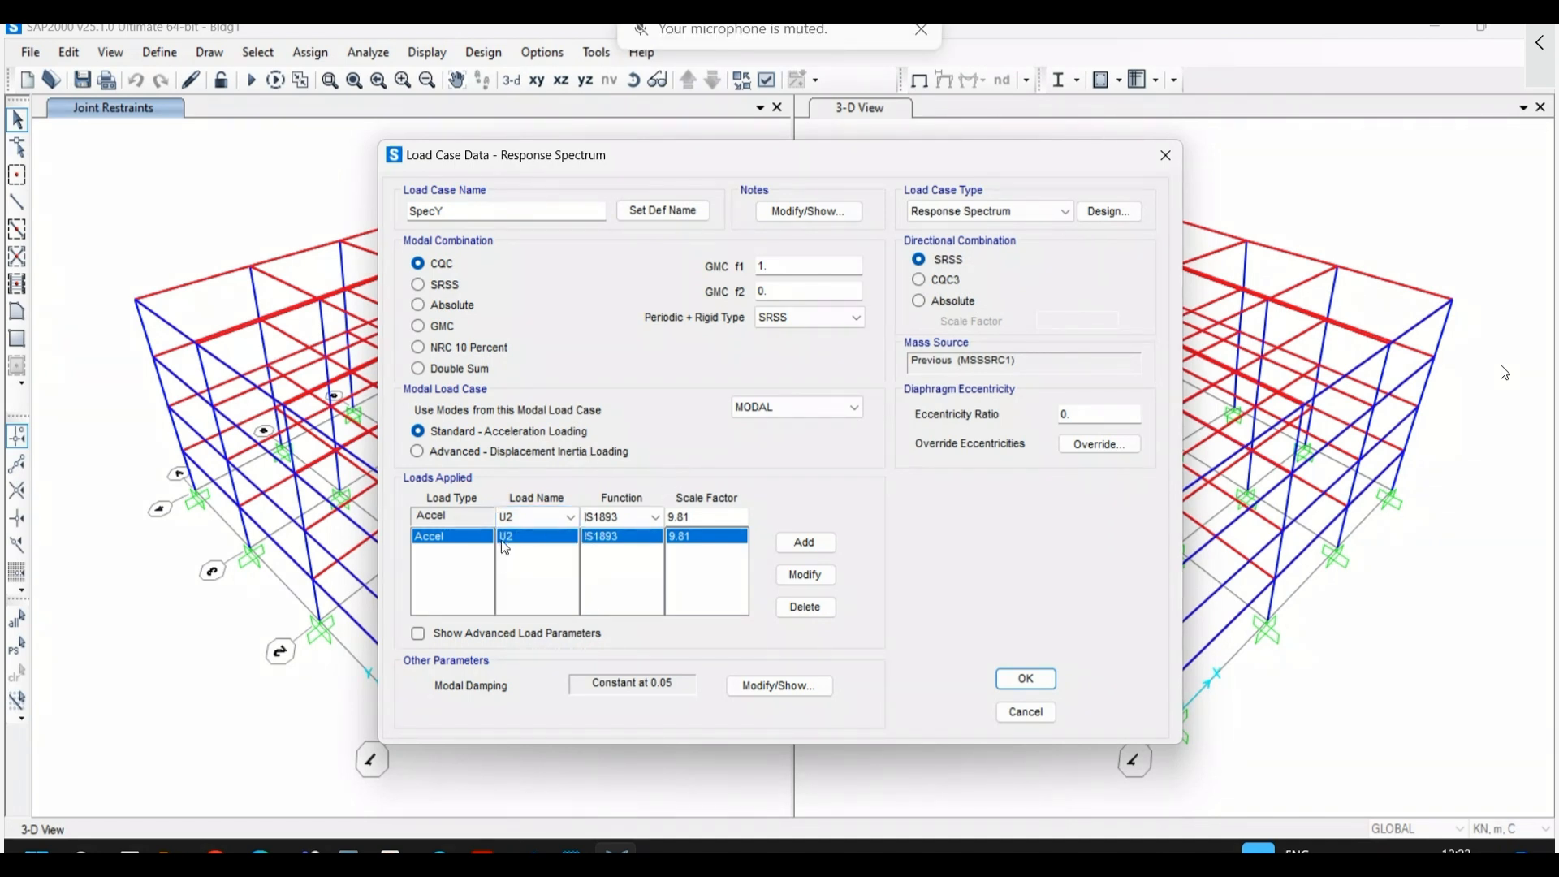
{"action": "left_click", "coordinate": [1025, 678]}
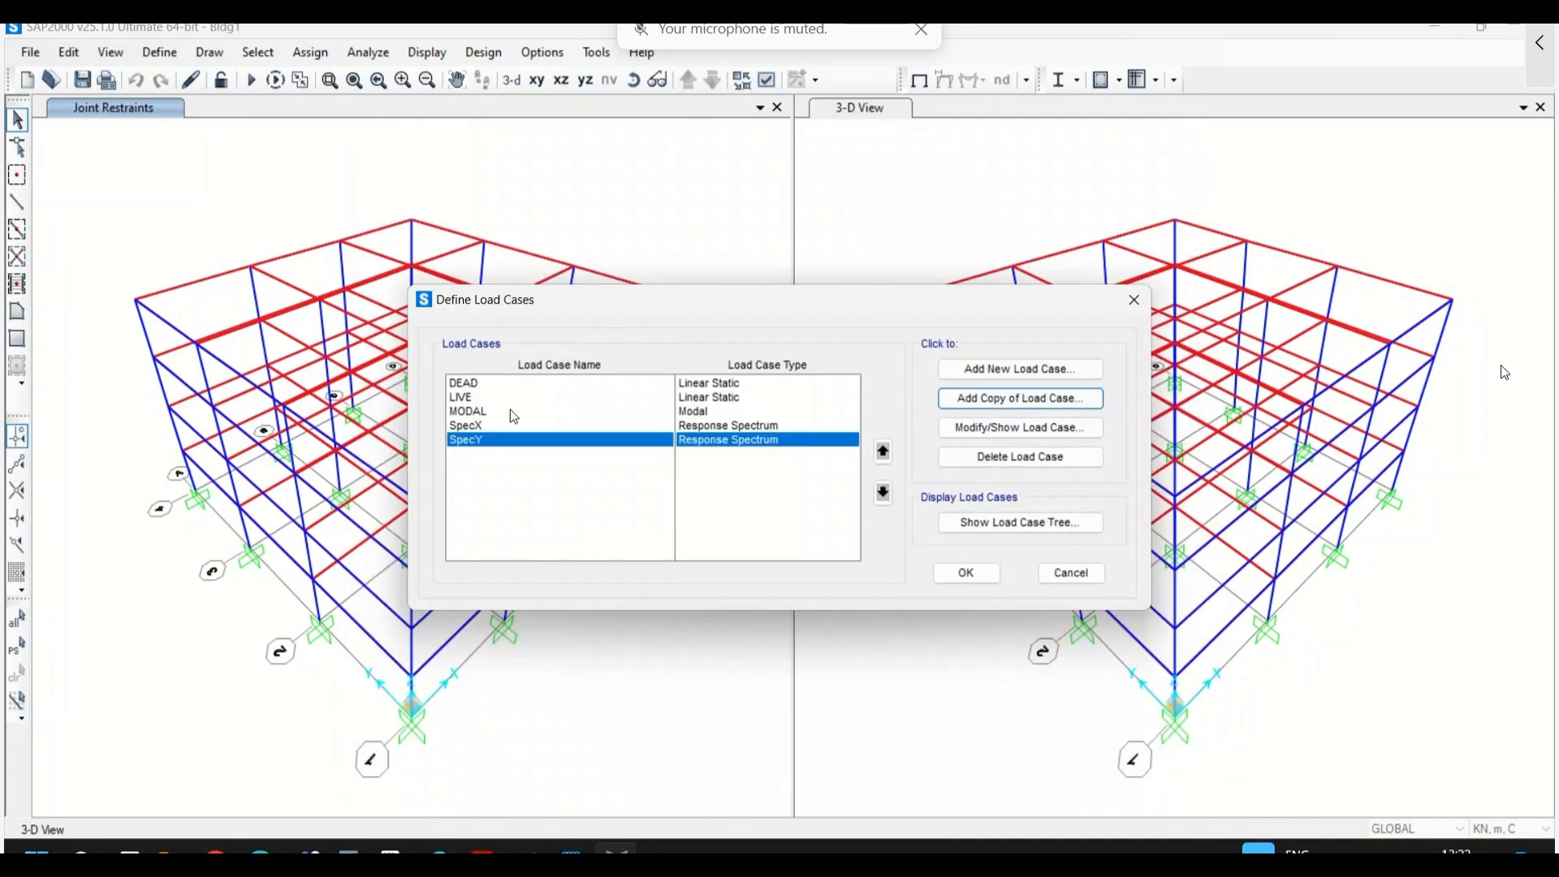
{"action": "left_click", "coordinate": [947, 573]}
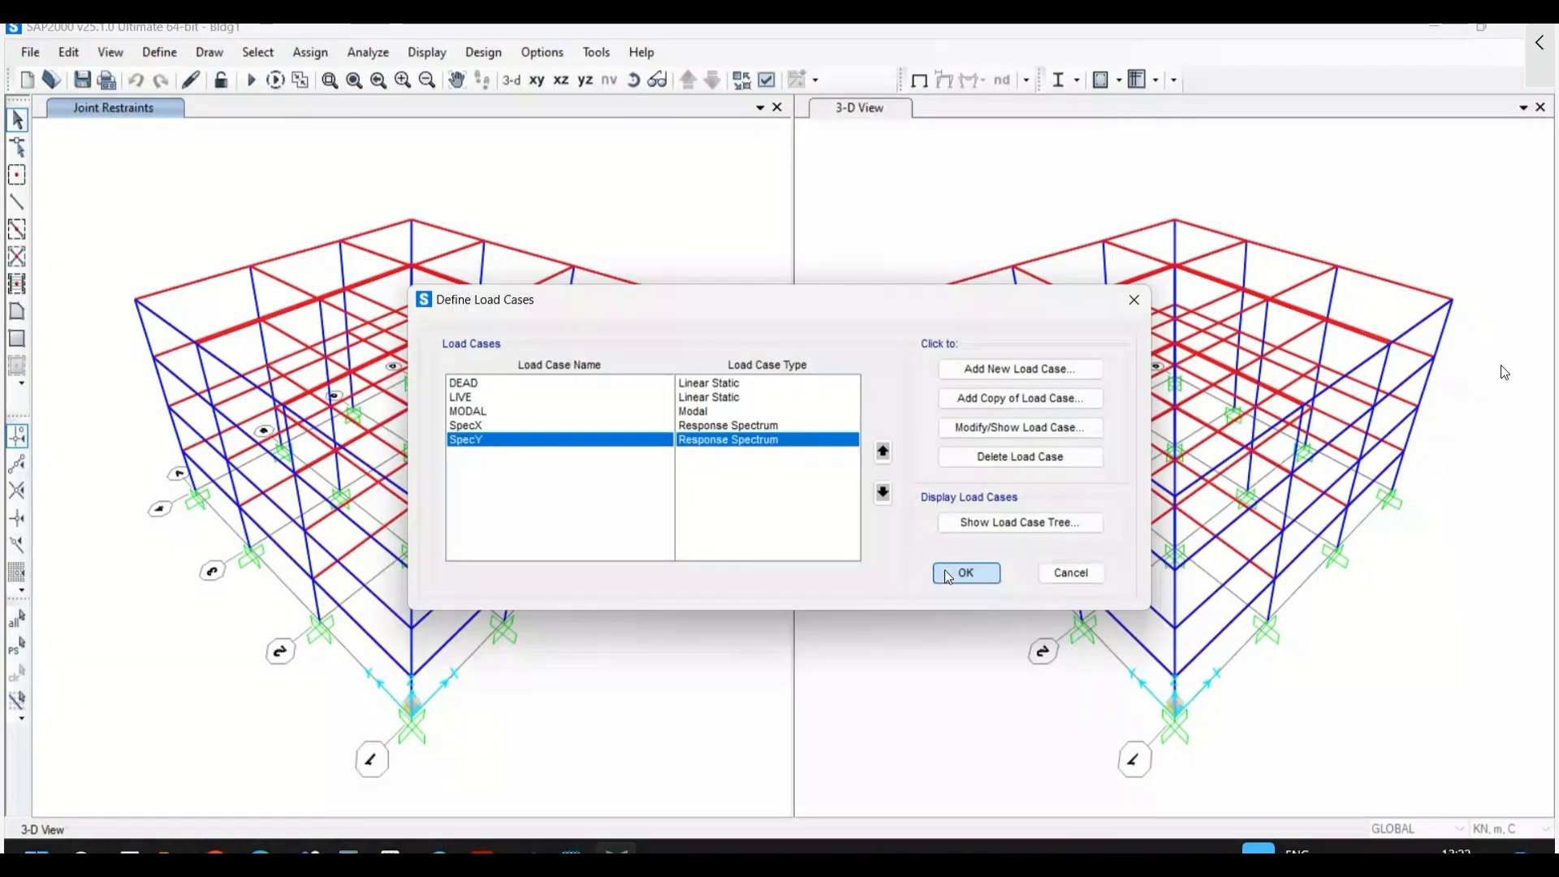
{"action": "left_click", "coordinate": [947, 573]}
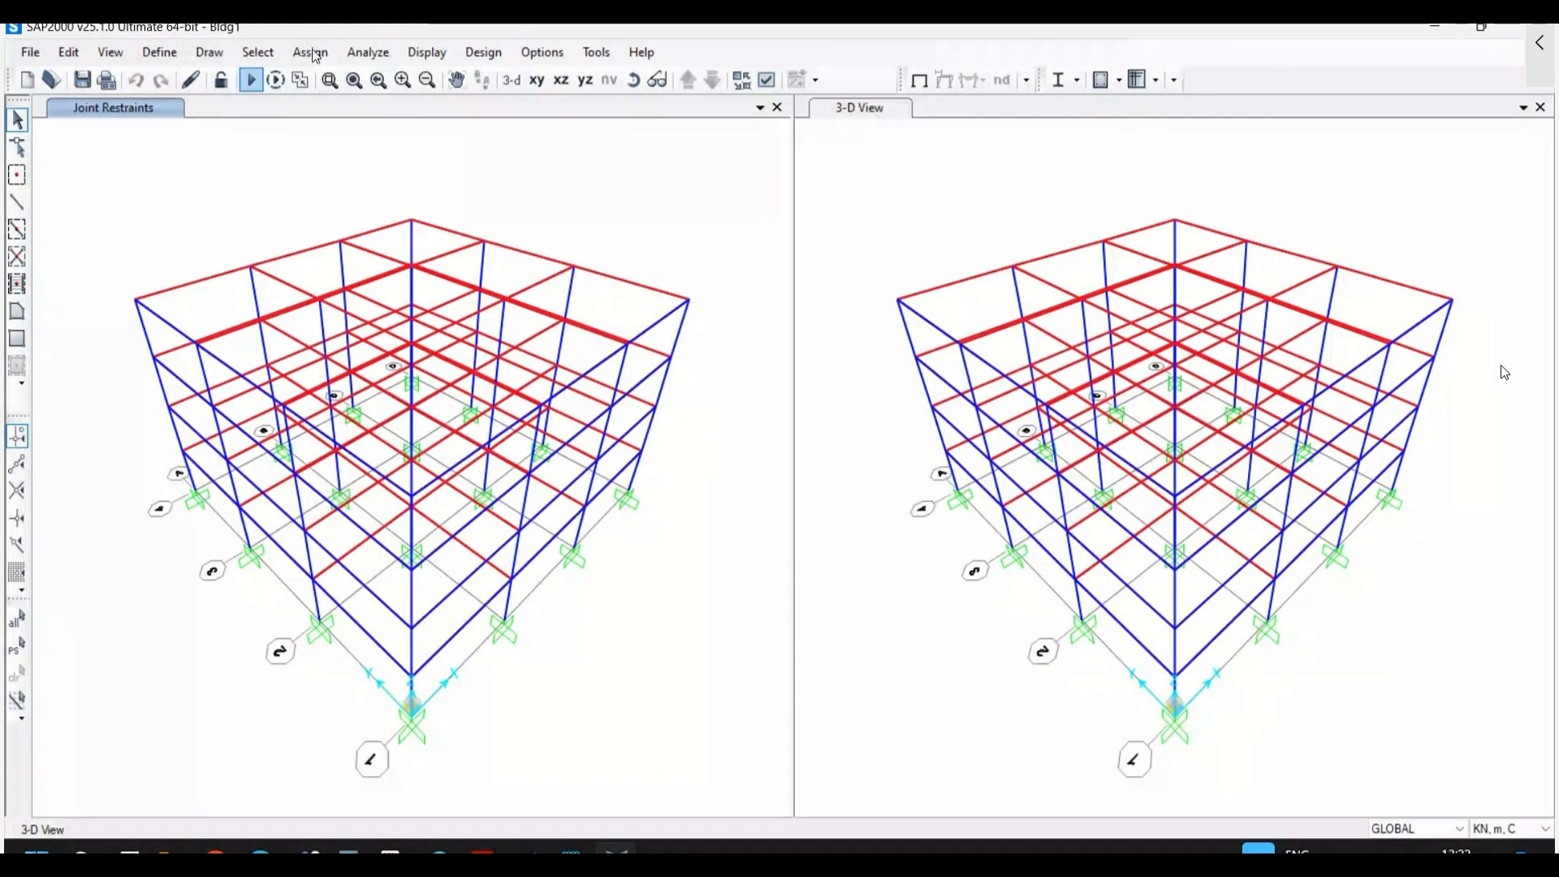
- Run the analysis of the building model and dismiss the analysis report
{"action": "left_click", "coordinate": [350, 55]}
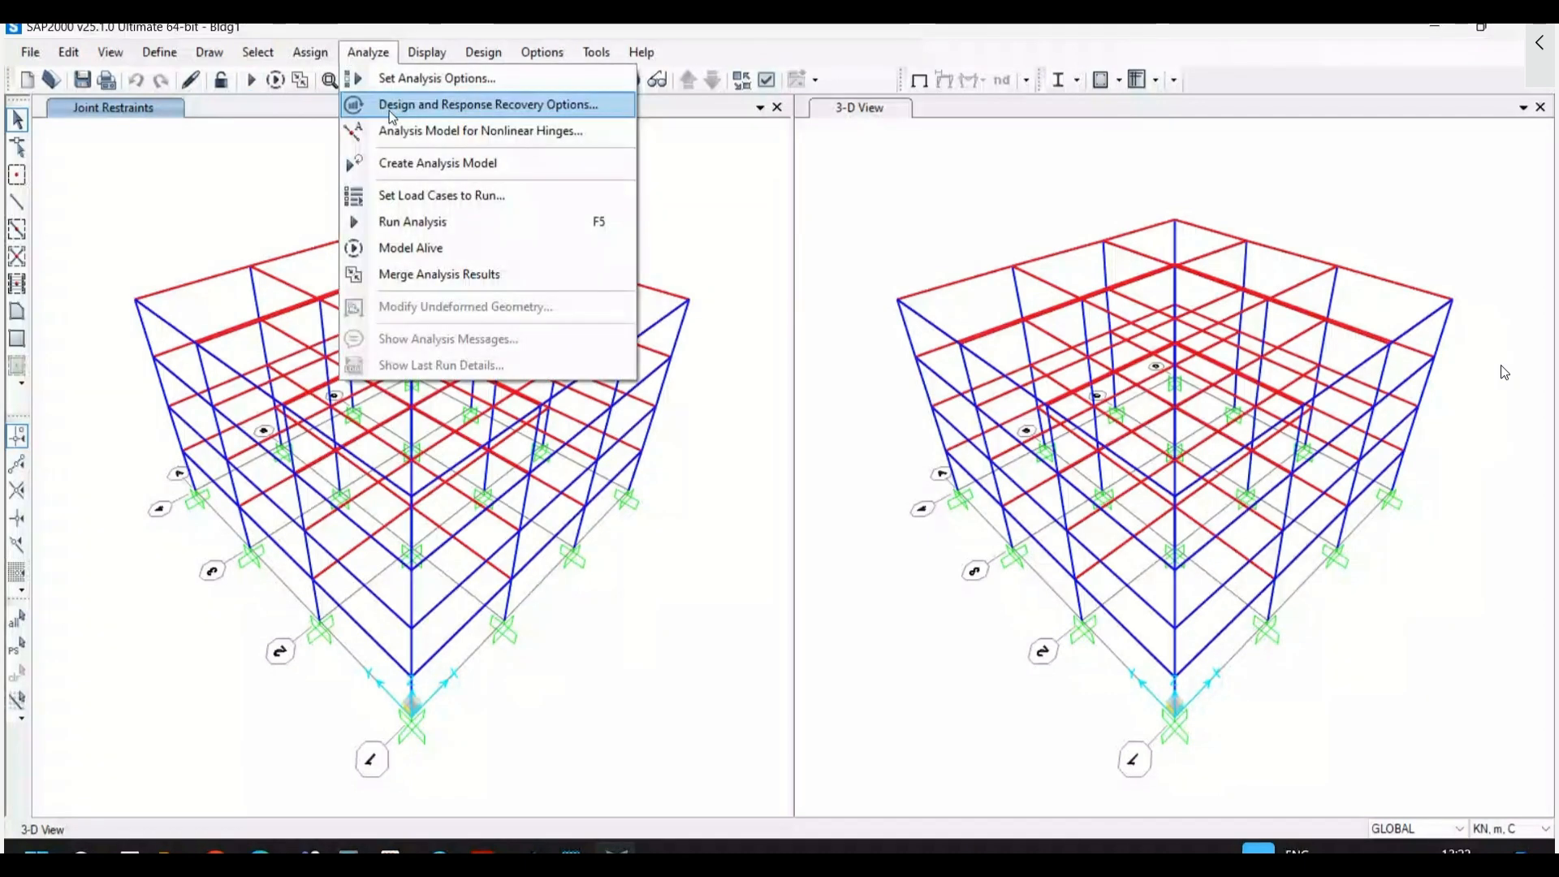
{"action": "left_click", "coordinate": [406, 225]}
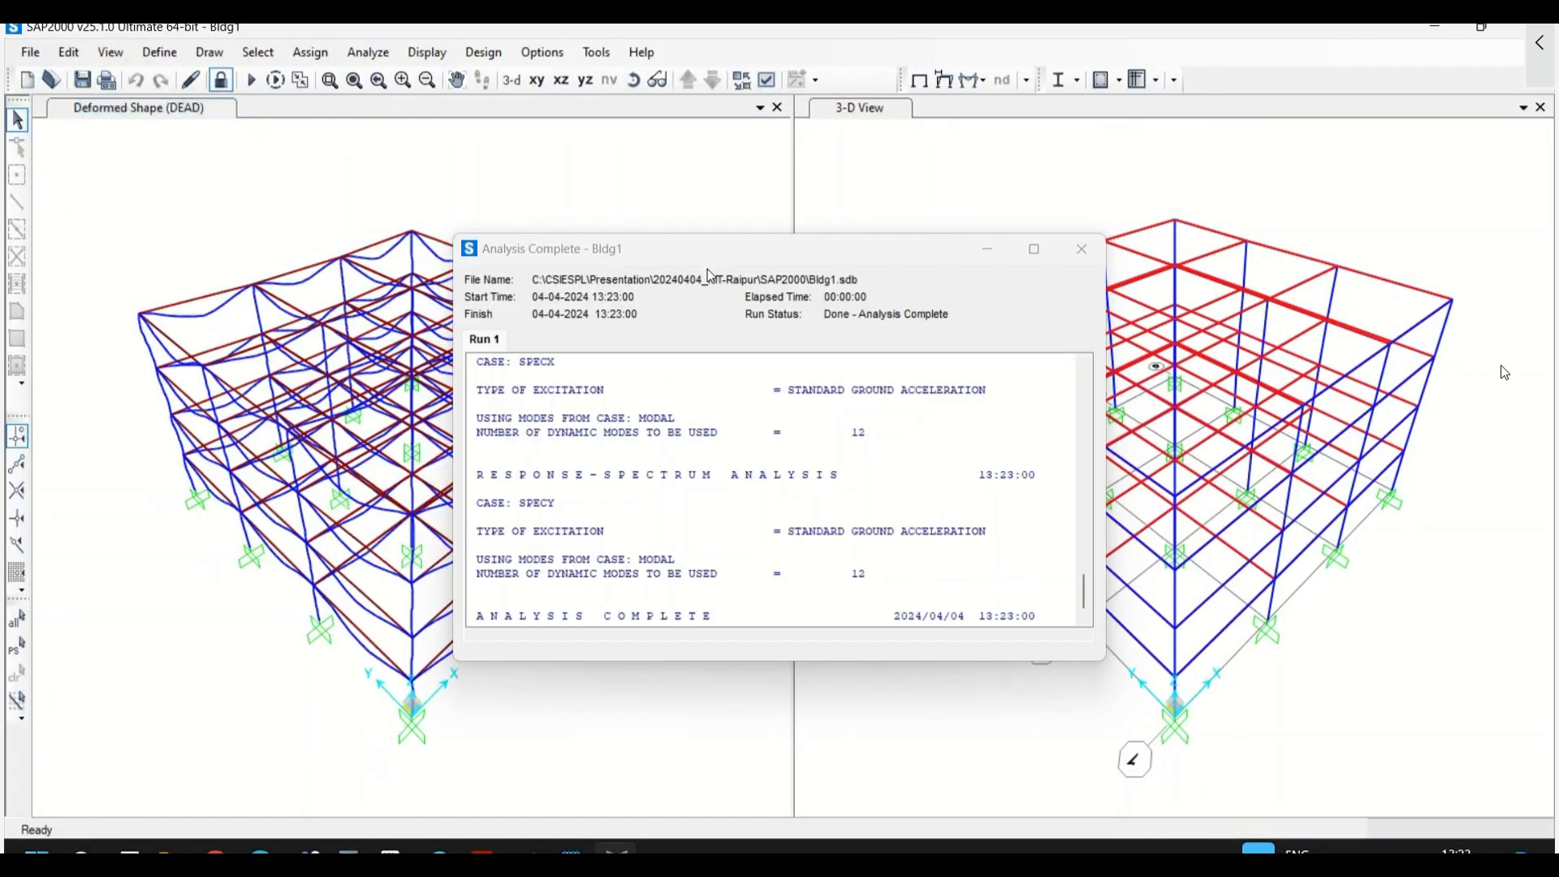
{"action": "left_click", "coordinate": [1082, 254]}
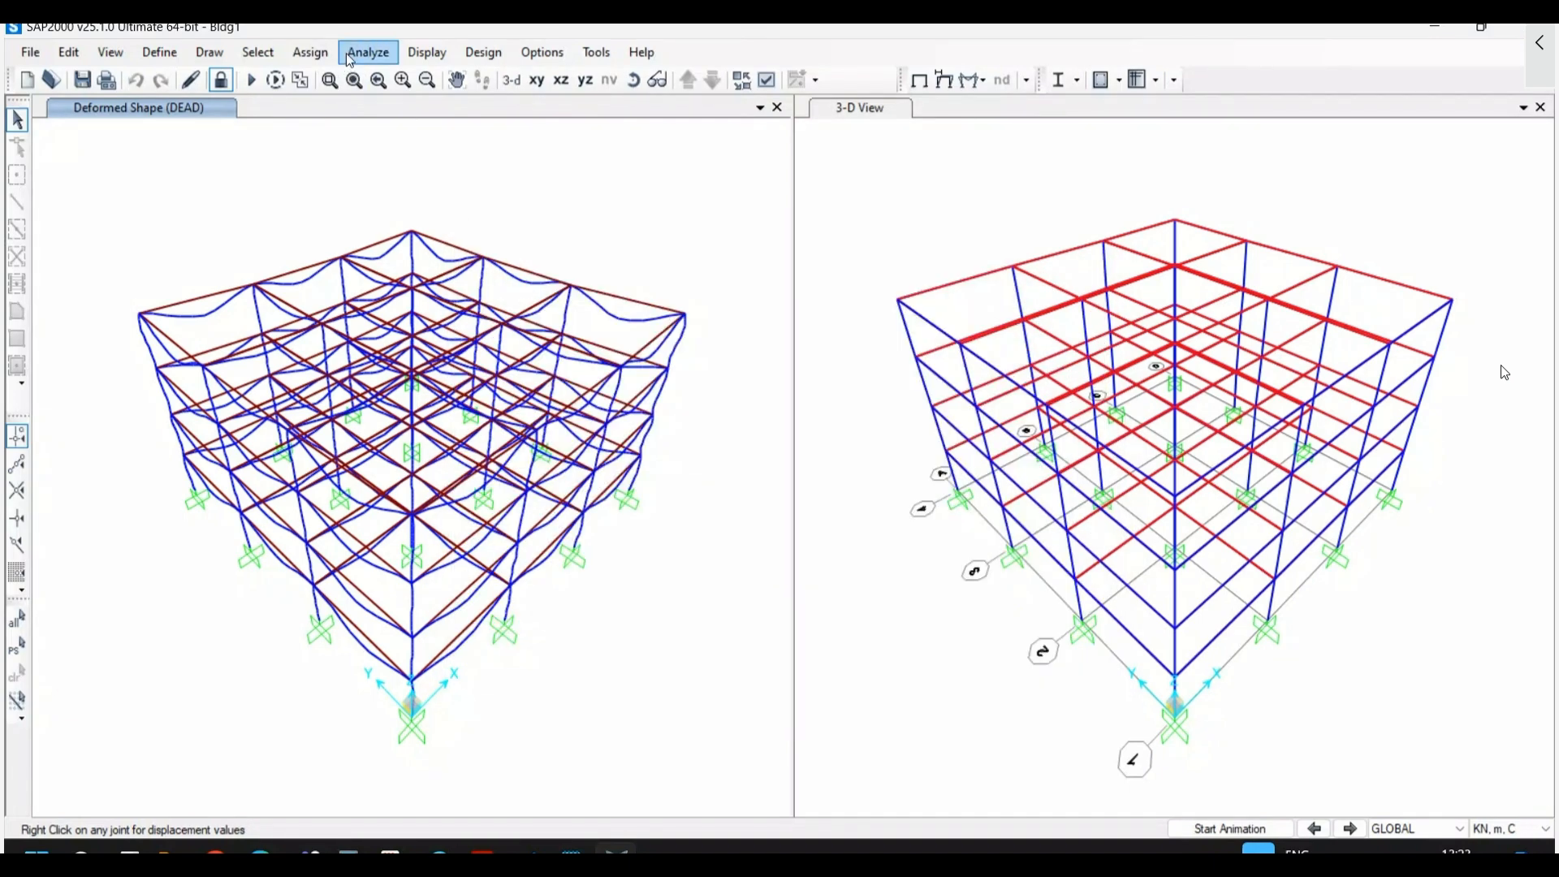
- Display the deformed shape of the MODAL case for mode 1 and play its animation briefly
{"action": "left_click", "coordinate": [429, 52]}
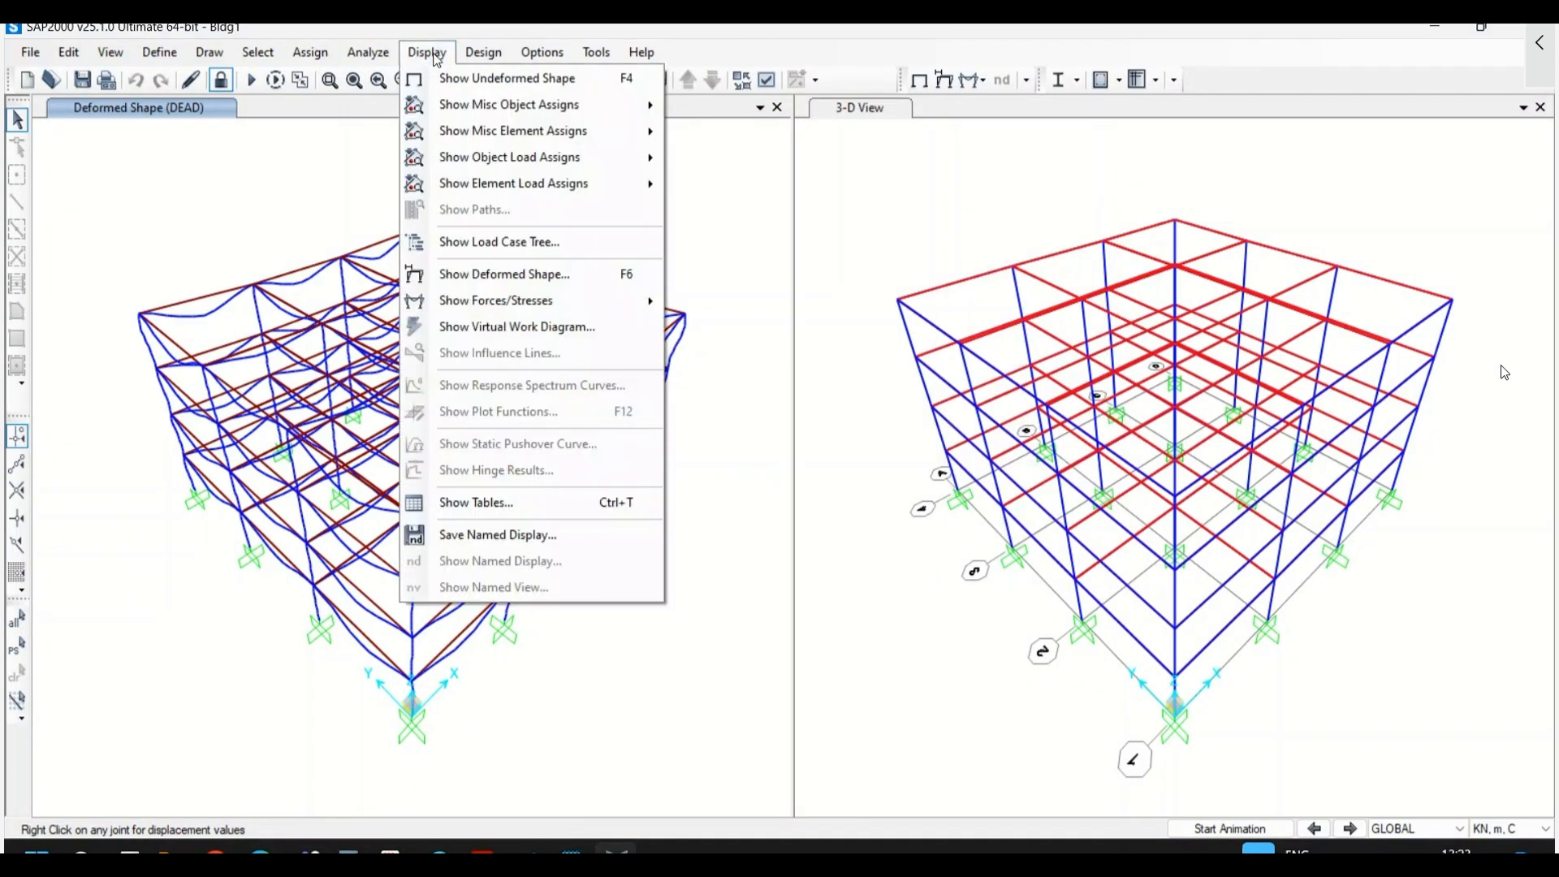
{"action": "left_click", "coordinate": [456, 280]}
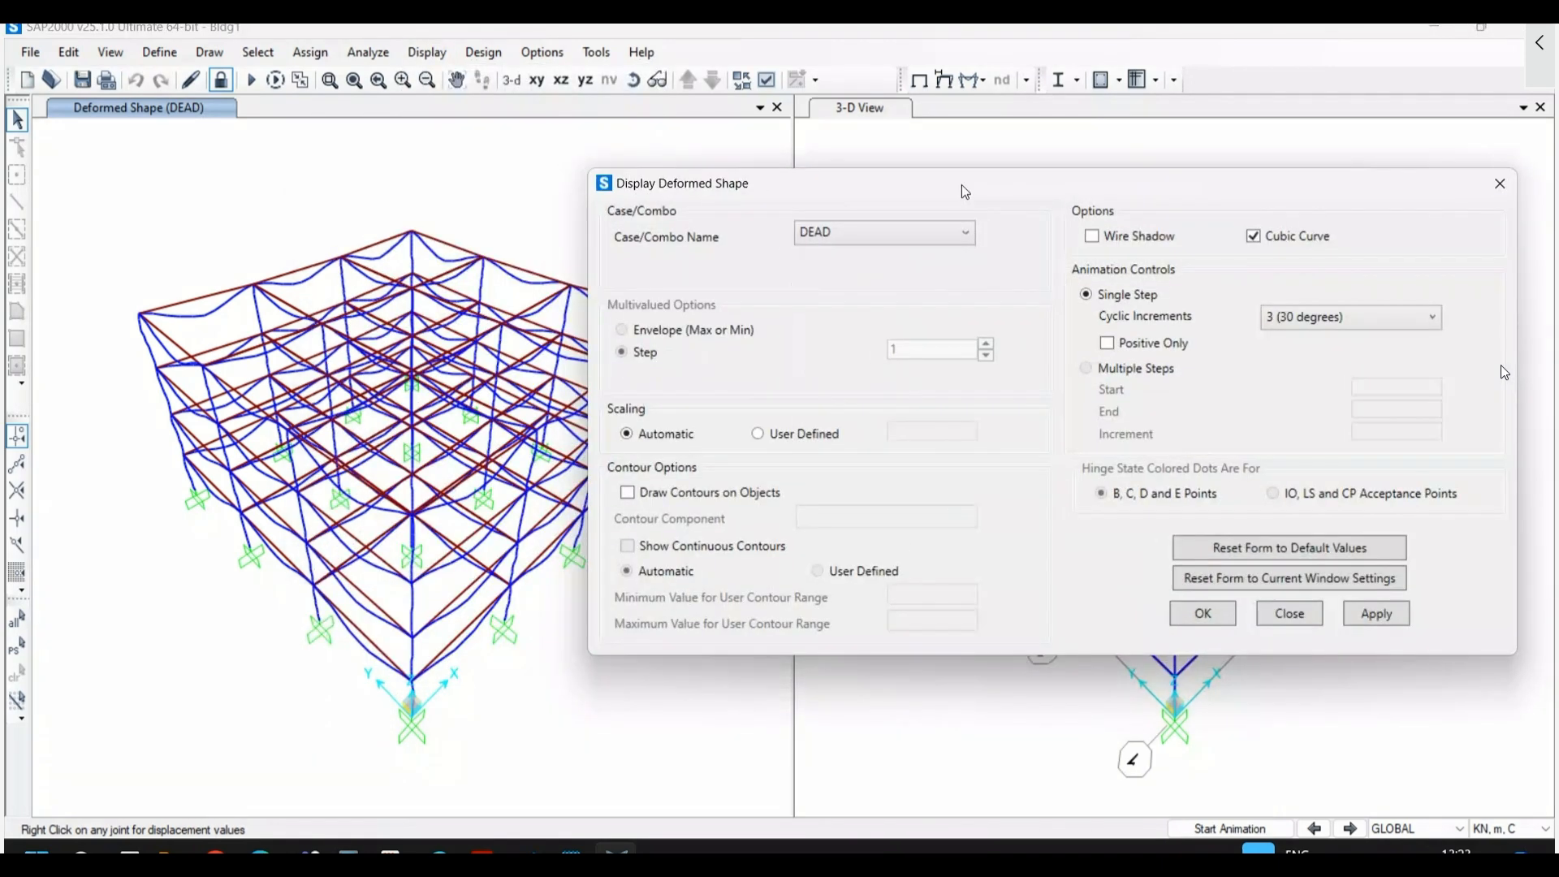
{"action": "left_click", "coordinate": [828, 234]}
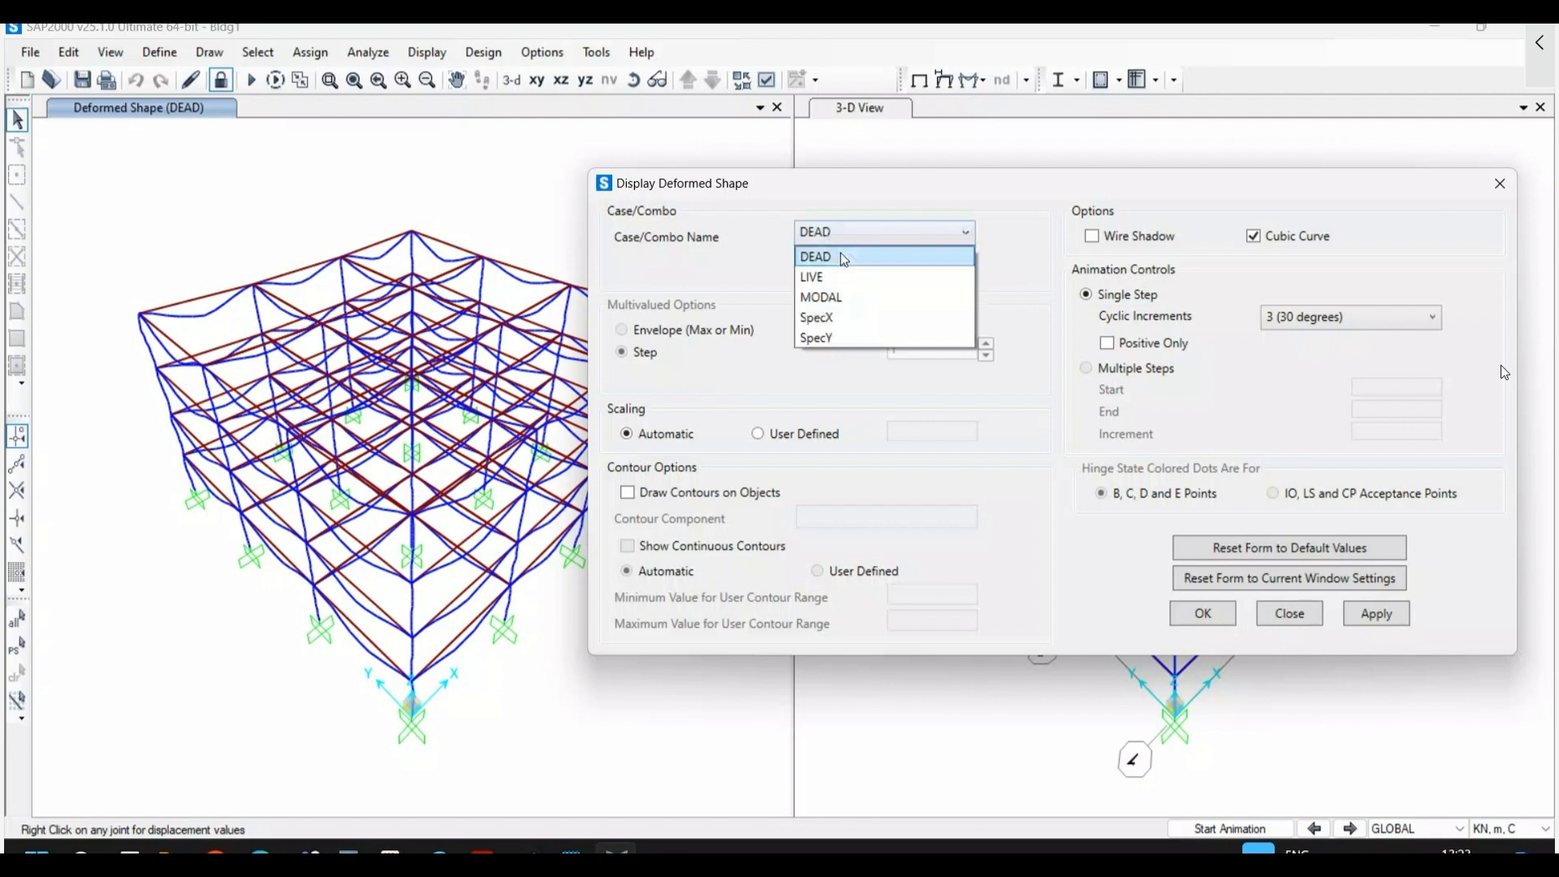
{"action": "left_click", "coordinate": [845, 299]}
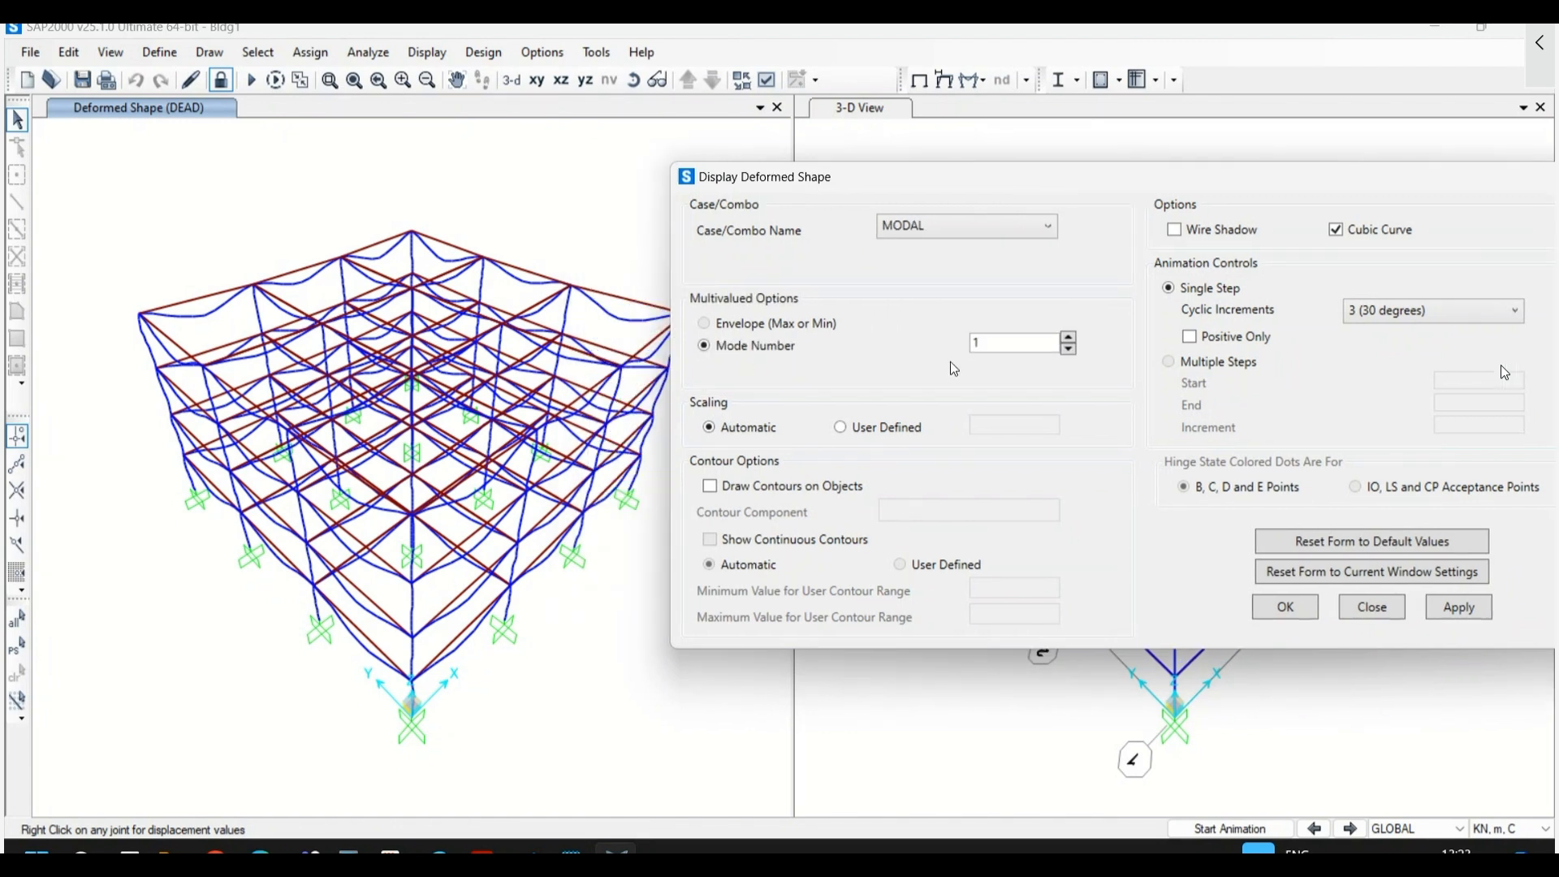
{"action": "left_click", "coordinate": [1439, 612]}
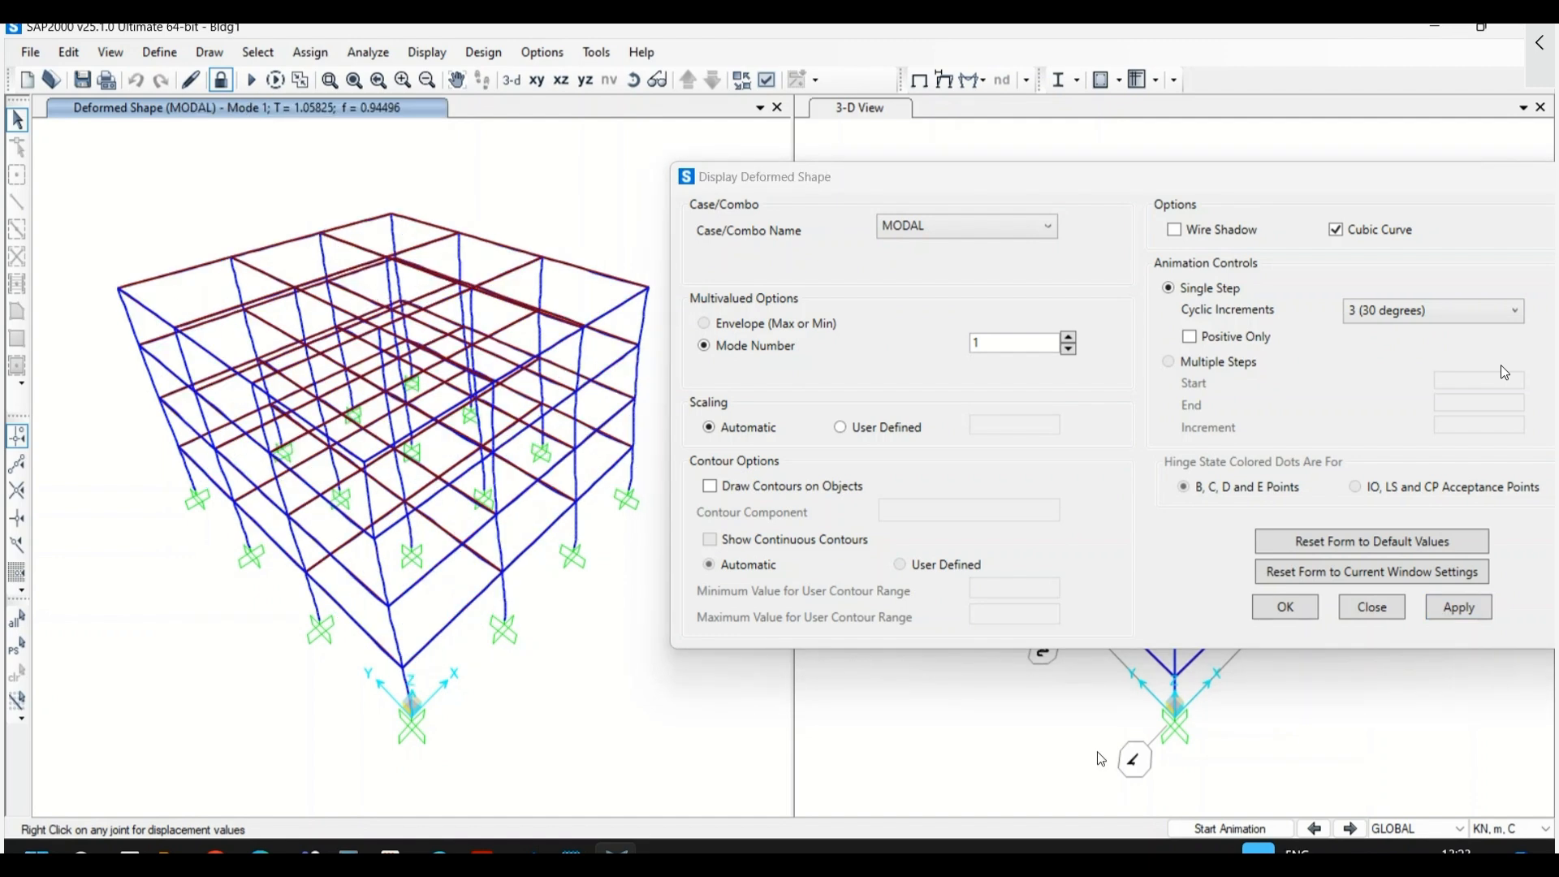
{"action": "left_click", "coordinate": [1226, 829]}
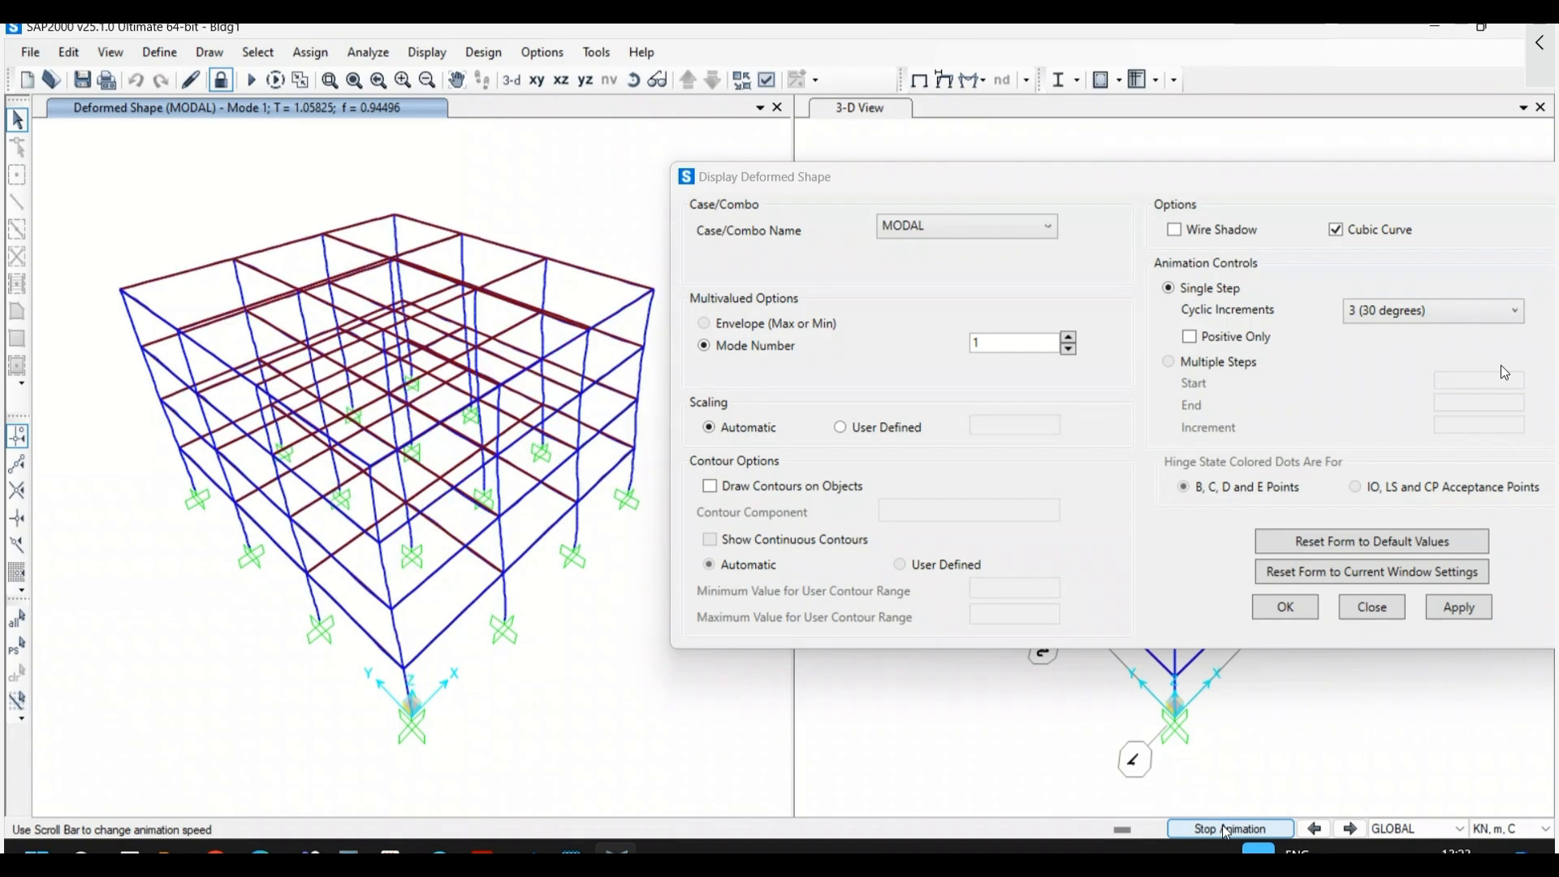
{"action": "left_click", "coordinate": [1226, 828]}
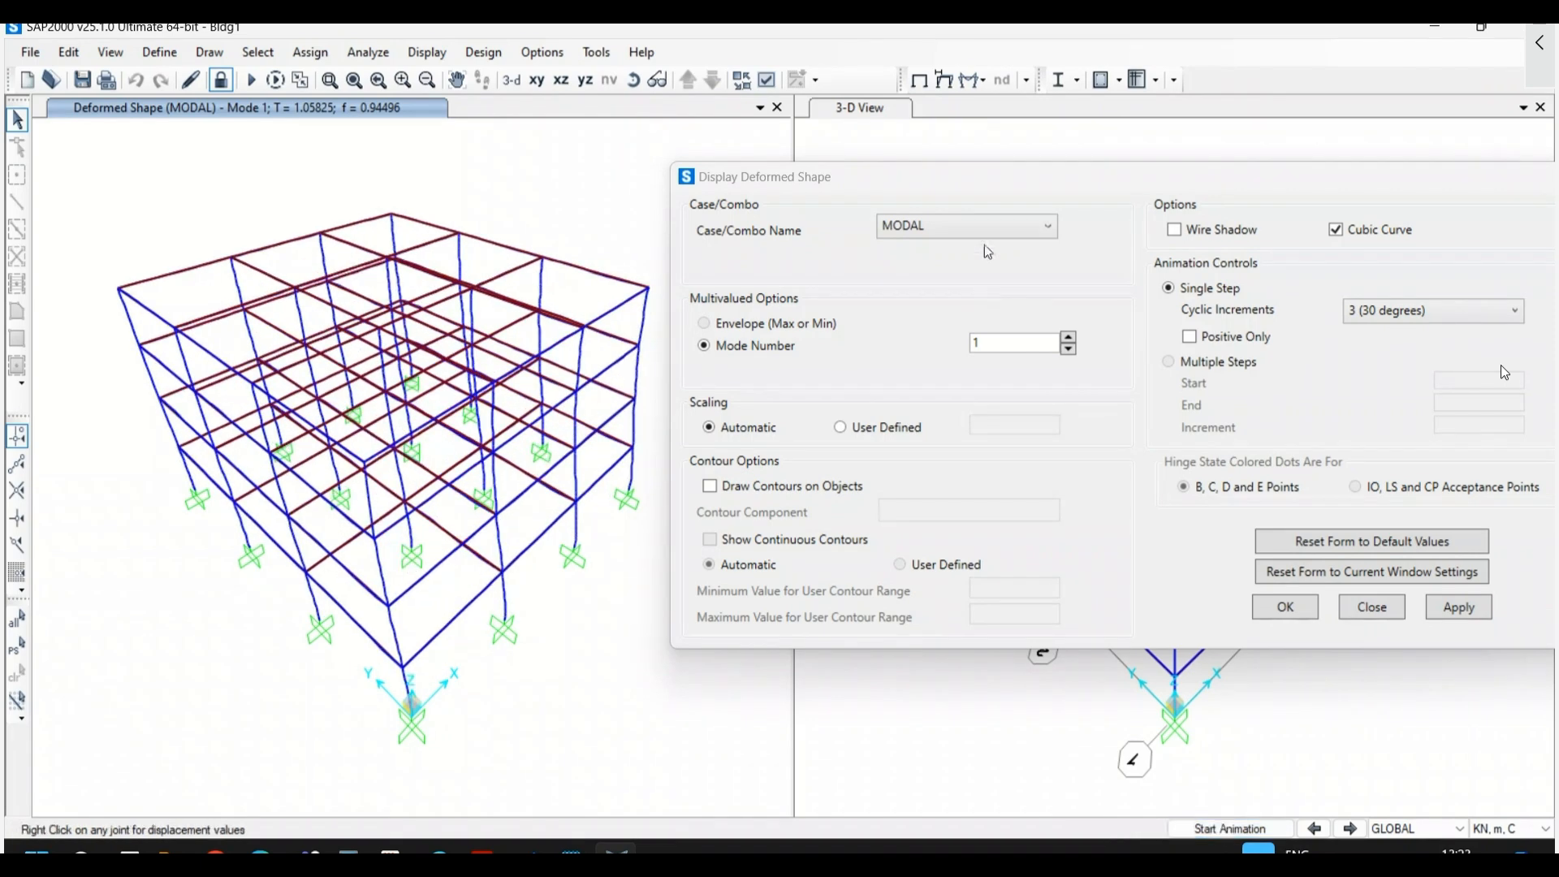
- Show the MODAL deformed shape for mode 2 and play its animation briefly
{"action": "left_click", "coordinate": [1068, 337]}
{"action": "left_click", "coordinate": [1458, 607]}
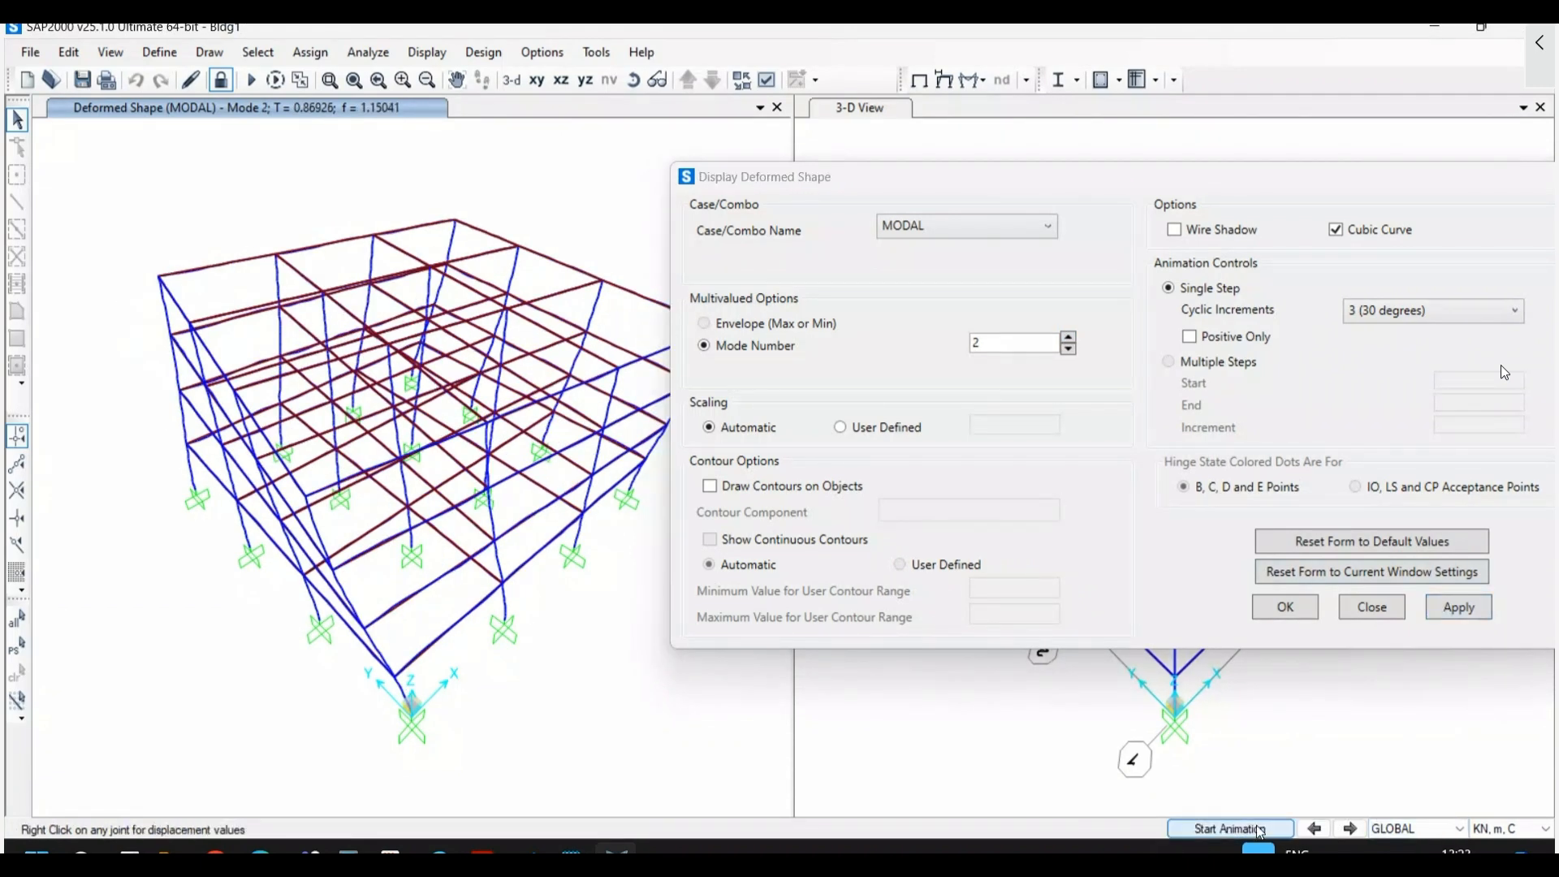
{"action": "left_click", "coordinate": [1258, 830]}
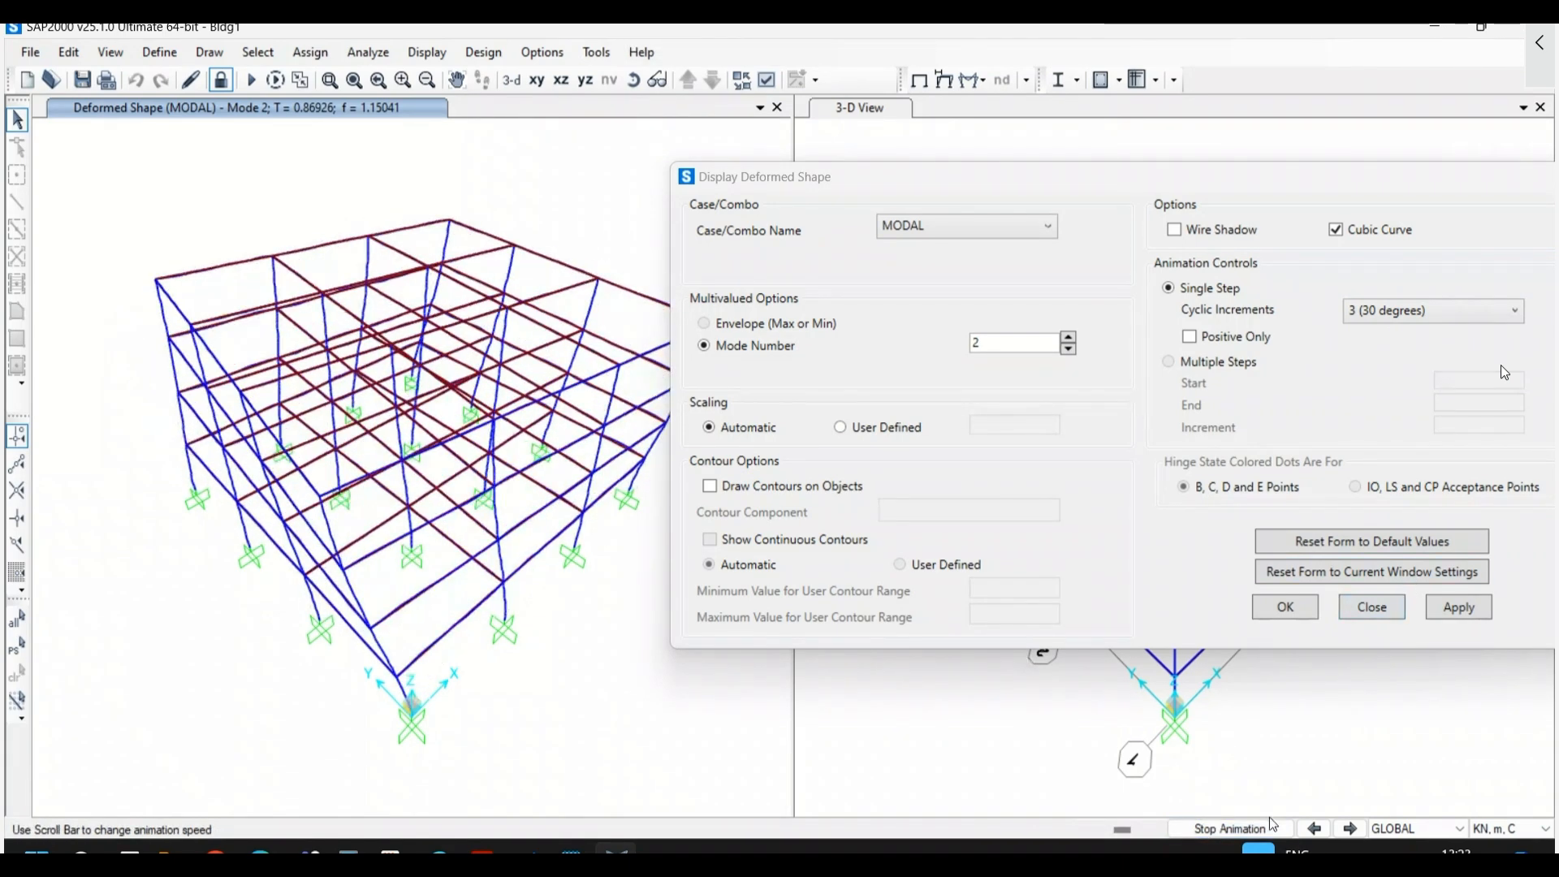
{"action": "left_click", "coordinate": [1245, 828]}
- Show the MODAL deformed shape for mode 3 and play its animation briefly
{"action": "left_click", "coordinate": [1069, 337]}
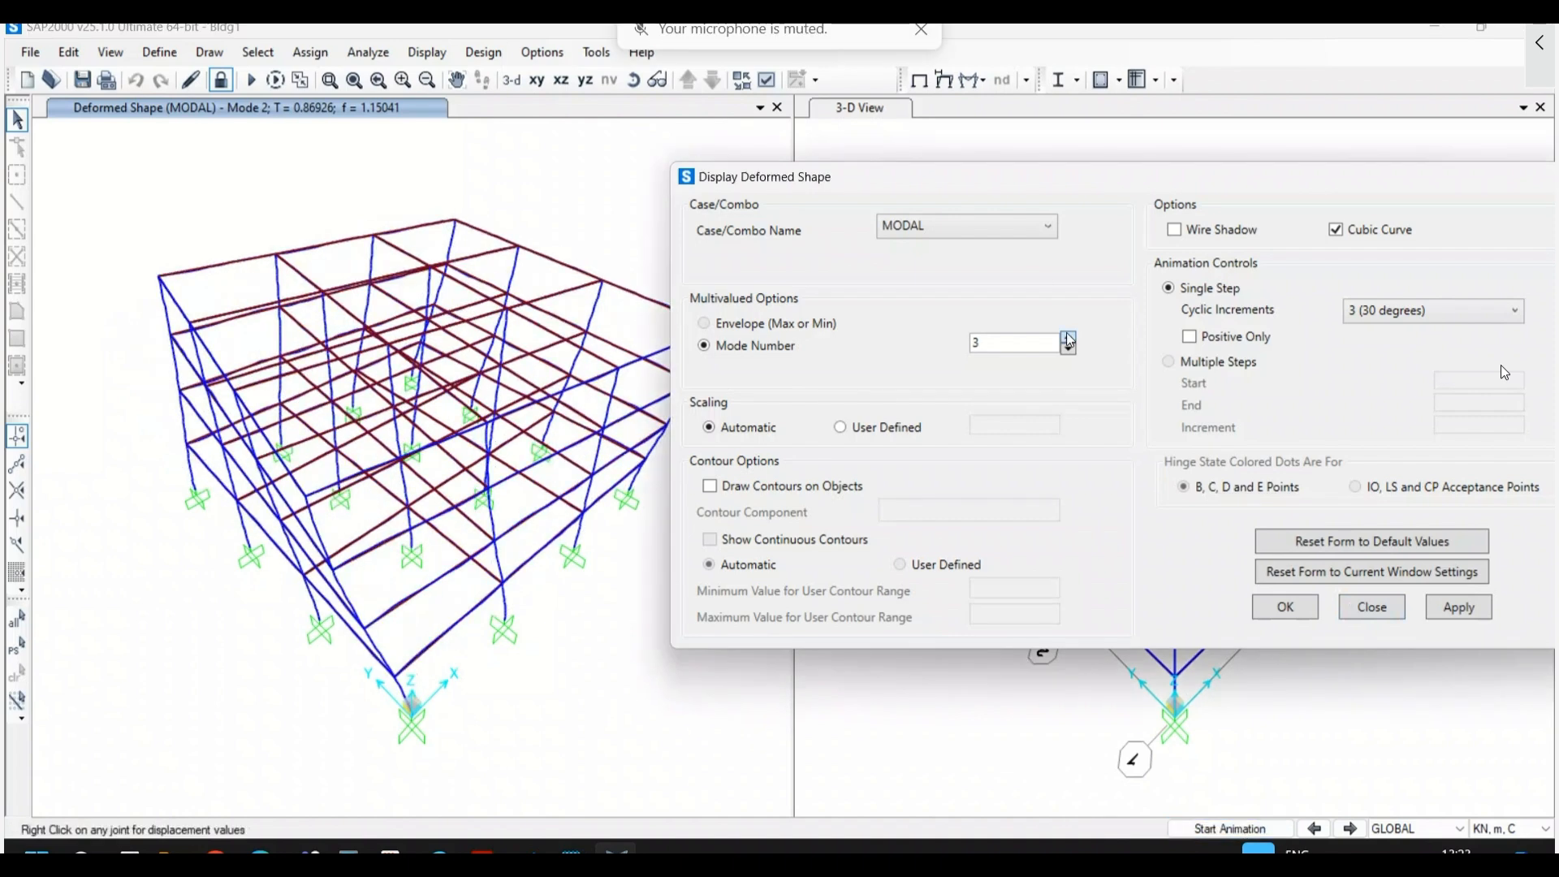
{"action": "left_click", "coordinate": [1444, 606]}
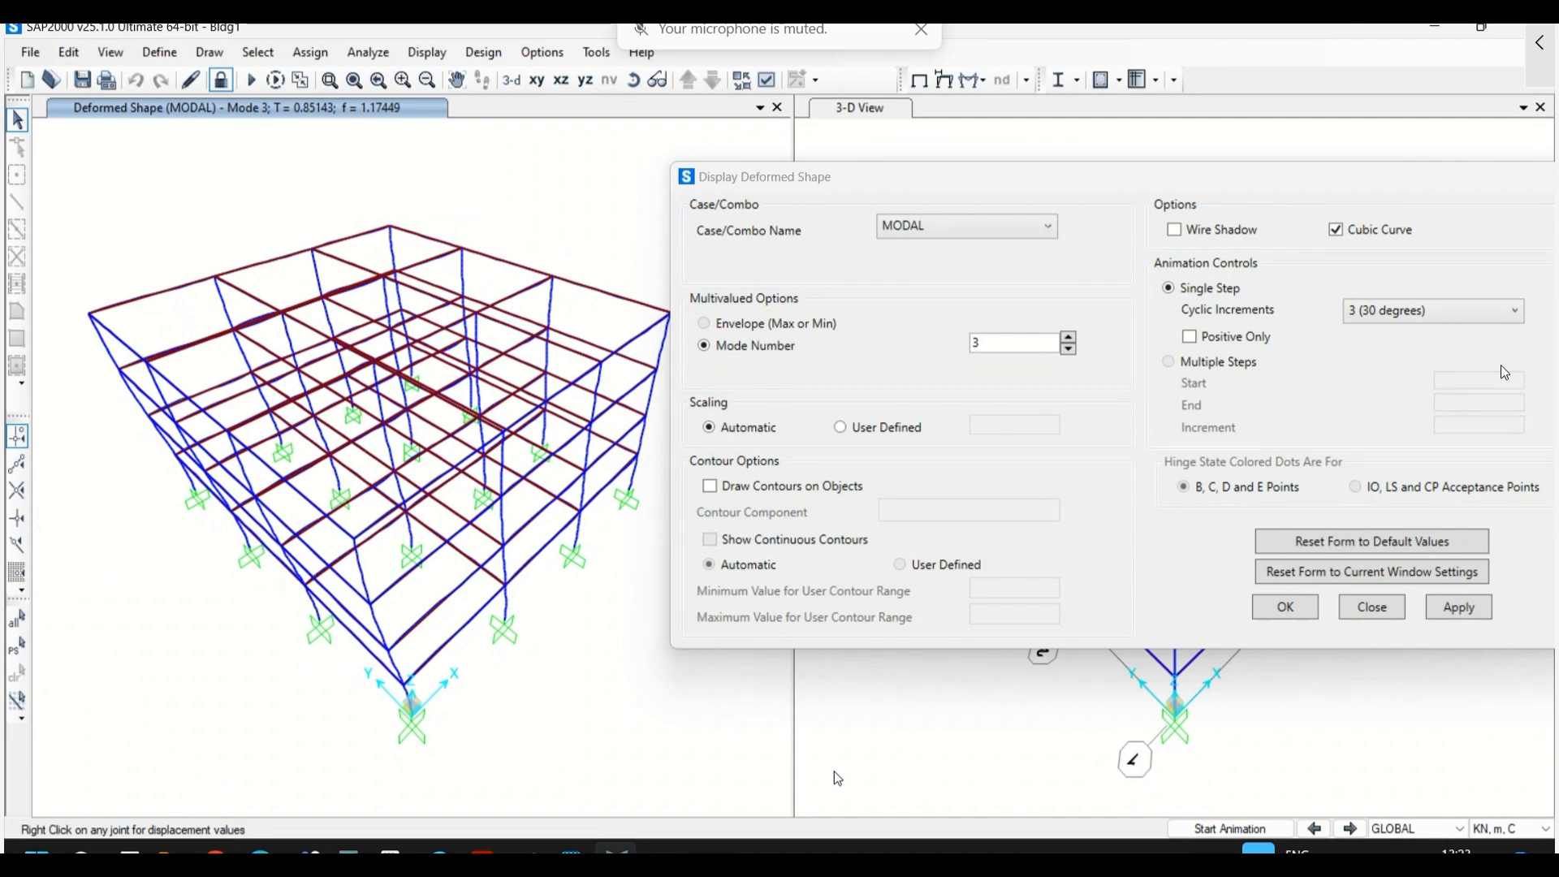
{"action": "left_click", "coordinate": [1231, 829]}
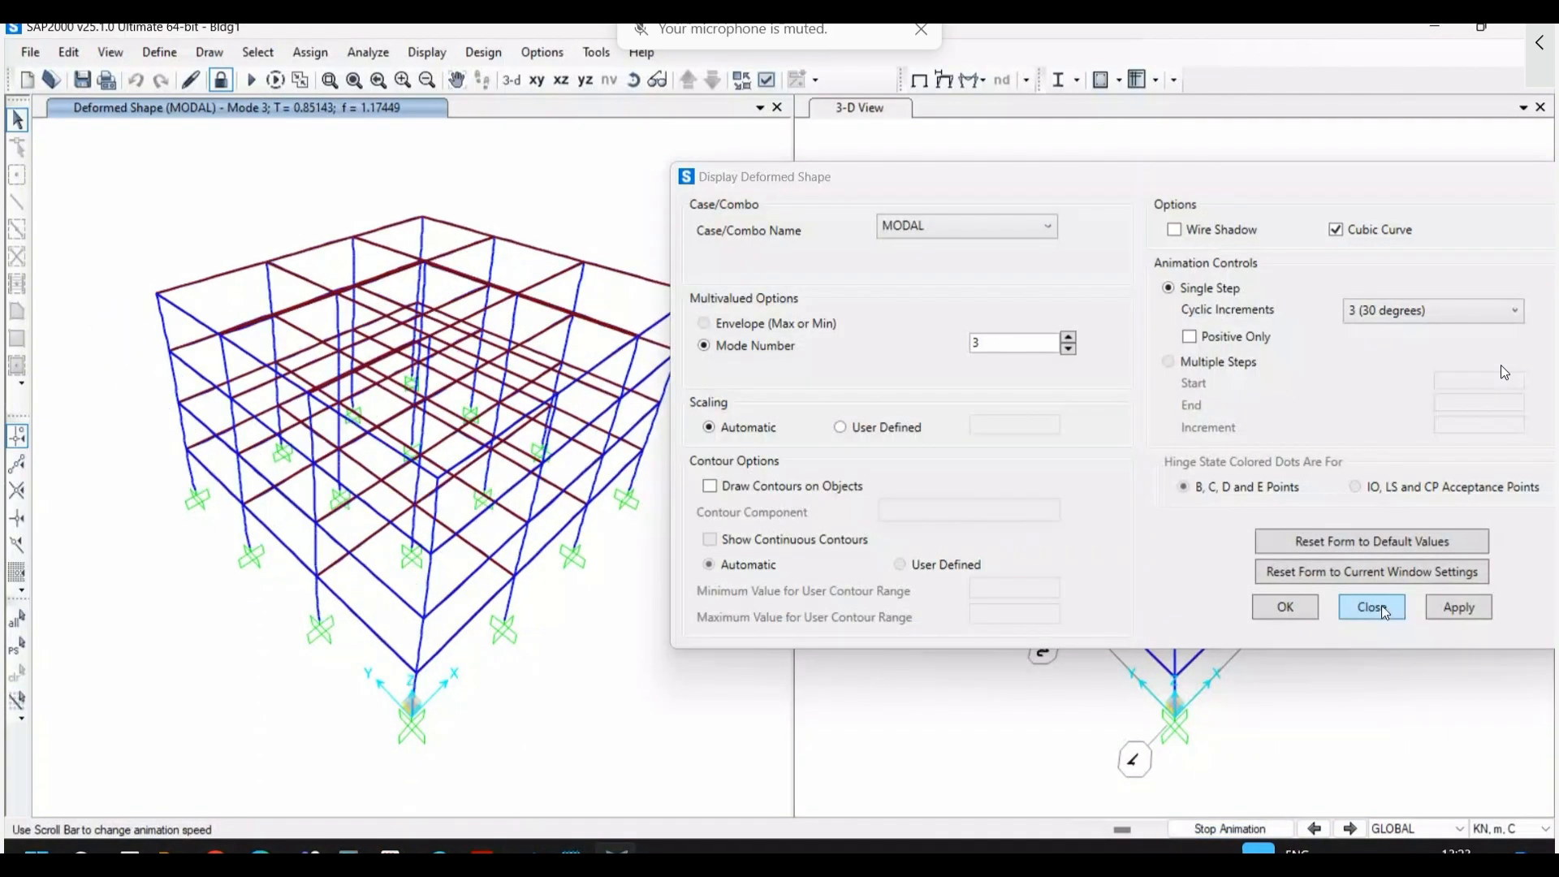
{"action": "left_click", "coordinate": [1271, 828]}
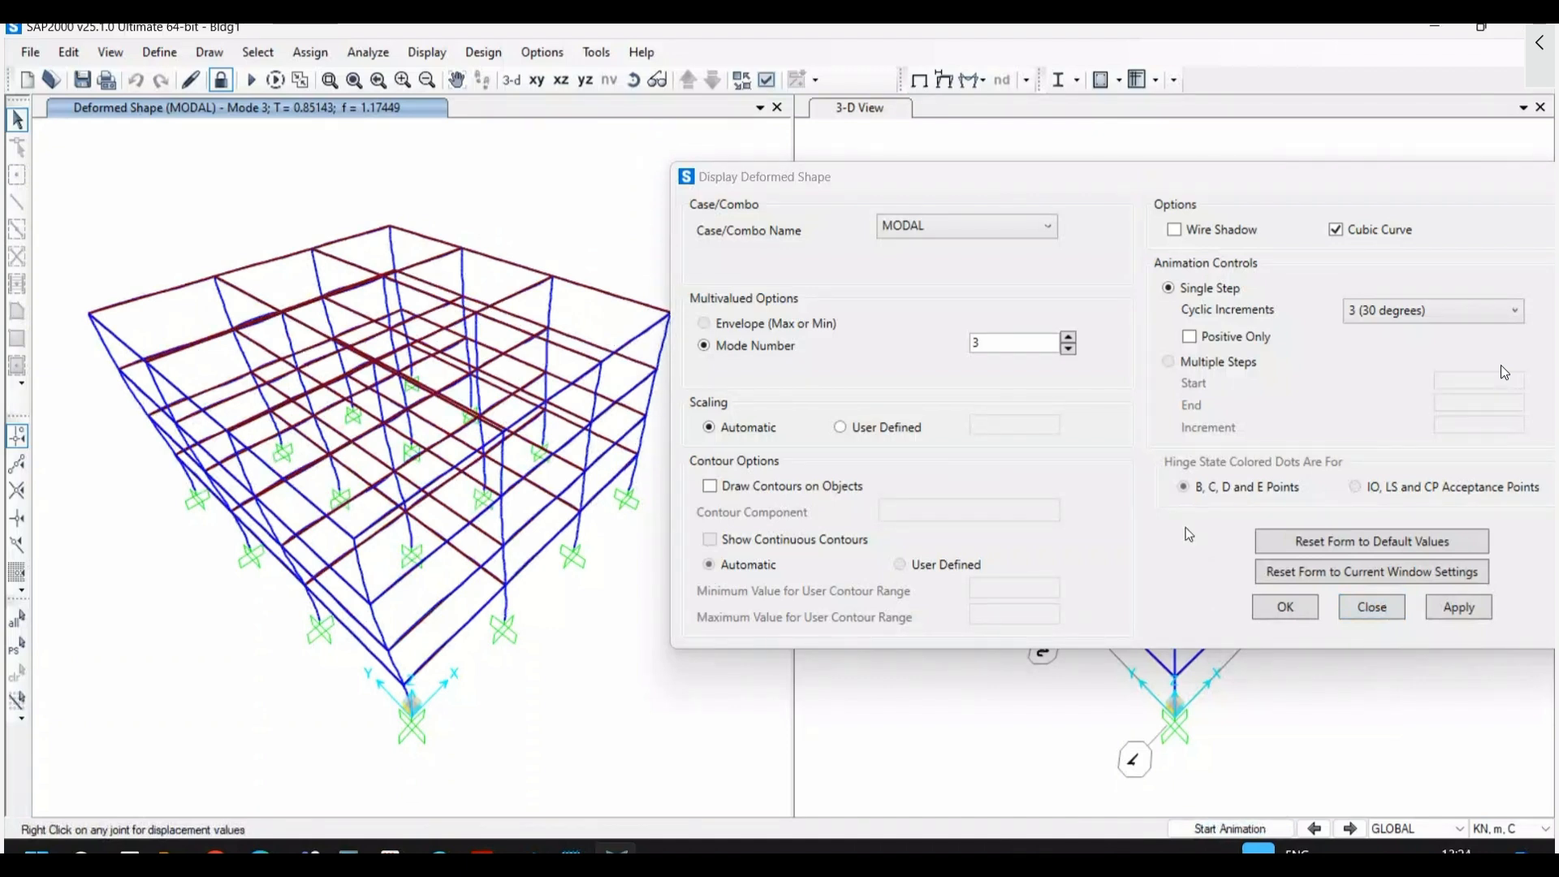
- Display the Modal Periods And Frequencies and Modal Participating Mass Ratios tables from the structure output of the analysis results
{"action": "left_click", "coordinate": [1393, 609]}
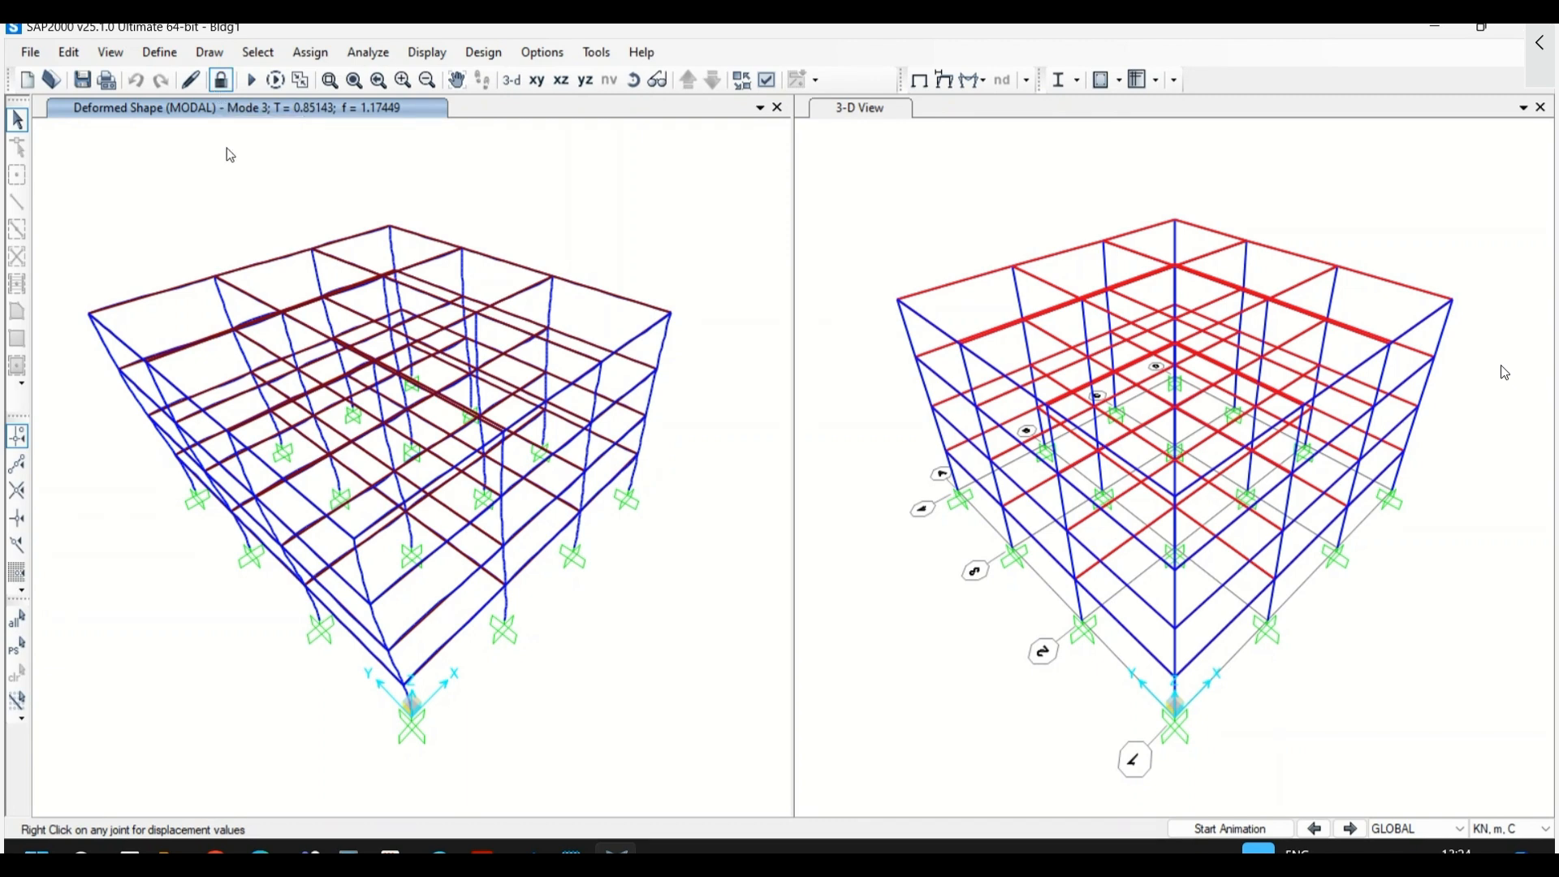
{"action": "left_click", "coordinate": [428, 52]}
{"action": "mouse_move", "coordinate": [388, 65]}
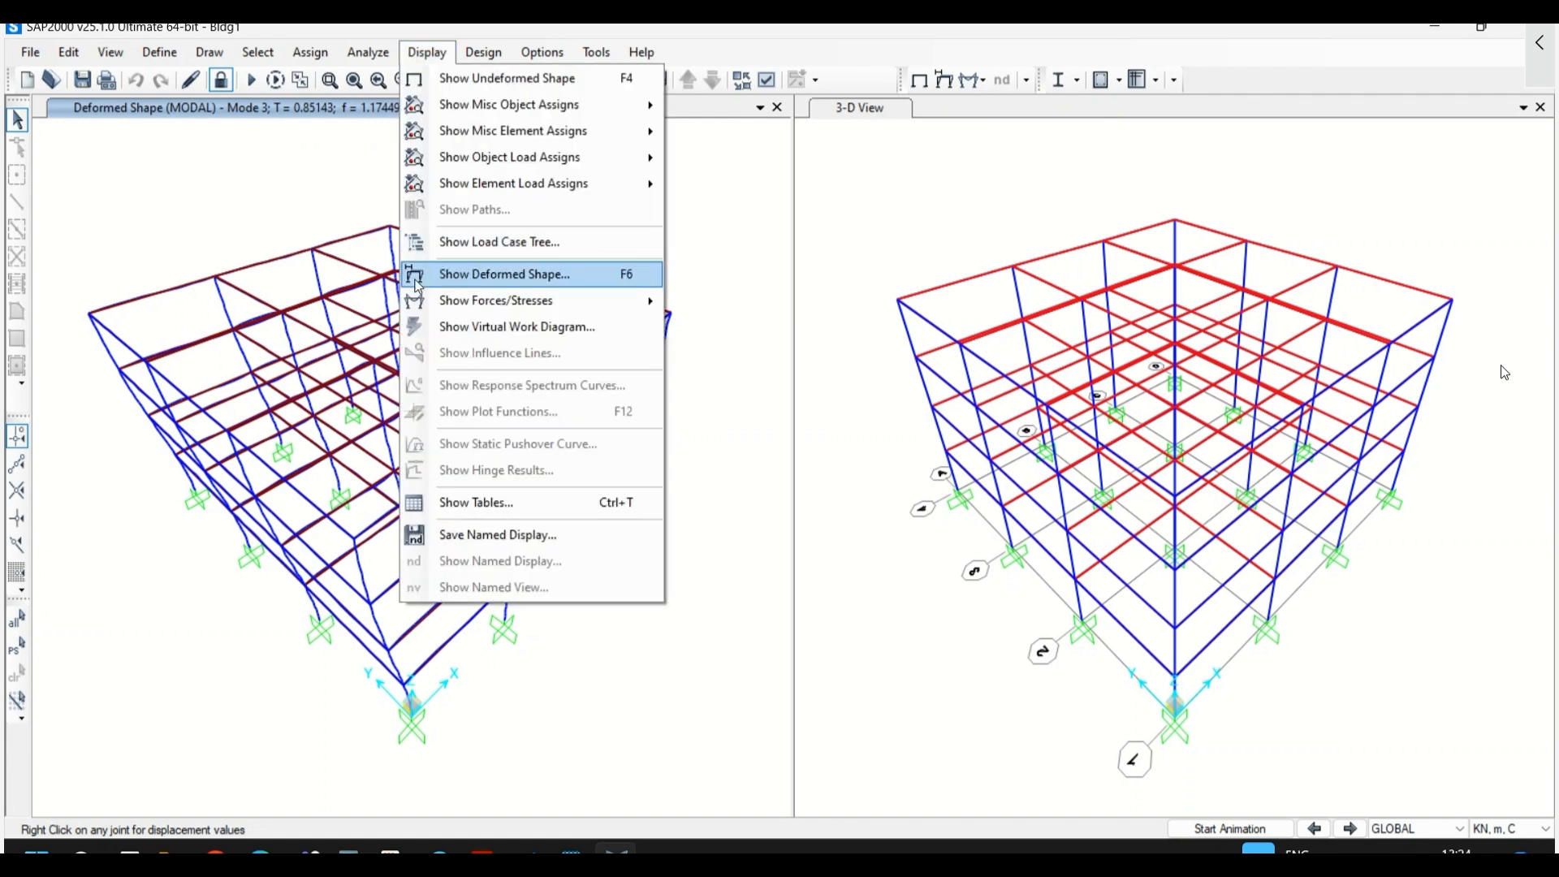
{"action": "left_click", "coordinate": [479, 505]}
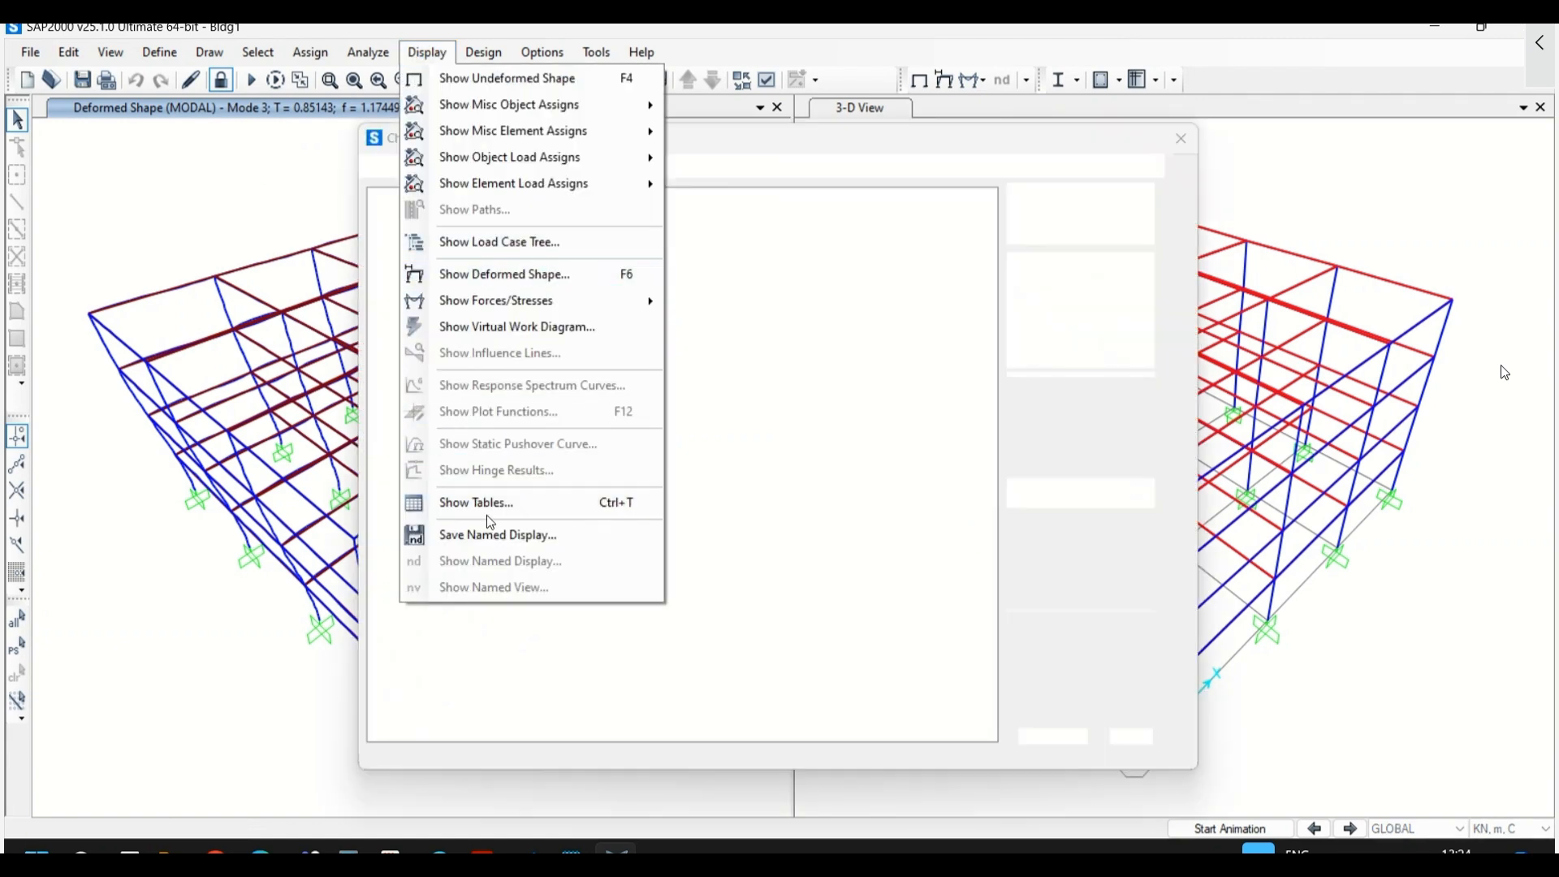
{"action": "left_click_drag", "start_coordinate": [922, 139], "coordinate": [1141, 107]}
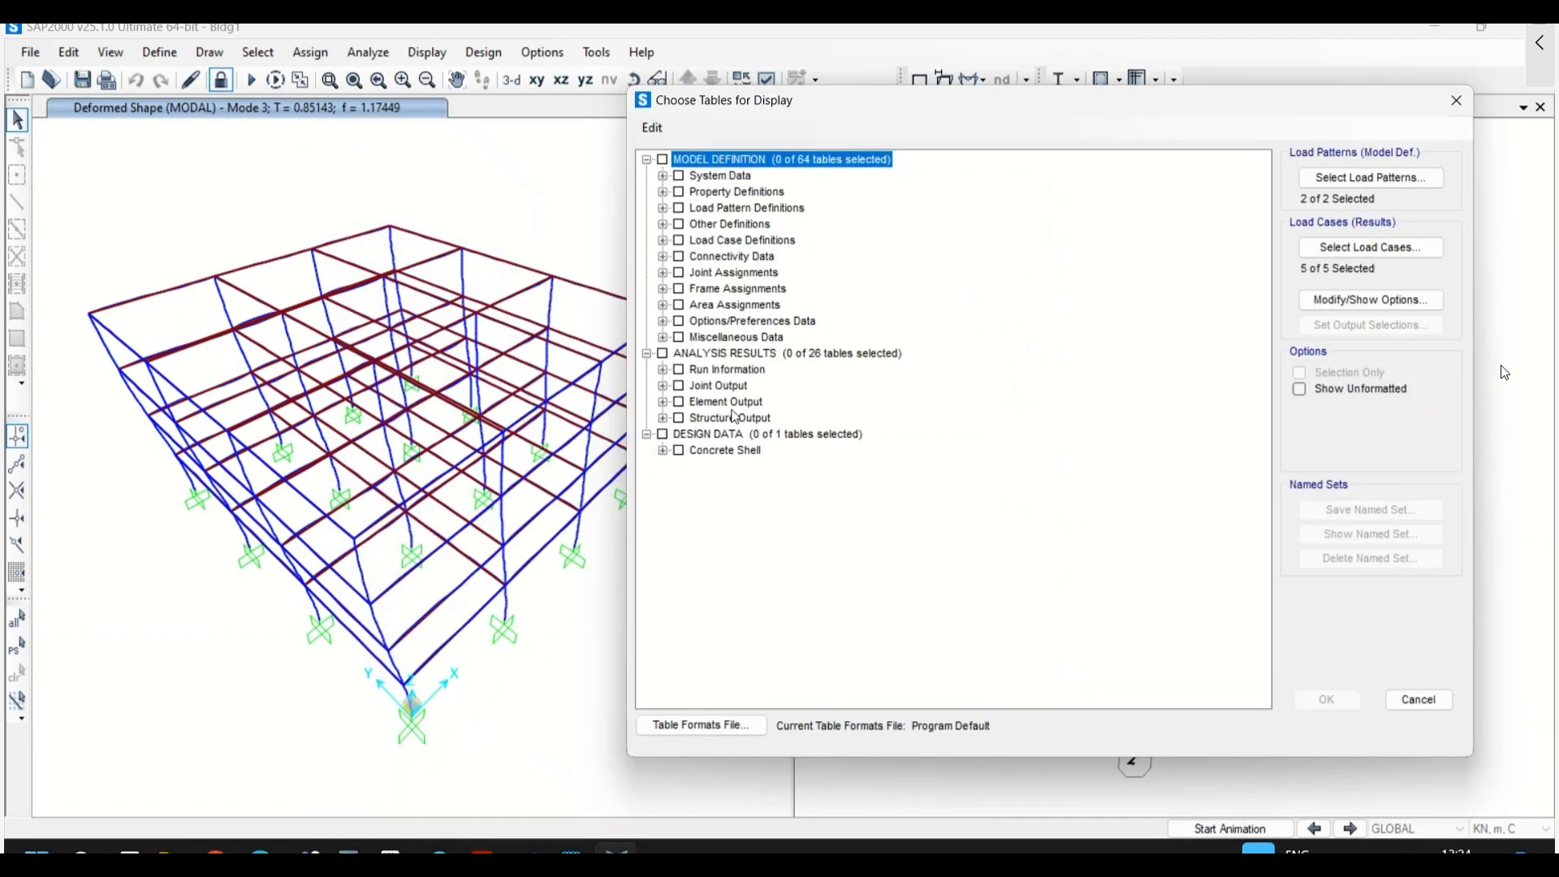
{"action": "left_click", "coordinate": [664, 418]}
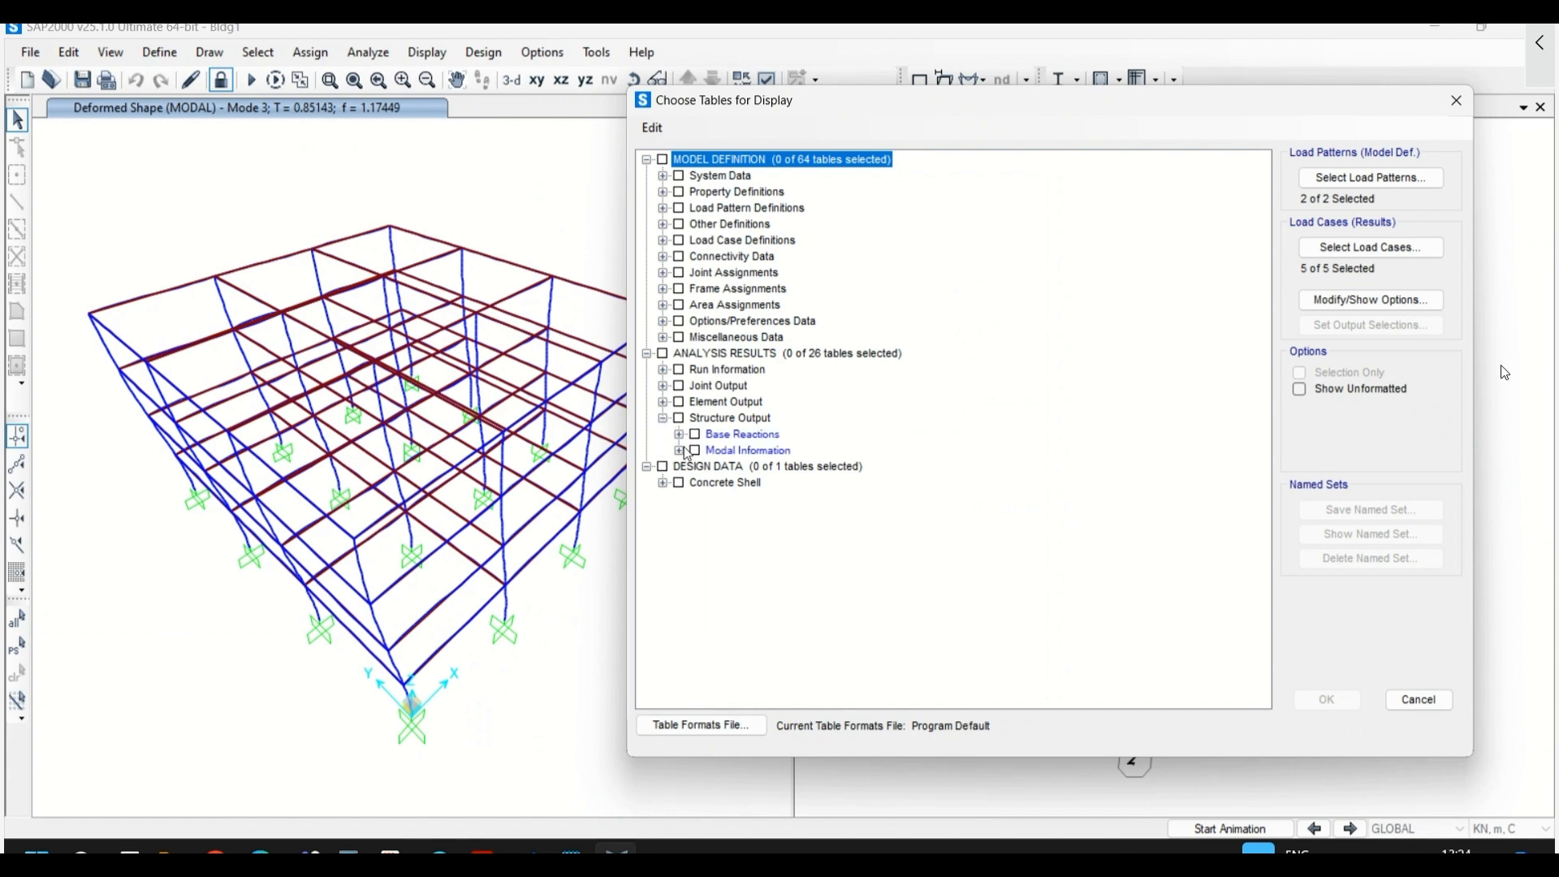
{"action": "left_click", "coordinate": [679, 451]}
{"action": "left_click", "coordinate": [712, 467]}
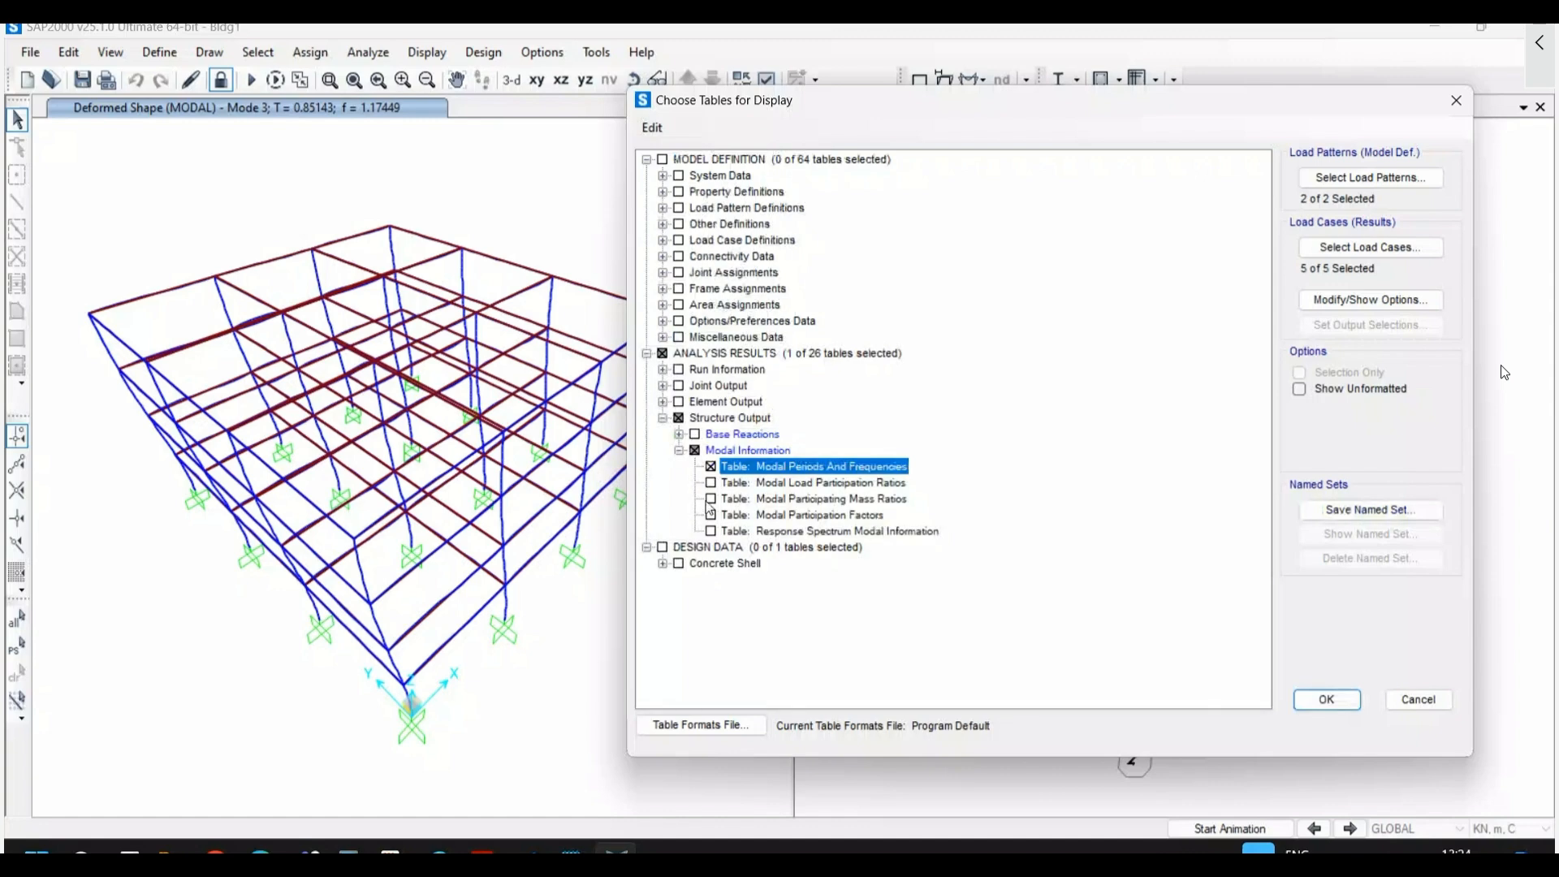
{"action": "left_click", "coordinate": [711, 498]}
{"action": "left_click", "coordinate": [1325, 699]}
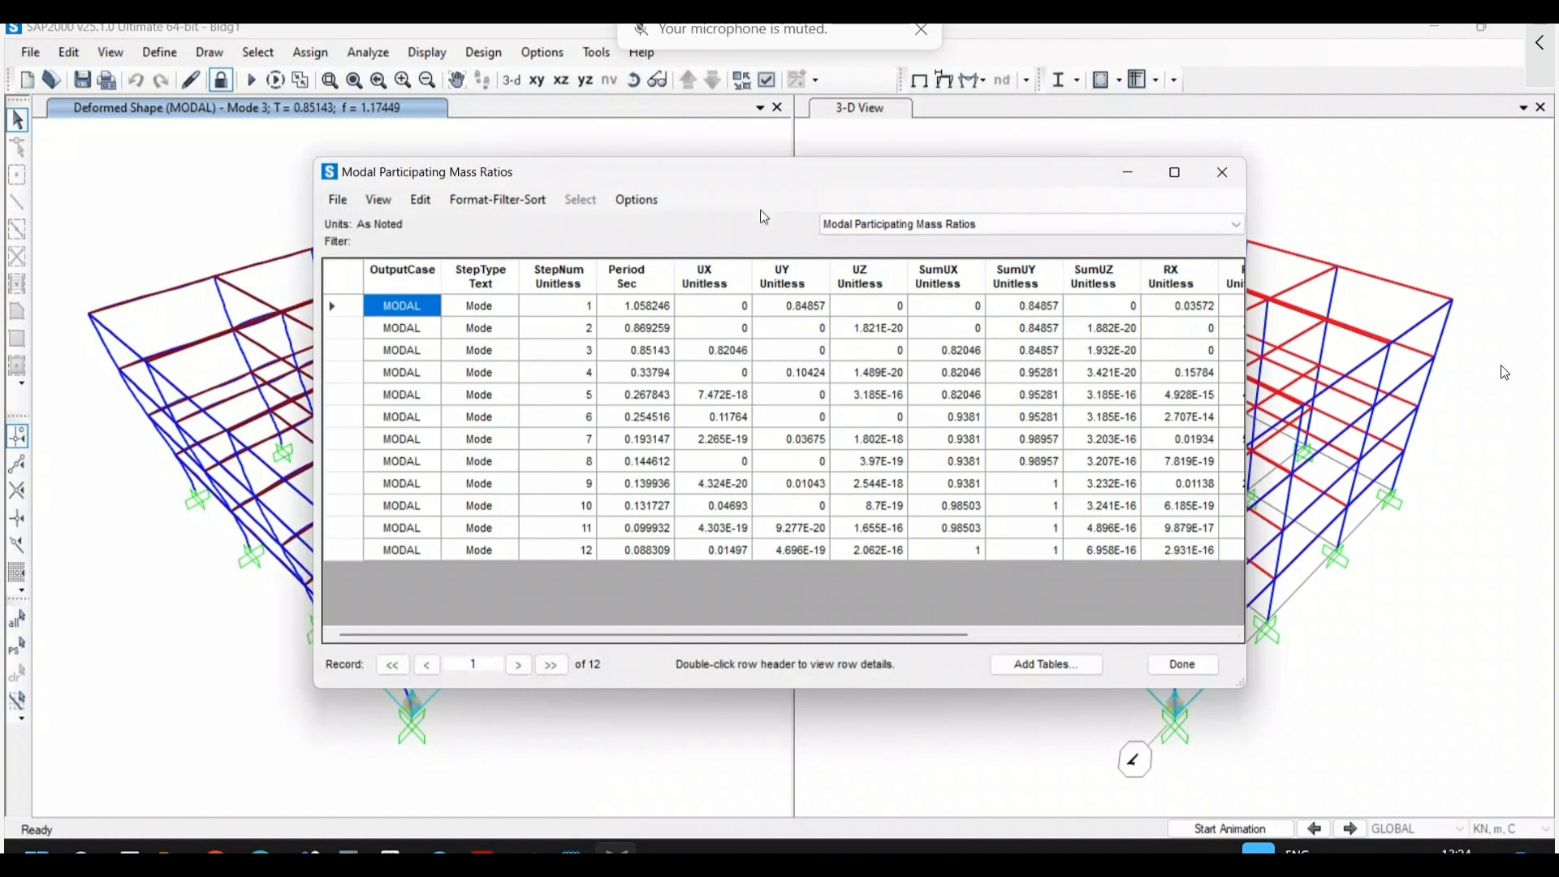
- Review the modal periods and frequencies, return to the participating mass ratios to examine the cumulative SumUX and SumUY columns, and close the tables
{"action": "left_click", "coordinate": [893, 226]}
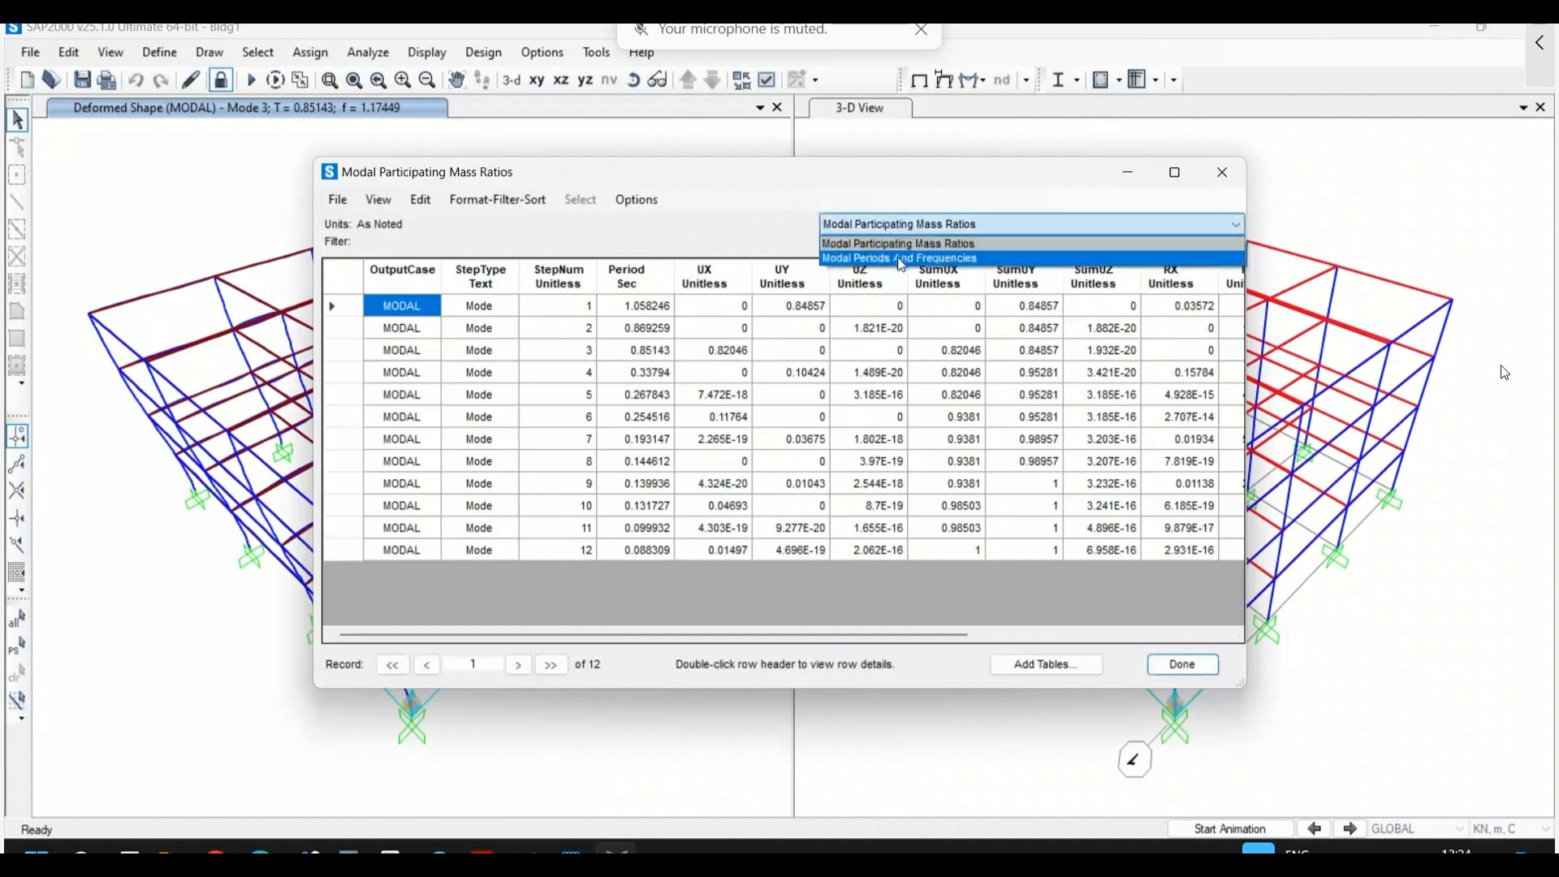
{"action": "left_click", "coordinate": [900, 258]}
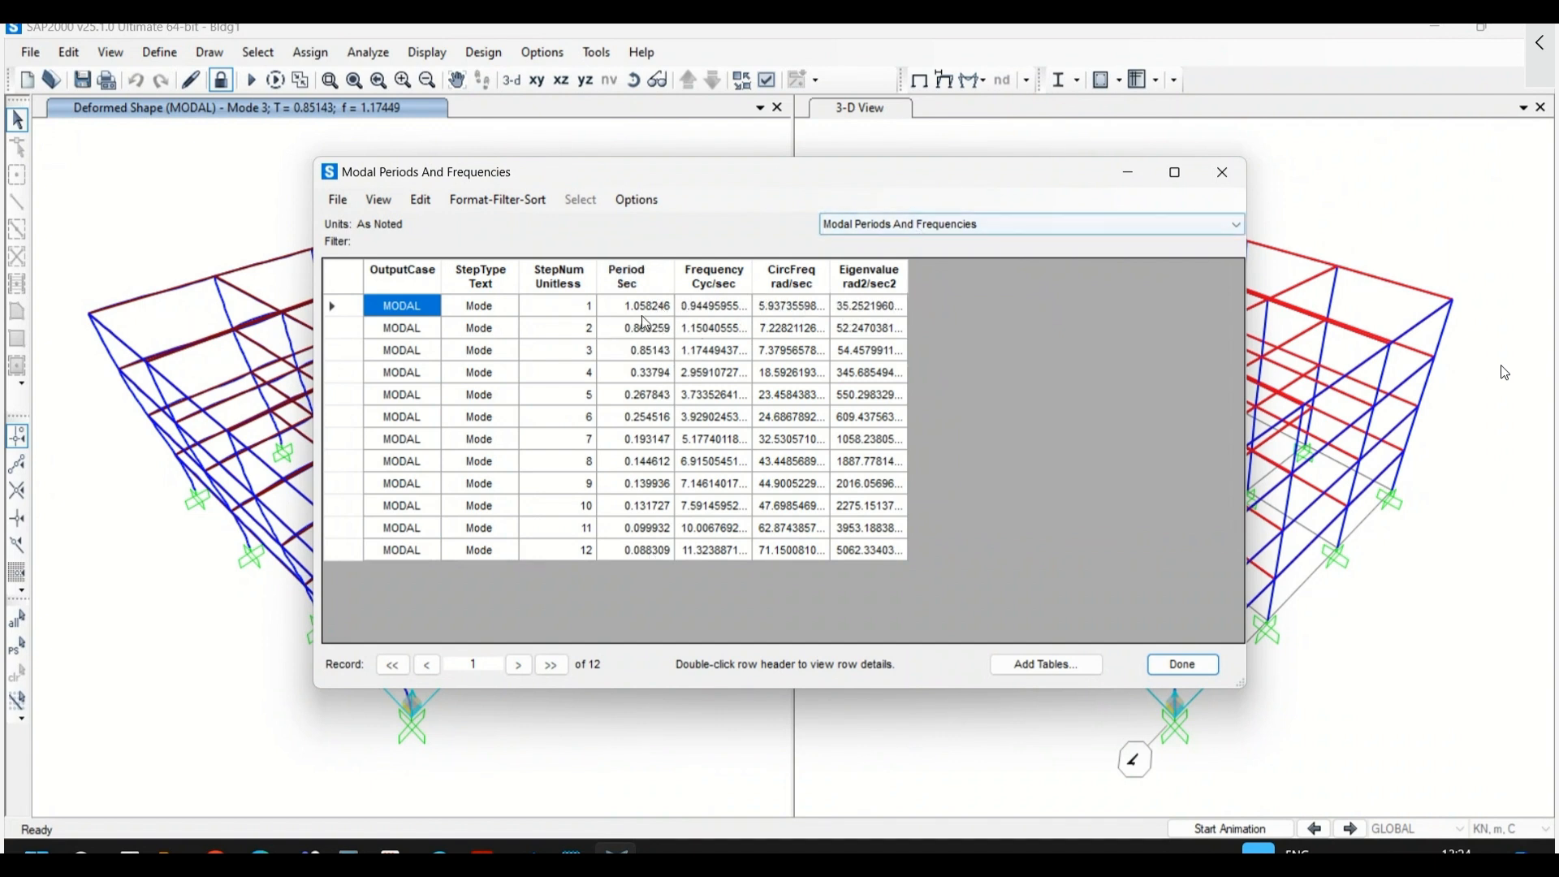
{"action": "left_click", "coordinate": [956, 229]}
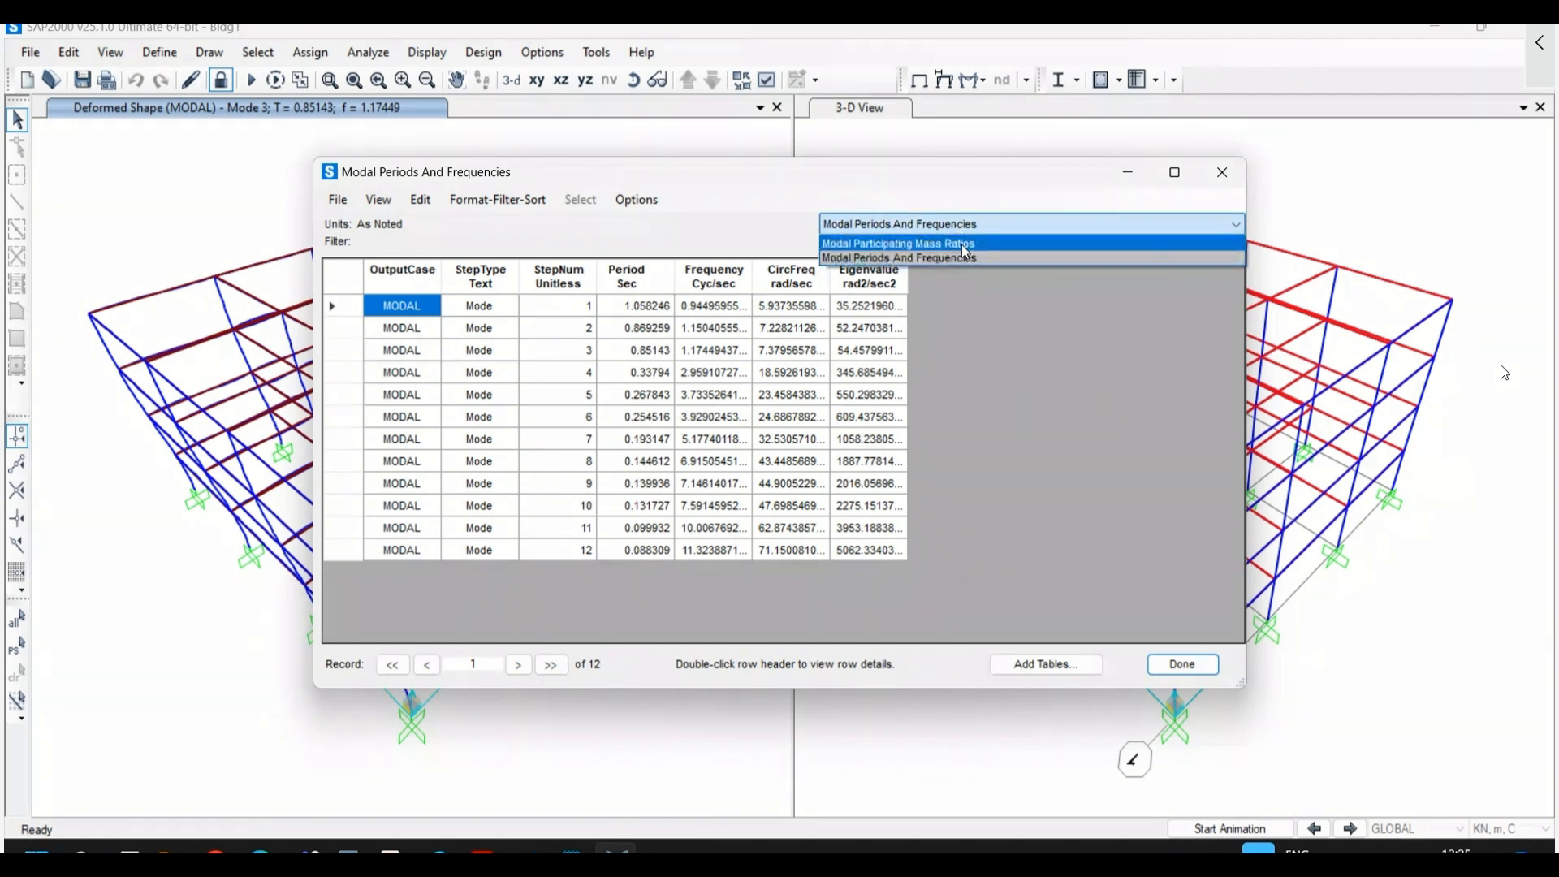
{"action": "left_click", "coordinate": [962, 245]}
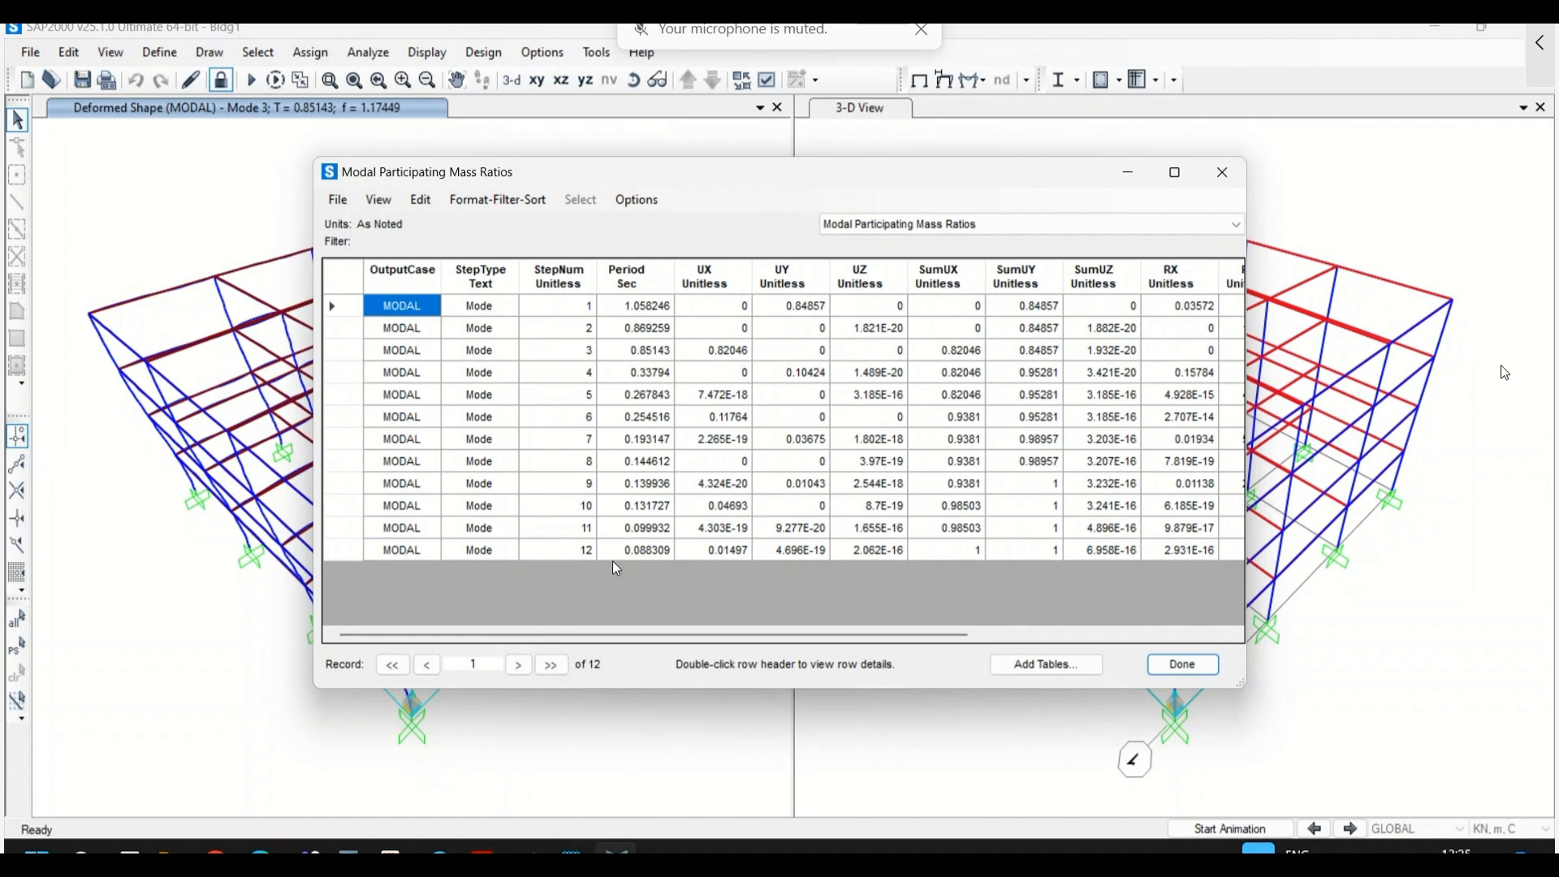
{"action": "left_click", "coordinate": [972, 426]}
{"action": "left_click", "coordinate": [1036, 420]}
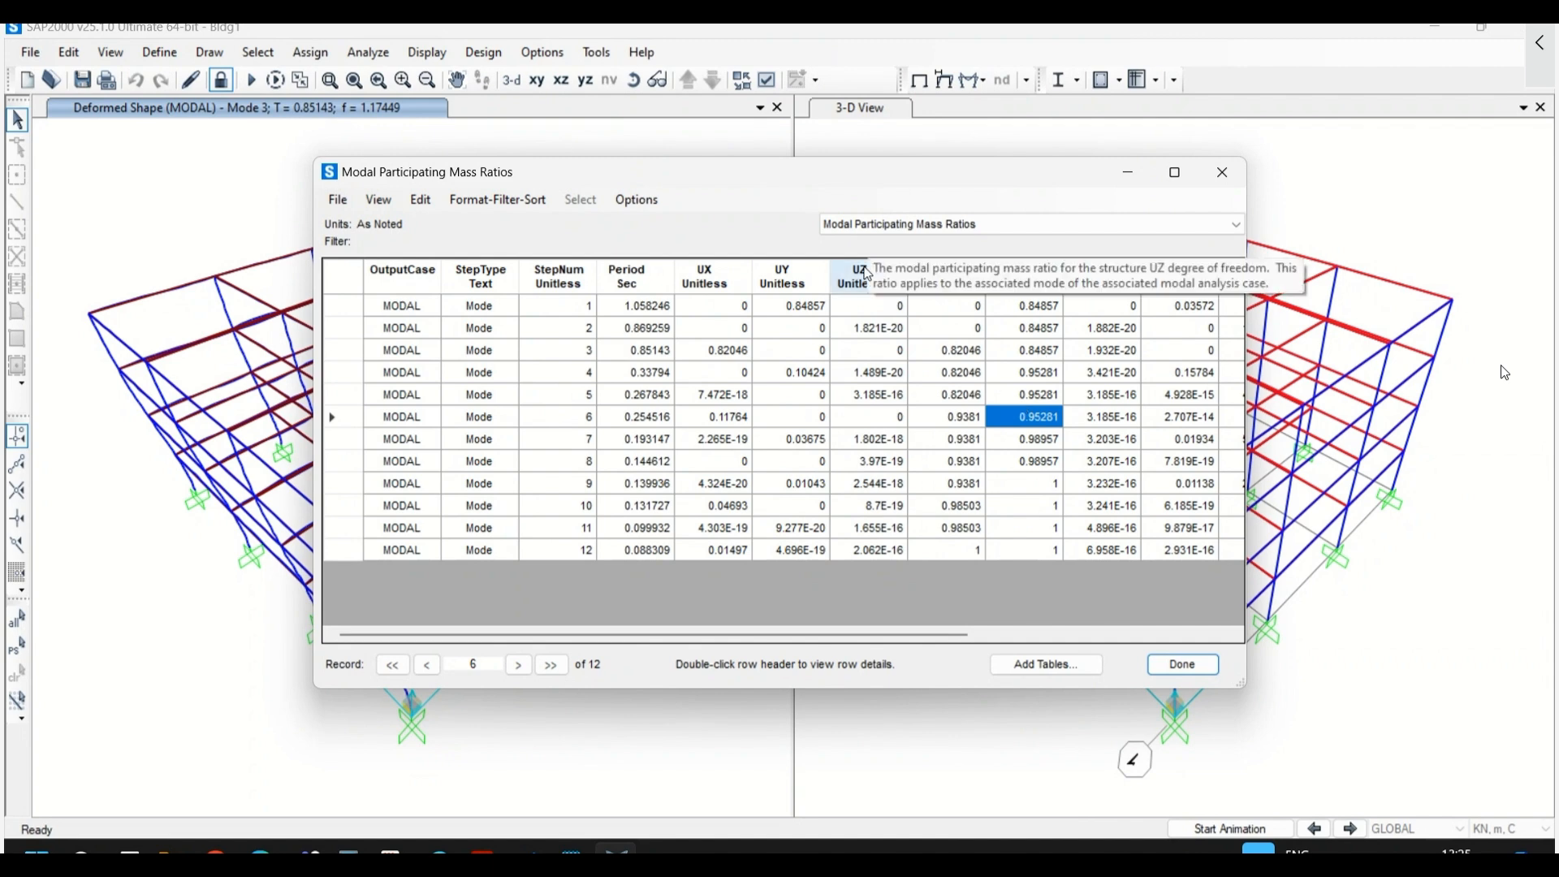
{"action": "left_click", "coordinate": [1183, 665]}
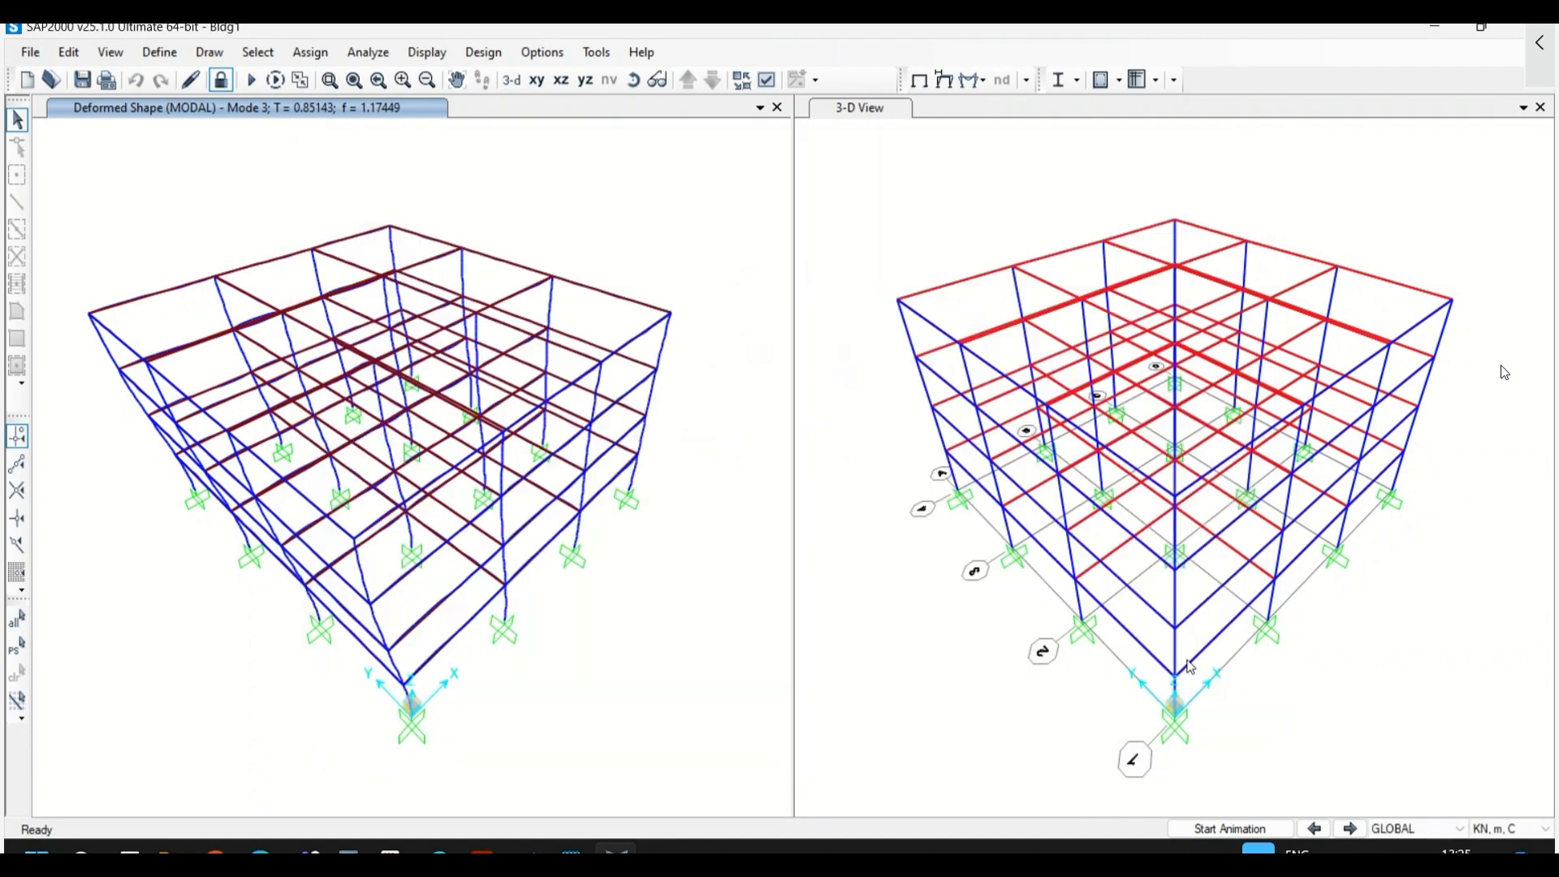
- Display the DEAD case joint reactions as arrows and inspect the detailed reactions at base joint 9
{"action": "left_click", "coordinate": [418, 56]}
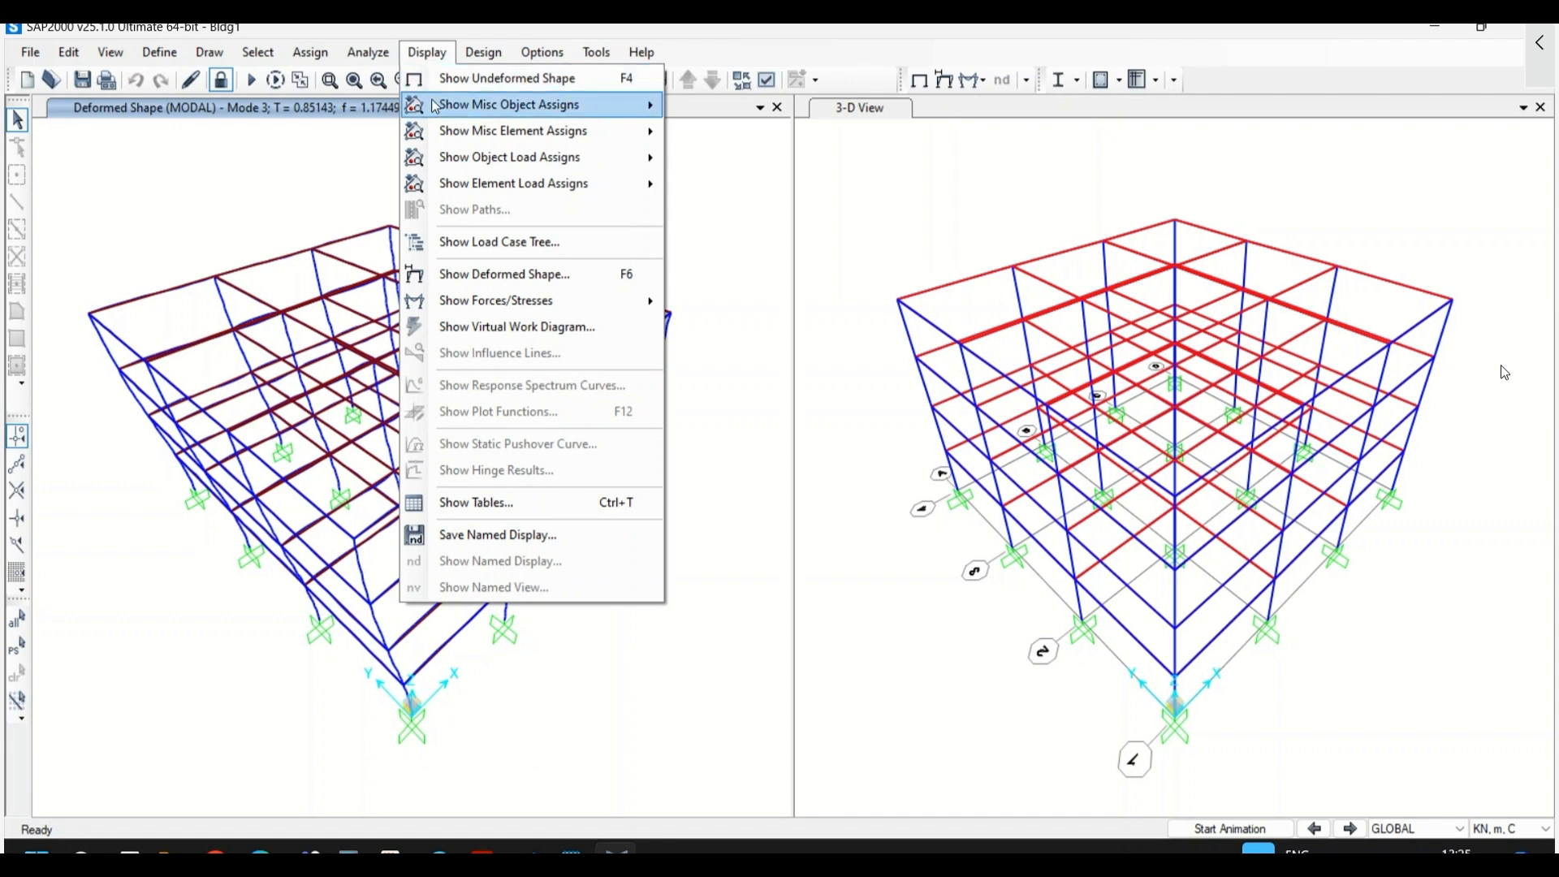
{"action": "mouse_move", "coordinate": [452, 304]}
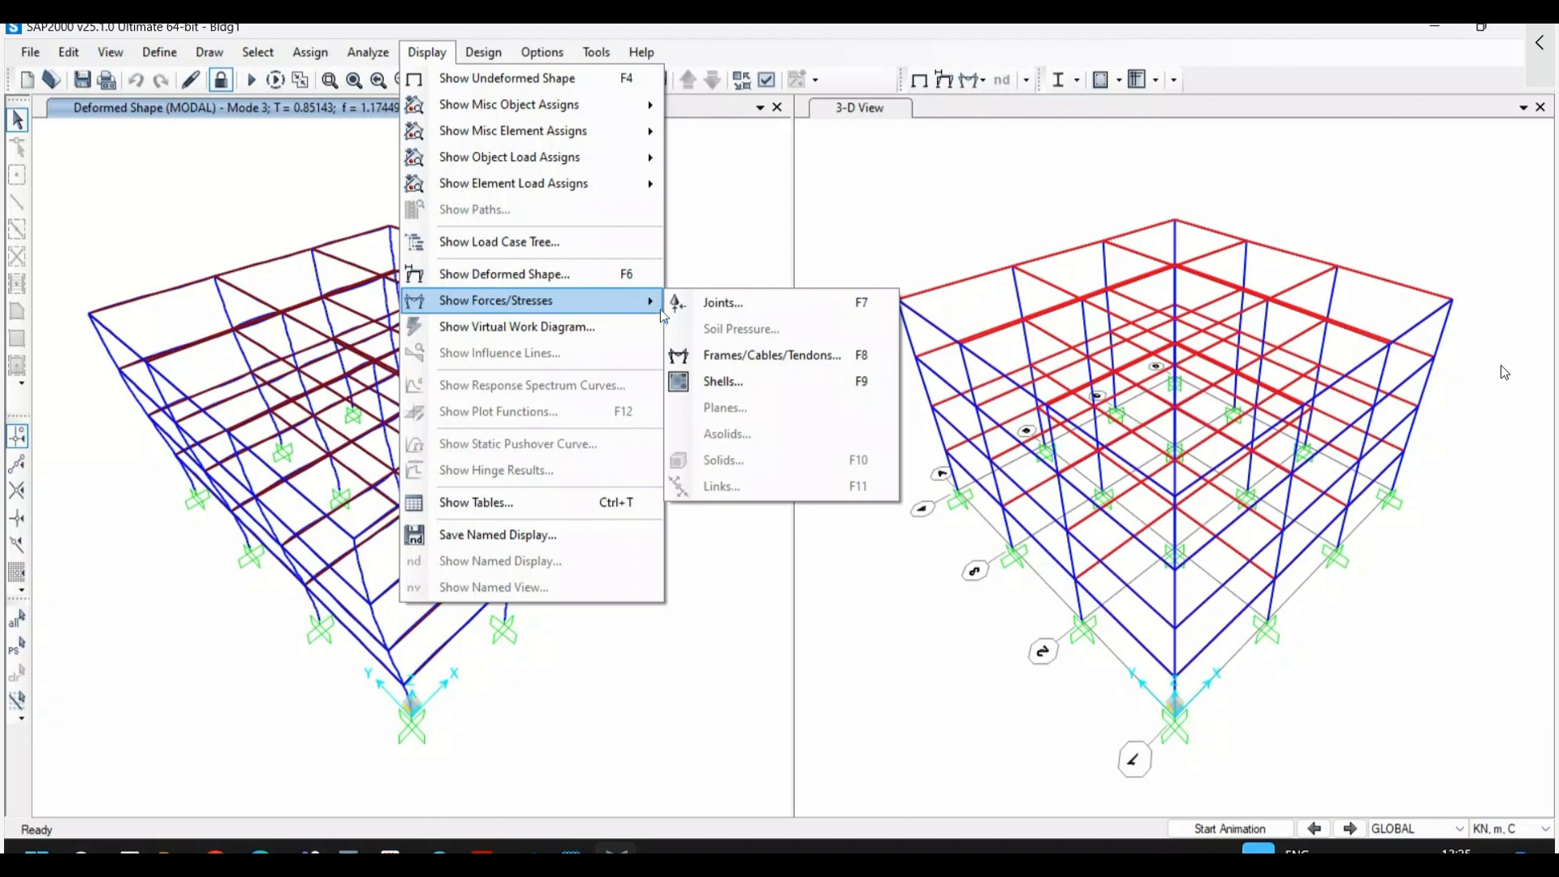
{"action": "left_click", "coordinate": [708, 313]}
{"action": "left_click_drag", "start_coordinate": [835, 231], "coordinate": [1071, 230]}
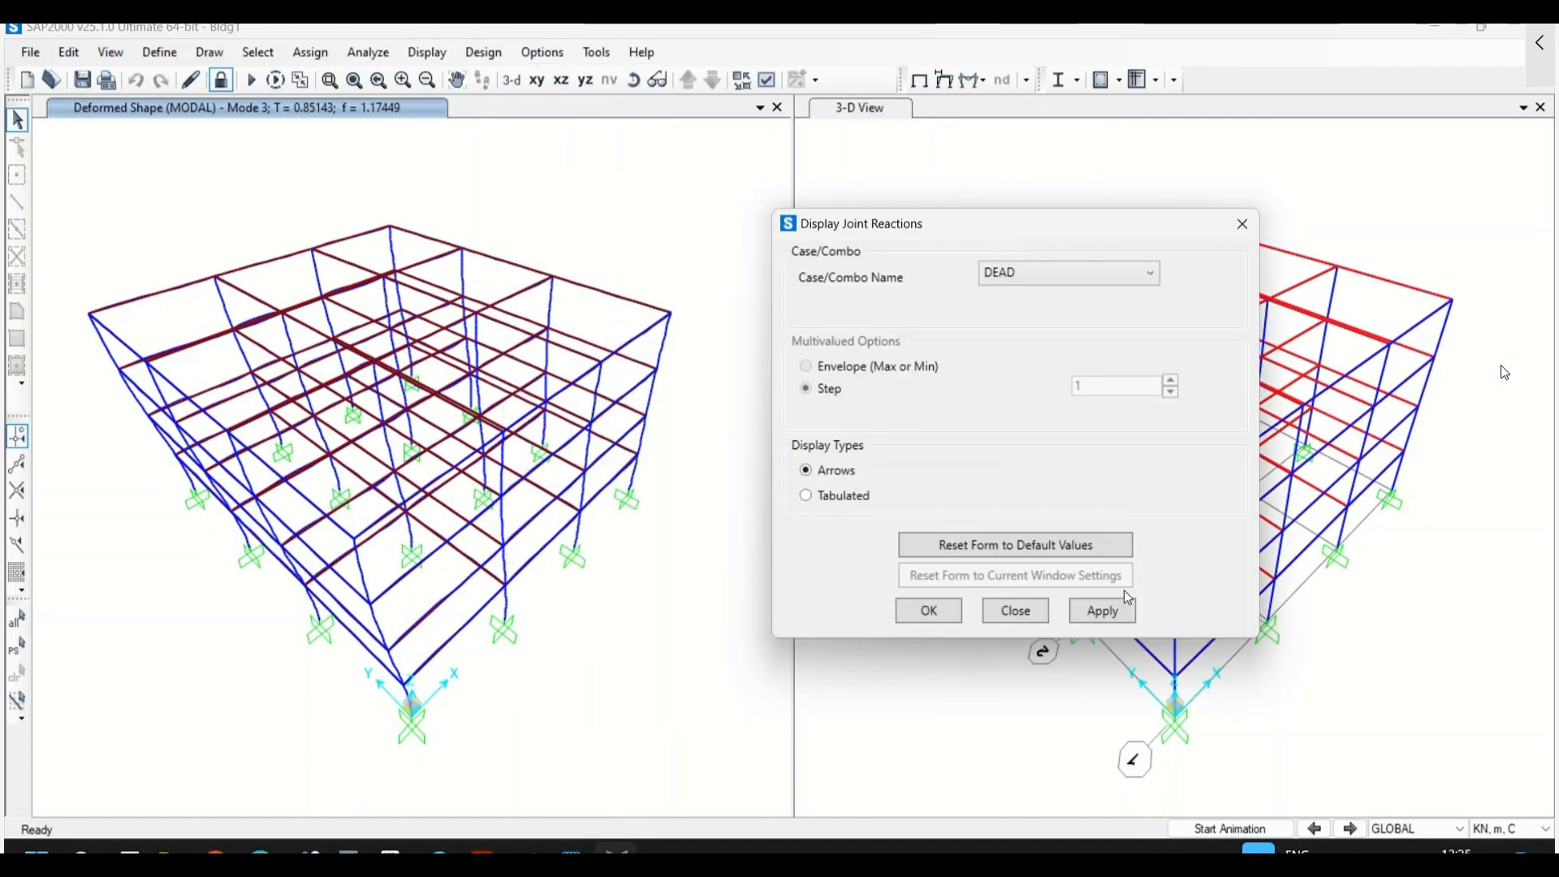
{"action": "left_click", "coordinate": [1130, 616]}
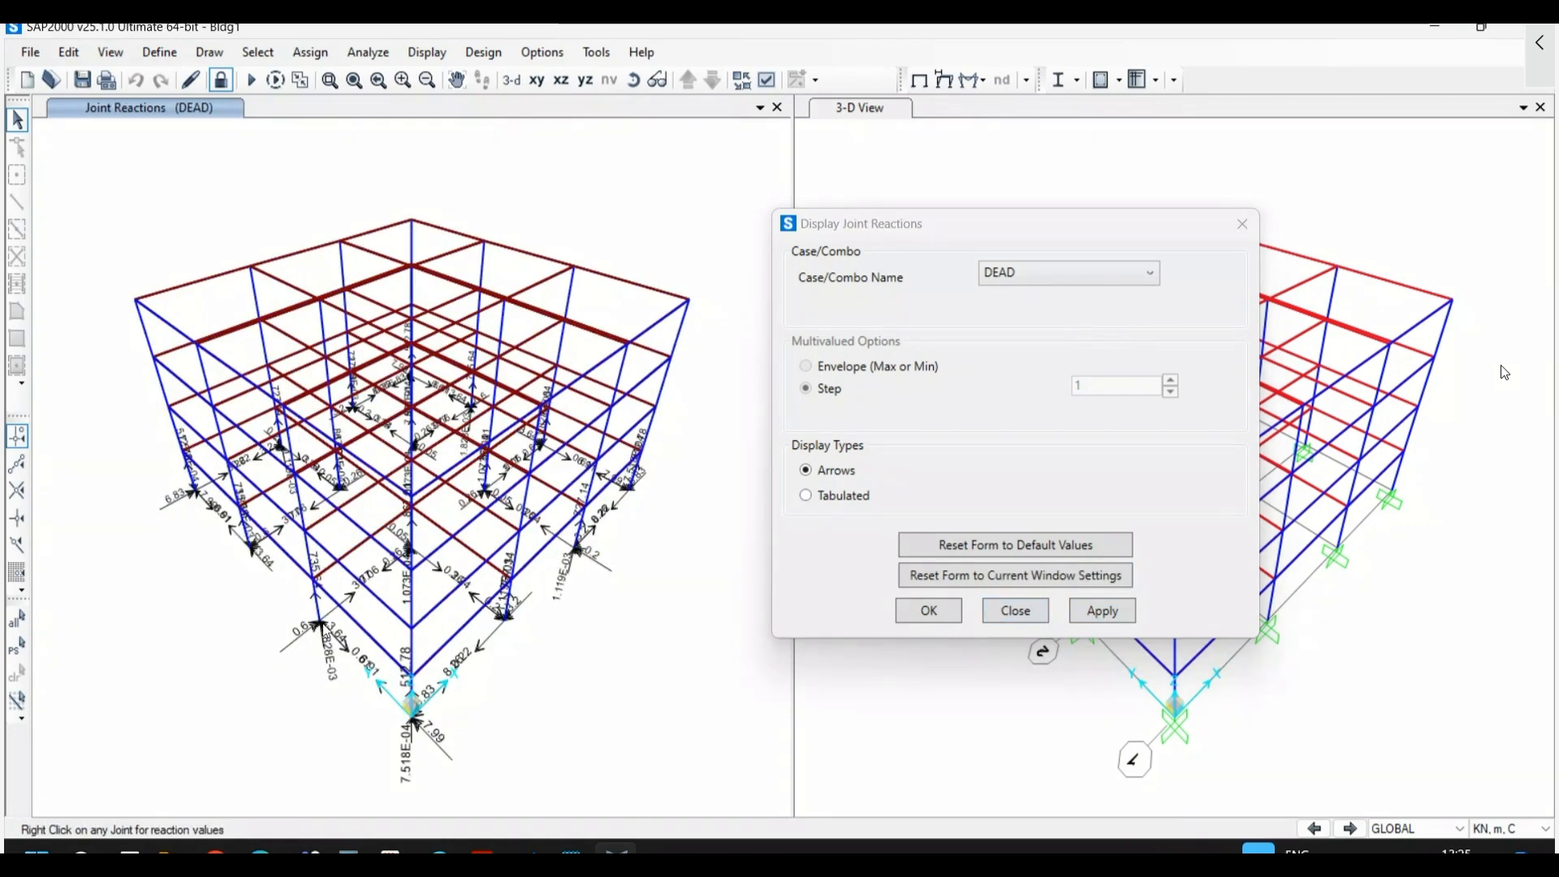
{"action": "right_click", "coordinate": [321, 627]}
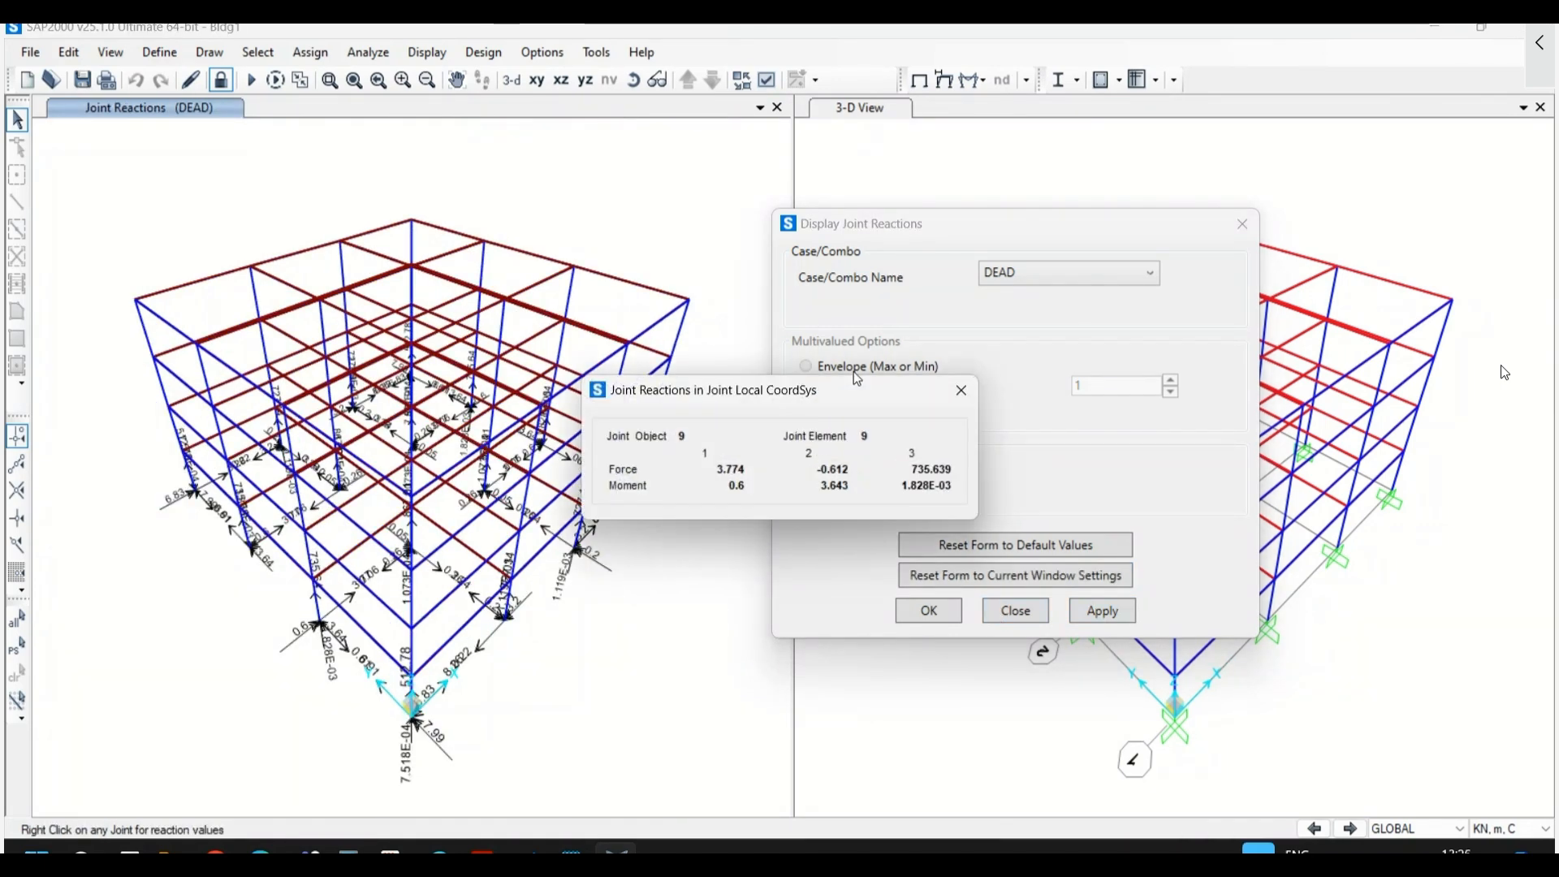
{"action": "left_click", "coordinate": [961, 391]}
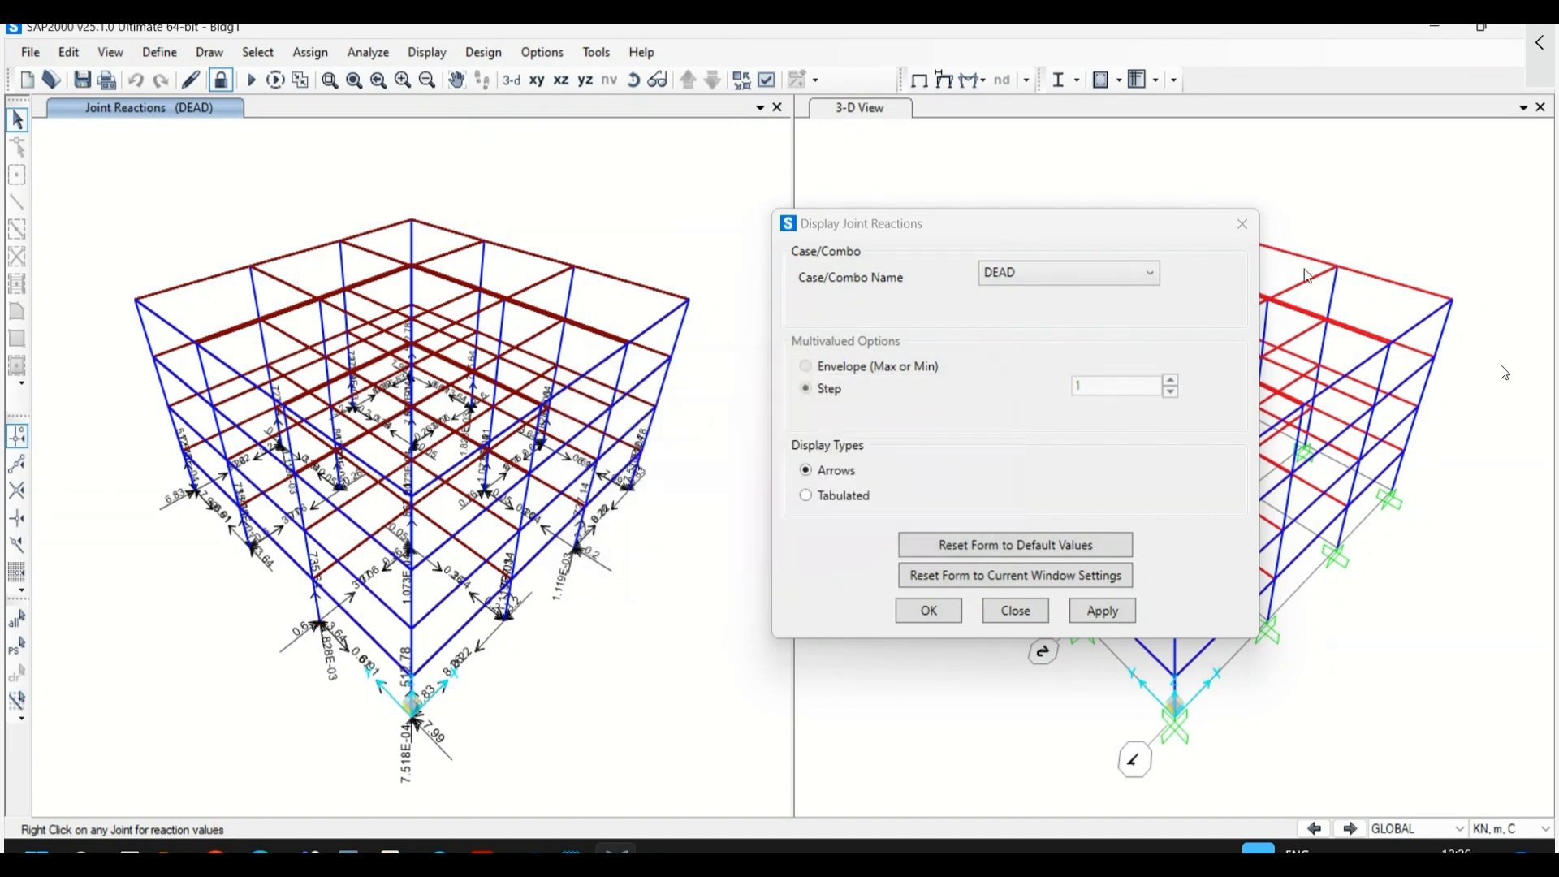
{"action": "left_click", "coordinate": [1242, 223]}
{"action": "left_click", "coordinate": [427, 52]}
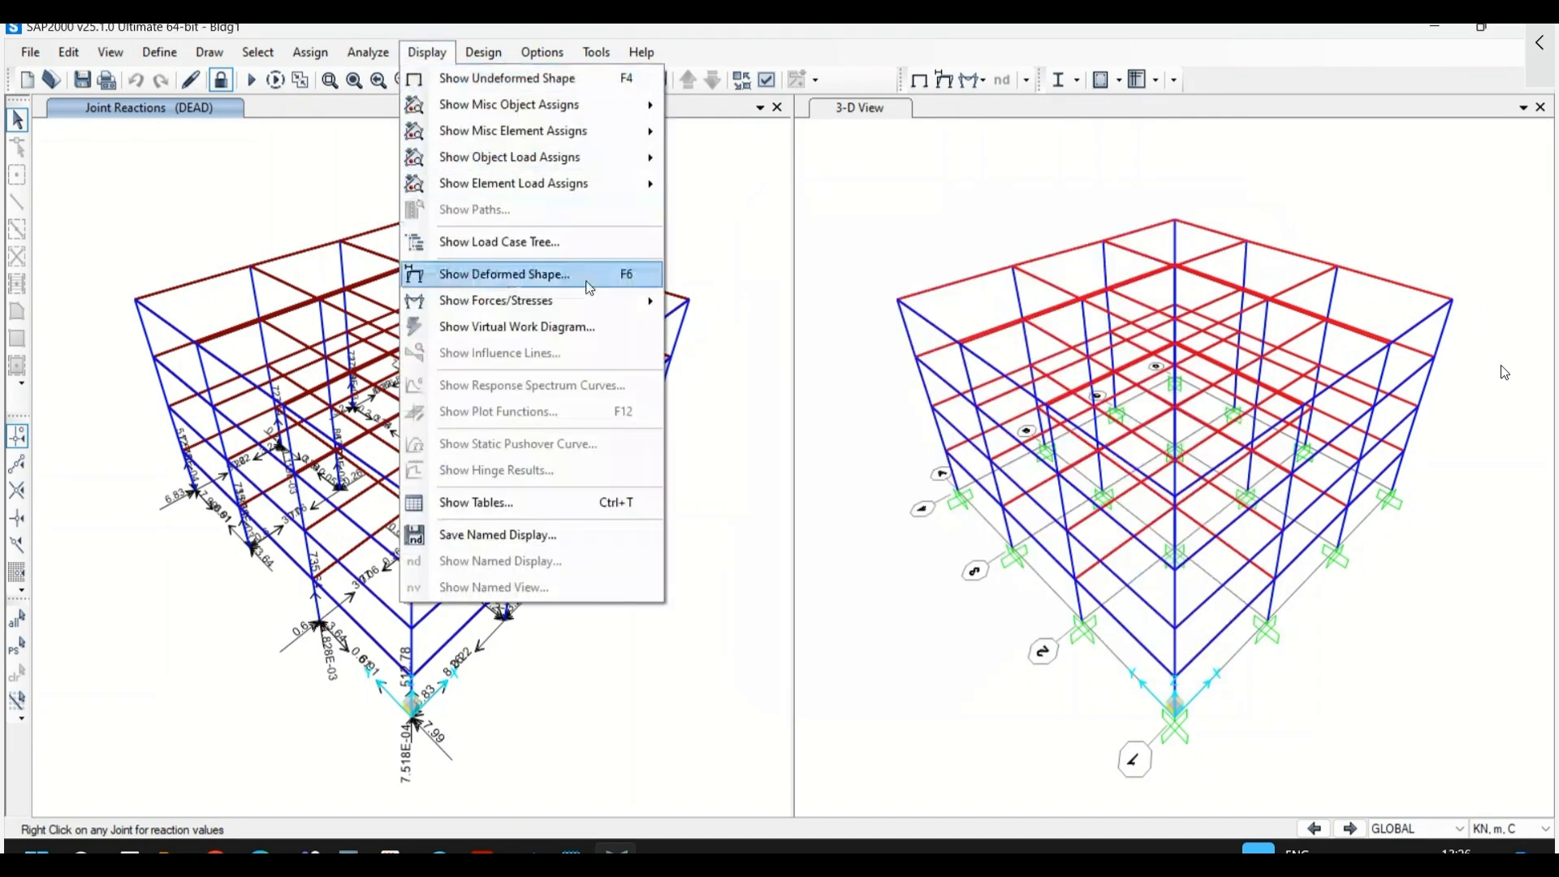
{"action": "left_click", "coordinate": [617, 301]}
{"action": "left_click", "coordinate": [1006, 224]}
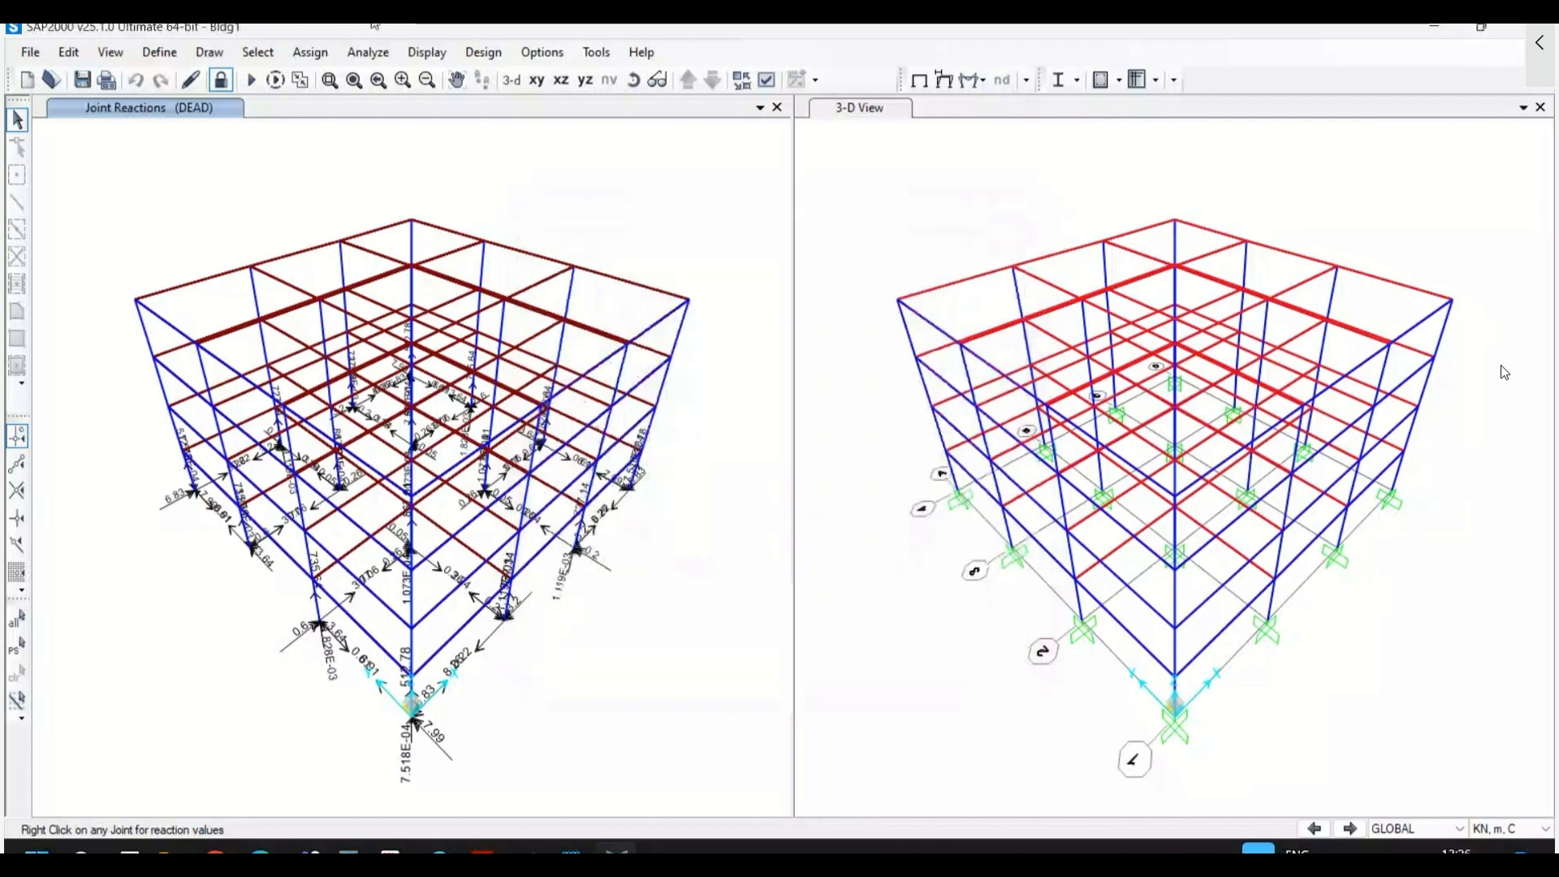
- Display the frames' axial force diagram for the DEAD case, first filled and again with values shown
{"action": "left_click", "coordinate": [427, 51]}
{"action": "mouse_move", "coordinate": [517, 305]}
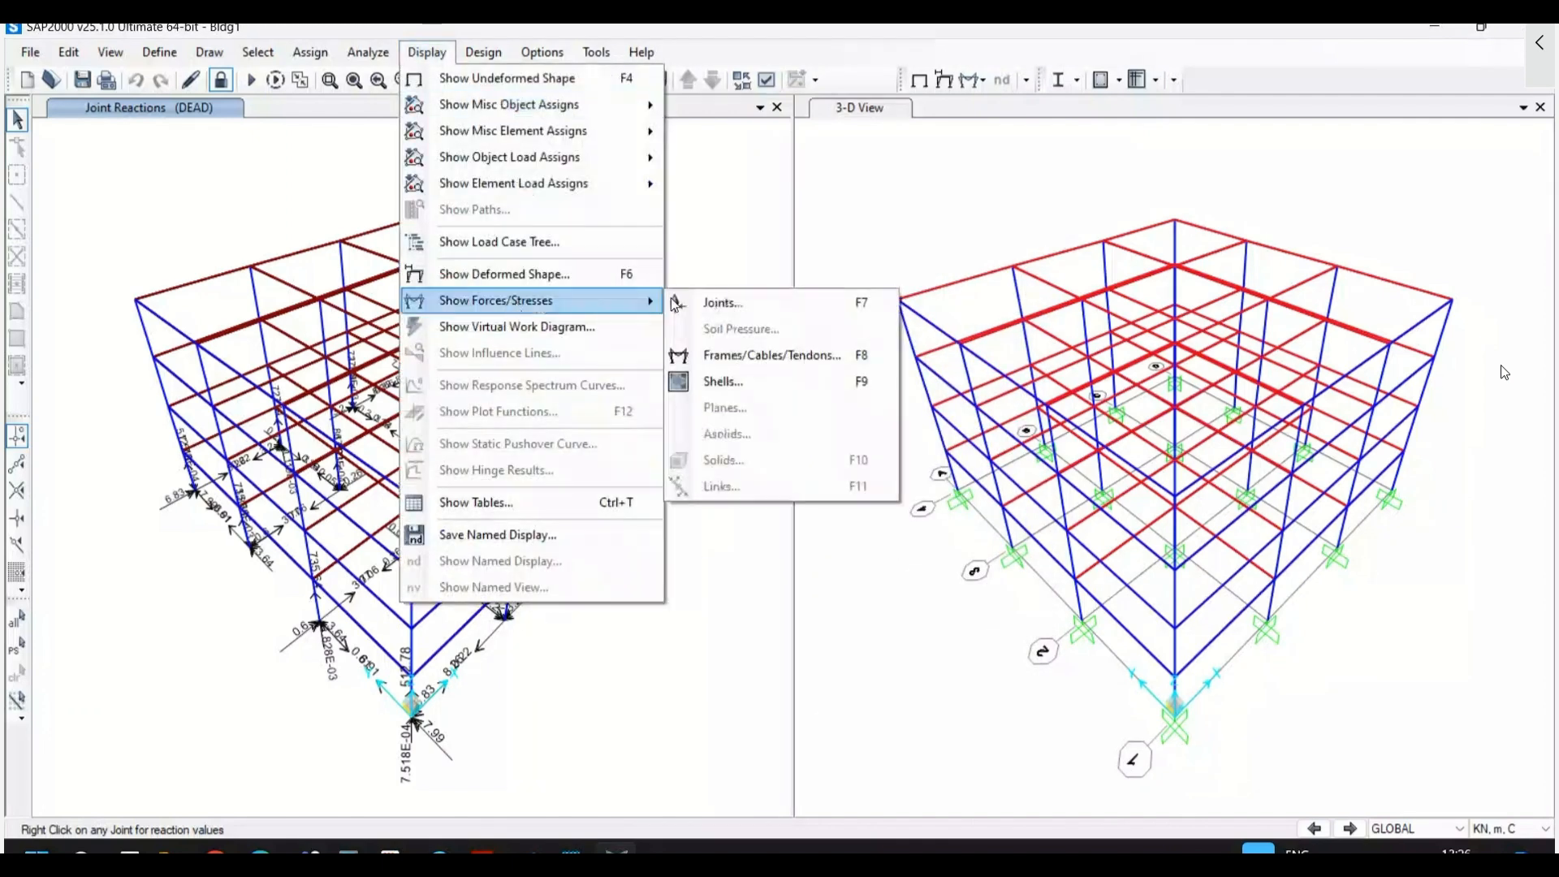
{"action": "left_click", "coordinate": [786, 354]}
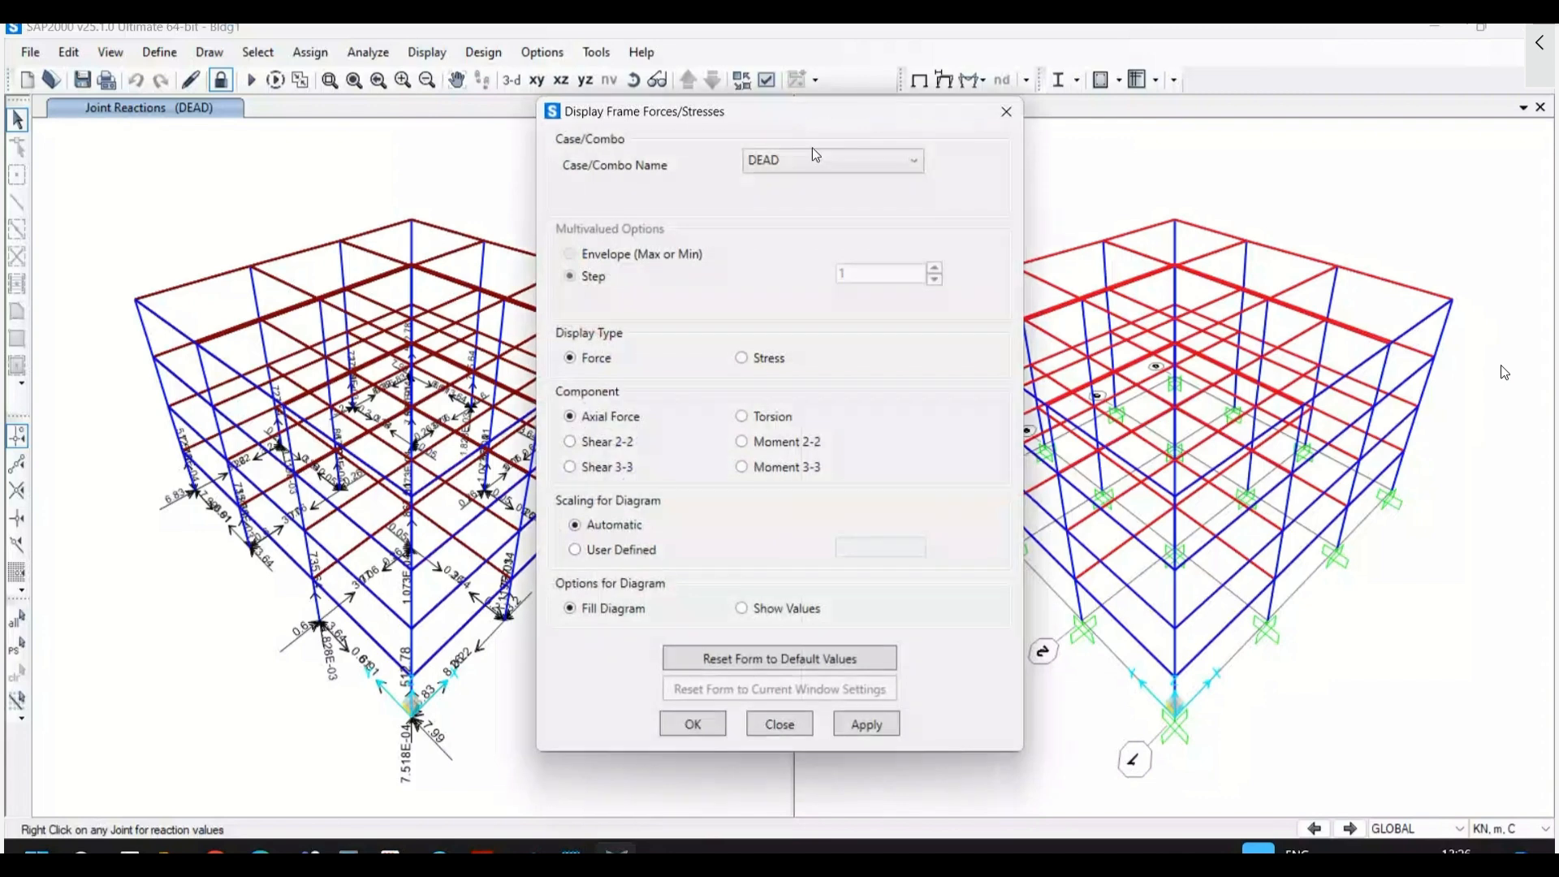
{"action": "left_click_drag", "start_coordinate": [791, 117], "coordinate": [1032, 144]}
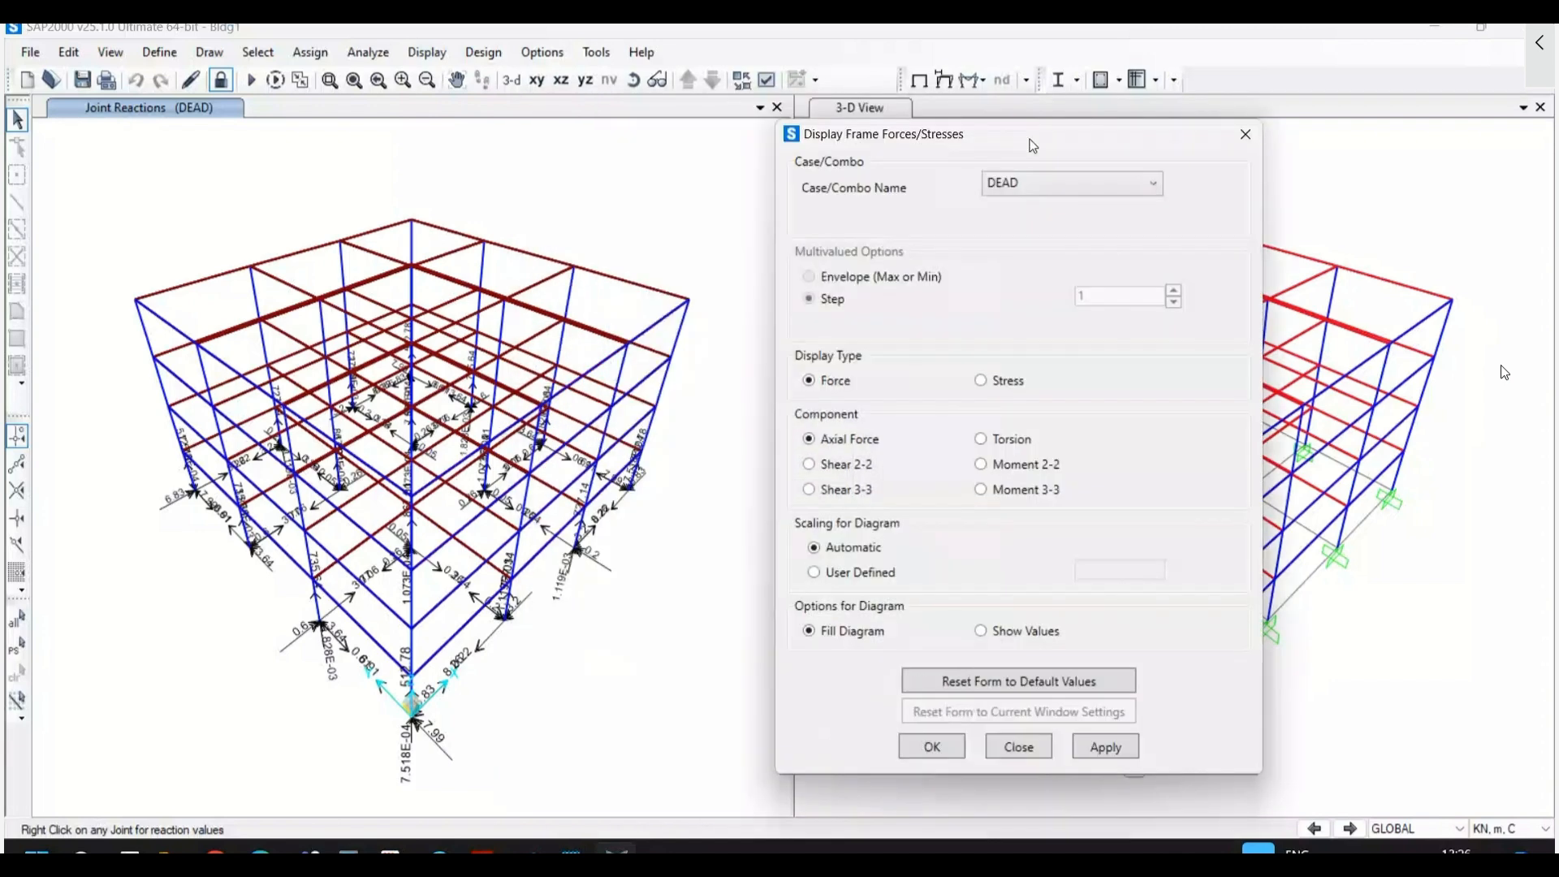
{"action": "left_click", "coordinate": [1094, 746]}
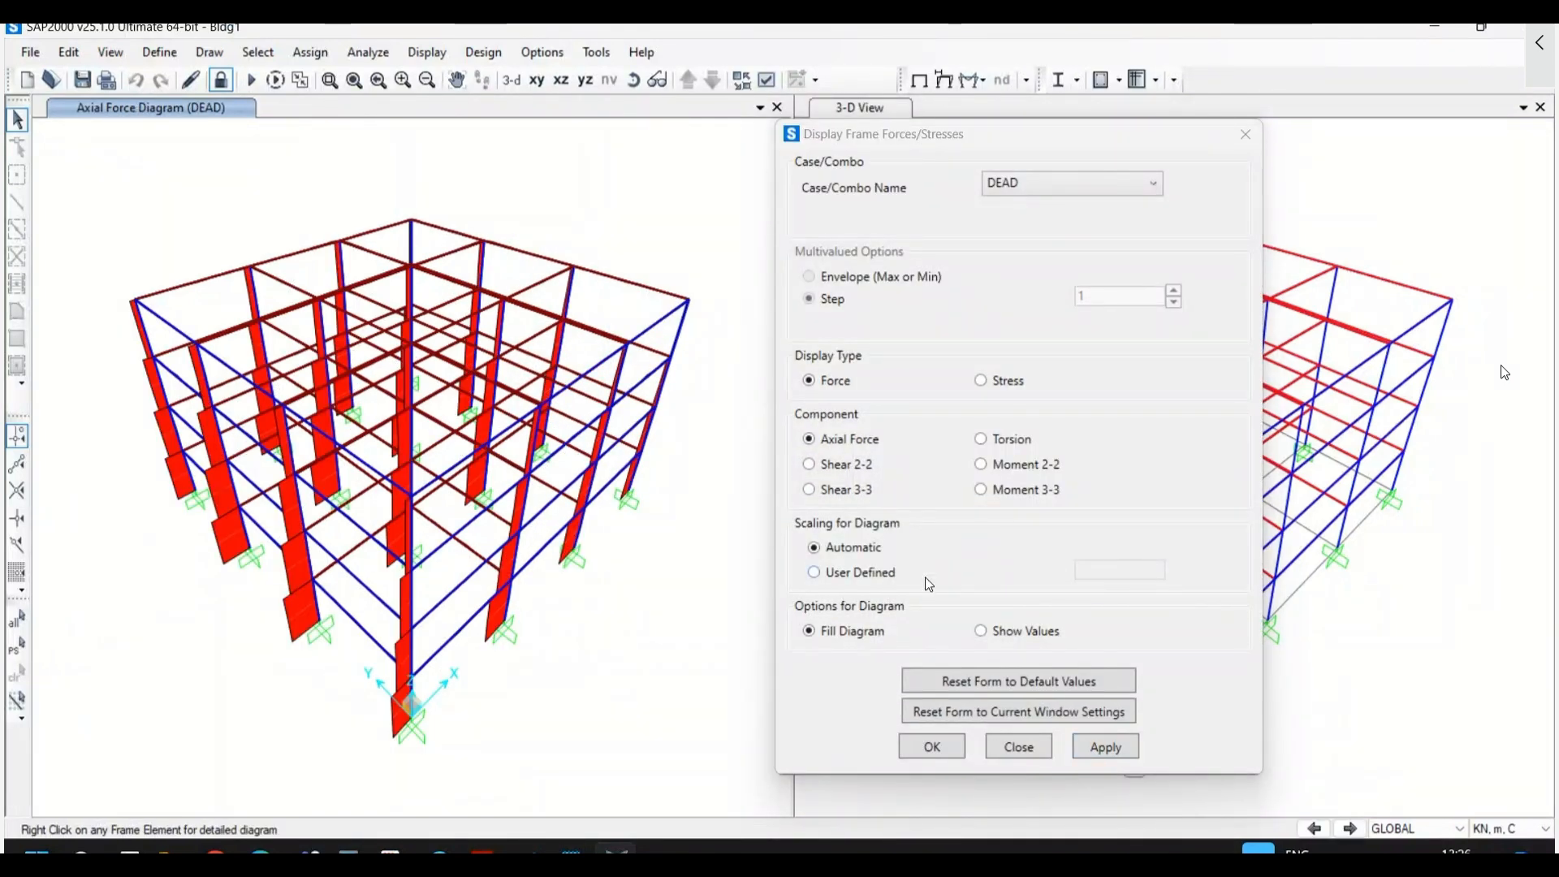
{"action": "left_click", "coordinate": [981, 631]}
{"action": "left_click", "coordinate": [1101, 747]}
- Display the axial force diagram with values for the SpecX response spectrum case
{"action": "left_click", "coordinate": [1023, 184]}
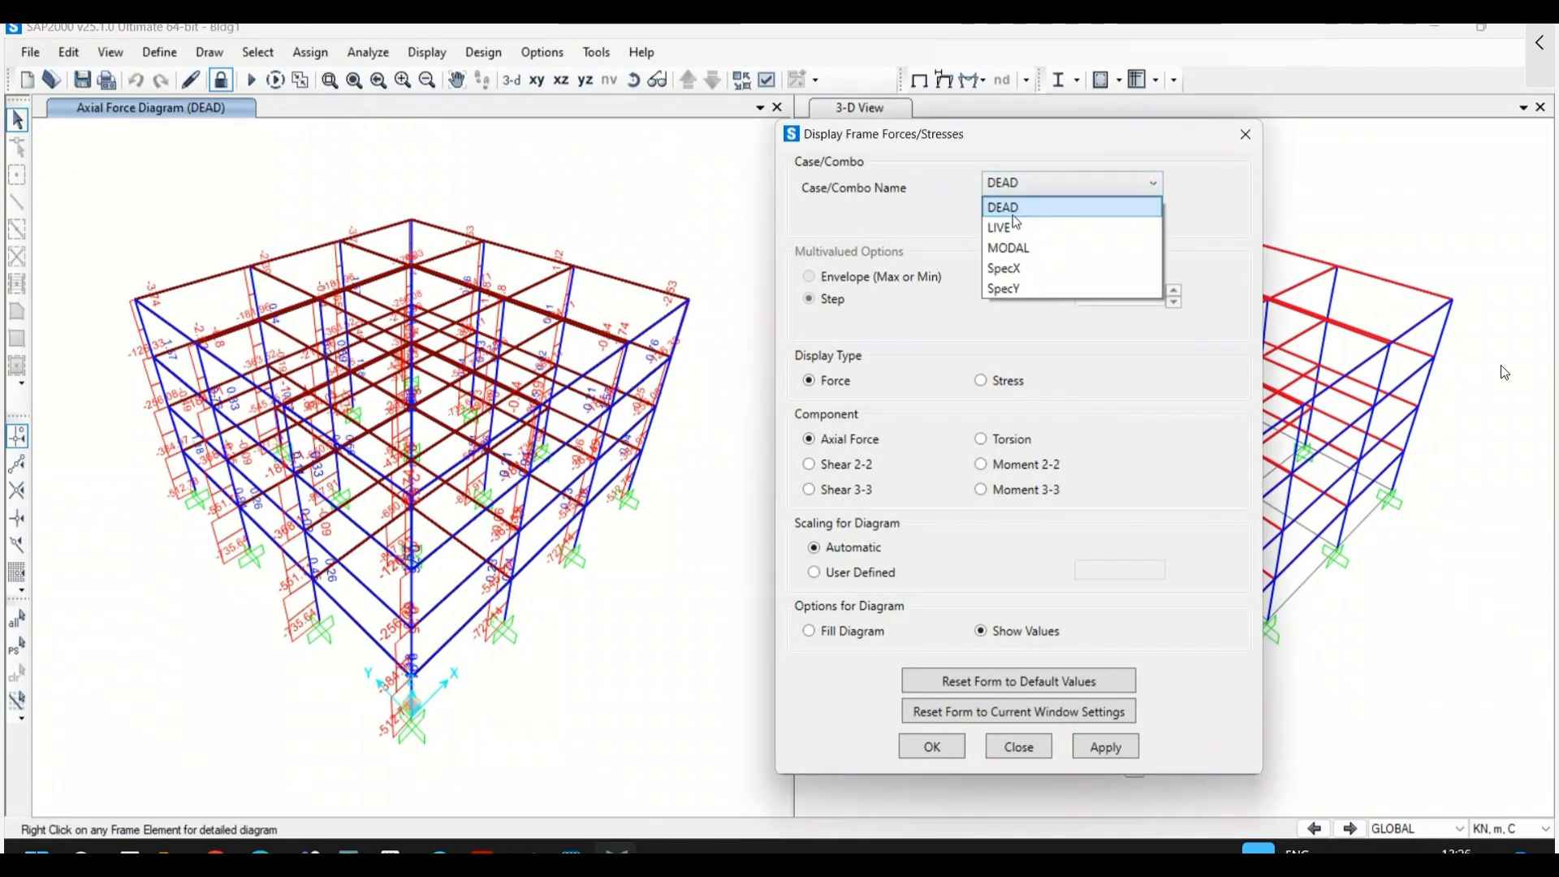
{"action": "left_click", "coordinate": [1018, 270]}
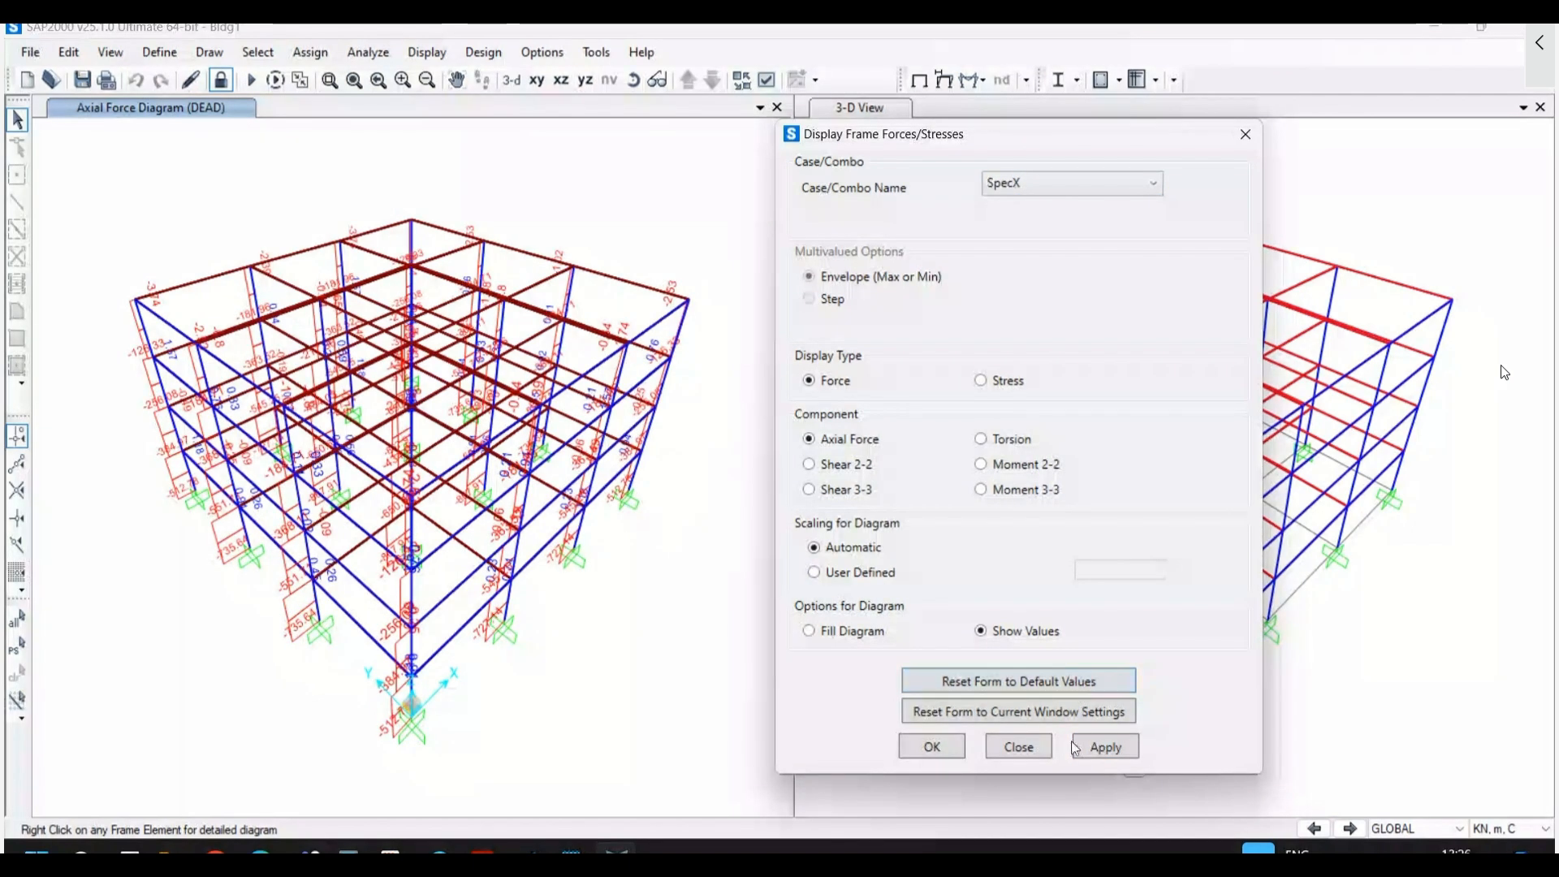
{"action": "left_click", "coordinate": [1105, 746]}
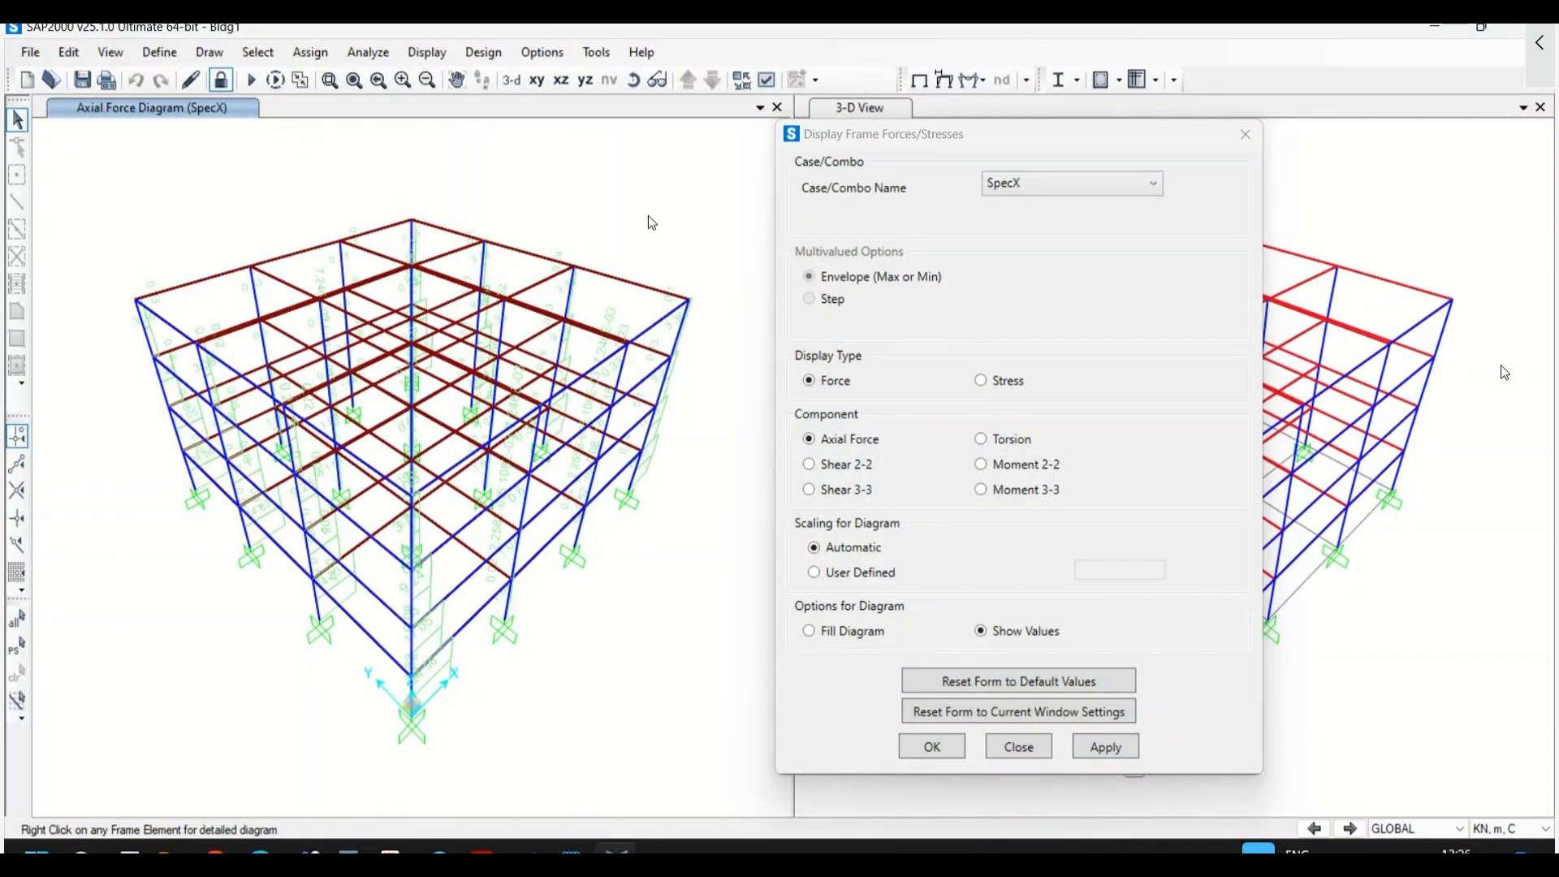
{"action": "left_click_drag", "start_coordinate": [876, 143], "coordinate": [855, 139]}
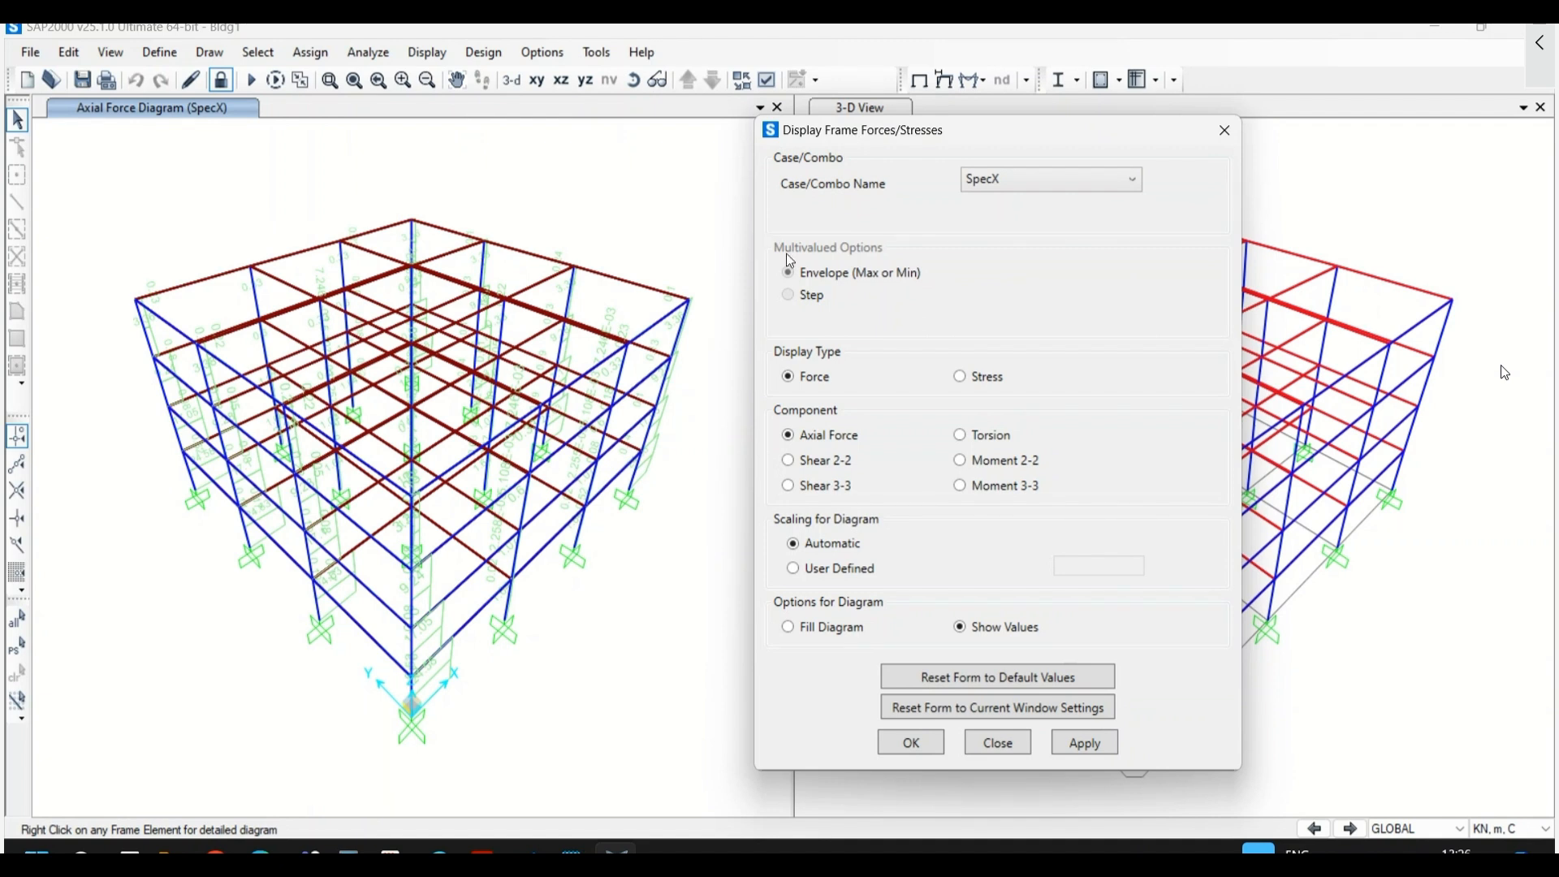
- Display the axial force diagram with values for the SpecY case and close the frame forces settings
{"action": "left_click", "coordinate": [1045, 186]}
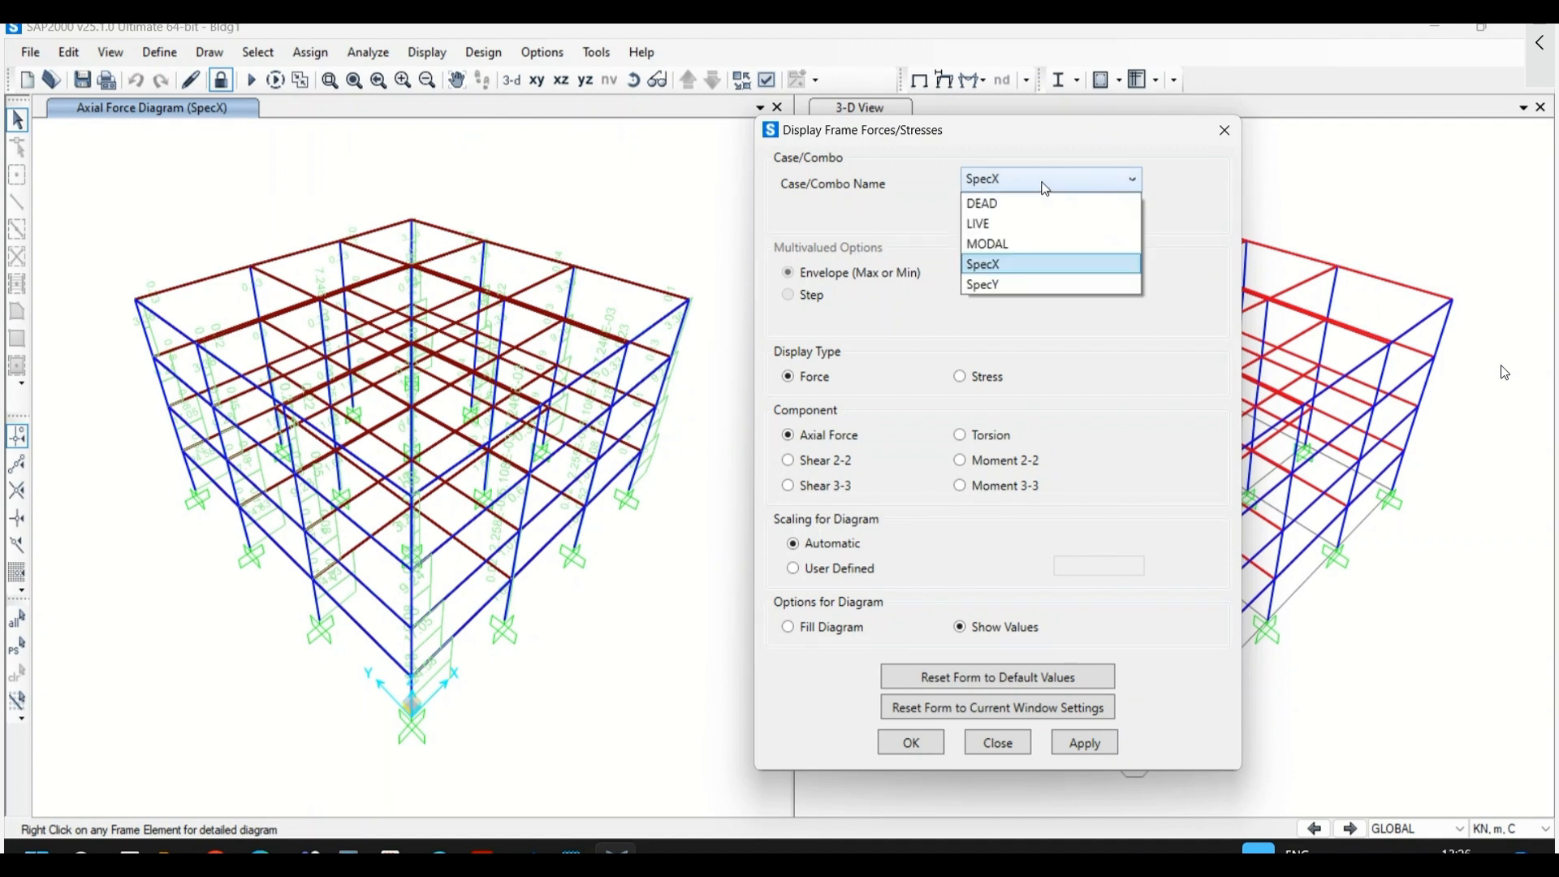
{"action": "left_click", "coordinate": [1016, 281]}
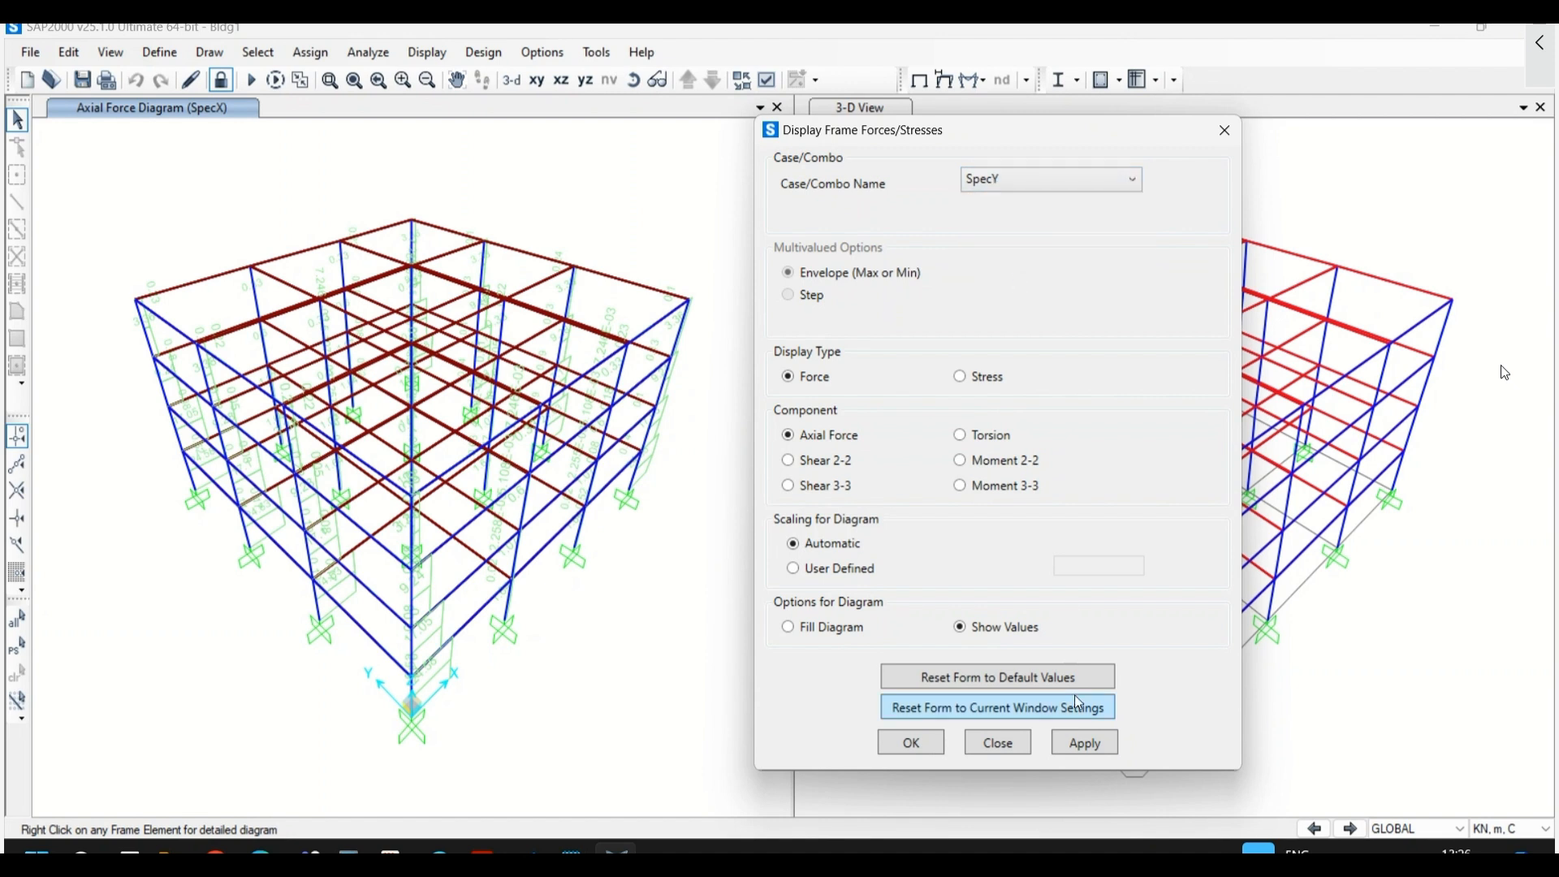
{"action": "left_click", "coordinate": [1086, 742]}
{"action": "left_click", "coordinate": [1011, 743]}
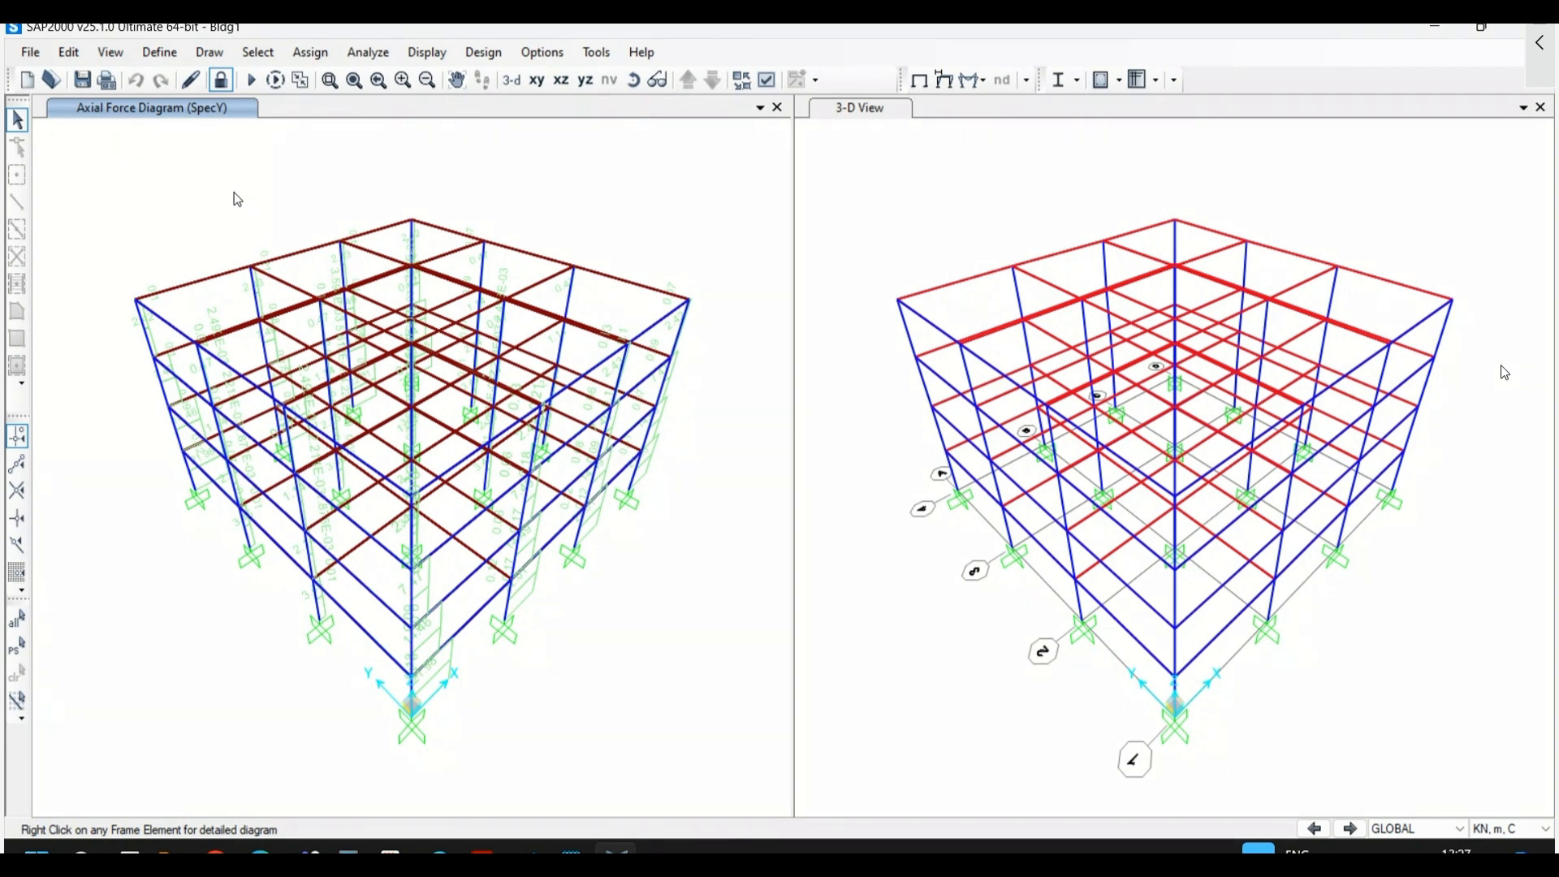
- Unlock the analysed model for editing and confirm the unlocking
{"action": "left_click", "coordinate": [224, 84]}
{"action": "left_click", "coordinate": [807, 512]}
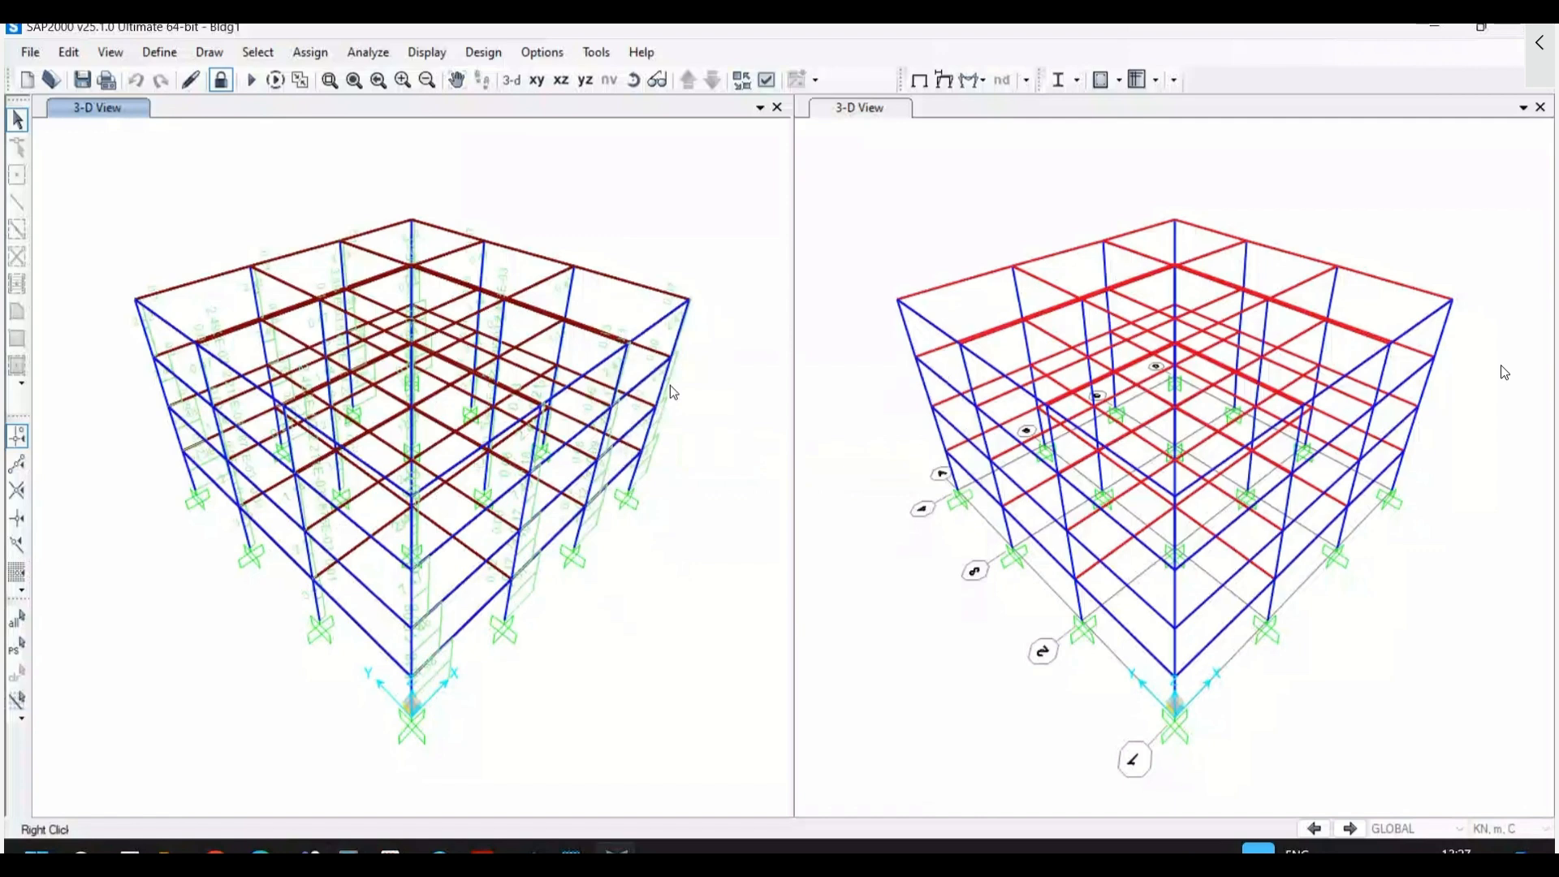
{"action": "left_click", "coordinate": [163, 54]}
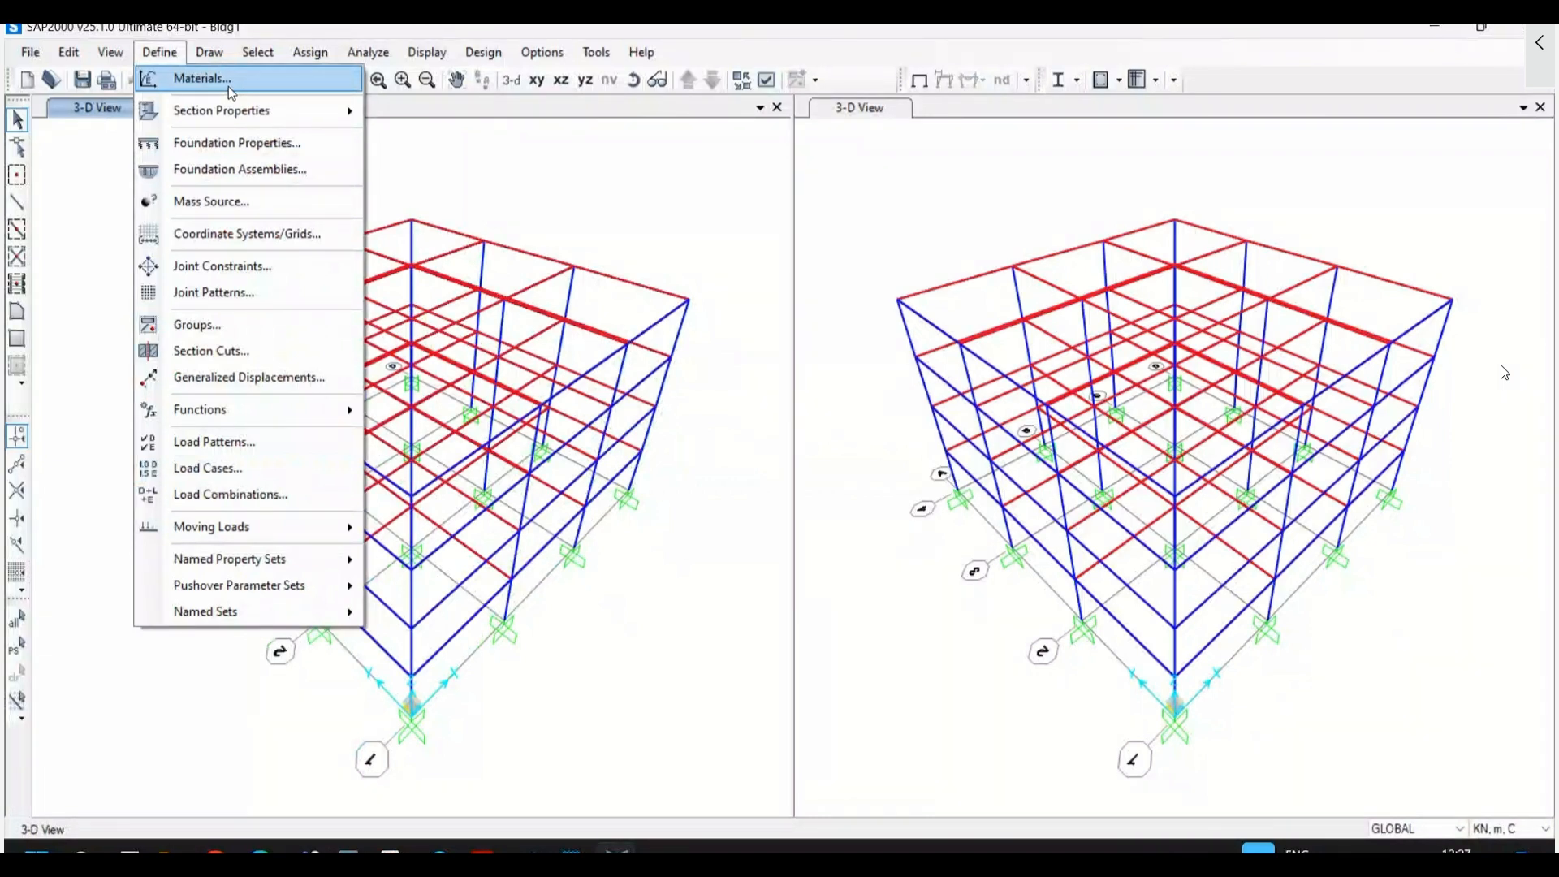
{"action": "left_click", "coordinate": [156, 53]}
- Start creating a new model from the open Bldg1 file
{"action": "left_click", "coordinate": [36, 56]}
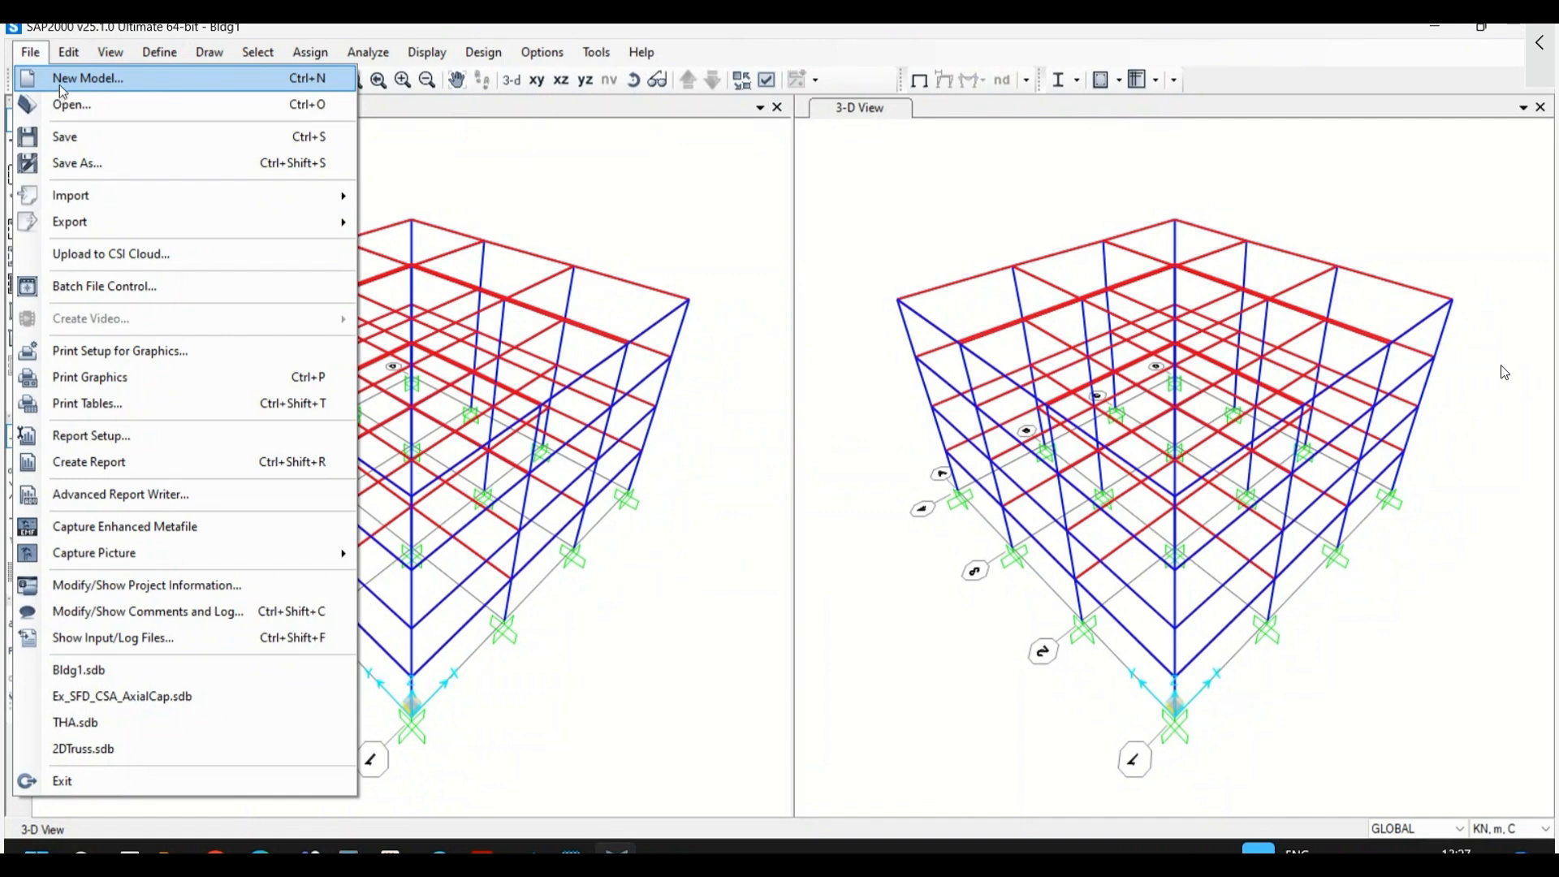
{"action": "left_click", "coordinate": [66, 79]}
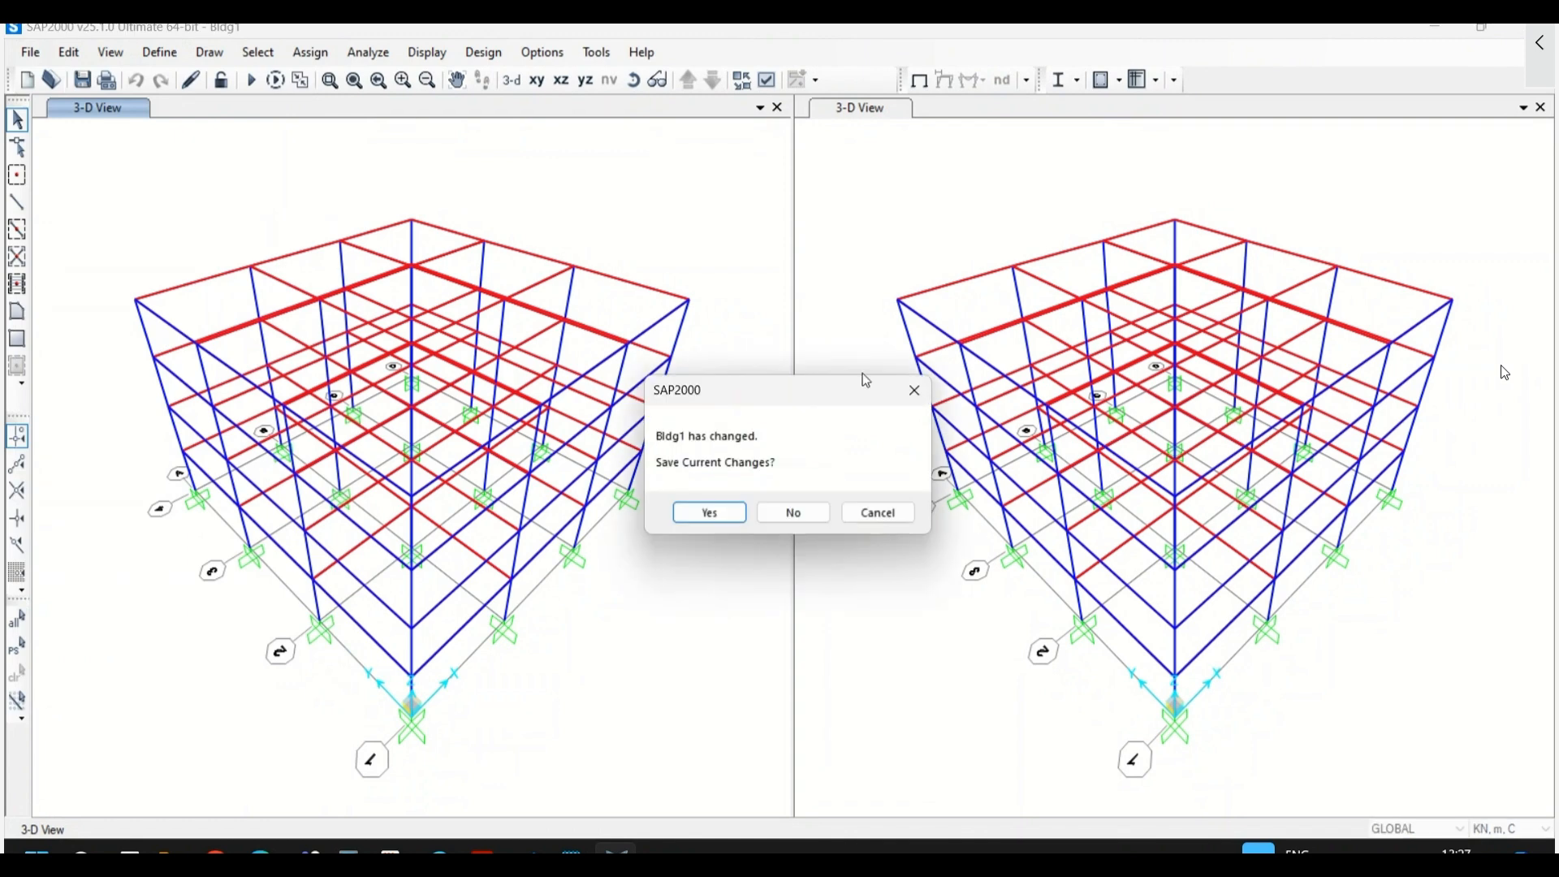
- Discard the changes to the current model and start a new Portal model from the 2D Frames template
{"action": "left_click", "coordinate": [808, 513]}
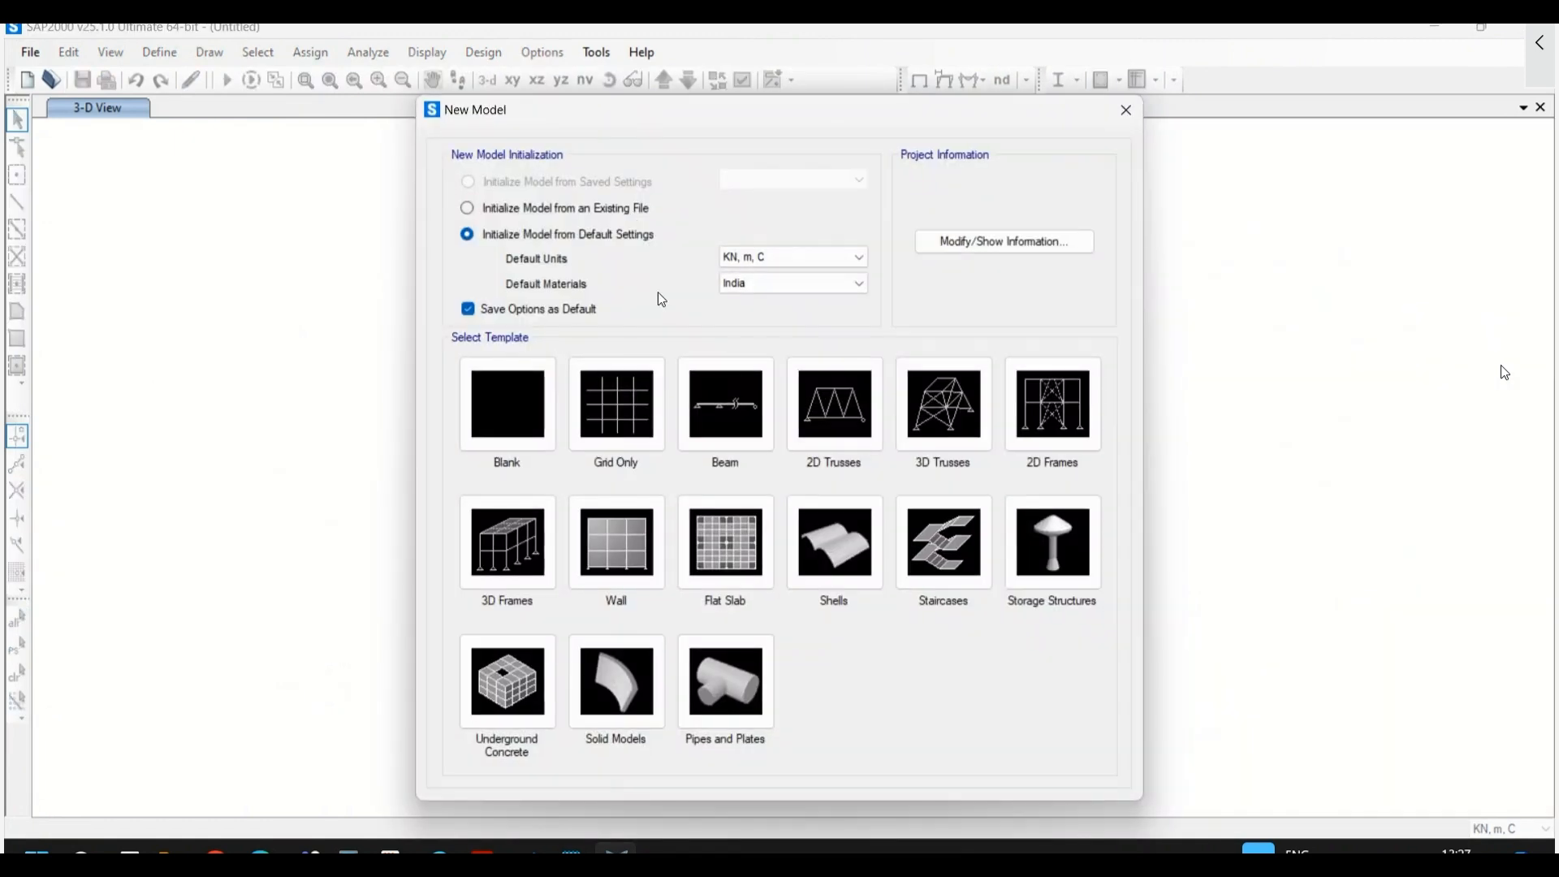
{"action": "left_click", "coordinate": [1051, 423]}
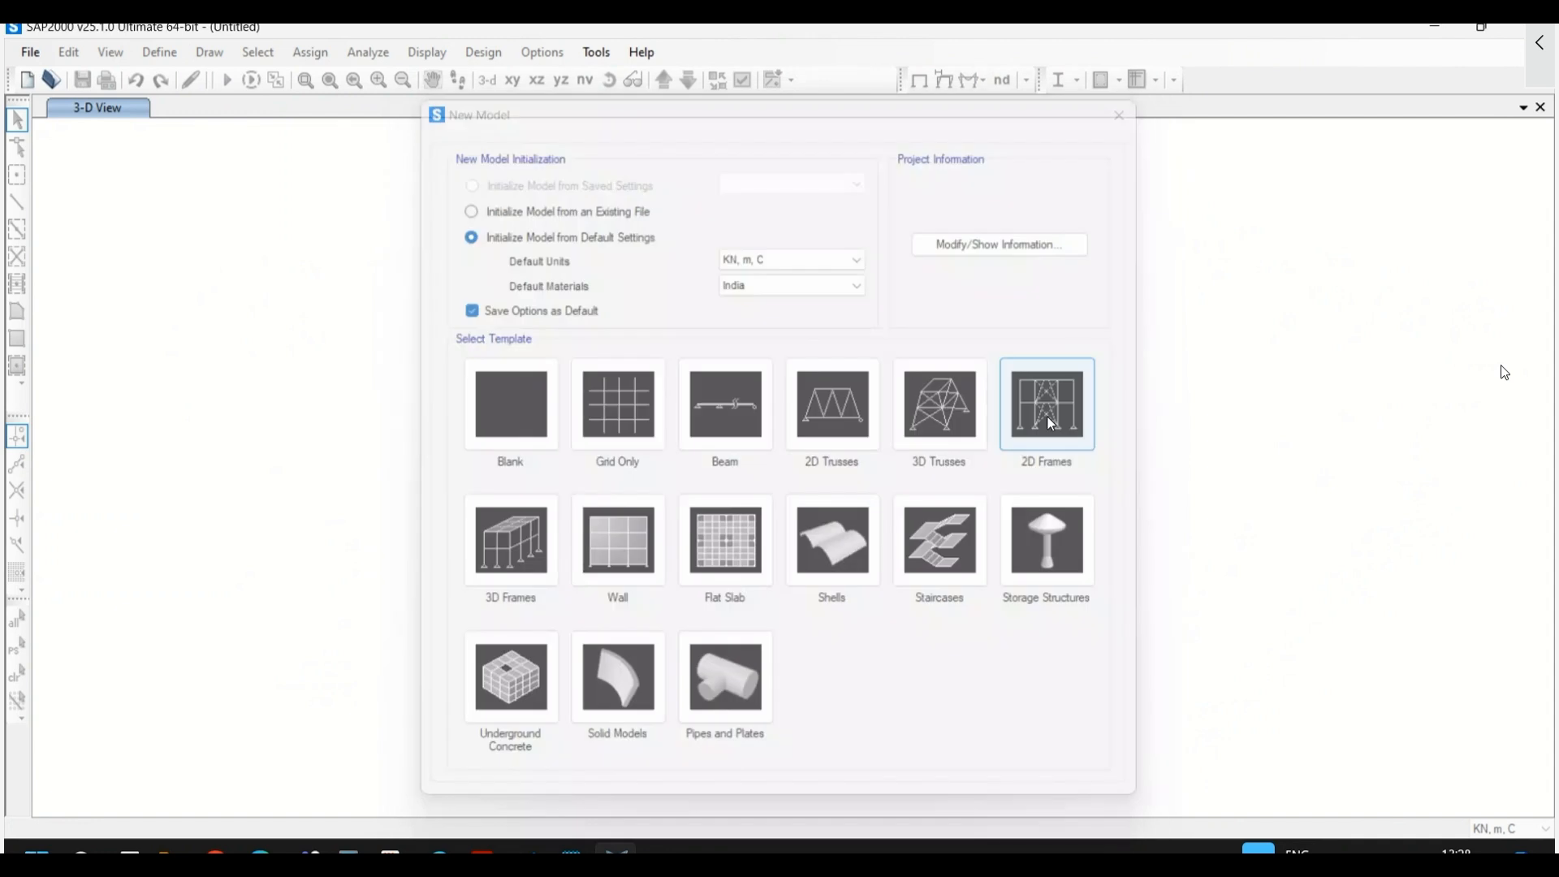
{"action": "left_click", "coordinate": [585, 358]}
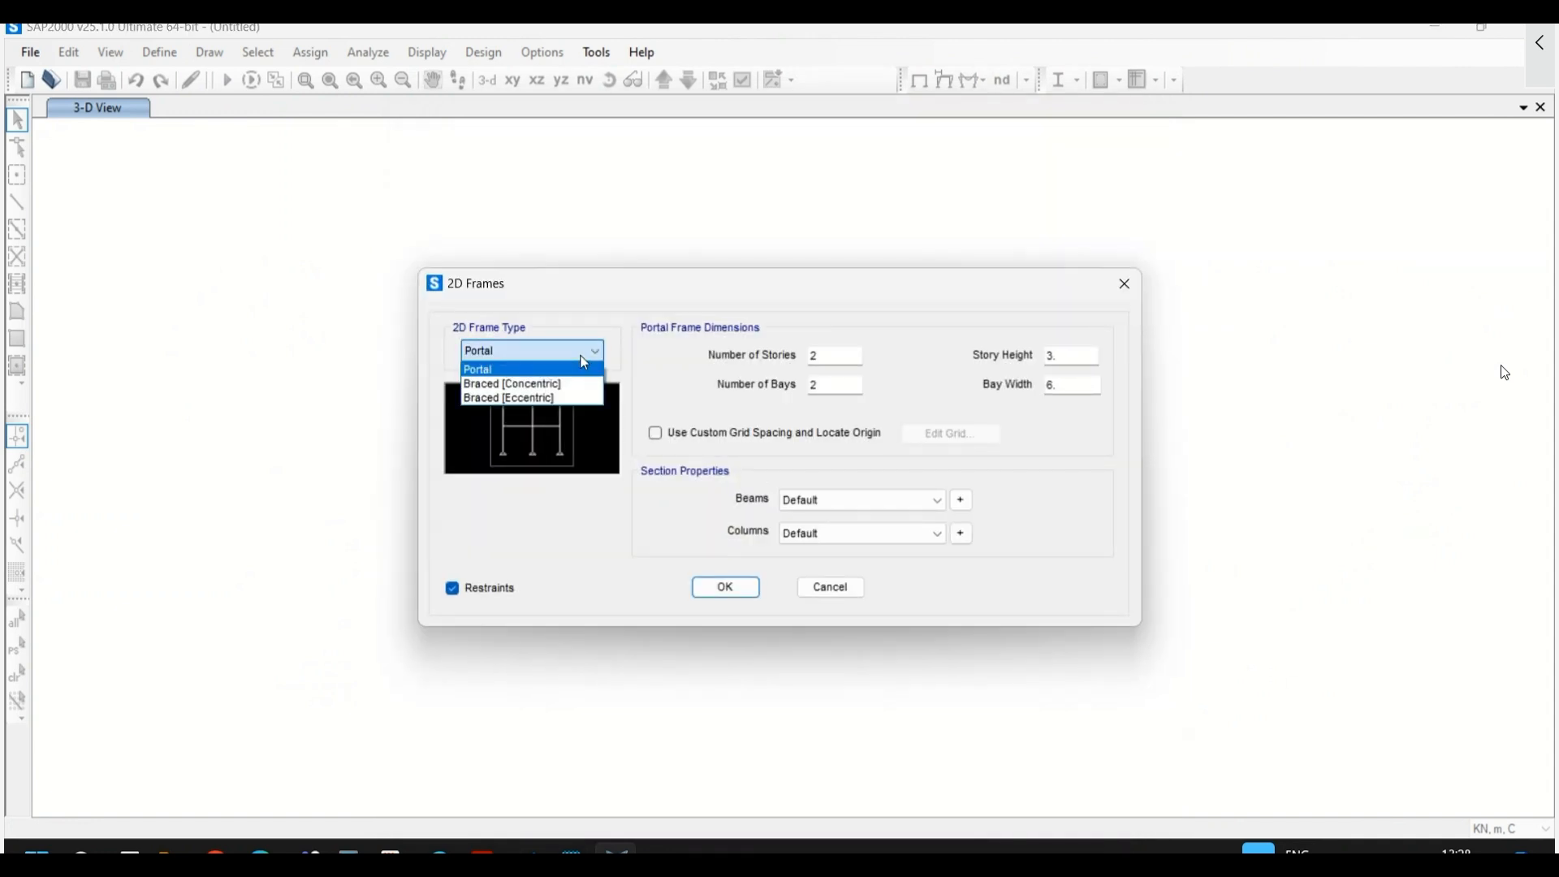
{"action": "left_click", "coordinate": [585, 363]}
- Generate the portal frame with 5 stories and 1 bay, keeping the 3 m story height and 6 m bay width
{"action": "double_click", "coordinate": [836, 355]}
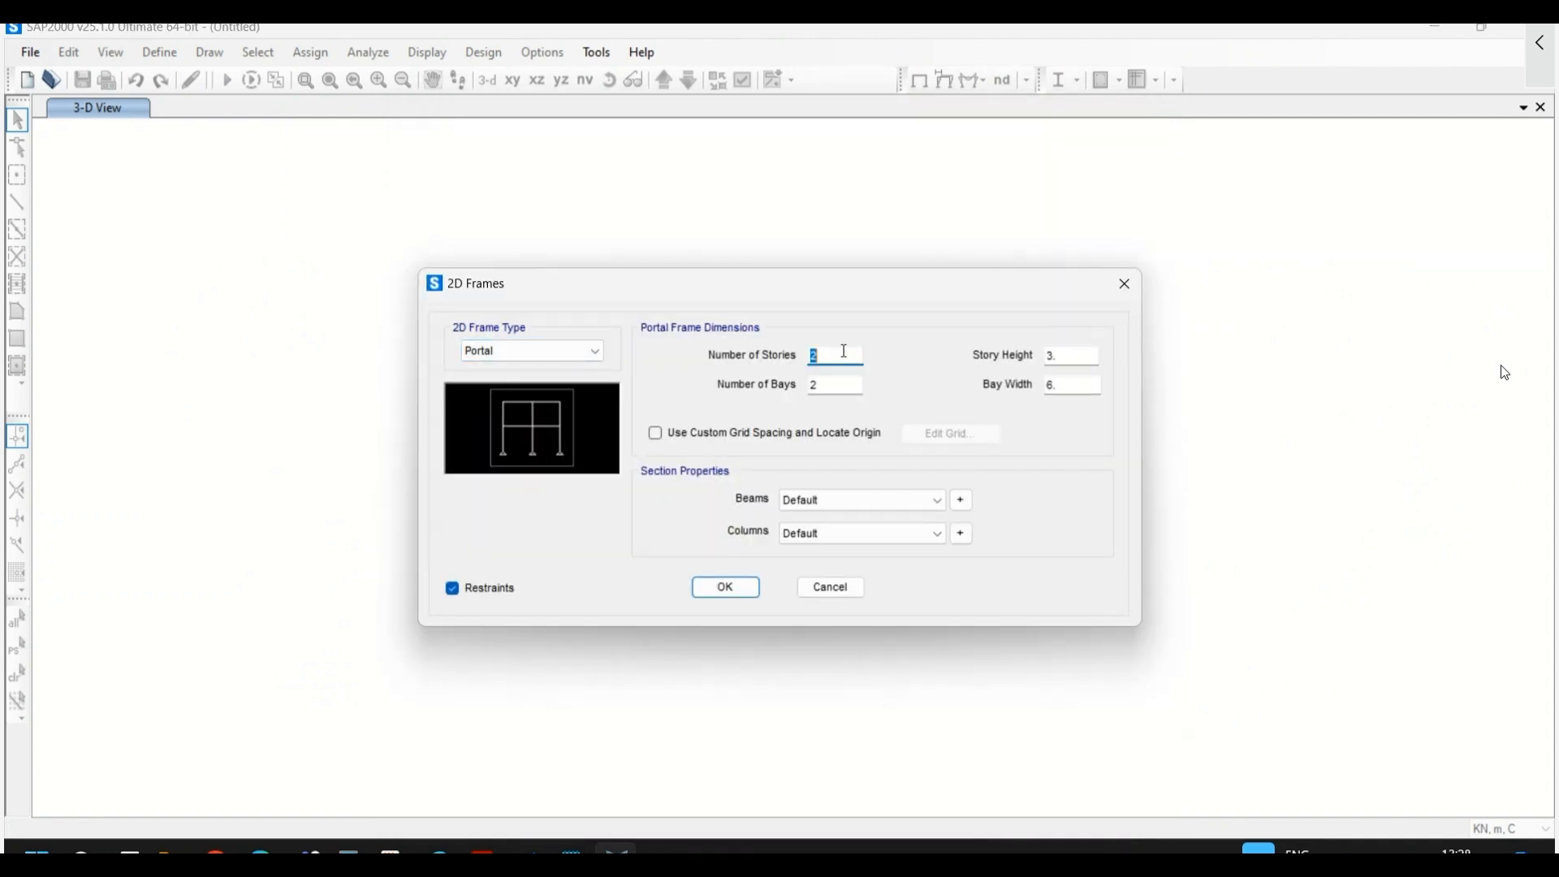
{"action": "type", "text": "5"}
{"action": "double_click", "coordinate": [834, 384]}
{"action": "type", "text": "1"}
{"action": "left_click", "coordinate": [1056, 388]}
{"action": "left_click", "coordinate": [726, 590]}
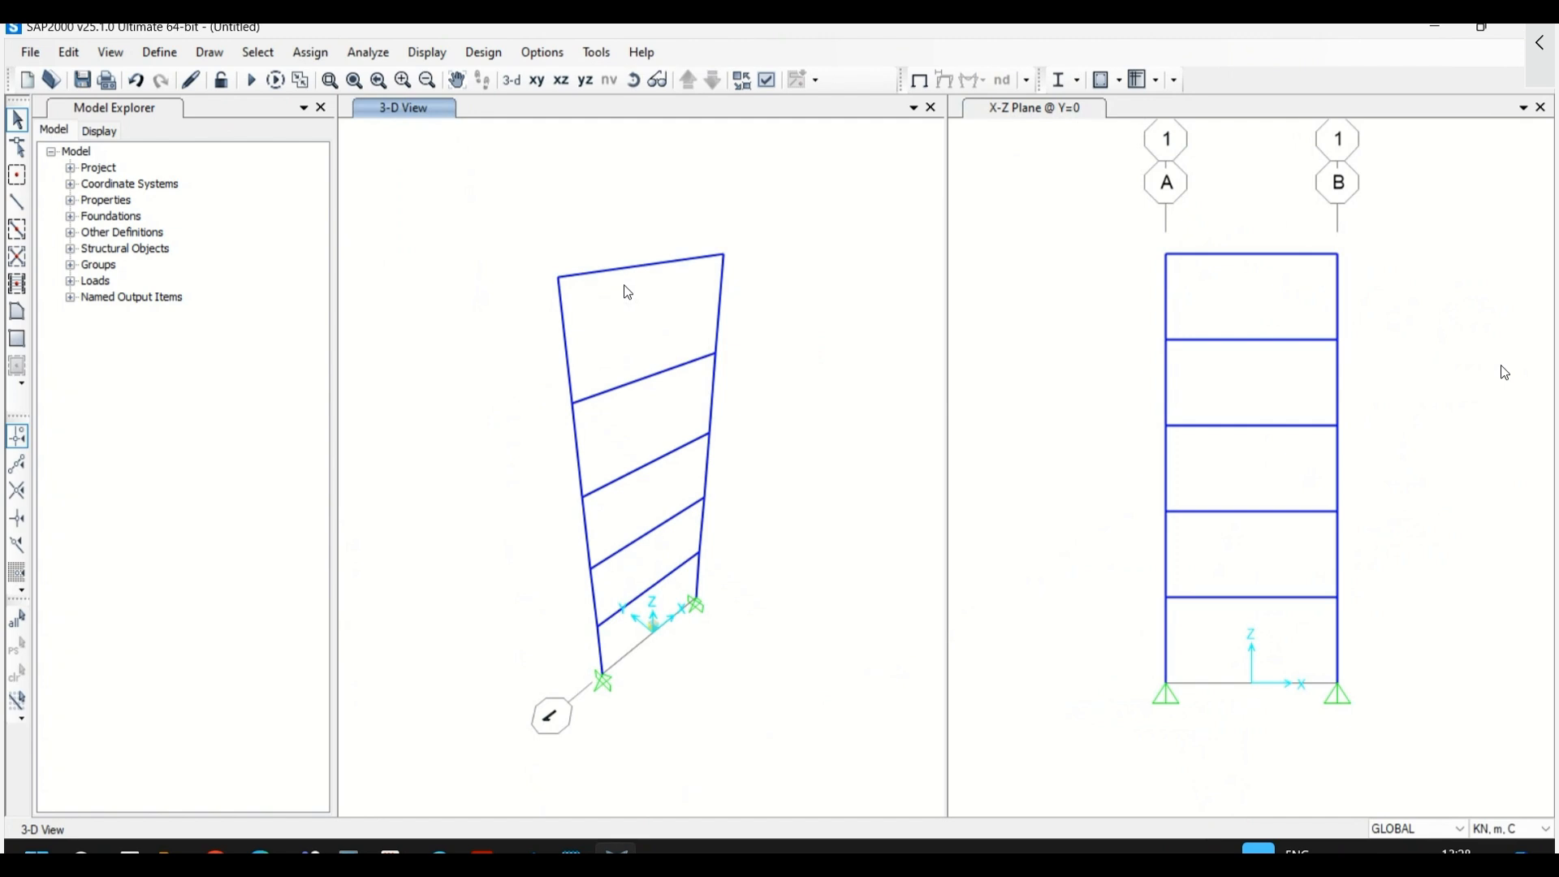
- Save the model as POA1 in the SAP2000 folder
{"action": "left_click", "coordinate": [30, 52]}
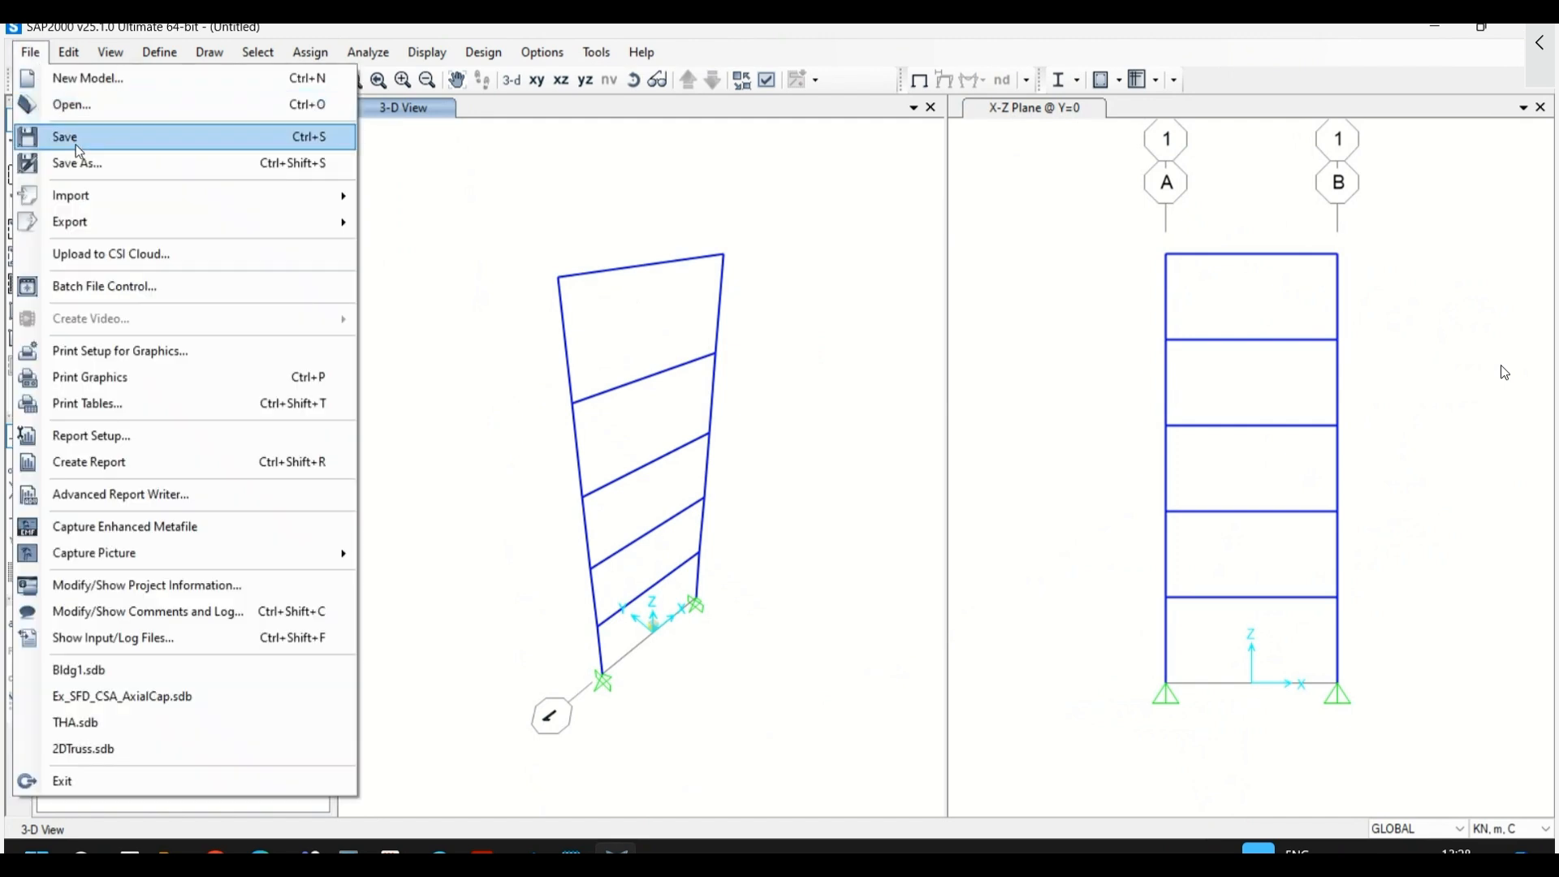
{"action": "left_click", "coordinate": [77, 146]}
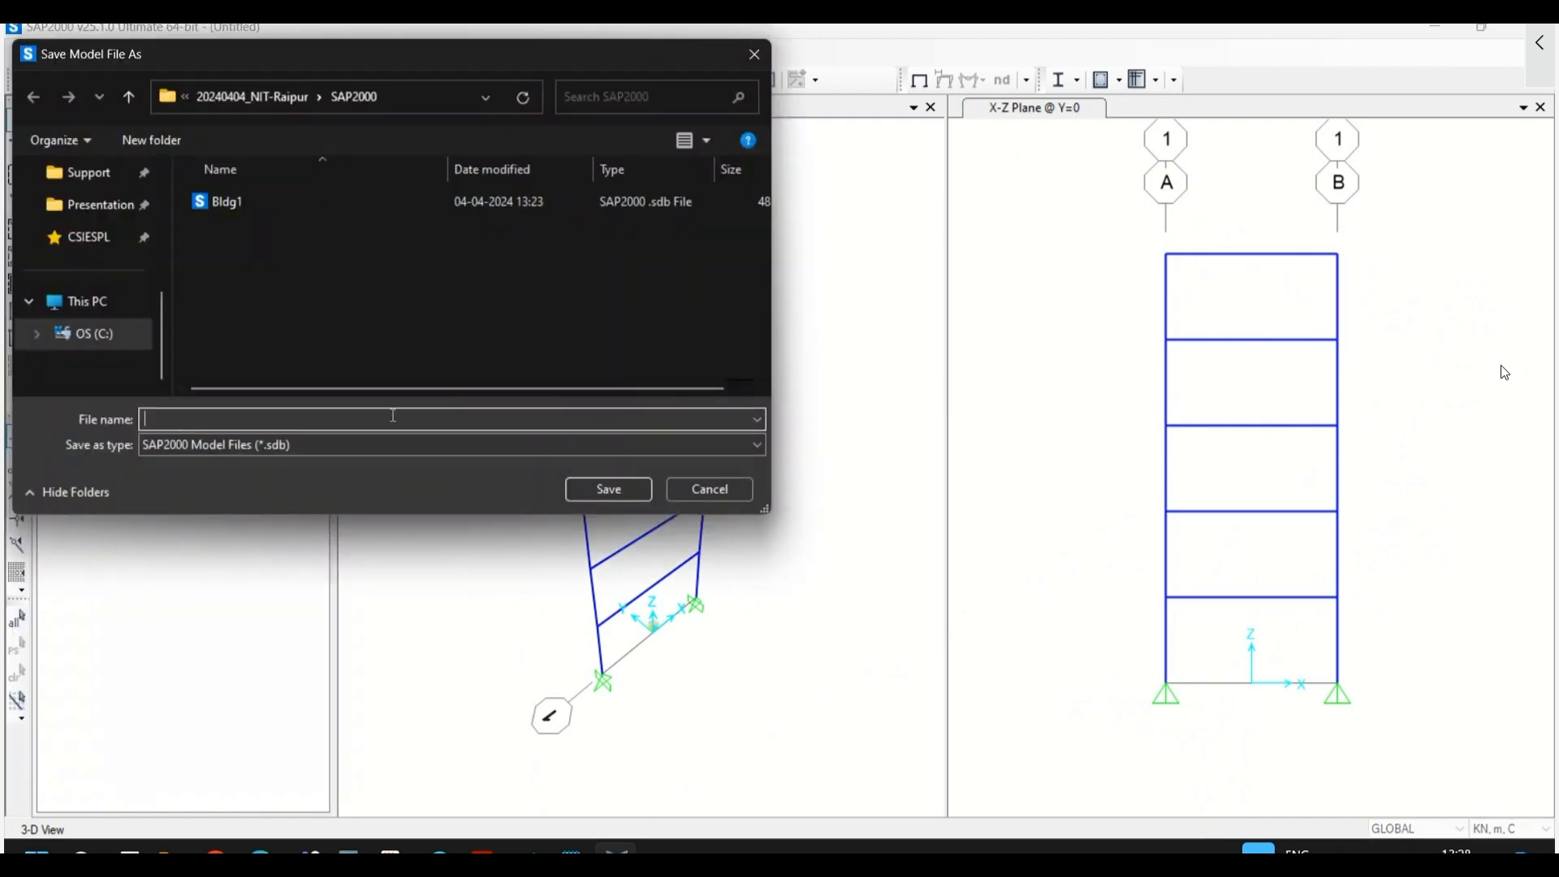
{"action": "type", "text": "POA1"}
{"action": "left_click", "coordinate": [580, 491]}
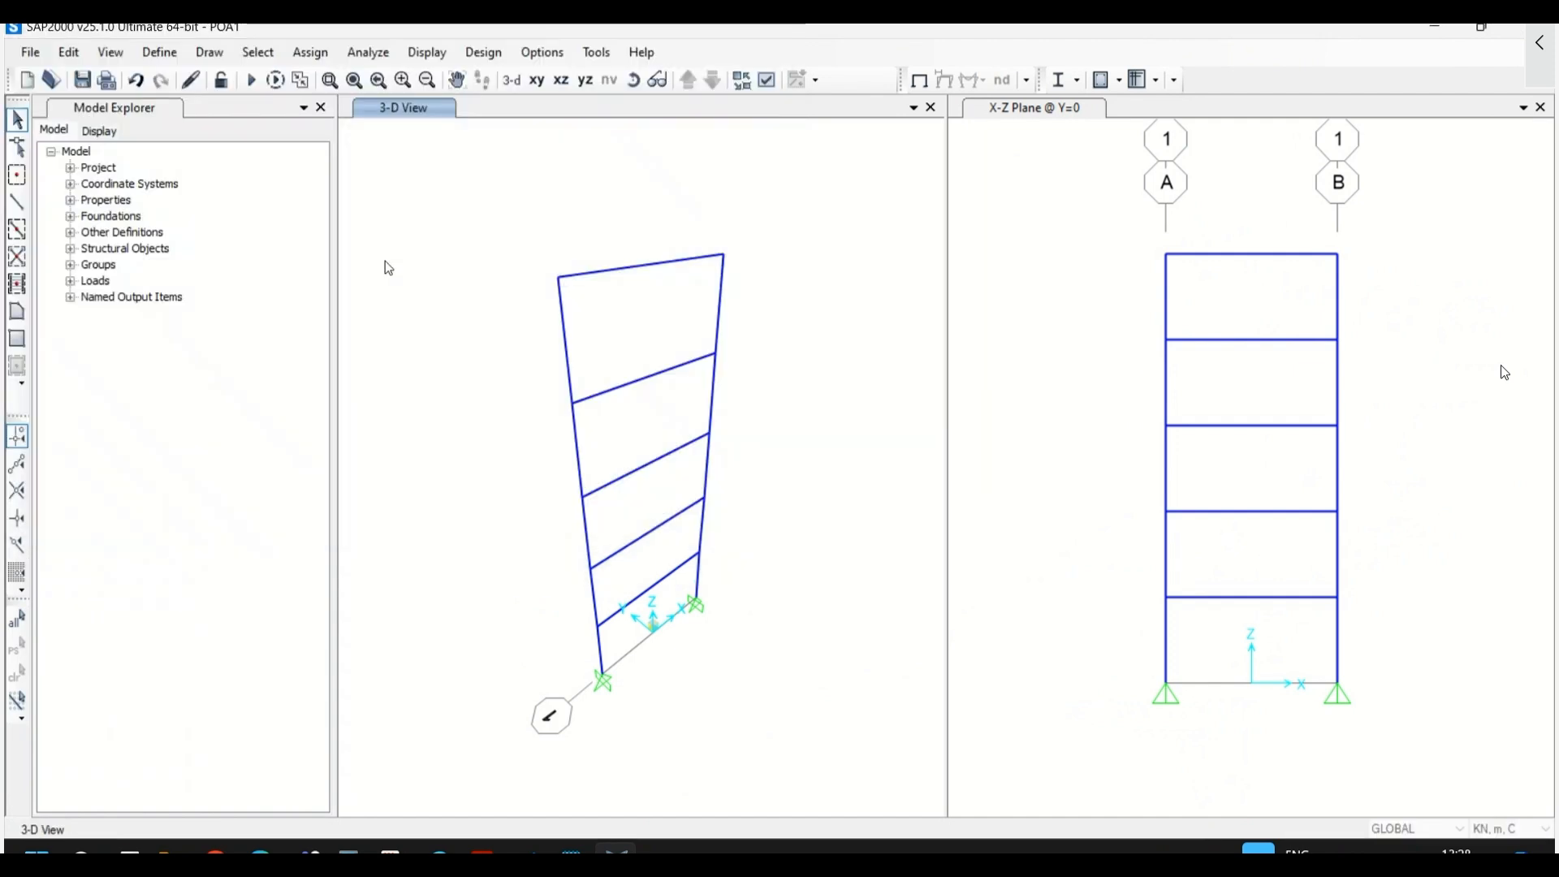
- Review the list of defined materials and leave it unmodified
{"action": "left_click", "coordinate": [159, 52]}
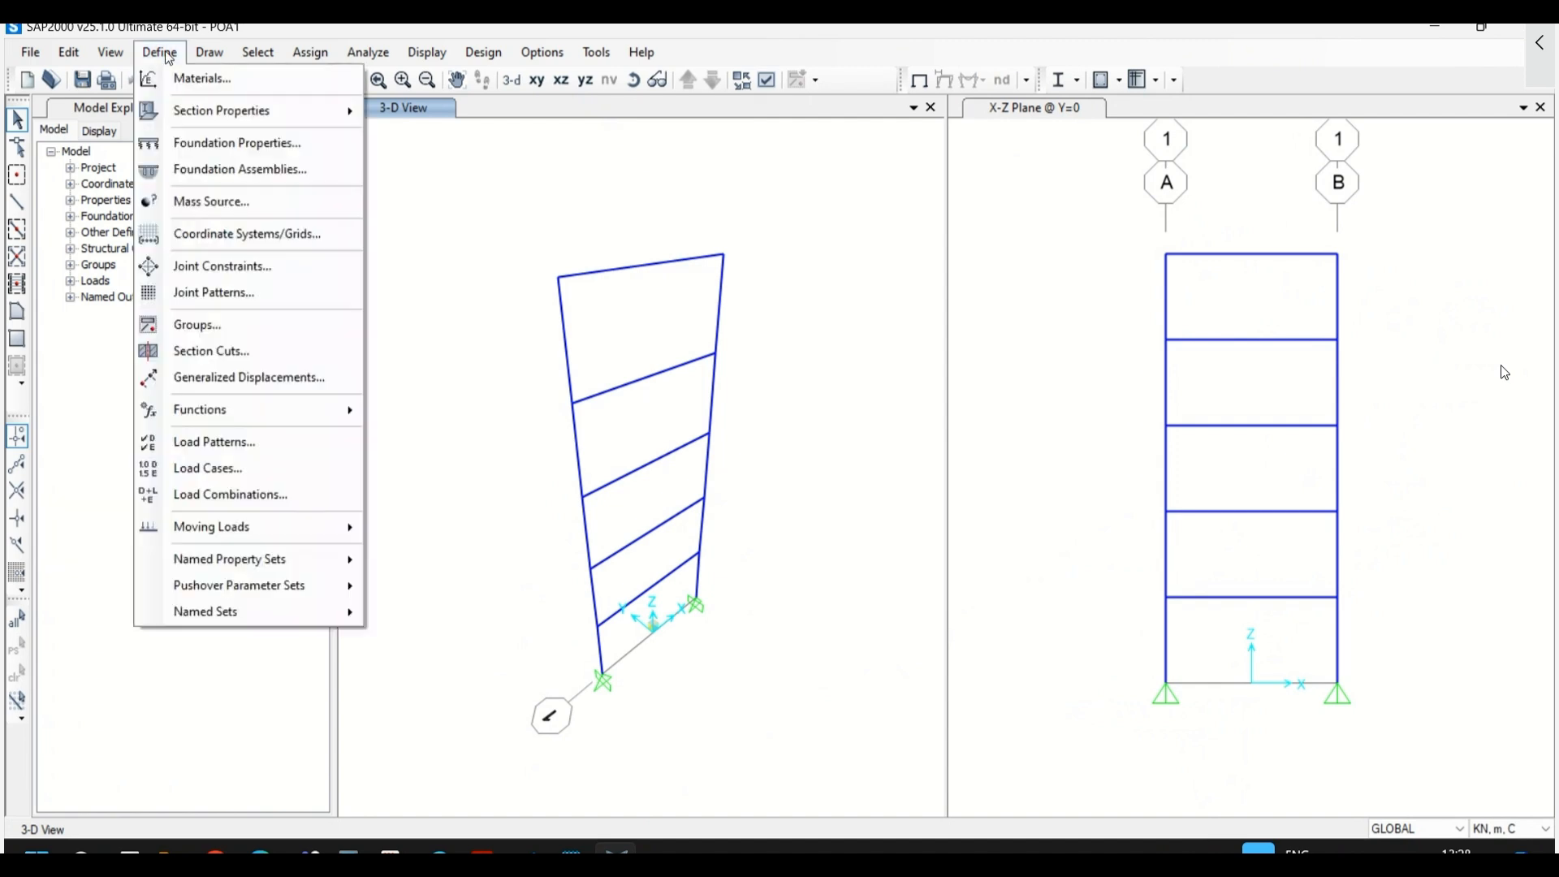
{"action": "left_click", "coordinate": [179, 79]}
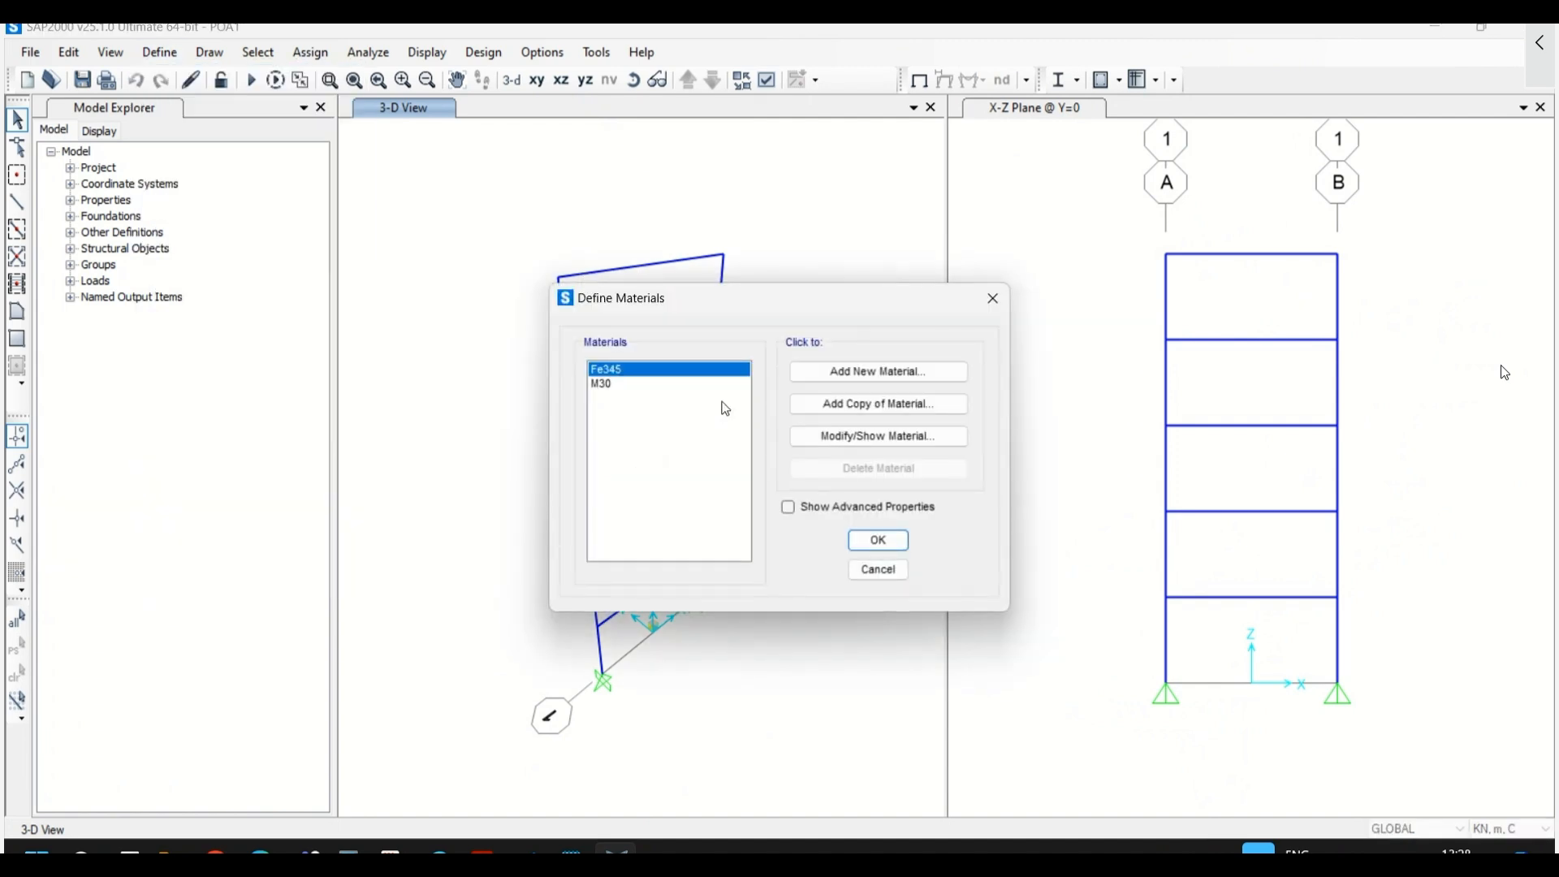
{"action": "left_click", "coordinate": [884, 571]}
- Examine the dimensions and material of the existing FSEC1 frame section
{"action": "left_click", "coordinate": [159, 52]}
{"action": "mouse_move", "coordinate": [345, 118]}
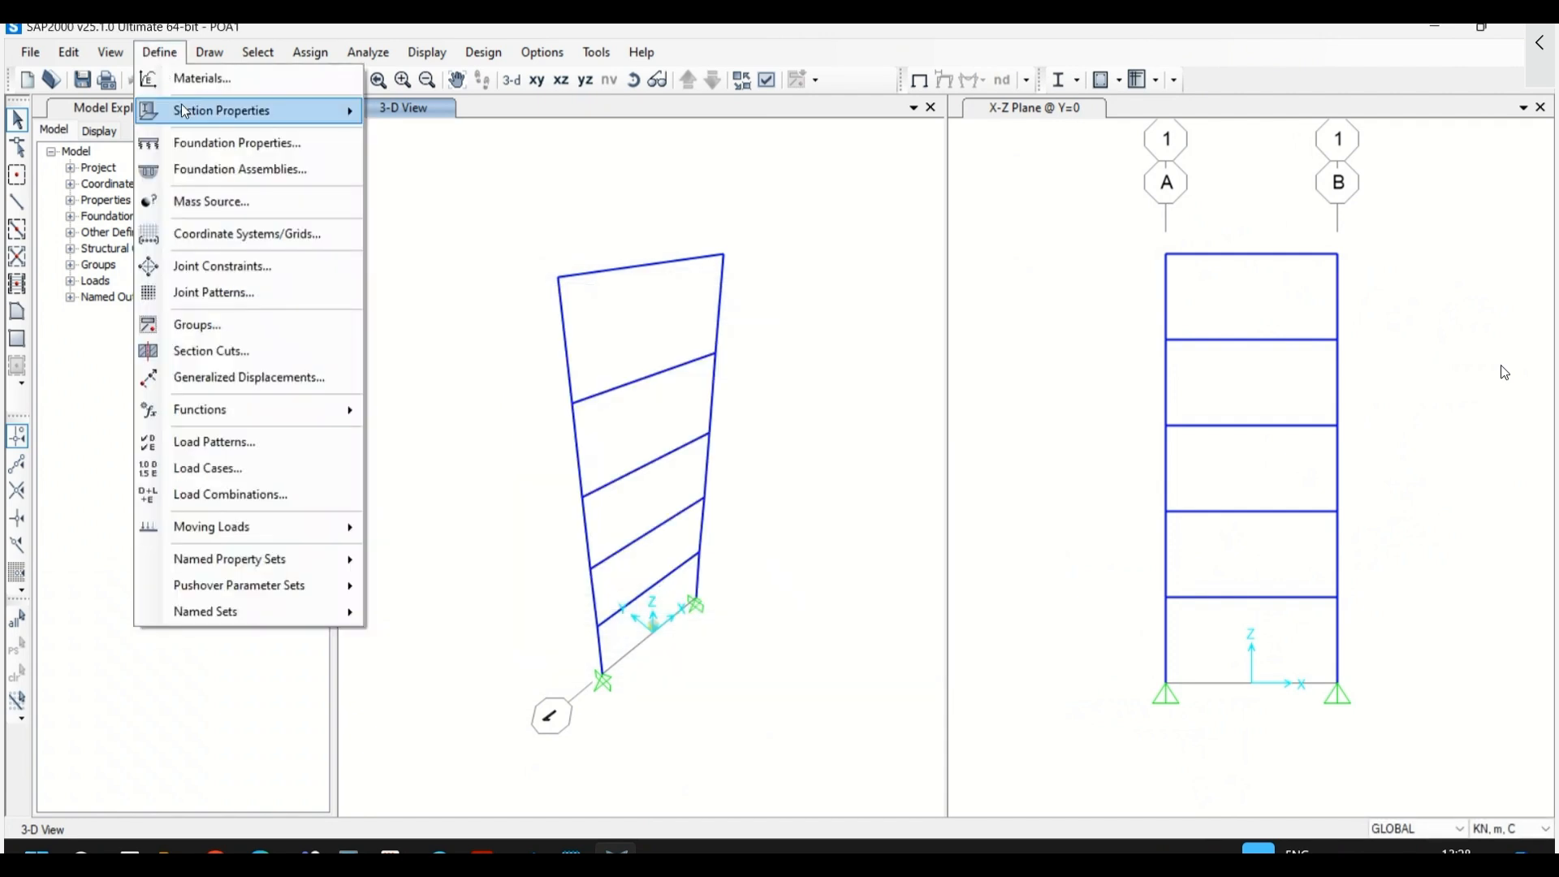
{"action": "left_click", "coordinate": [439, 113]}
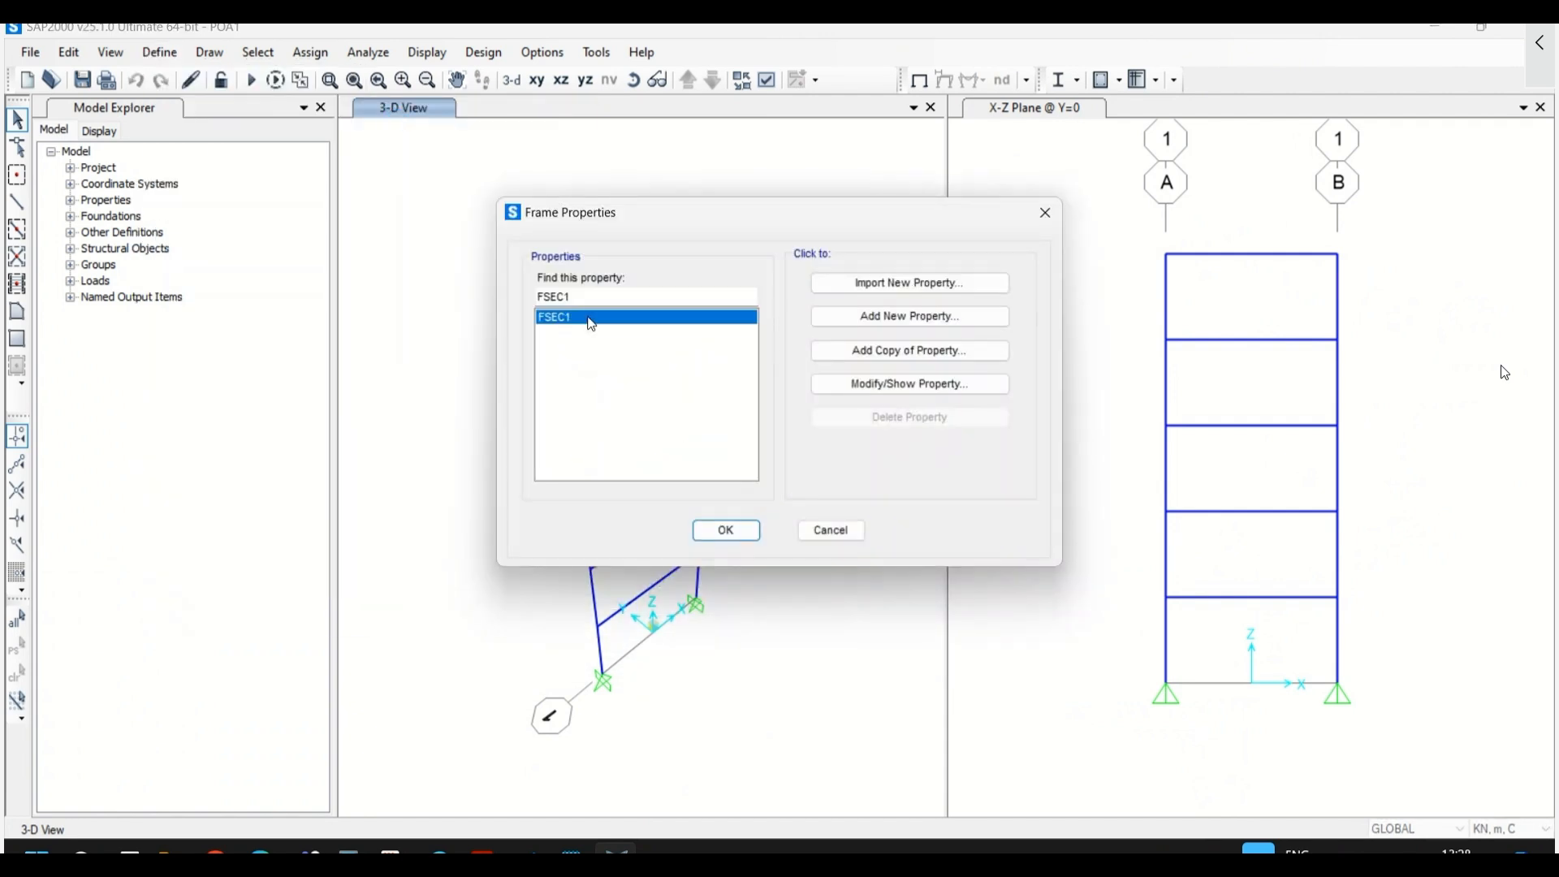
{"action": "left_click", "coordinate": [903, 393]}
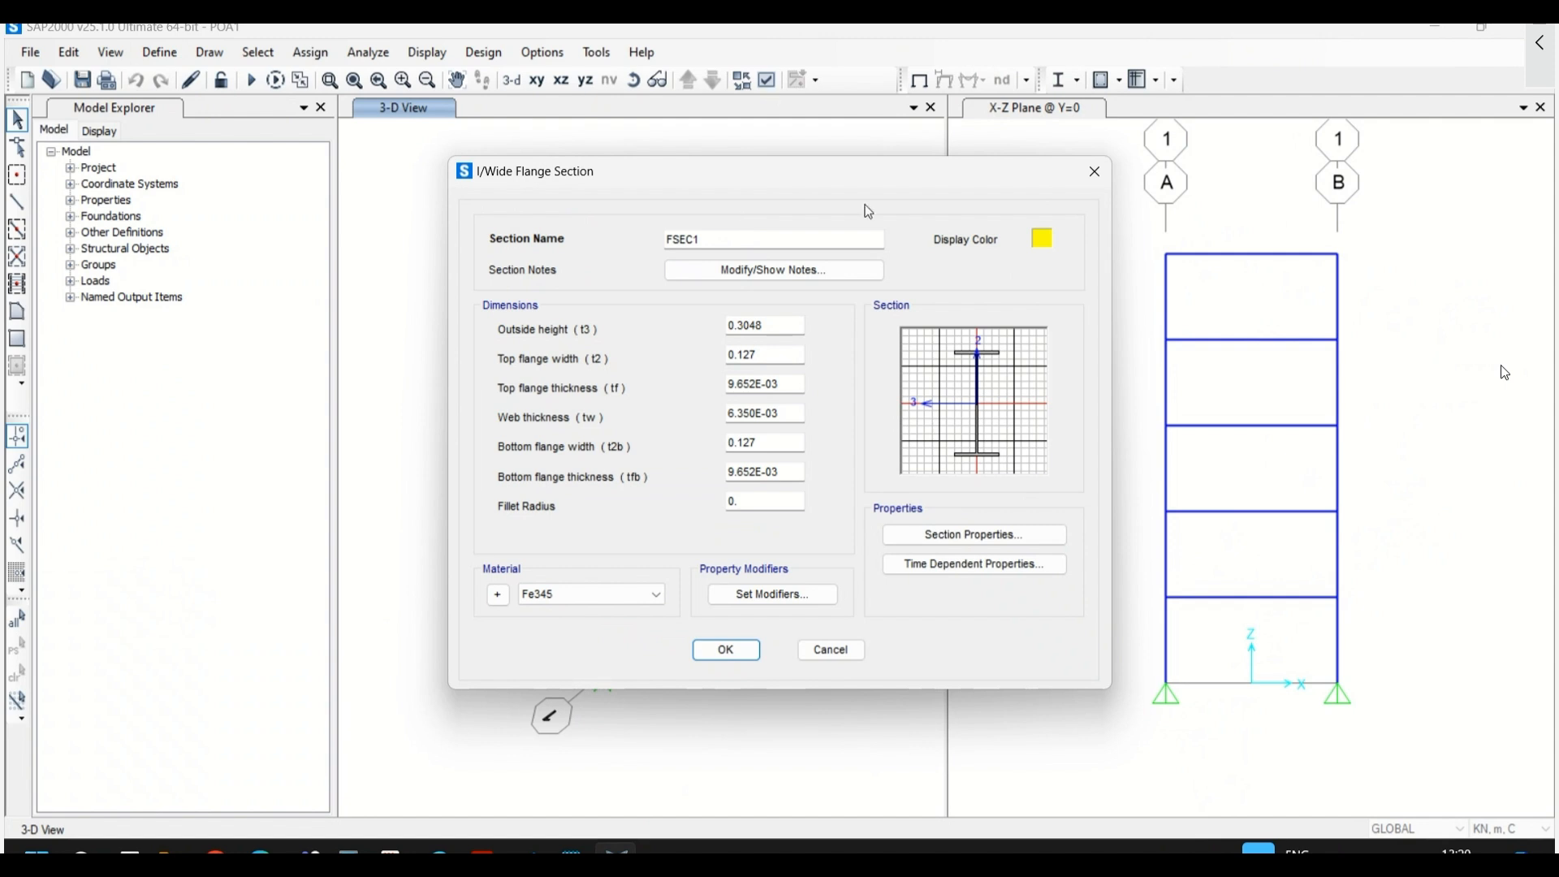
{"action": "left_click_drag", "start_coordinate": [862, 181], "coordinate": [873, 173]}
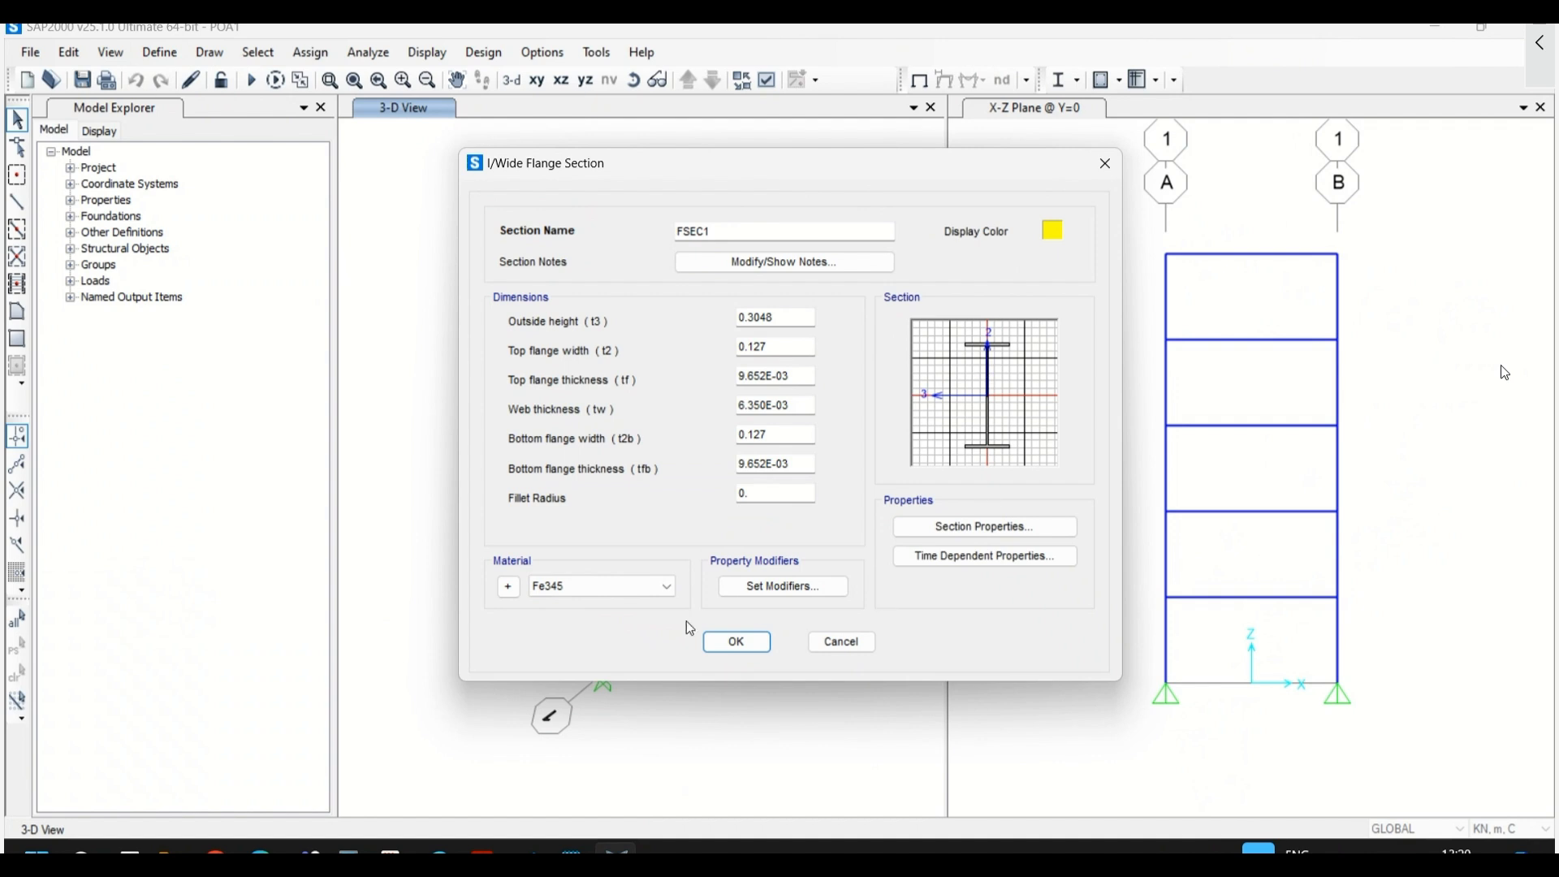
{"action": "left_click", "coordinate": [734, 644]}
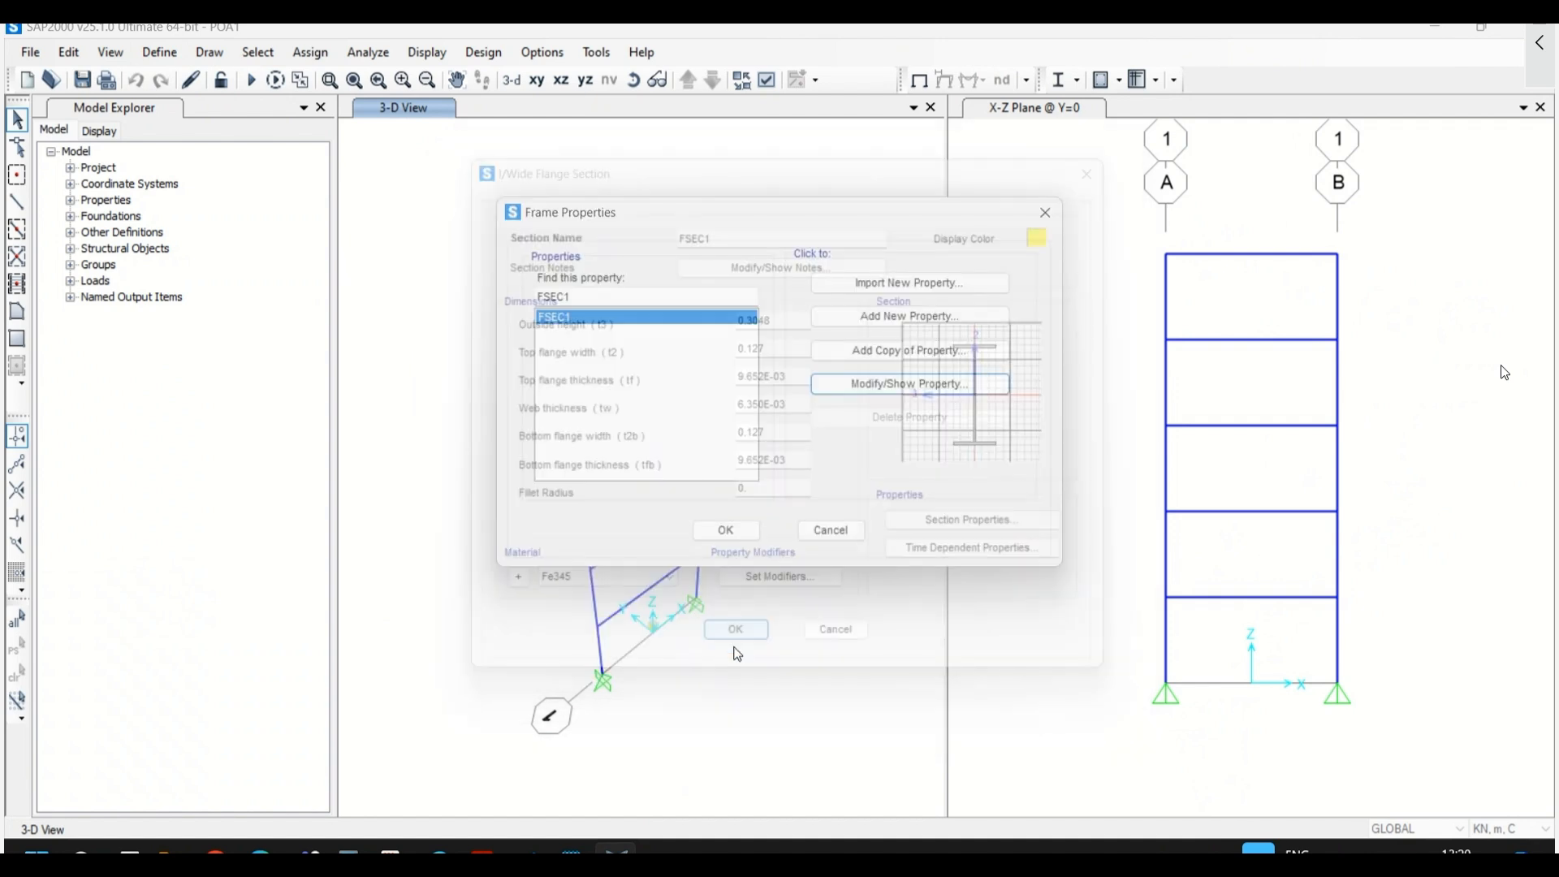
- Begin importing a steel I/Wide Flange section and load the Indian.xml section property library
{"action": "left_click", "coordinate": [911, 293]}
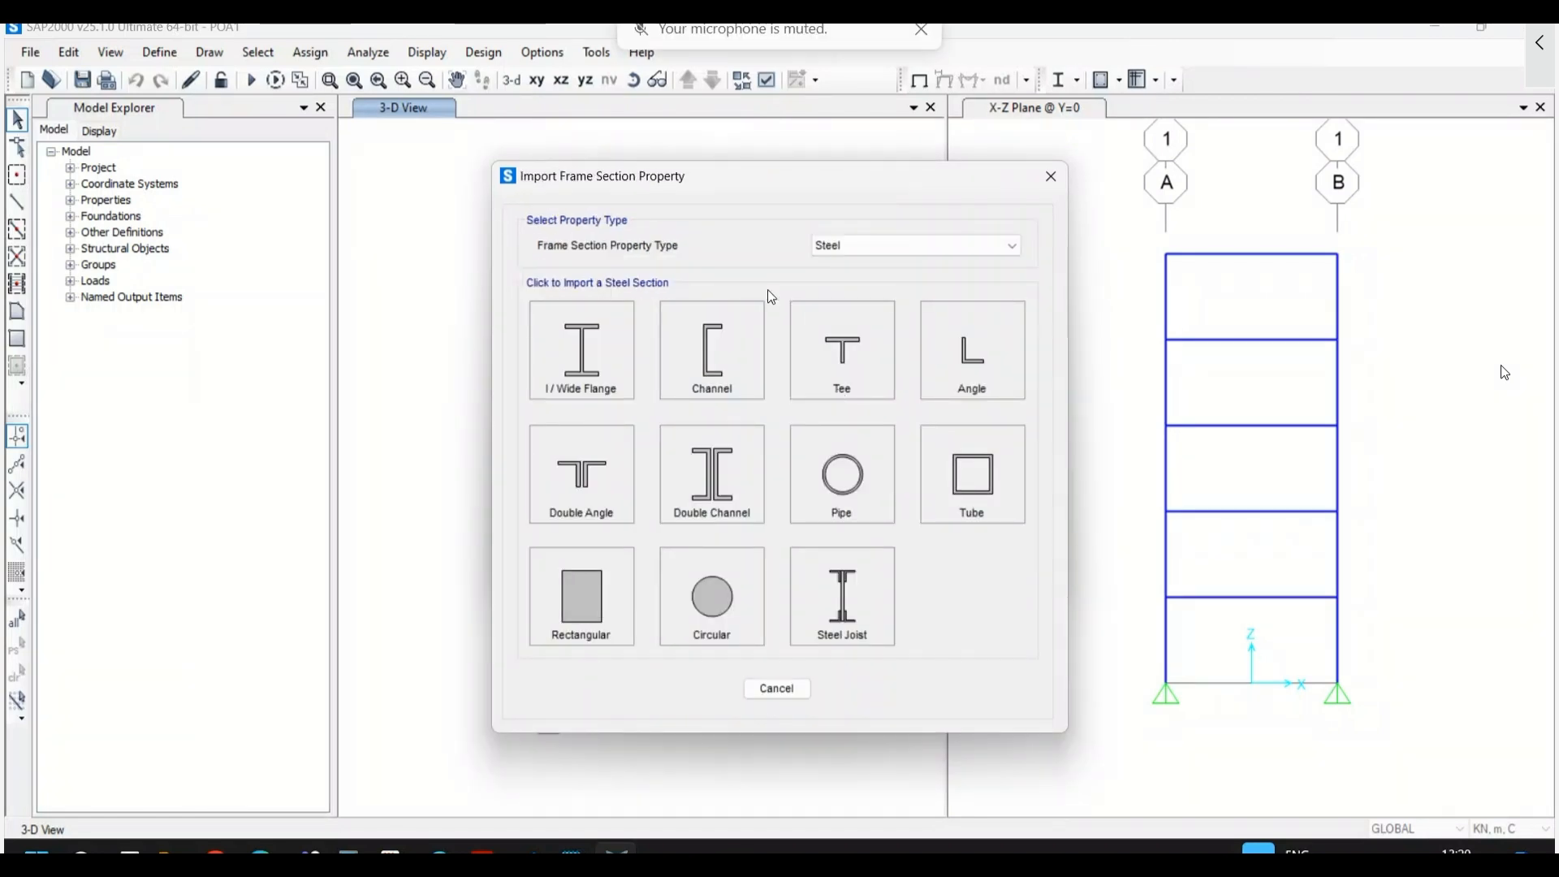
{"action": "left_click", "coordinate": [605, 367]}
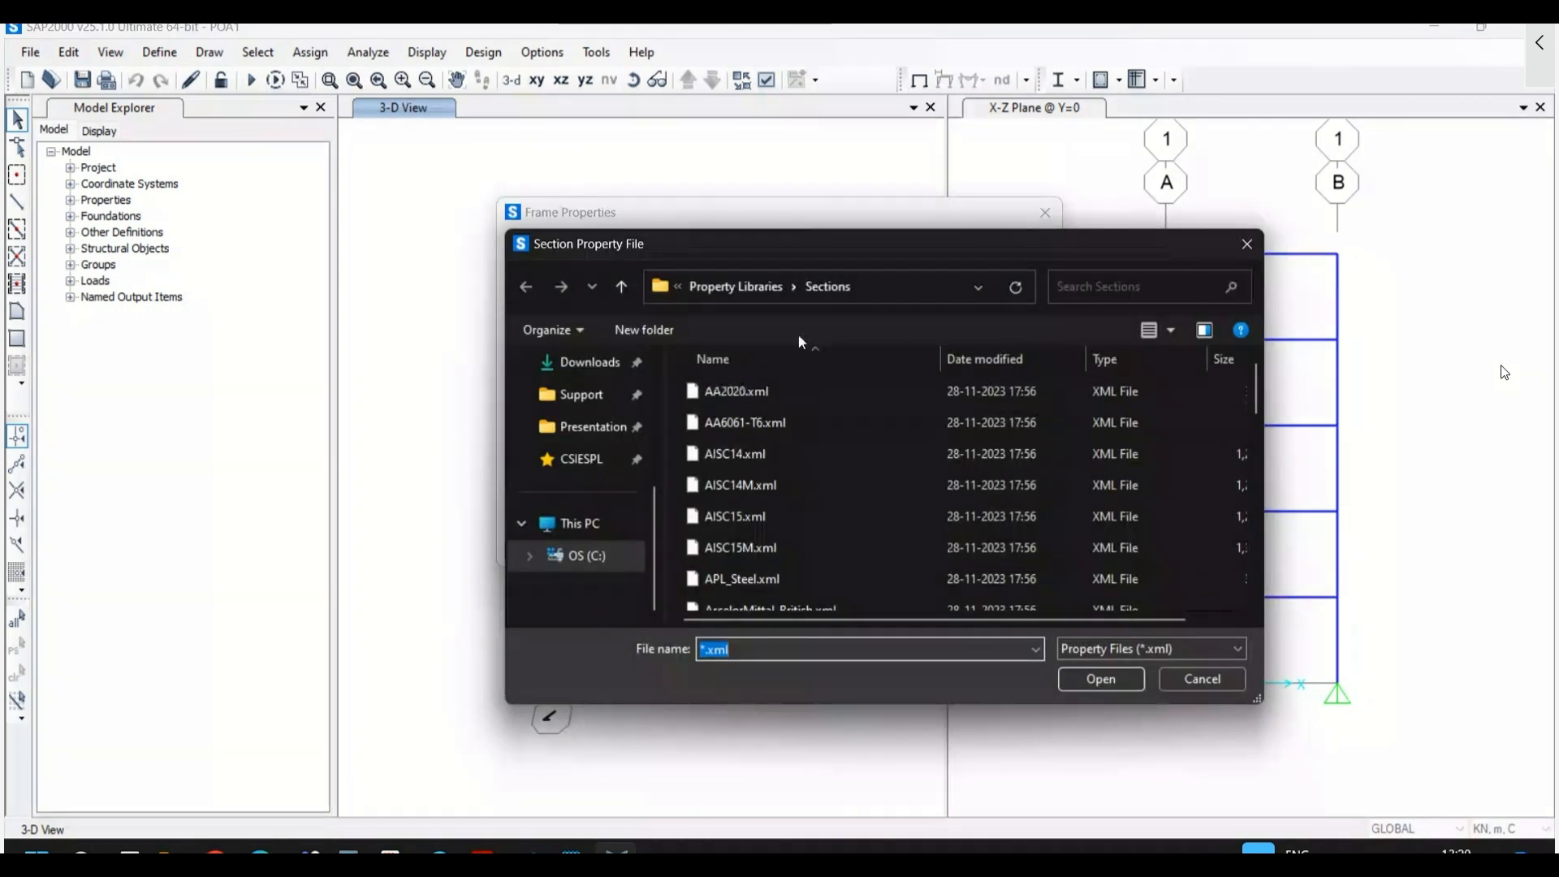
{"action": "left_click", "coordinate": [846, 289]}
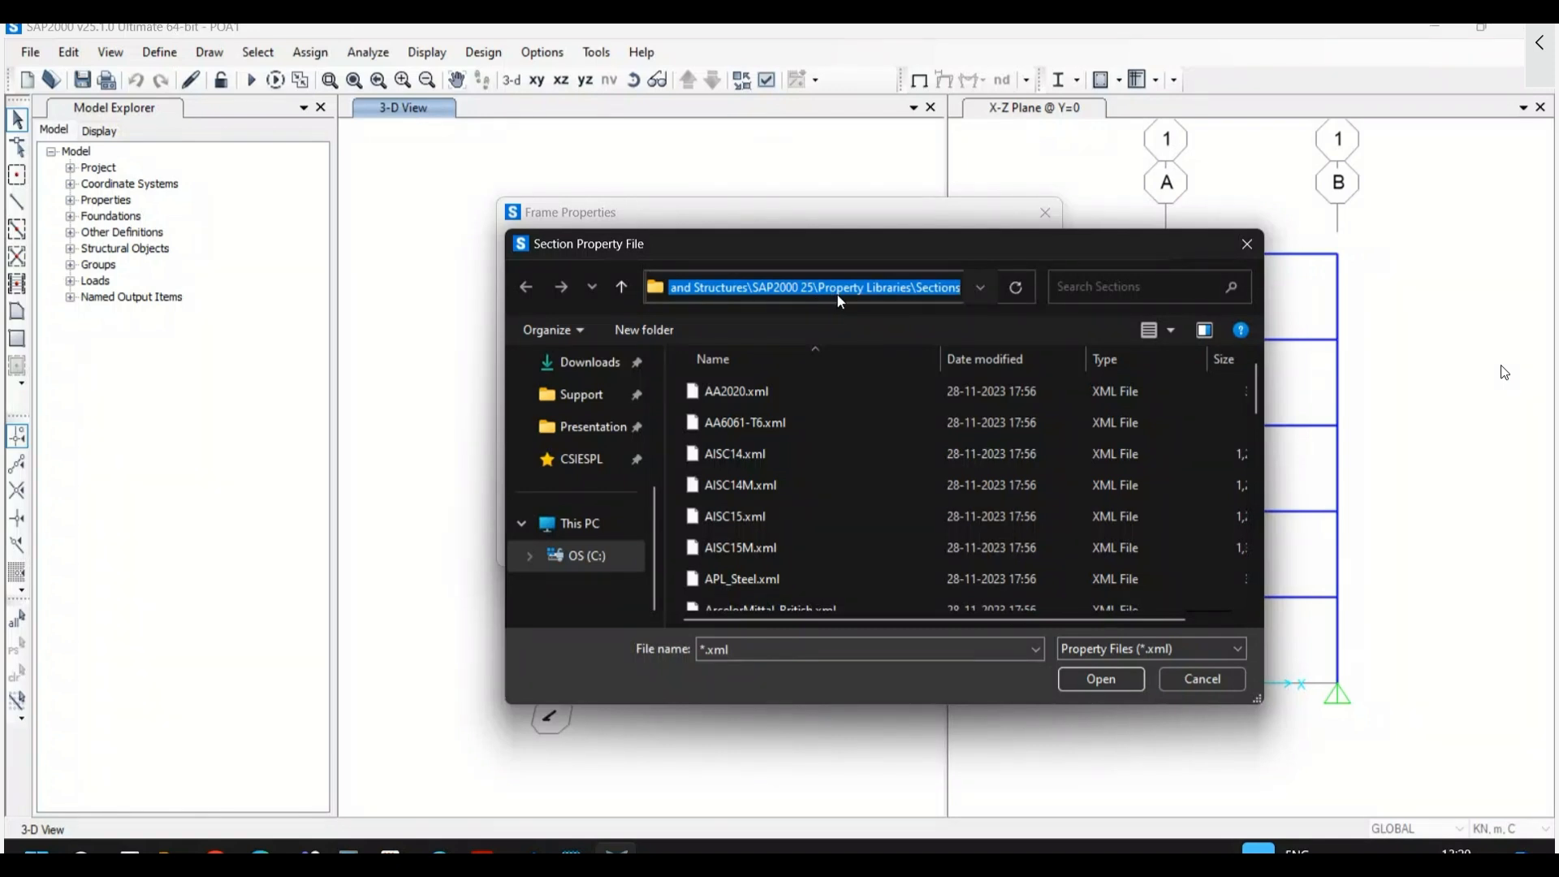
{"action": "left_click", "coordinate": [781, 474]}
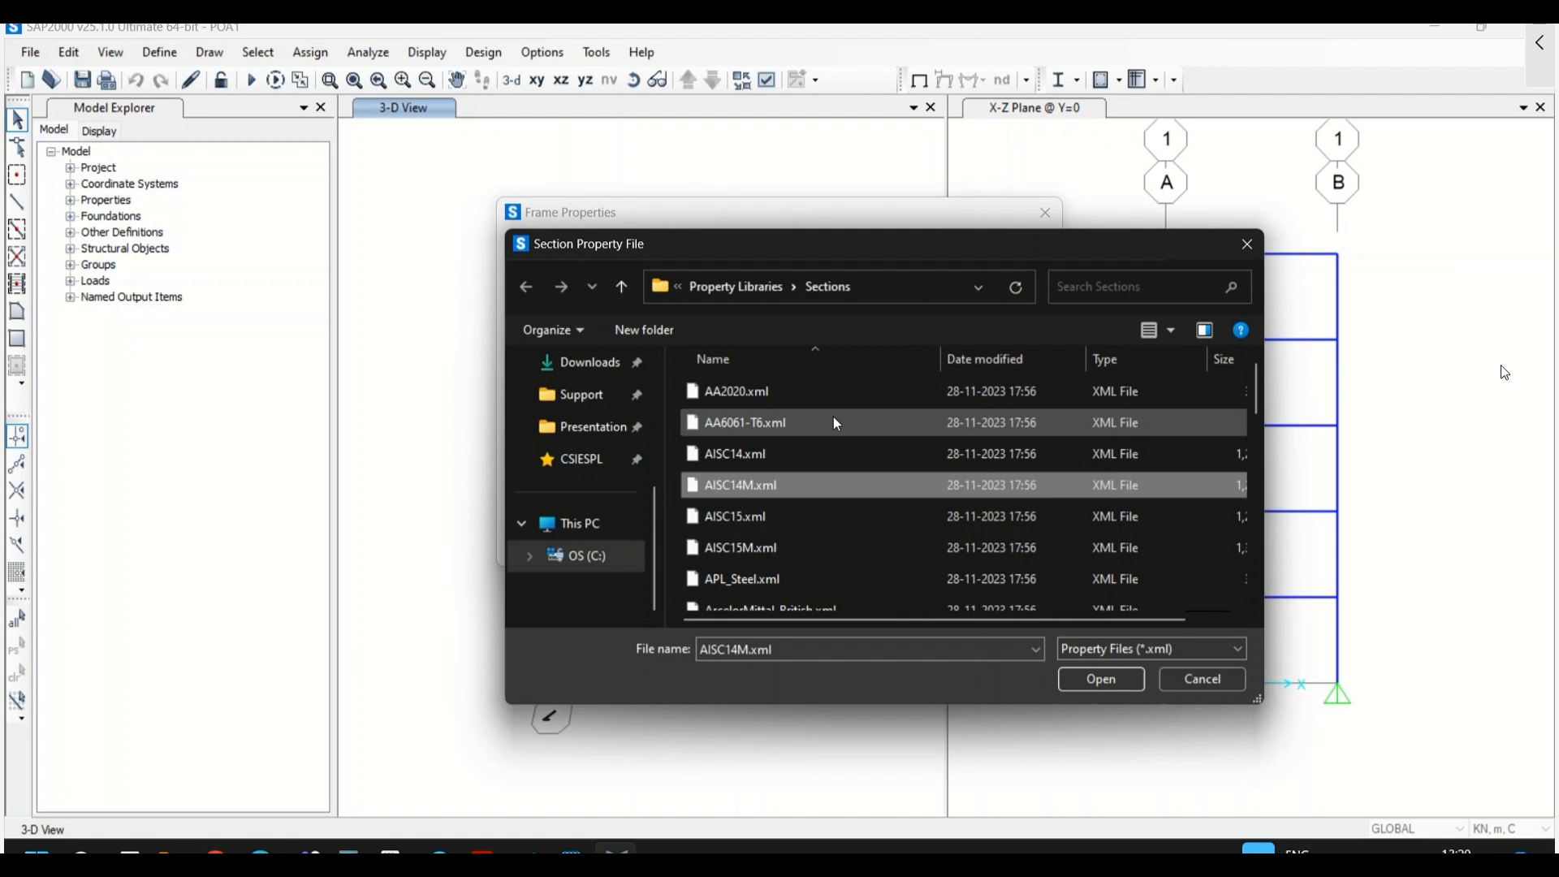
{"action": "scroll", "coordinate": [833, 416], "scroll_direction": "down", "scroll_amount": 8}
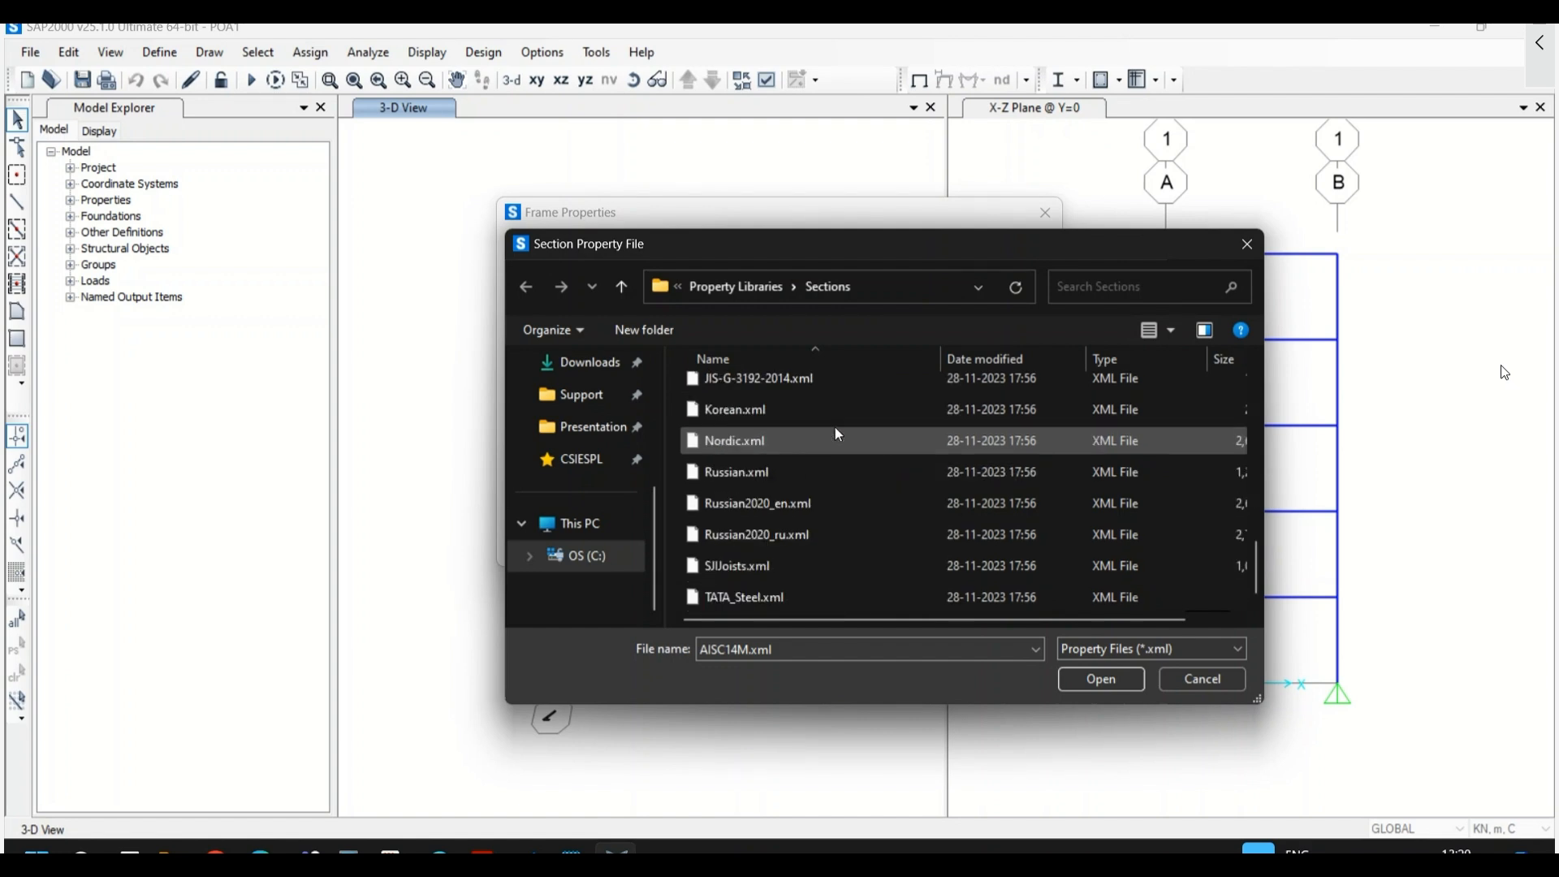
{"action": "scroll", "coordinate": [845, 487], "scroll_direction": "up", "scroll_amount": 3}
{"action": "scroll", "coordinate": [851, 455], "scroll_direction": "down", "scroll_amount": 1}
{"action": "left_click", "coordinate": [824, 502]}
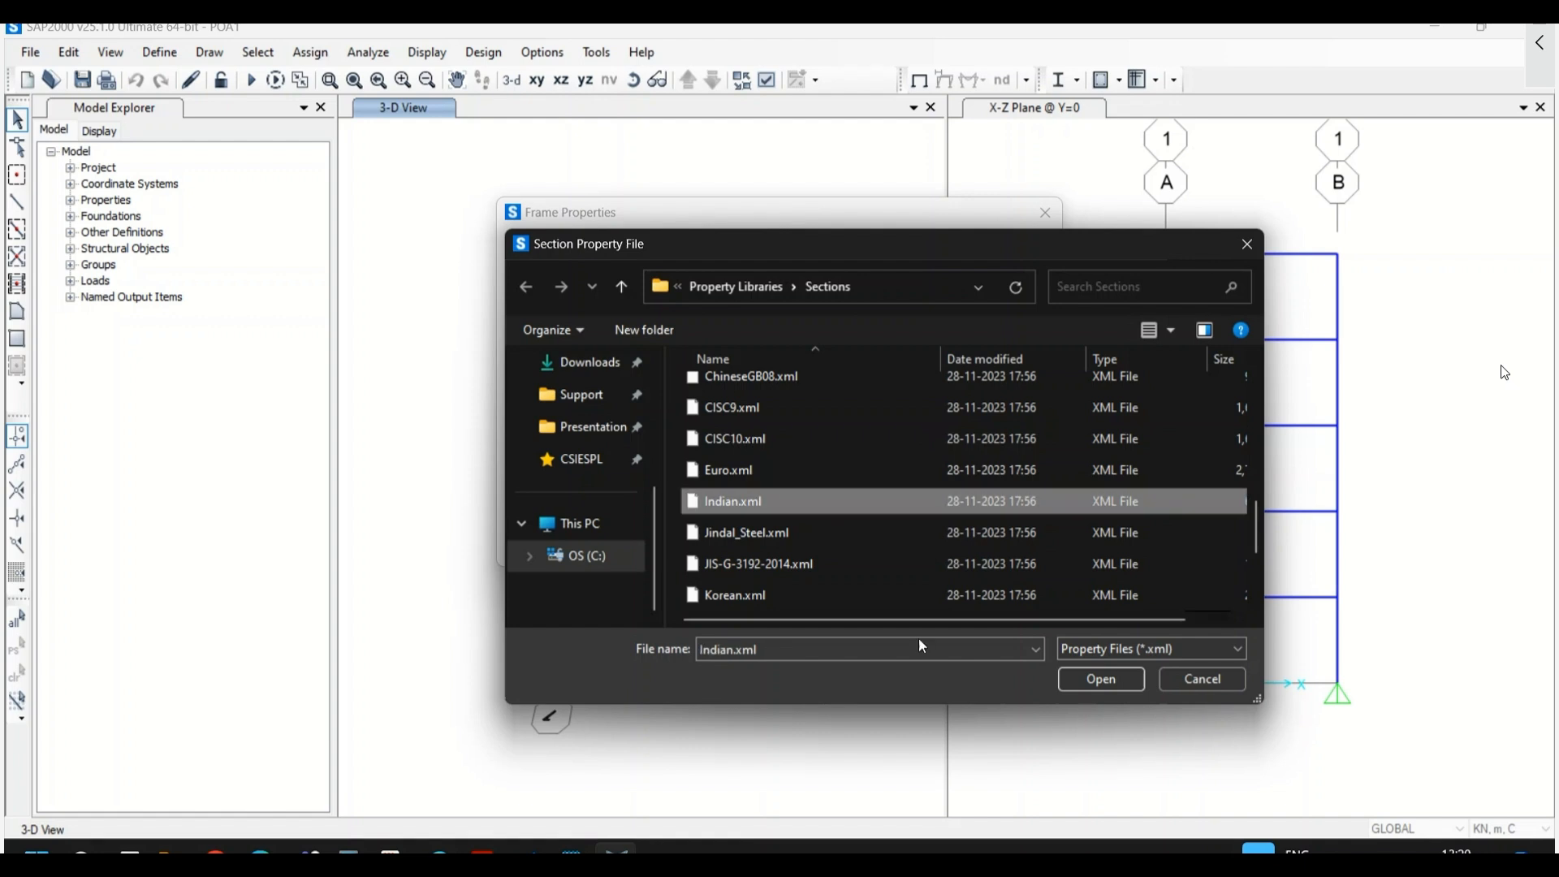
{"action": "left_click", "coordinate": [1062, 682]}
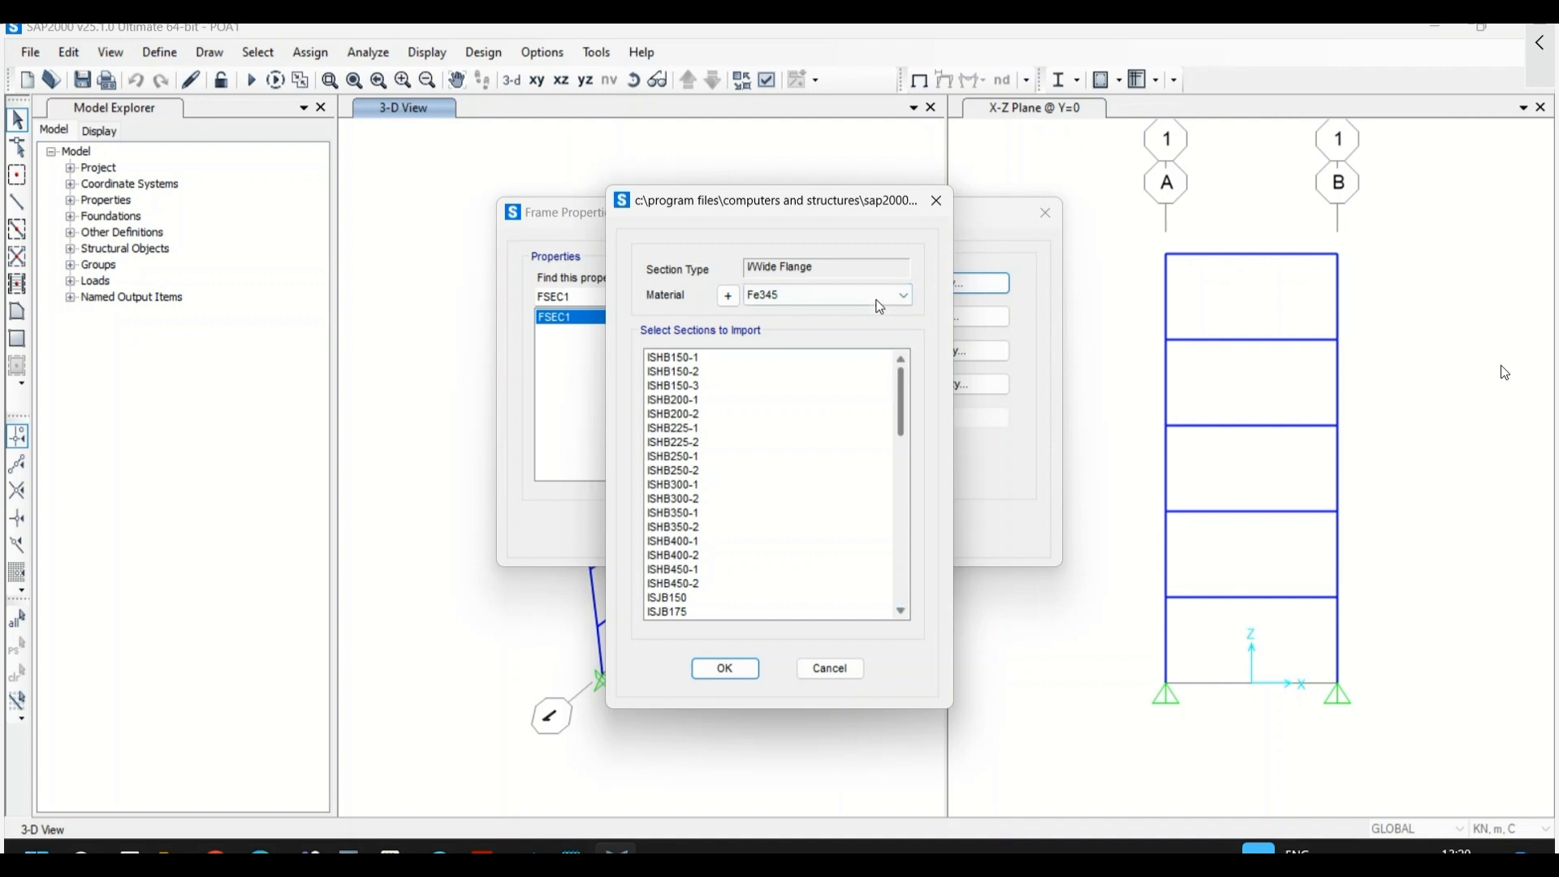
- Import the ISMB300 section from the library and accept the updated frame properties
{"action": "left_click_drag", "start_coordinate": [894, 407], "coordinate": [911, 617]}
{"action": "scroll", "coordinate": [718, 520], "scroll_direction": "up", "scroll_amount": 2}
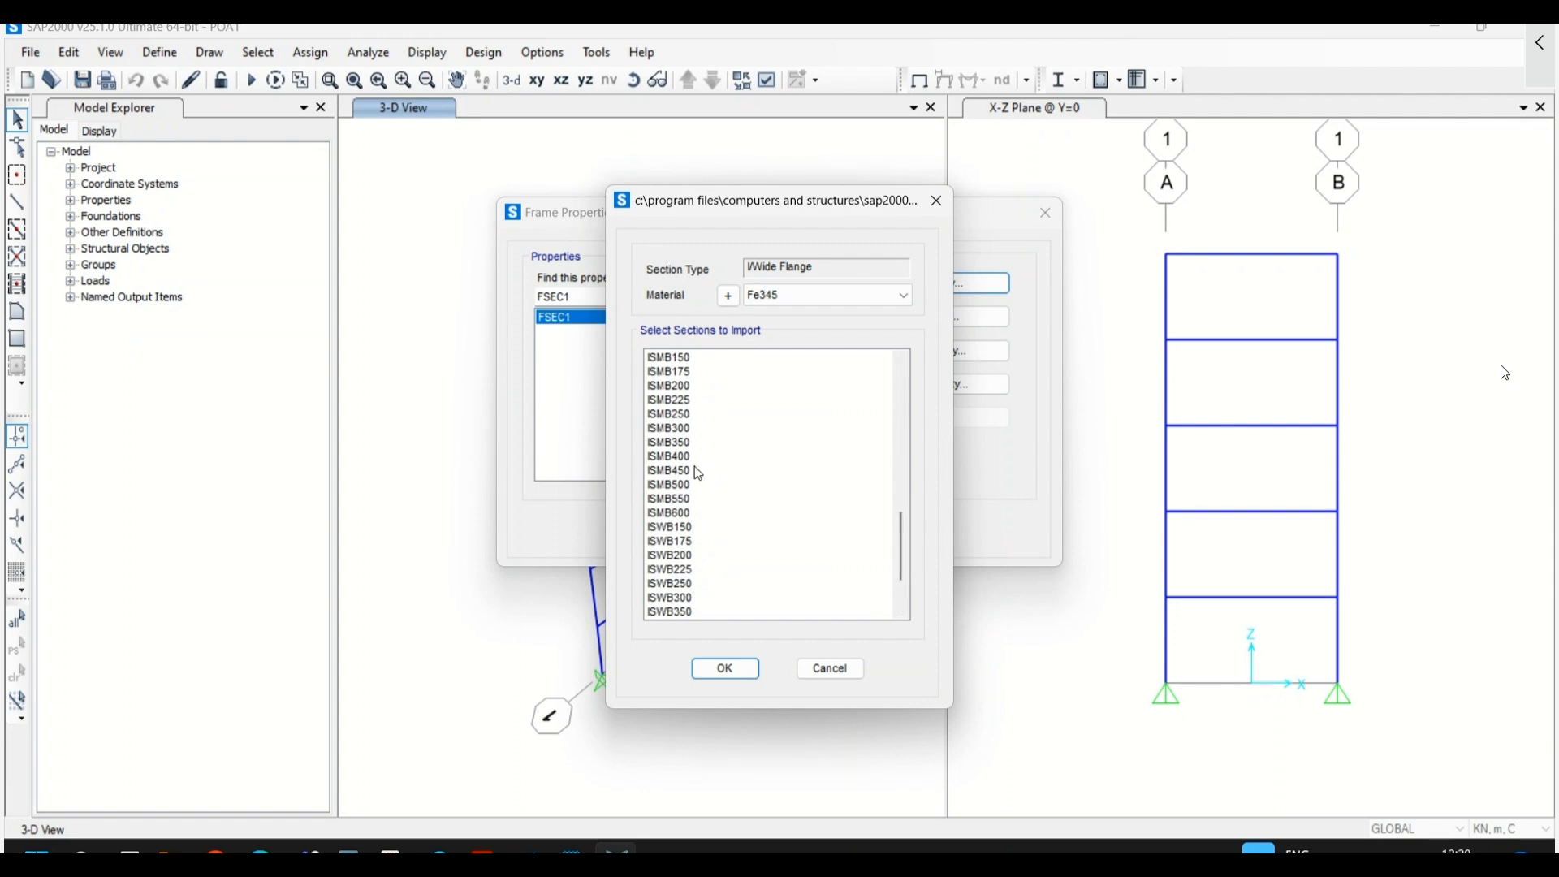
{"action": "left_click", "coordinate": [694, 428]}
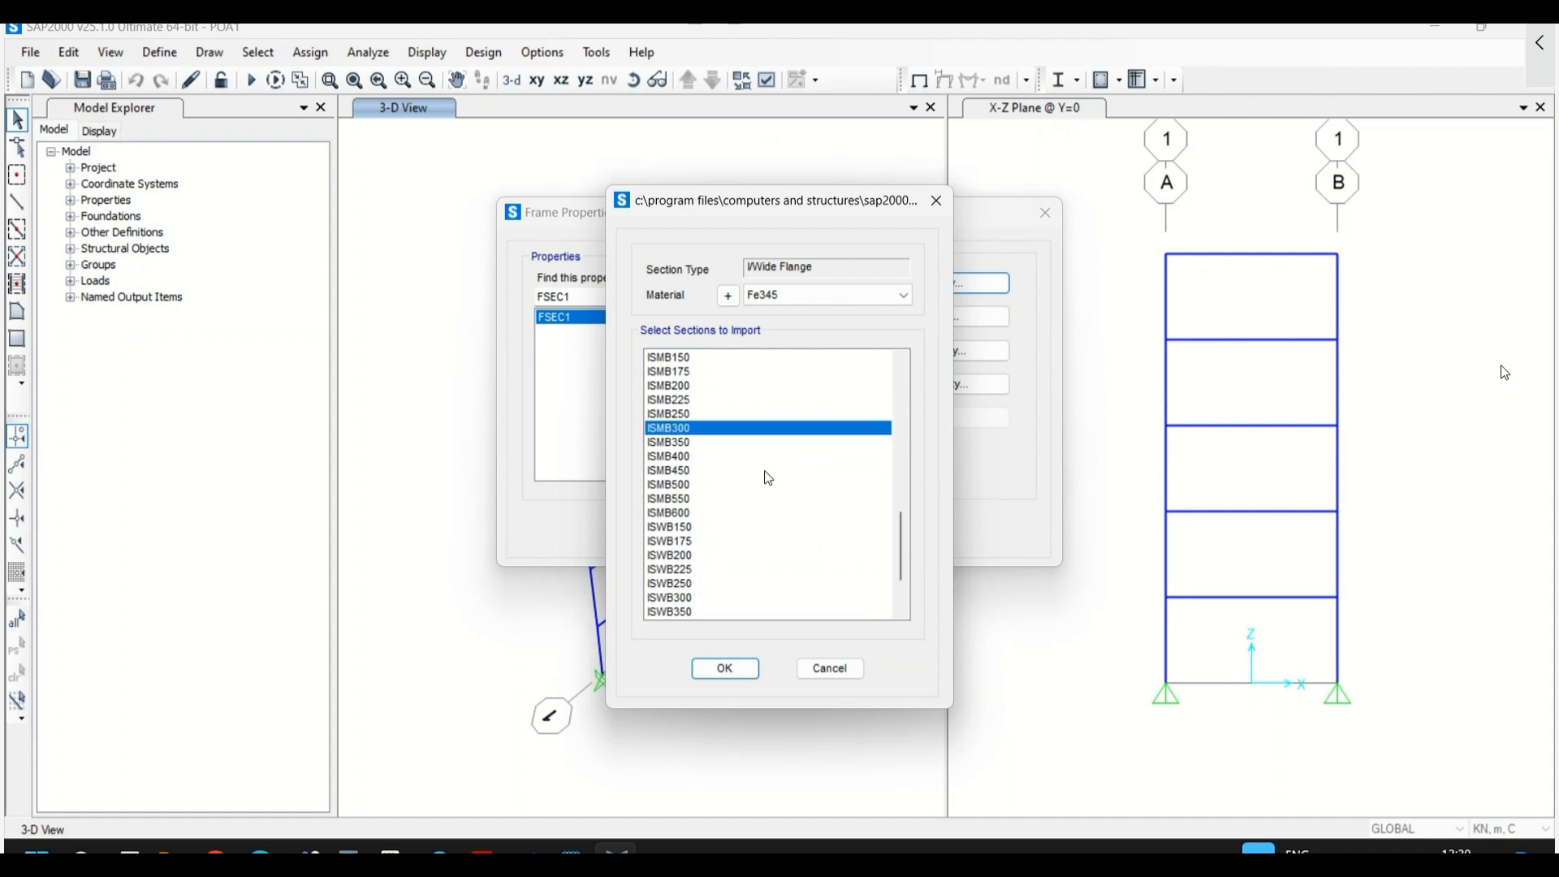
{"action": "left_click", "coordinate": [740, 668]}
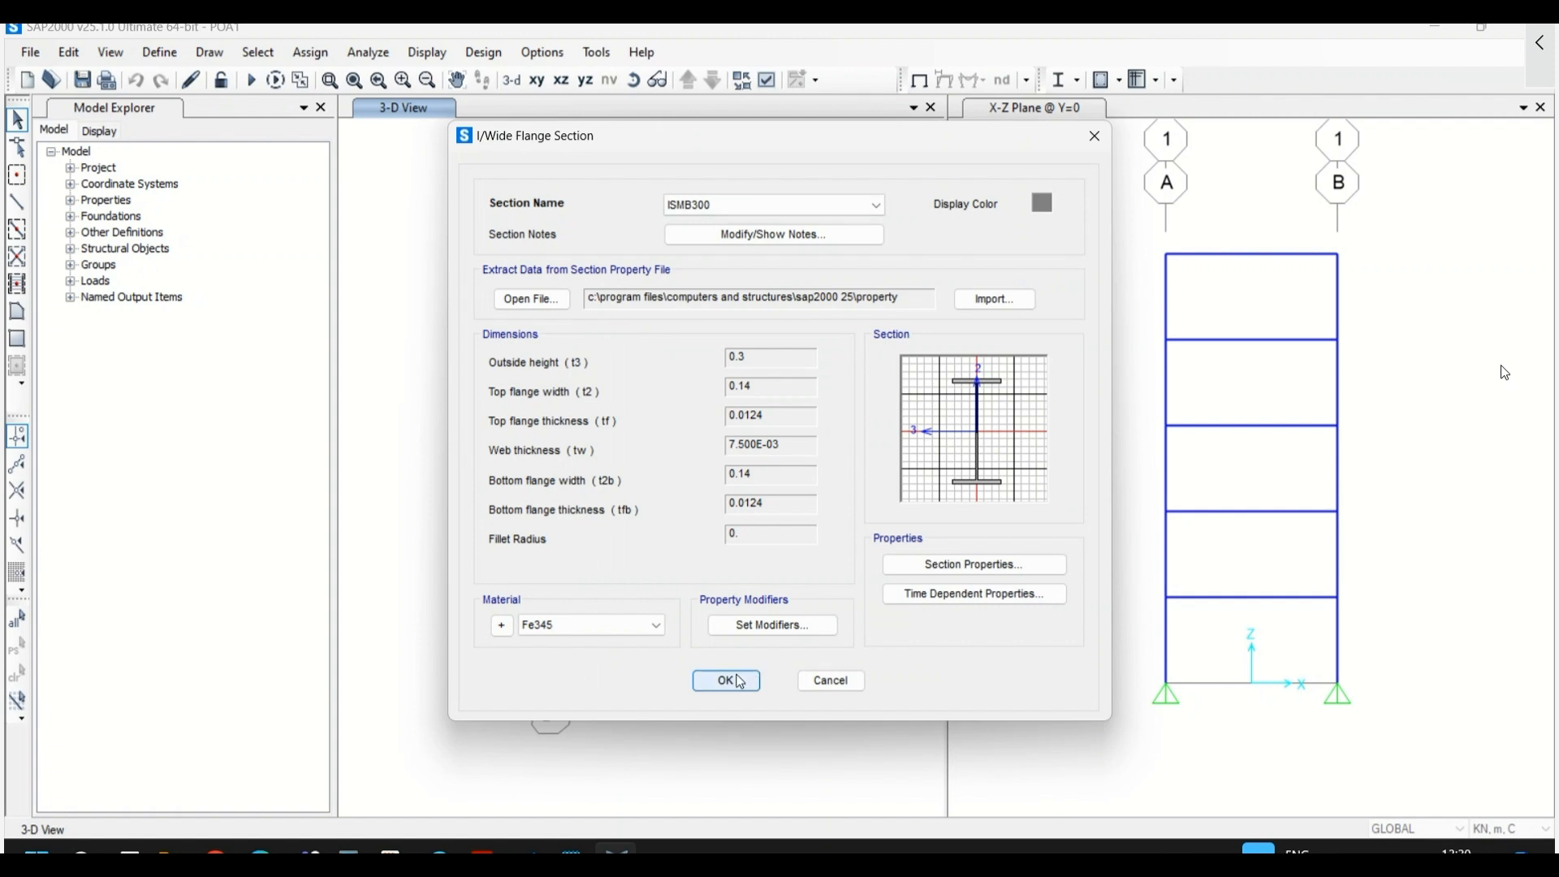
{"action": "left_click", "coordinate": [727, 680]}
{"action": "left_click", "coordinate": [564, 332]}
{"action": "left_click_drag", "start_coordinate": [647, 213], "coordinate": [801, 244]}
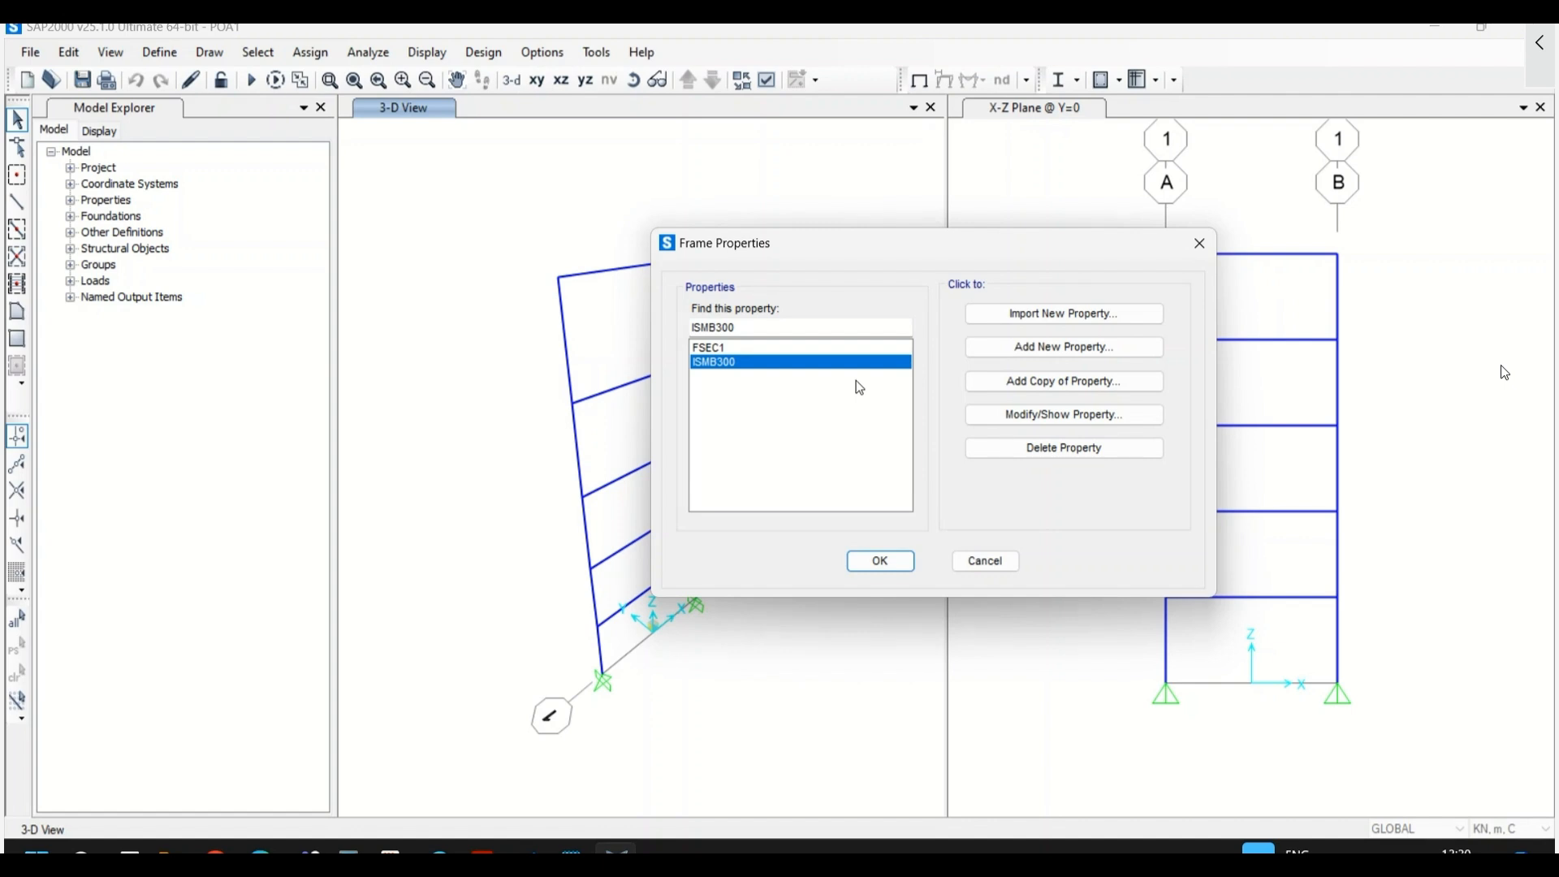
{"action": "left_click", "coordinate": [881, 561]}
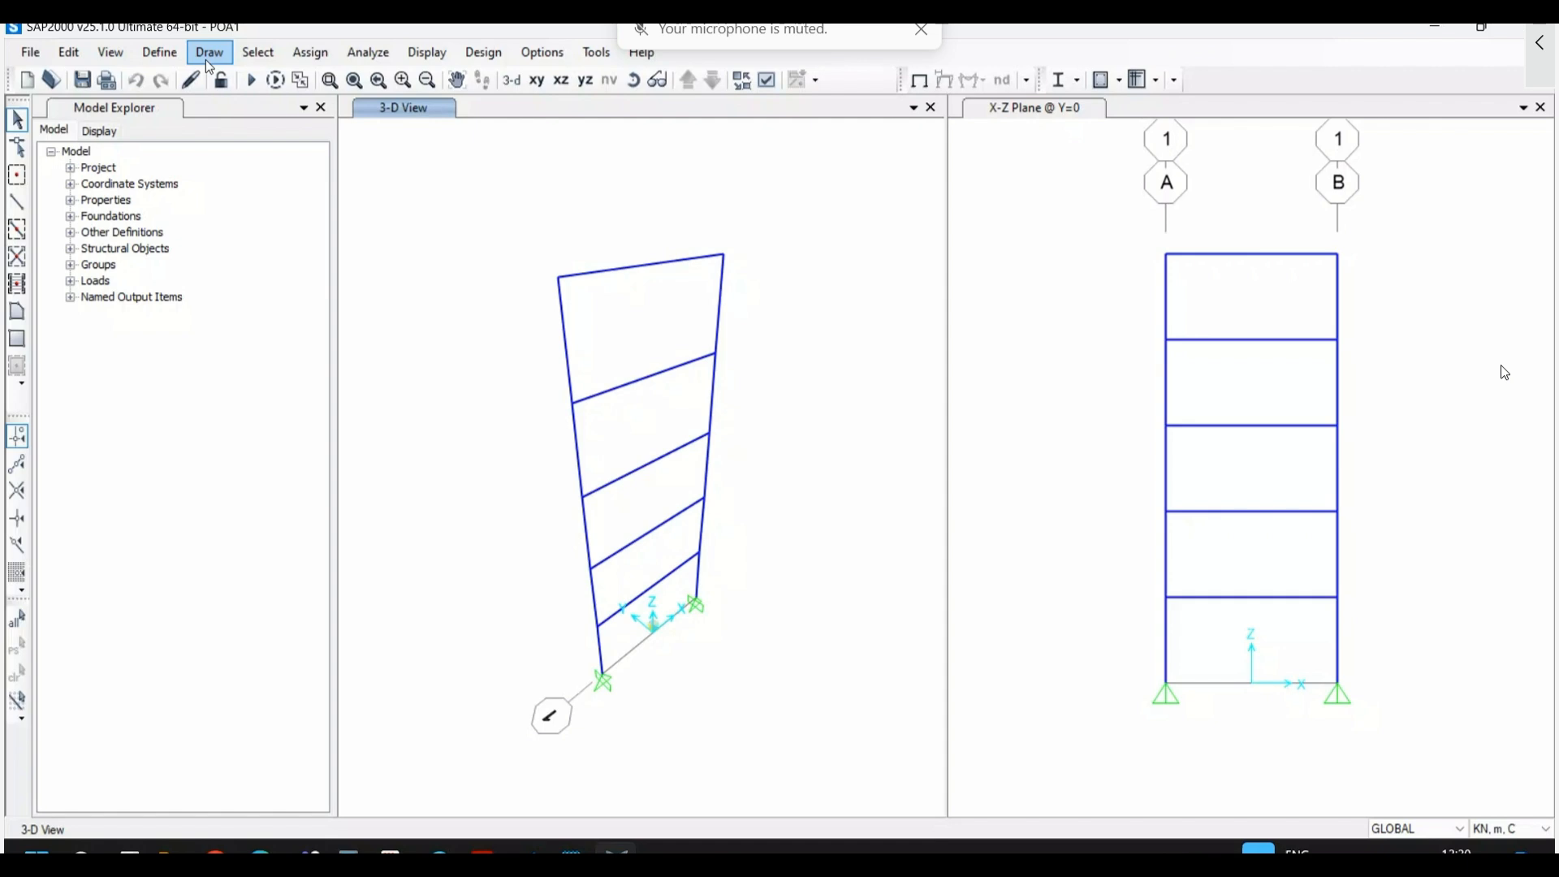
{"action": "left_click", "coordinate": [170, 52]}
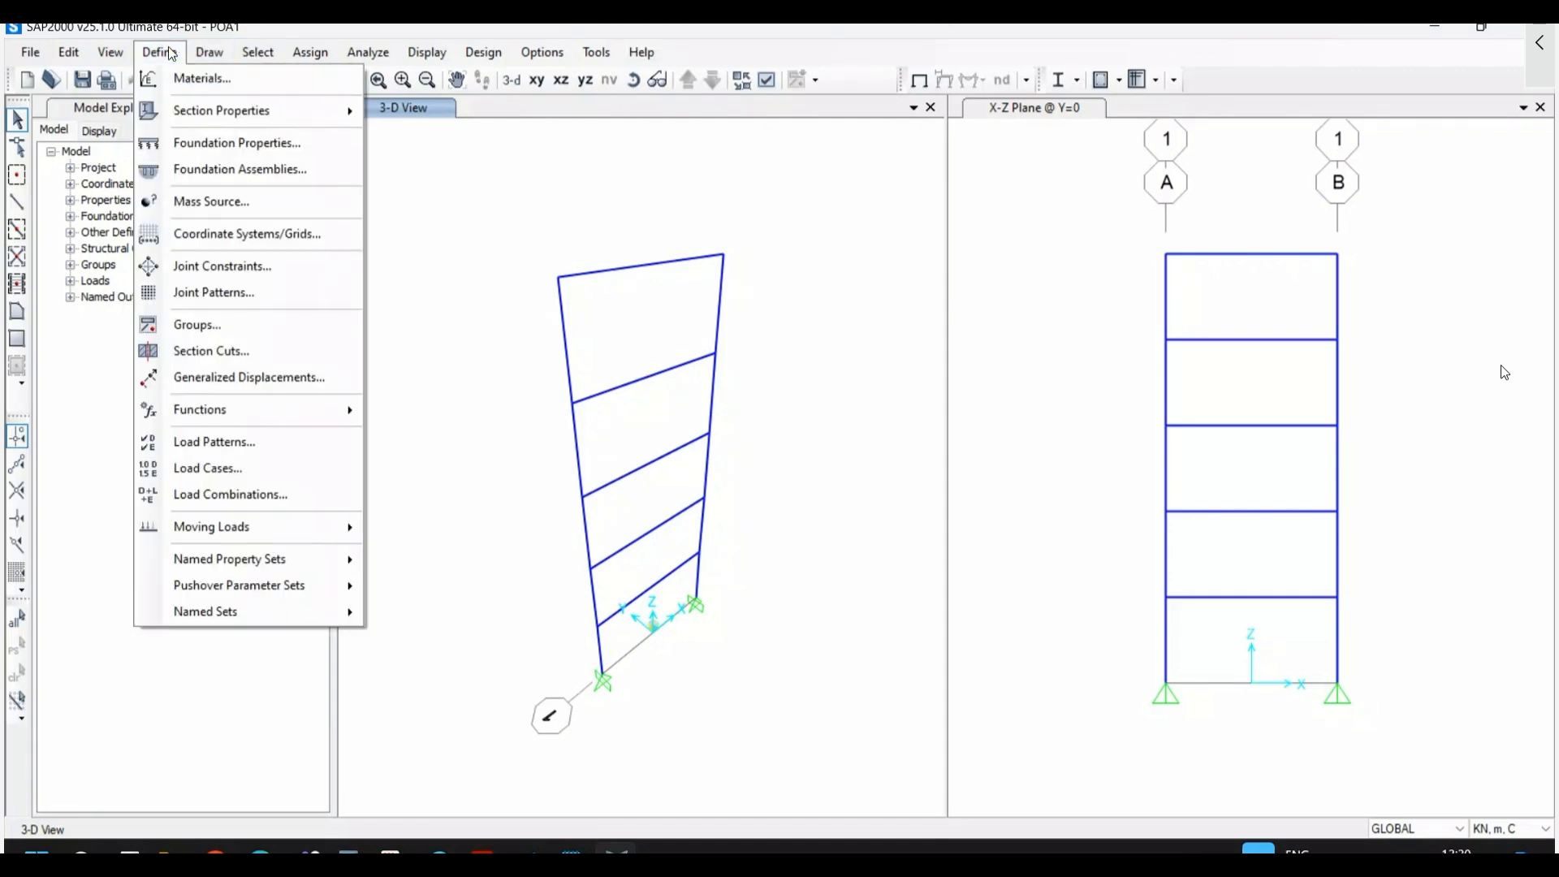
{"action": "mouse_move", "coordinate": [209, 51]}
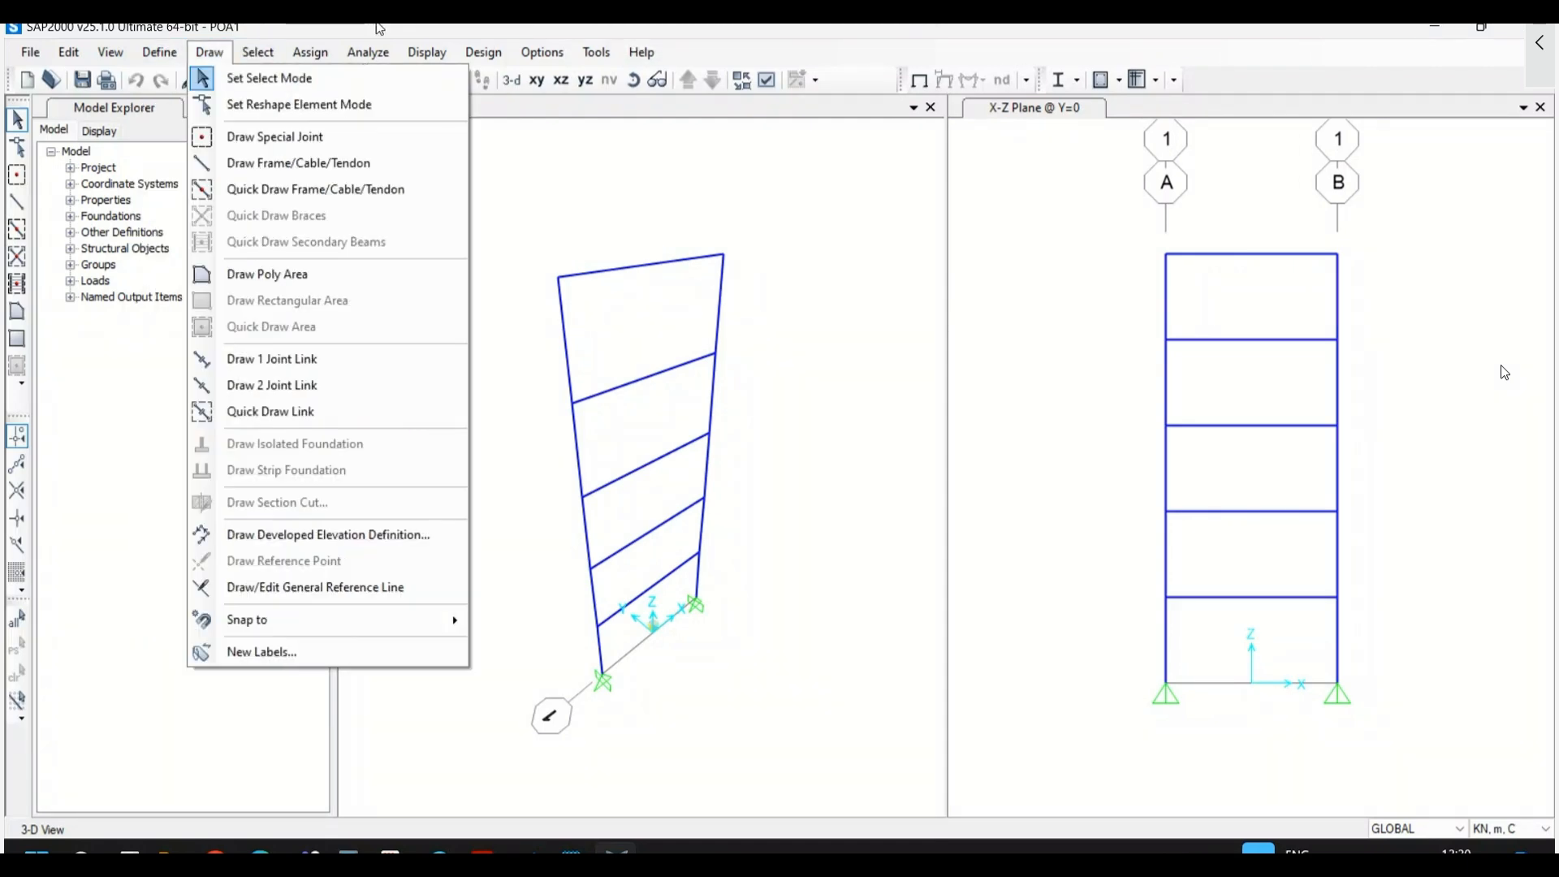
{"action": "left_click", "coordinate": [395, 46]}
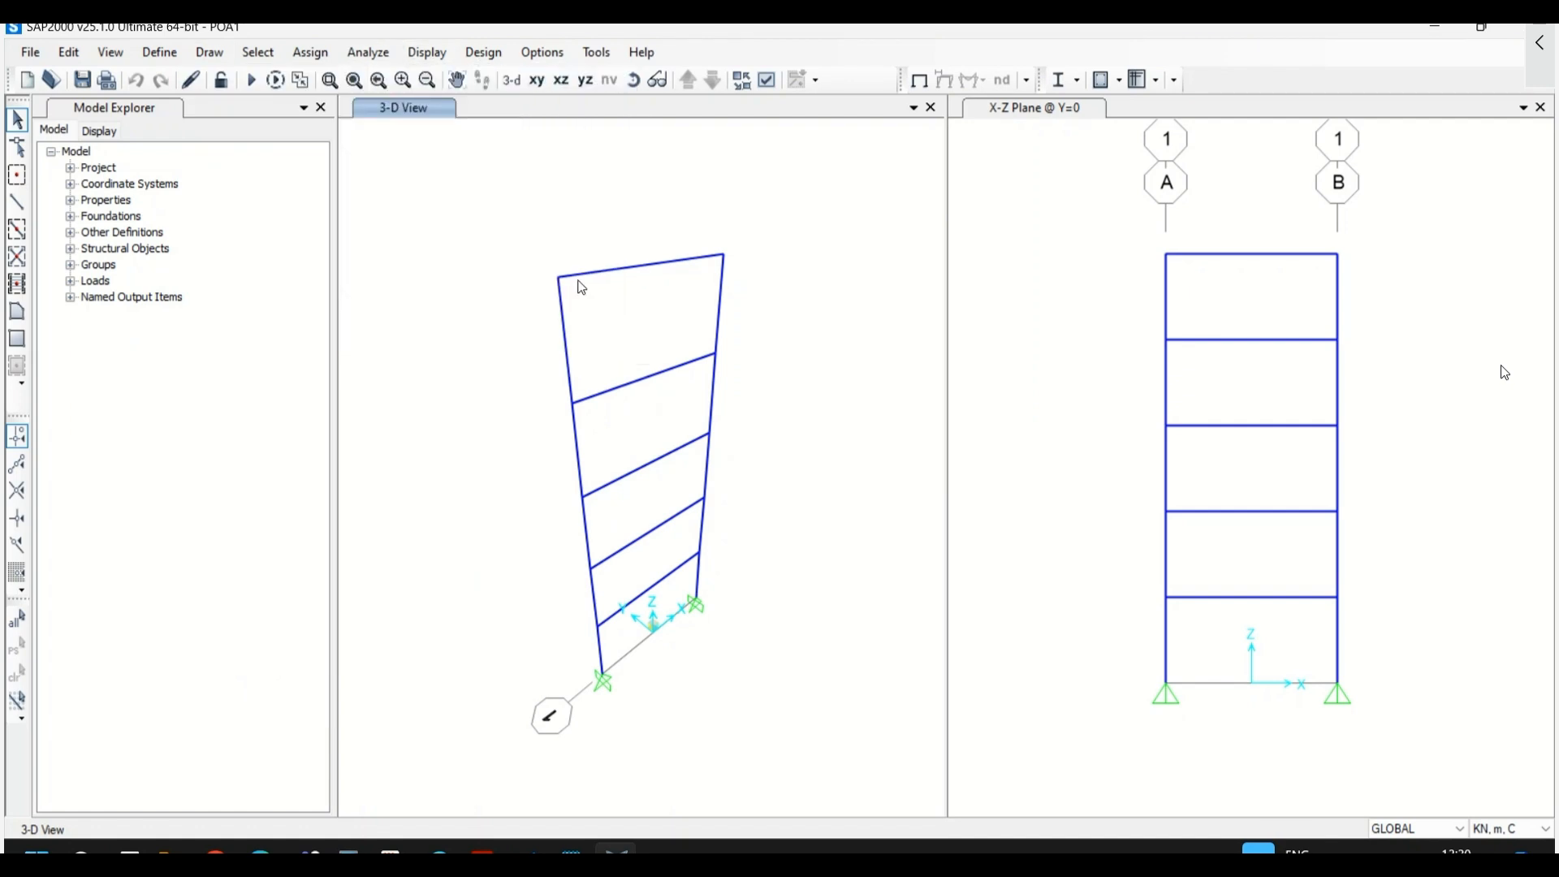
- Assign a uniform distributed gravity load of 20 kN/m in the DEAD pattern to all five beams
{"action": "left_click_drag", "start_coordinate": [667, 218], "coordinate": [645, 613]}
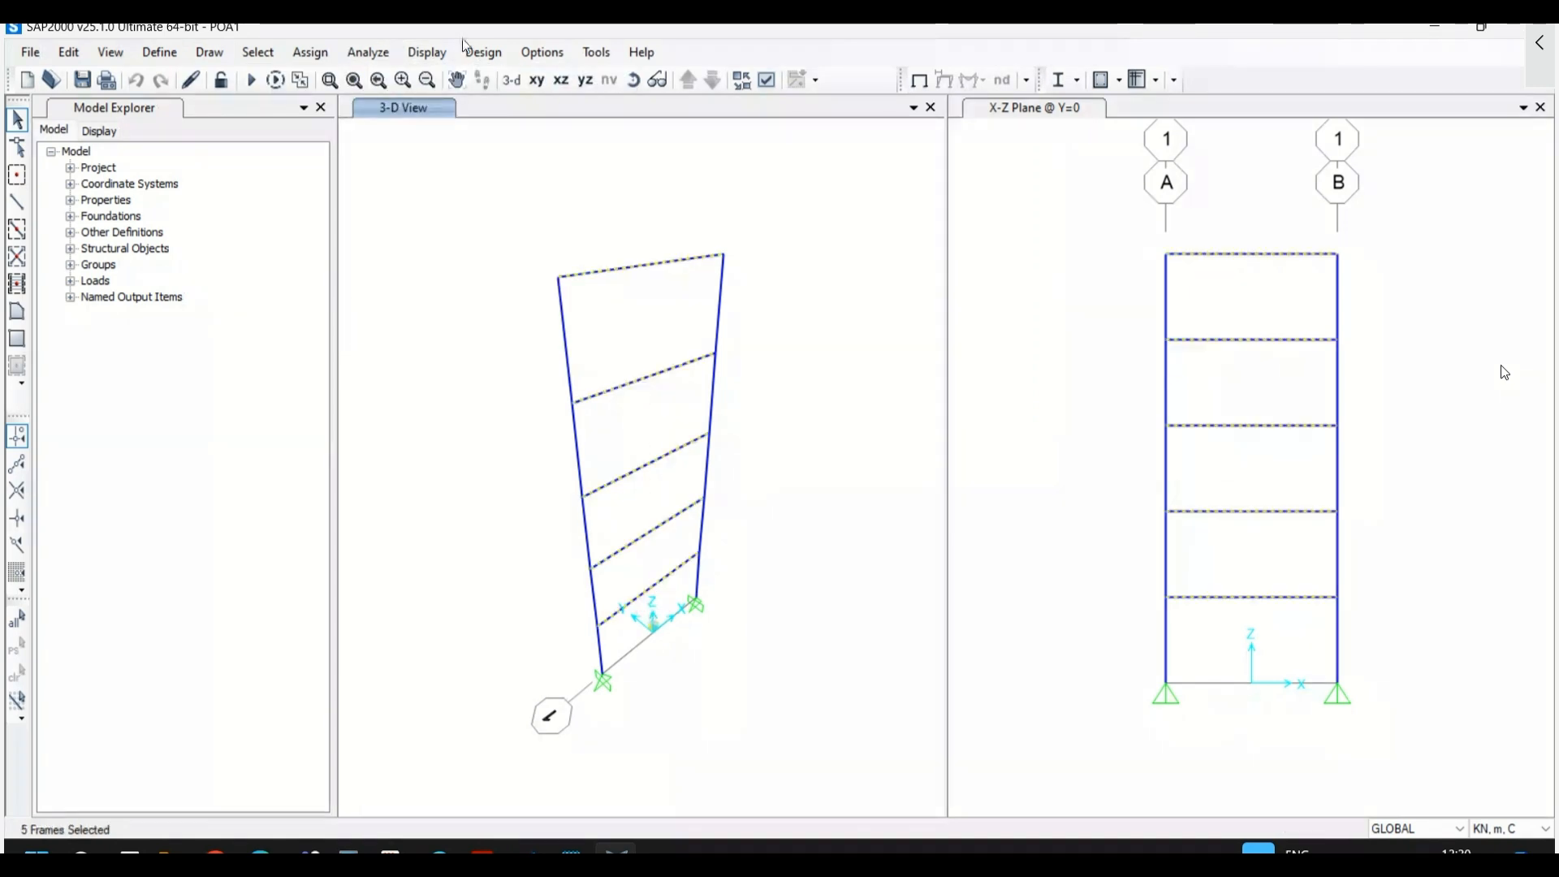
{"action": "left_click", "coordinate": [310, 52]}
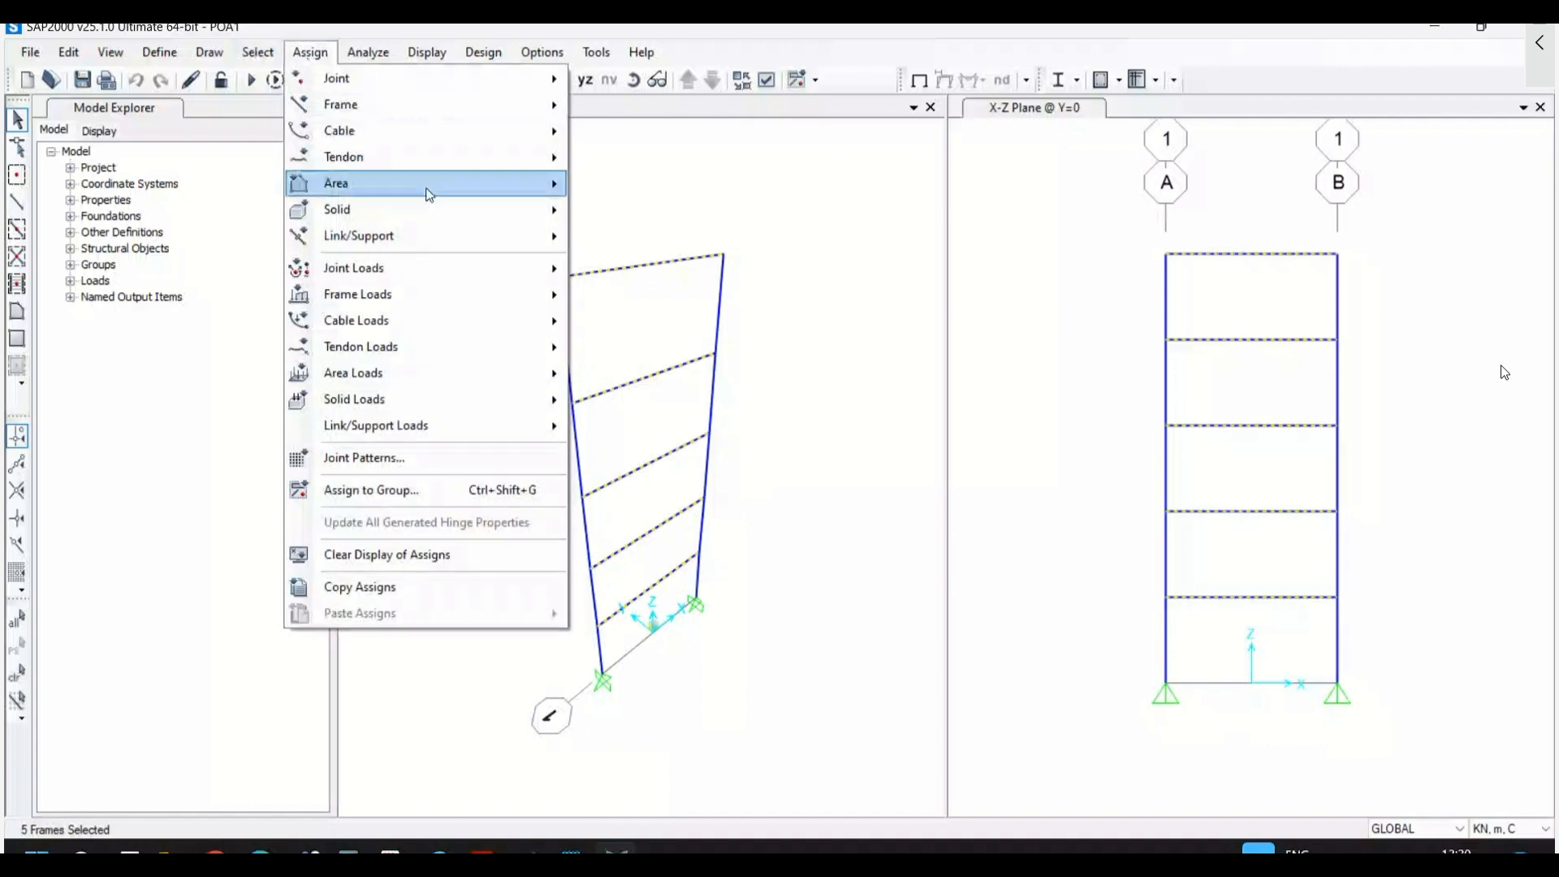
{"action": "mouse_move", "coordinate": [487, 295]}
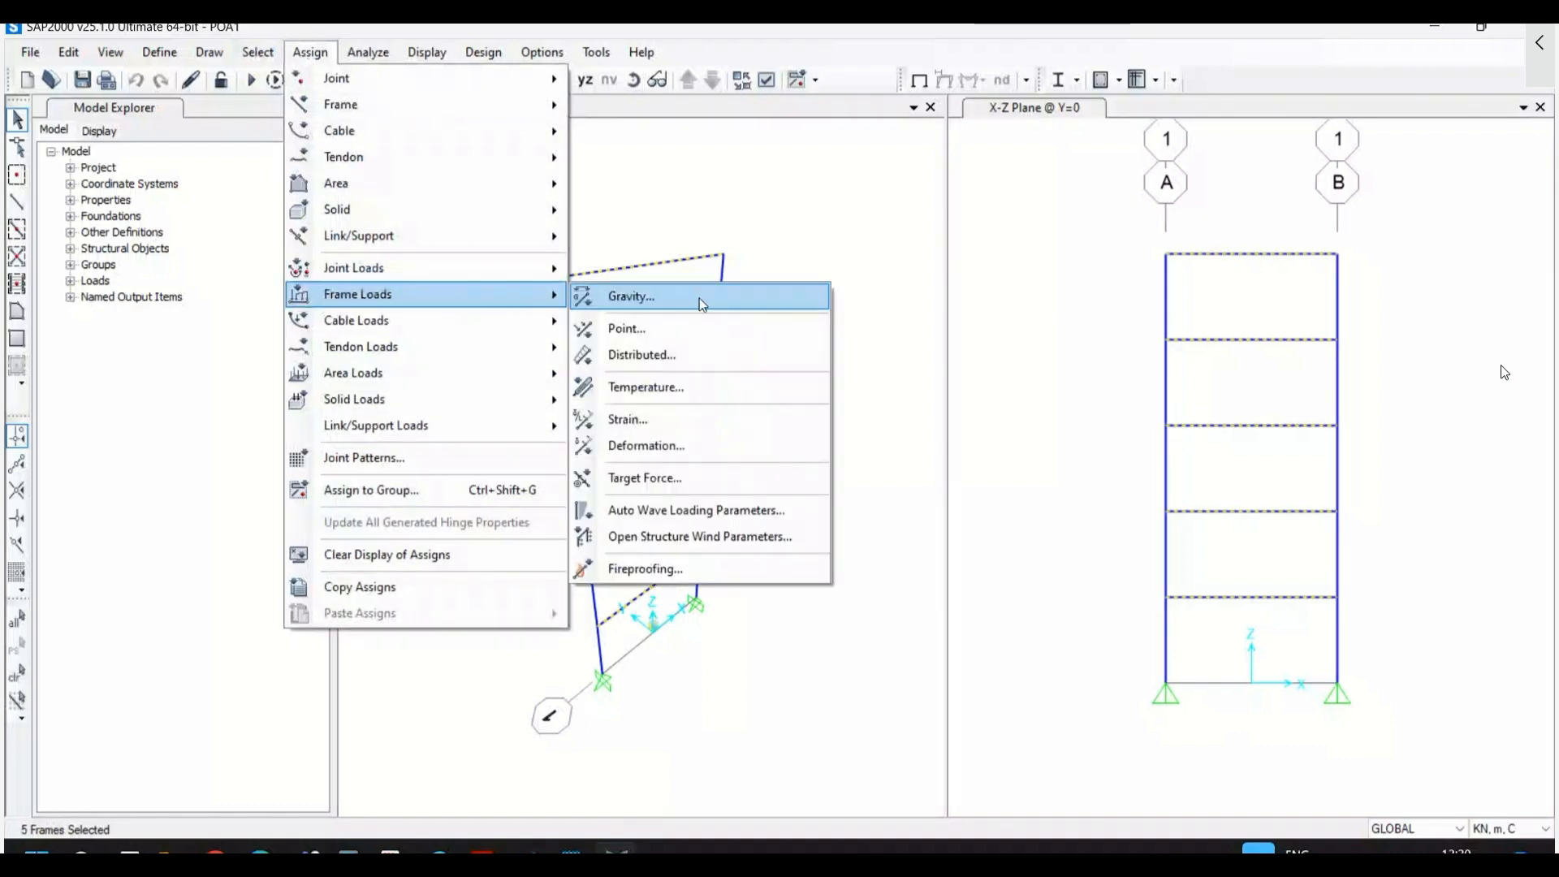
{"action": "left_click", "coordinate": [746, 353]}
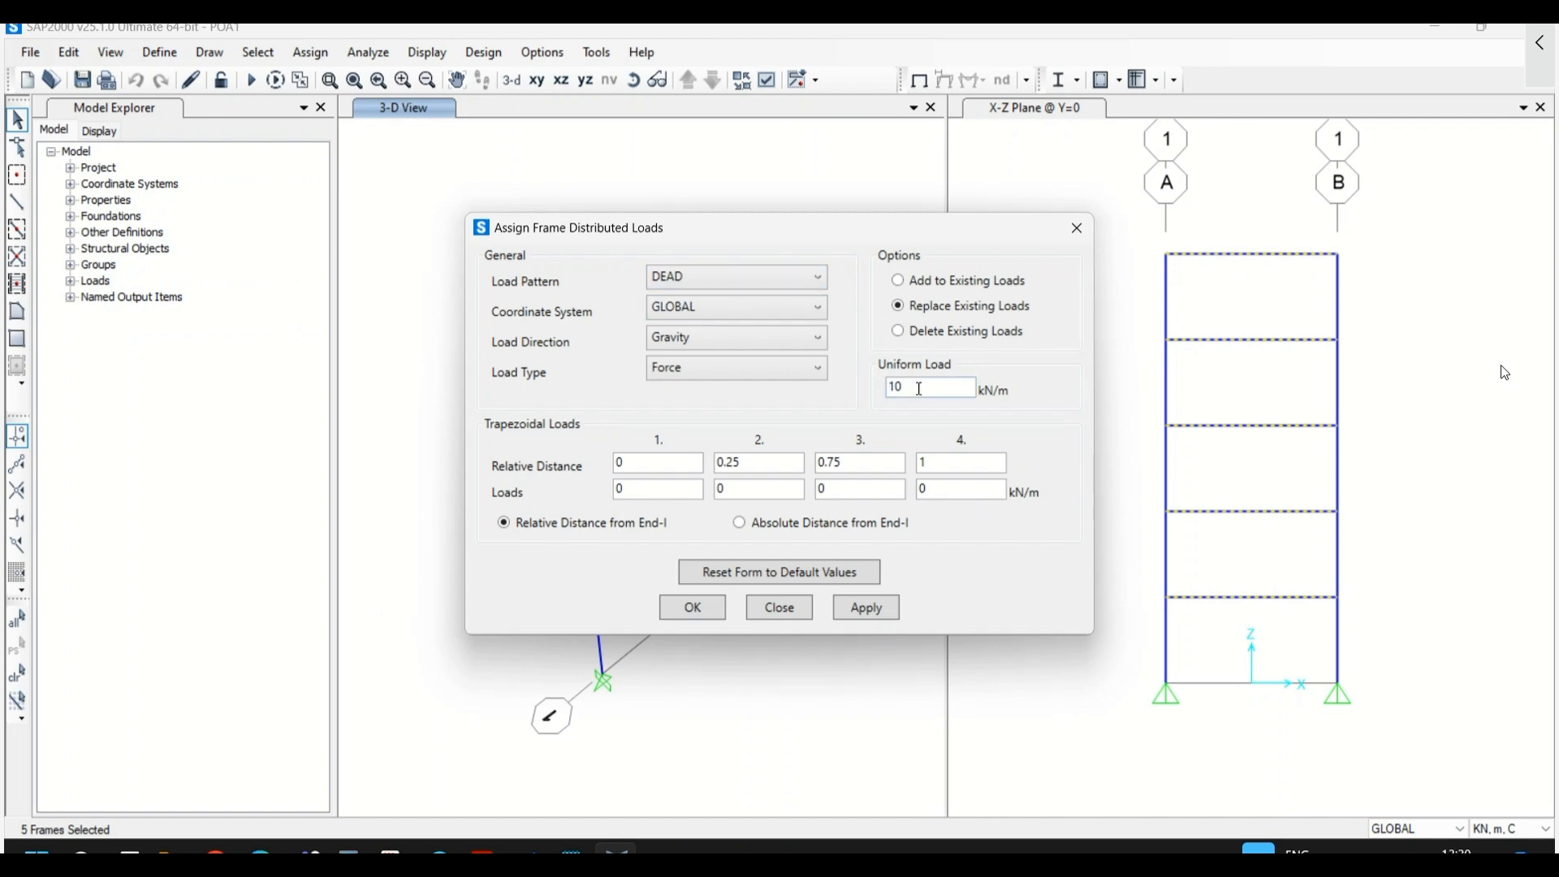
{"action": "left_click_drag", "start_coordinate": [821, 238], "coordinate": [1158, 241]}
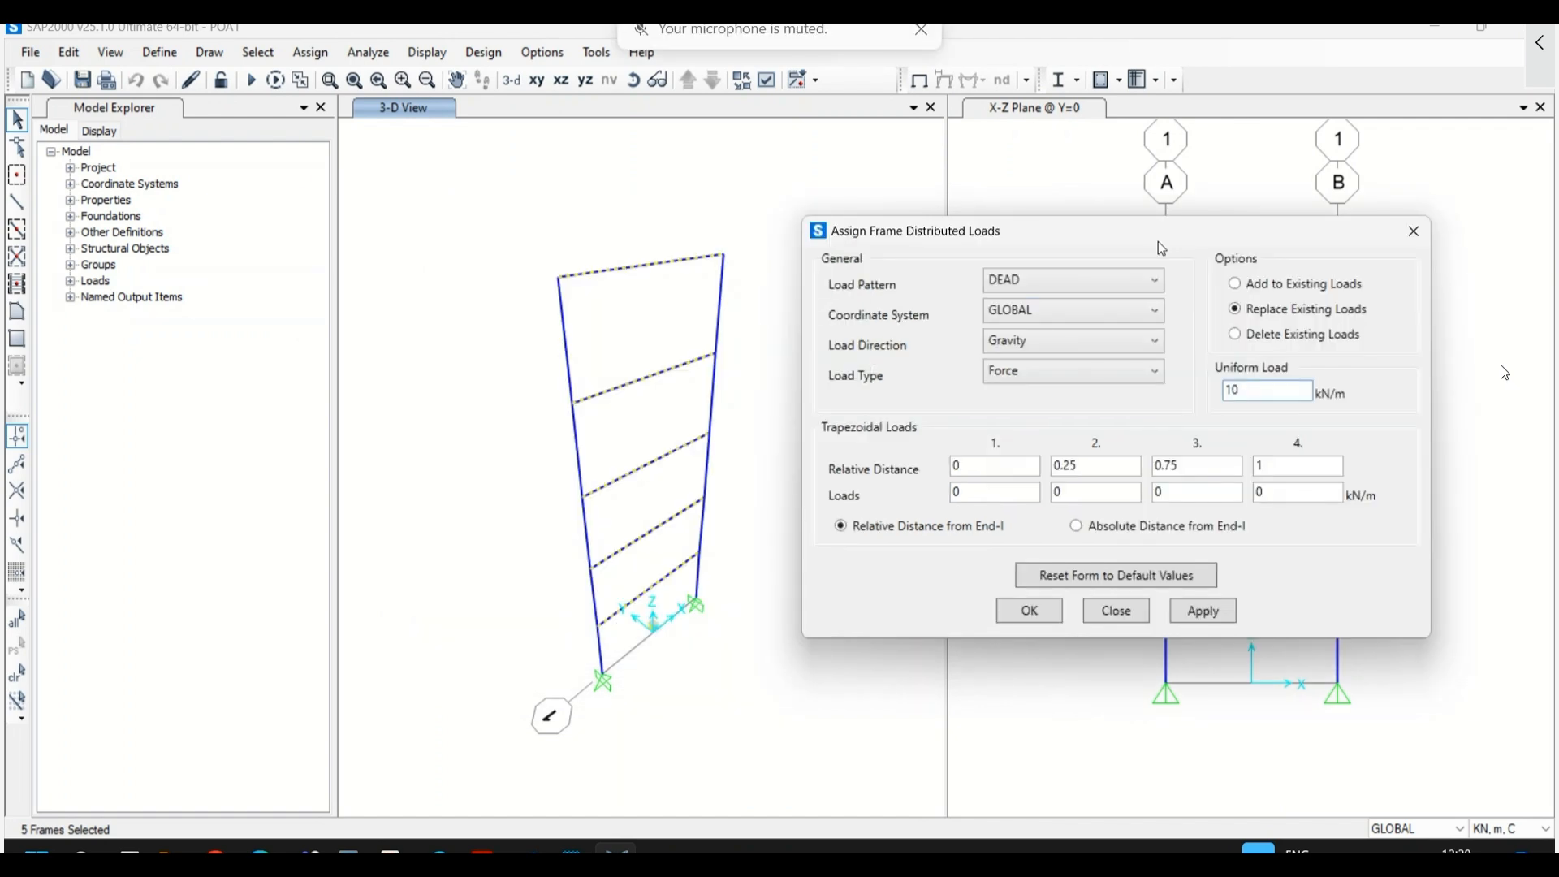
{"action": "double_click", "coordinate": [1231, 390]}
{"action": "type", "text": "20"}
{"action": "left_click", "coordinate": [1202, 610]}
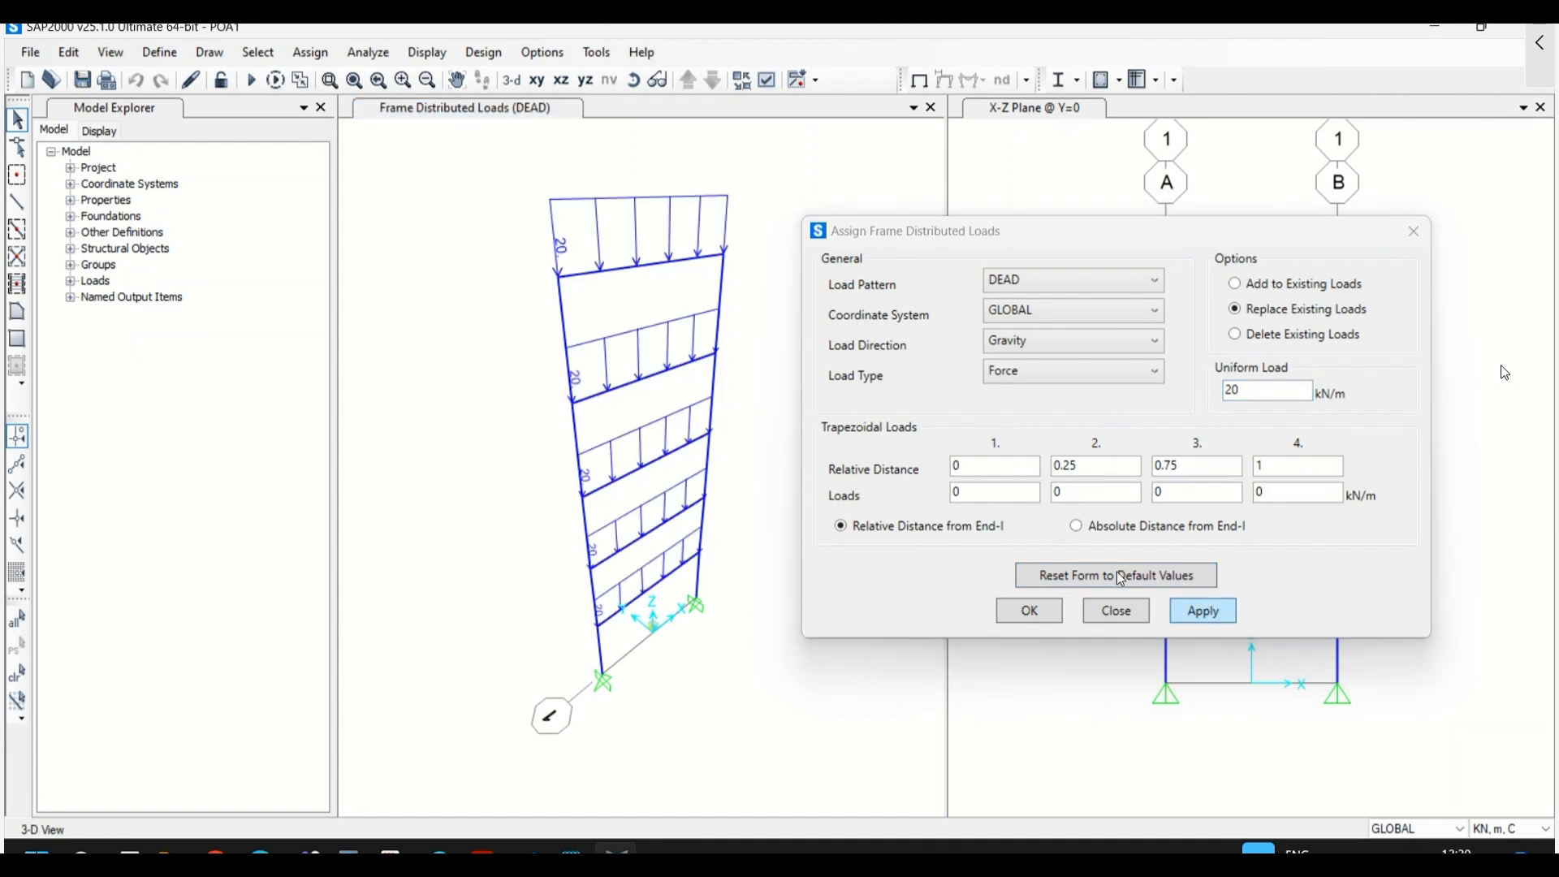
{"action": "left_click", "coordinate": [1117, 611]}
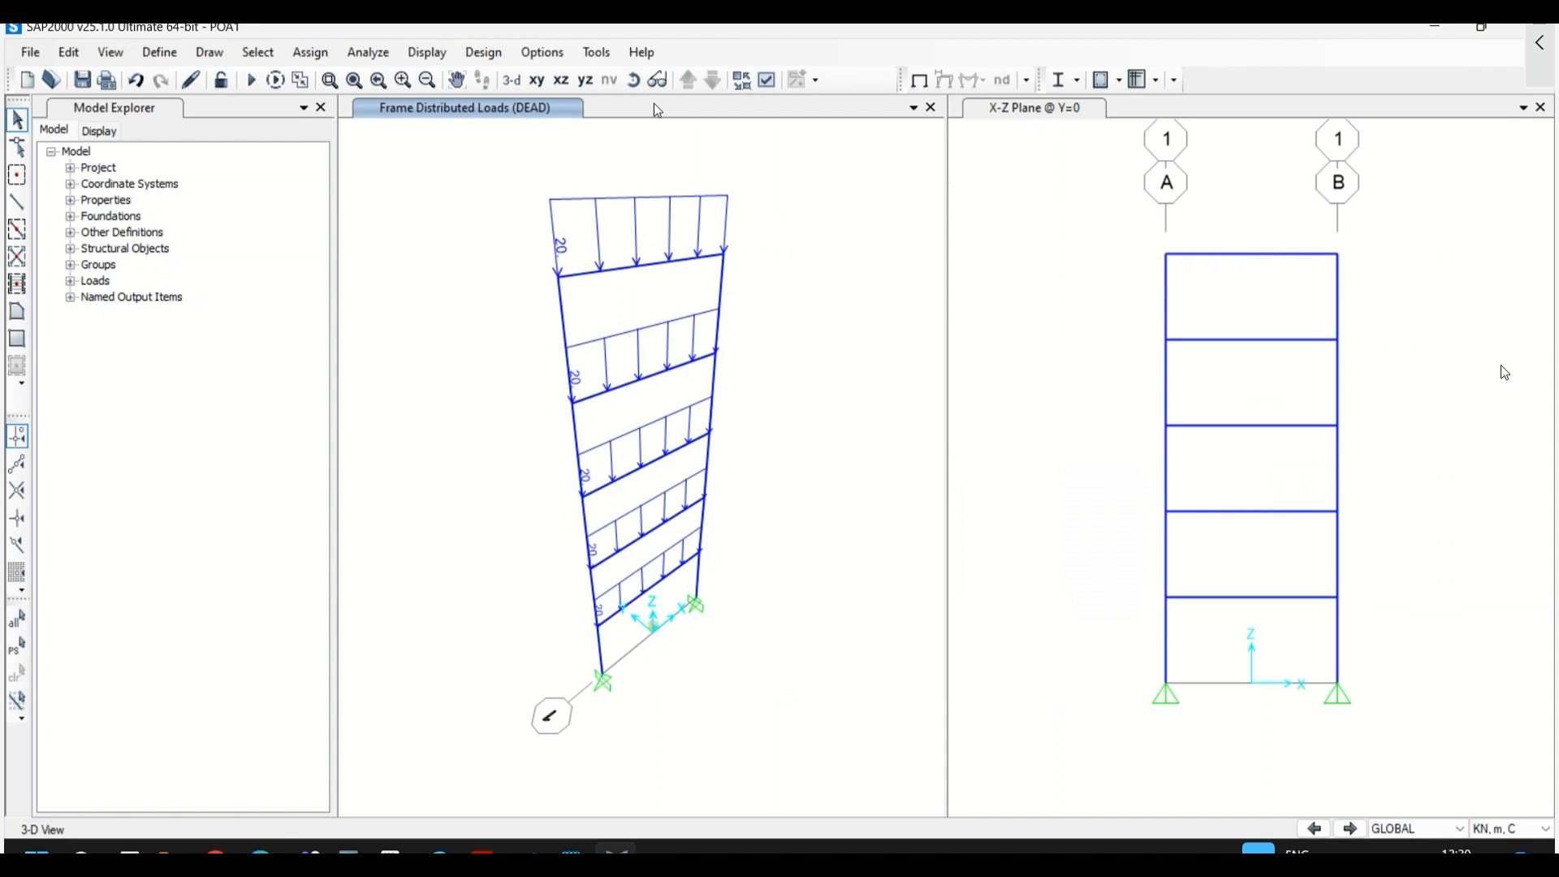
- Show the undeformed shape without the beam loads and switch the 3-D view to the X-Z plane
{"action": "left_click", "coordinate": [426, 52]}
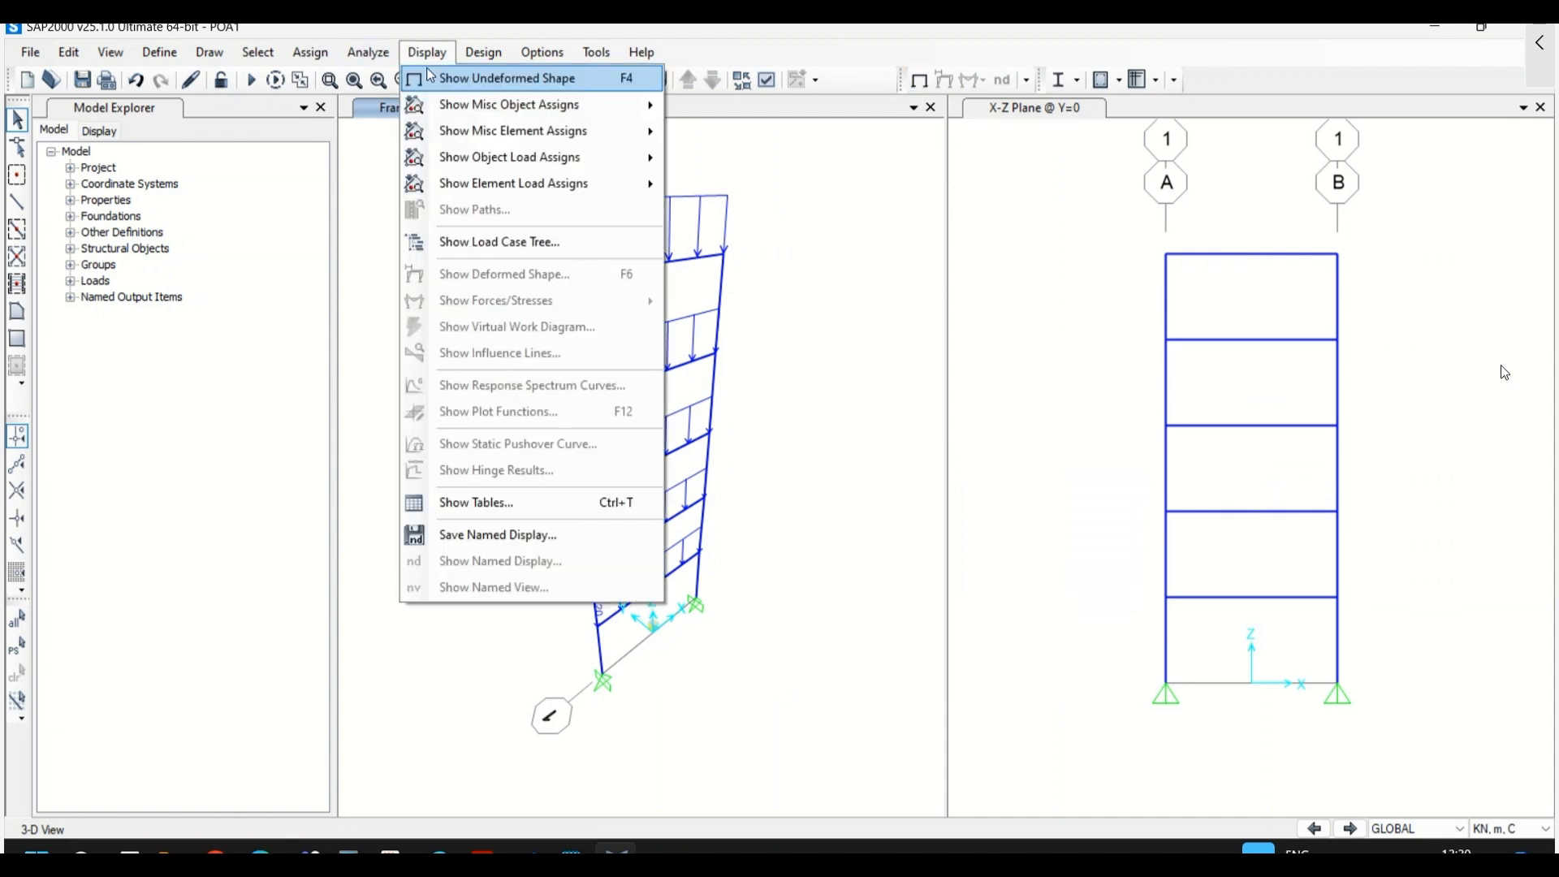
{"action": "left_click", "coordinate": [455, 78]}
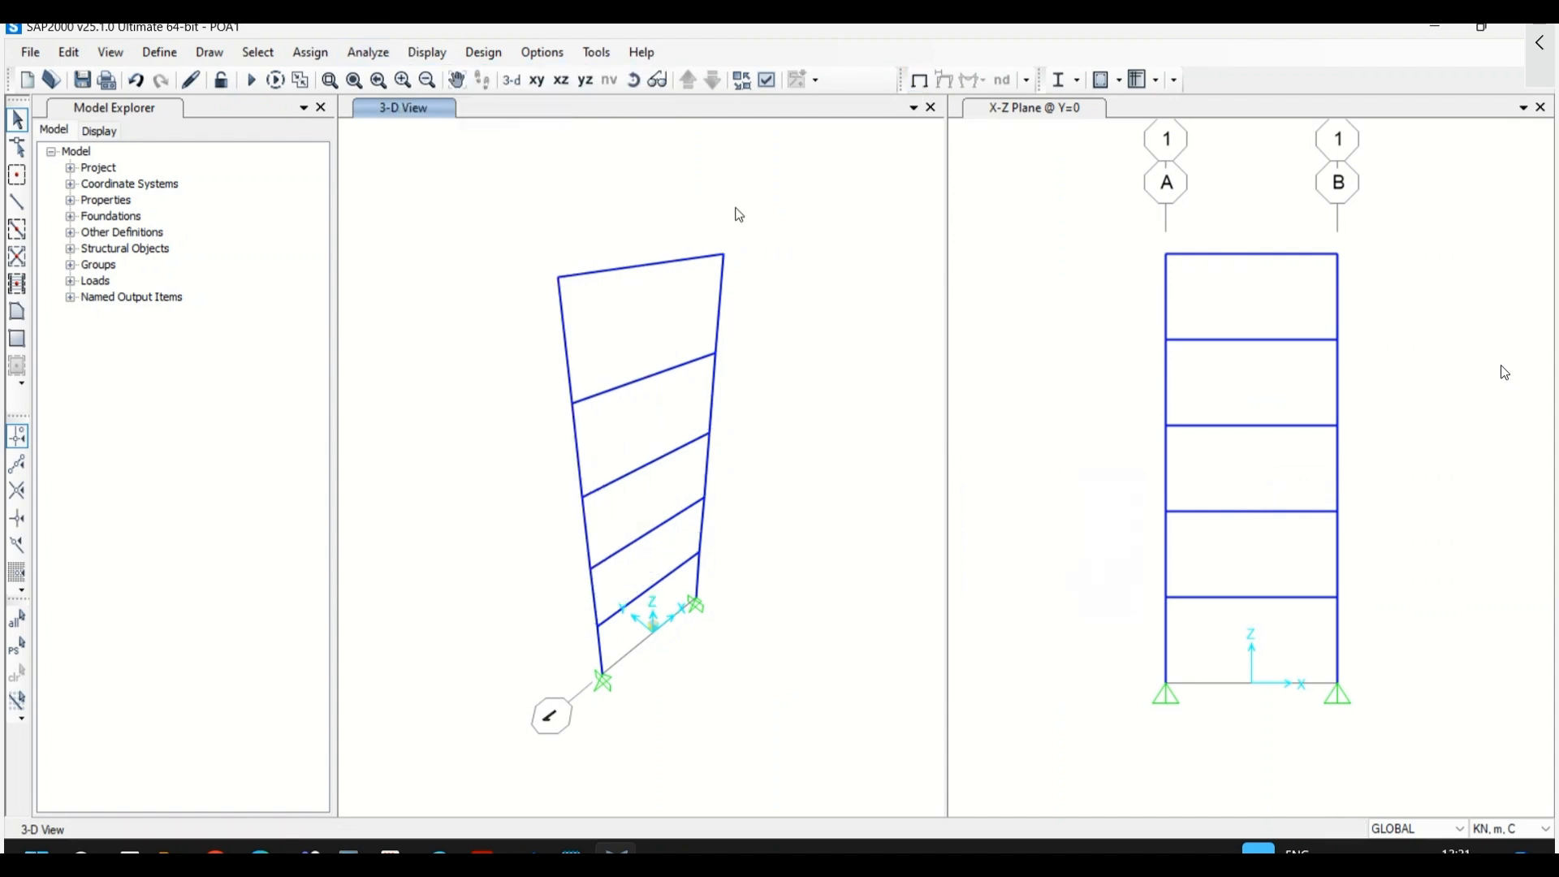
{"action": "left_click", "coordinate": [427, 52]}
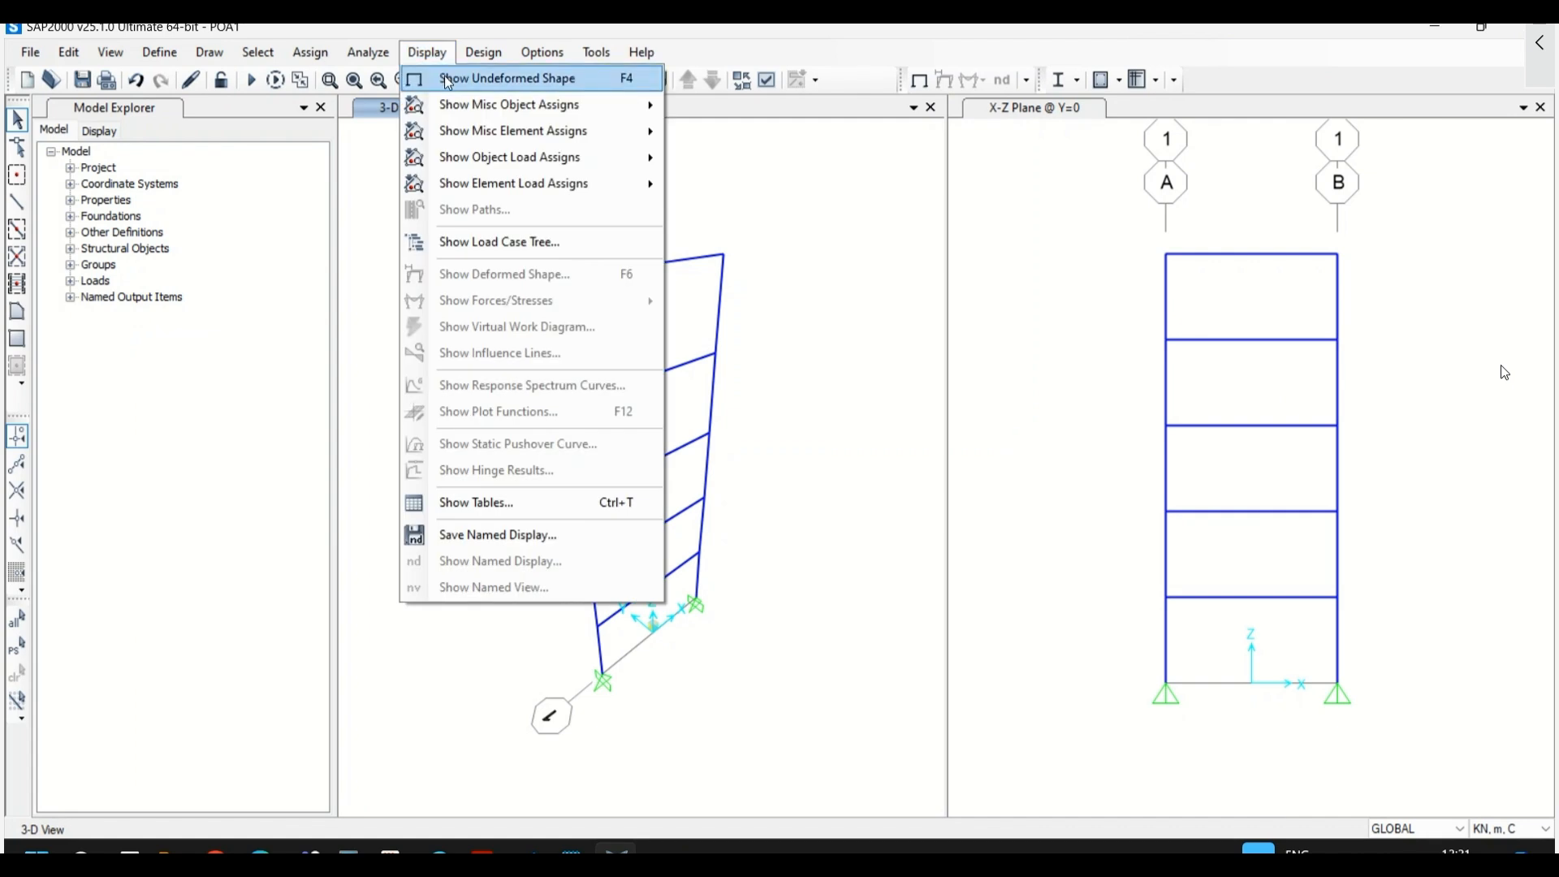
{"action": "left_click", "coordinate": [428, 52]}
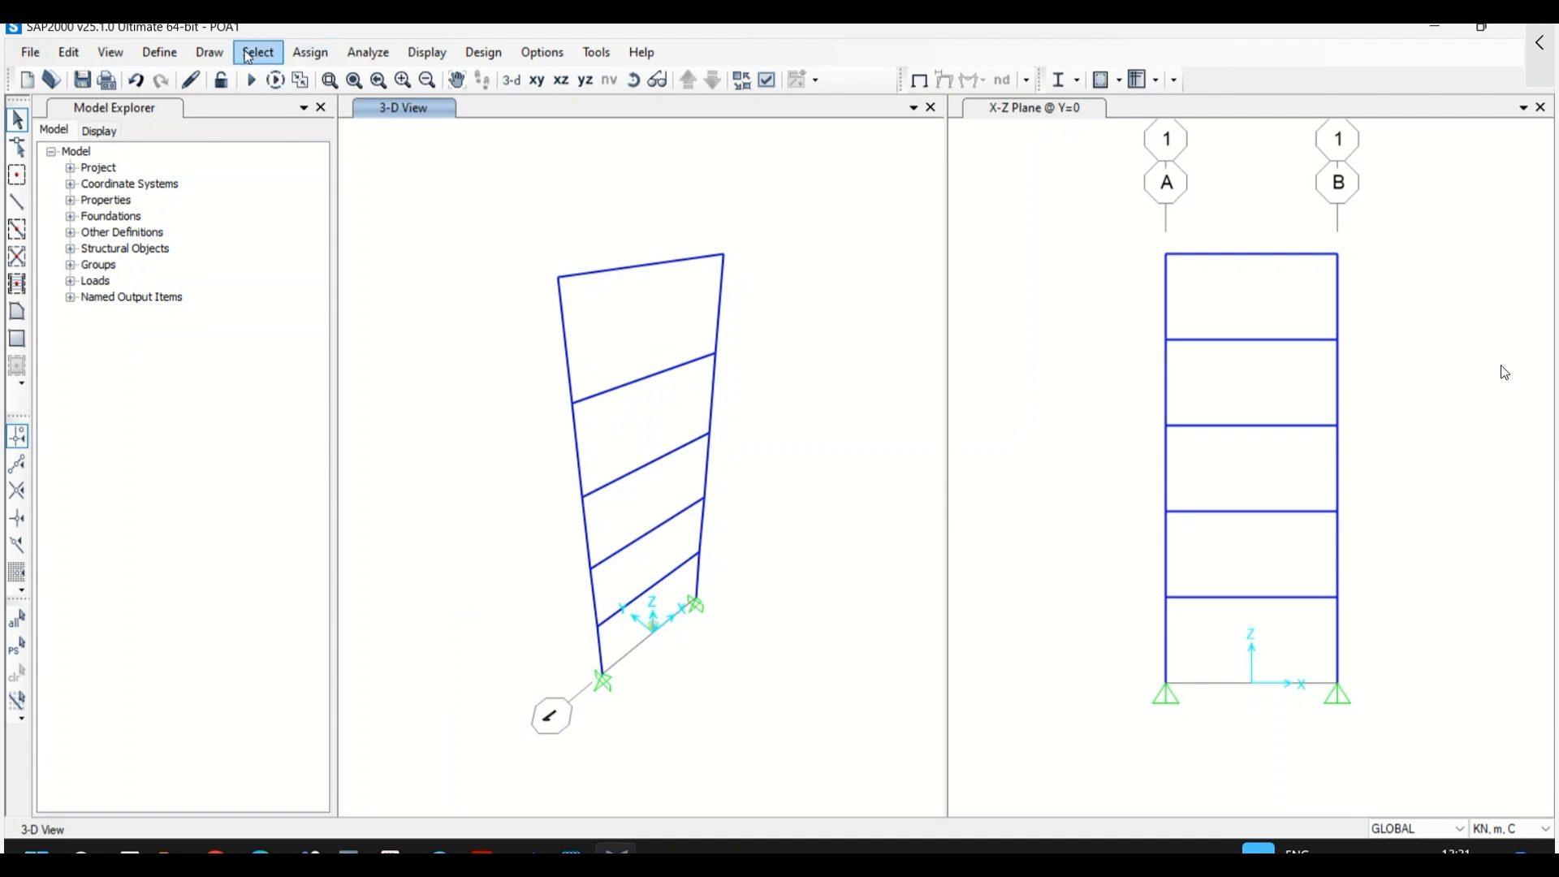
{"action": "left_click", "coordinate": [310, 52]}
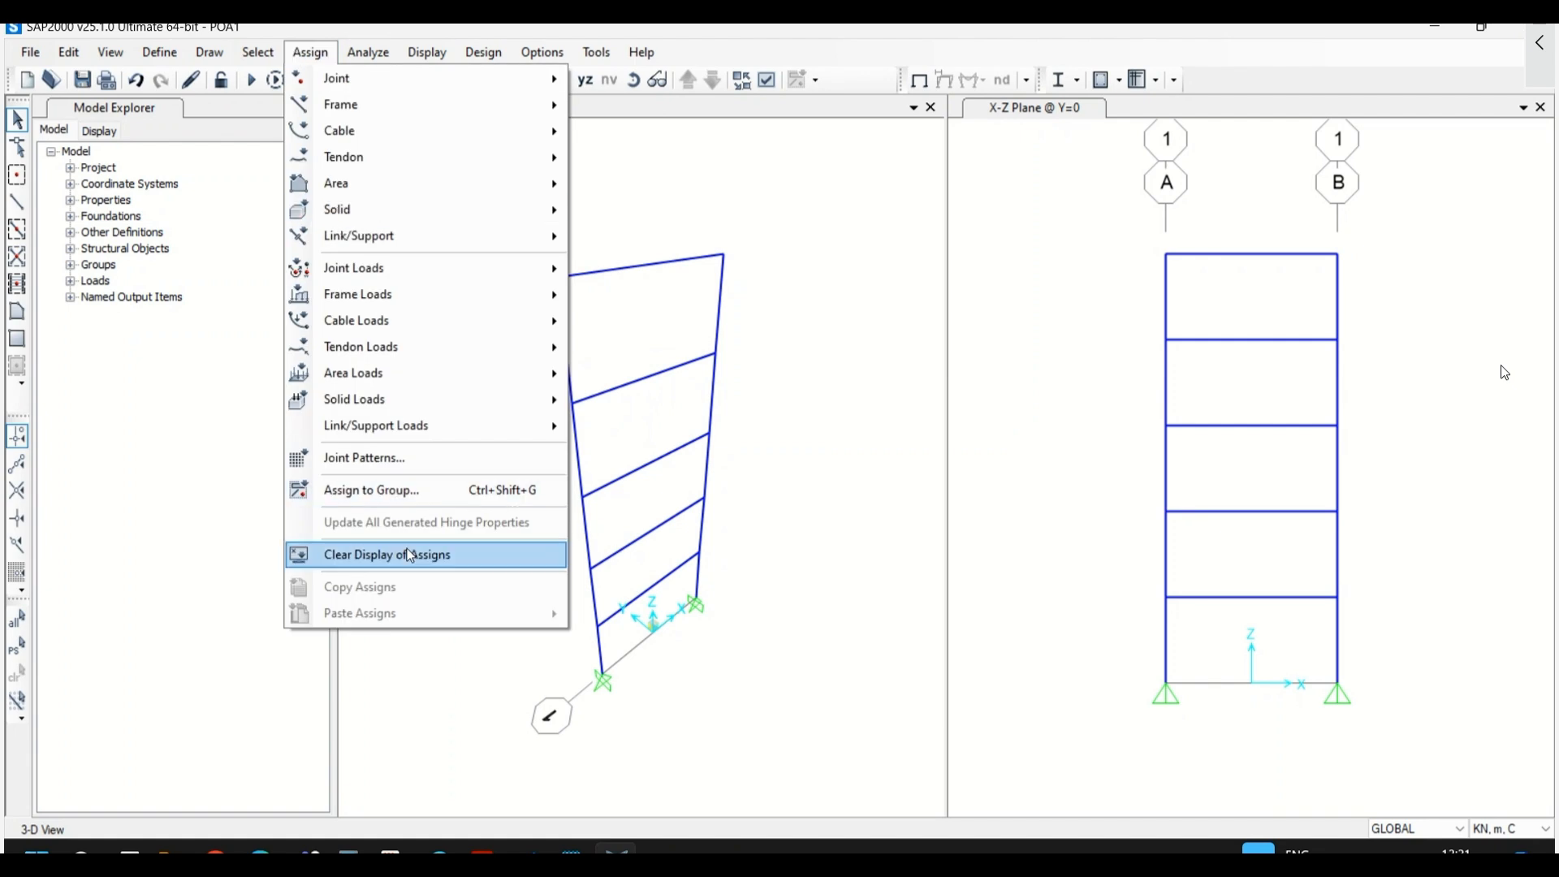
{"action": "left_click", "coordinate": [294, 51]}
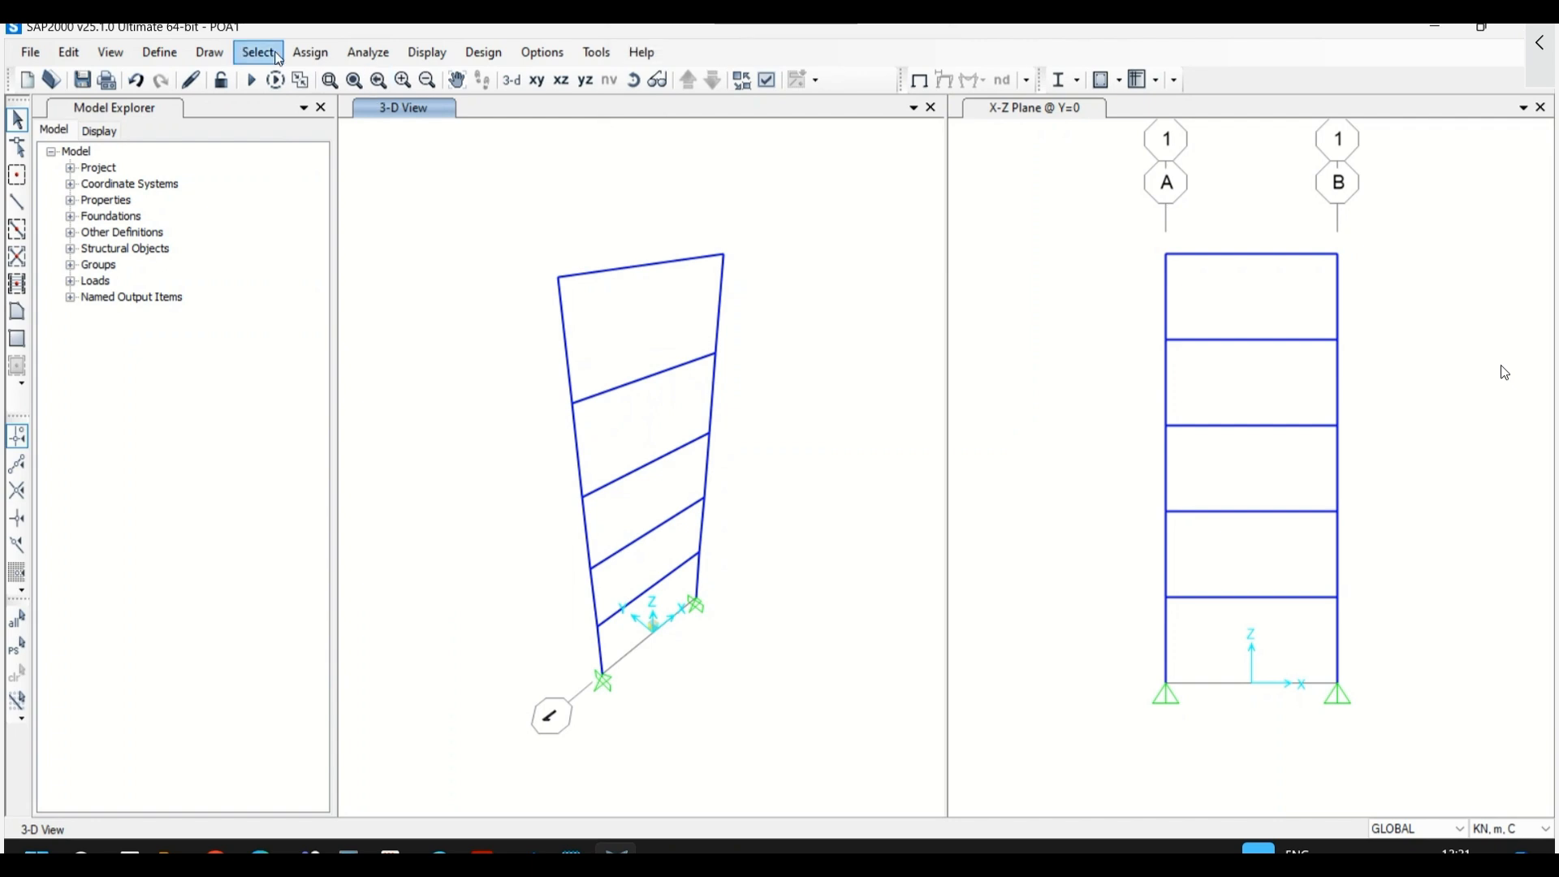
{"action": "left_click", "coordinate": [561, 81]}
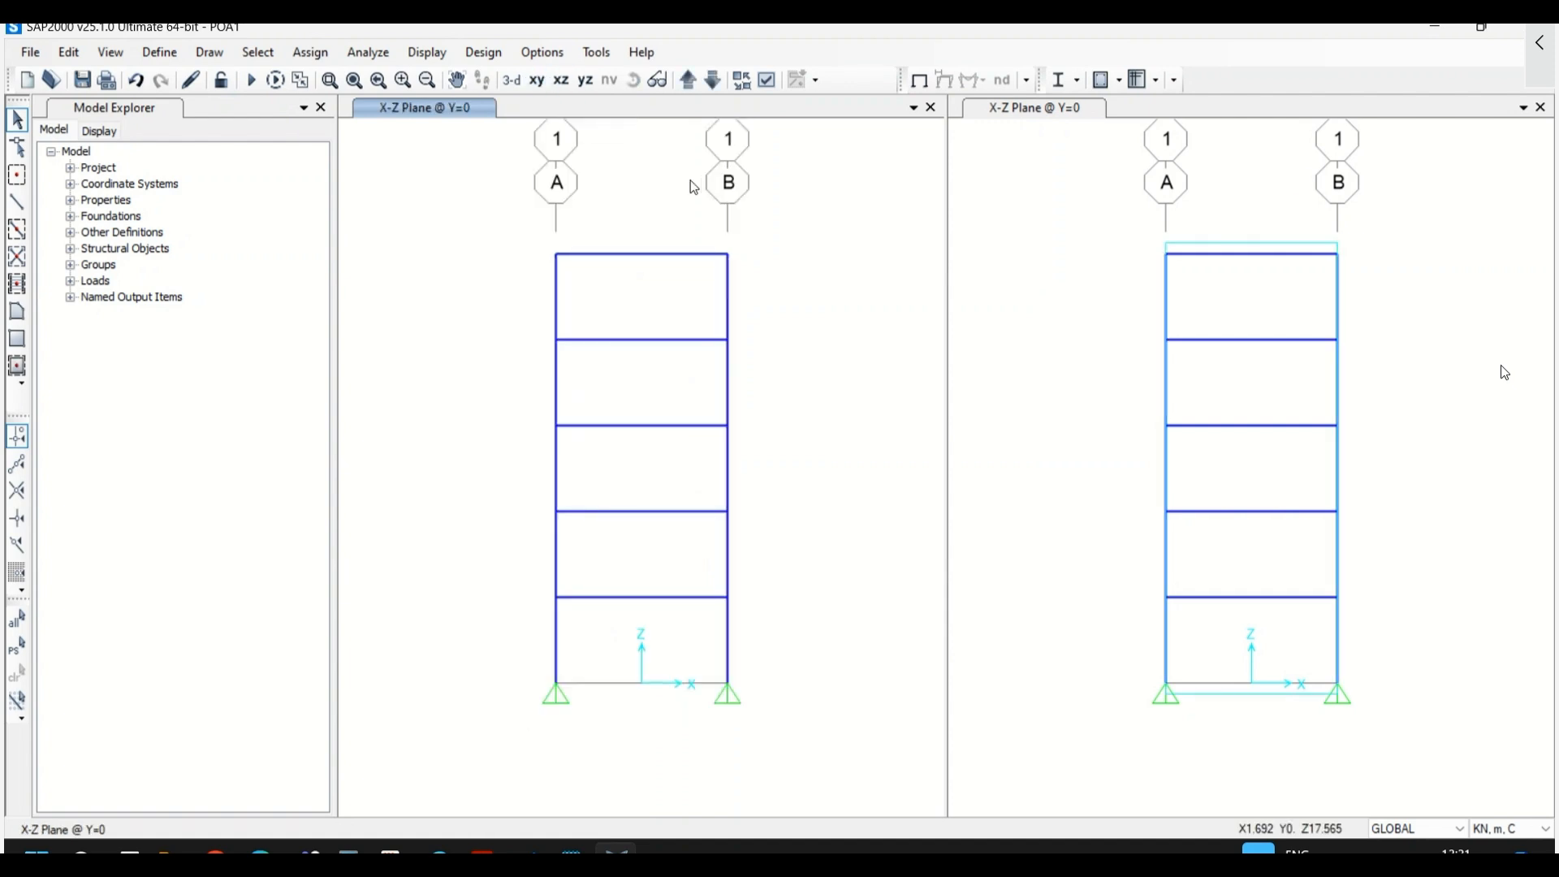
{"action": "left_click", "coordinate": [156, 55]}
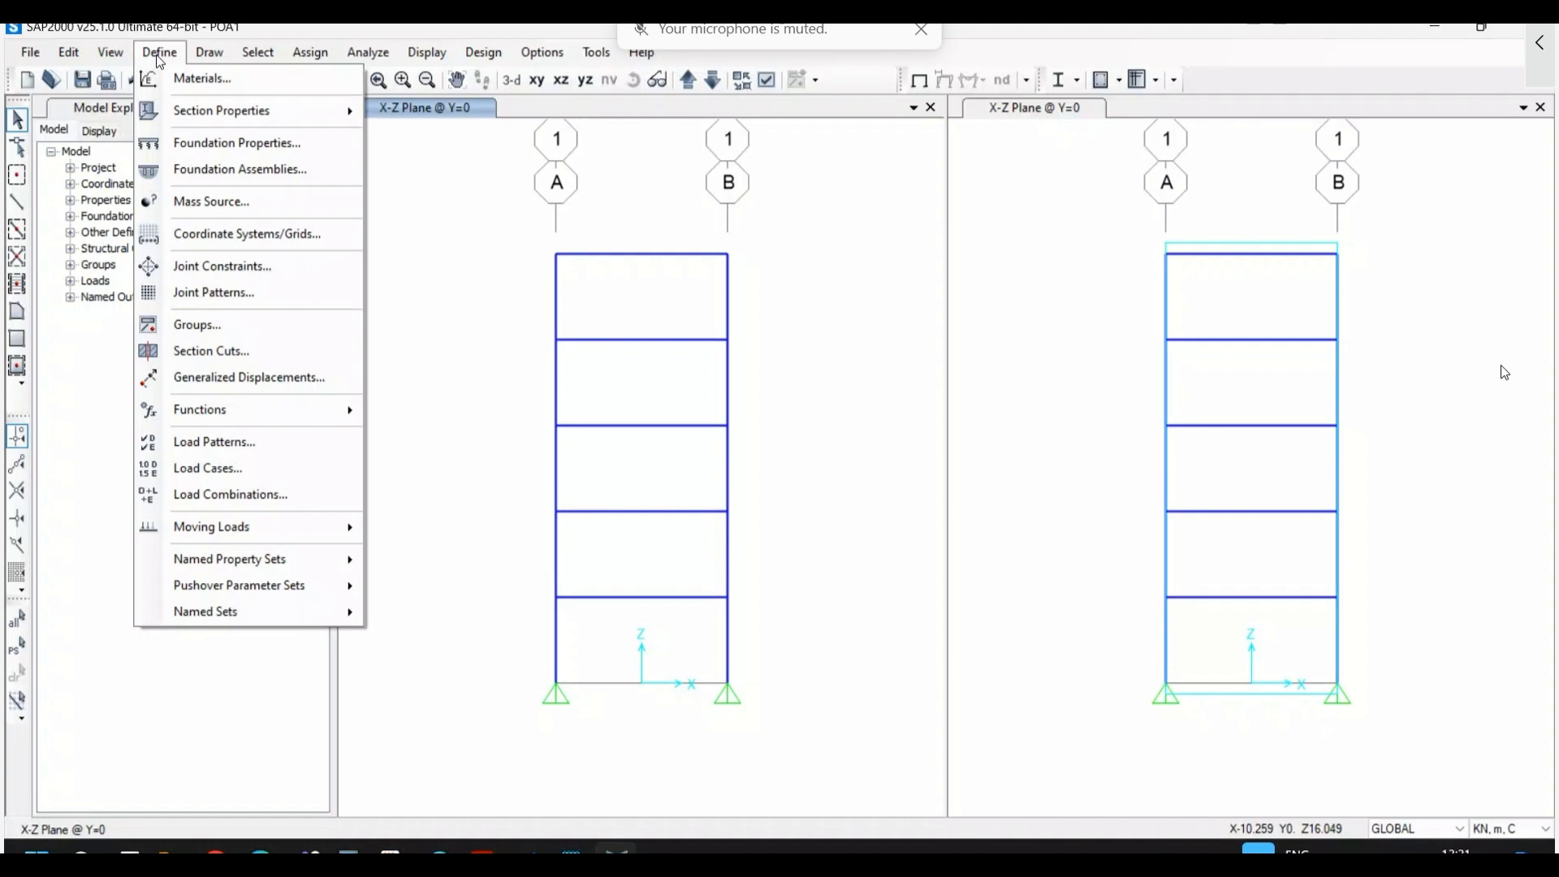
{"action": "left_click", "coordinate": [156, 55]}
{"action": "left_click", "coordinate": [258, 53]}
{"action": "mouse_move", "coordinate": [157, 53]}
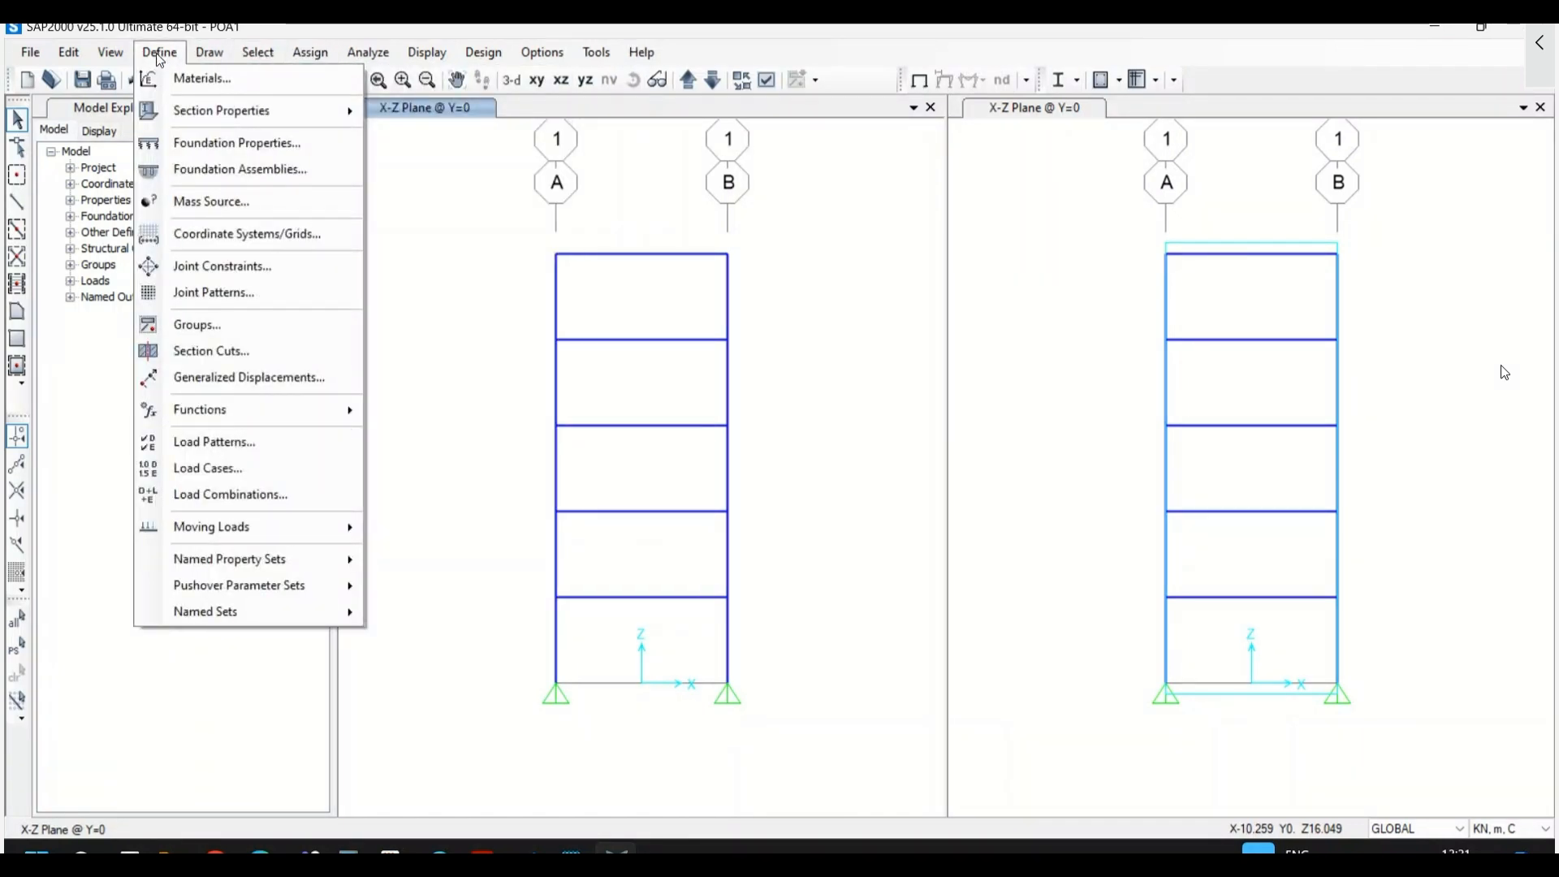
{"action": "left_click", "coordinate": [159, 56]}
{"action": "left_click", "coordinate": [243, 54]}
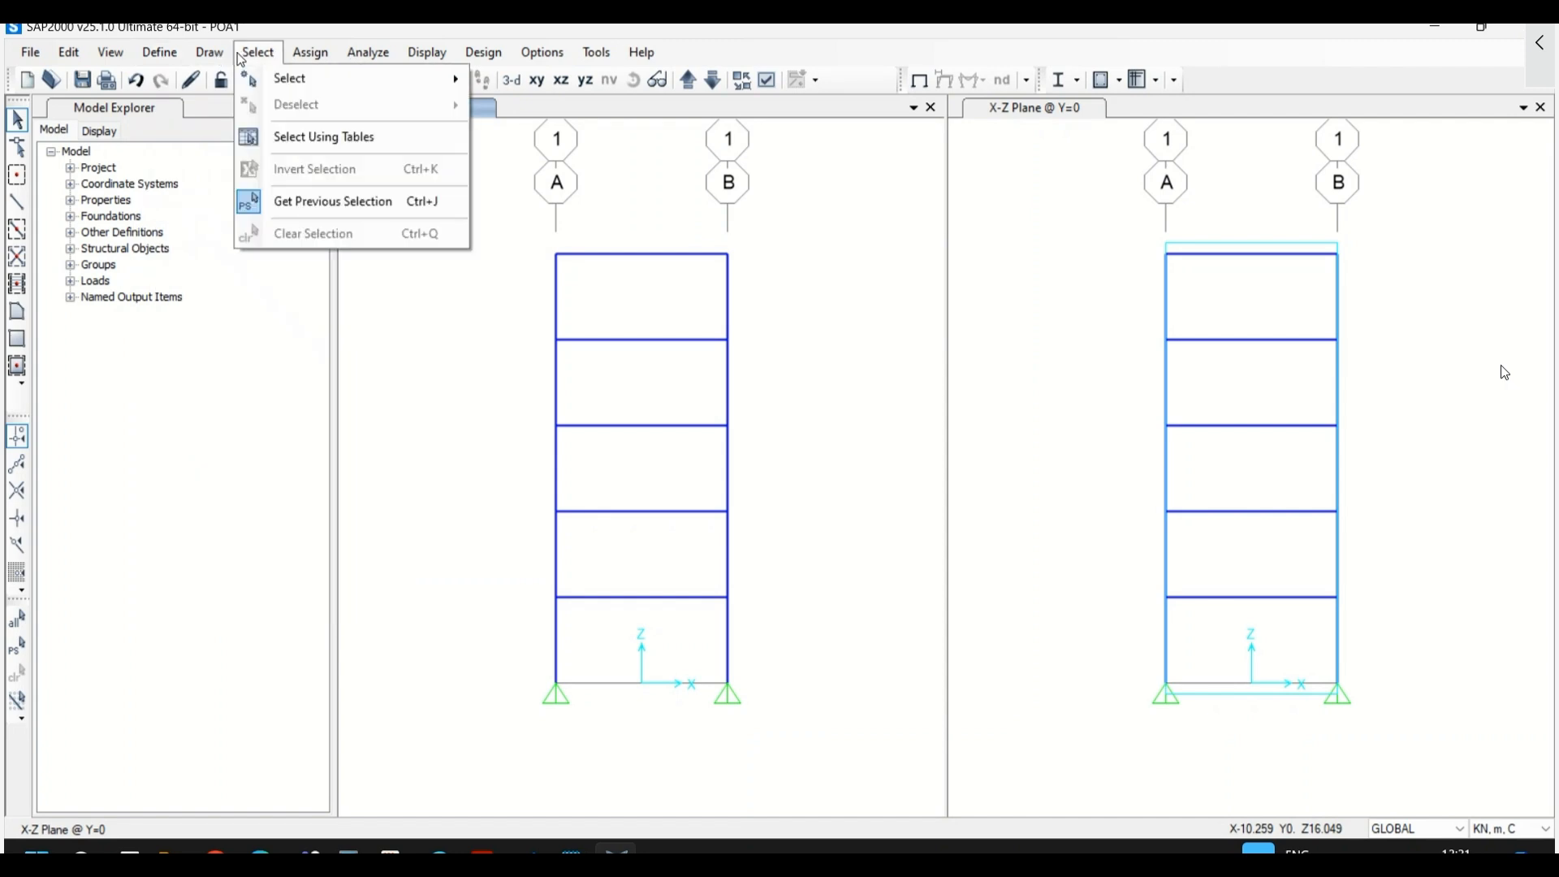
{"action": "left_click", "coordinate": [768, 42]}
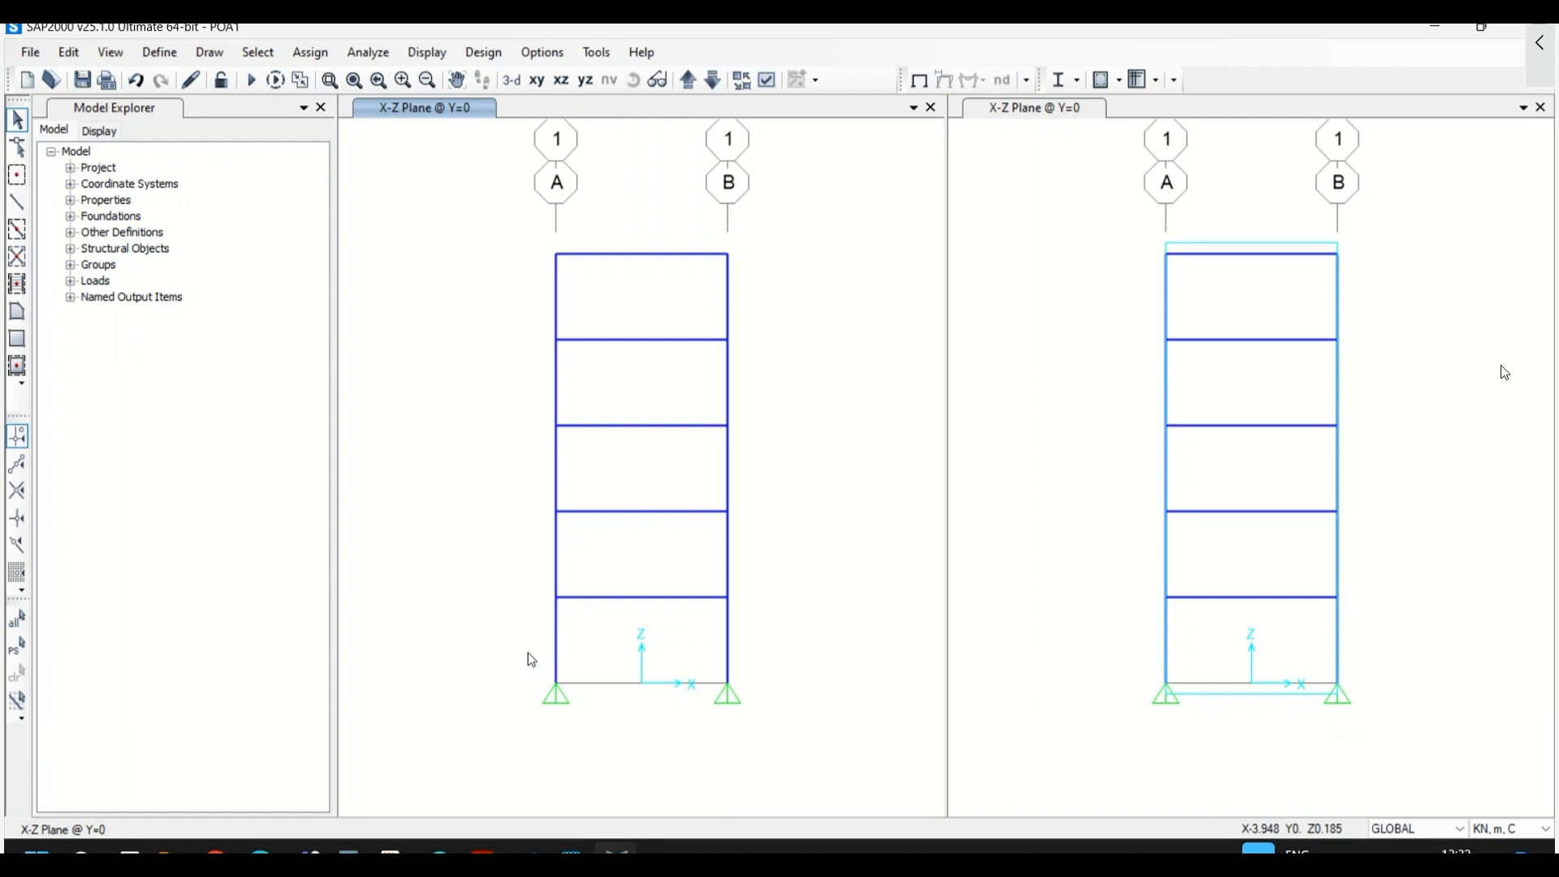
- Assign fixed restraints, with all translations and rotations restrained, to the two base joints of the frame
{"action": "left_click_drag", "start_coordinate": [487, 651], "coordinate": [811, 768]}
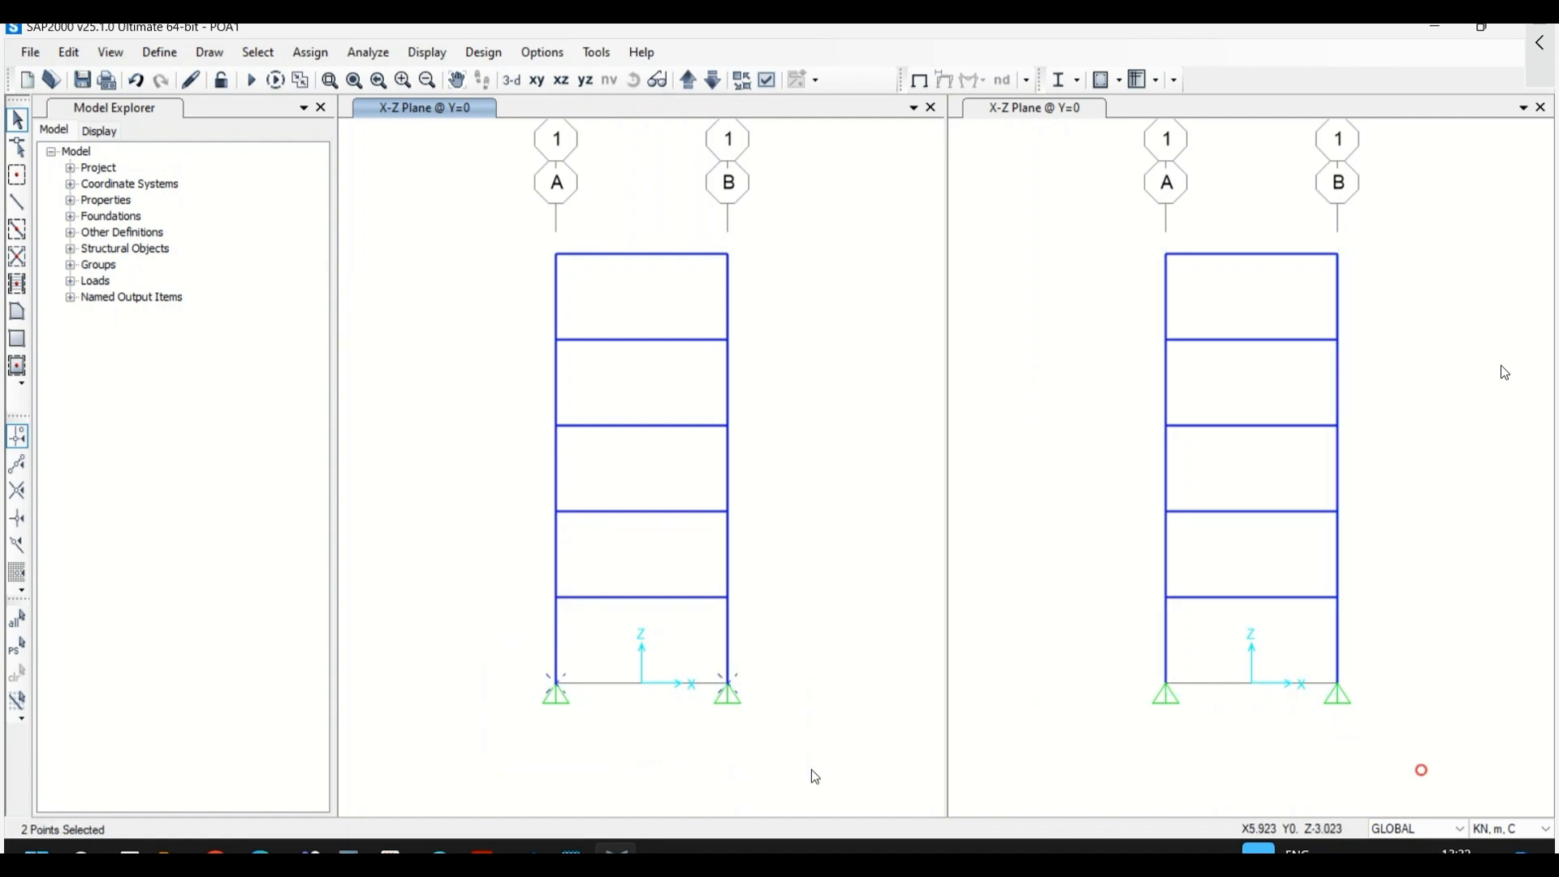
{"action": "left_click", "coordinate": [308, 53]}
{"action": "mouse_move", "coordinate": [341, 78]}
{"action": "left_click", "coordinate": [625, 77]}
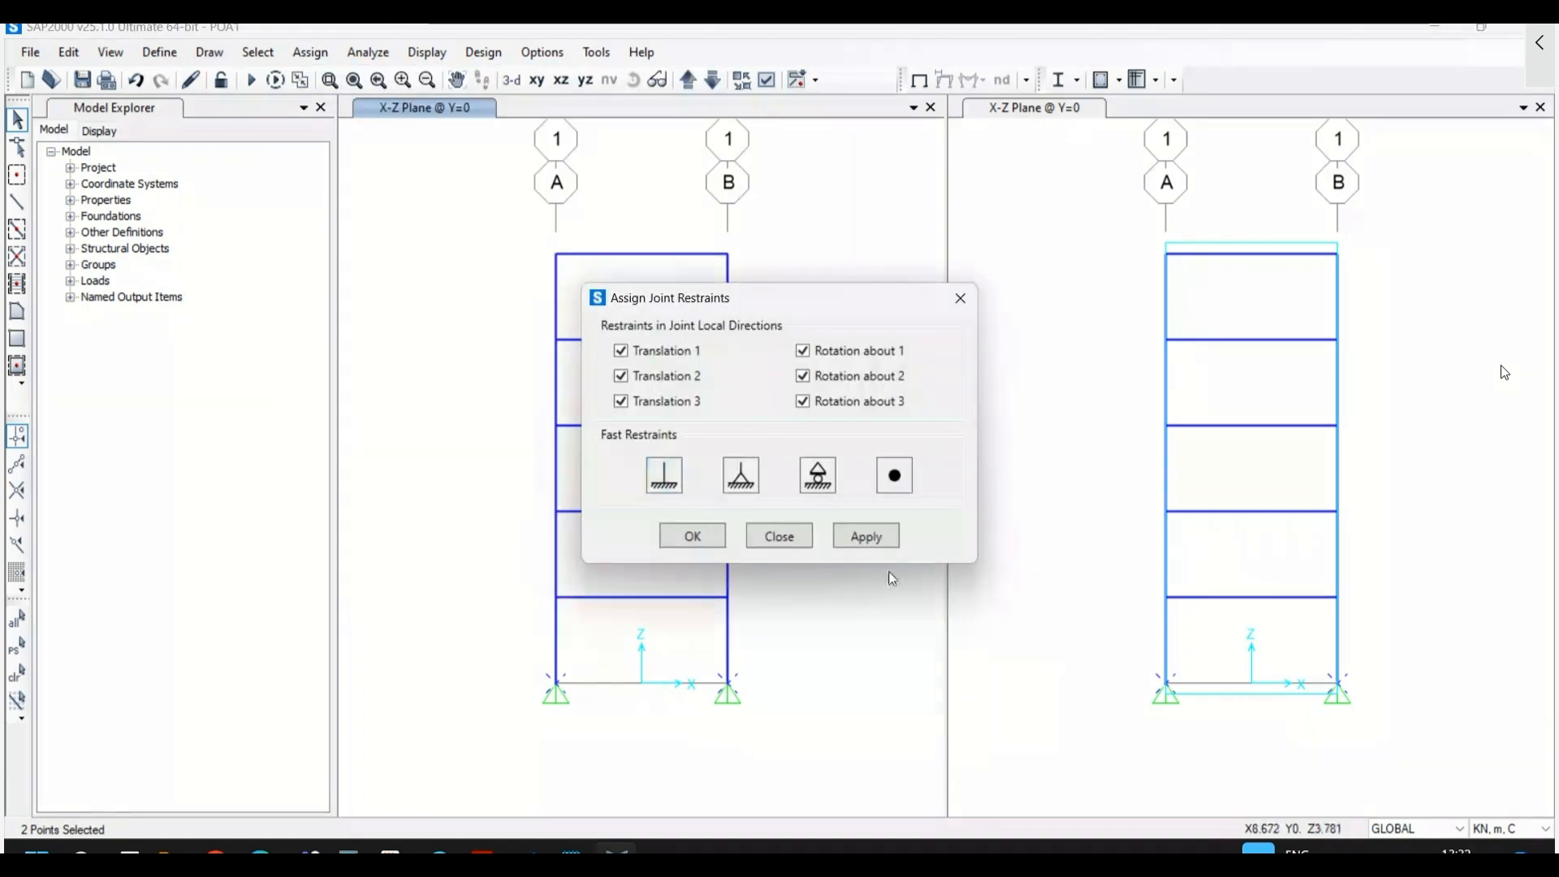
{"action": "left_click", "coordinate": [865, 536]}
{"action": "left_click", "coordinate": [778, 536]}
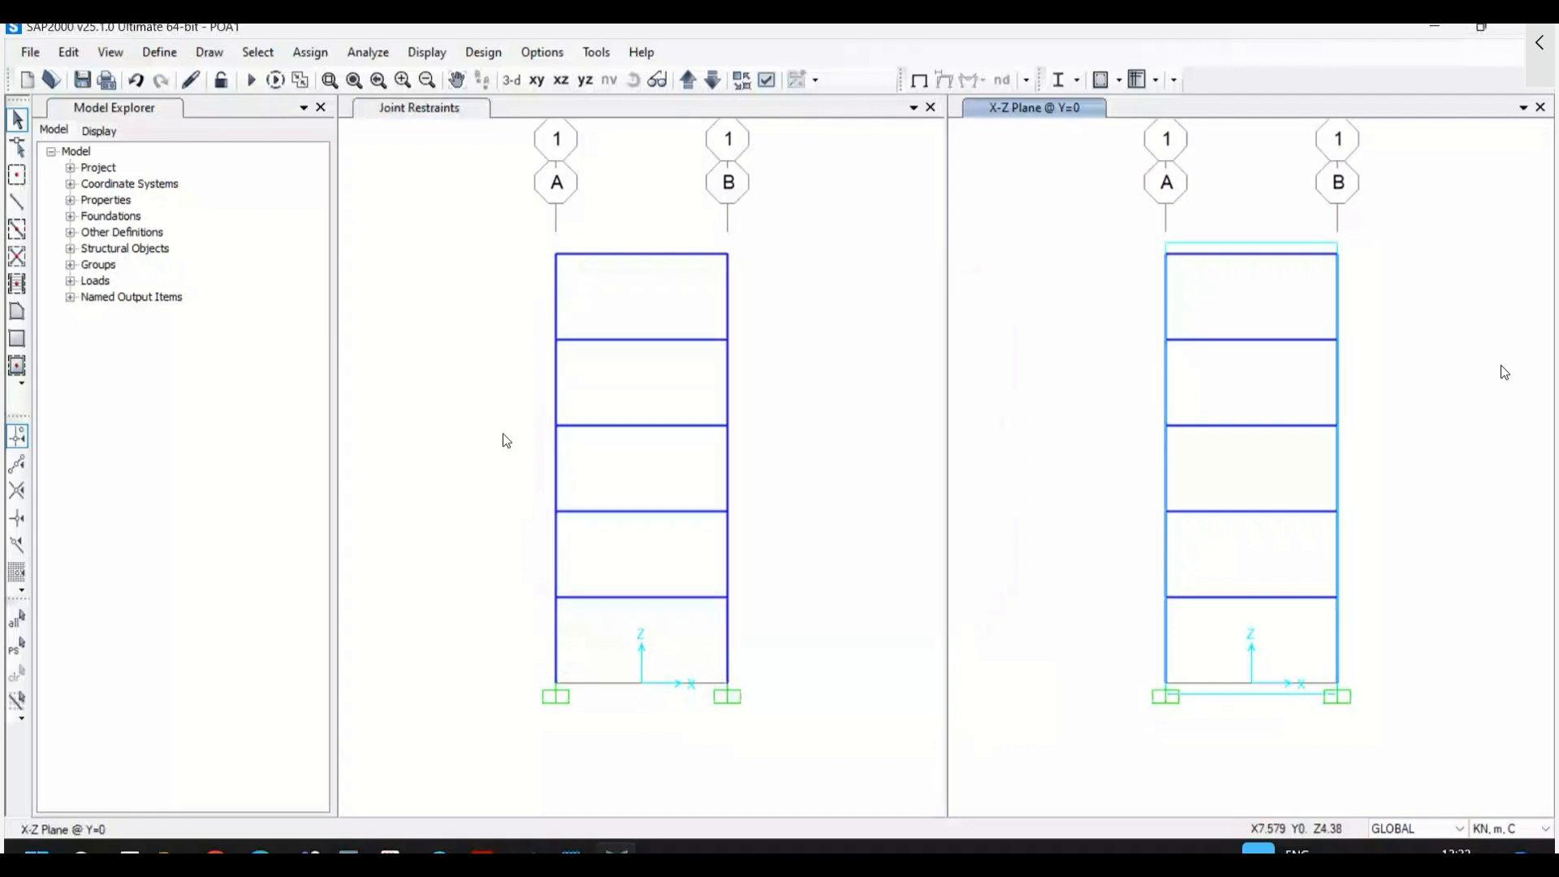
- Examine the deformation-controlled hinge types offered for a new steel frame hinge property, without adding one
{"action": "left_click", "coordinate": [159, 52]}
{"action": "mouse_move", "coordinate": [221, 123]}
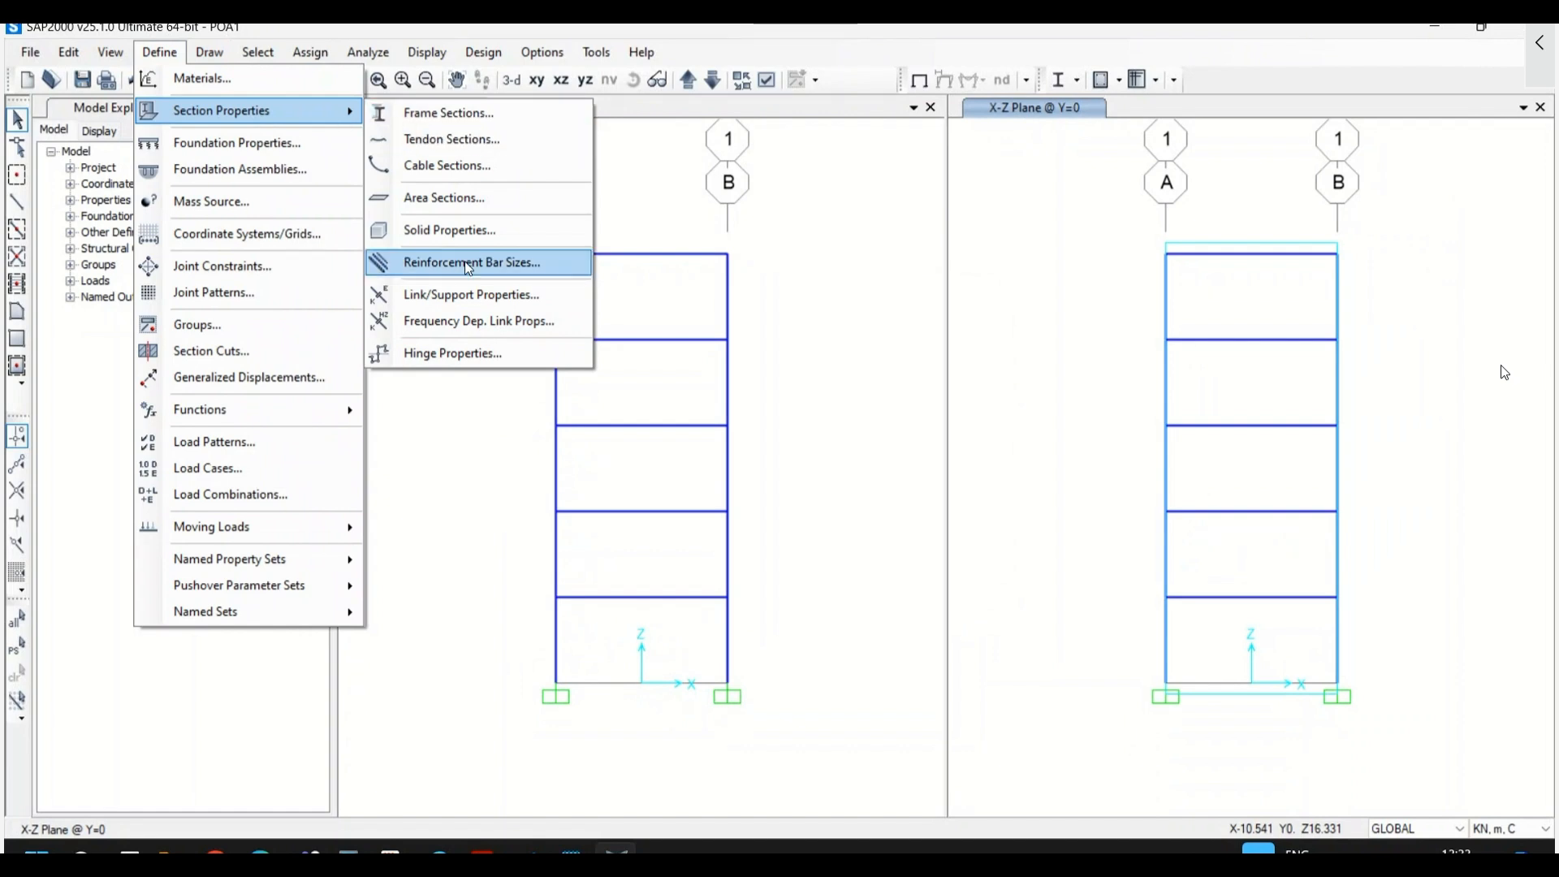
{"action": "left_click", "coordinate": [476, 358]}
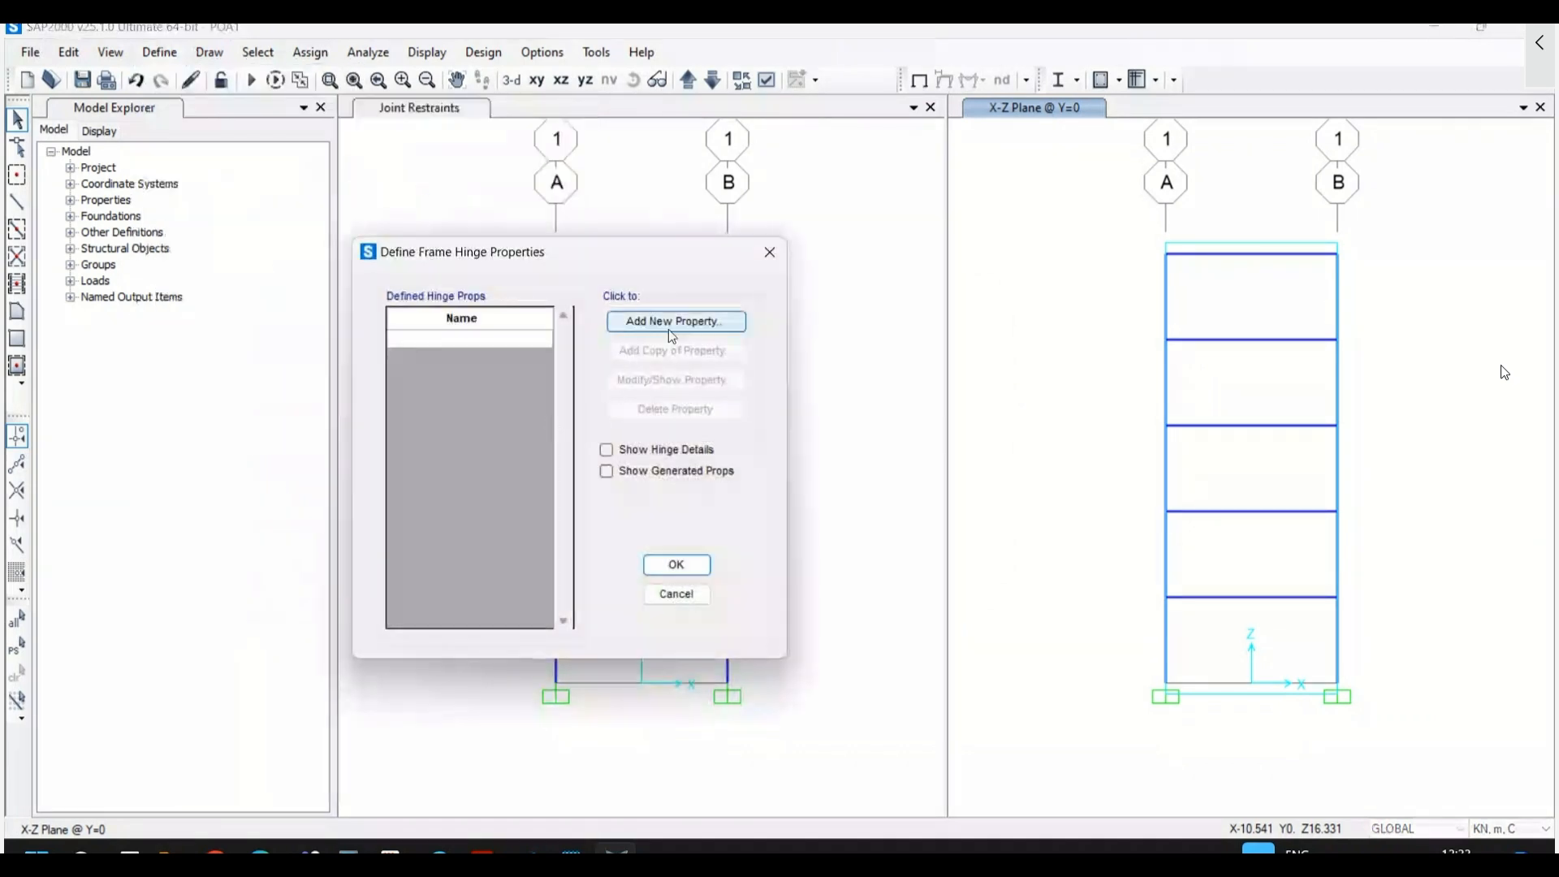
{"action": "left_click", "coordinate": [670, 323]}
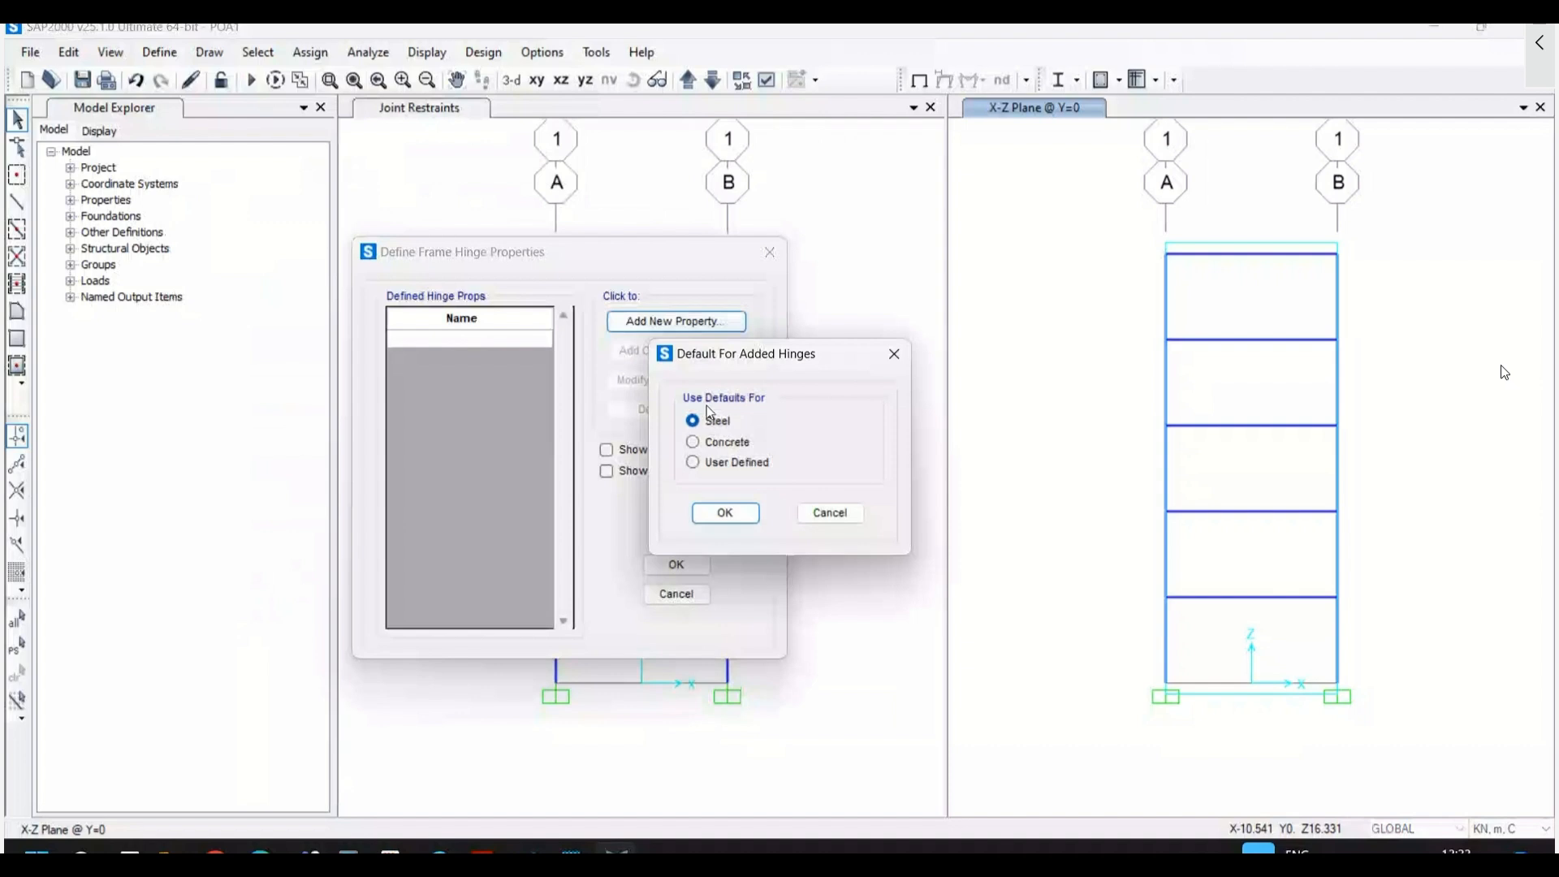
{"action": "left_click", "coordinate": [745, 516]}
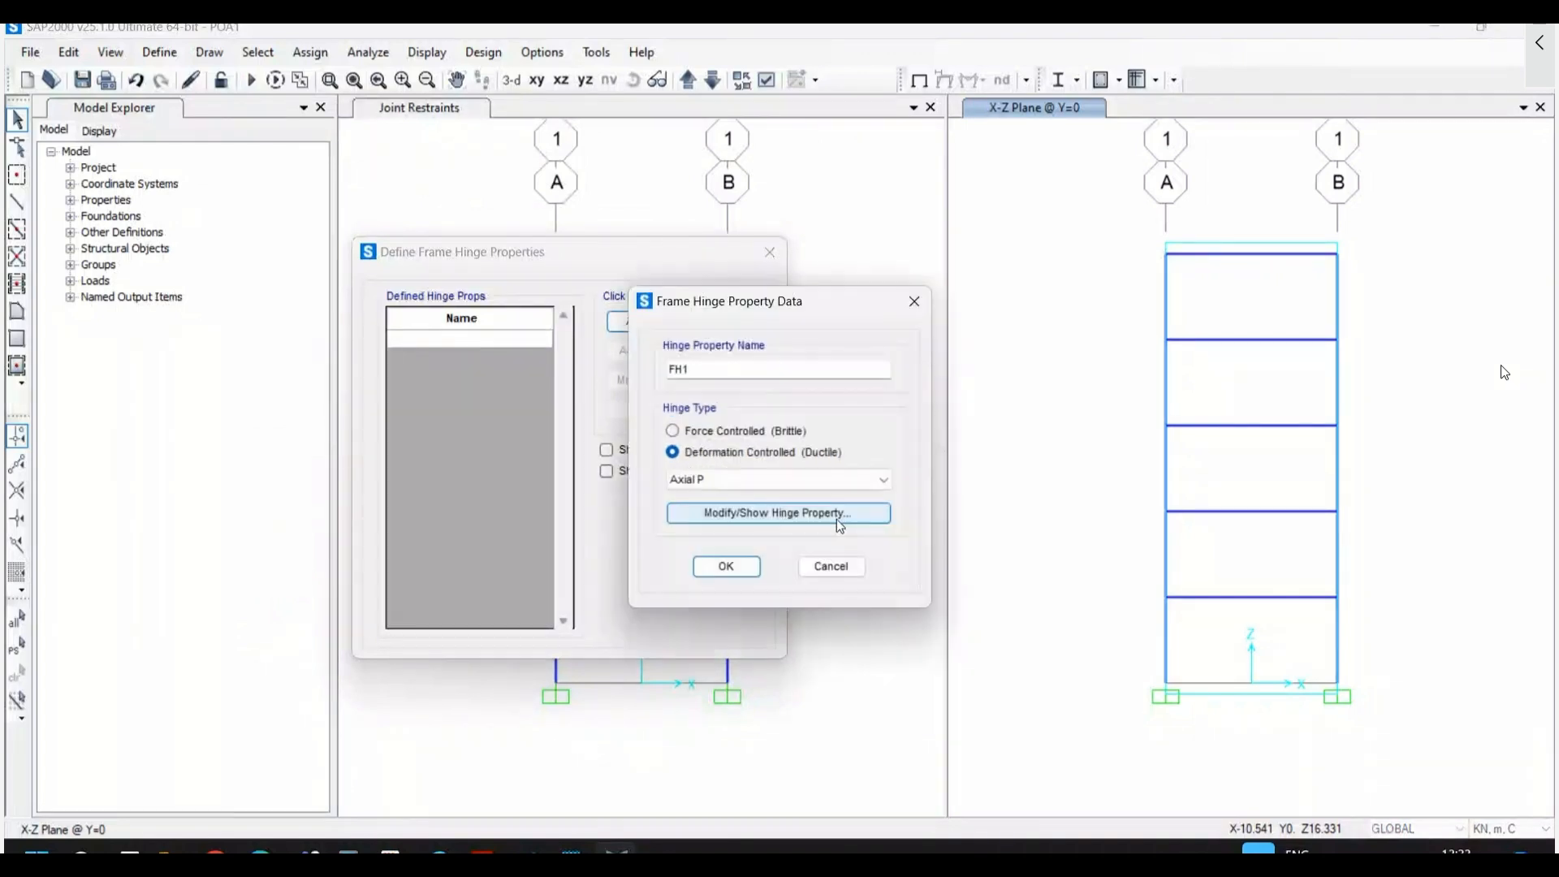
{"action": "left_click", "coordinate": [837, 479]}
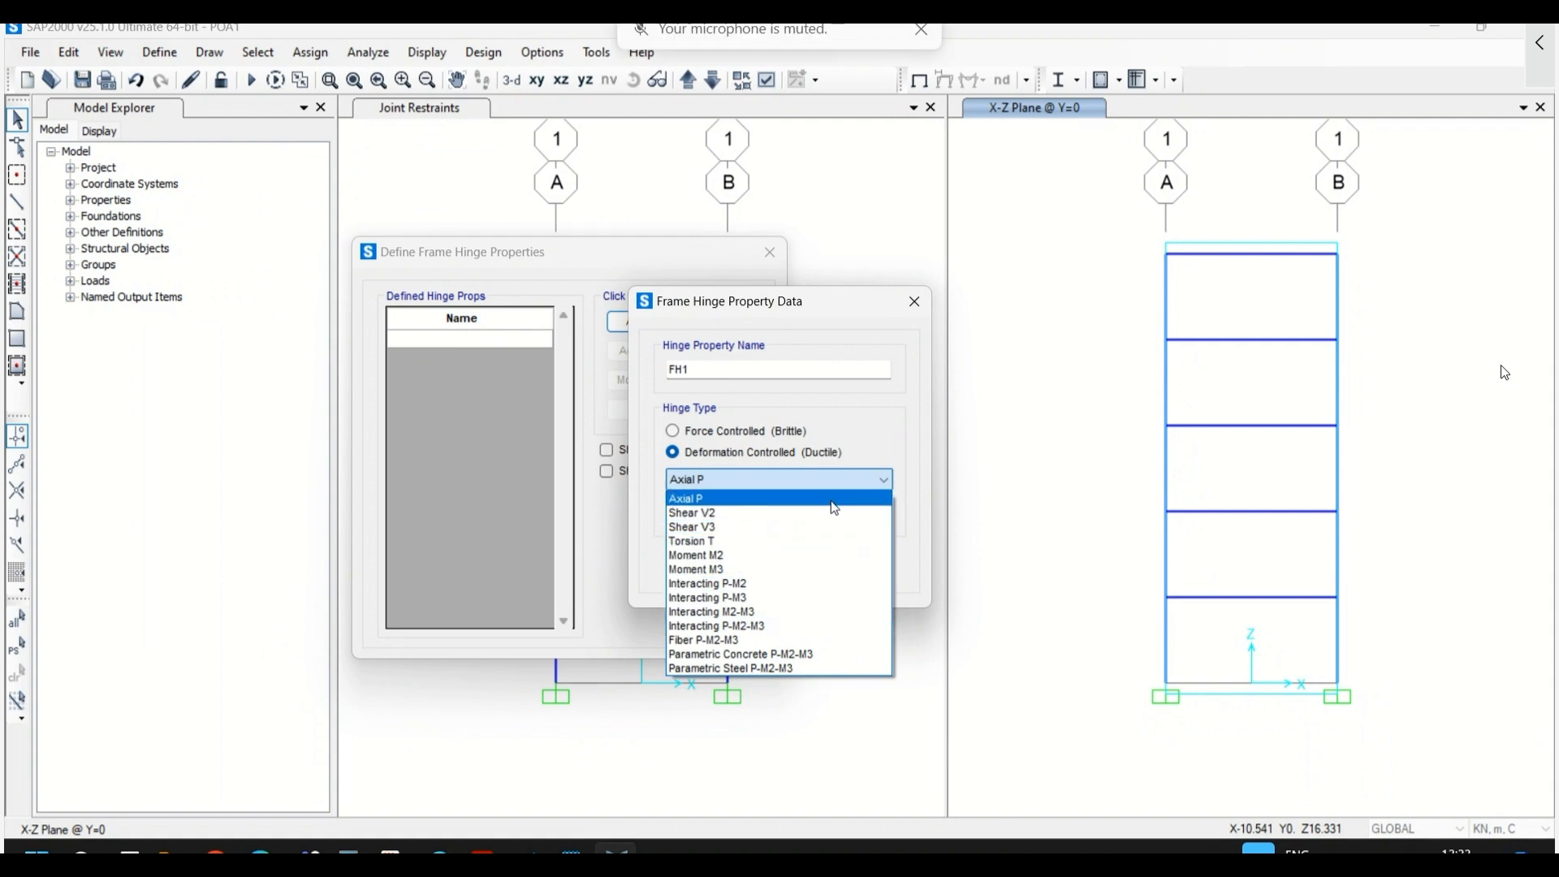
{"action": "left_click", "coordinate": [914, 511]}
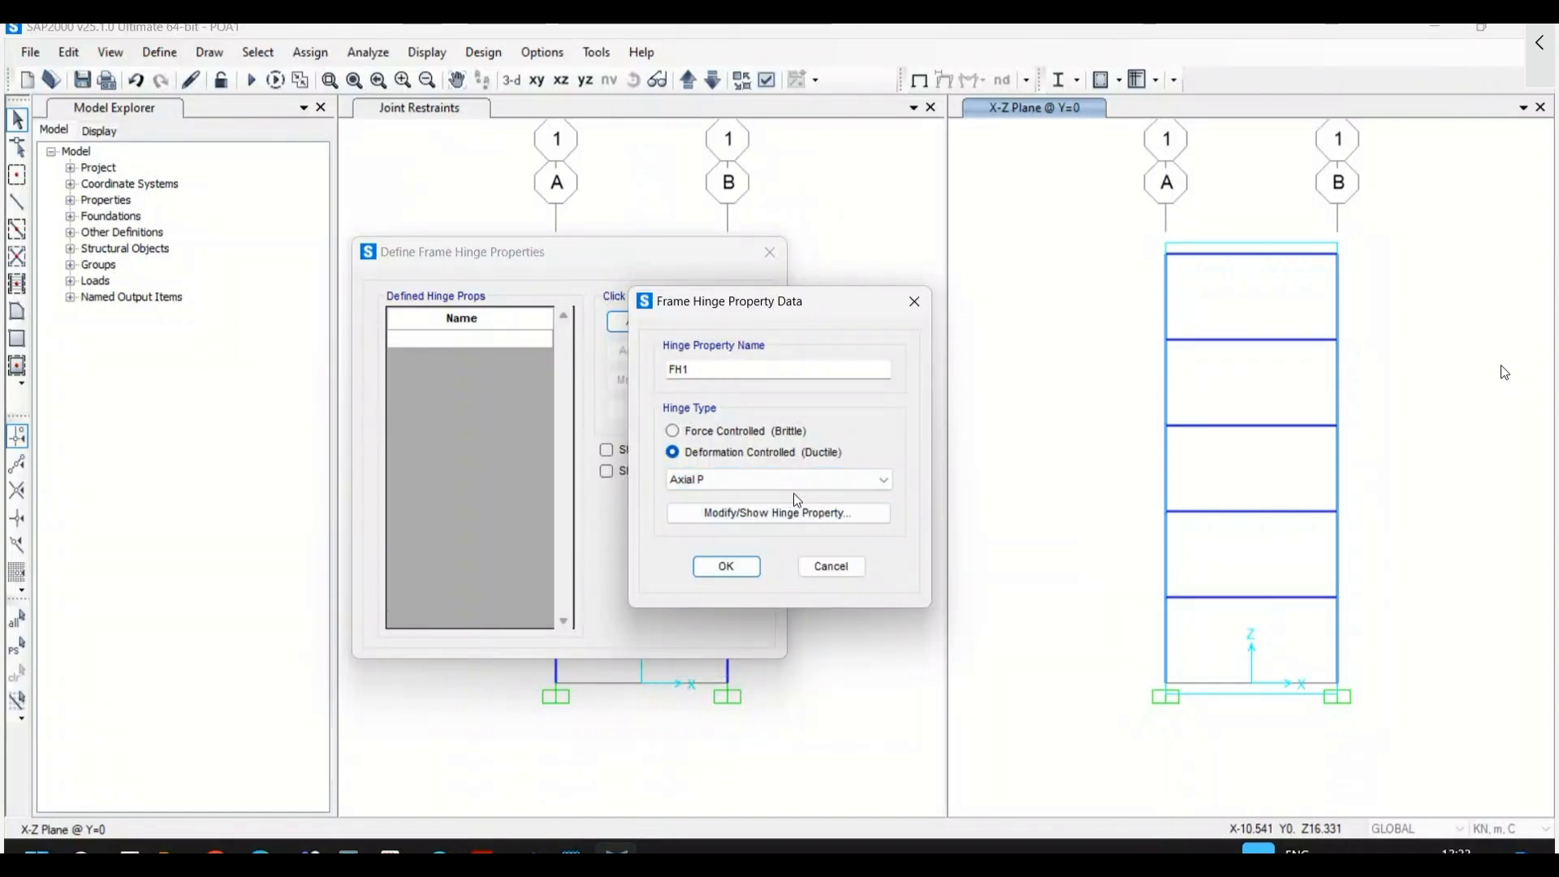
{"action": "left_click", "coordinate": [839, 571]}
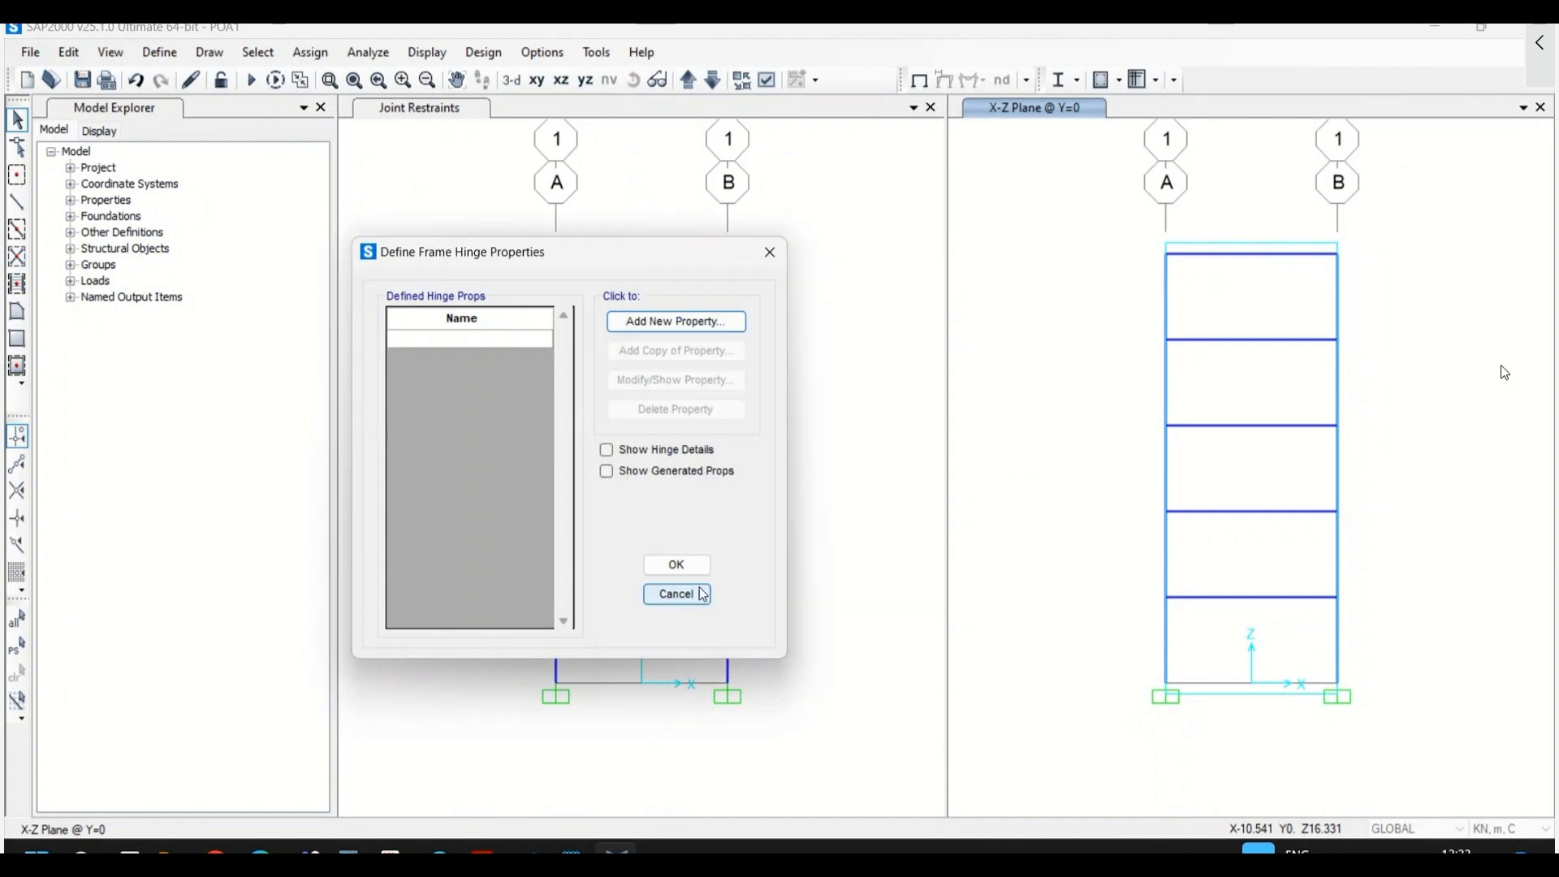
{"action": "left_click", "coordinate": [679, 592]}
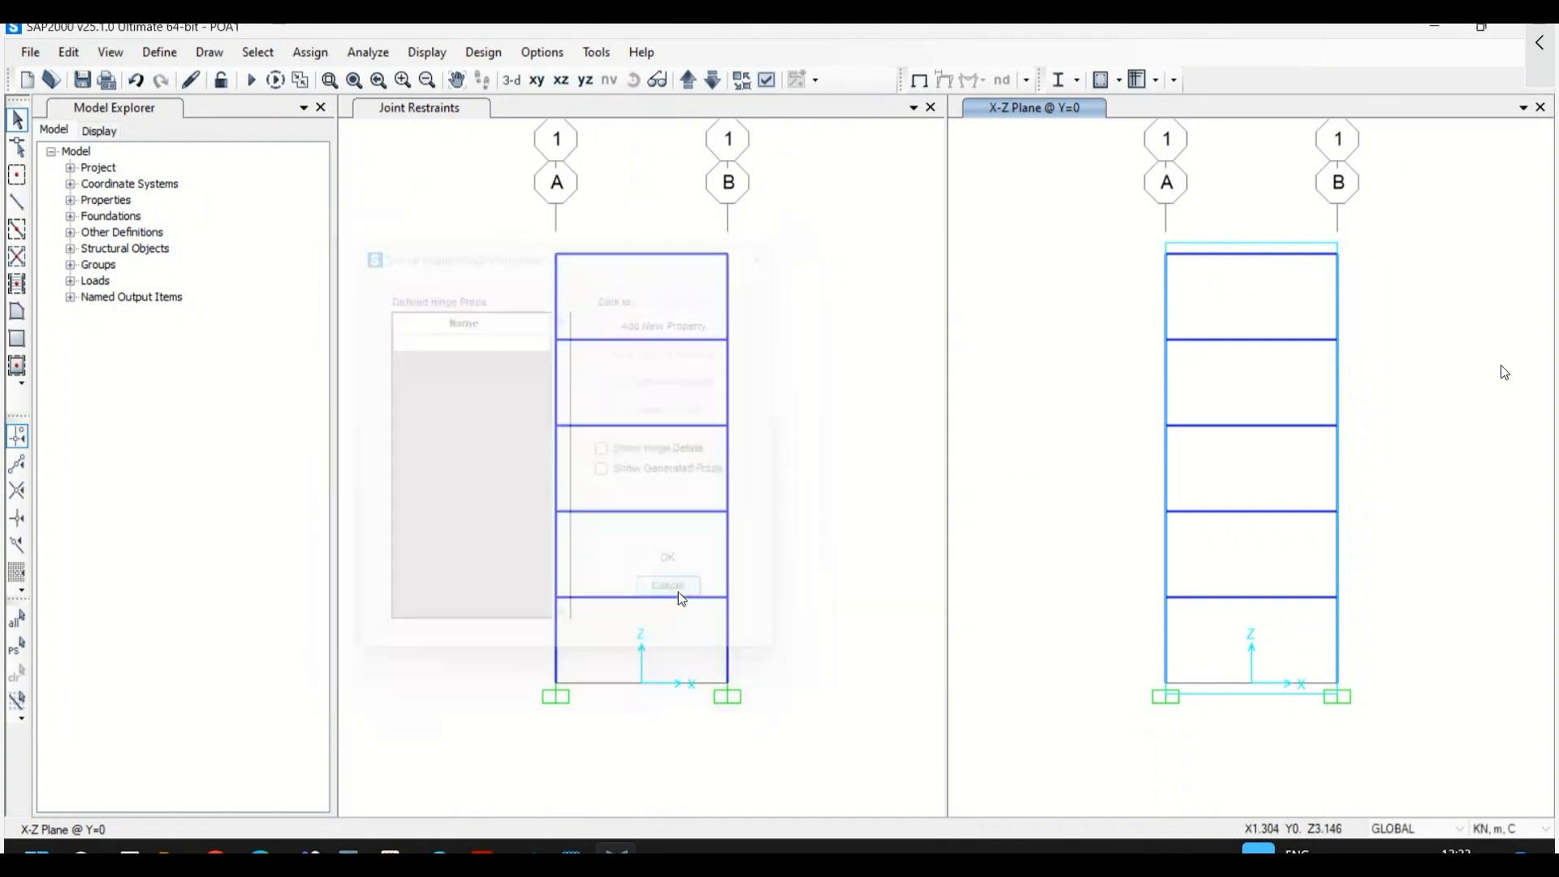
- Set up an Auto frame hinge from the ASCE 41-17 tables, using Table 9-7.1 (Steel Beams - Flexure) with degree of freedom M3
{"action": "left_click", "coordinate": [314, 52]}
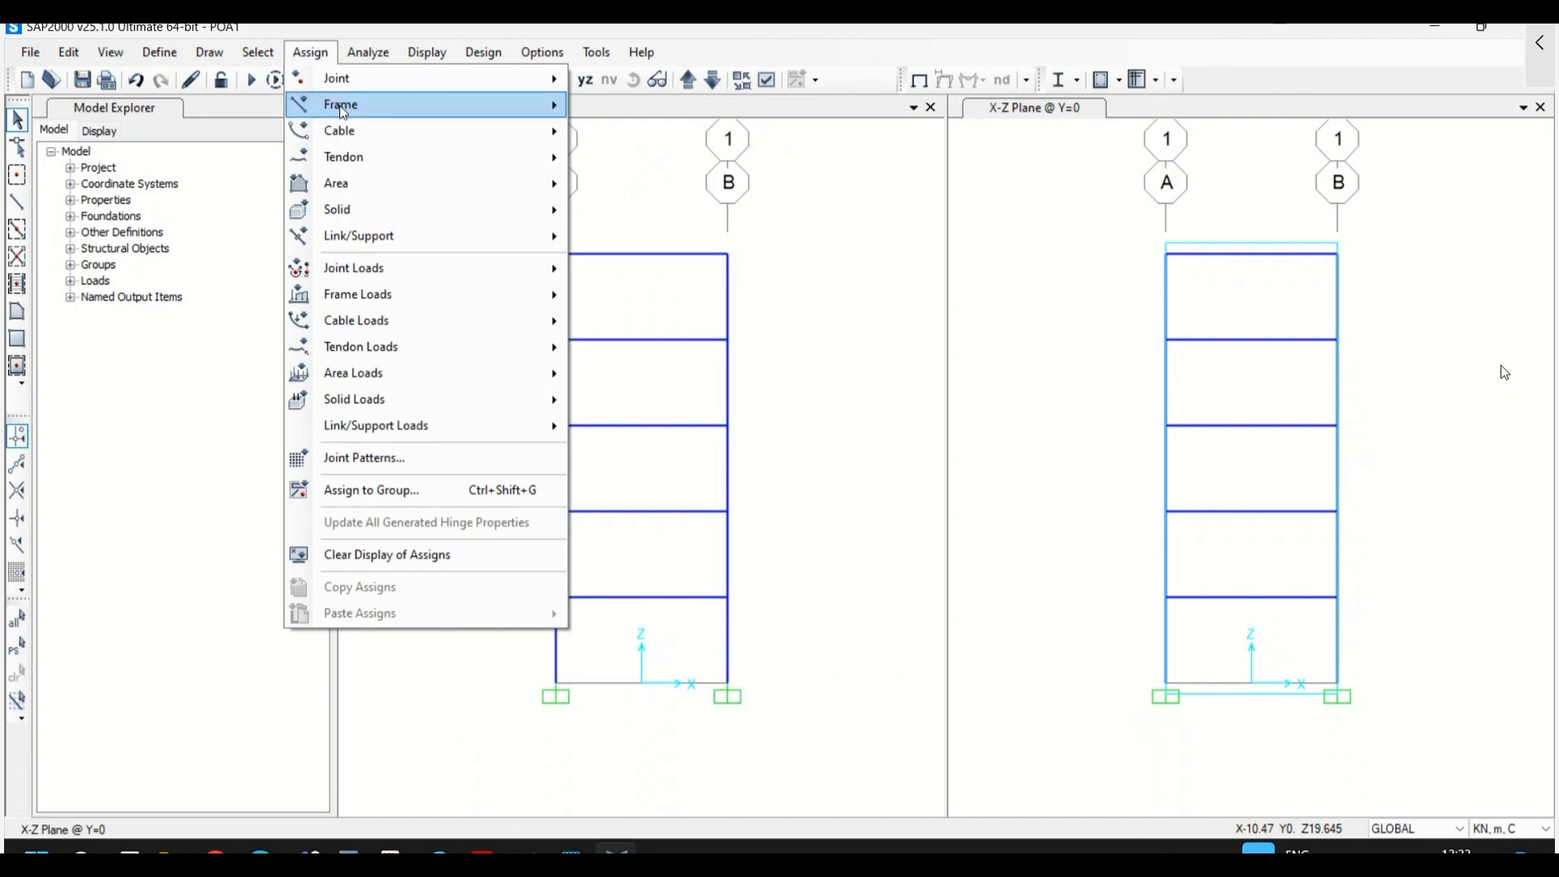
{"action": "mouse_move", "coordinate": [446, 109]}
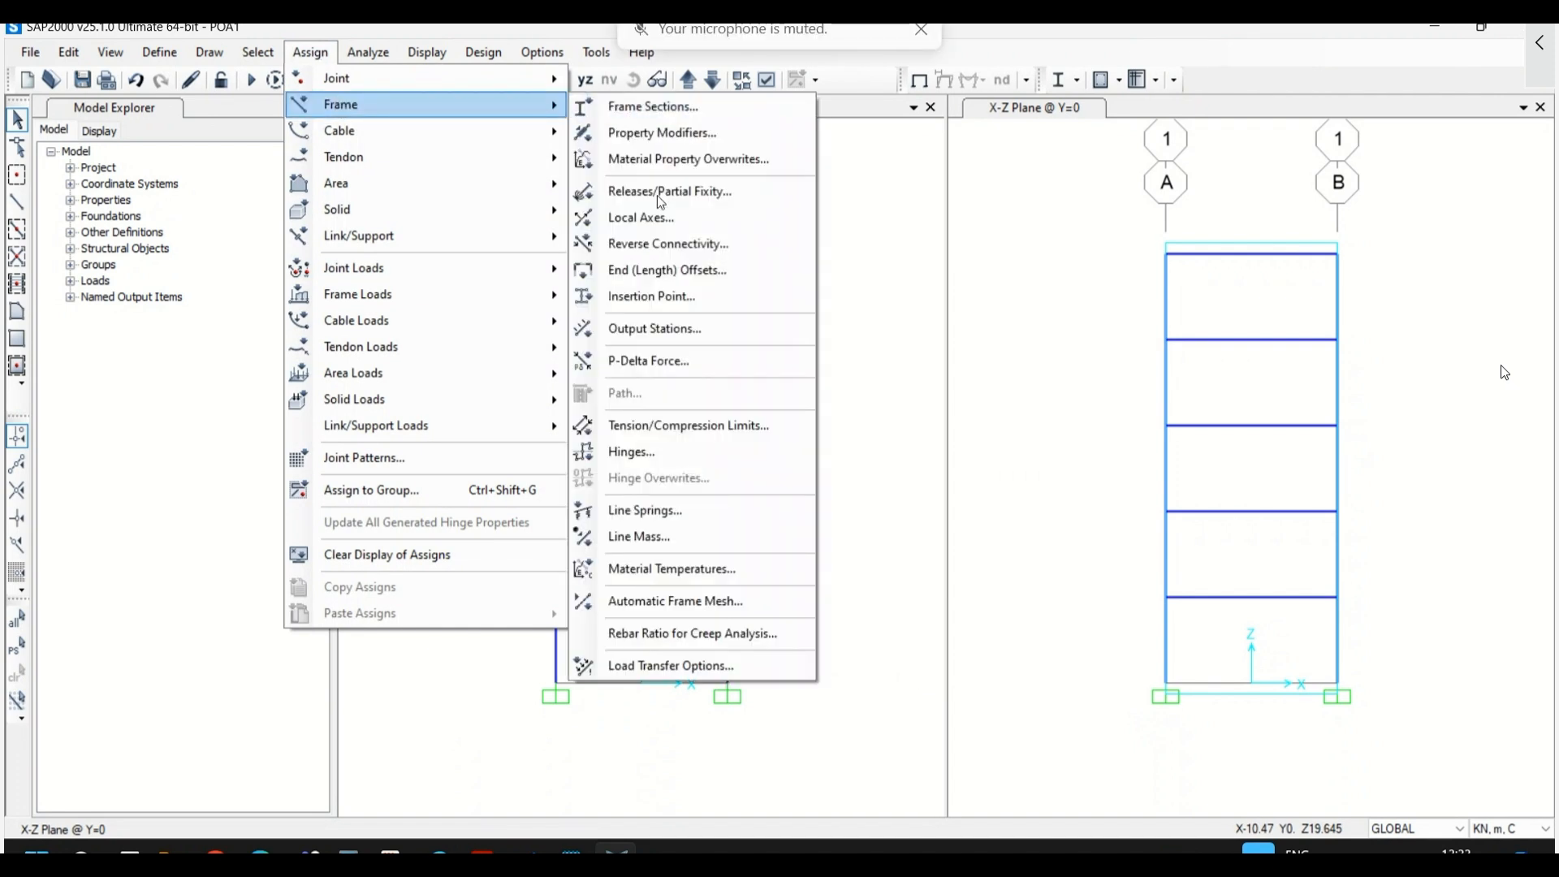
{"action": "left_click", "coordinate": [658, 451]}
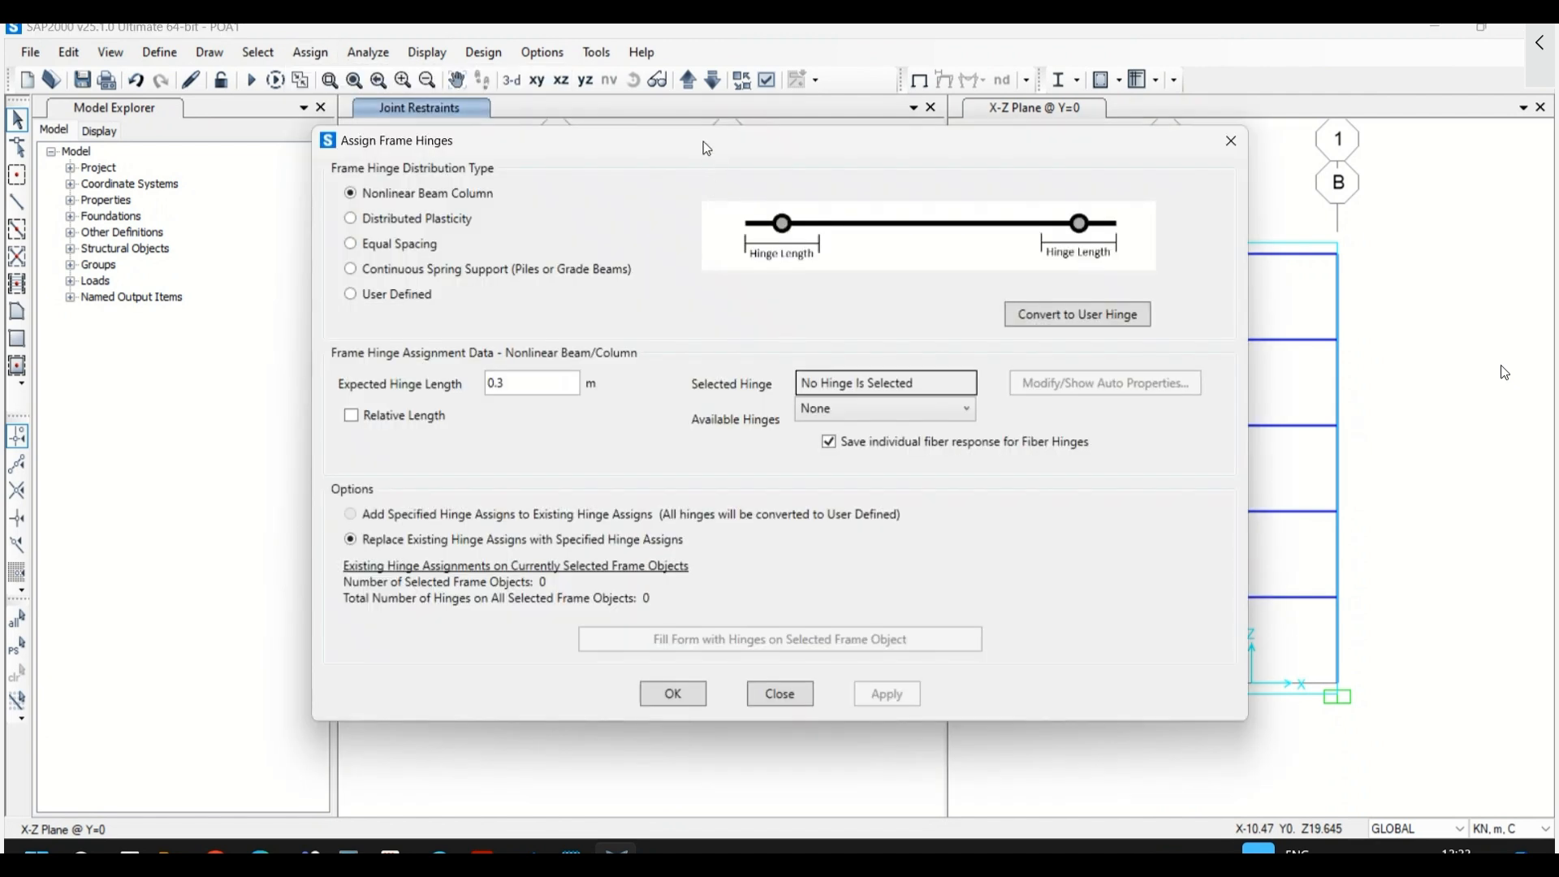
{"action": "left_click_drag", "start_coordinate": [704, 143], "coordinate": [1141, 149]}
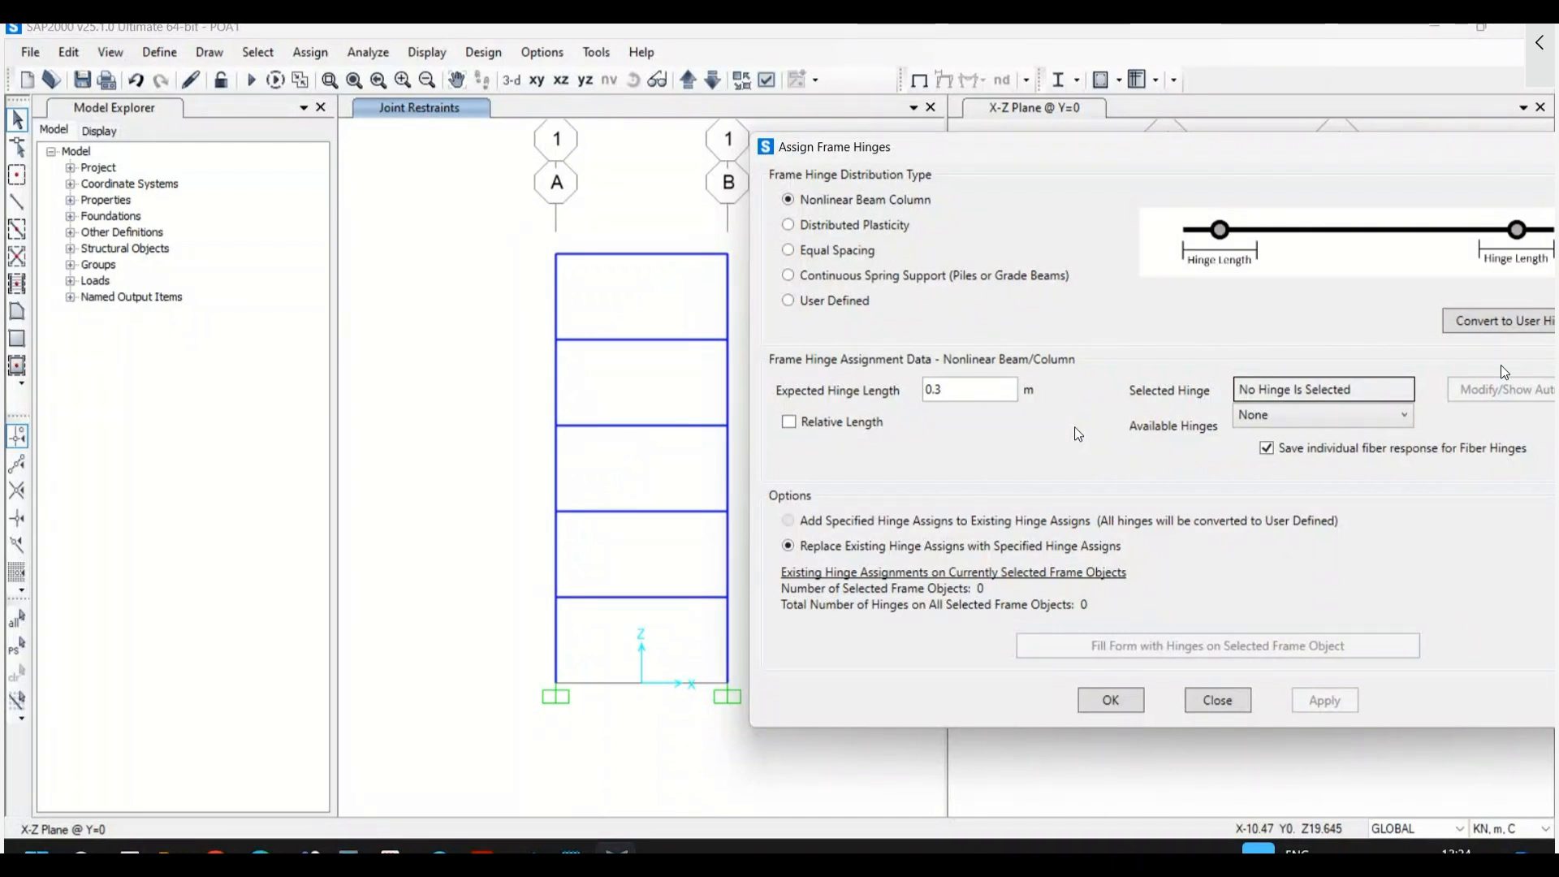
{"action": "left_click", "coordinate": [1402, 415]}
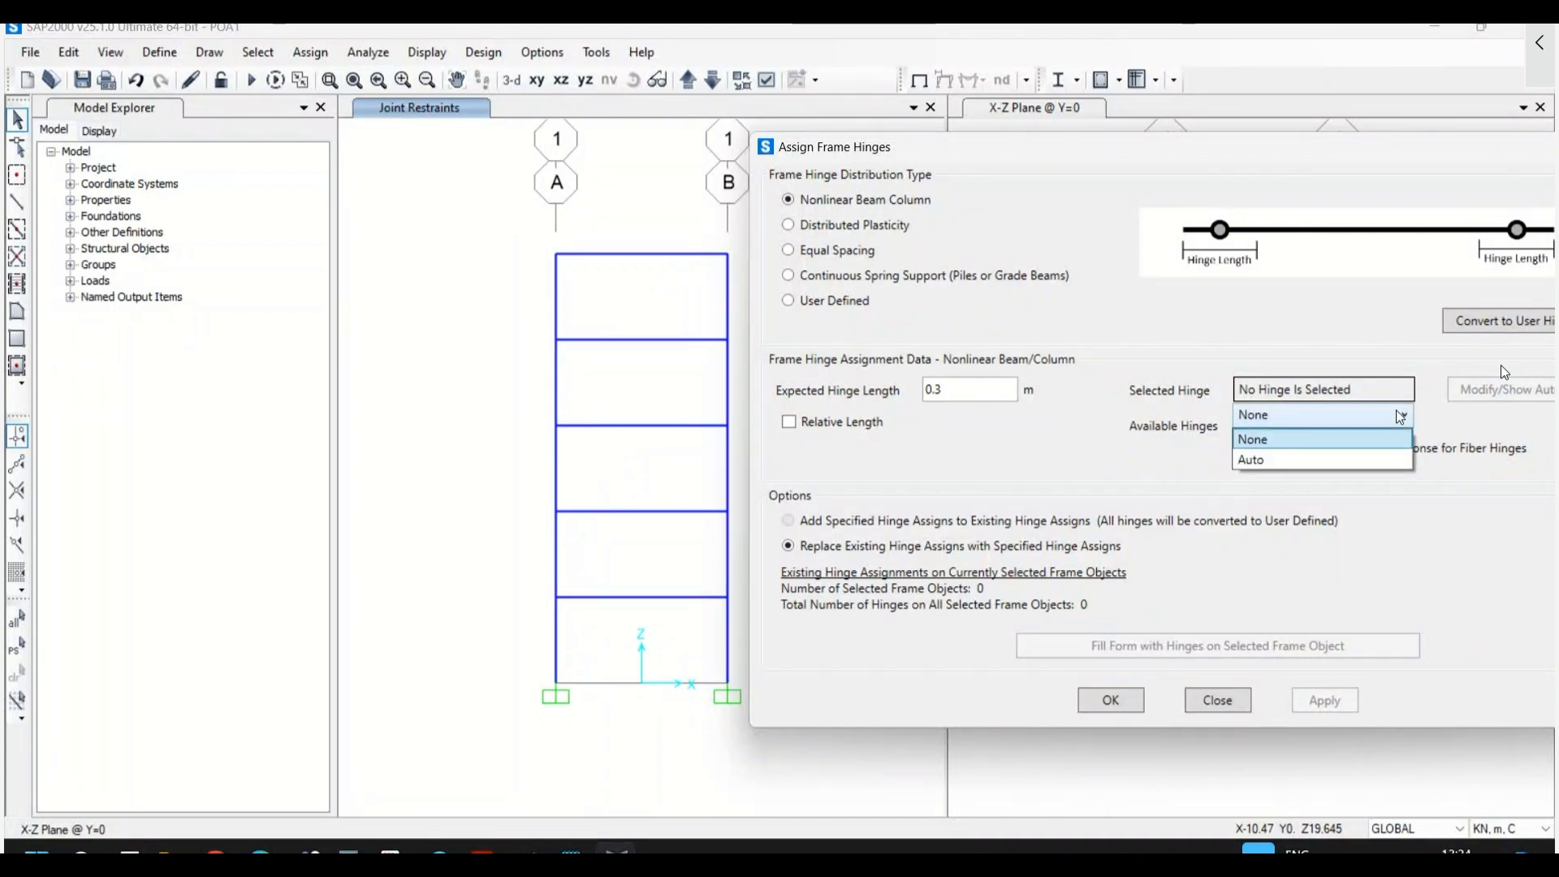
{"action": "left_click", "coordinate": [1274, 460]}
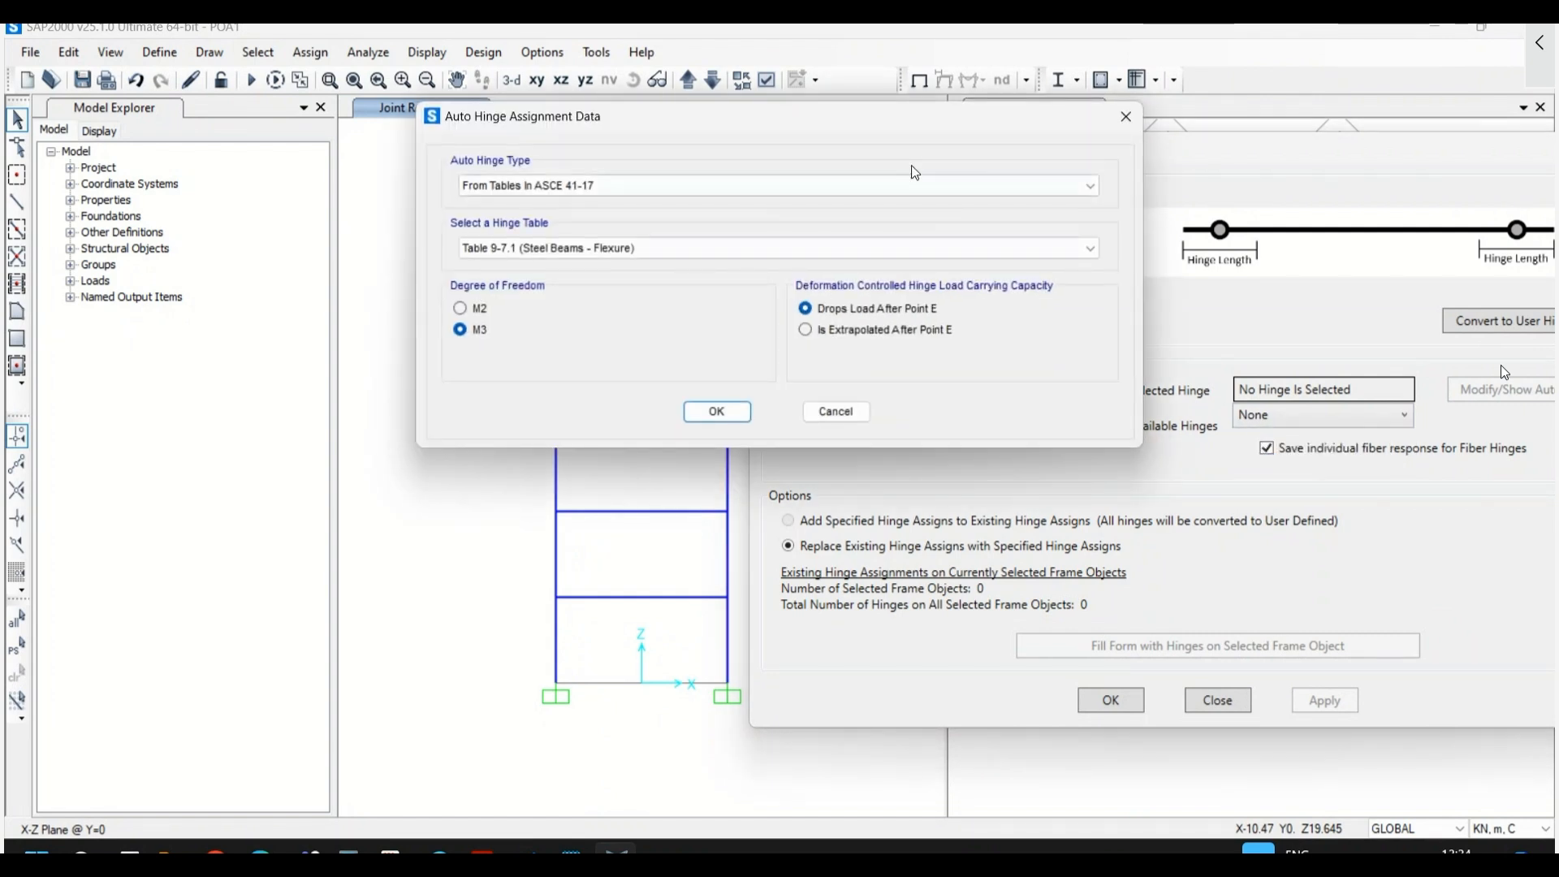
{"action": "left_click_drag", "start_coordinate": [851, 120], "coordinate": [1191, 177]}
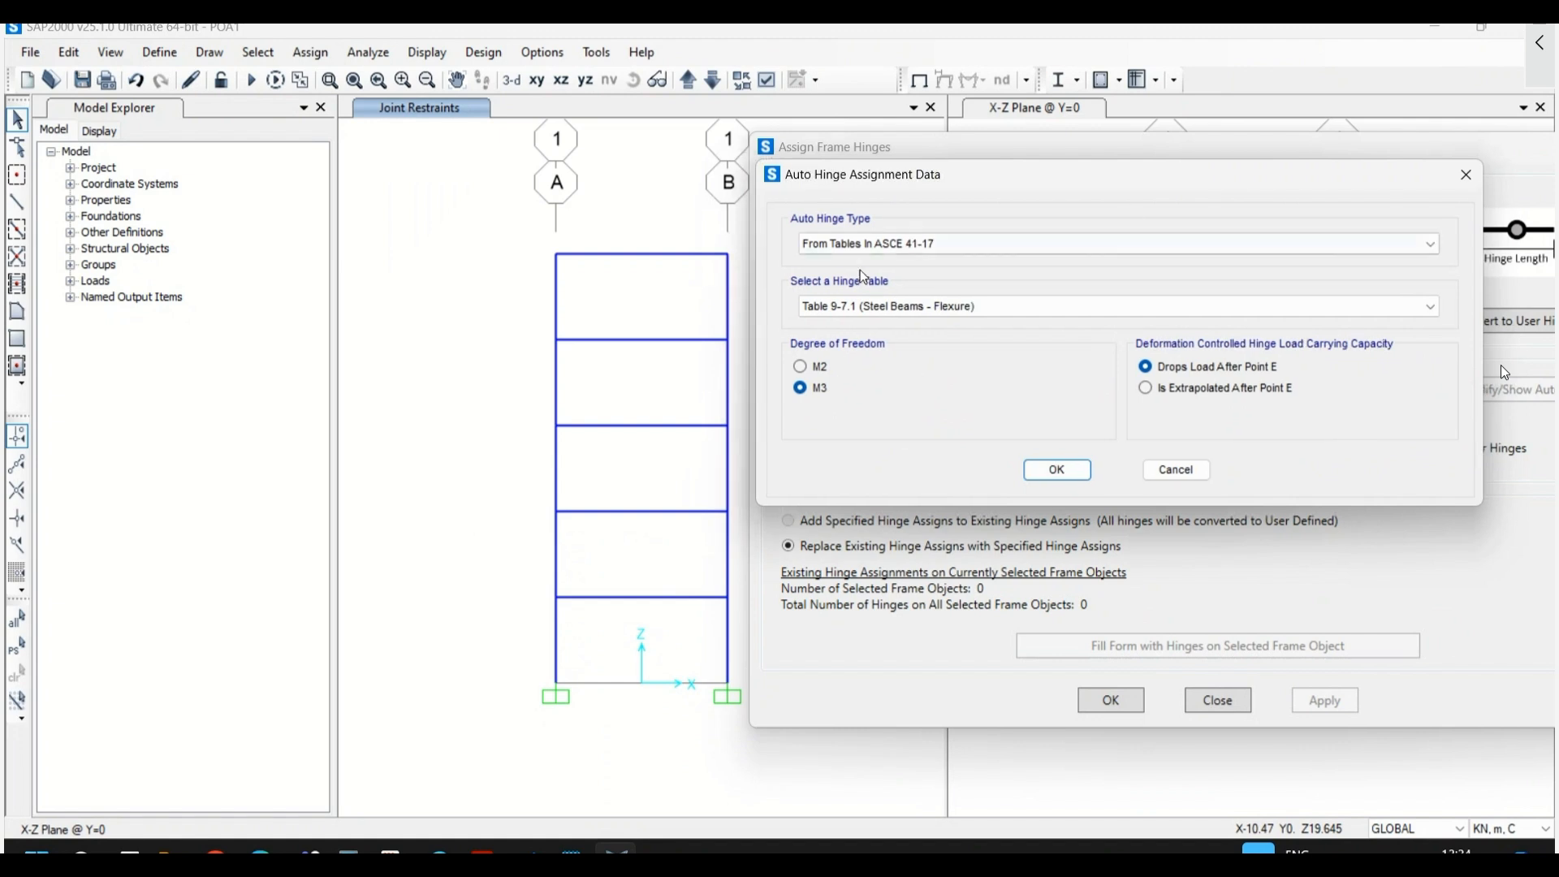
{"action": "left_click", "coordinate": [930, 255]}
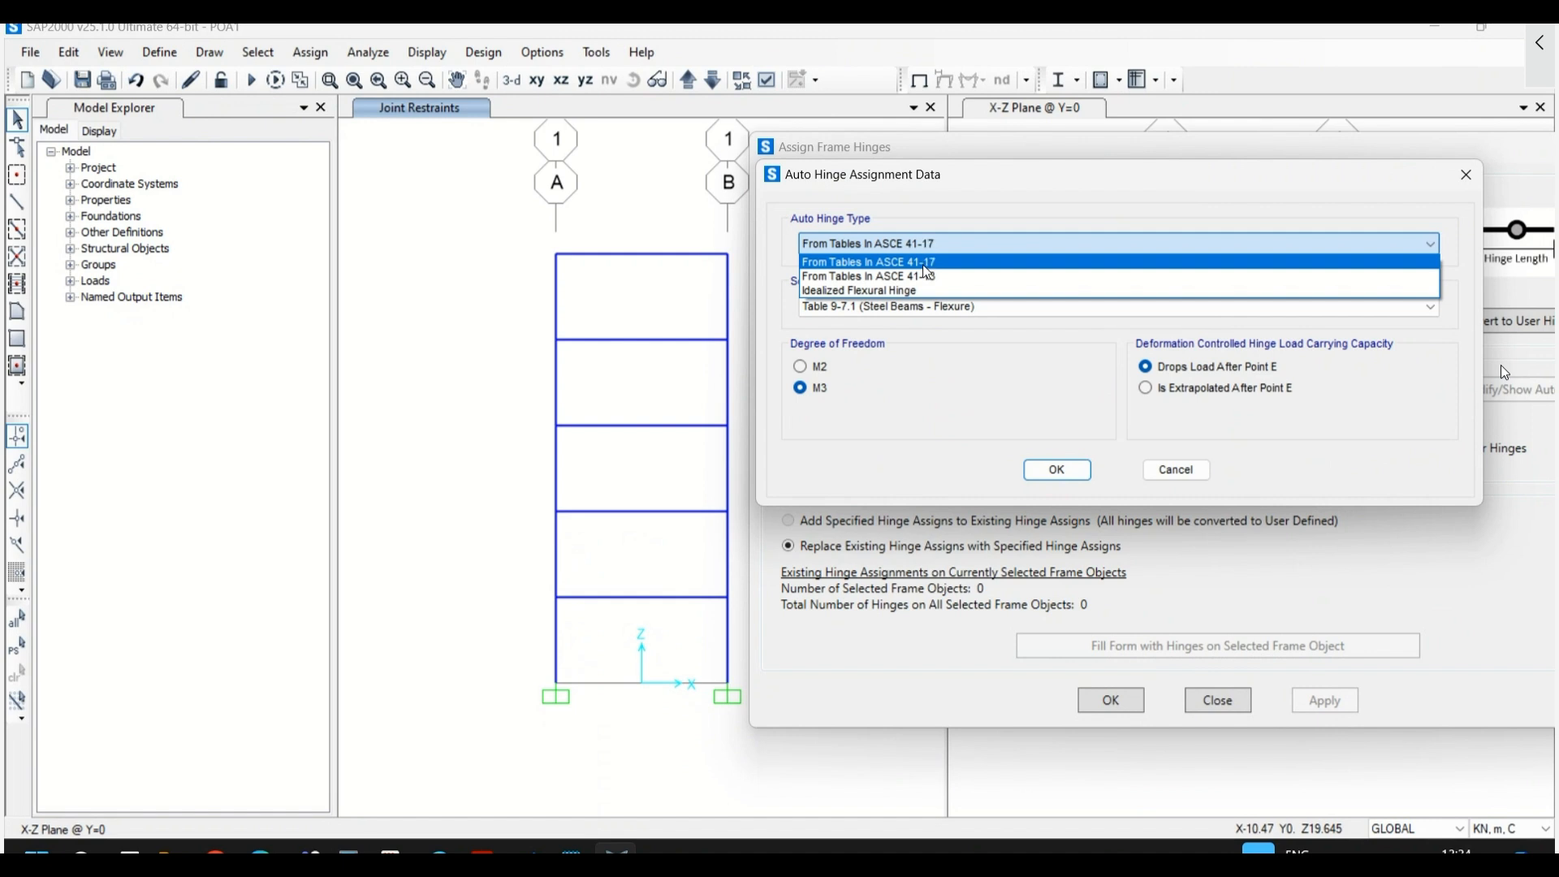
{"action": "left_click", "coordinate": [924, 262]}
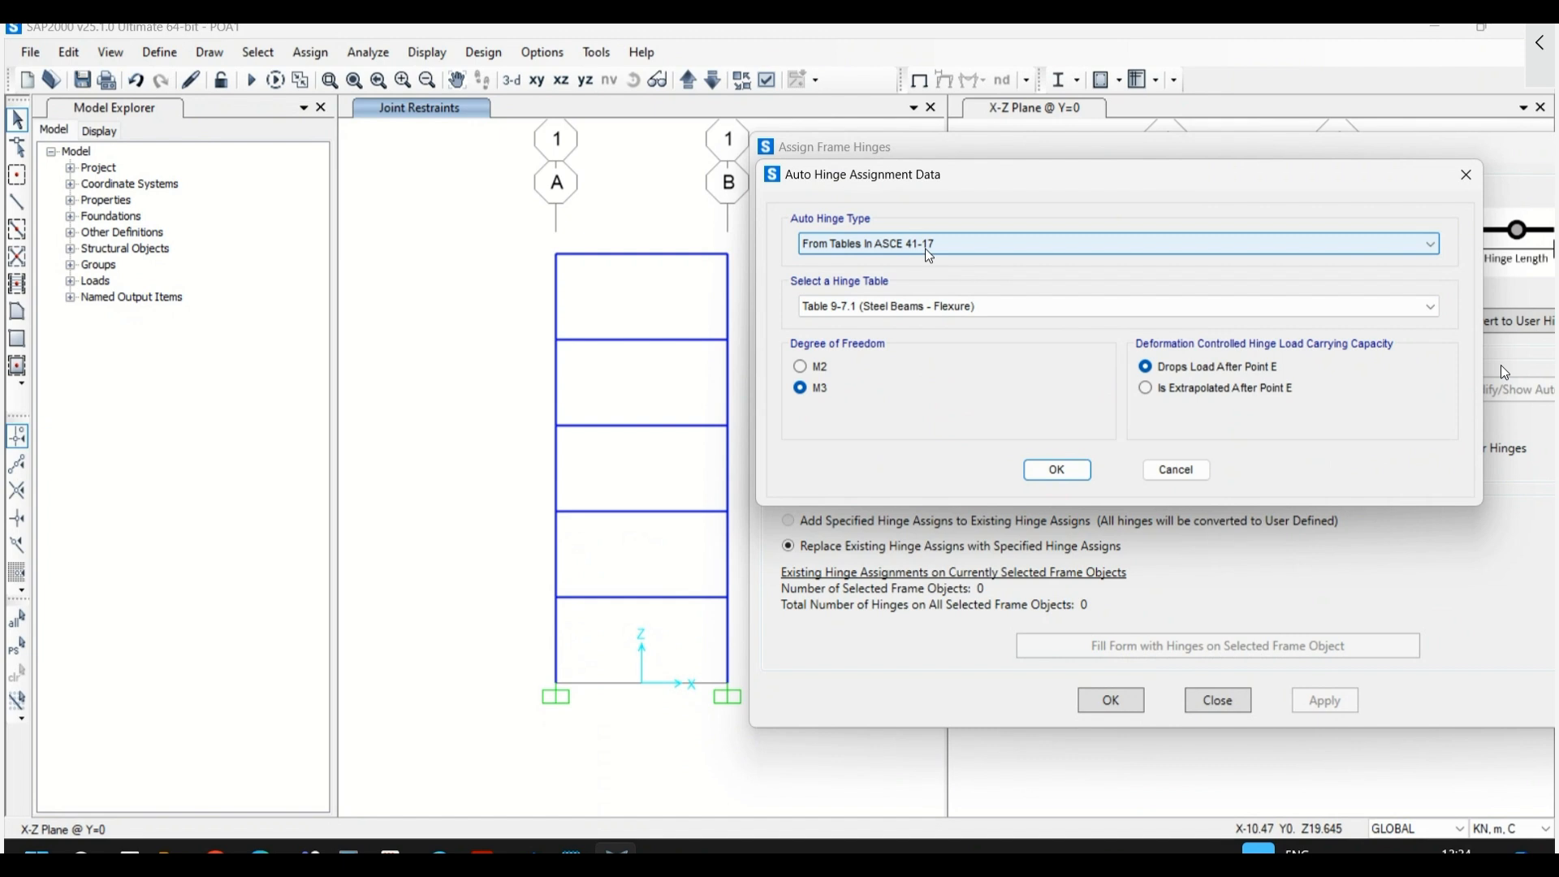
{"action": "left_click", "coordinate": [931, 310]}
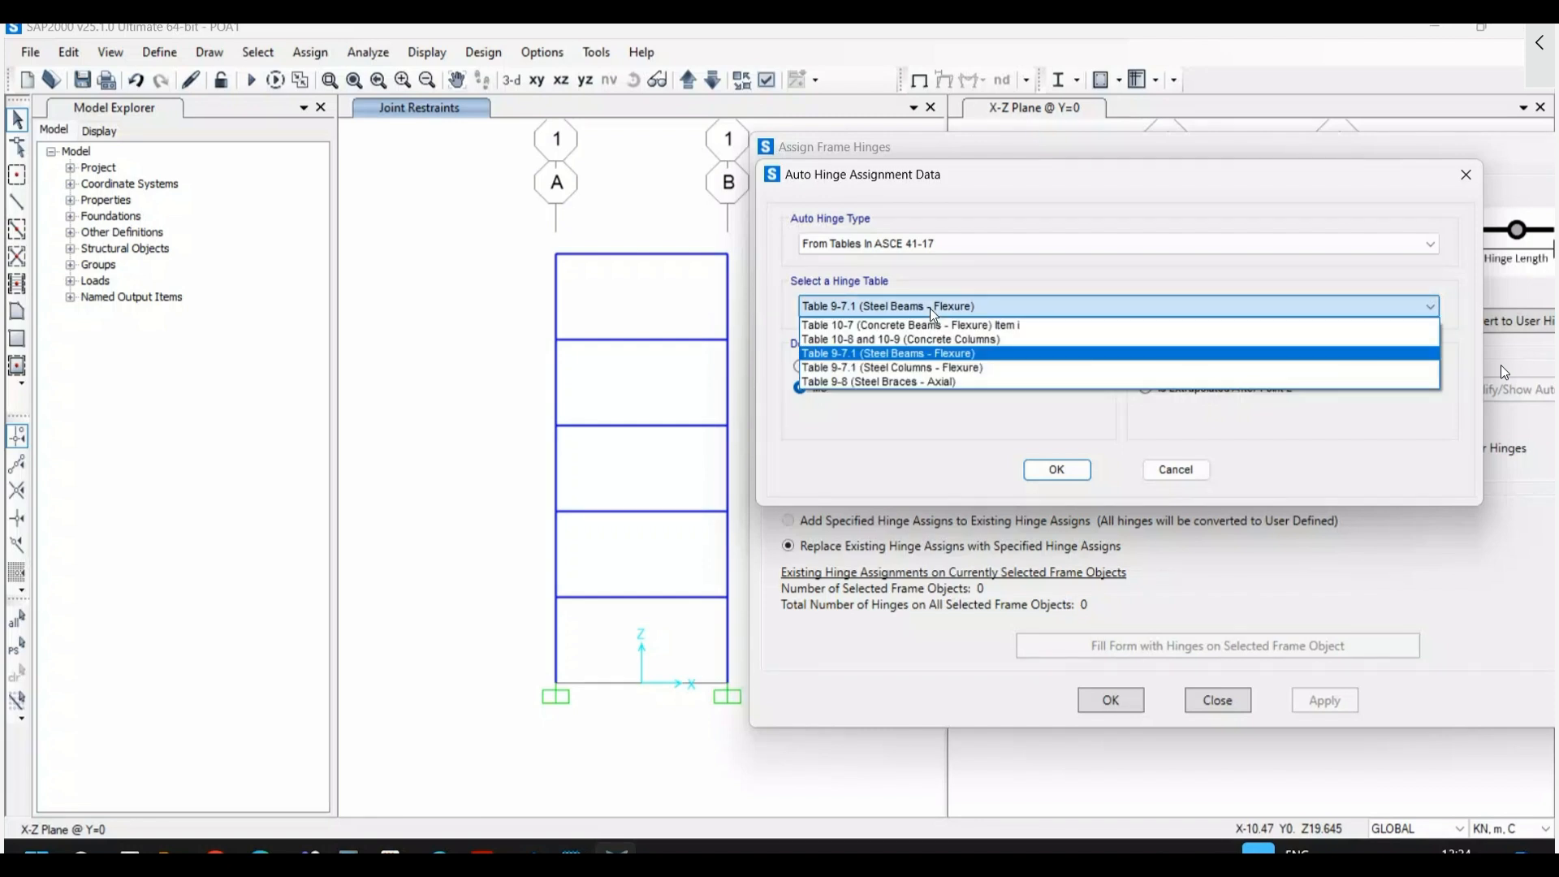
{"action": "left_click", "coordinate": [930, 354]}
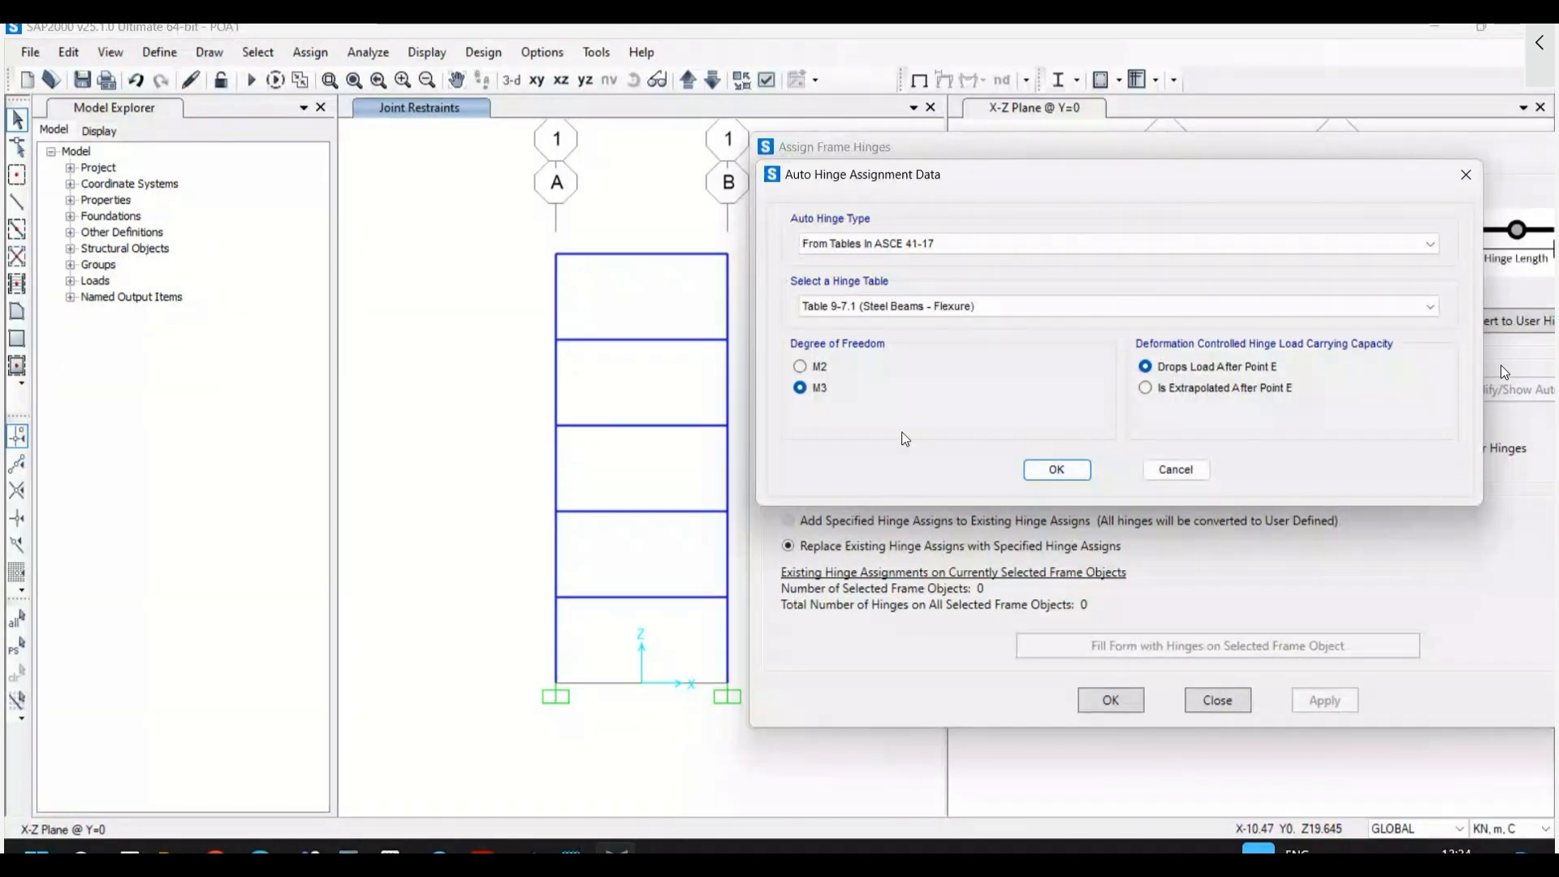
{"action": "left_click", "coordinate": [1058, 470]}
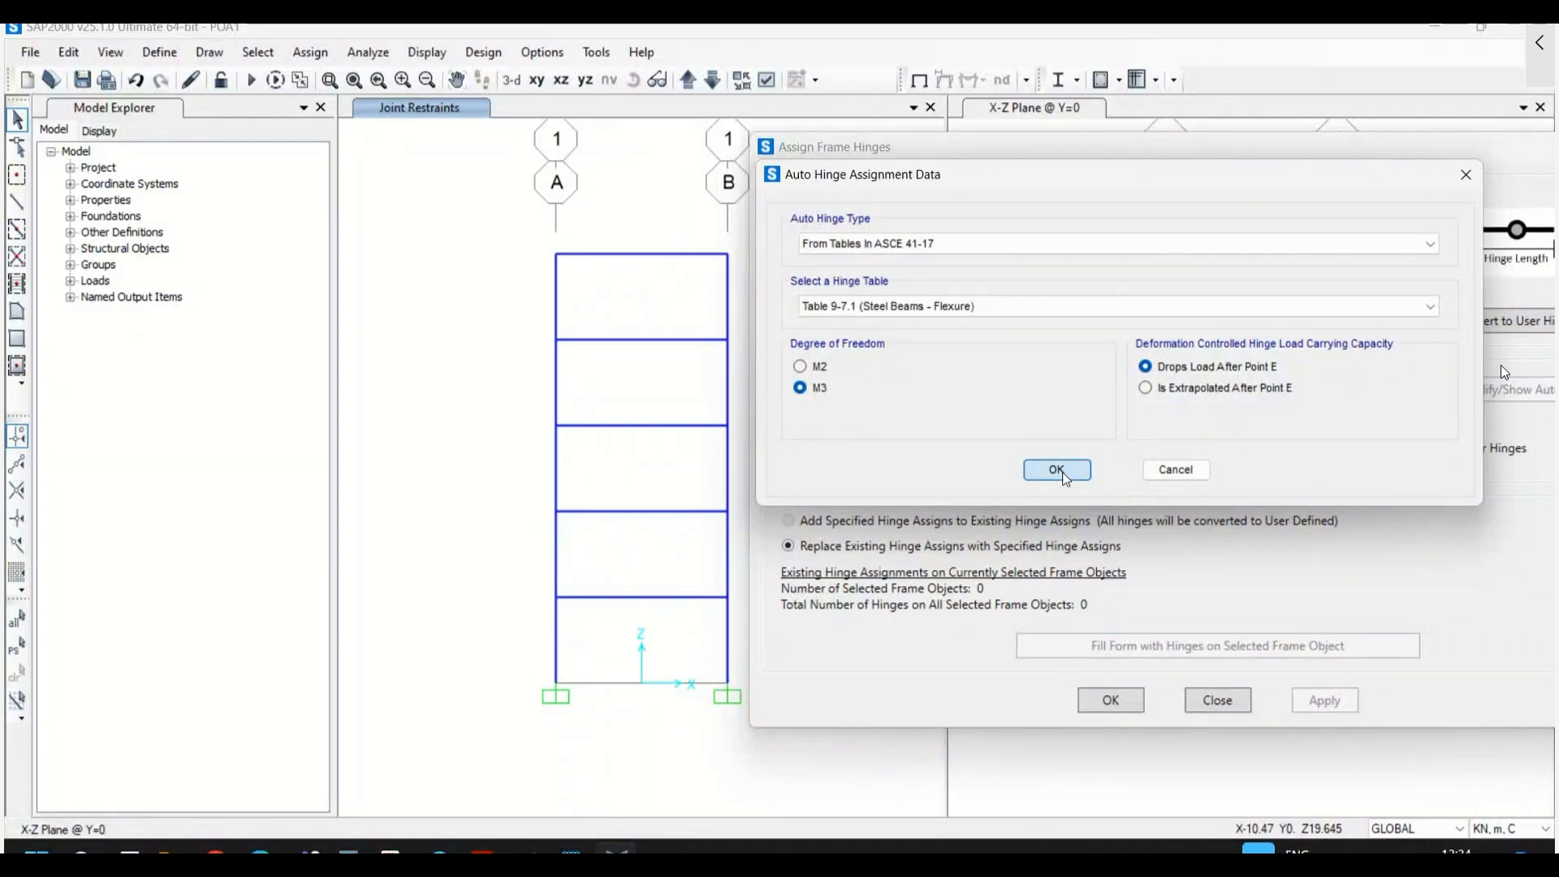
{"action": "left_click", "coordinate": [1058, 470]}
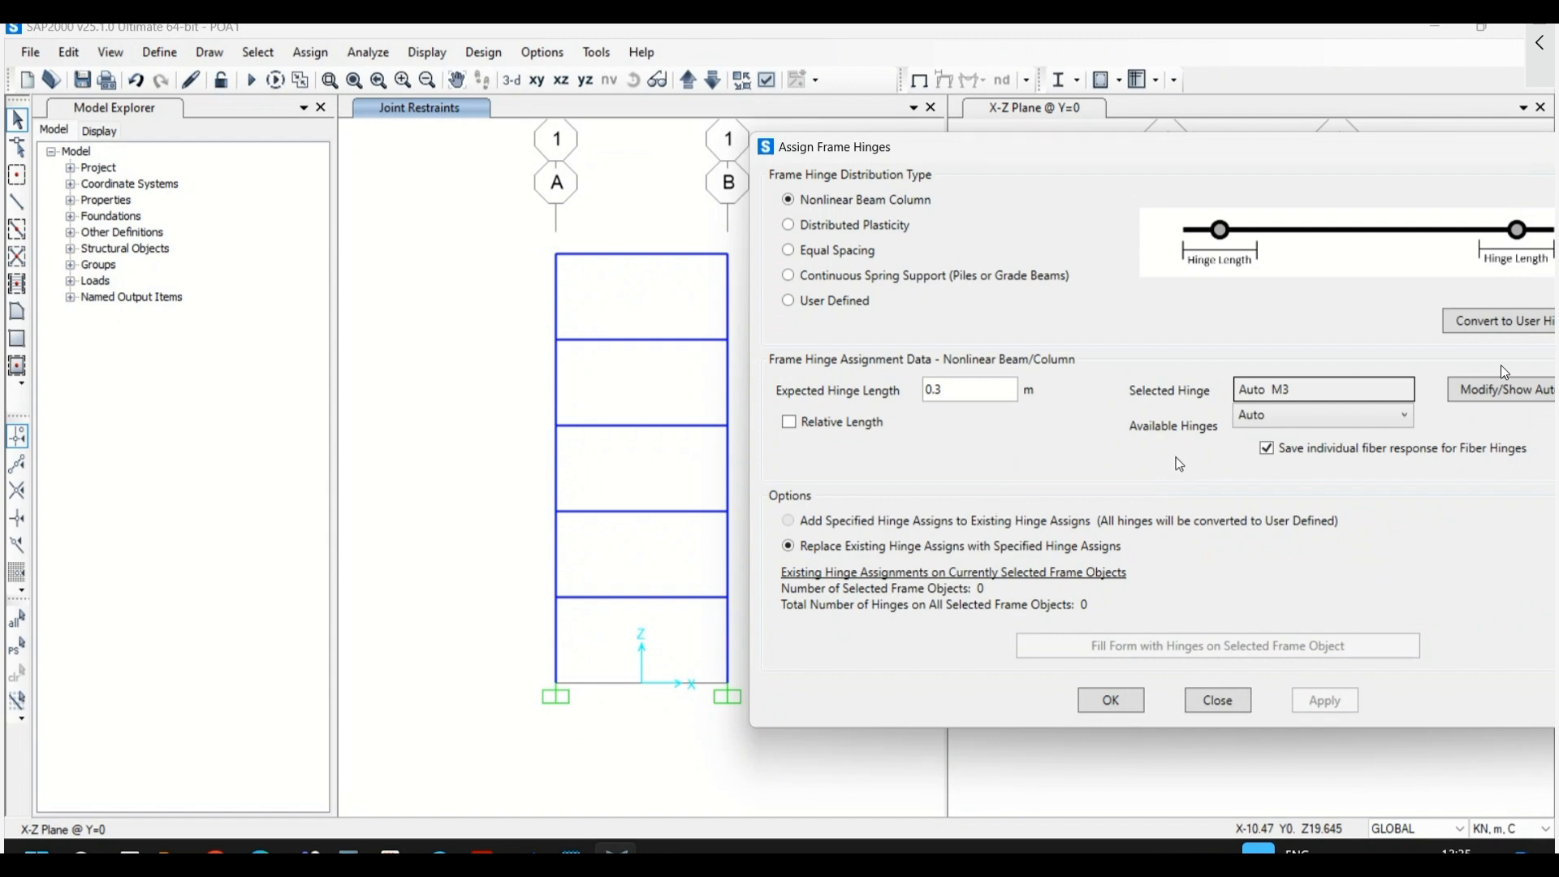
- Assign the Auto M3 hinges to both ends of all five beams of the frame
{"action": "left_click_drag", "start_coordinate": [1191, 152], "coordinate": [1128, 148]}
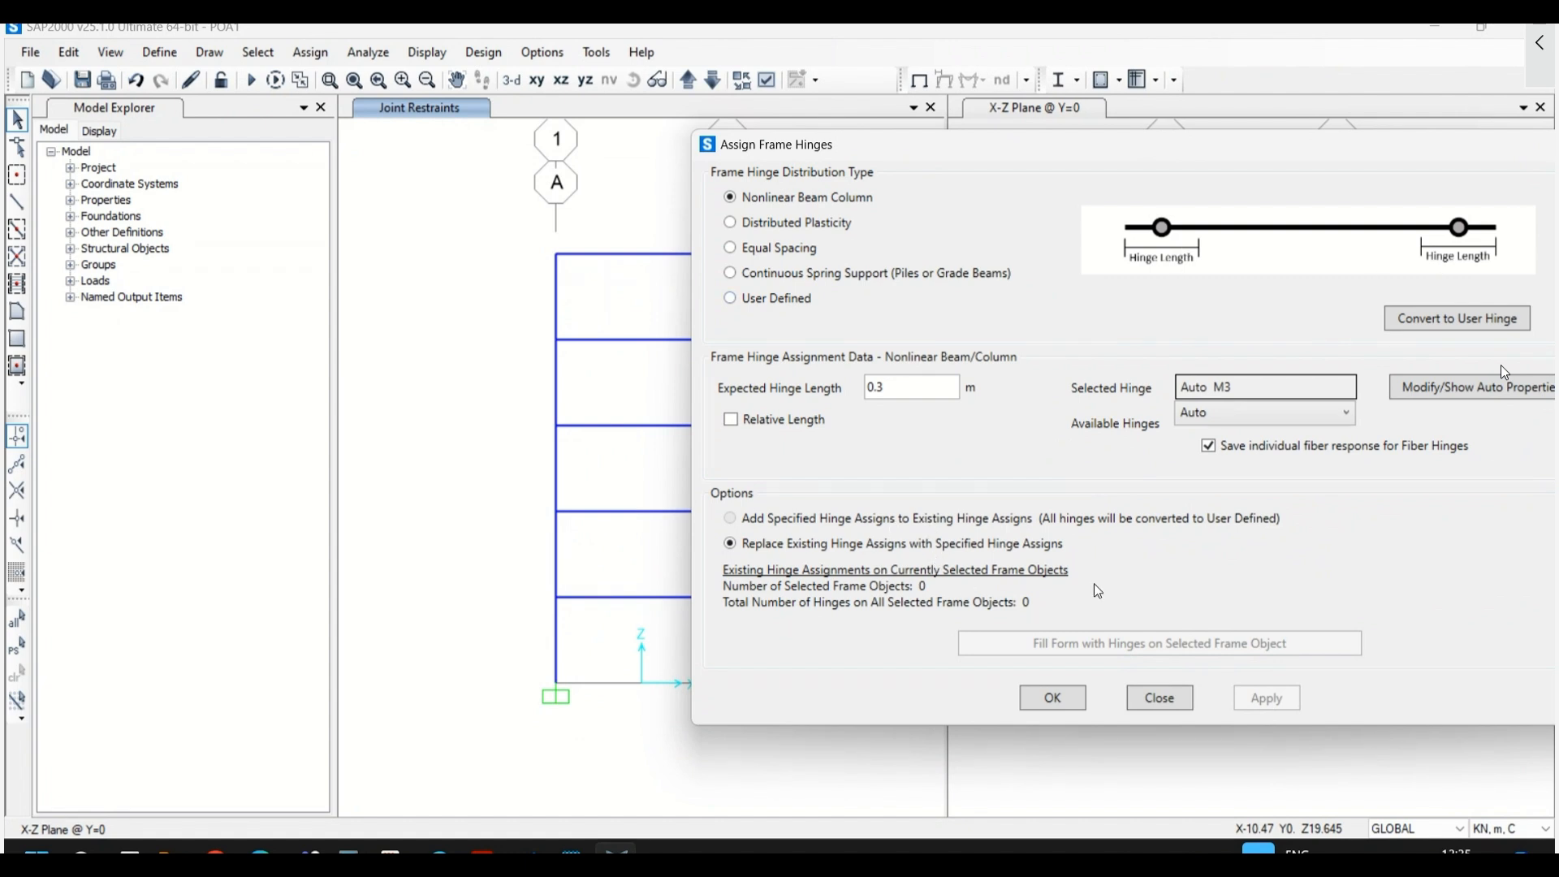
{"action": "left_click_drag", "start_coordinate": [1072, 148], "coordinate": [1132, 152]}
{"action": "left_click_drag", "start_coordinate": [675, 232], "coordinate": [631, 557]}
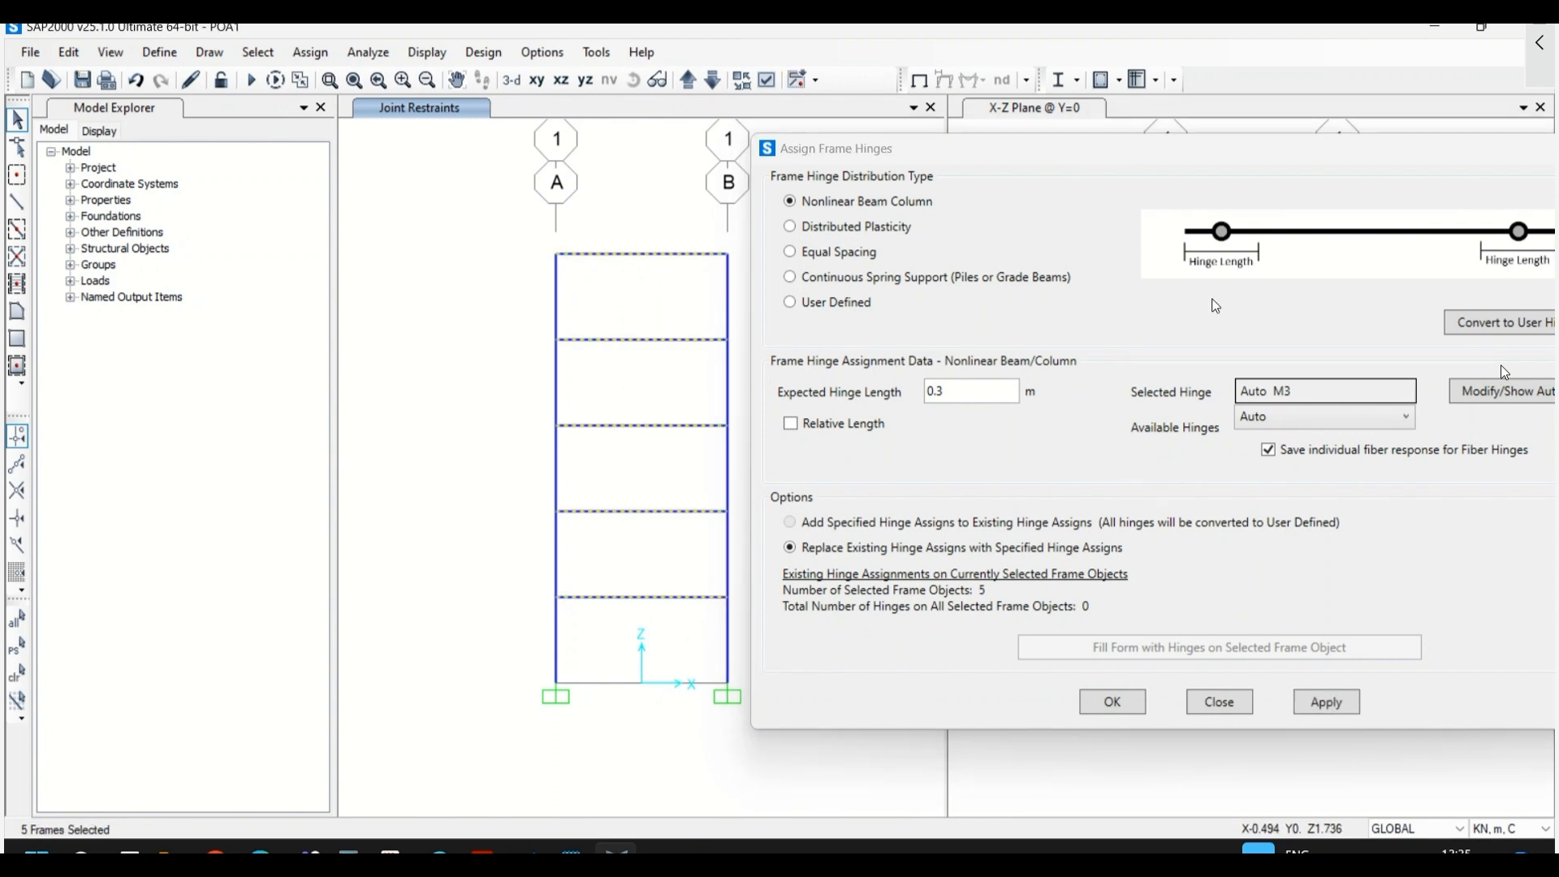
{"action": "left_click", "coordinate": [1162, 139]}
{"action": "left_click_drag", "start_coordinate": [1161, 139], "coordinate": [1039, 123]}
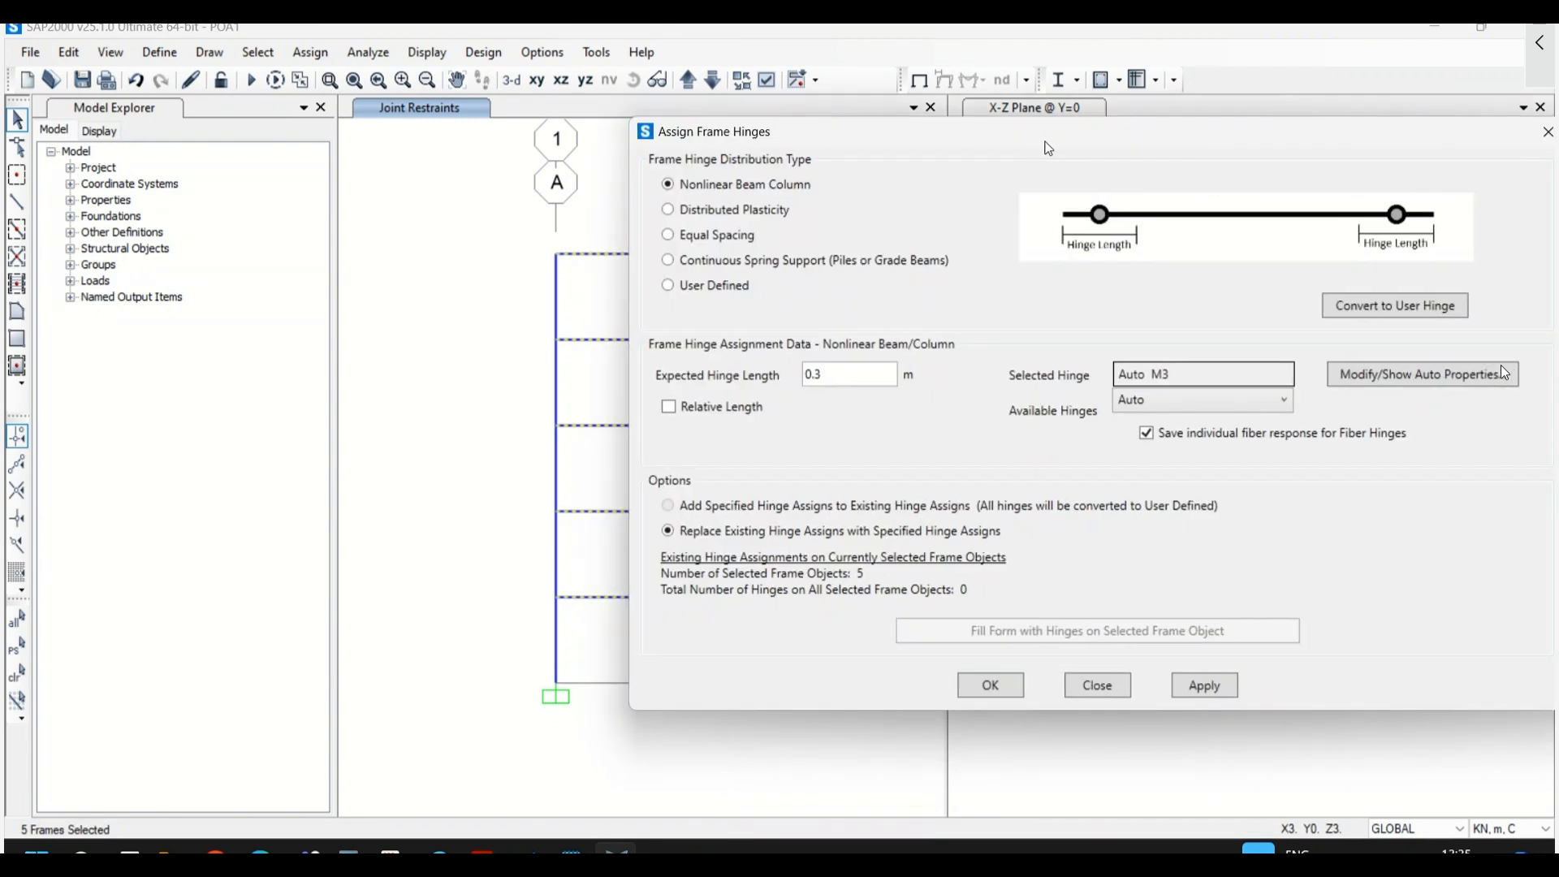
{"action": "left_click", "coordinate": [1188, 683]}
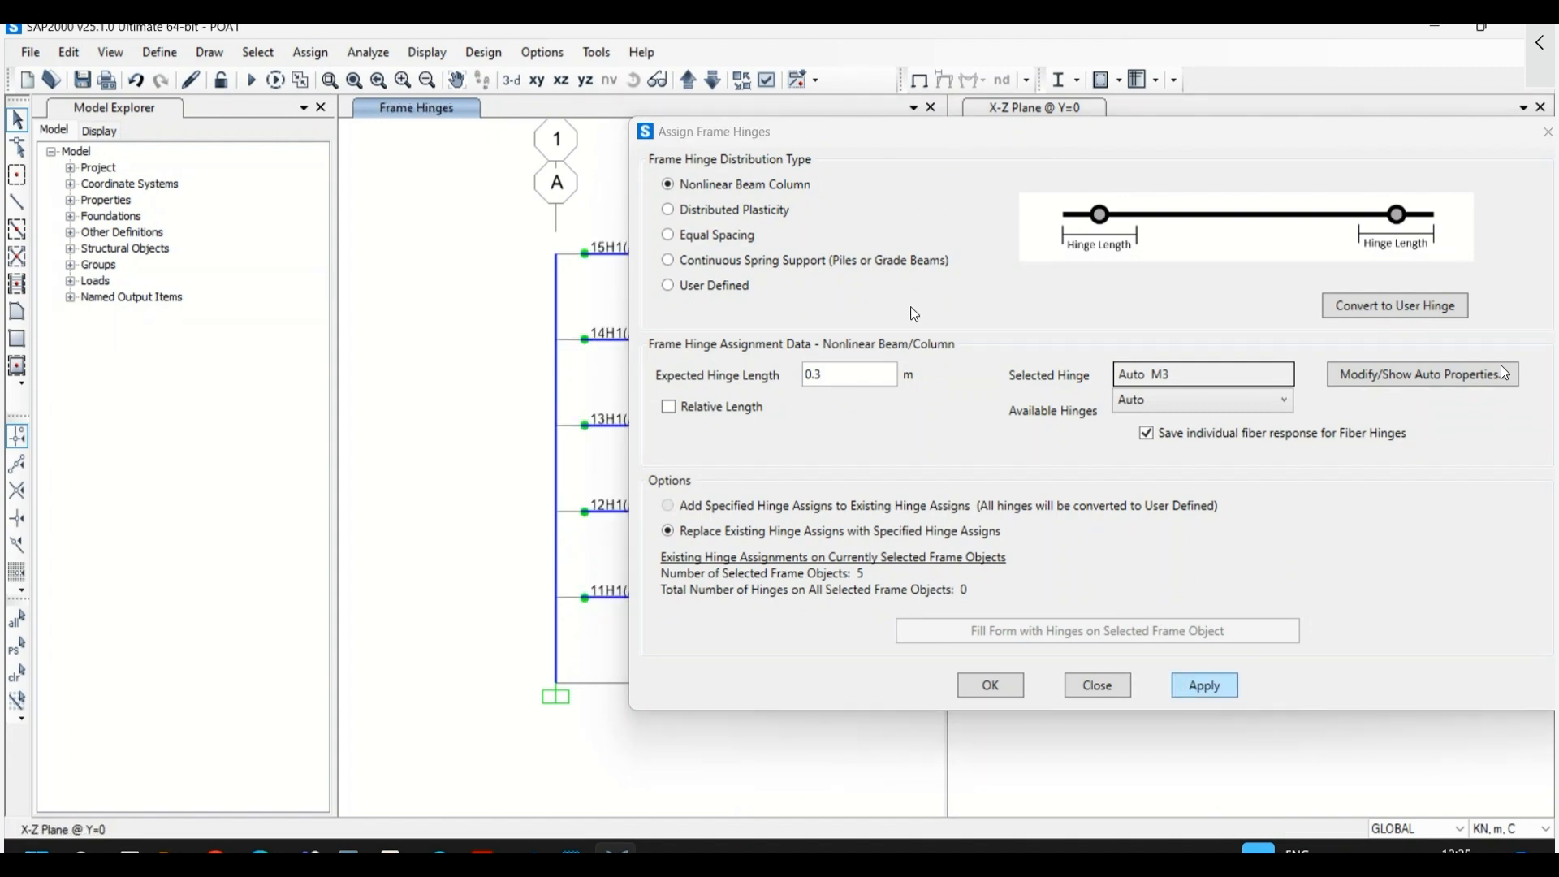
- Close the Model Explorer and review the auto hinge properties without changing them, keeping the hinge assignment dialog open
{"action": "left_click_drag", "start_coordinate": [1005, 132], "coordinate": [1259, 168]}
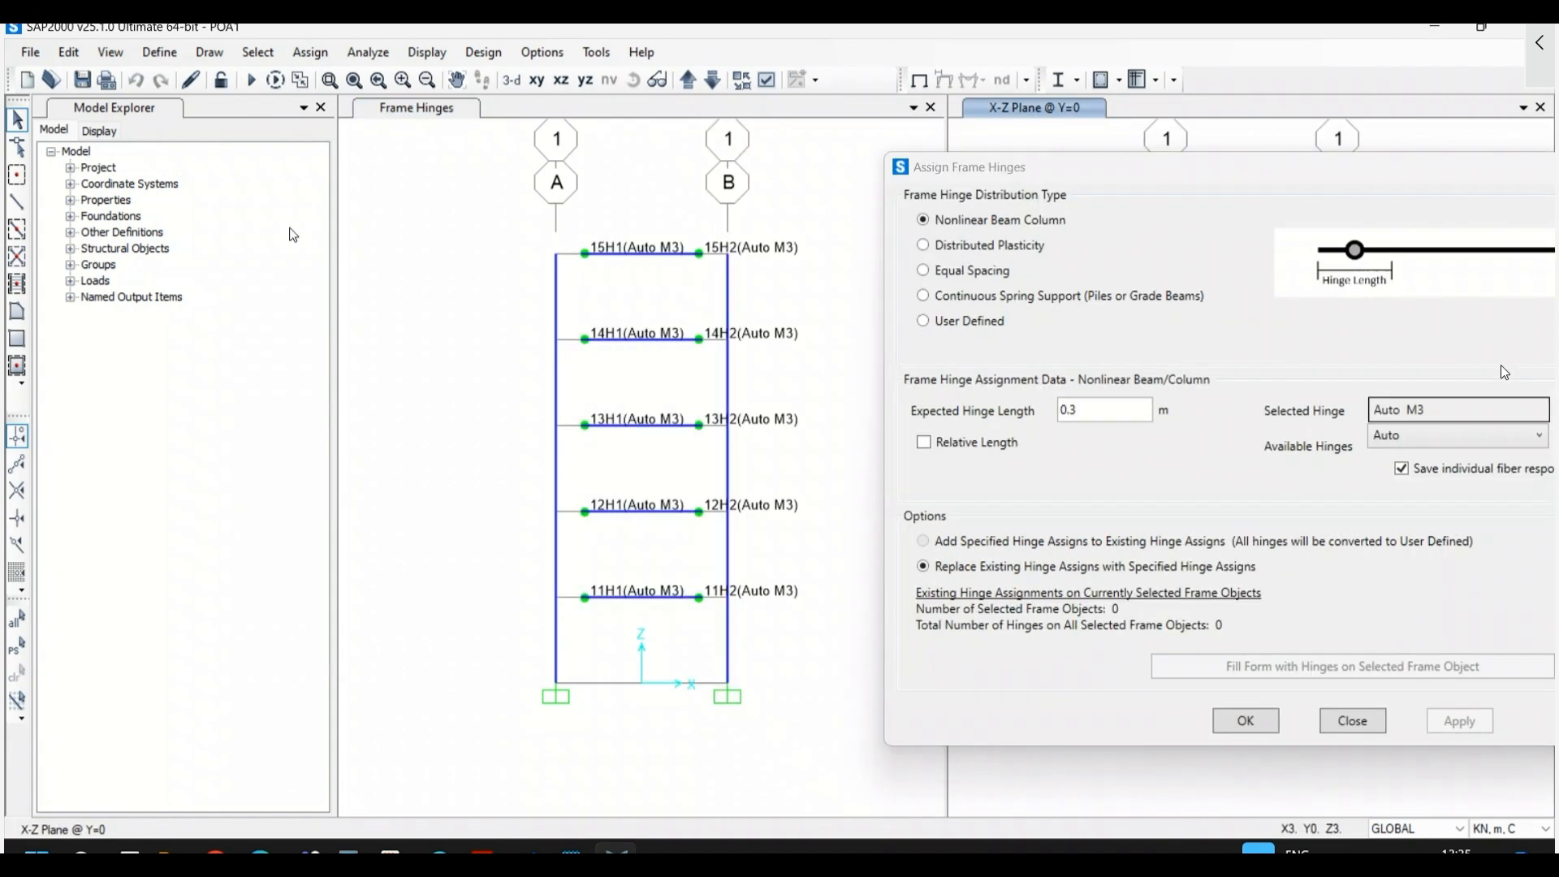
{"action": "left_click", "coordinate": [321, 107]}
{"action": "left_click_drag", "start_coordinate": [1129, 172], "coordinate": [888, 158]}
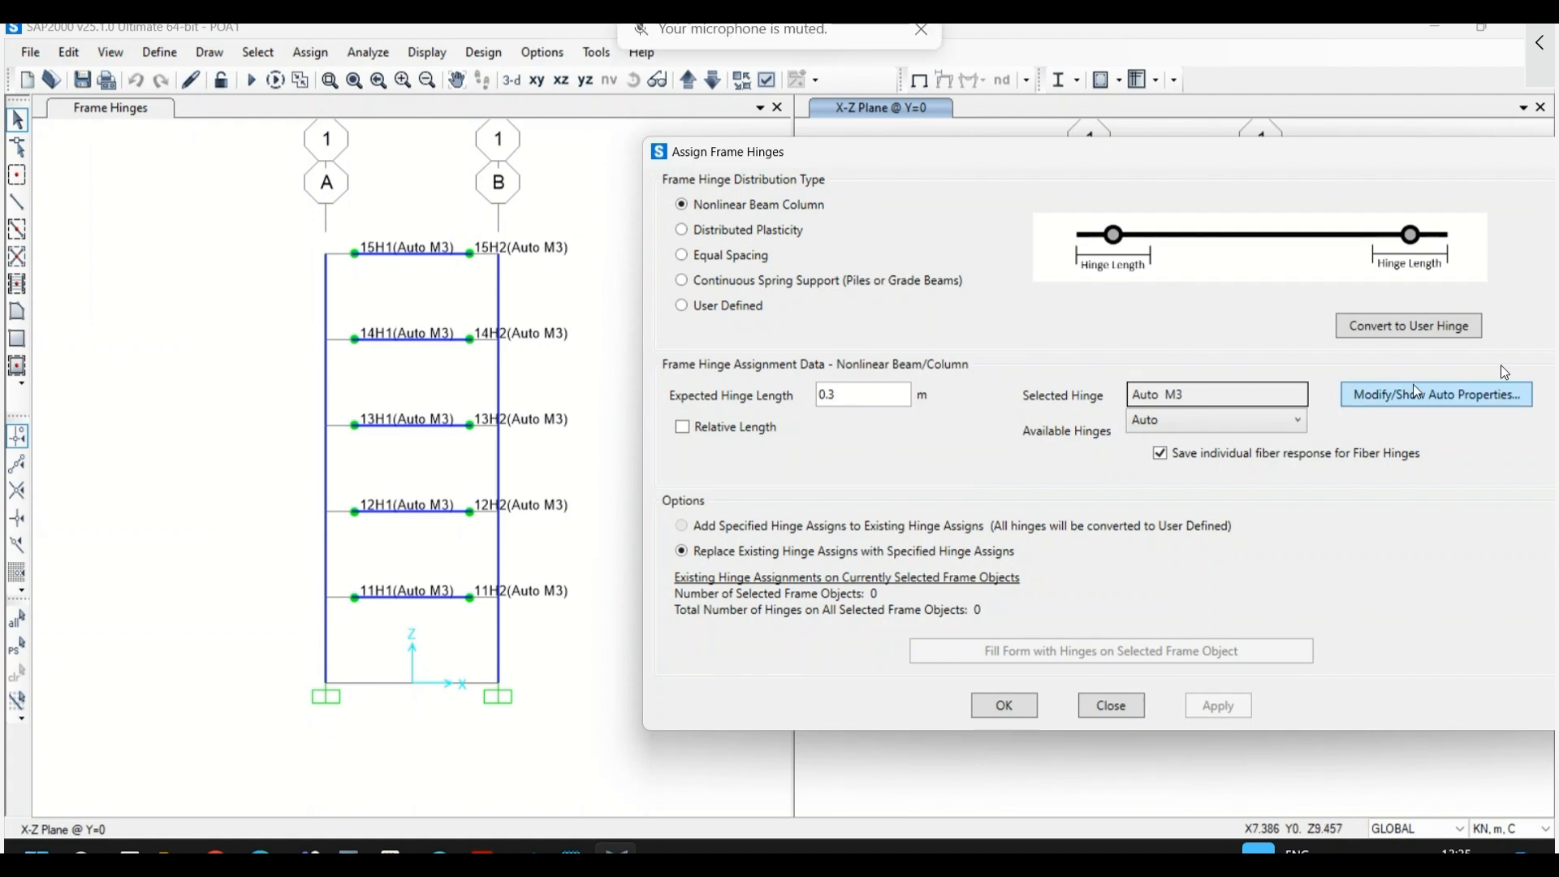
{"action": "left_click", "coordinate": [1443, 401]}
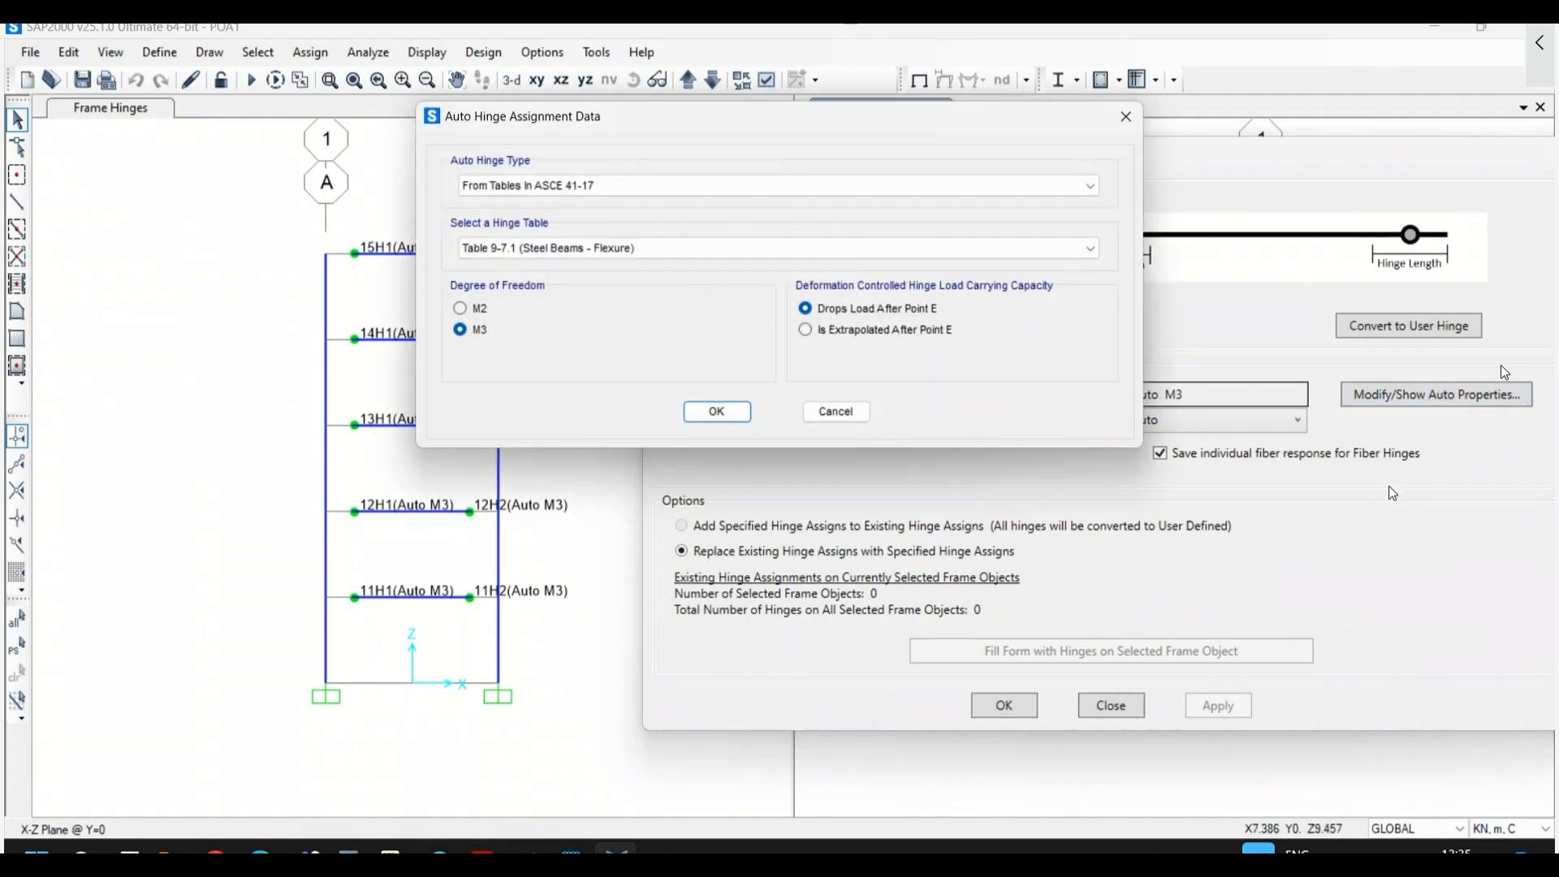
{"action": "left_click", "coordinate": [833, 409]}
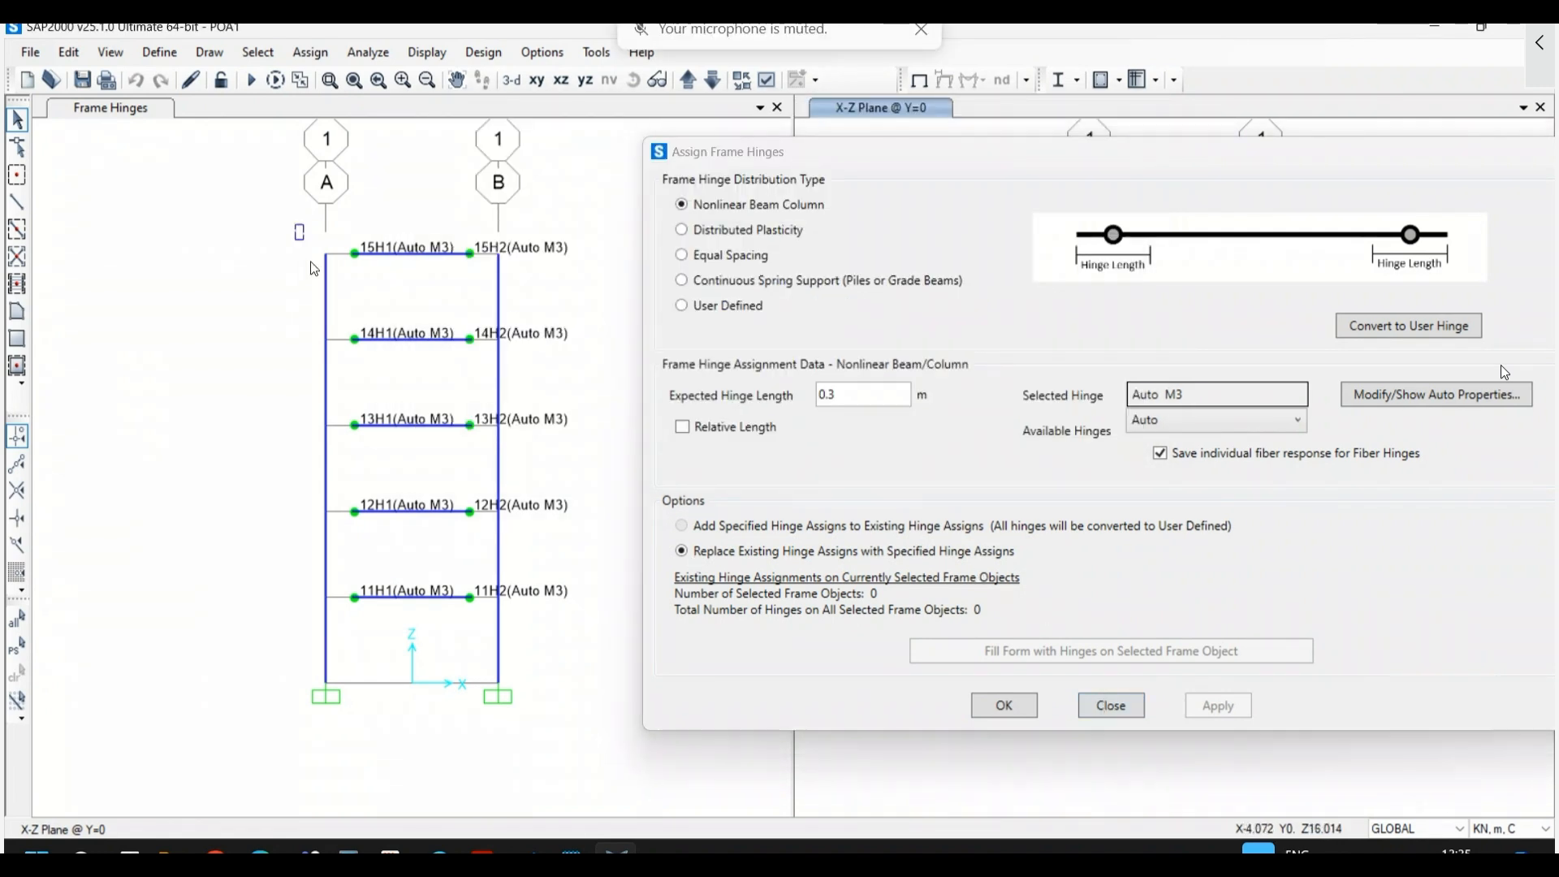
- Assign Auto P-M3 hinges from ASCE 41-17 Table 9-7.1 (Steel Columns - Flexure) to all ten column members on grid lines A and B
{"action": "left_click_drag", "start_coordinate": [299, 230], "coordinate": [352, 737]}
{"action": "left_click_drag", "start_coordinate": [489, 195], "coordinate": [590, 703]}
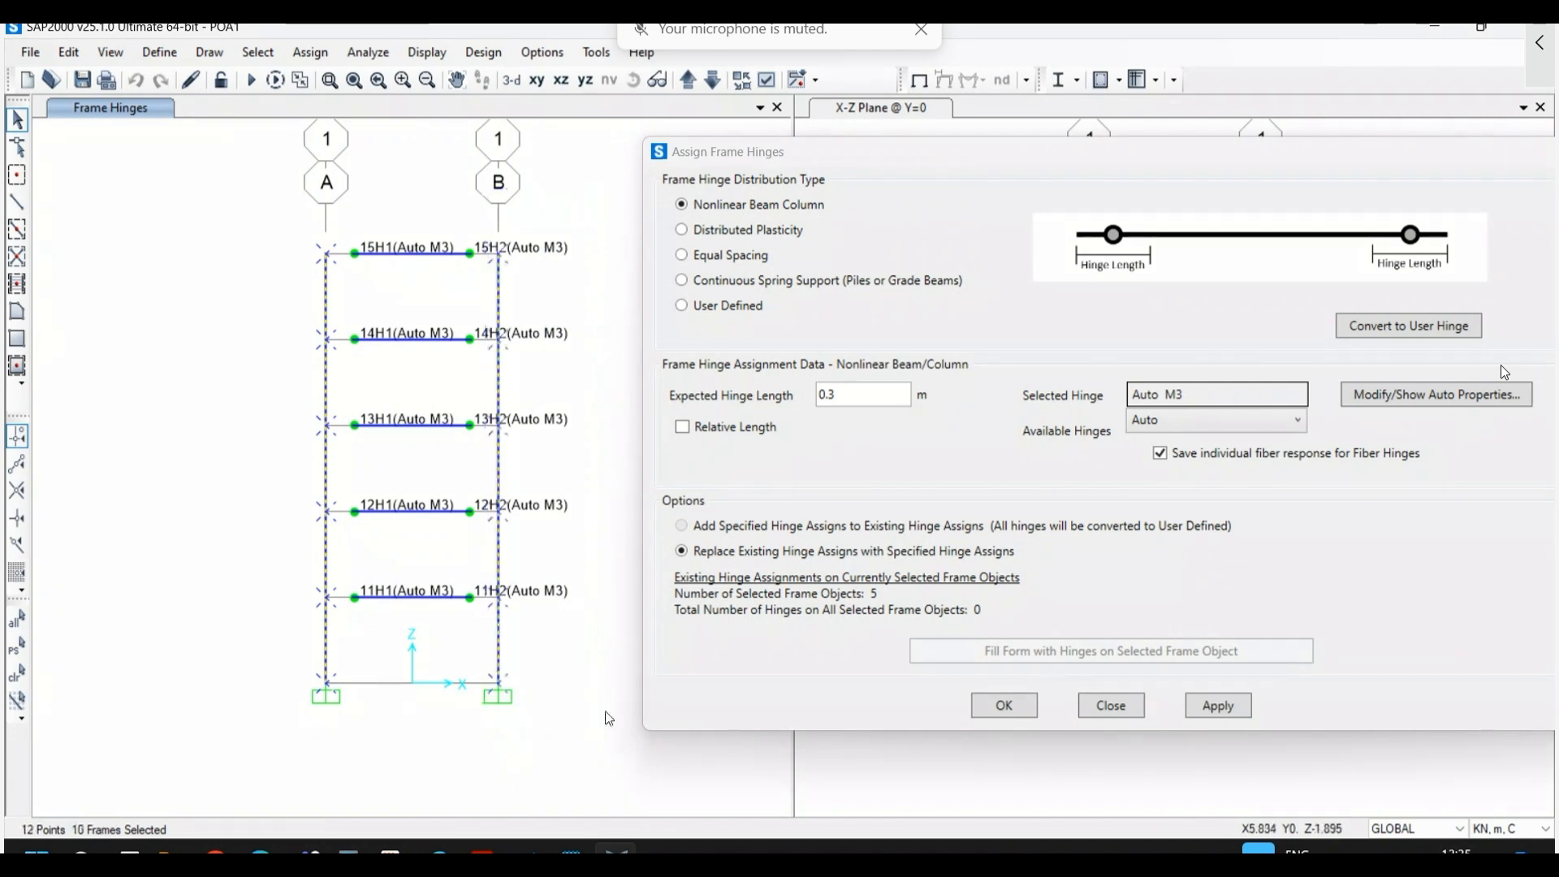
{"action": "left_click", "coordinate": [1225, 424]}
{"action": "left_click", "coordinate": [1225, 423]}
{"action": "left_click", "coordinate": [1359, 398]}
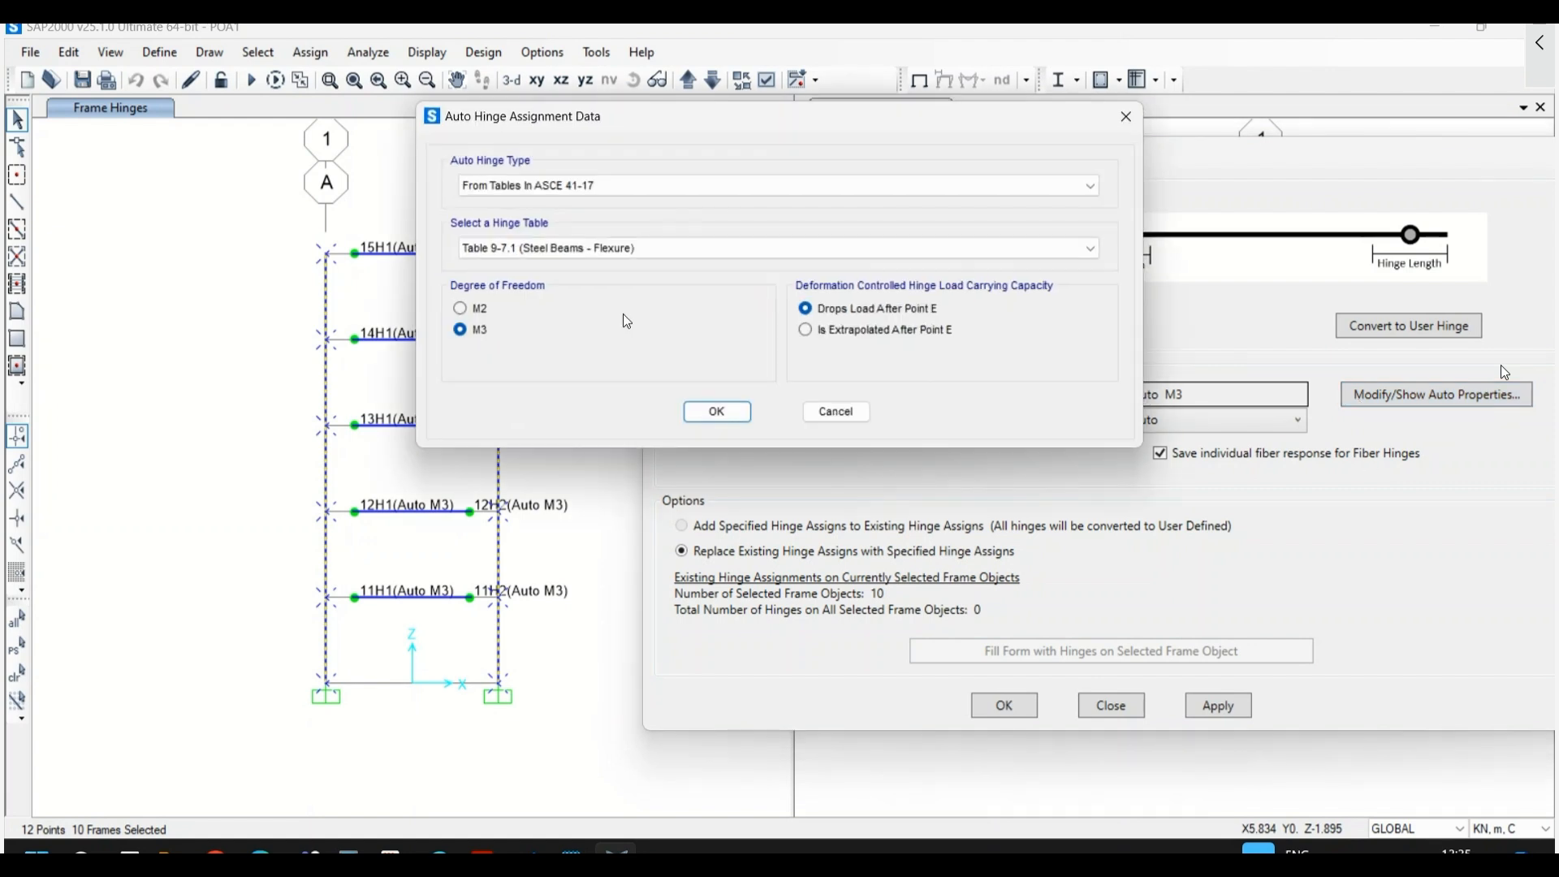
{"action": "left_click", "coordinate": [601, 252]}
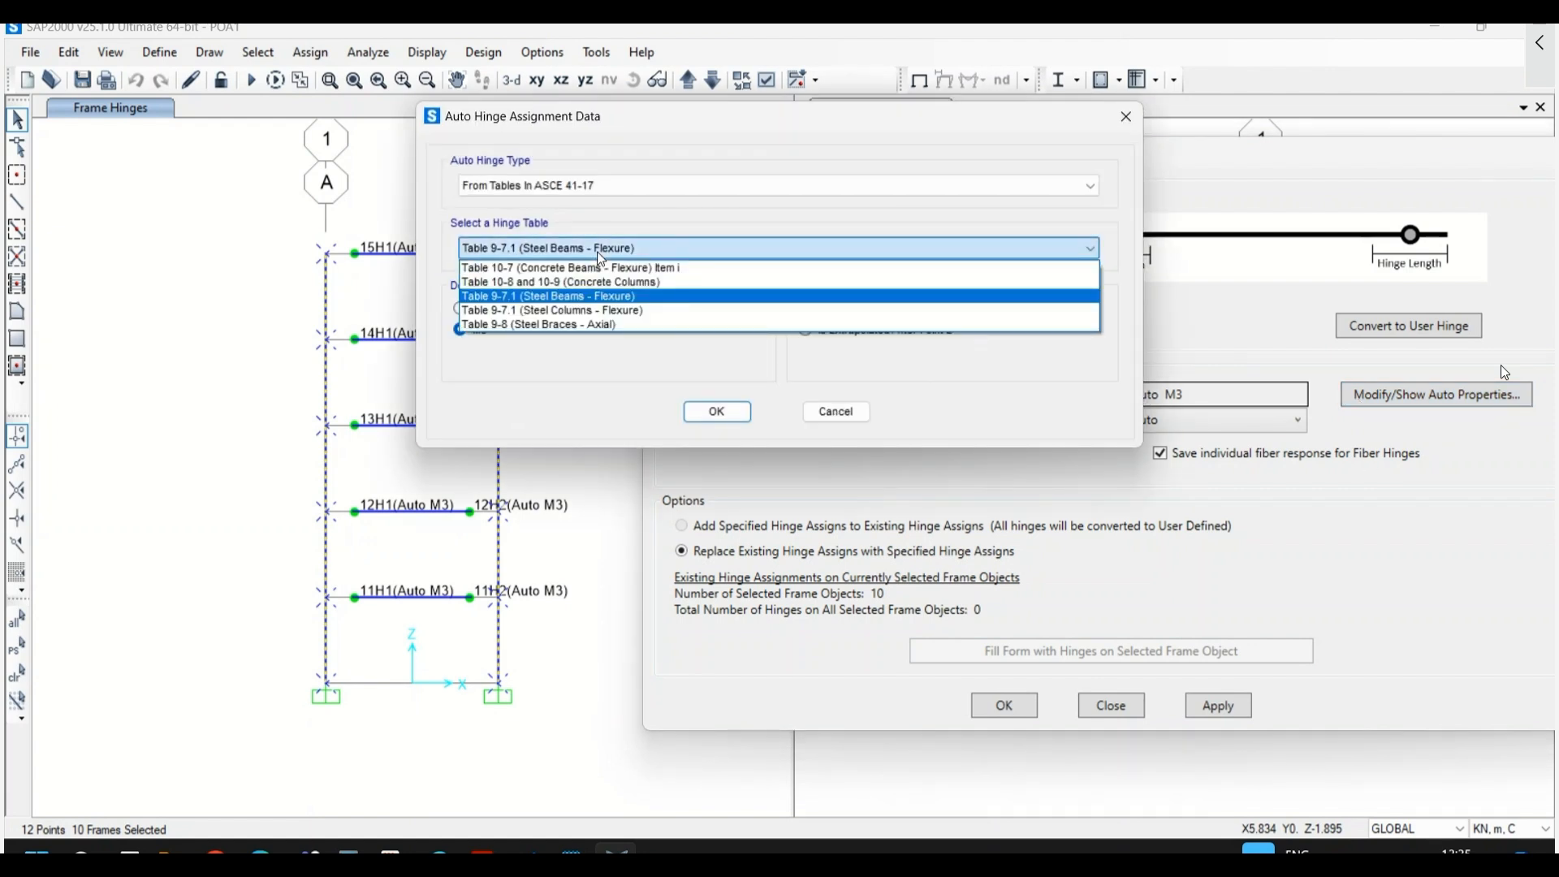
{"action": "left_click", "coordinate": [598, 310]}
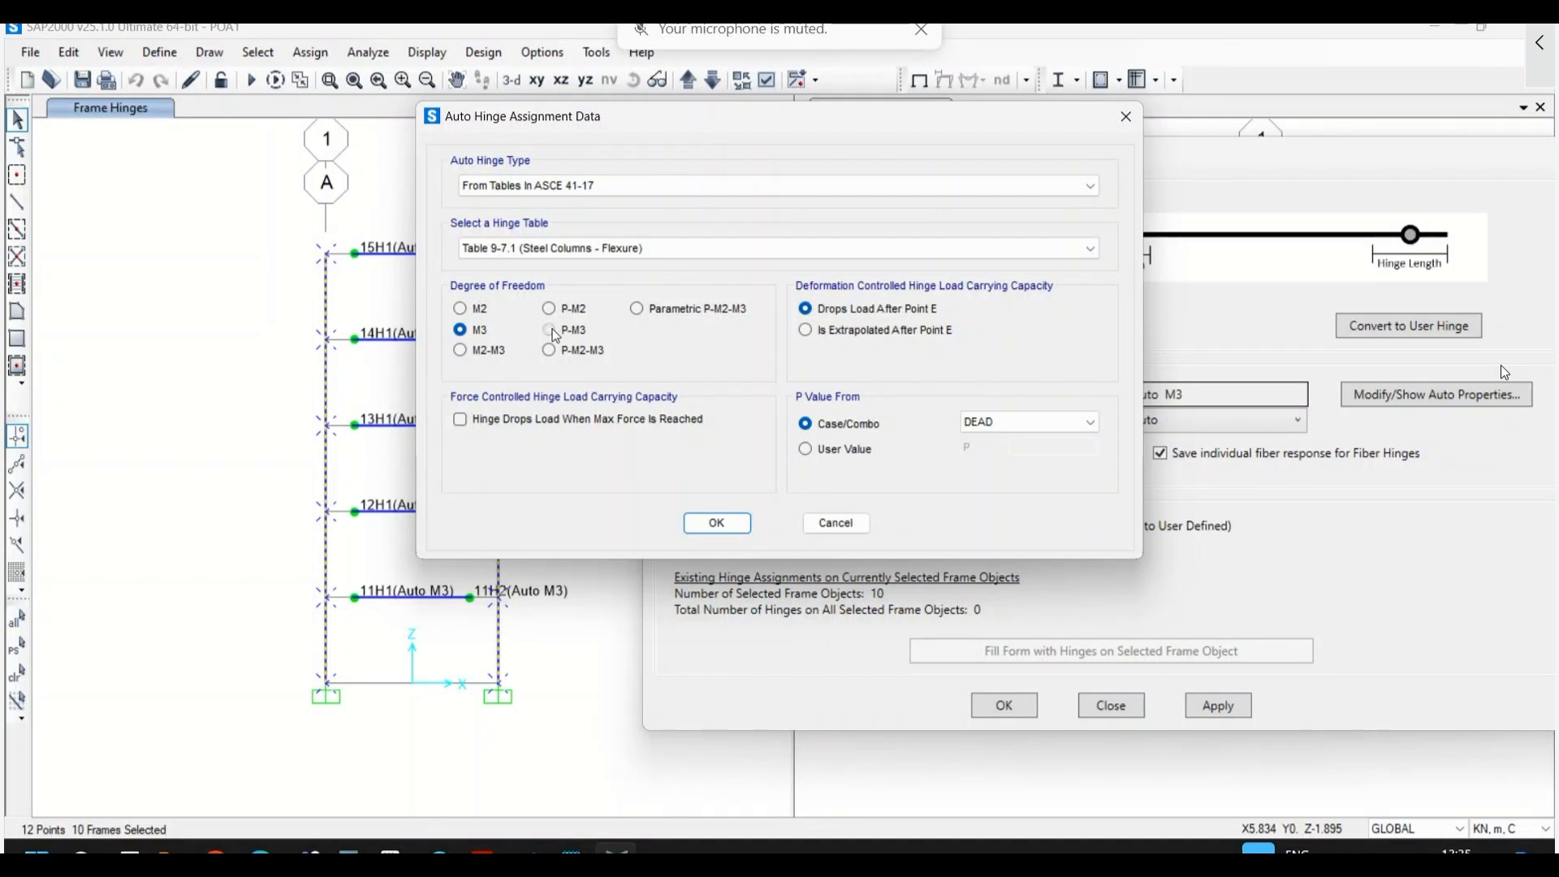
{"action": "left_click", "coordinate": [549, 329]}
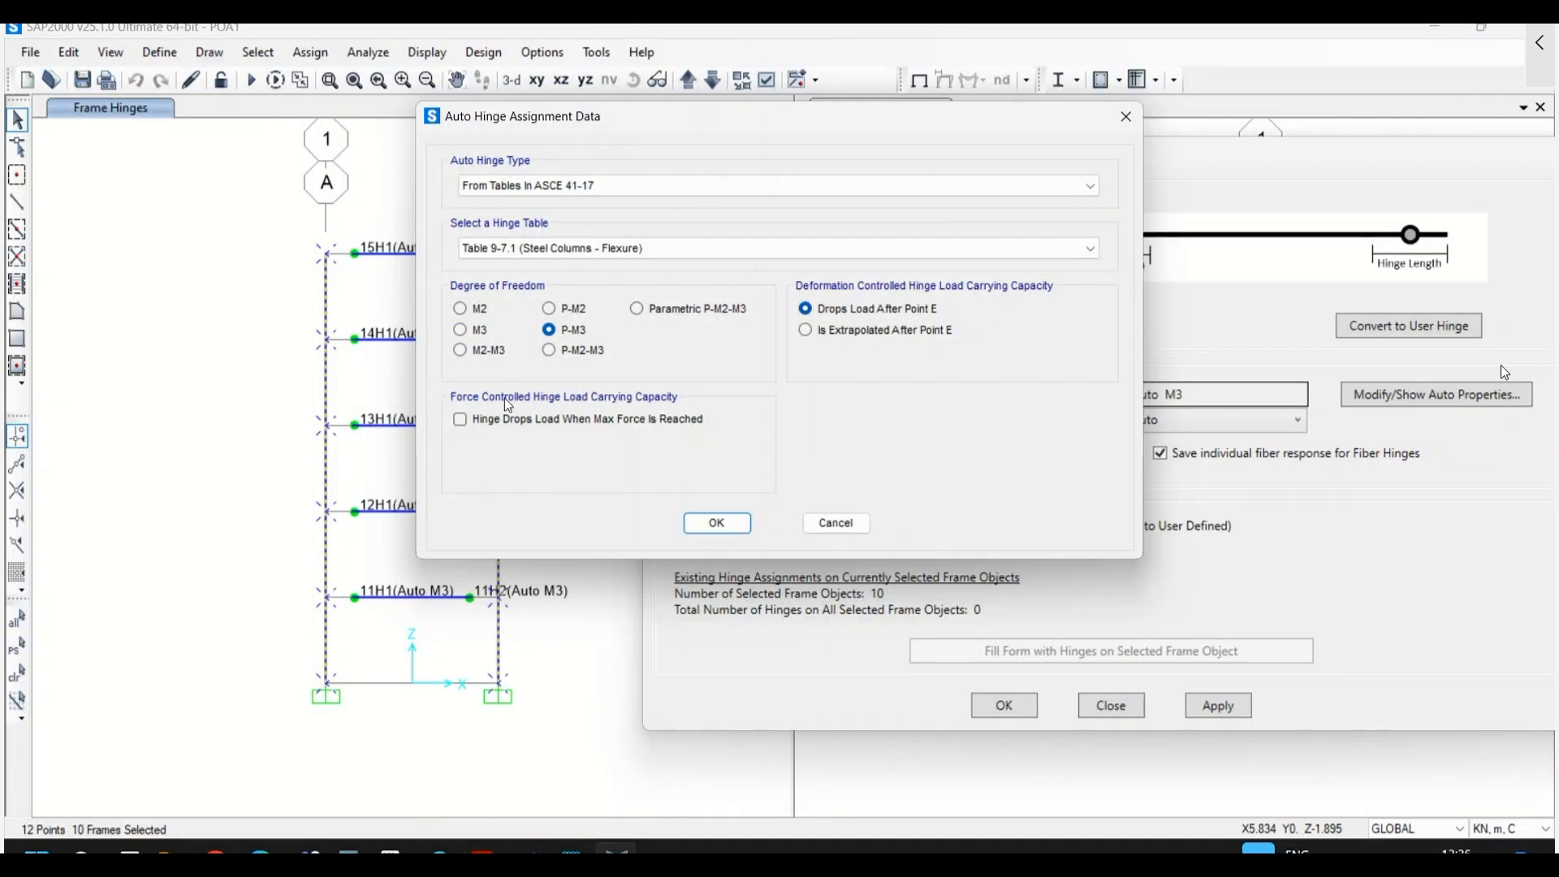
{"action": "left_click_drag", "start_coordinate": [543, 121], "coordinate": [763, 164]}
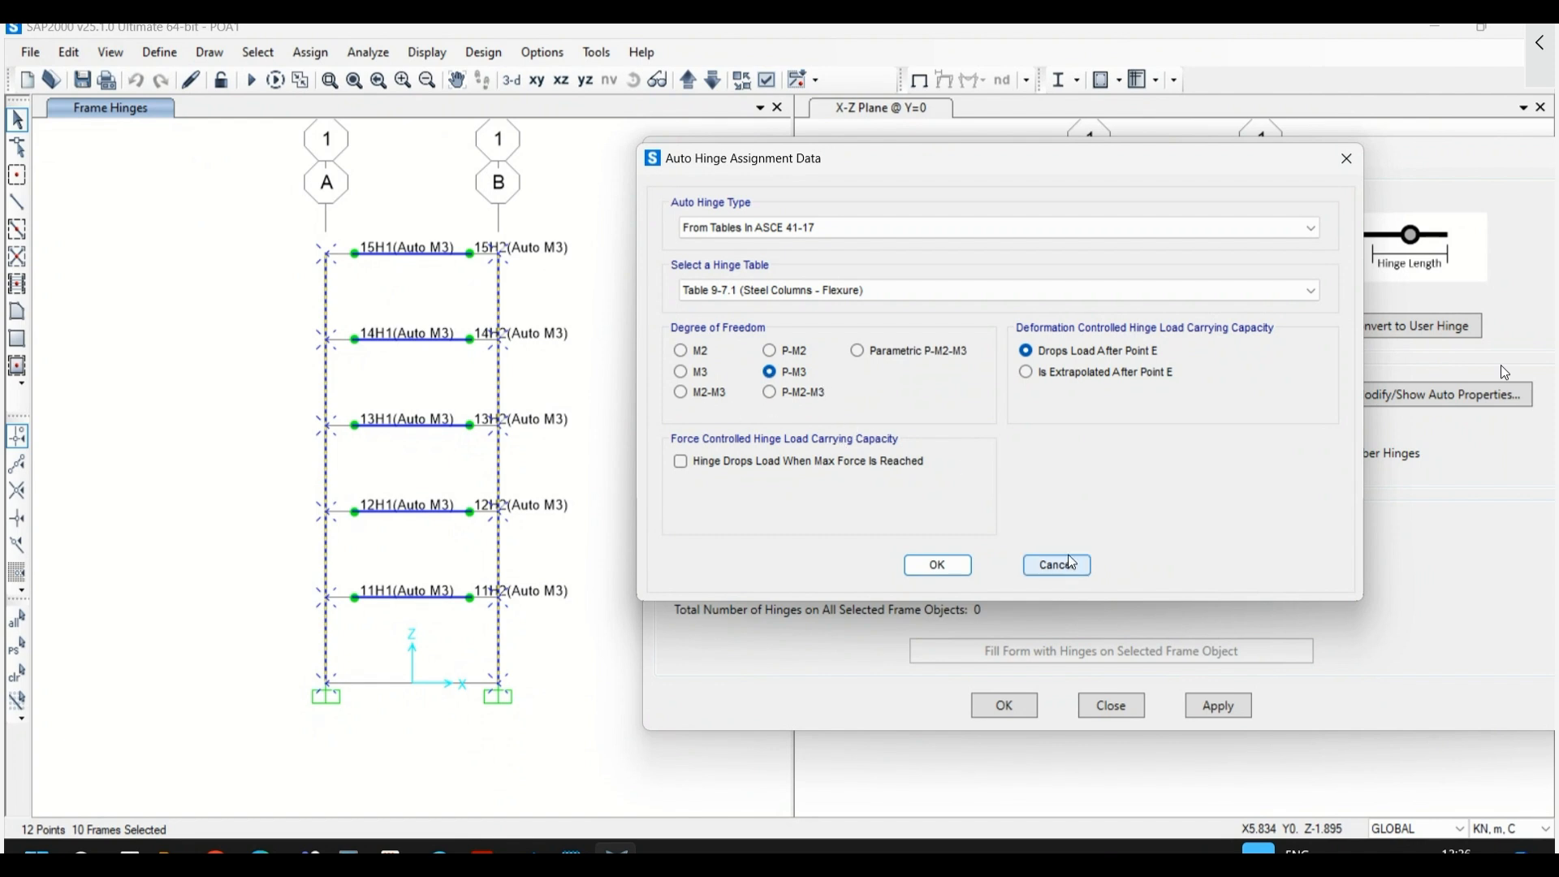
{"action": "left_click", "coordinate": [938, 565]}
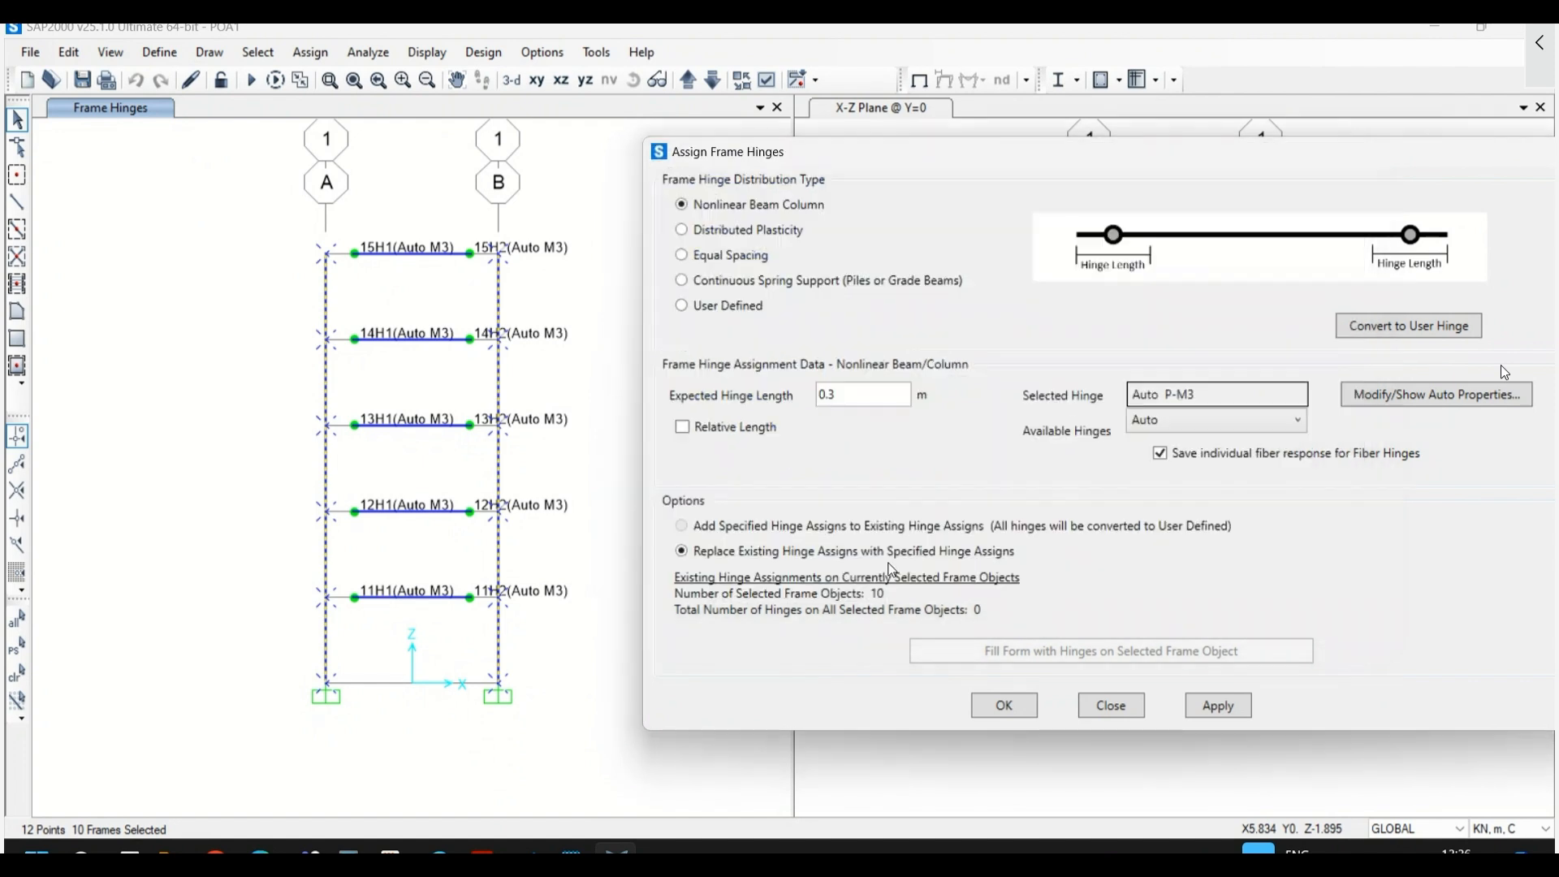
{"action": "left_click", "coordinate": [1227, 707]}
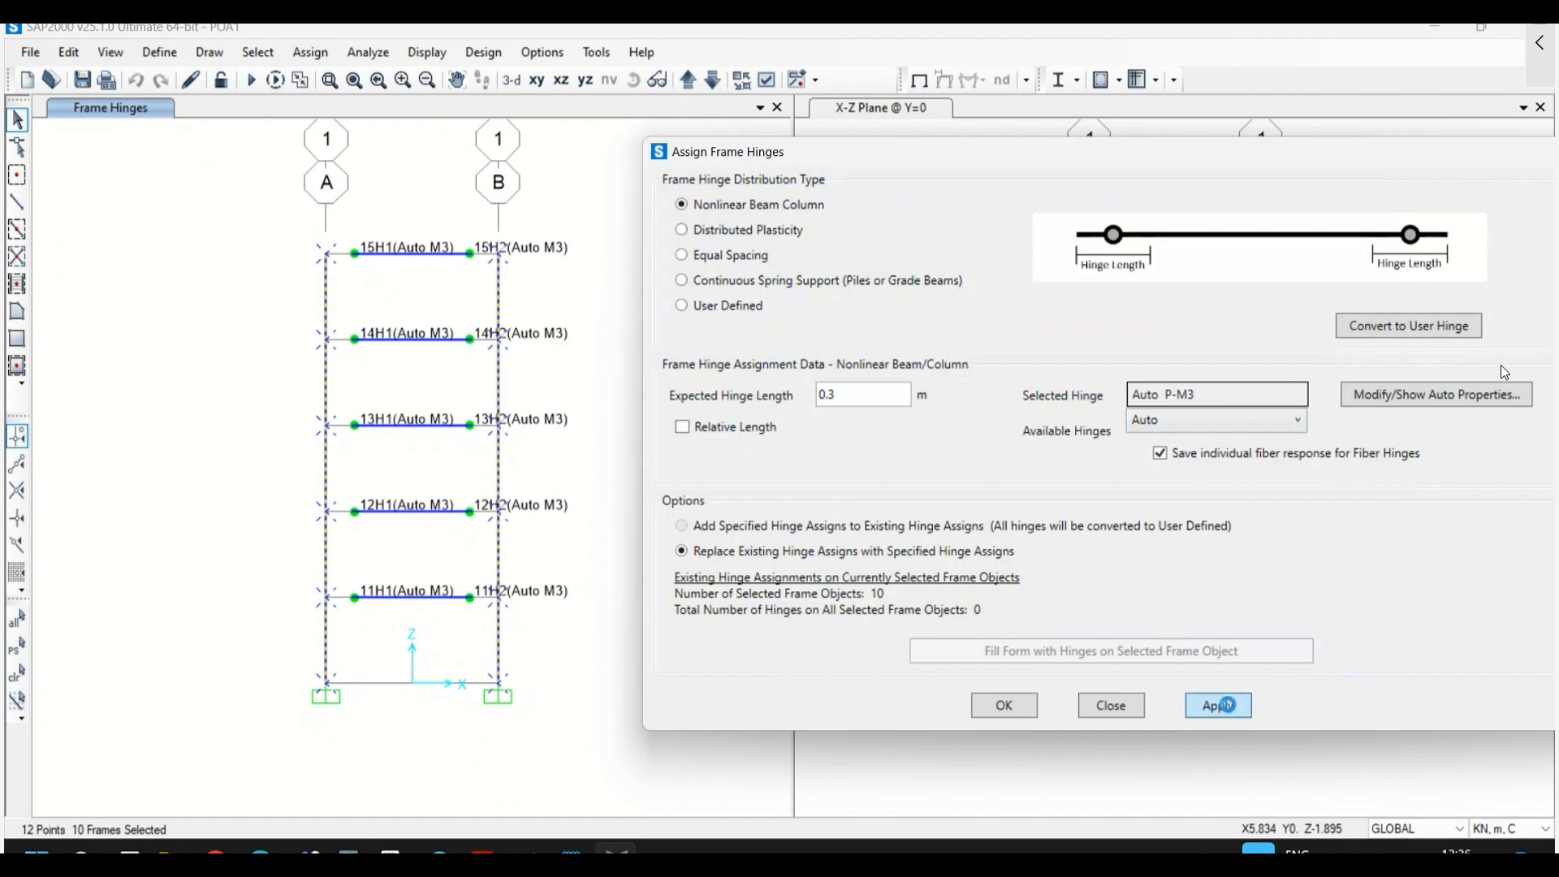
{"action": "left_click", "coordinate": [1120, 706]}
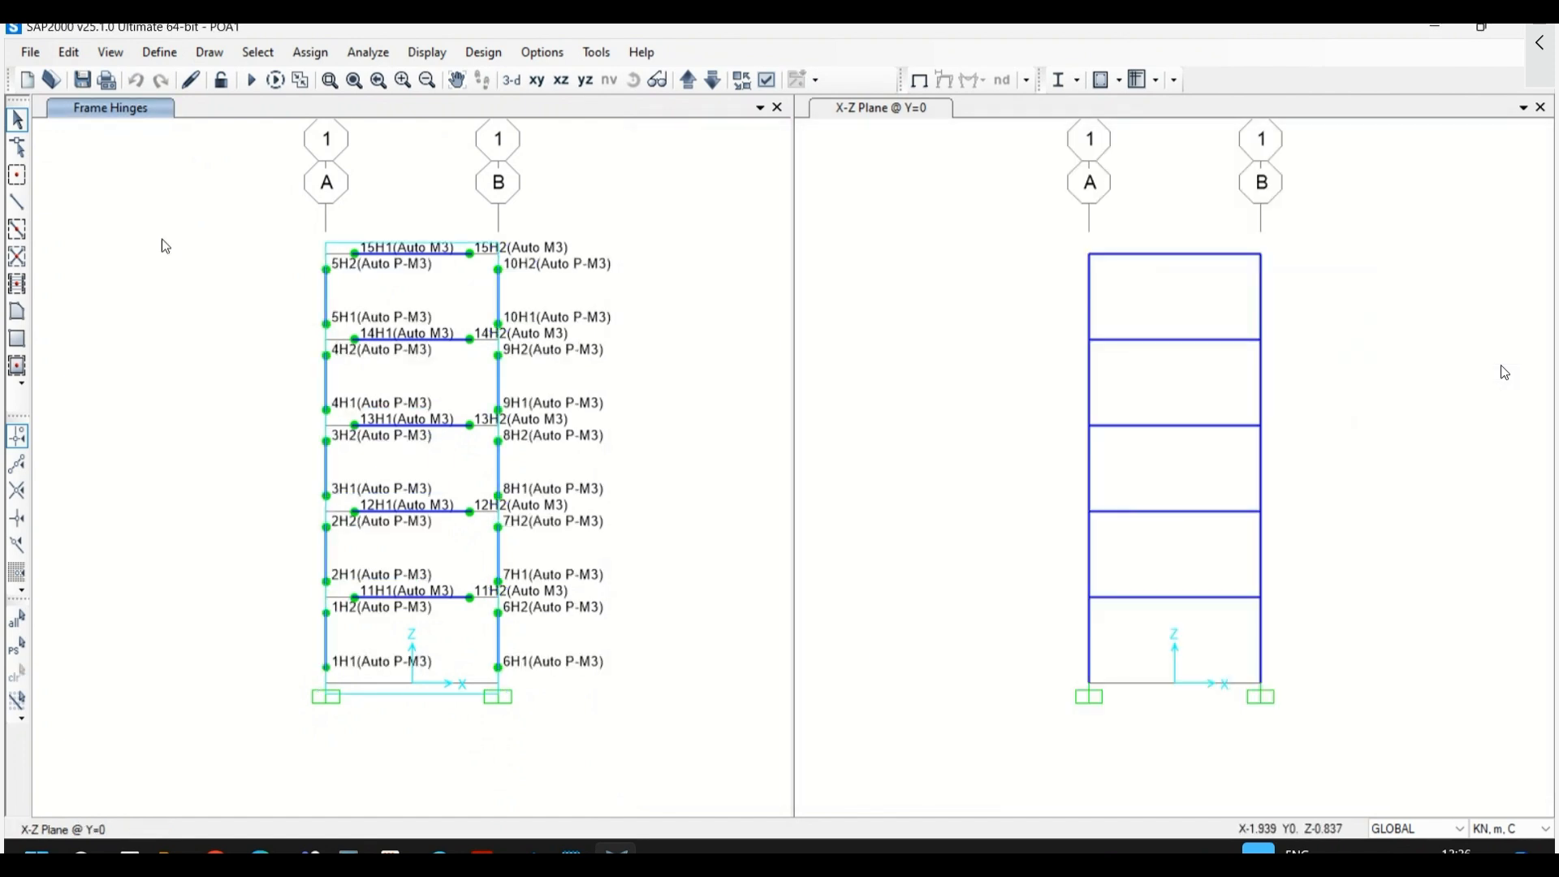
- Show the generated frame hinge properties and look through the list of beam and column hinges
{"action": "left_click", "coordinate": [159, 52]}
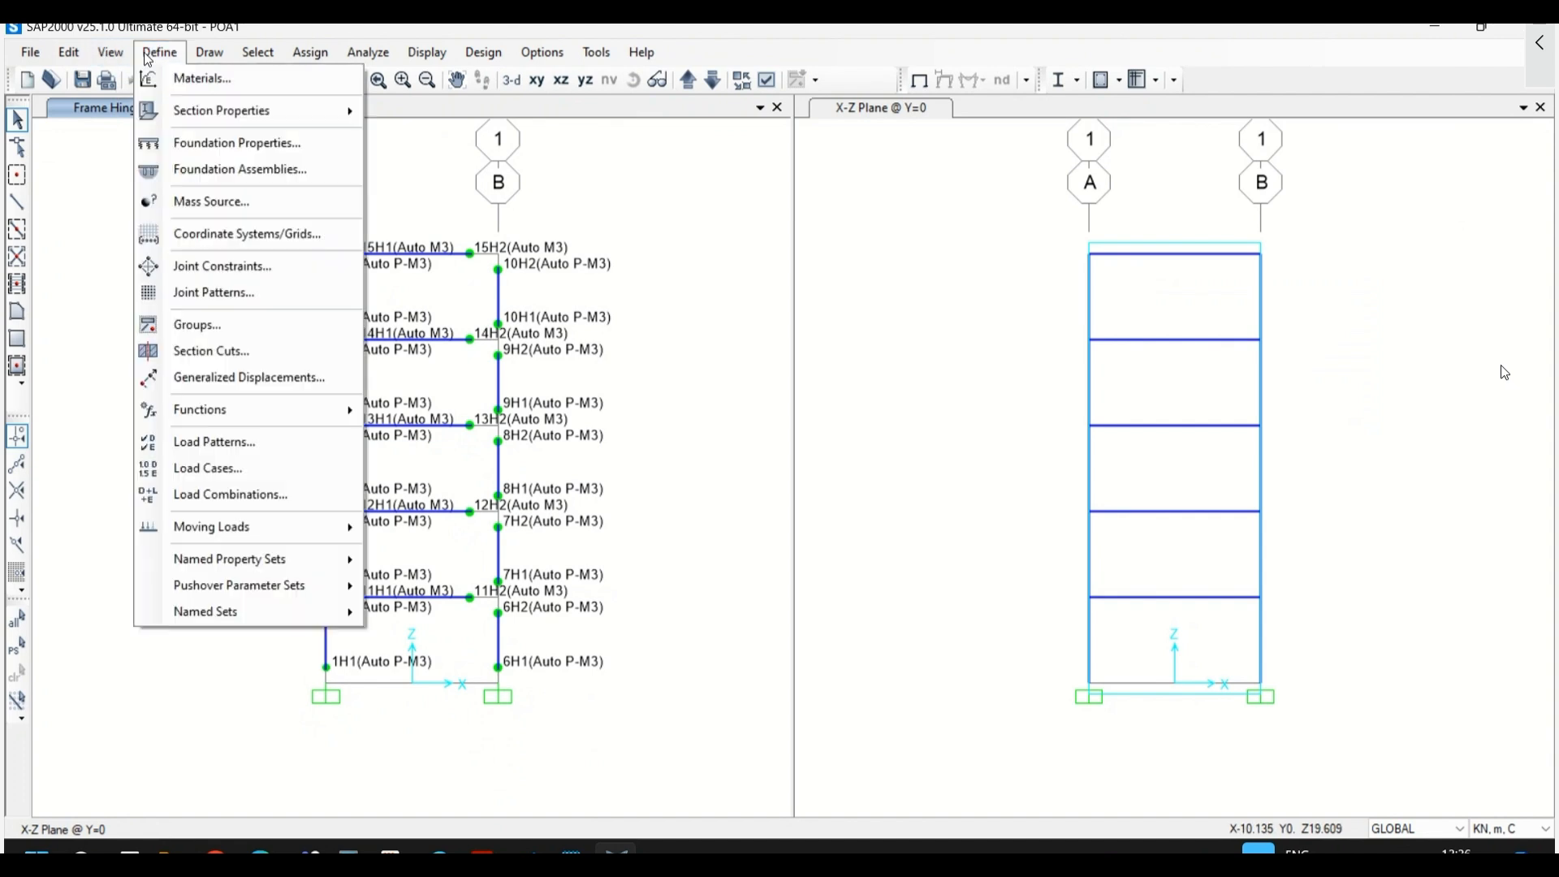
{"action": "mouse_move", "coordinate": [154, 109]}
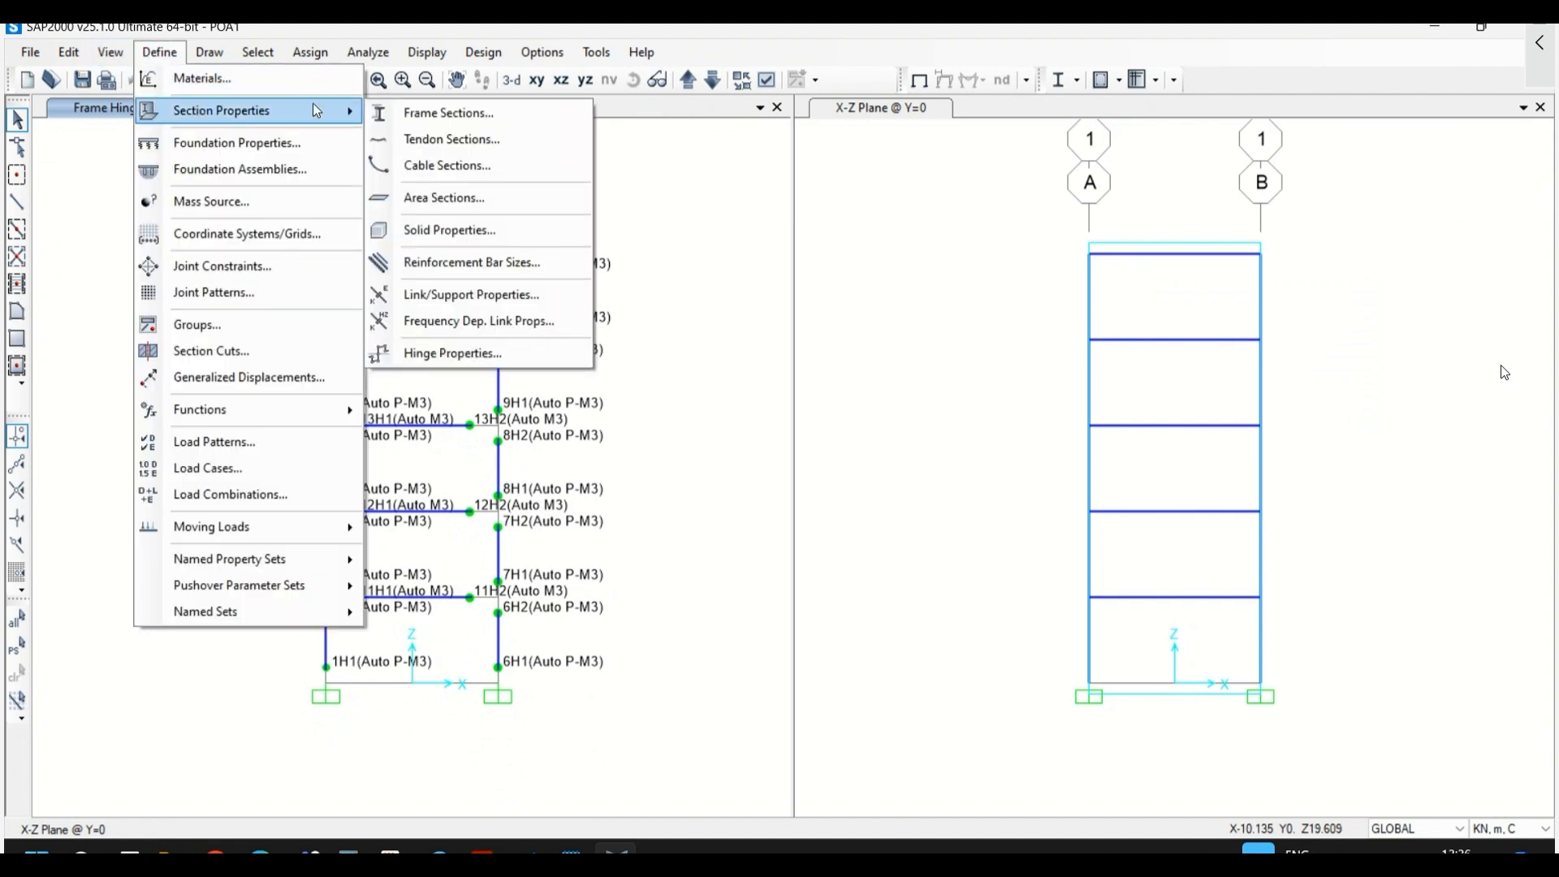
{"action": "left_click", "coordinate": [442, 354]}
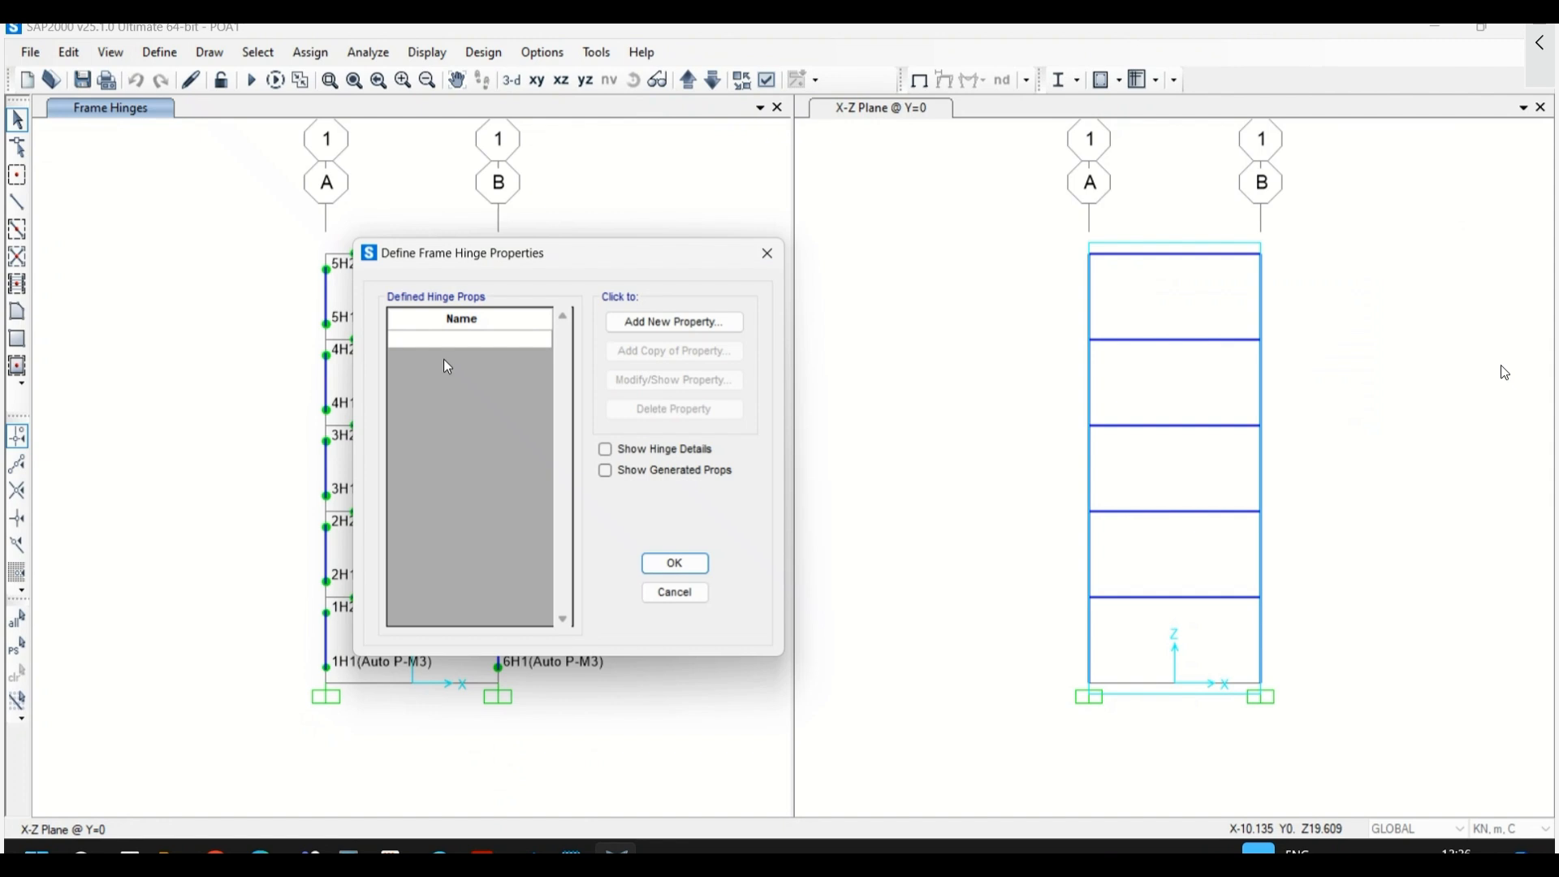
{"action": "left_click", "coordinate": [642, 471]}
{"action": "left_click_drag", "start_coordinate": [549, 250], "coordinate": [1017, 221]}
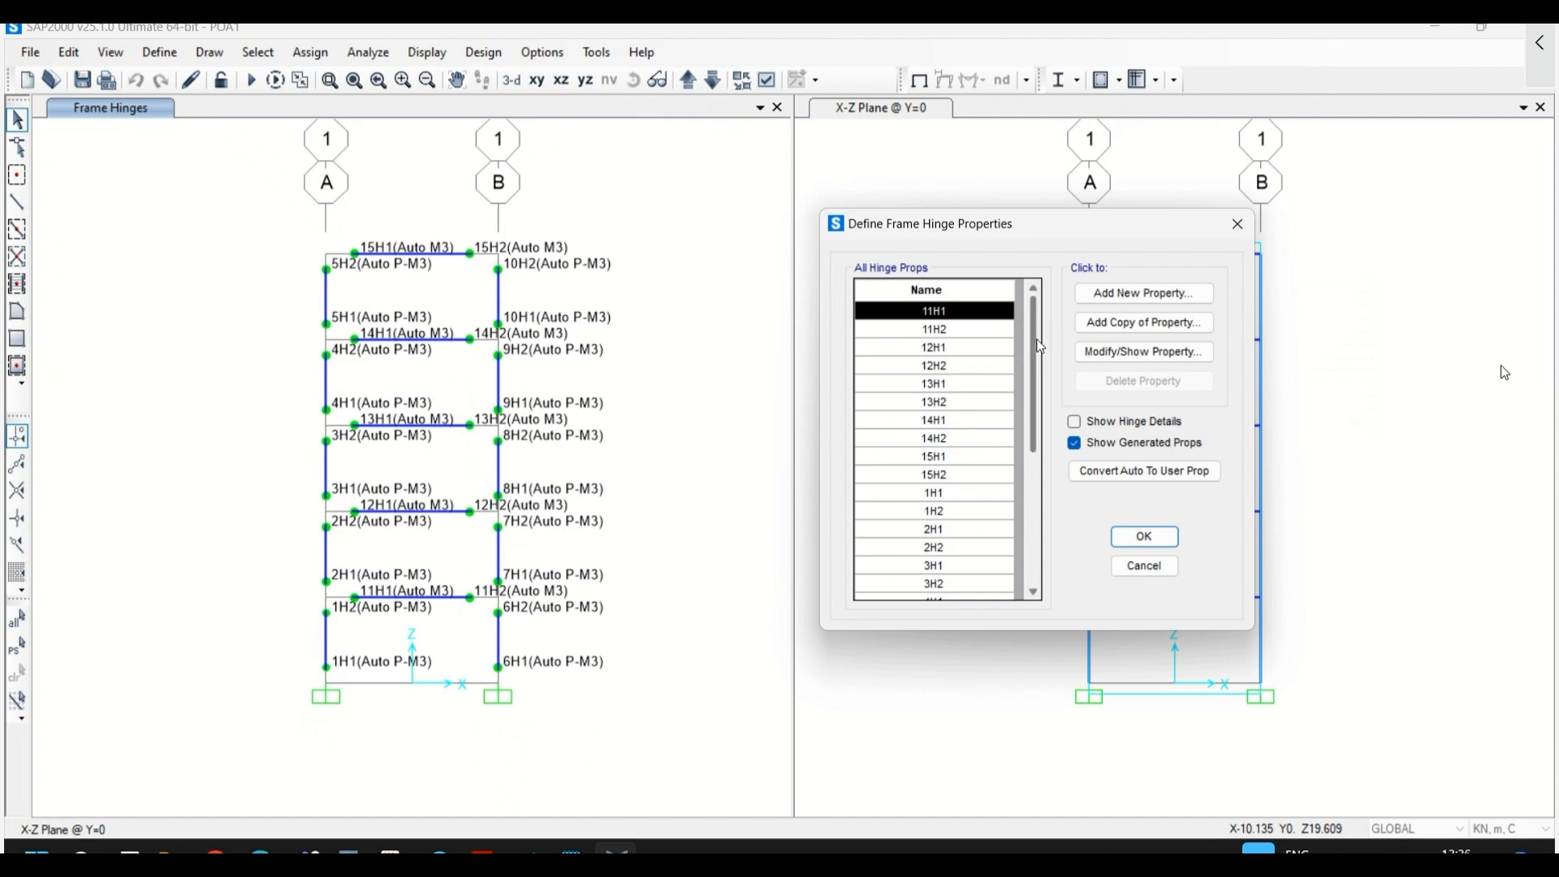
{"action": "scroll", "coordinate": [1056, 398], "scroll_direction": "down", "scroll_amount": 3}
{"action": "scroll", "coordinate": [1064, 341], "scroll_direction": "up", "scroll_amount": 3}
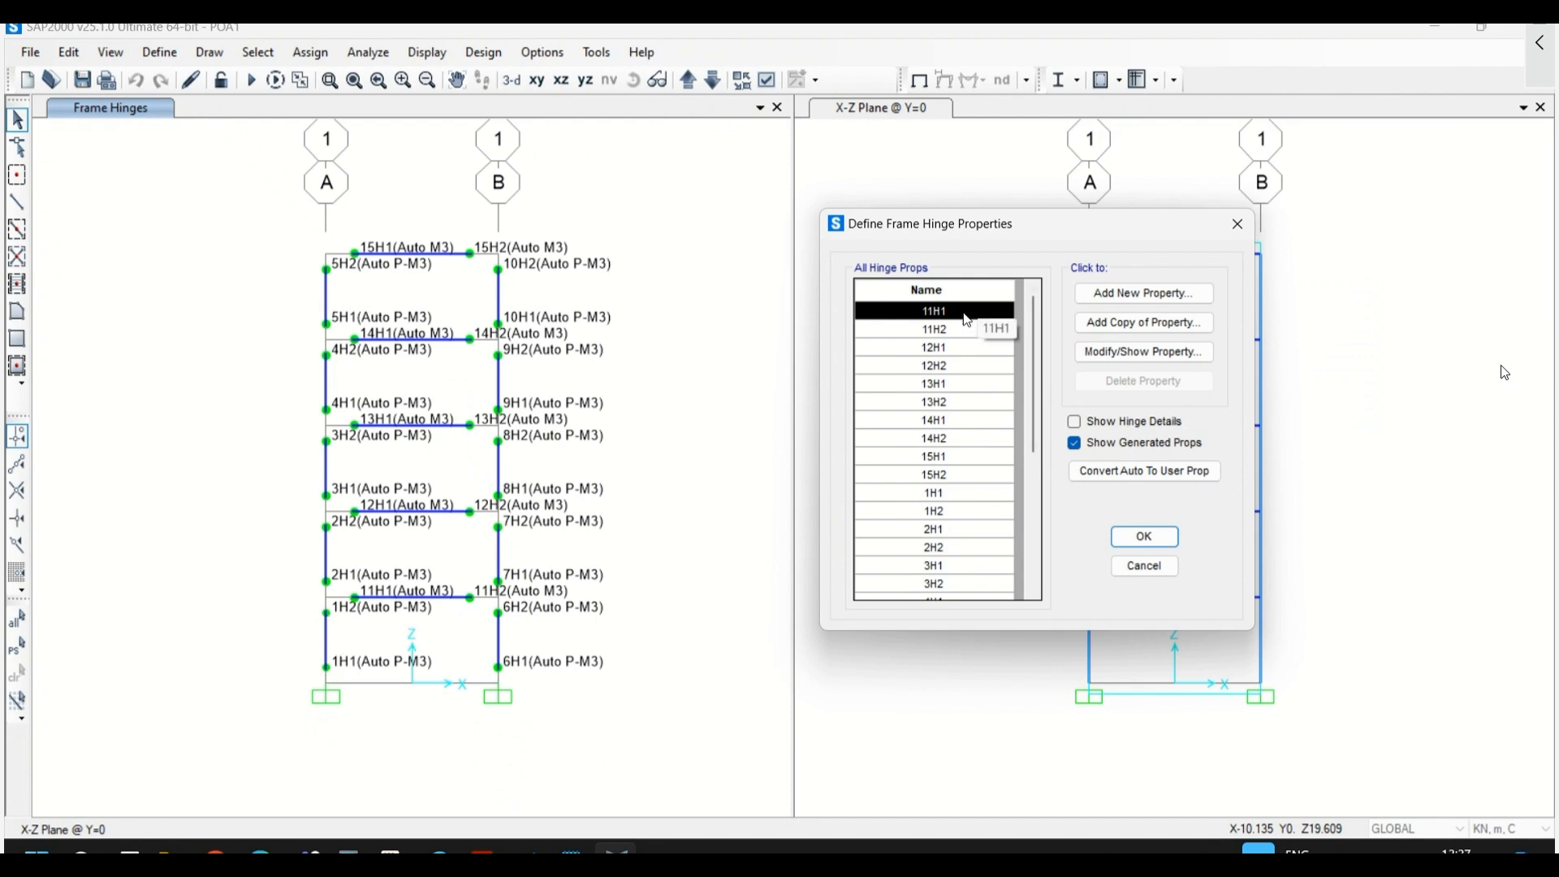
- Review the Moment M3 displacement-control curve, scaling and acceptance criteria of beam hinge 11H1, and close its data without changes
{"action": "left_click", "coordinate": [1148, 357]}
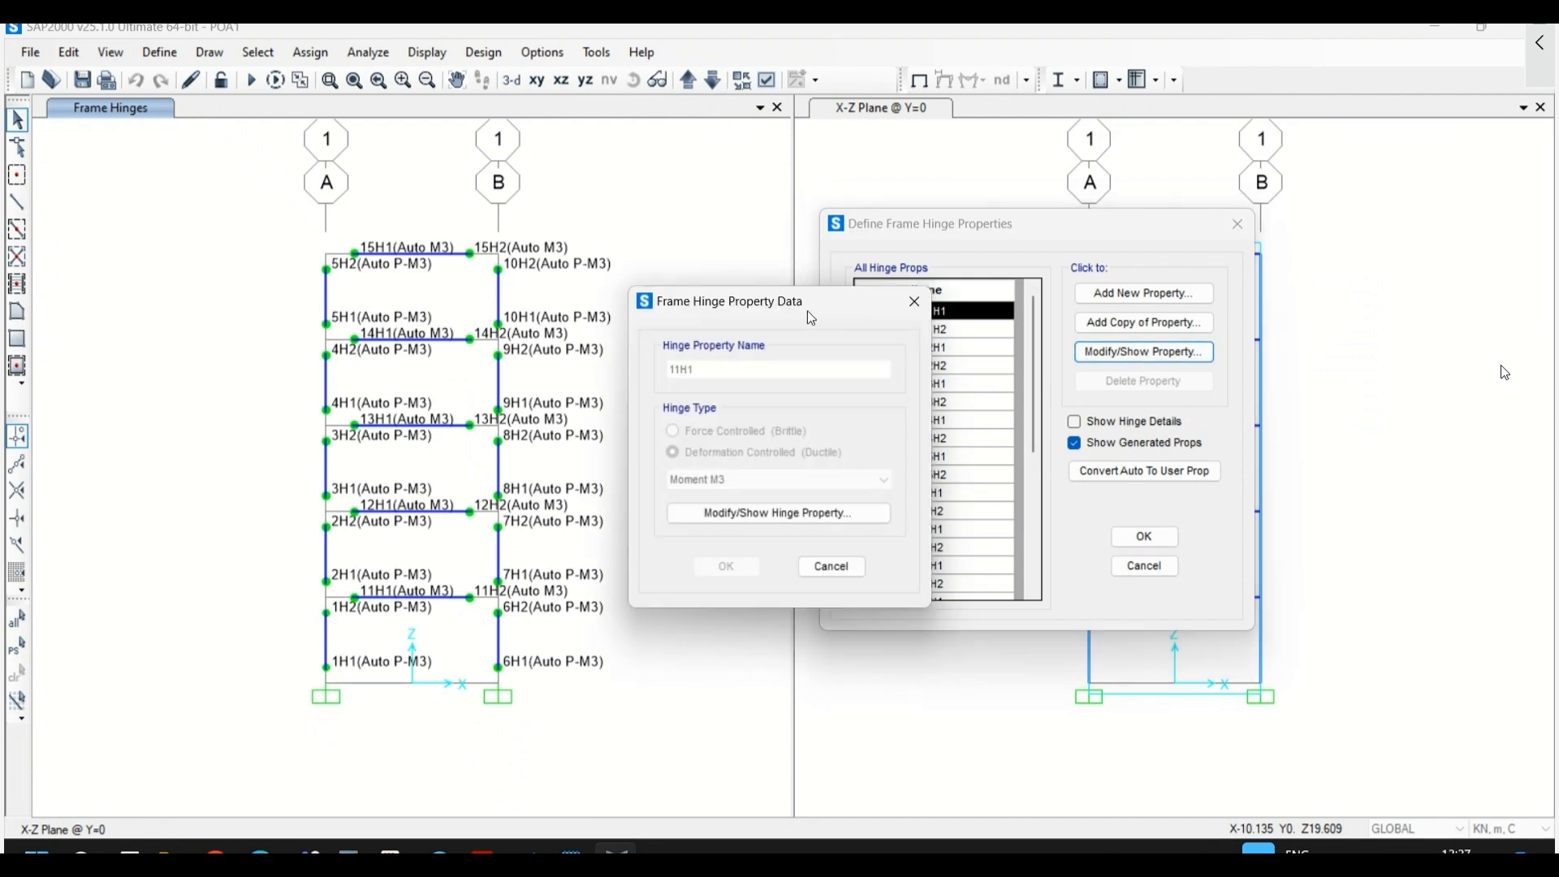
{"action": "left_click_drag", "start_coordinate": [803, 308], "coordinate": [712, 237]}
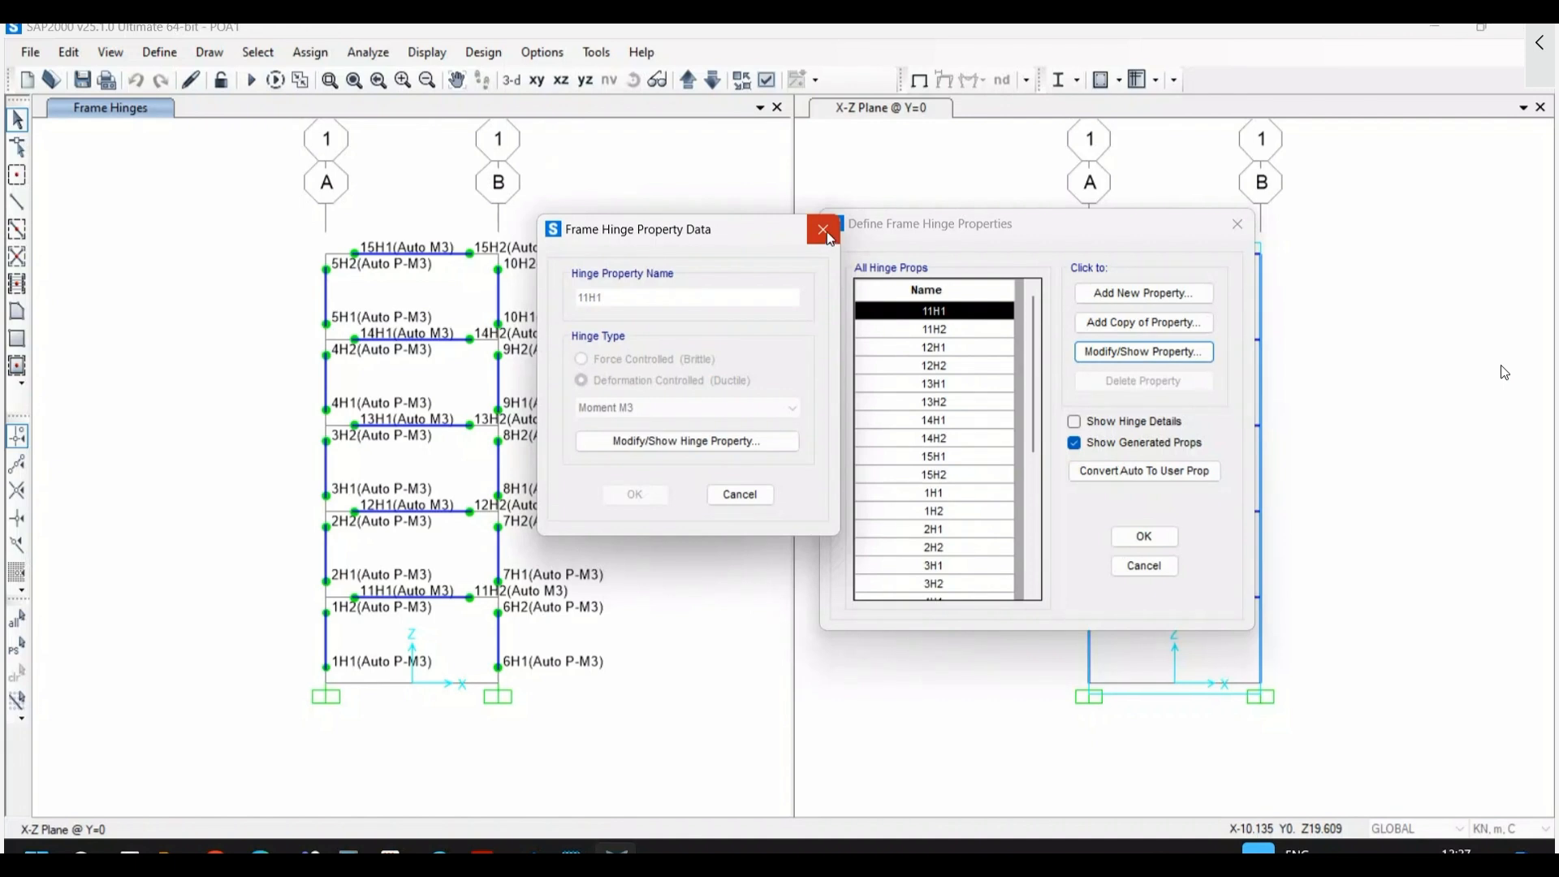
{"action": "left_click_drag", "start_coordinate": [668, 234], "coordinate": [878, 249]}
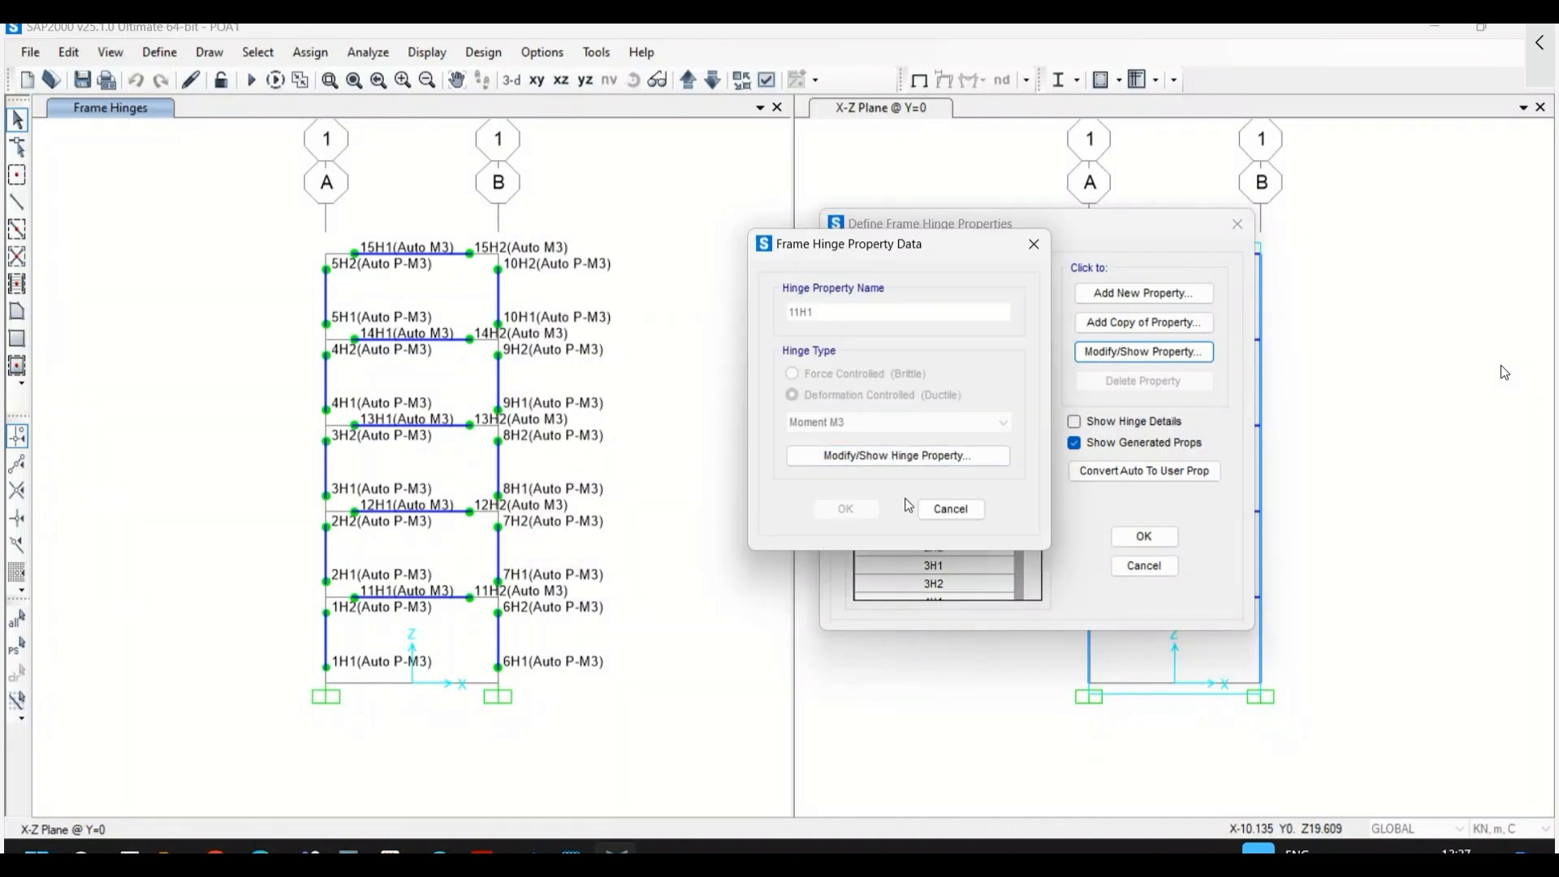
{"action": "left_click", "coordinate": [932, 456]}
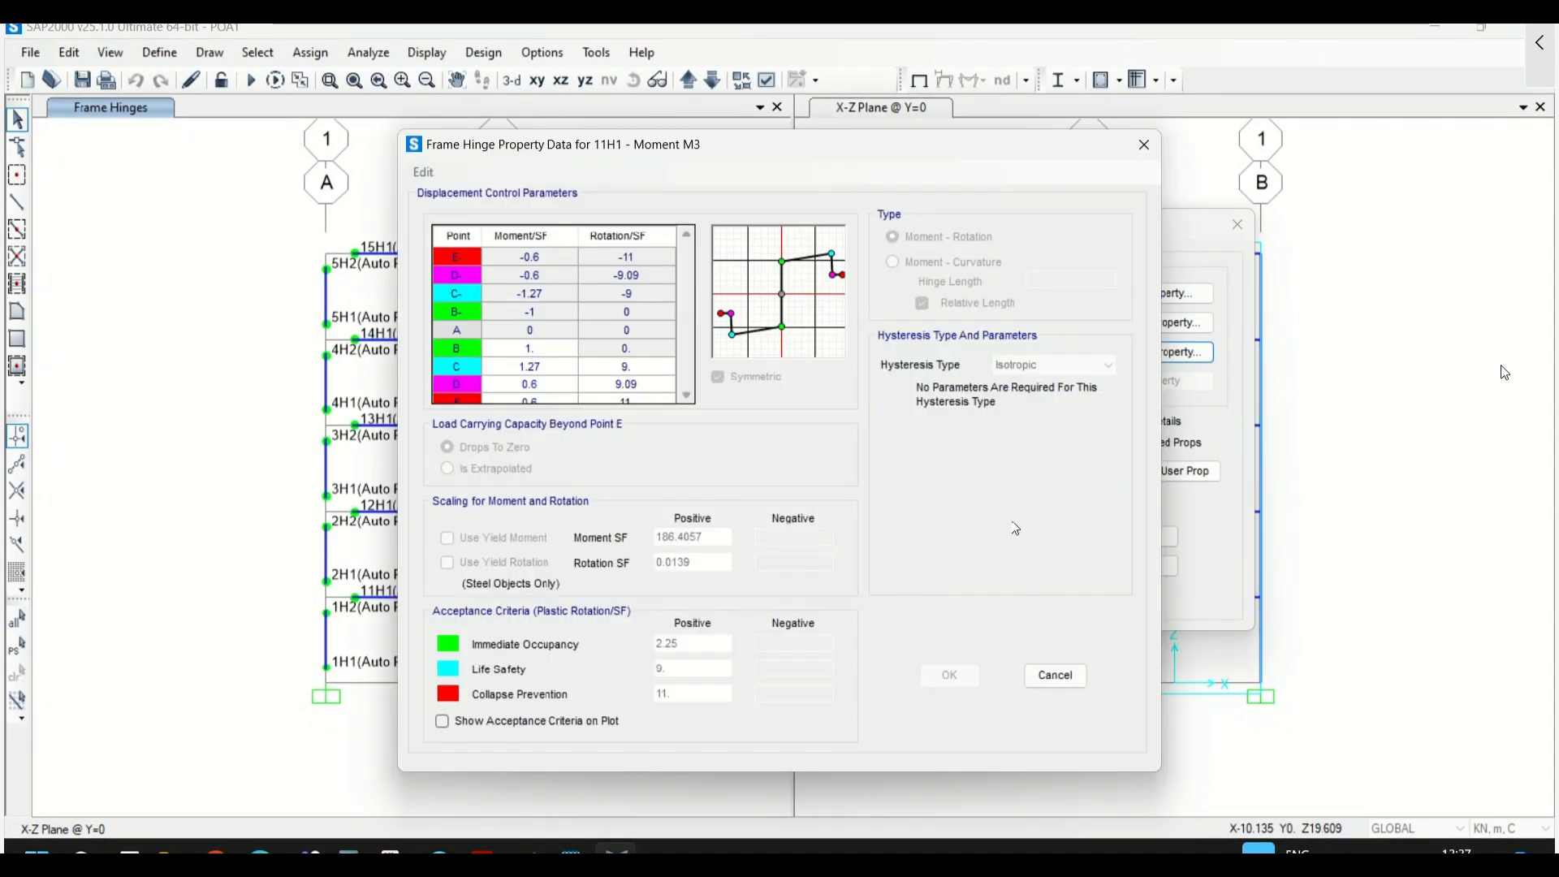
{"action": "left_click_drag", "start_coordinate": [753, 145], "coordinate": [1080, 128]}
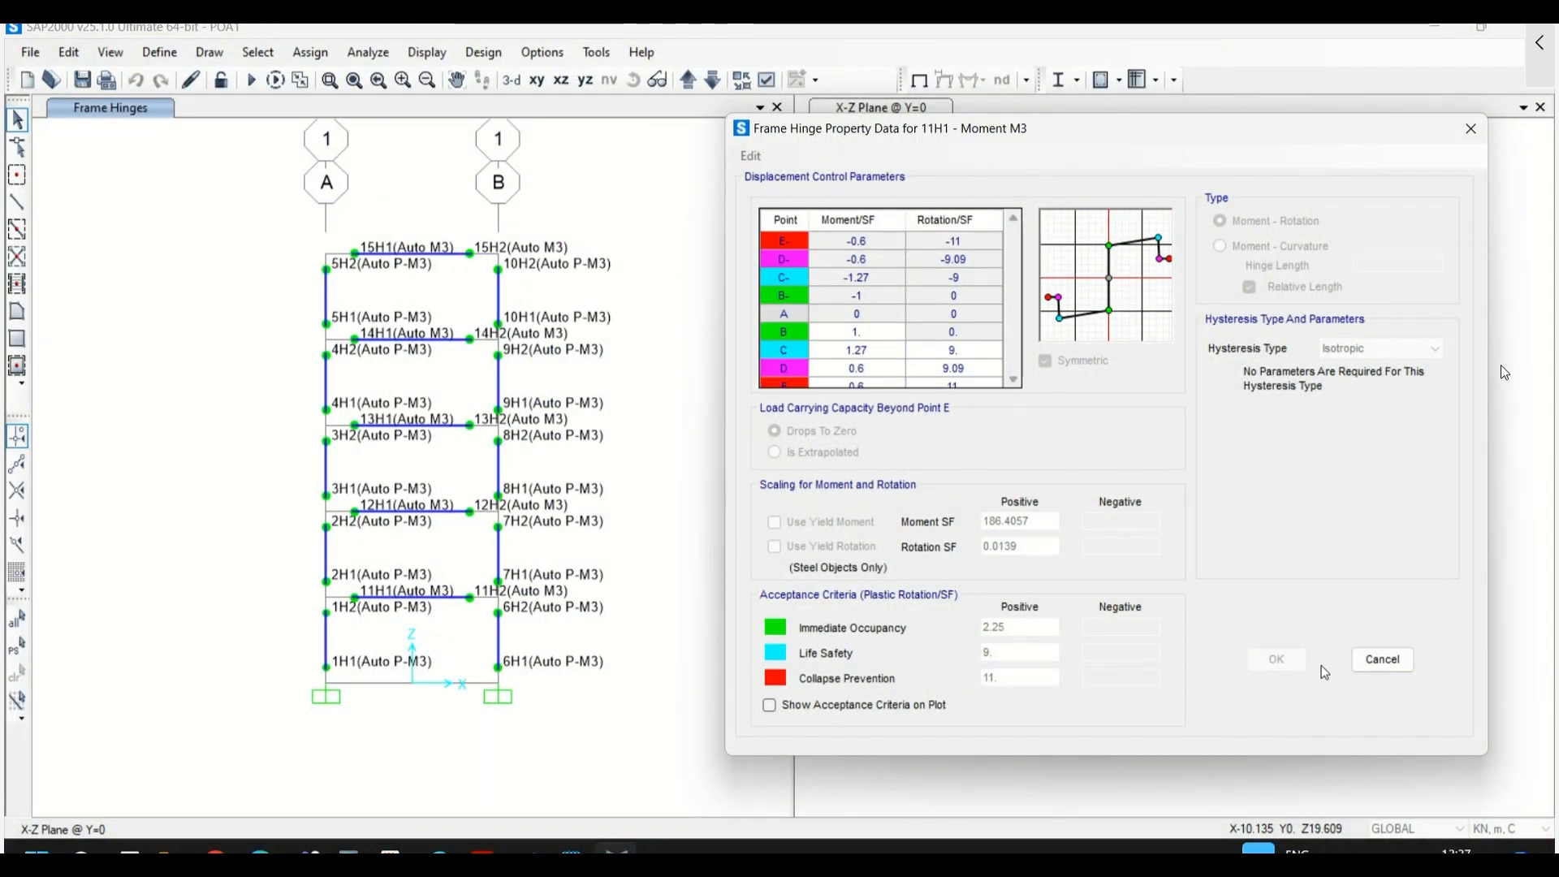
{"action": "key", "text": "Escape"}
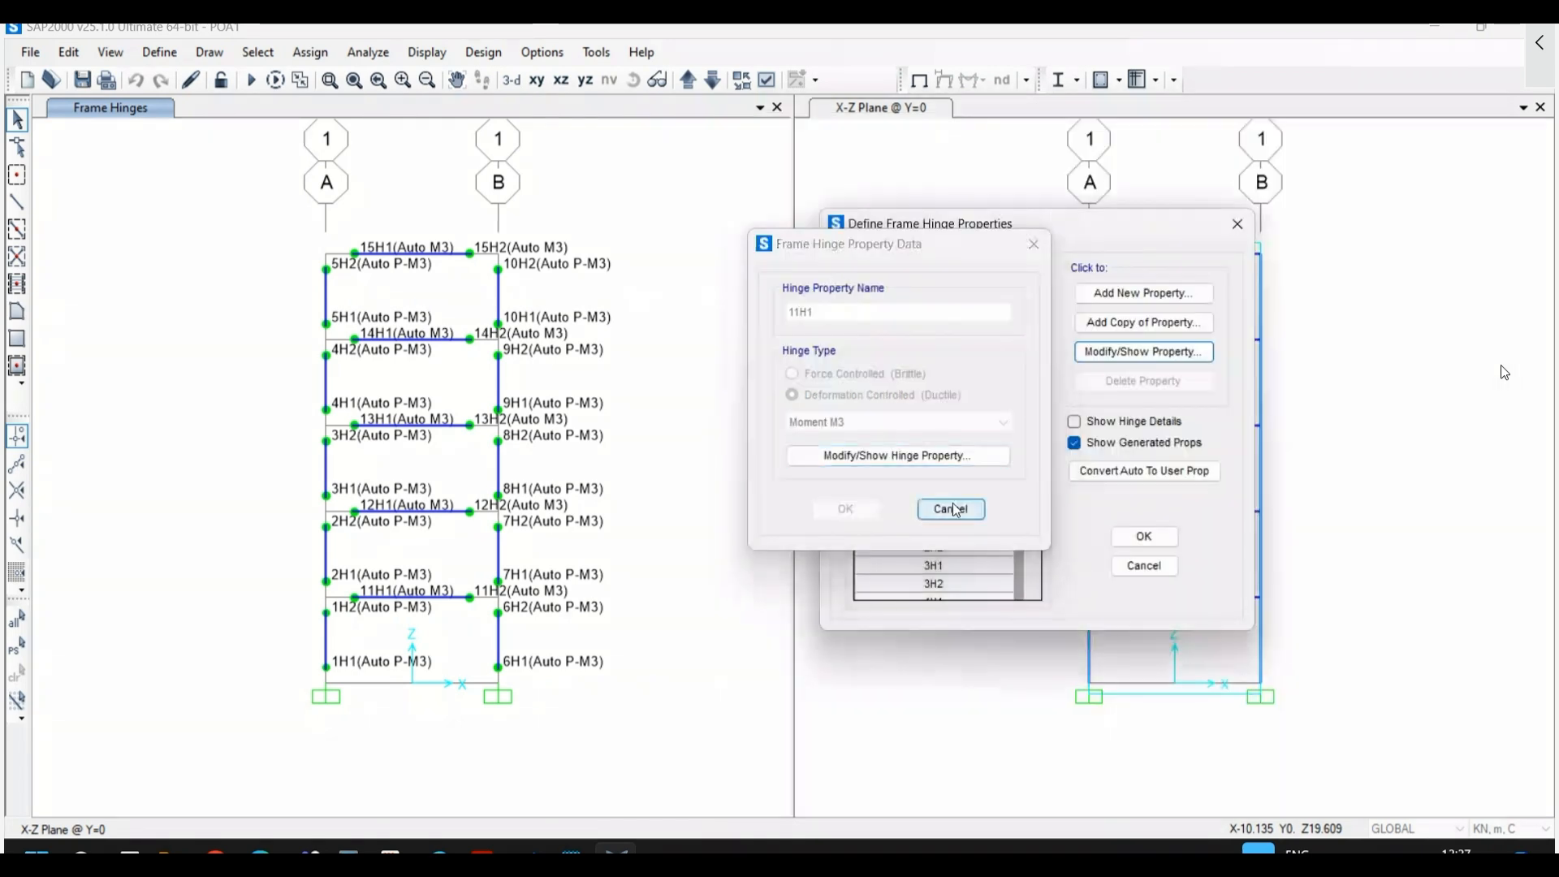
{"action": "left_click", "coordinate": [943, 509]}
- Examine the interacting P-M3 property of column hinge 1H1 and its moment-rotation curve data
{"action": "left_click", "coordinate": [945, 498]}
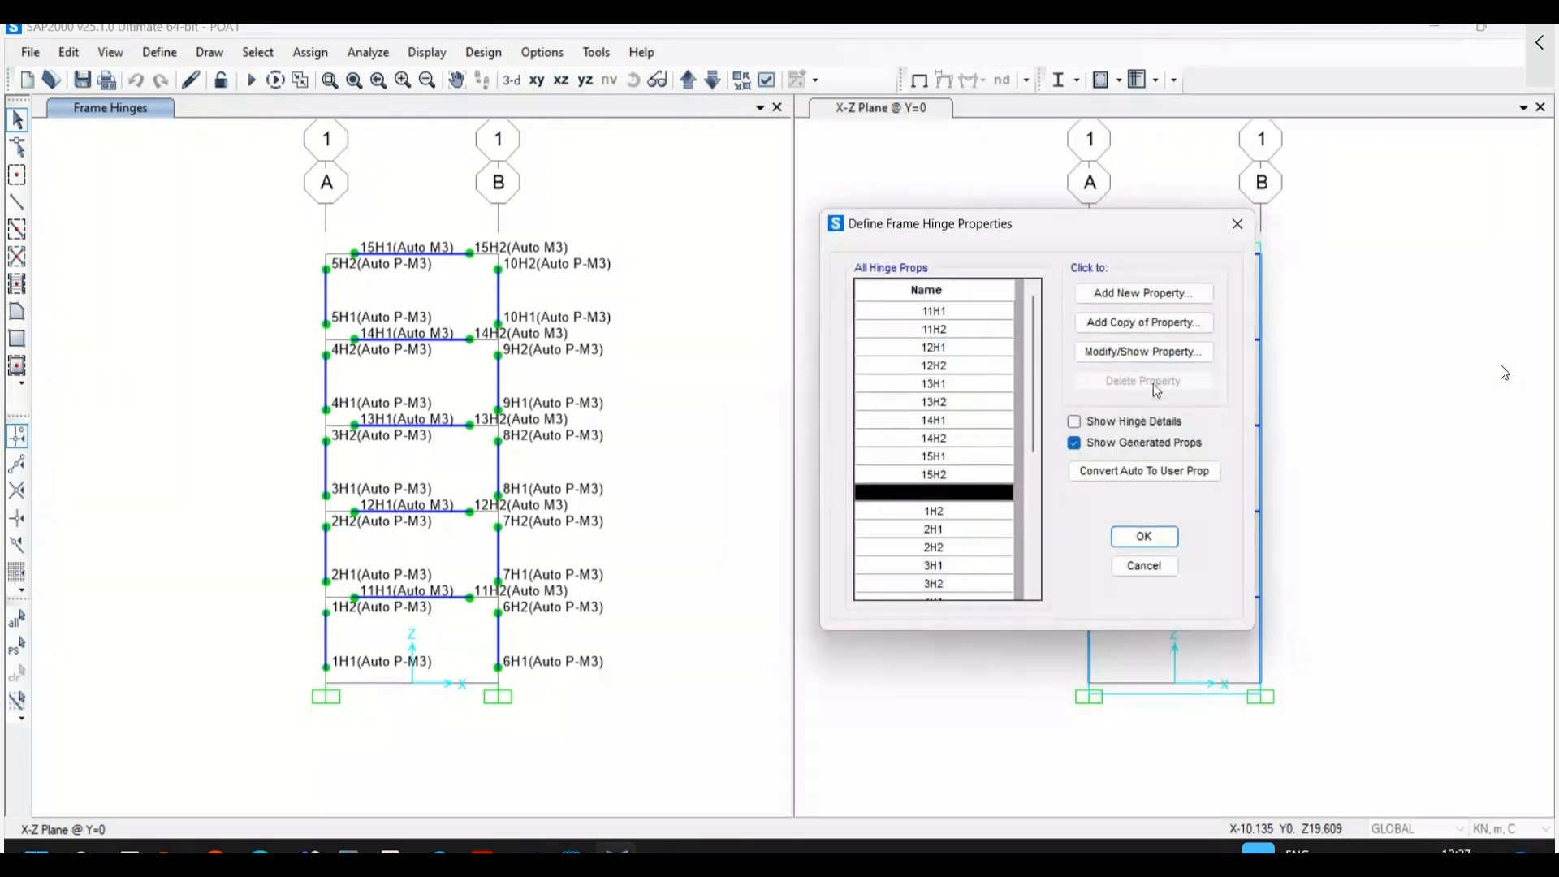
{"action": "left_click", "coordinate": [1172, 354]}
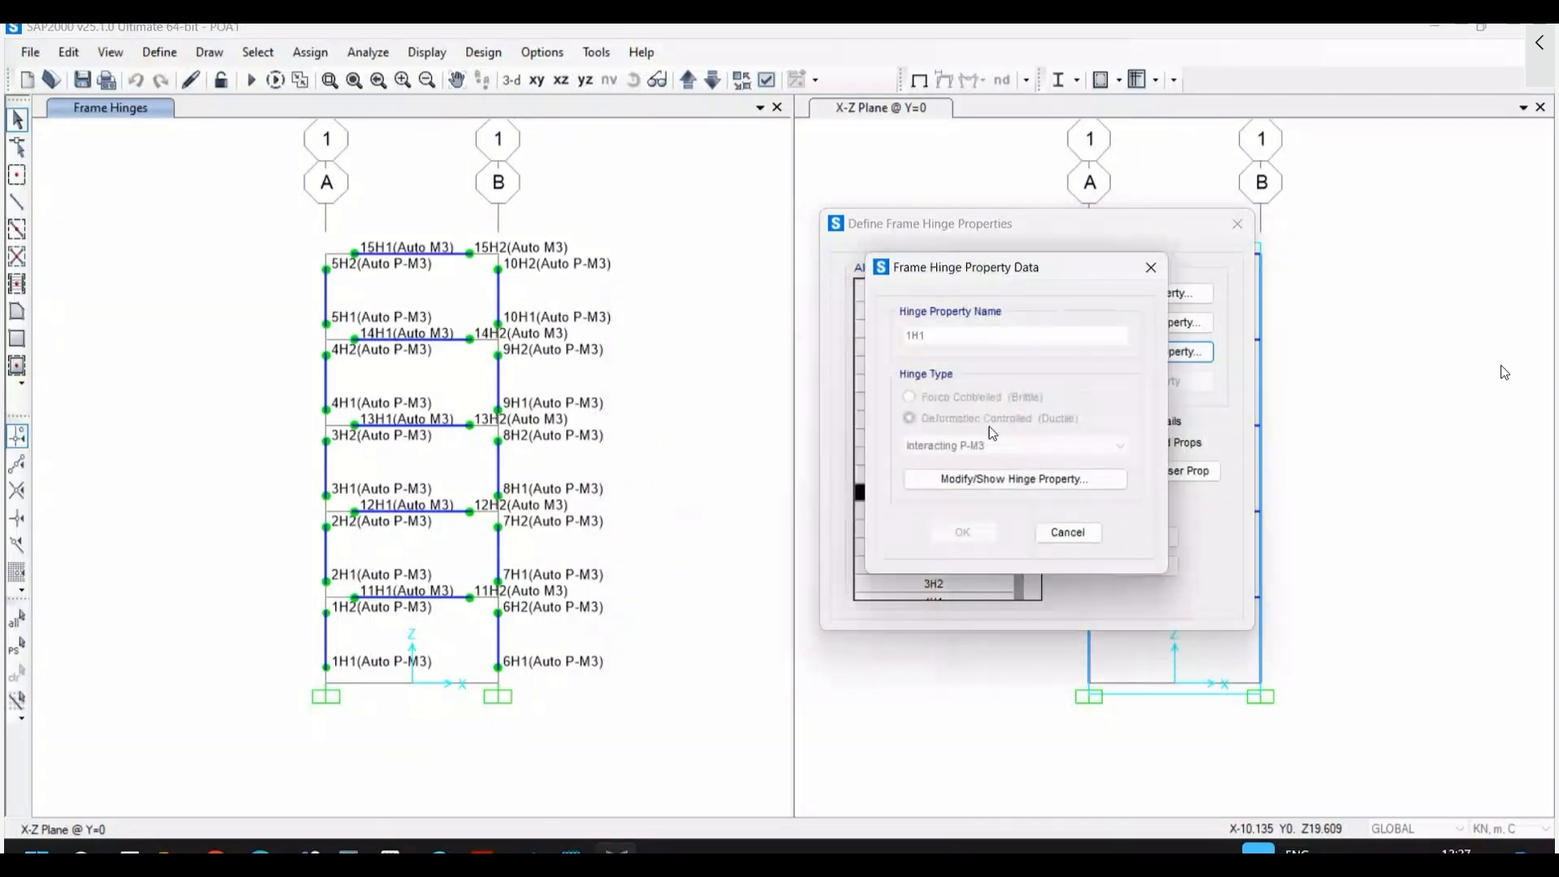
{"action": "left_click", "coordinate": [993, 481]}
{"action": "left_click_drag", "start_coordinate": [829, 165], "coordinate": [1118, 160]}
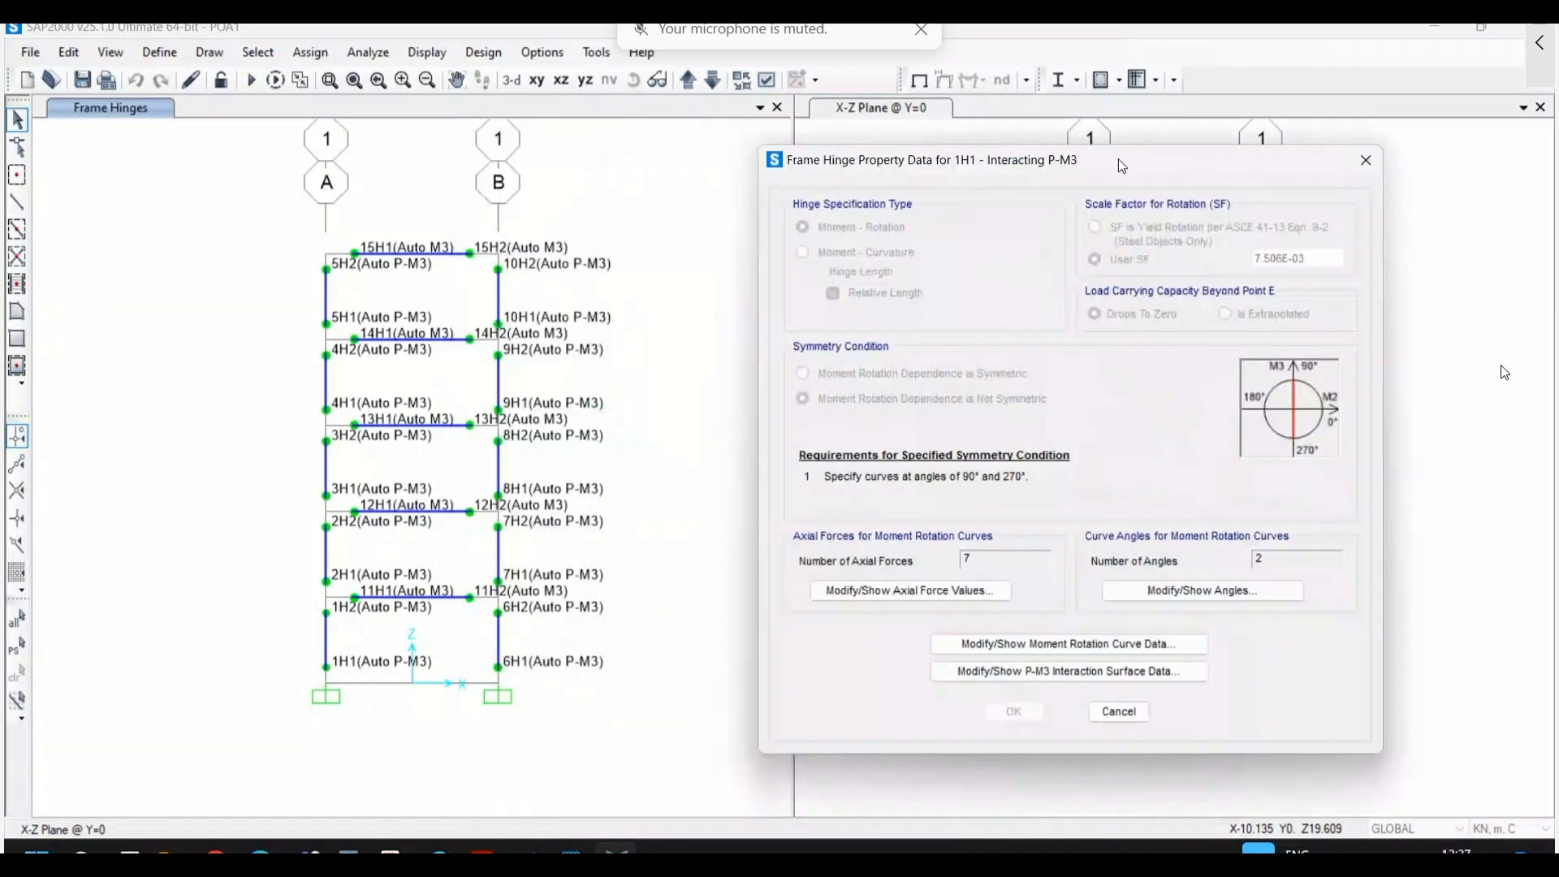
{"action": "left_click", "coordinate": [1009, 646]}
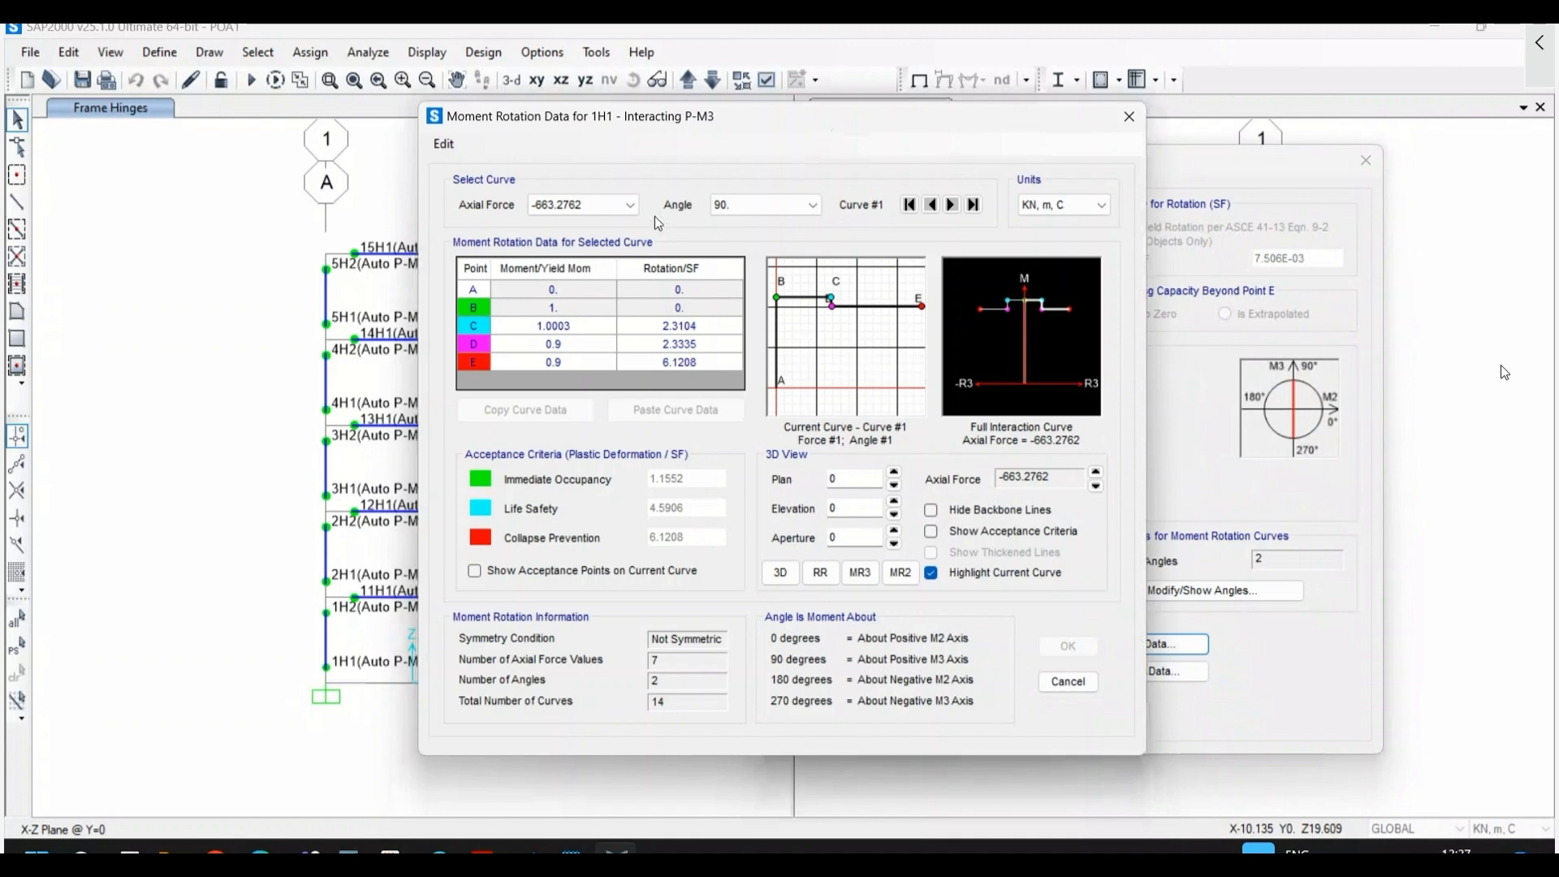
{"action": "left_click", "coordinate": [1127, 116]}
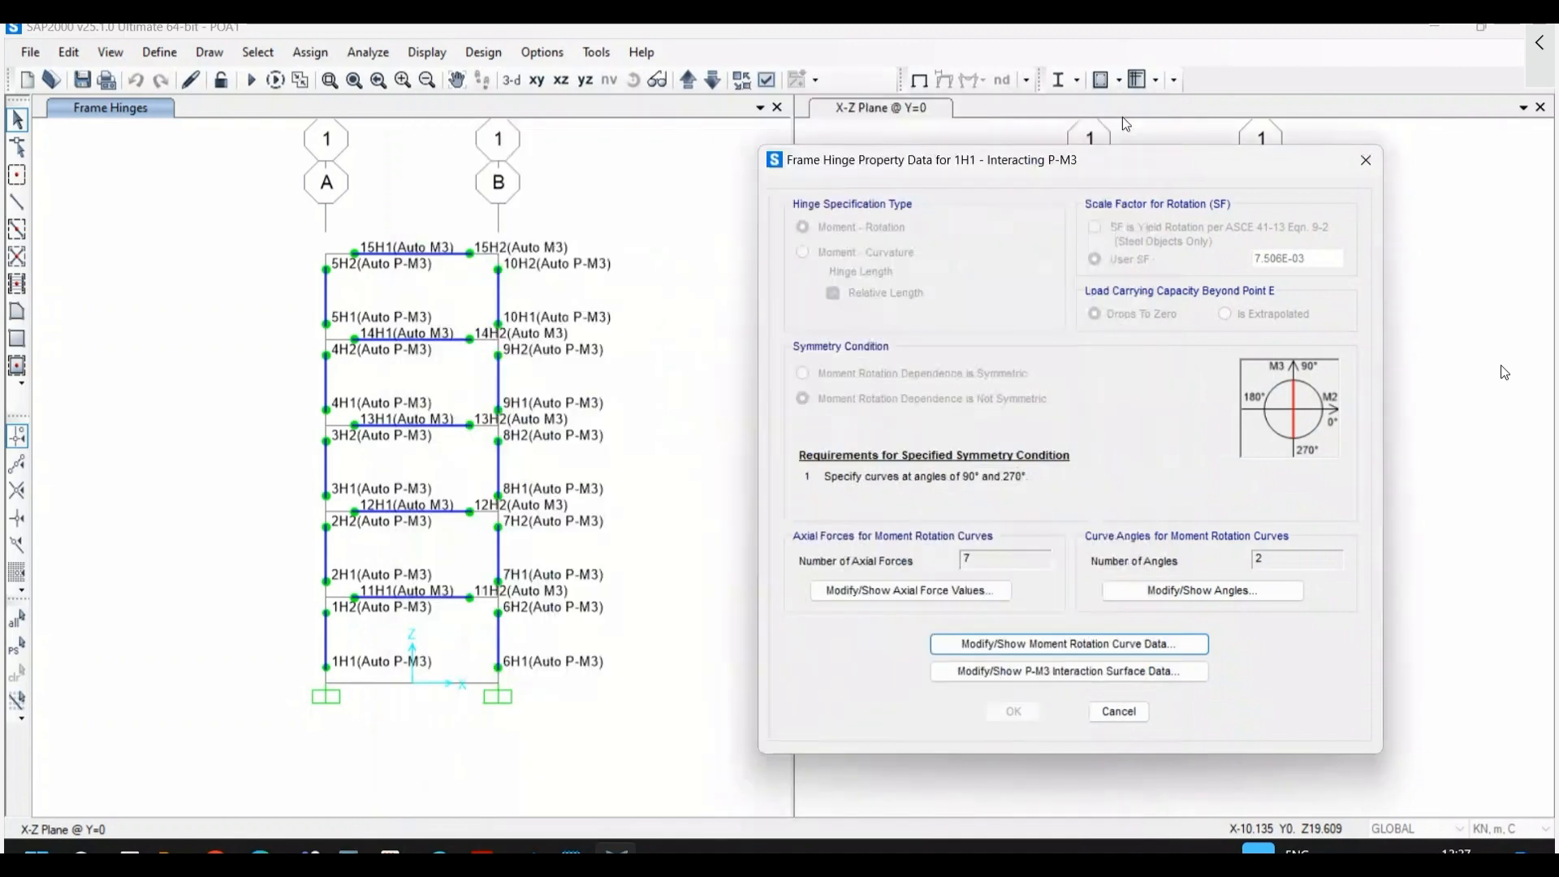
- Inspect the user-defined P-M3 interaction surface of hinge 1H1, look through the remaining hinges, and close the frame hinge definitions
{"action": "left_click", "coordinate": [1110, 671]}
{"action": "left_click", "coordinate": [816, 463]}
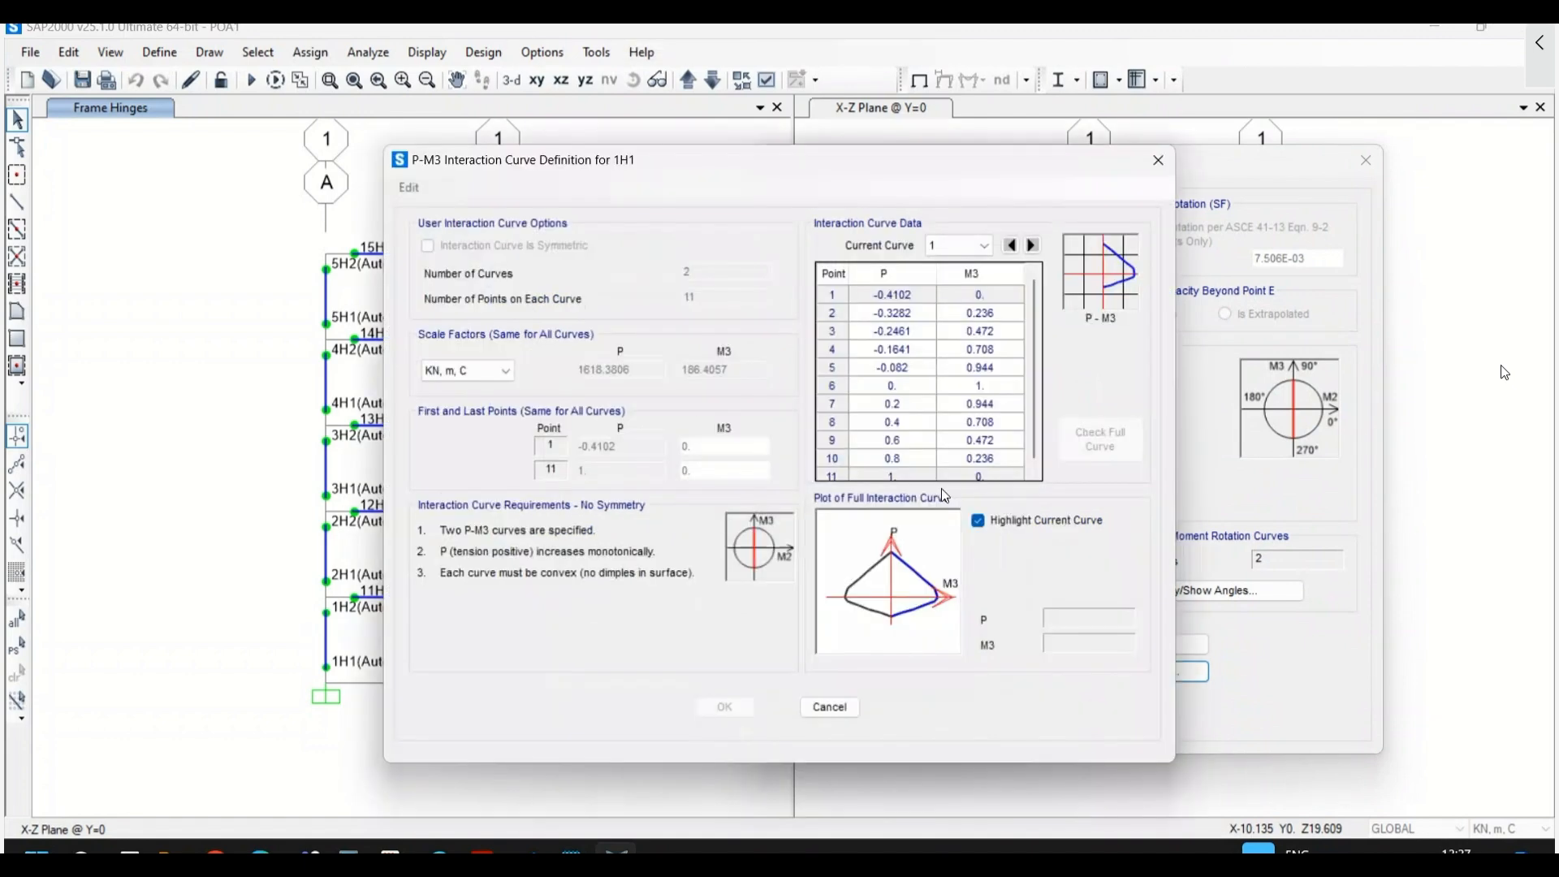
{"action": "left_click", "coordinate": [1152, 171]}
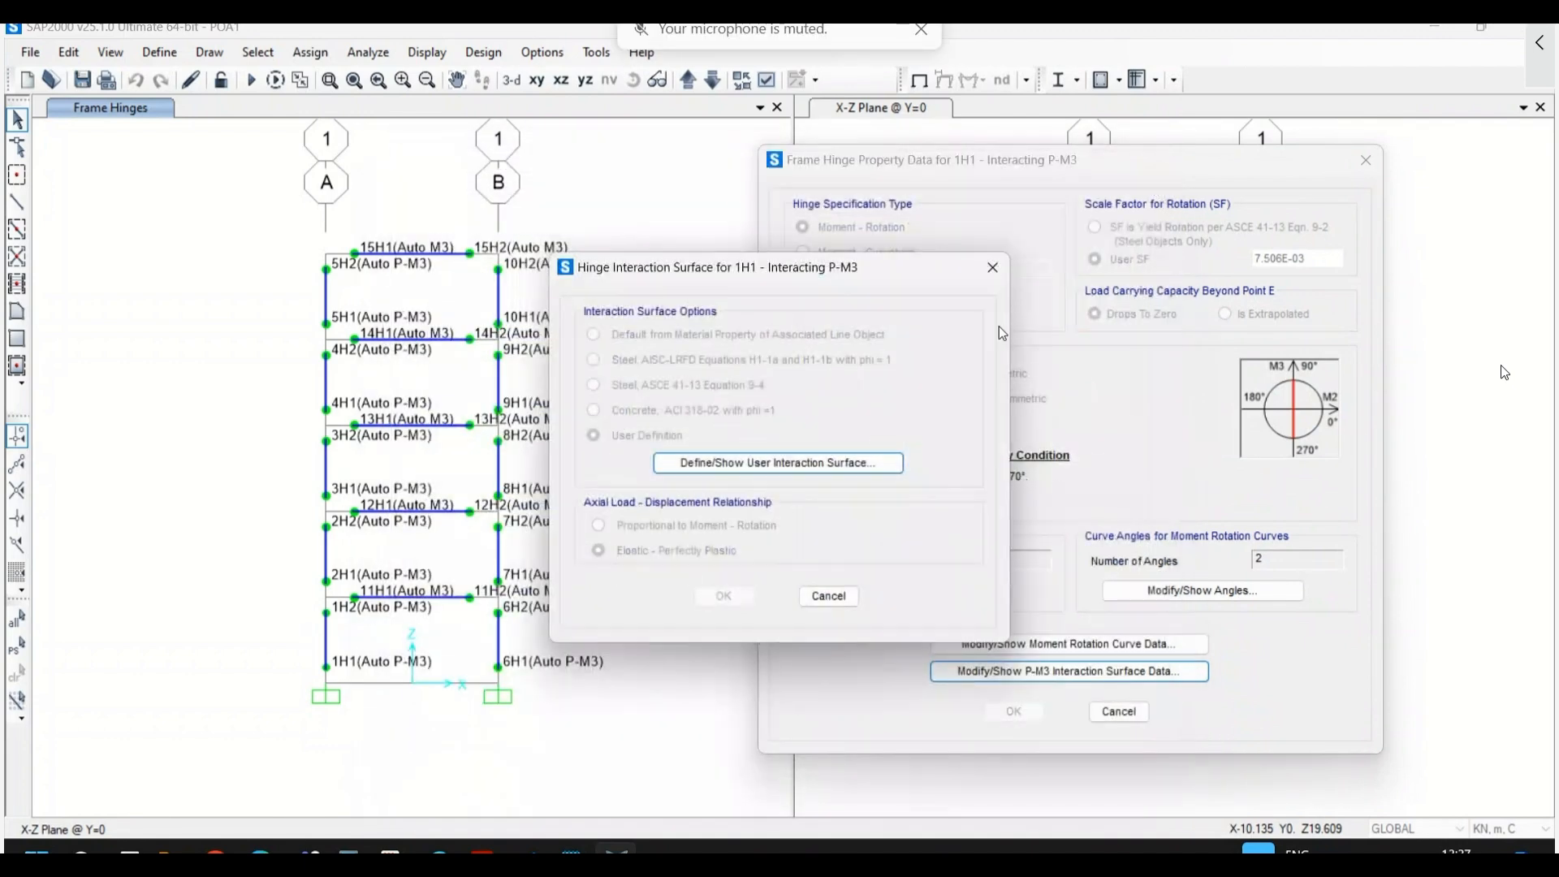
{"action": "left_click", "coordinate": [994, 269]}
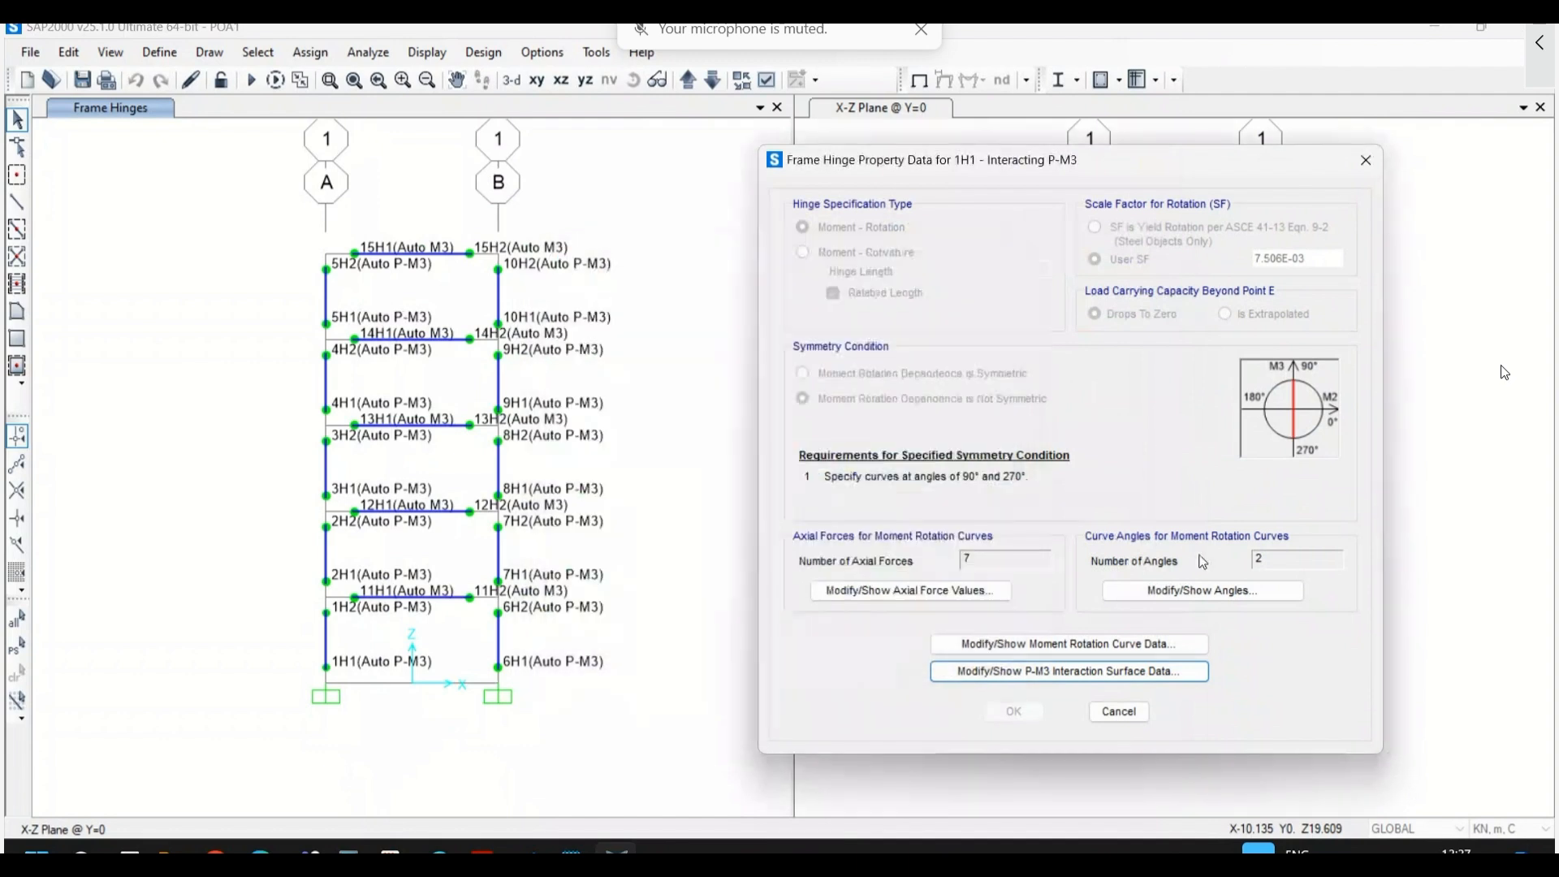
{"action": "left_click", "coordinate": [1120, 712]}
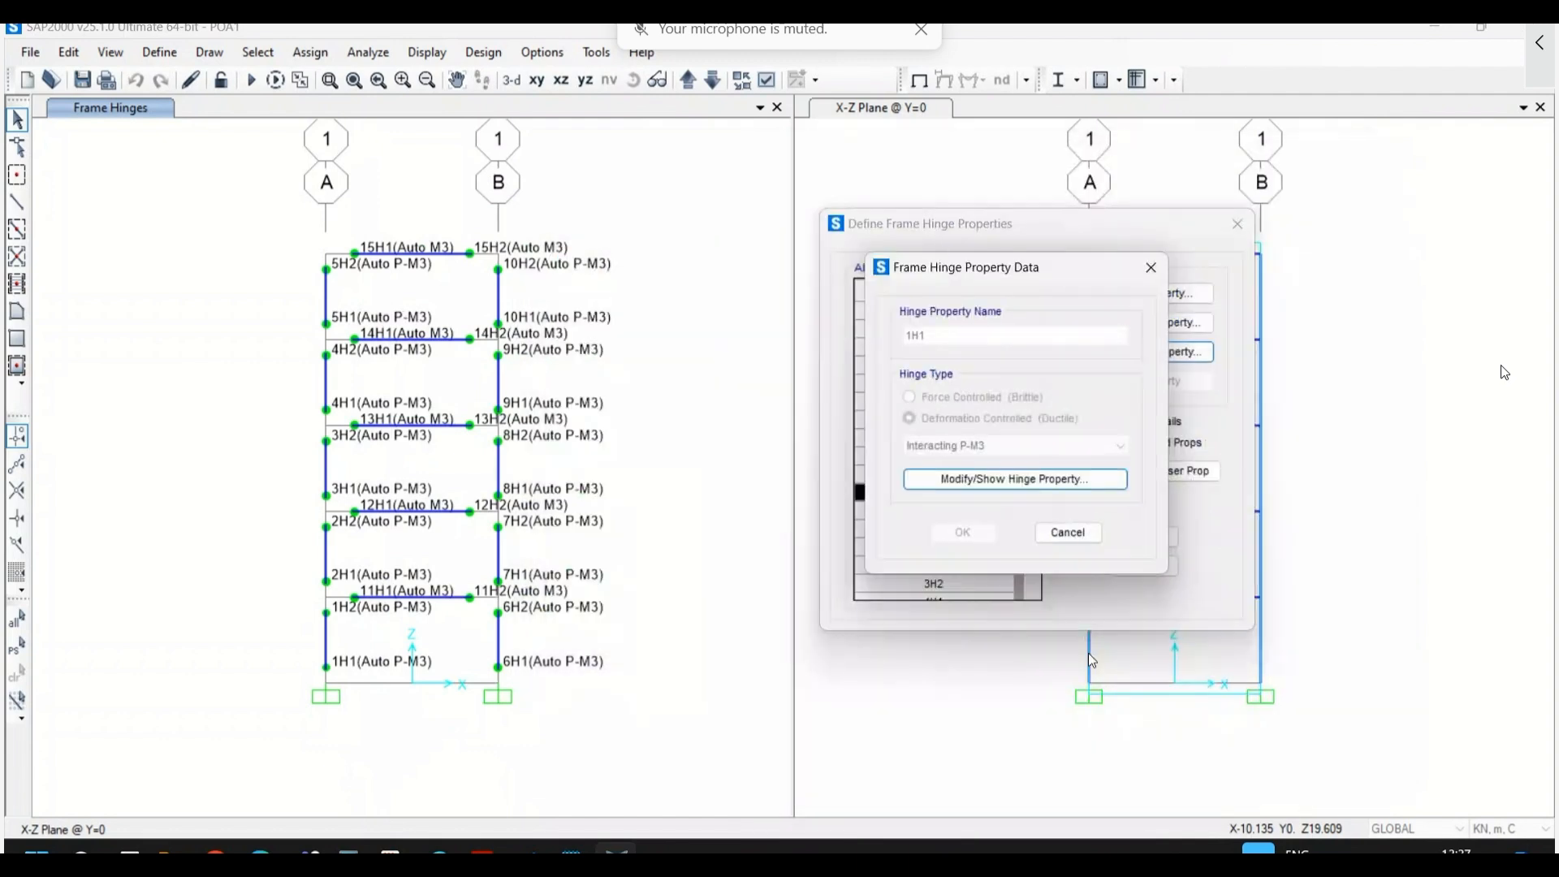
{"action": "left_click", "coordinate": [1068, 532]}
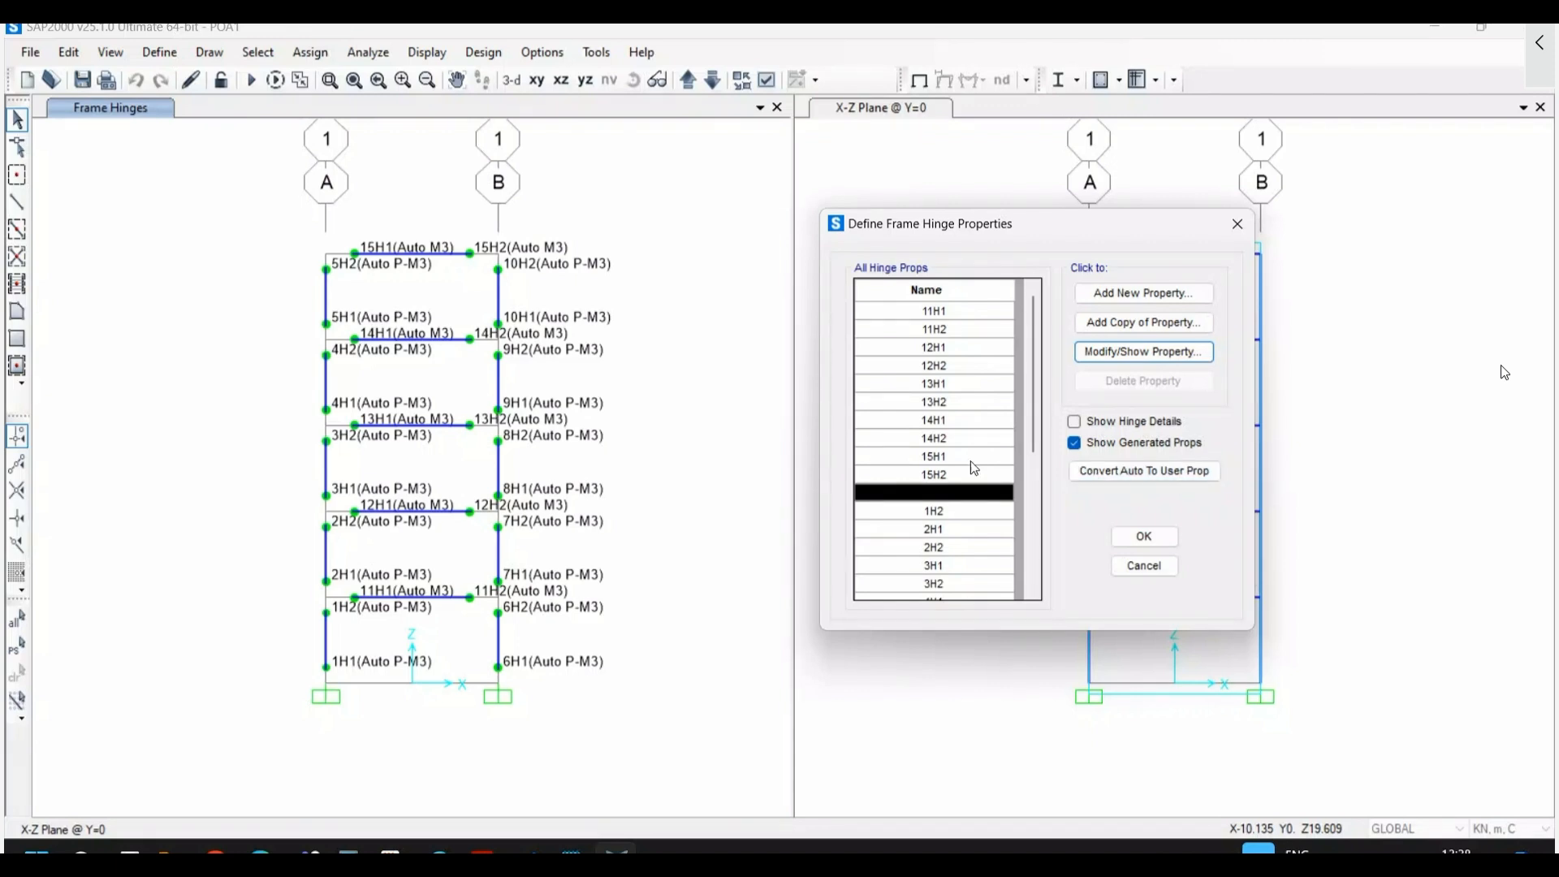
{"action": "scroll", "coordinate": [1030, 440], "scroll_direction": "down", "scroll_amount": 5}
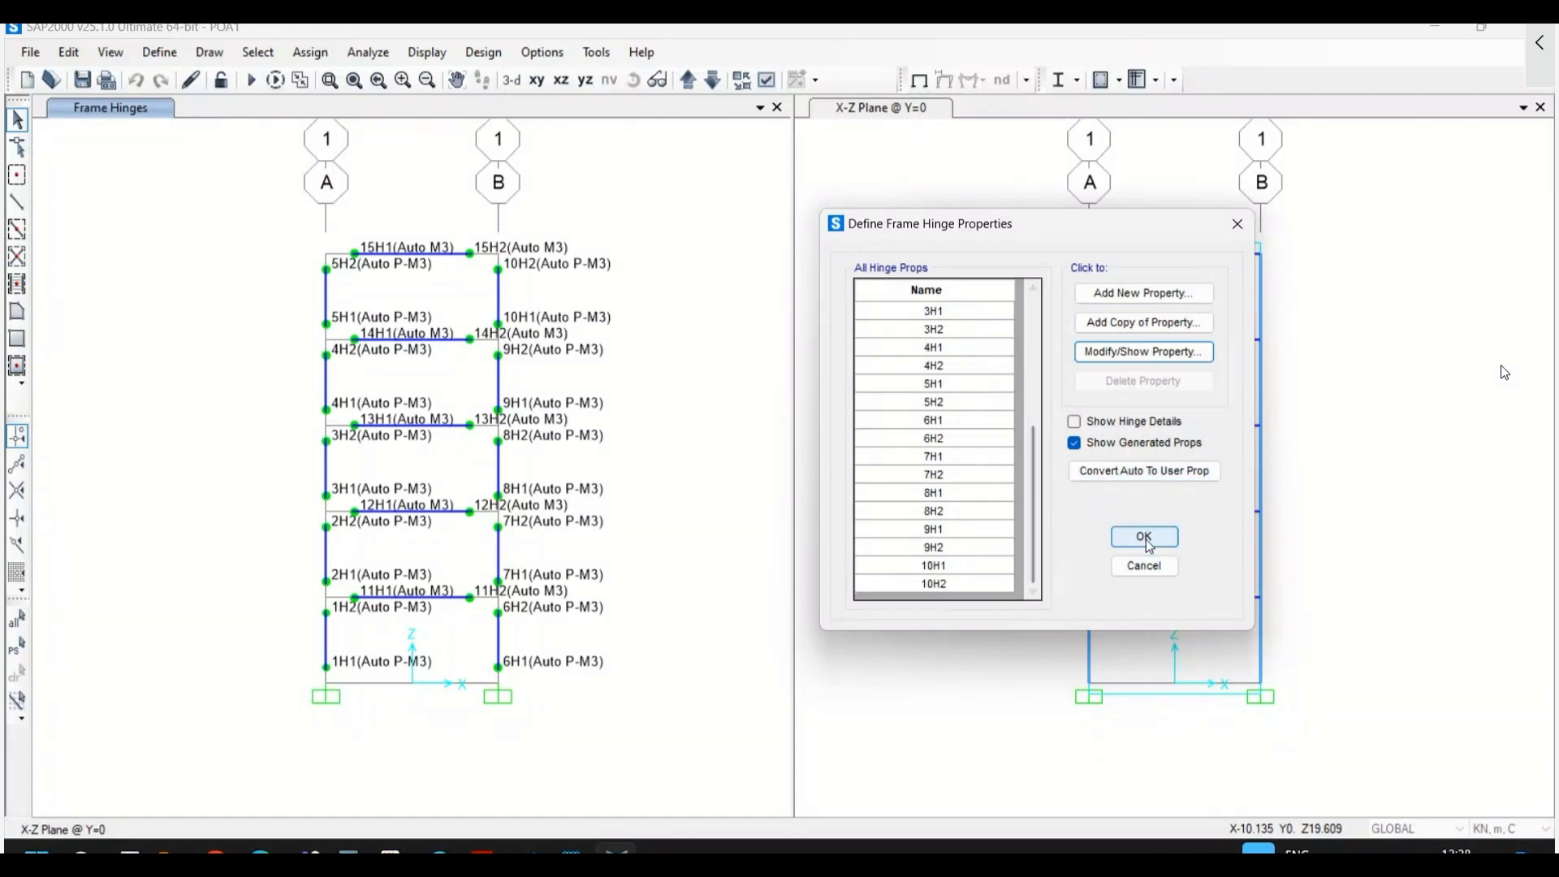
{"action": "left_click", "coordinate": [1144, 538]}
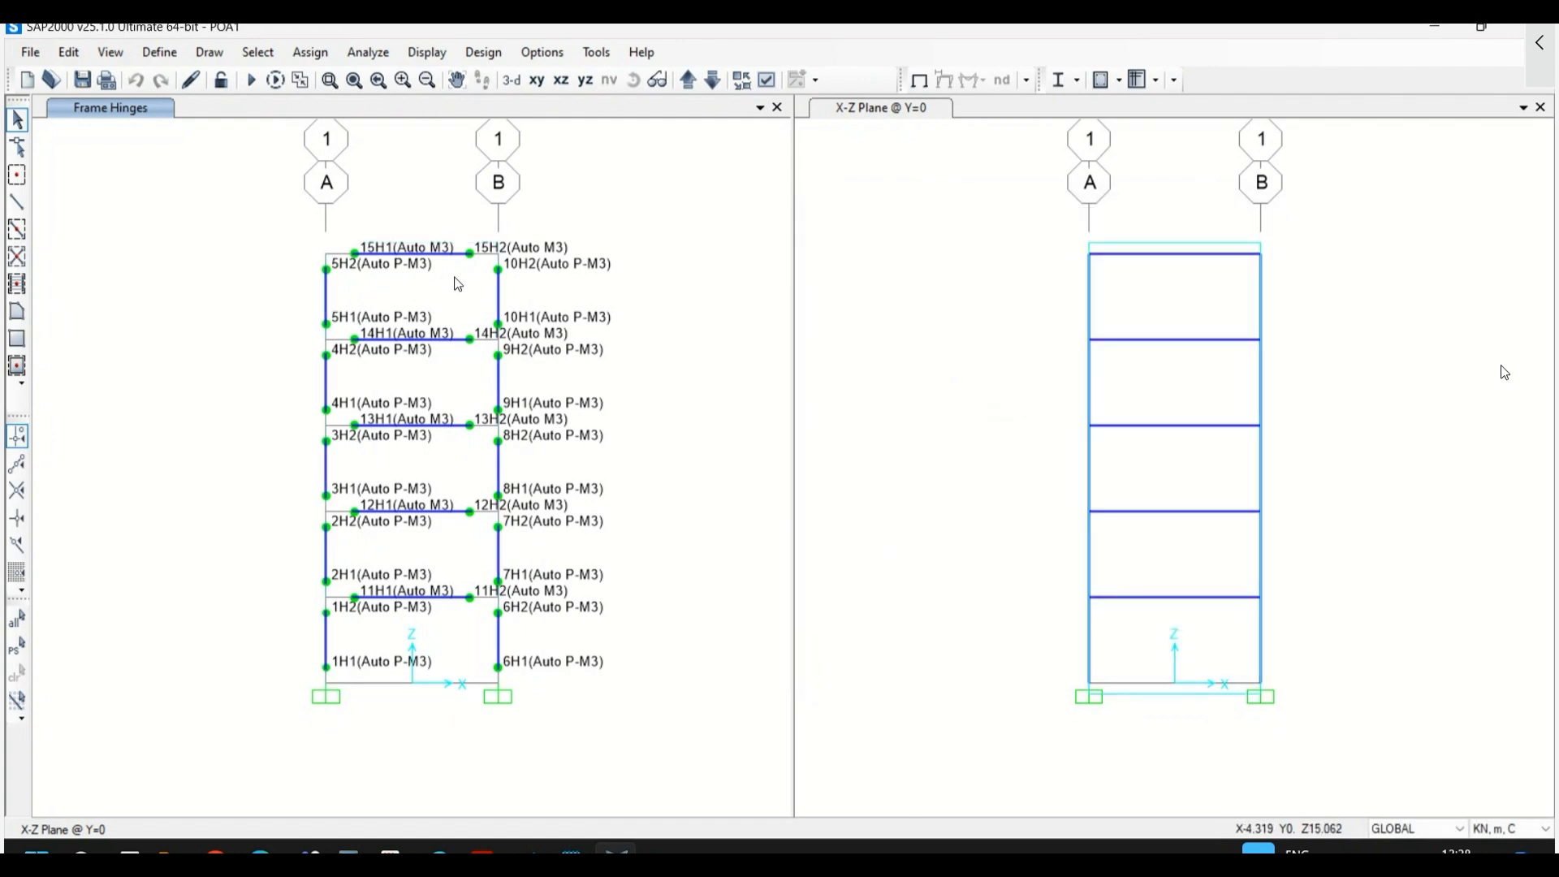
- Change mass source MSSSRC1 to use only specified load patterns, excluding element self mass, with DEAD at a multiplier of 1
{"action": "left_click", "coordinate": [152, 59]}
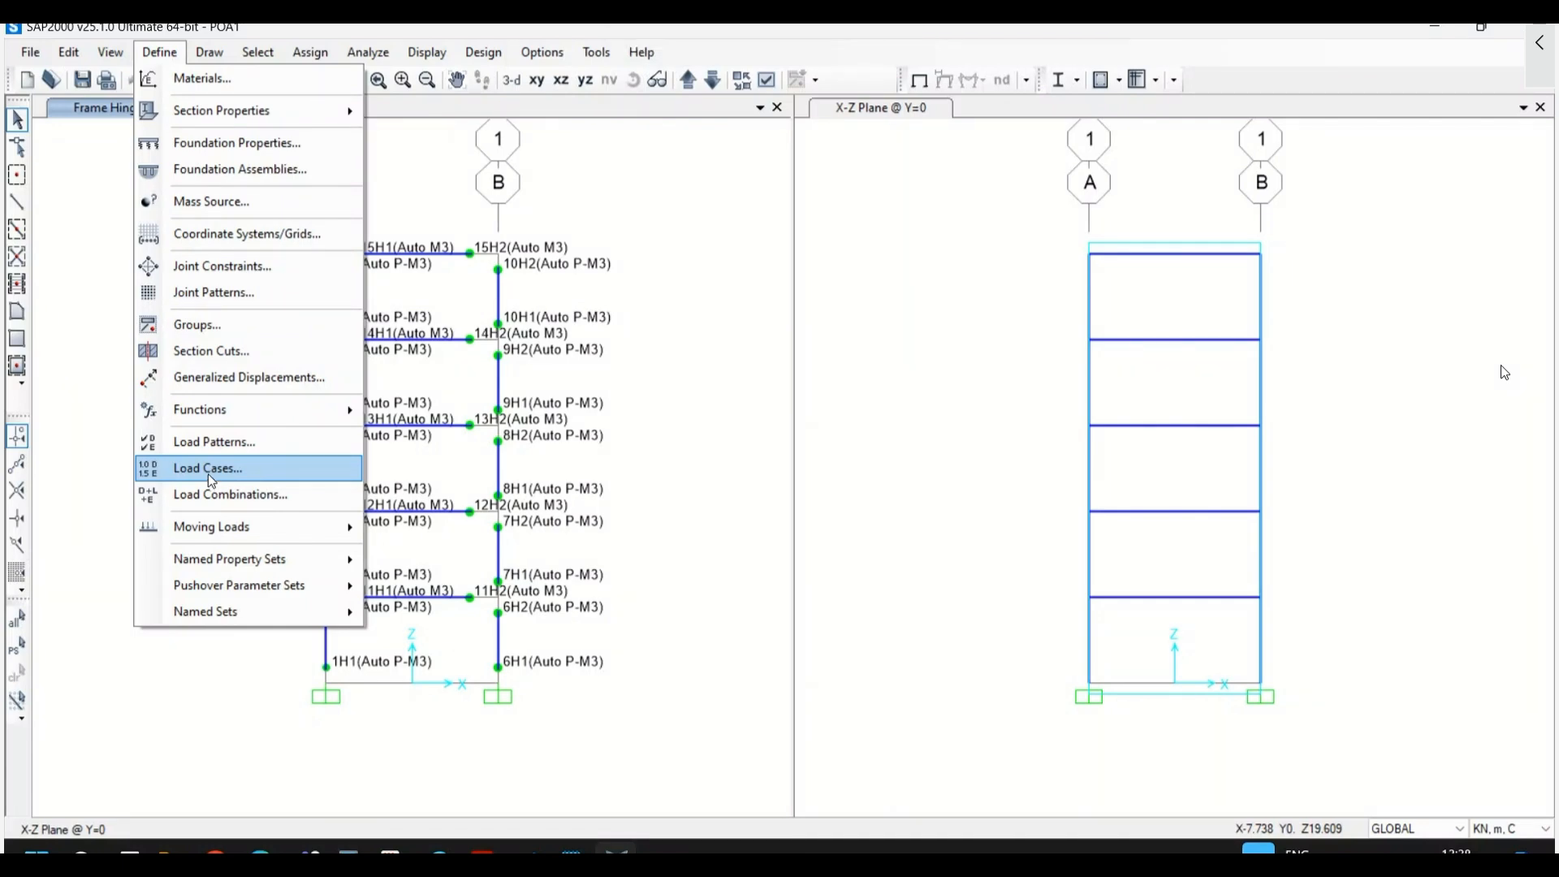
{"action": "left_click", "coordinate": [211, 201]}
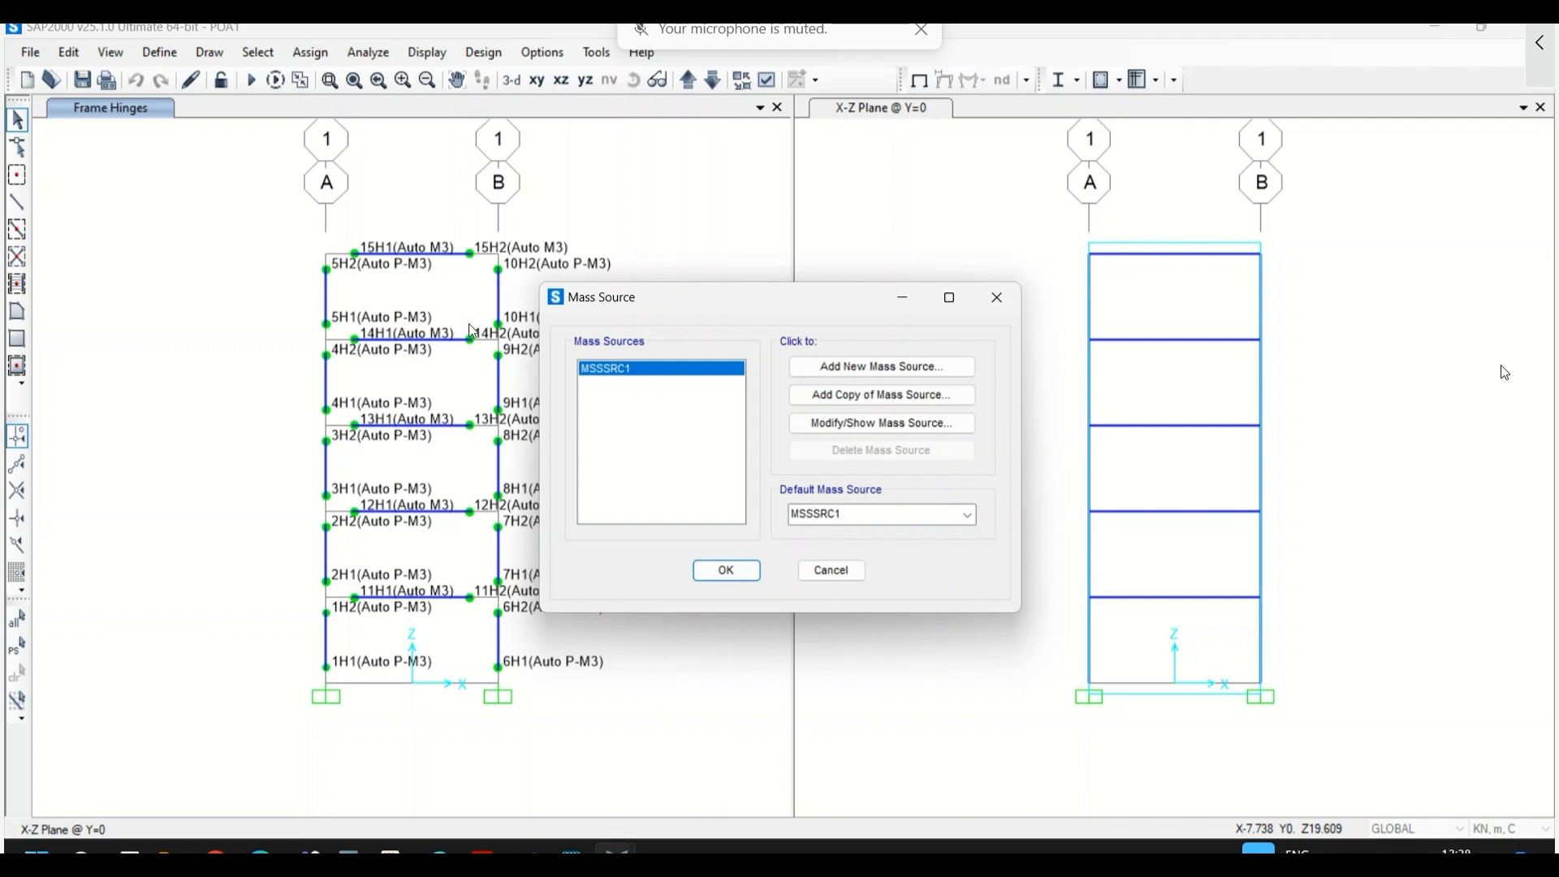
{"action": "left_click", "coordinate": [882, 426]}
{"action": "left_click", "coordinate": [686, 371]}
{"action": "left_click", "coordinate": [689, 350]}
{"action": "left_click", "coordinate": [927, 504]}
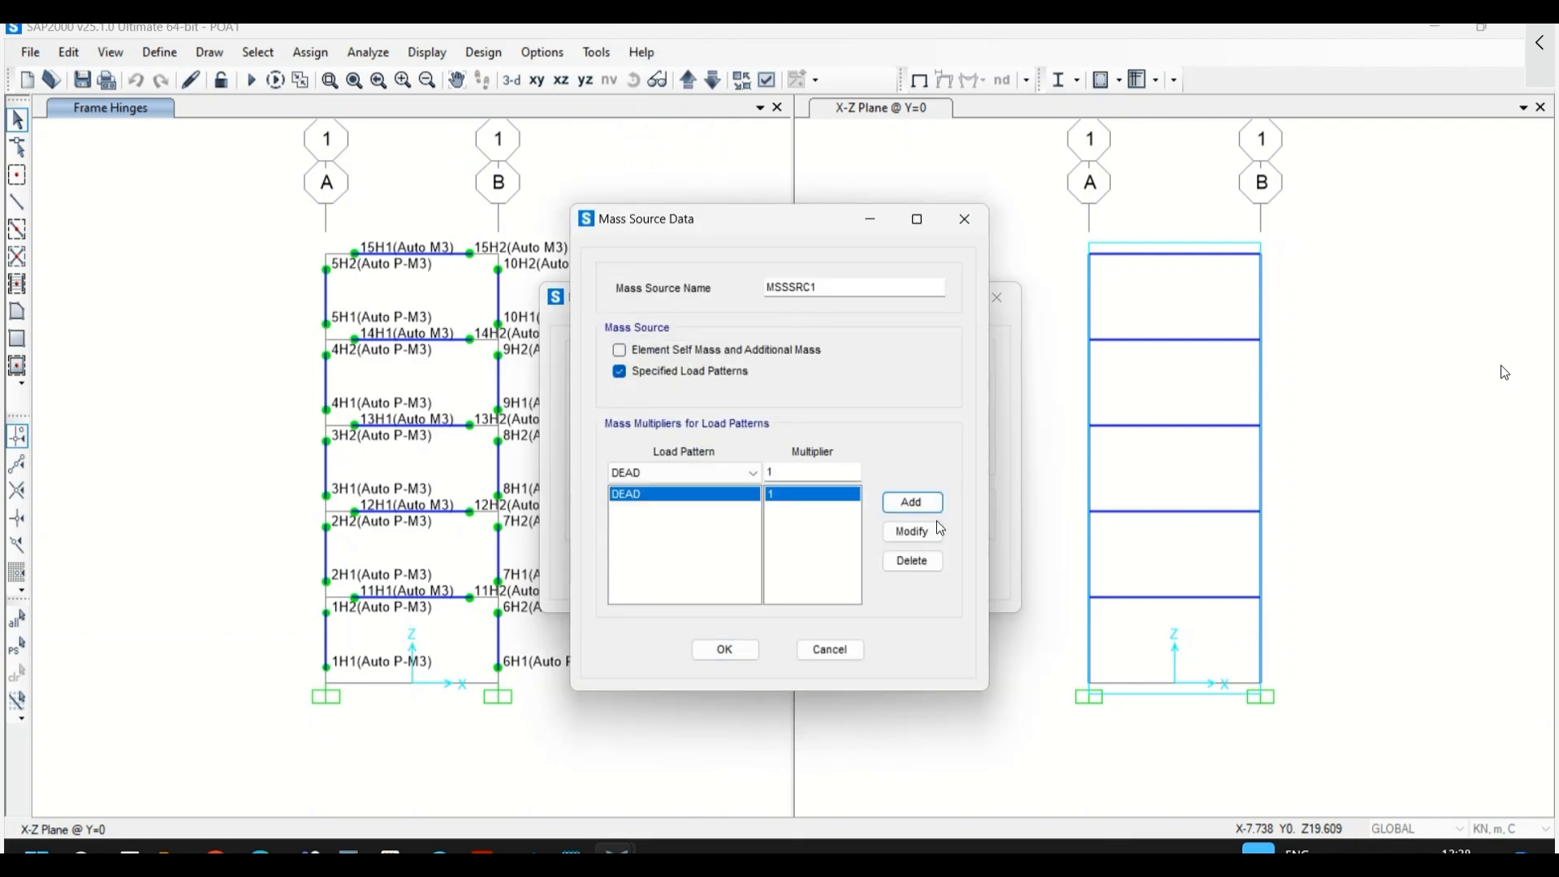
{"action": "left_click", "coordinate": [731, 661]}
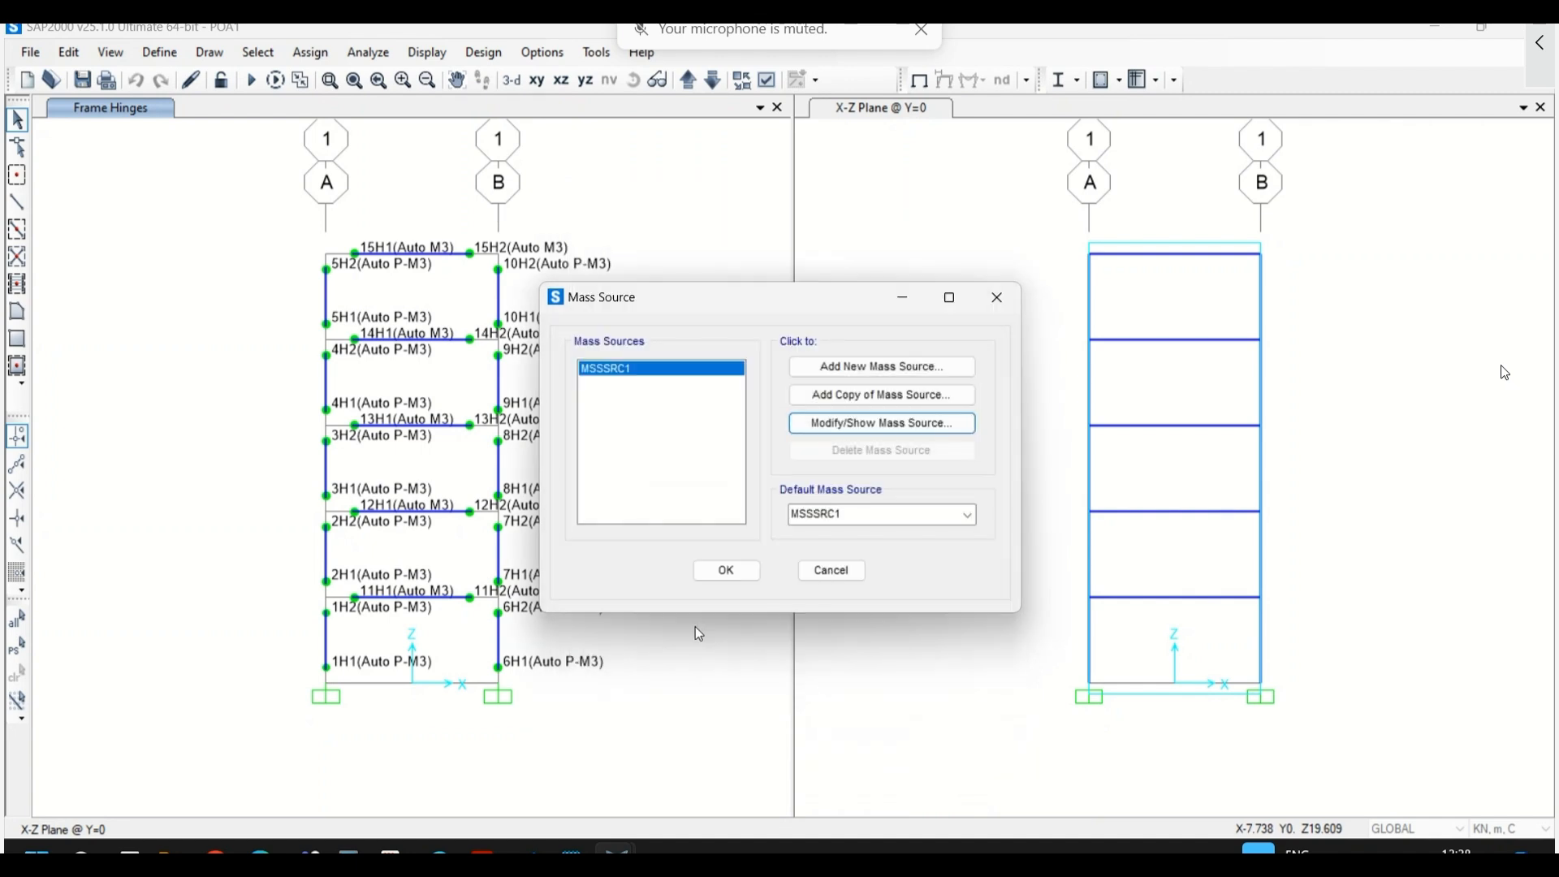
{"action": "left_click", "coordinate": [724, 571]}
- Add a new static load case named Gravity with nonlinear analysis type
{"action": "left_click", "coordinate": [149, 57]}
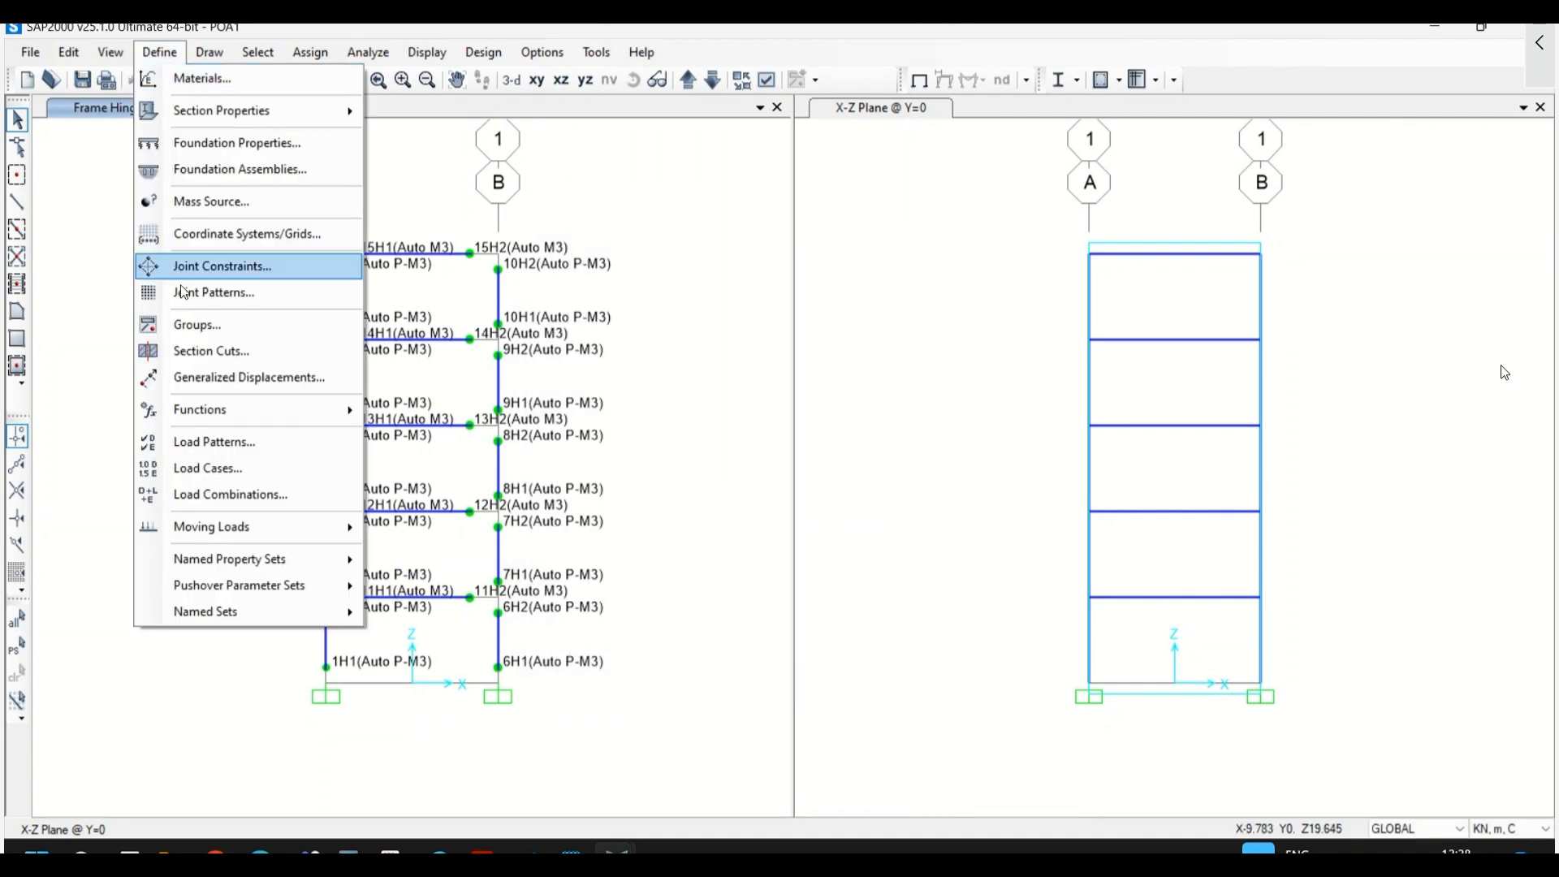
{"action": "left_click", "coordinate": [197, 470]}
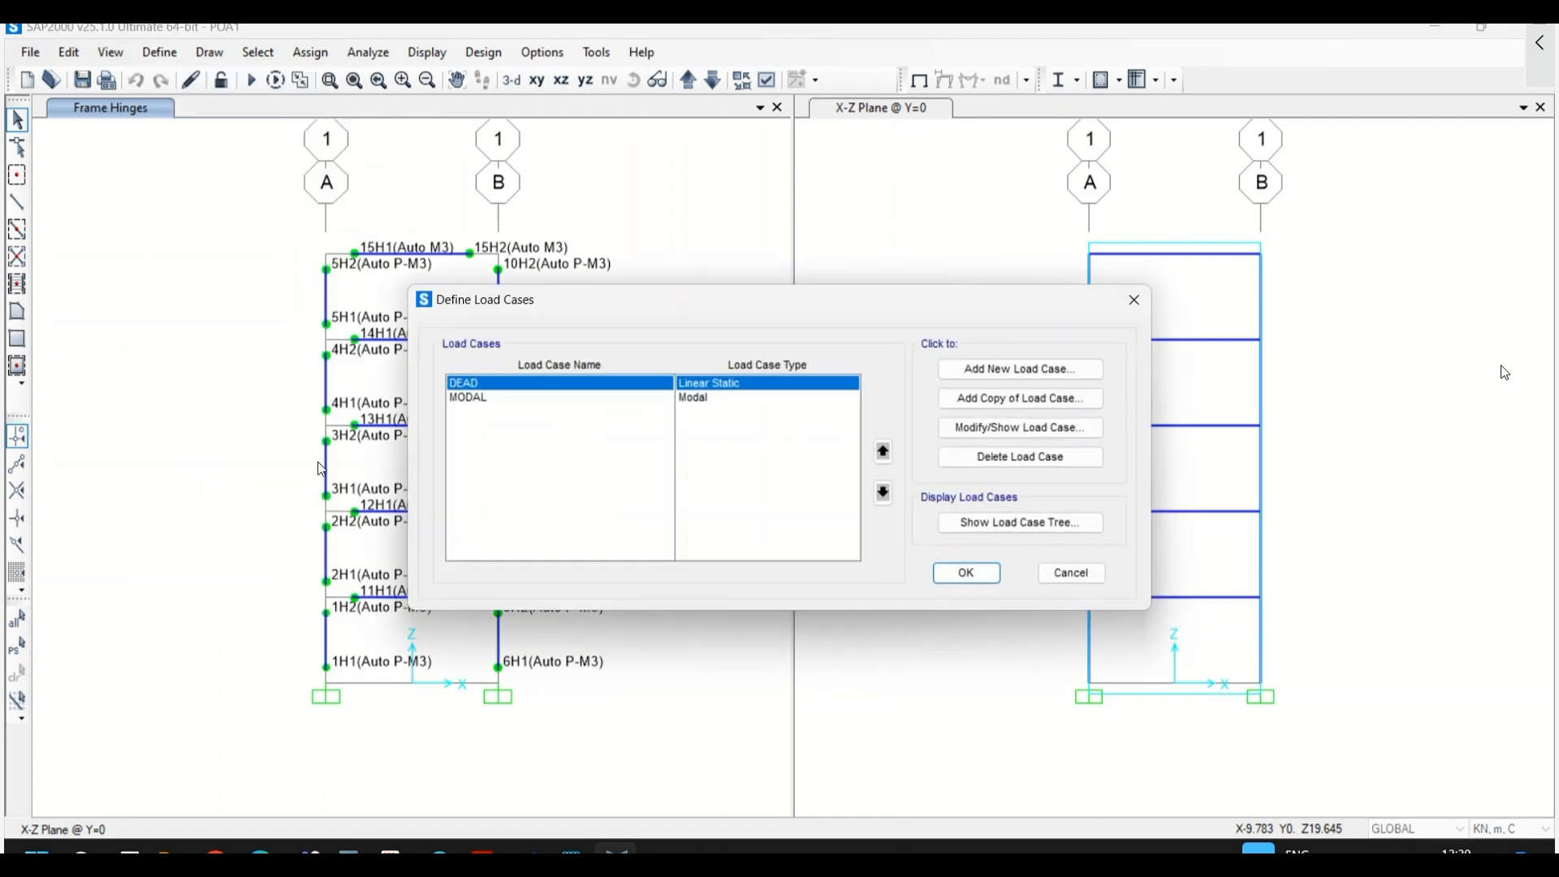
{"action": "left_click_drag", "start_coordinate": [690, 309], "coordinate": [949, 232]}
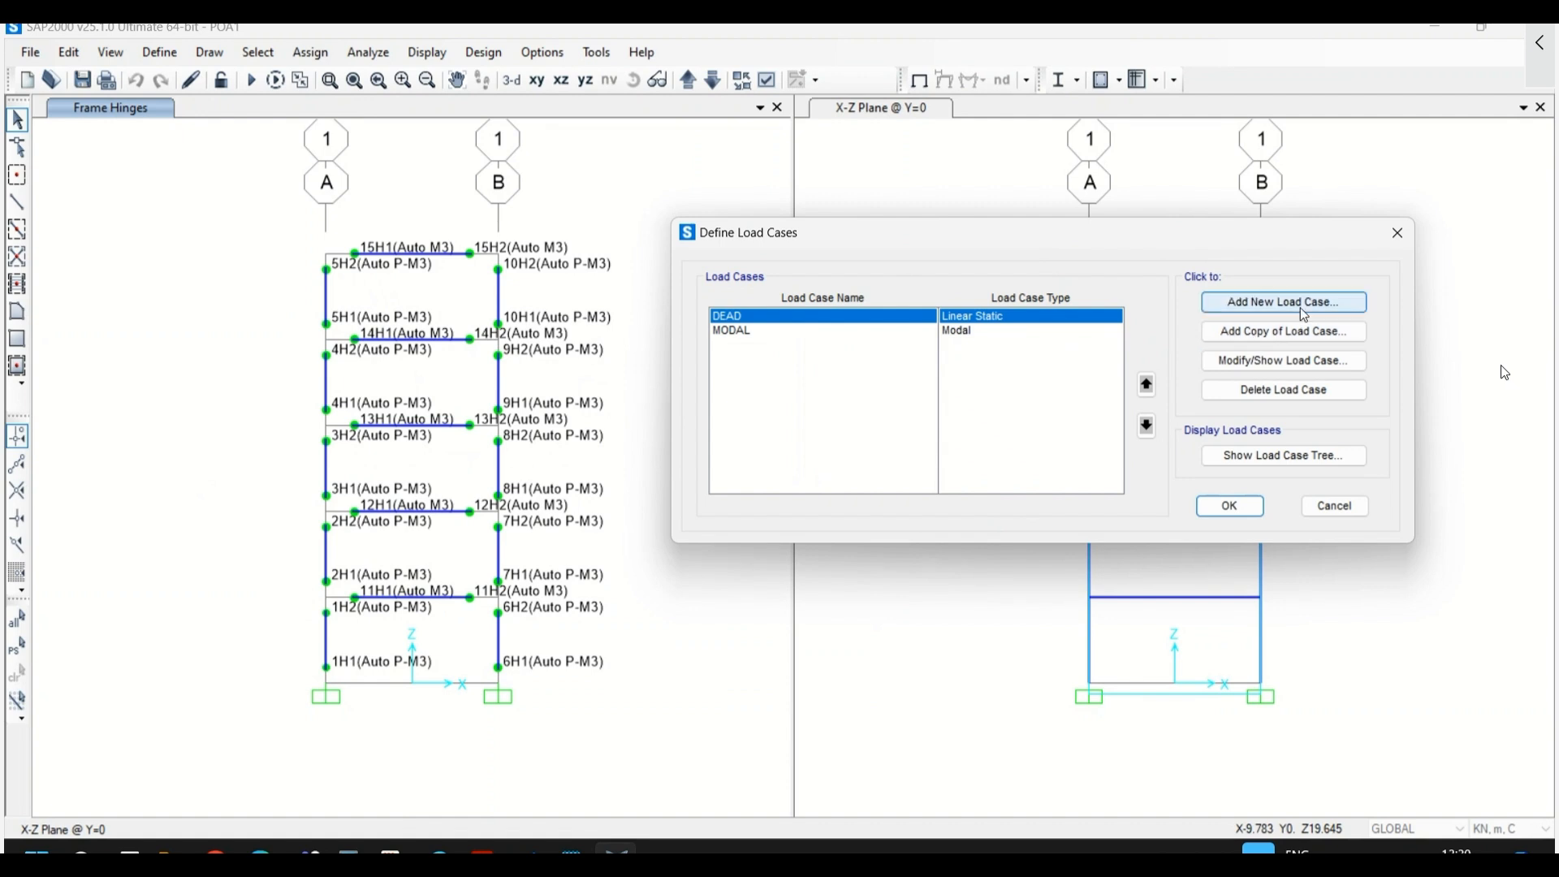
{"action": "left_click", "coordinate": [1283, 301]}
{"action": "double_click", "coordinate": [488, 206]}
{"action": "type", "text": "Gravity"}
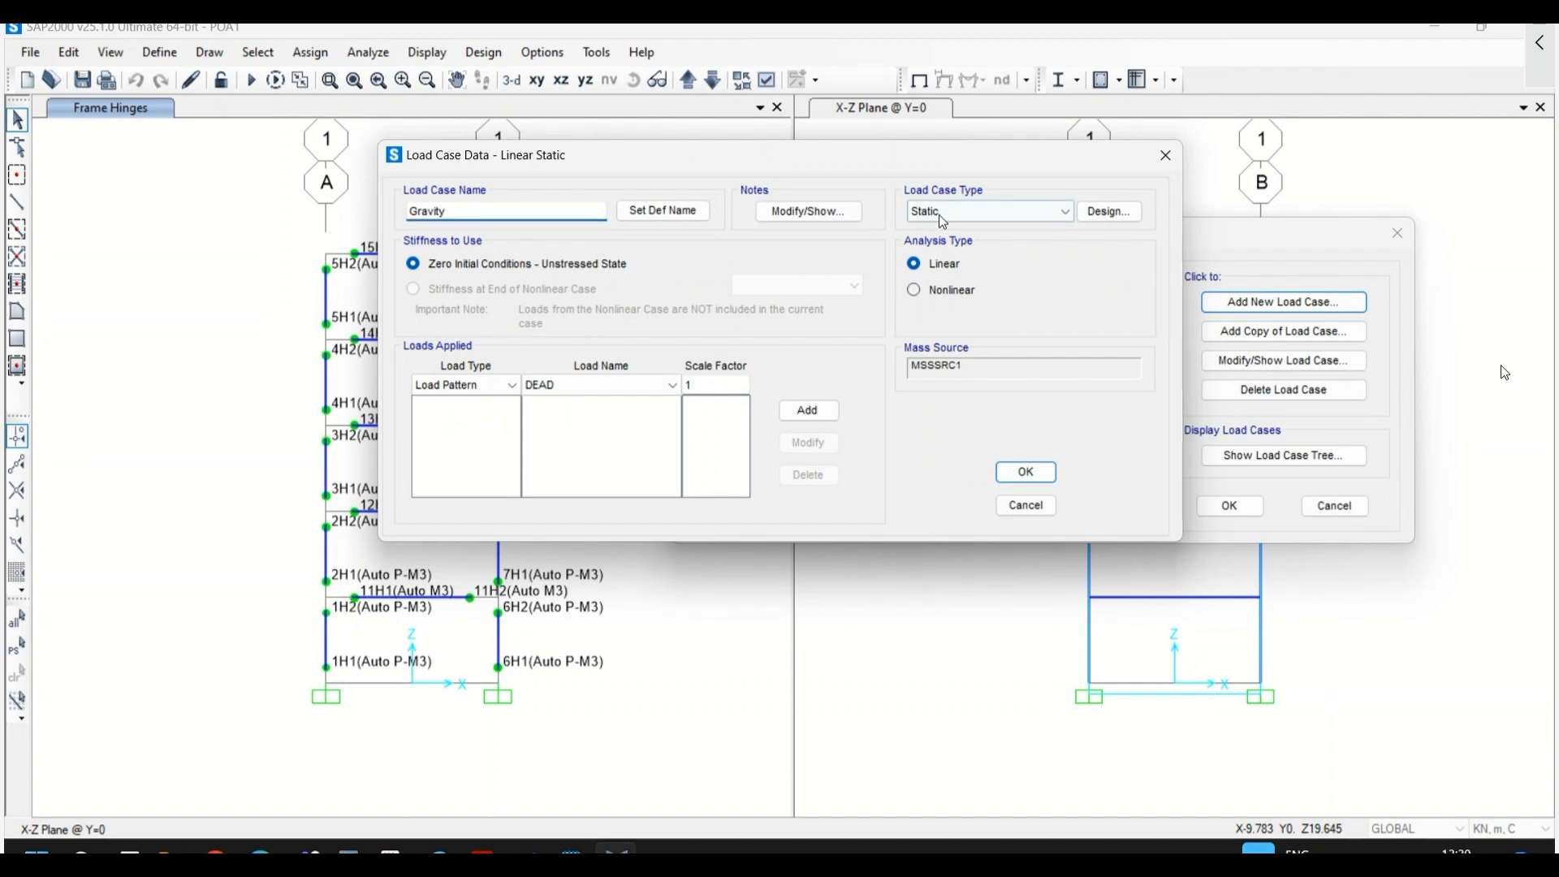
{"action": "left_click", "coordinate": [932, 289]}
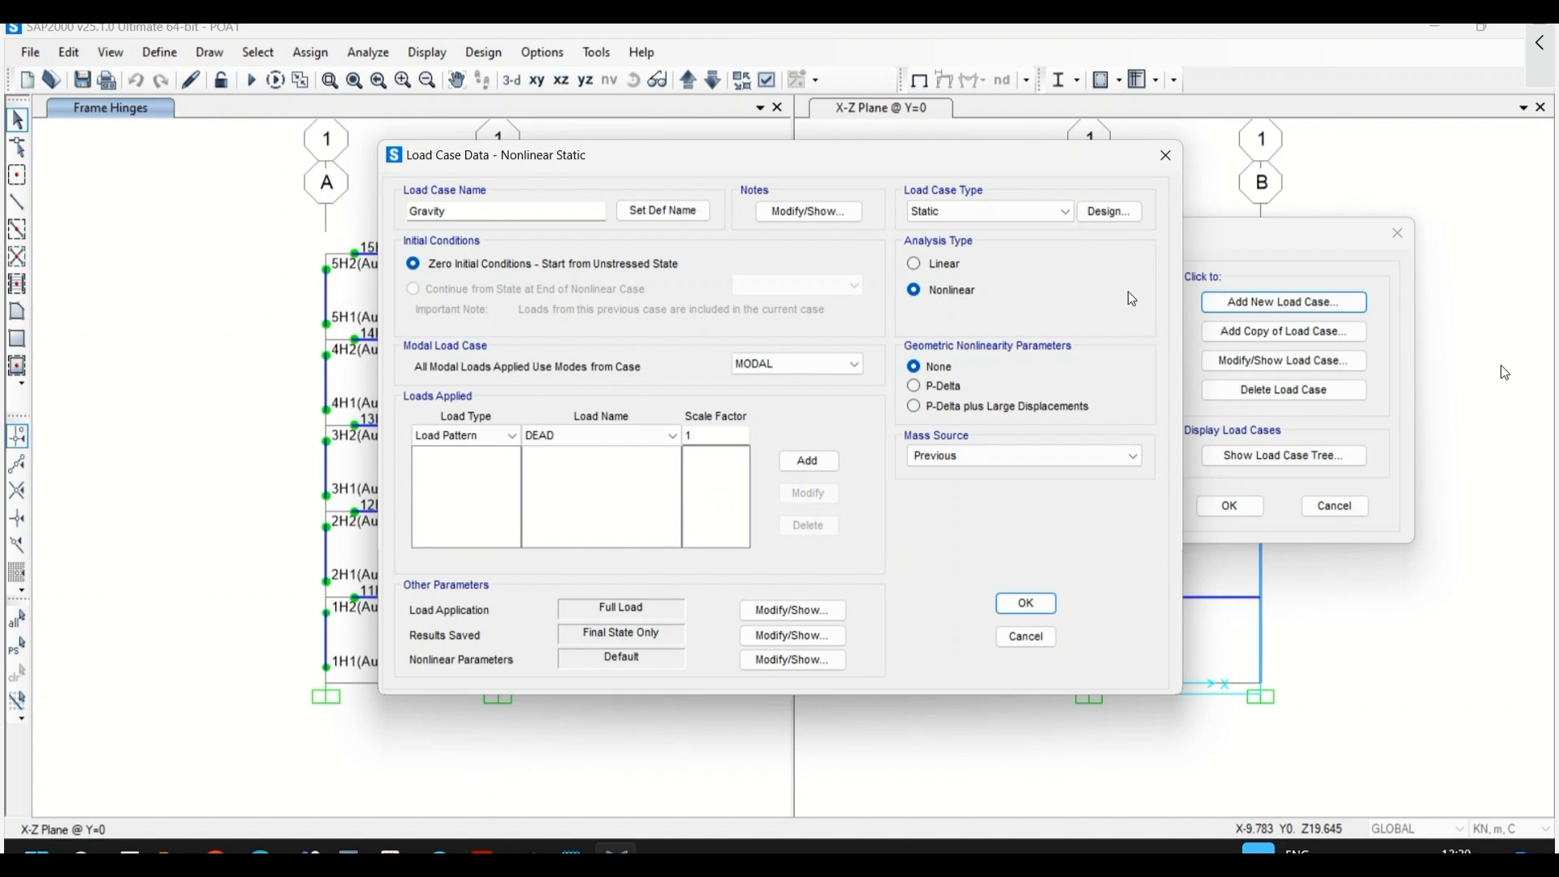
- Apply the DEAD load pattern with scale factor 1 to the Gravity load case and save the case
{"action": "left_click", "coordinate": [500, 440]}
{"action": "left_click", "coordinate": [500, 440]}
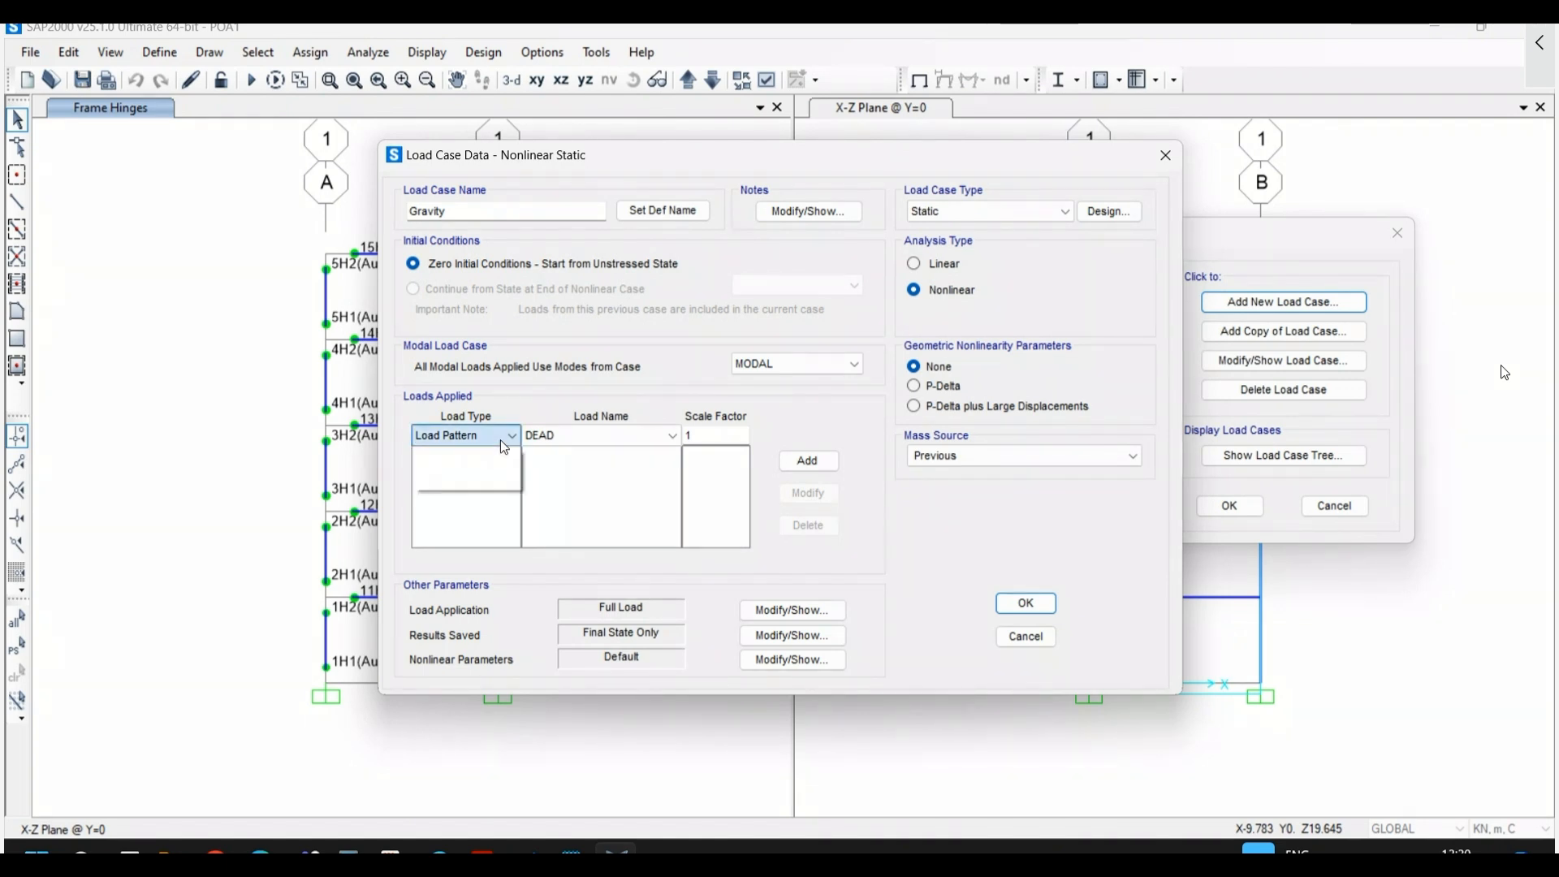
{"action": "left_click", "coordinate": [807, 460]}
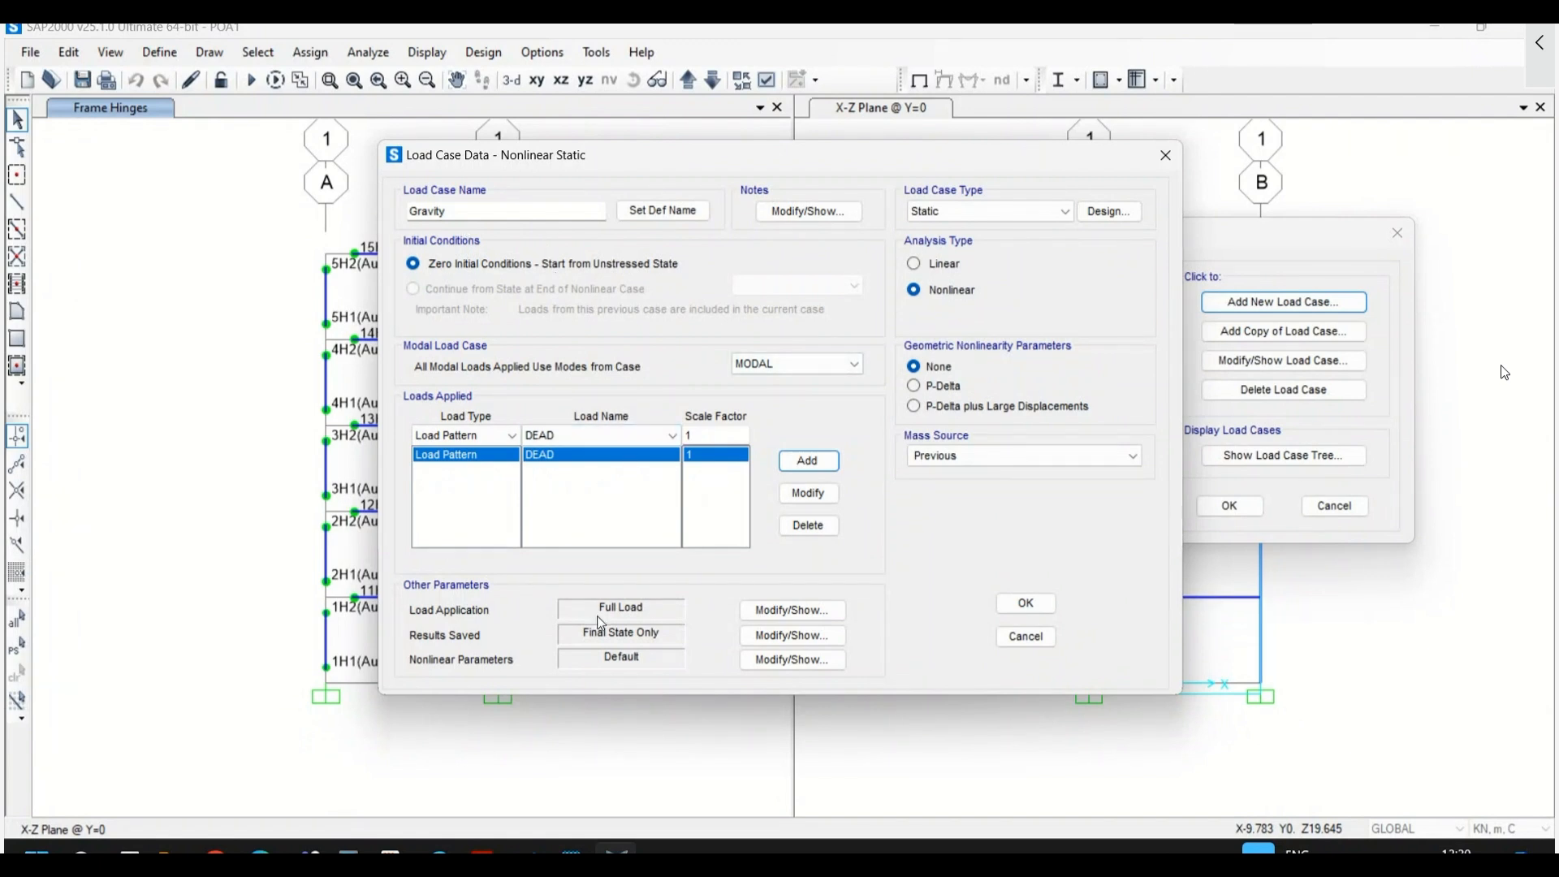
{"action": "left_click", "coordinate": [1016, 609]}
{"action": "left_click", "coordinate": [1030, 604]}
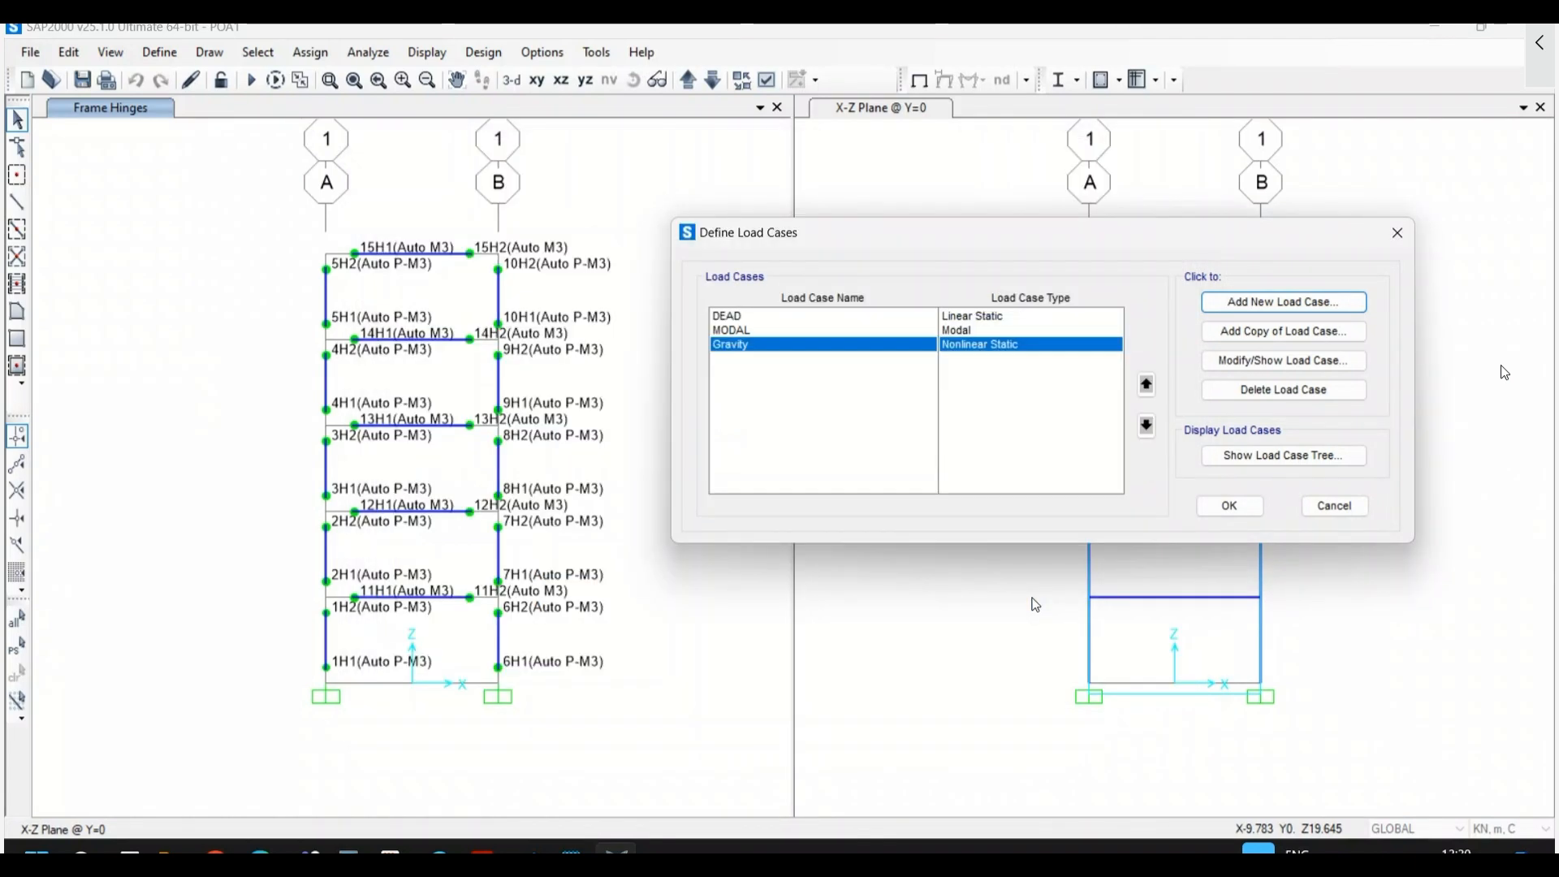
- Add a new static load case named PushX with nonlinear analysis type
{"action": "left_click", "coordinate": [1261, 305]}
{"action": "double_click", "coordinate": [526, 212]}
{"action": "type", "text": "POA"}
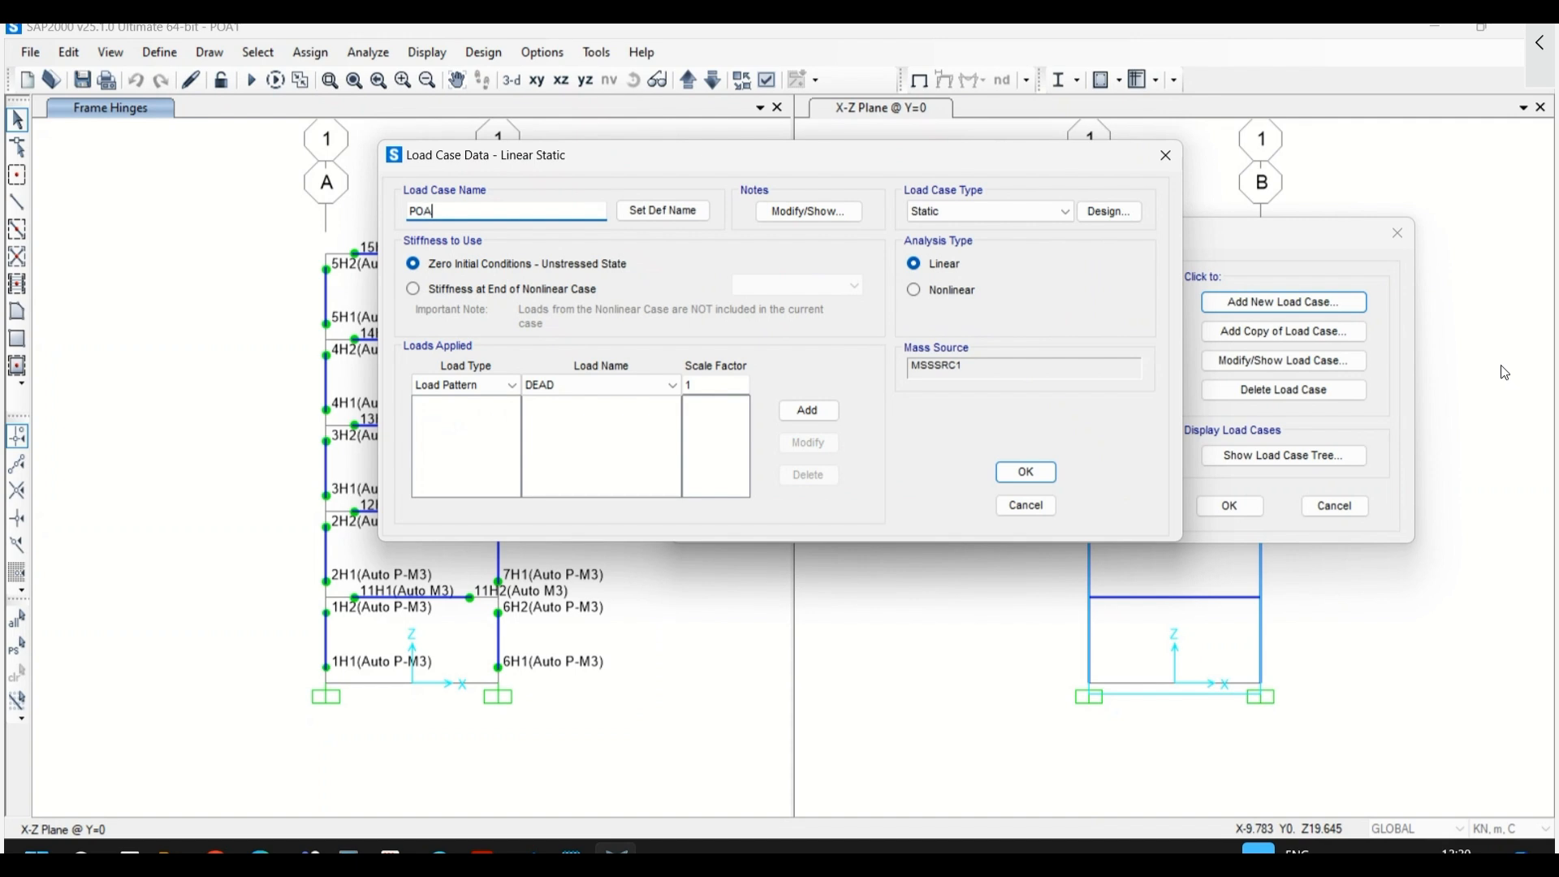
{"action": "key", "text": "BackSpace"}
{"action": "key", "text": "BackSpace"}
{"action": "type", "text": "ushX"}
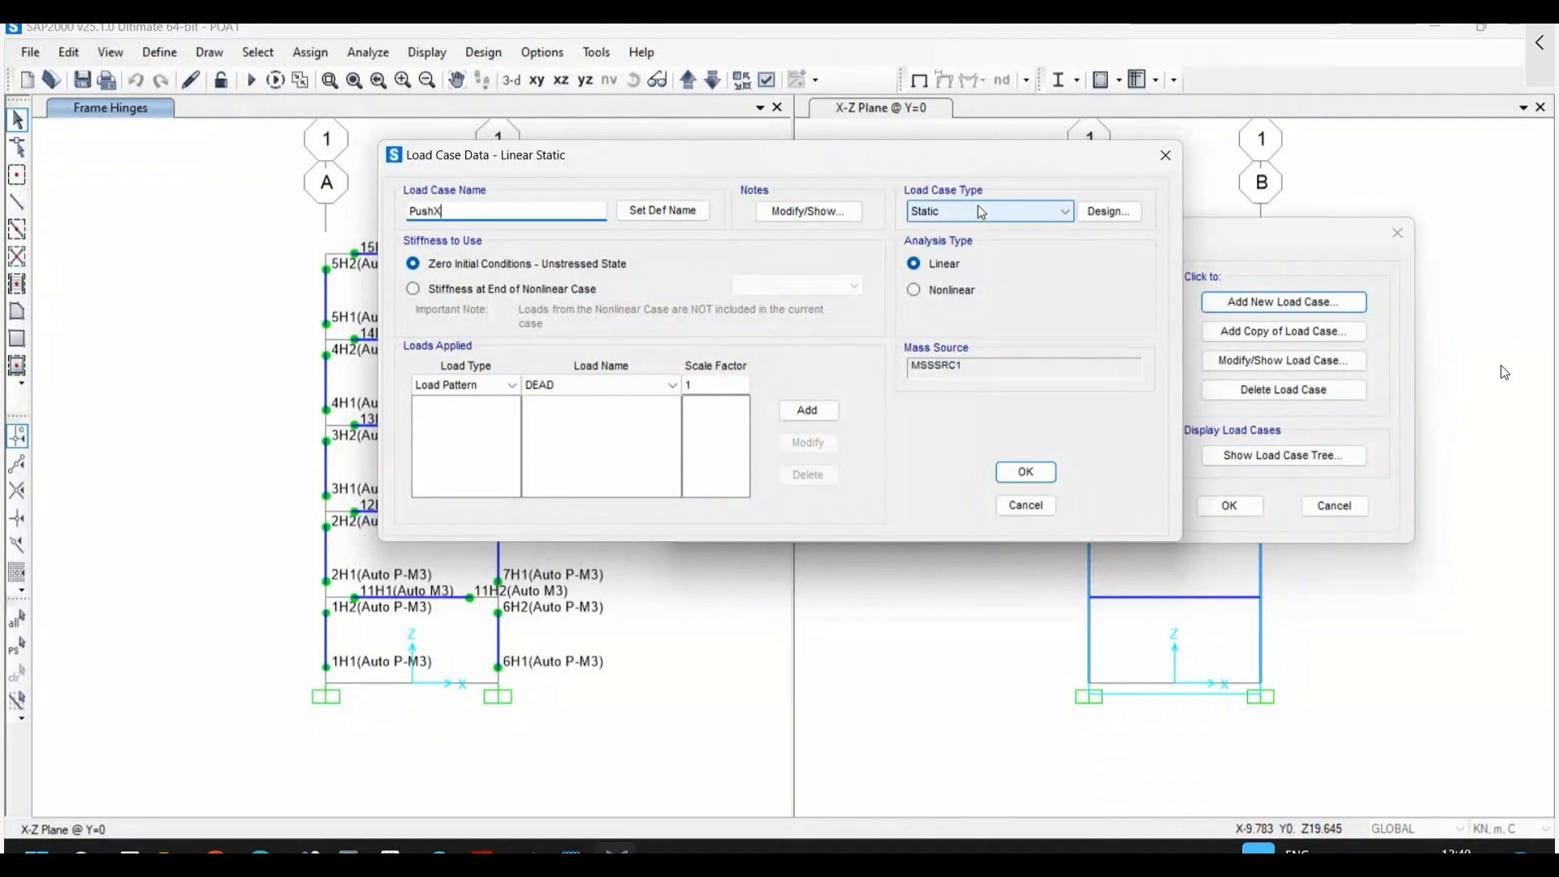
{"action": "left_click", "coordinate": [939, 290]}
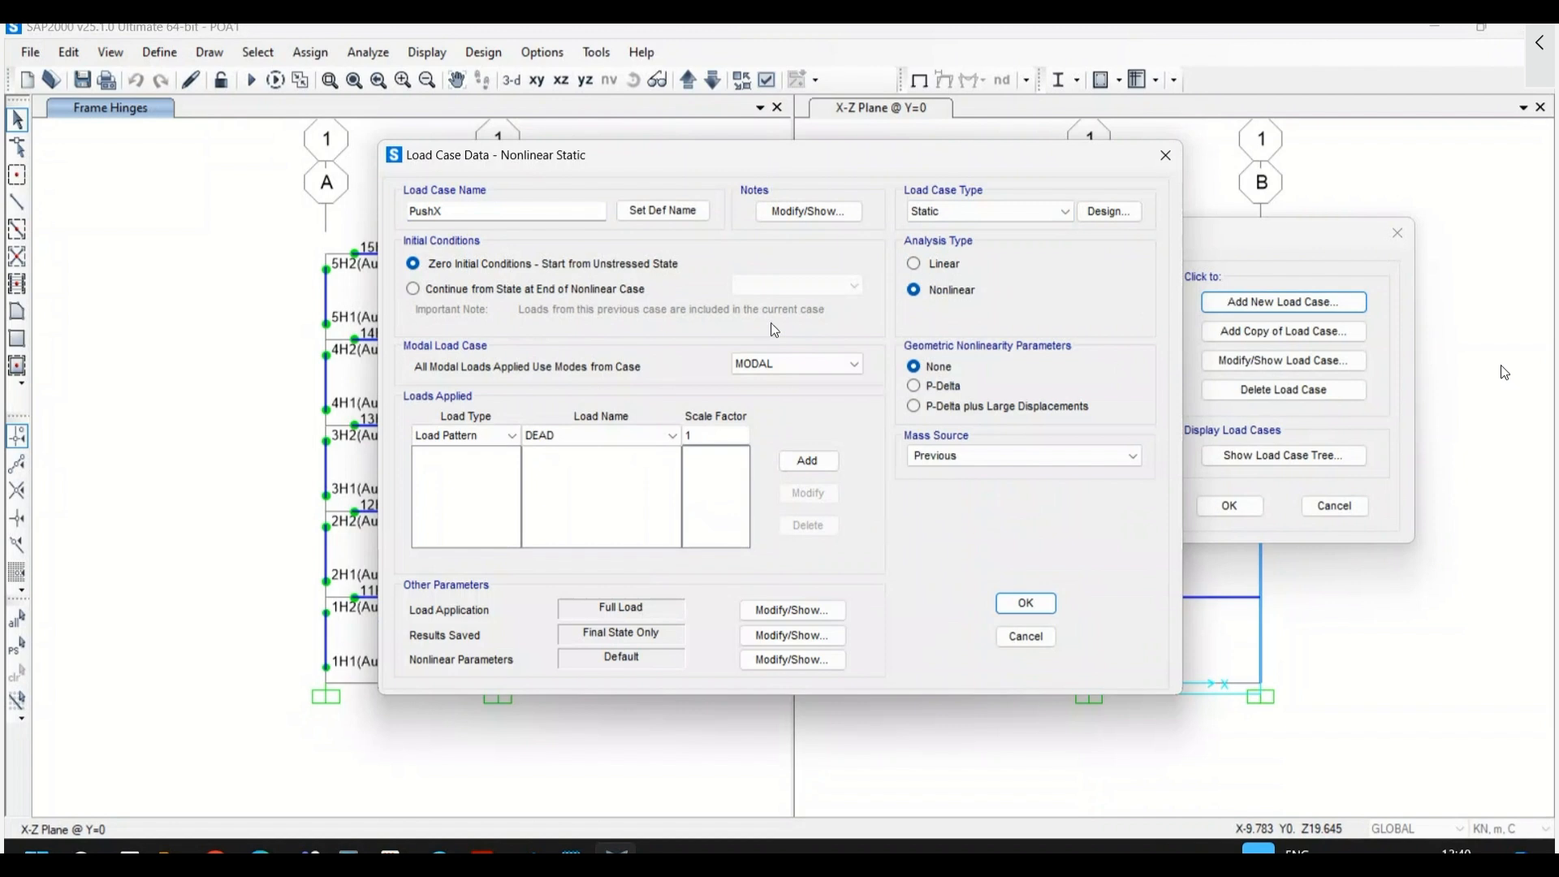
- Make the PushX load case continue from the state at the end of the nonlinear Gravity case
{"action": "left_click", "coordinate": [541, 289]}
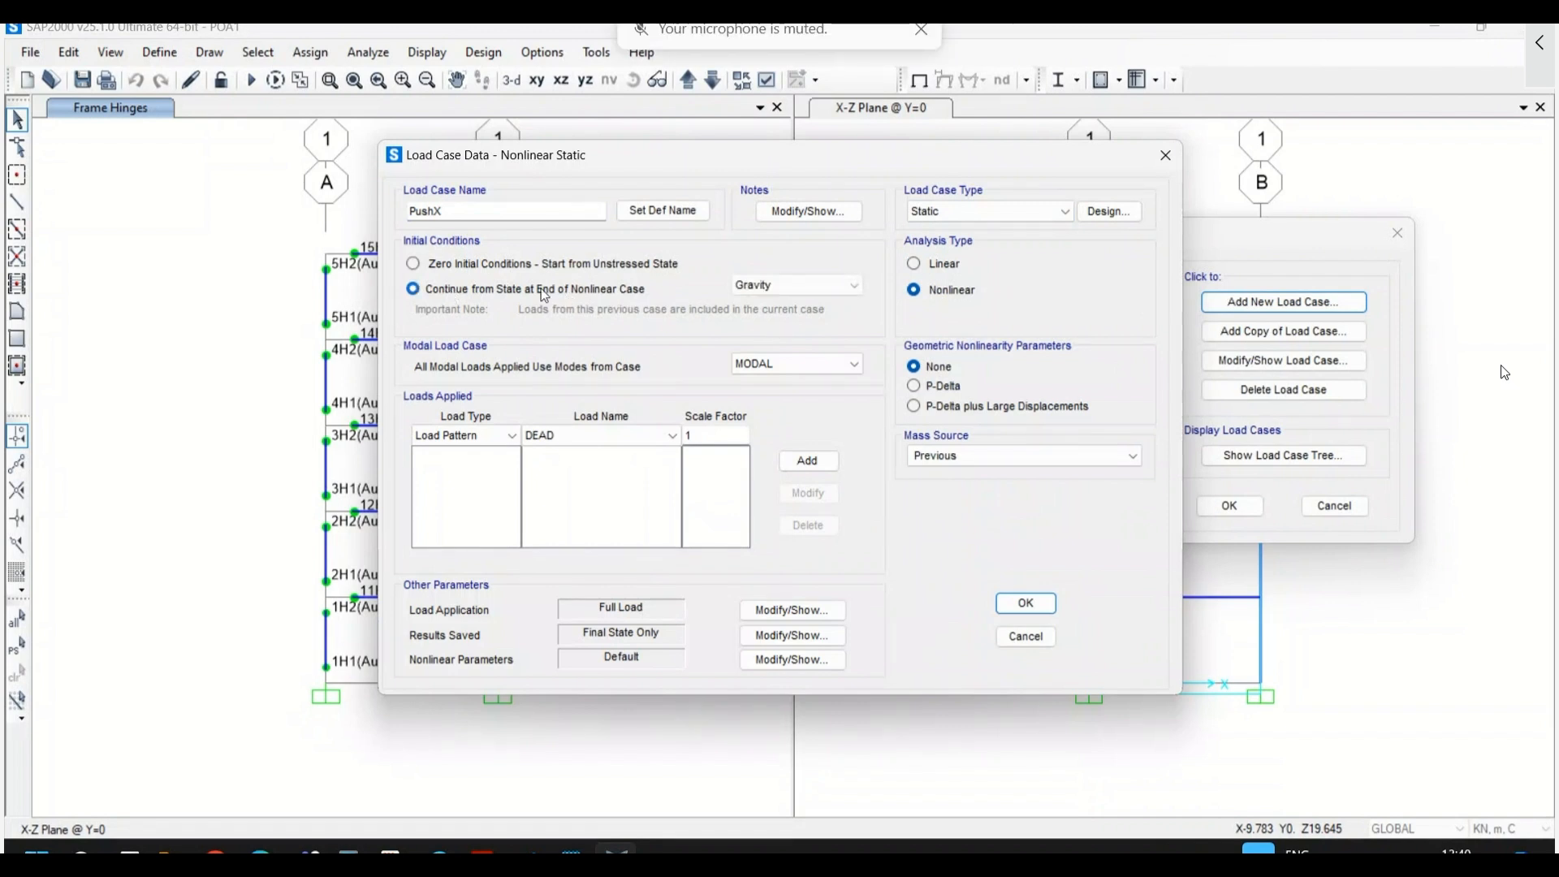
{"action": "left_click", "coordinate": [758, 290]}
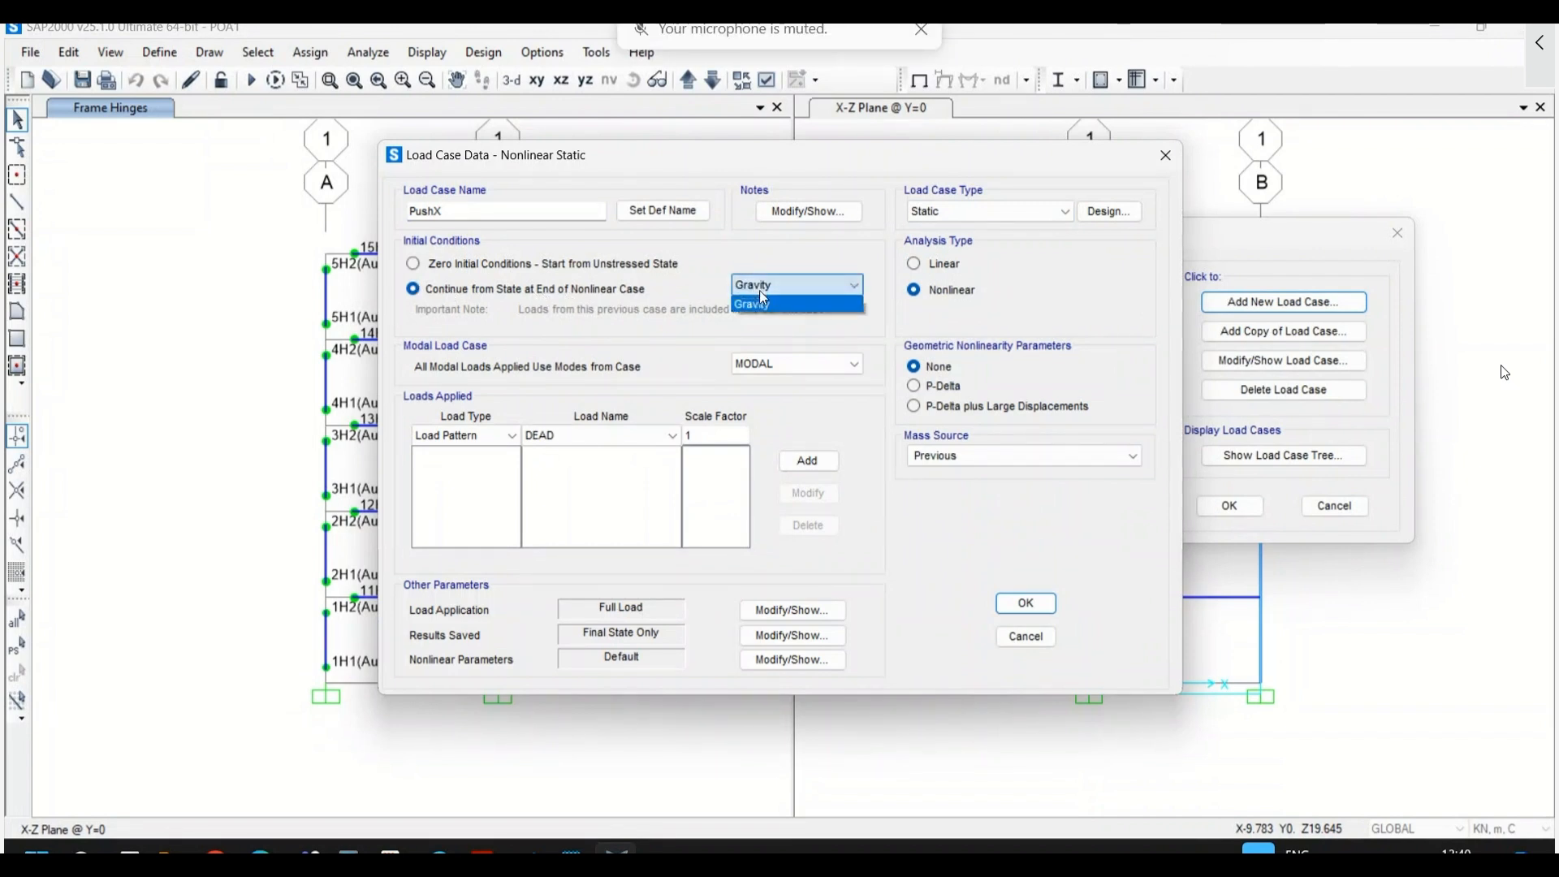
{"action": "left_click", "coordinate": [761, 304]}
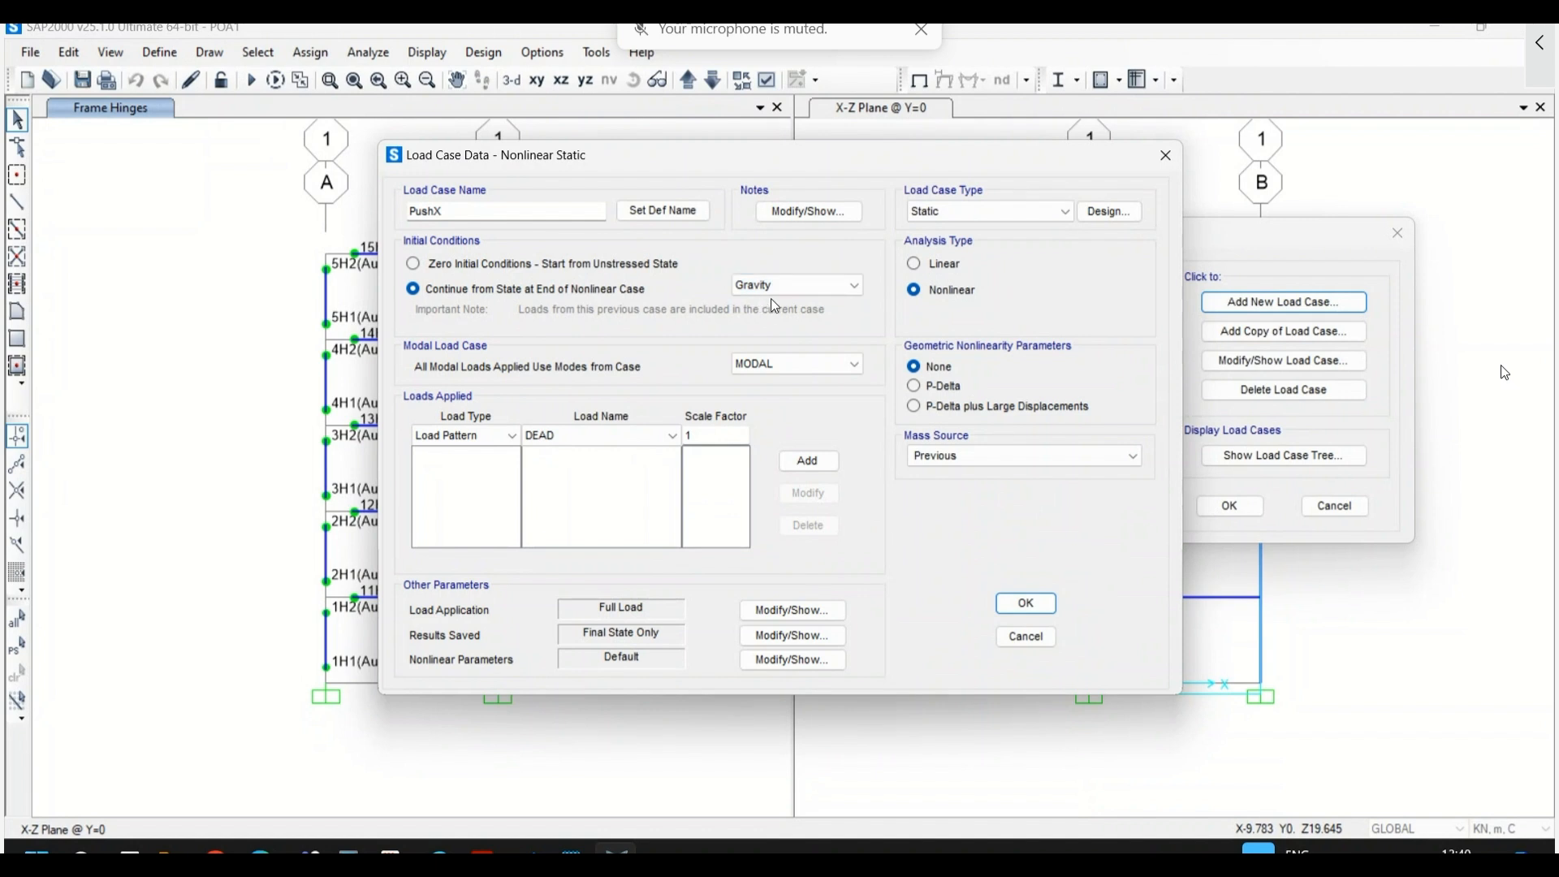
- Apply an acceleration load in the UX direction to the PushX case with a scale factor of 9.81
{"action": "left_click", "coordinate": [509, 440]}
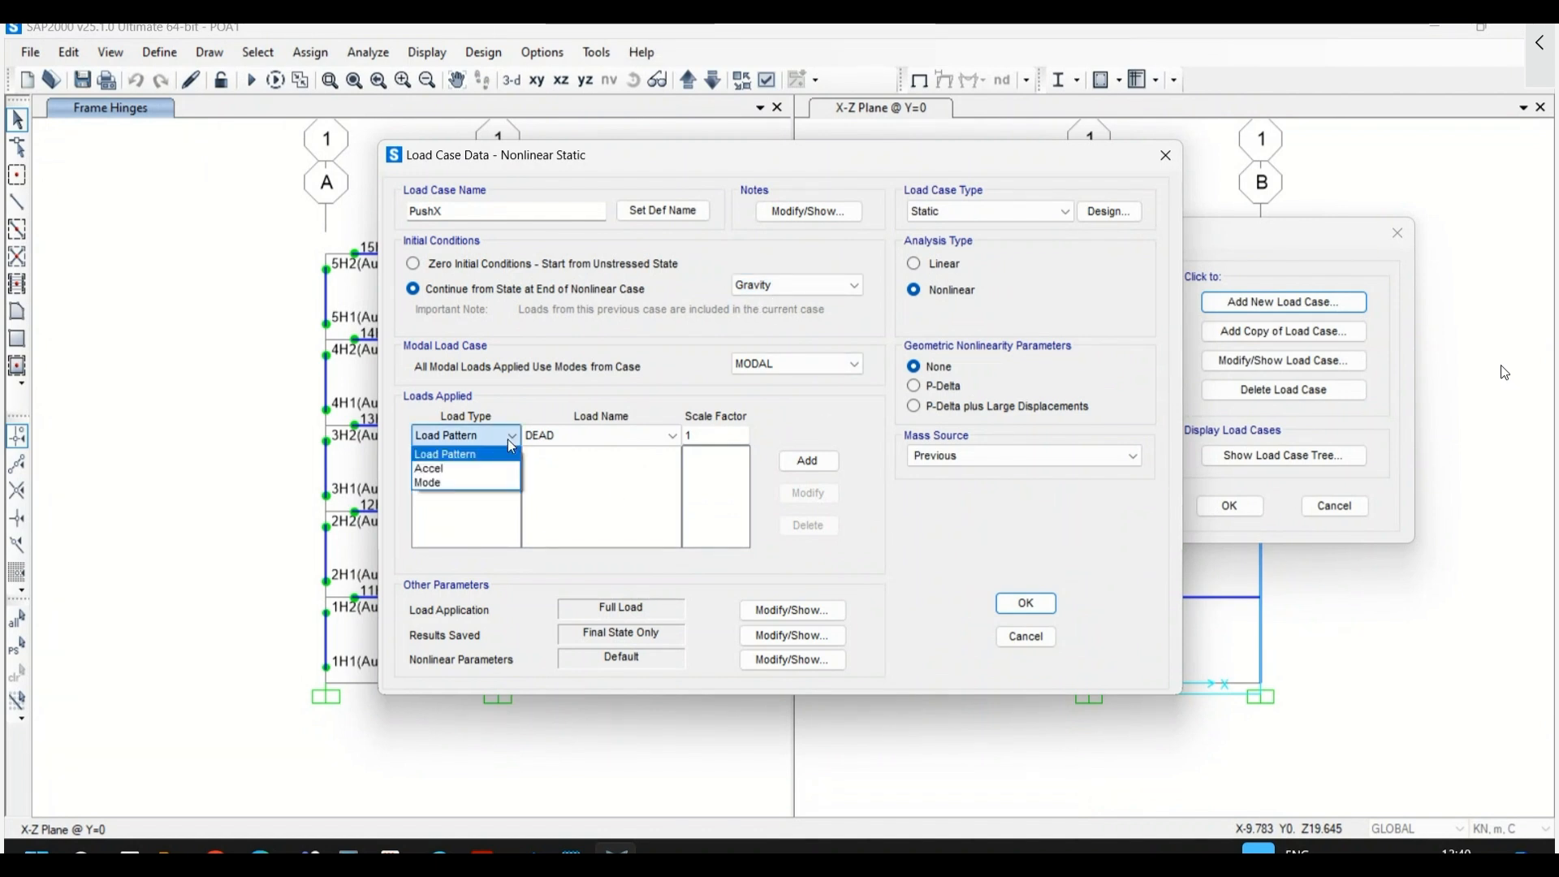
{"action": "left_click", "coordinate": [468, 468]}
{"action": "left_click", "coordinate": [578, 436]}
{"action": "left_click", "coordinate": [578, 452]}
{"action": "left_click", "coordinate": [719, 437]}
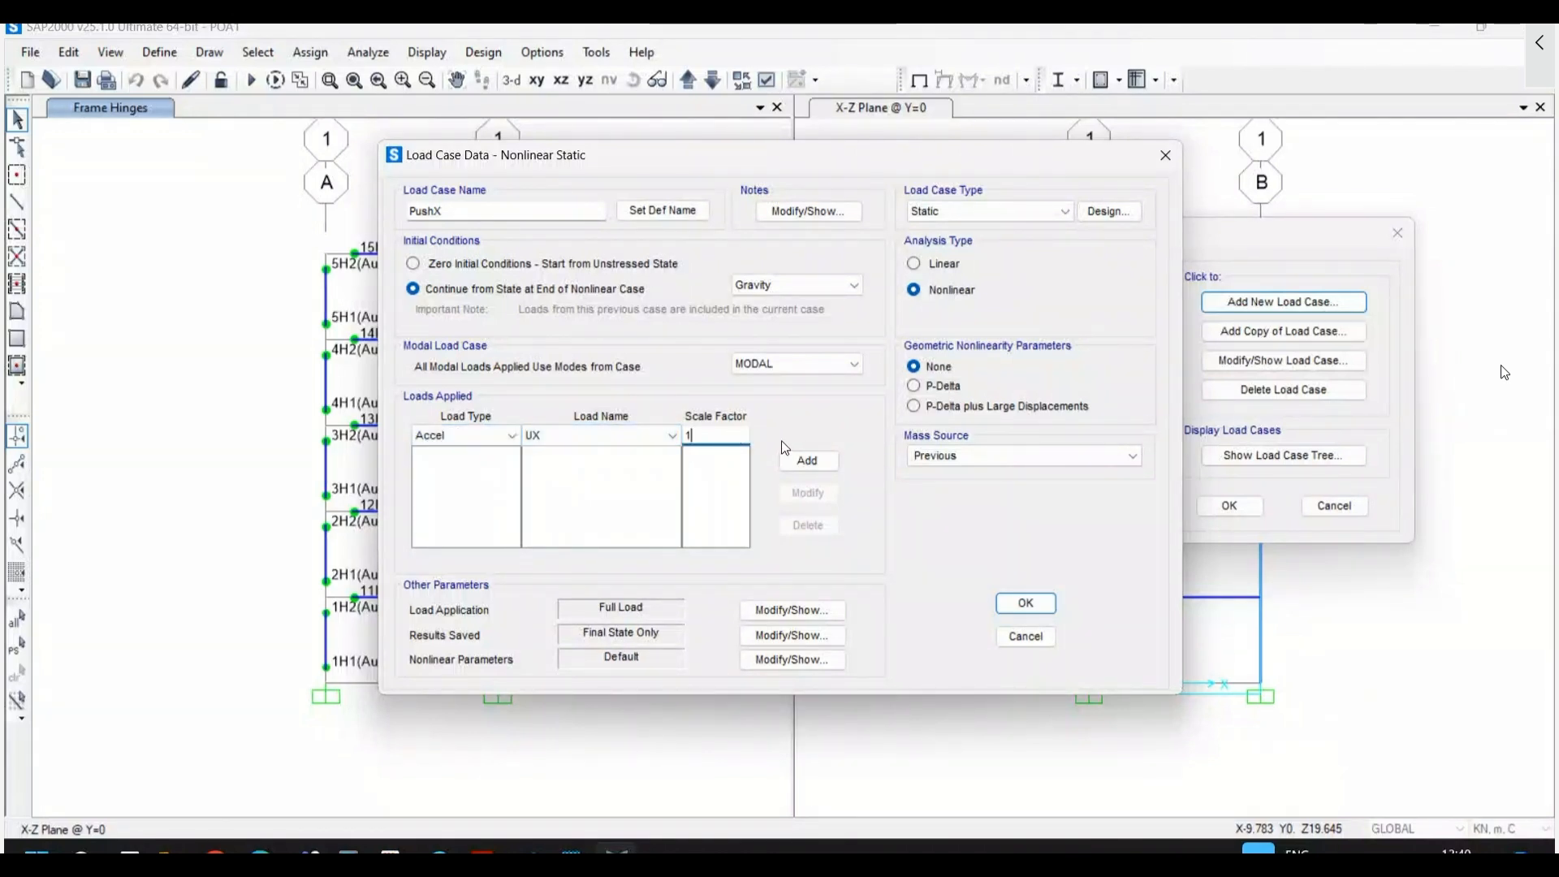
{"action": "left_click", "coordinate": [810, 460]}
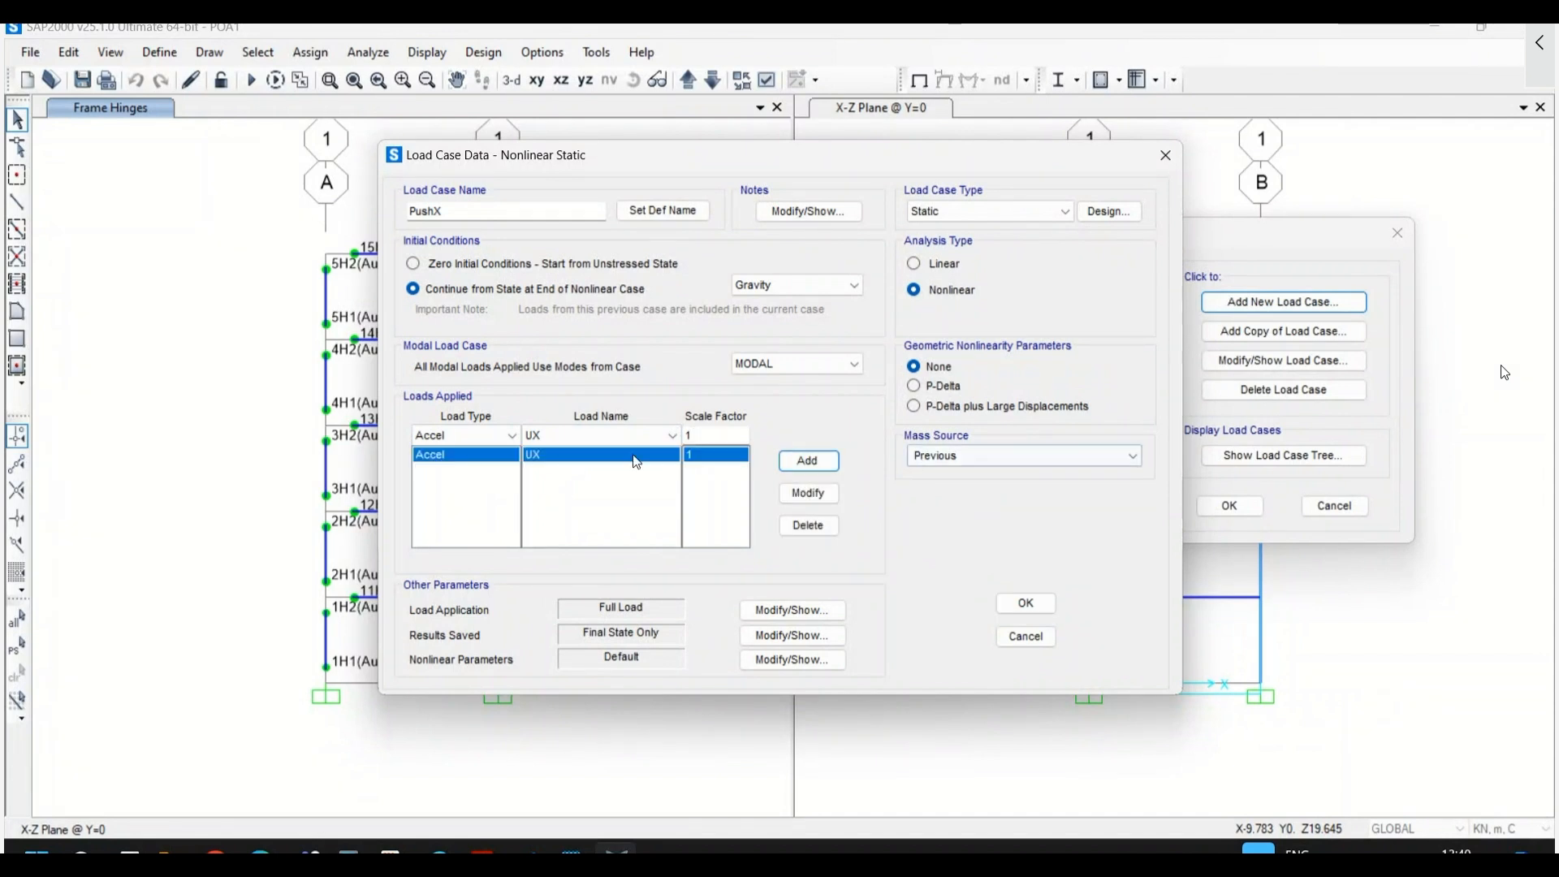
{"action": "double_click", "coordinate": [714, 435]}
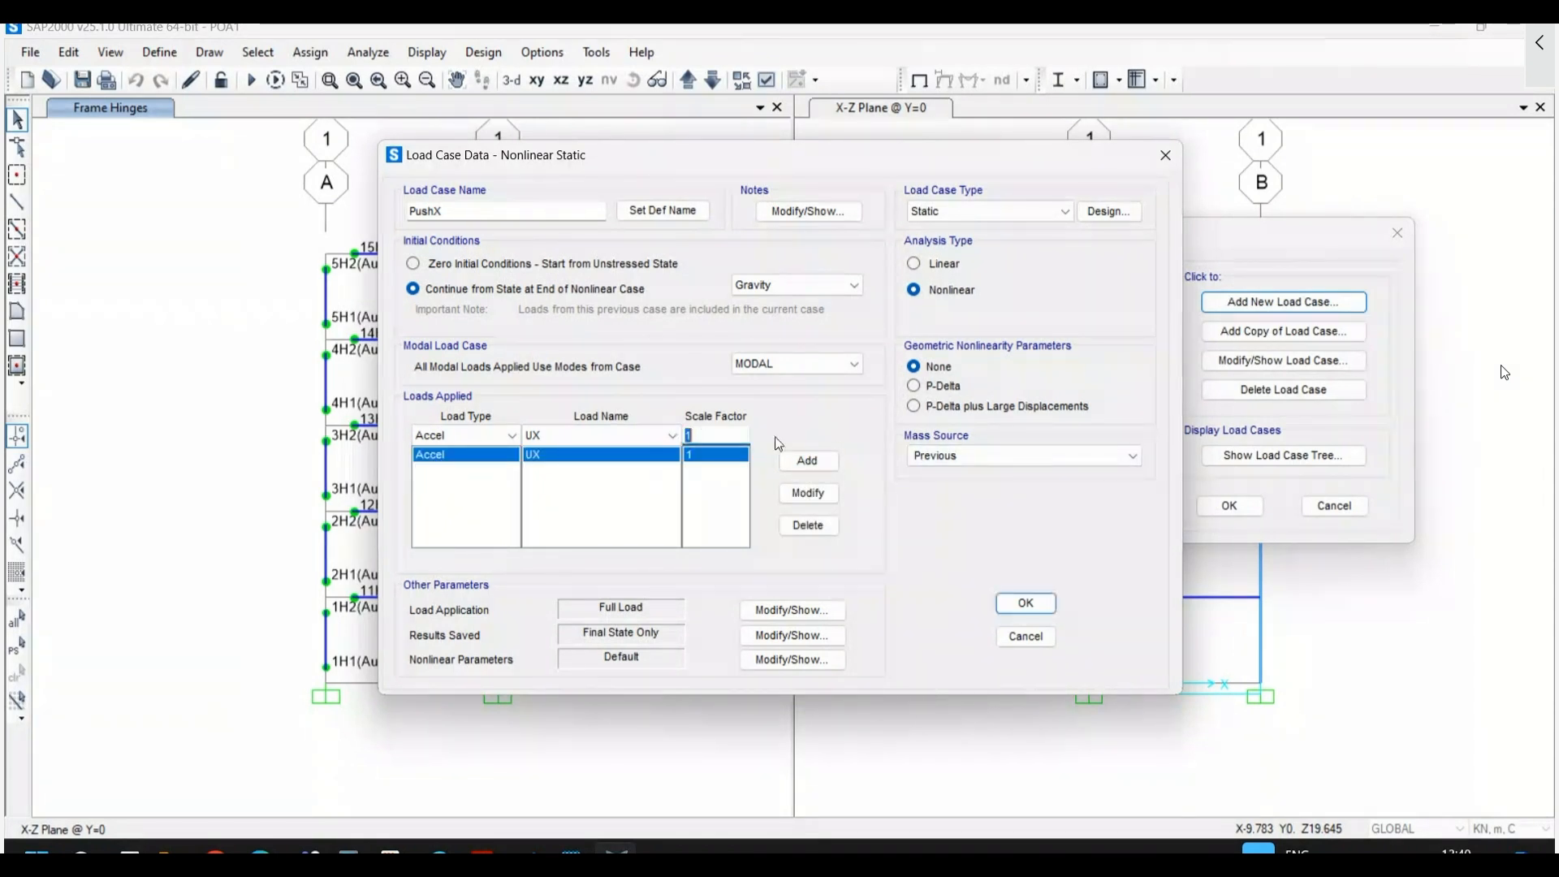
{"action": "type", "text": "9.81"}
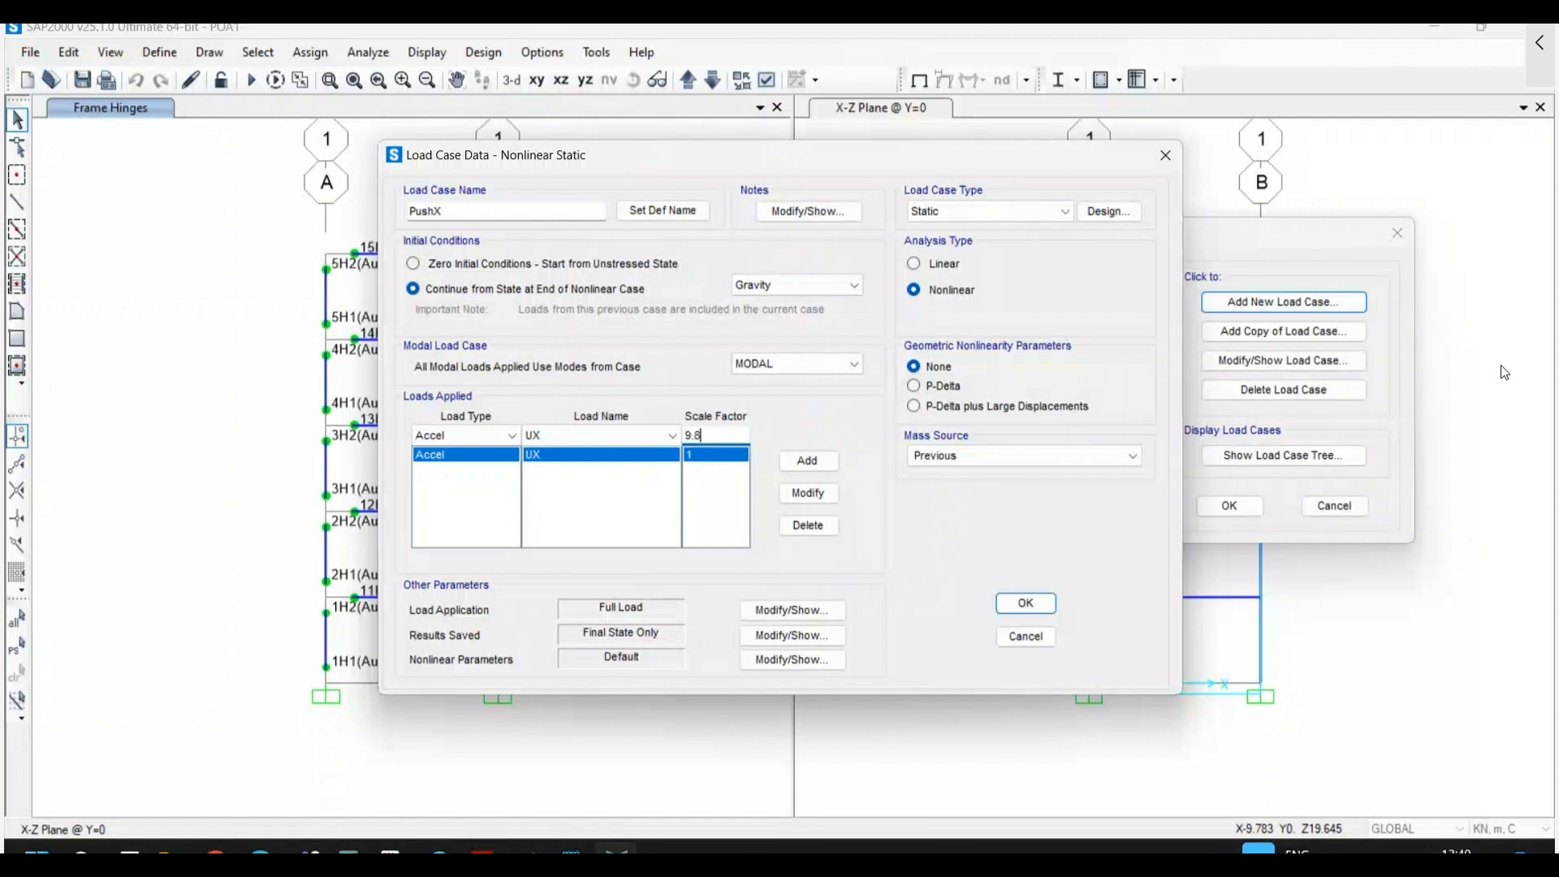
{"action": "left_click", "coordinate": [807, 493]}
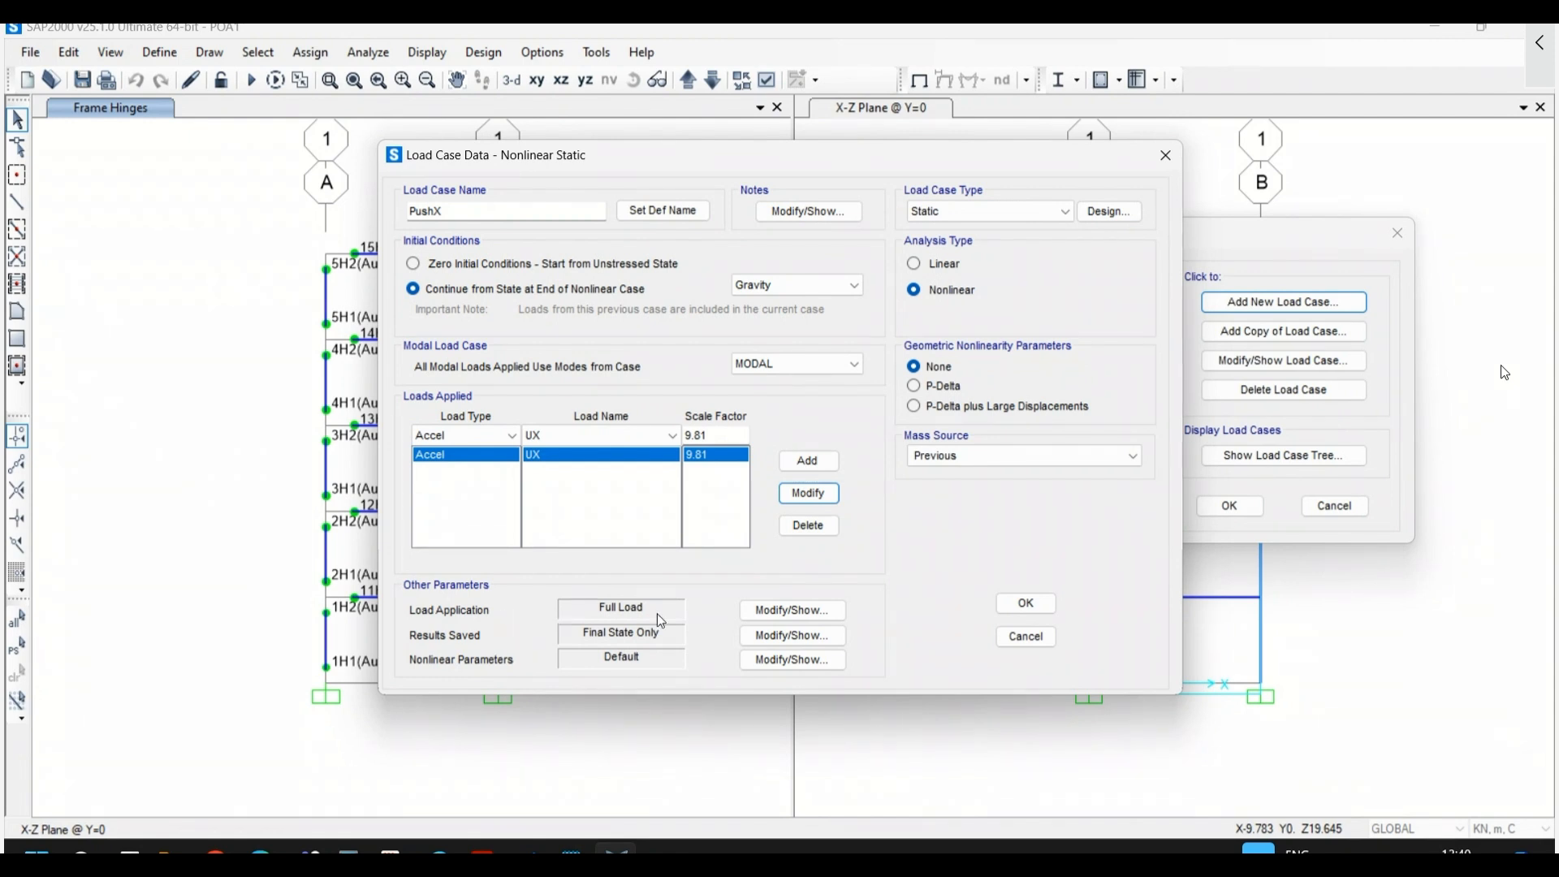
- Set PushX load application to displacement control using a monitored displacement of 0.3 m for U1 at joint 6
{"action": "left_click", "coordinate": [778, 613]}
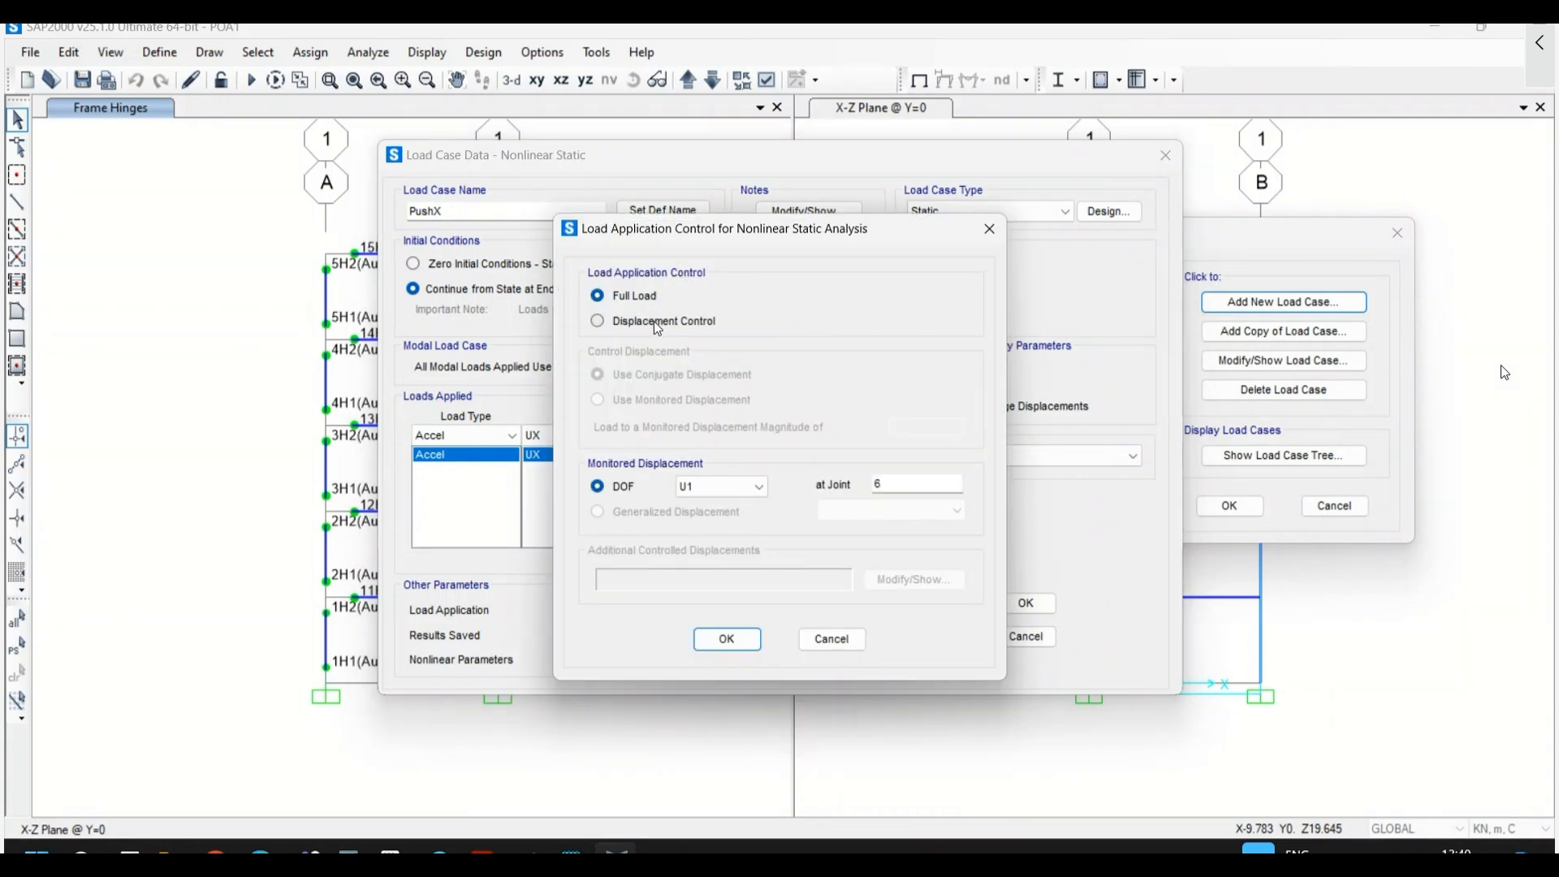
{"action": "left_click", "coordinate": [655, 319]}
{"action": "double_click", "coordinate": [910, 422]}
{"action": "type", "text": "0.3"}
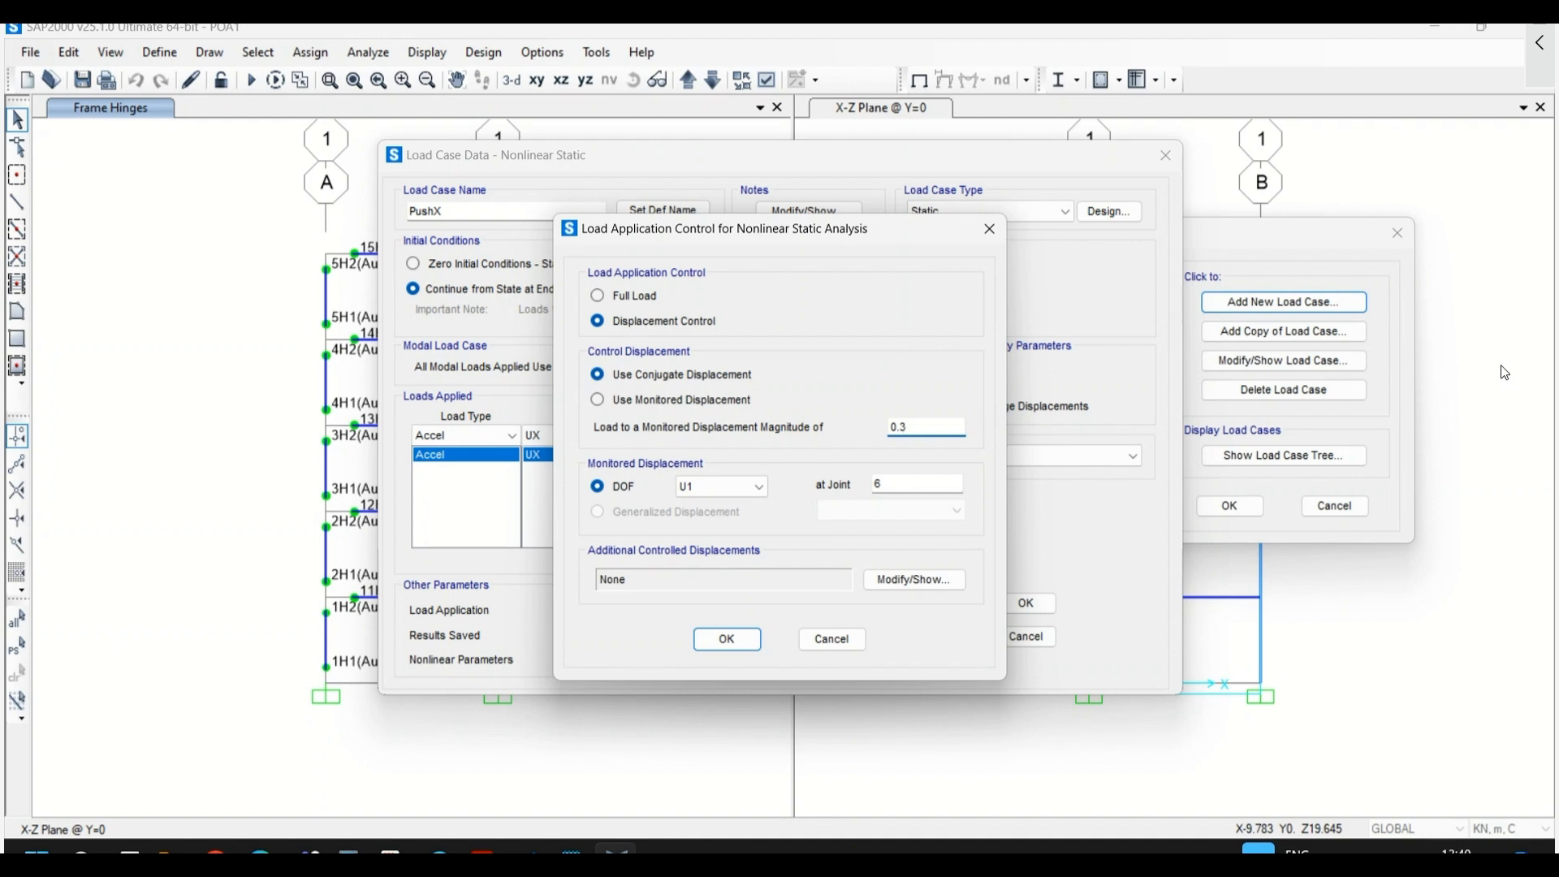
{"action": "left_click", "coordinate": [599, 400]}
{"action": "left_click", "coordinate": [921, 429]}
{"action": "left_click", "coordinate": [761, 490]}
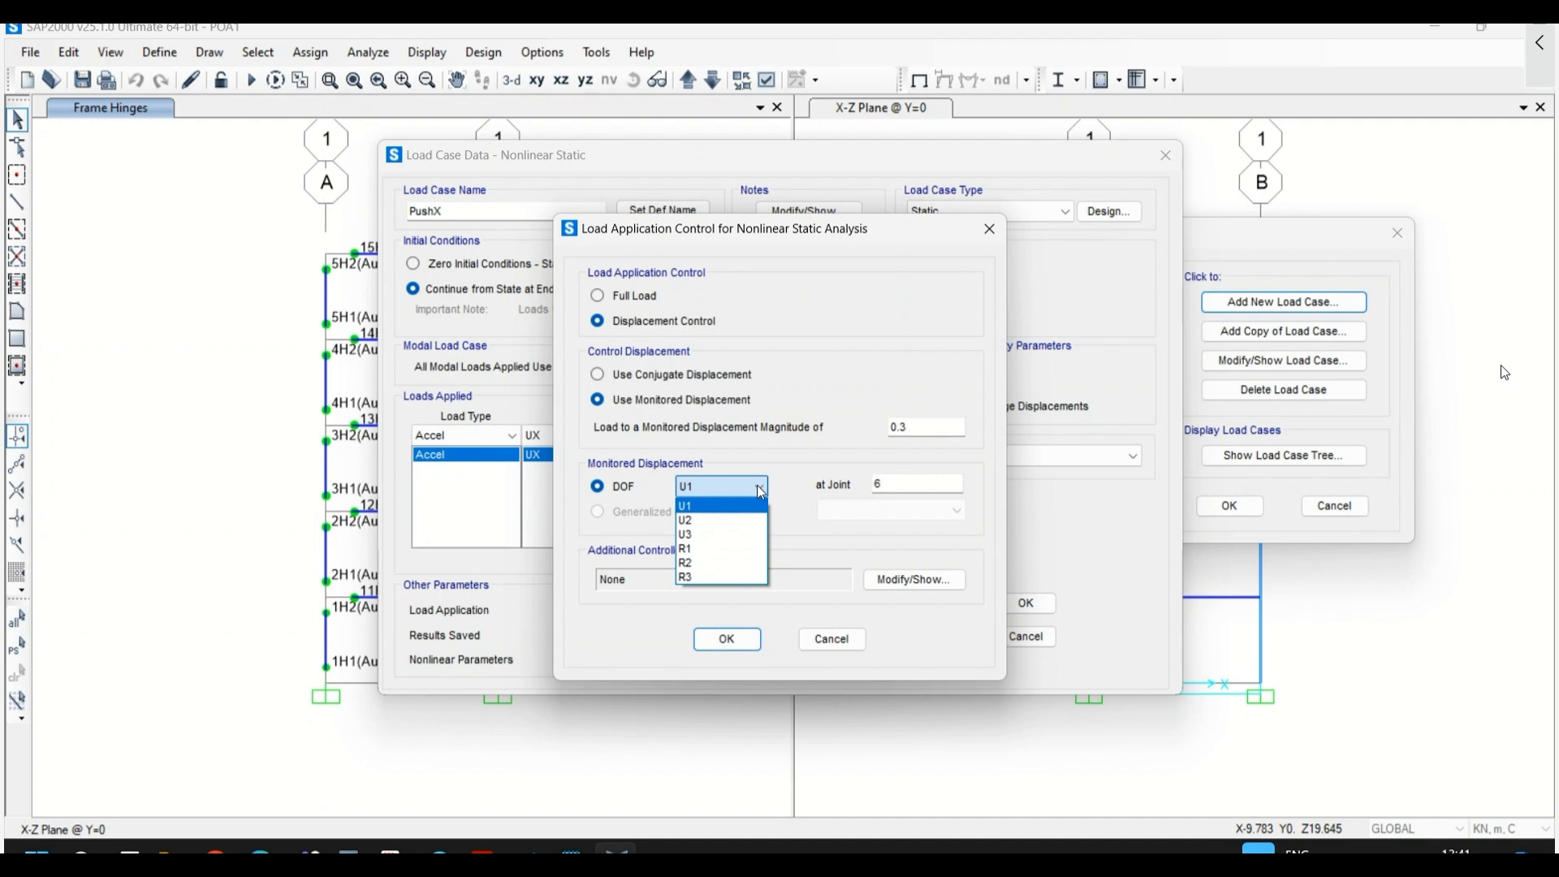
{"action": "left_click", "coordinate": [761, 491]}
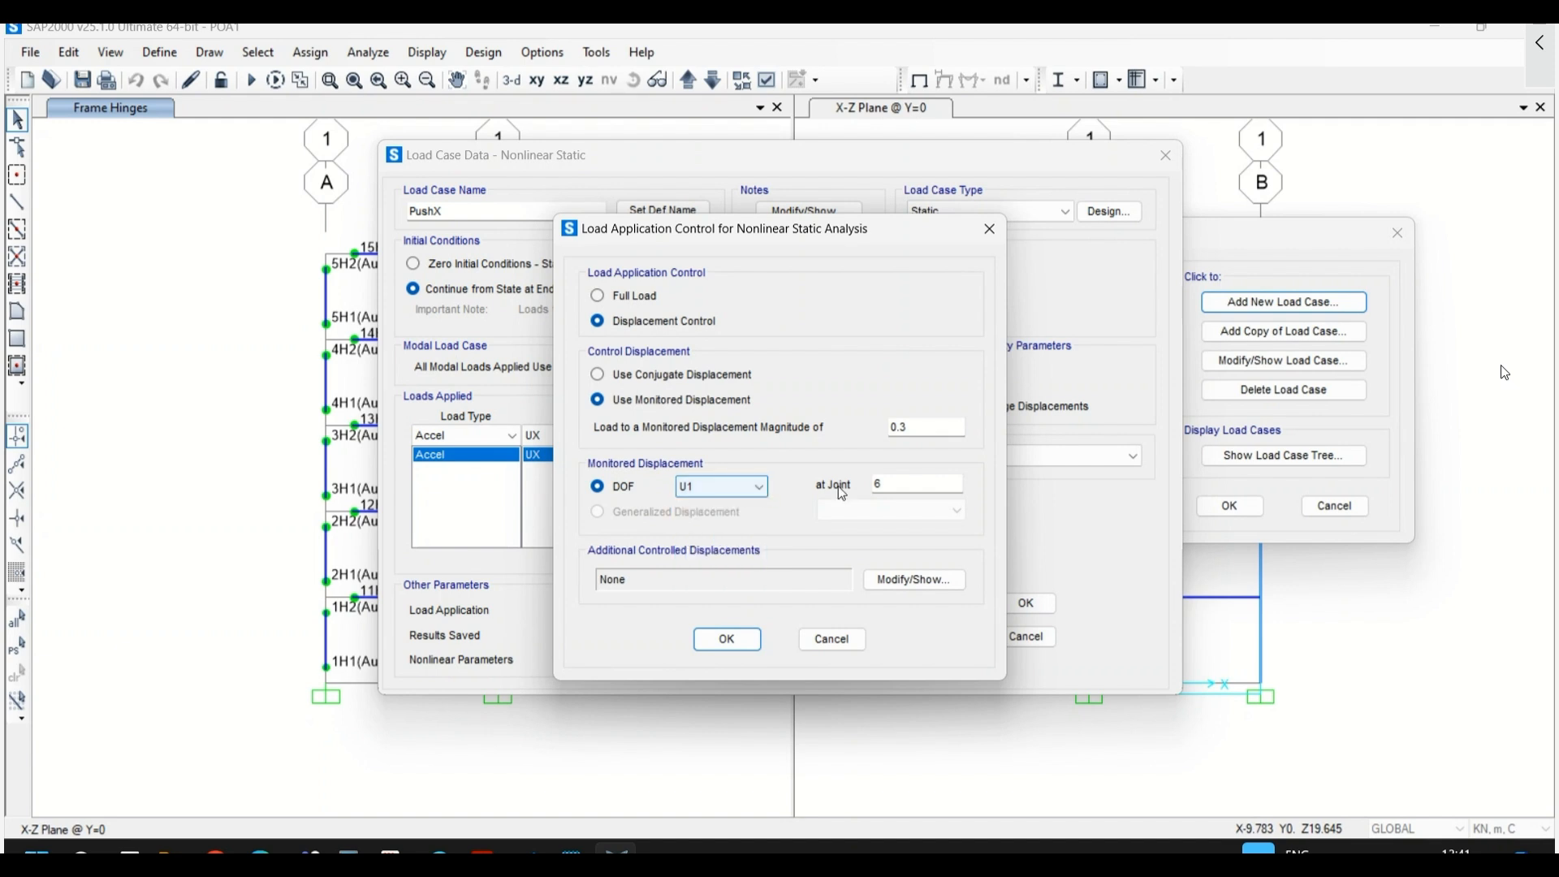
{"action": "left_click", "coordinate": [897, 484]}
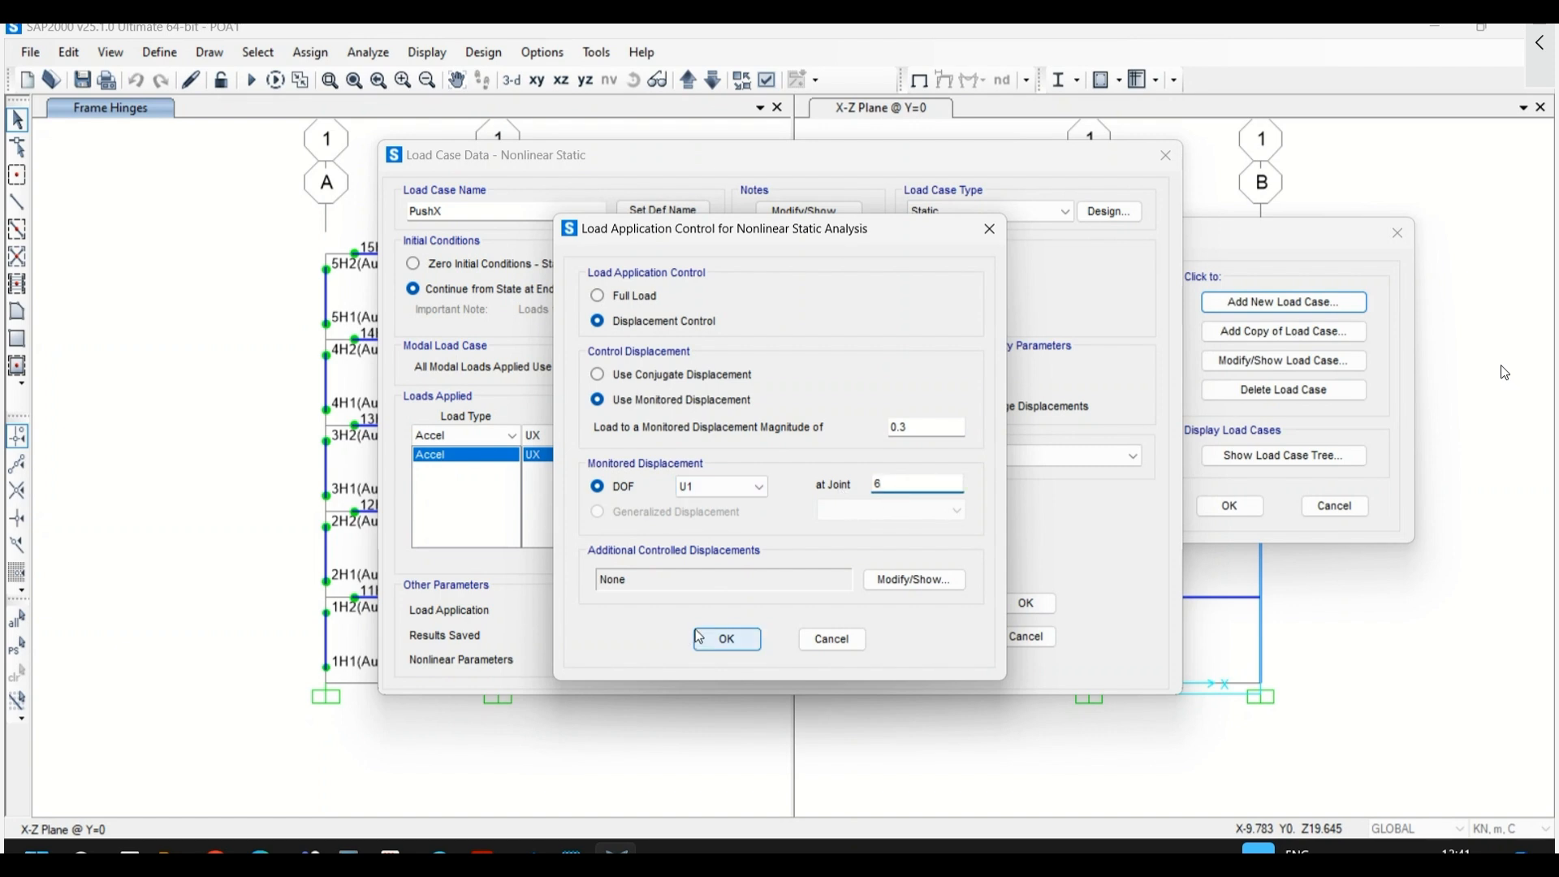
{"action": "left_click", "coordinate": [725, 639]}
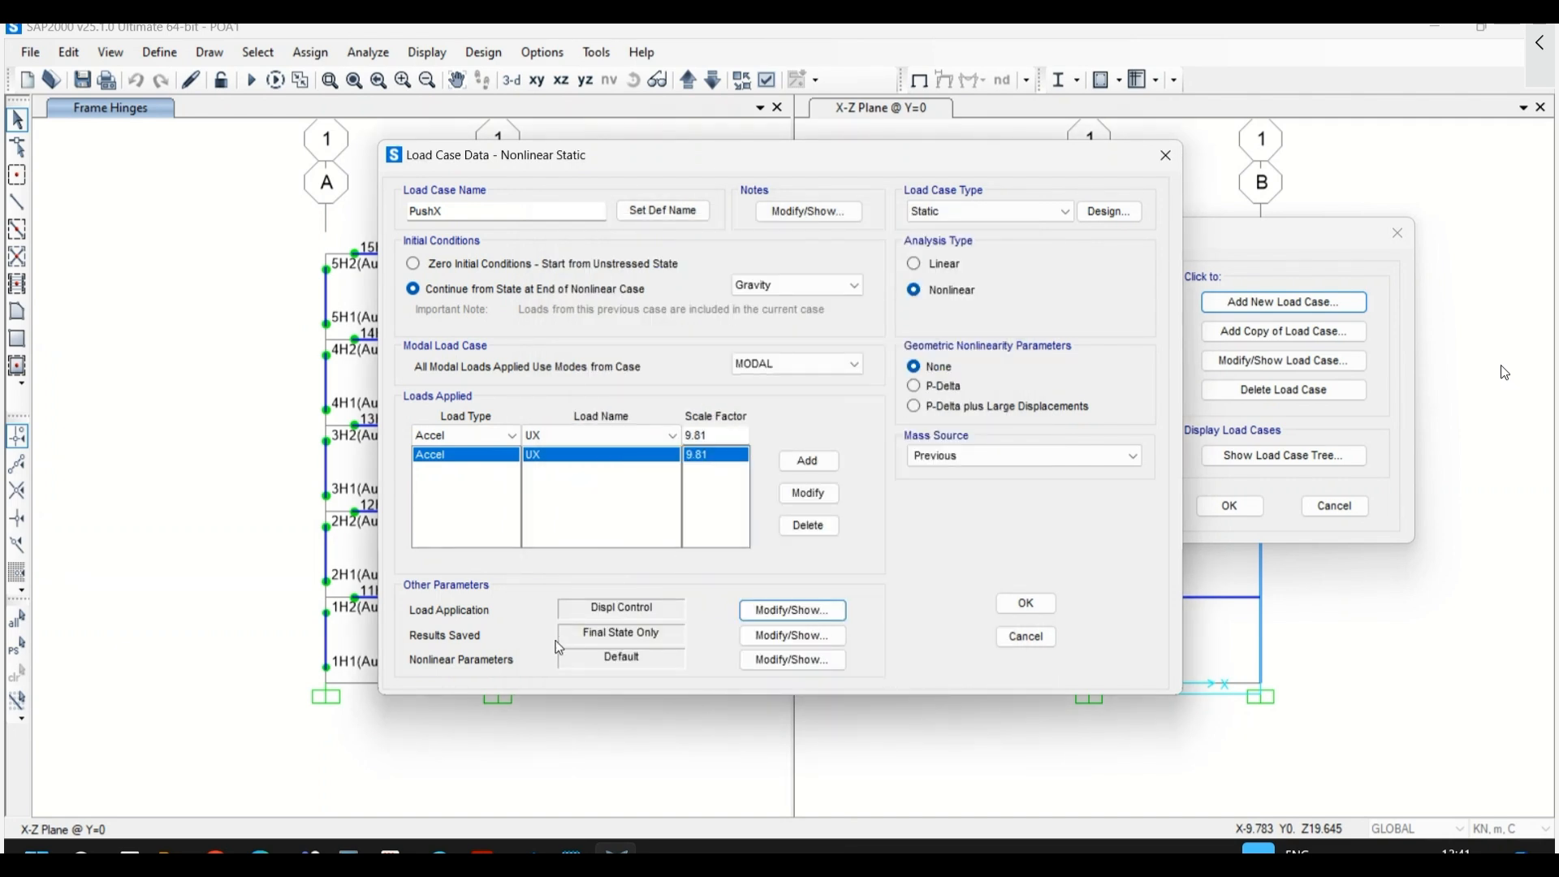
- Set PushX to save results at multiple states and check its nonlinear parameters without changing them
{"action": "left_click", "coordinate": [776, 637]}
{"action": "left_click", "coordinate": [847, 378]}
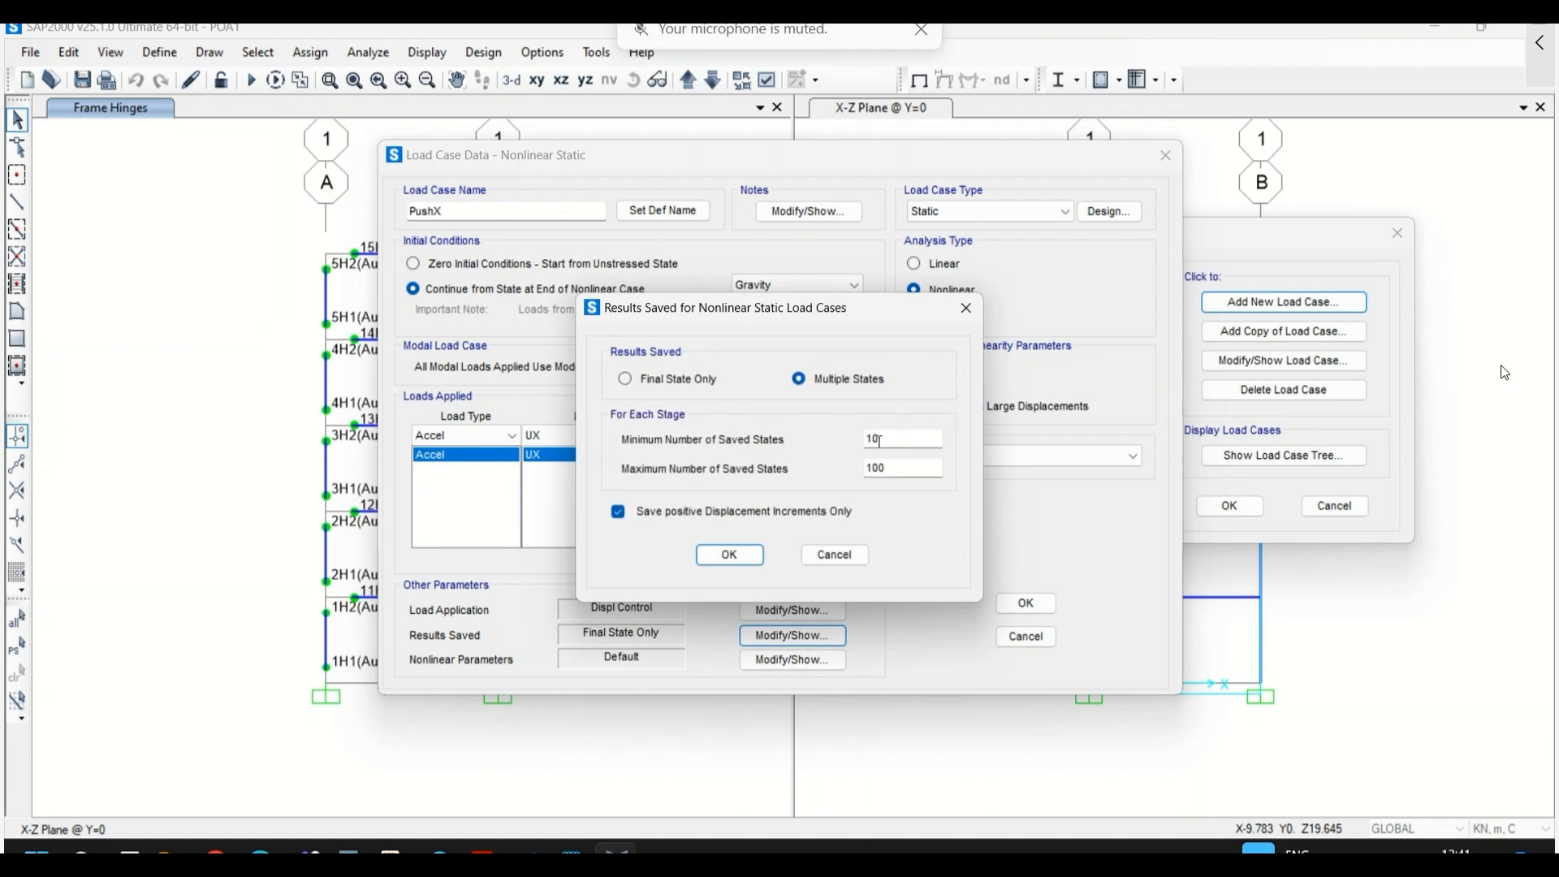
{"action": "left_click", "coordinate": [729, 555]}
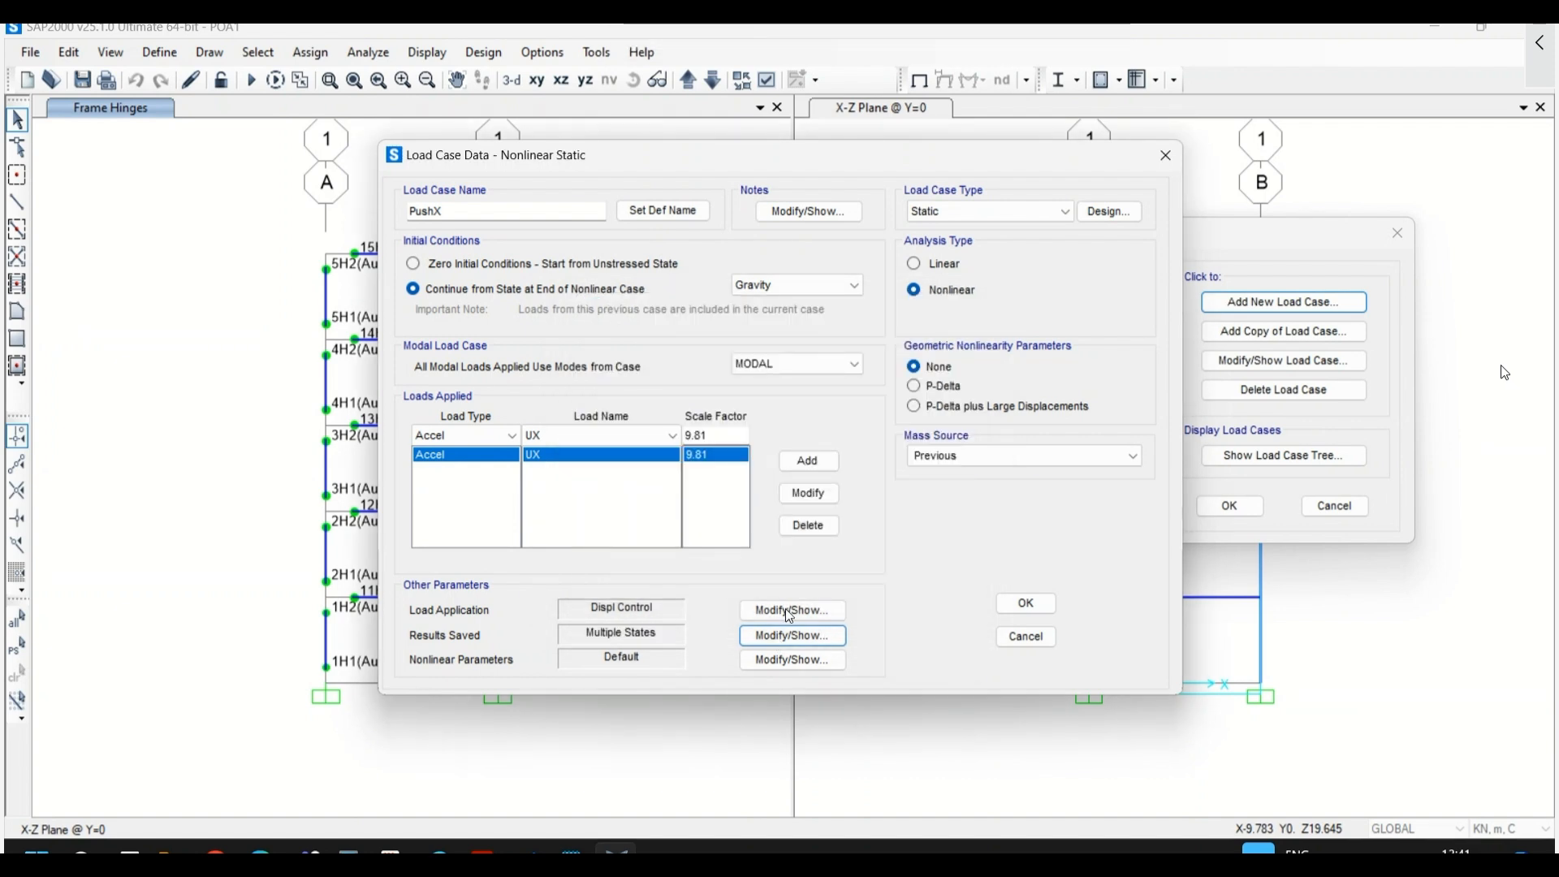
{"action": "left_click", "coordinate": [765, 660]}
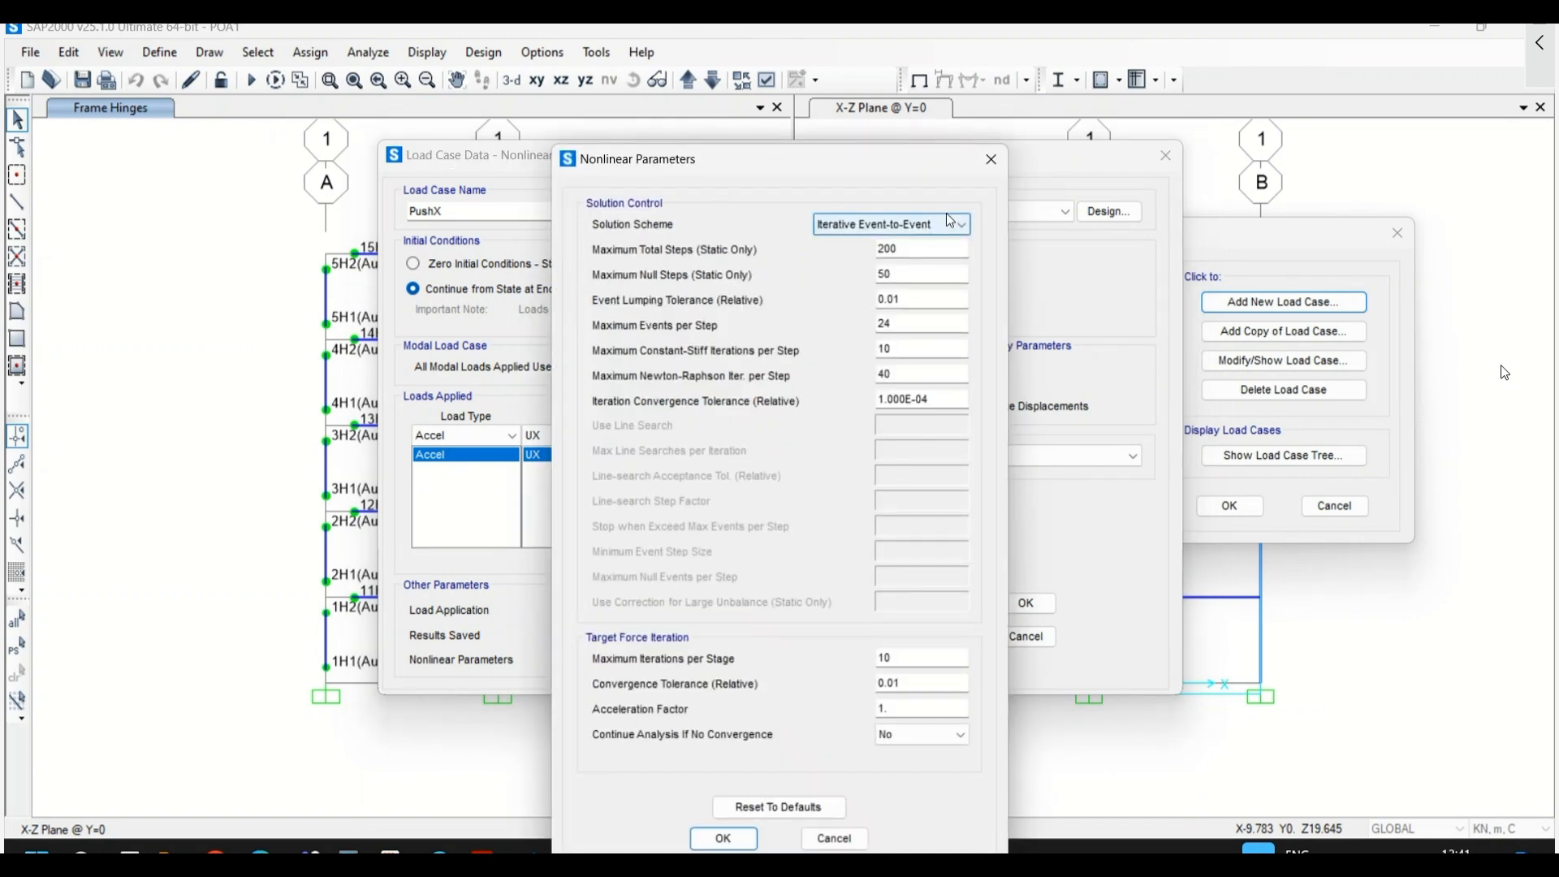
{"action": "left_click", "coordinate": [991, 159]}
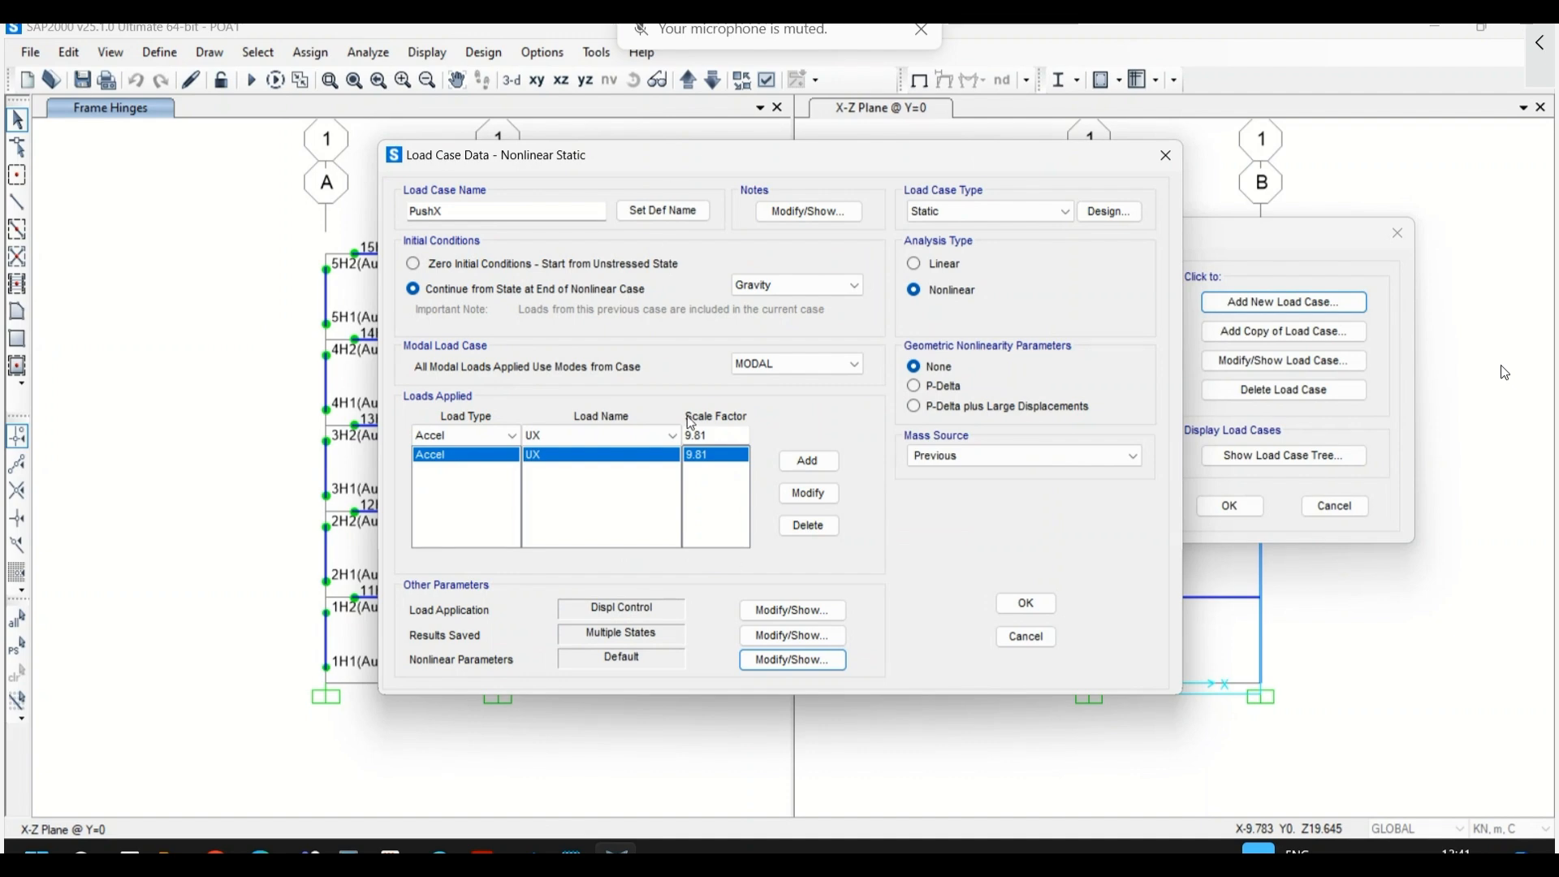
- Save the PushX load case, review its data once more, and confirm the load case definitions
{"action": "left_click", "coordinate": [1025, 603]}
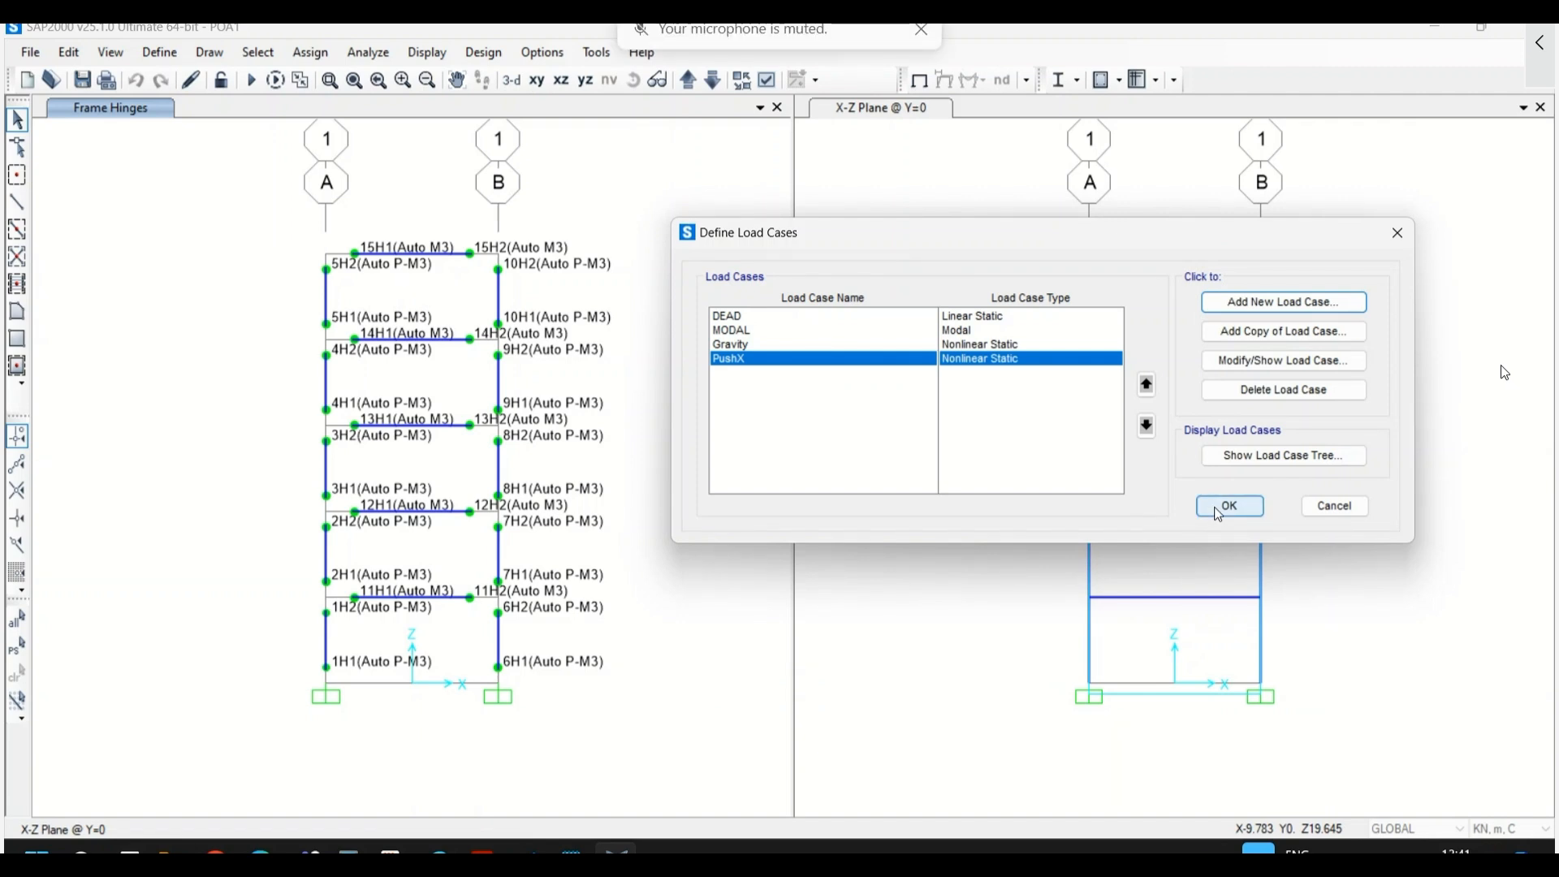
{"action": "left_click", "coordinate": [1283, 360]}
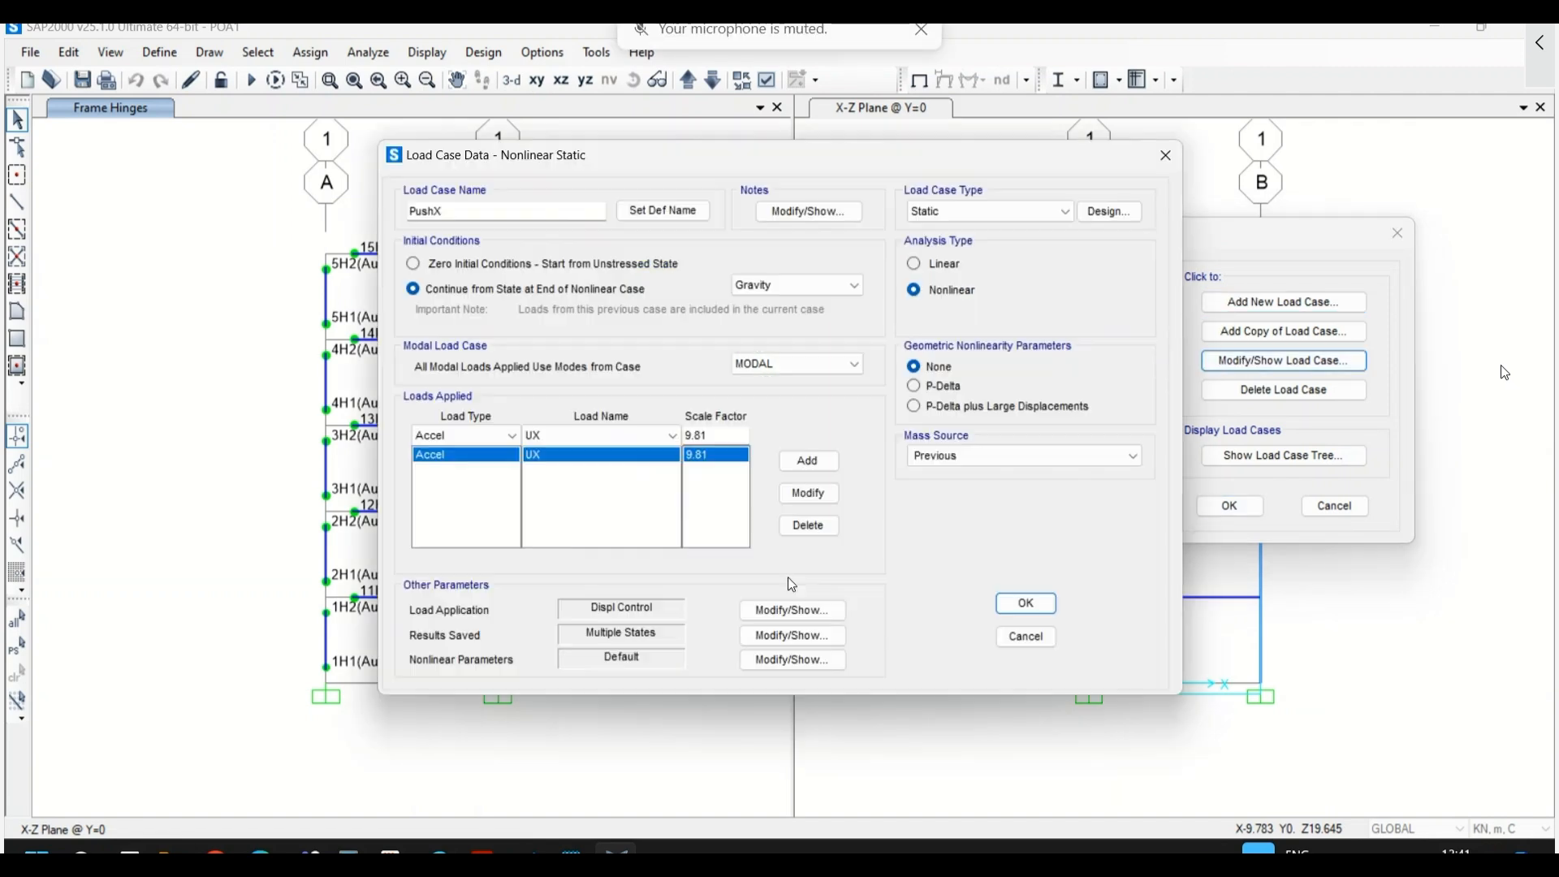
{"action": "left_click", "coordinate": [1025, 604]}
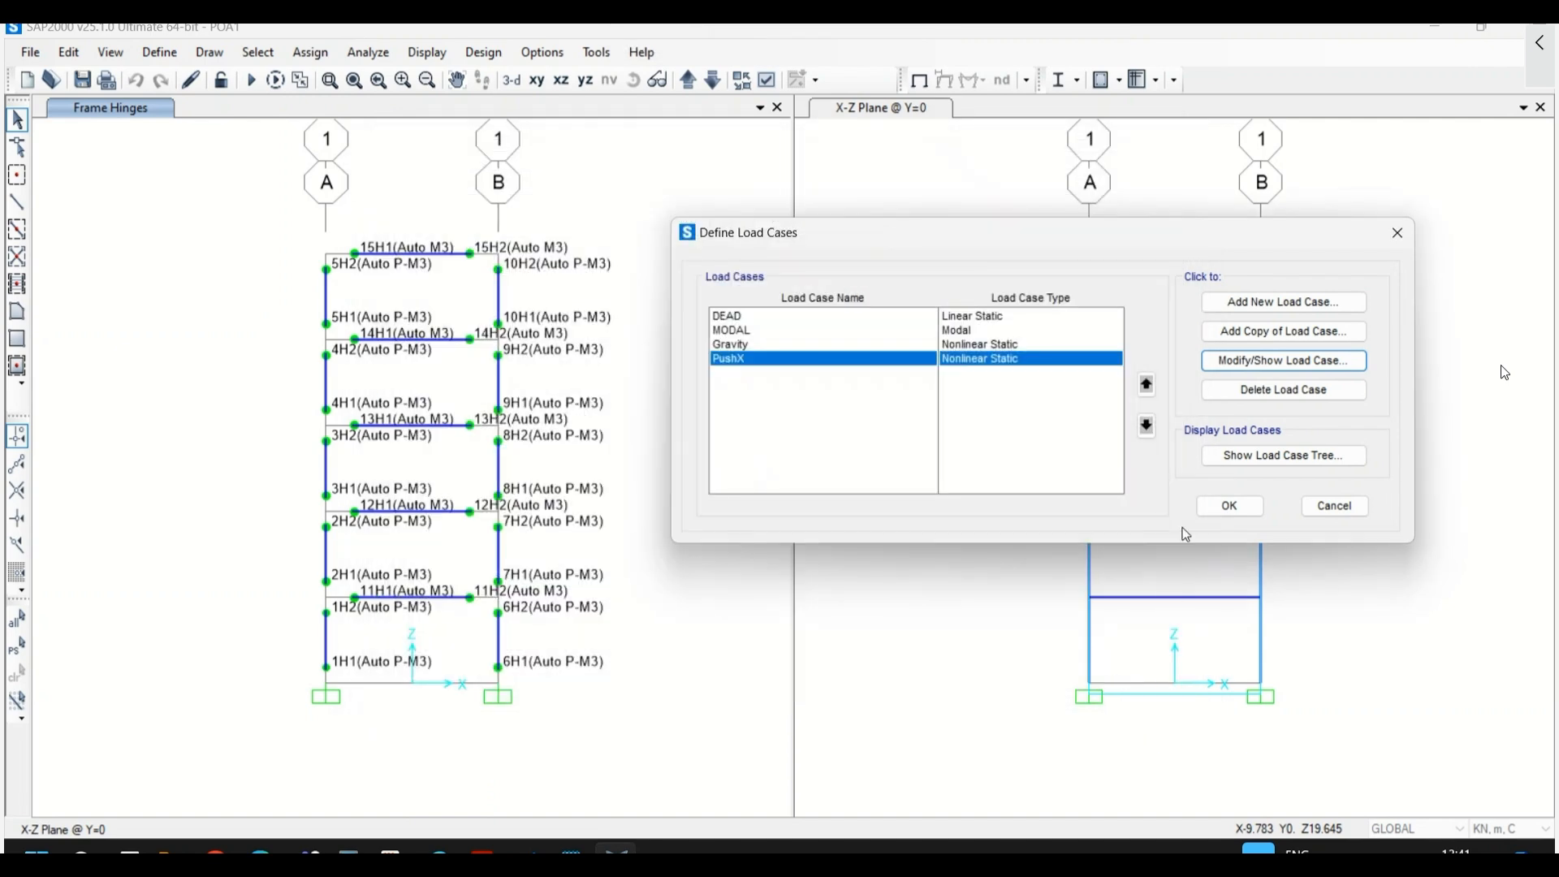
{"action": "left_click", "coordinate": [1226, 506]}
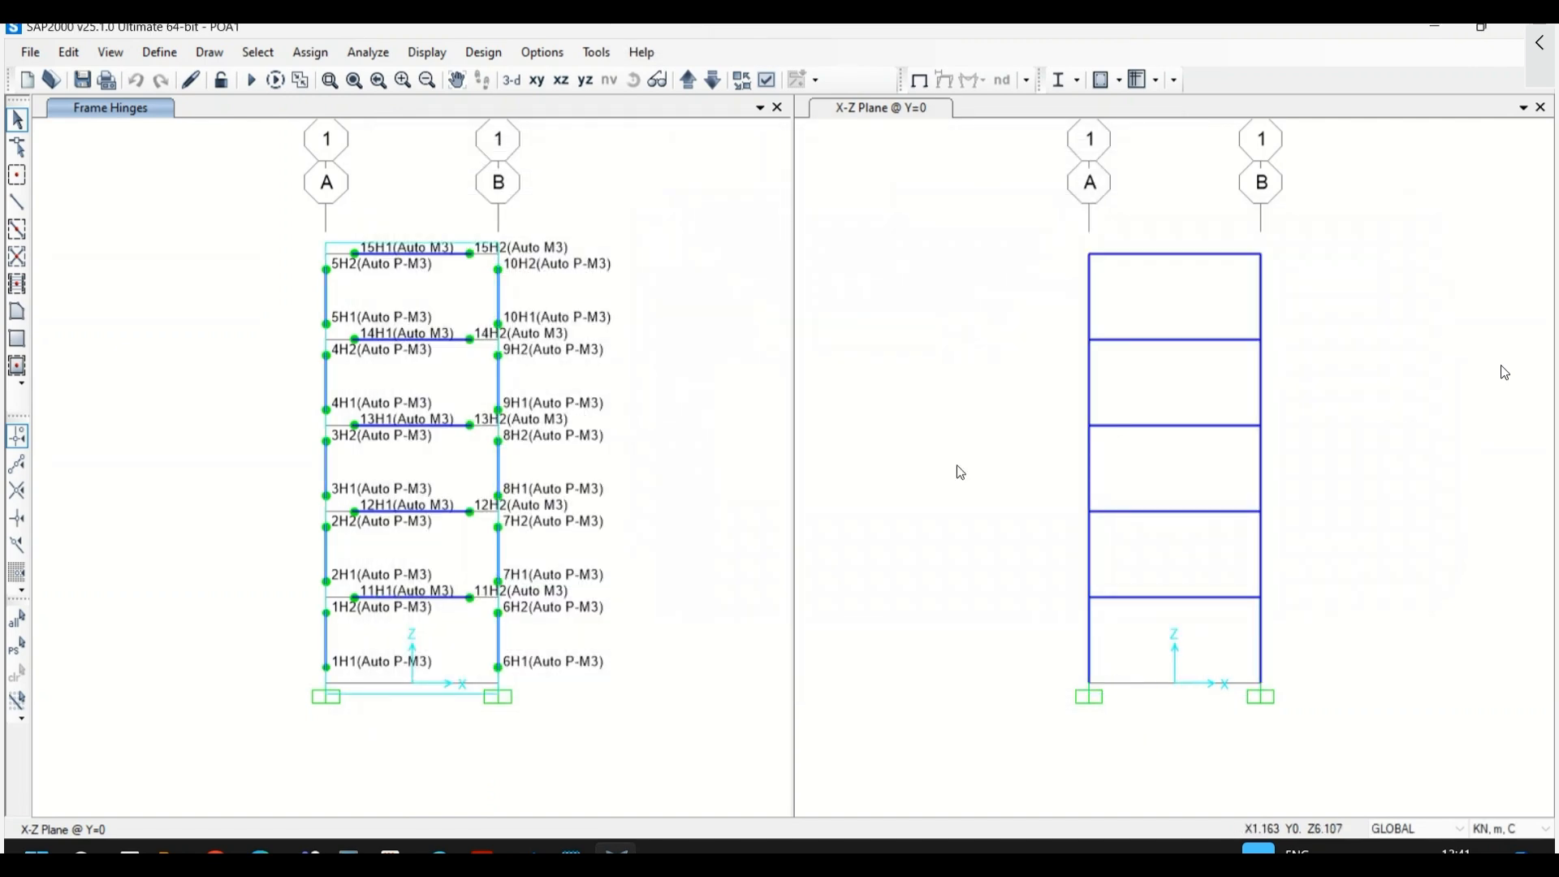
- Check the point information of the two roof-level corner joints to identify the monitored joint's label
{"action": "right_click", "coordinate": [498, 253]}
{"action": "left_click", "coordinate": [1032, 175]}
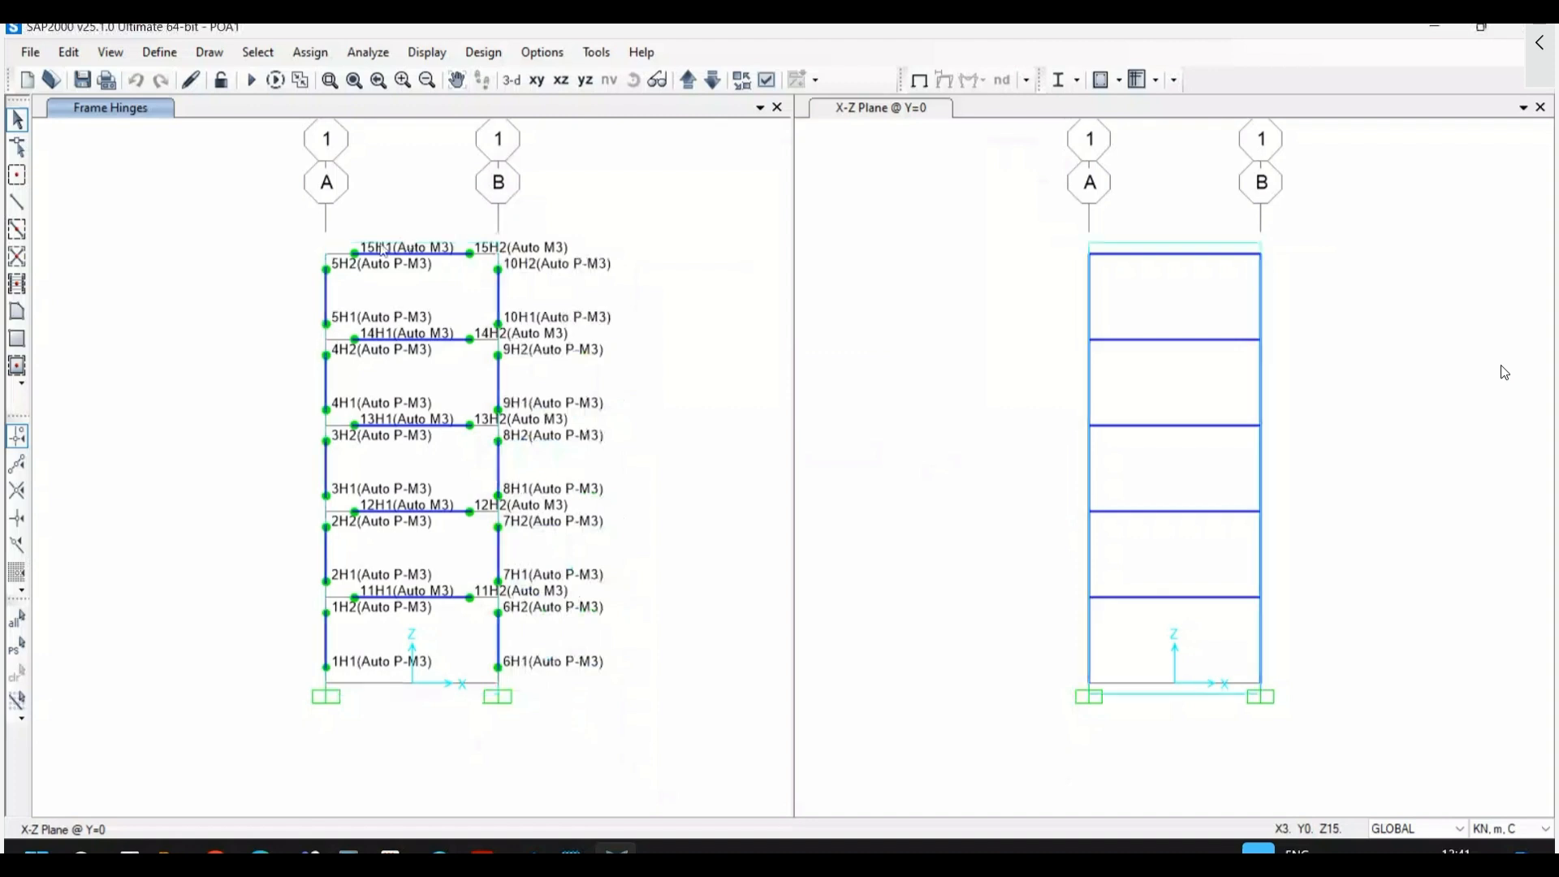
{"action": "right_click", "coordinate": [325, 253]}
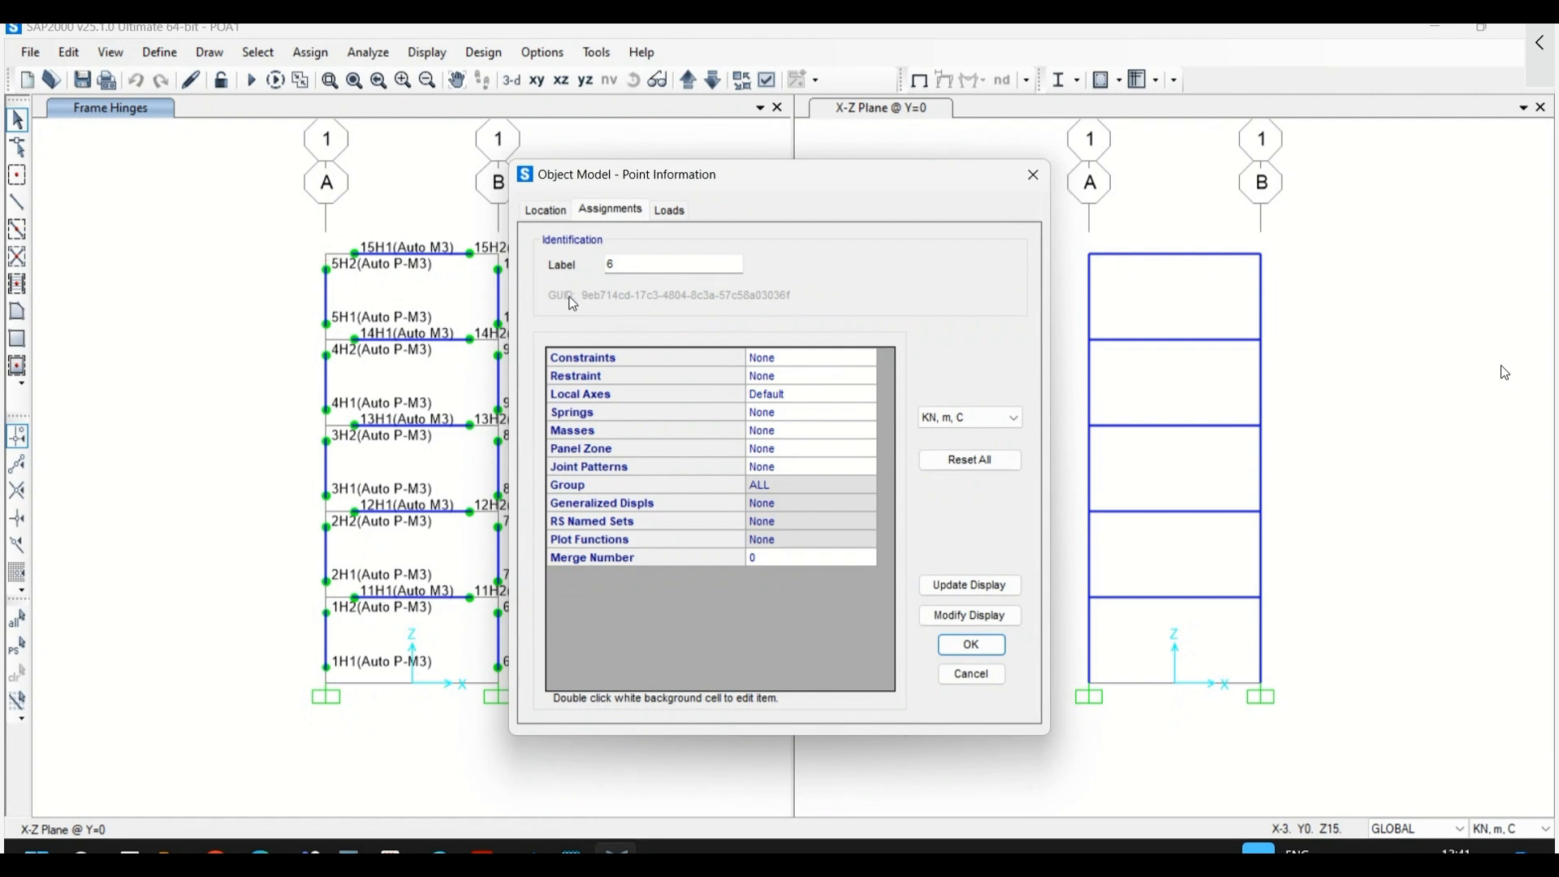
{"action": "left_click", "coordinate": [1032, 175]}
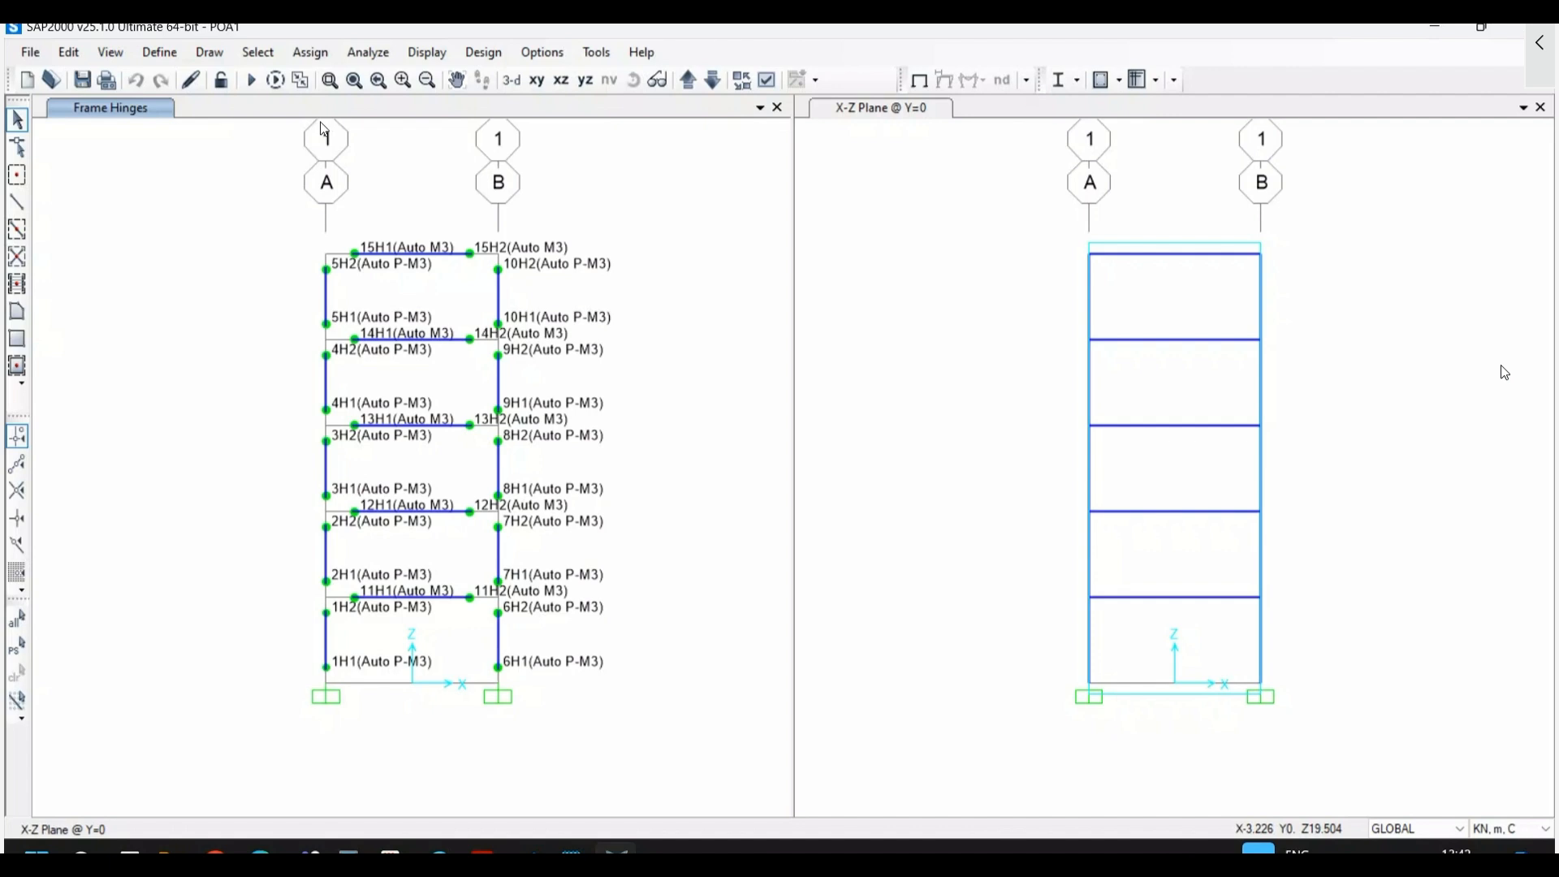
- Confirm the analysis options for an XZ plane frame with the UX, UZ and RY degrees of freedom
{"action": "left_click", "coordinate": [302, 54]}
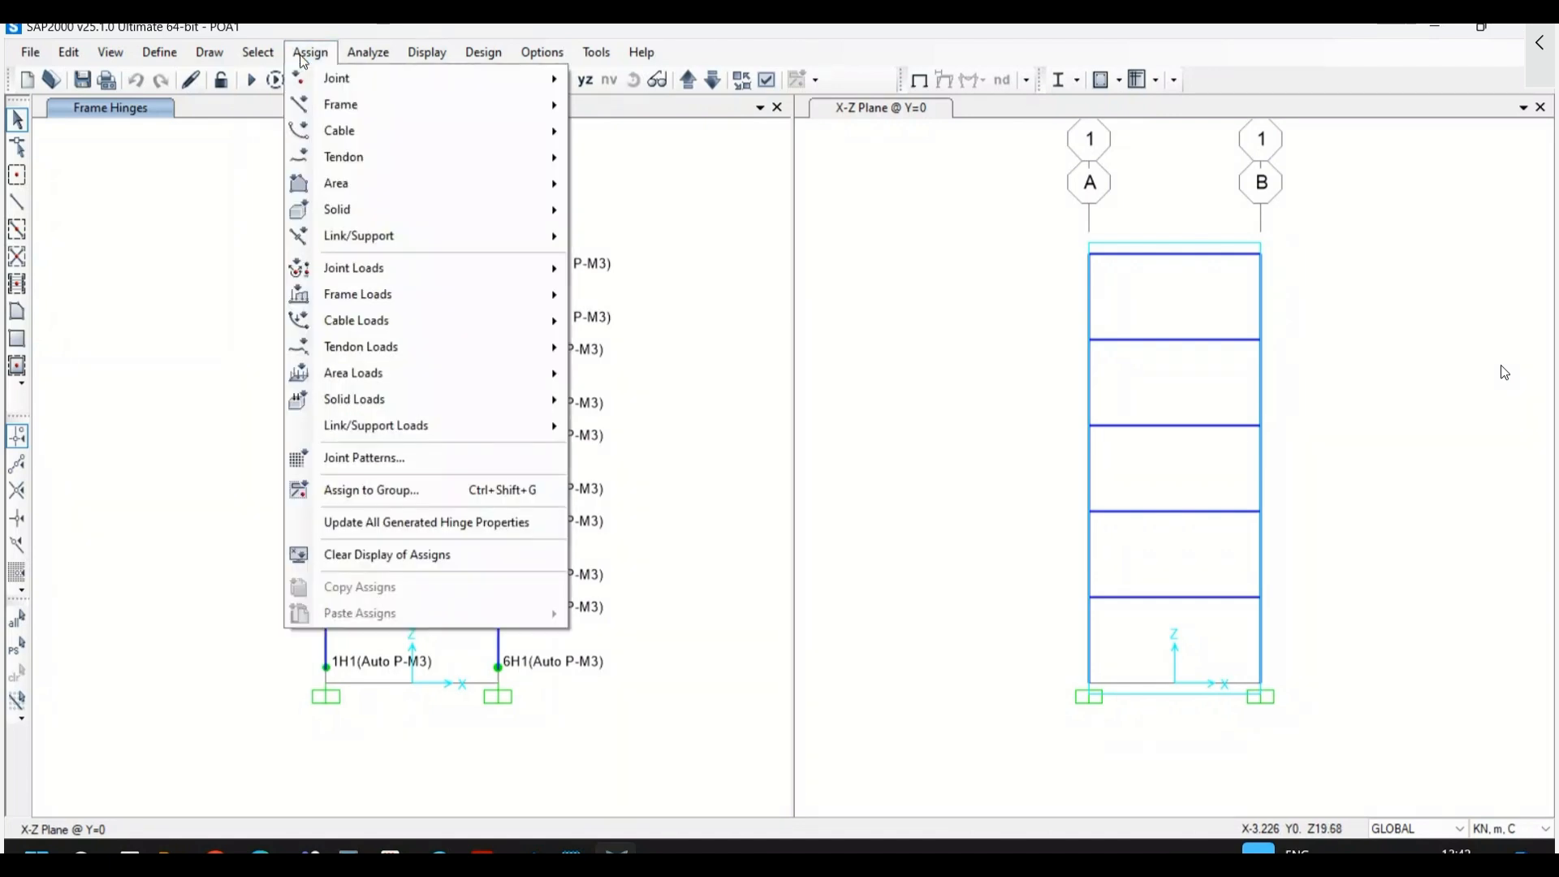
{"action": "mouse_move", "coordinate": [355, 55]}
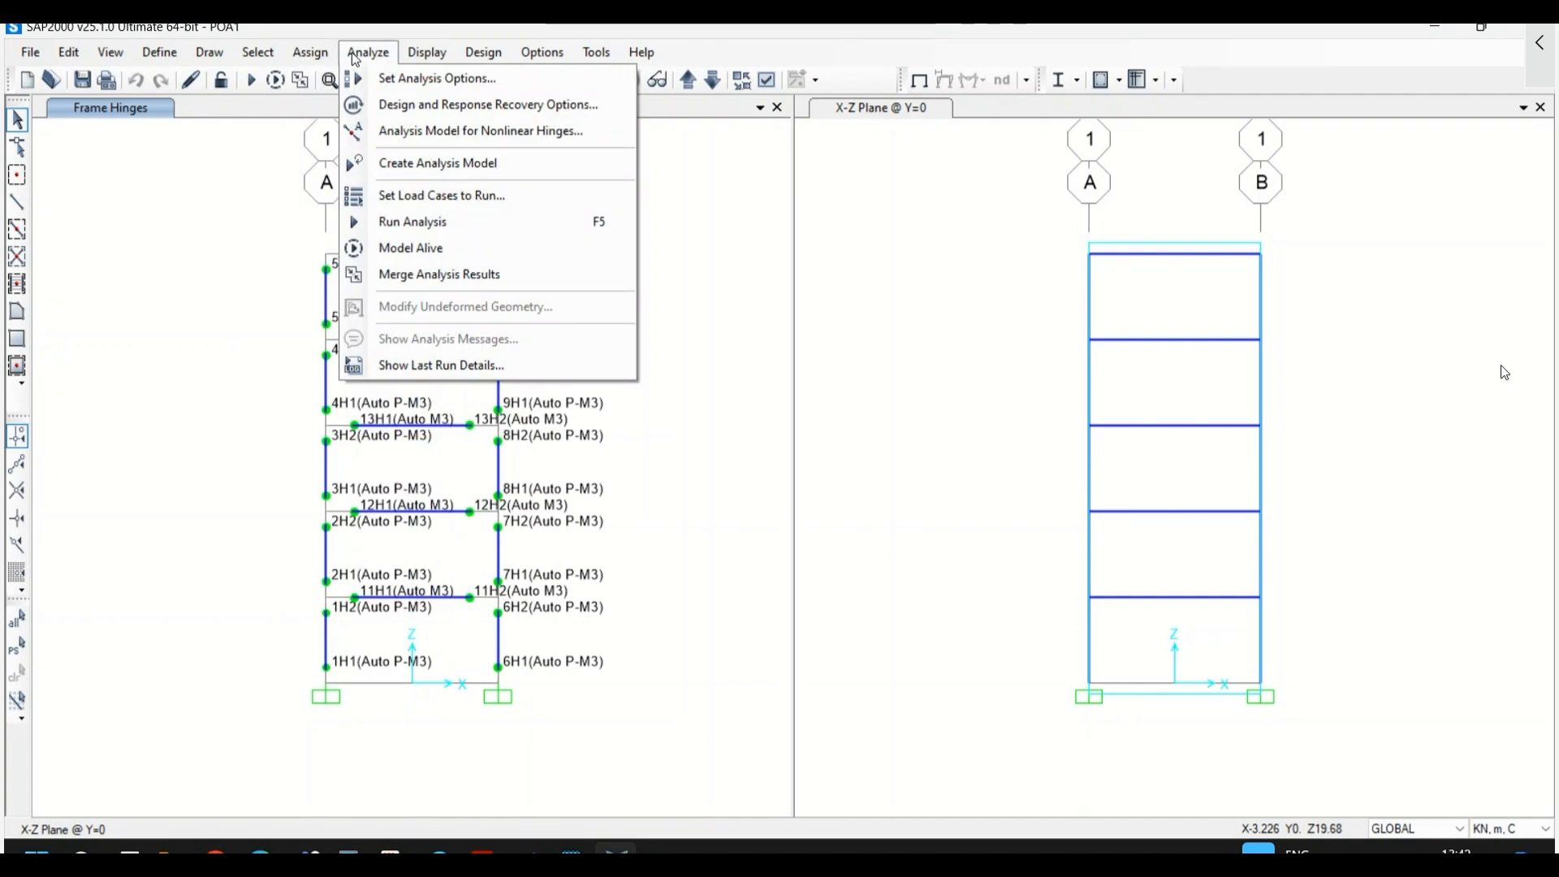
{"action": "left_click", "coordinate": [387, 82]}
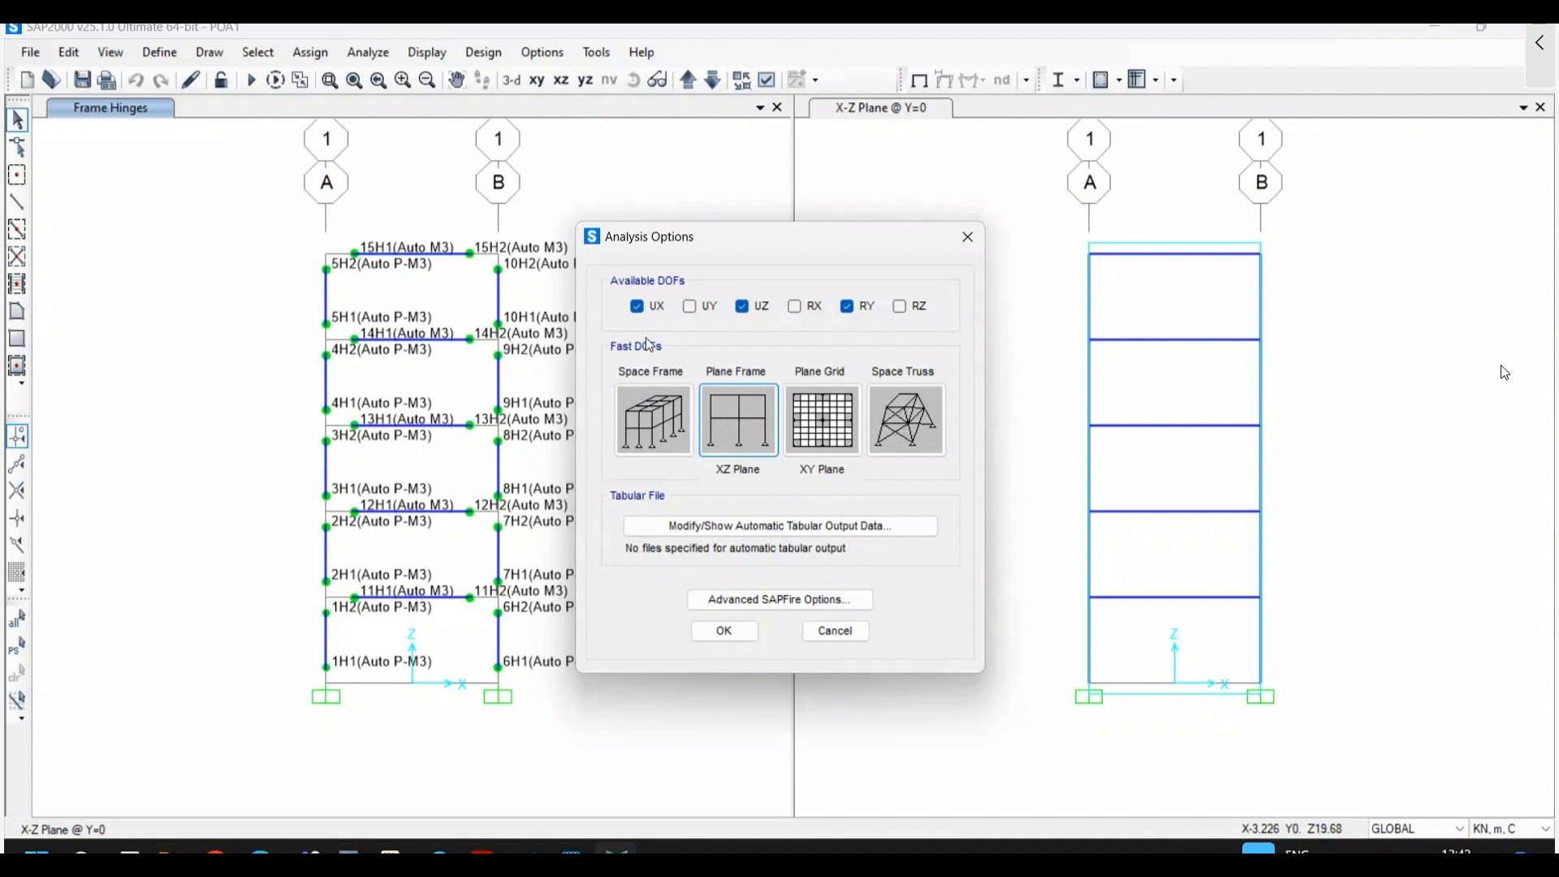
{"action": "left_click", "coordinate": [742, 630]}
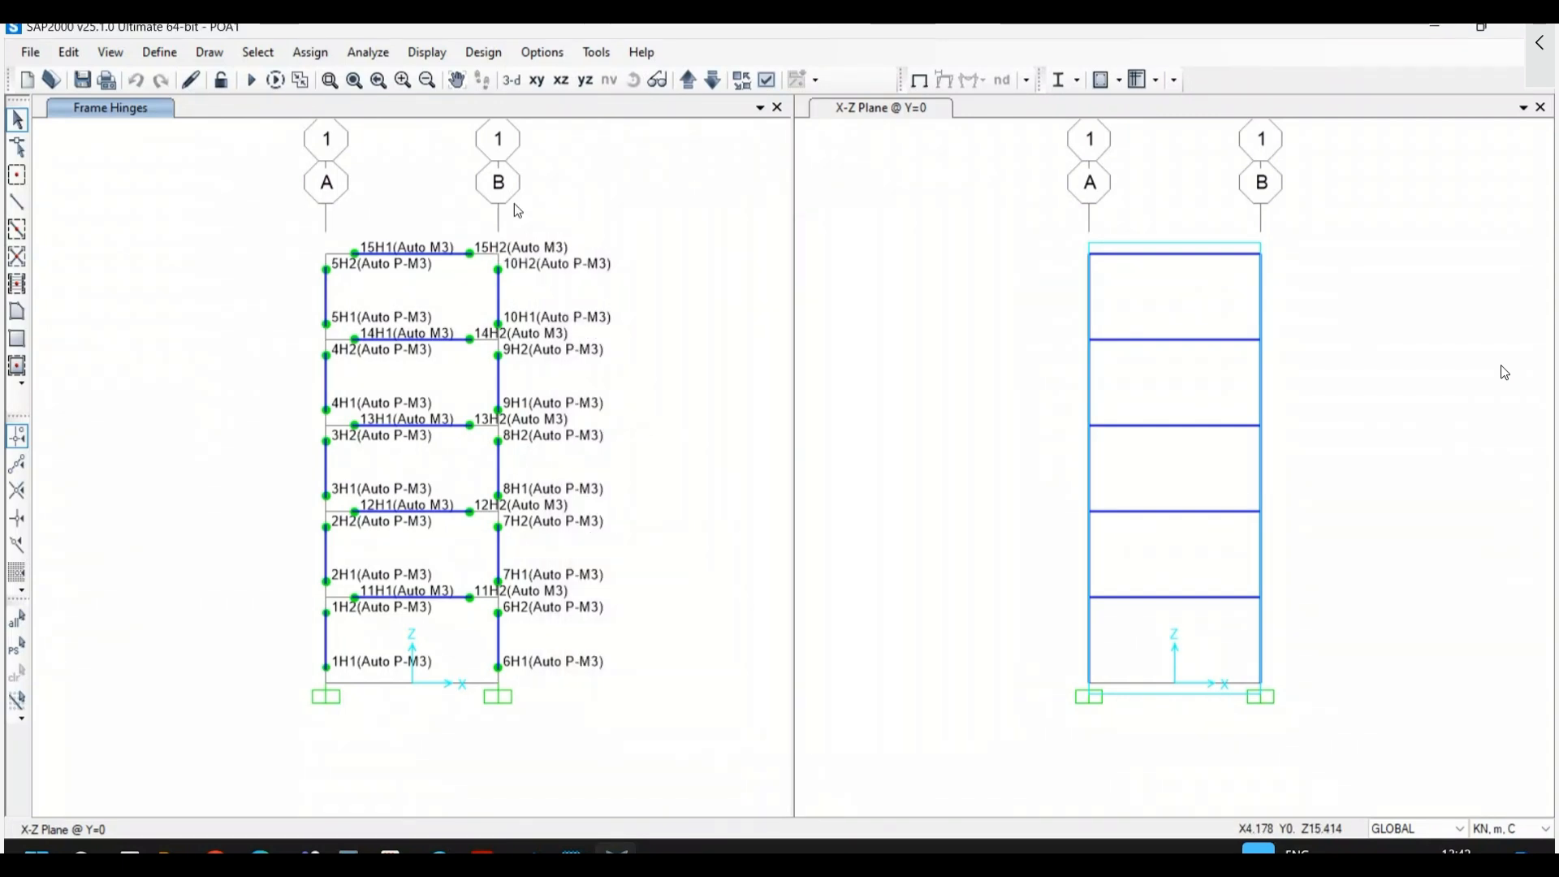
- Exclude the MODAL case and run the analysis for the DEAD, Gravity and PushX load cases
{"action": "left_click", "coordinate": [250, 81]}
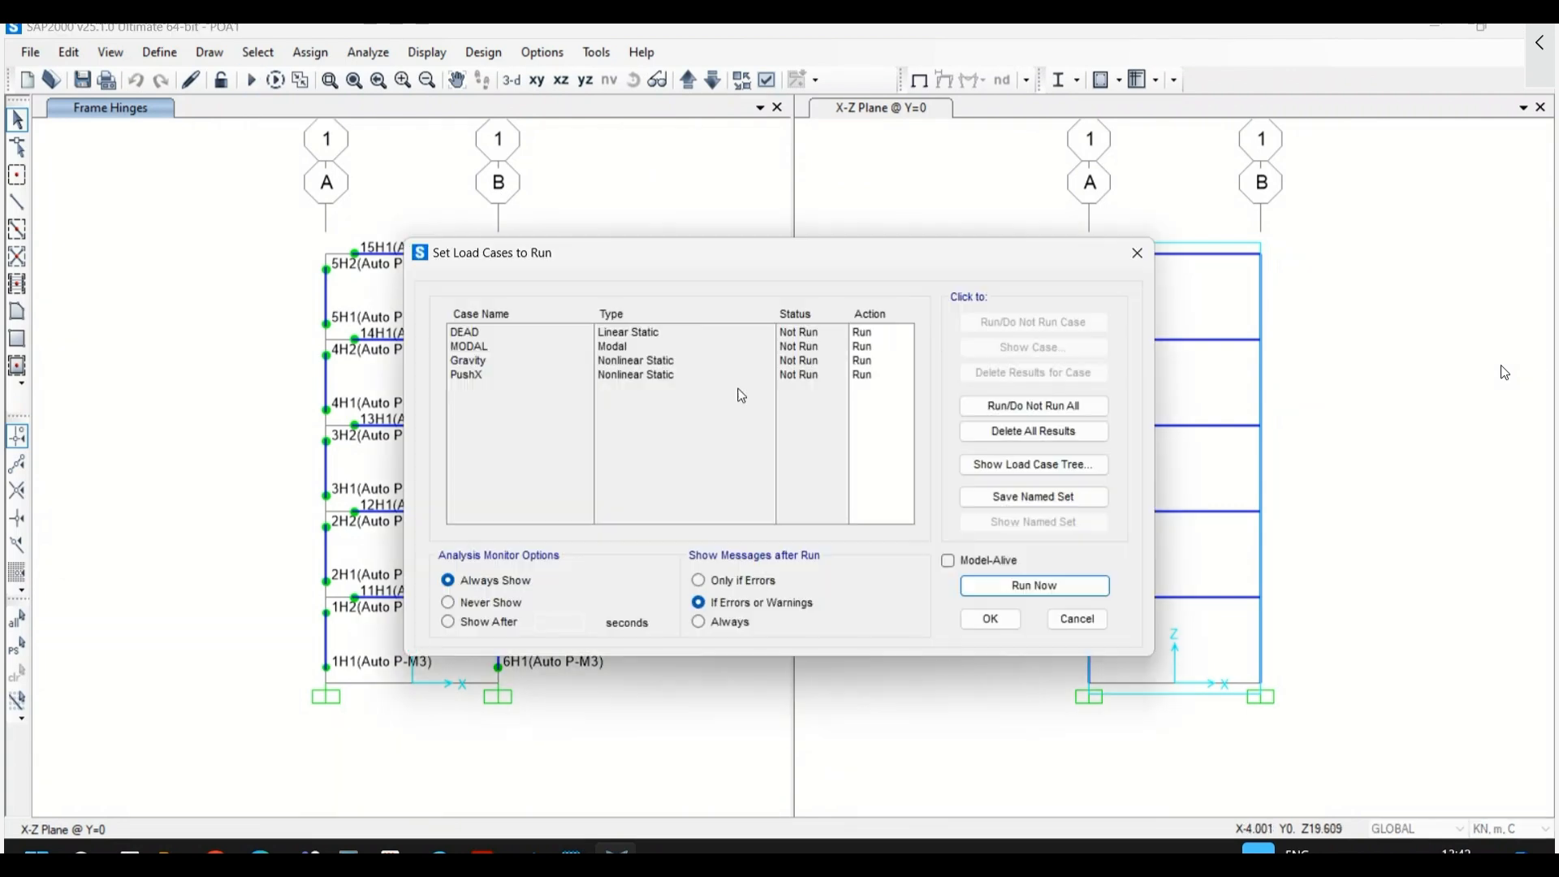
{"action": "left_click", "coordinate": [886, 345]}
{"action": "left_click", "coordinate": [979, 322]}
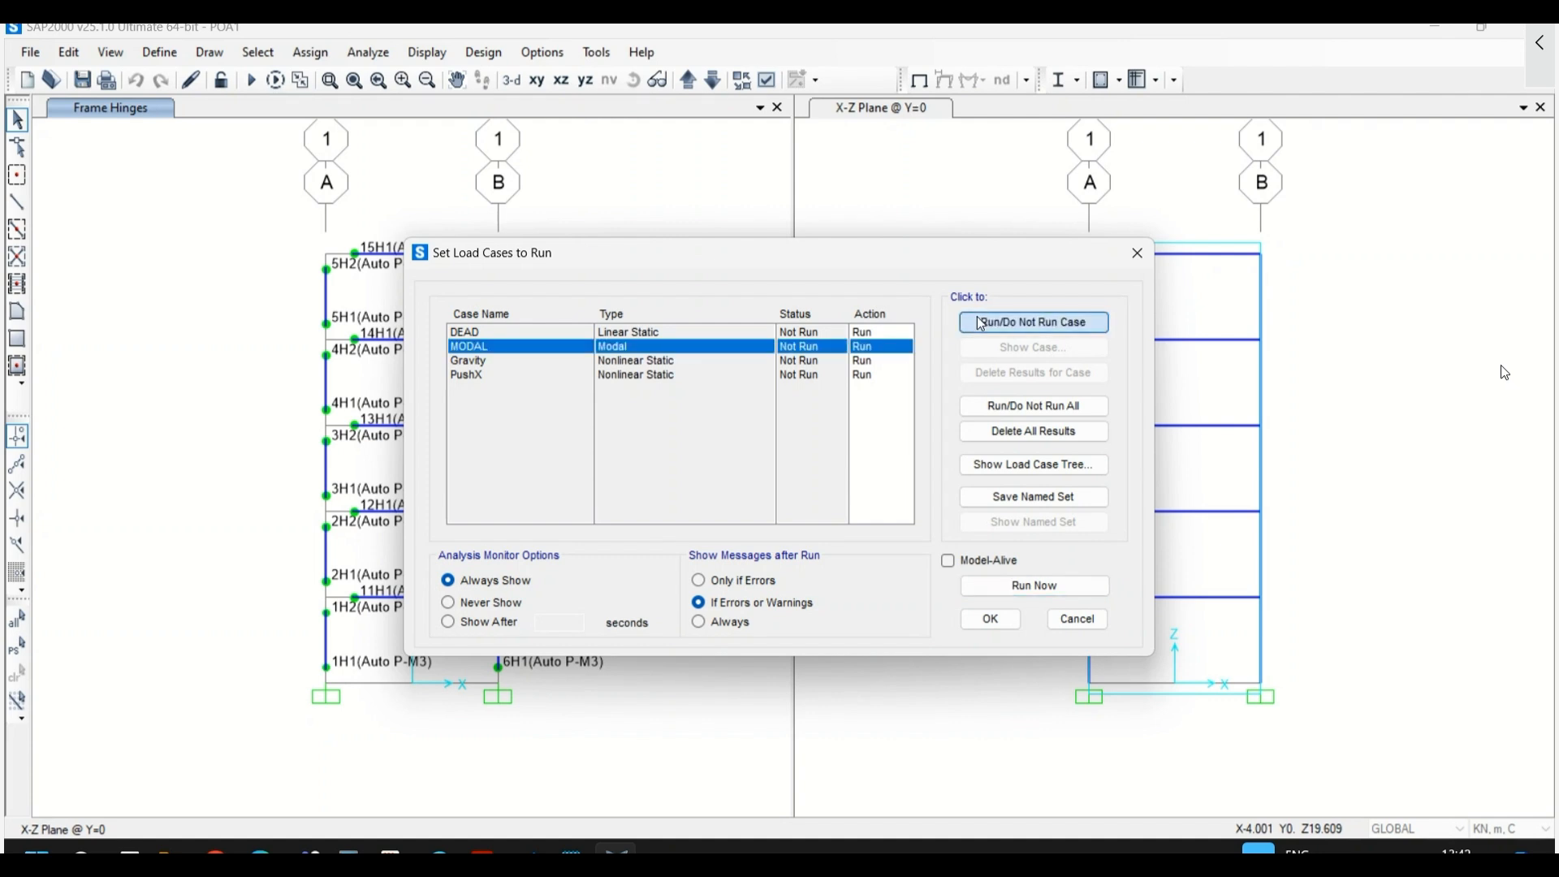
{"action": "left_click", "coordinate": [1025, 586]}
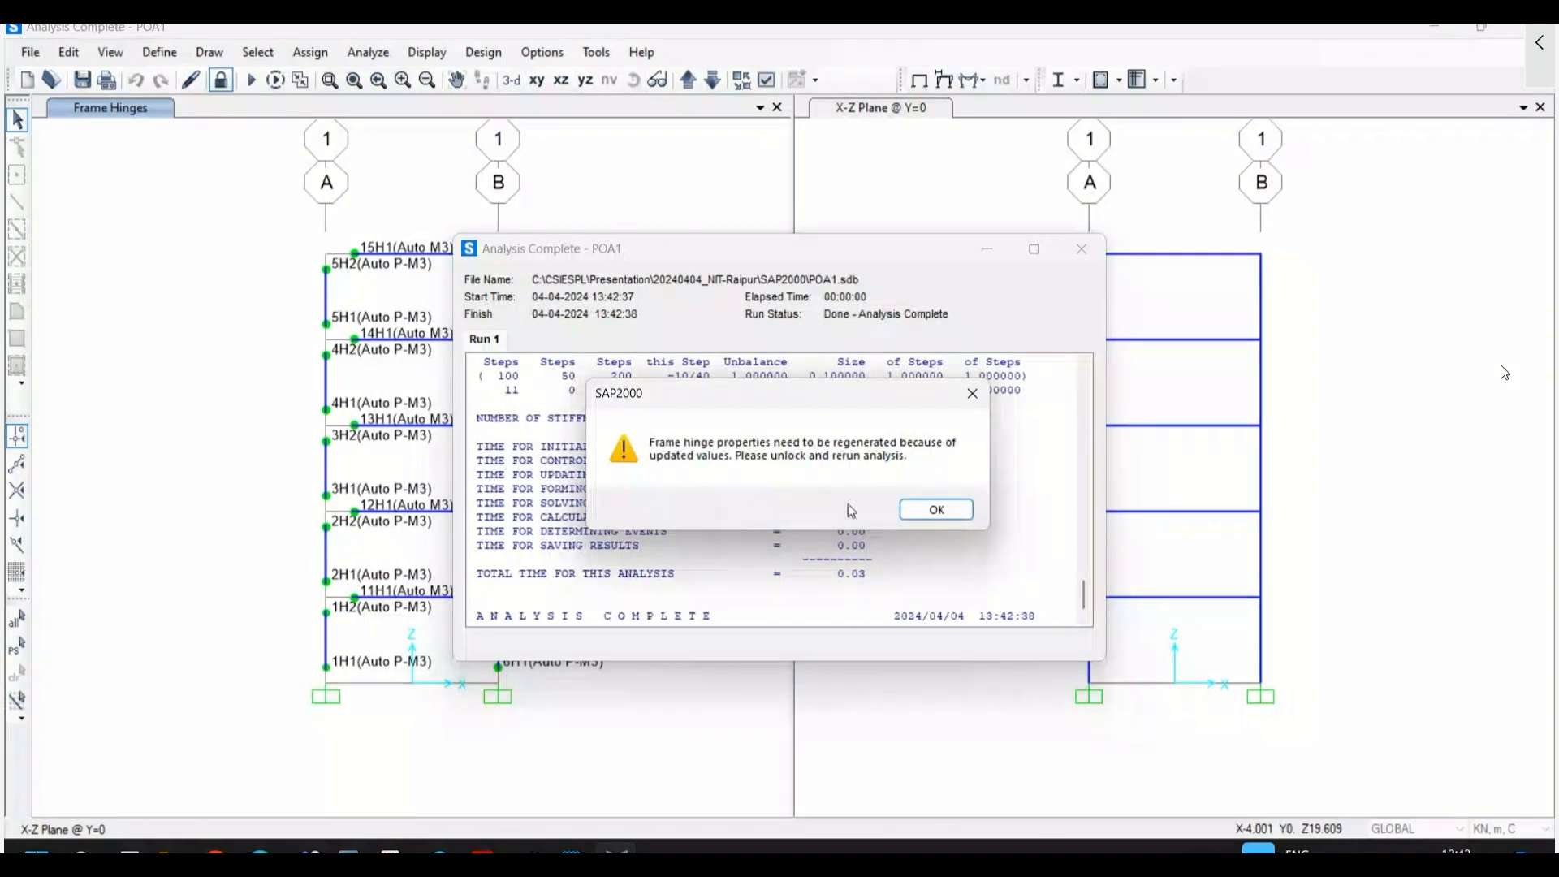
{"action": "left_click", "coordinate": [935, 510]}
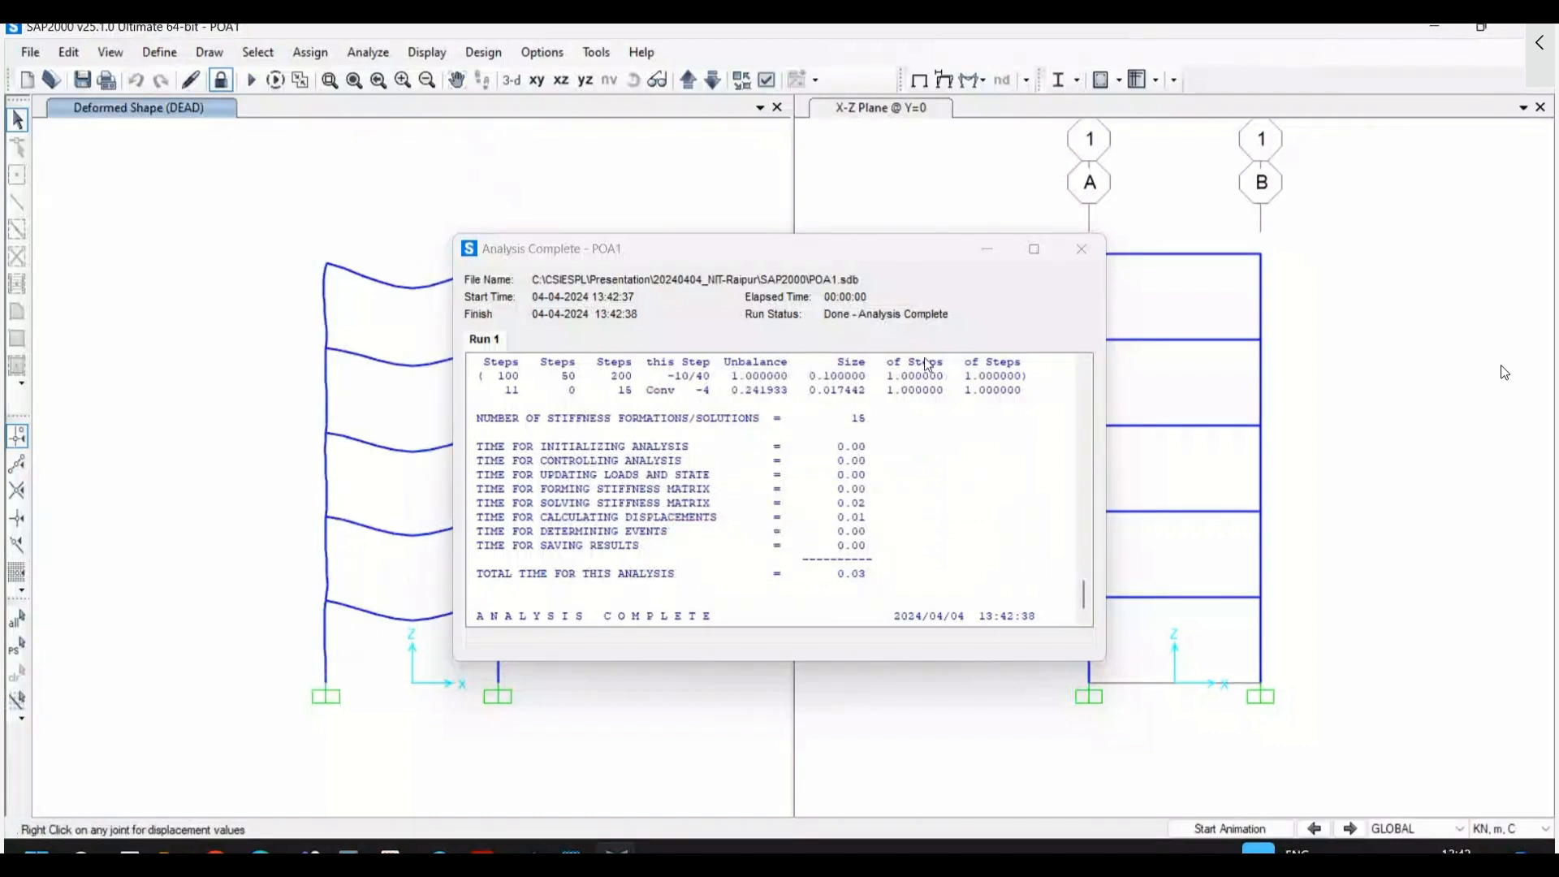
- Look through the analysis run log and close it
{"action": "left_click_drag", "start_coordinate": [1084, 611], "coordinate": [1070, 489]}
{"action": "scroll", "coordinate": [1070, 488], "scroll_direction": "down", "scroll_amount": 10}
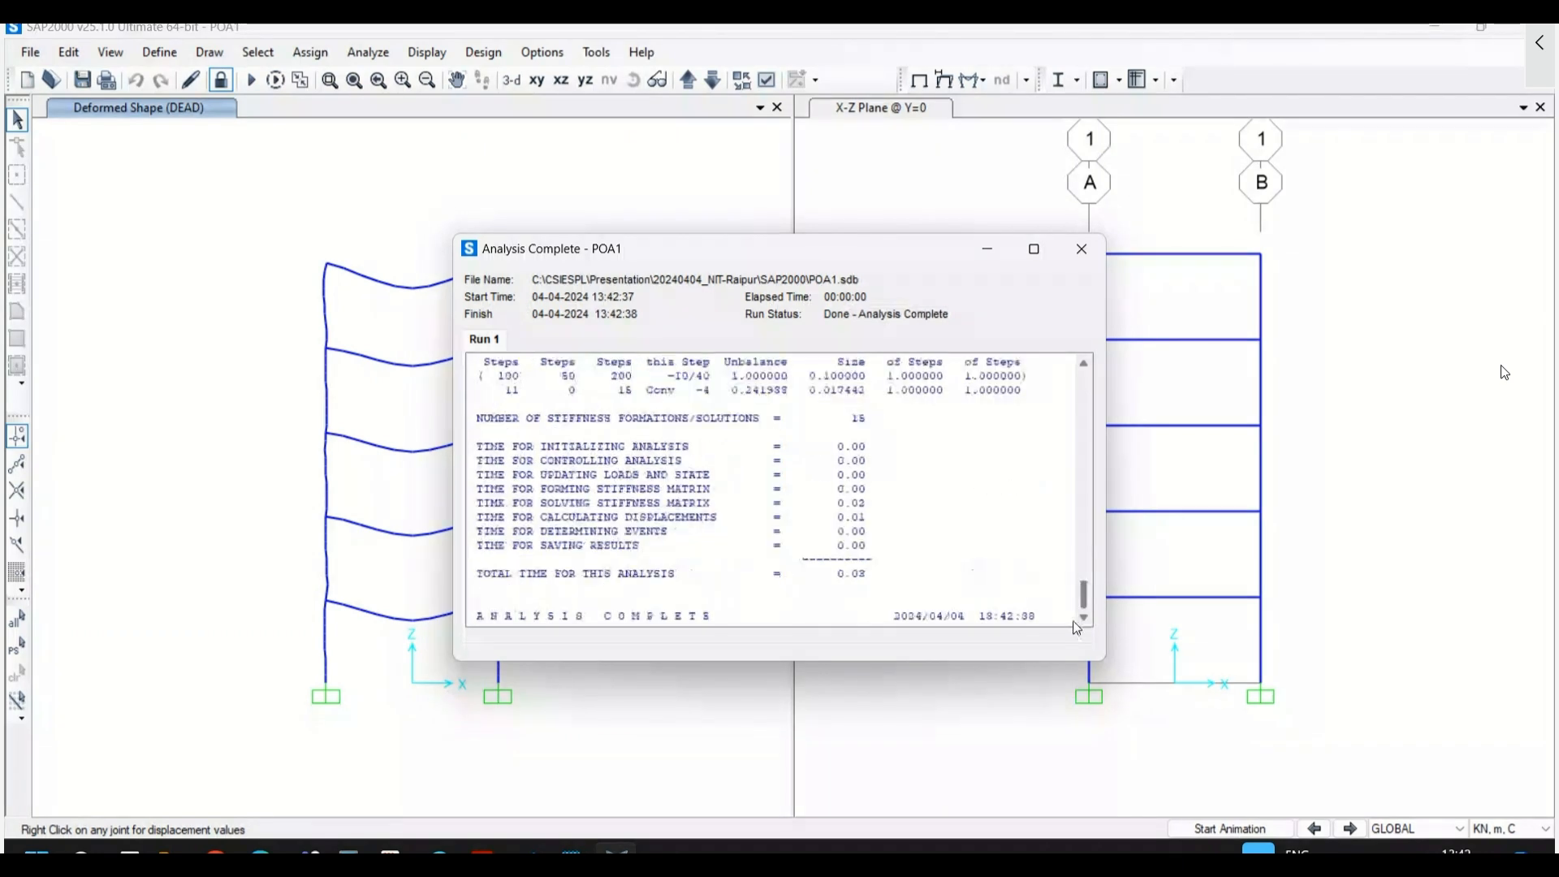
{"action": "left_click", "coordinate": [1082, 248]}
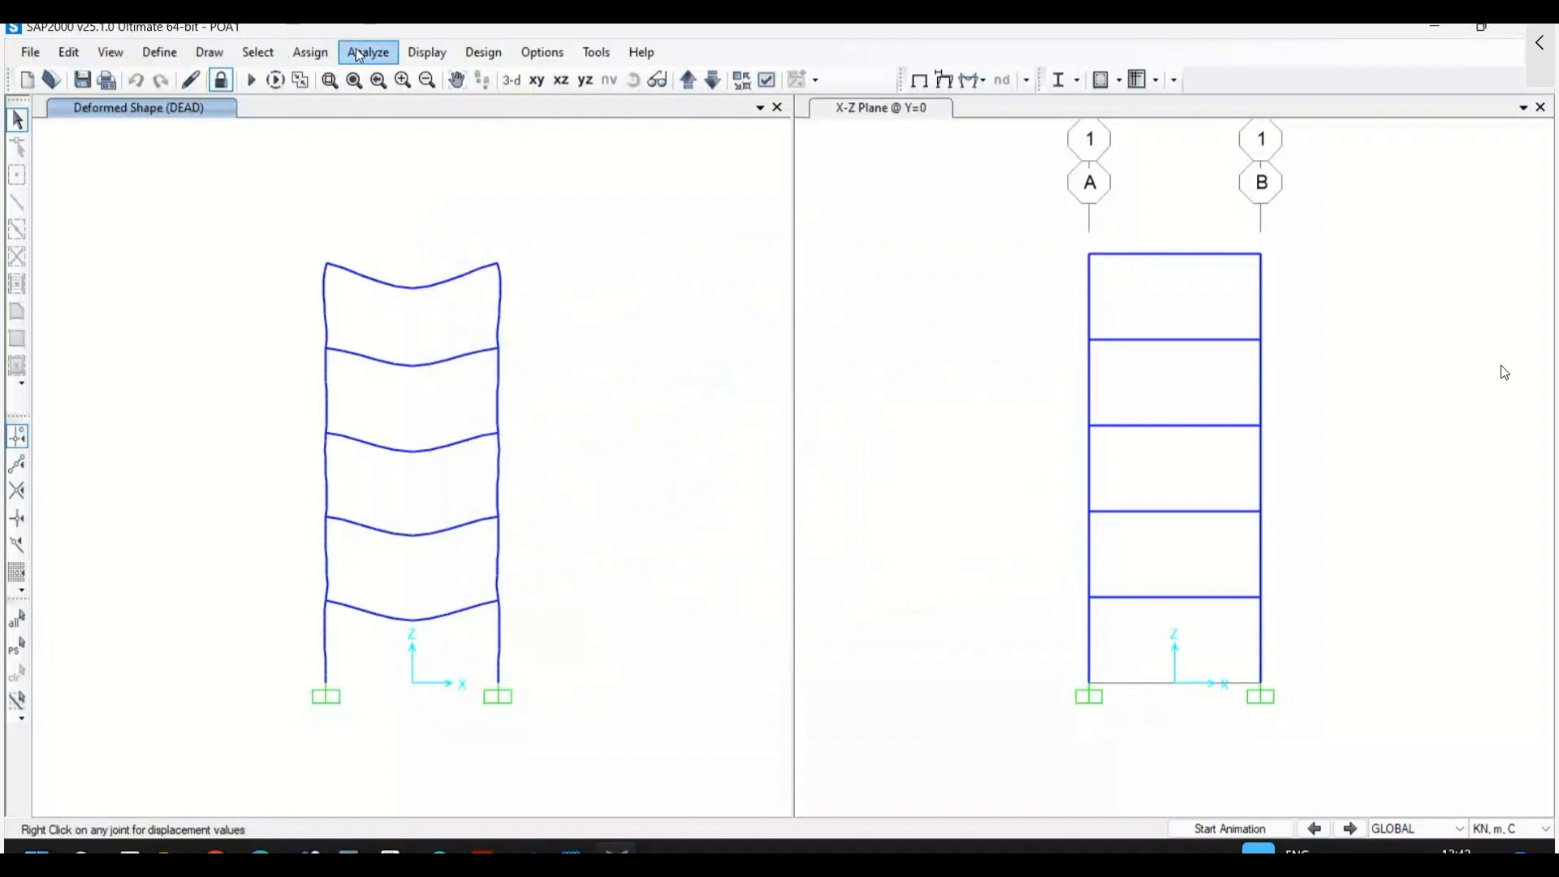
- Display the static pushover curve of PushX and view it as an ATC-40 Capacity Spectrum
{"action": "left_click", "coordinate": [423, 54]}
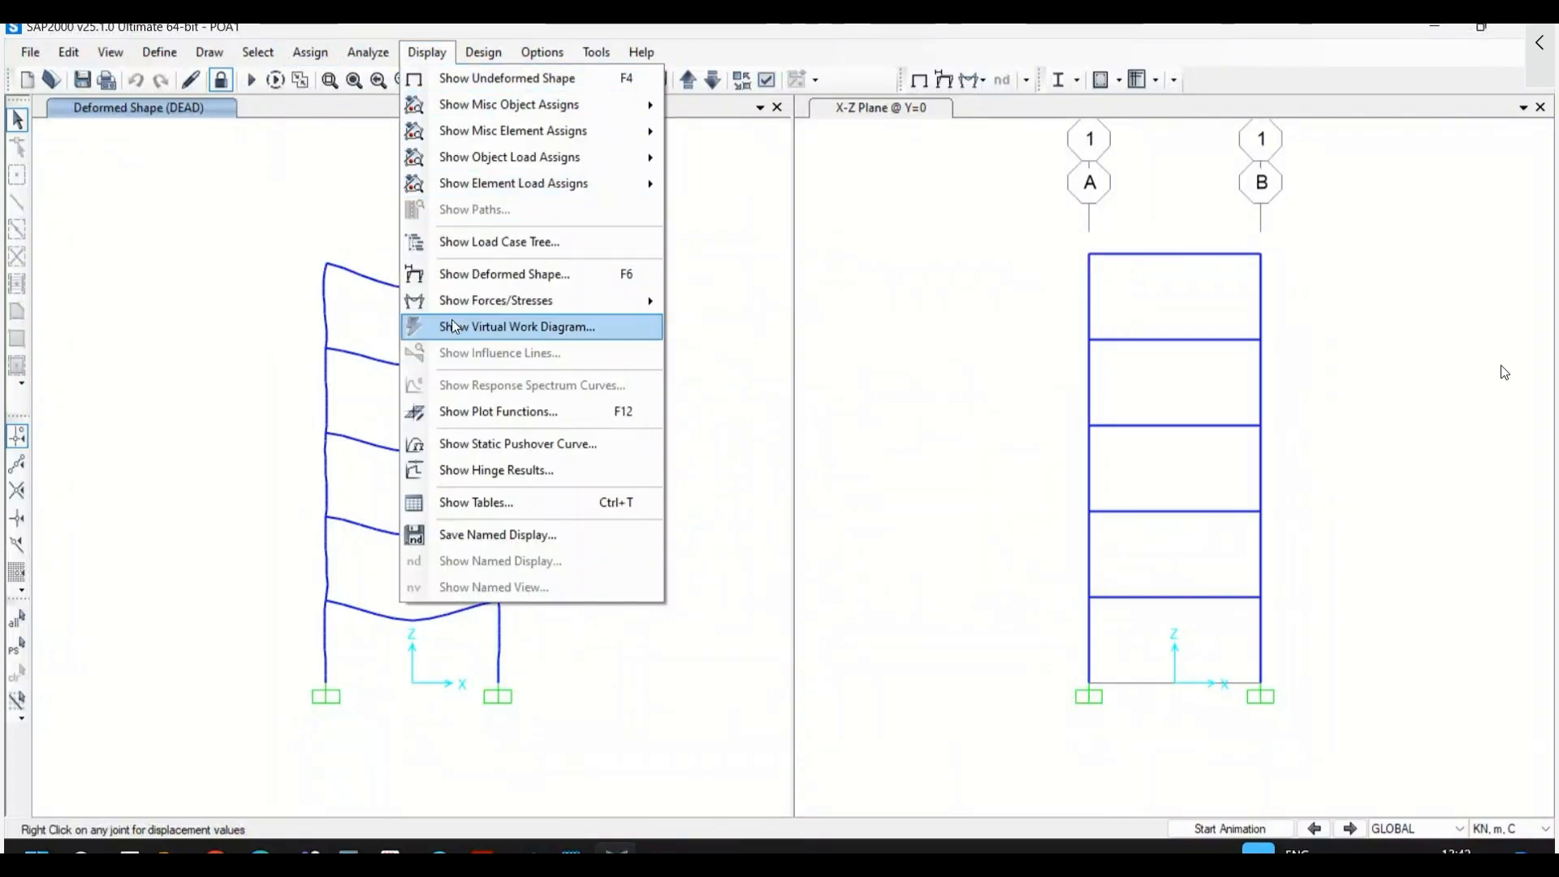
{"action": "left_click", "coordinate": [474, 452]}
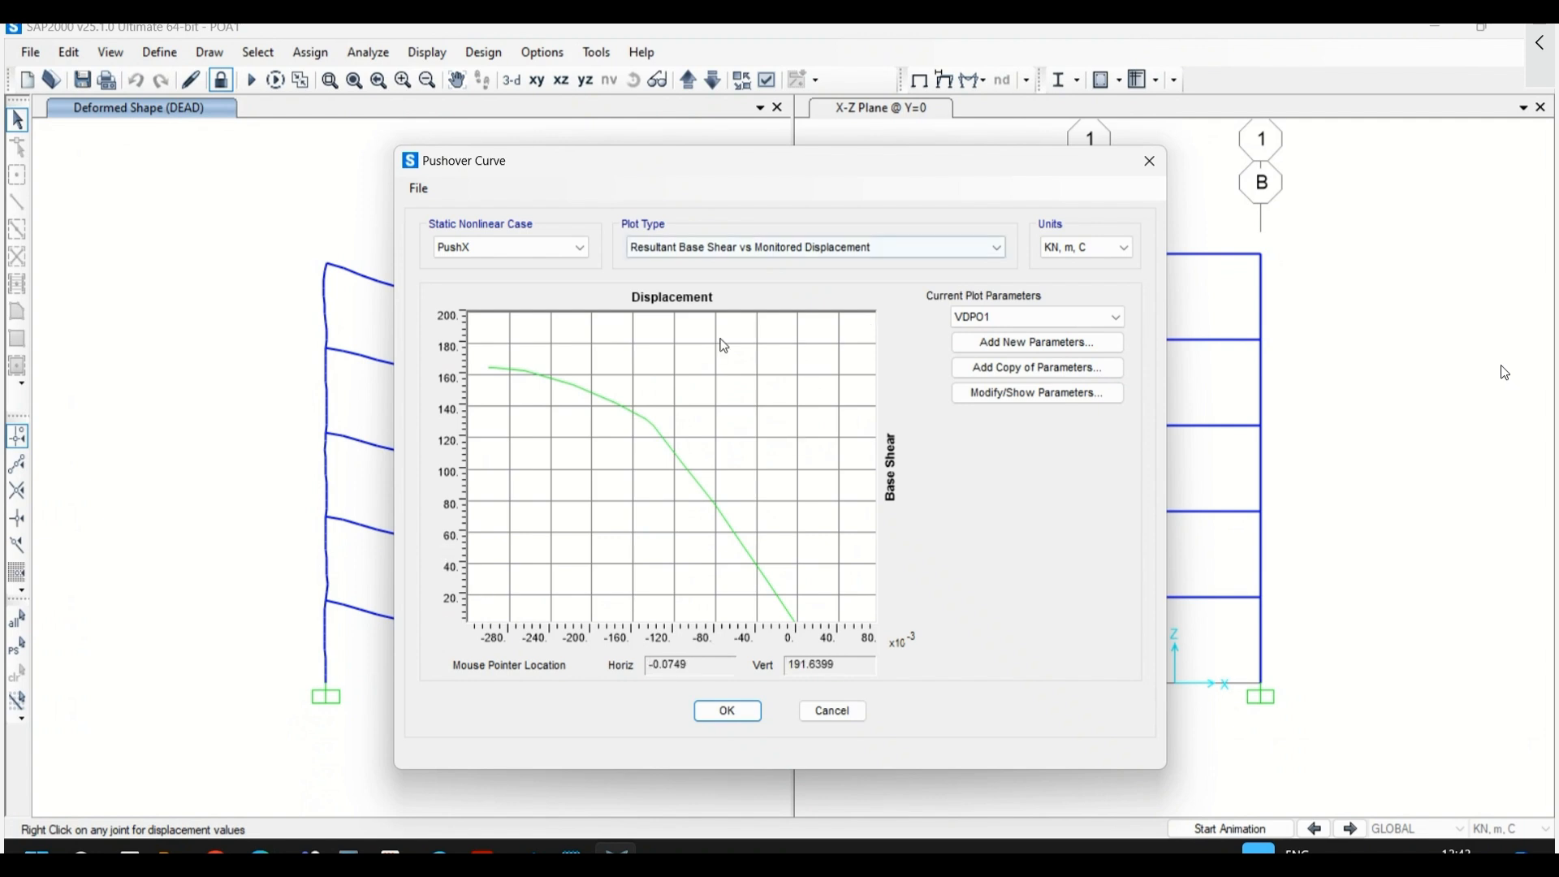
{"action": "left_click", "coordinate": [933, 246]}
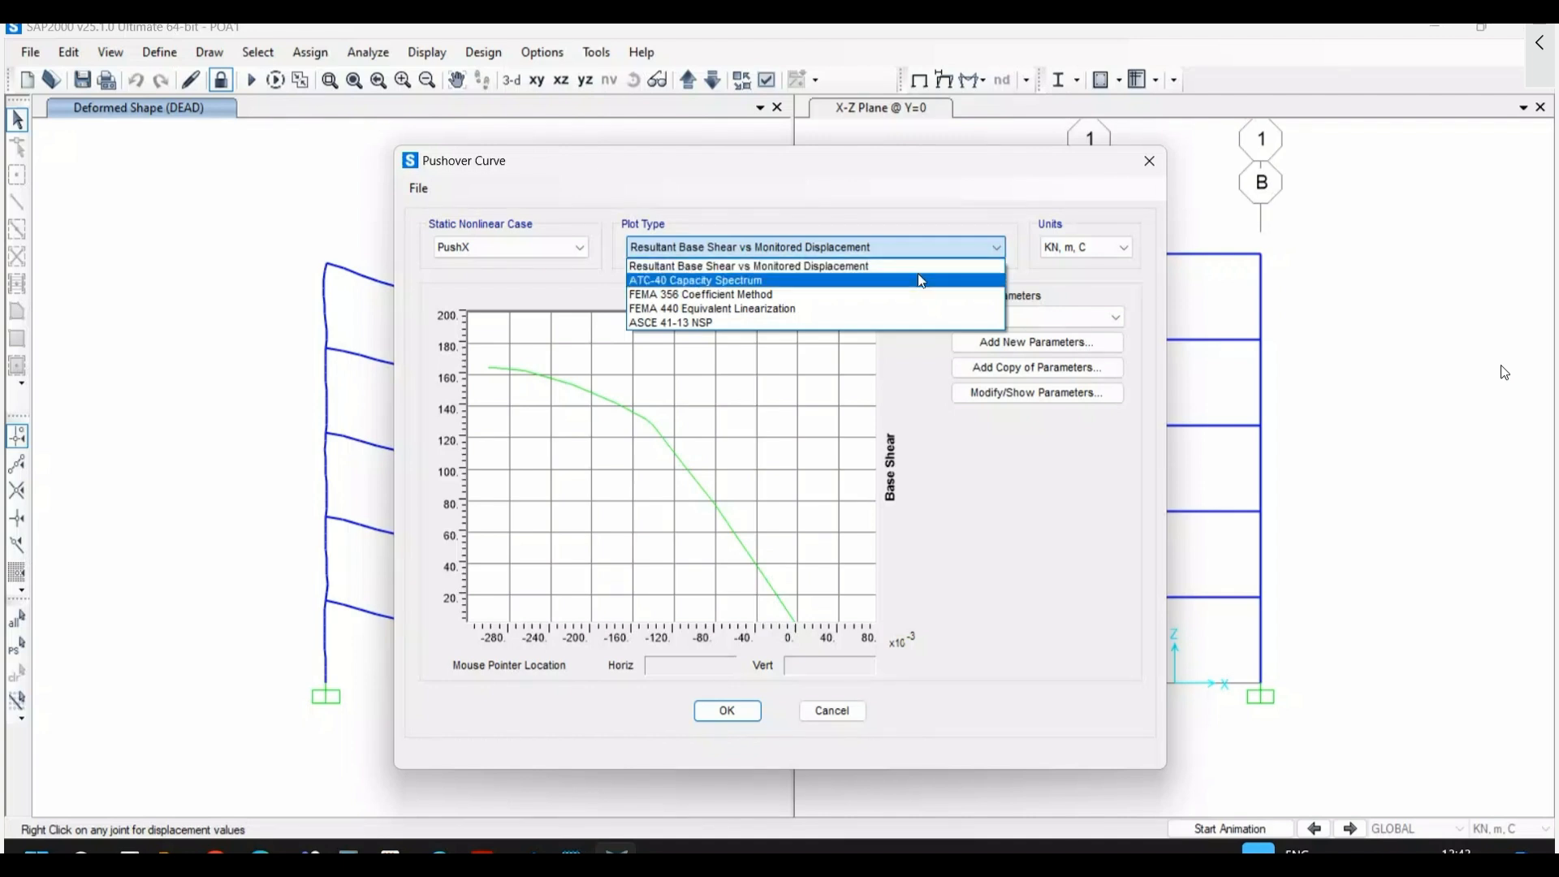
{"action": "left_click", "coordinate": [910, 279]}
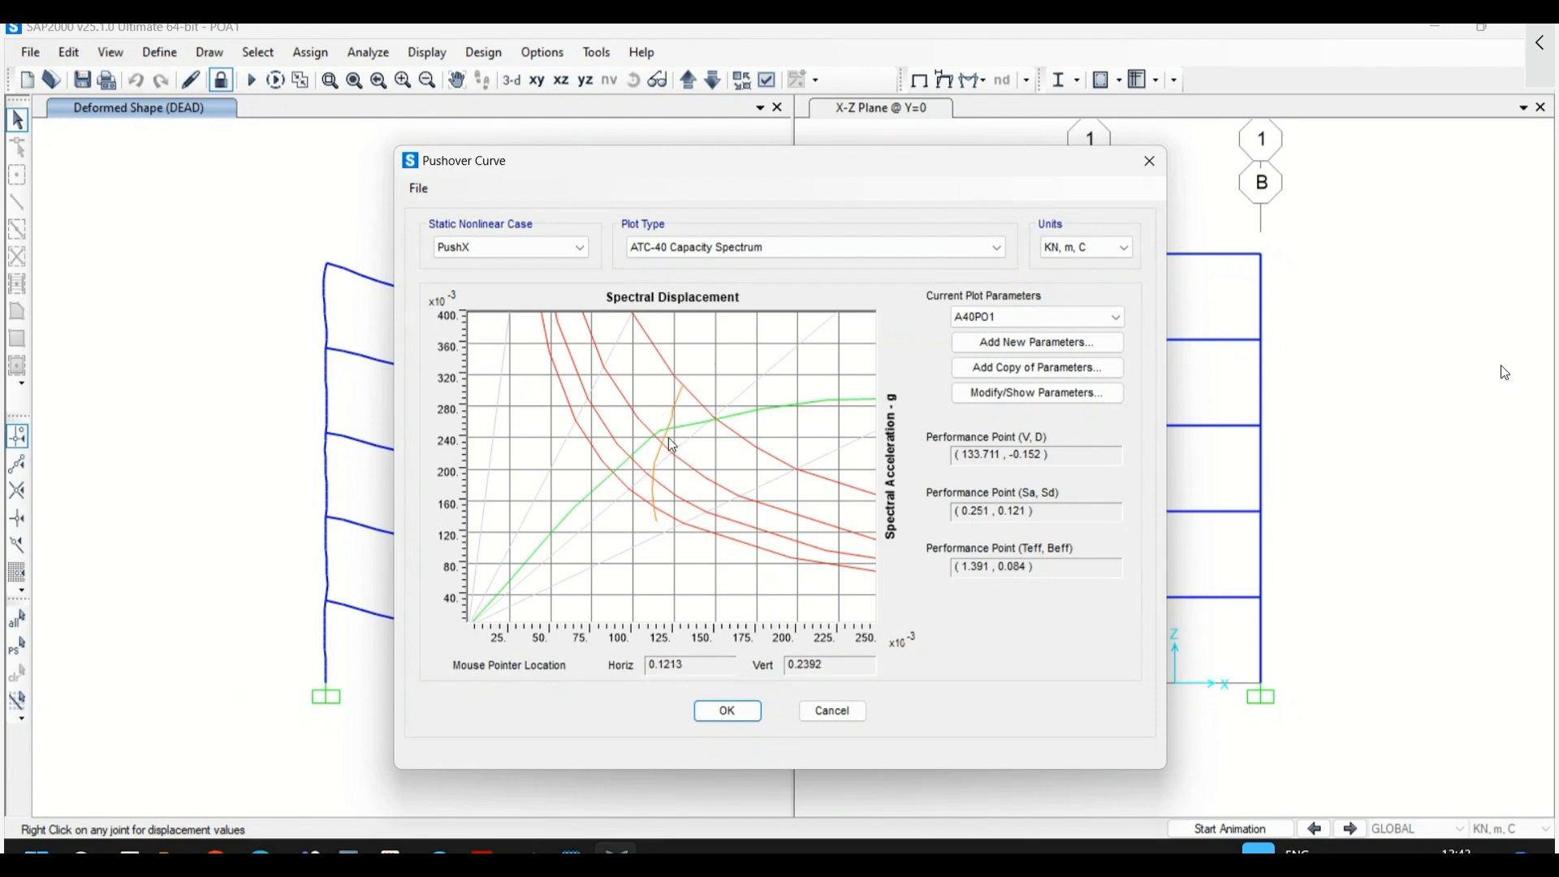
- View the pushover plot by FEMA 356 Coefficient Method, FEMA 440 Equivalent Linearization and ASCE 41-13 NSP, then return to ATC-40 Capacity Spectrum
{"action": "left_click", "coordinate": [736, 257]}
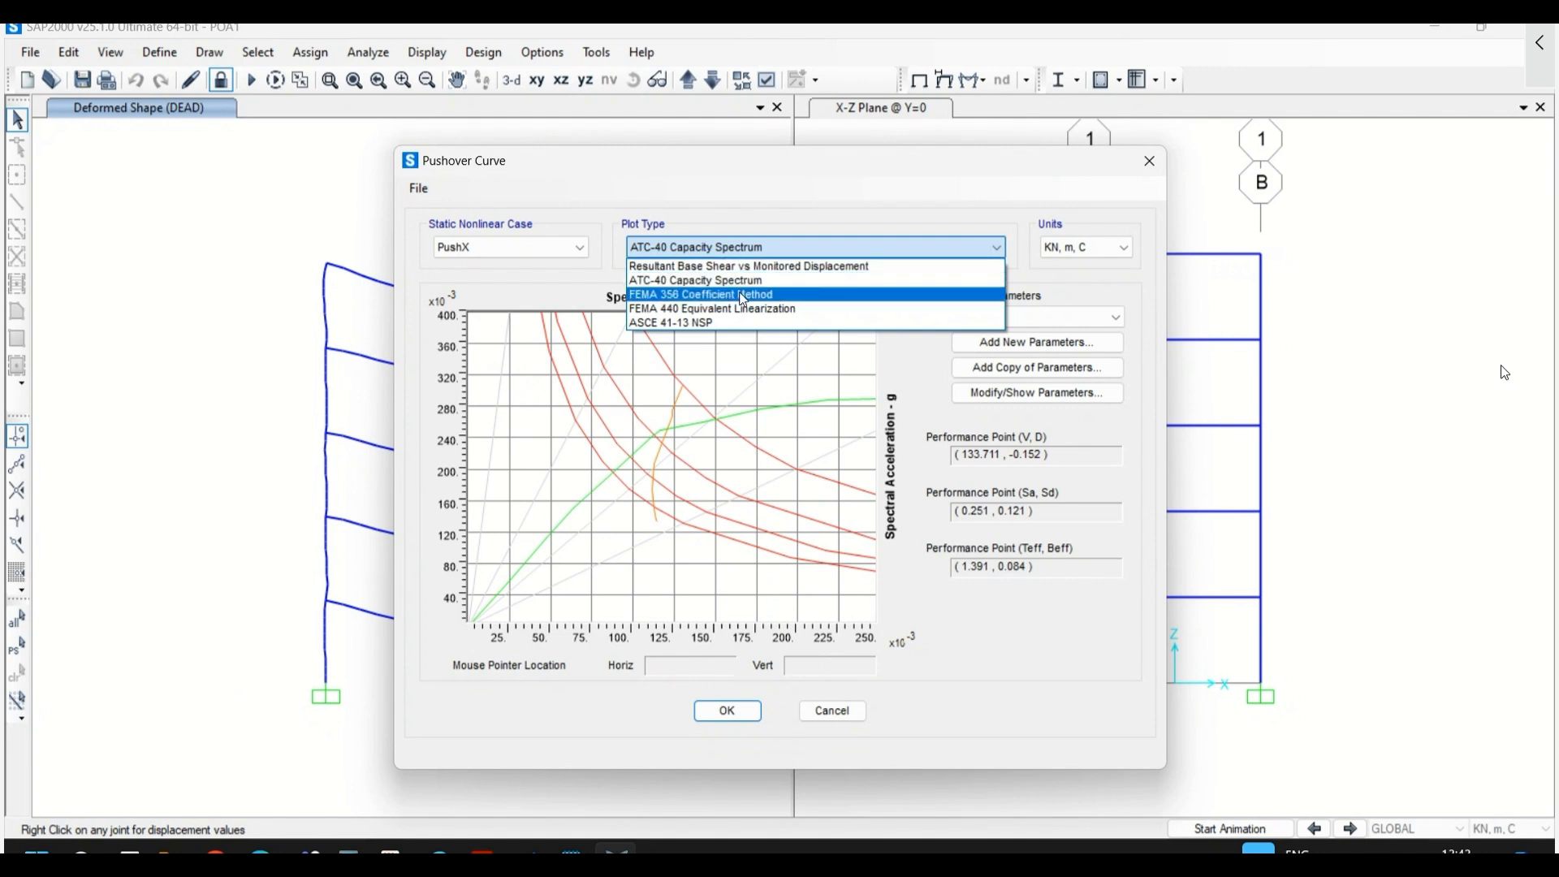
{"action": "left_click", "coordinate": [742, 296]}
{"action": "left_click", "coordinate": [781, 246]}
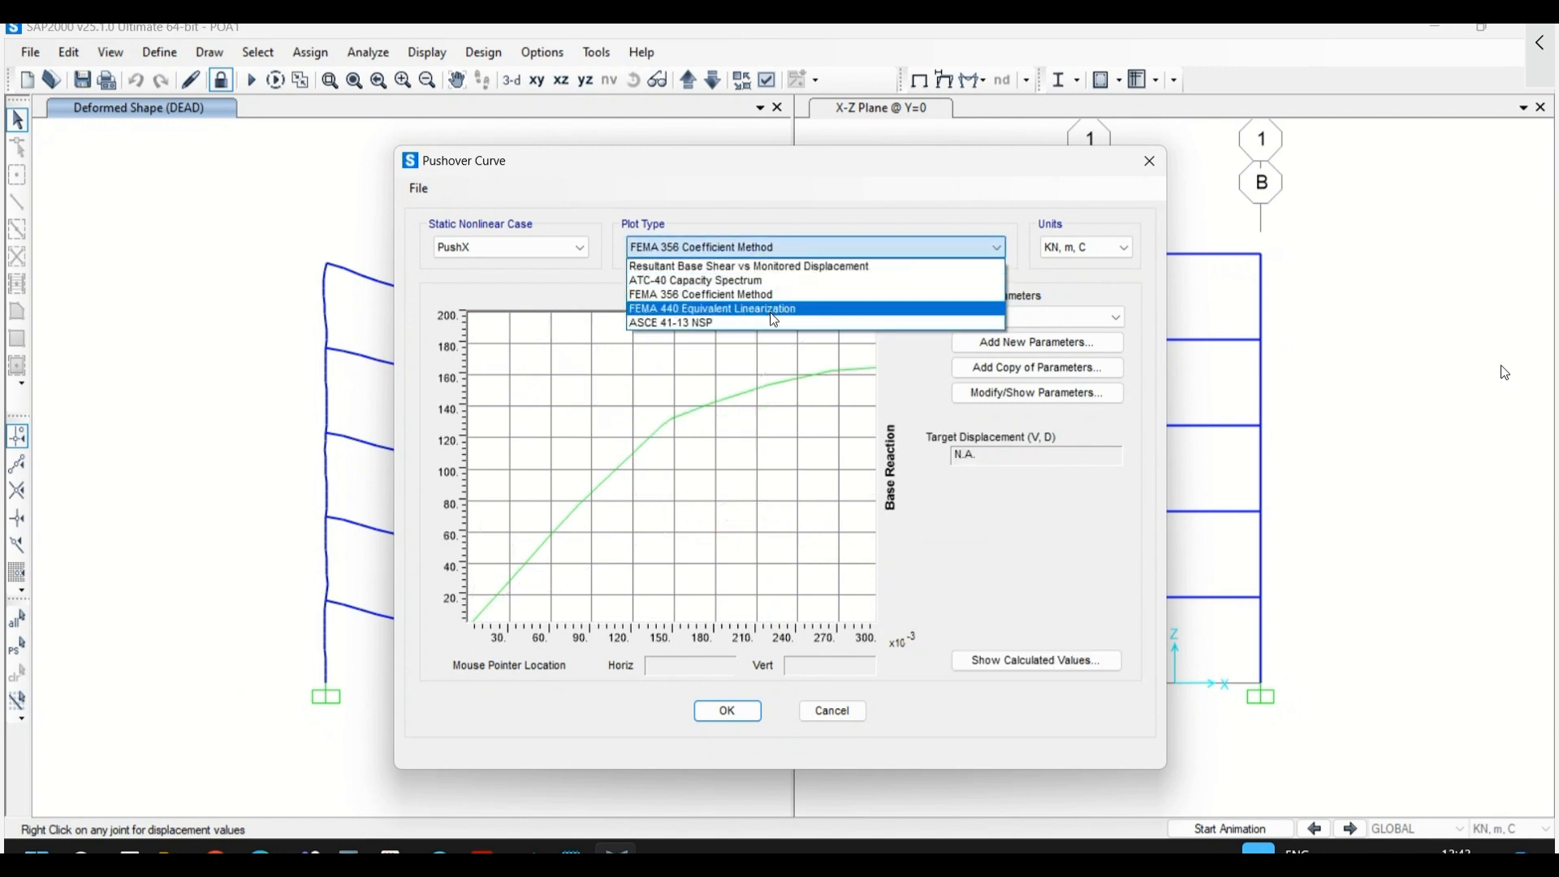
{"action": "left_click", "coordinate": [774, 313]}
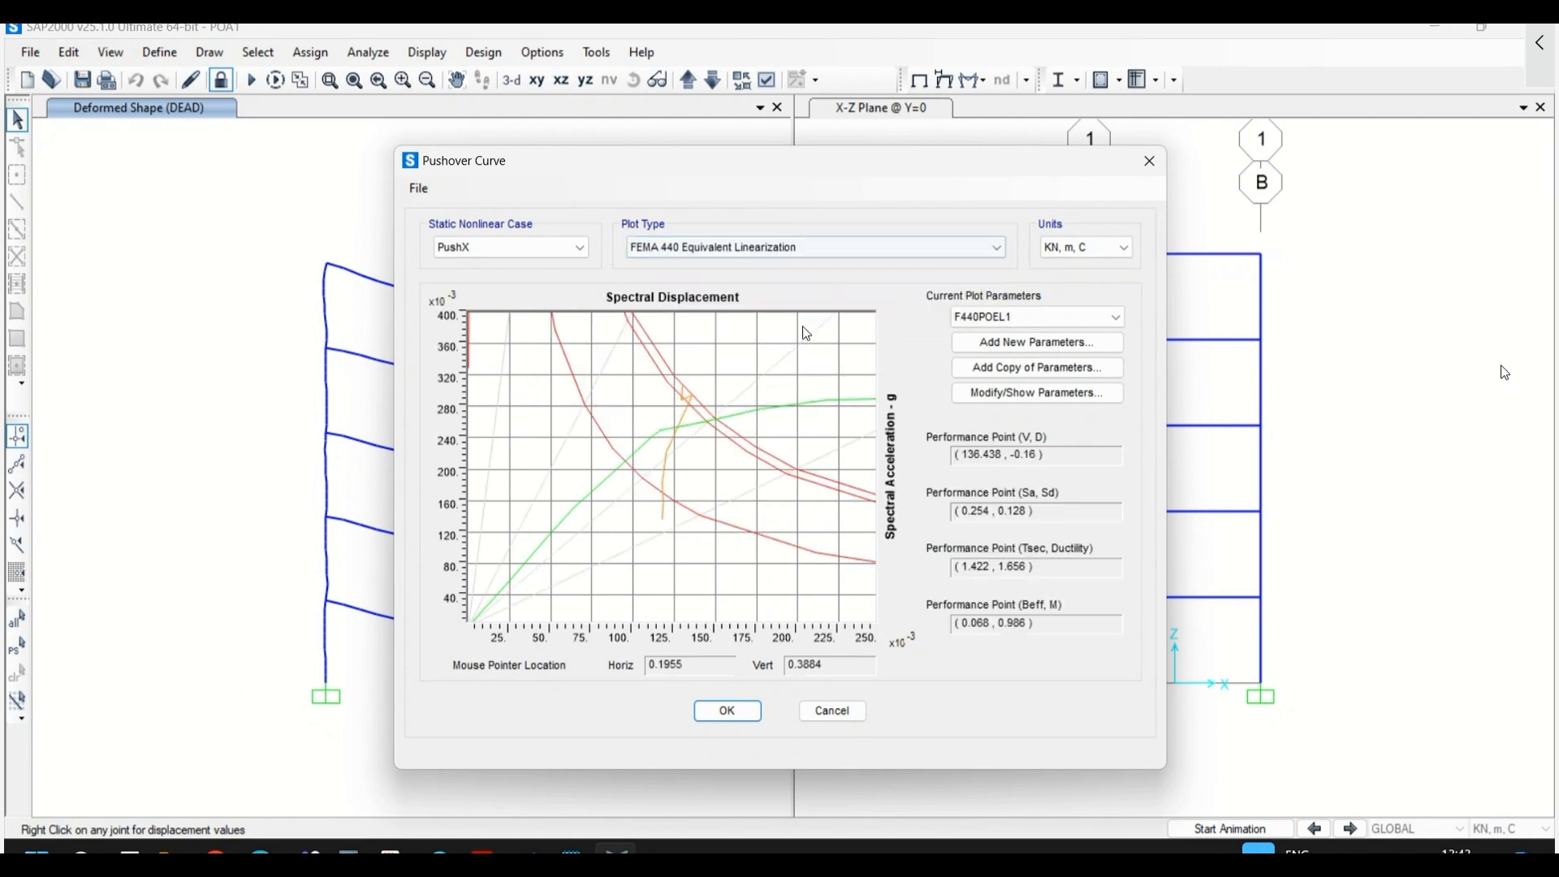
{"action": "left_click", "coordinate": [745, 250]}
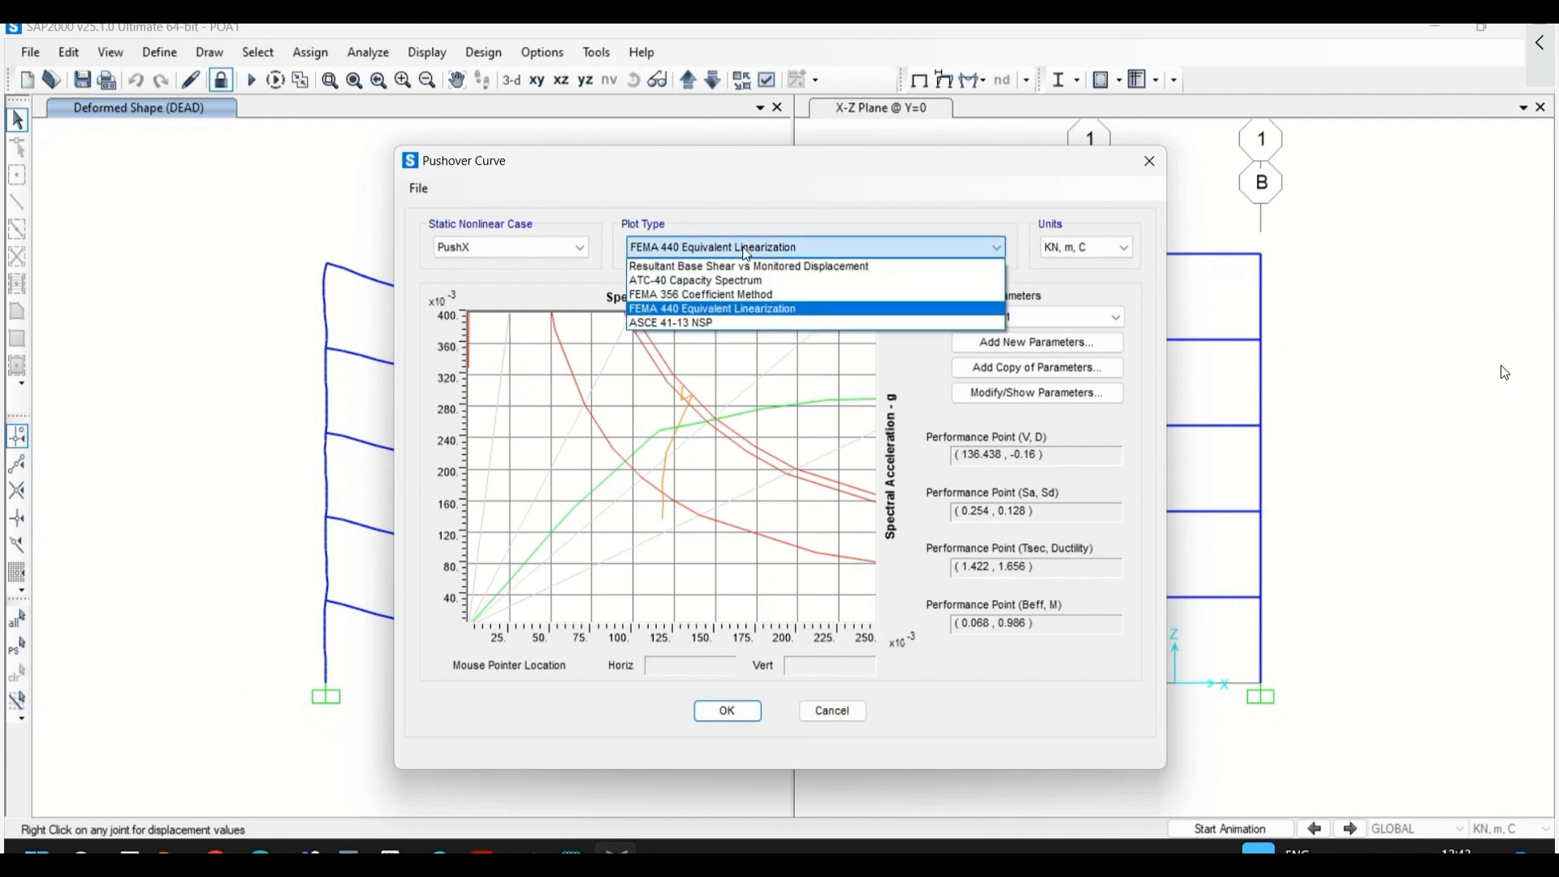
{"action": "left_click", "coordinate": [746, 324]}
{"action": "left_click", "coordinate": [751, 249]}
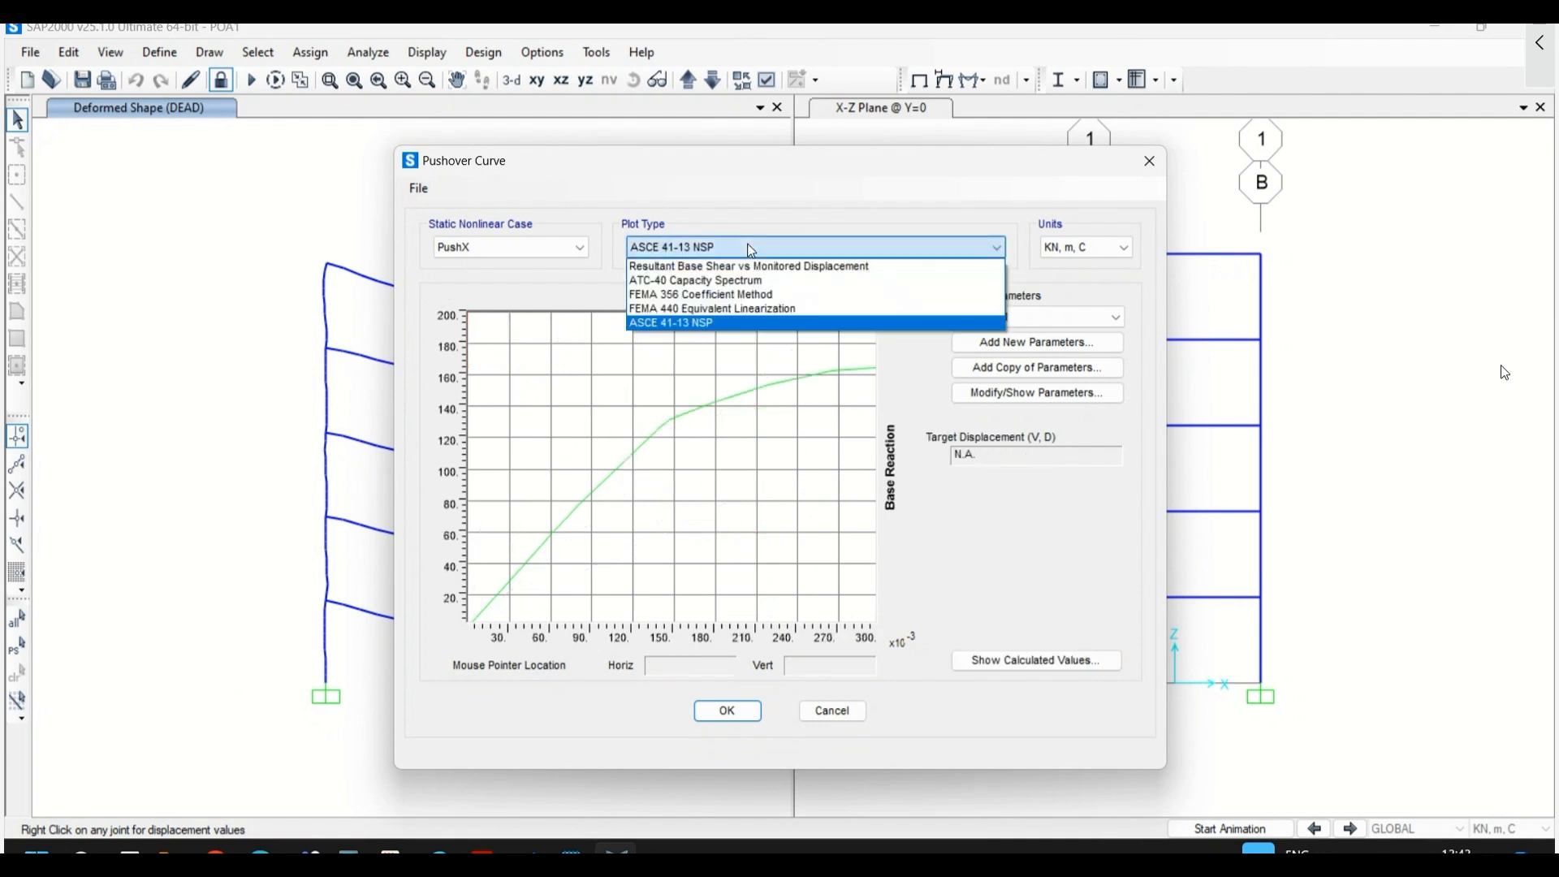
{"action": "left_click", "coordinate": [748, 279]}
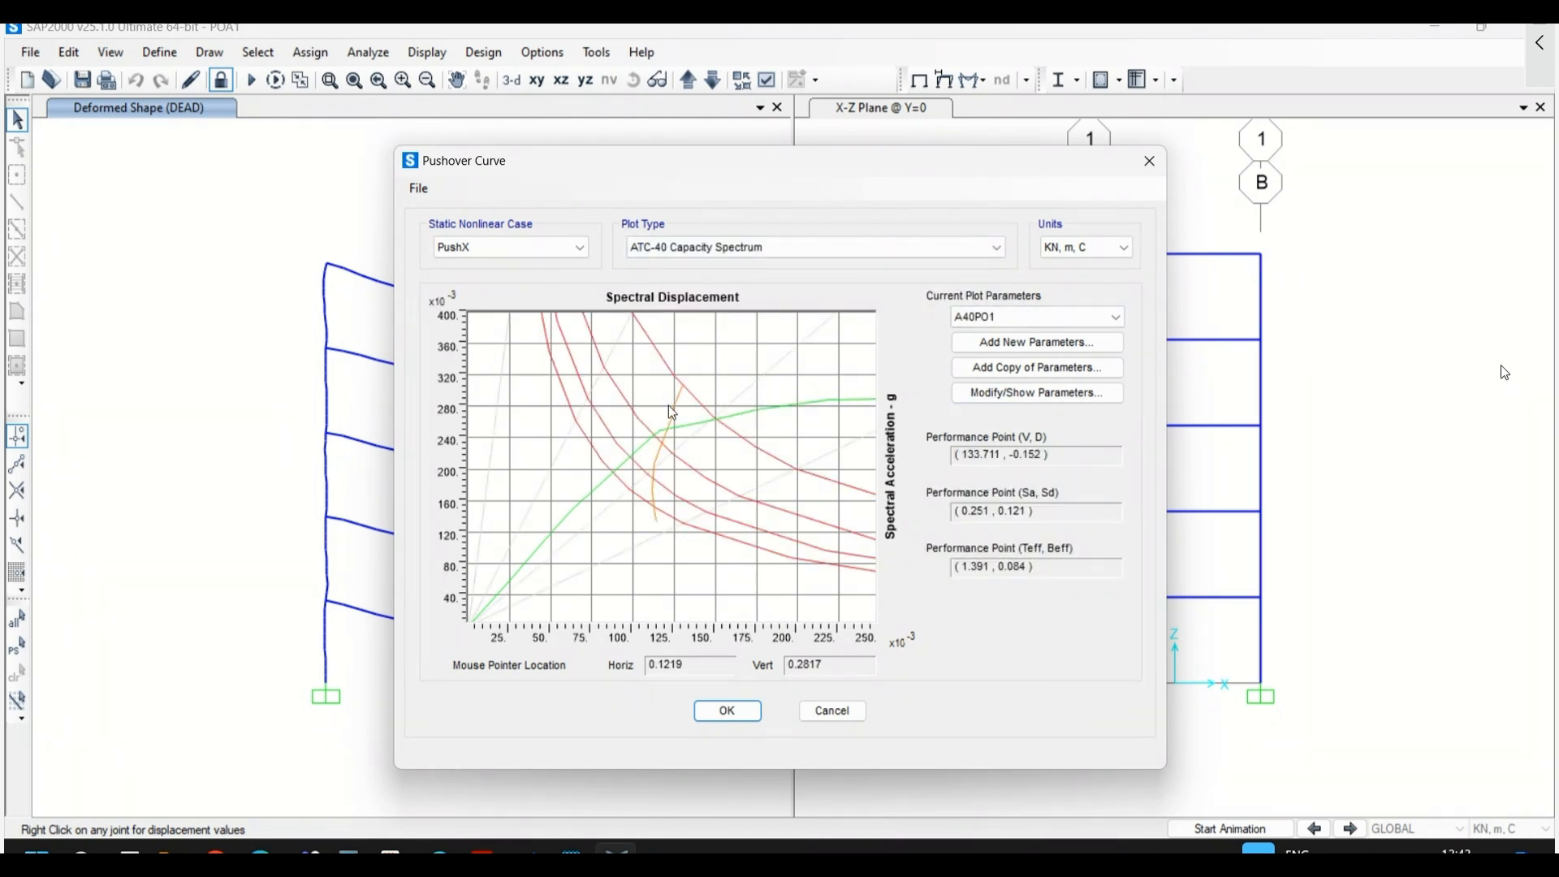
- Check the A40PO1 parameters of the ATC-40 capacity spectrum without changing them and close the pushover curve
{"action": "left_click", "coordinate": [1040, 396]}
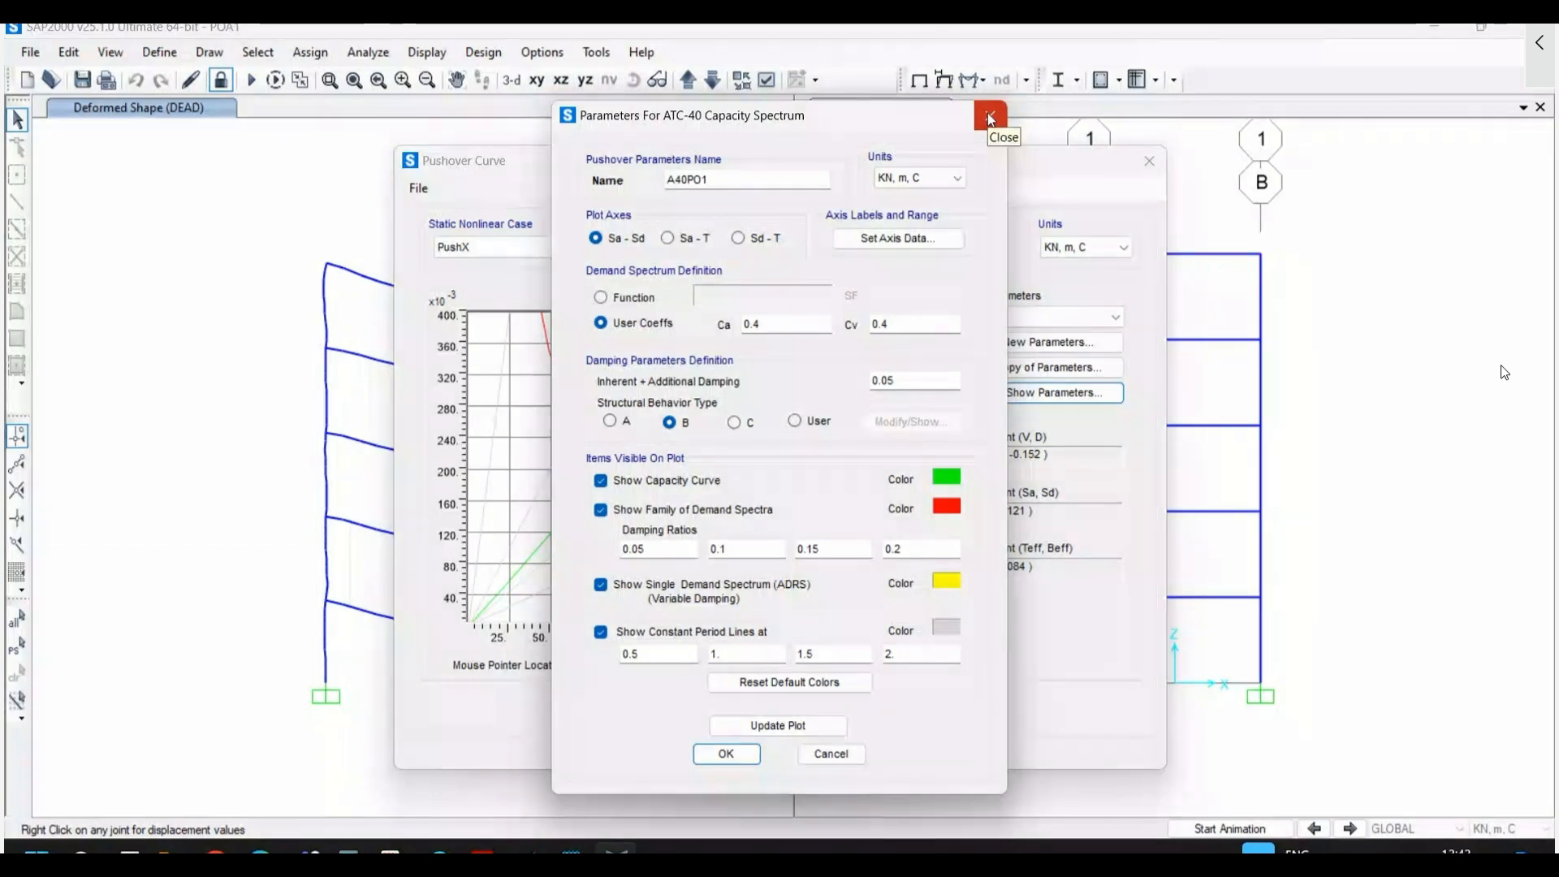
{"action": "left_click_drag", "start_coordinate": [979, 122], "coordinate": [1047, 121]}
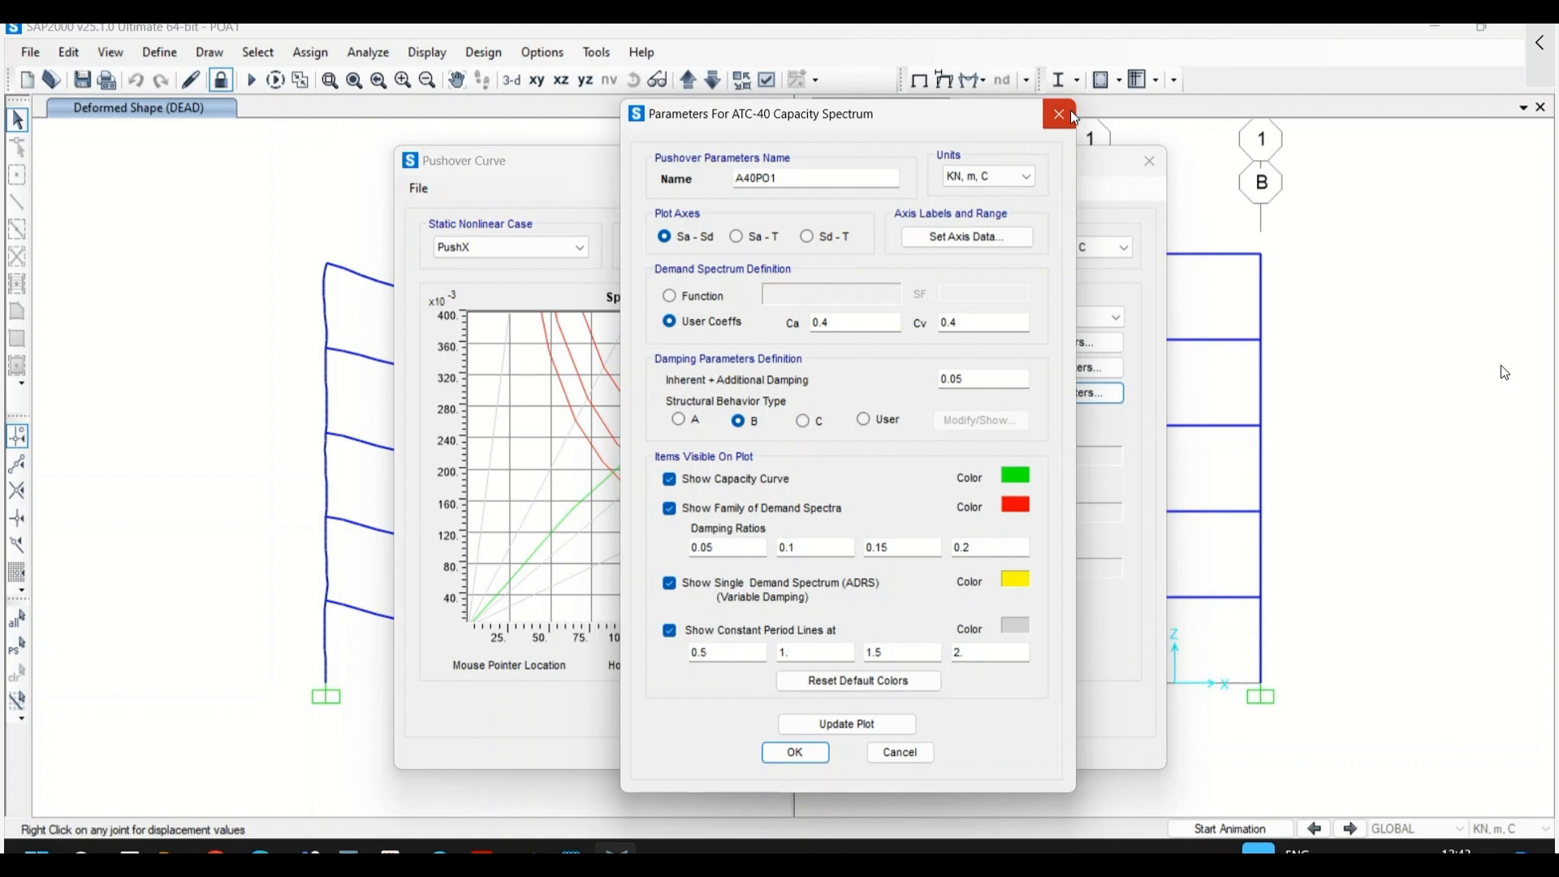
{"action": "left_click", "coordinate": [1069, 114]}
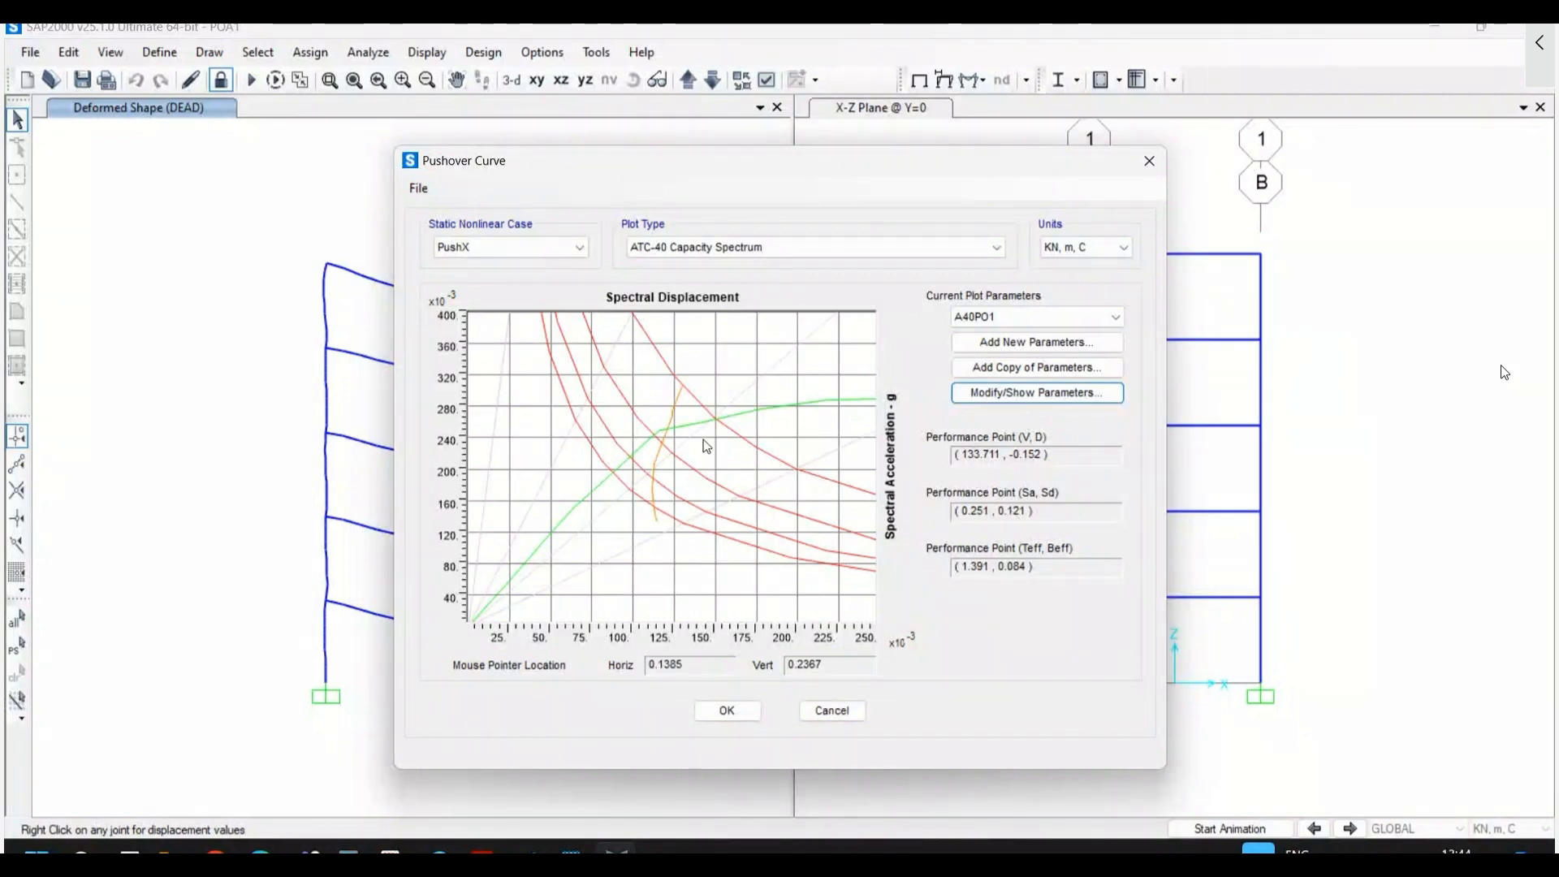
{"action": "left_click", "coordinate": [418, 188]}
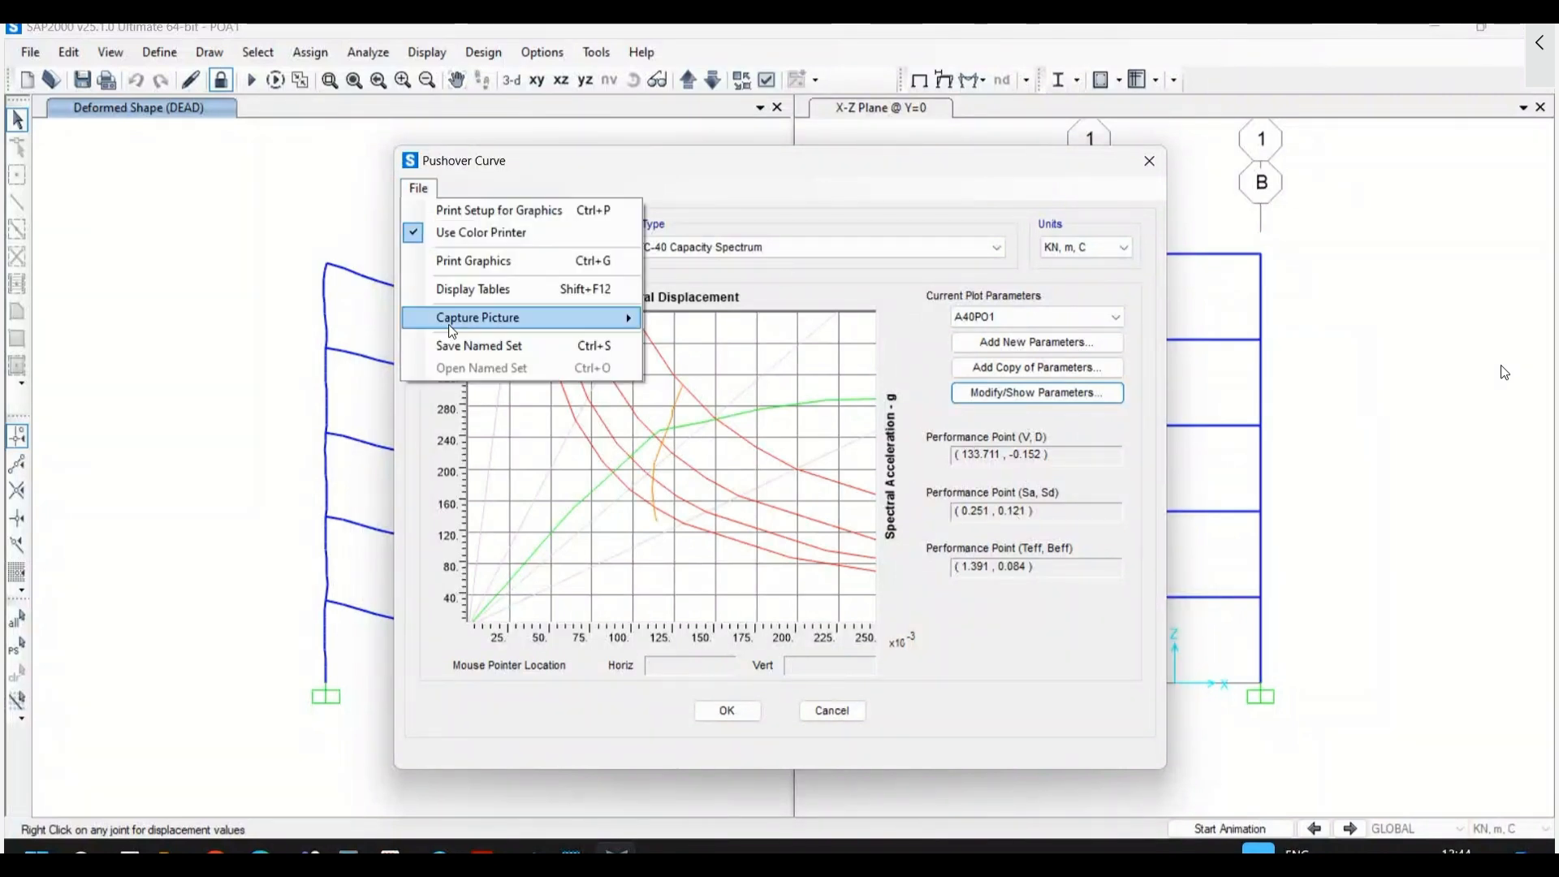
{"action": "left_click", "coordinate": [863, 173]}
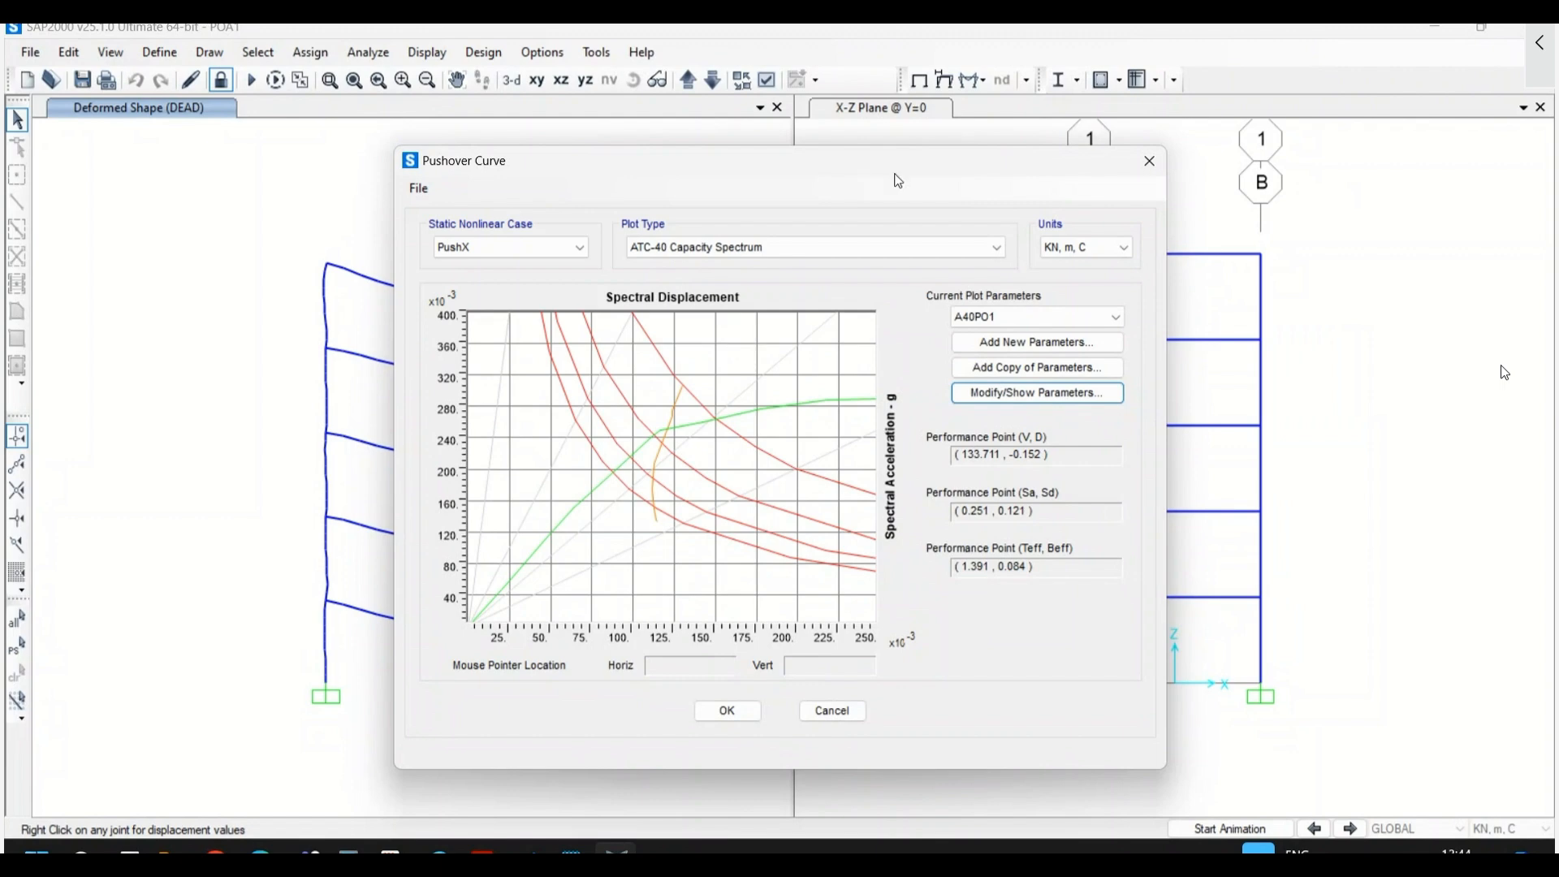
{"action": "left_click", "coordinate": [841, 710]}
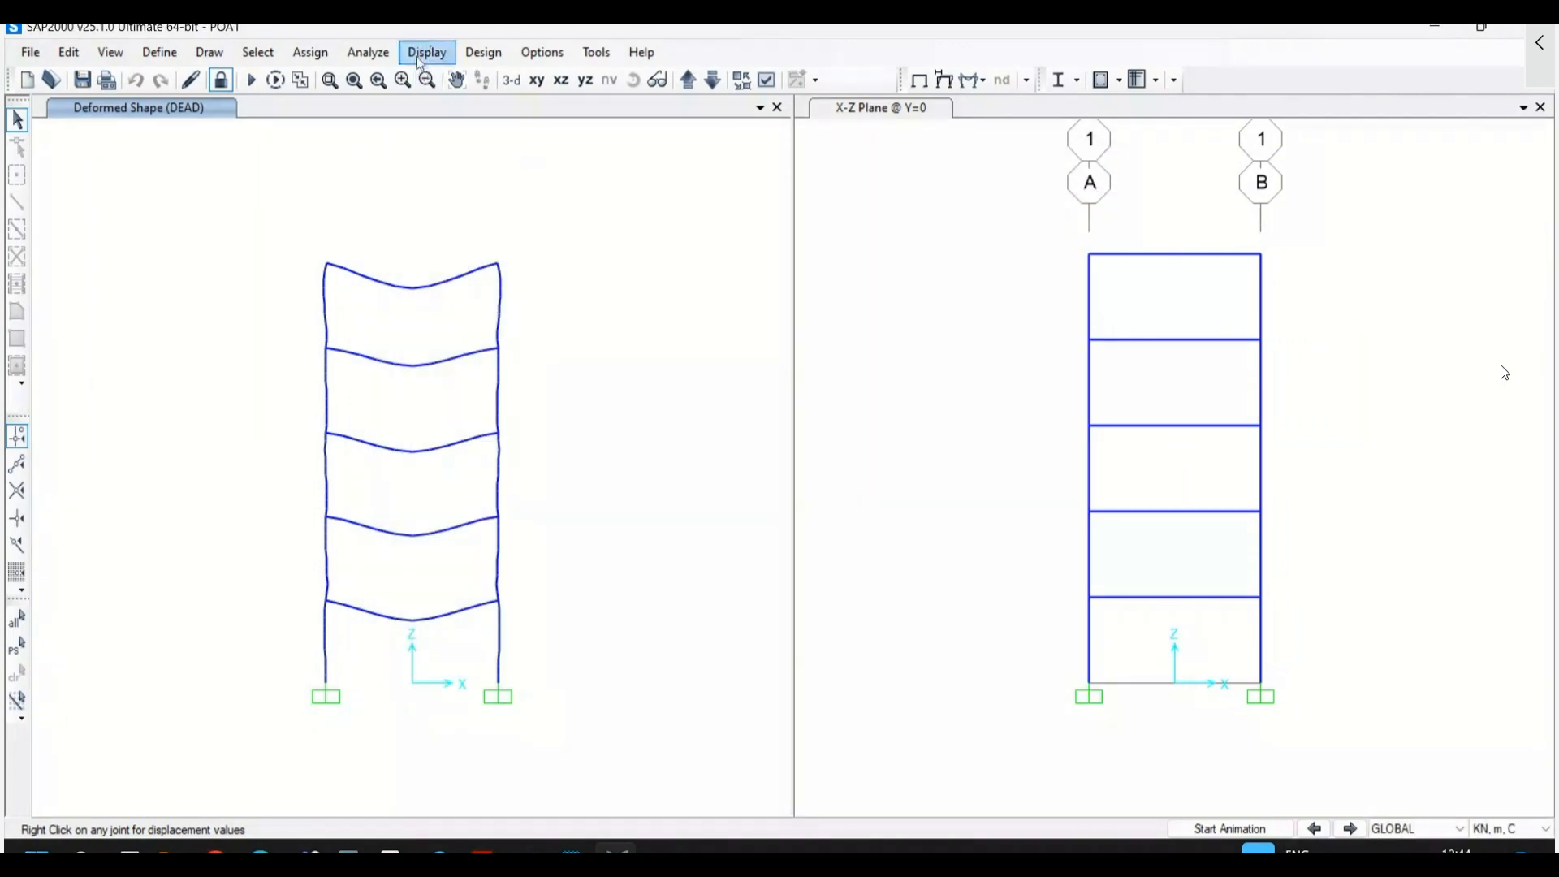
- Display the deformed shape for the PushX case at step 1
{"action": "left_click", "coordinate": [419, 59]}
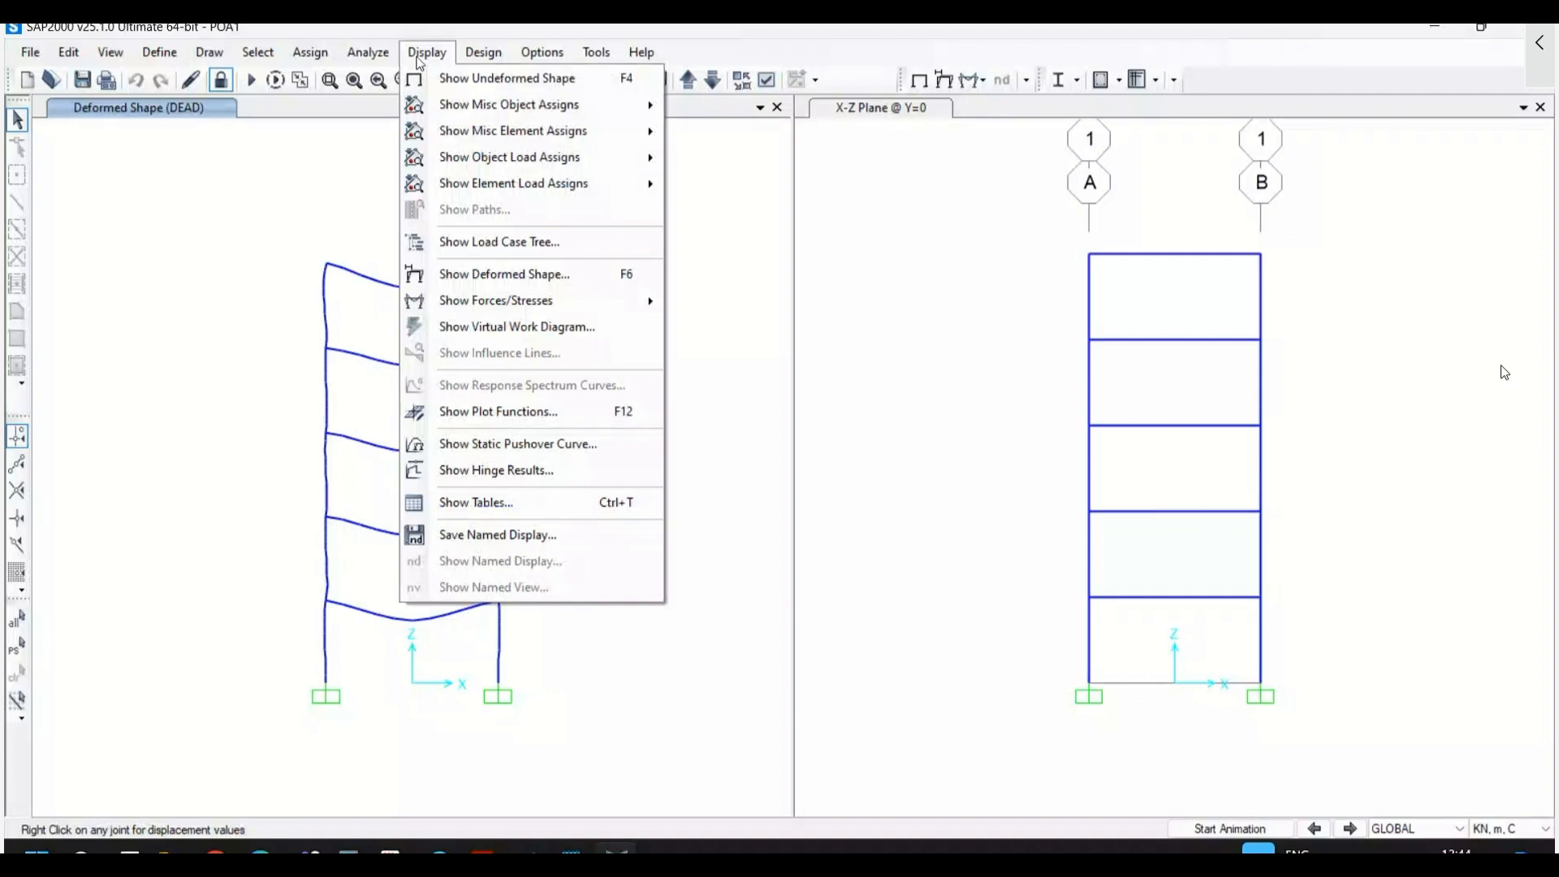
{"action": "left_click", "coordinate": [458, 279]}
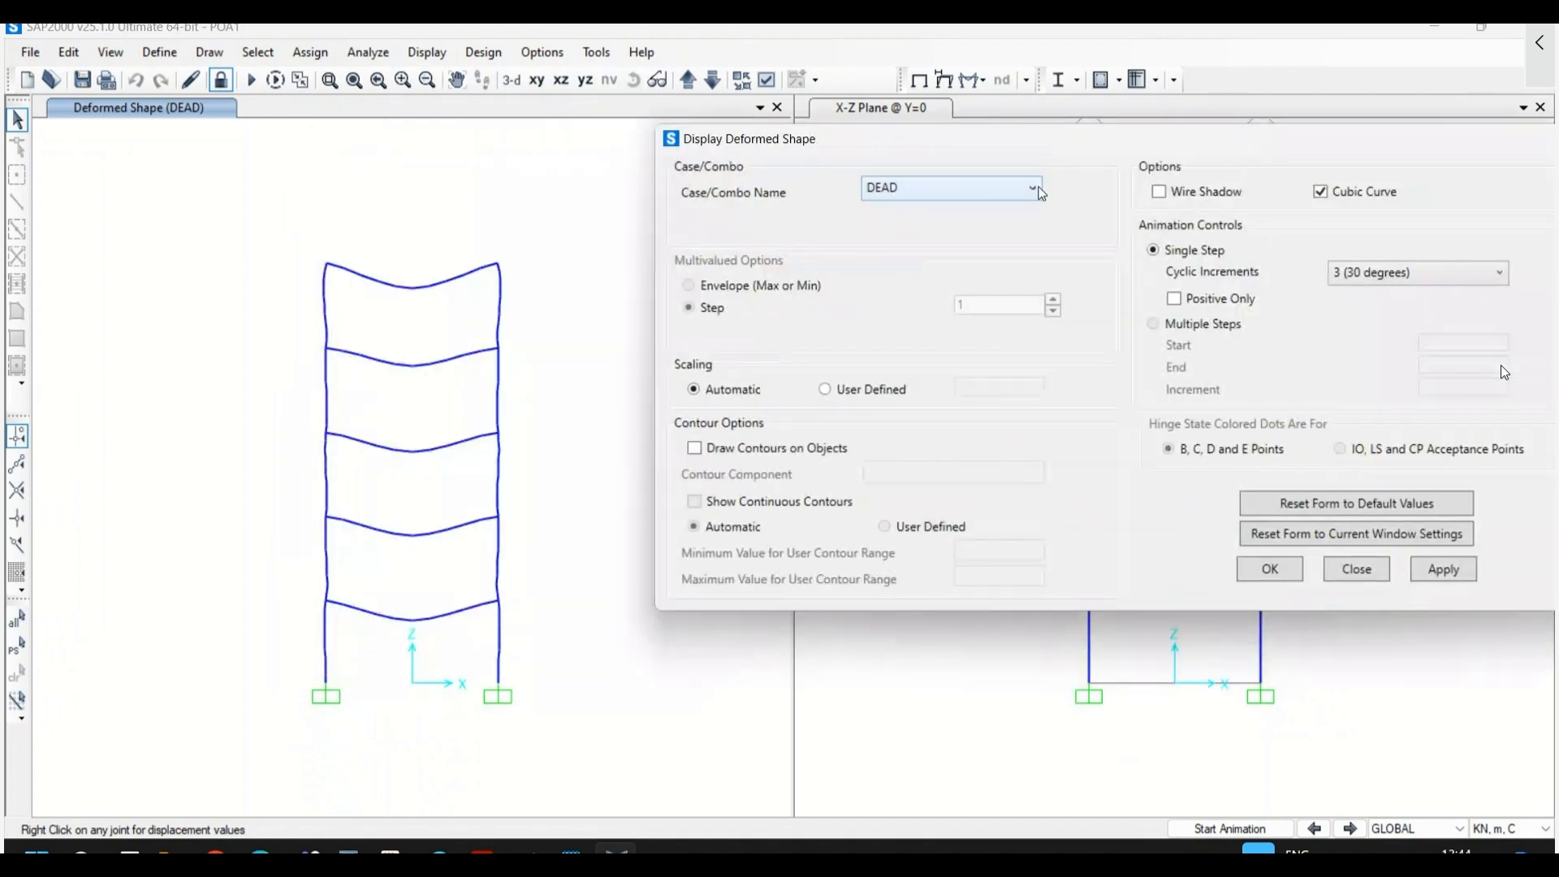
{"action": "left_click", "coordinate": [1032, 189]}
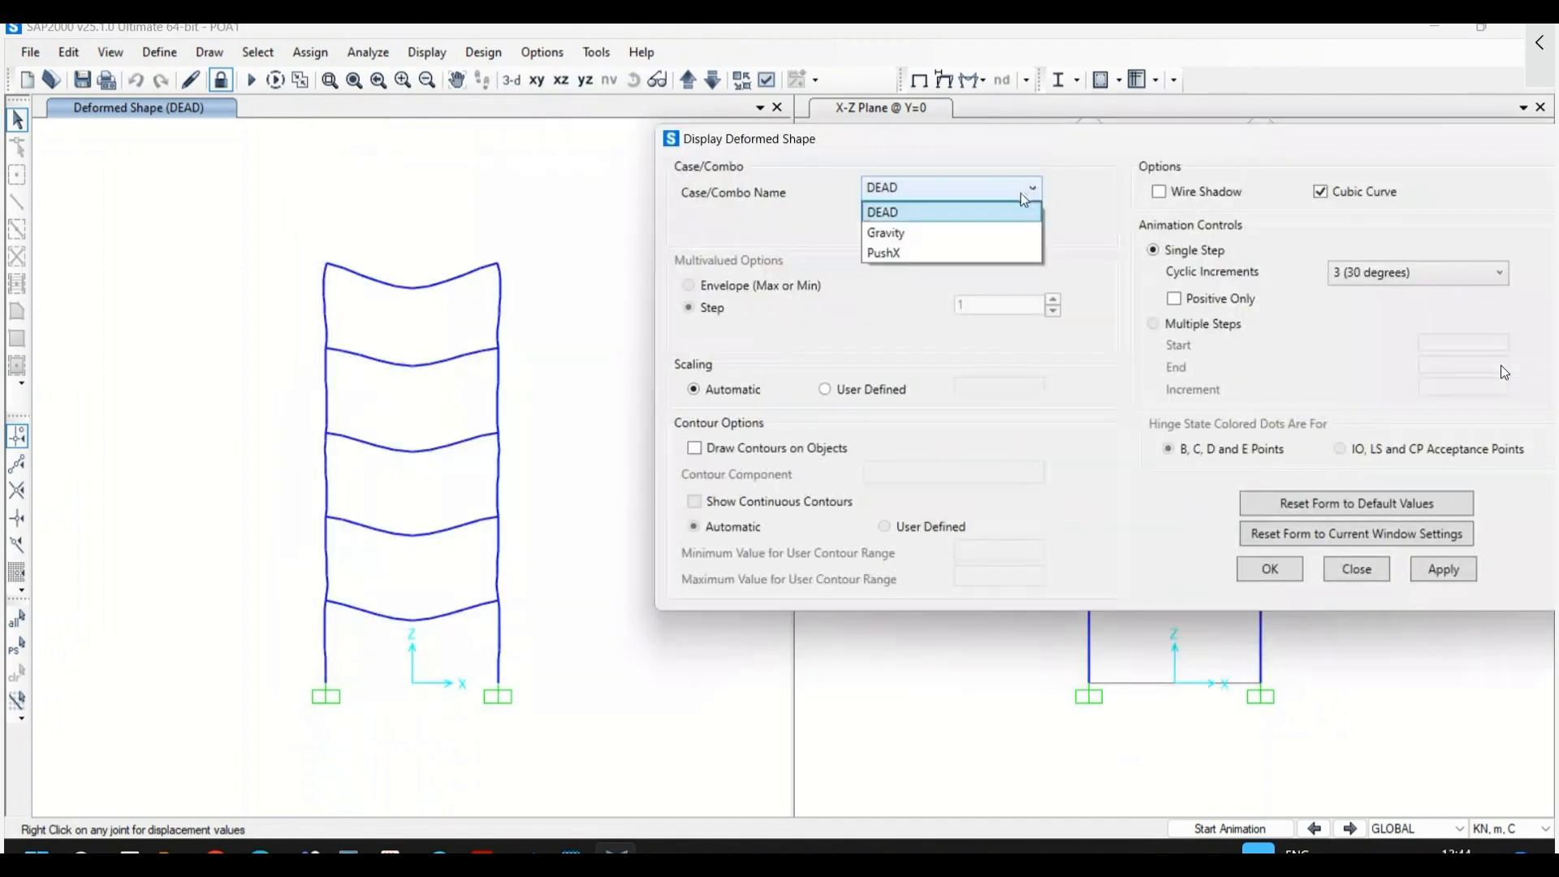
{"action": "left_click", "coordinate": [984, 250]}
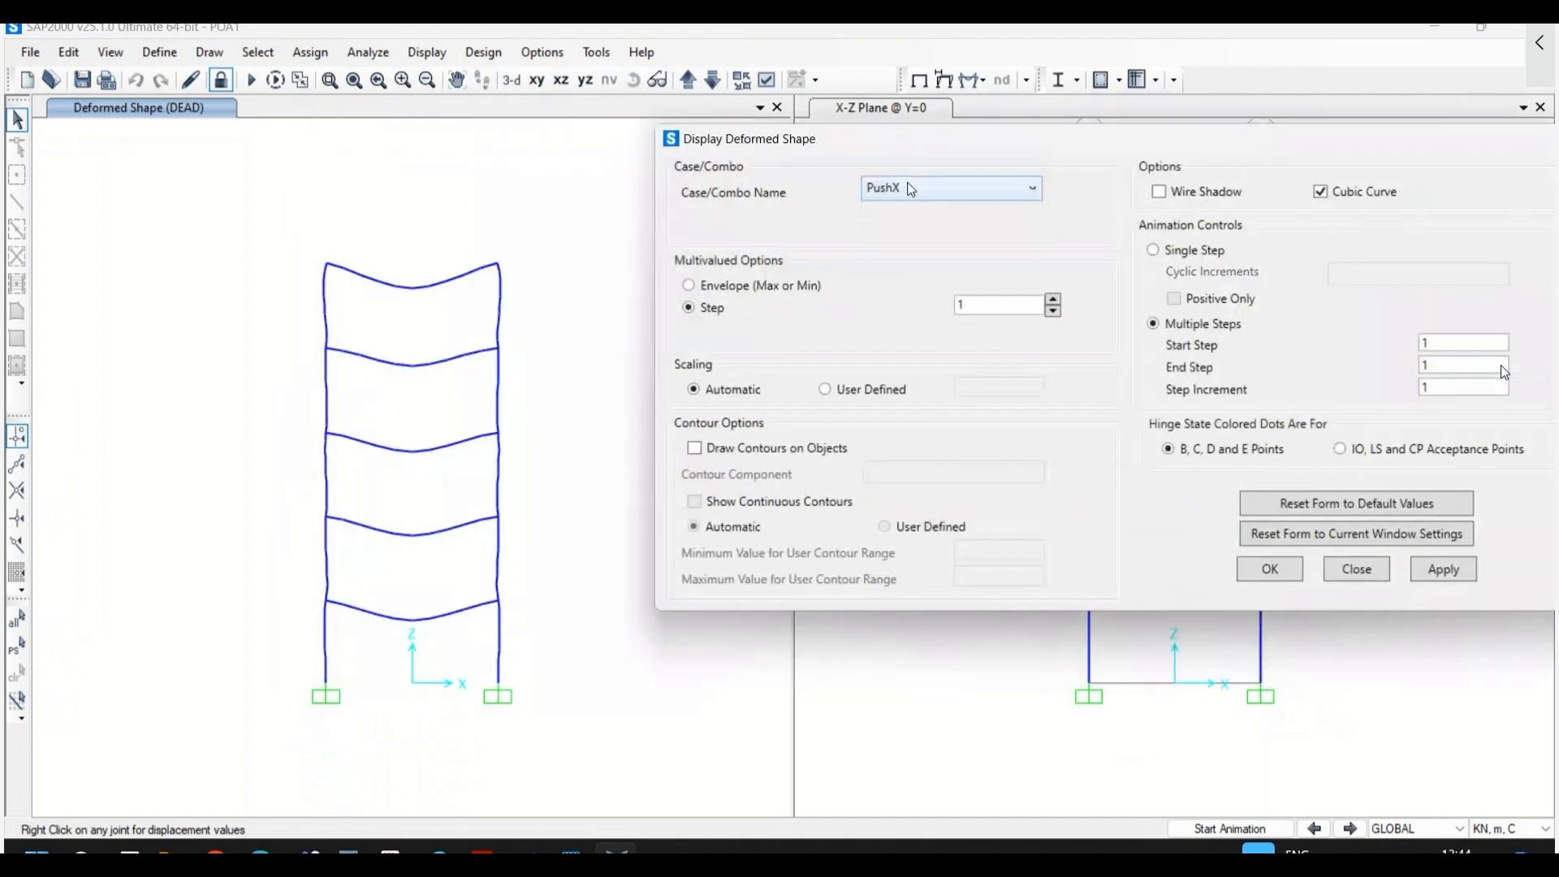
{"action": "left_click", "coordinate": [1431, 566]}
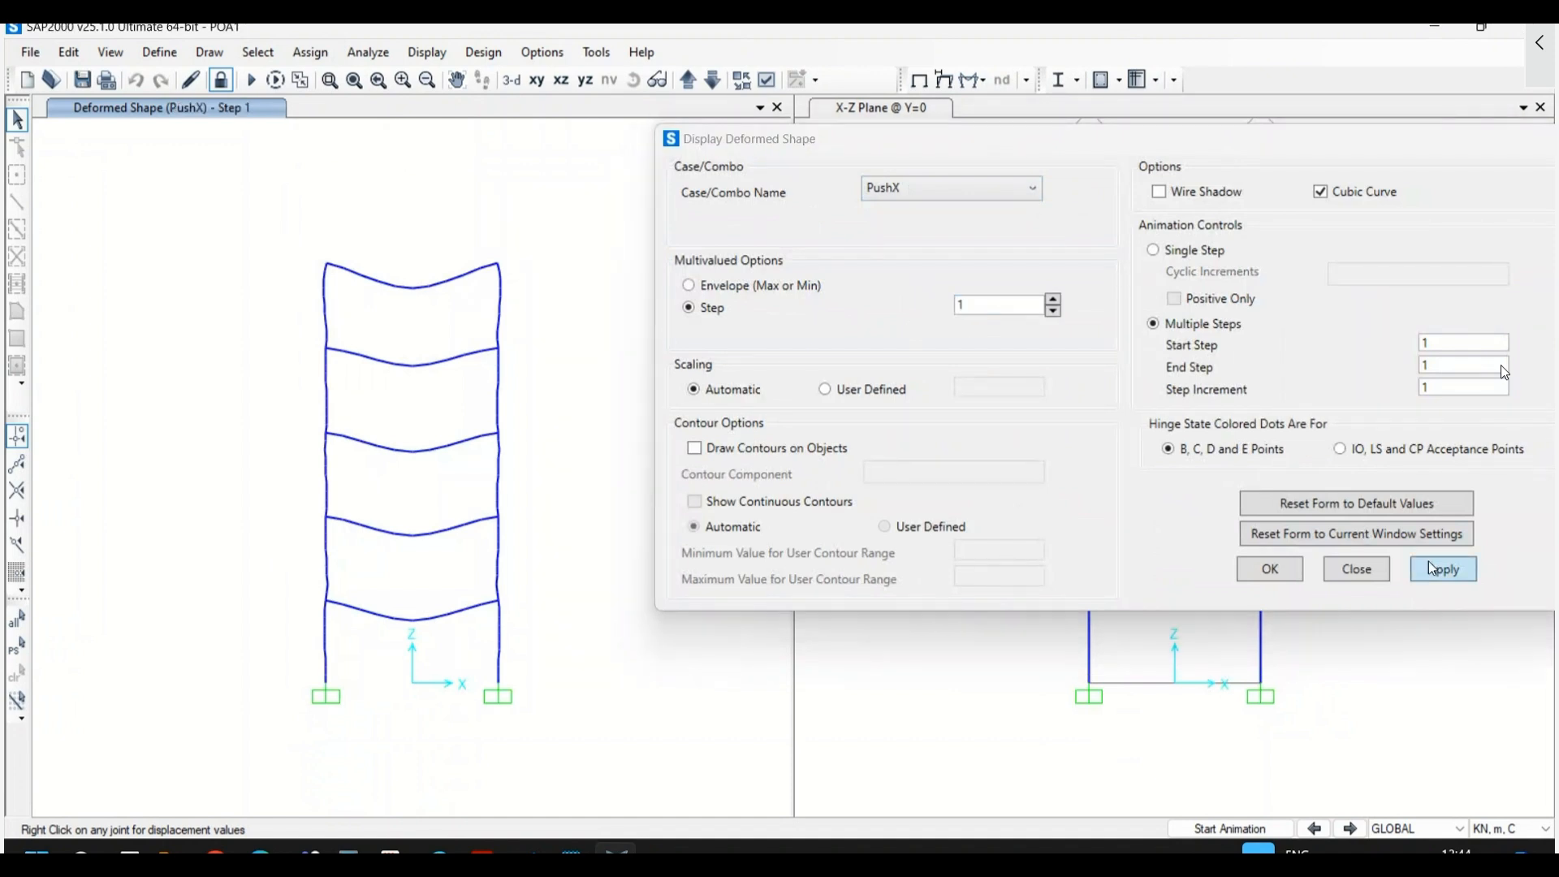
{"action": "left_click", "coordinate": [1356, 573]}
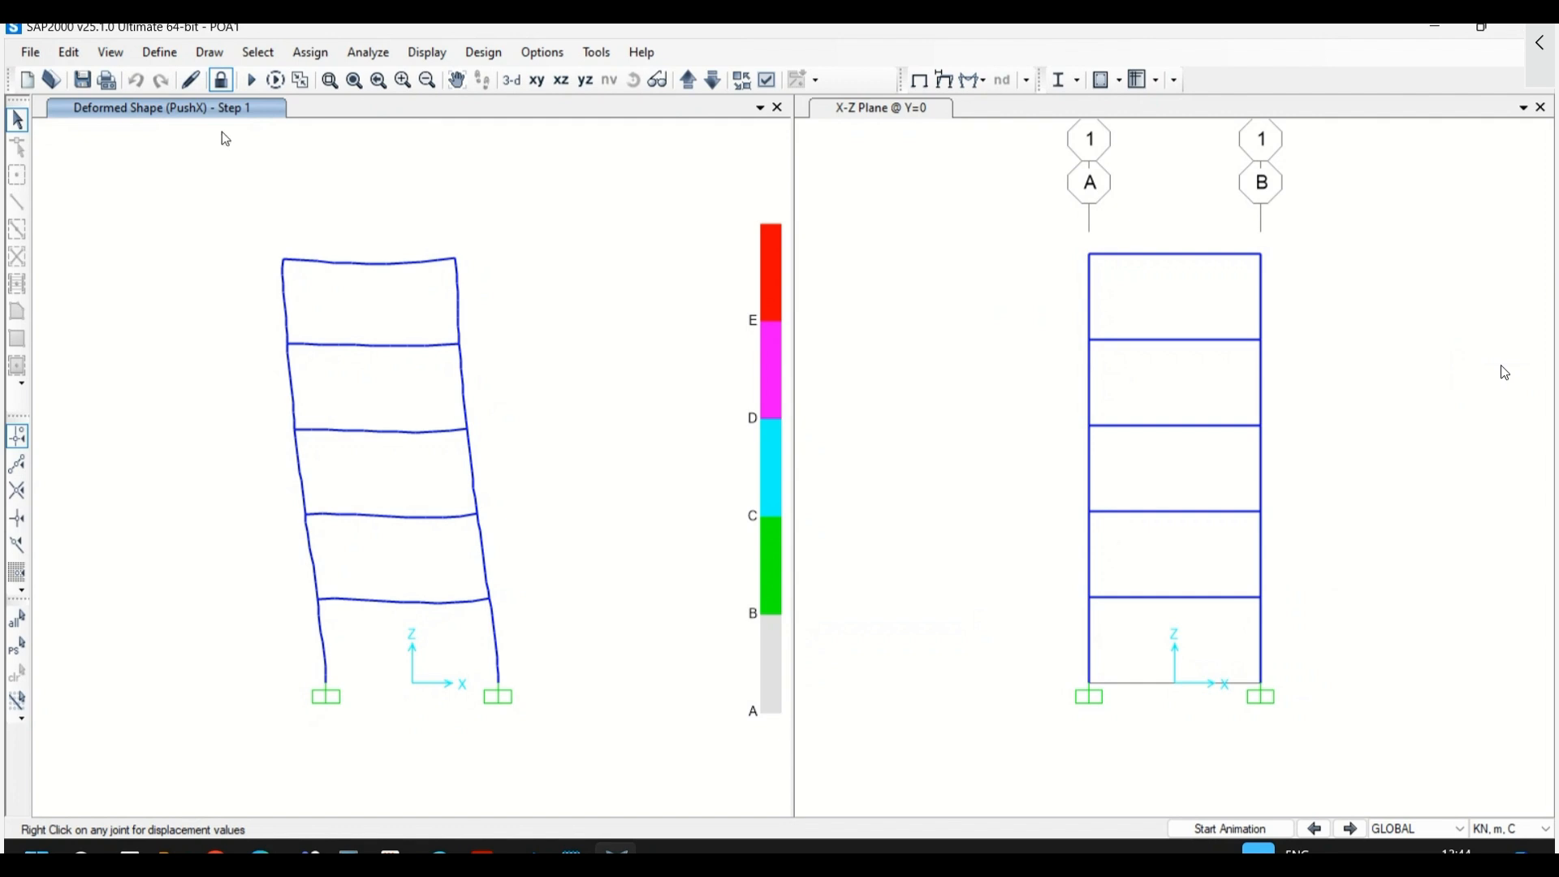
- Advance the PushX deformed shape to step 5 to examine hinge formation, and check the displacements of the roof corner joints
{"action": "right_click", "coordinate": [457, 261]}
{"action": "left_click", "coordinate": [1350, 828]}
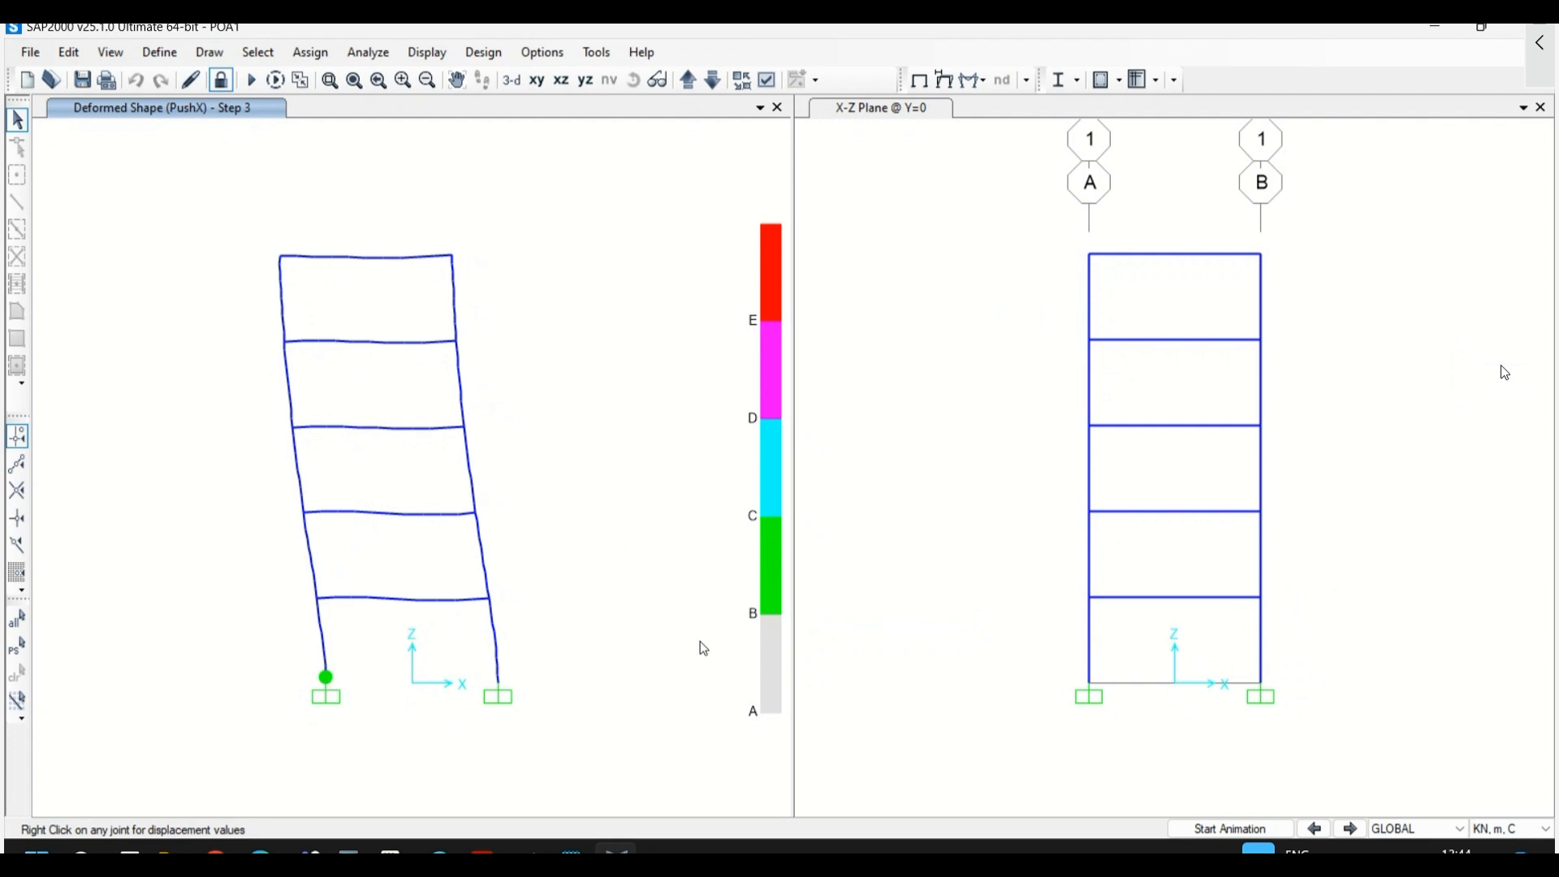
{"action": "left_click", "coordinate": [1350, 829]}
{"action": "left_click", "coordinate": [1351, 829]}
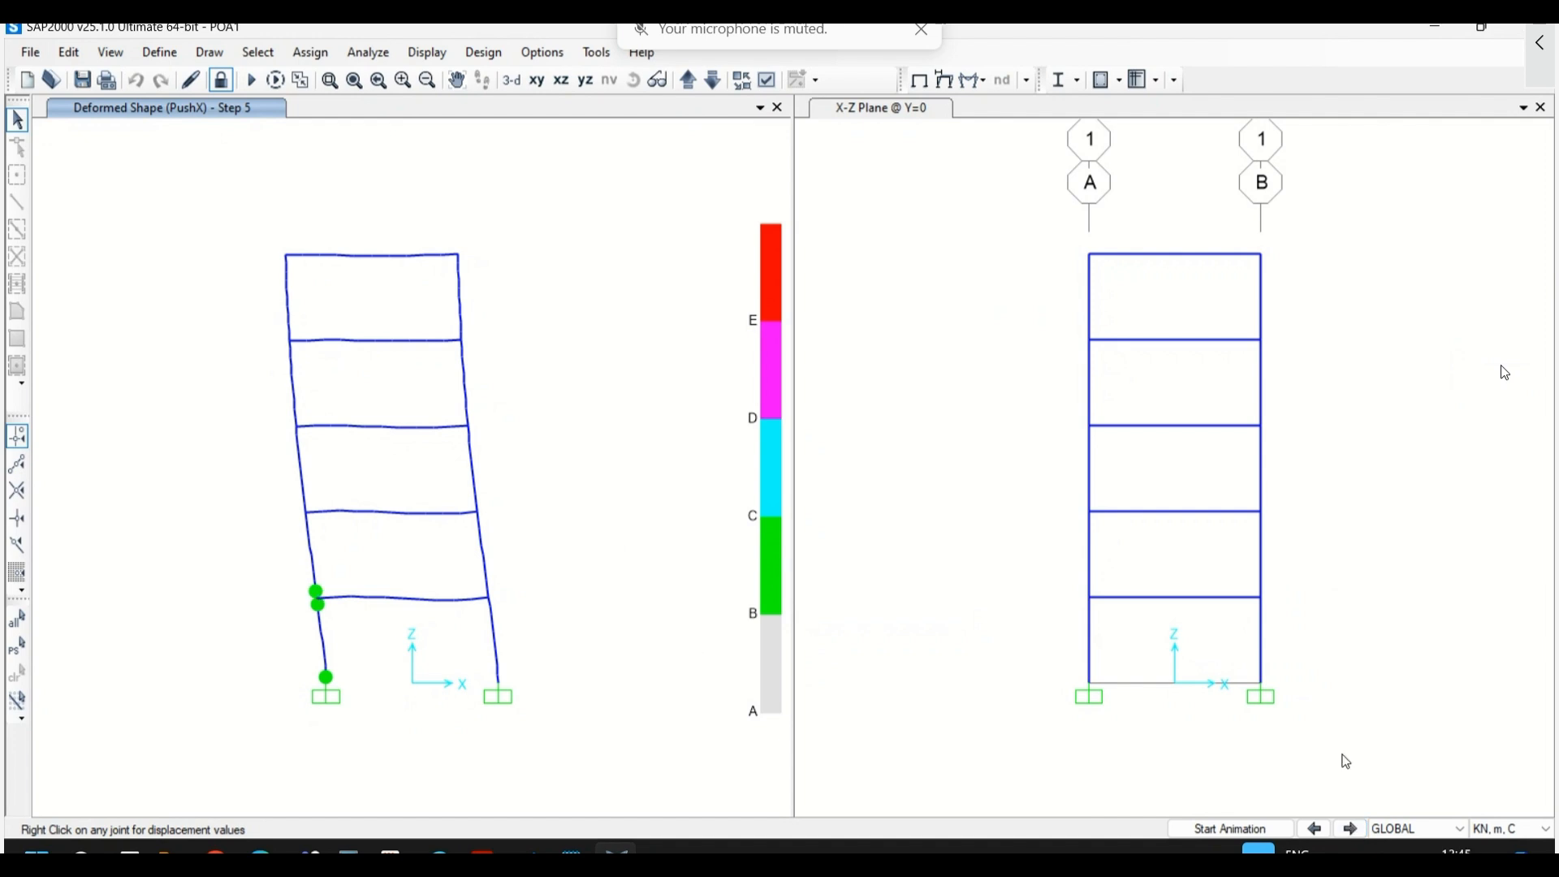
{"action": "right_click", "coordinate": [285, 256]}
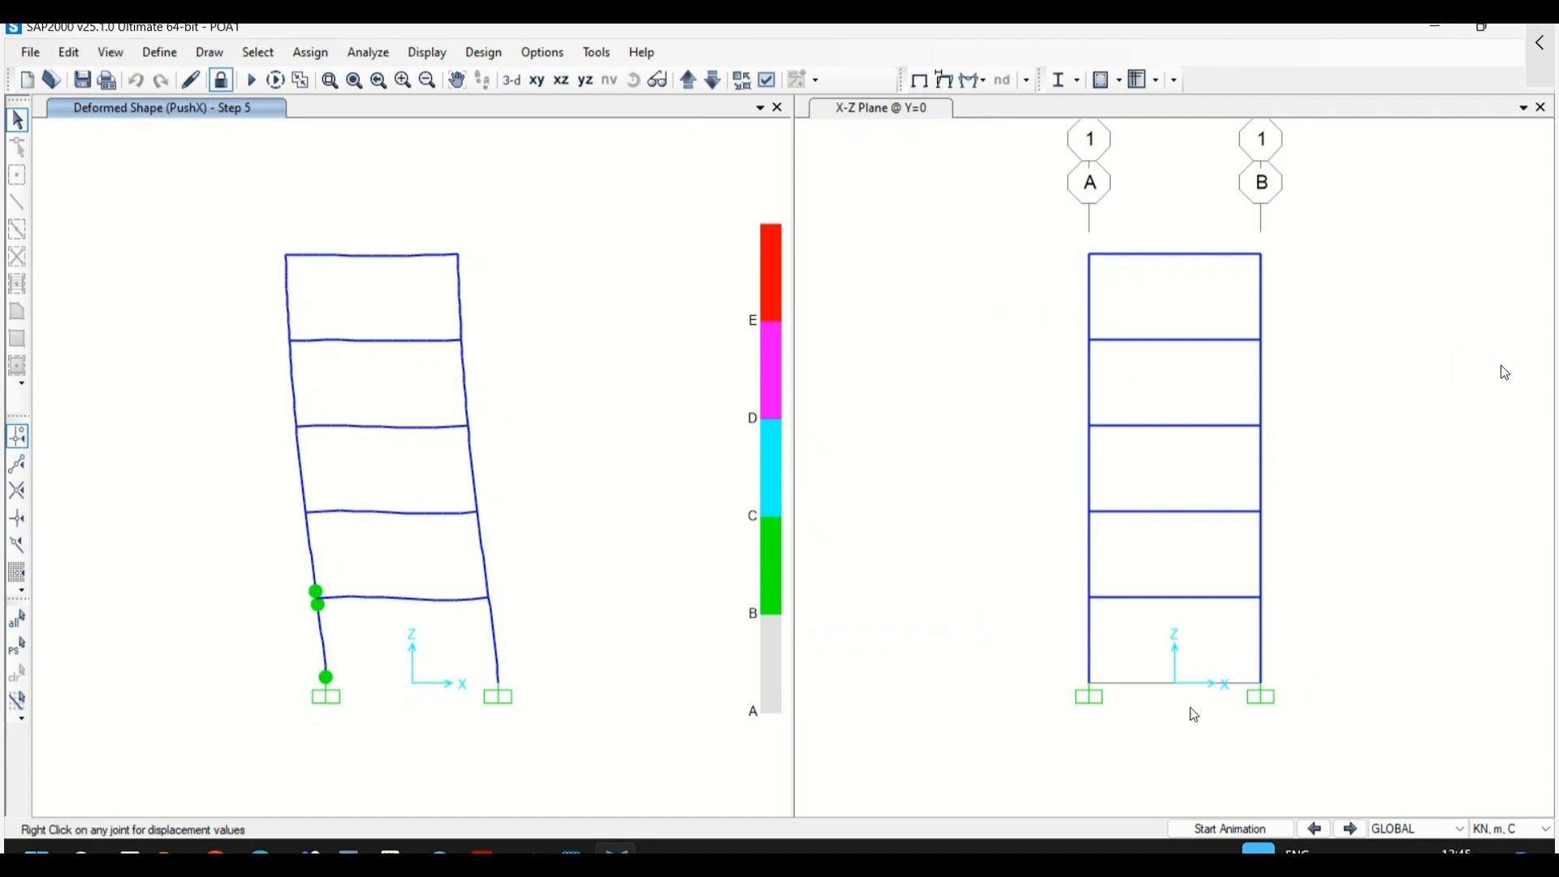
- Advance the PushX deformed shape to step 8 and check the displacements of the roof joint at grid A
{"action": "left_click", "coordinate": [1350, 829]}
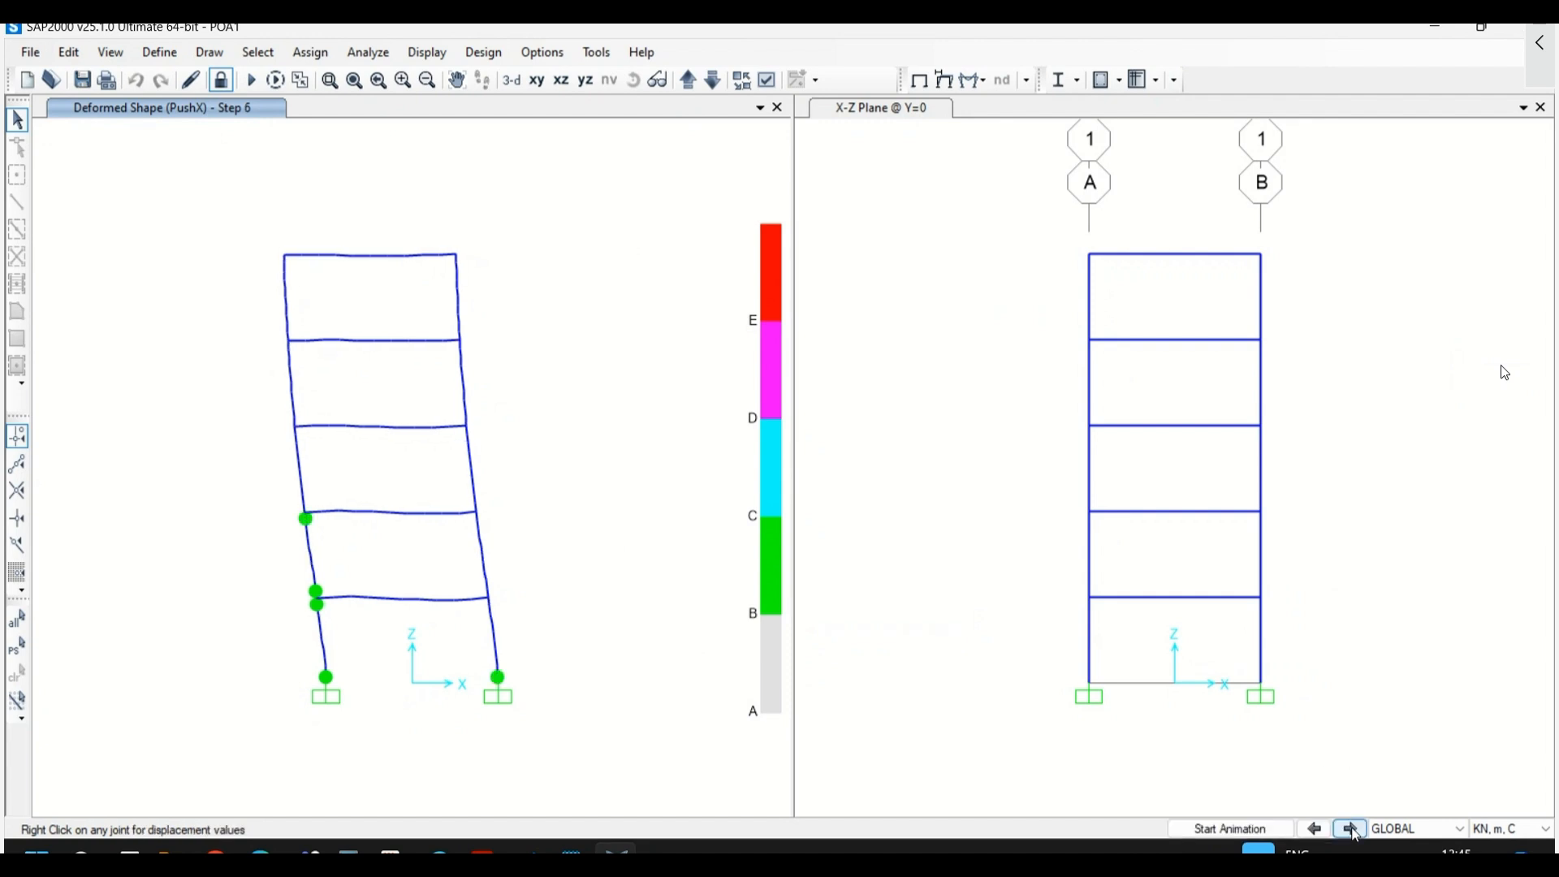
{"action": "left_click", "coordinate": [1350, 829]}
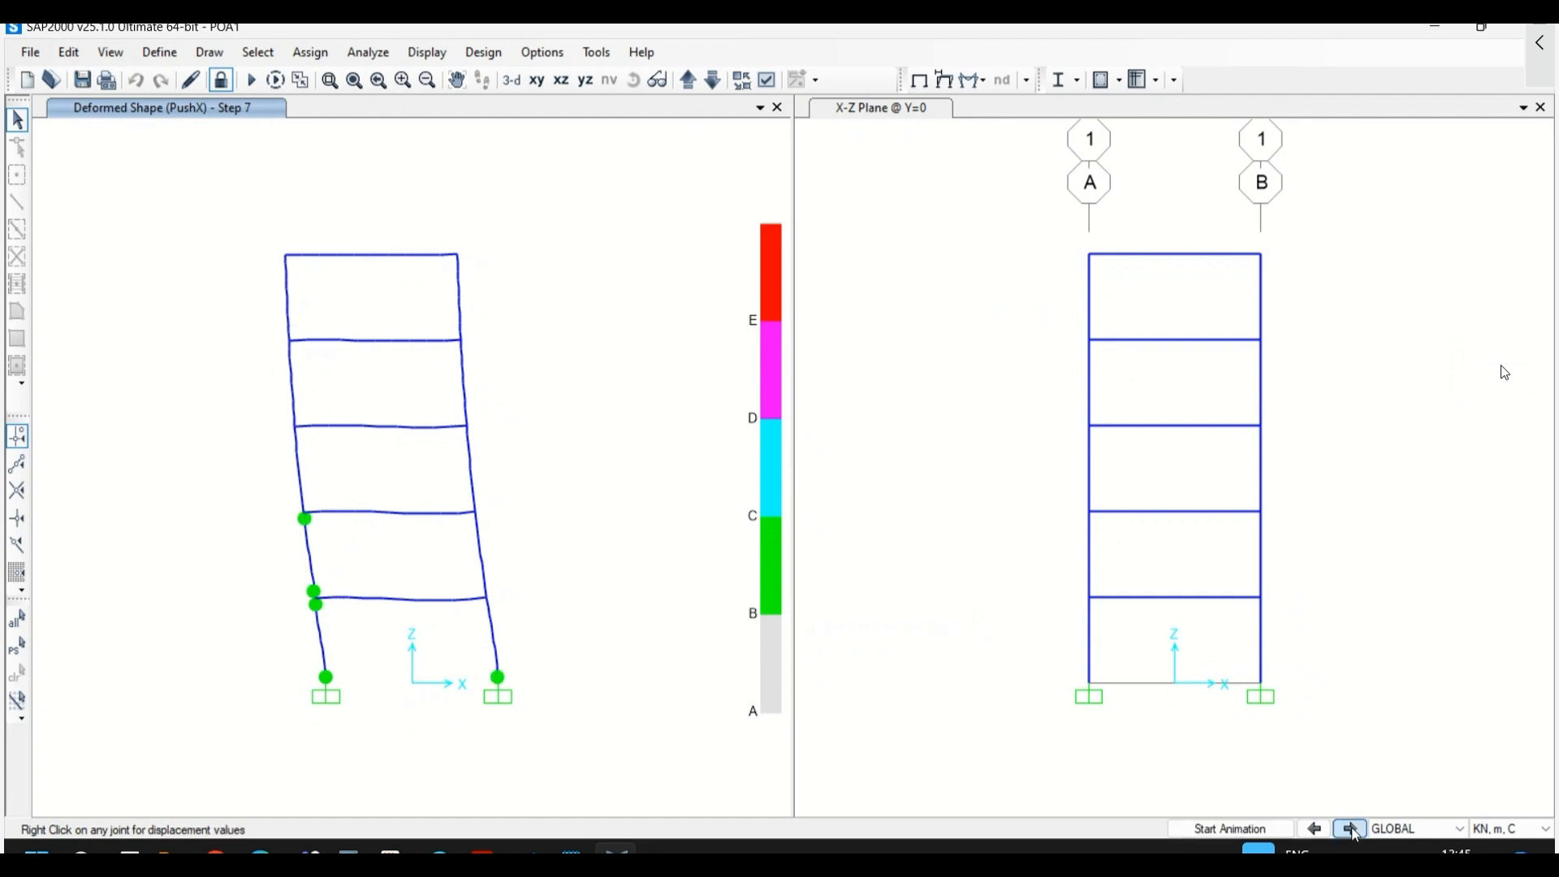
{"action": "left_click", "coordinate": [1351, 829]}
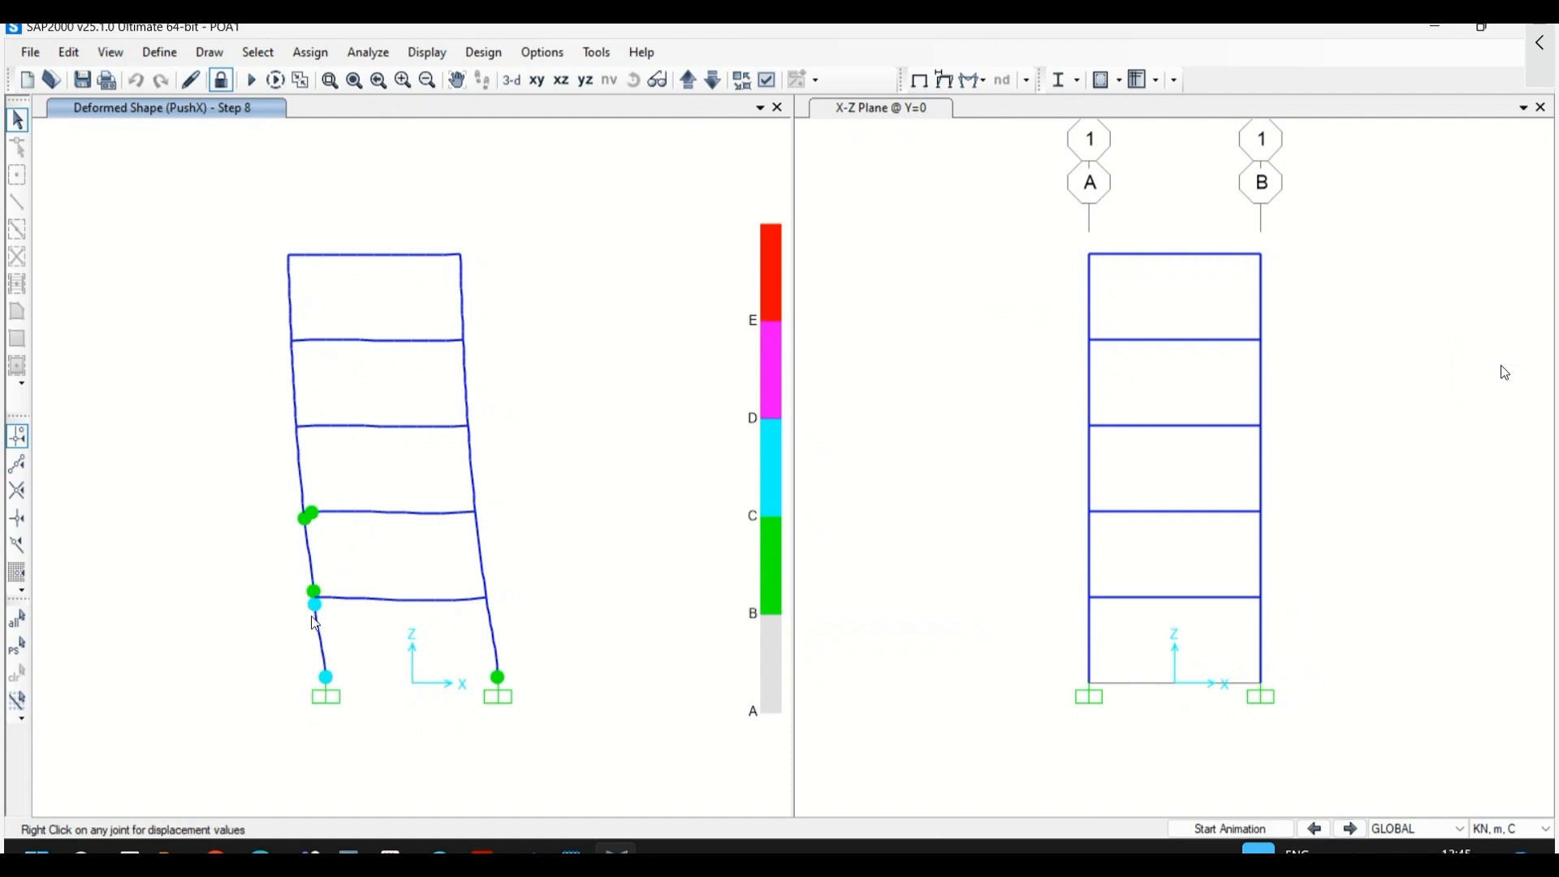
{"action": "right_click", "coordinate": [290, 258]}
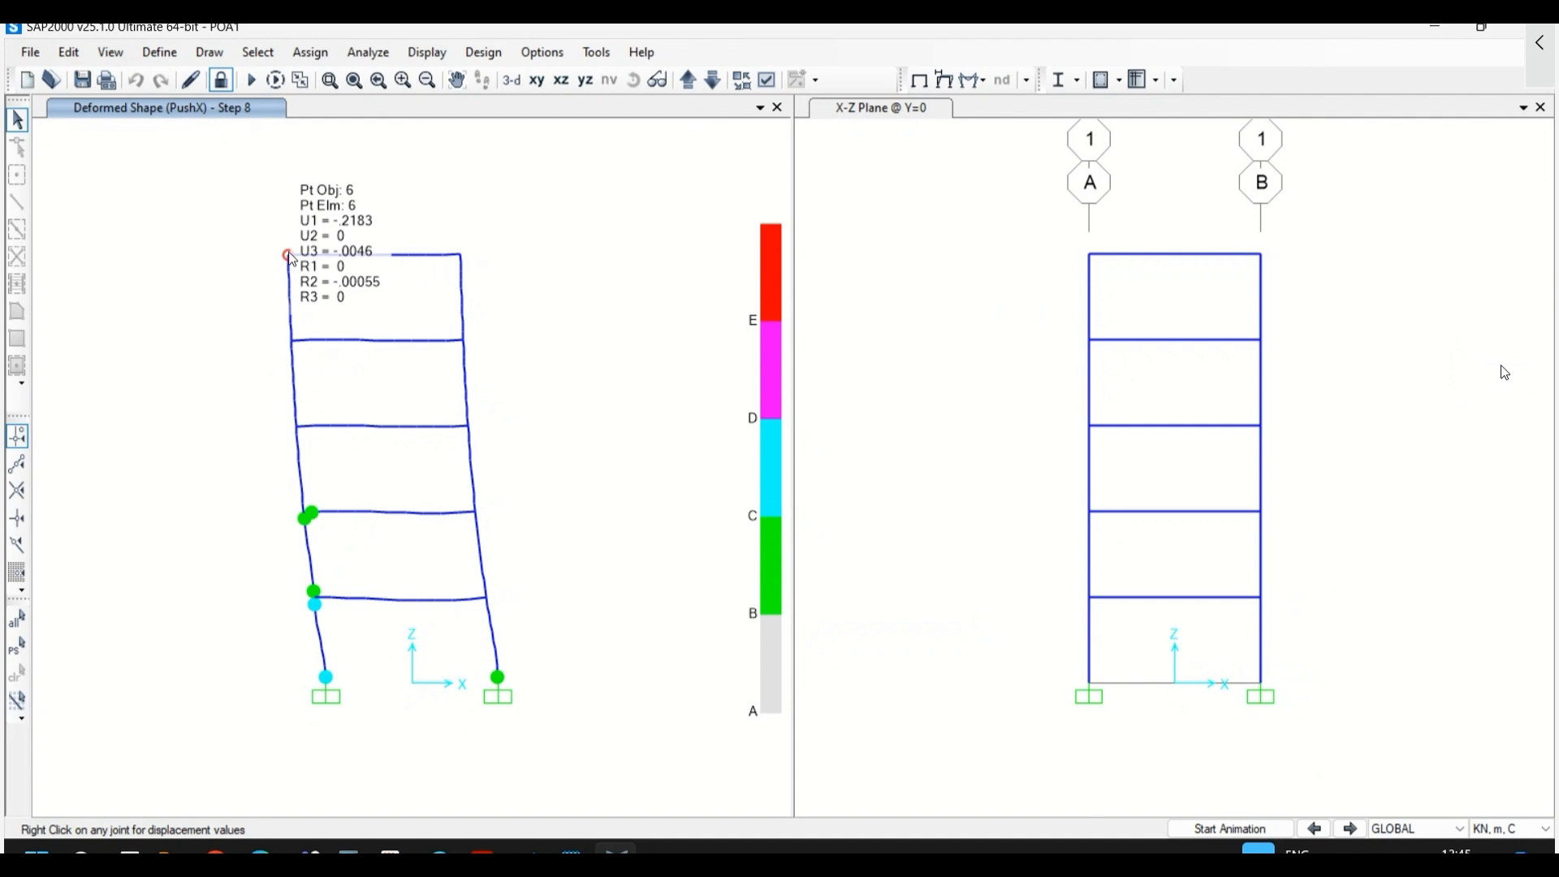
- Advance the PushX deformed shape to step 10 and check the displacements of the roof joint at grid A
{"action": "left_click", "coordinate": [1352, 829]}
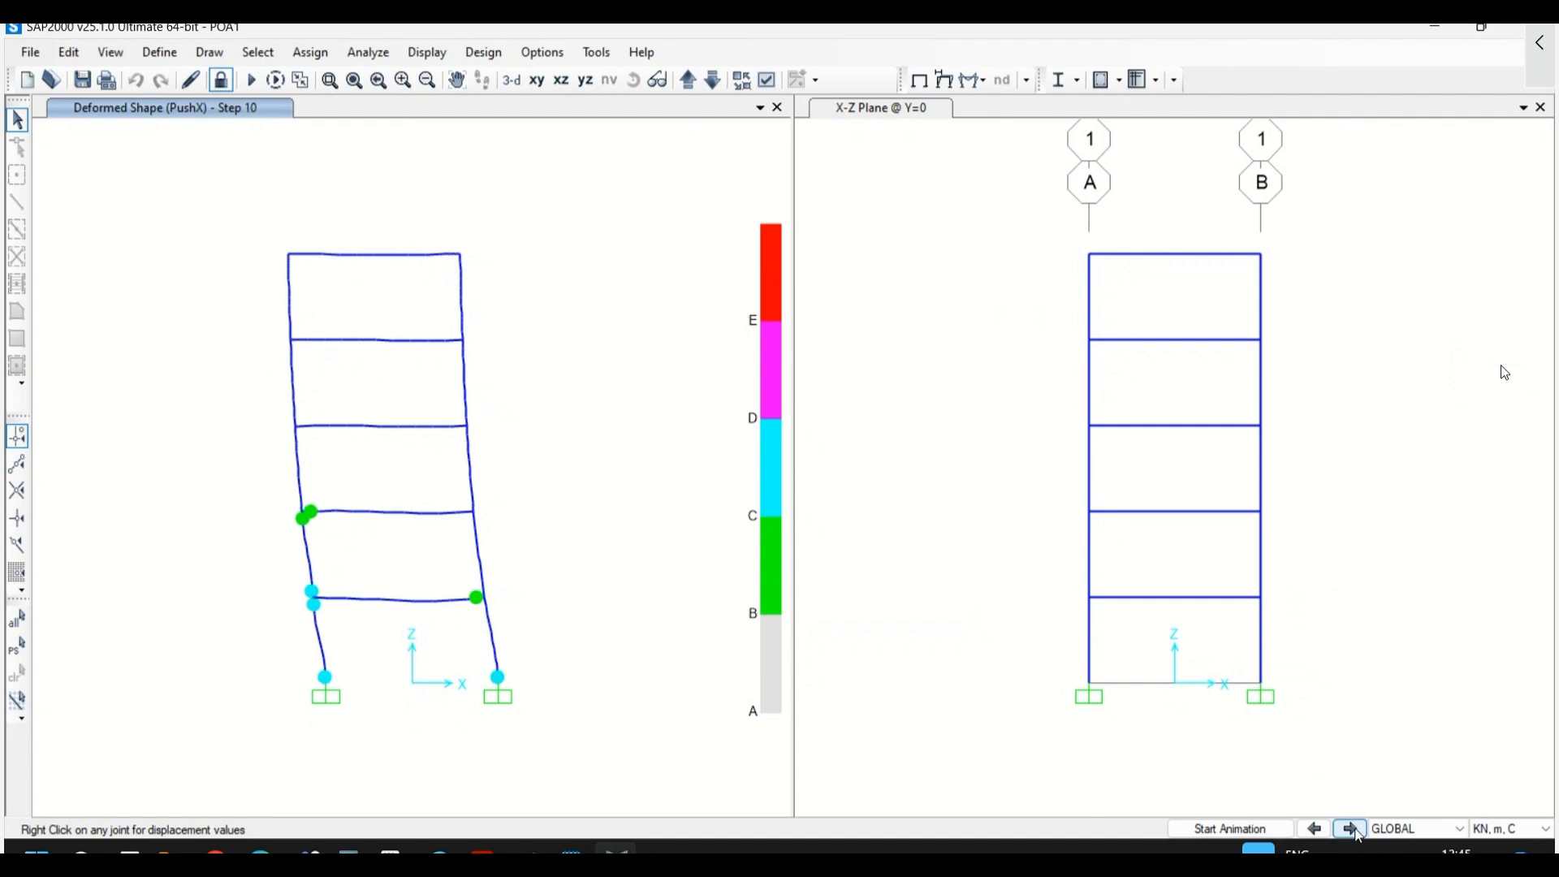
{"action": "right_click", "coordinate": [285, 258]}
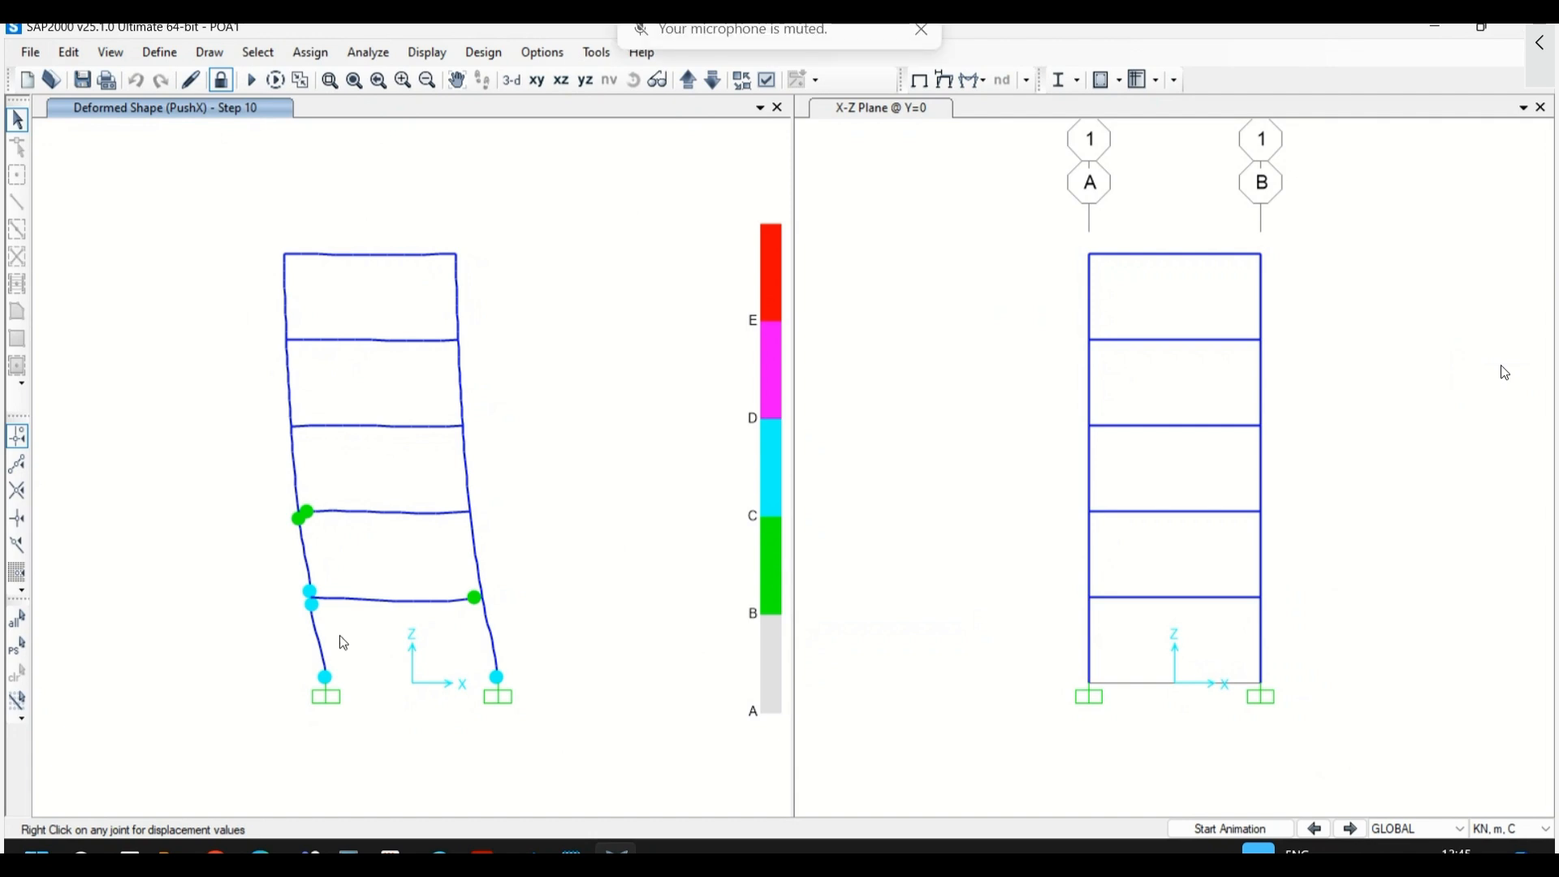
- Show the hinge results of the ground-story column at grid A and choose hinge 1H2
{"action": "left_click", "coordinate": [319, 637]}
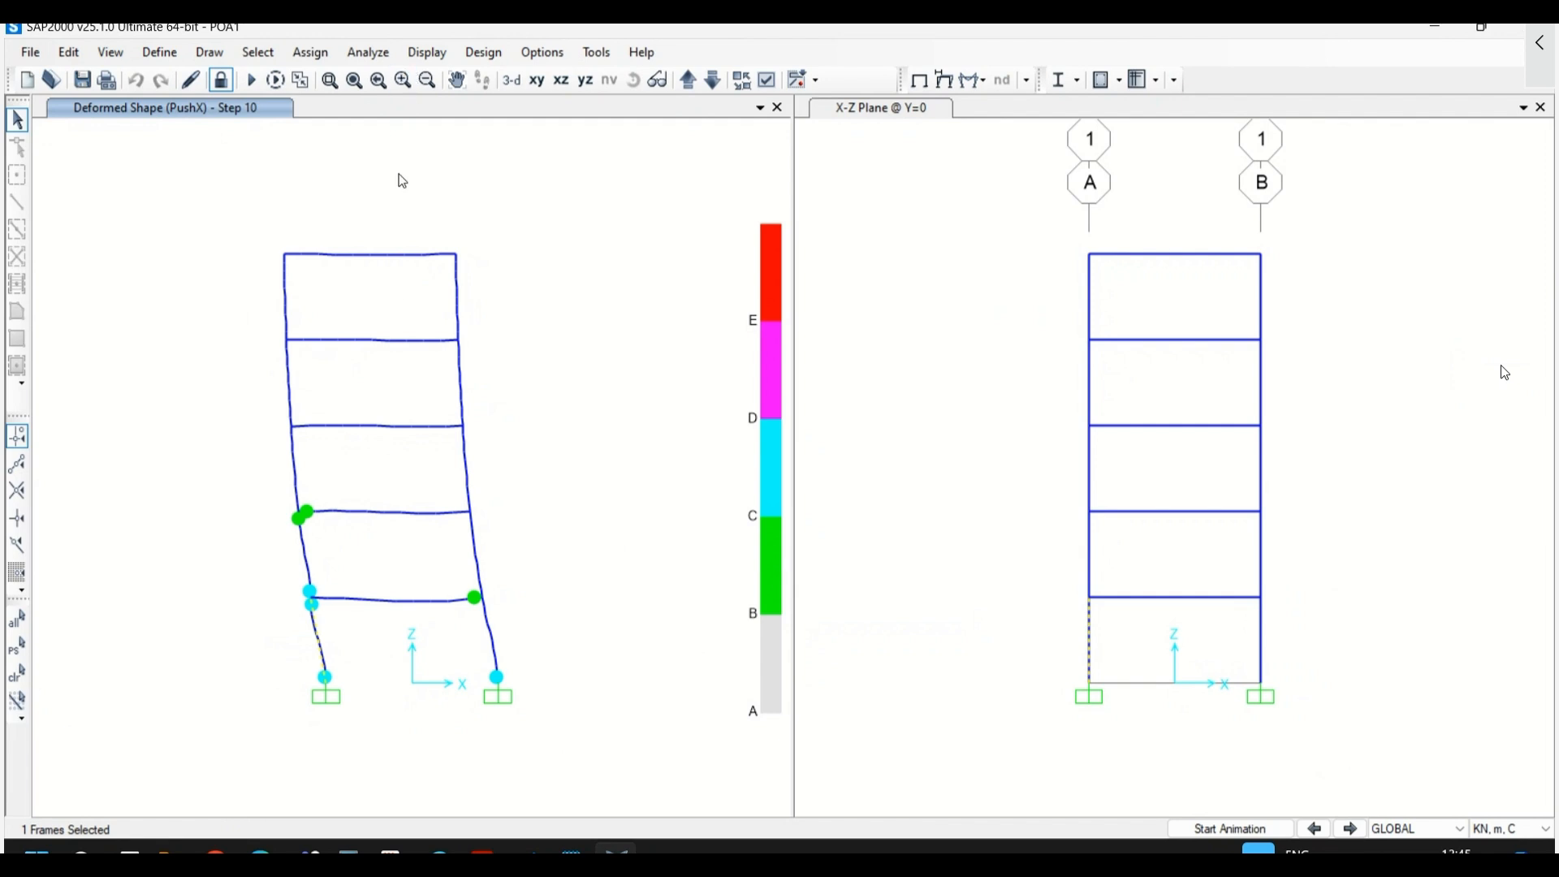
{"action": "left_click", "coordinate": [426, 52]}
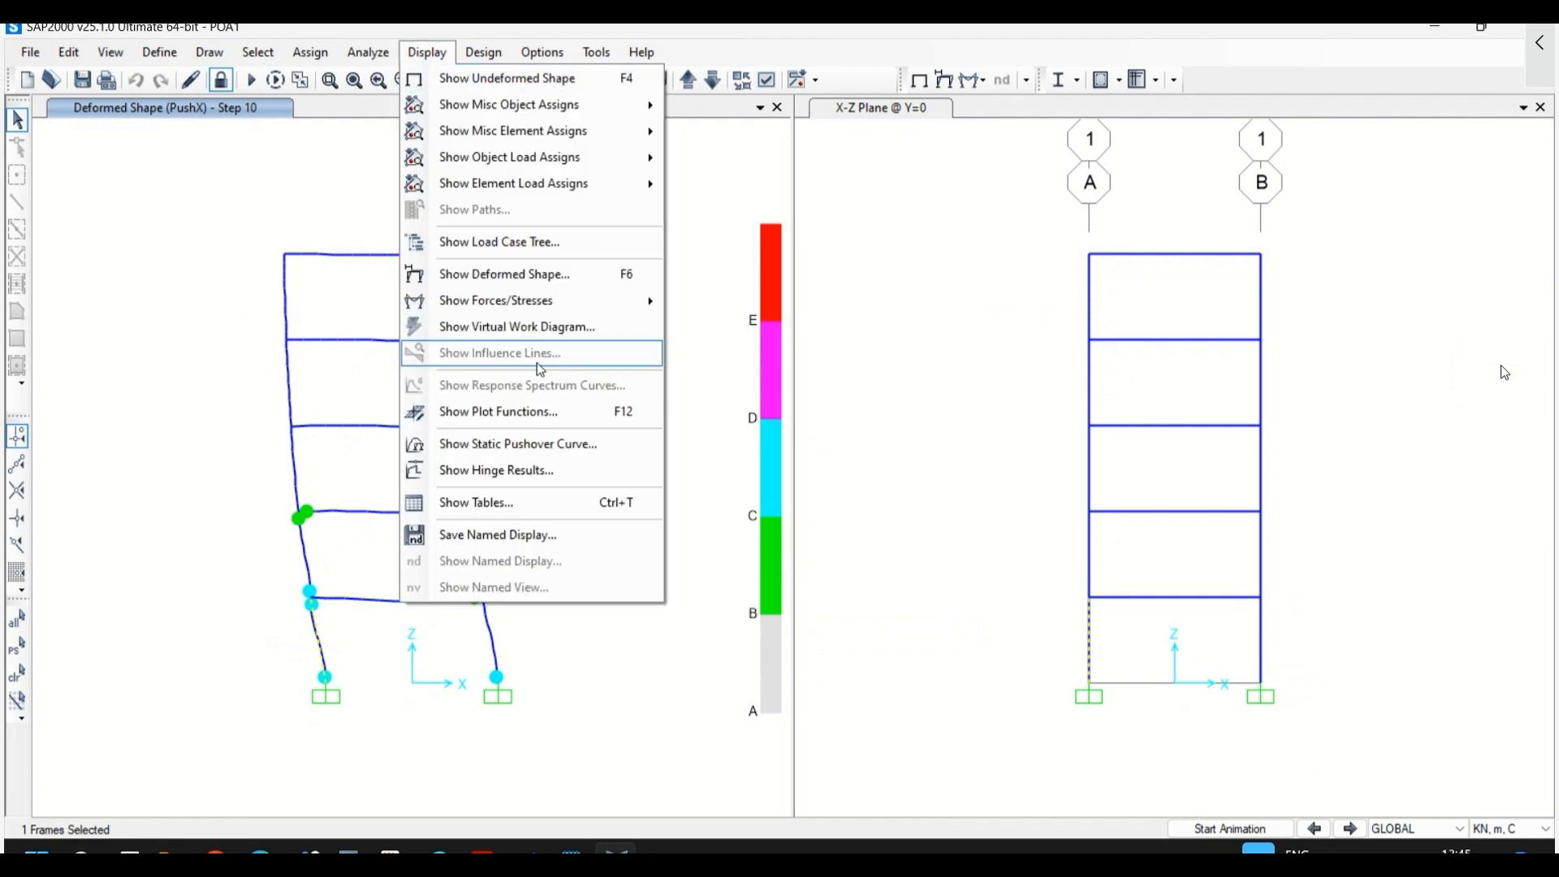
{"action": "left_click", "coordinate": [513, 470]}
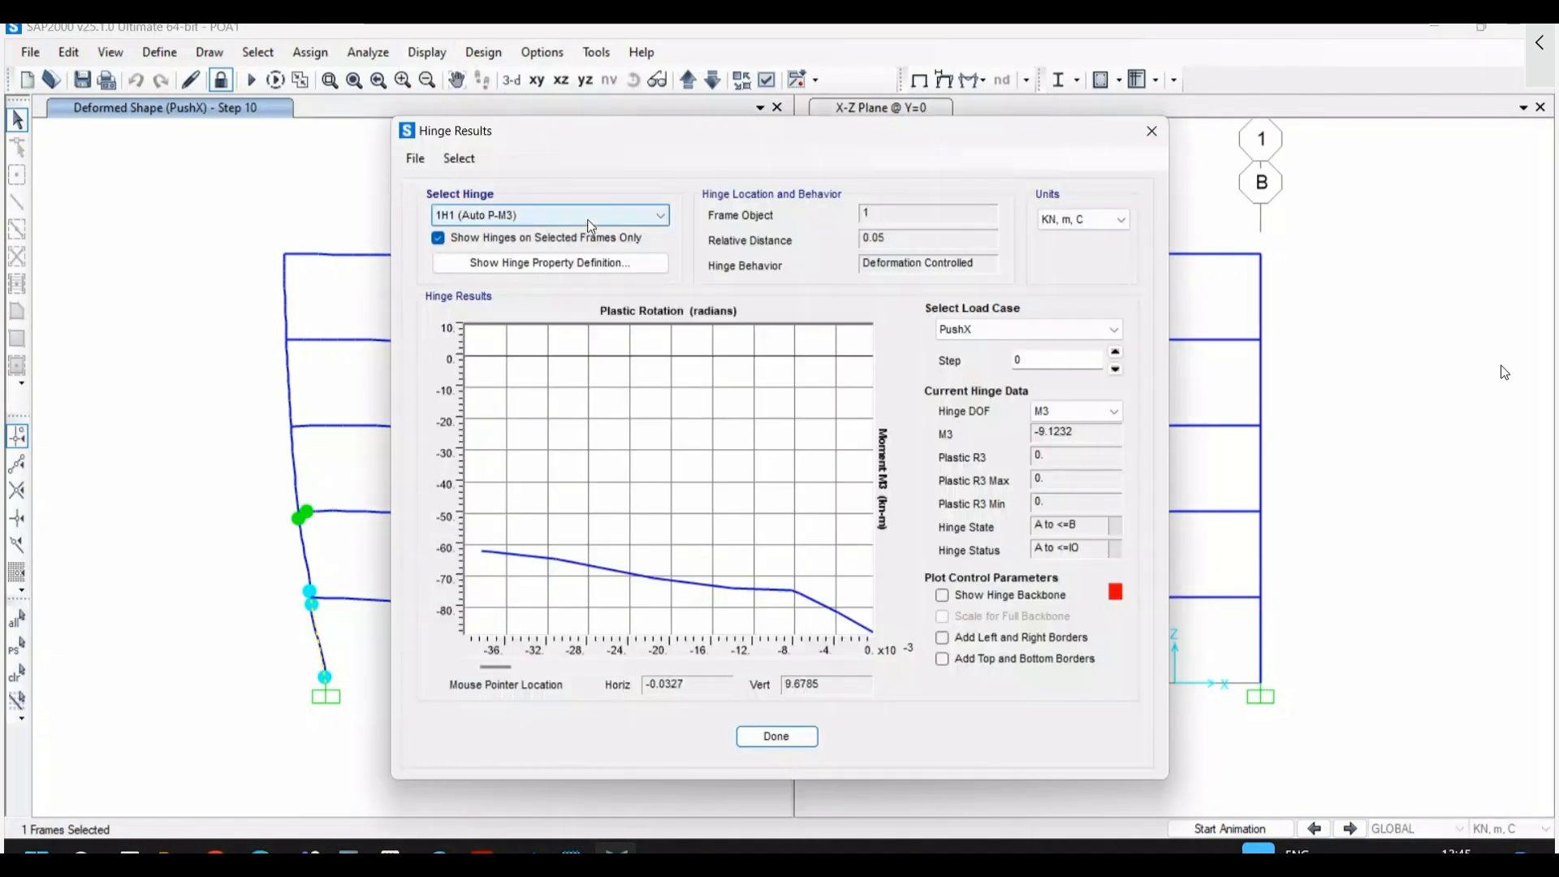
{"action": "left_click", "coordinate": [561, 218]}
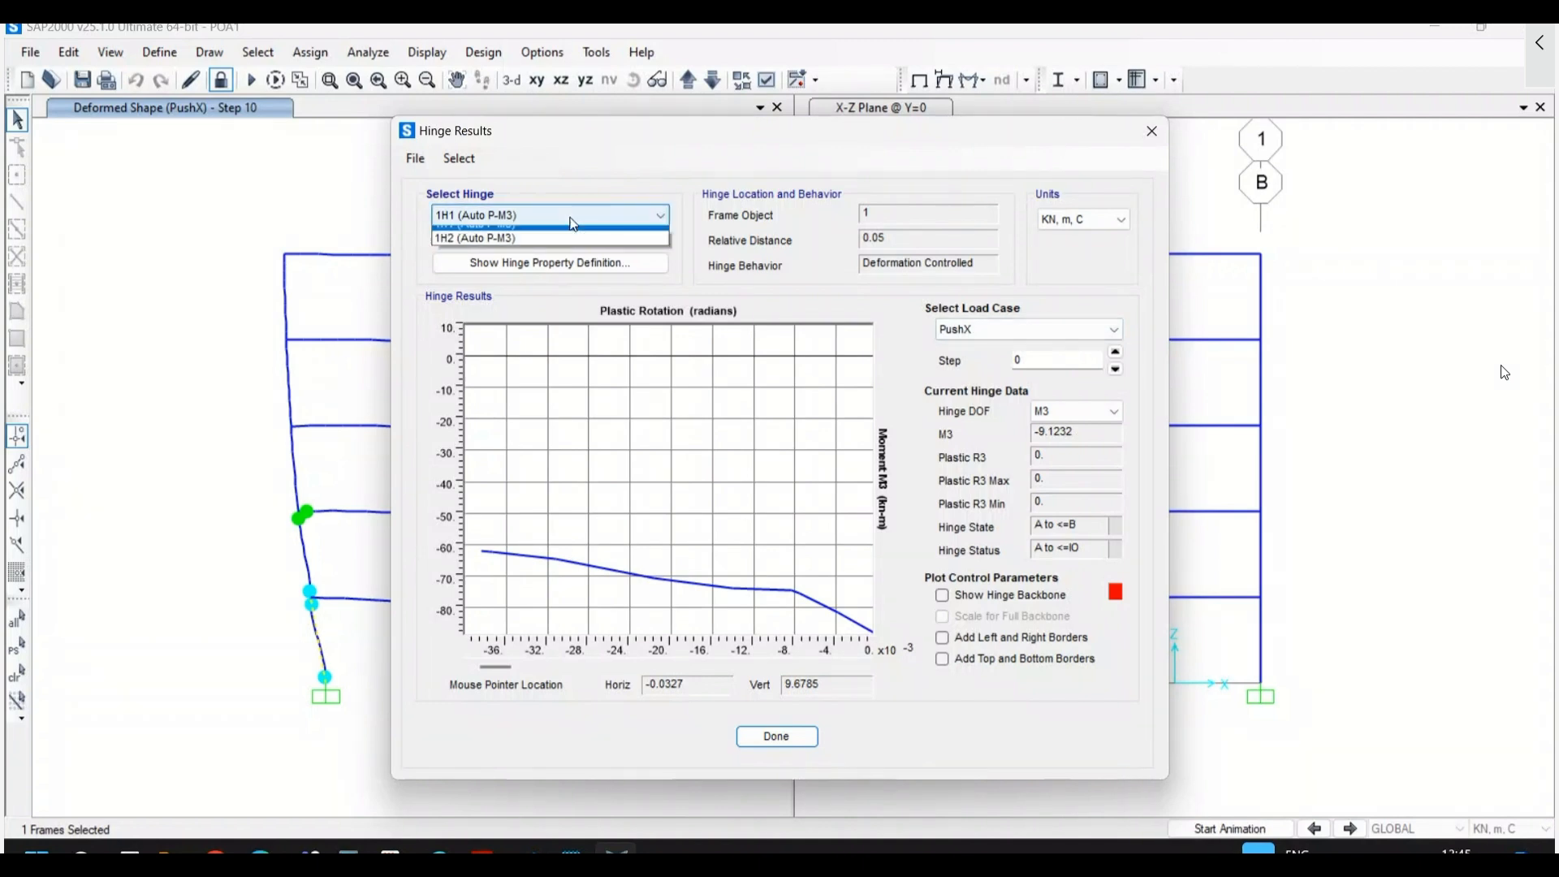
{"action": "left_click", "coordinate": [569, 248]}
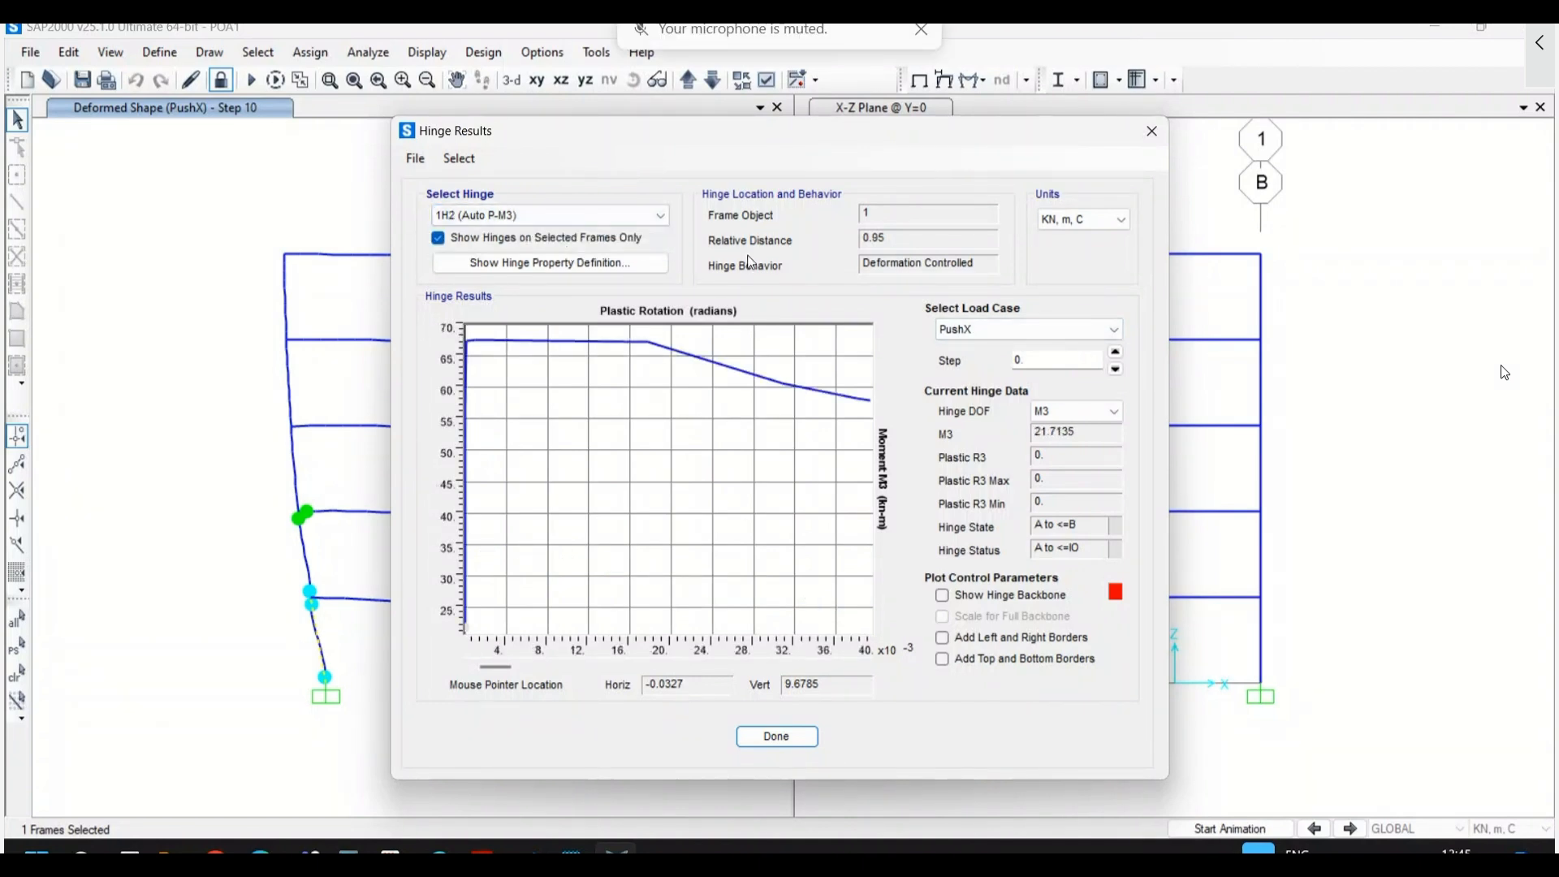
- Plot hinge 1H2 with its backbone scaled in full, and compare the P and M3 degrees of freedom
{"action": "left_click", "coordinate": [979, 606]}
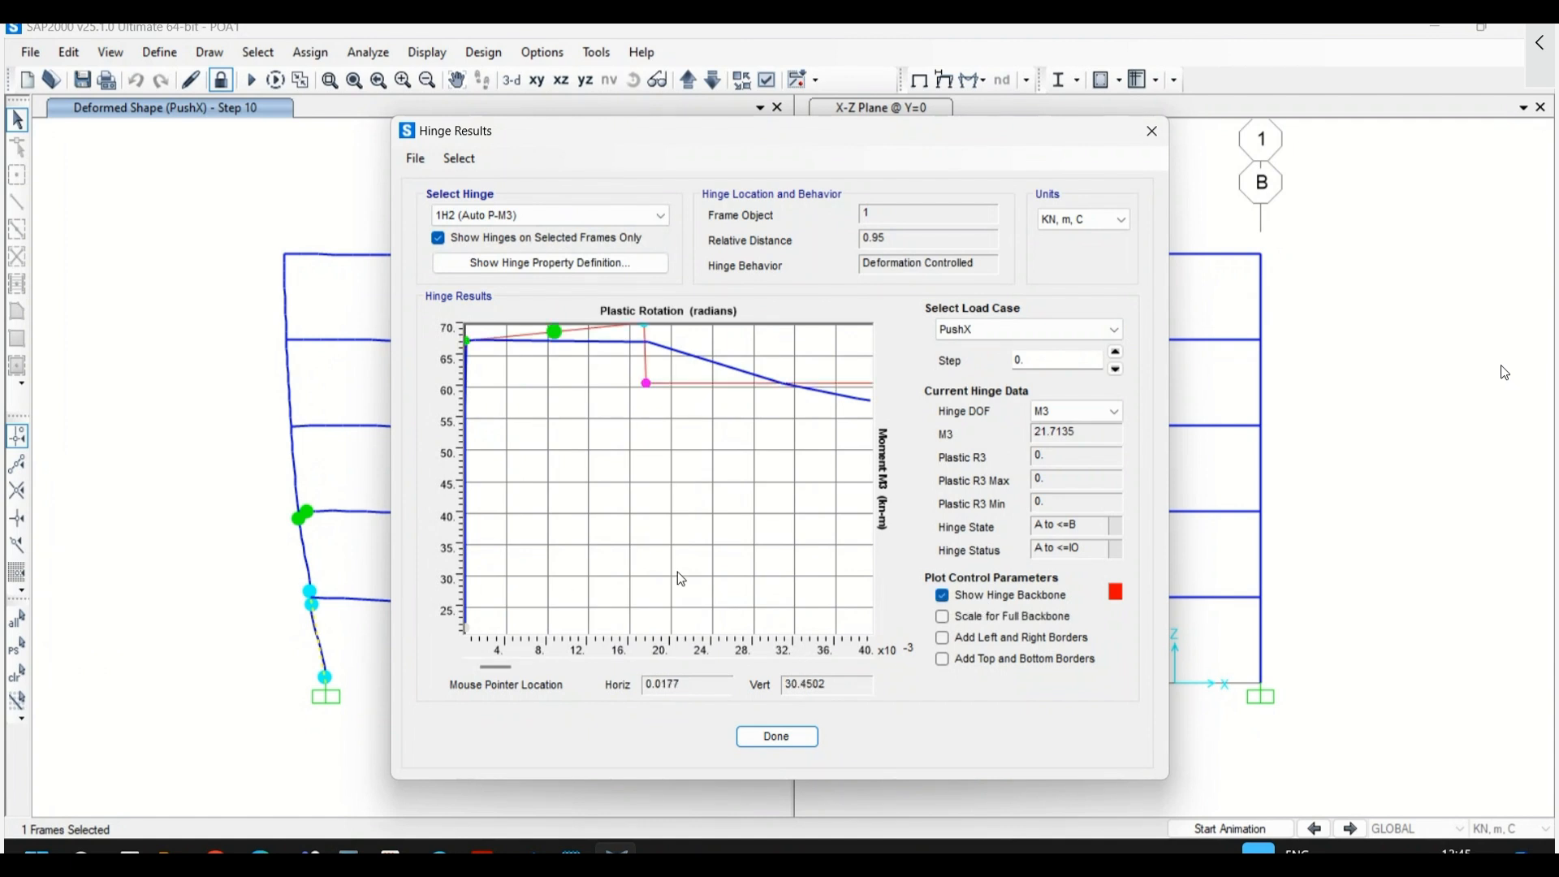
{"action": "left_click", "coordinate": [965, 622]}
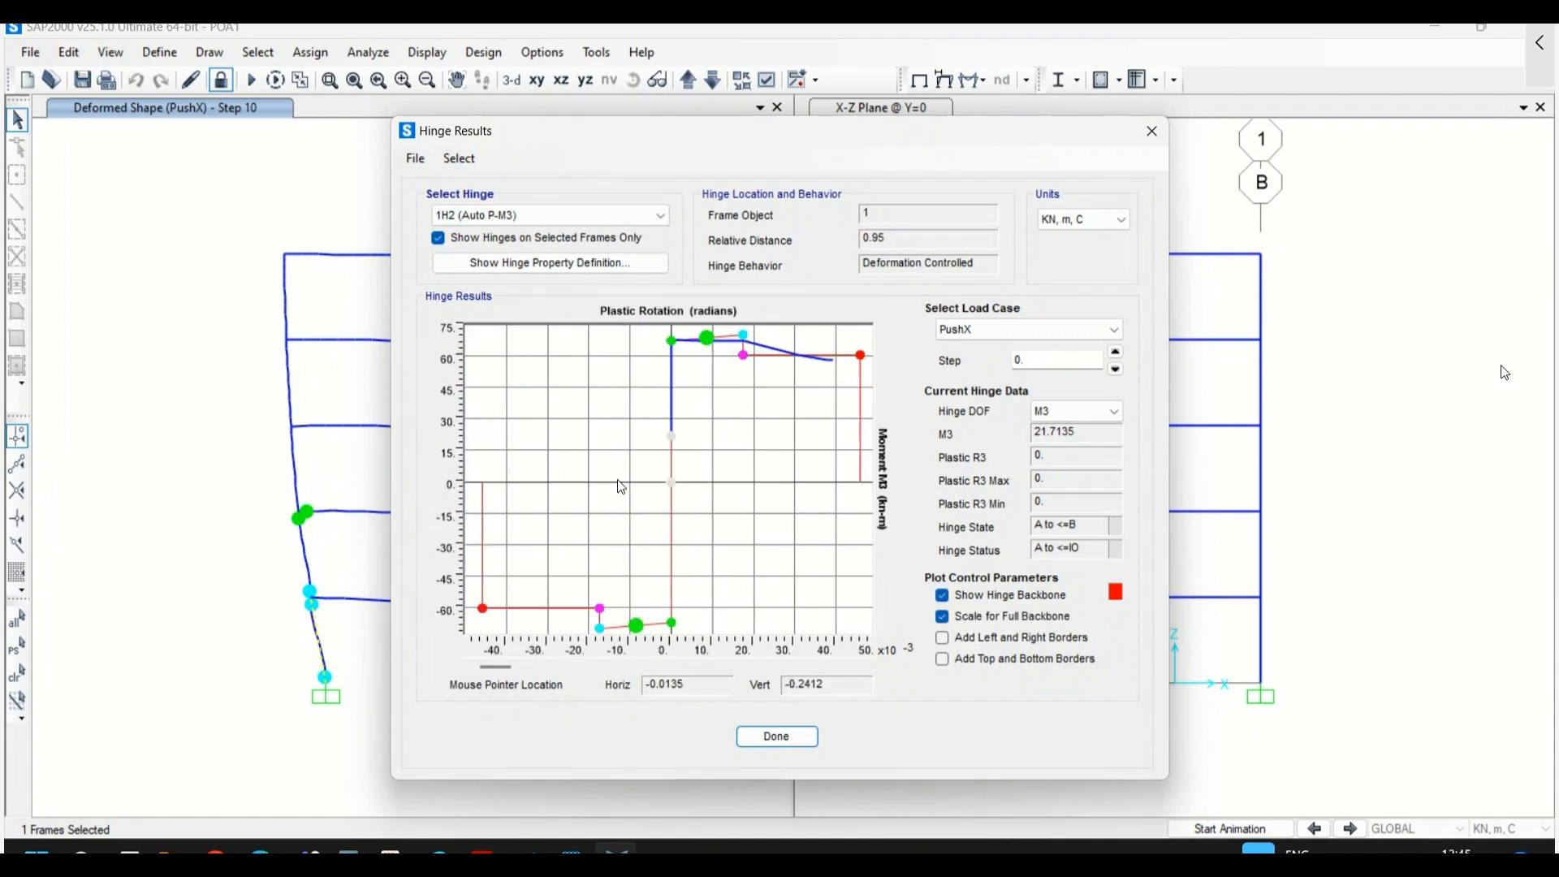
{"action": "left_click", "coordinate": [1084, 412]}
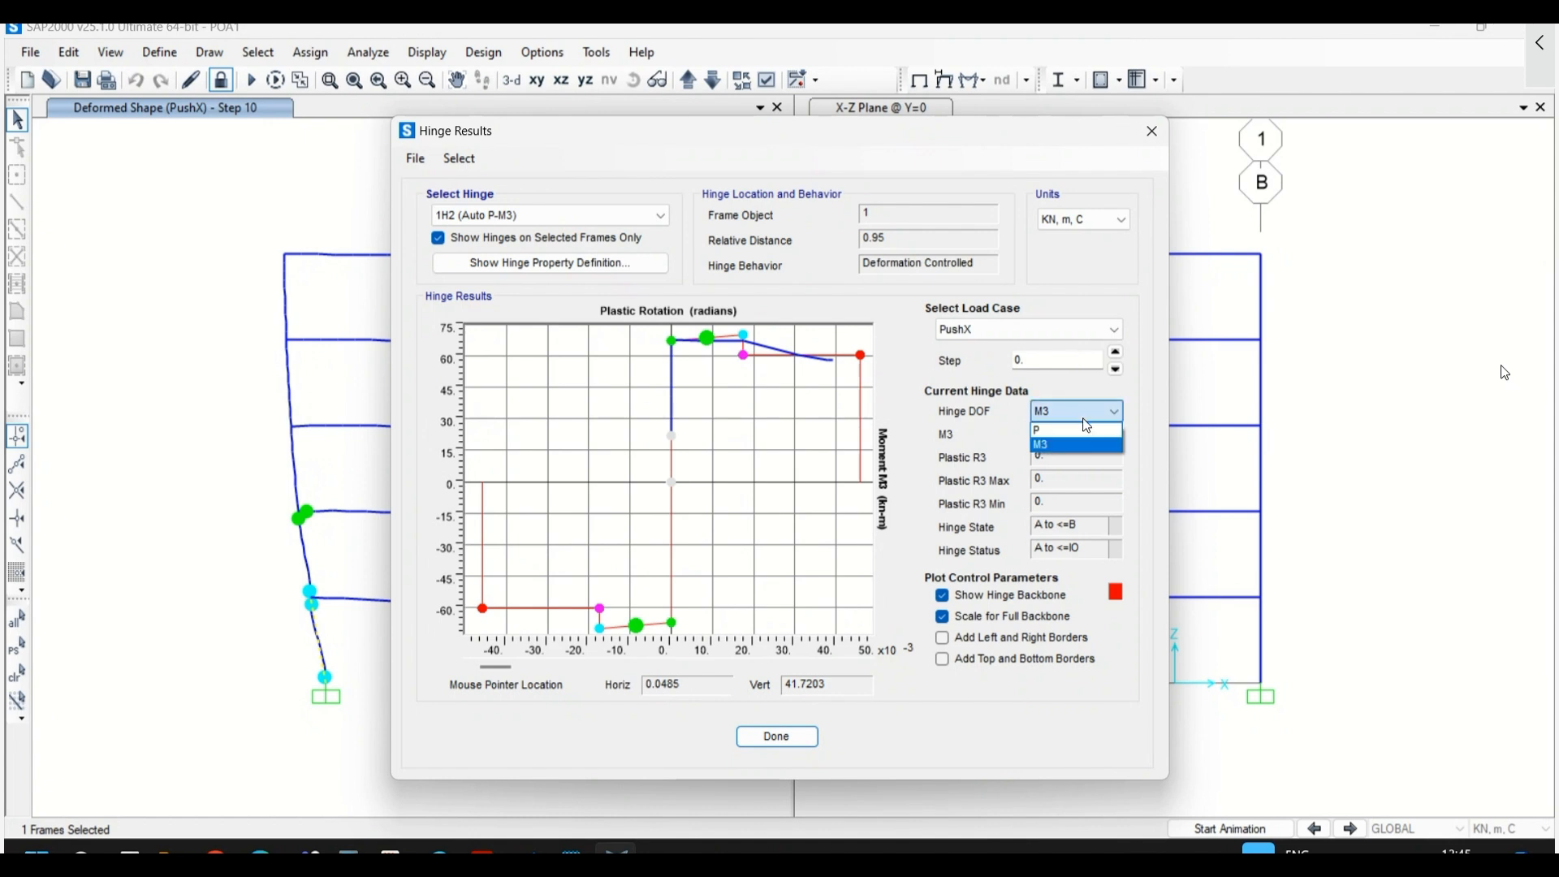
{"action": "left_click", "coordinate": [1098, 435]}
{"action": "left_click", "coordinate": [1088, 412]}
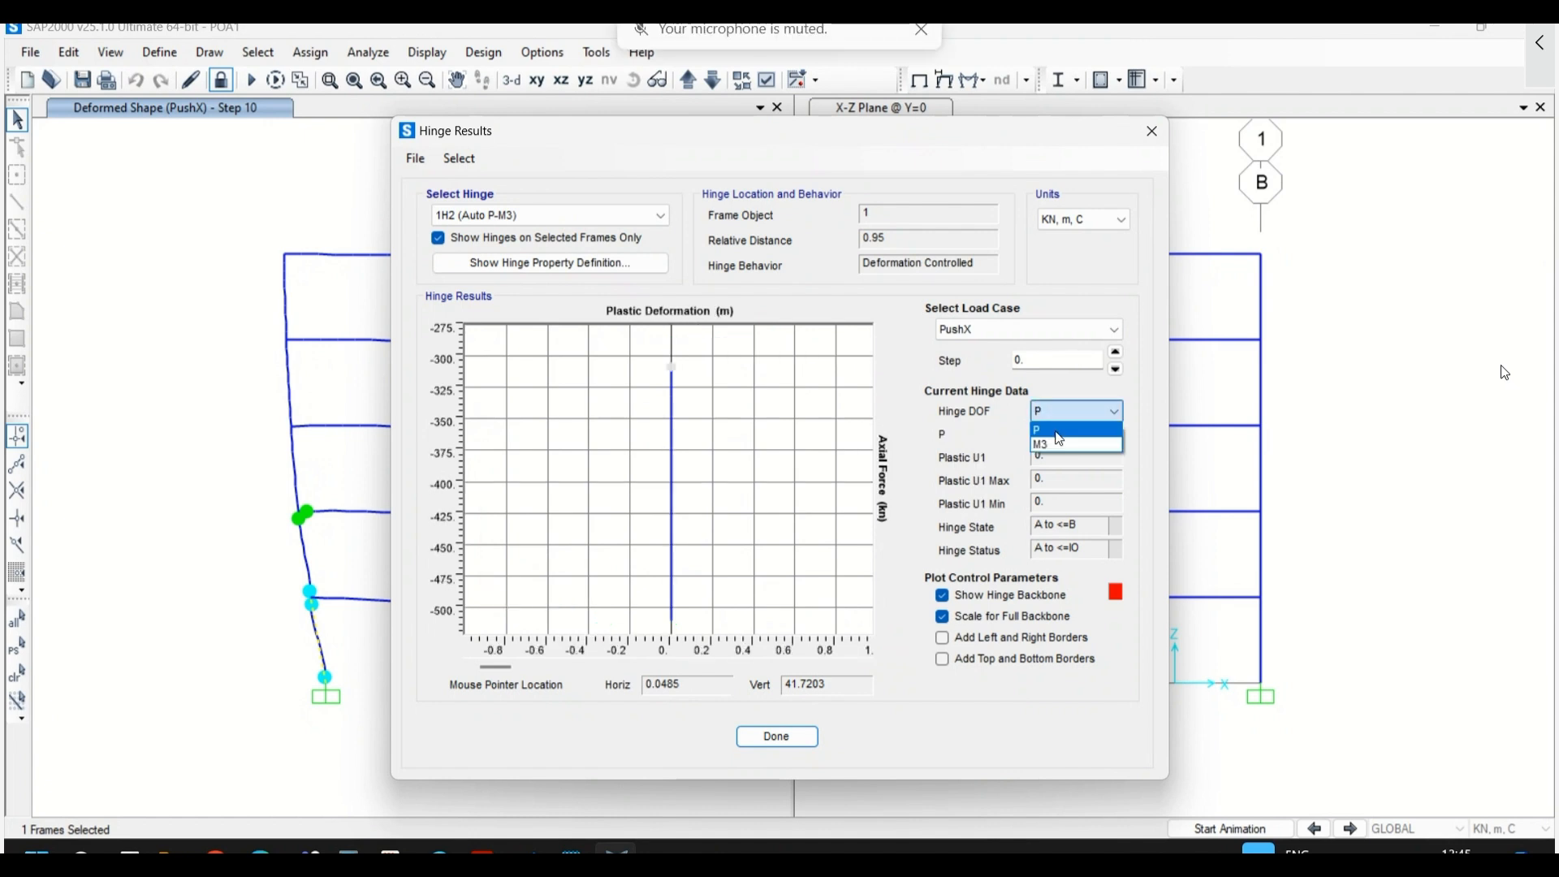
{"action": "left_click", "coordinate": [1055, 447]}
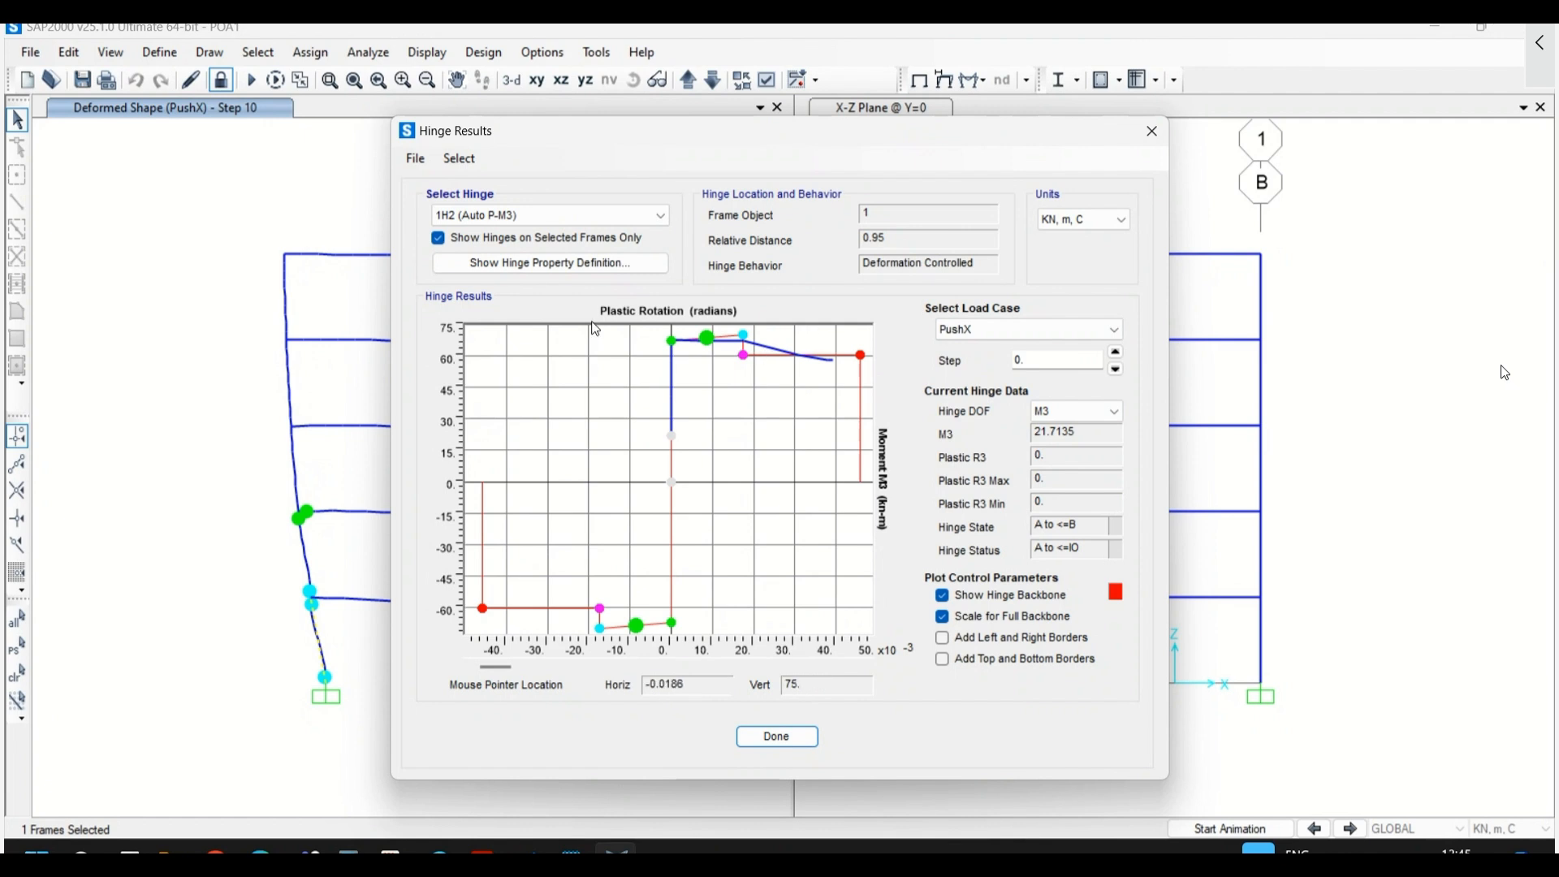
- View the property definition of hinge 1H2, then trace its PushX results to step 11 and close the hinge results
{"action": "left_click", "coordinate": [593, 272]}
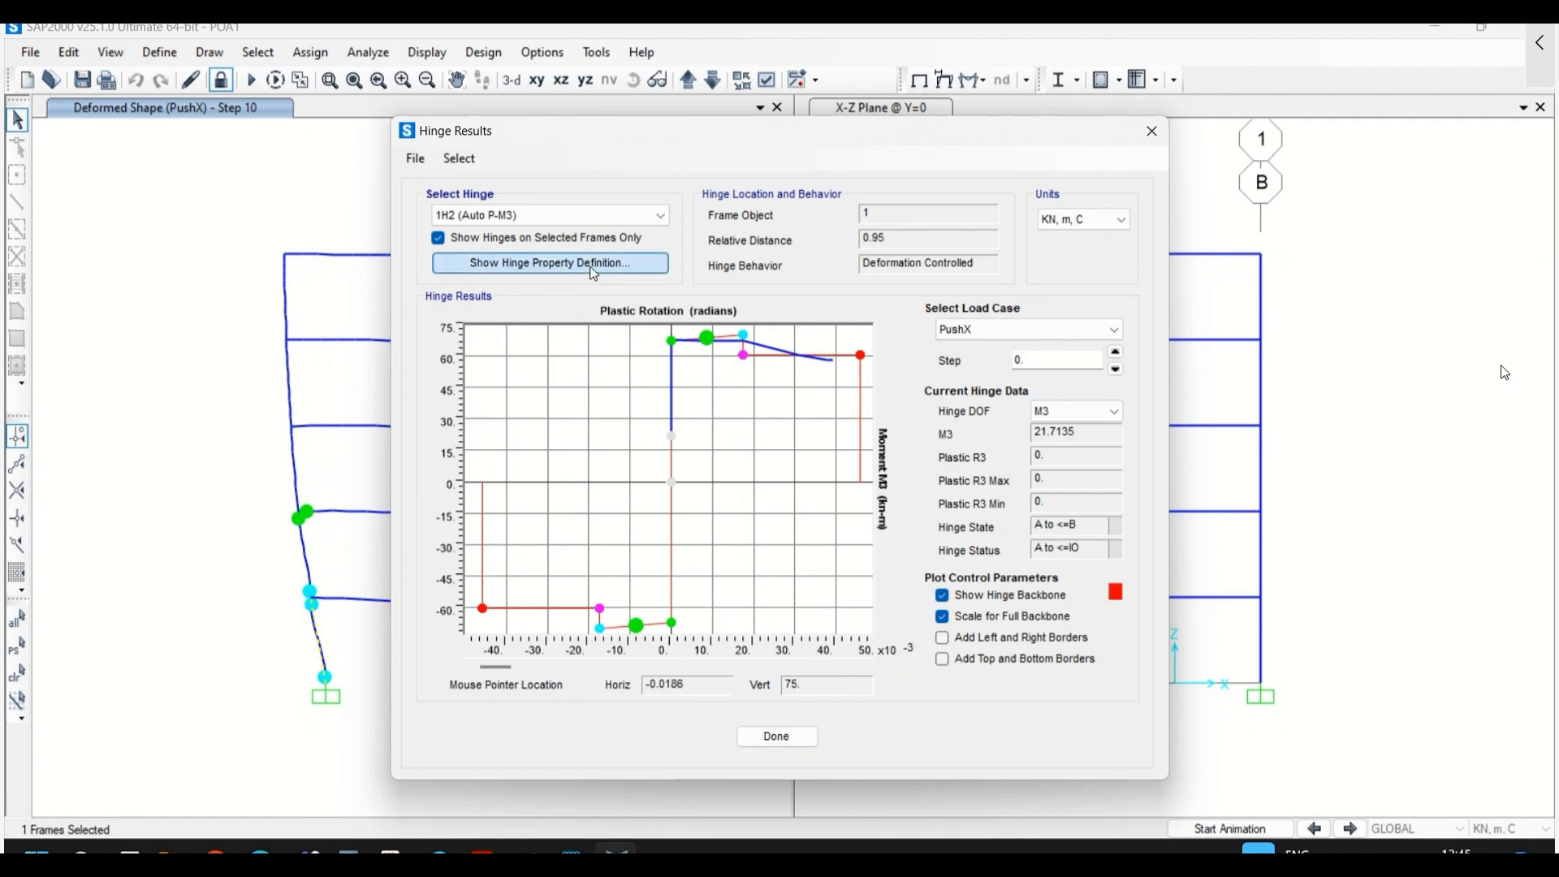
{"action": "left_click", "coordinate": [831, 566]}
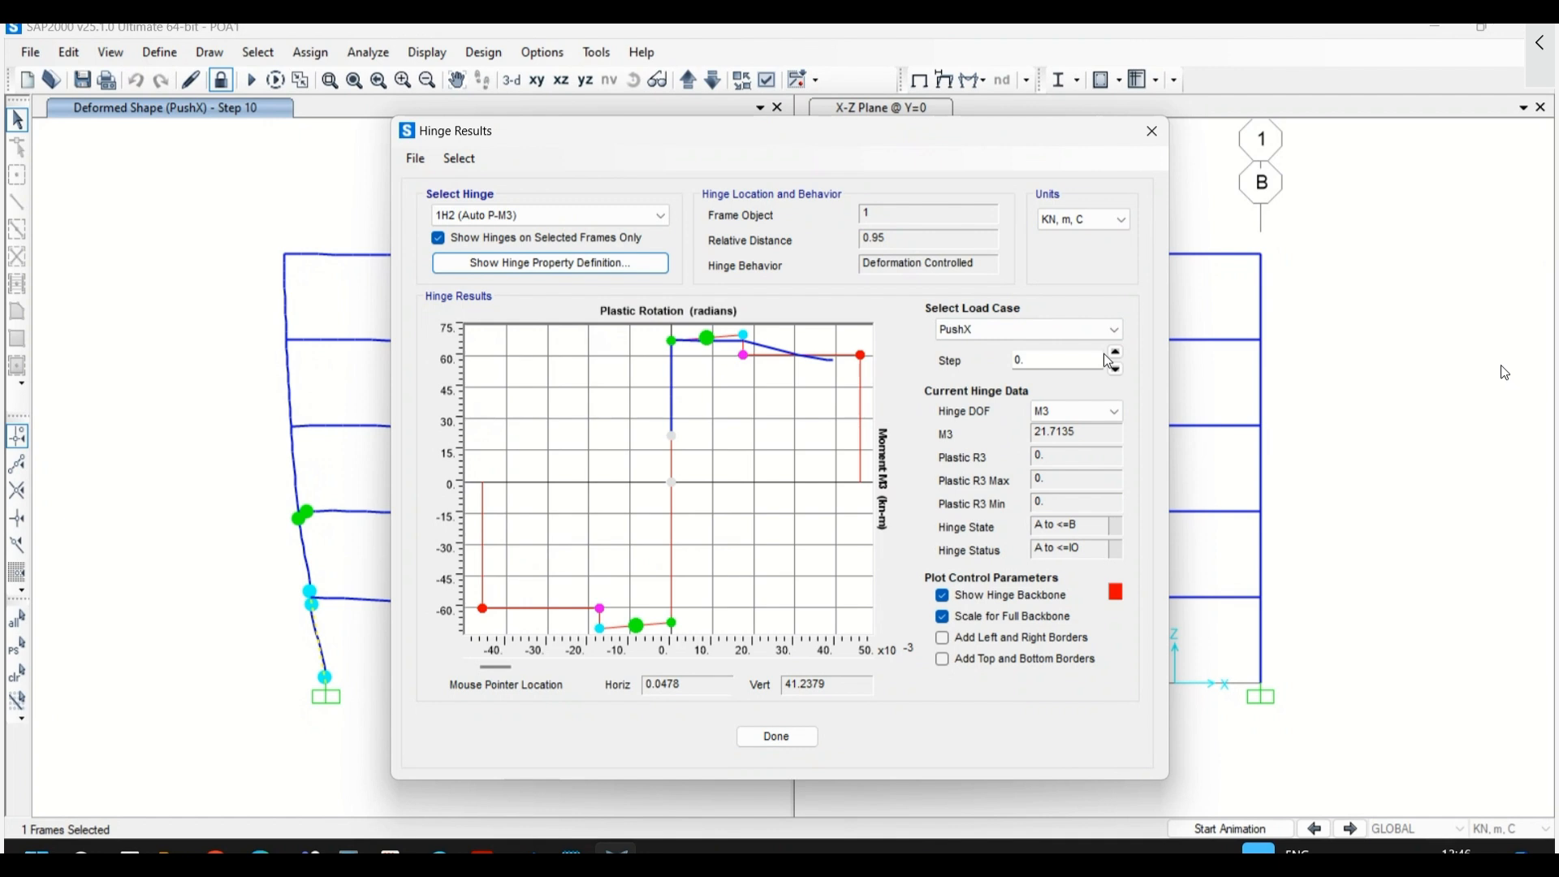
{"action": "left_click_drag", "start_coordinate": [496, 667], "coordinate": [845, 667]}
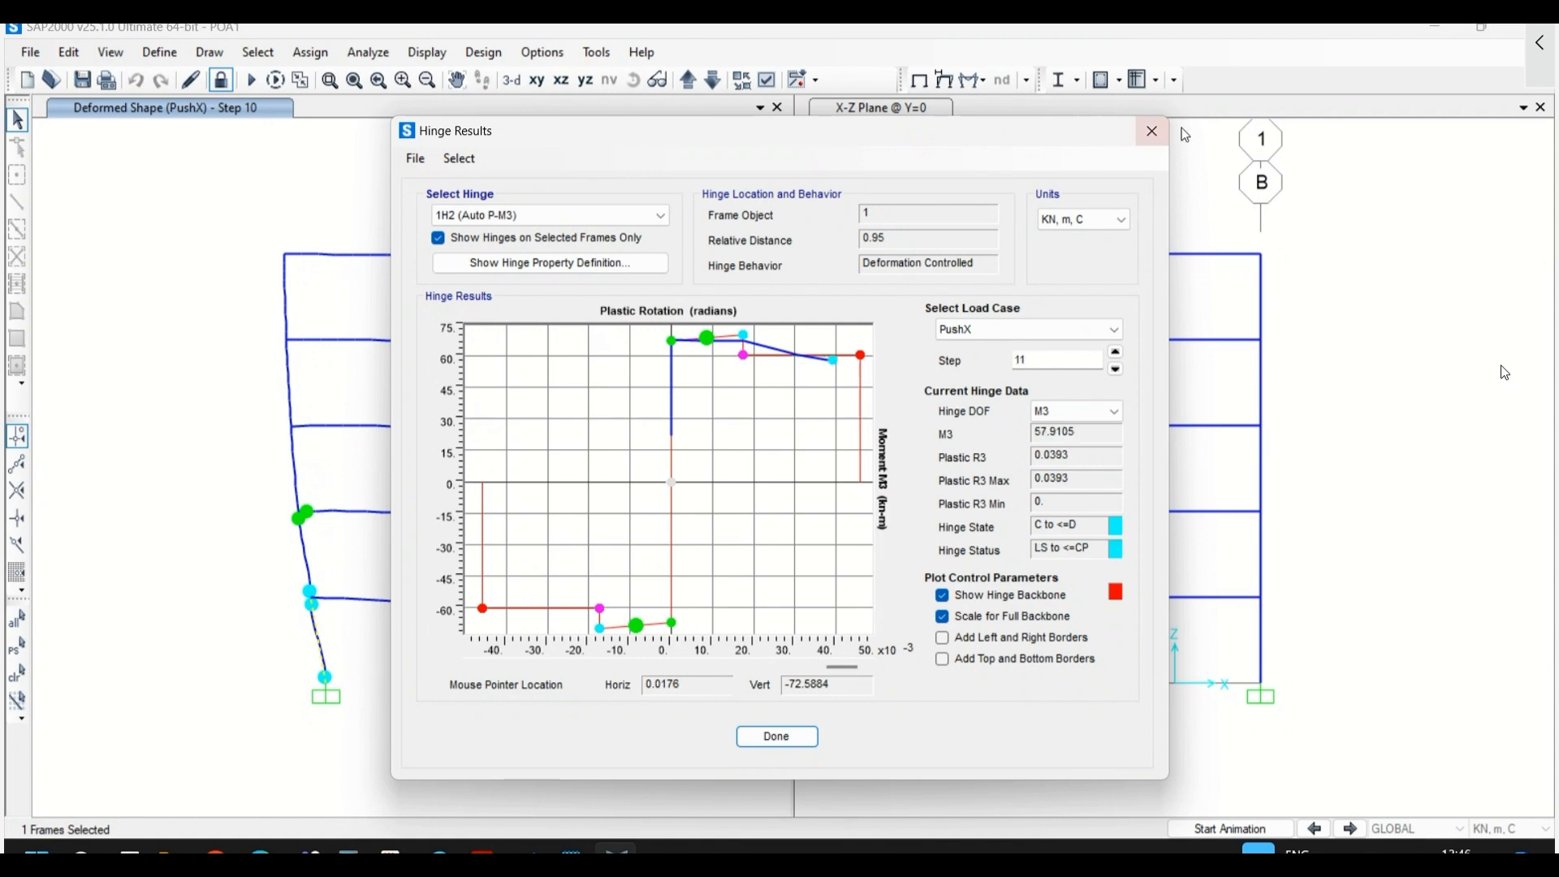
{"action": "left_click", "coordinate": [1153, 133]}
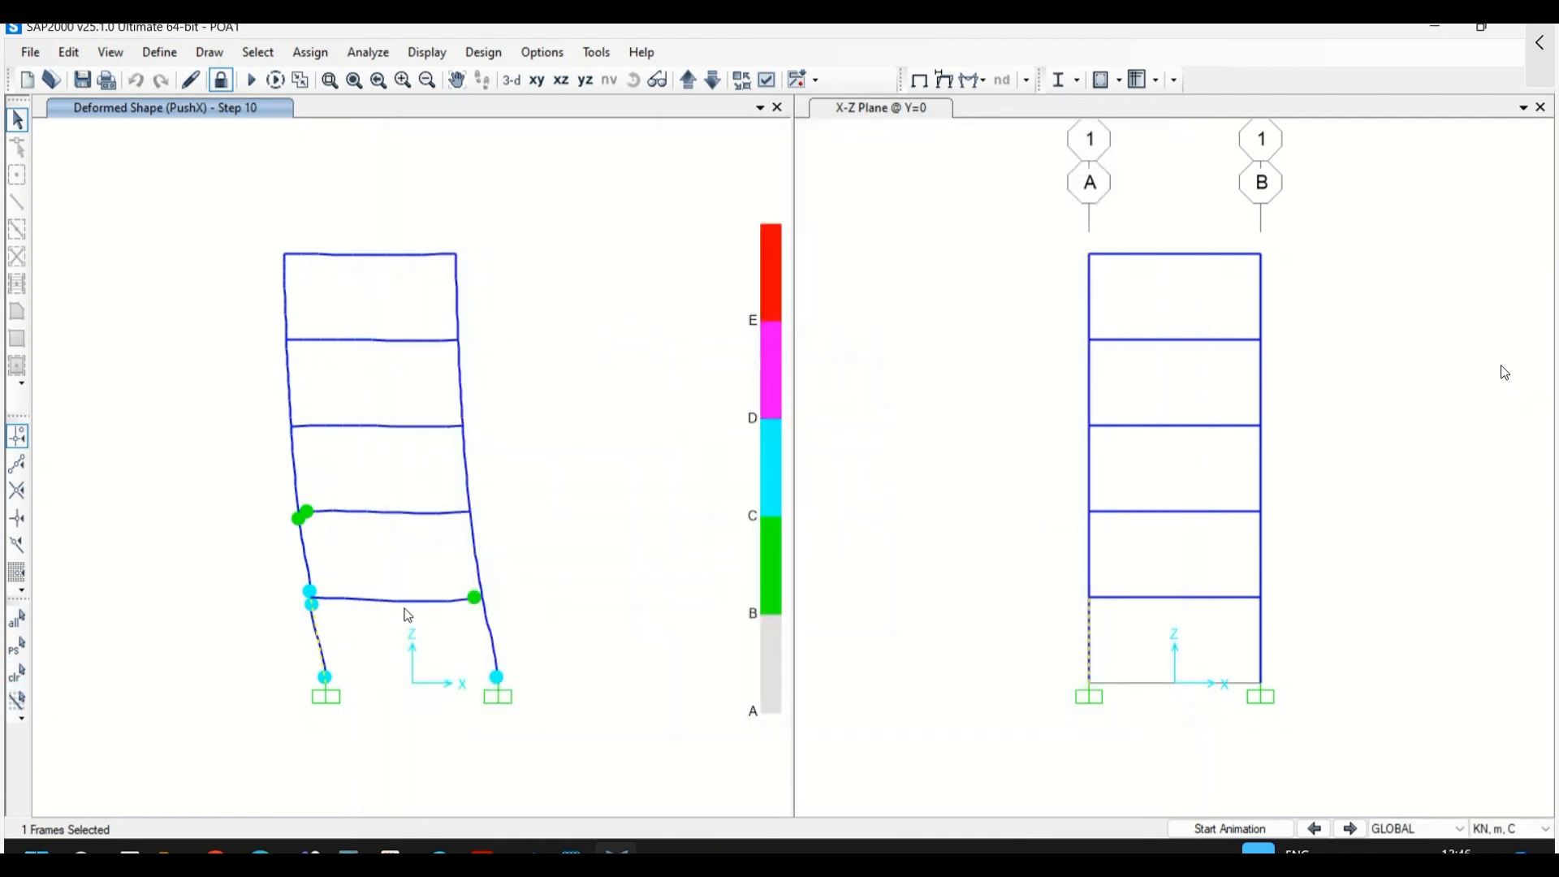
- Clear the selection and show the hinge results of the second-level beam with the full hinge backbone
{"action": "left_click", "coordinate": [15, 682]}
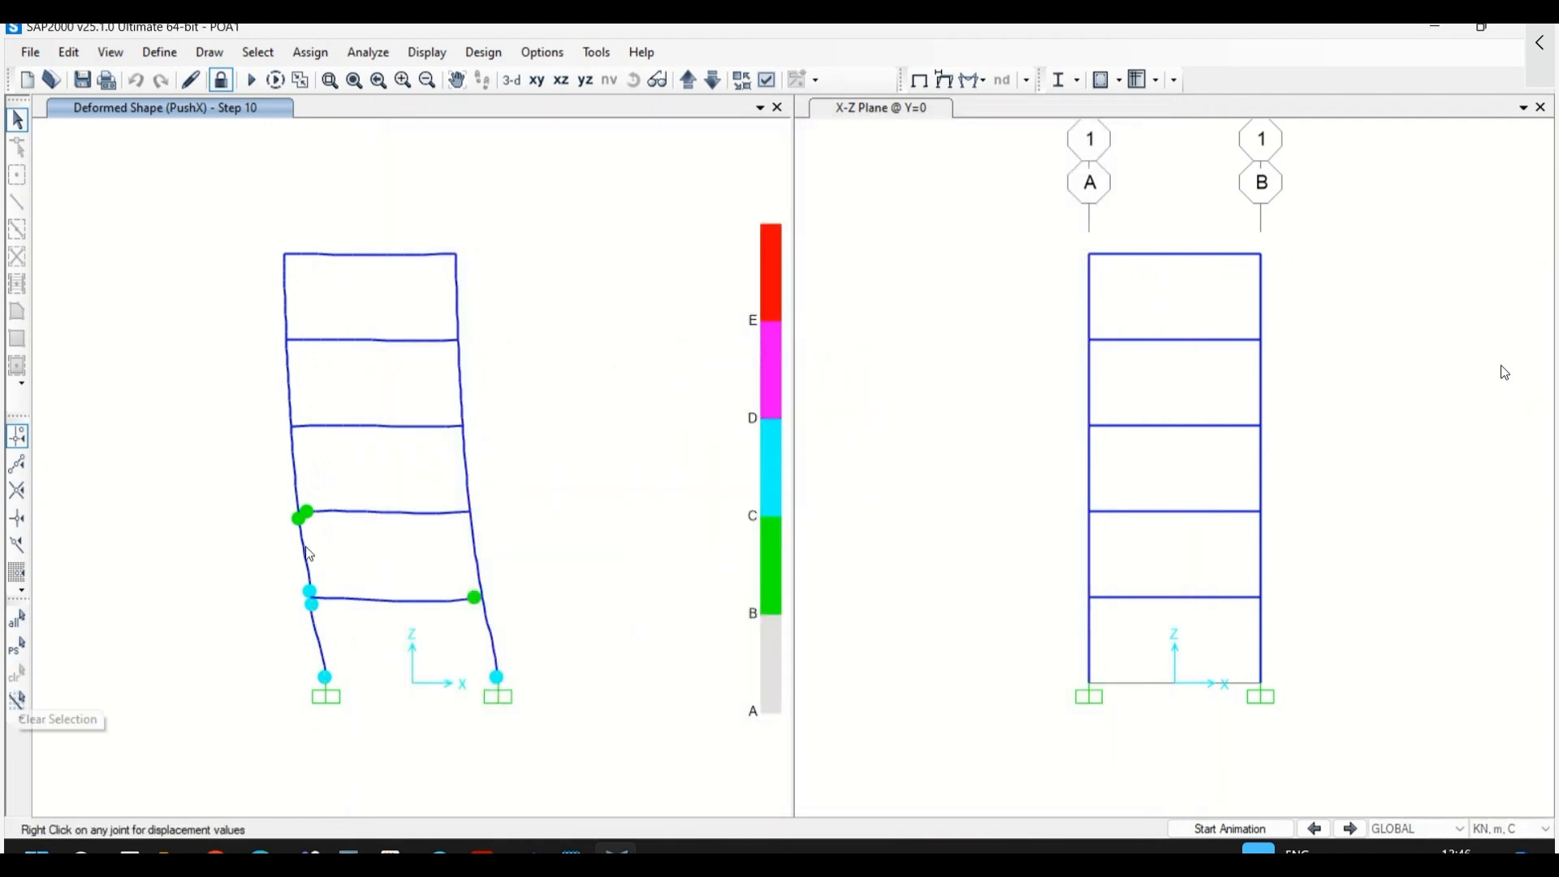
{"action": "left_click", "coordinate": [334, 513]}
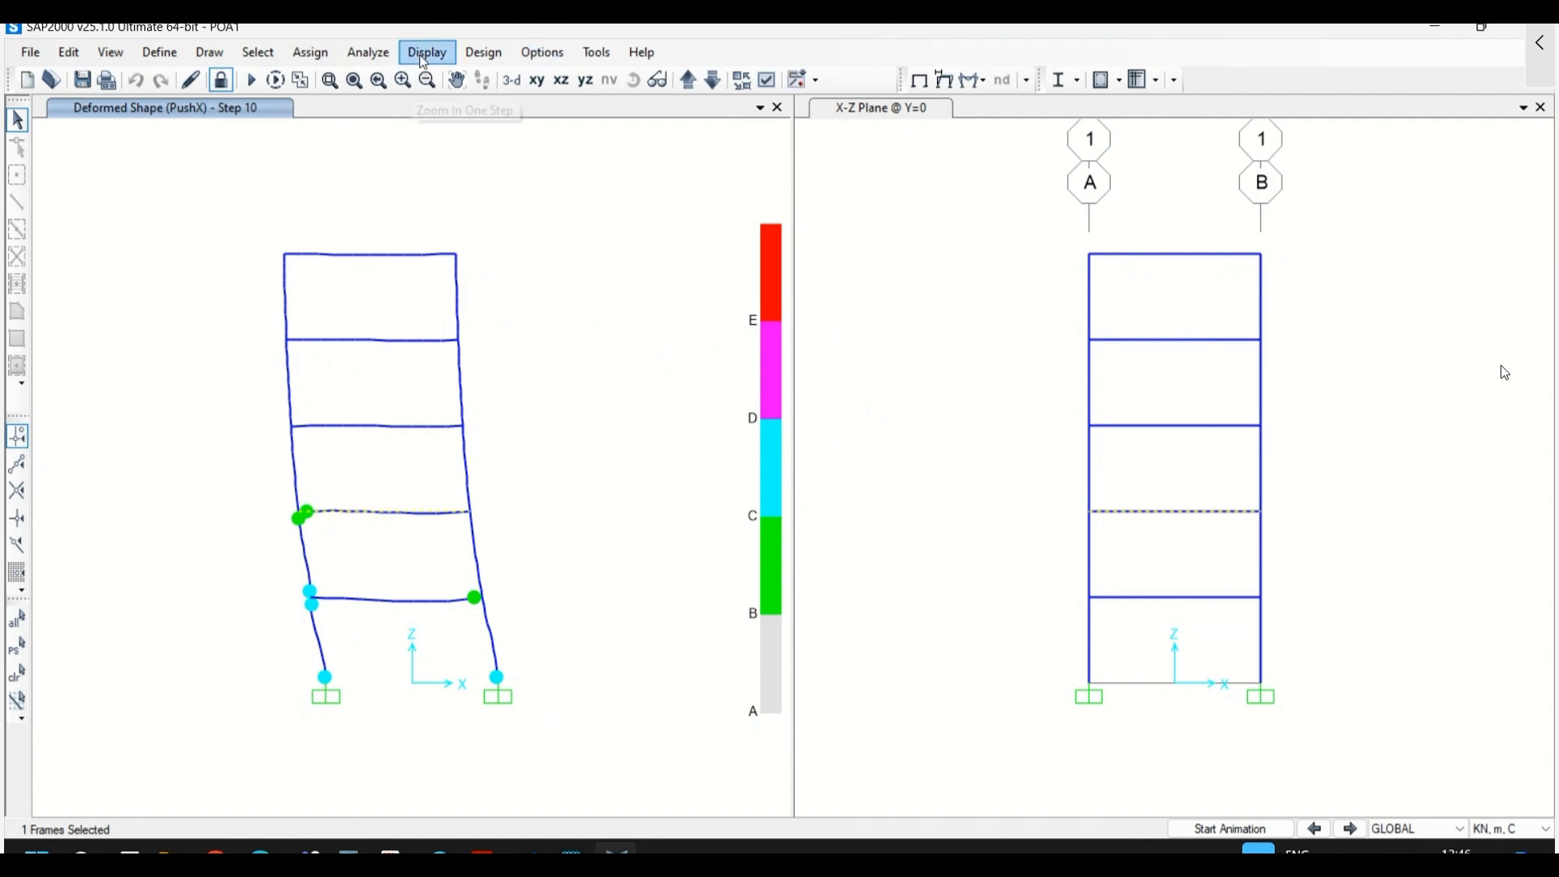
{"action": "left_click", "coordinate": [424, 52]}
{"action": "left_click", "coordinate": [497, 470]}
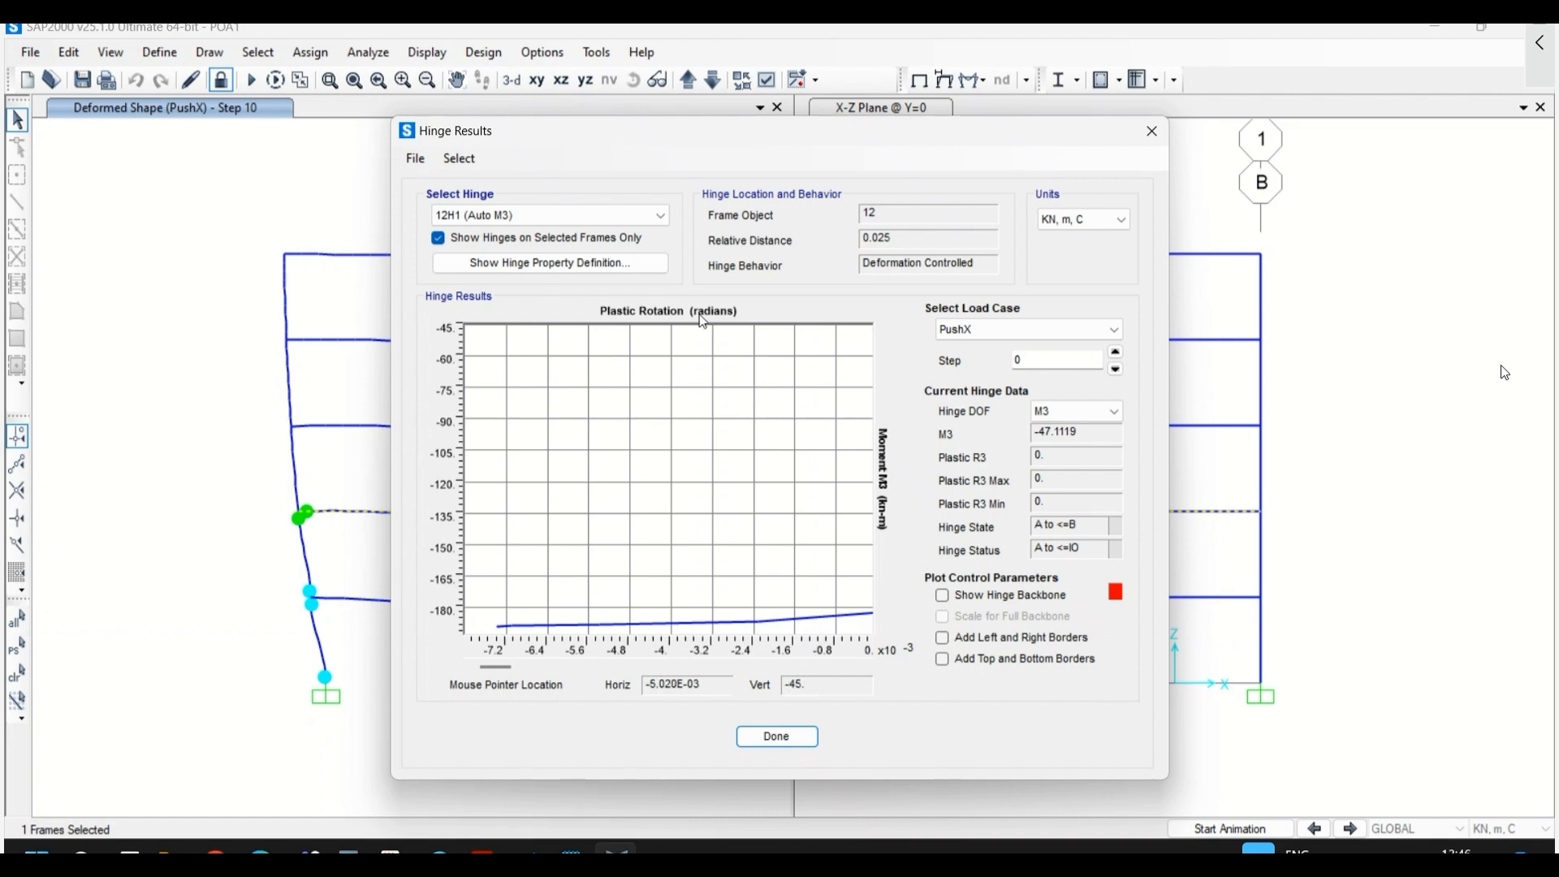
{"action": "left_click", "coordinate": [1000, 596]}
{"action": "left_click", "coordinate": [999, 616]}
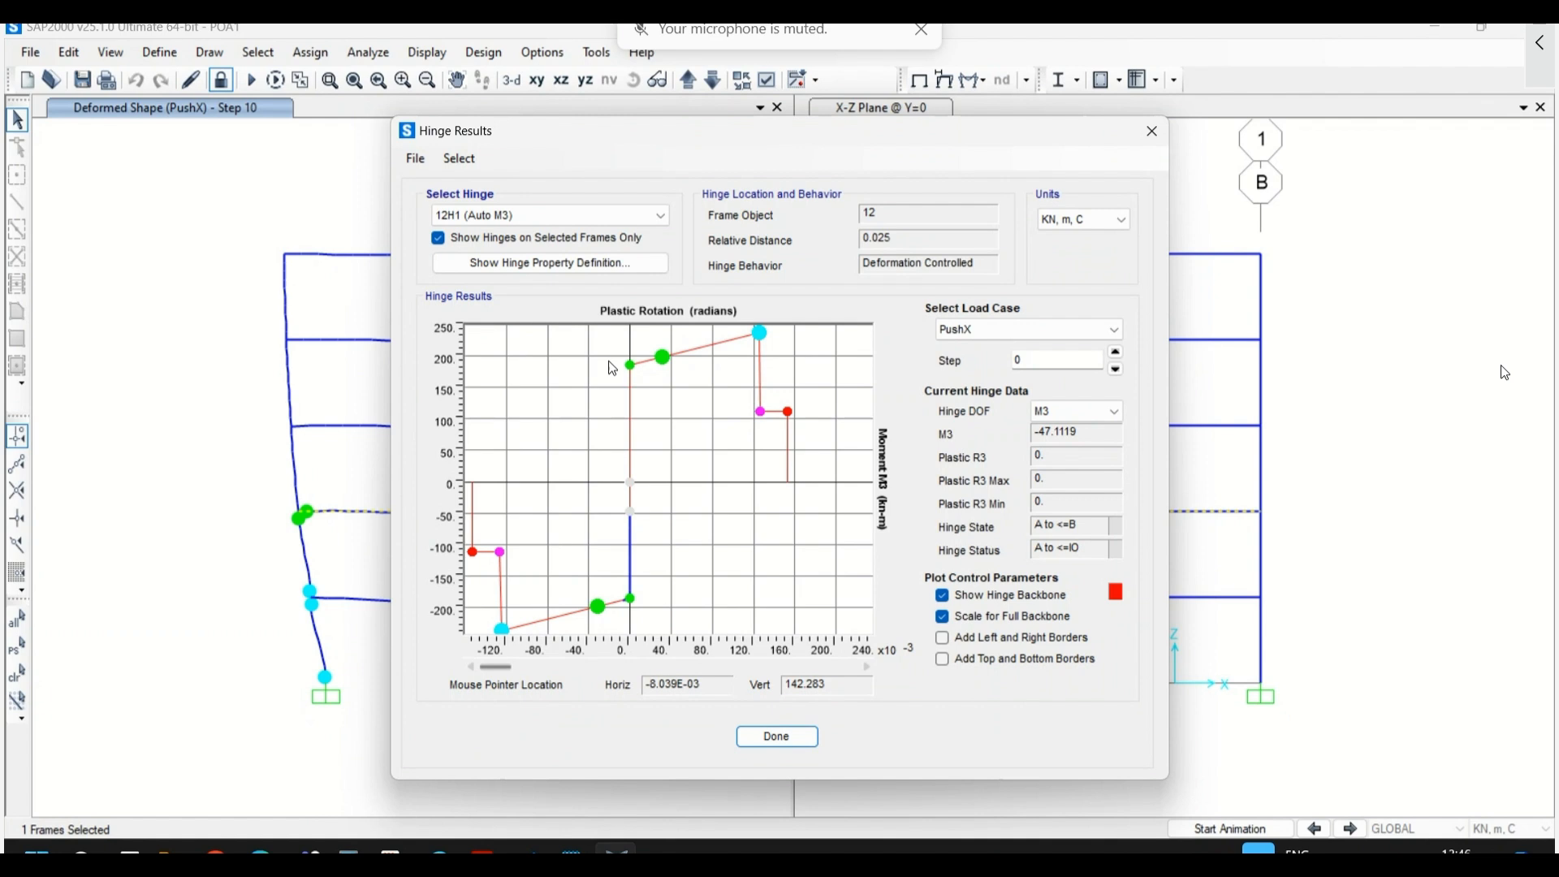
- Display the table of results for hinge 12H1, check its state and status at each PushX step, and close it
{"action": "left_click", "coordinate": [415, 158]}
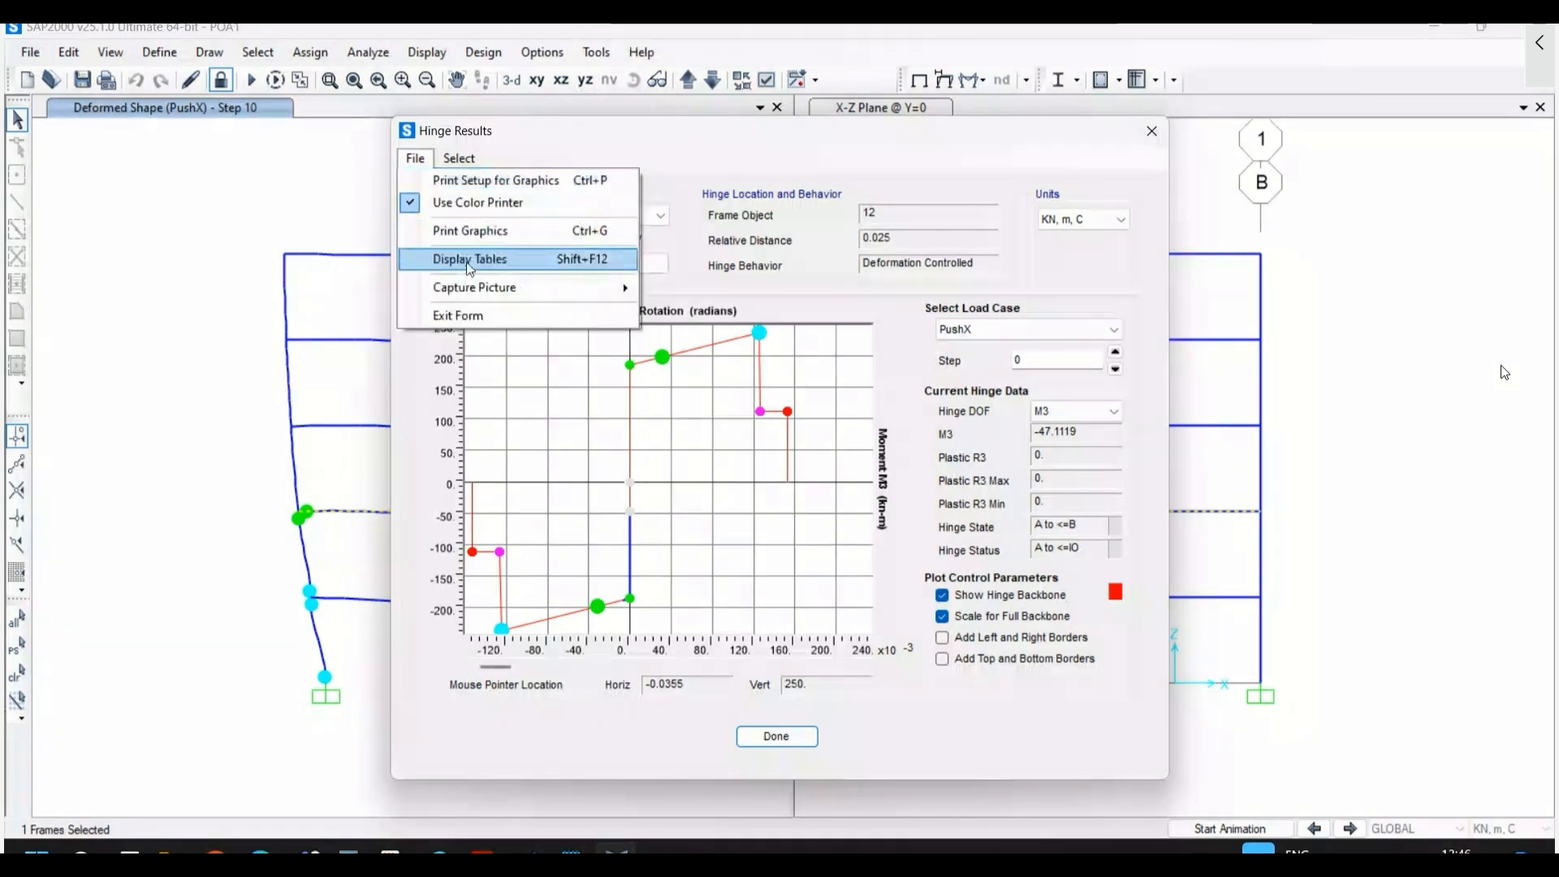
{"action": "left_click", "coordinate": [469, 262]}
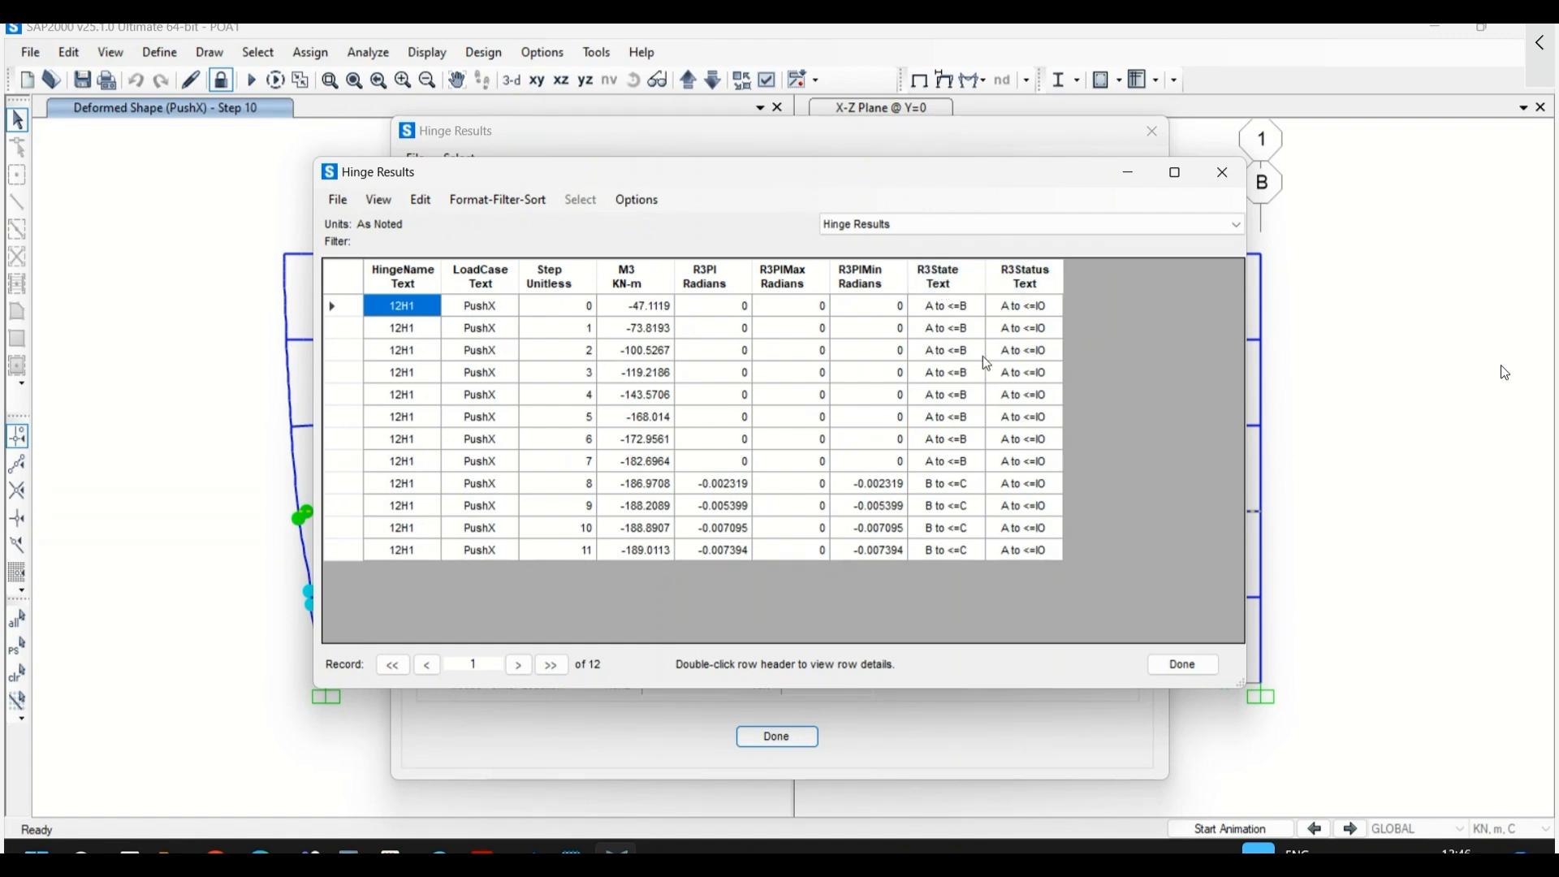
{"action": "left_click_drag", "start_coordinate": [737, 174], "coordinate": [845, 262]}
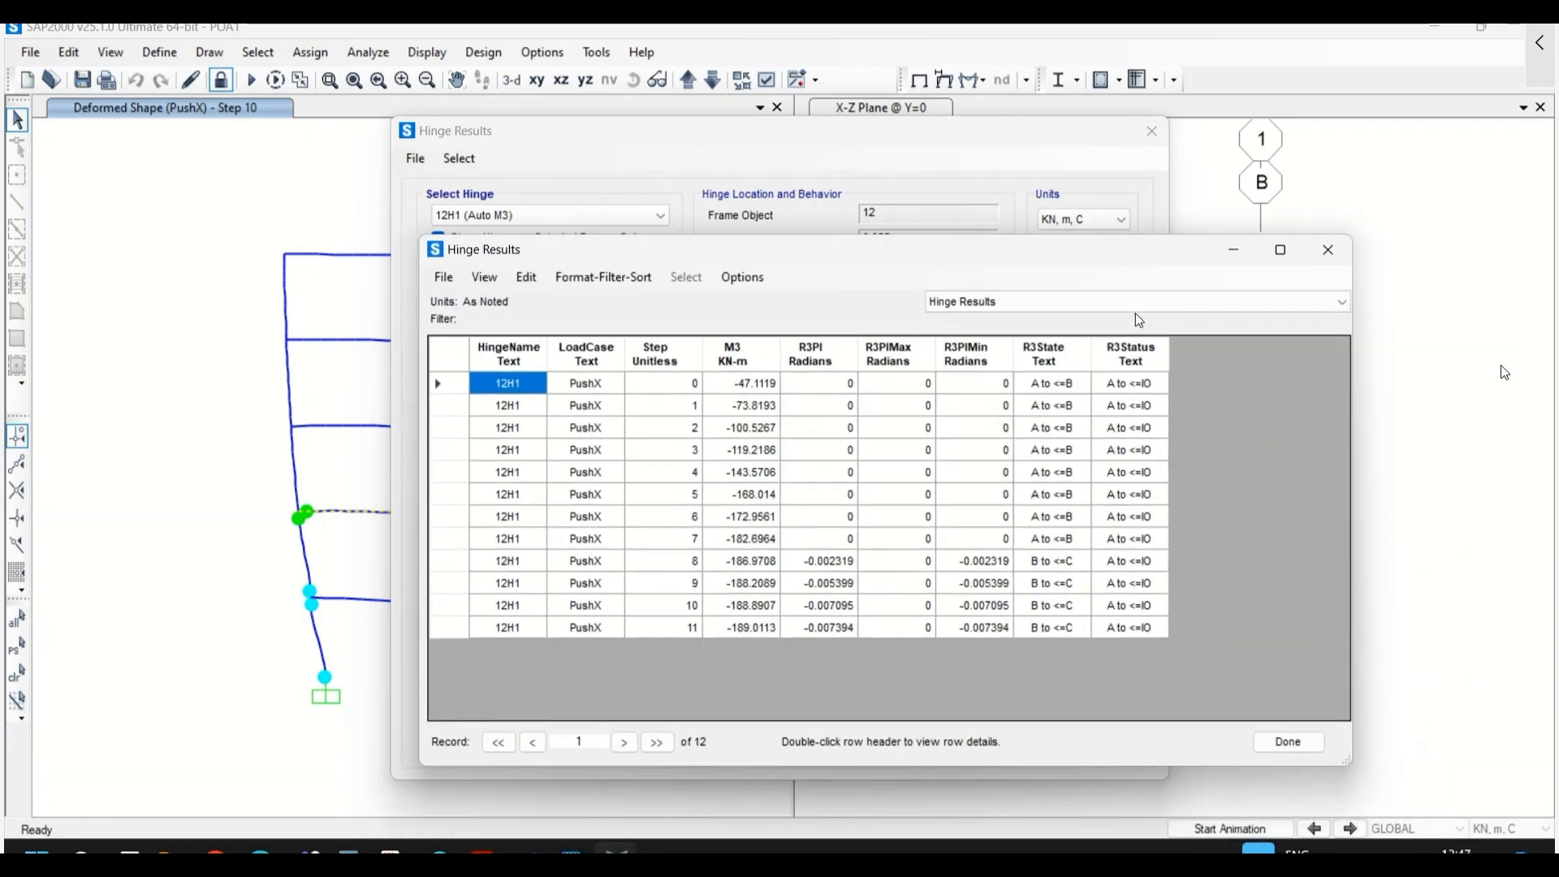
{"action": "left_click_drag", "start_coordinate": [1152, 255], "coordinate": [1152, 232]}
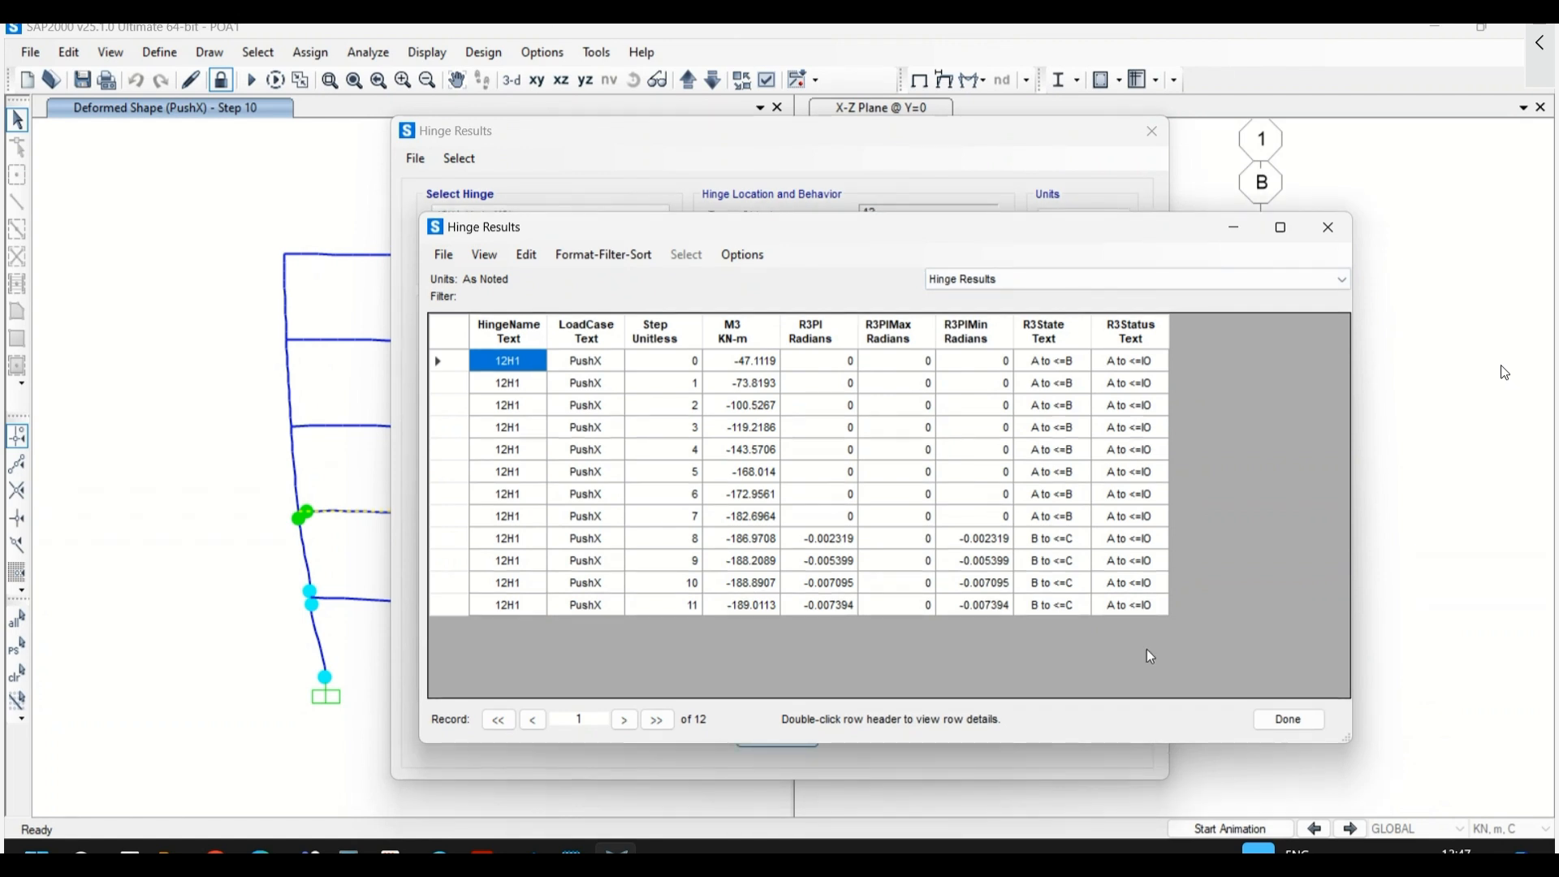
{"action": "left_click", "coordinate": [1291, 721]}
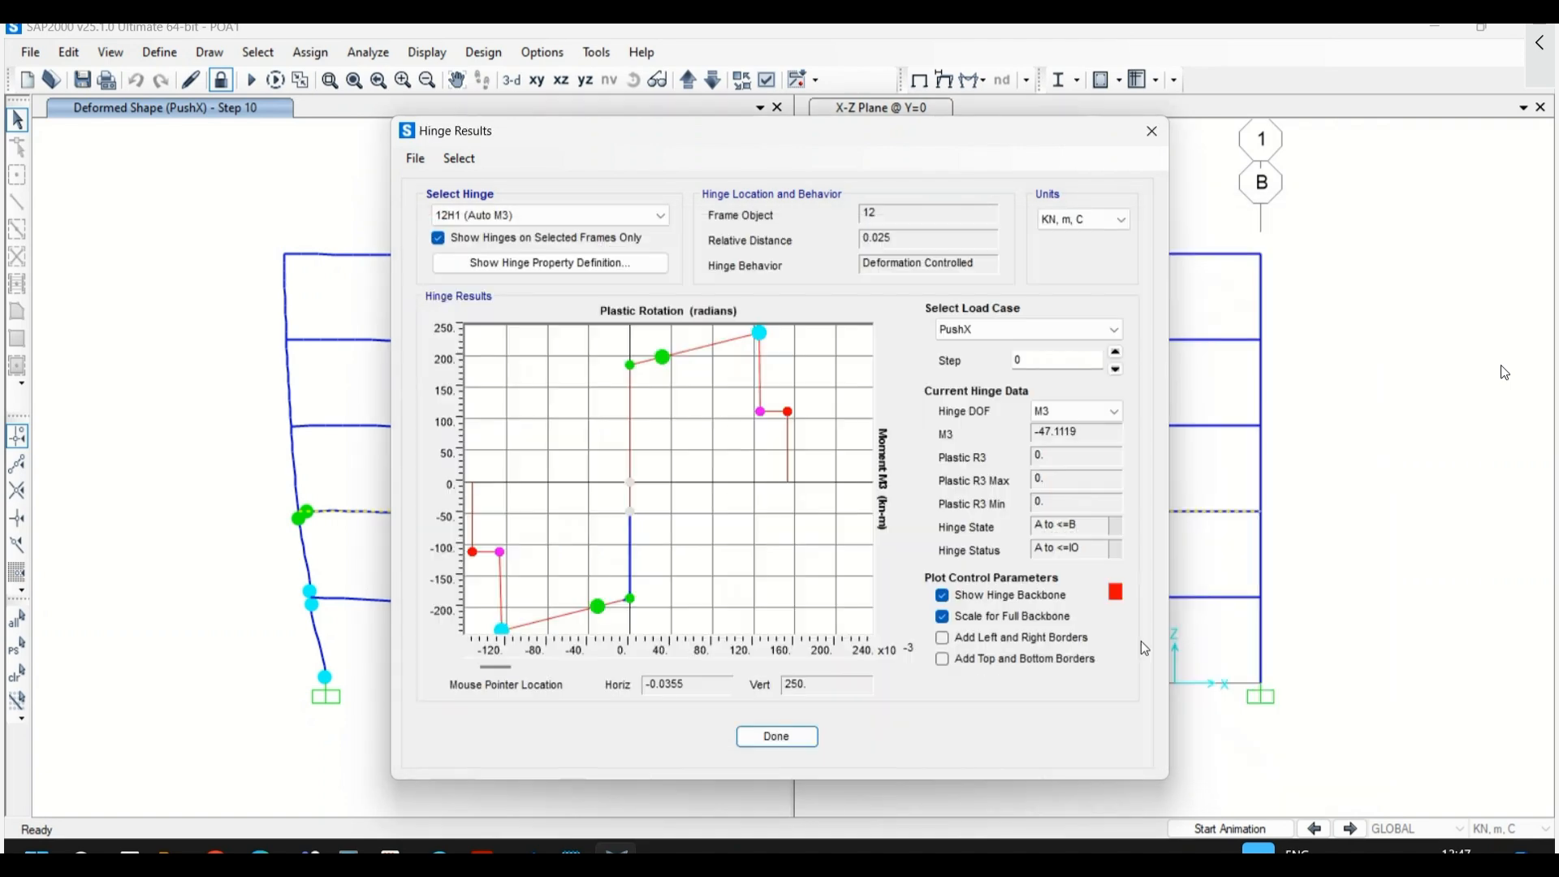
- Review the moment-rotation parameters and acceptance criteria of hinge 12H1 without changing them, and close the hinge results
{"action": "left_click", "coordinate": [620, 272]}
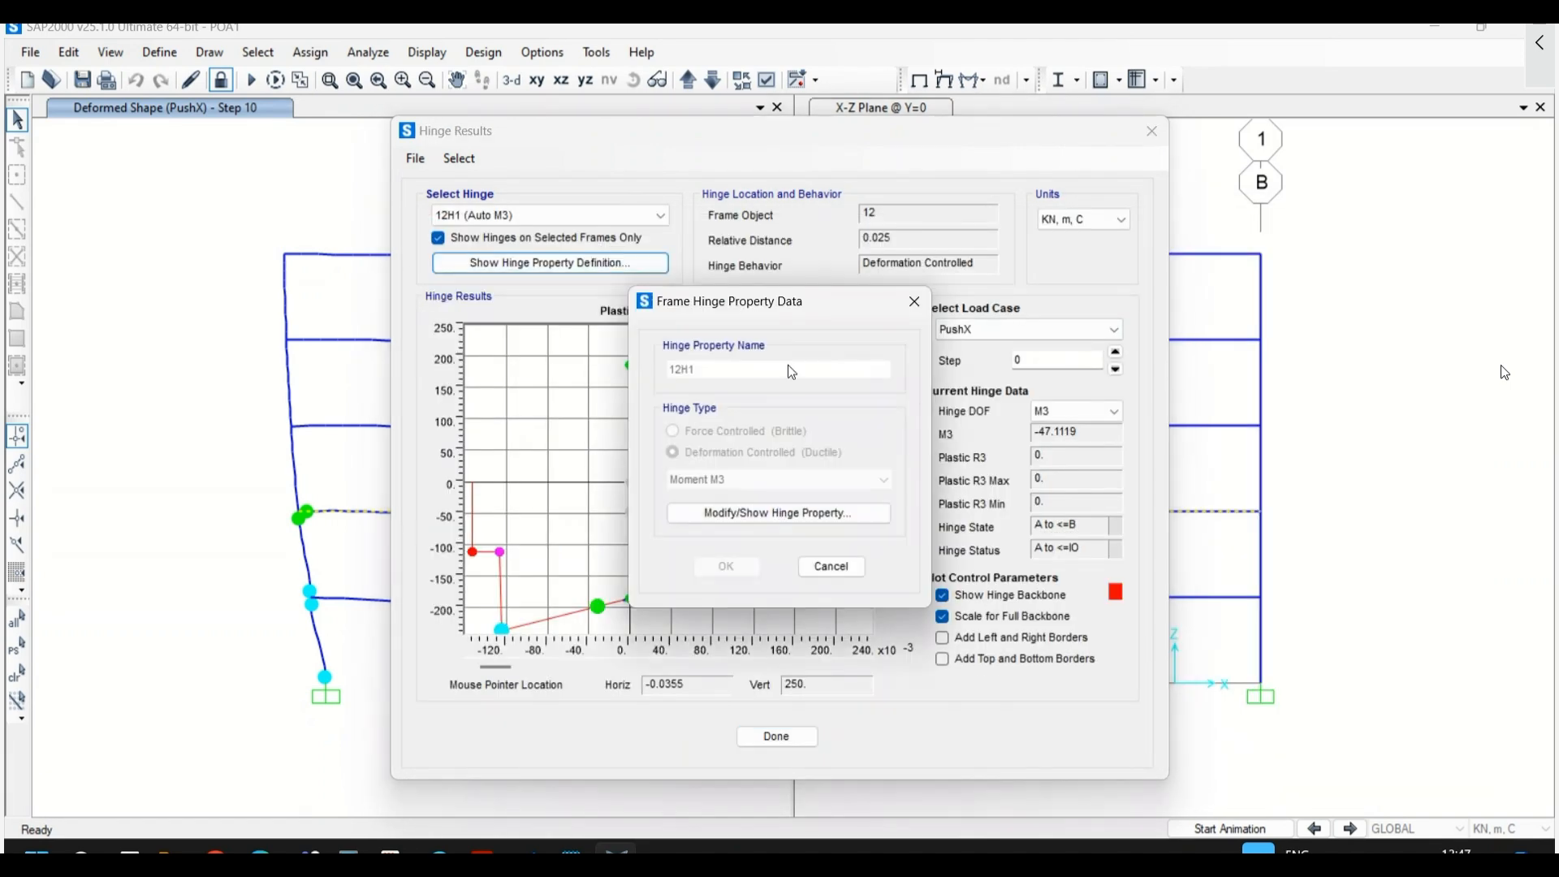
{"action": "left_click", "coordinate": [772, 516]}
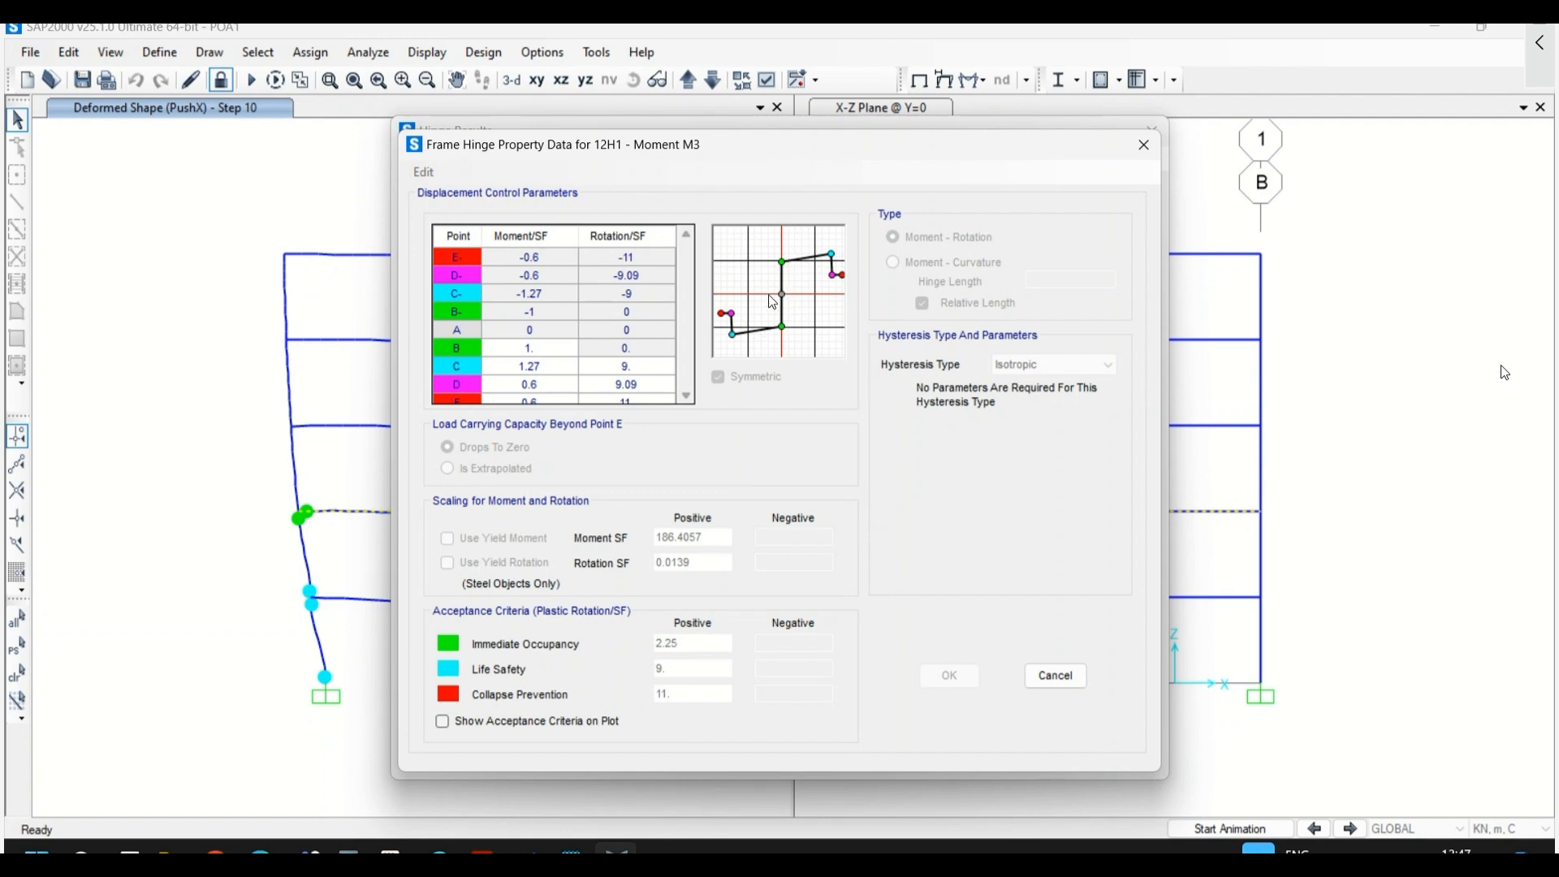
{"action": "left_click", "coordinate": [1055, 675]}
{"action": "left_click", "coordinate": [833, 570]}
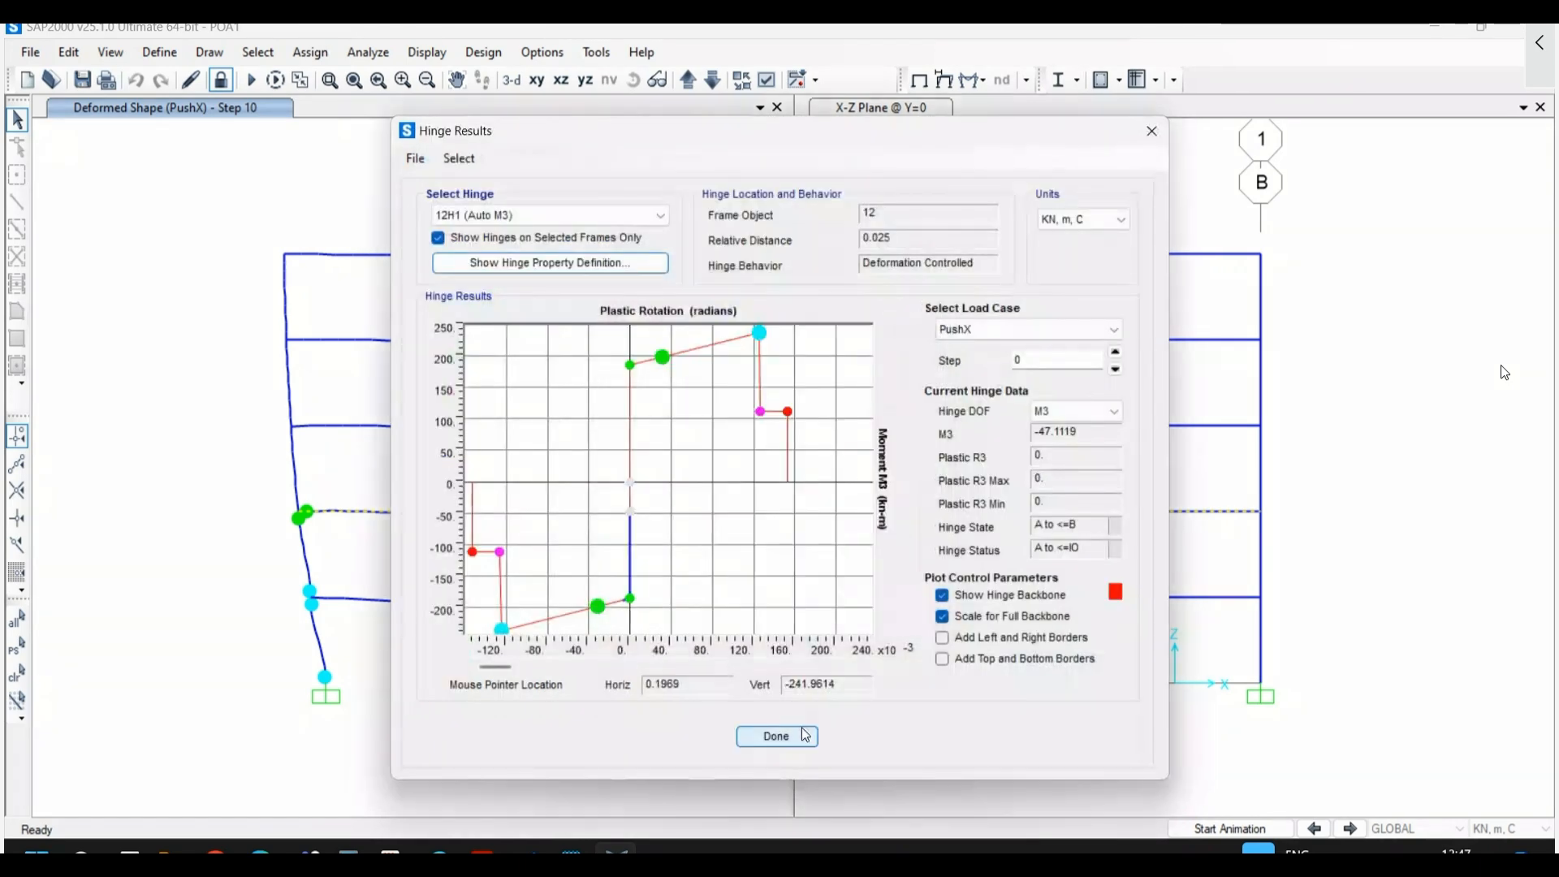
{"action": "left_click", "coordinate": [775, 736]}
- Unlock the model and accept deleting the analysis results
{"action": "left_click", "coordinate": [221, 80]}
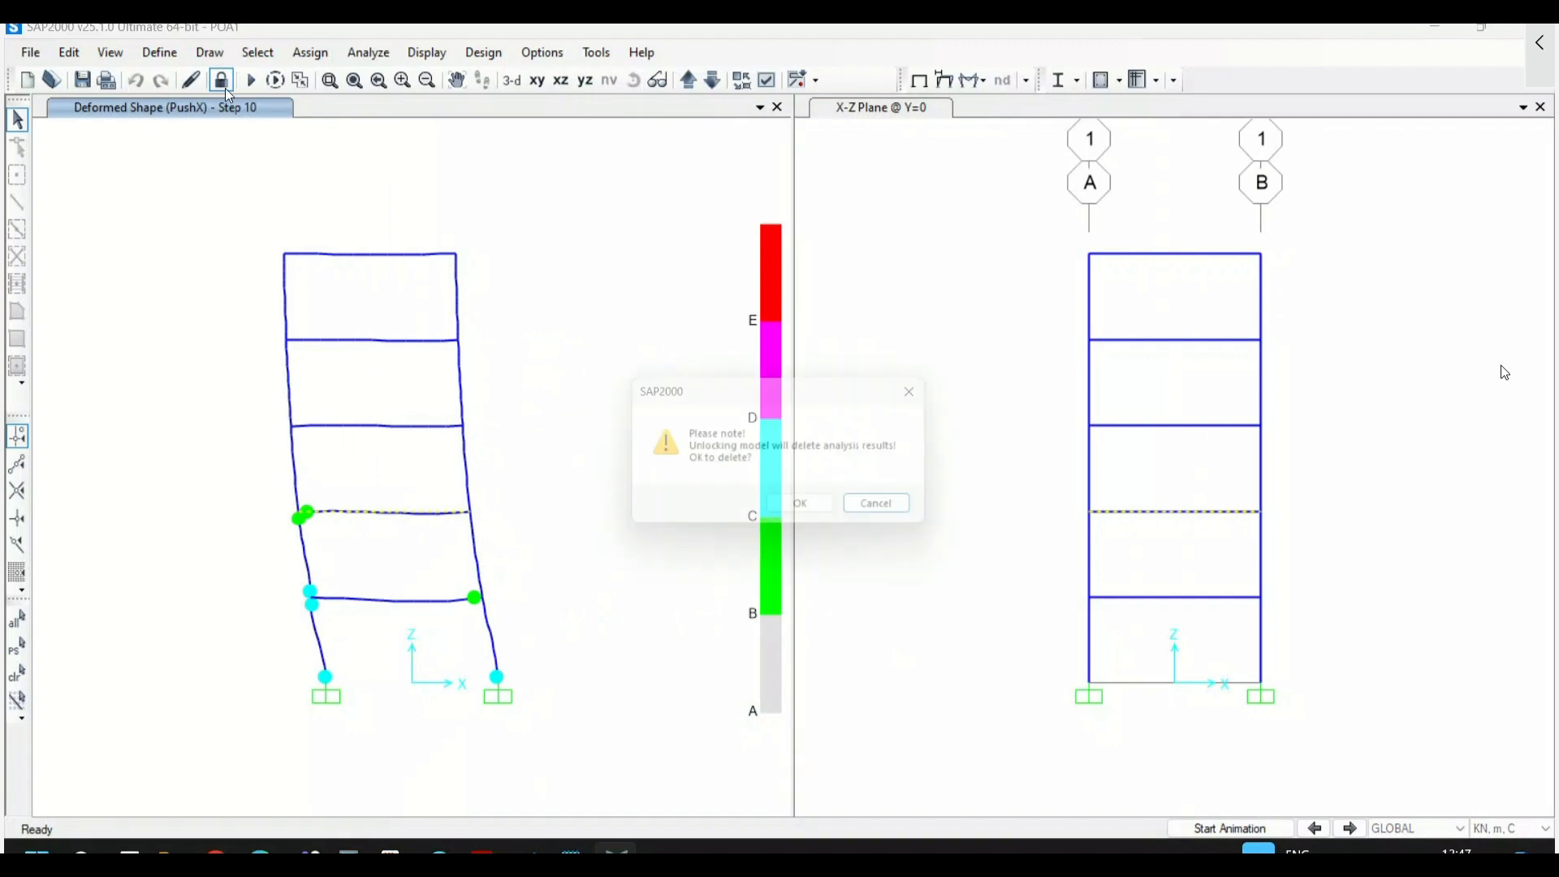
{"action": "left_click", "coordinate": [808, 514]}
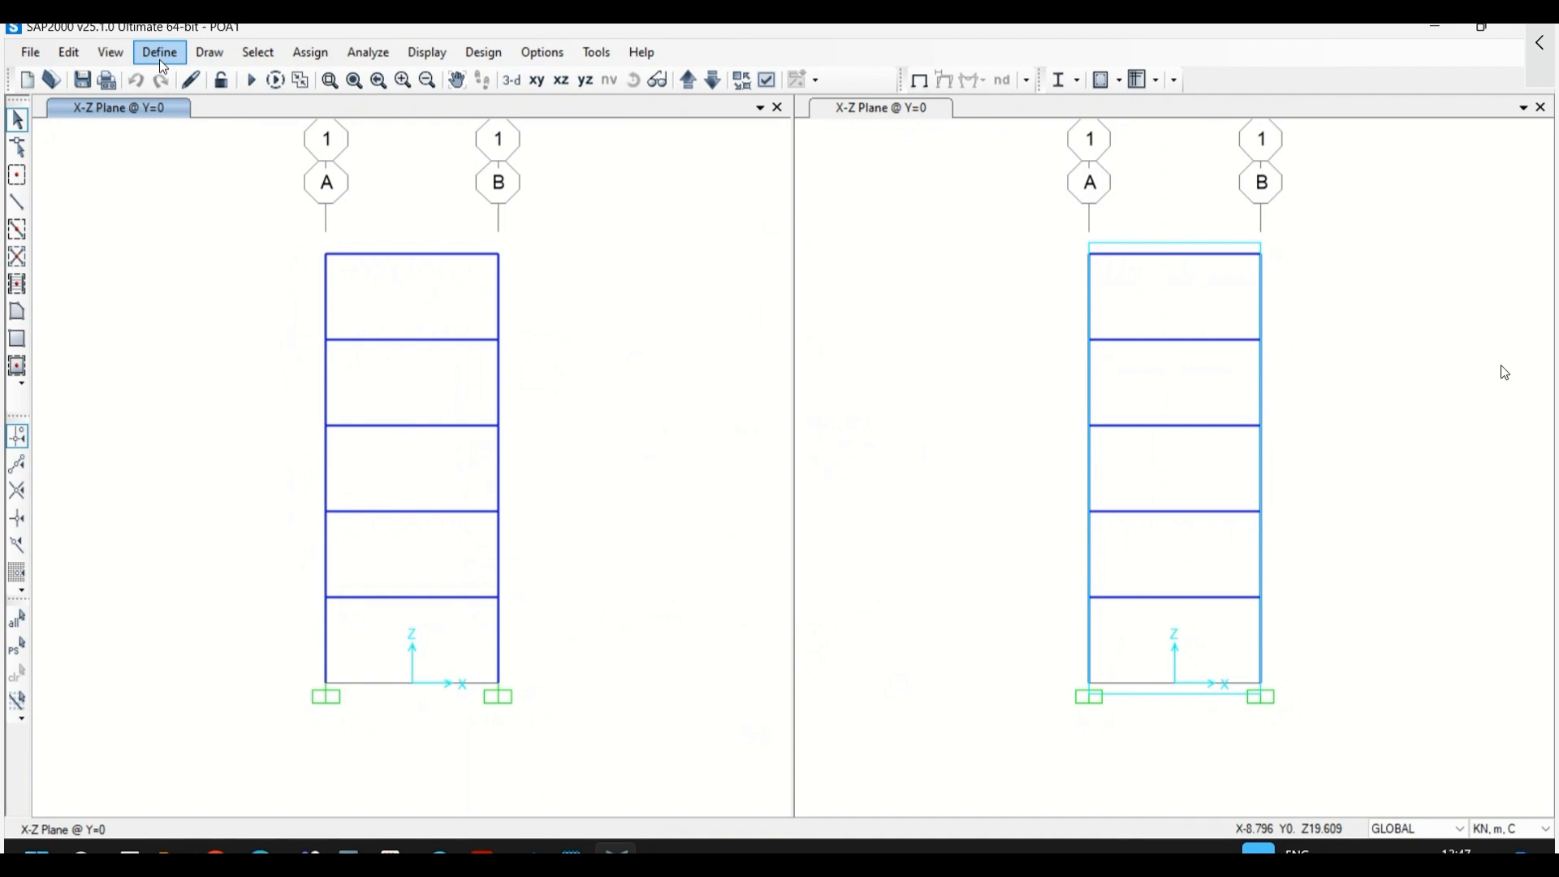
- Try to save a copy of the model as THA in the current model folder
{"action": "left_click", "coordinate": [41, 59]}
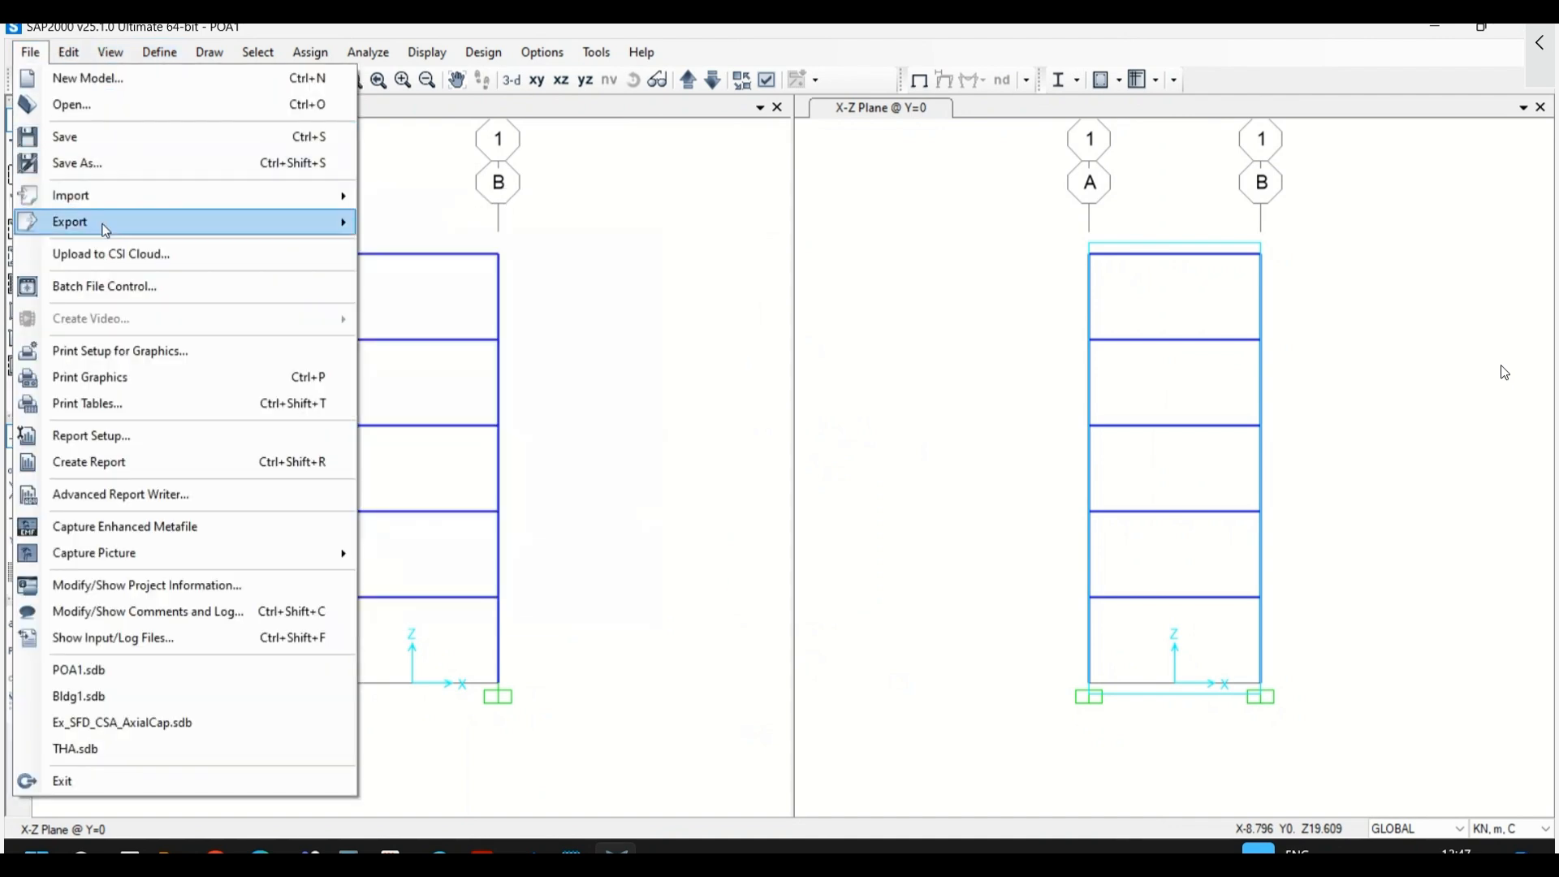
{"action": "left_click", "coordinate": [77, 163]}
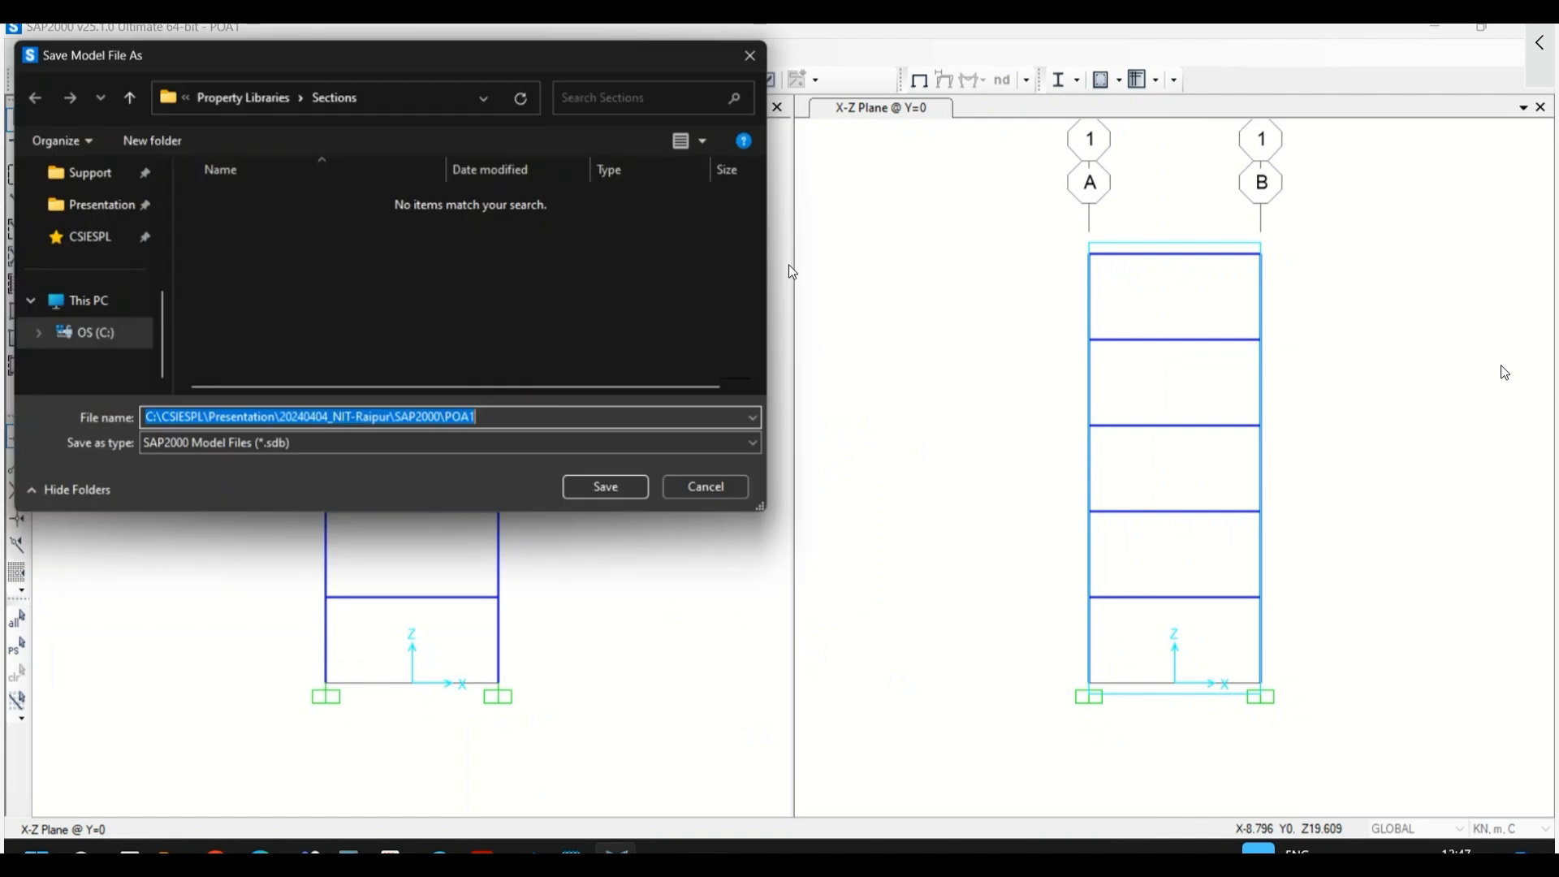
{"action": "left_click", "coordinate": [509, 419]}
{"action": "key", "text": "BackSpace"}
{"action": "key", "text": "BackSpace"}
{"action": "key", "text": "BackSpace"}
{"action": "key", "text": "BackSpace"}
{"action": "type", "text": "THA"}
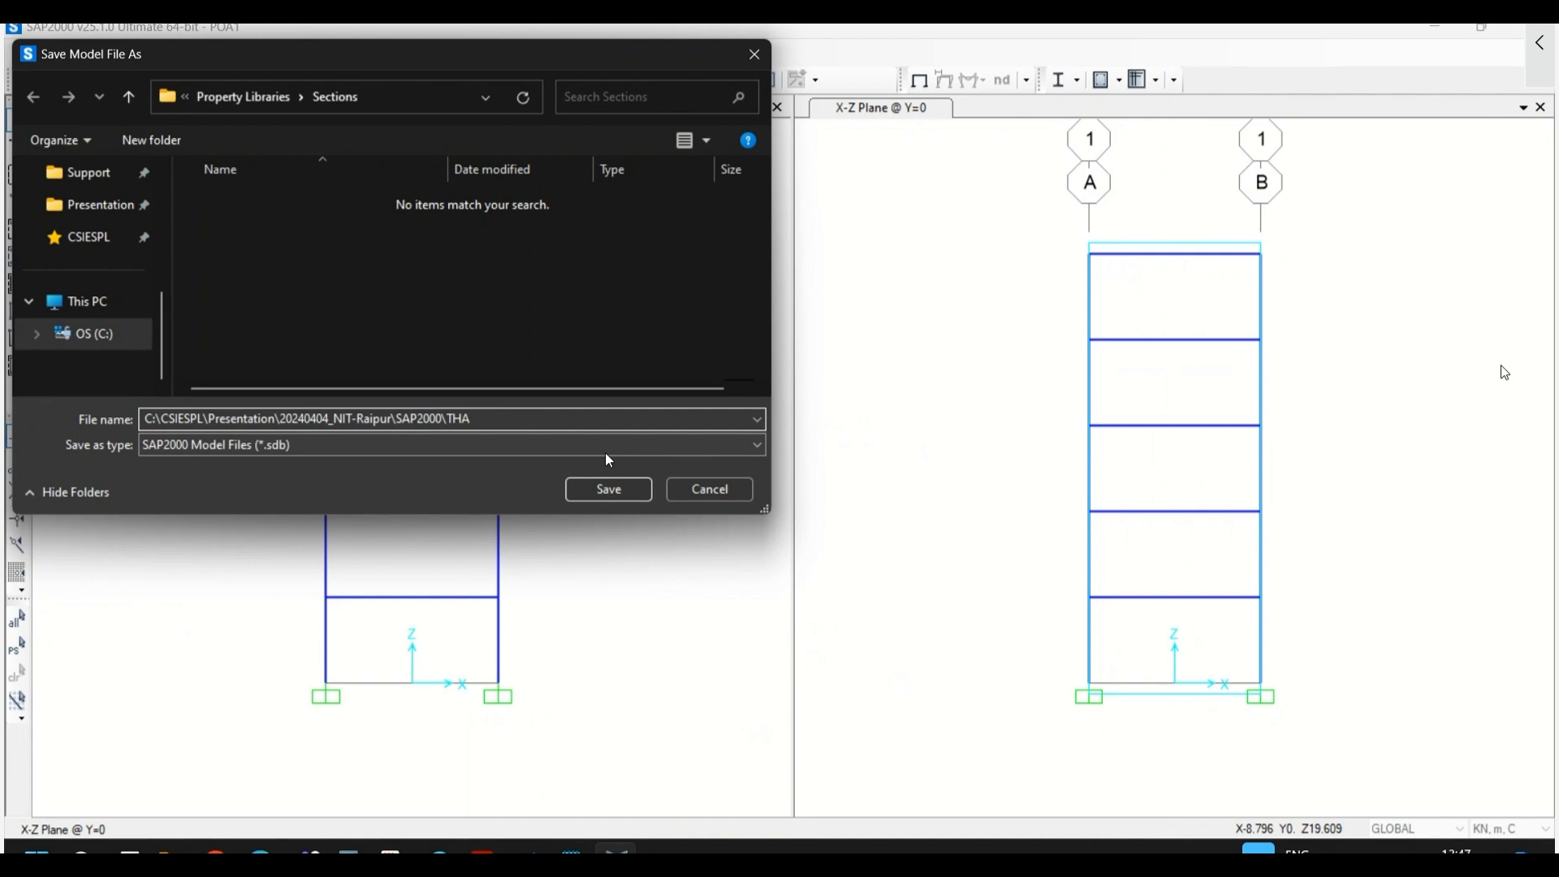
{"action": "left_click", "coordinate": [622, 488]}
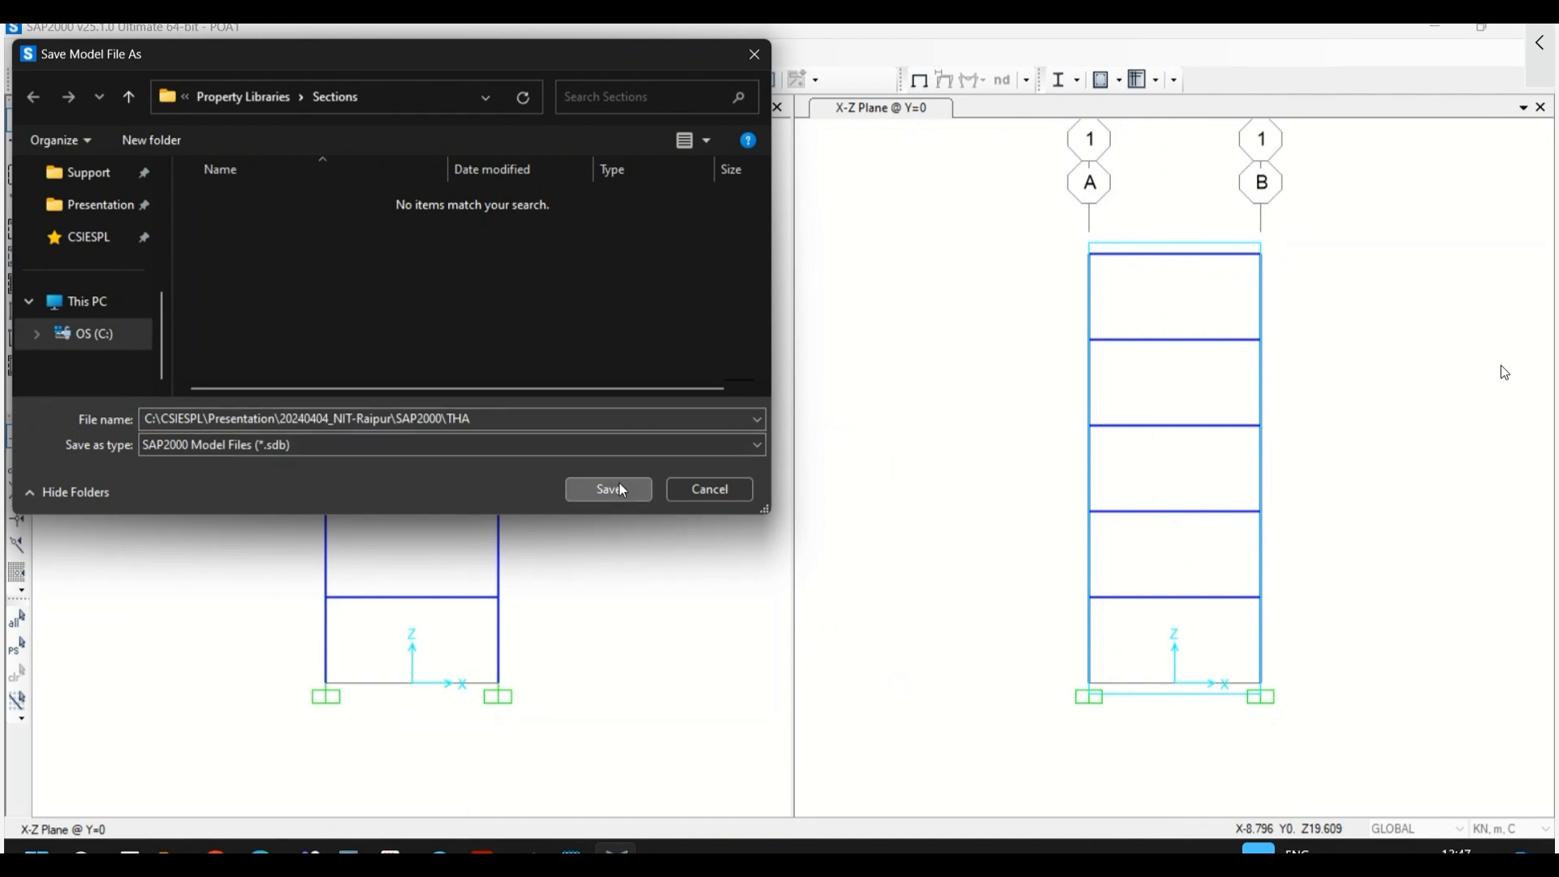
- Save the model as THA1 in the SAP2000 folder inside Presentation's 20240404_NIT-Raipur folder
{"action": "left_click", "coordinate": [89, 204]}
{"action": "double_click", "coordinate": [244, 202]}
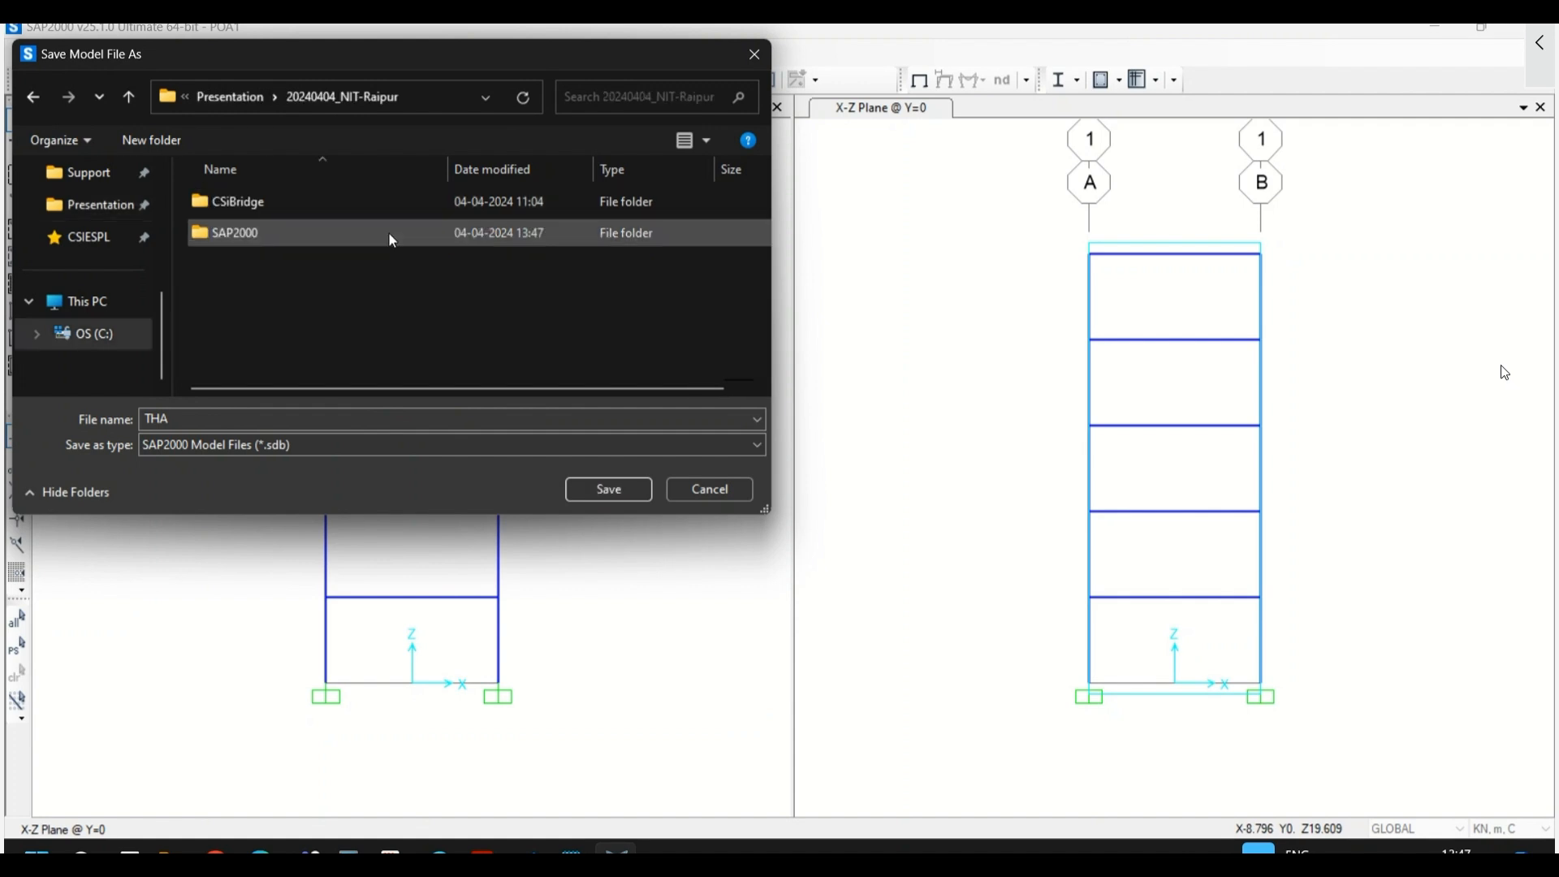
{"action": "double_click", "coordinate": [290, 238]}
{"action": "left_click", "coordinate": [320, 418]}
{"action": "left_click", "coordinate": [321, 418]}
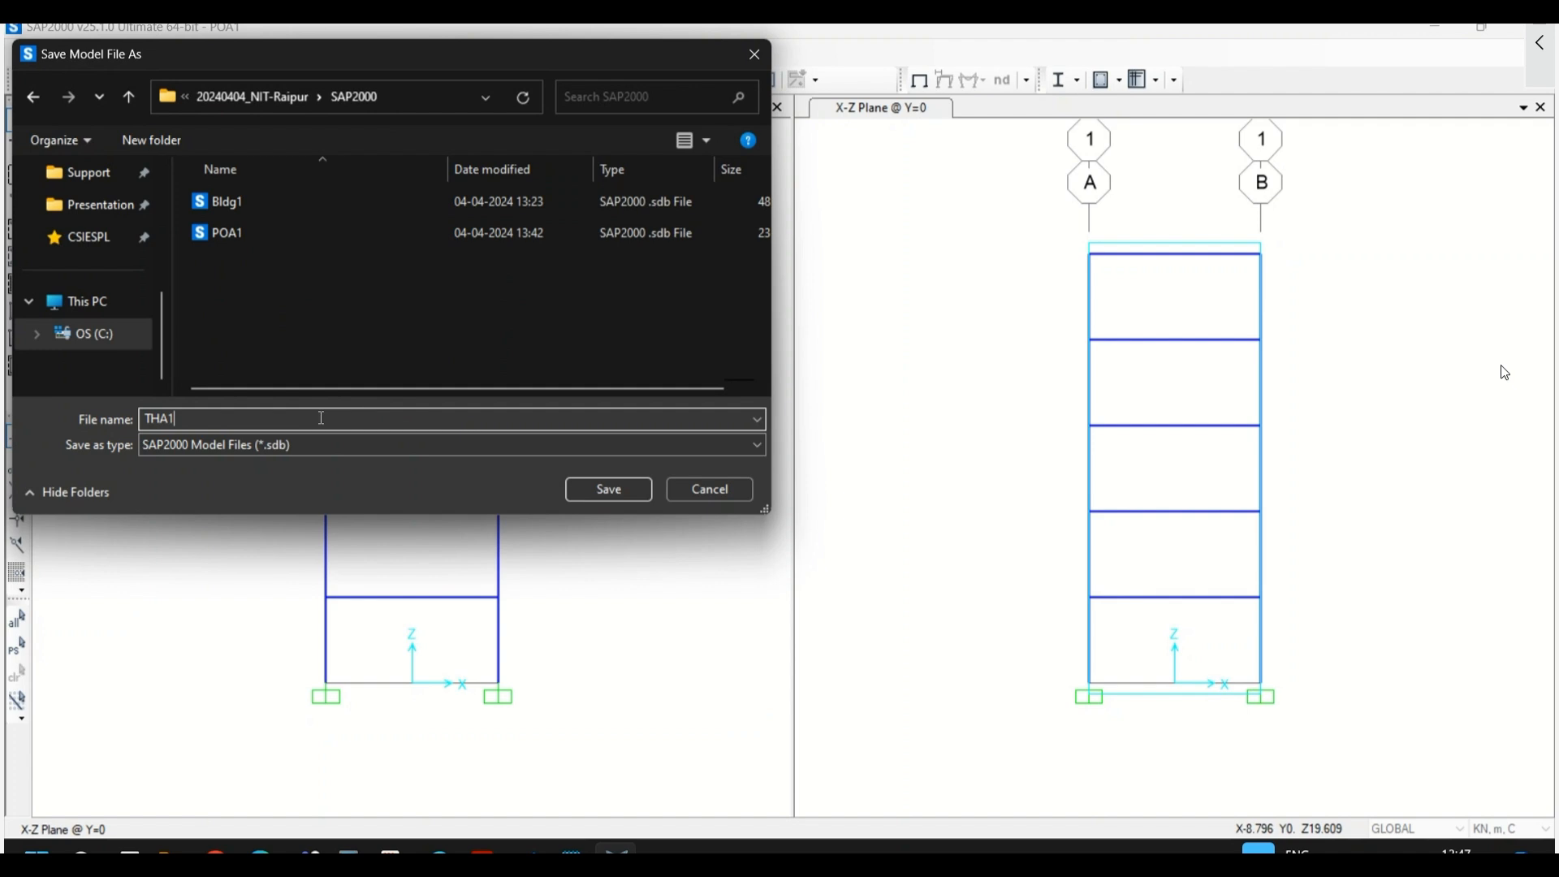
{"action": "left_click", "coordinate": [578, 490]}
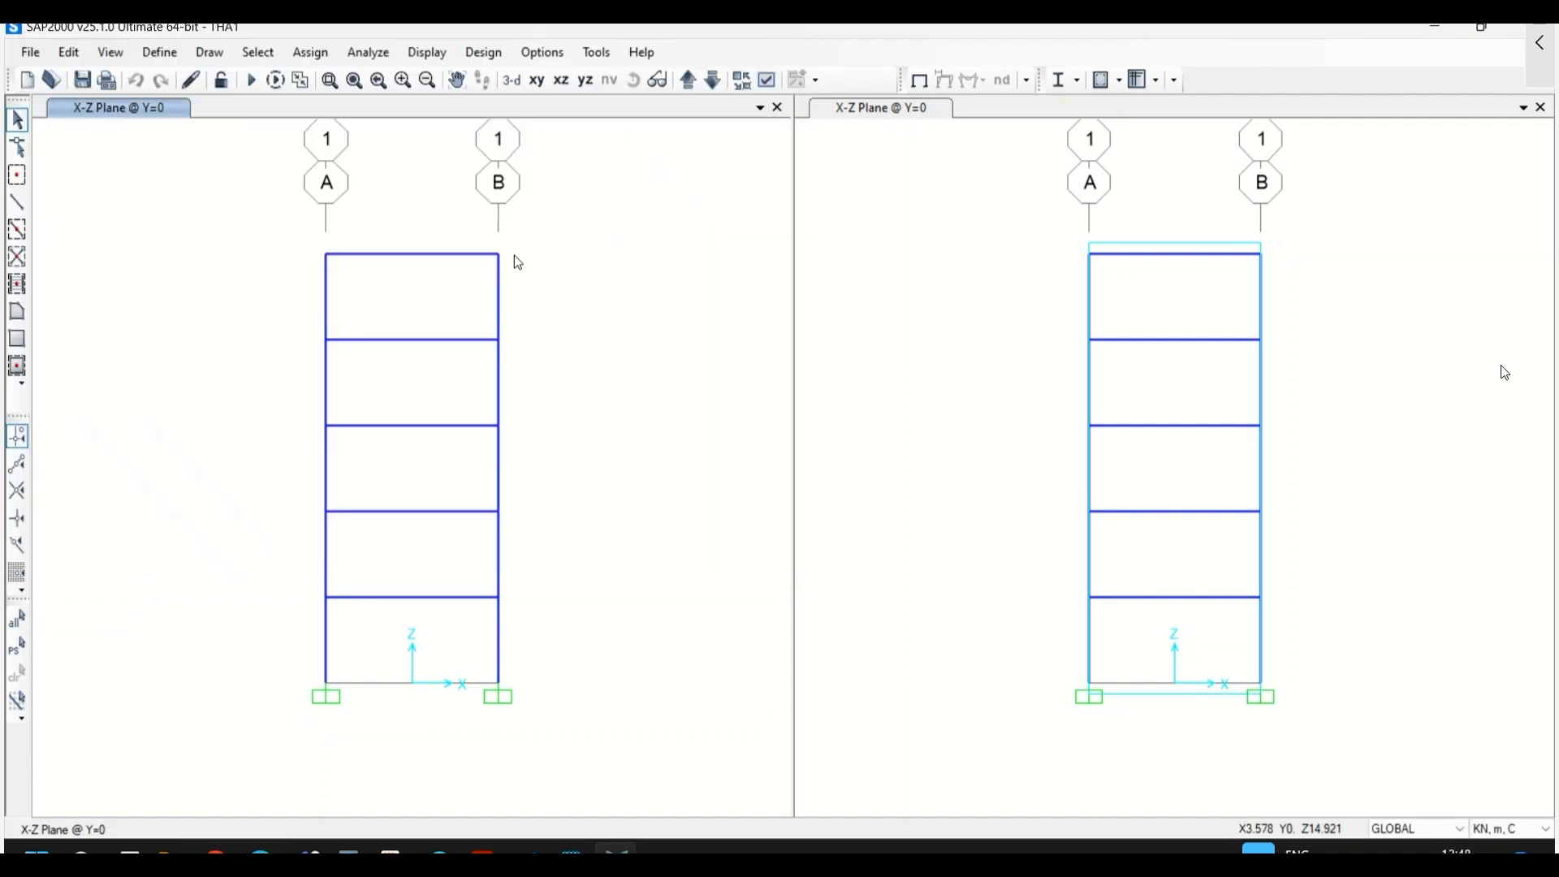
- Add a new link/support property and set its type to Rubber Isolator
{"action": "left_click", "coordinate": [330, 80]}
{"action": "left_click_drag", "start_coordinate": [291, 197], "coordinate": [560, 738]}
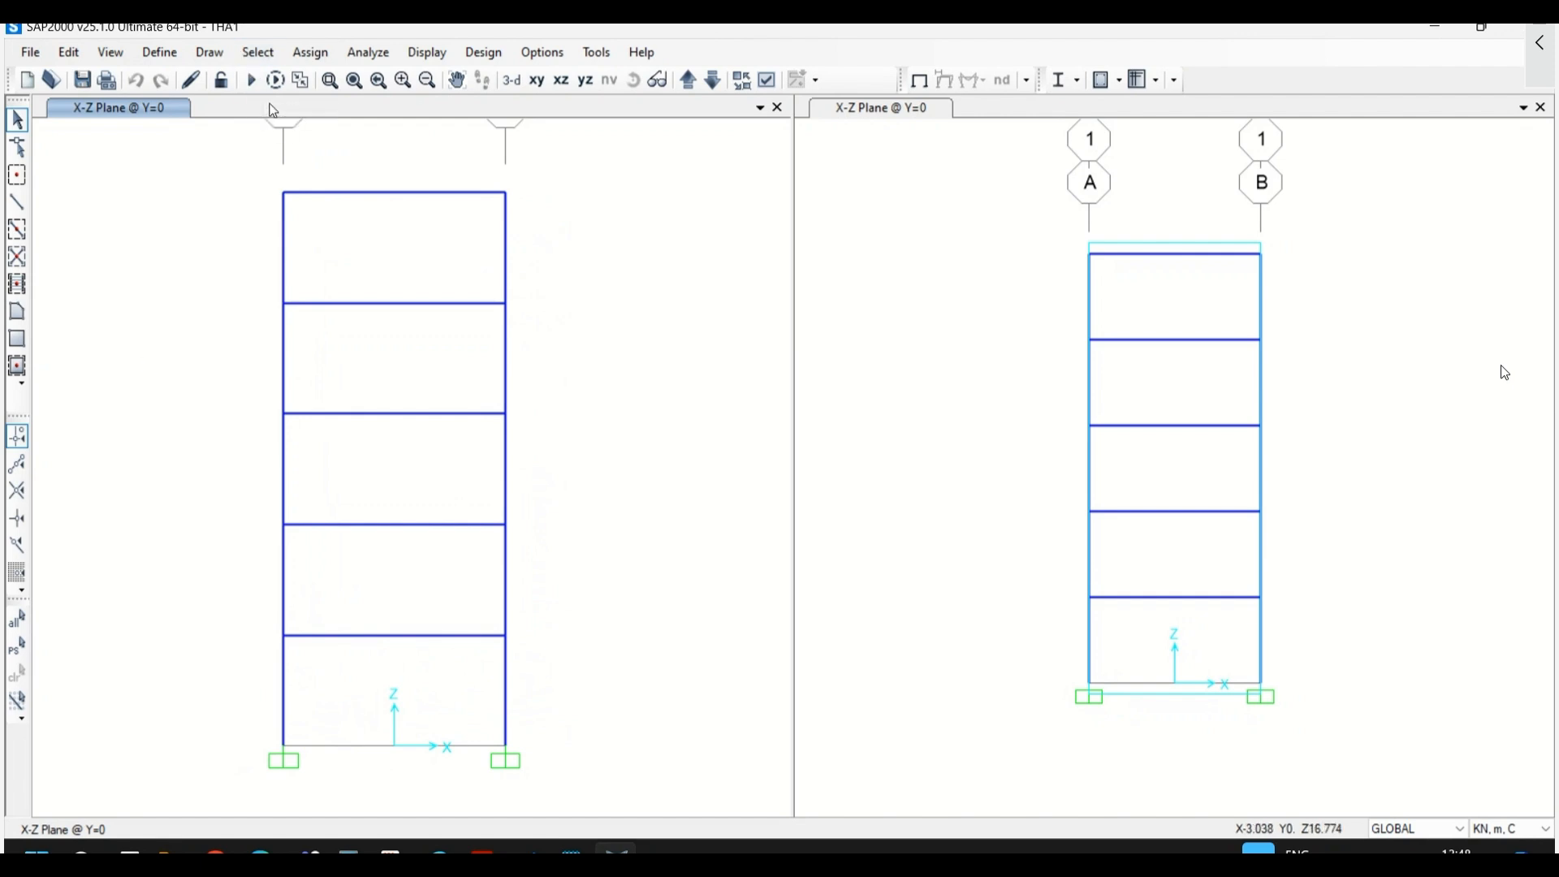
{"action": "left_click", "coordinate": [160, 52]}
{"action": "mouse_move", "coordinate": [165, 113]}
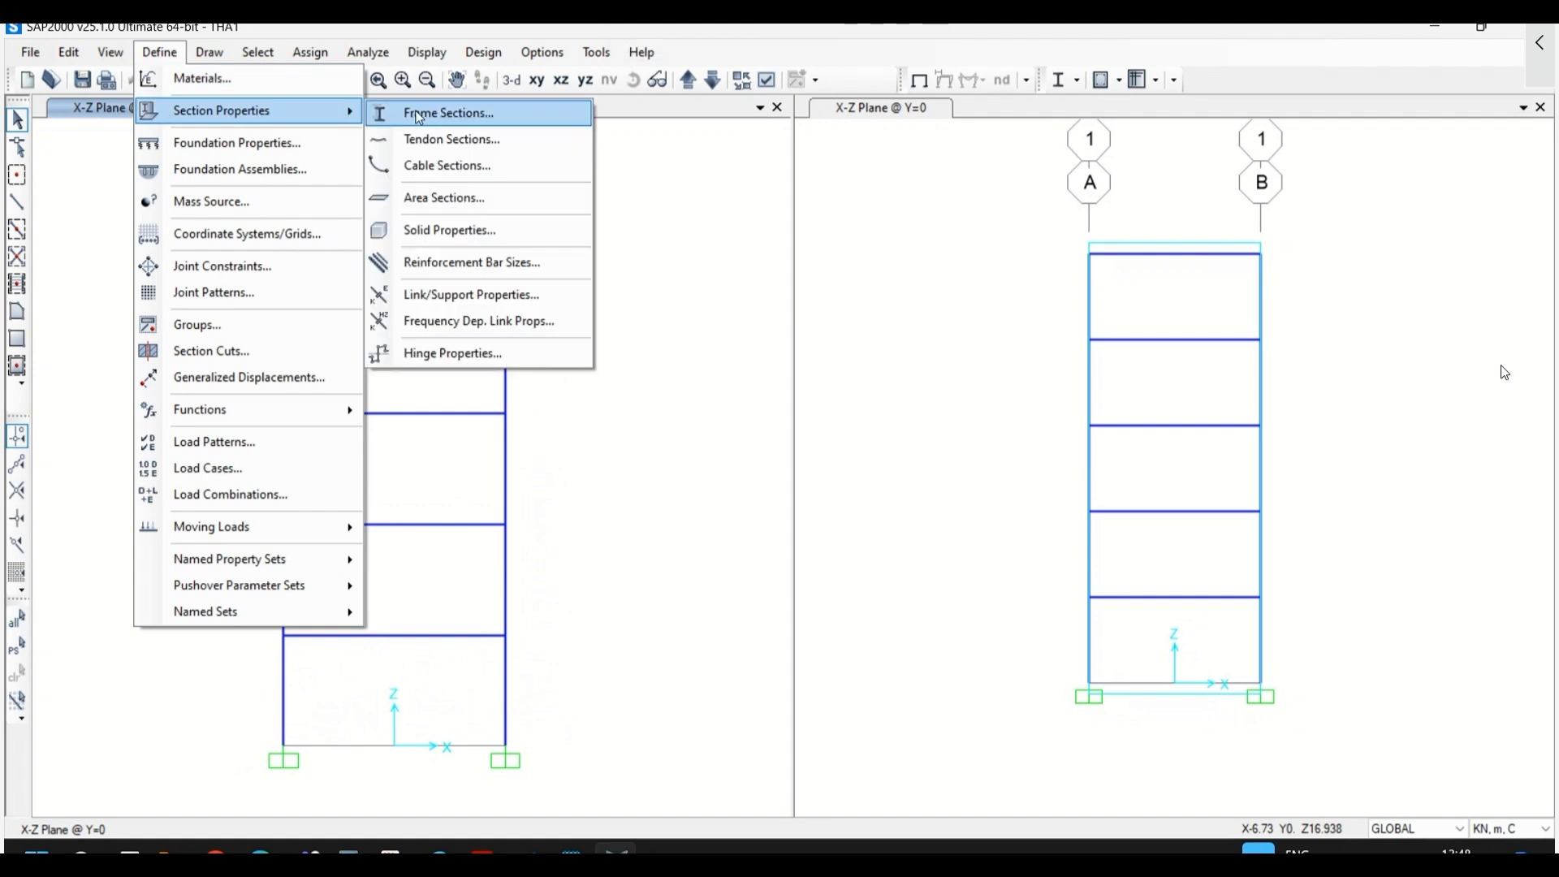
{"action": "left_click", "coordinate": [438, 301]}
{"action": "left_click", "coordinate": [868, 397]}
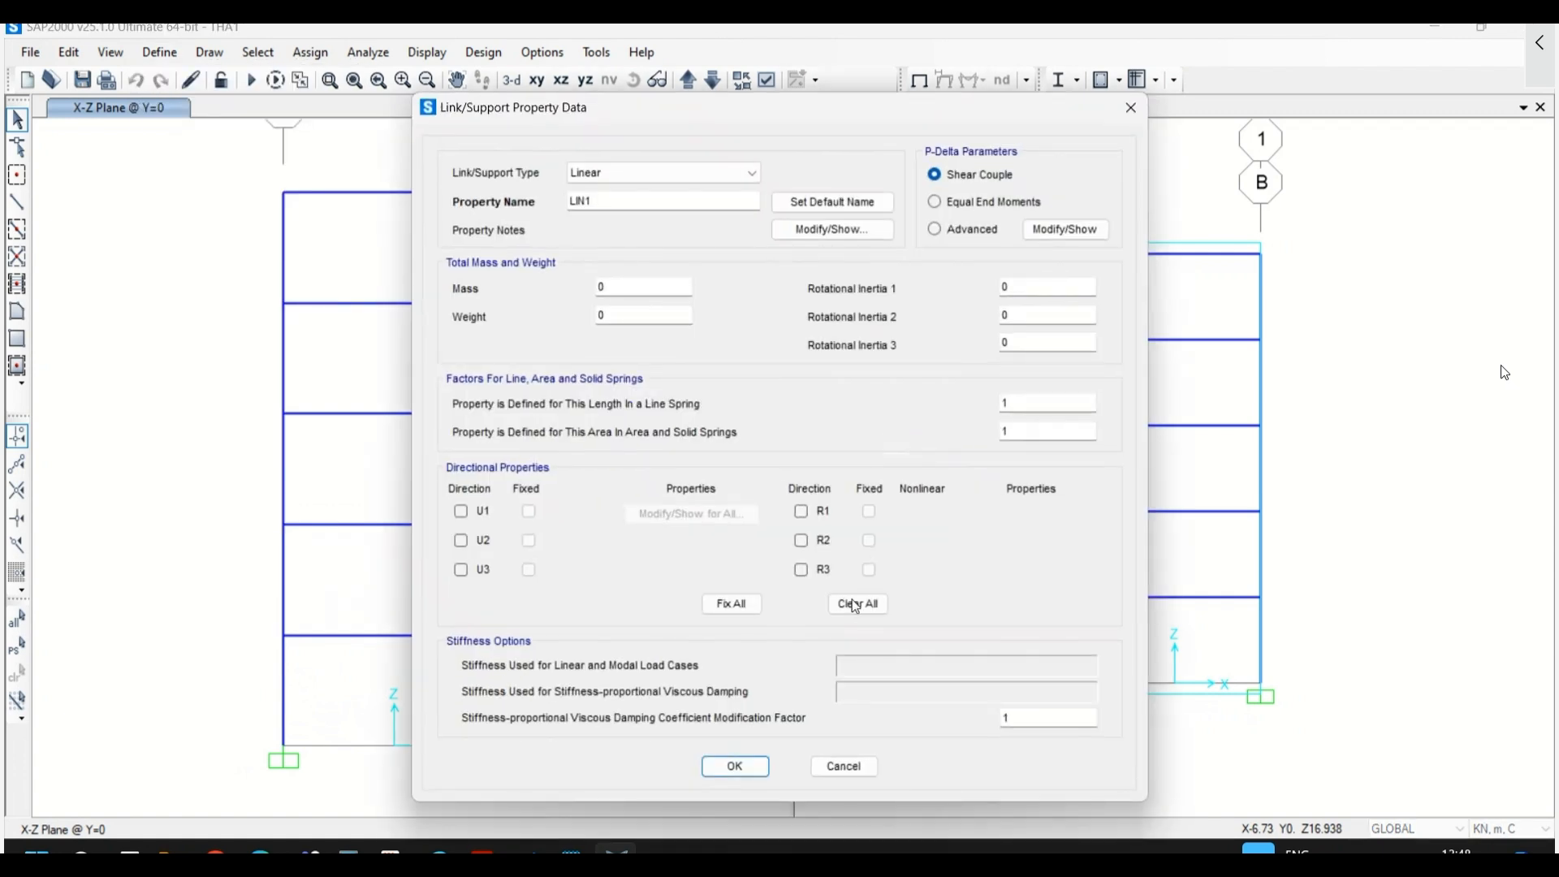
{"action": "left_click", "coordinate": [636, 173]}
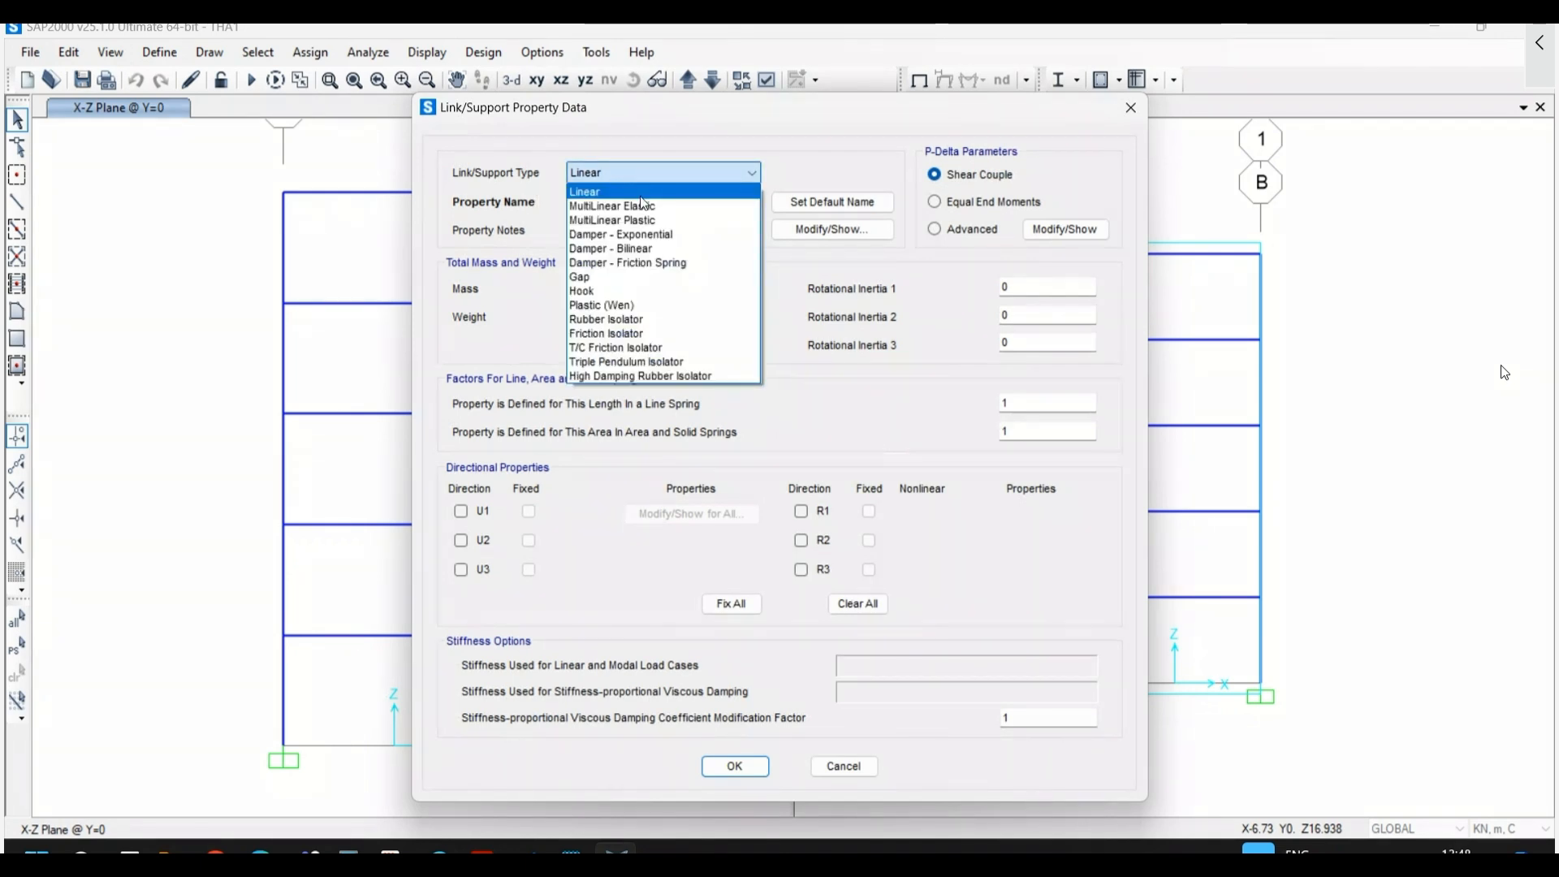
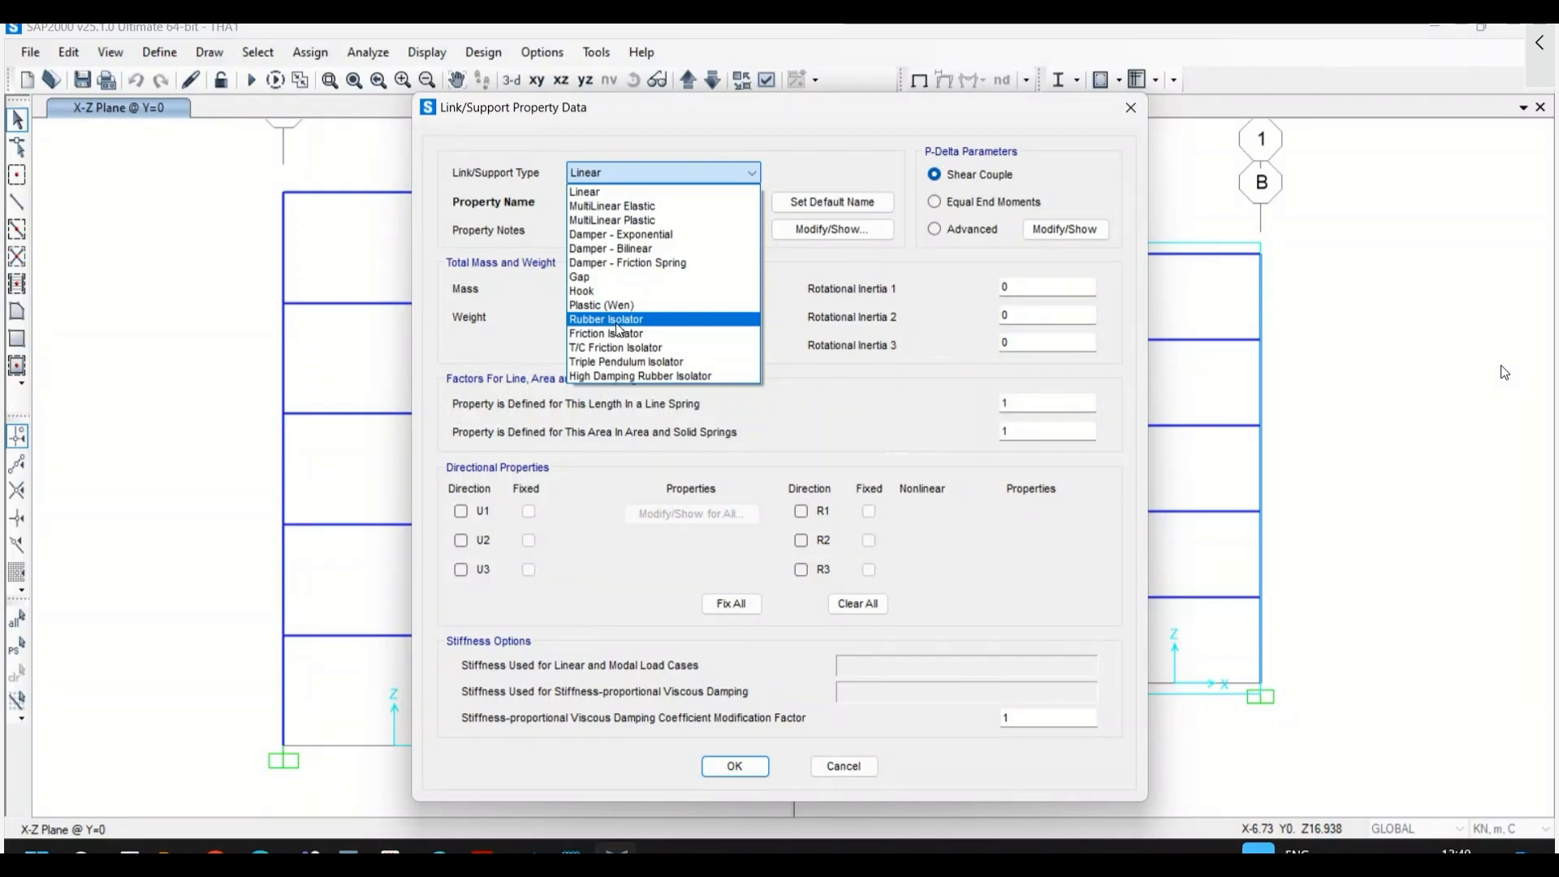
{"action": "left_click", "coordinate": [617, 324]}
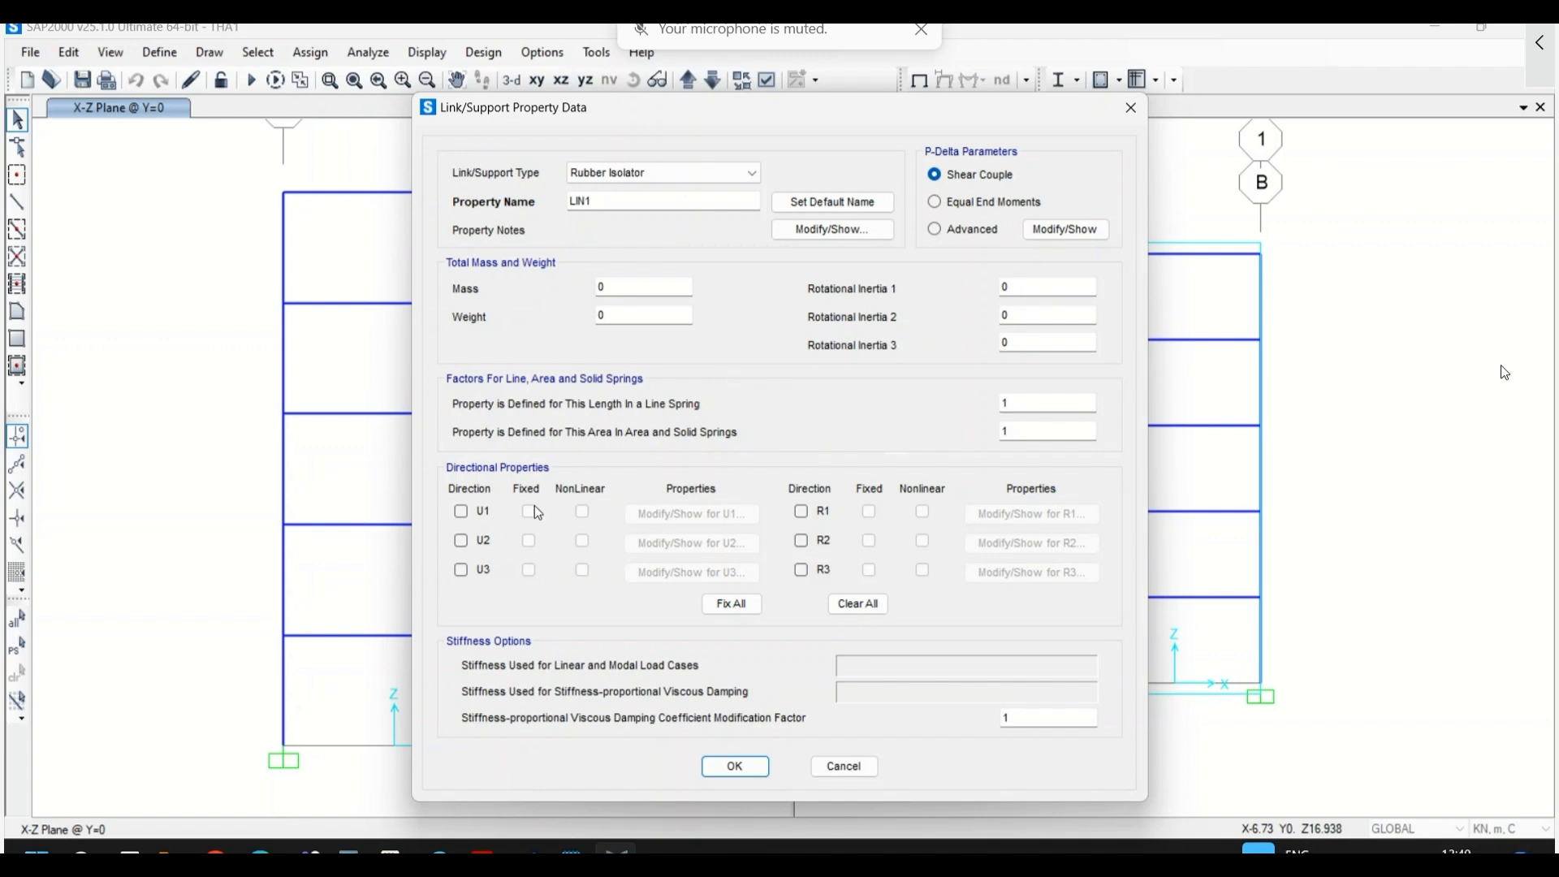
- Activate directions U1 and U2 of the isolator property, with U1 fixed and U2 nonlinear
{"action": "left_click", "coordinate": [463, 518]}
{"action": "left_click", "coordinate": [460, 540]}
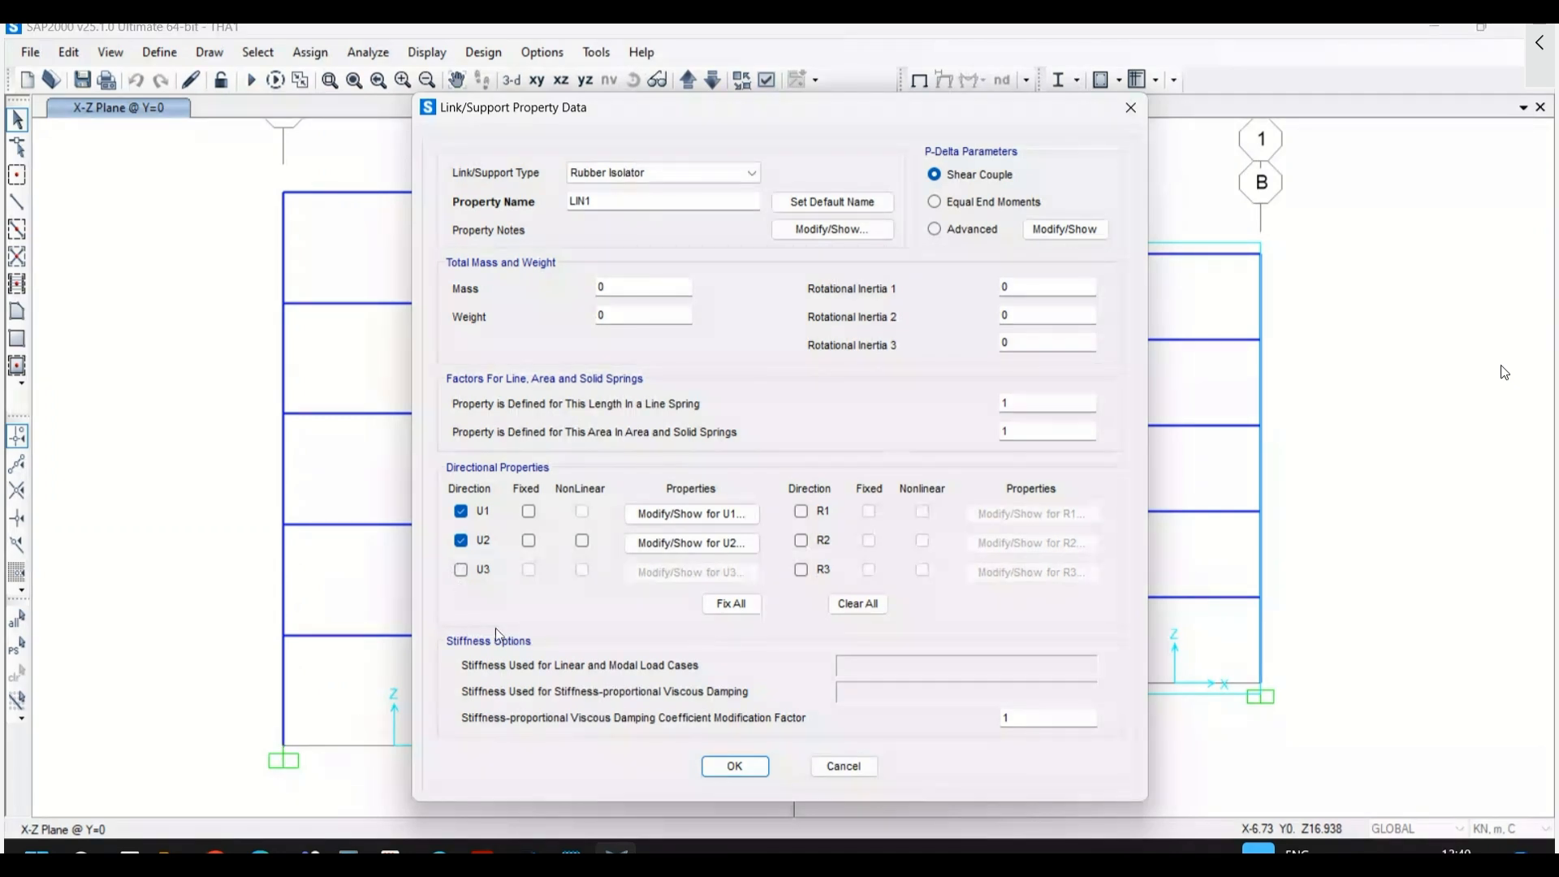
{"action": "left_click_drag", "start_coordinate": [570, 111], "coordinate": [804, 97]}
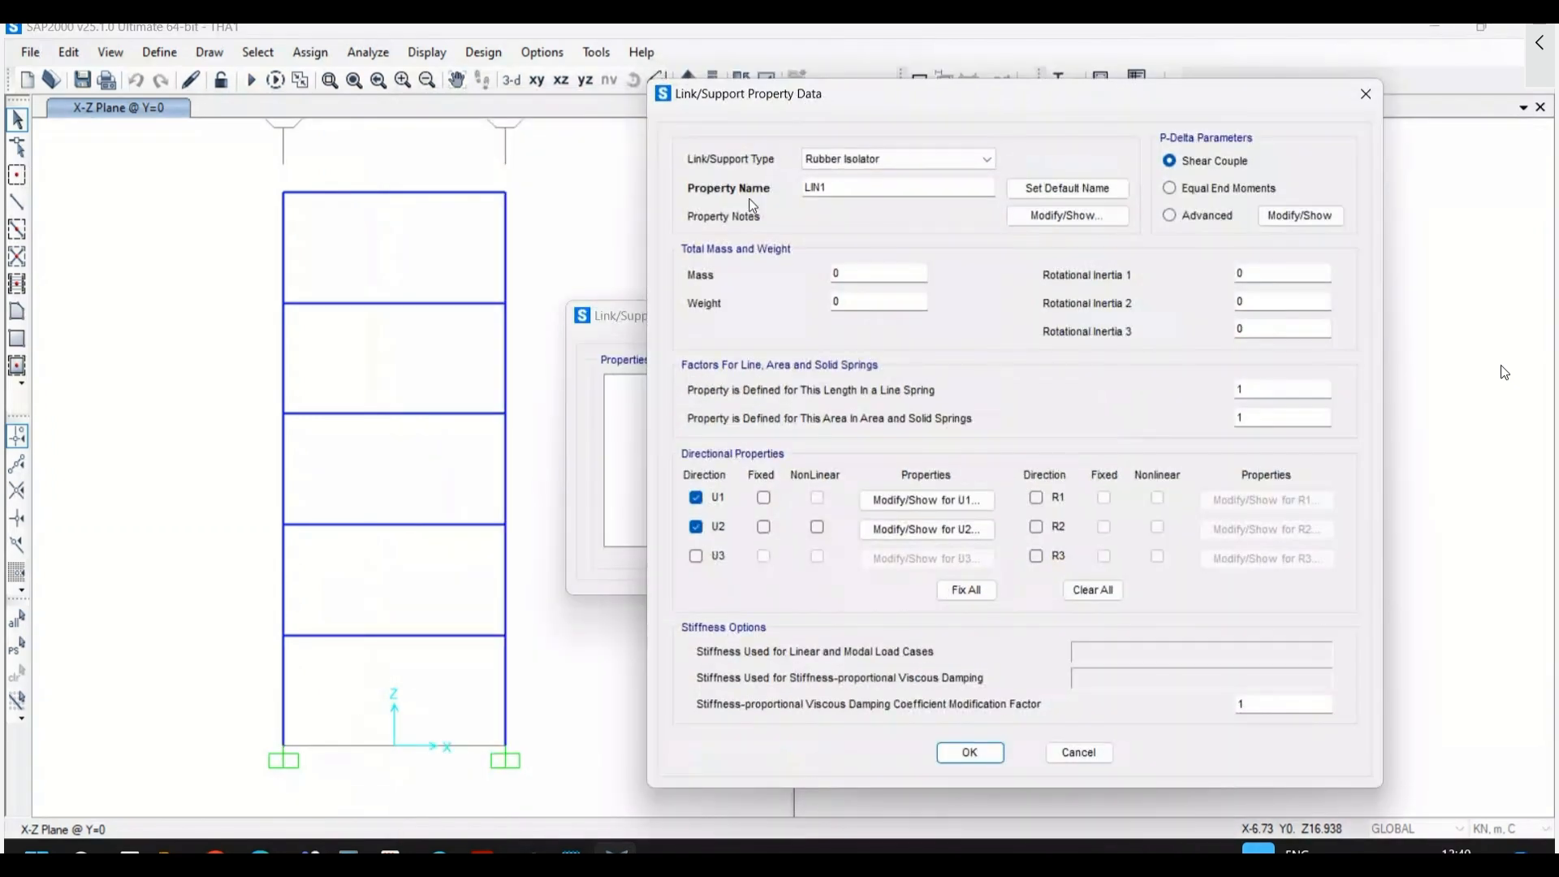
{"action": "left_click", "coordinate": [910, 499]}
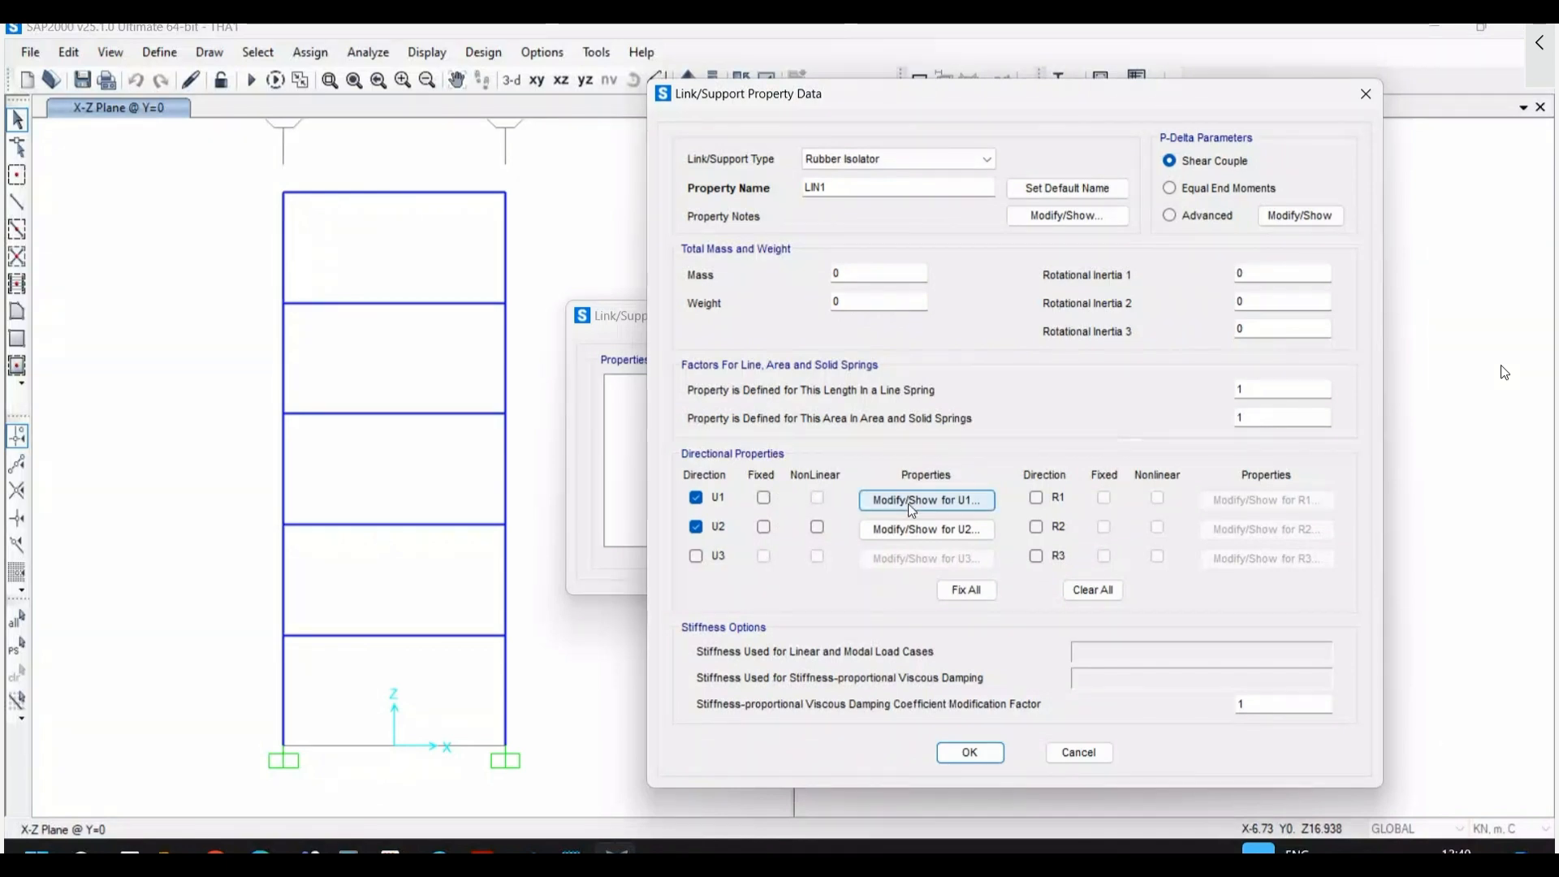
{"action": "left_click", "coordinate": [764, 498]}
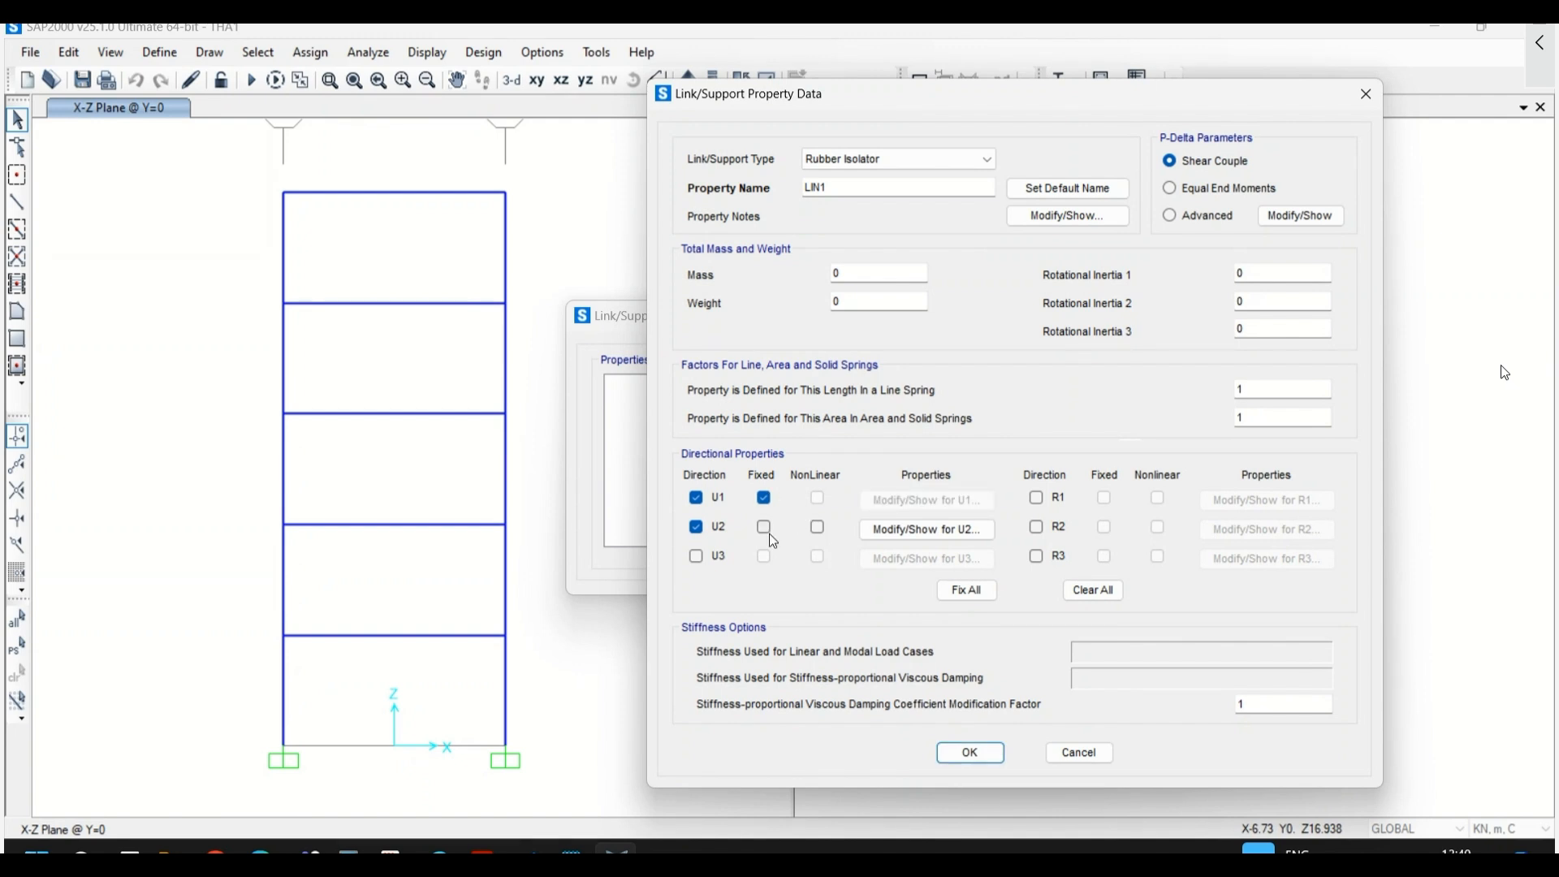
{"action": "left_click", "coordinate": [817, 527]}
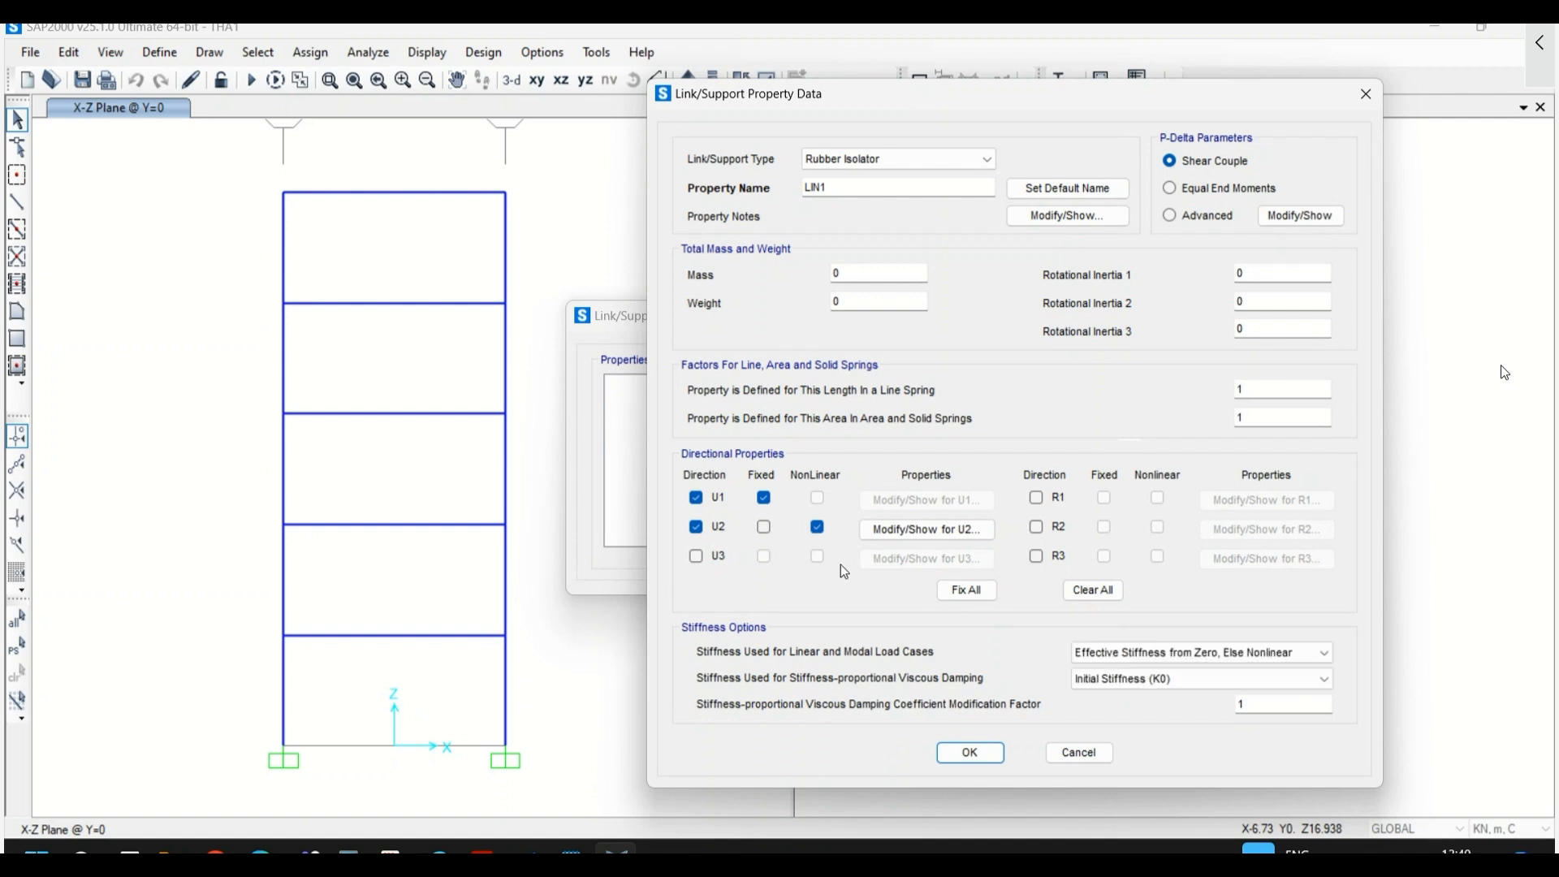
- Set the effective stiffness of the isolator's U2 direction to 1000 for linear analysis cases
{"action": "left_click", "coordinate": [934, 533]}
{"action": "left_click_drag", "start_coordinate": [1042, 225], "coordinate": [1221, 223]}
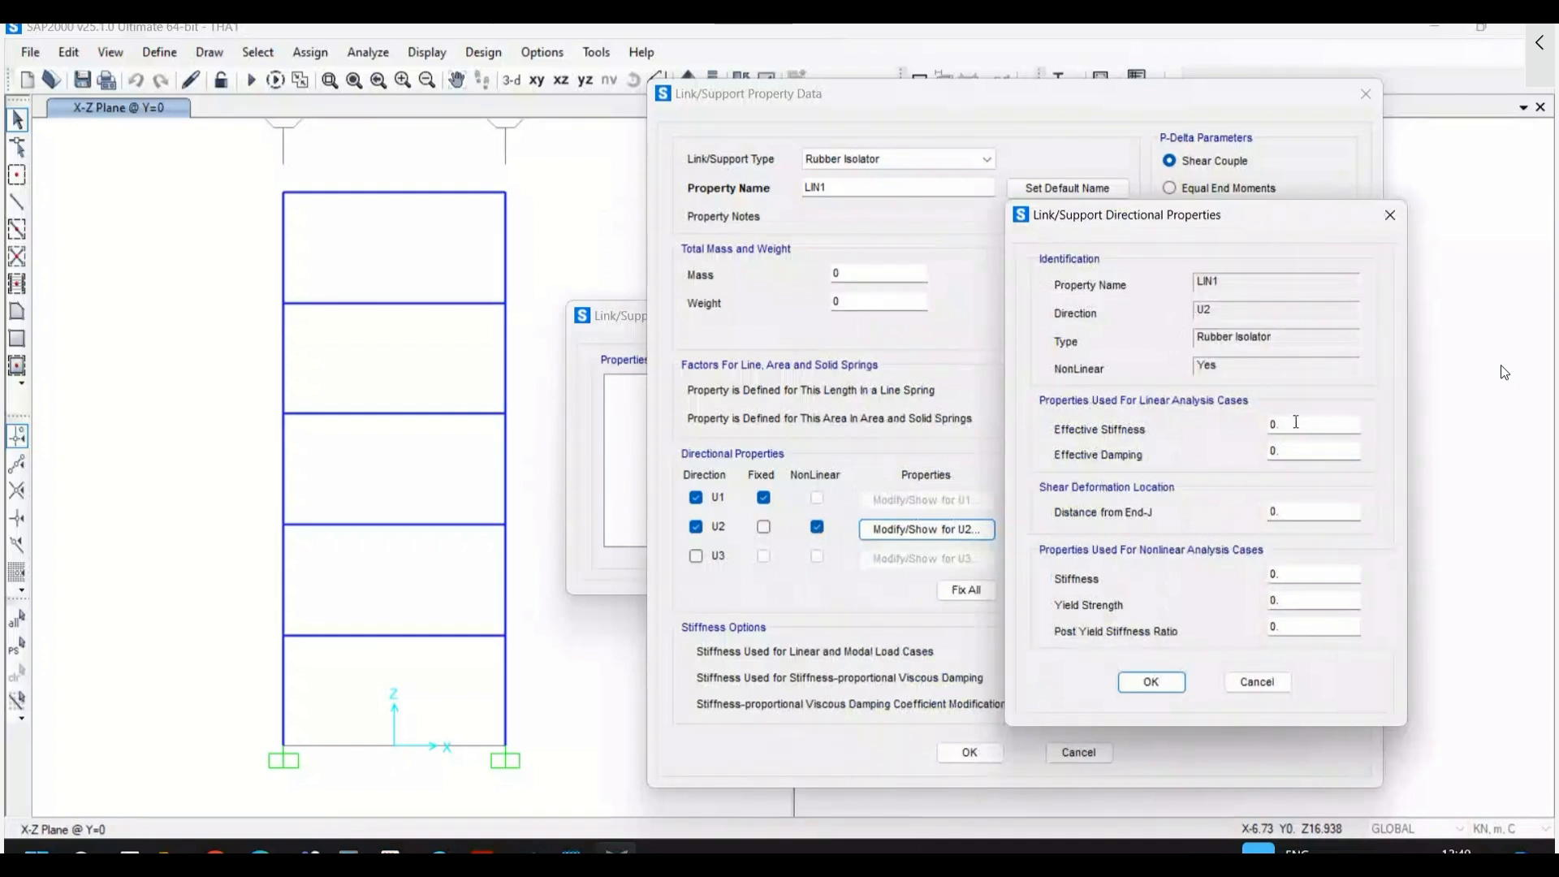
{"action": "left_click_drag", "start_coordinate": [1296, 423], "coordinate": [1251, 428]}
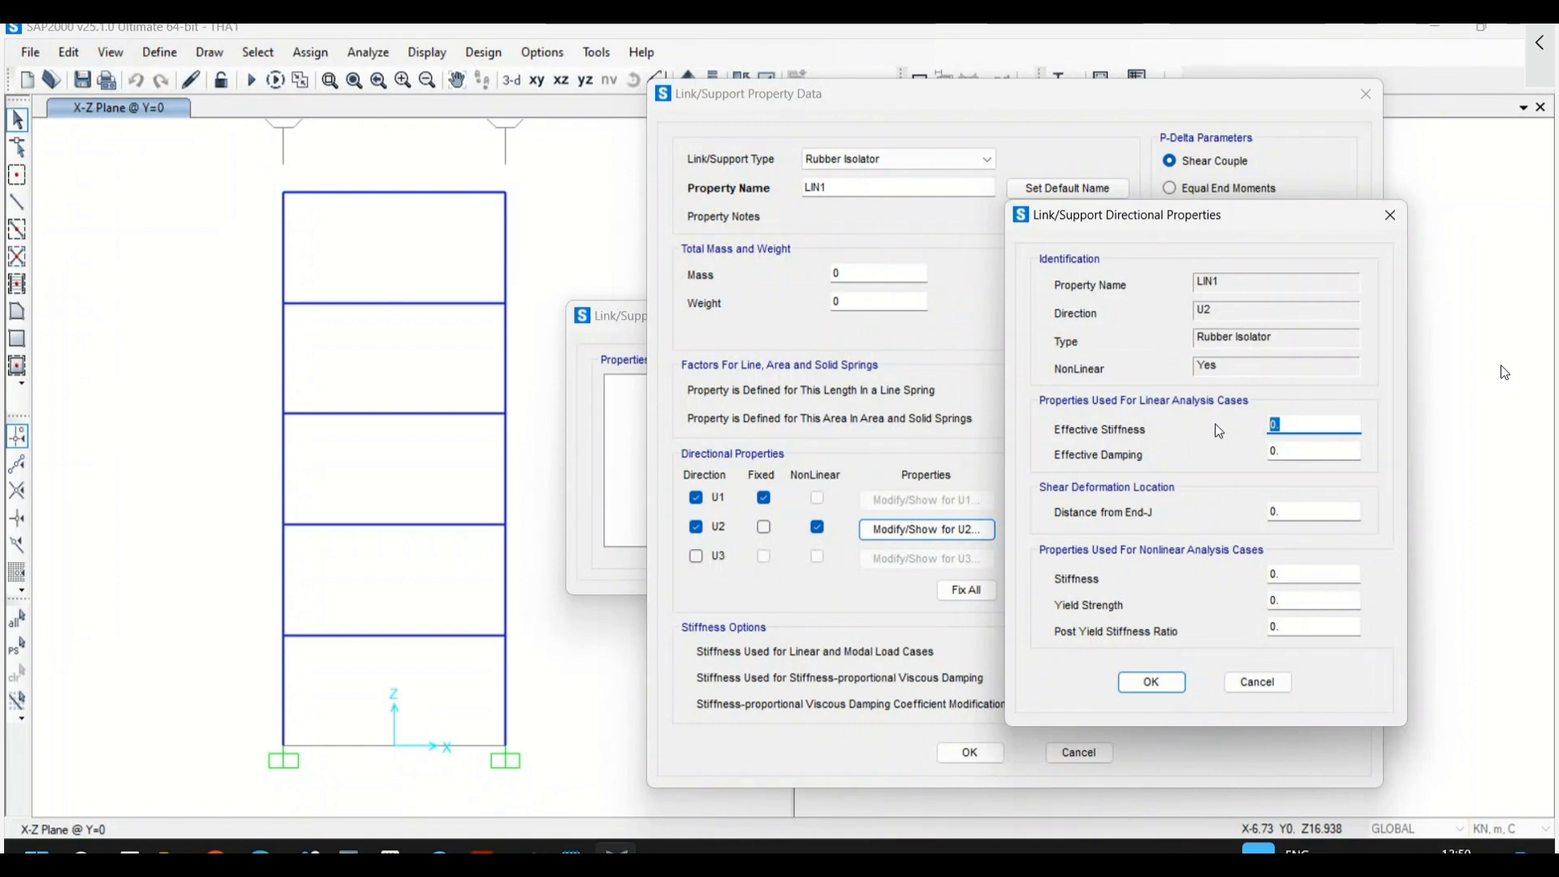
{"action": "type", "text": "1000"}
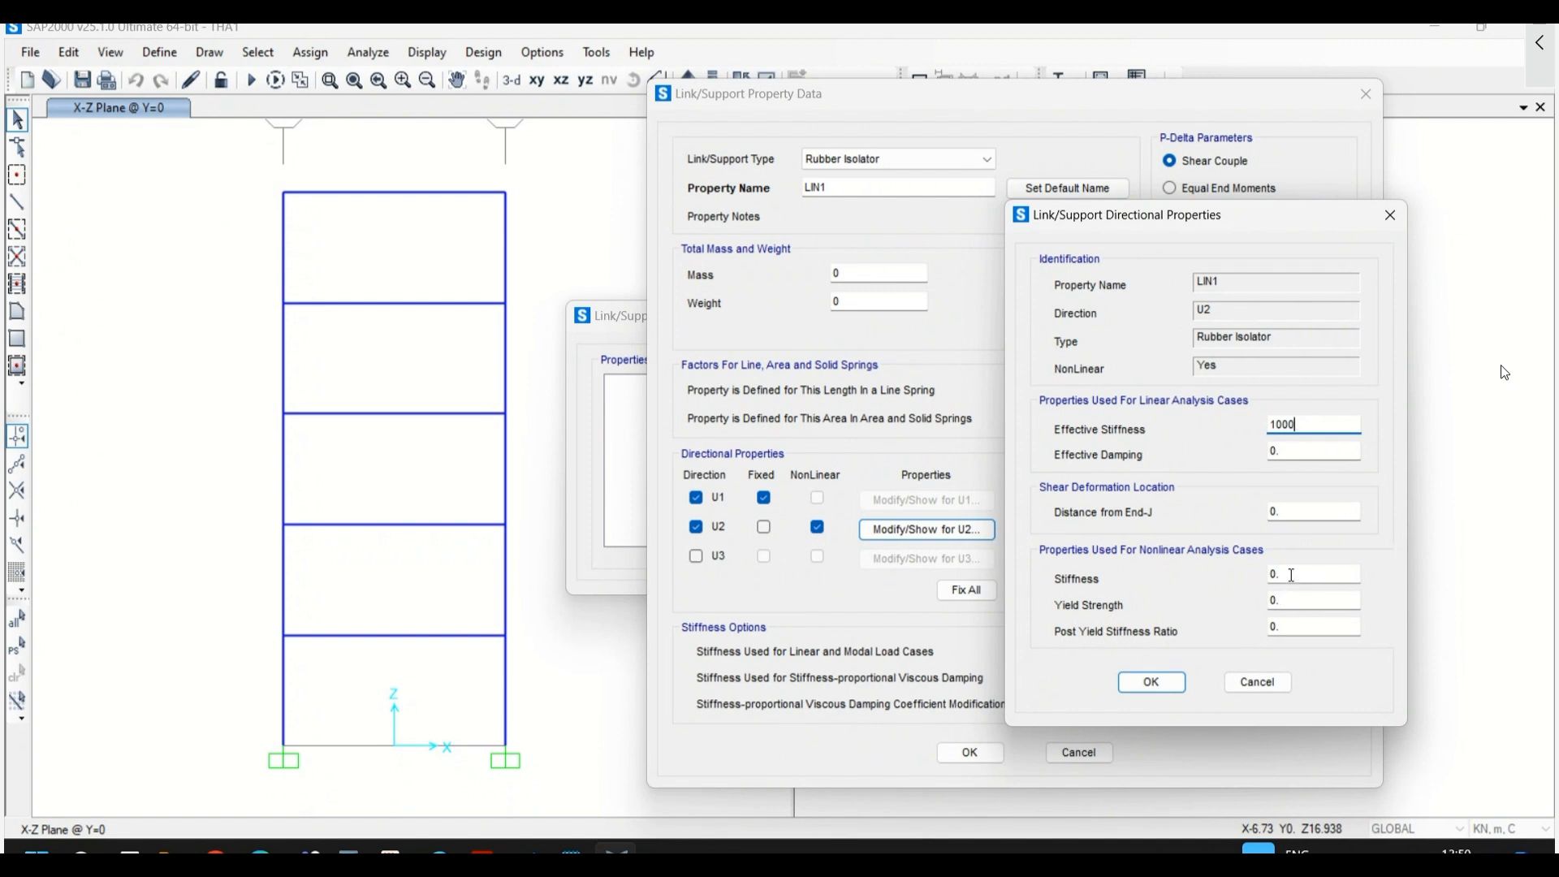
- Set U2's nonlinear stiffness to 500, yield strength to 10 and post yield stiffness ratio to 0.1, and accept the isolator property definition
{"action": "left_click", "coordinate": [1325, 579]}
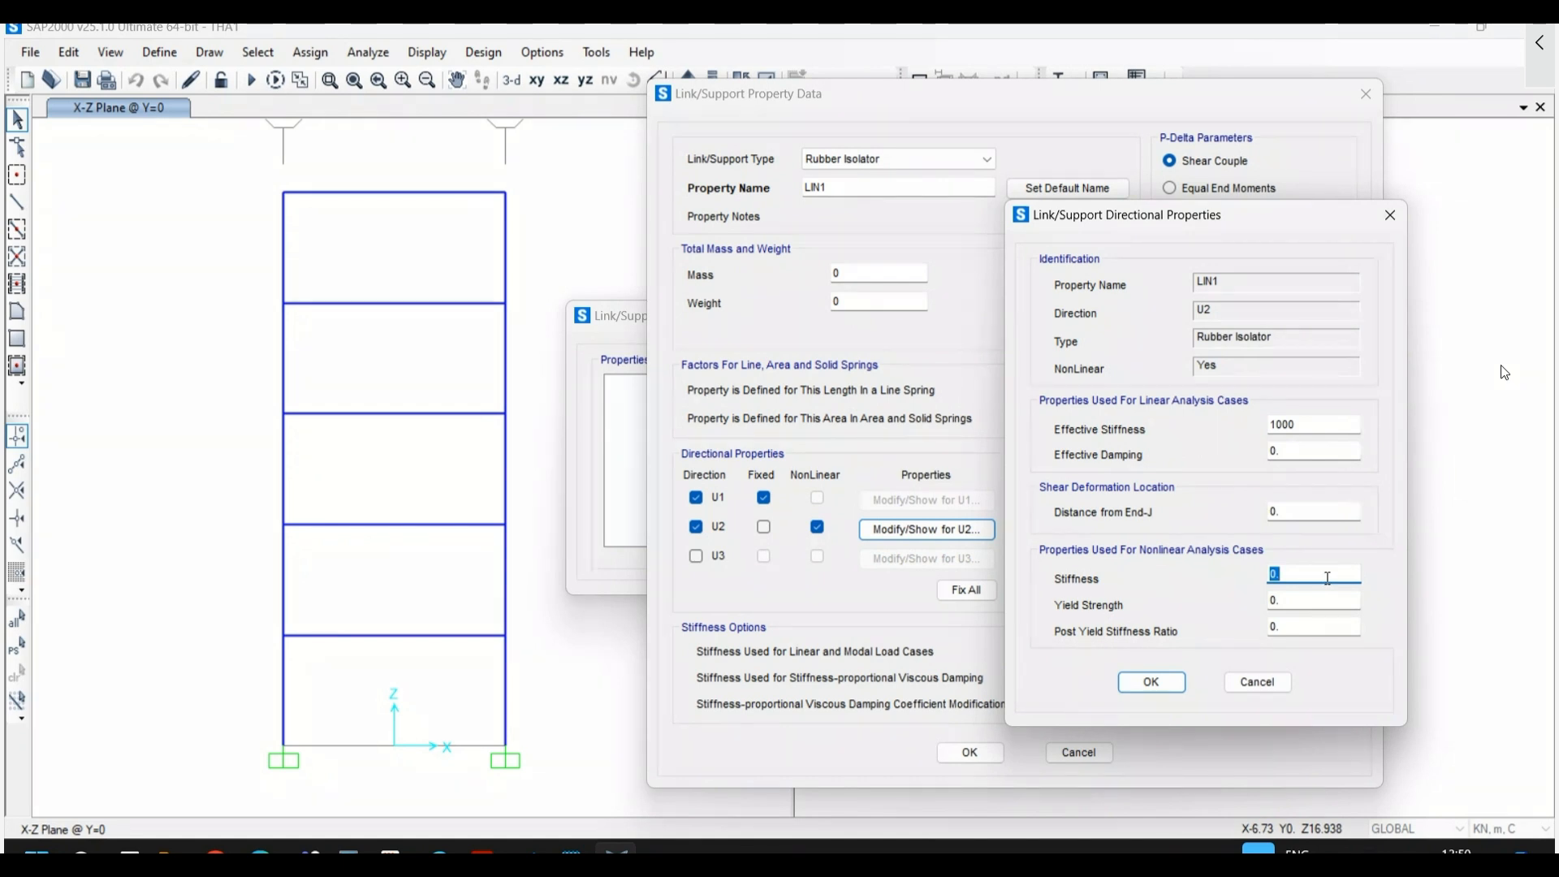
{"action": "type", "text": "500"}
{"action": "left_click", "coordinate": [1299, 602]}
{"action": "type", "text": "10"}
{"action": "left_click", "coordinate": [1302, 628]}
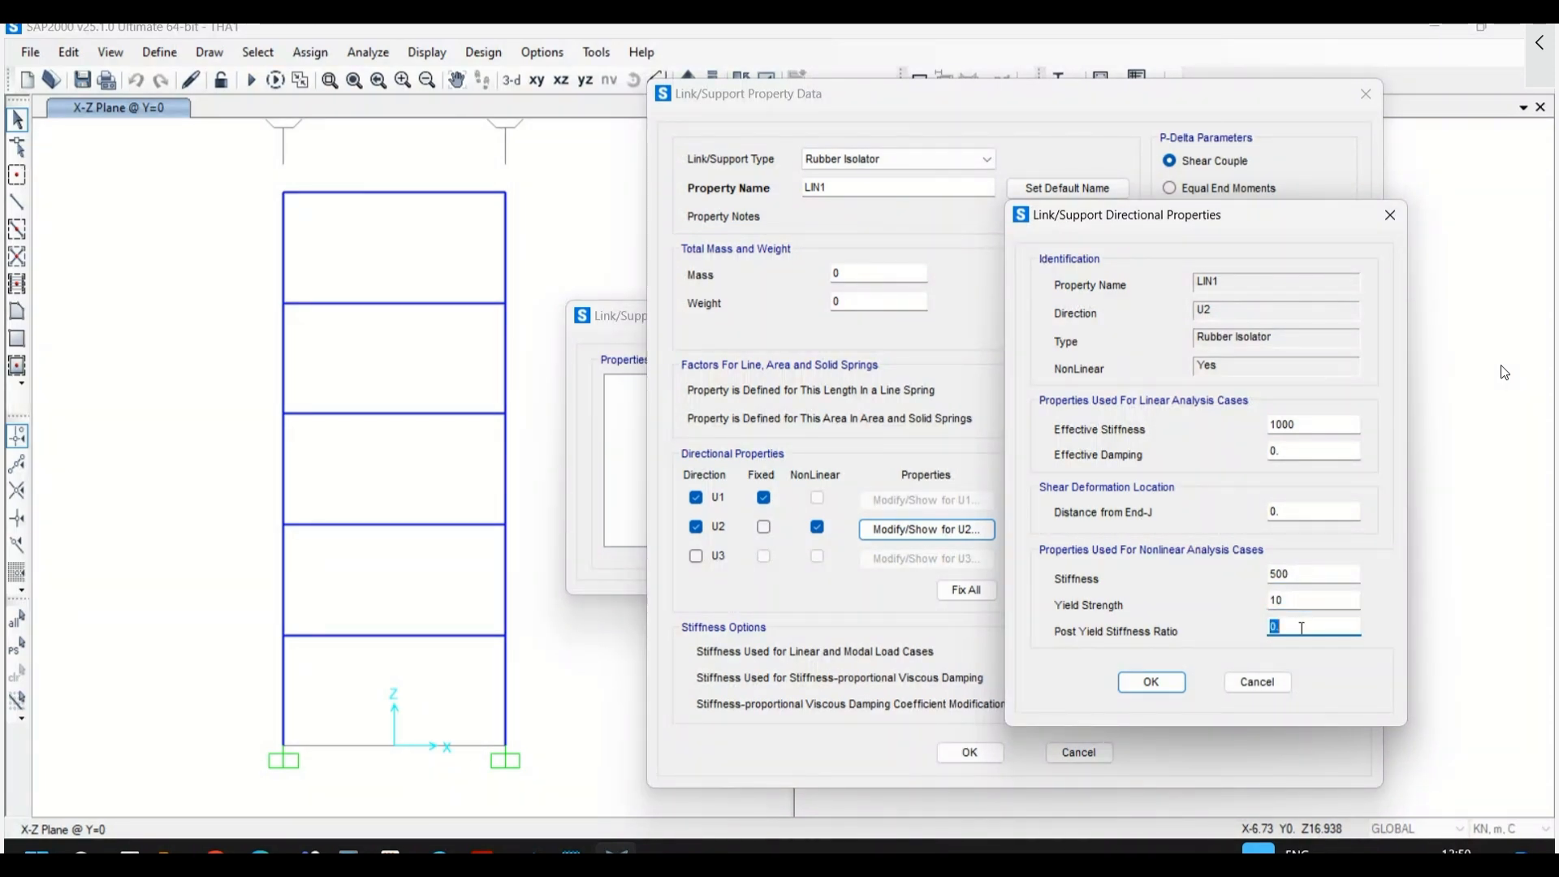
{"action": "type", "text": "0.1"}
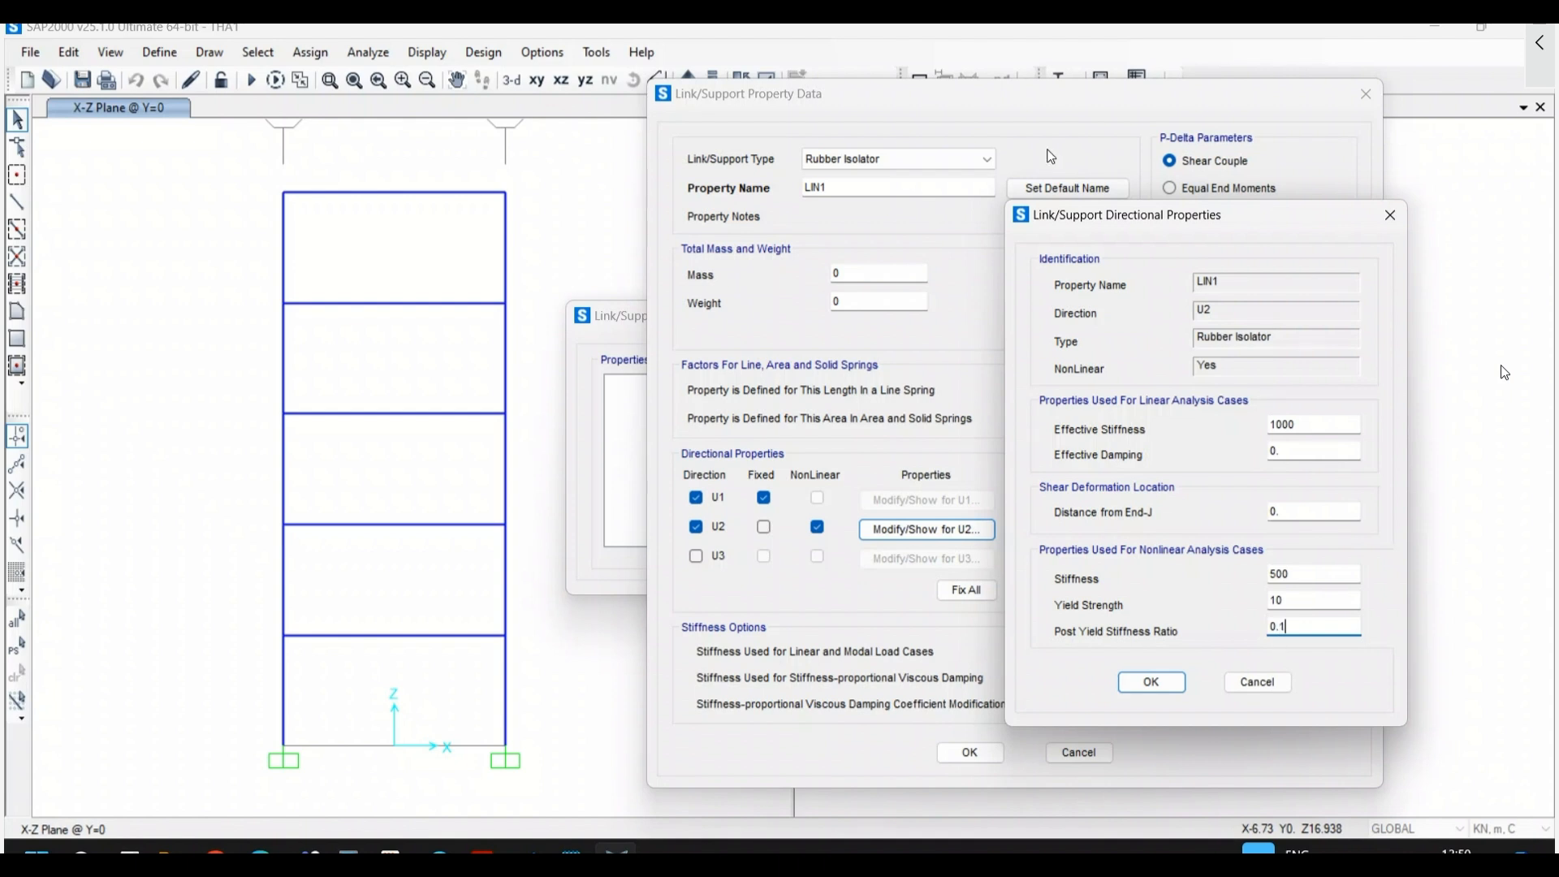
{"action": "left_click_drag", "start_coordinate": [1196, 217], "coordinate": [1147, 231]}
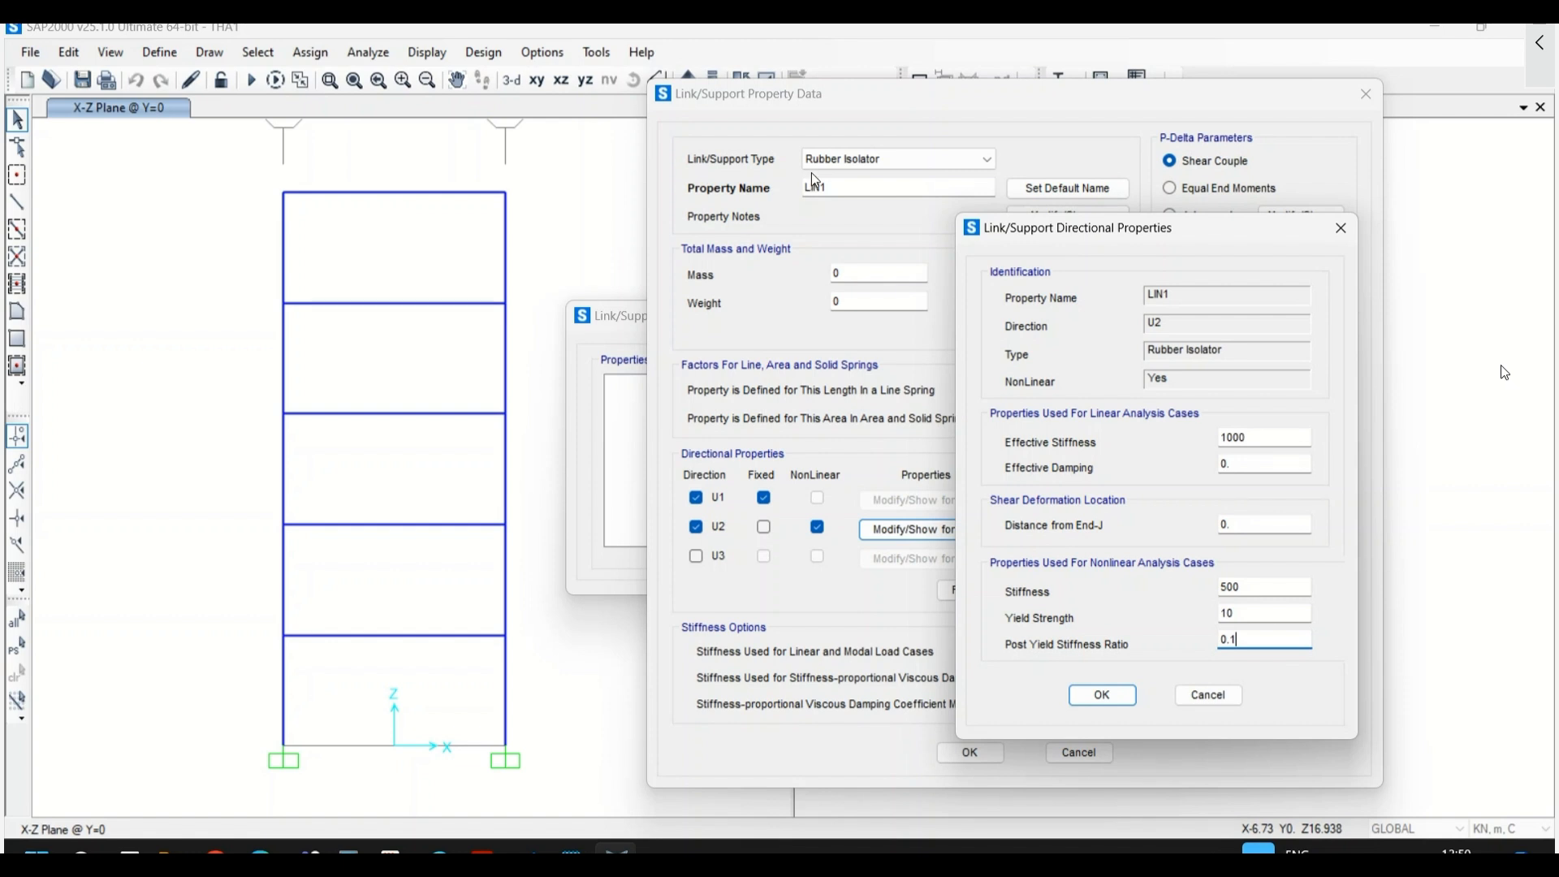
{"action": "left_click", "coordinate": [1118, 692]}
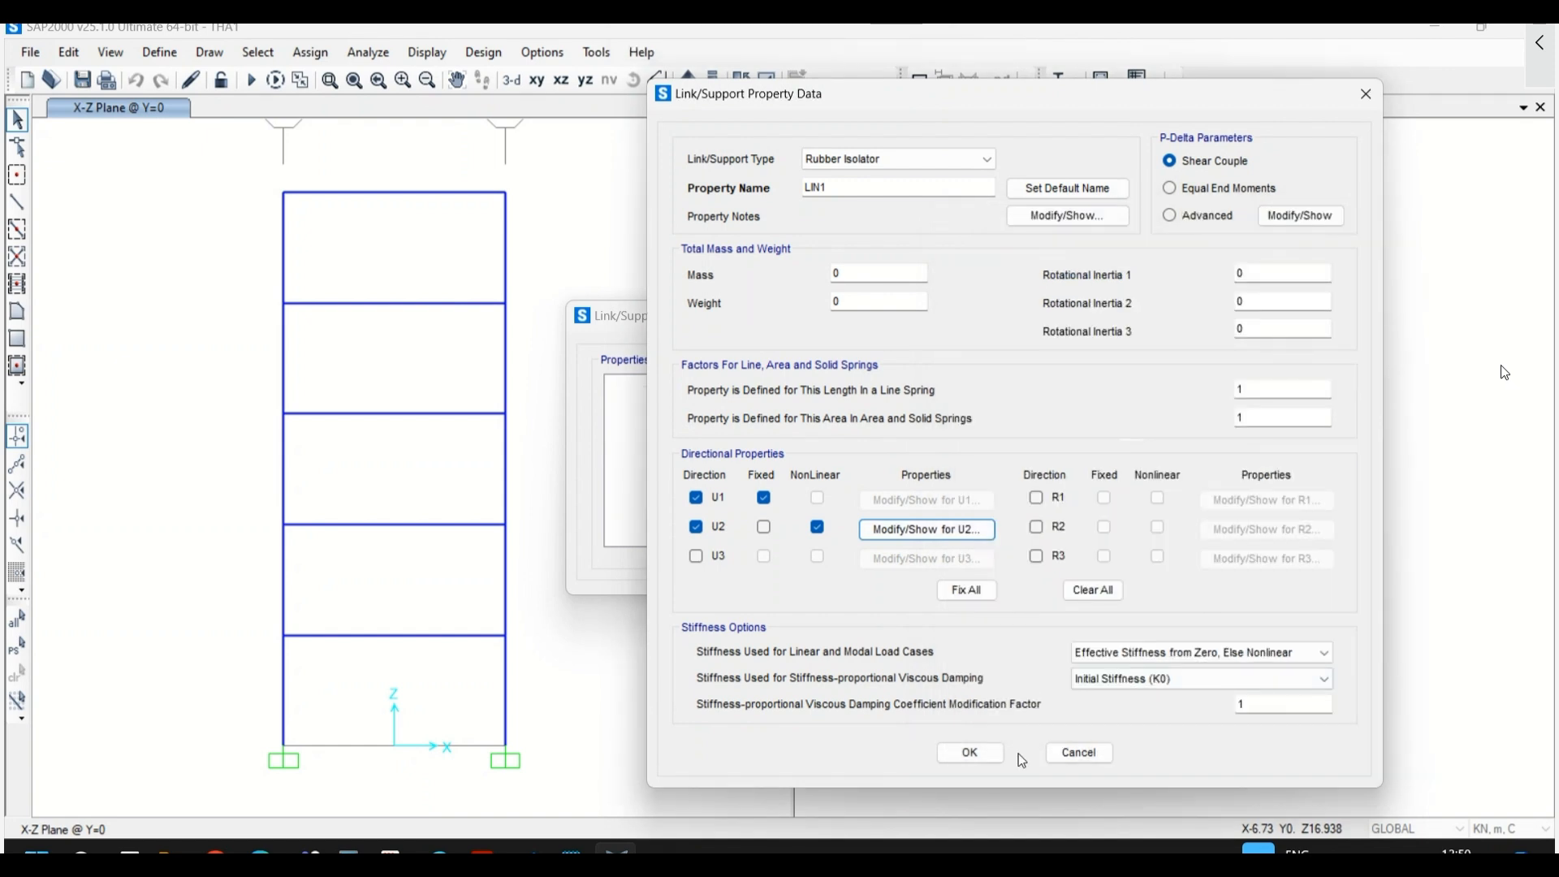
{"action": "left_click", "coordinate": [987, 755]}
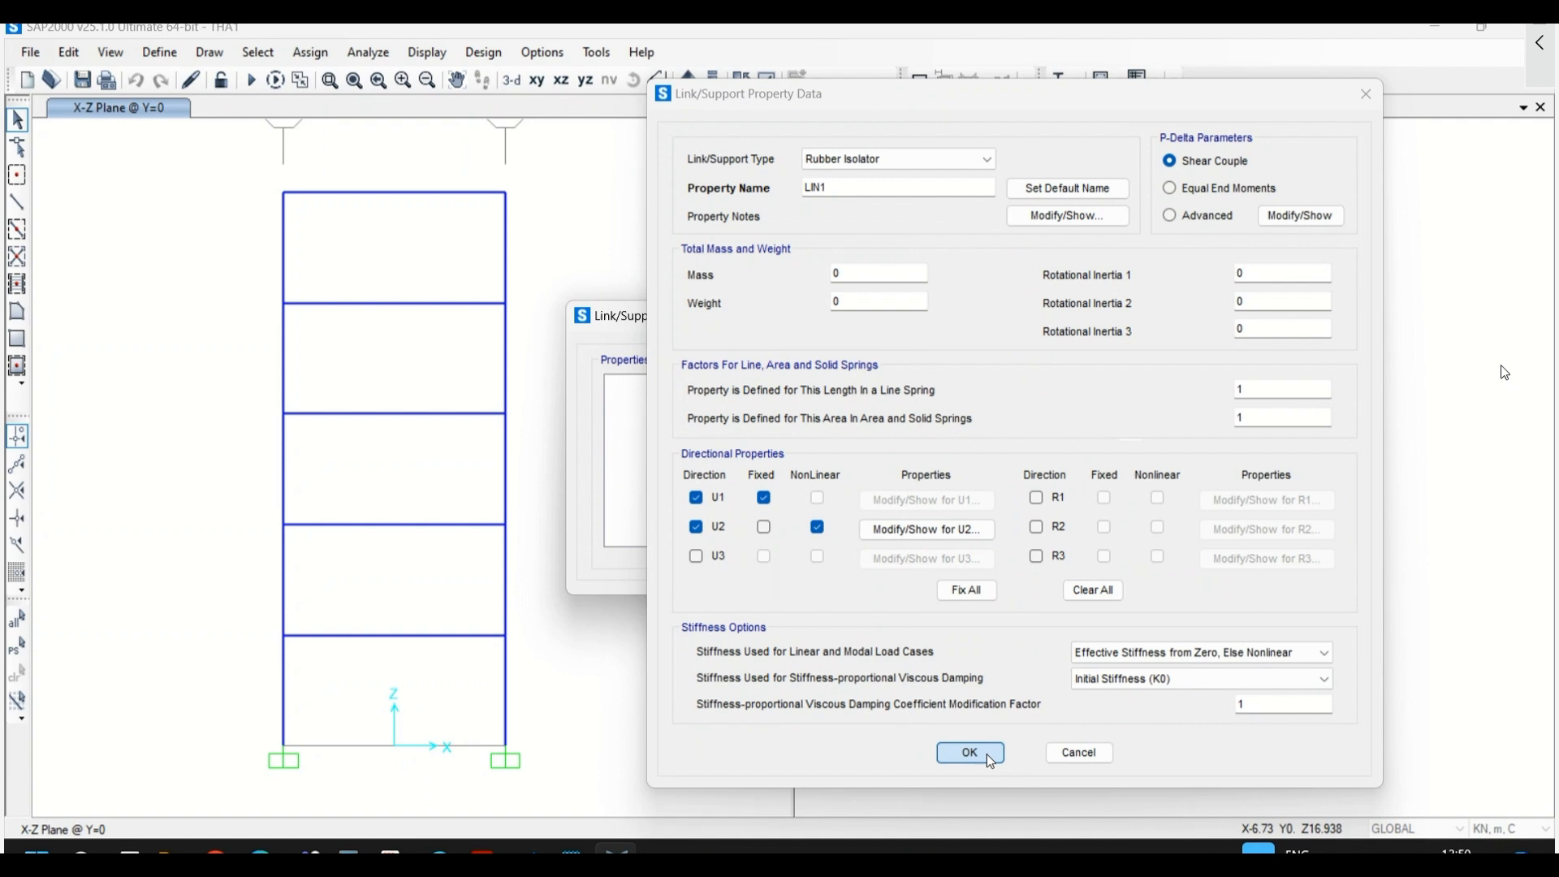
{"action": "left_click", "coordinate": [864, 518]}
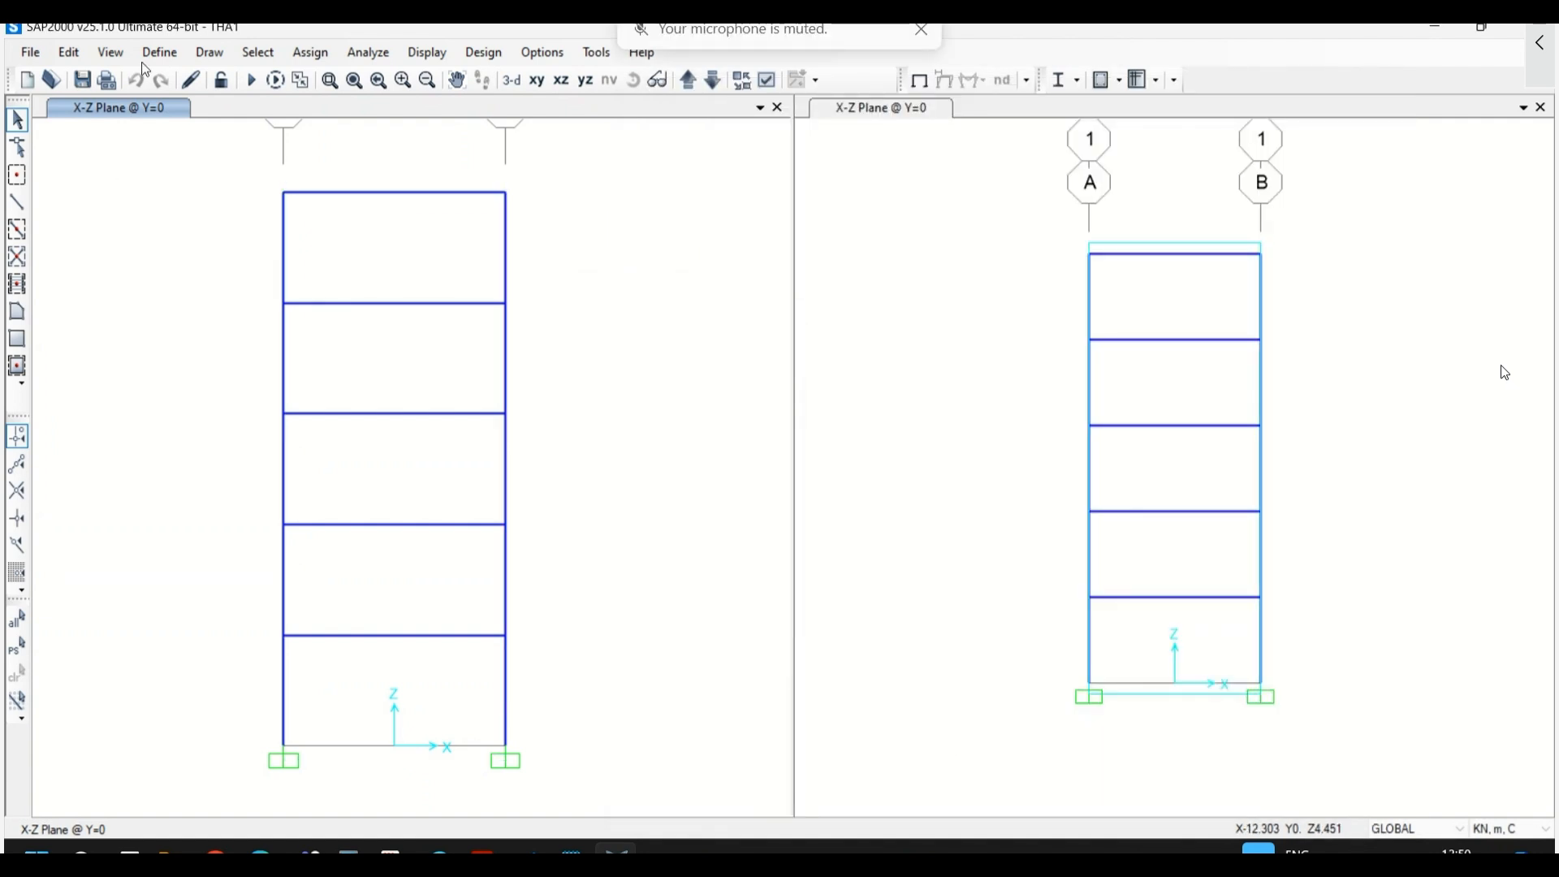
{"action": "left_click", "coordinate": [329, 80]}
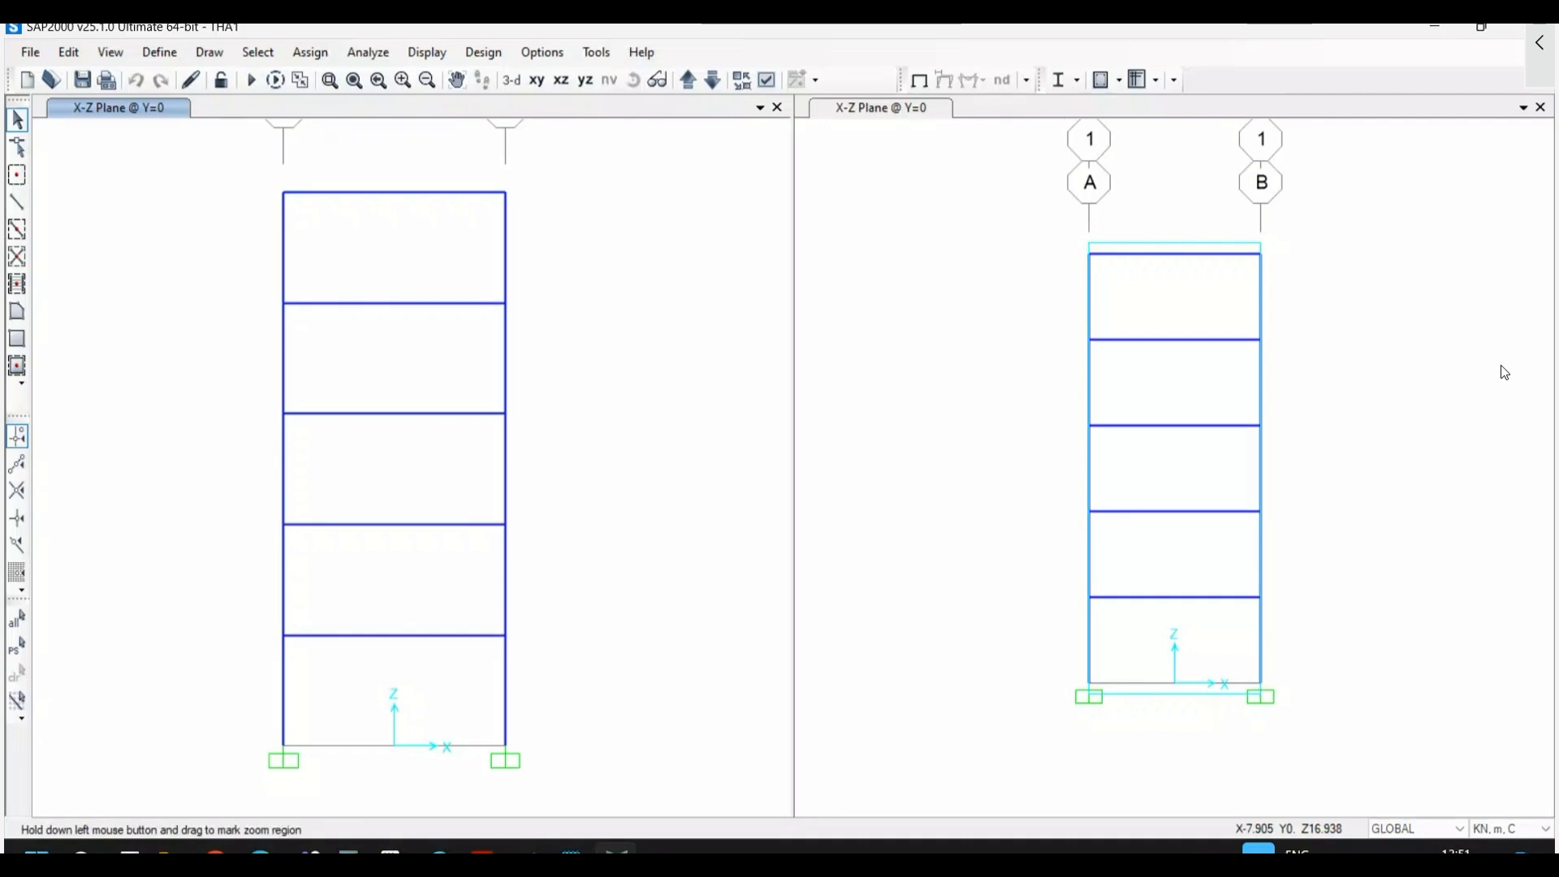
{"action": "left_click_drag", "start_coordinate": [550, 786], "coordinate": [248, 637]}
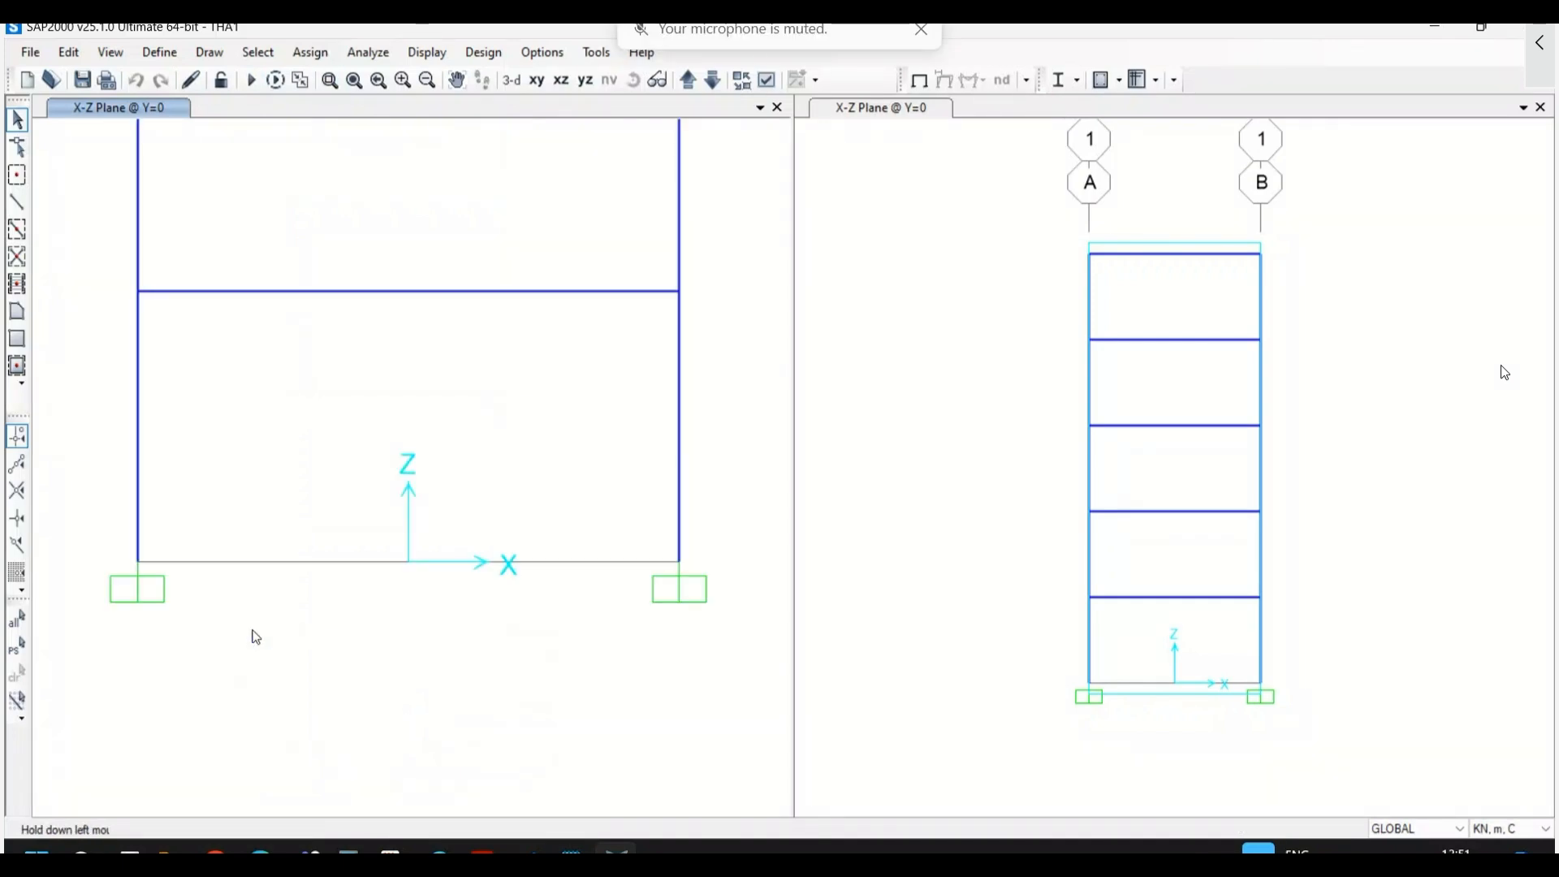
{"action": "left_click", "coordinate": [138, 565]}
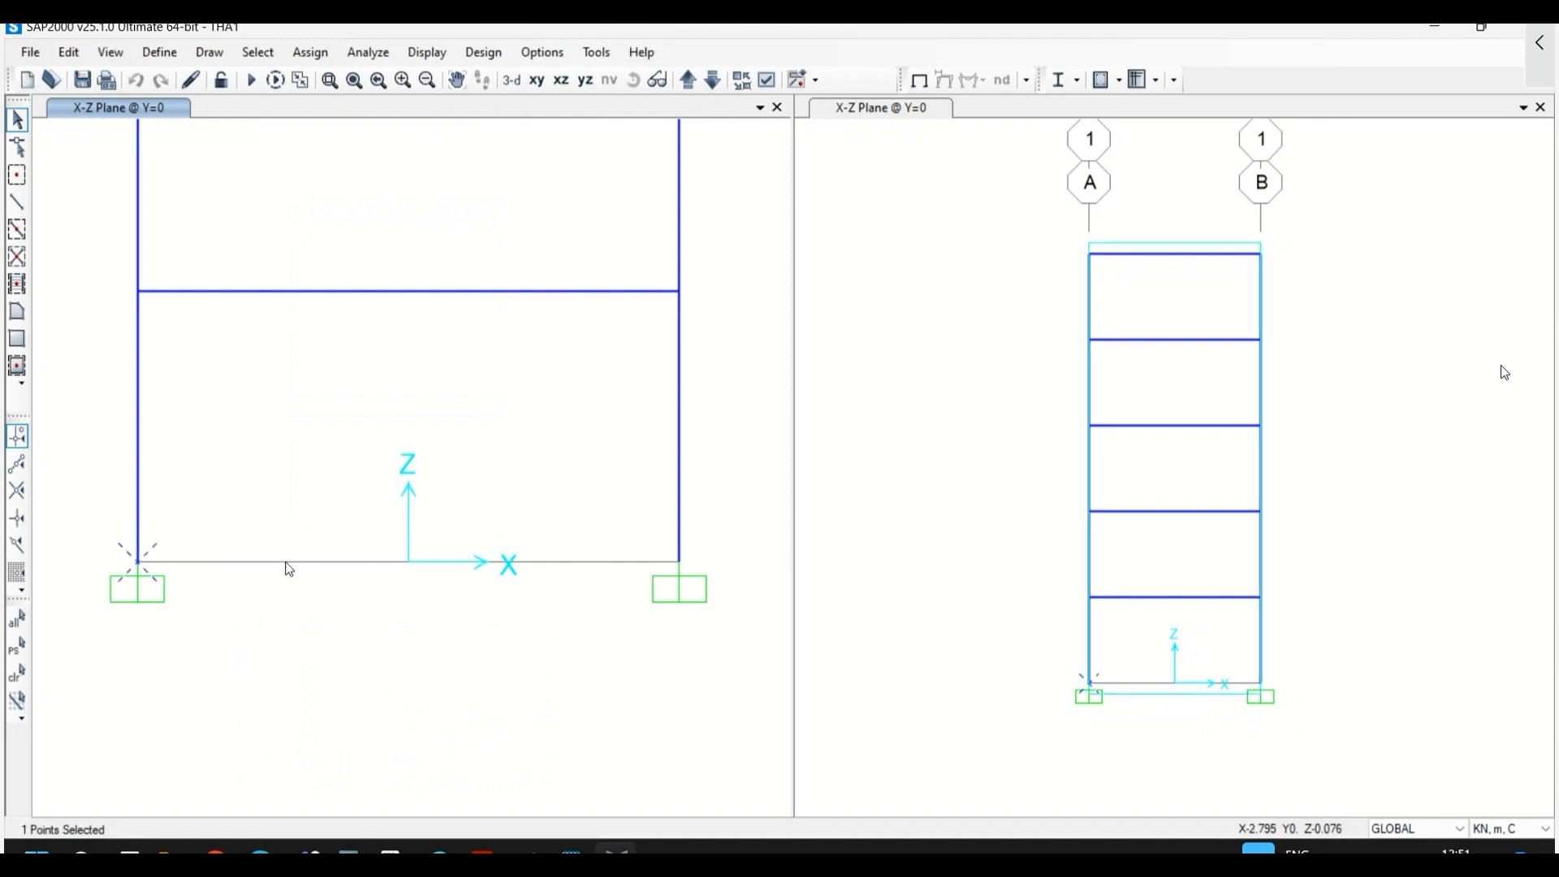
{"action": "left_click", "coordinate": [16, 672]}
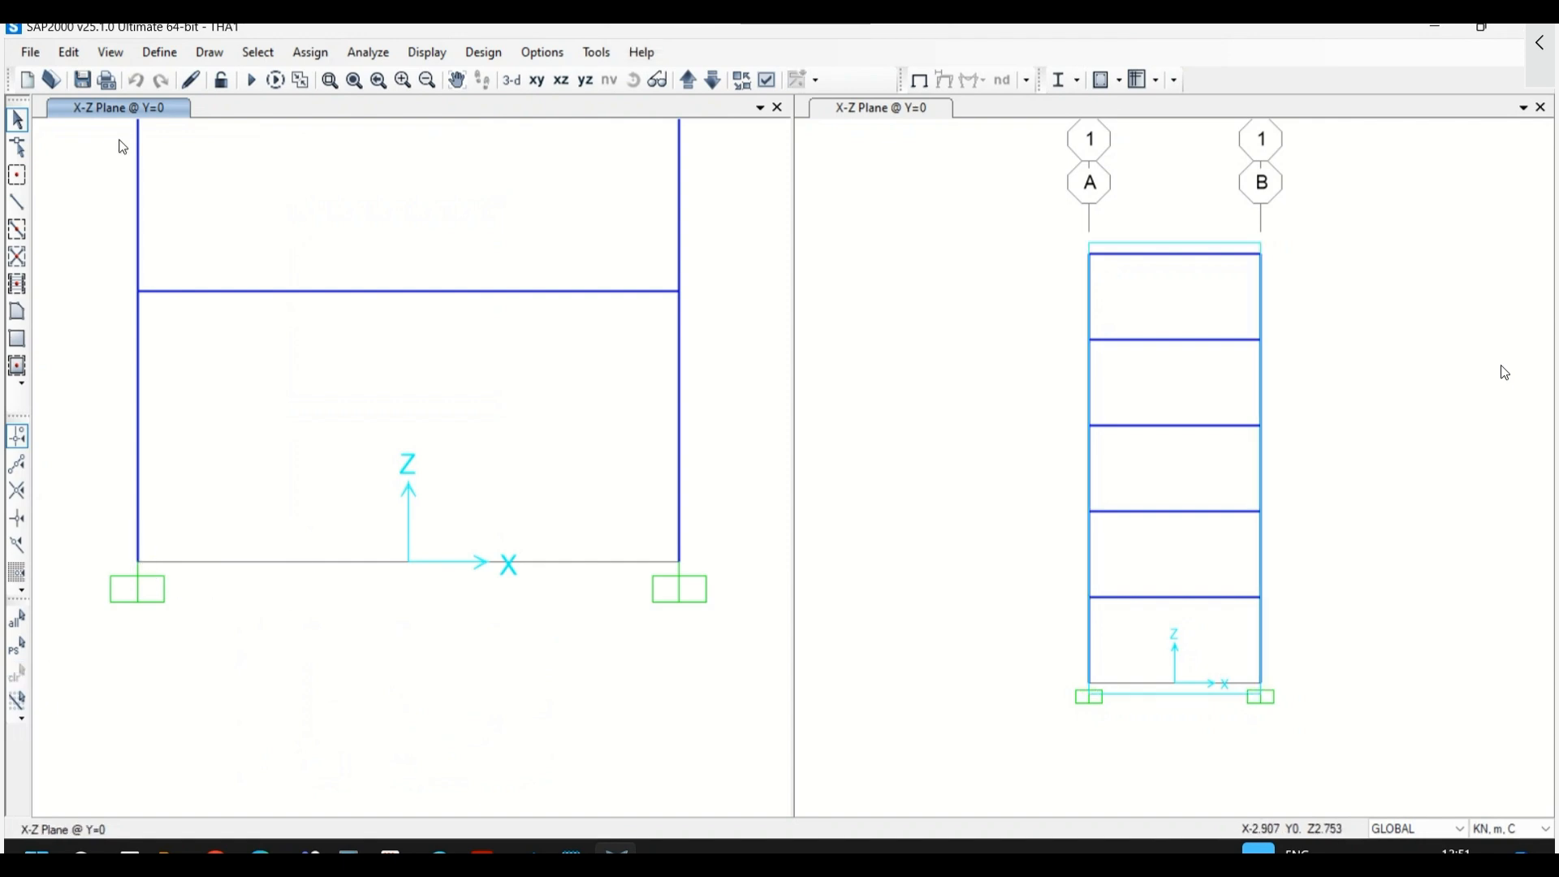
{"action": "left_click", "coordinate": [208, 52]}
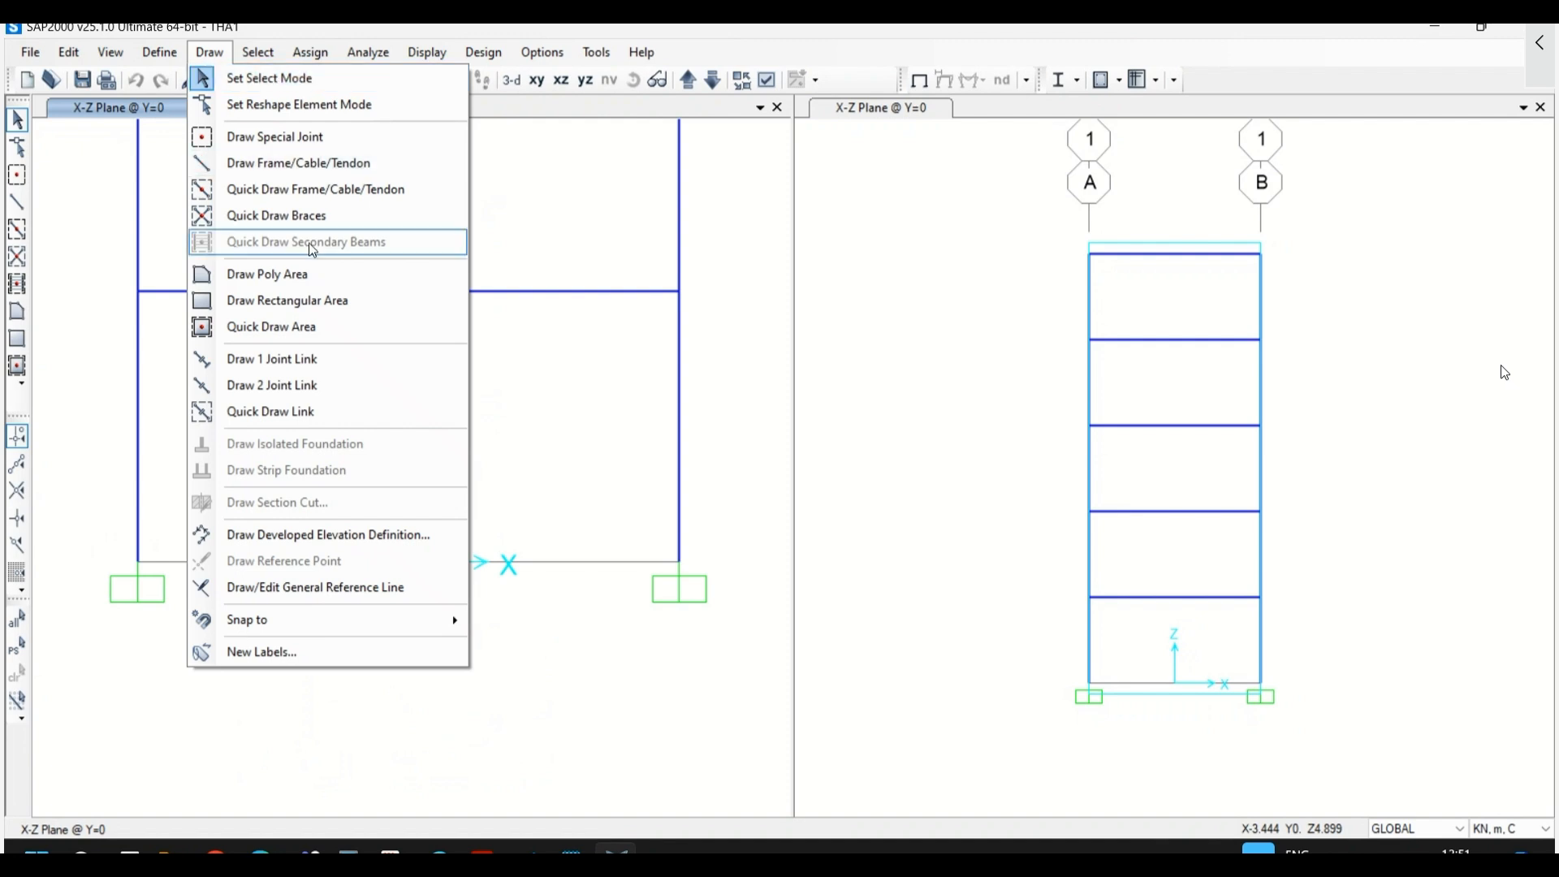
{"action": "left_click", "coordinate": [326, 391]}
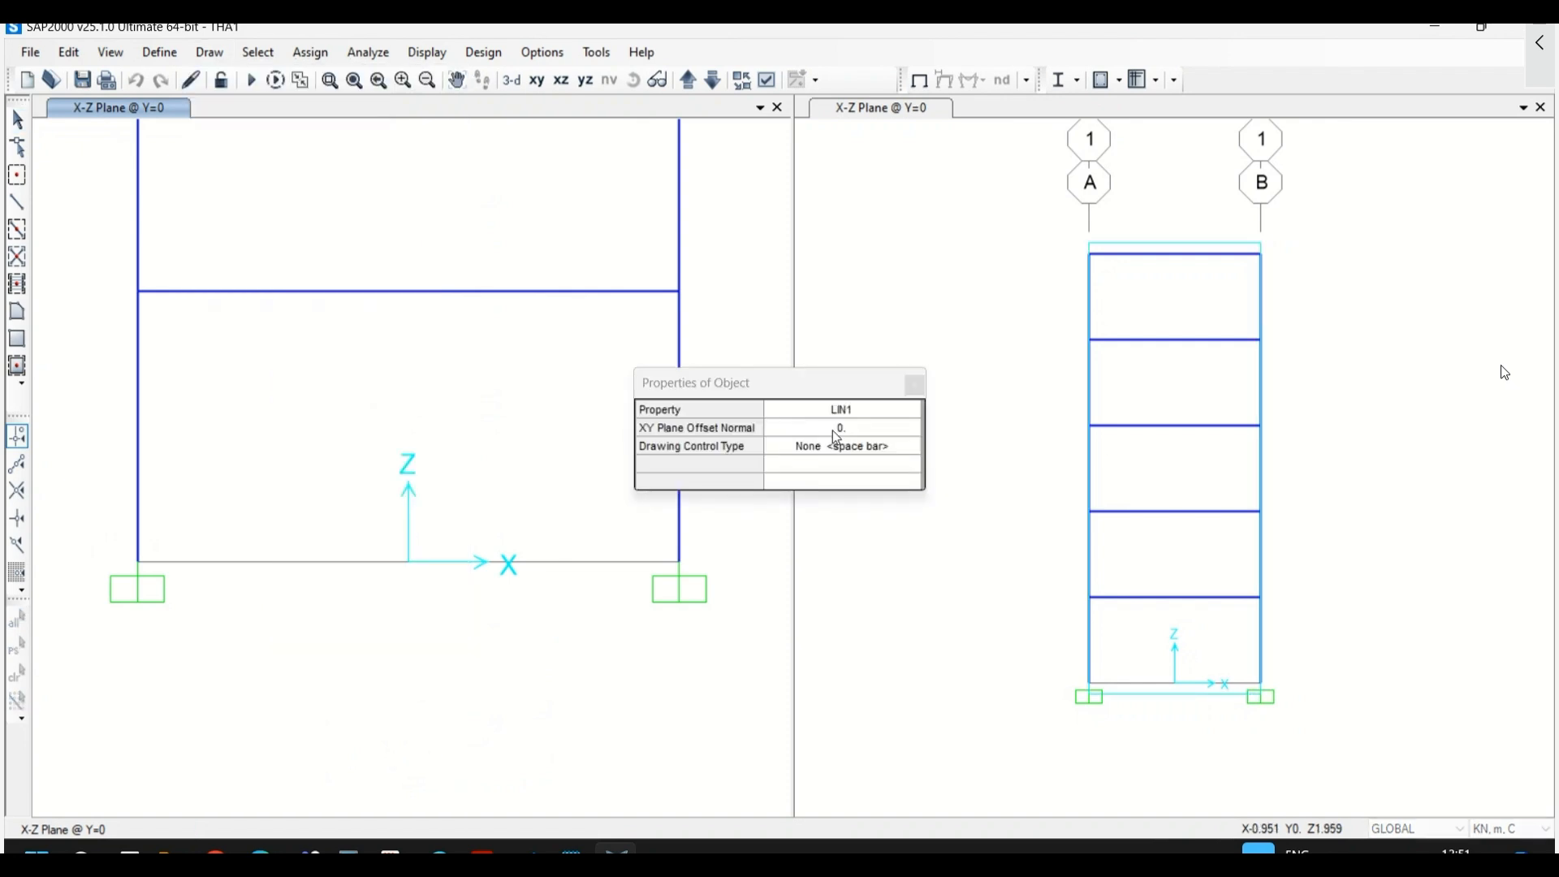
{"action": "left_click", "coordinate": [917, 416]}
{"action": "left_click_drag", "start_coordinate": [804, 384], "coordinate": [926, 365]}
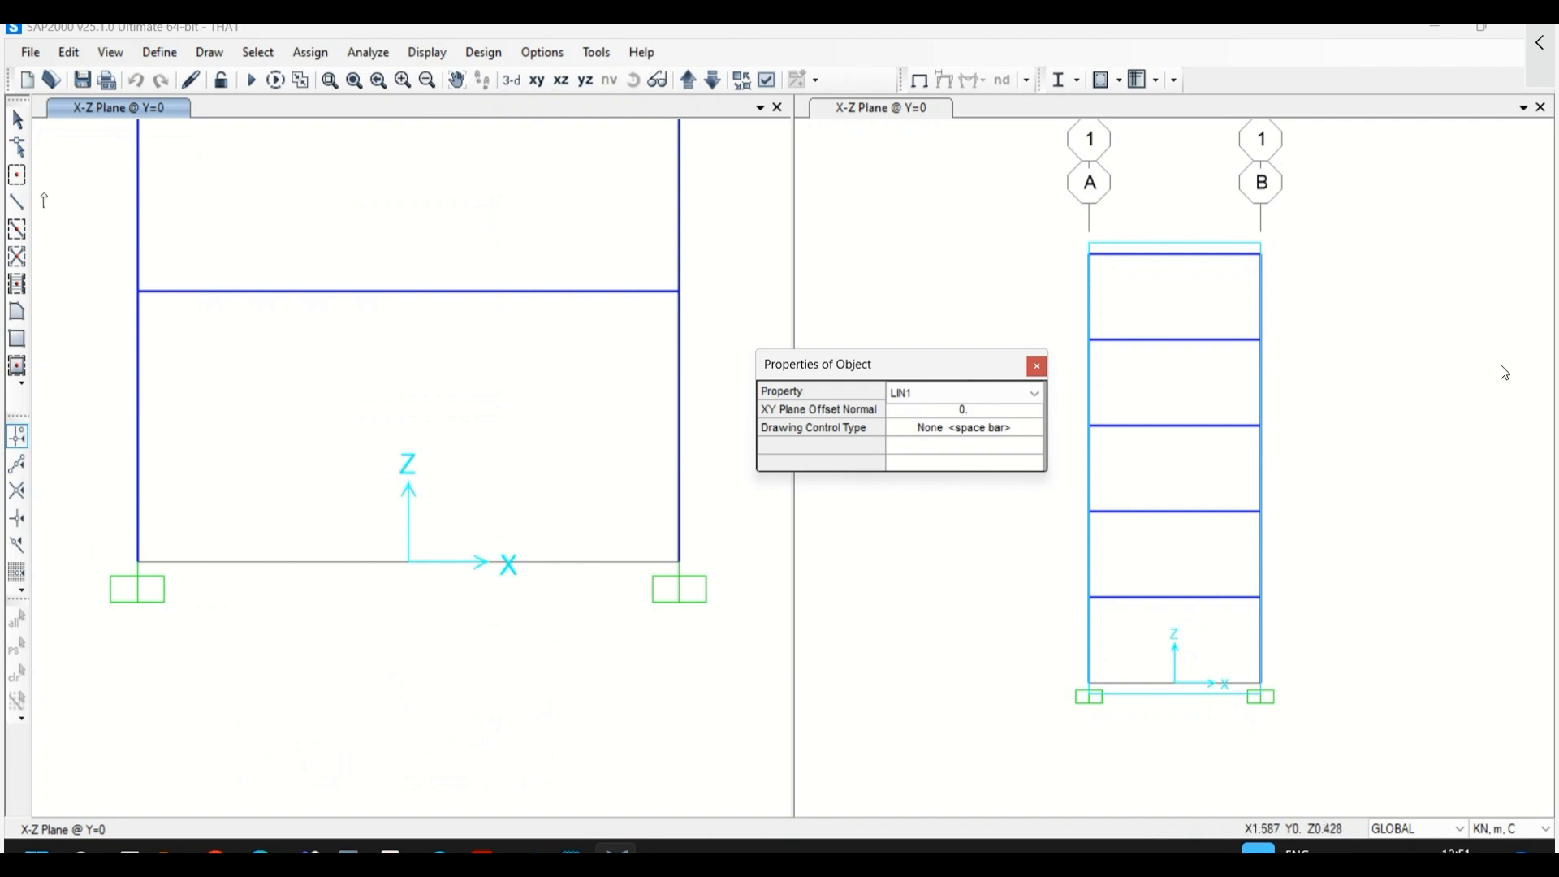
{"action": "left_click", "coordinate": [174, 57]}
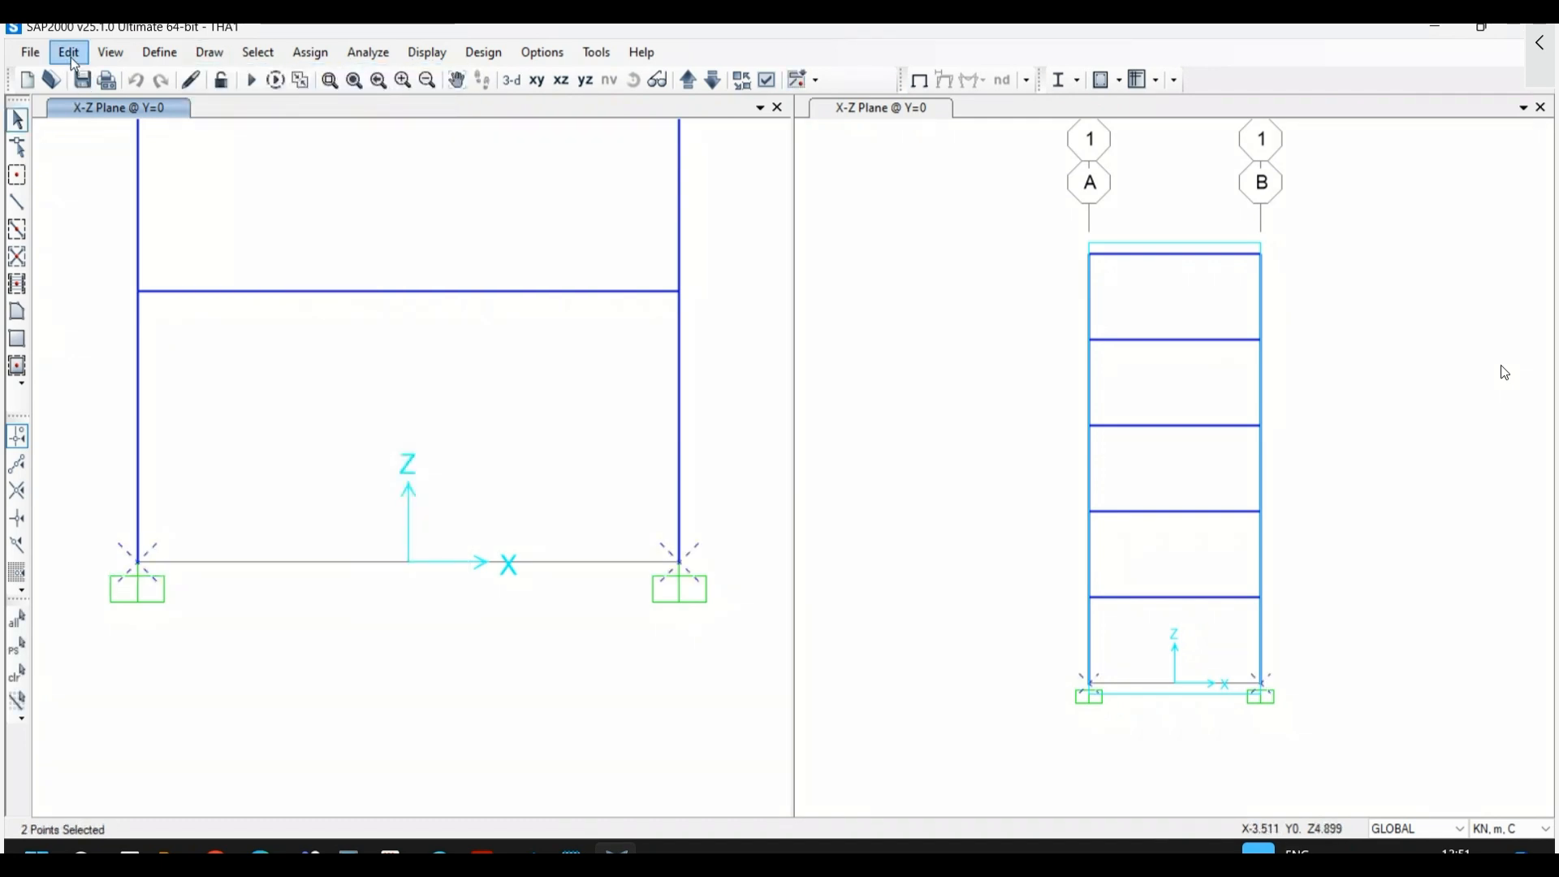
- Replicate the two column base joints once, linearly, with a dz increment of 0.3 m
{"action": "left_click", "coordinate": [71, 57]}
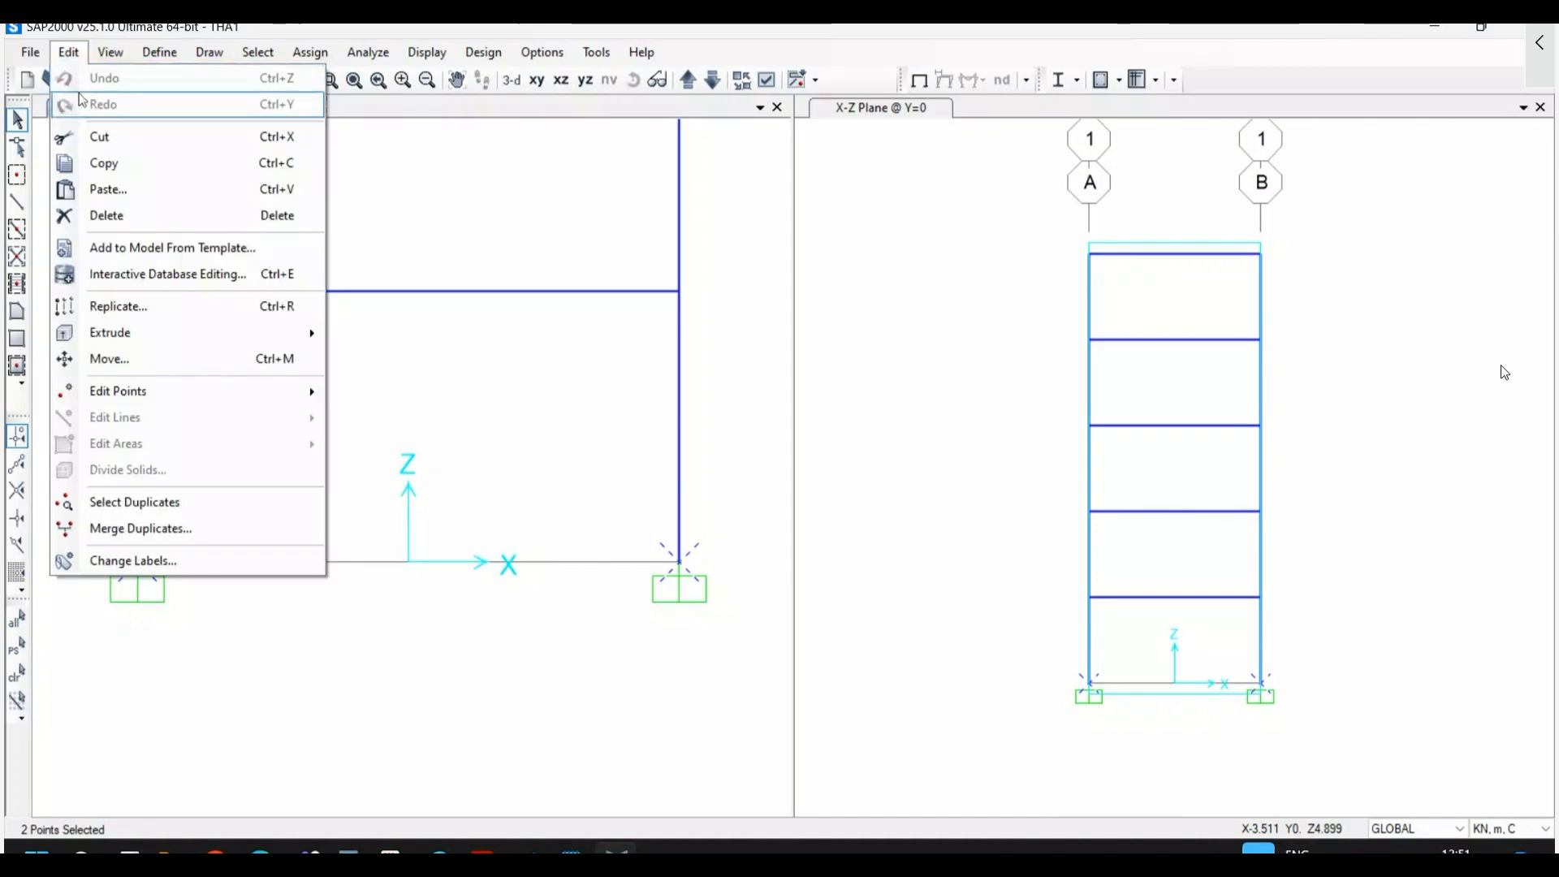
{"action": "left_click", "coordinate": [98, 306]}
{"action": "left_click_drag", "start_coordinate": [666, 225], "coordinate": [835, 240]}
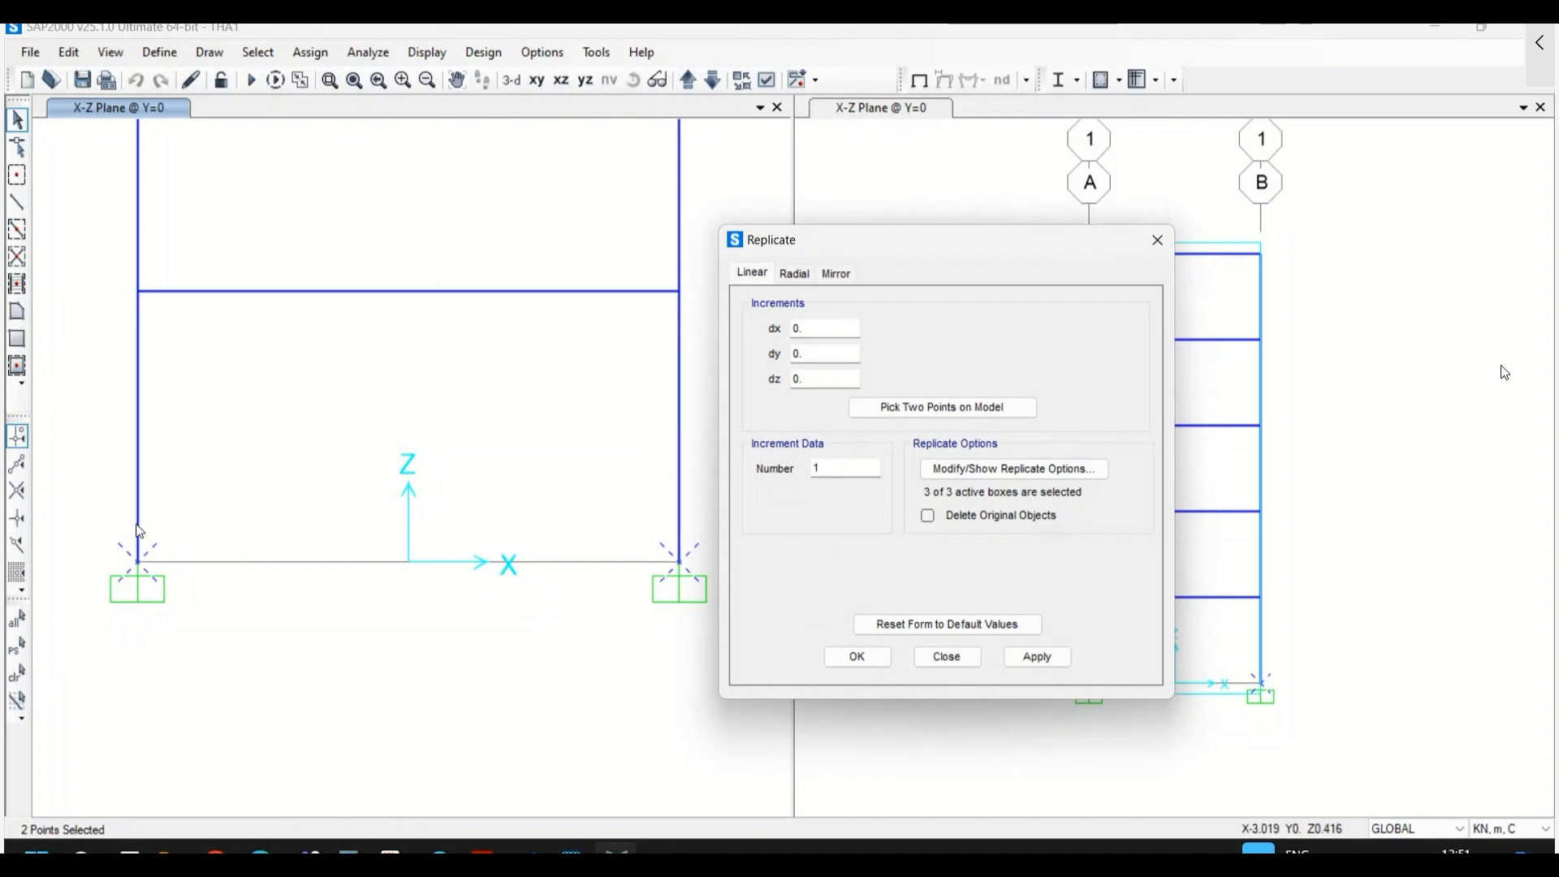
{"action": "left_click_drag", "start_coordinate": [856, 252], "coordinate": [950, 258]}
{"action": "double_click", "coordinate": [893, 386]}
{"action": "type", "text": "0.3"}
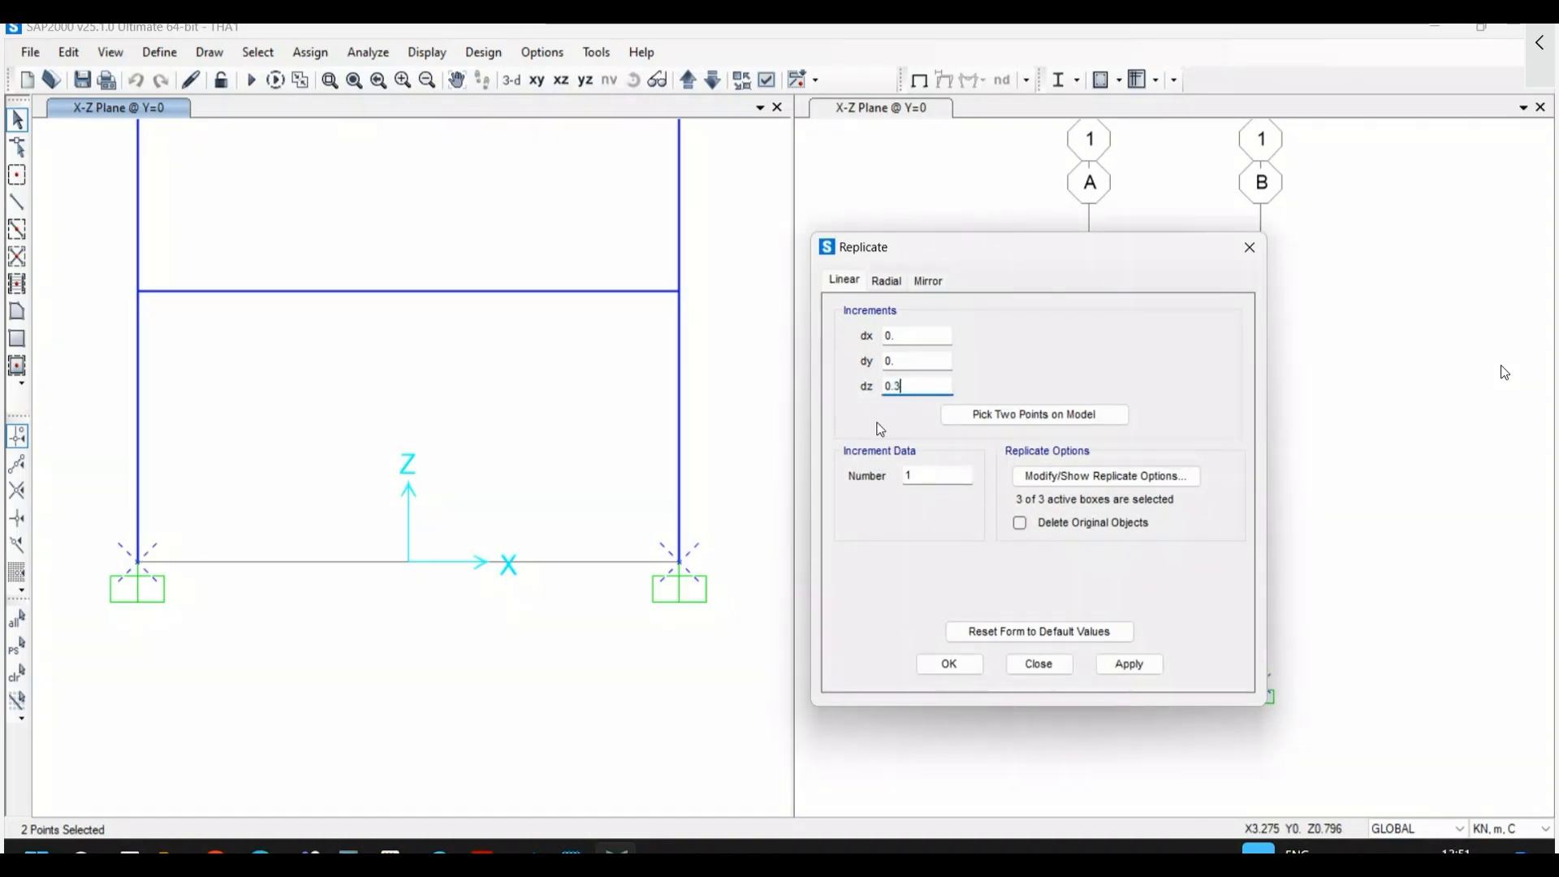
{"action": "left_click", "coordinate": [928, 478]}
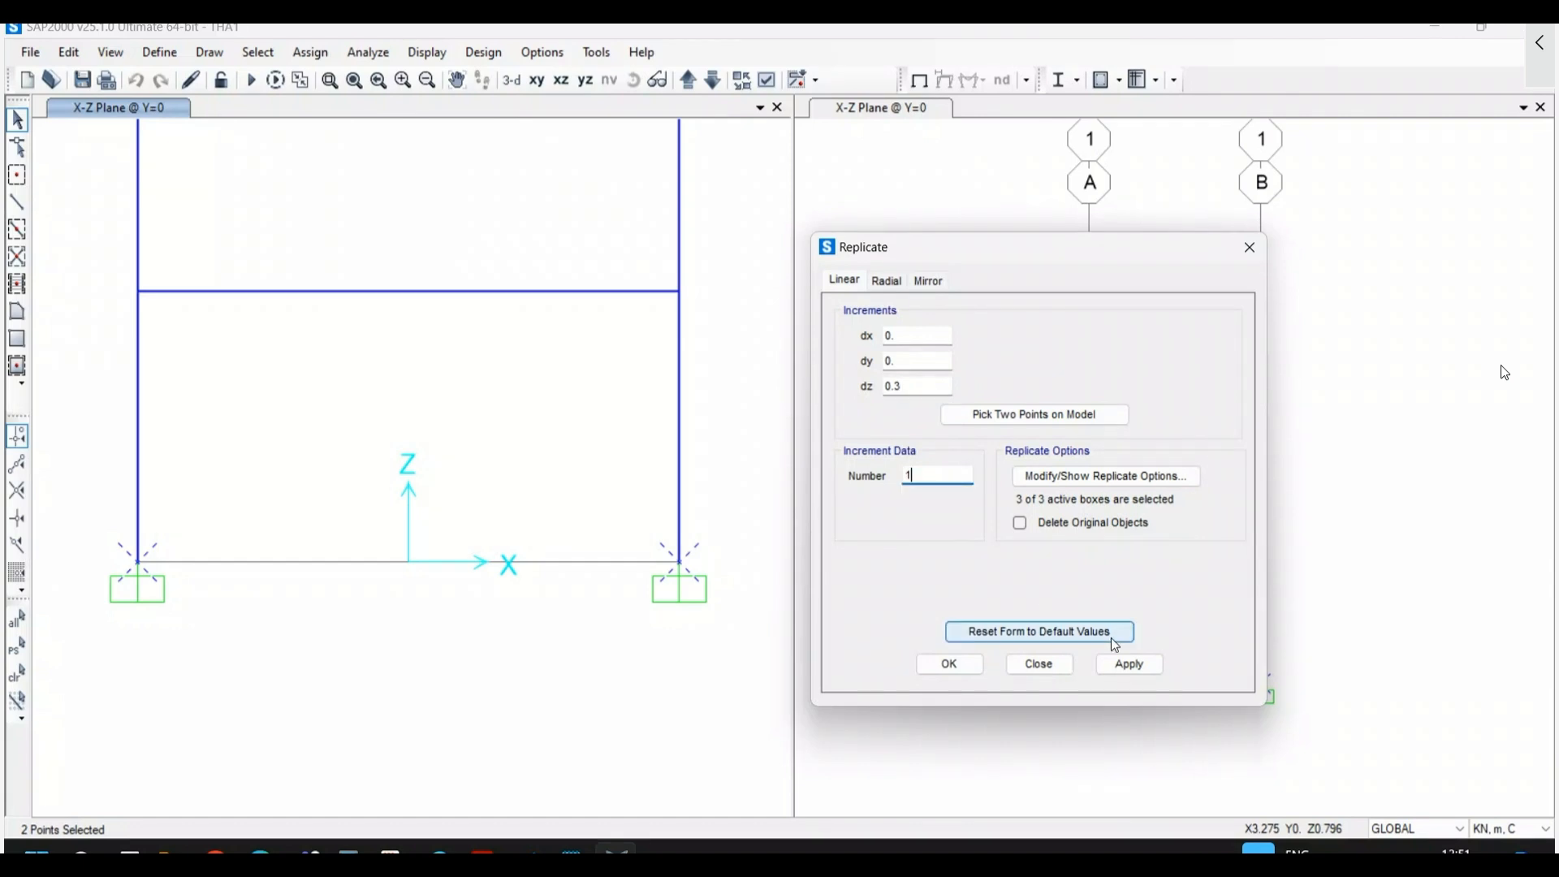
{"action": "left_click", "coordinate": [1129, 664]}
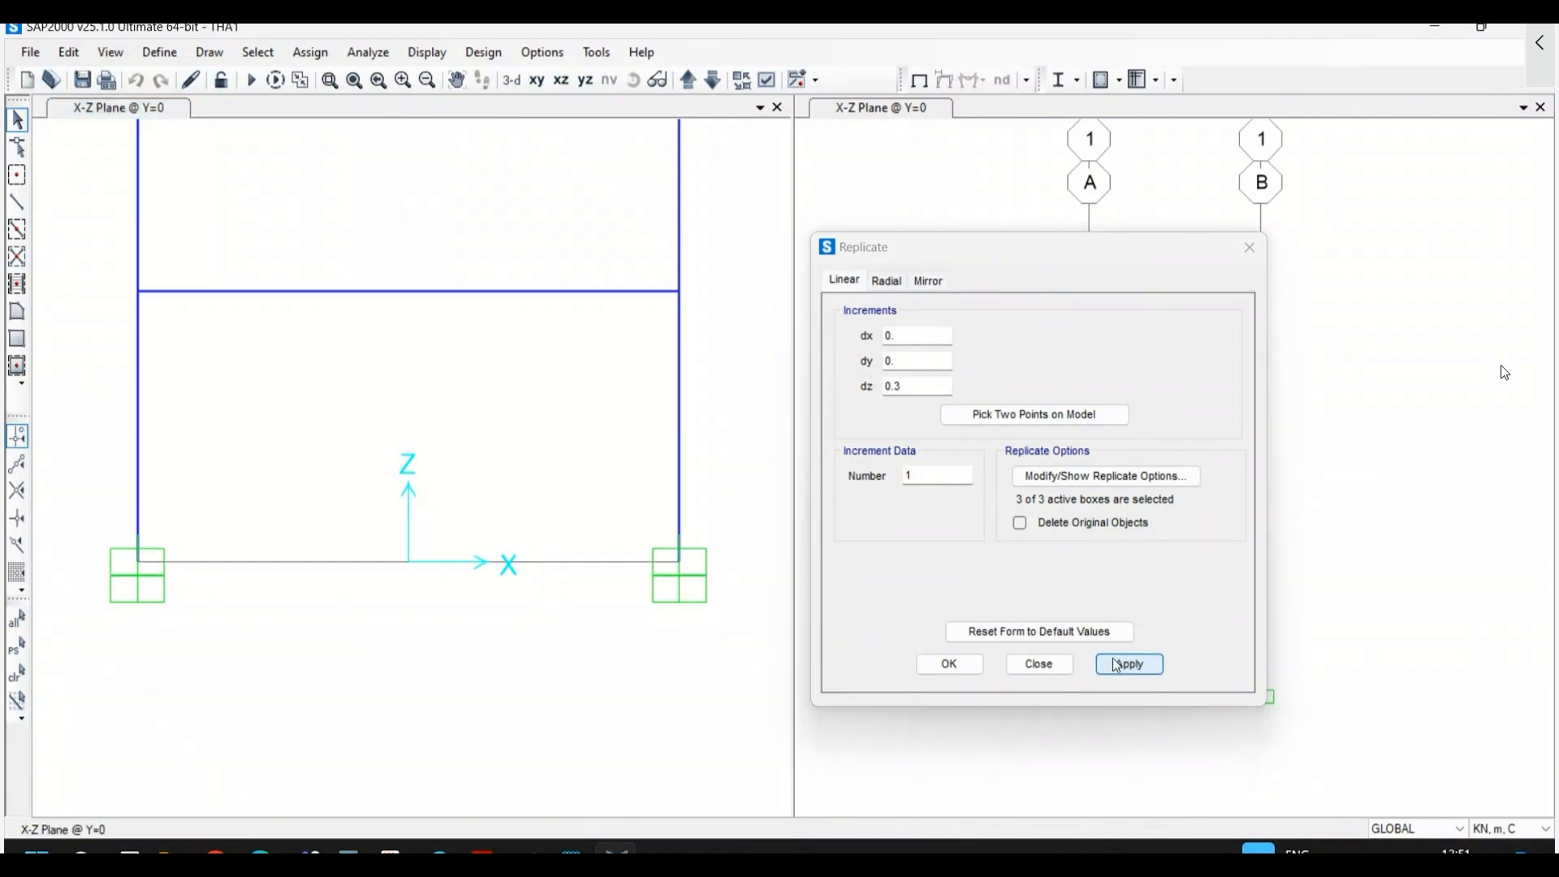
{"action": "left_click", "coordinate": [1049, 665]}
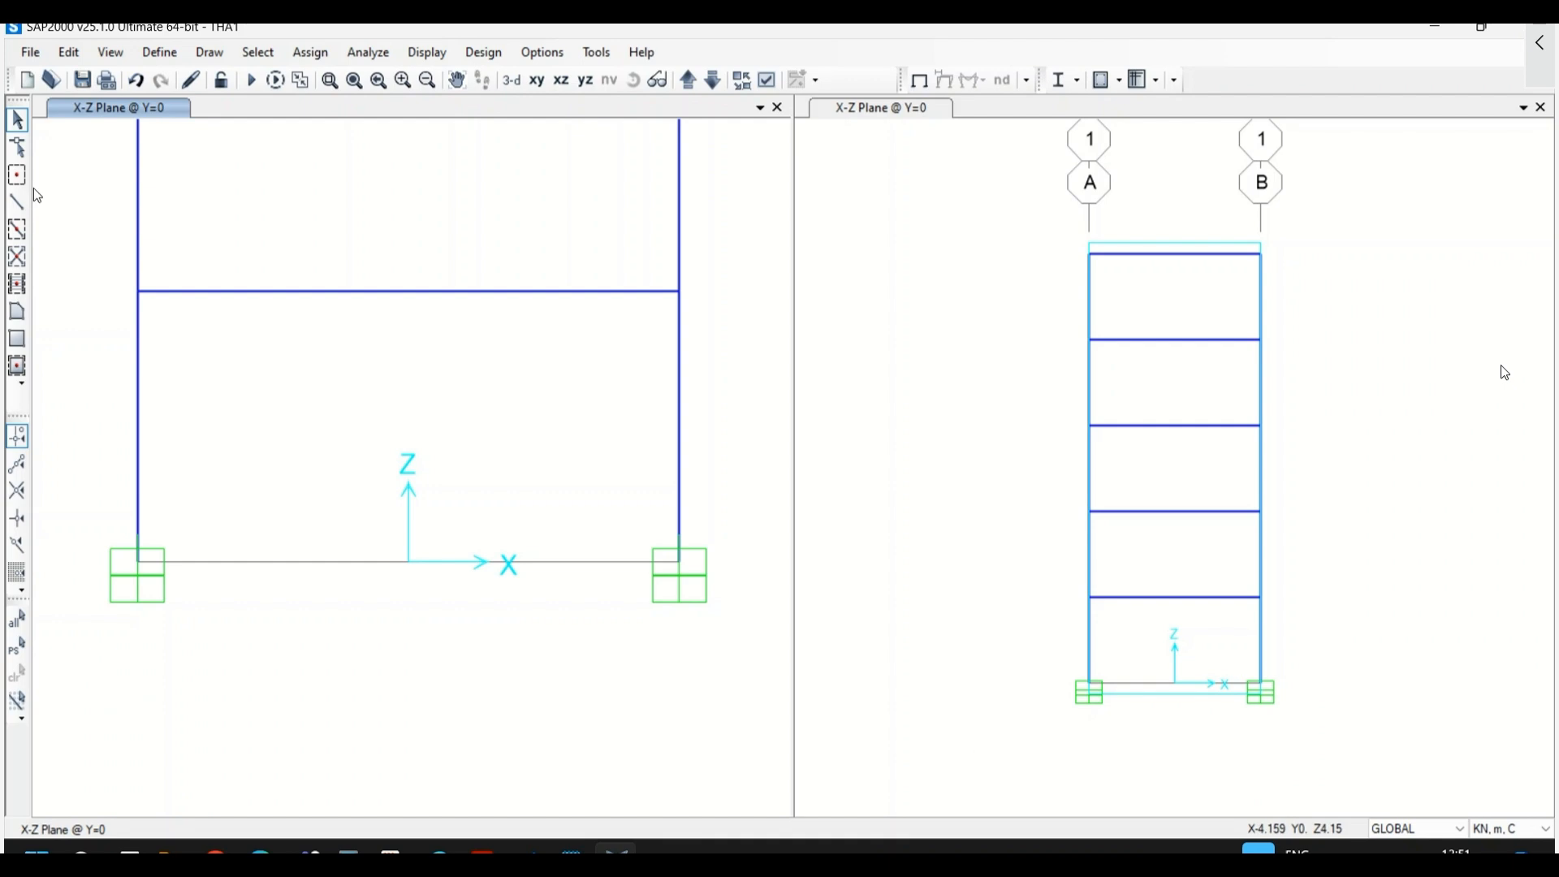
- Draw two-joint LIN1 links from each base joint up to the joint 0.3 m above it, at columns A and B
{"action": "left_click", "coordinate": [209, 52]}
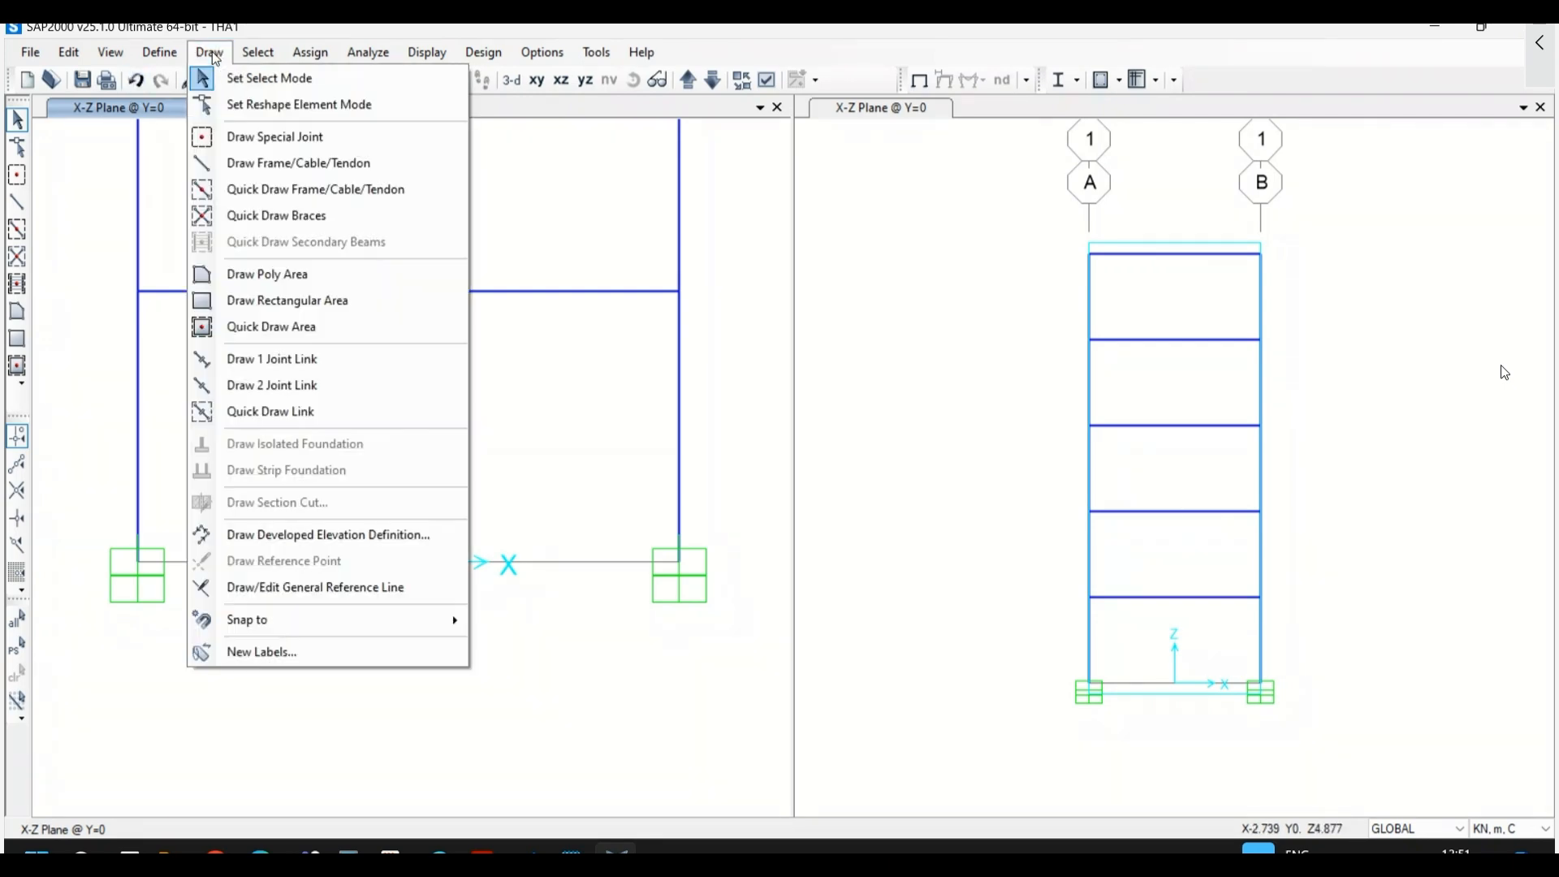
{"action": "left_click", "coordinate": [255, 393]}
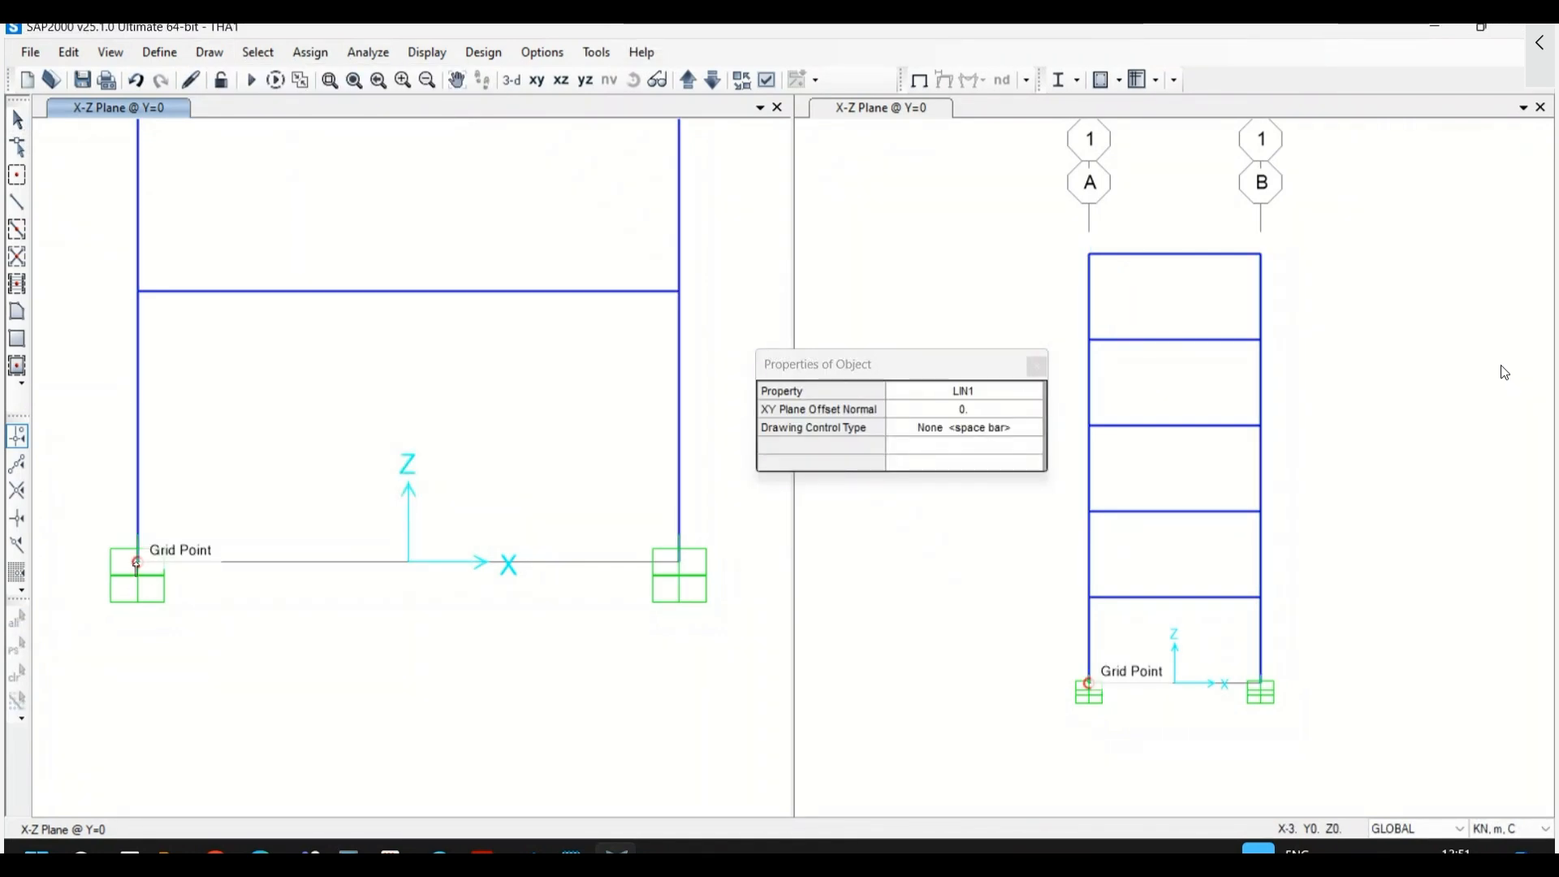
{"action": "left_click", "coordinate": [137, 562]}
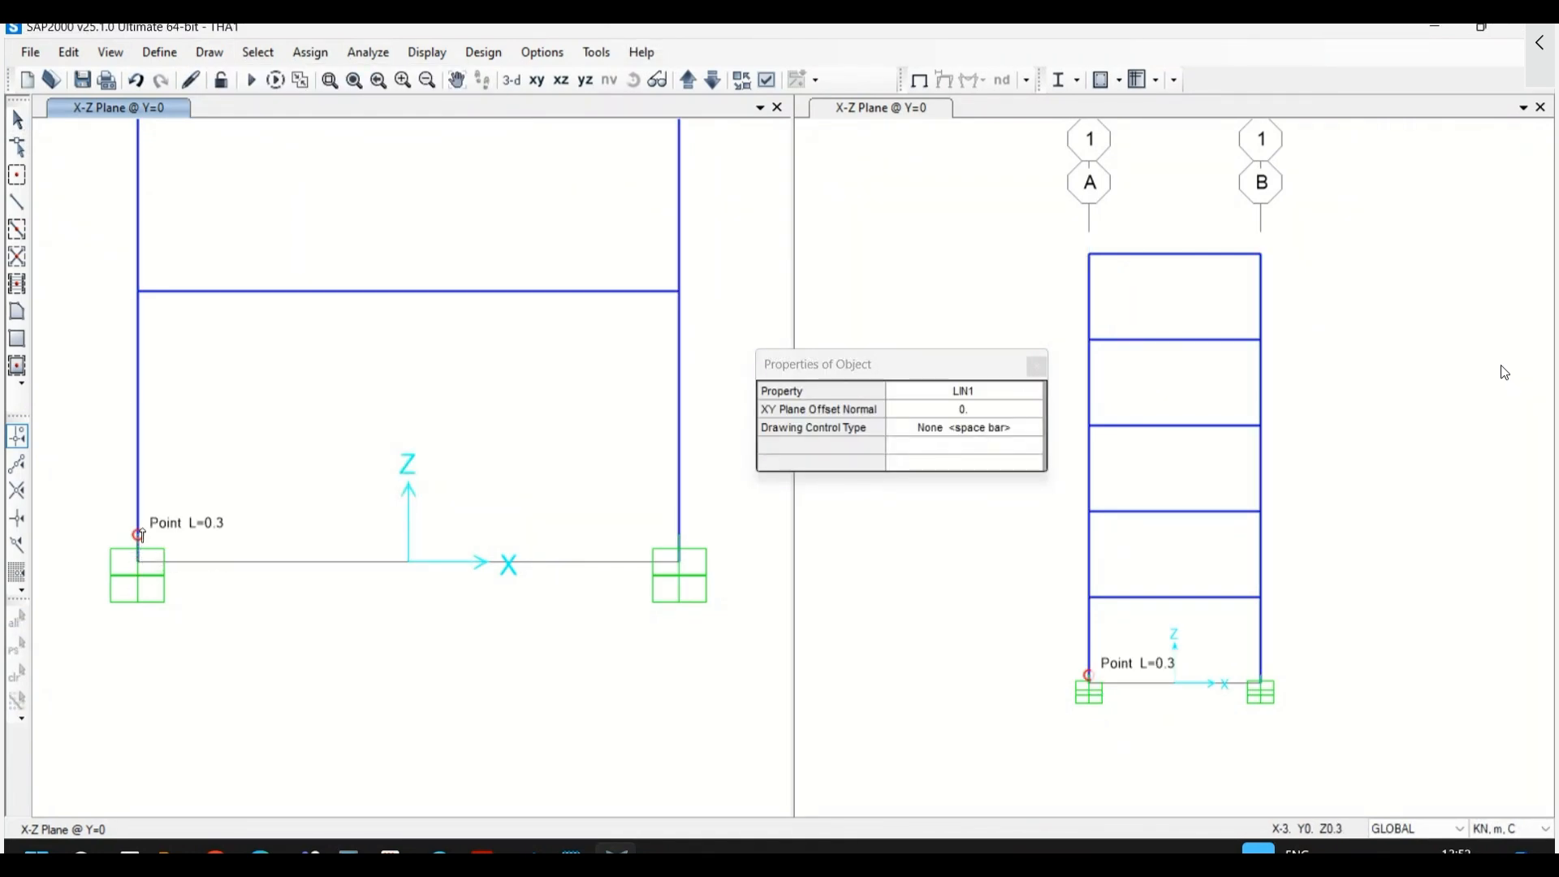
{"action": "left_click", "coordinate": [138, 536]}
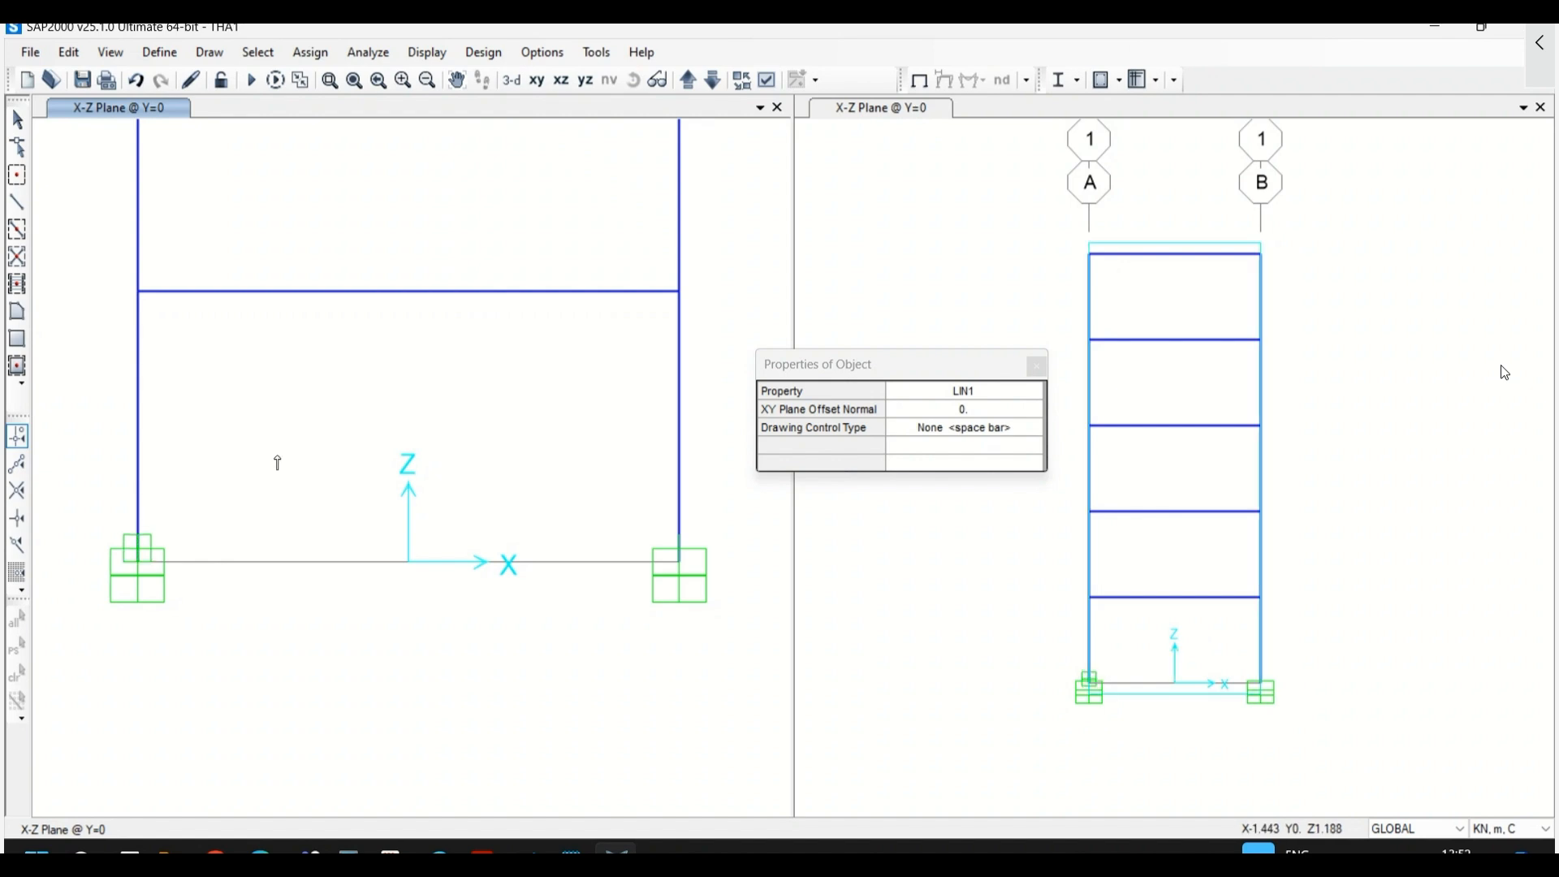
{"action": "left_click", "coordinate": [679, 562]}
{"action": "left_click", "coordinate": [679, 535]}
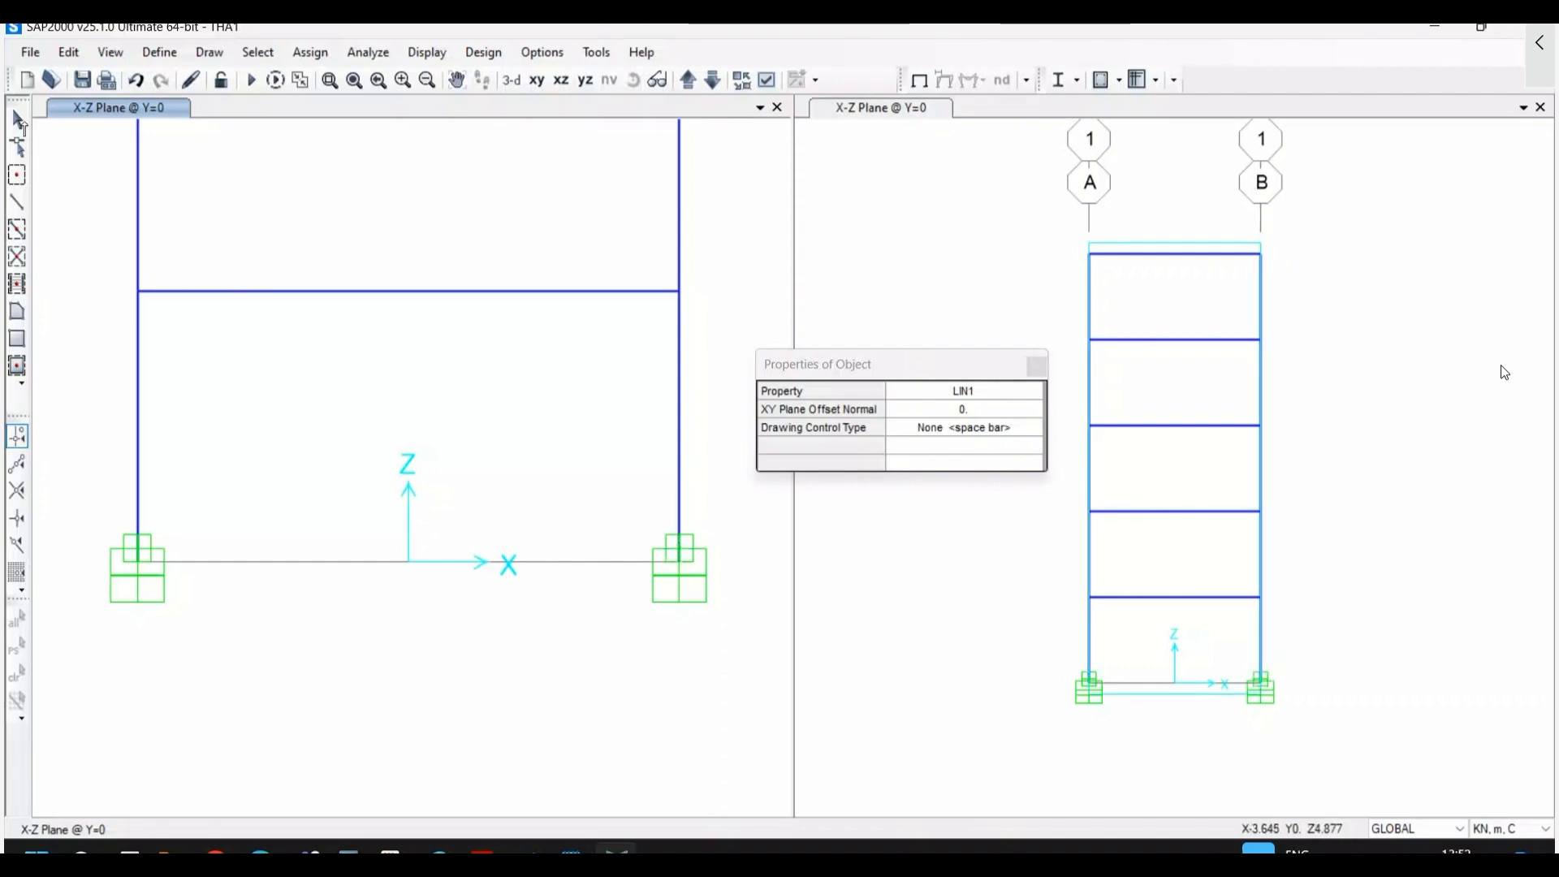
{"action": "left_click", "coordinate": [209, 52]}
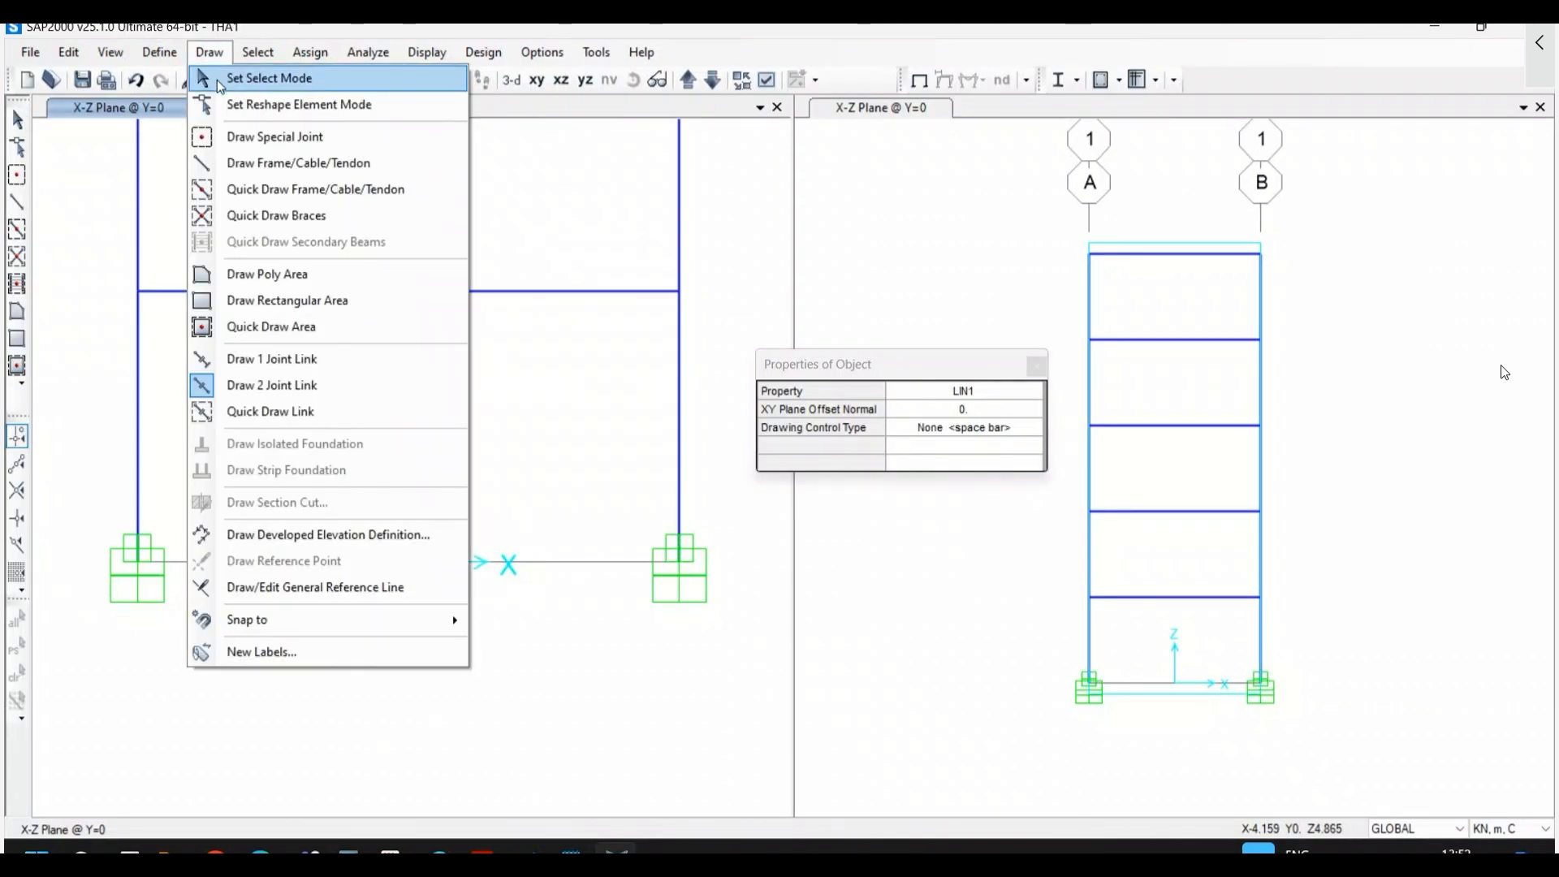
{"action": "left_click", "coordinate": [243, 78]}
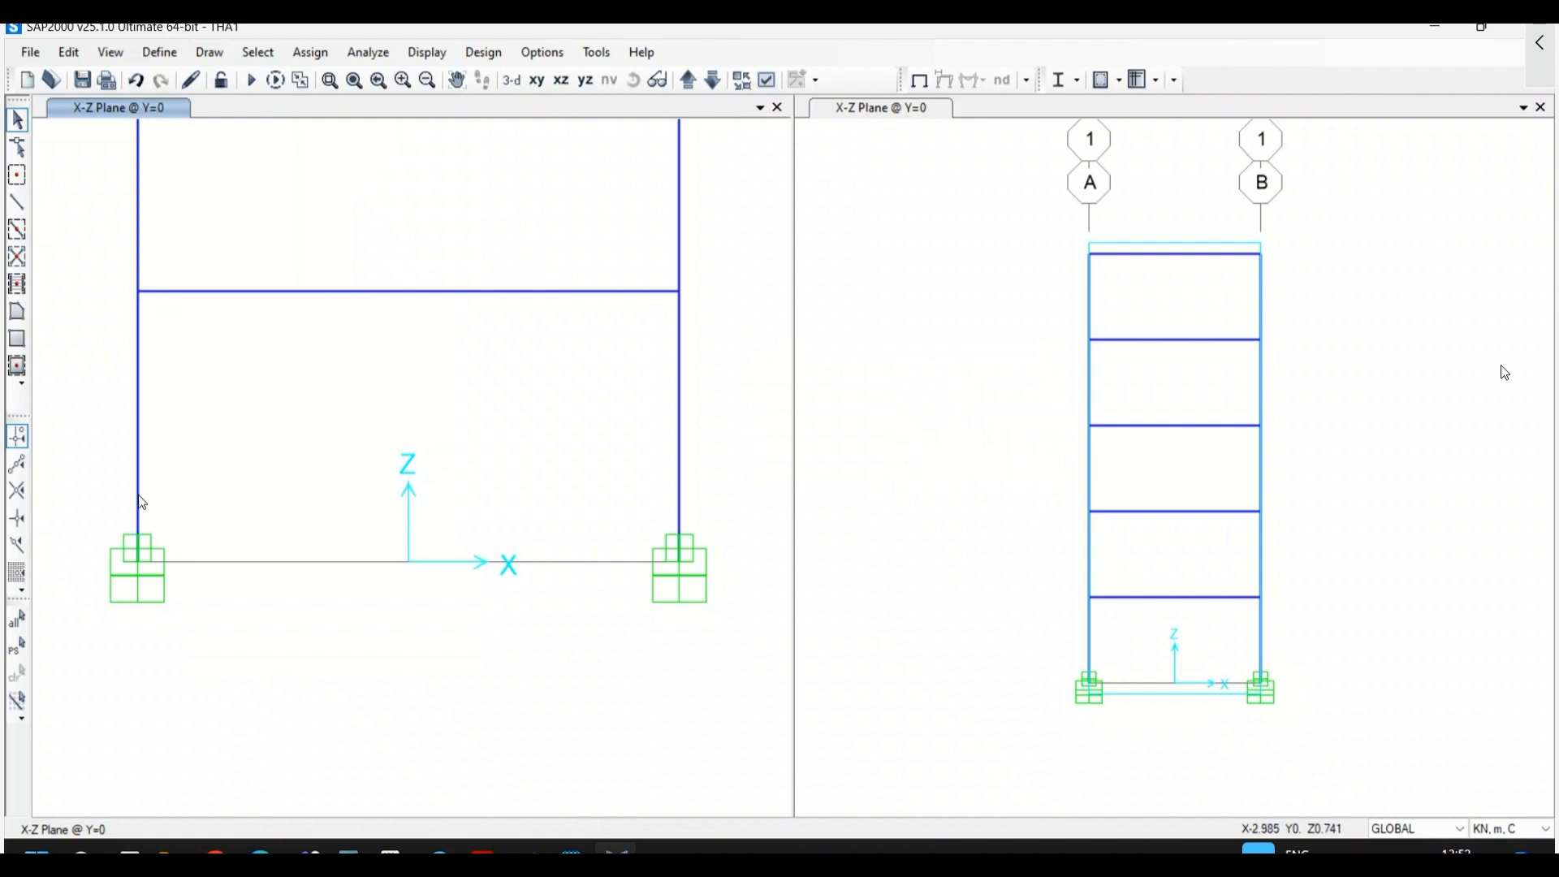
- Reshape both ground-story columns so their lower ends move up to the joints at Z = 0.3 m
{"action": "left_click", "coordinate": [221, 57]}
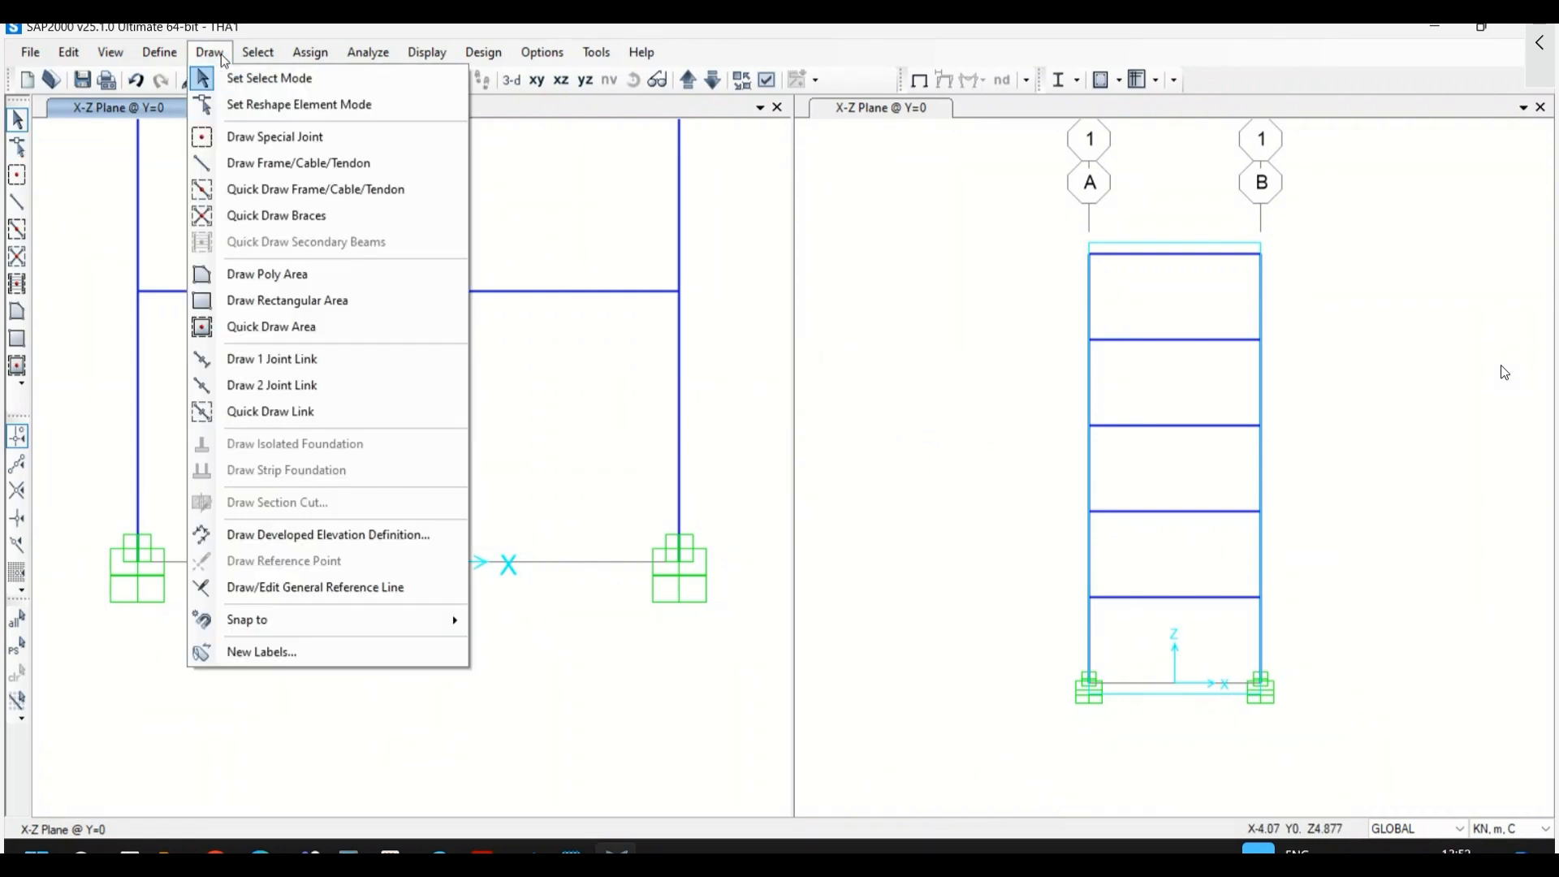
{"action": "left_click", "coordinate": [244, 105]}
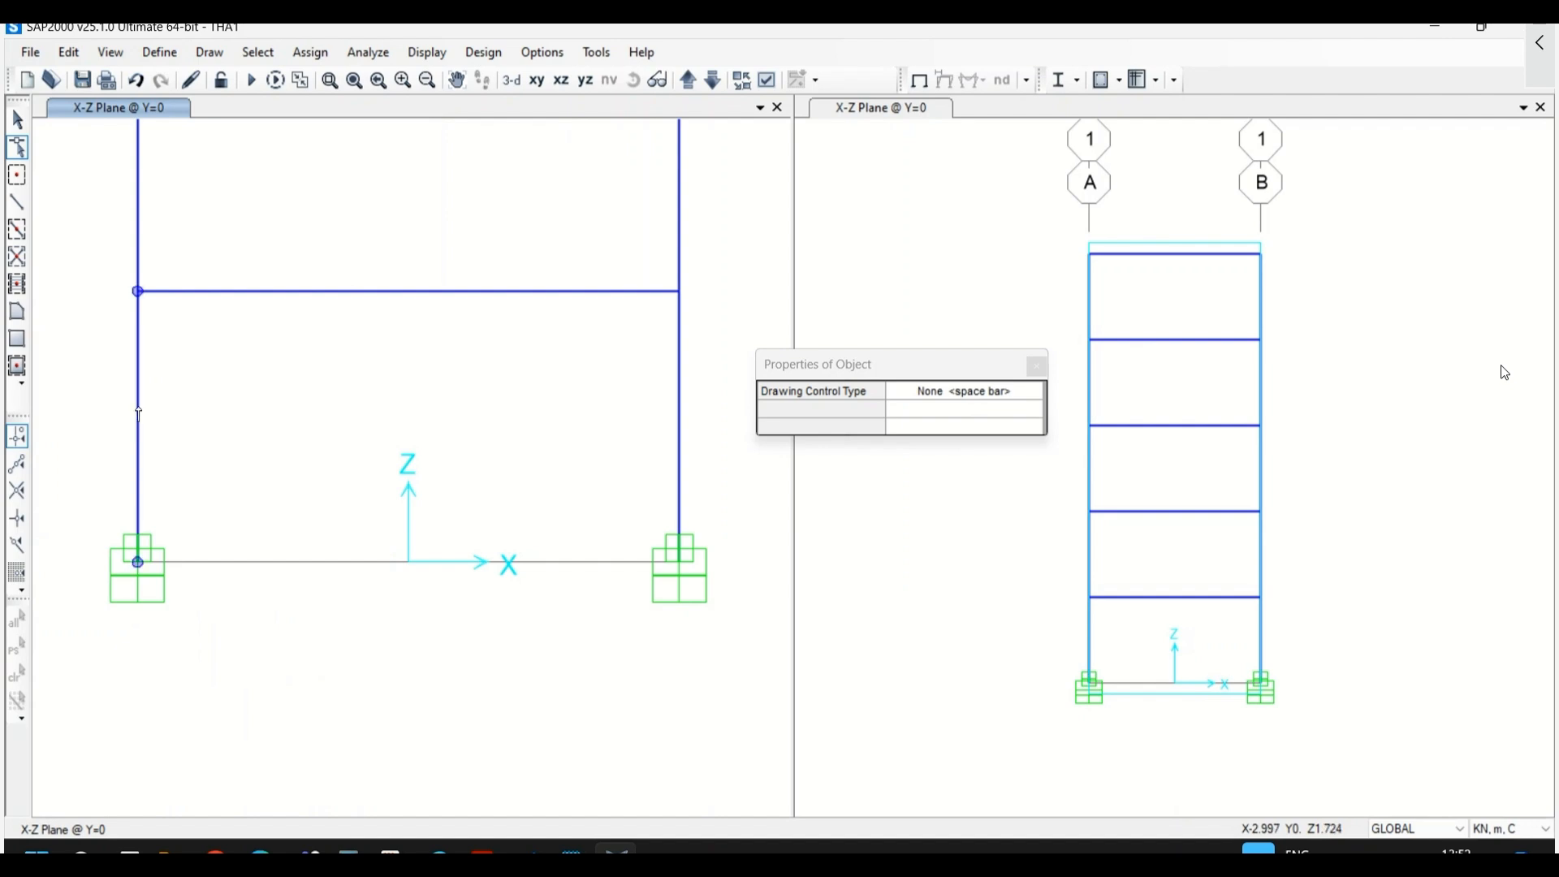
{"action": "mouse_move", "coordinate": [137, 561]}
{"action": "left_mouse_down"}
{"action": "mouse_move", "coordinate": [165, 522]}
{"action": "mouse_move", "coordinate": [137, 536]}
{"action": "left_mouse_up"}
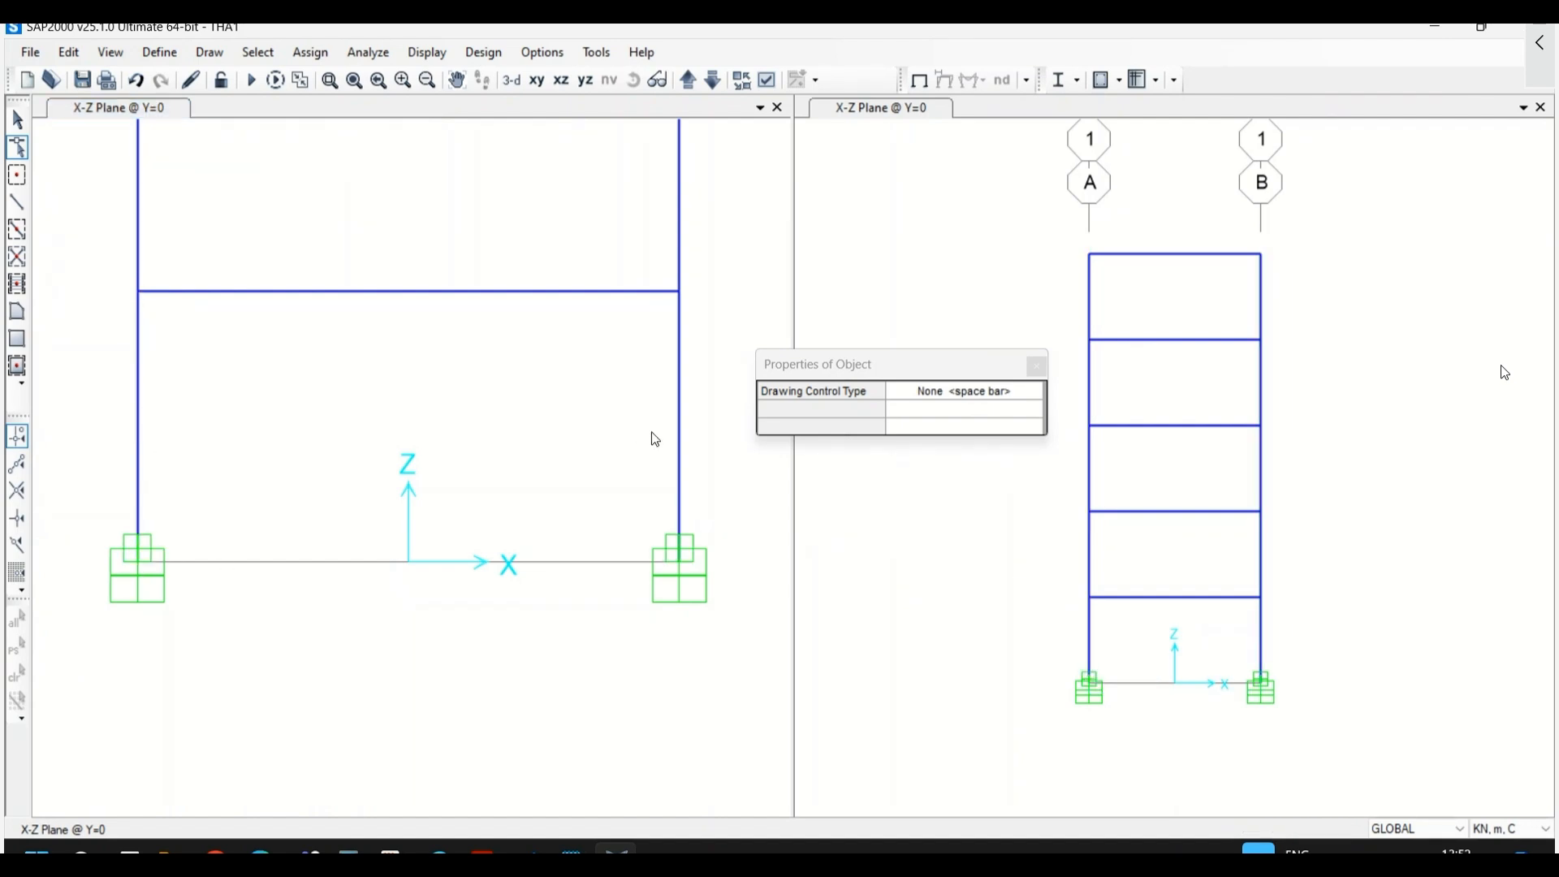
{"action": "left_click", "coordinate": [677, 453]}
{"action": "left_click_drag", "start_coordinate": [679, 562], "coordinate": [786, 547]}
{"action": "left_click", "coordinate": [18, 122]}
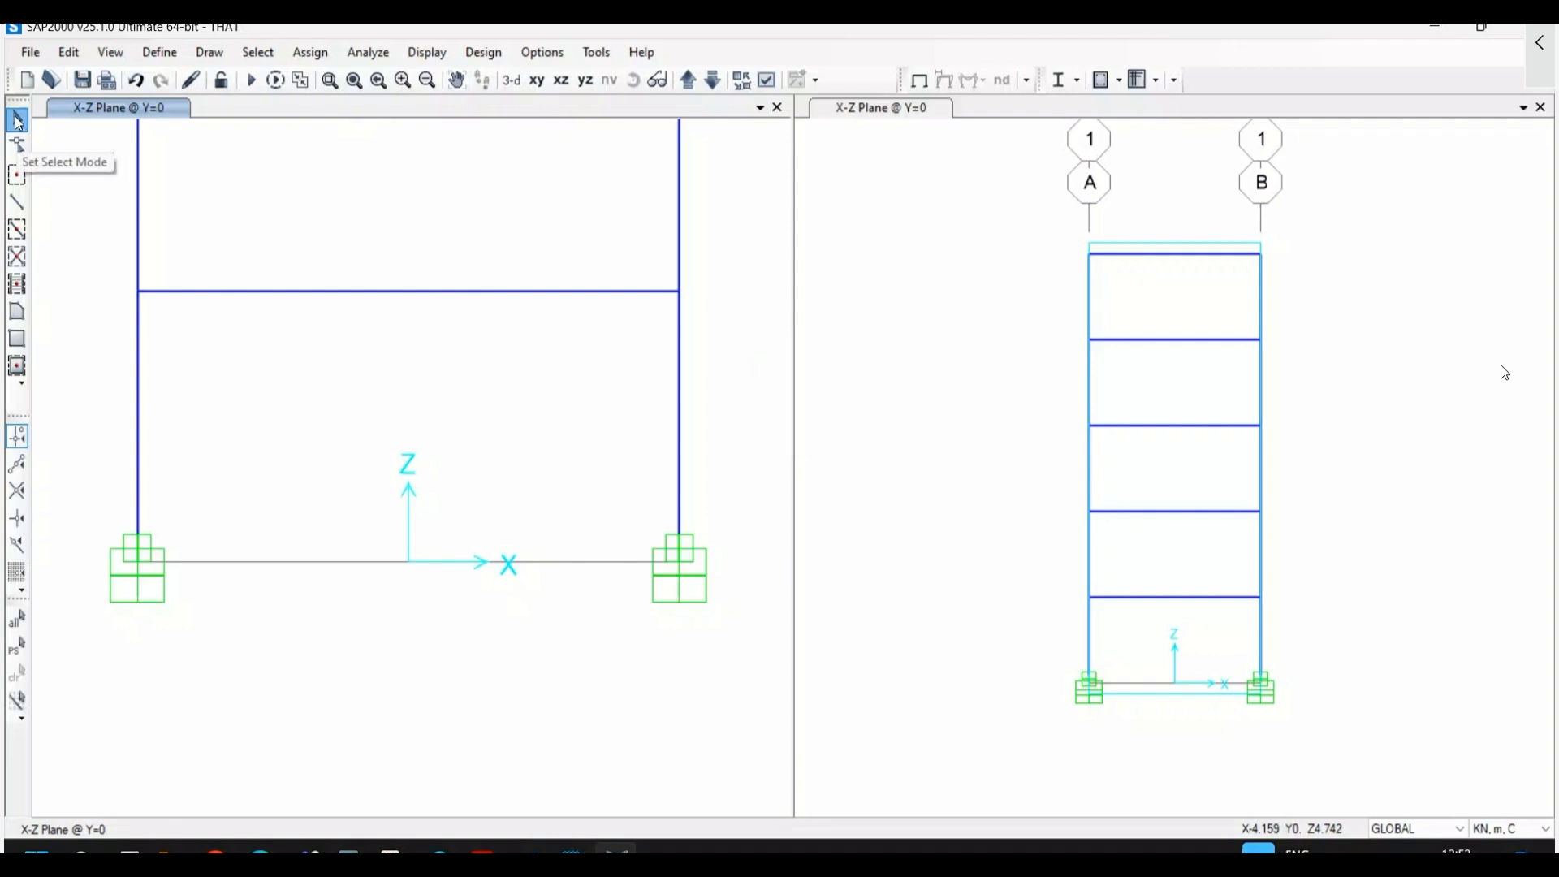
- Remove all restraints from the two joints at the tops of the isolator links
{"action": "left_click", "coordinate": [150, 544]}
{"action": "left_click", "coordinate": [677, 534]}
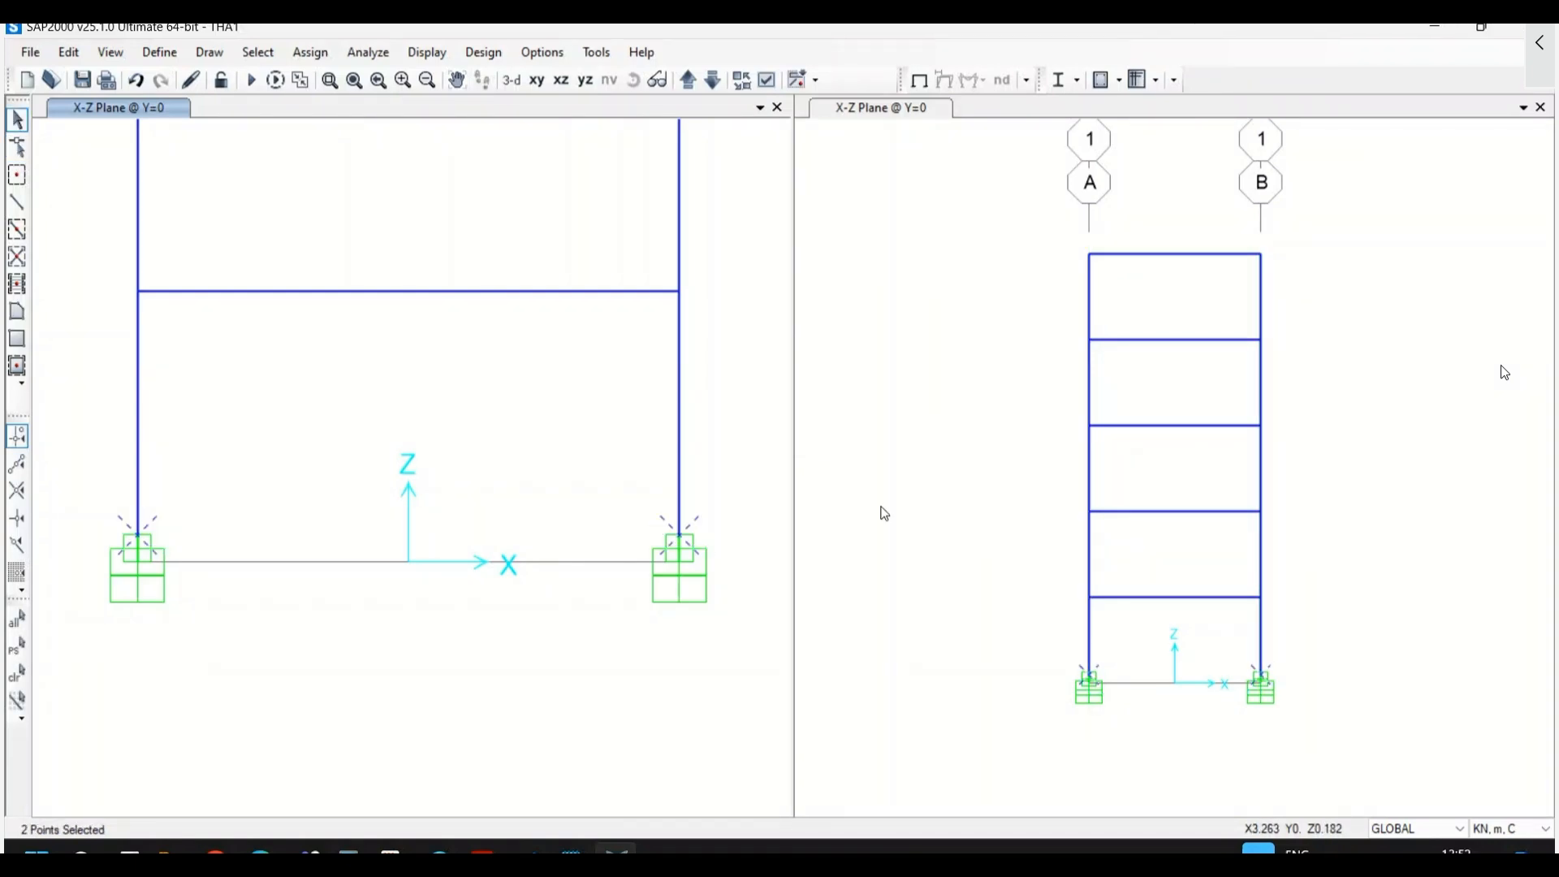
{"action": "left_click", "coordinate": [311, 52]}
{"action": "mouse_move", "coordinate": [332, 79]}
{"action": "left_click", "coordinate": [611, 82]}
{"action": "left_click", "coordinate": [894, 473]}
{"action": "left_click", "coordinate": [876, 537]}
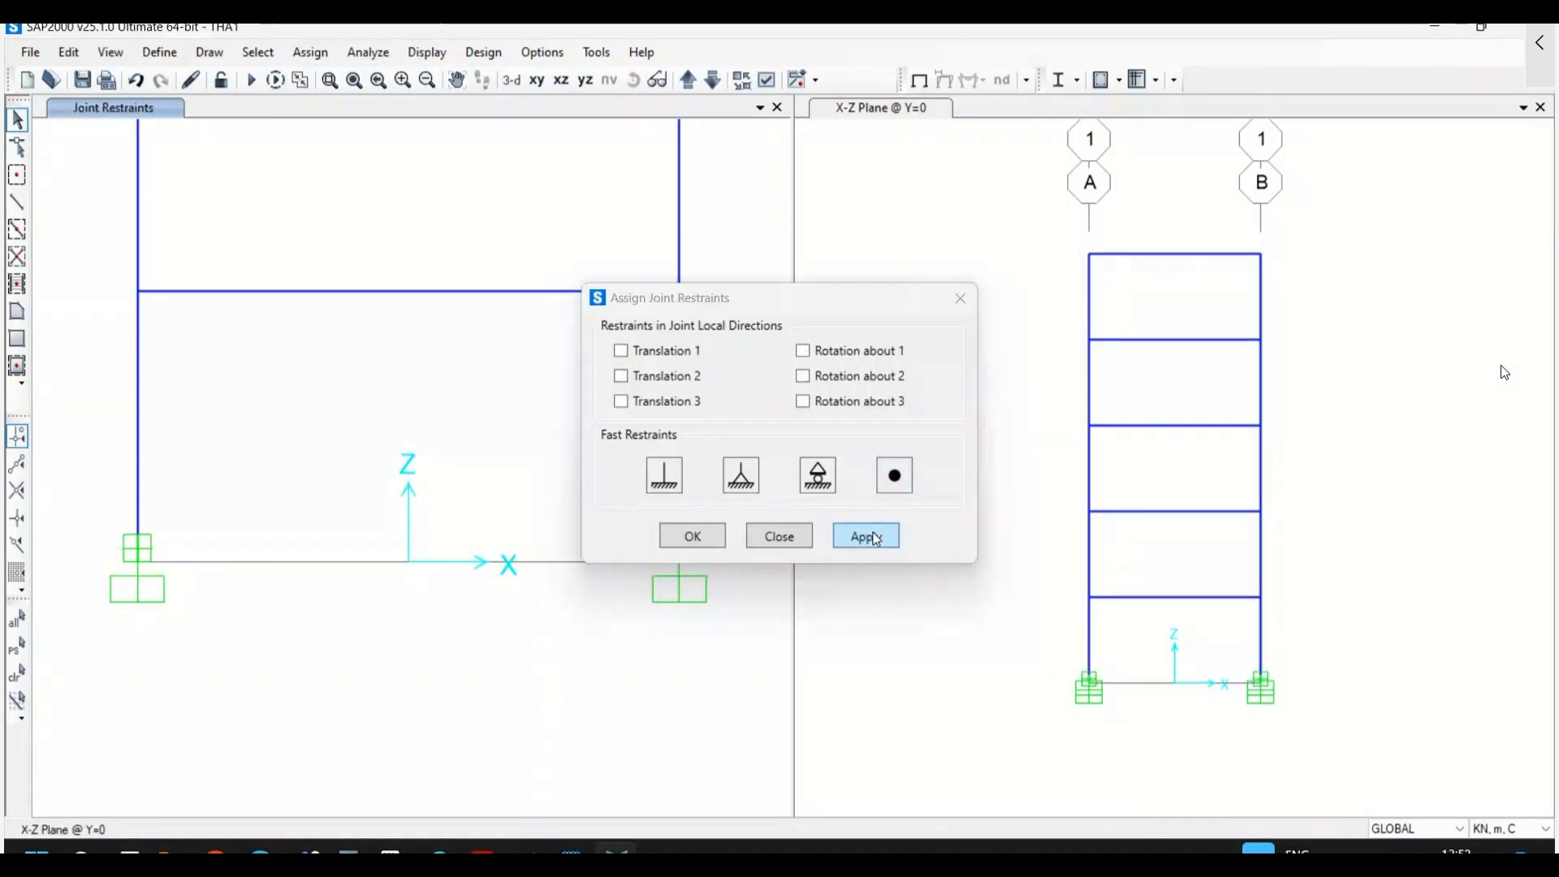
{"action": "left_click", "coordinate": [786, 540]}
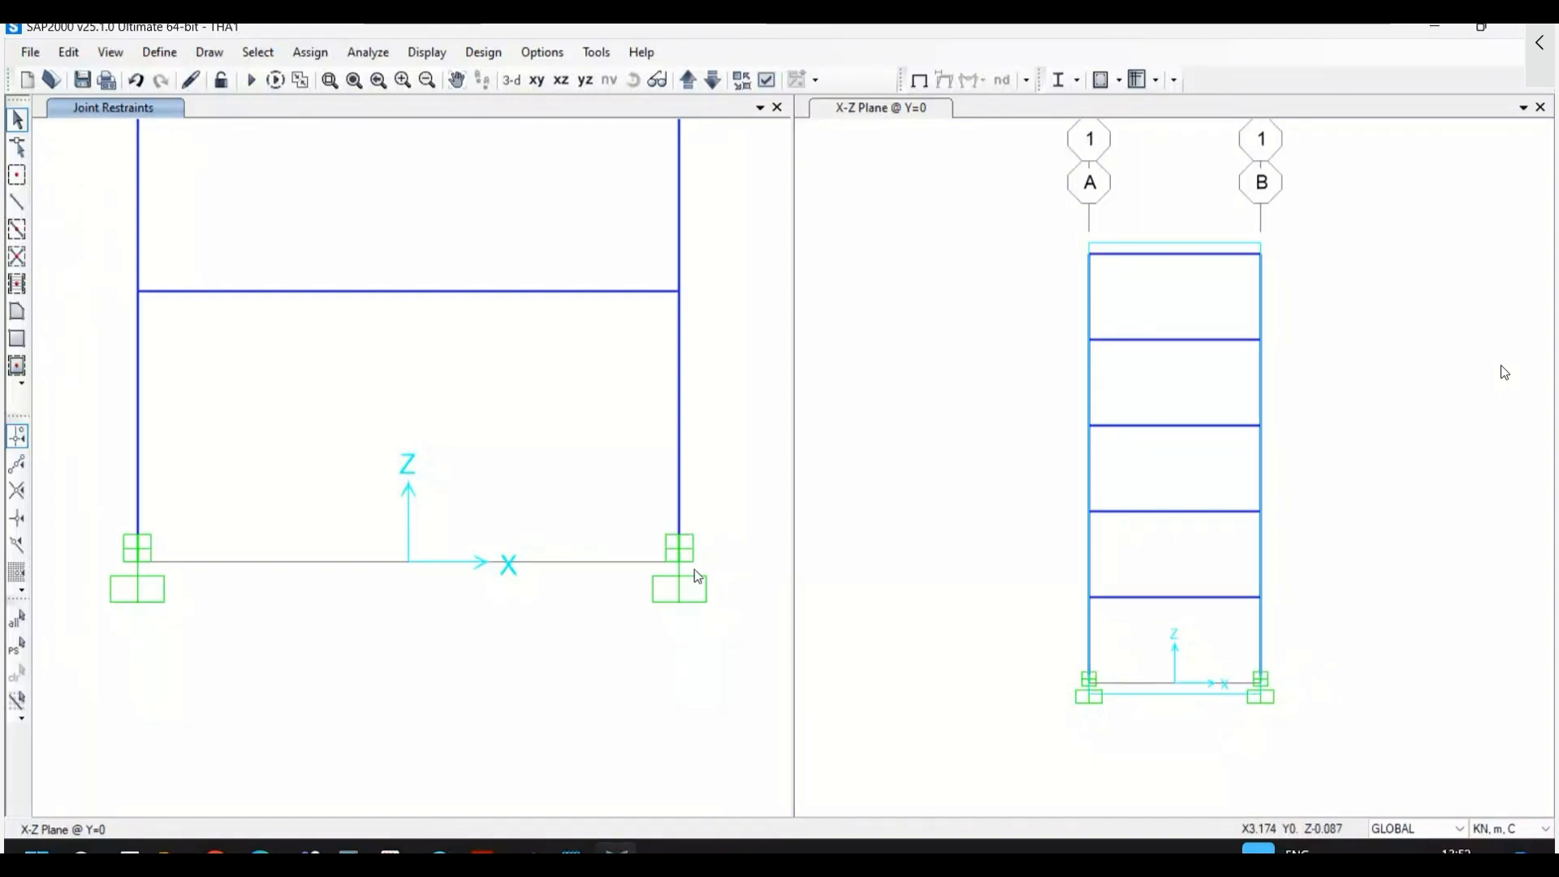
{"action": "scroll", "coordinate": [683, 572], "scroll_direction": "up", "scroll_amount": 5}
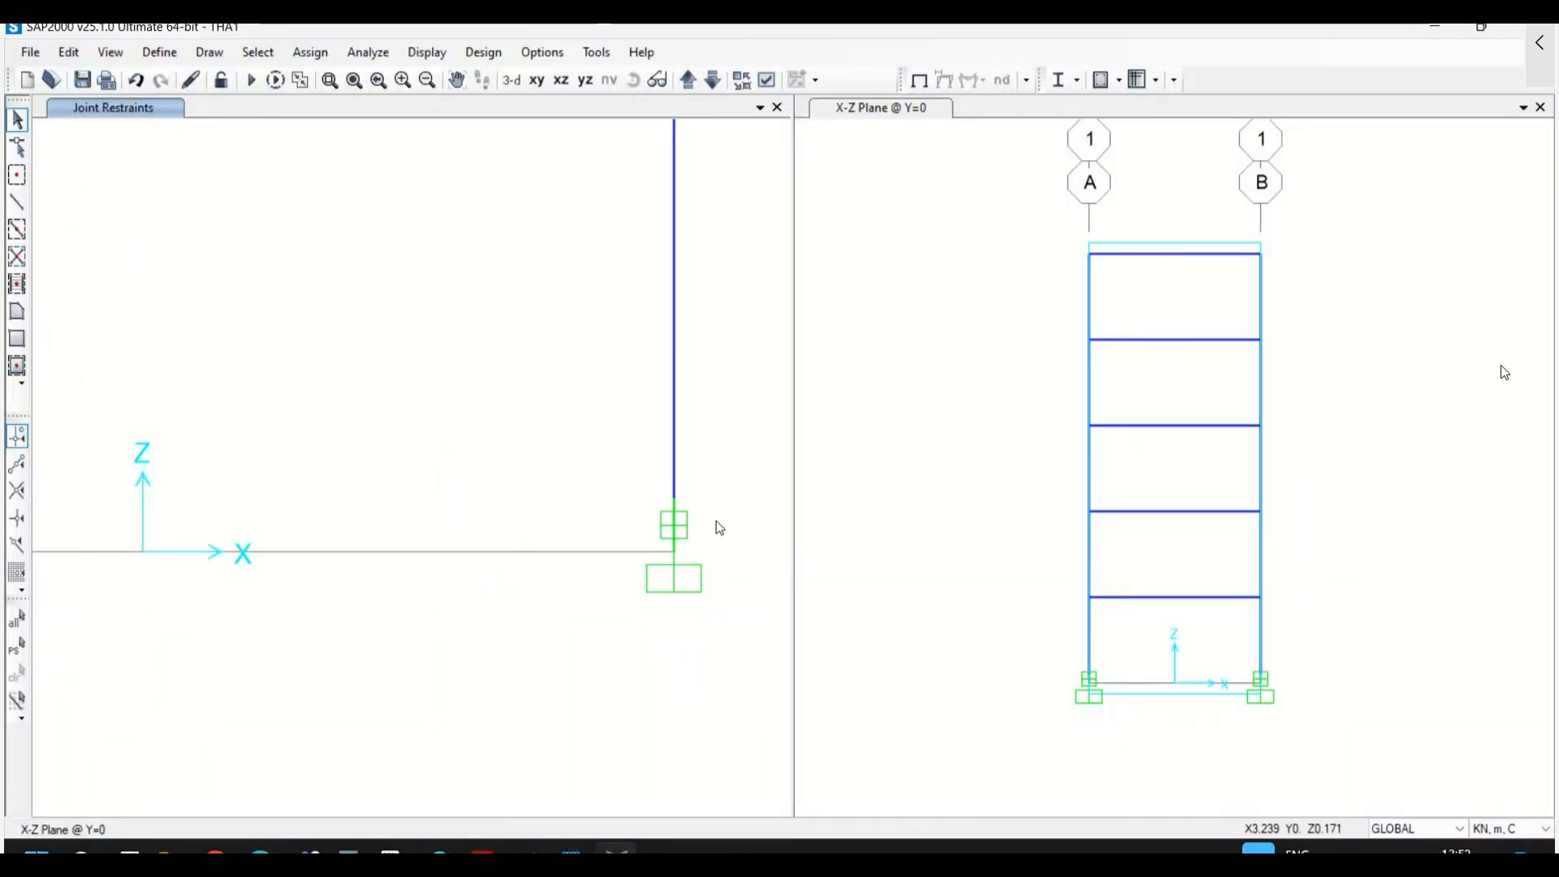
{"action": "left_click", "coordinate": [642, 523]}
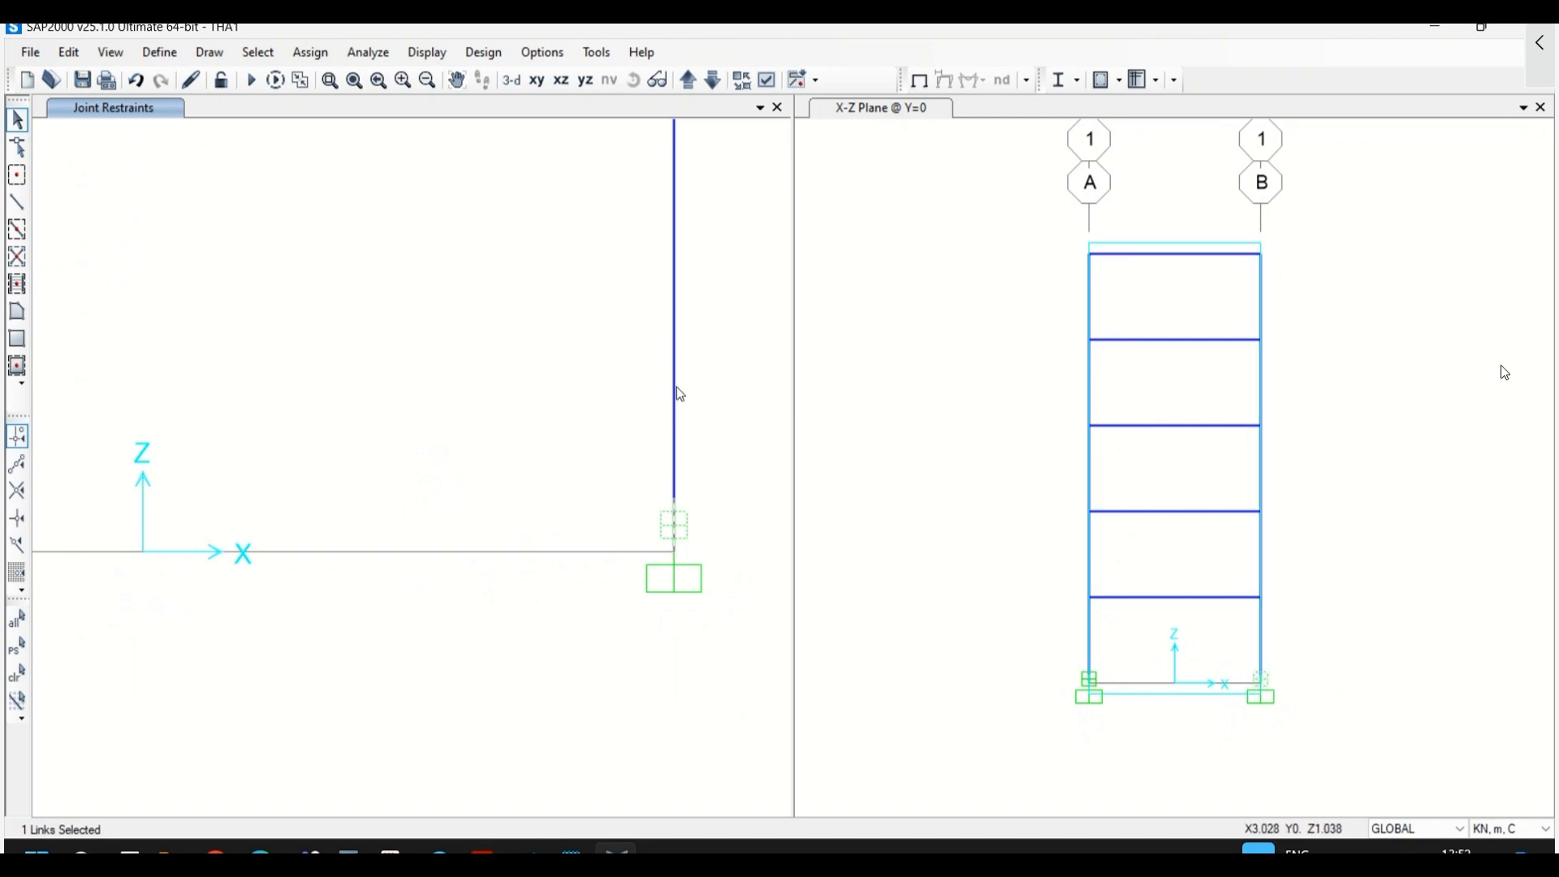
{"action": "left_click", "coordinate": [674, 533]}
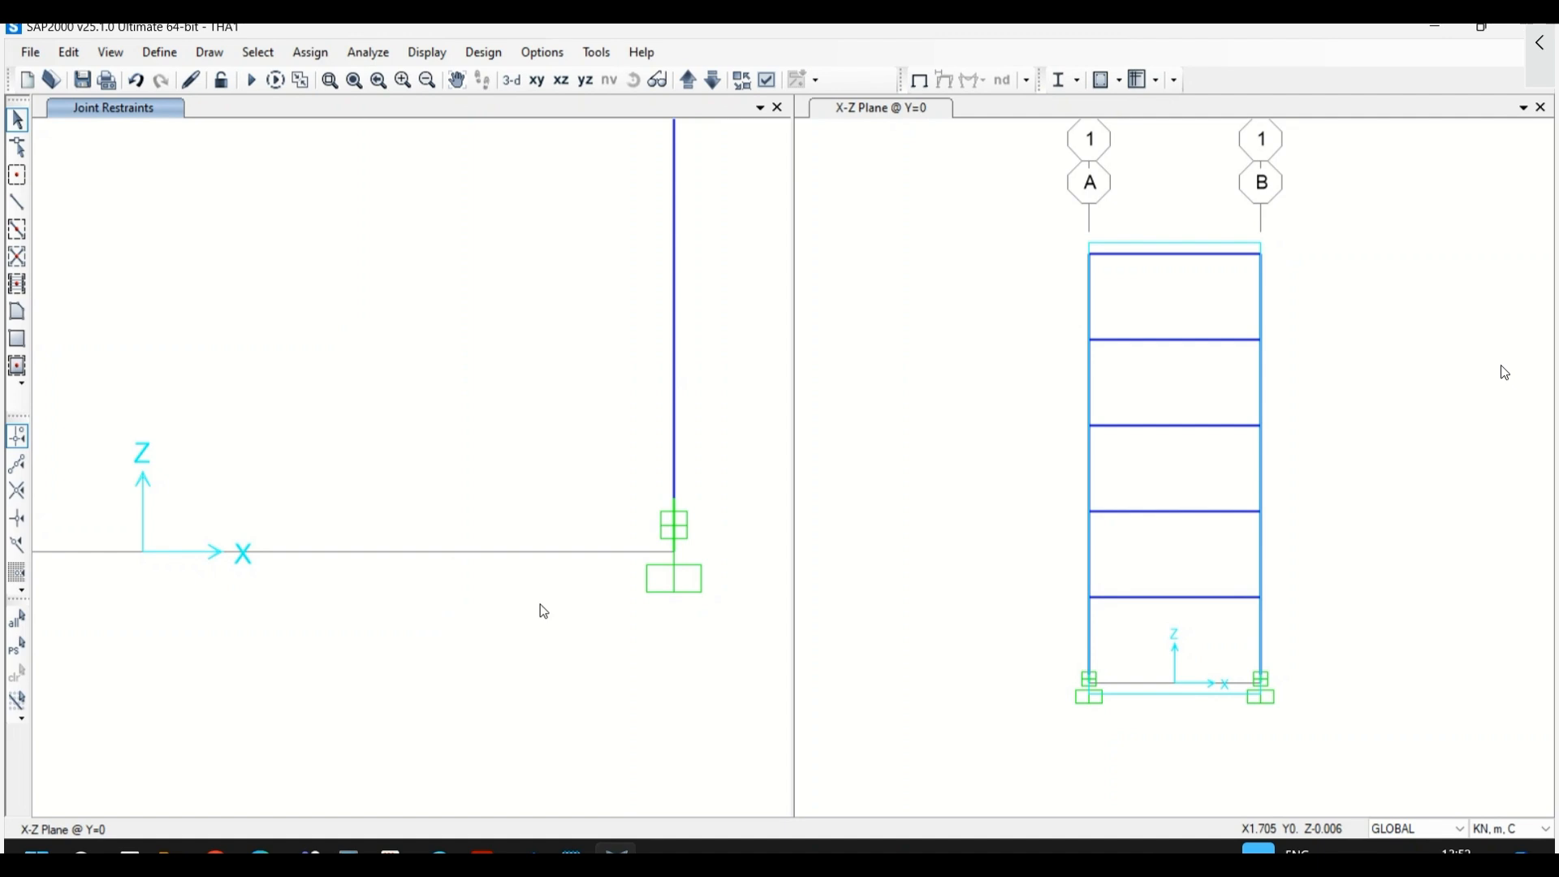
{"action": "scroll", "coordinate": [627, 636], "scroll_direction": "down", "scroll_amount": 2}
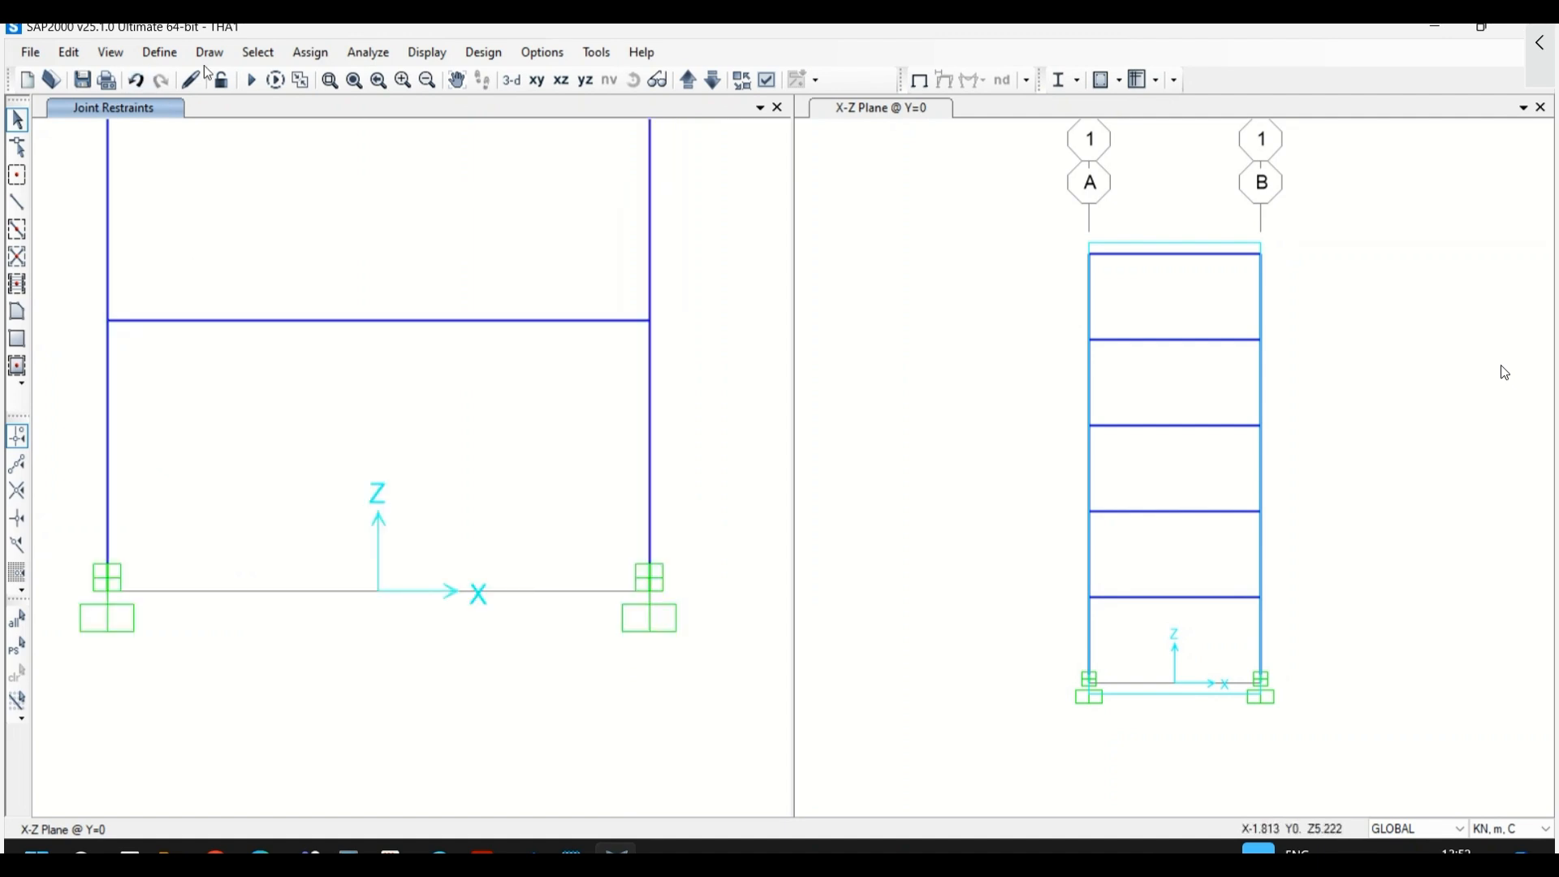
- Remove the hinge assignments from all frame members of the full elevation, and check the assignments of the second-floor beam
{"action": "left_click", "coordinate": [354, 79]}
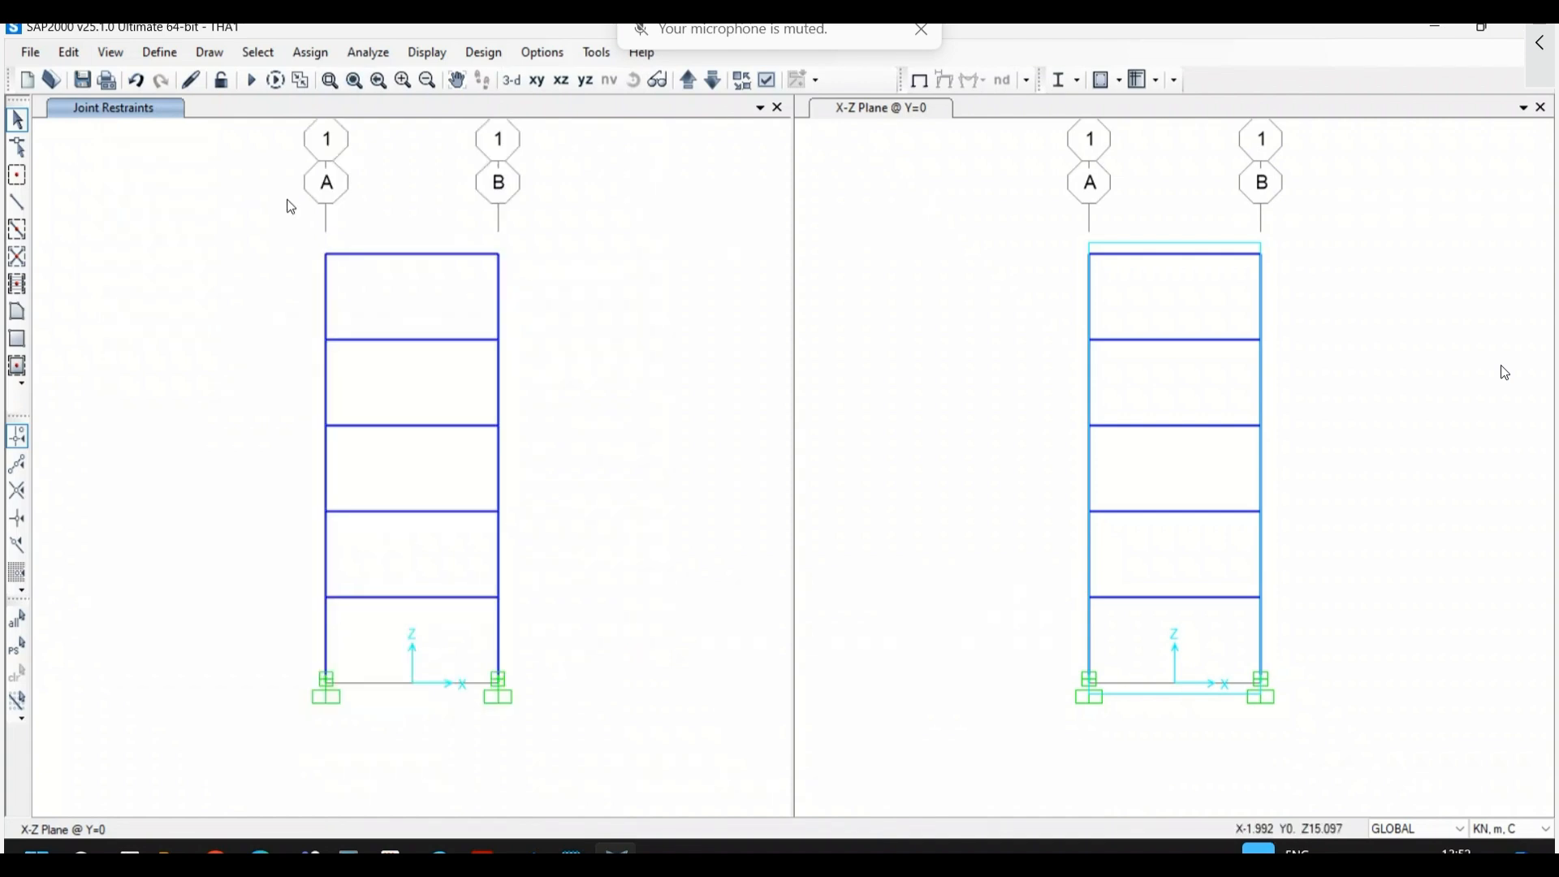
{"action": "left_click_drag", "start_coordinate": [321, 266], "coordinate": [617, 723]}
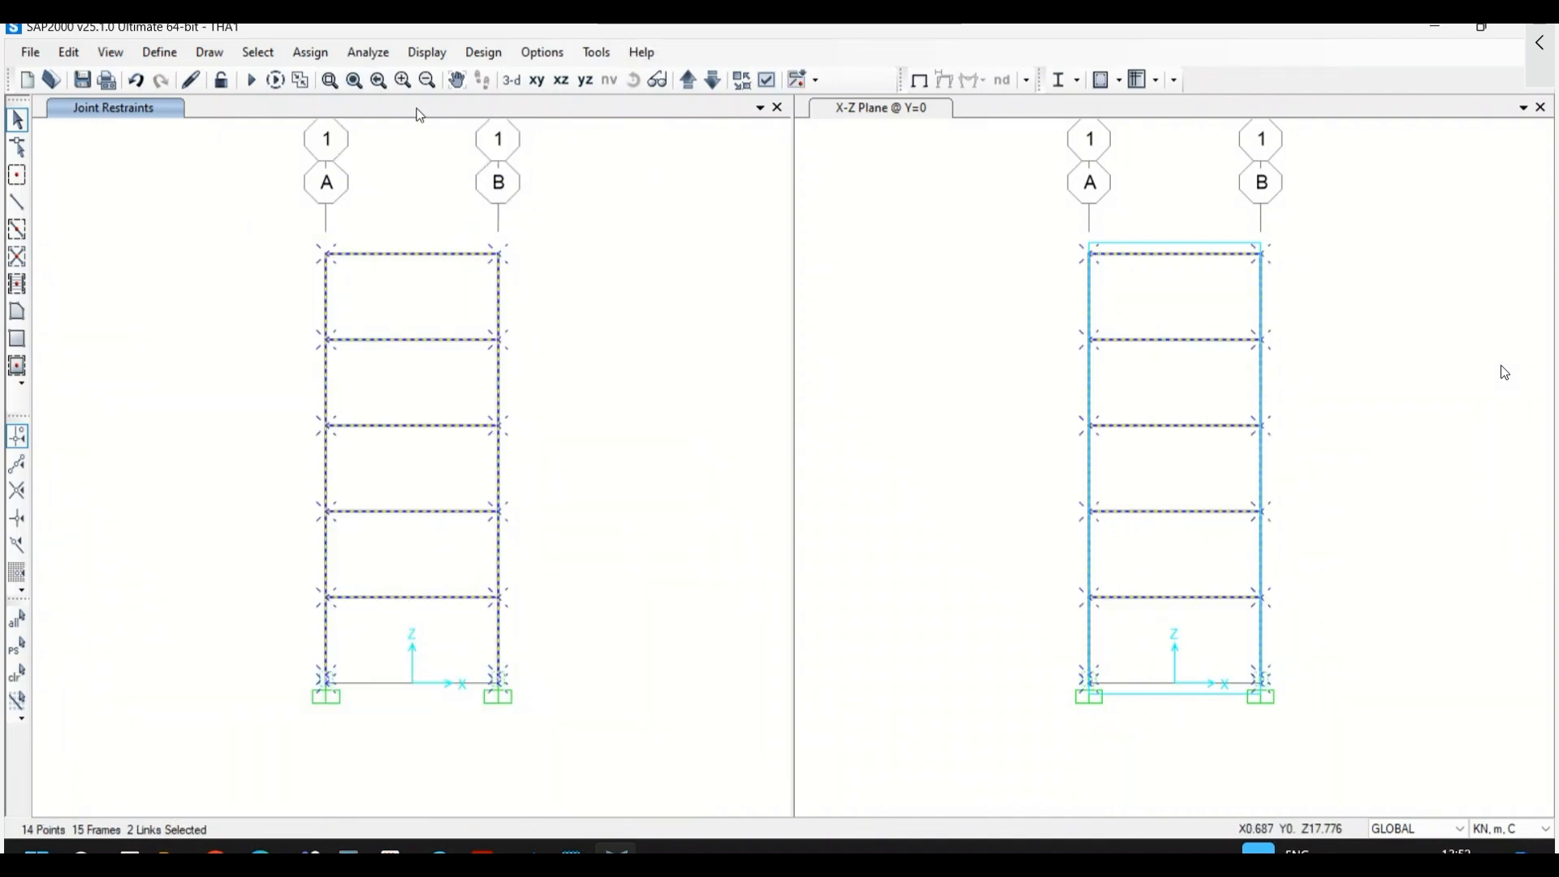
{"action": "left_click", "coordinate": [332, 55]}
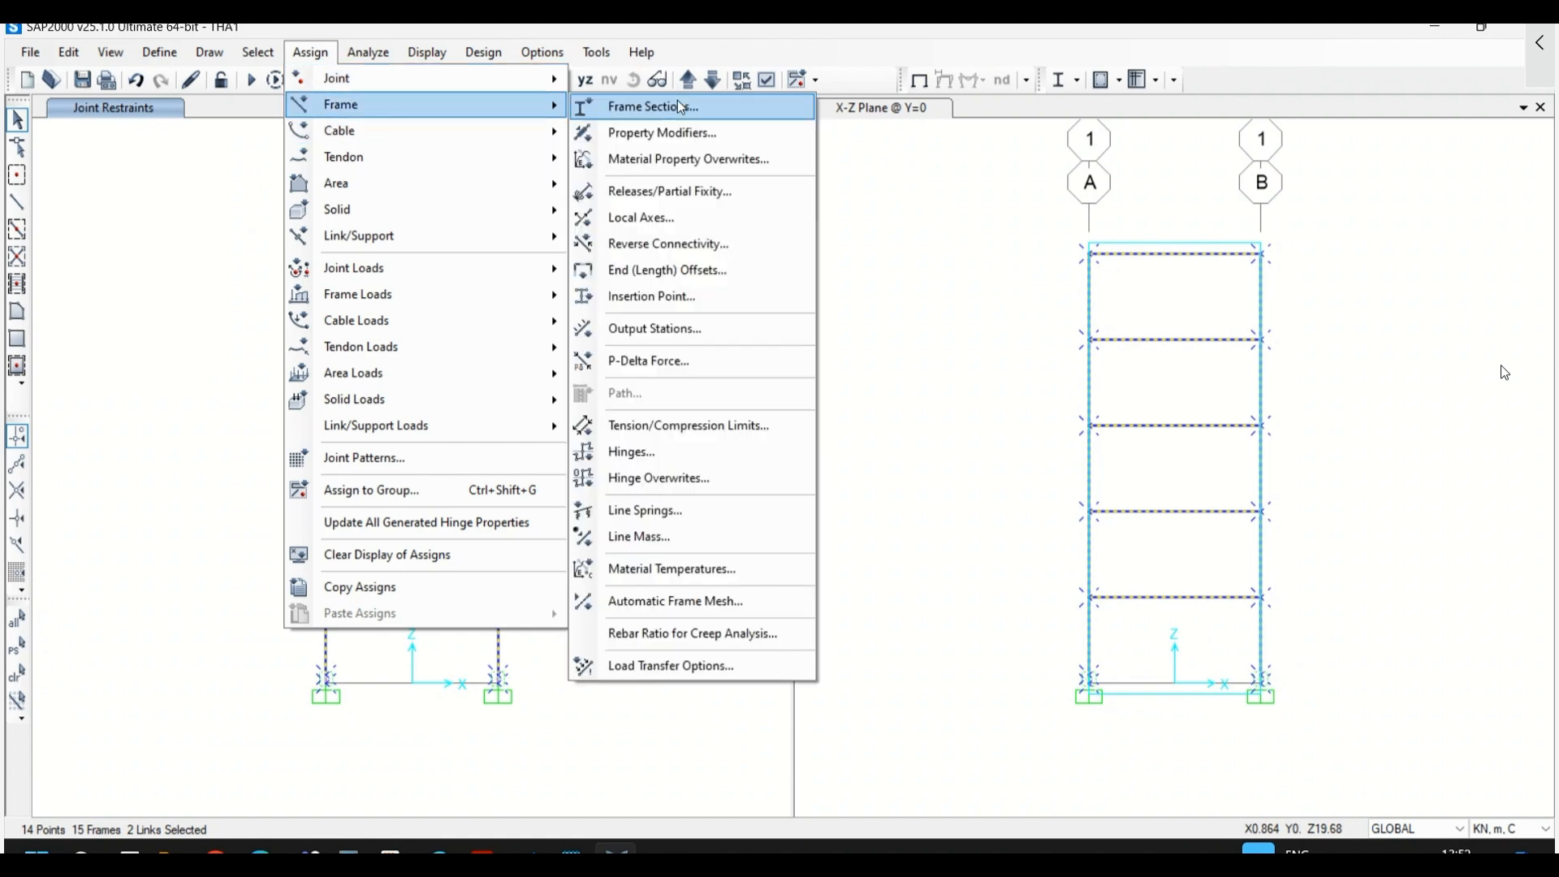
{"action": "left_click", "coordinate": [676, 453]}
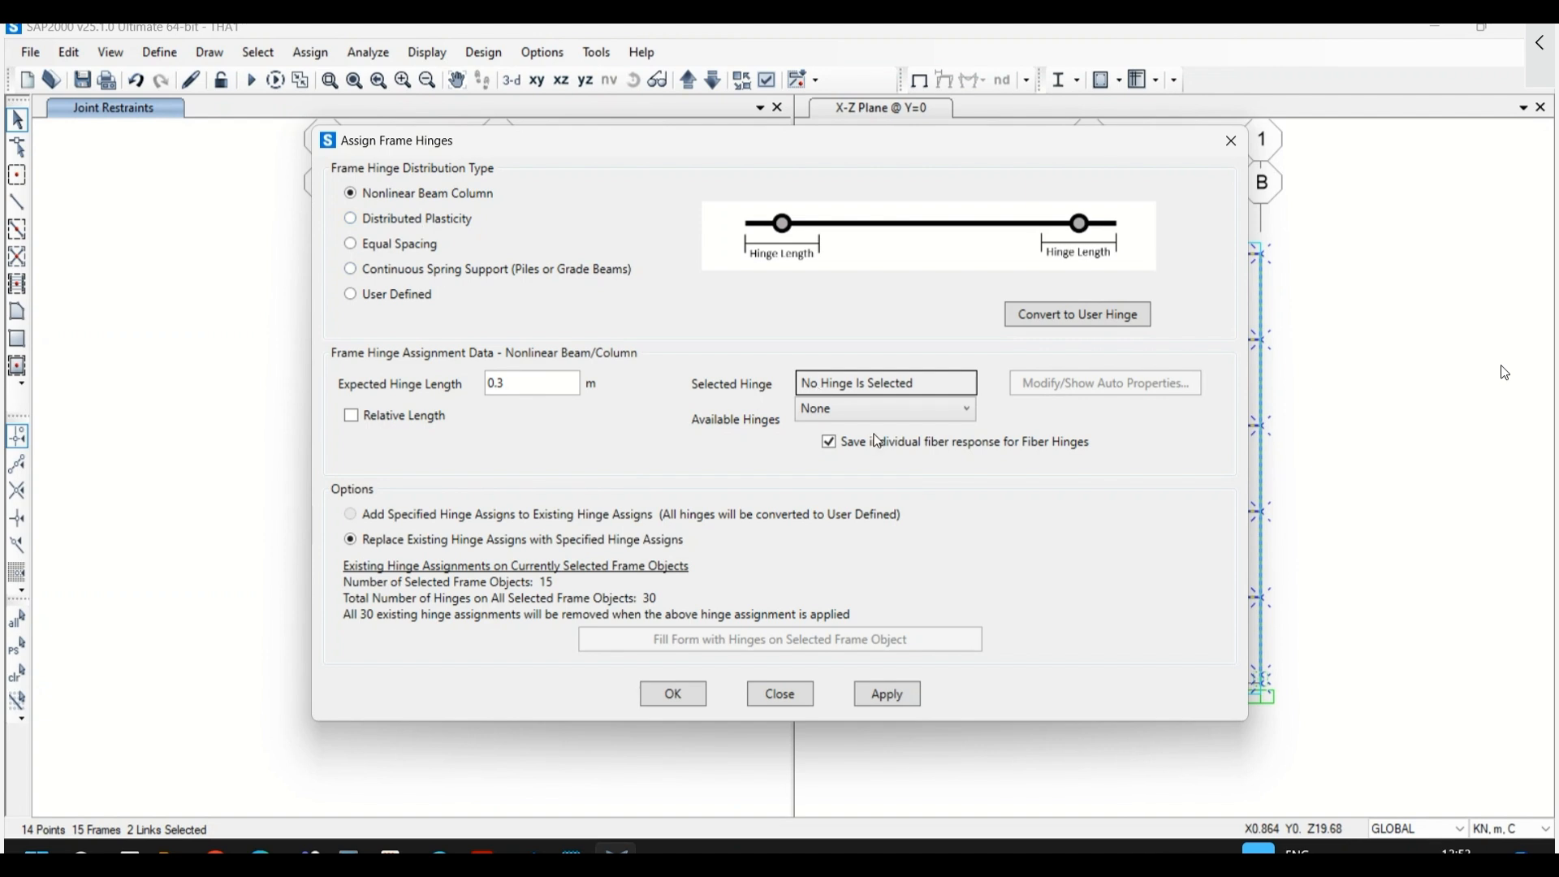
{"action": "left_click", "coordinate": [886, 695]}
{"action": "left_click_drag", "start_coordinate": [650, 143], "coordinate": [857, 142]}
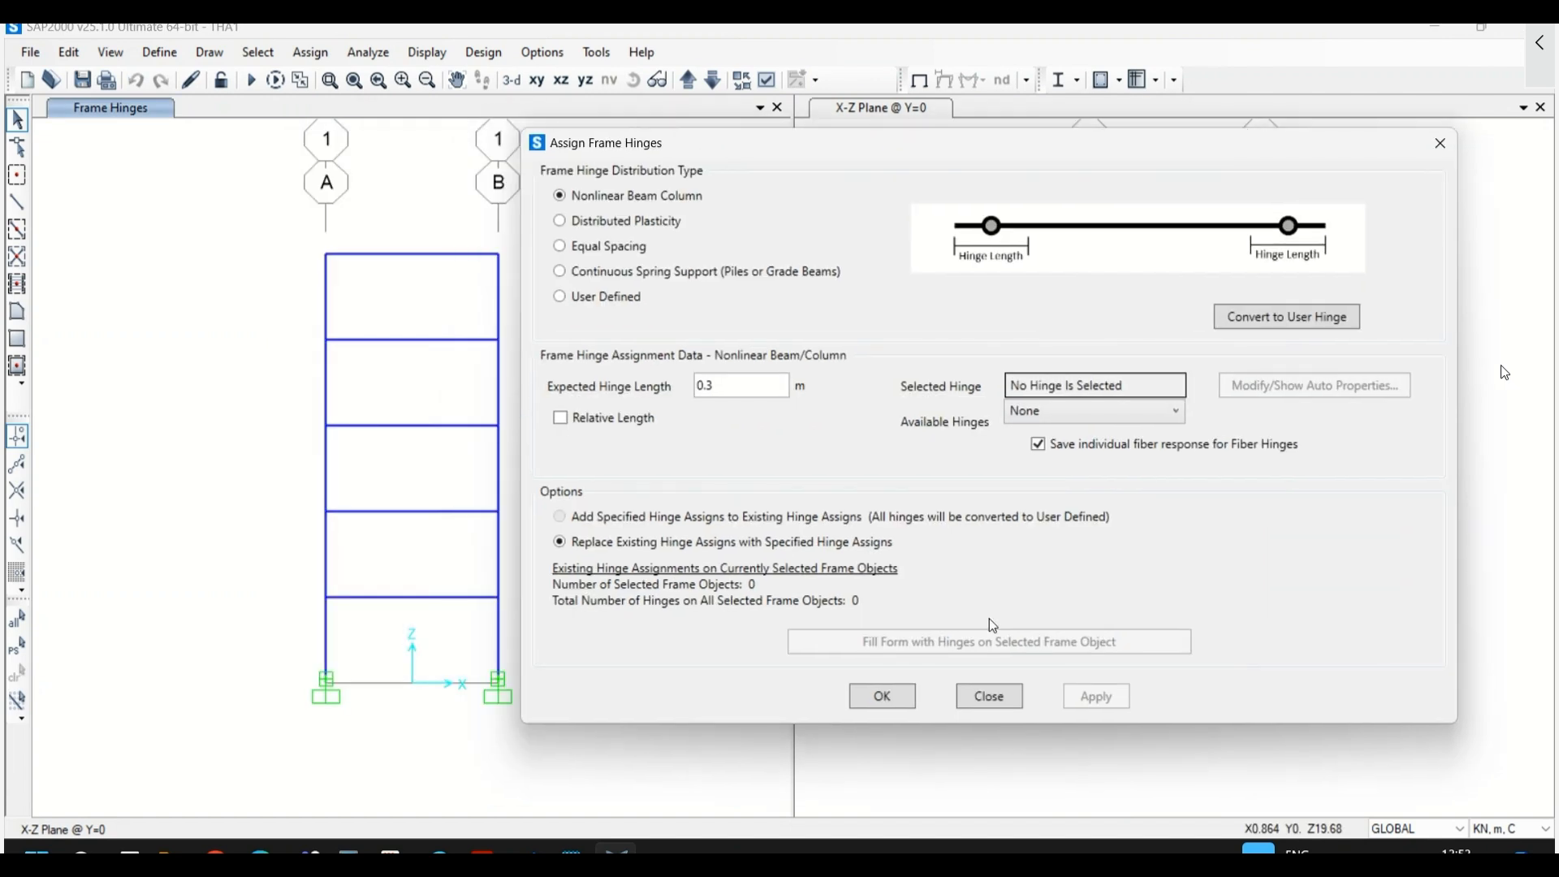
{"action": "left_click", "coordinate": [1004, 694]}
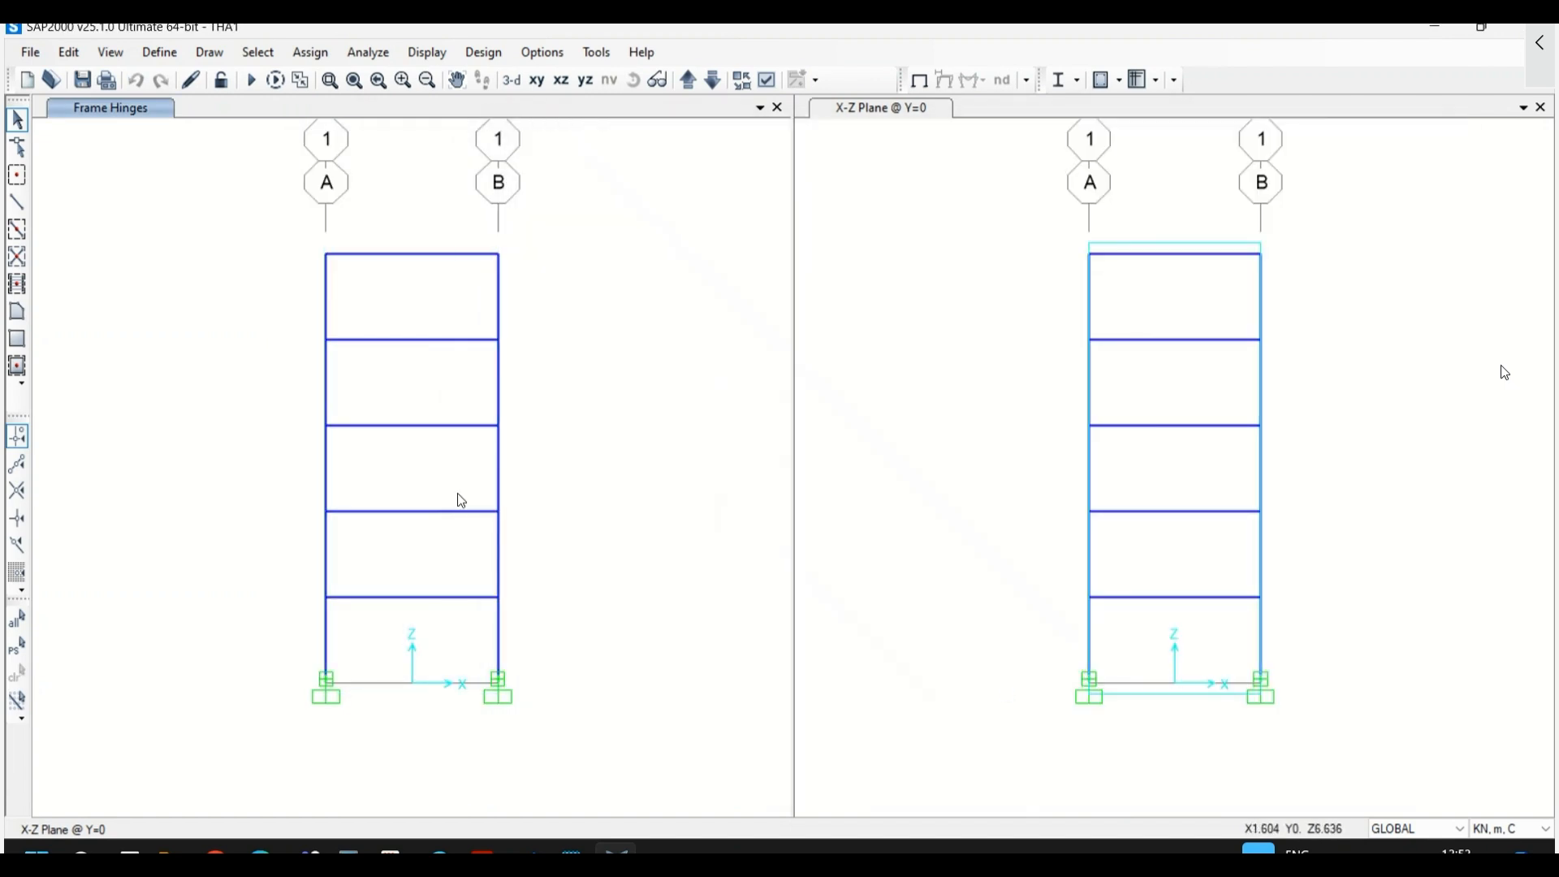
{"action": "right_click", "coordinate": [485, 512]}
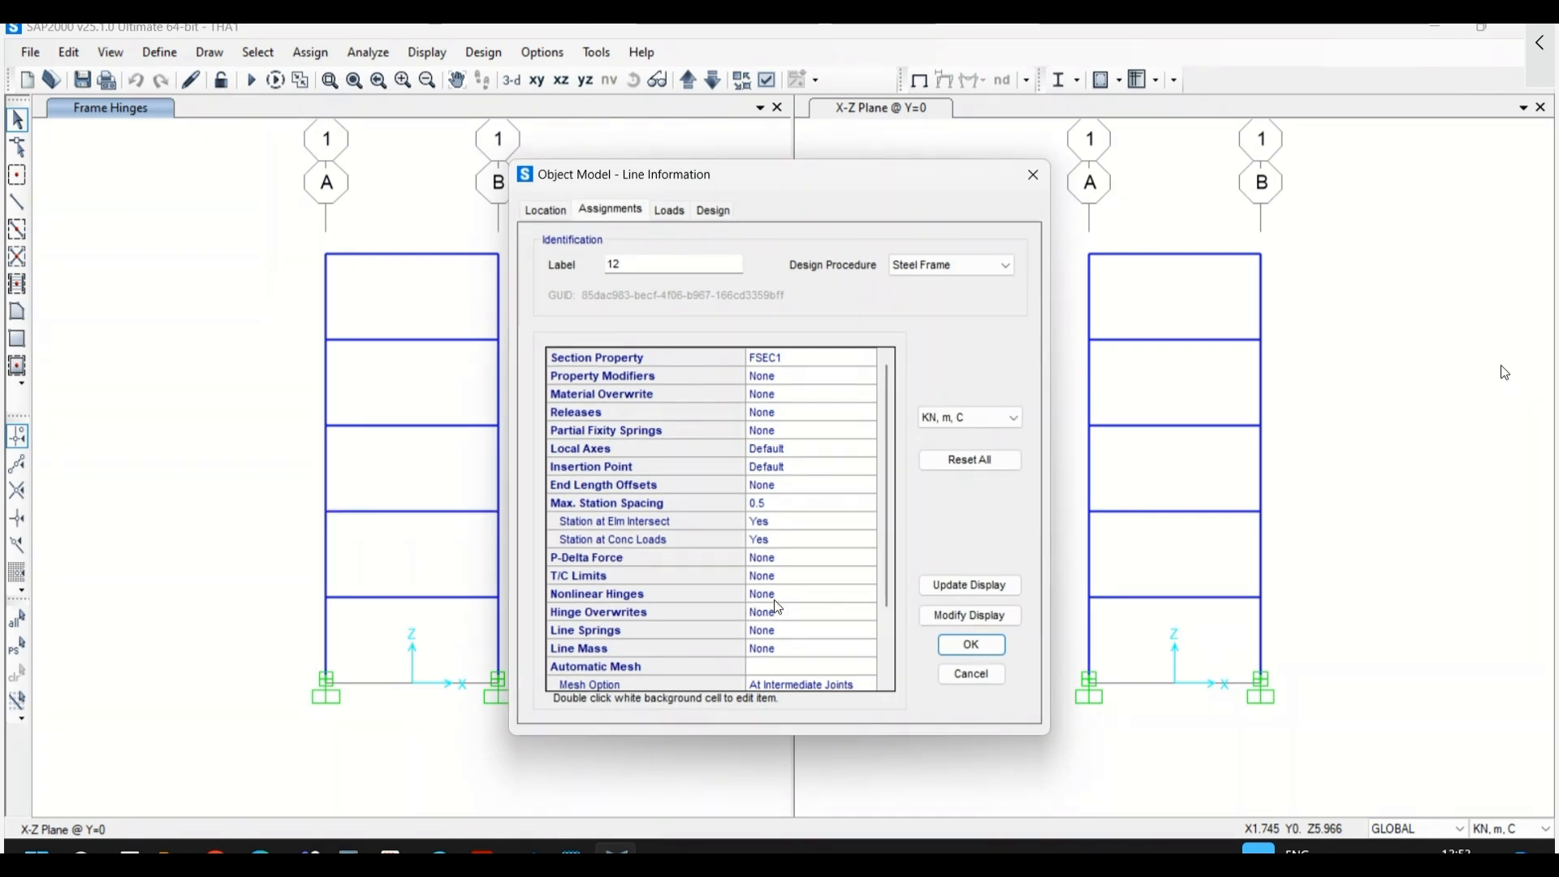
{"action": "left_click", "coordinate": [959, 679]}
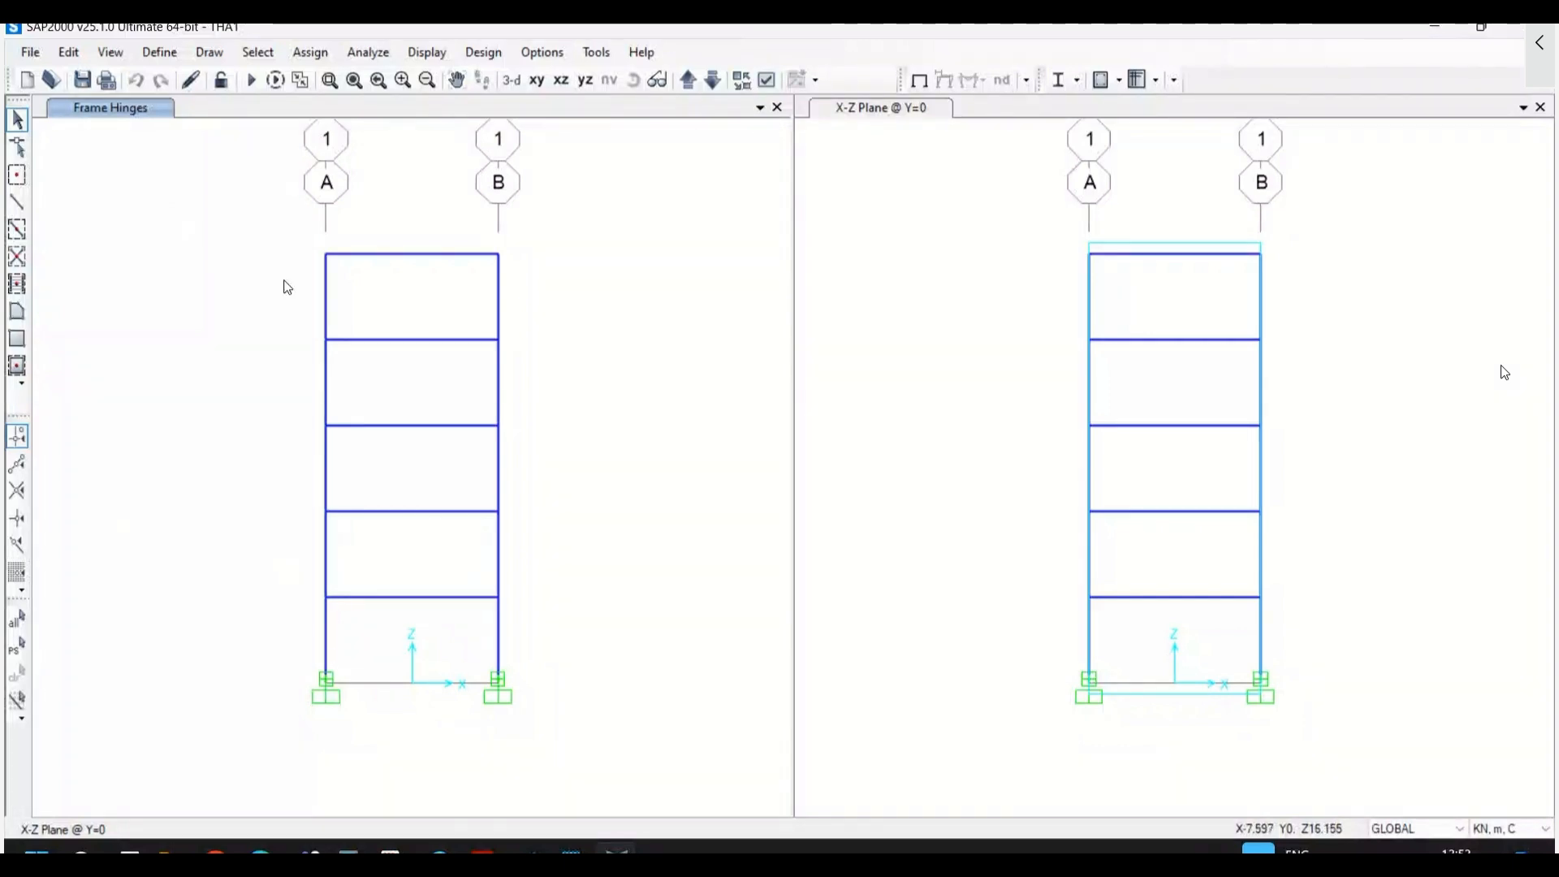
- Start a new time history function of the From File type
{"action": "left_click", "coordinate": [156, 53]}
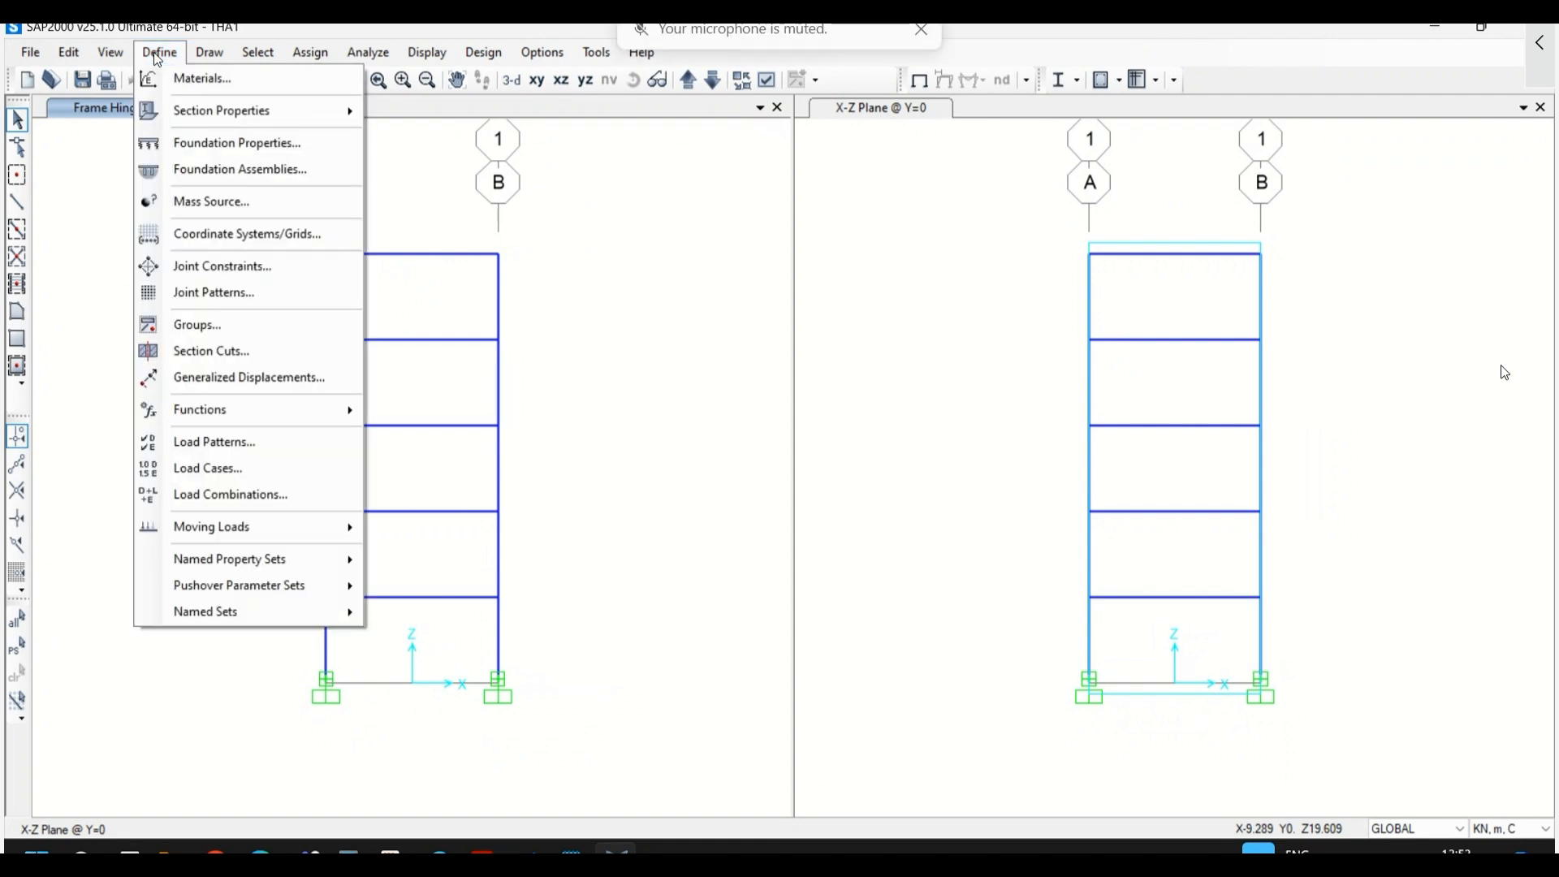
{"action": "mouse_move", "coordinate": [159, 110]}
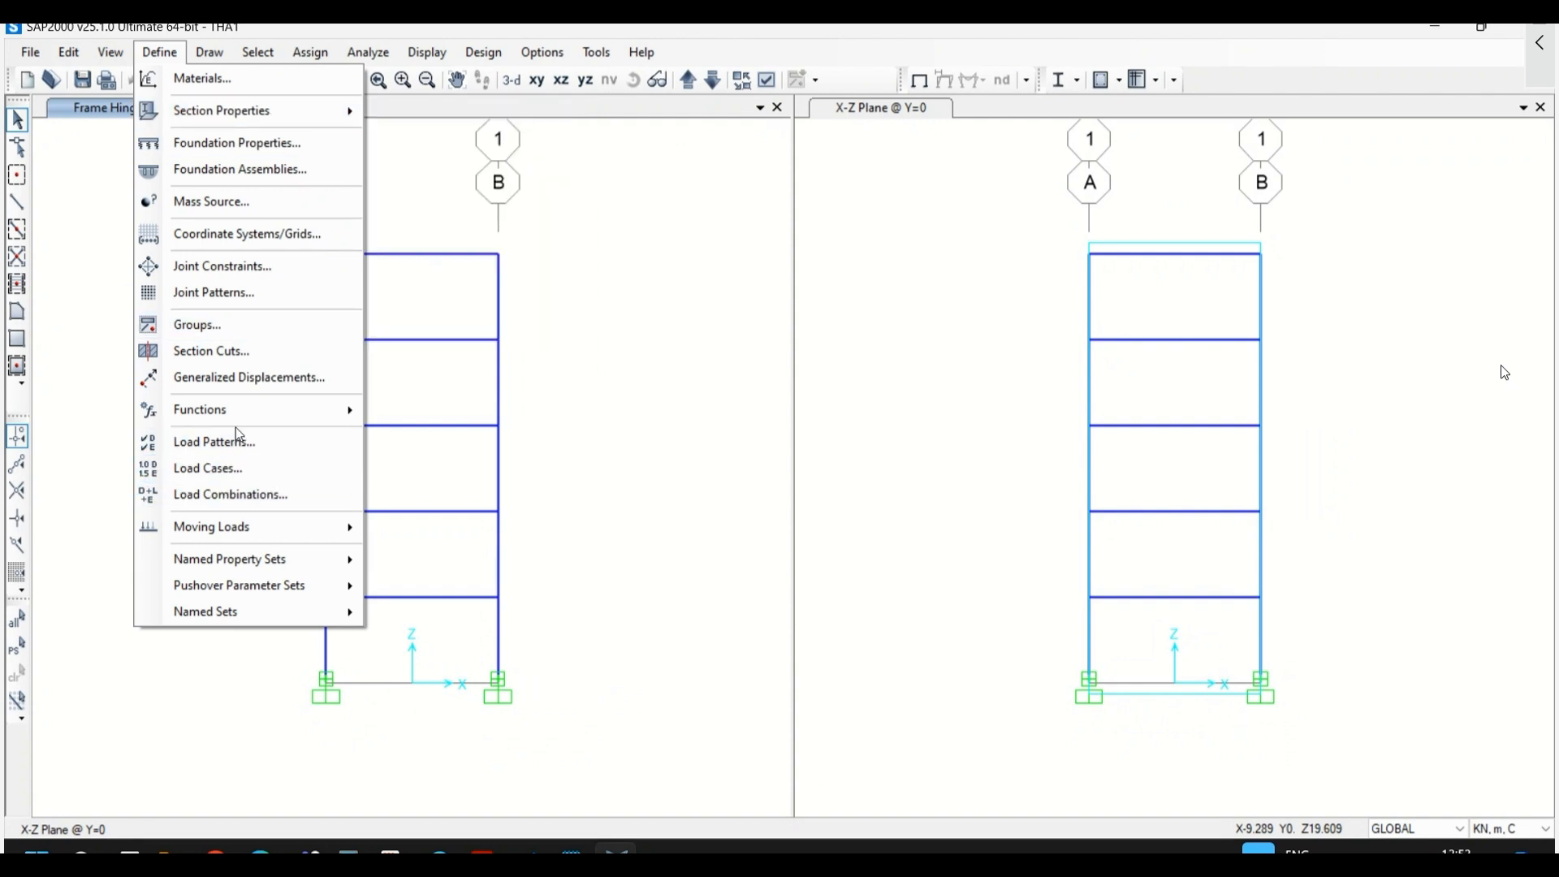
{"action": "mouse_move", "coordinate": [235, 419]}
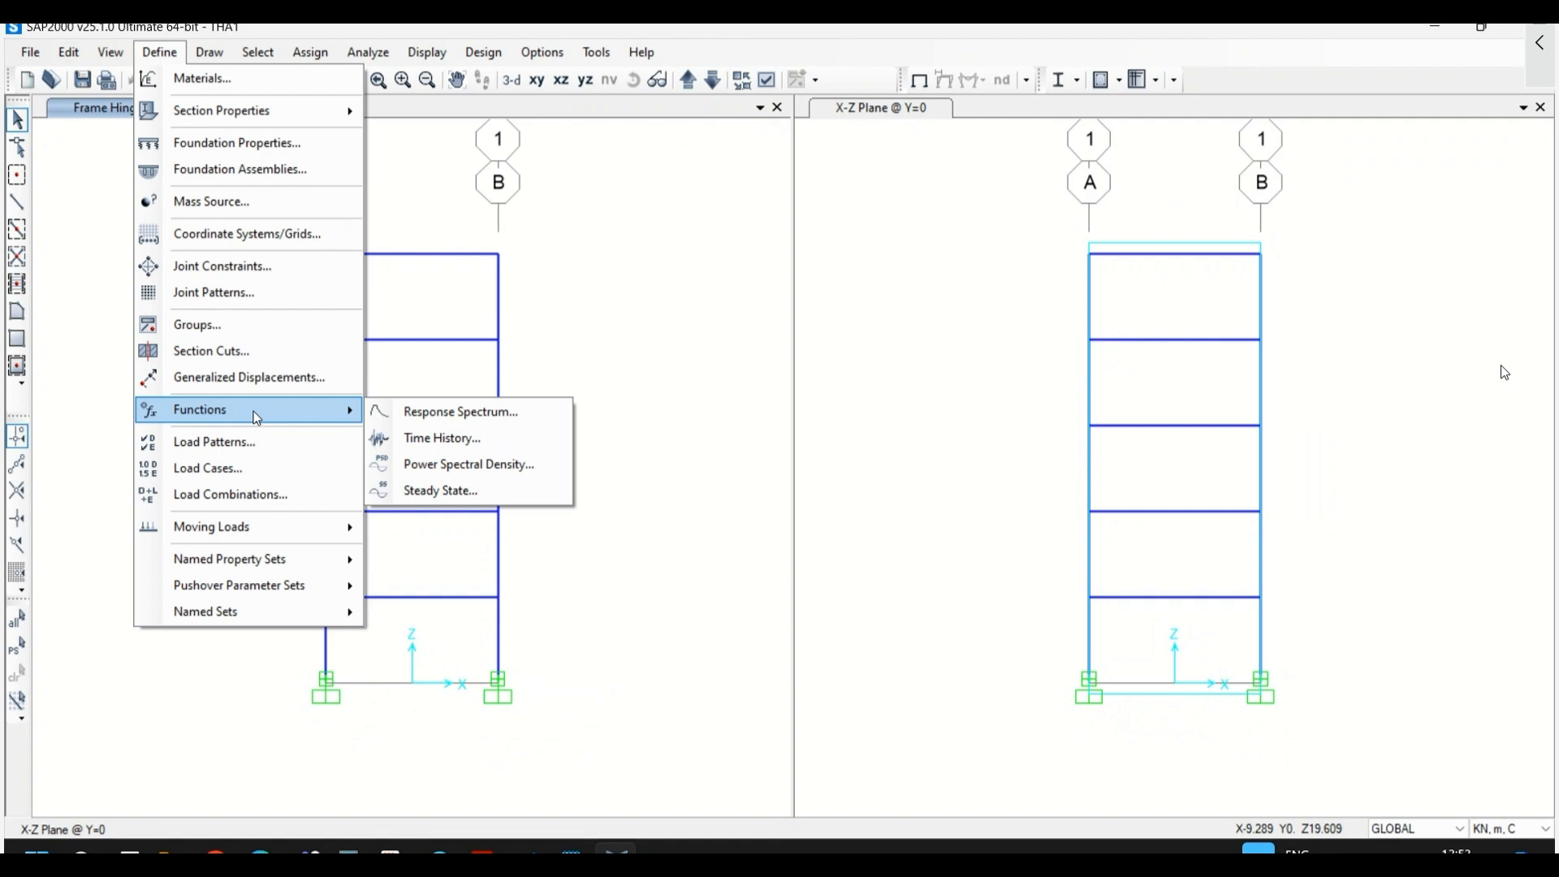
{"action": "left_click", "coordinate": [443, 438]}
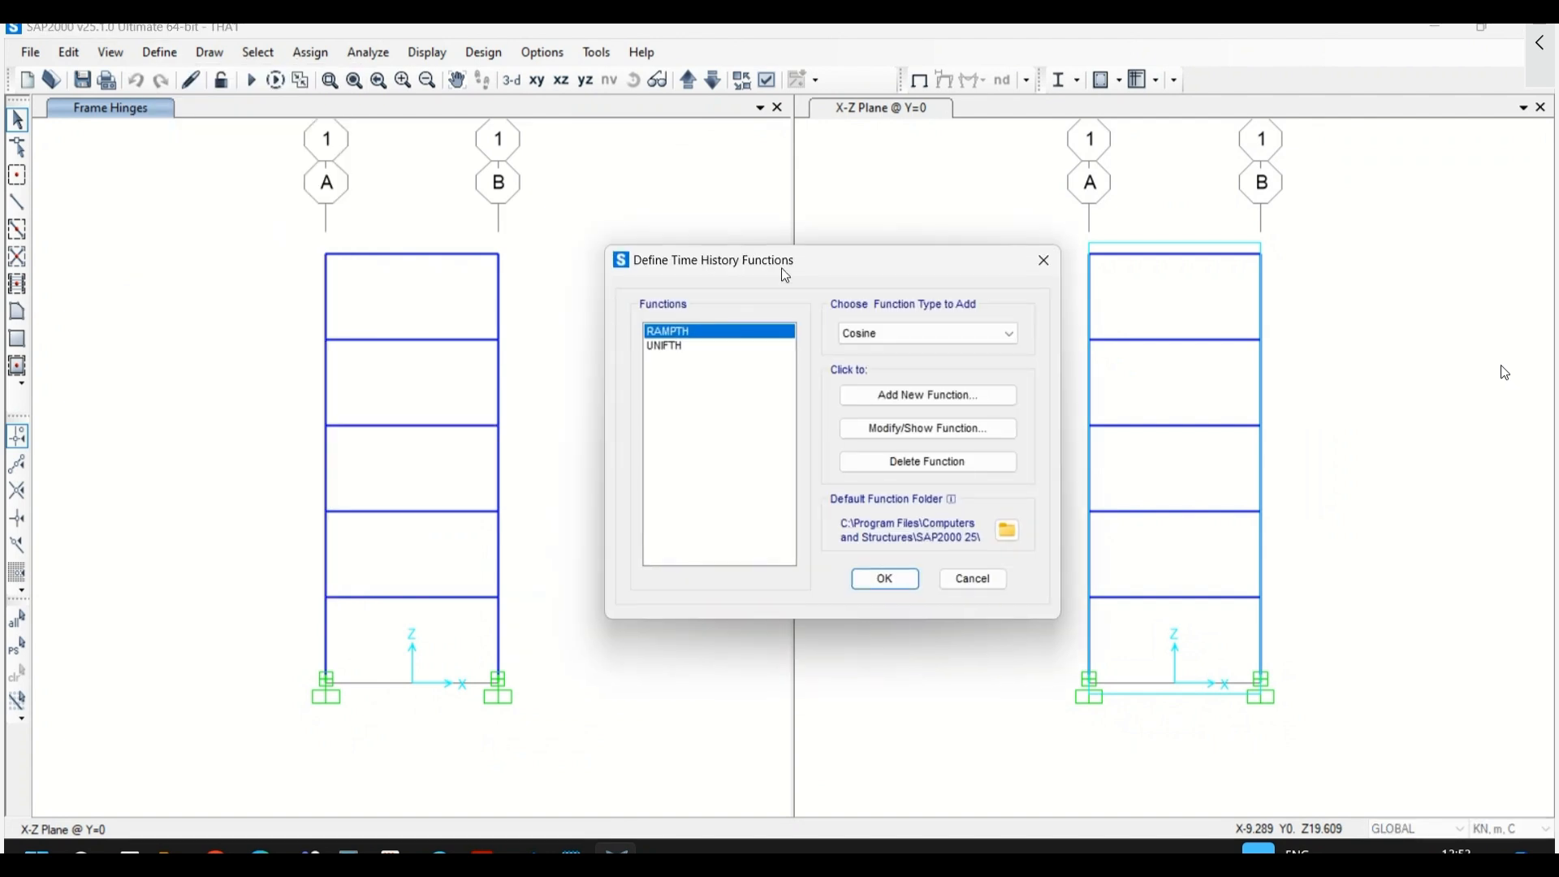
{"action": "left_click", "coordinate": [959, 333]}
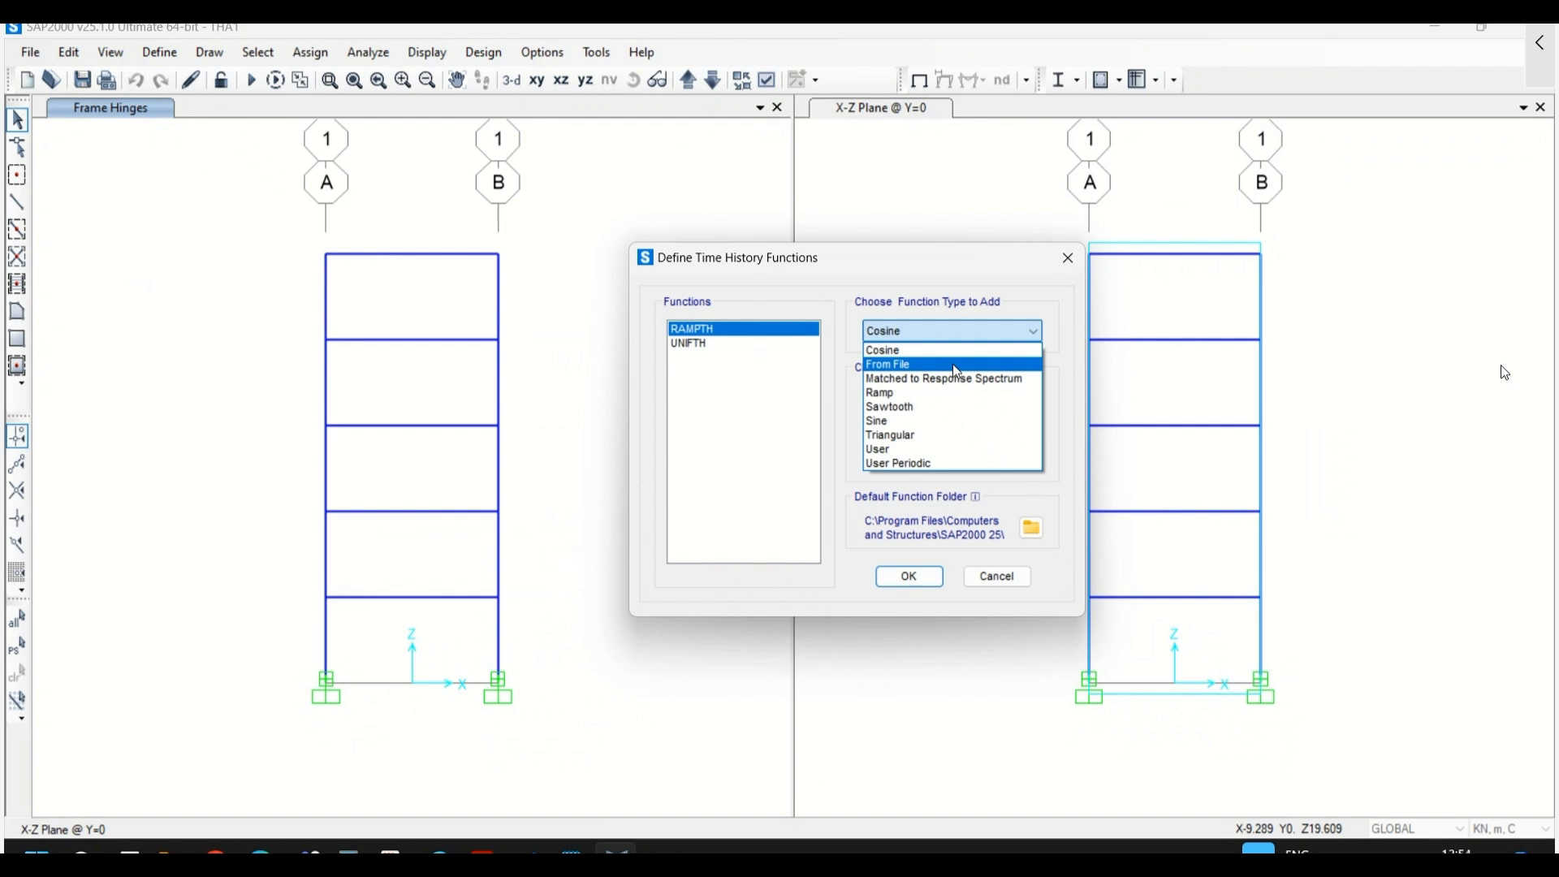
{"action": "left_click", "coordinate": [953, 364]}
{"action": "left_click", "coordinate": [937, 397]}
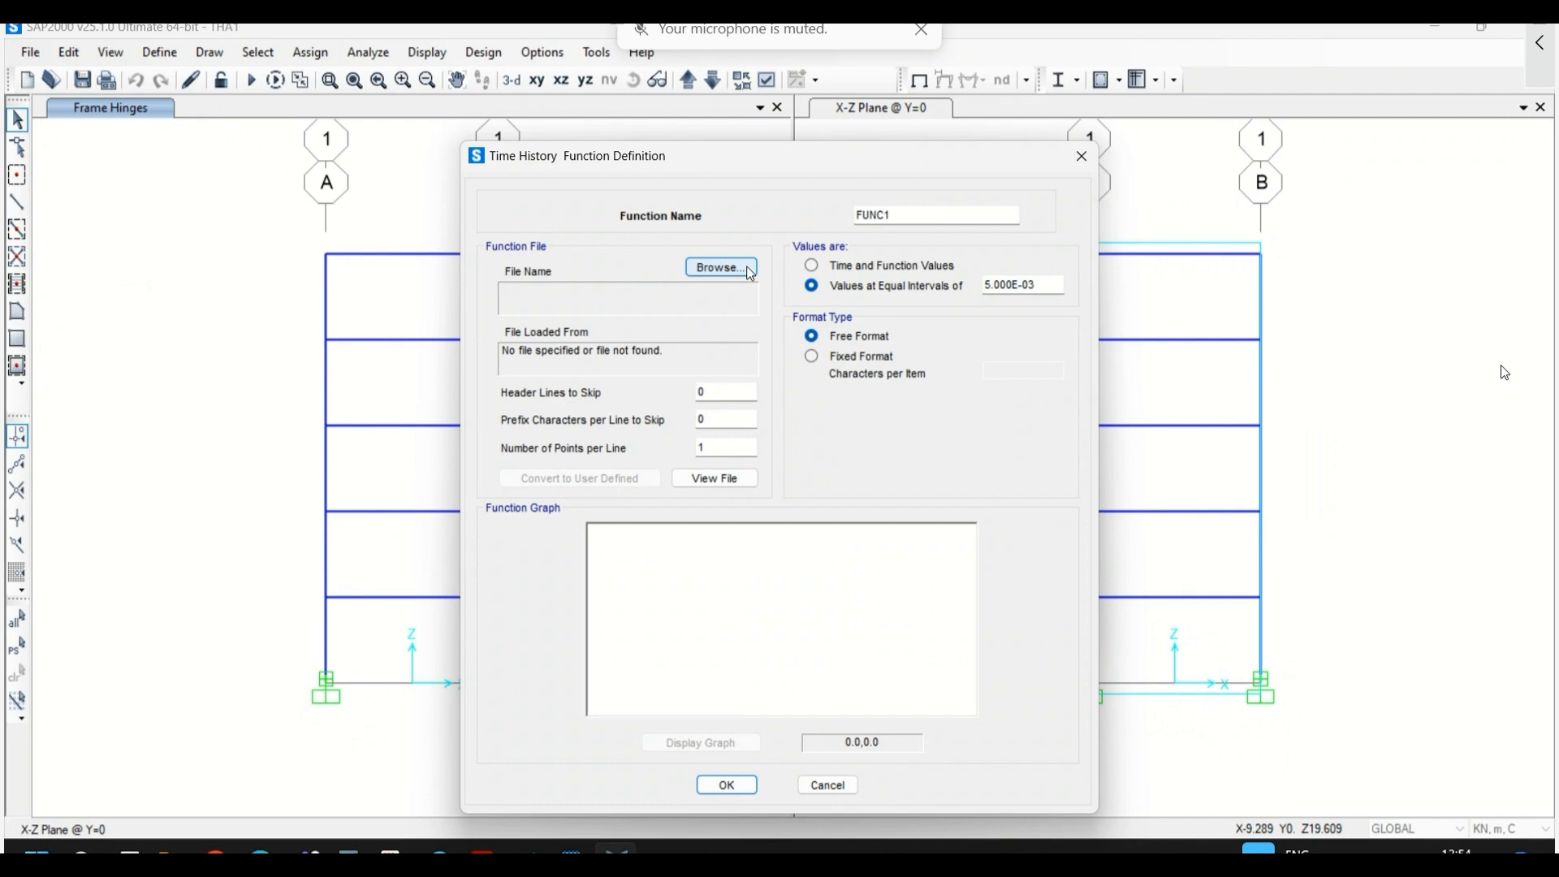
- Load ALTADENA-1.TH from the SAP2000 25 Time History Functions folder as the function file
{"action": "left_click", "coordinate": [704, 273]}
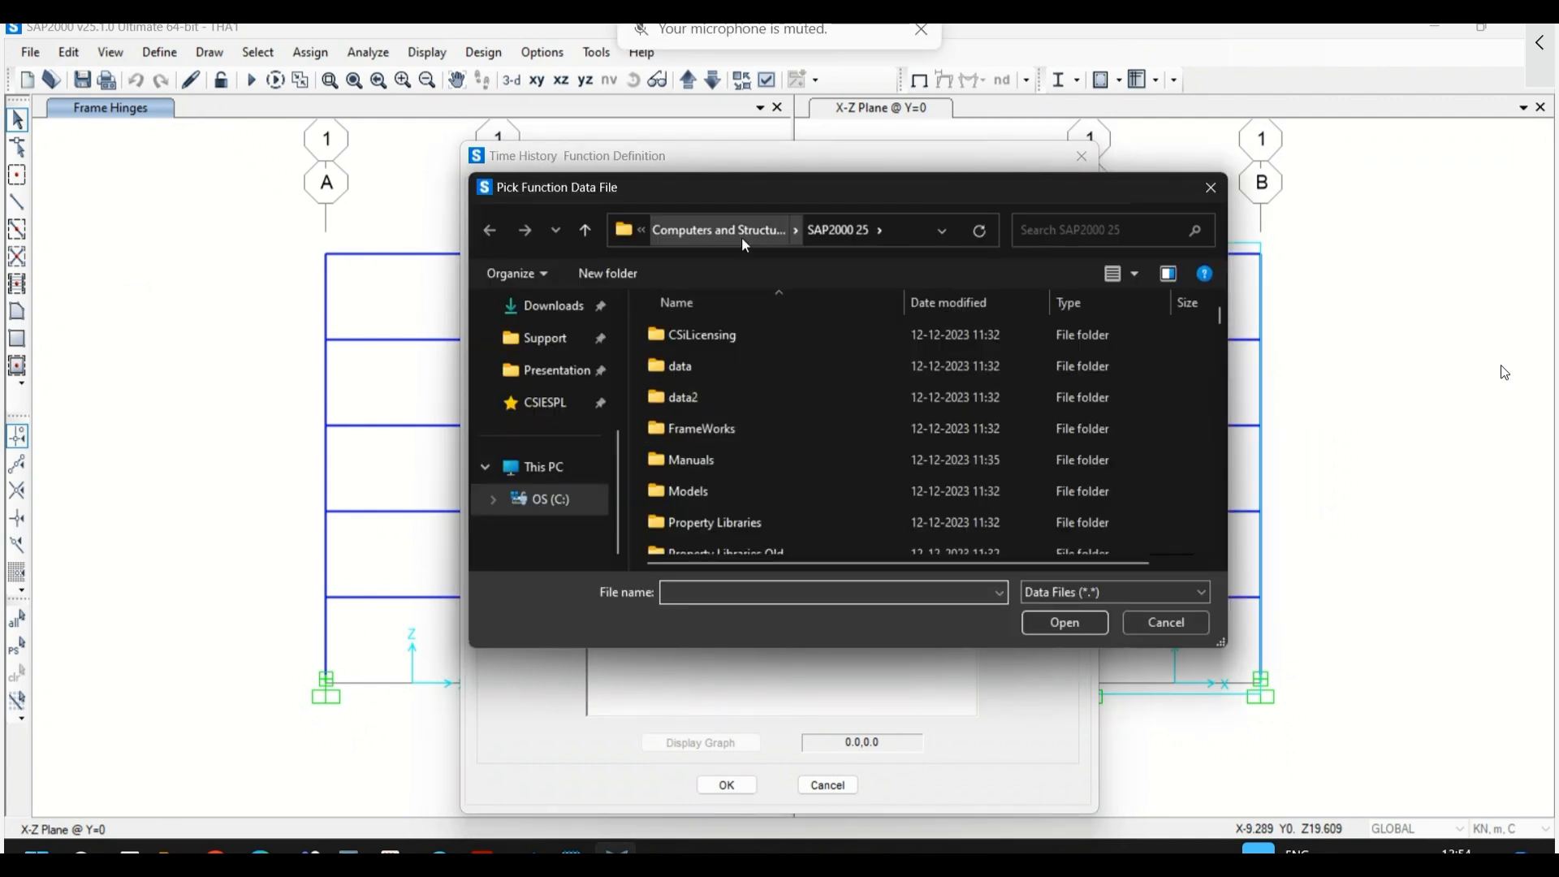
{"action": "scroll", "coordinate": [742, 461], "scroll_direction": "down", "scroll_amount": 3}
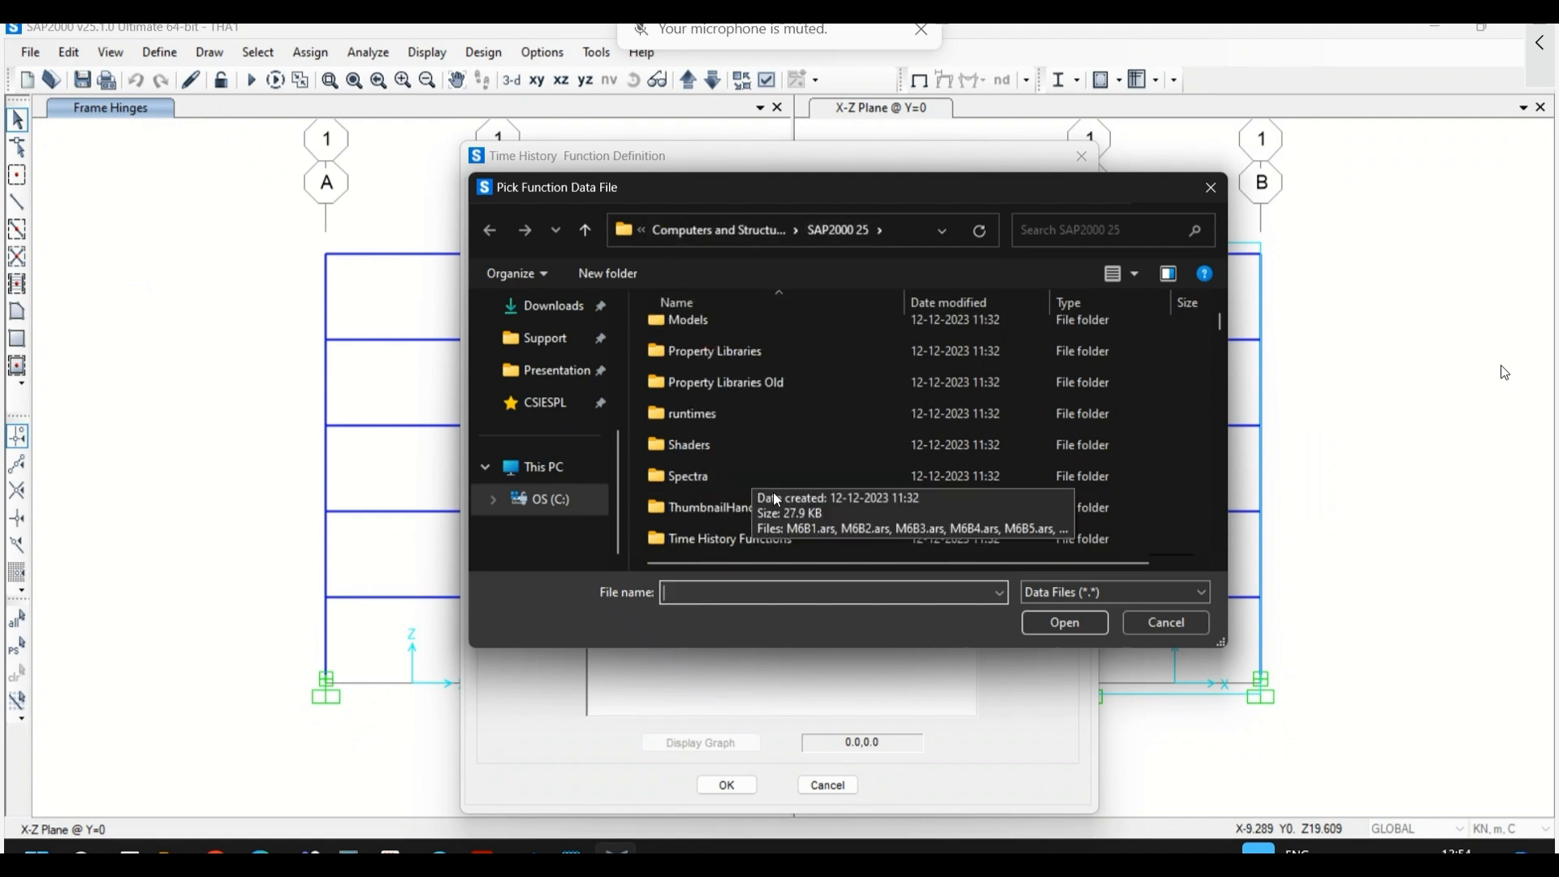
{"action": "double_click", "coordinate": [723, 540]}
{"action": "left_click_drag", "start_coordinate": [1210, 351], "coordinate": [1230, 325]}
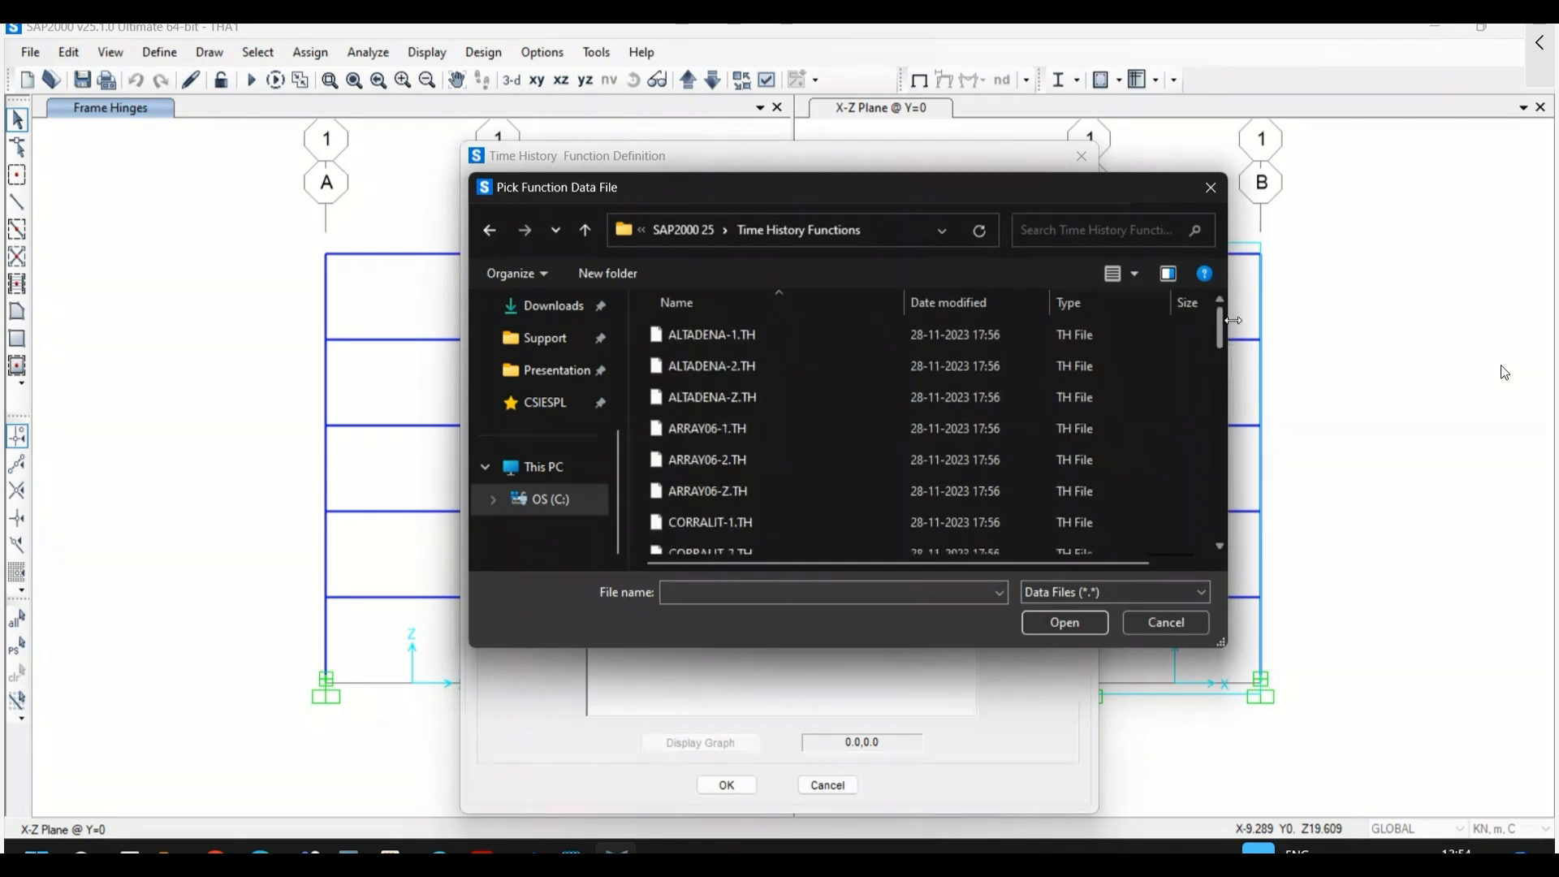
{"action": "left_click", "coordinate": [761, 335]}
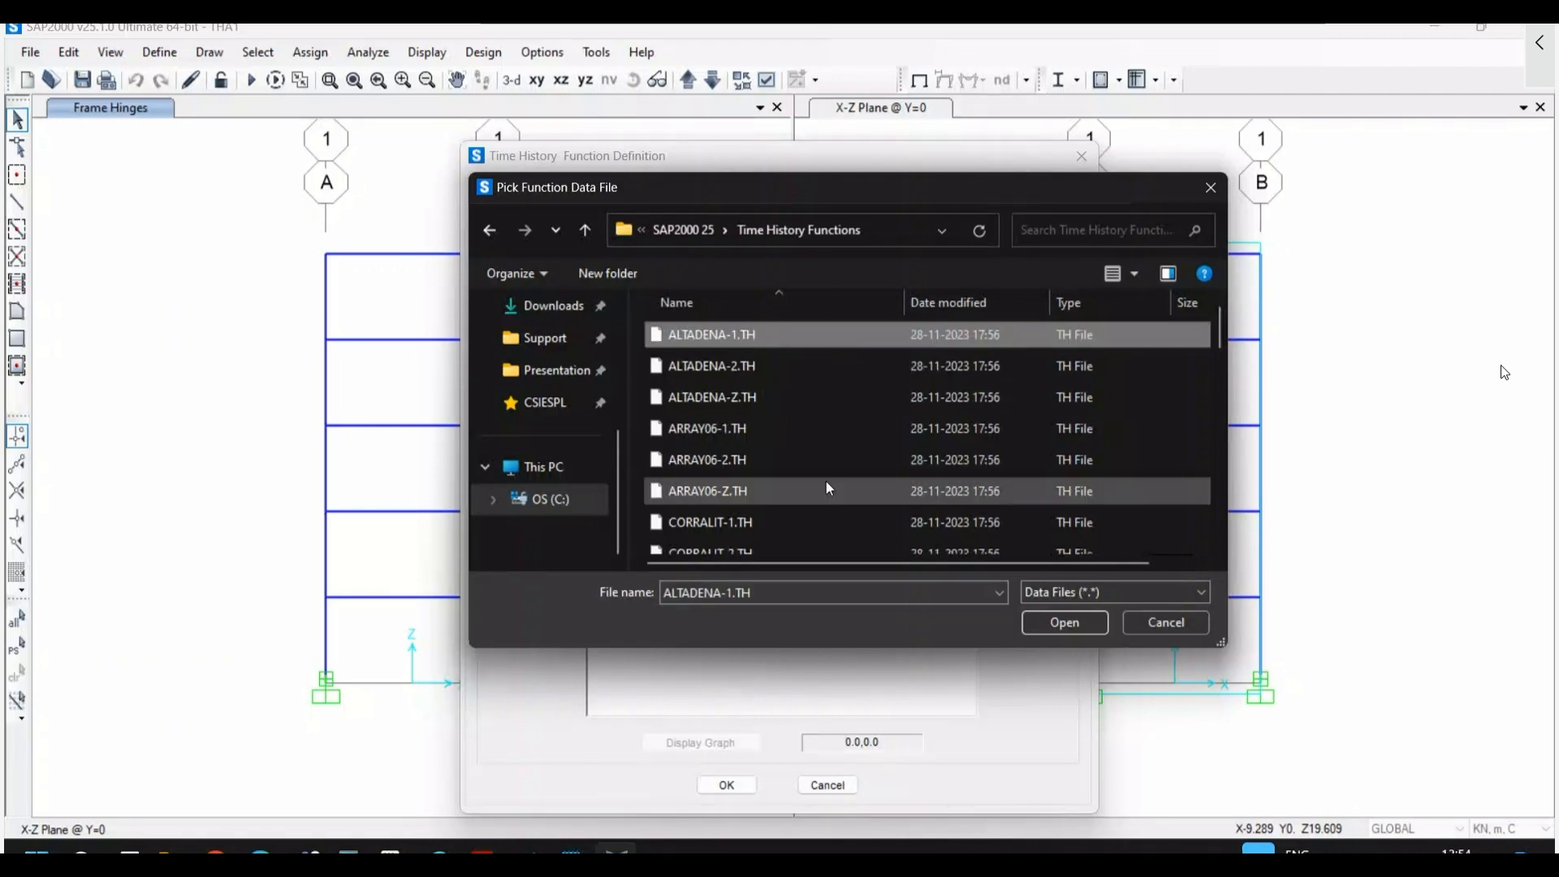
{"action": "left_click", "coordinate": [1051, 620]}
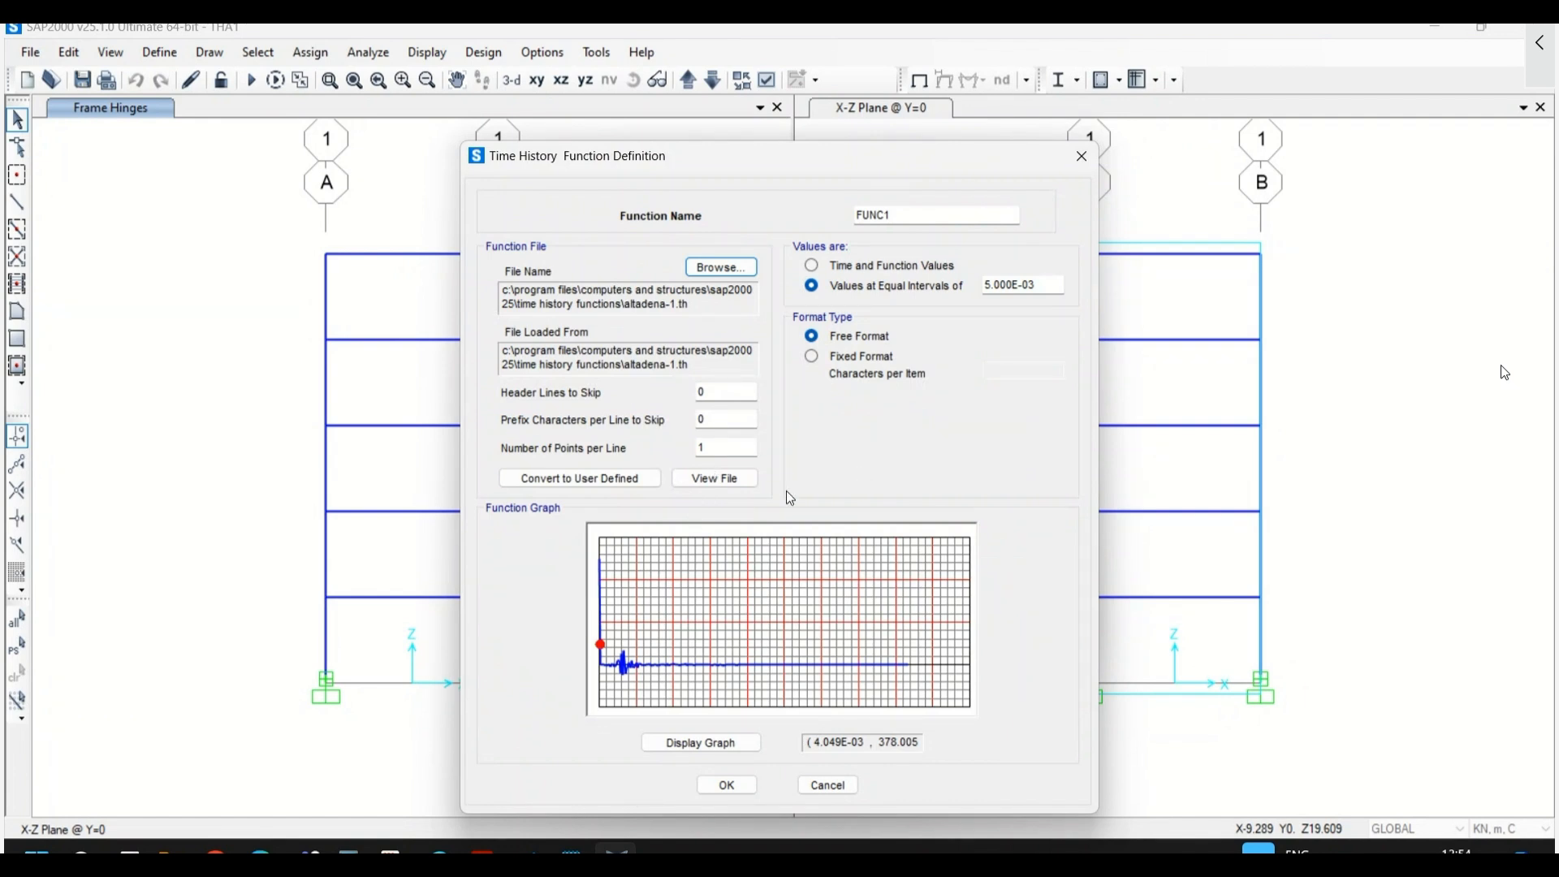
- View the function's data file in WordPad with all its text reduced to font size 9
{"action": "left_click", "coordinate": [731, 479]}
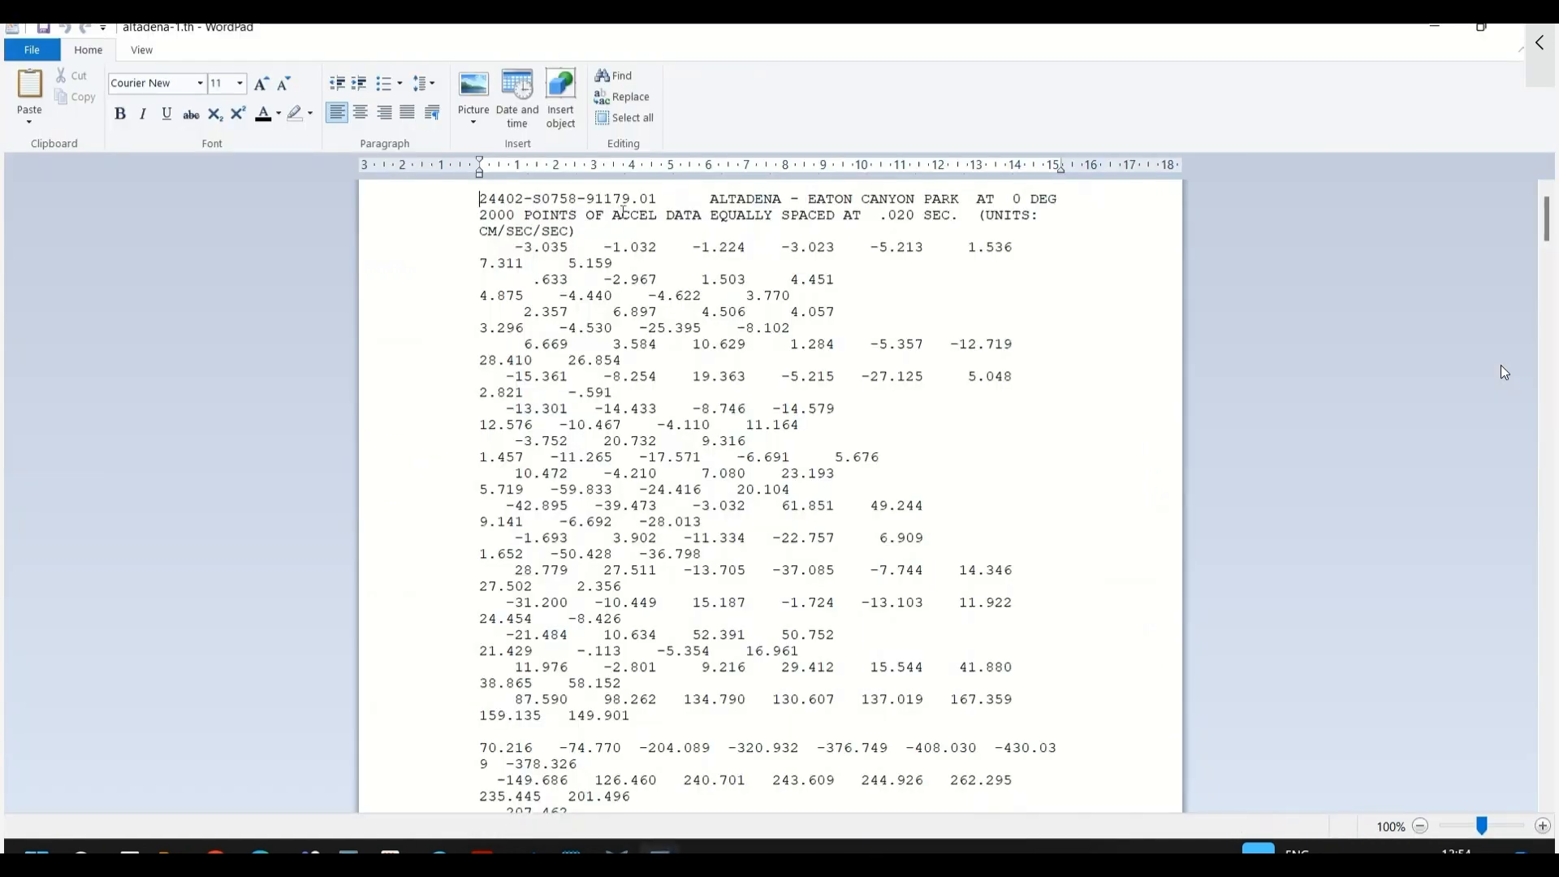
{"action": "key", "text": "ctrl+a"}
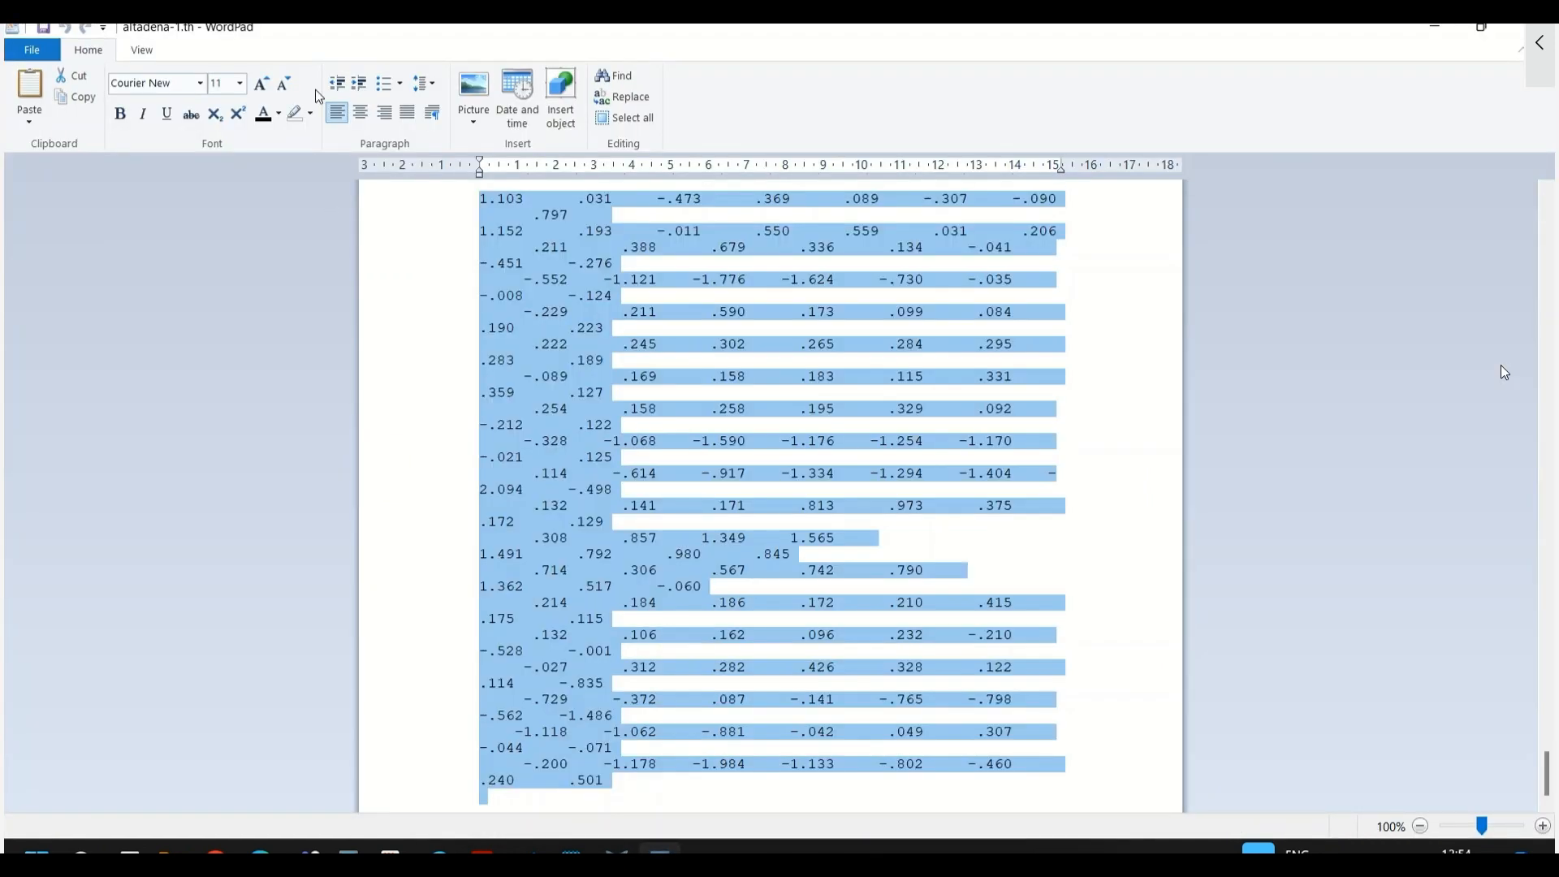
{"action": "left_click", "coordinate": [241, 86]}
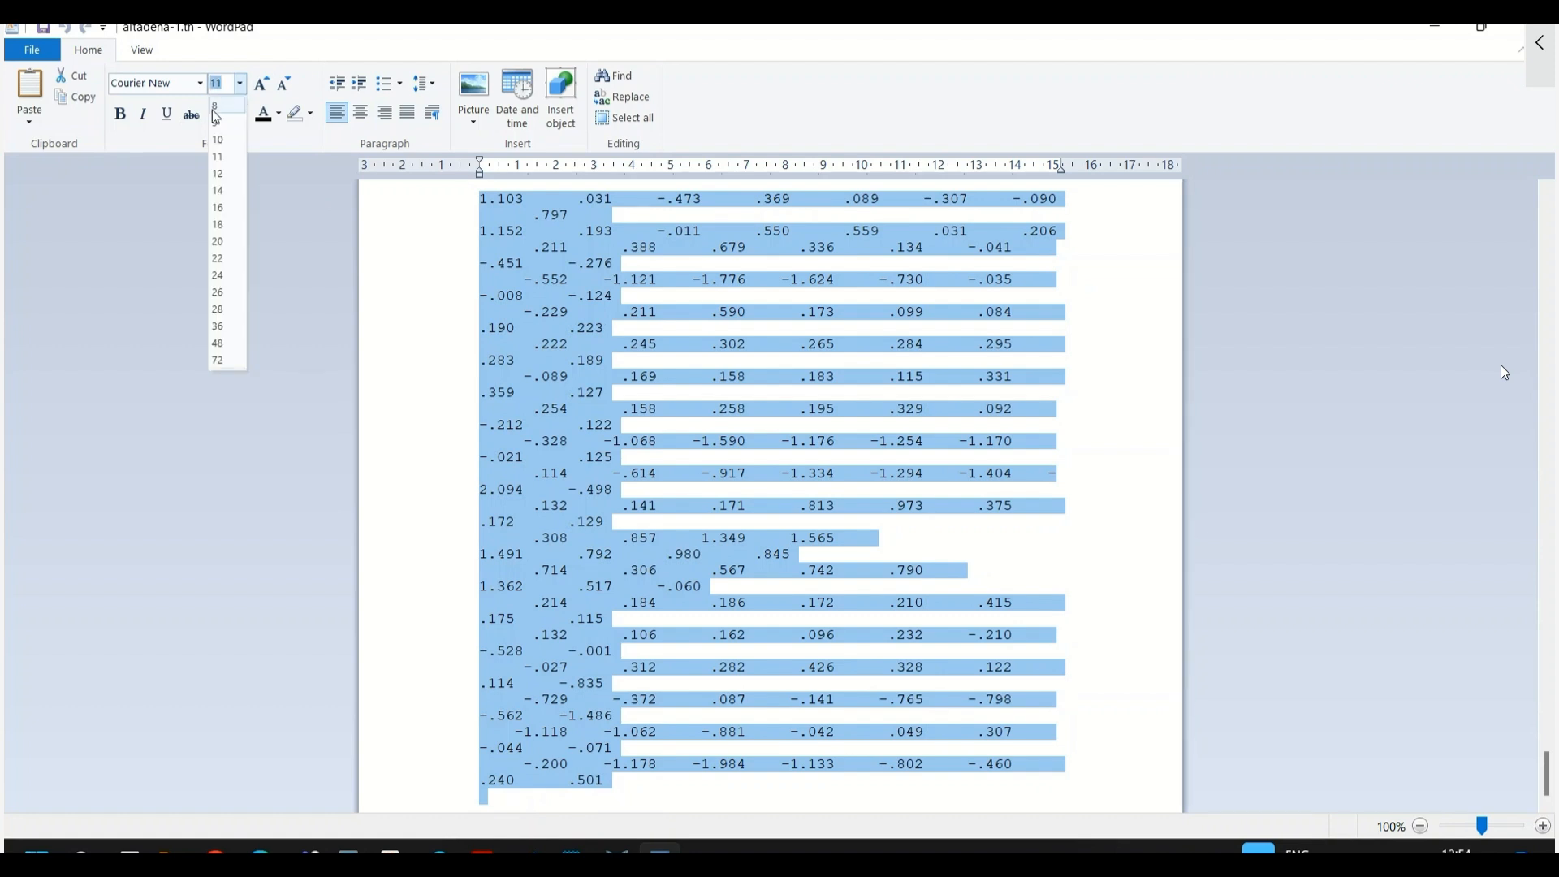
{"action": "left_click", "coordinate": [223, 122]}
{"action": "left_click", "coordinate": [1083, 510]}
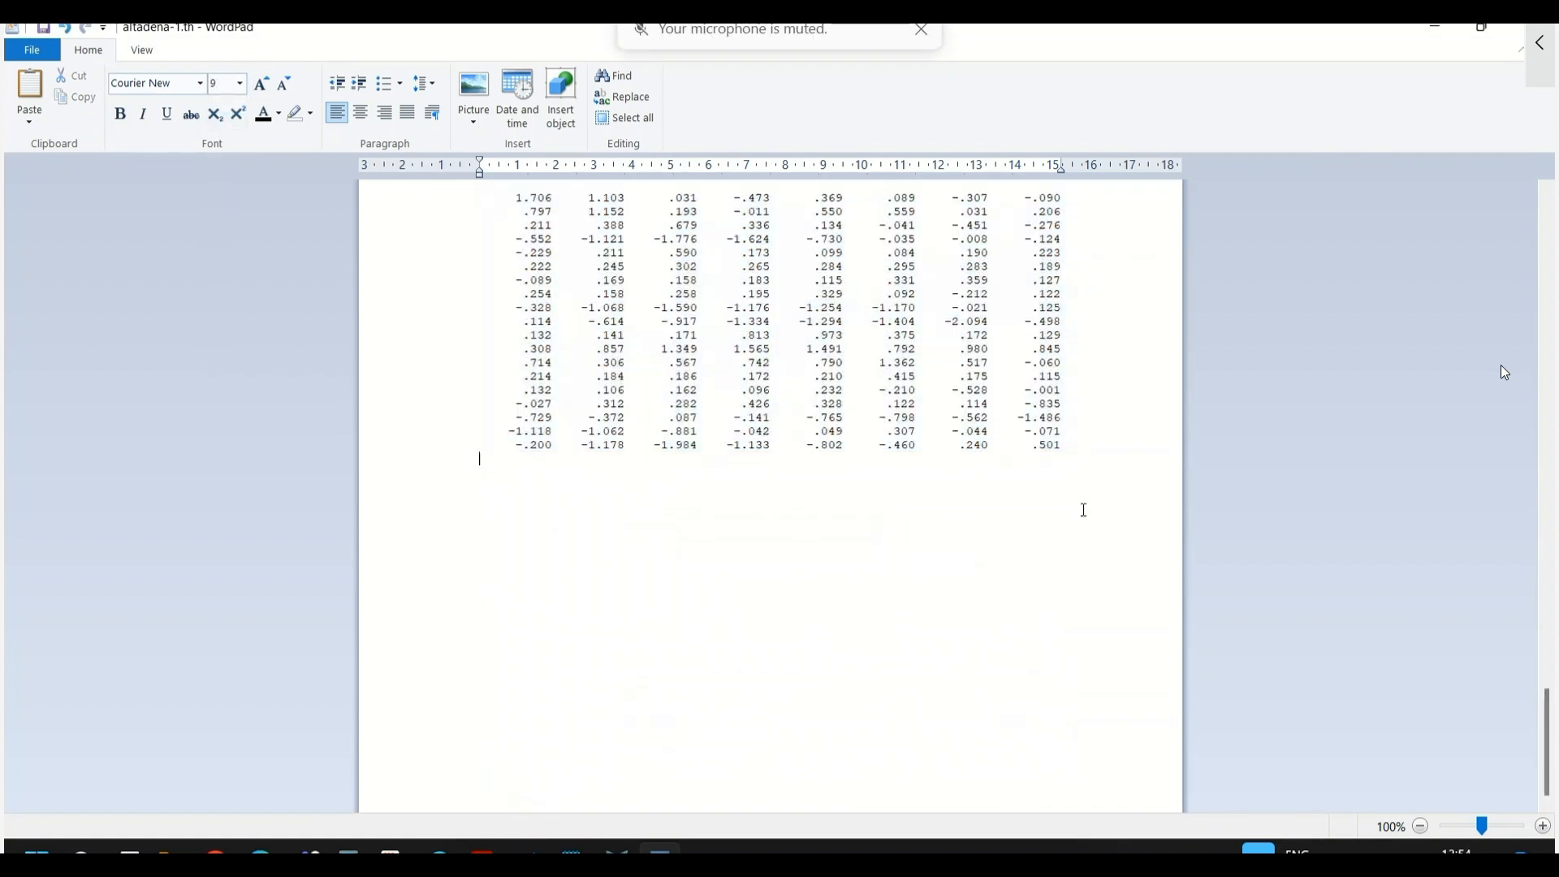
- Examine the header lines, time spacing and values per line at the start of the file, and close it without saving
{"action": "left_click_drag", "start_coordinate": [1547, 741], "coordinate": [1547, 185]}
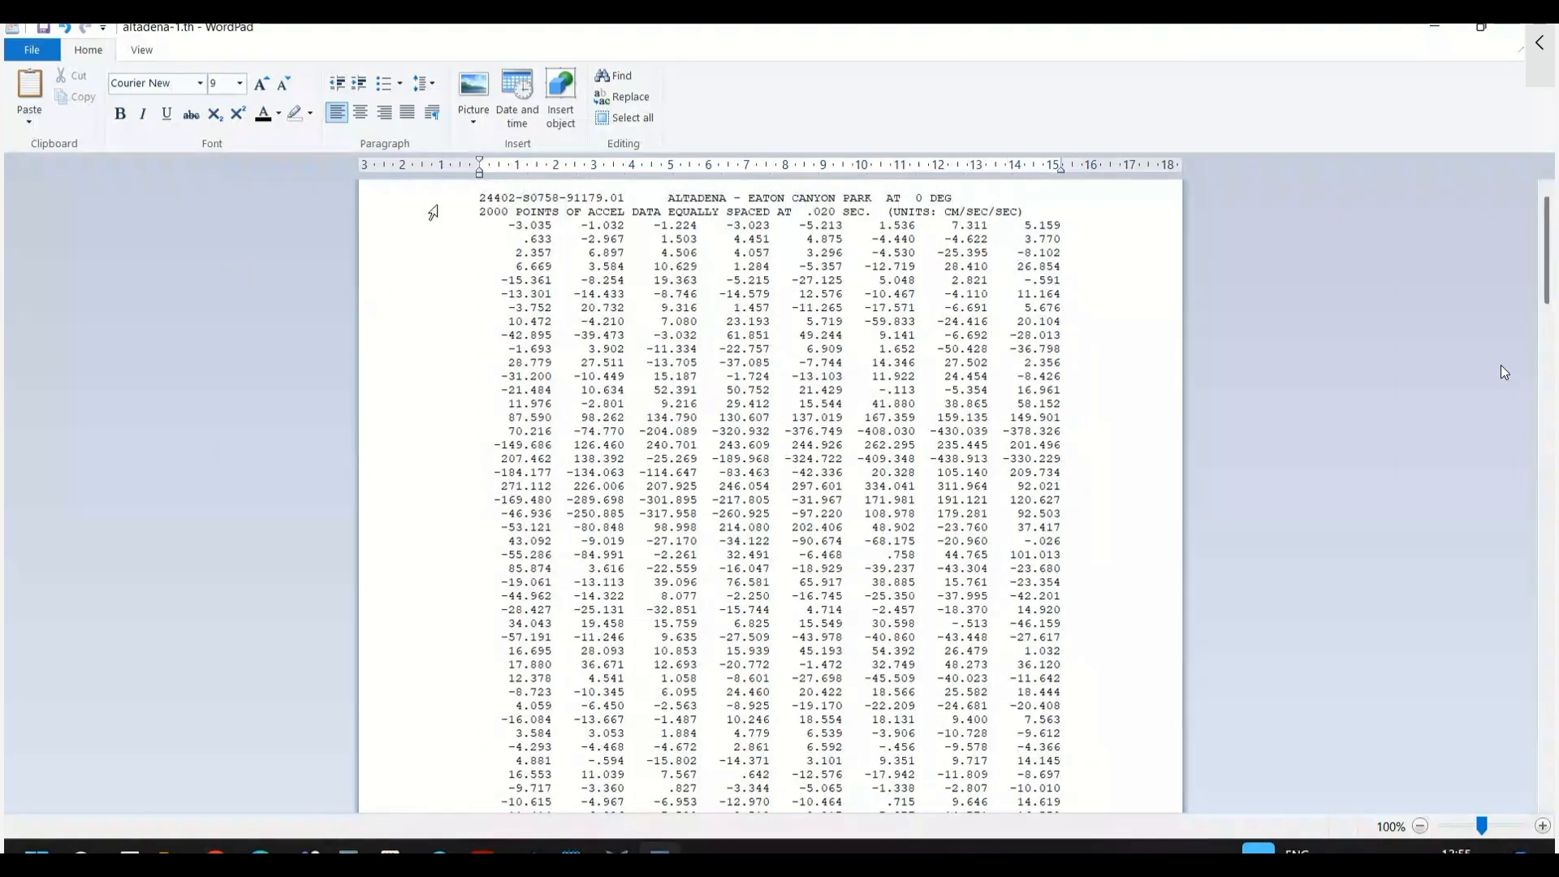
{"action": "left_click_drag", "start_coordinate": [431, 201], "coordinate": [427, 214]}
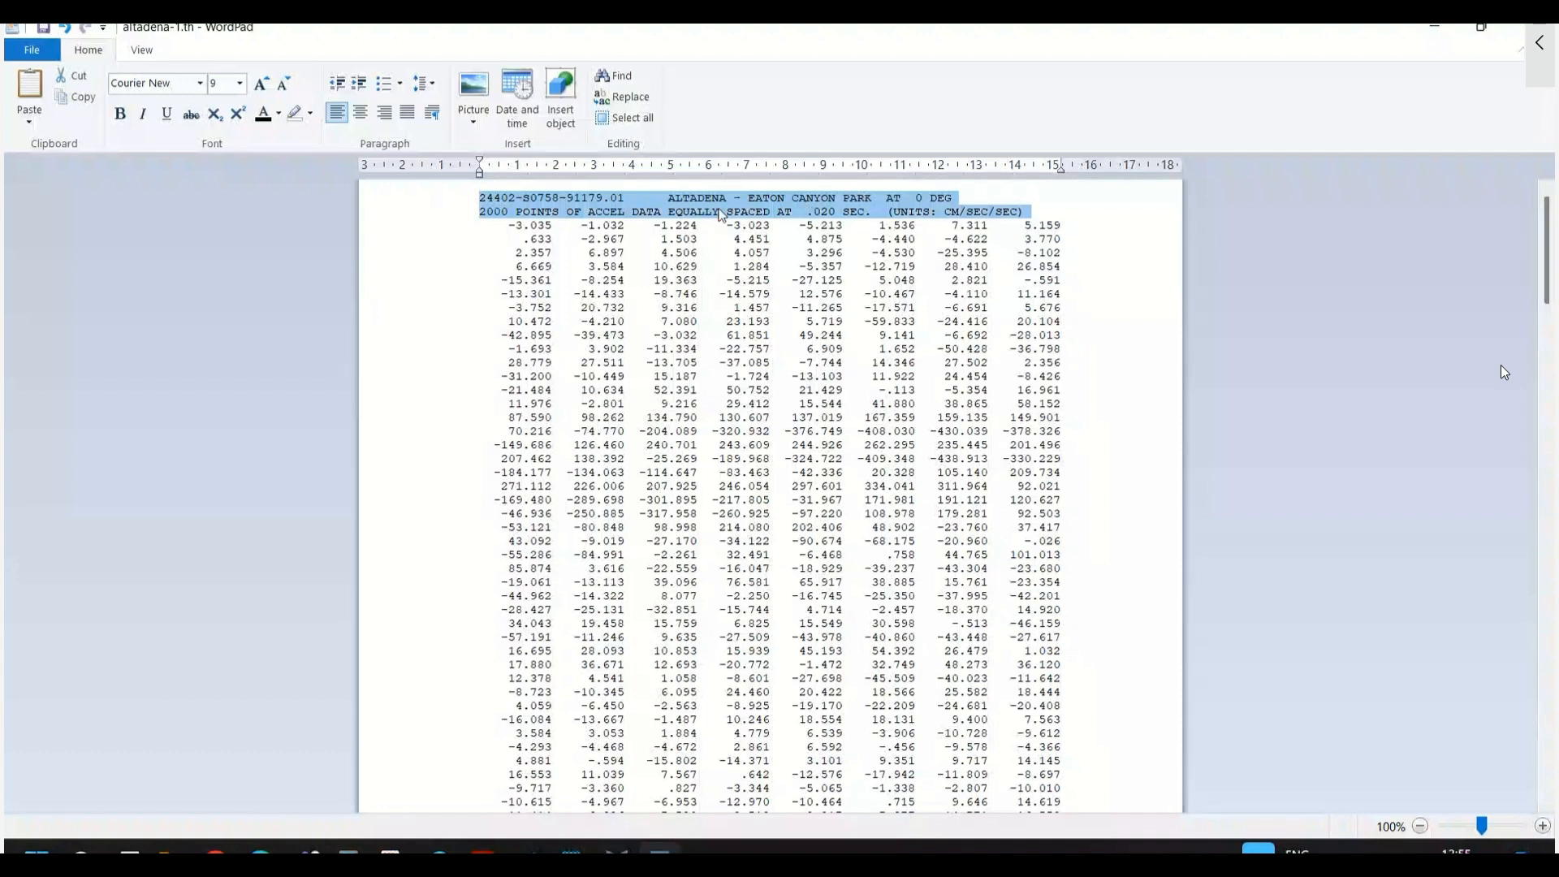
{"action": "left_click", "coordinate": [1071, 239]}
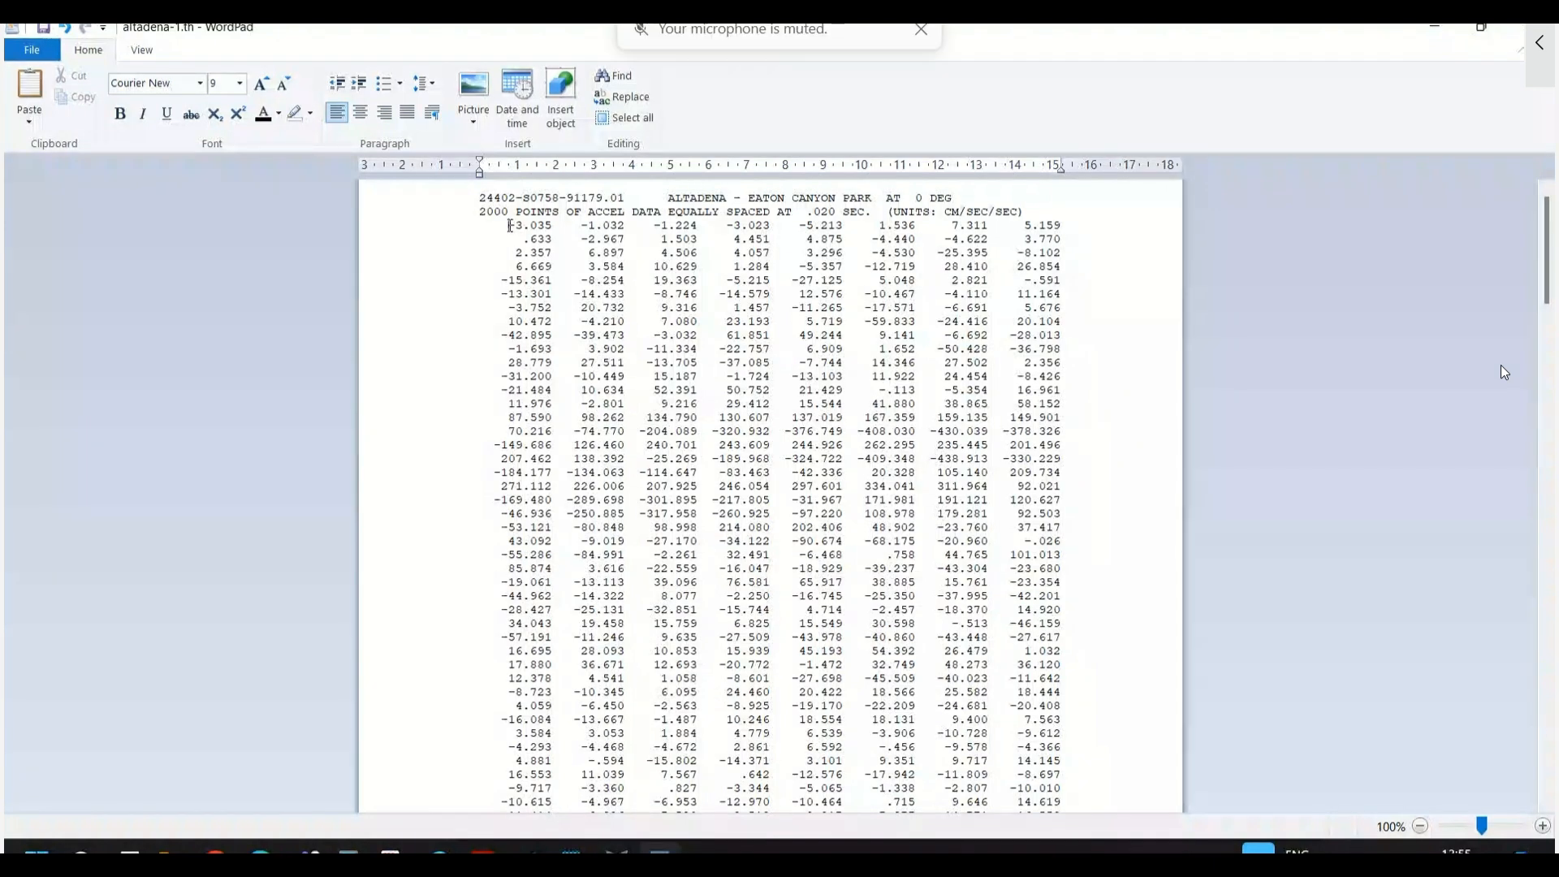
{"action": "left_click_drag", "start_coordinate": [510, 226], "coordinate": [1062, 225]}
{"action": "left_click", "coordinate": [1056, 294]}
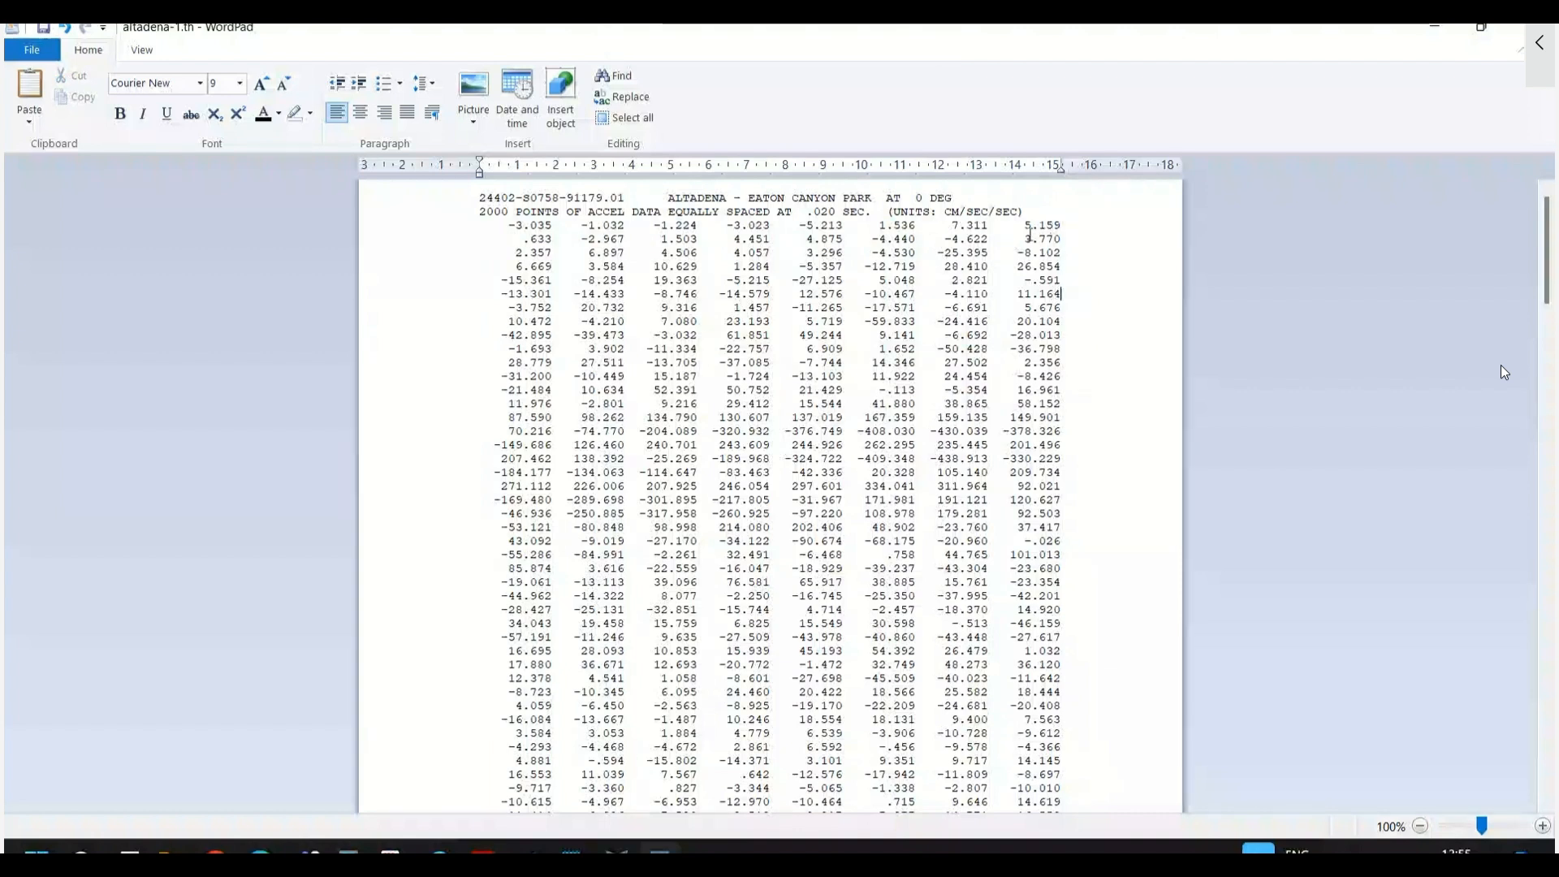
{"action": "left_click", "coordinate": [1505, 39]}
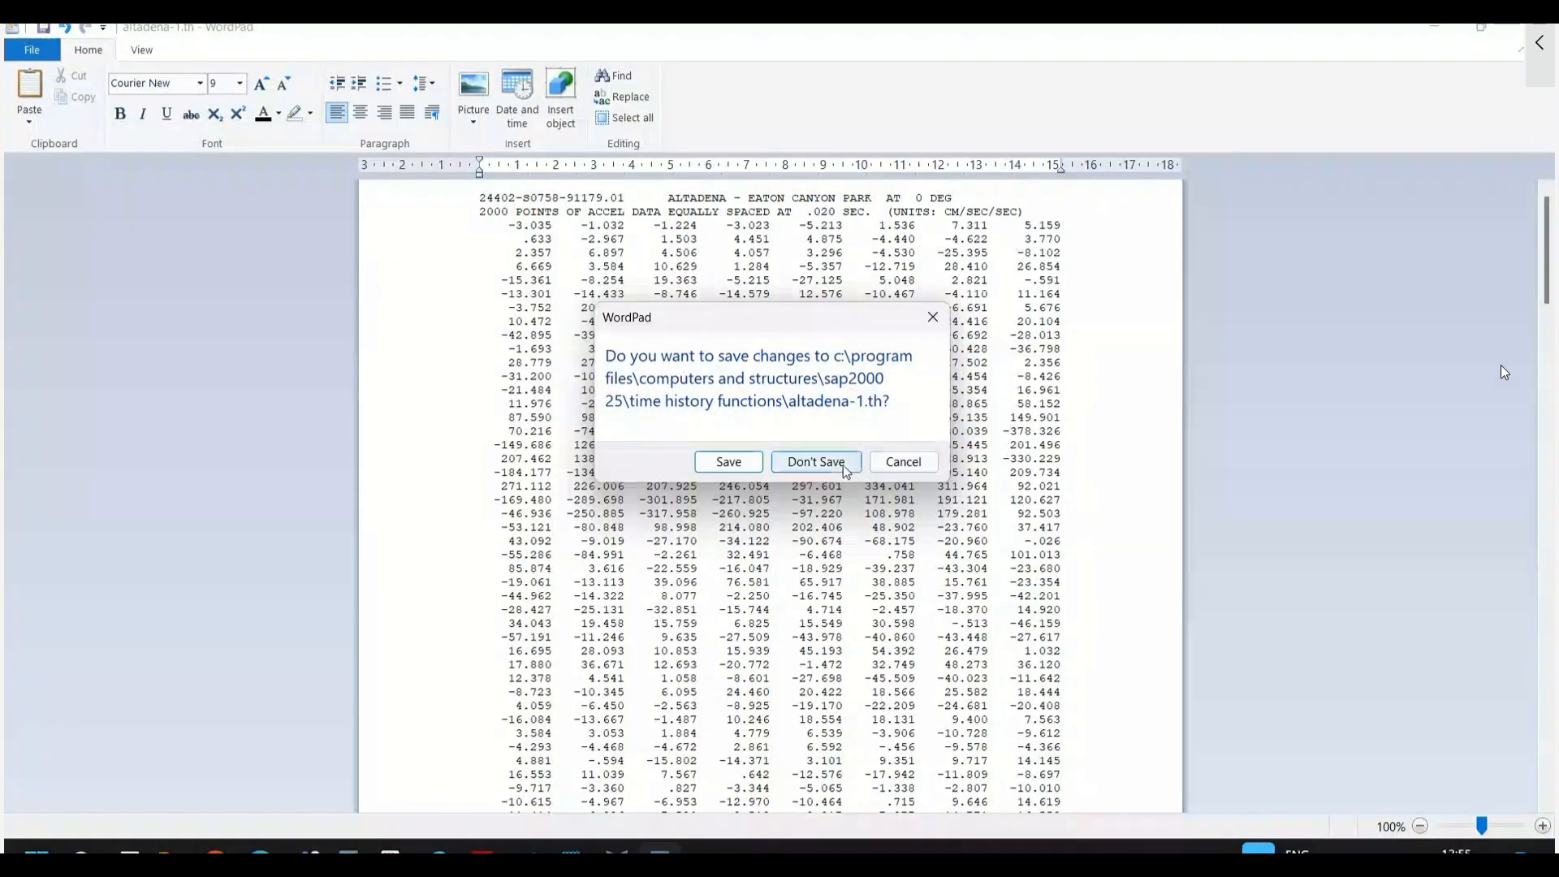
{"action": "left_click", "coordinate": [843, 468]}
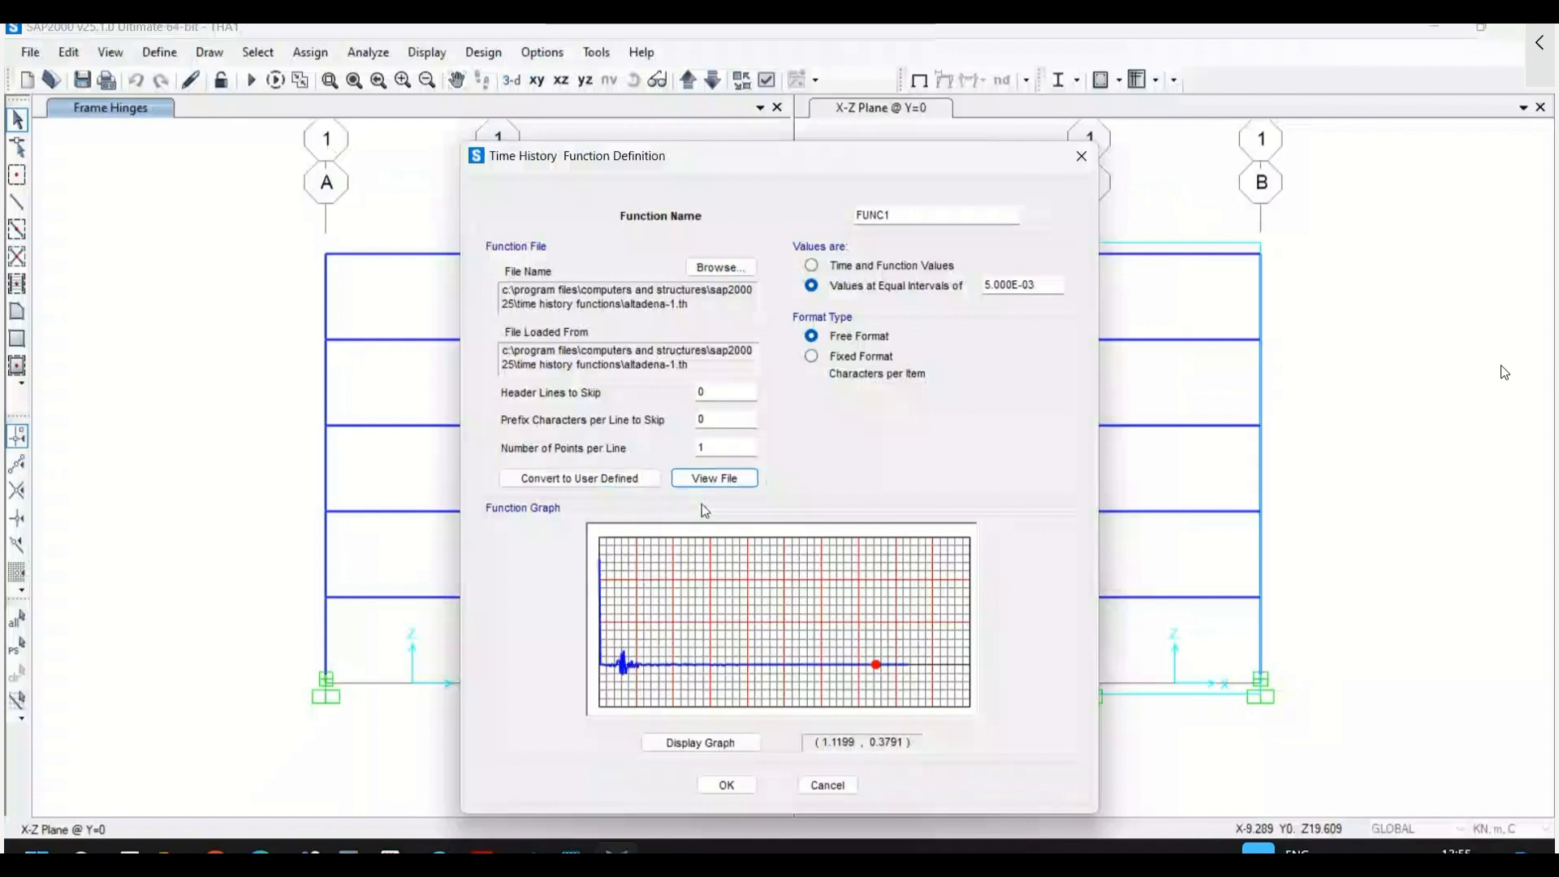
- Set 2 header lines to skip, 8 points per line and equal intervals of 0.02, and display the function graph
{"action": "double_click", "coordinate": [700, 393]}
{"action": "type", "text": "2"}
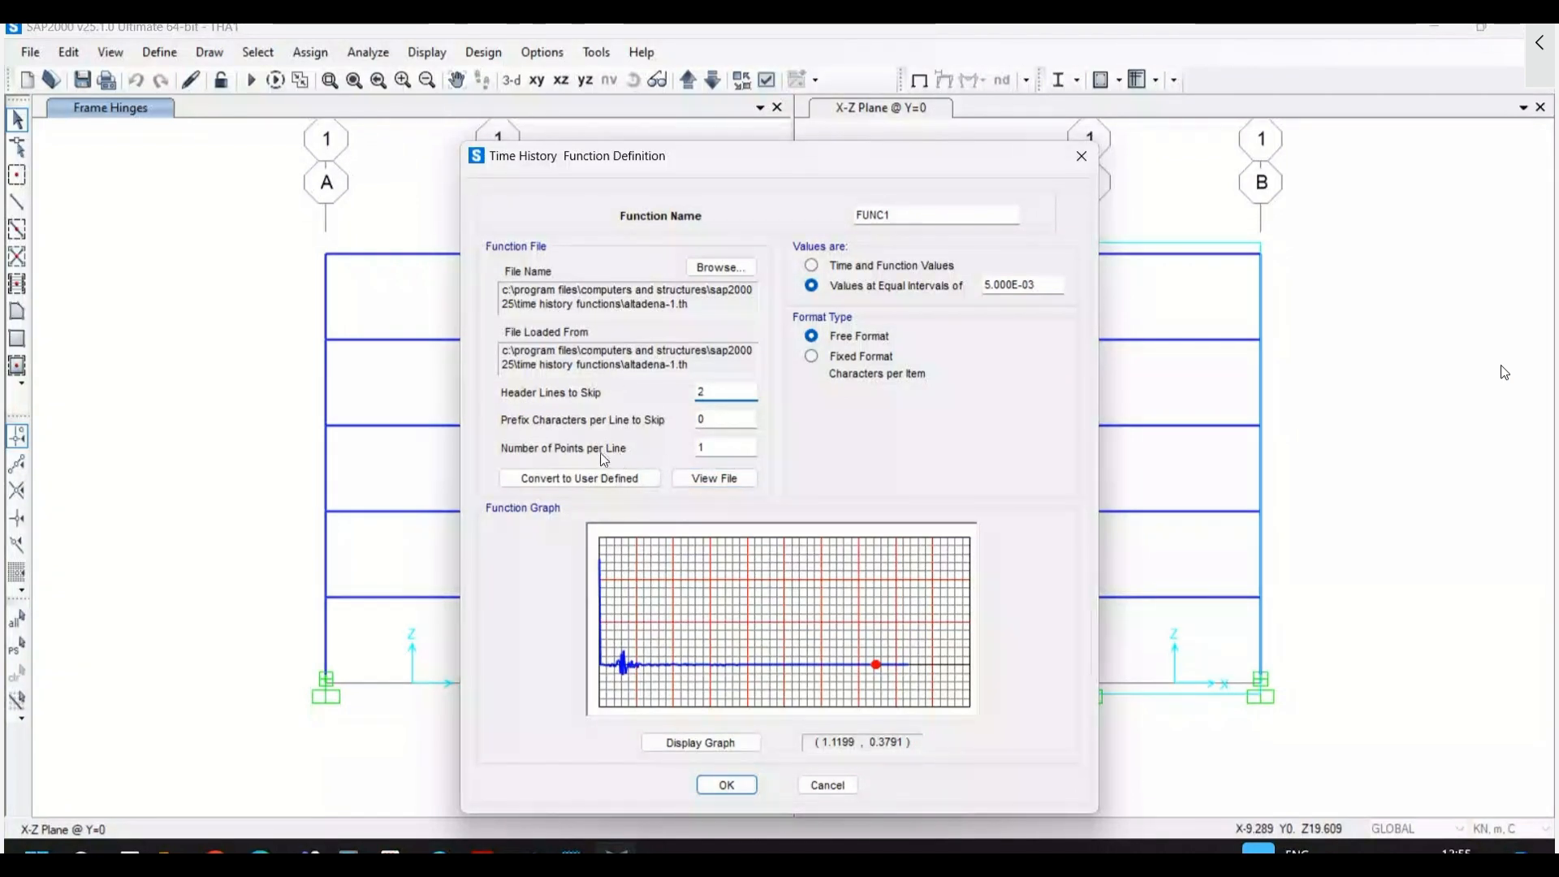
{"action": "key", "text": "Tab"}
{"action": "key", "text": "Tab"}
{"action": "type", "text": "8"}
{"action": "double_click", "coordinate": [1045, 284]}
{"action": "type", "text": "0.02"}
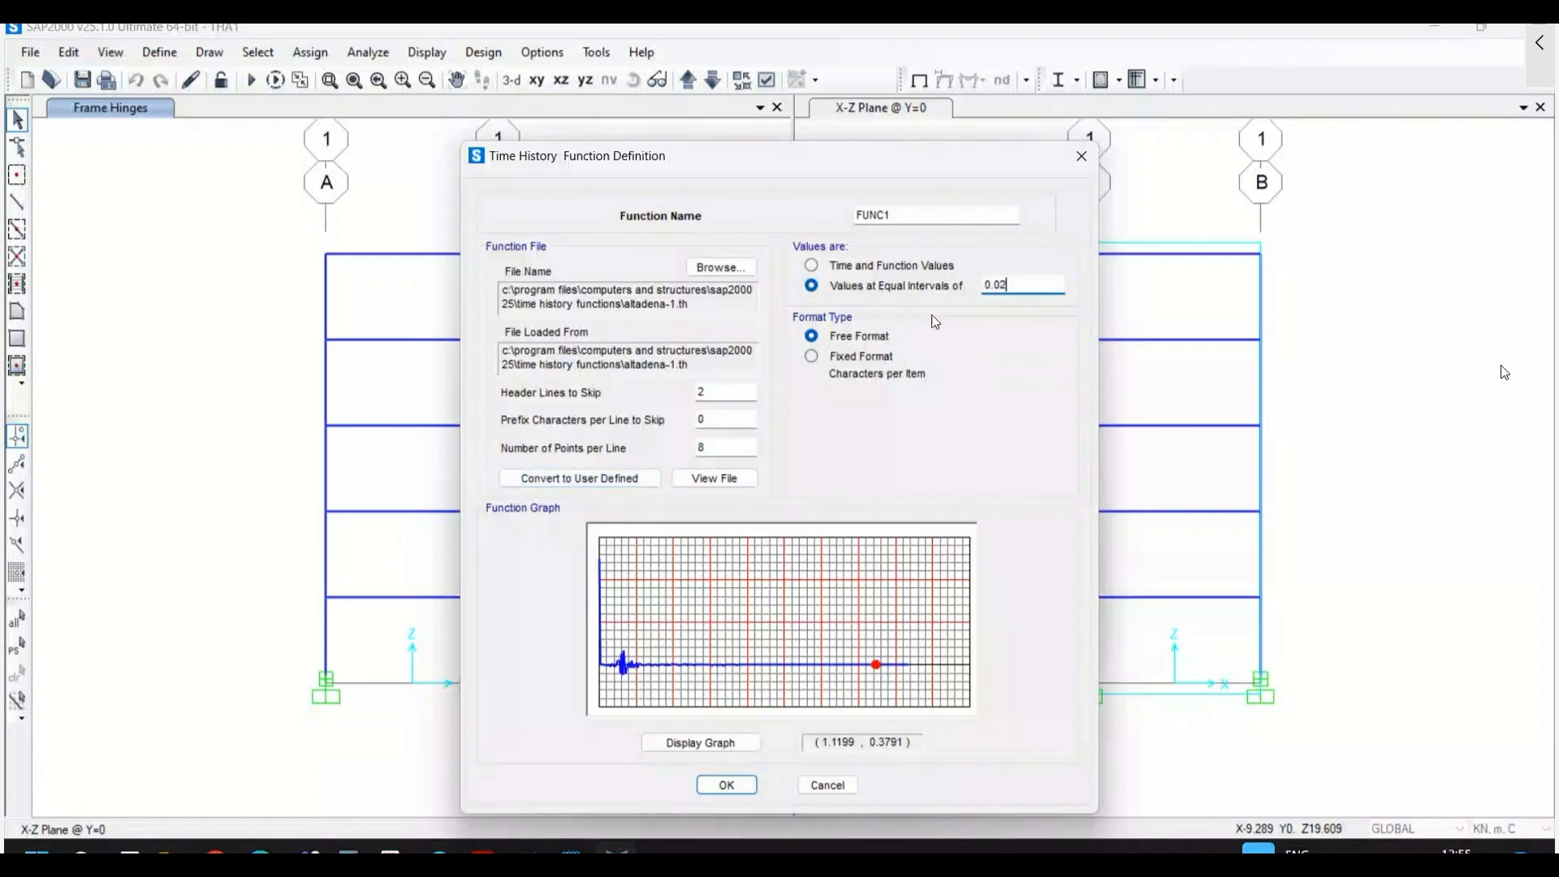
{"action": "left_click", "coordinate": [688, 742]}
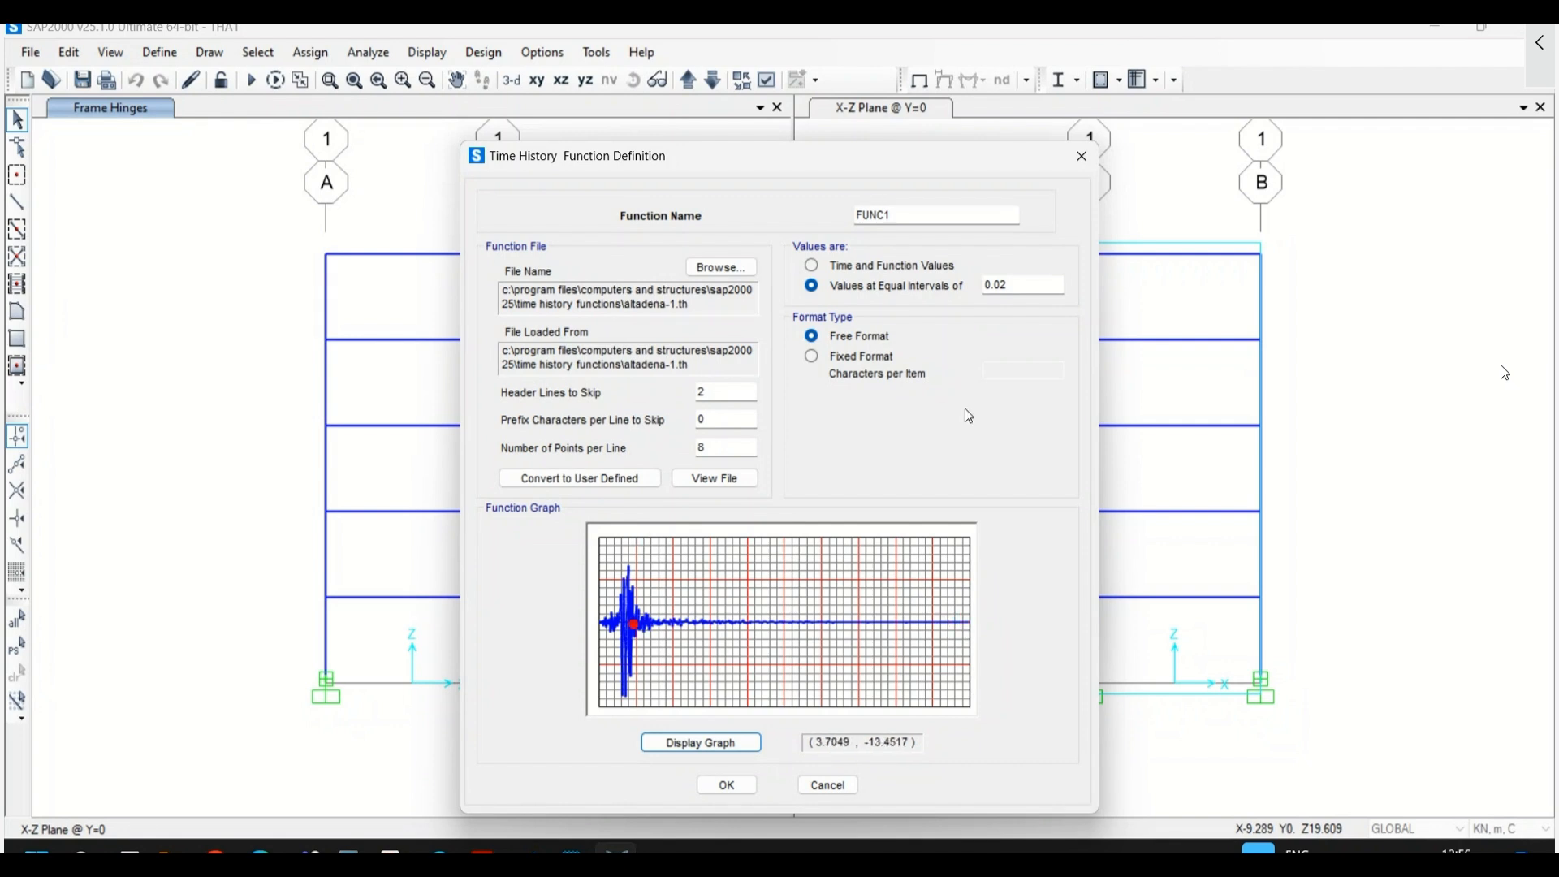
- Name the time history function Altadena and accept the function definitions
{"action": "double_click", "coordinate": [932, 213]}
{"action": "type", "text": "Altadena"}
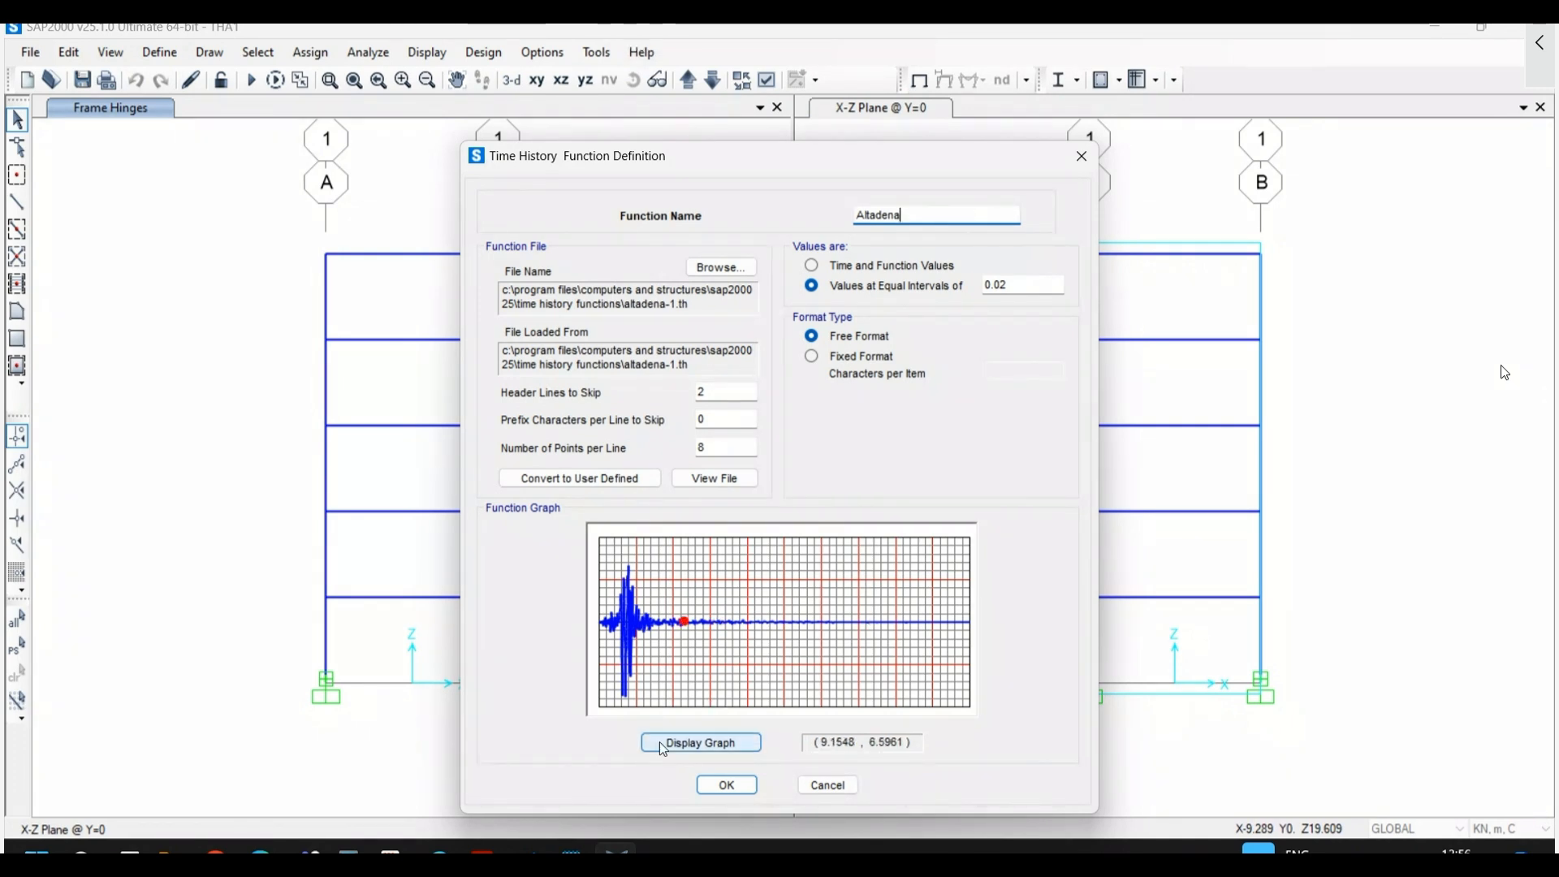
{"action": "left_click", "coordinate": [717, 785]}
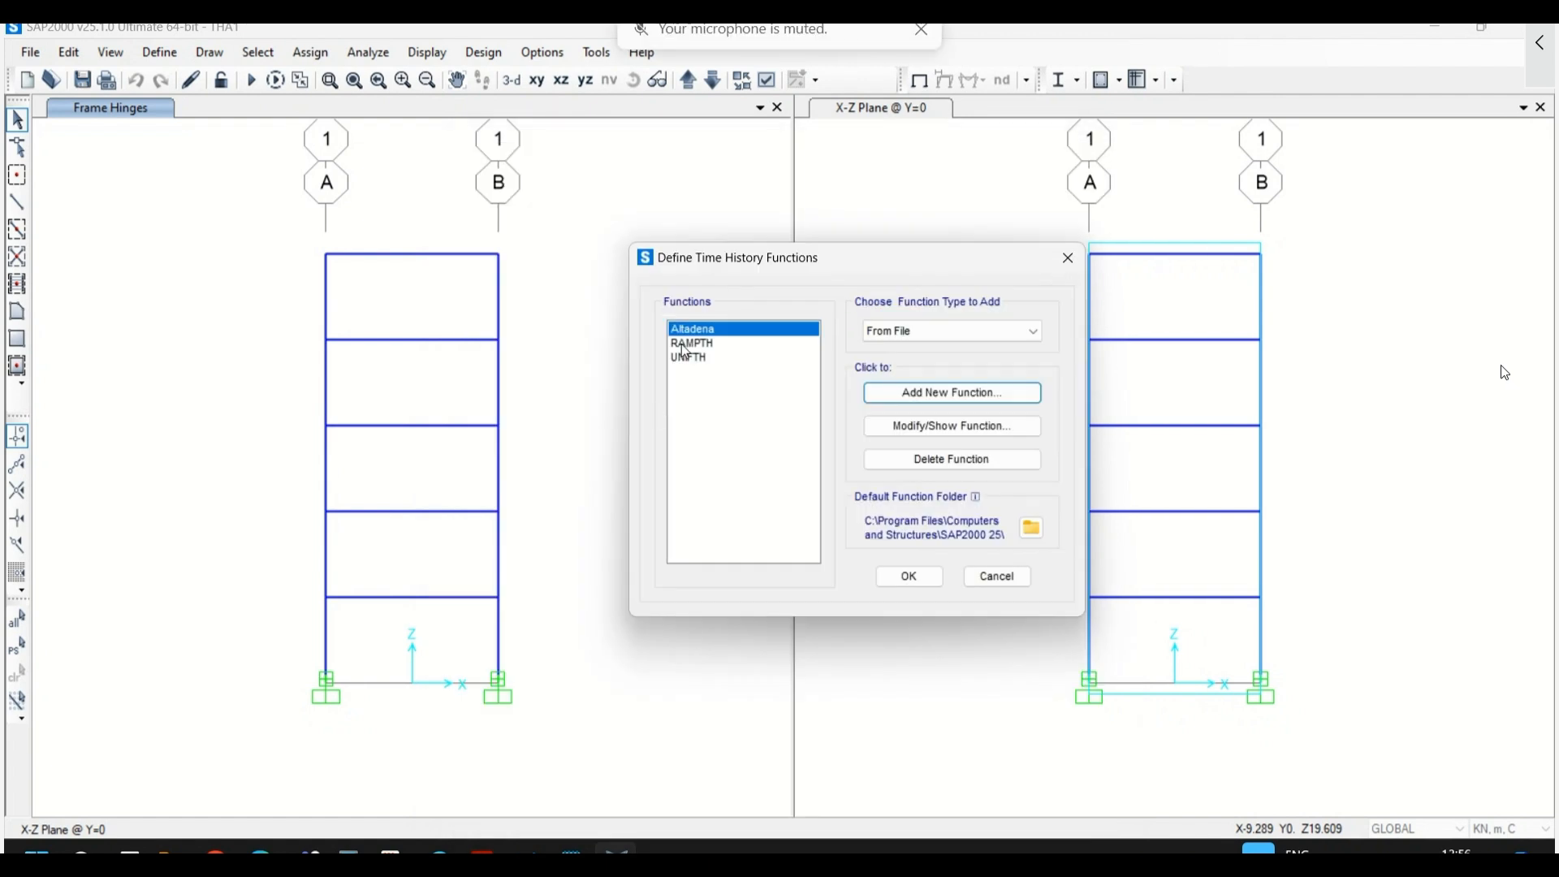
{"action": "left_click", "coordinate": [903, 577]}
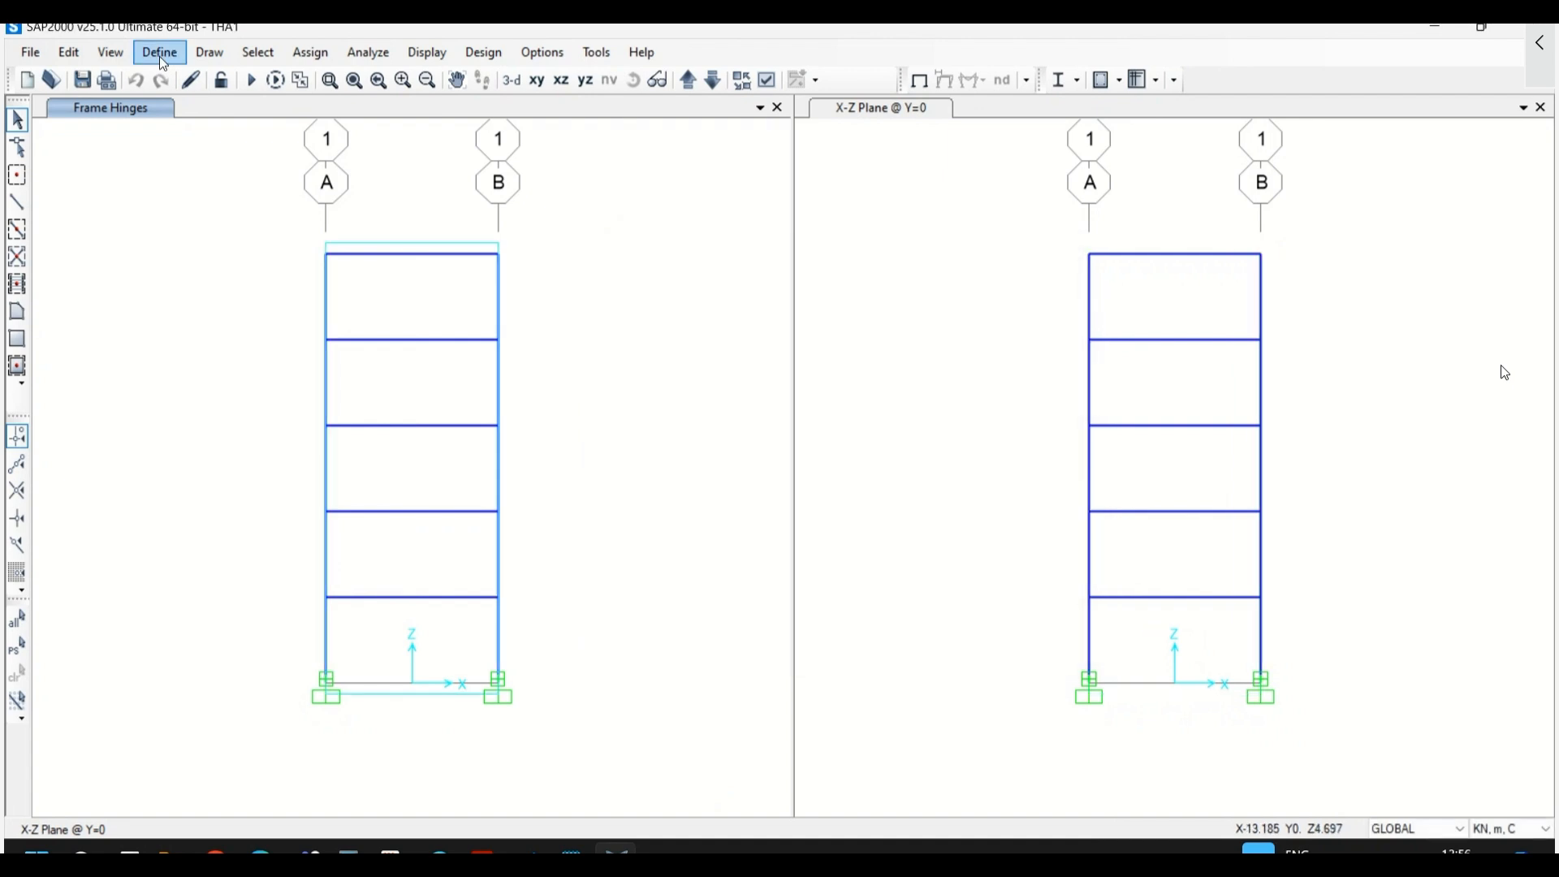
- Delete the PushX load case from the load case definitions
{"action": "left_click", "coordinate": [160, 54]}
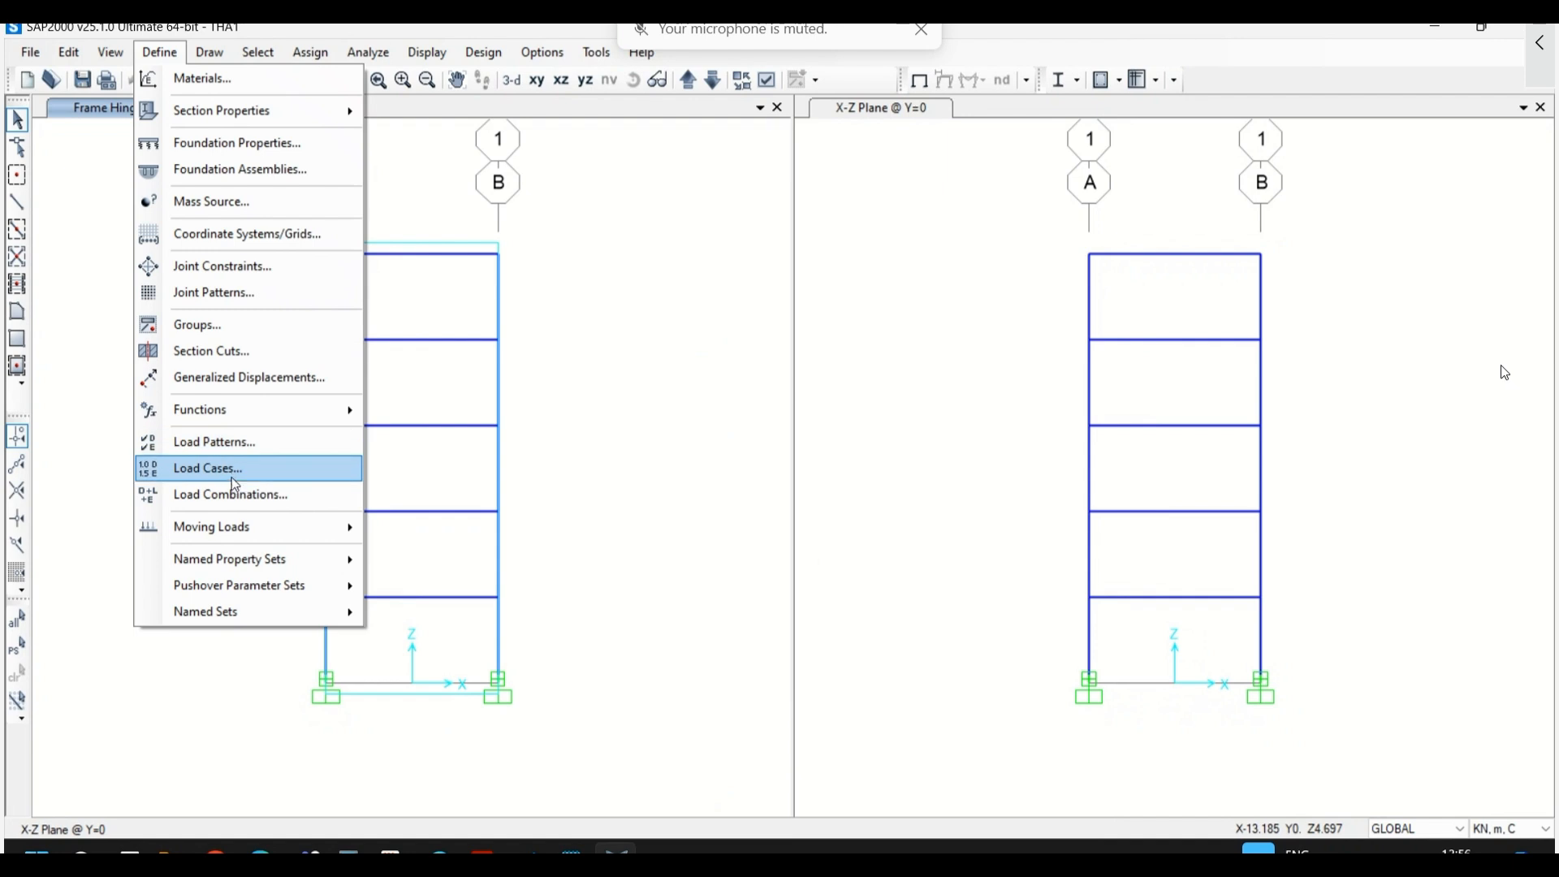
{"action": "left_click", "coordinate": [230, 473]}
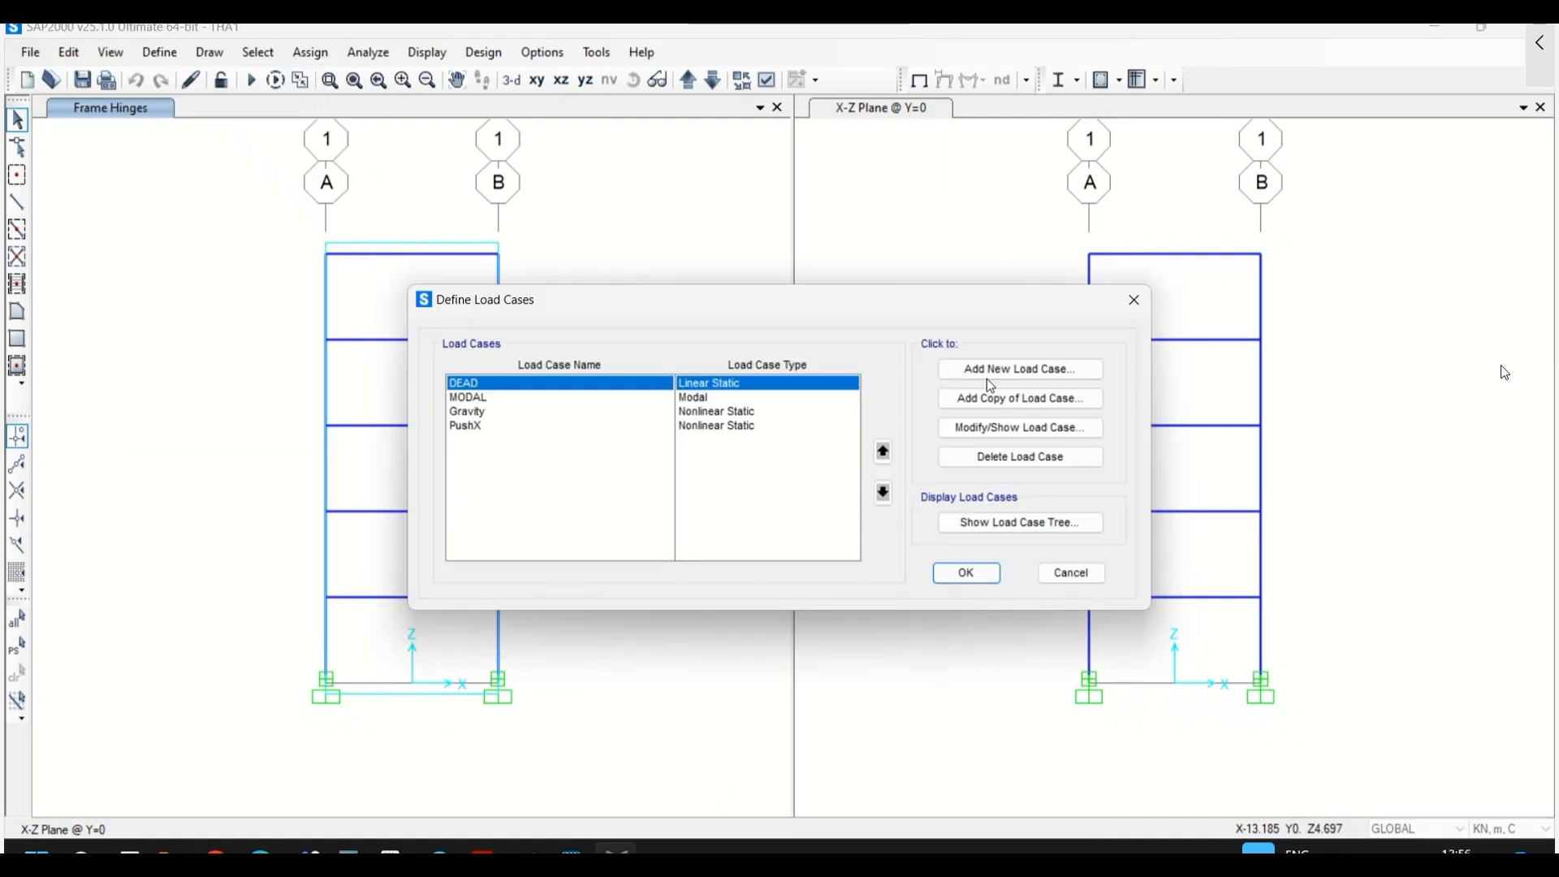
{"action": "left_click_drag", "start_coordinate": [794, 301], "coordinate": [958, 265]}
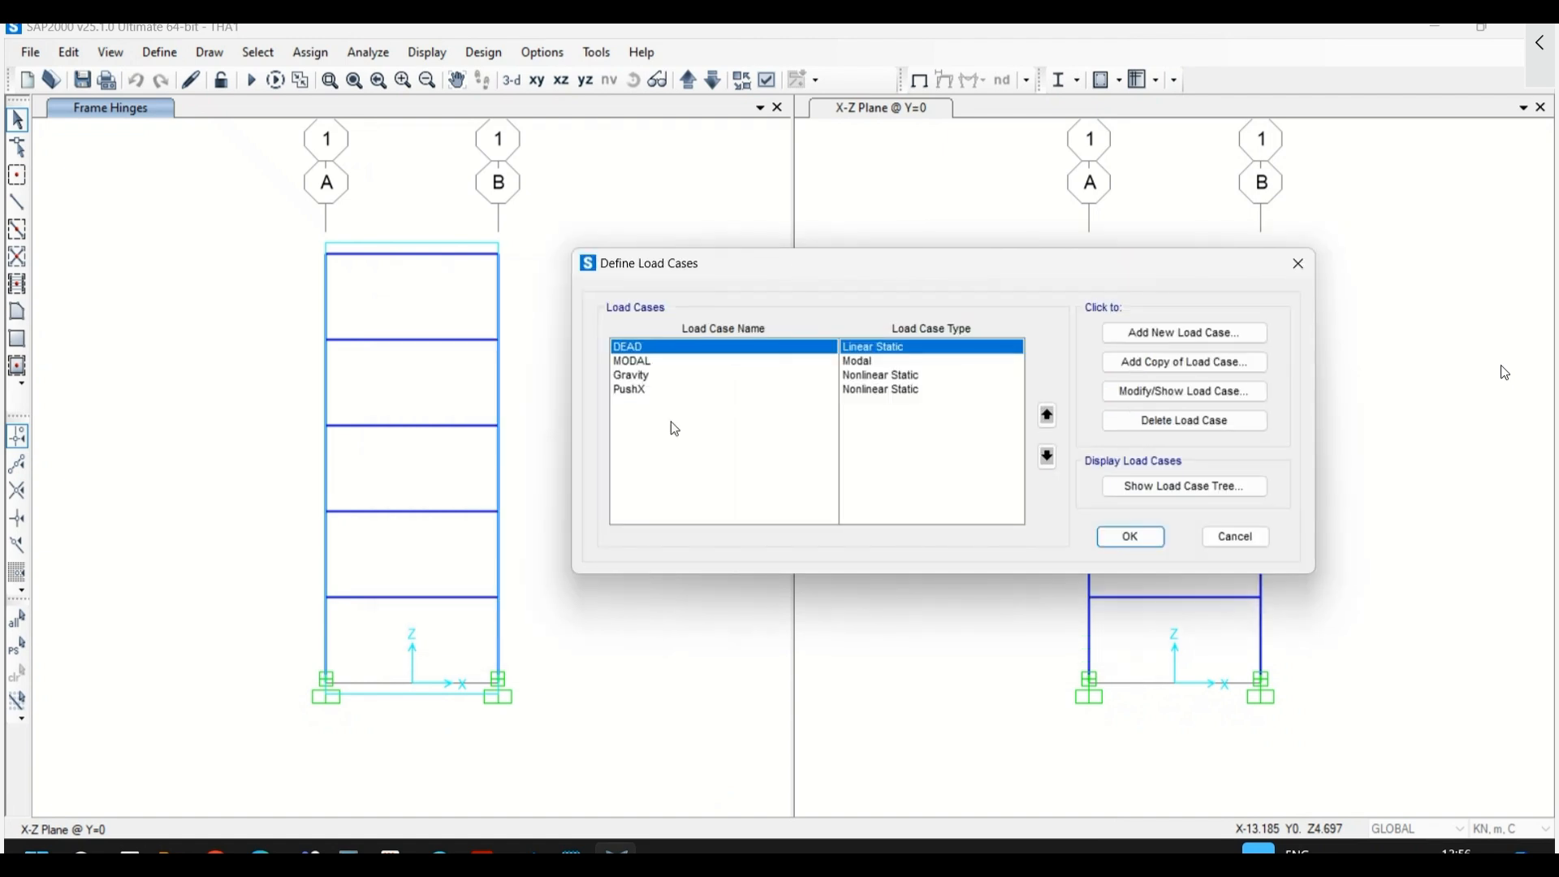
{"action": "left_click", "coordinate": [658, 388]}
{"action": "left_click", "coordinate": [1183, 420]}
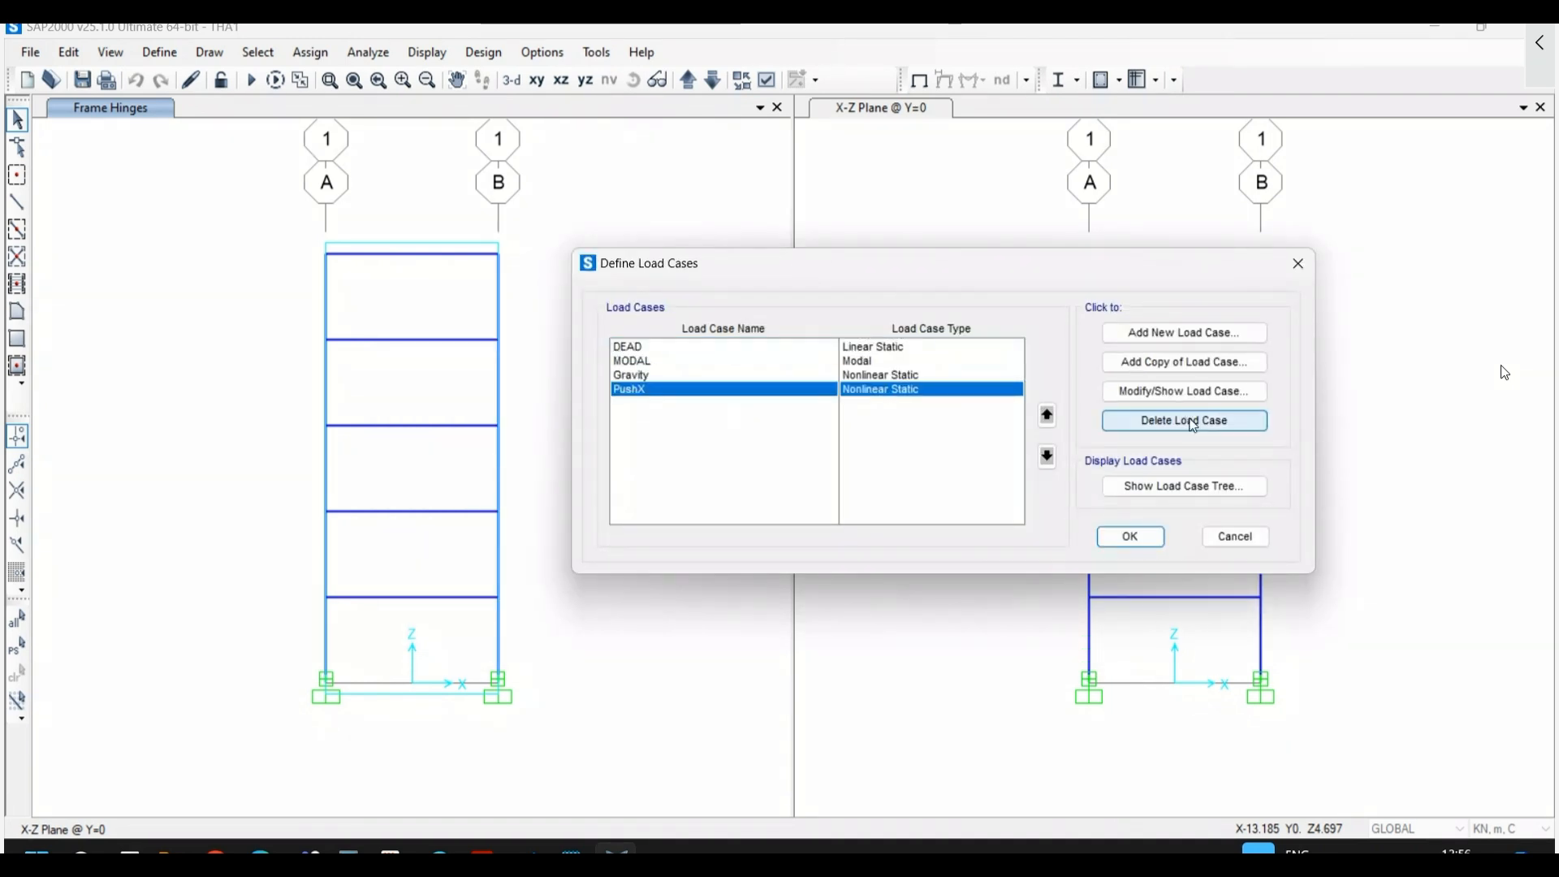
{"action": "left_click", "coordinate": [824, 509]}
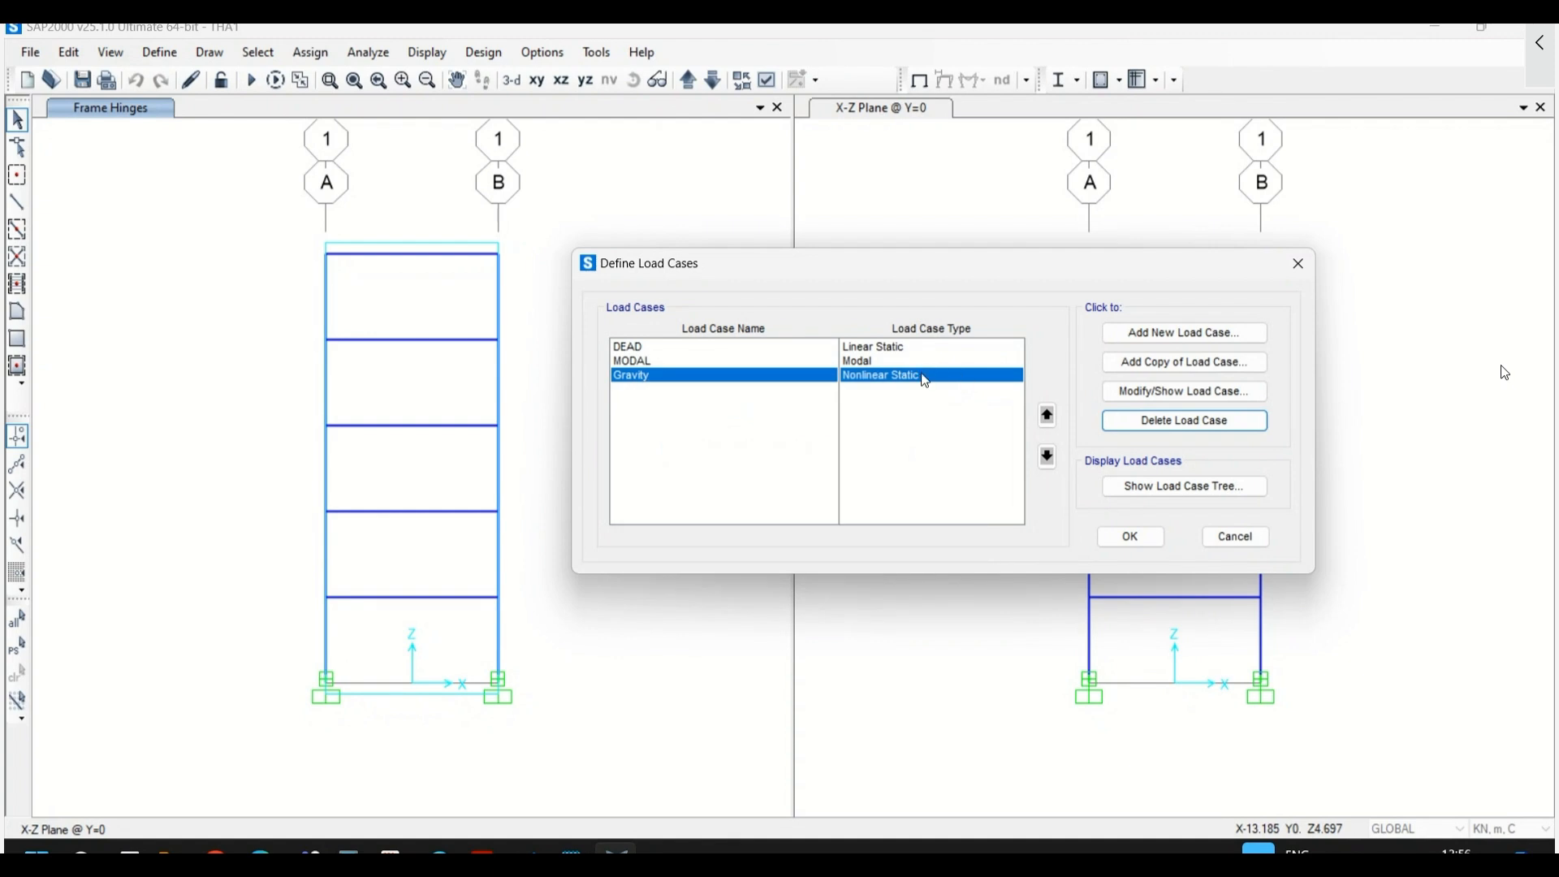
- Add a new load case named THAX as a nonlinear time history with modal solution
{"action": "left_click", "coordinate": [1129, 335]}
{"action": "double_click", "coordinate": [488, 213]}
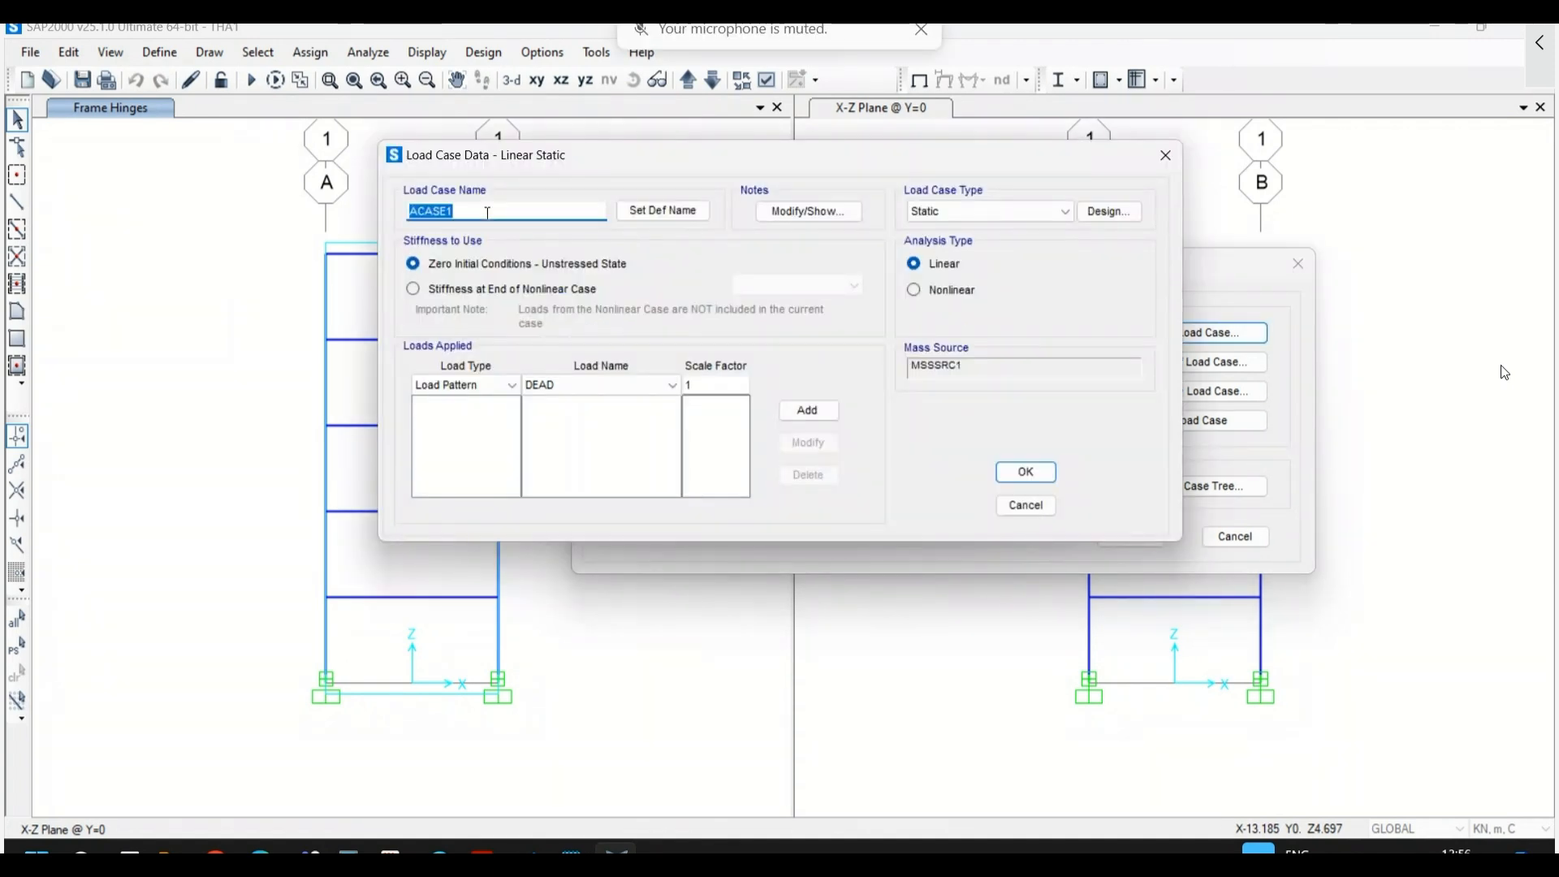
{"action": "type", "text": "THAX"}
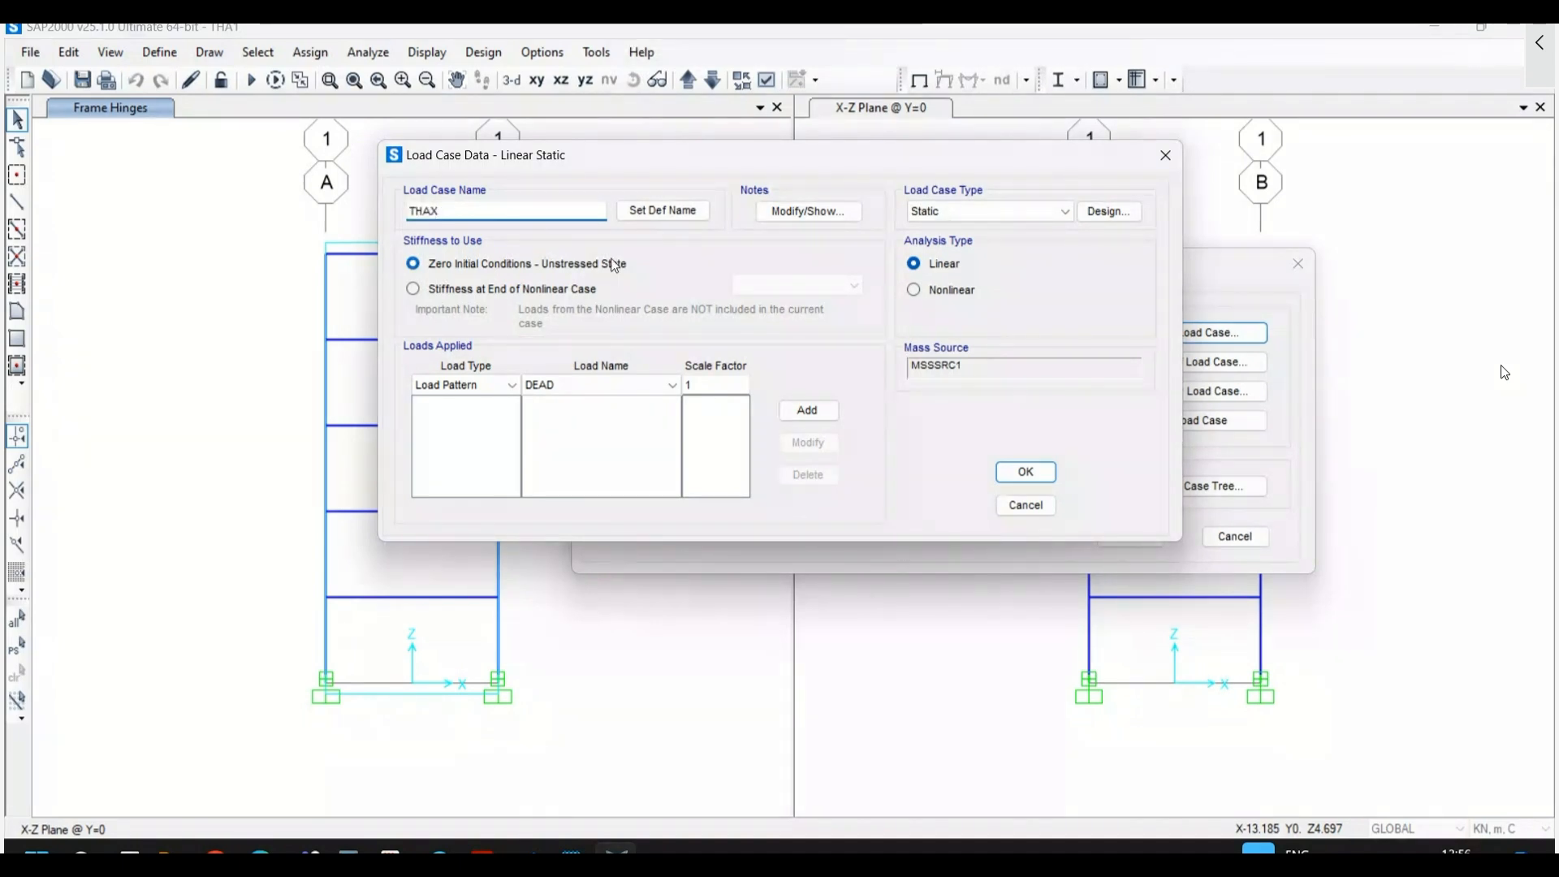
{"action": "left_click", "coordinate": [951, 225]}
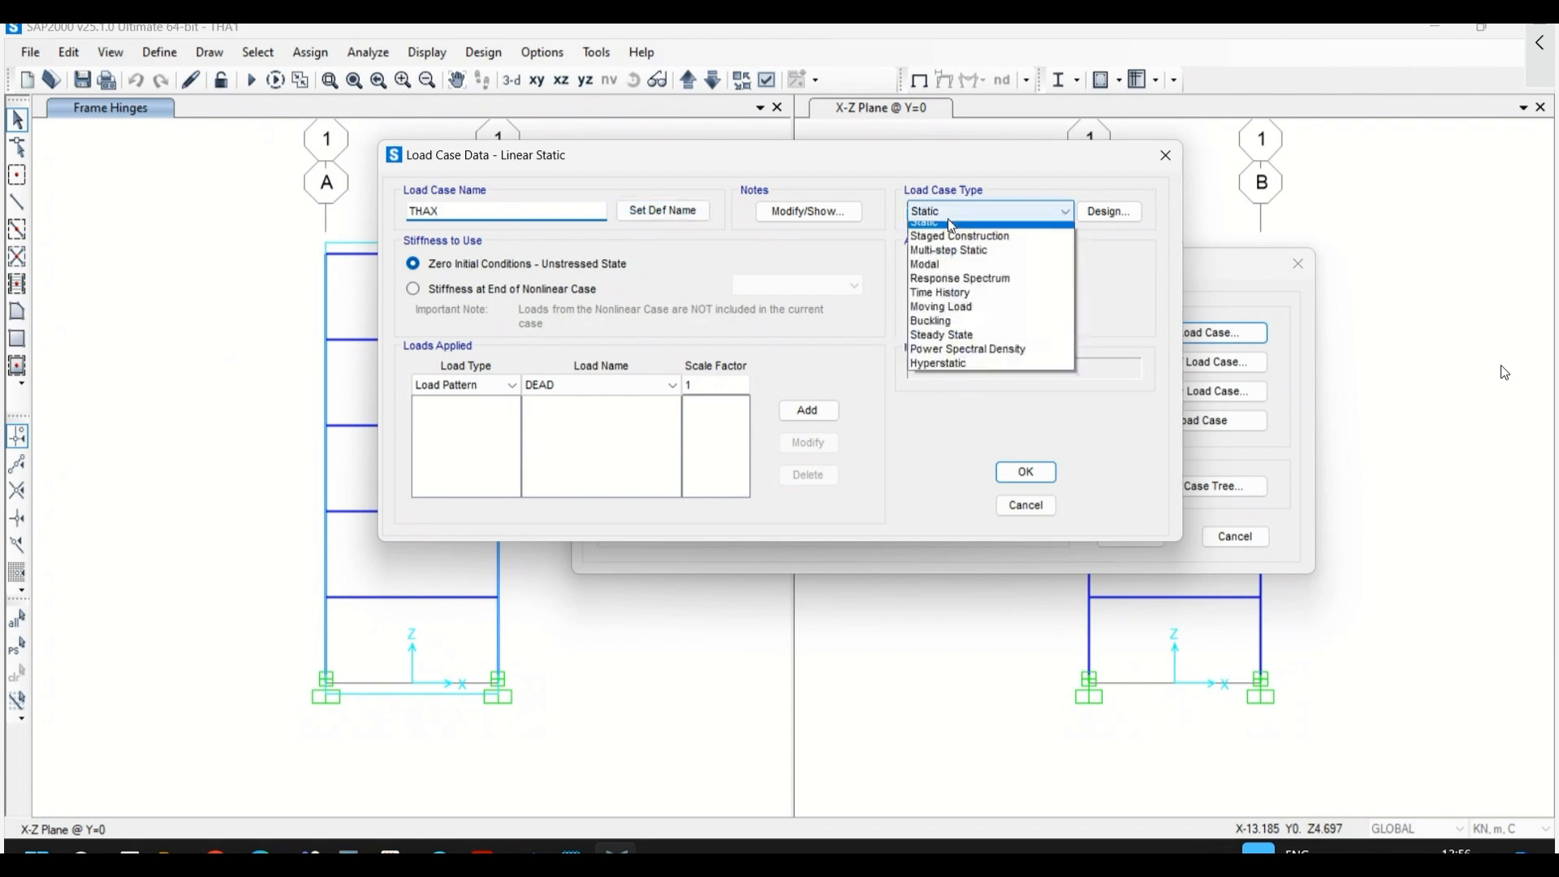
{"action": "left_click", "coordinate": [948, 301]}
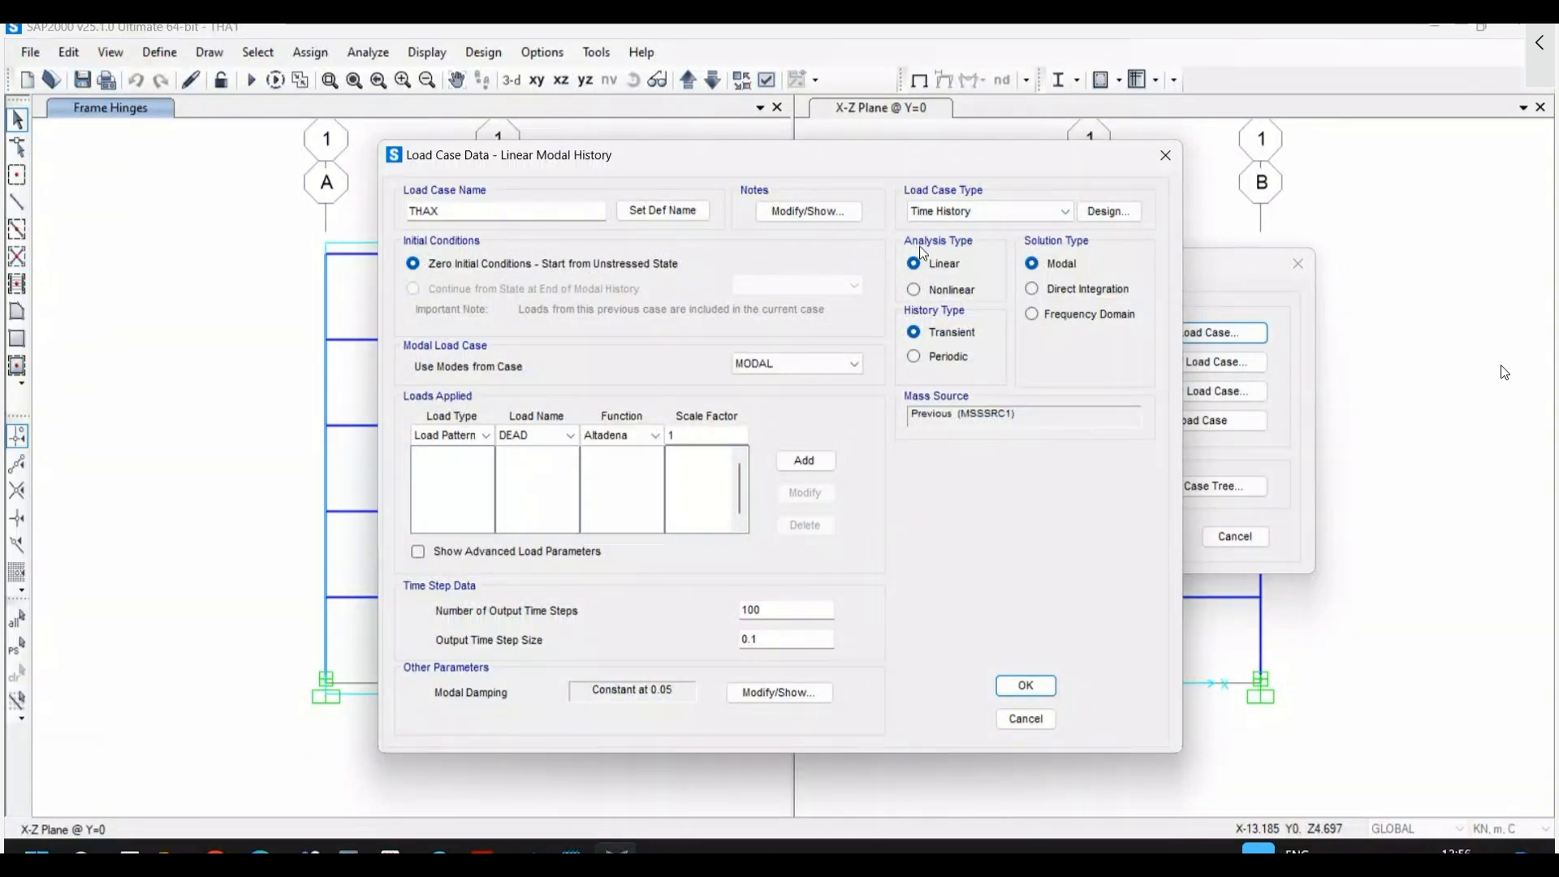
{"action": "left_click", "coordinate": [929, 289]}
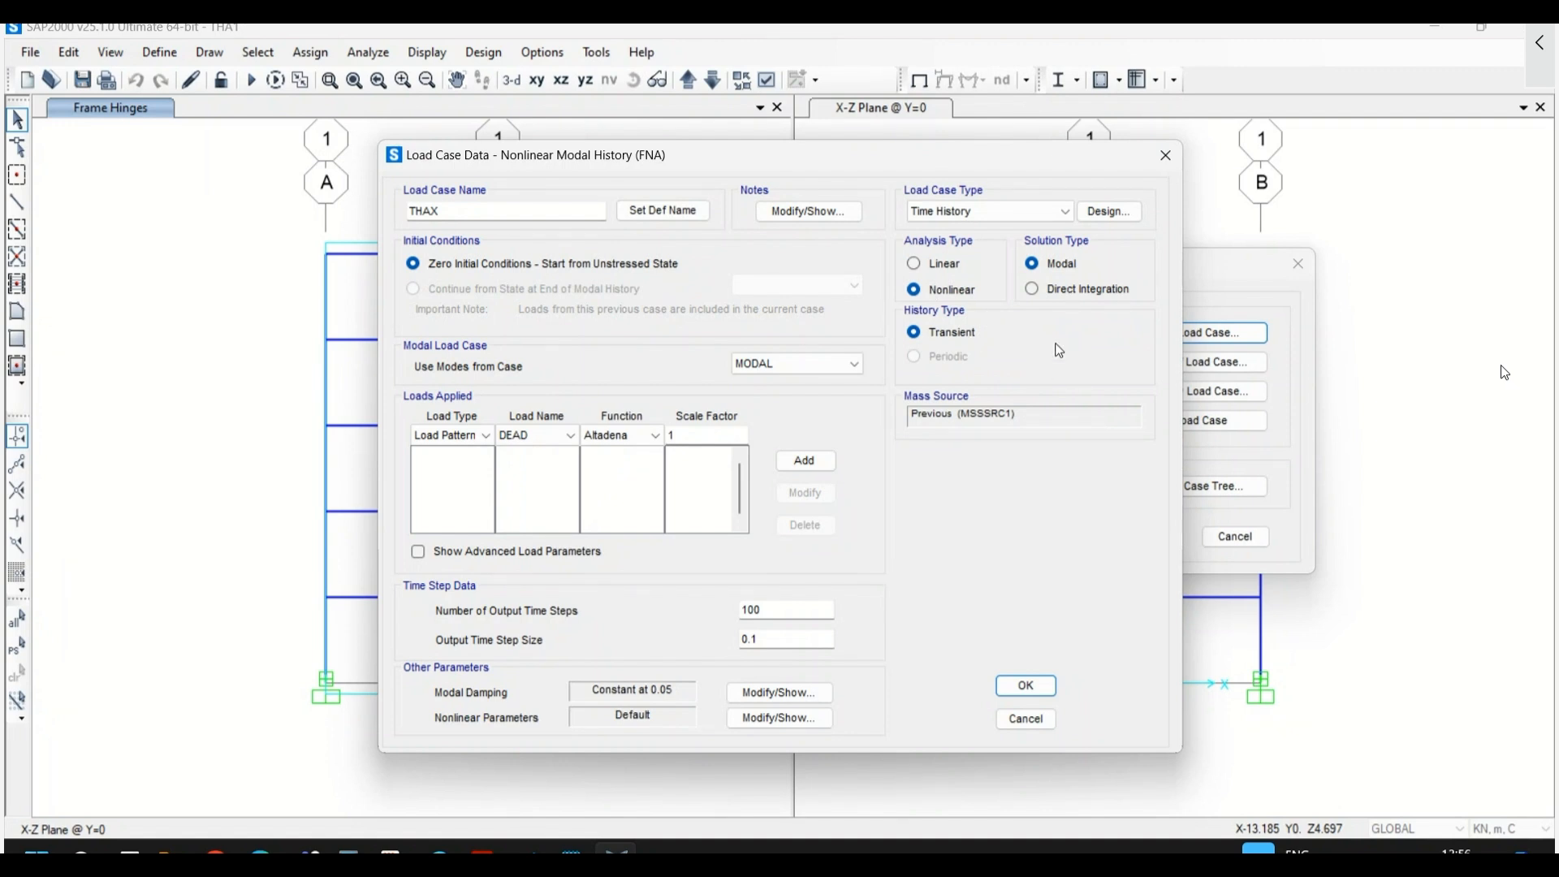
{"action": "left_click", "coordinate": [1035, 289]}
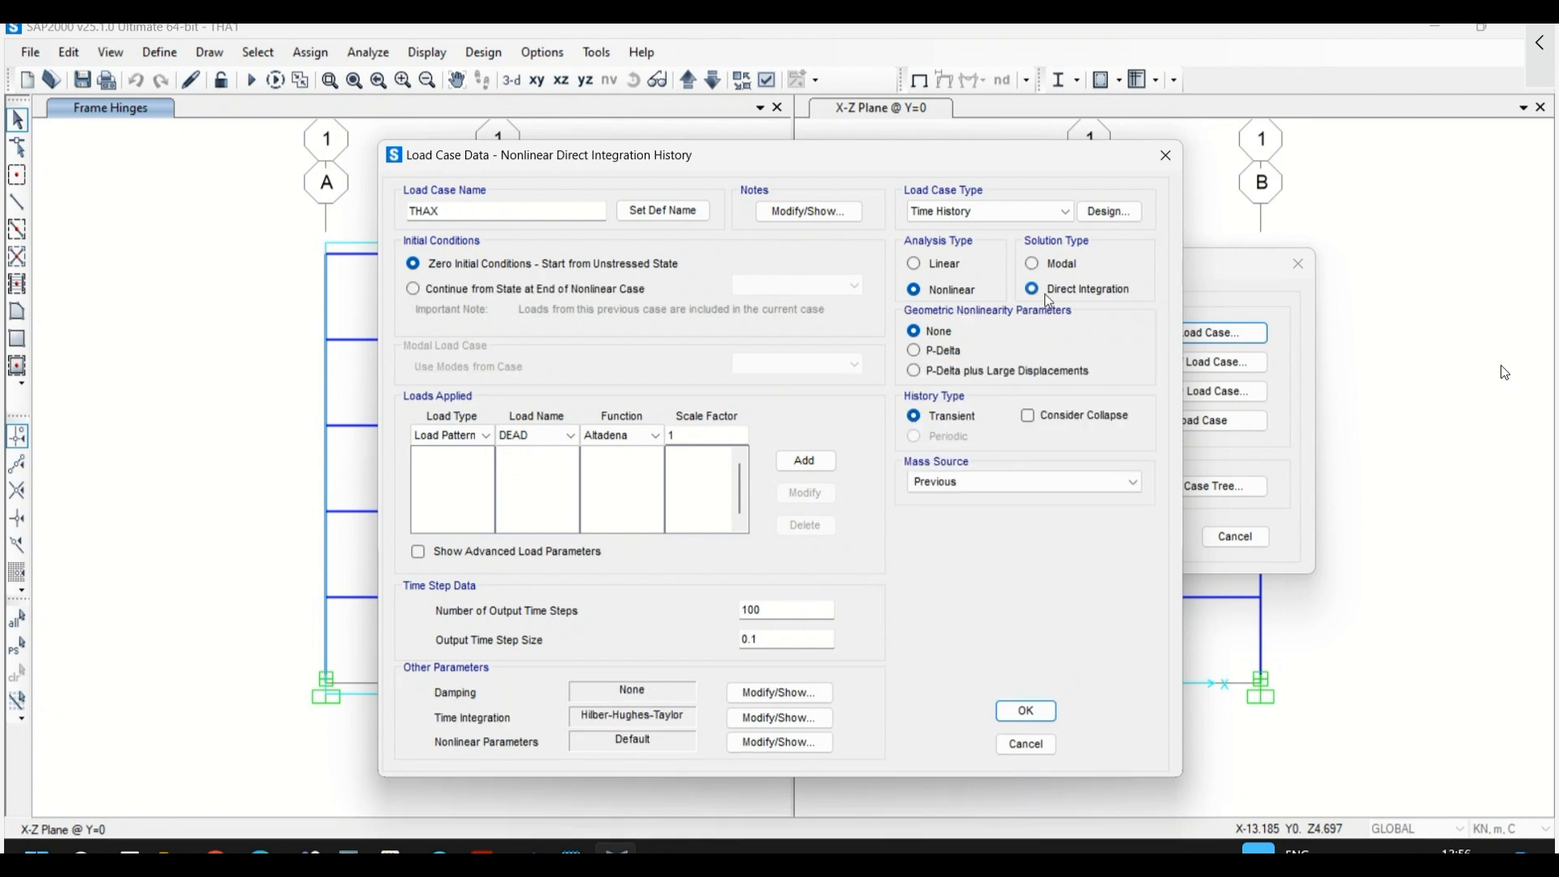
{"action": "left_click", "coordinate": [1032, 263]}
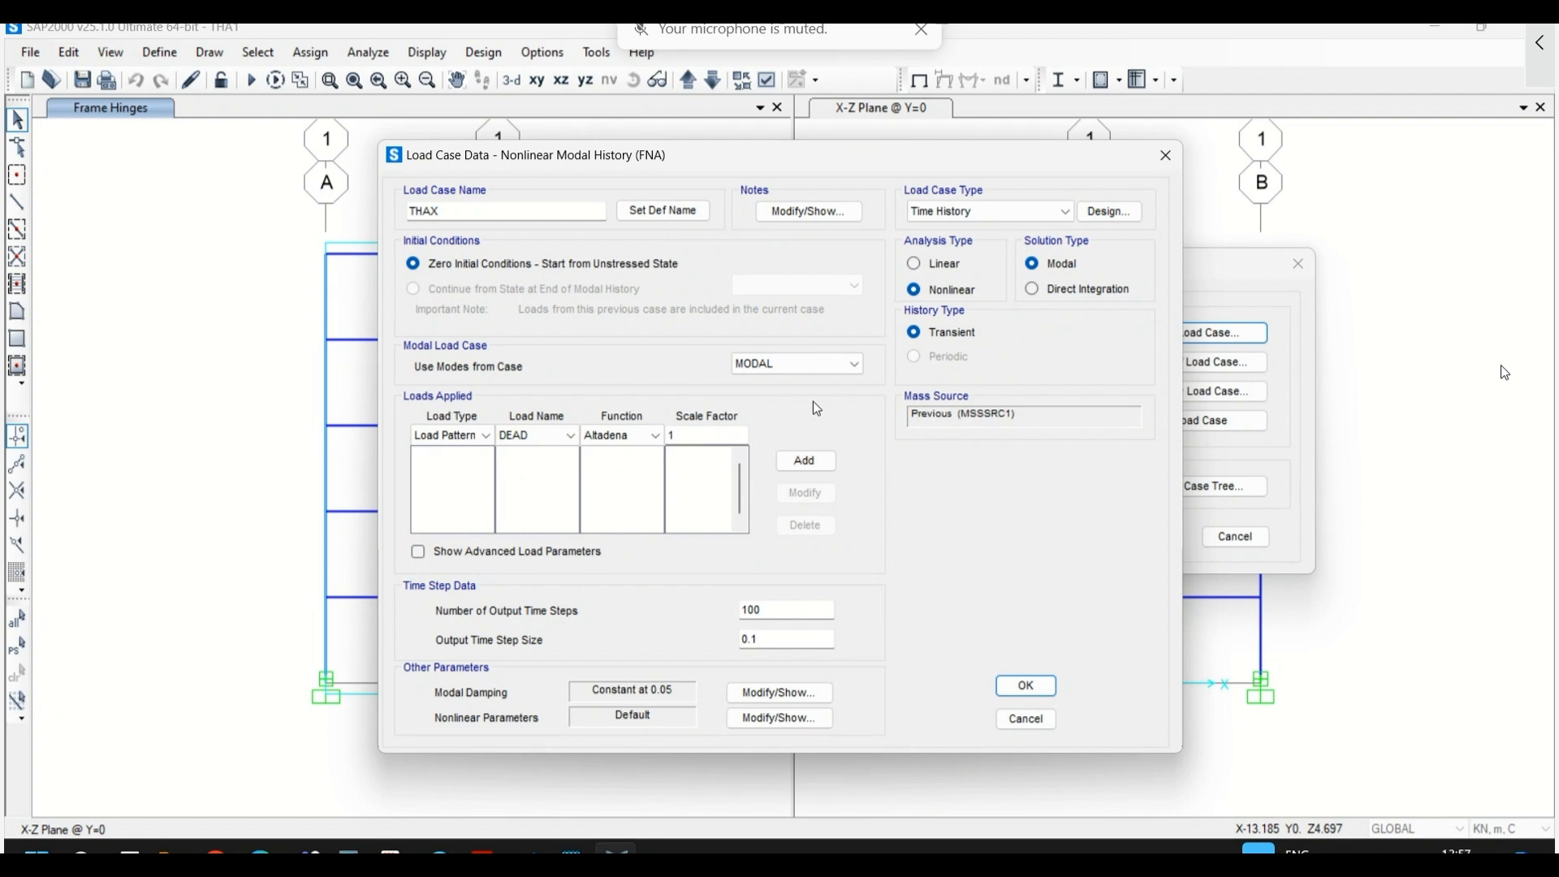
- Add an Accel load in direction U1 to THAX using the Altadena function with scale factor 0.01
{"action": "left_click", "coordinate": [487, 436]}
{"action": "left_click", "coordinate": [467, 467]}
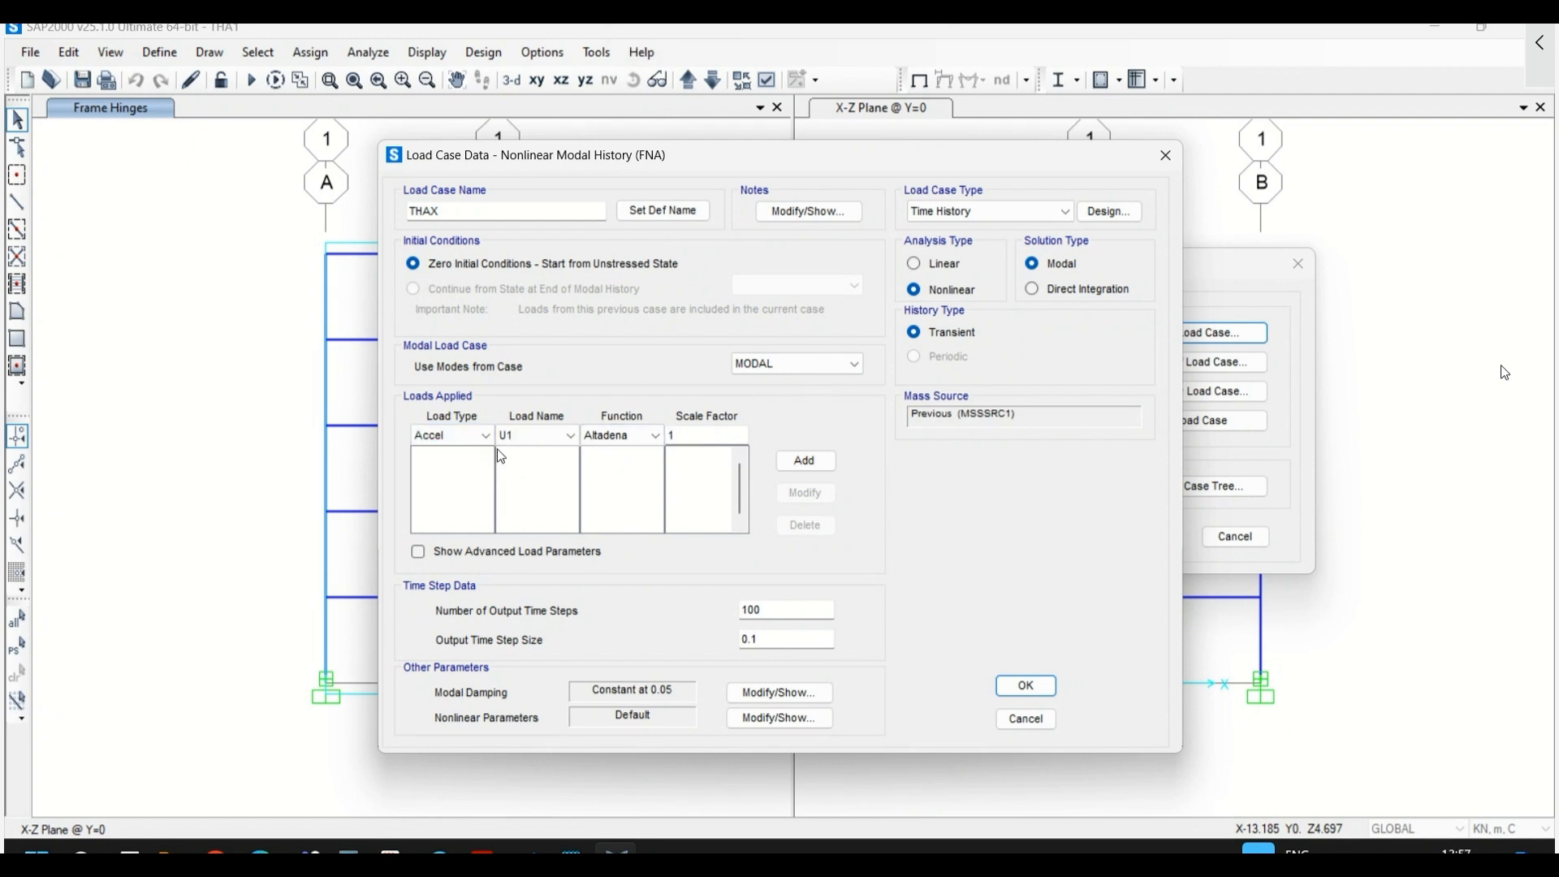
{"action": "left_click", "coordinate": [539, 440]}
{"action": "left_click", "coordinate": [540, 440]}
{"action": "left_click", "coordinate": [638, 439]}
{"action": "left_click", "coordinate": [633, 437]}
{"action": "left_click", "coordinate": [686, 435]}
{"action": "double_click", "coordinate": [695, 432]}
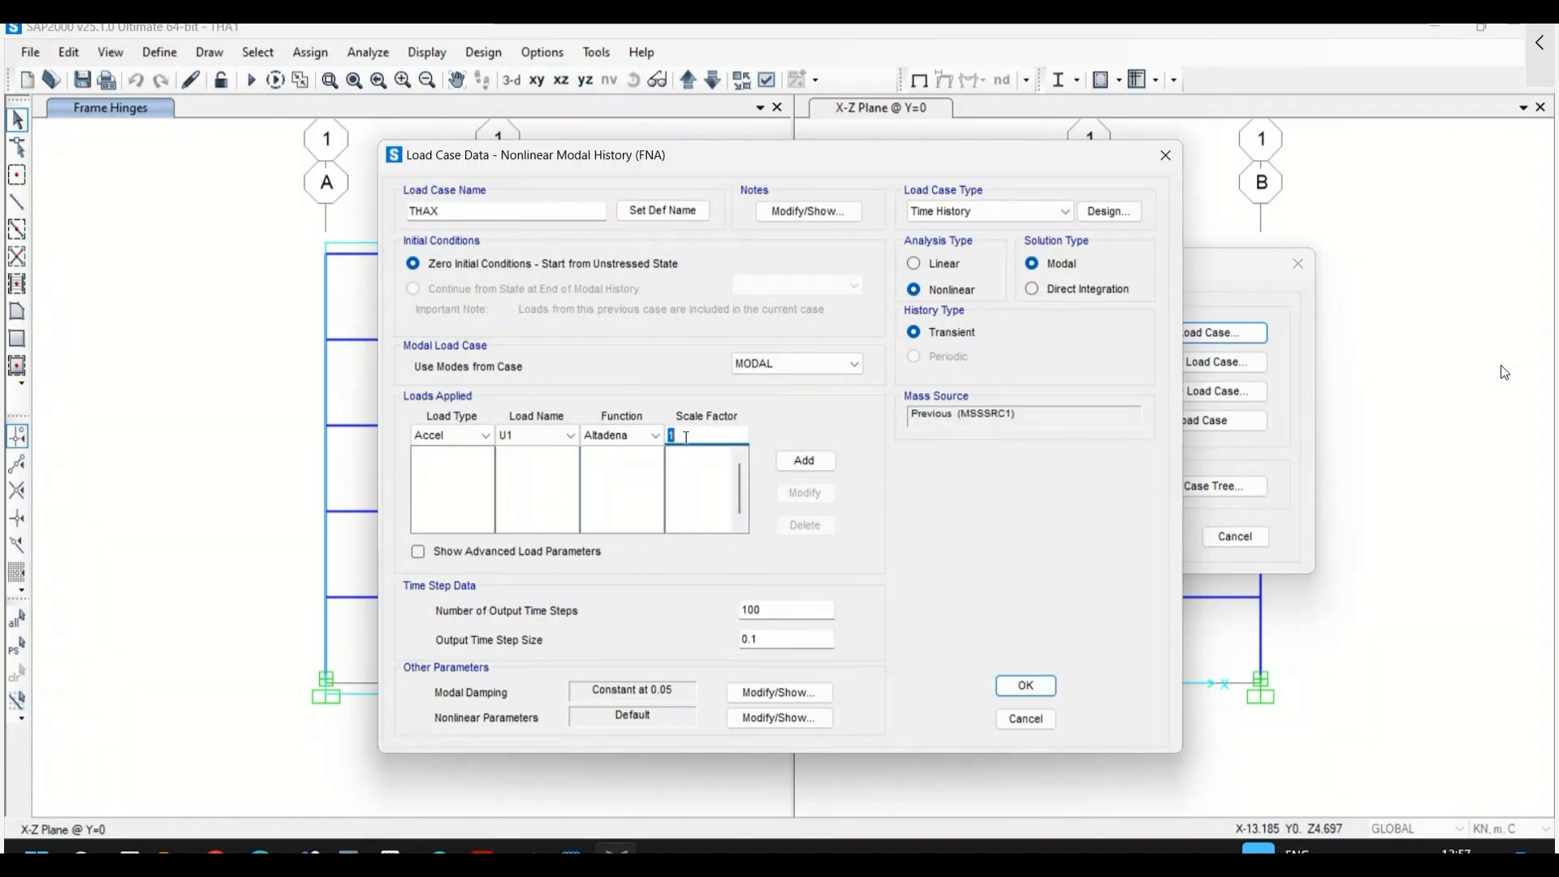
{"action": "type", "text": "0.01"}
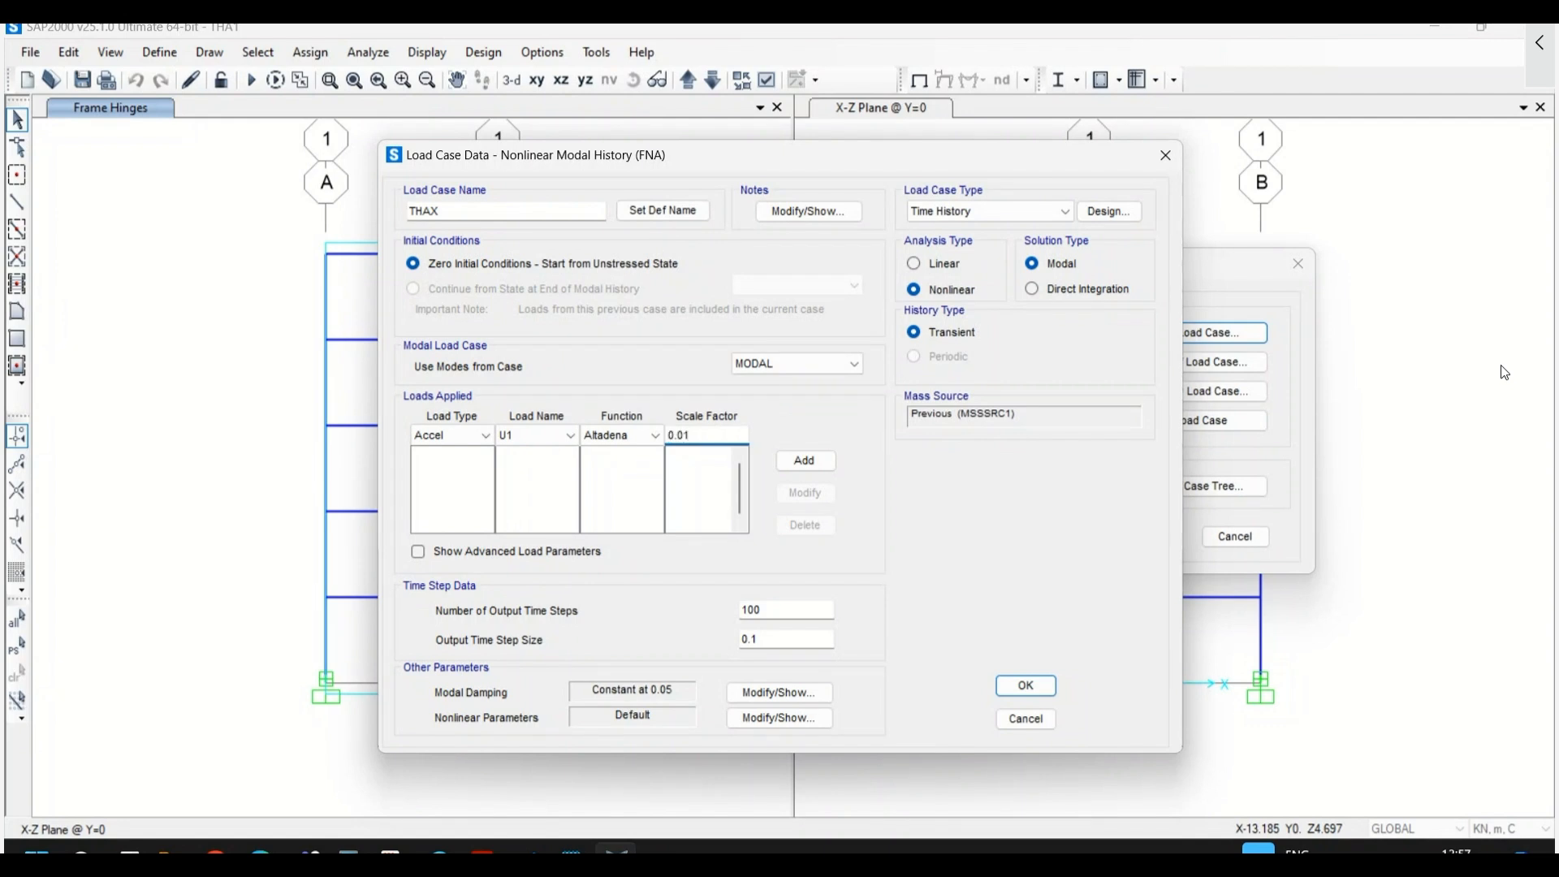
{"action": "left_click", "coordinate": [787, 462]}
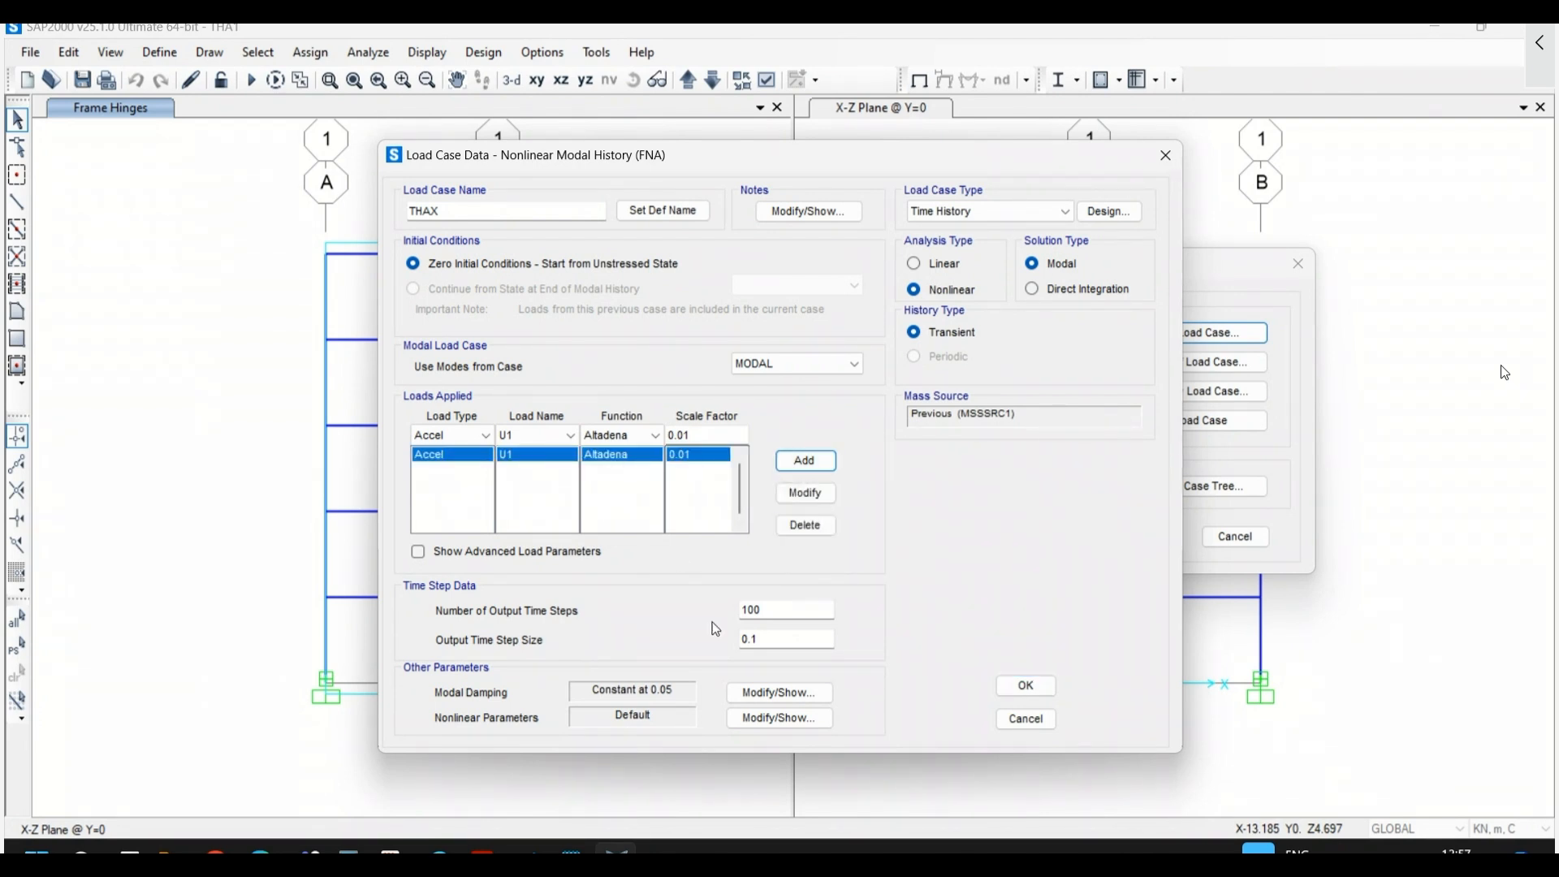
- Set the THAX case to 1000 output time steps with a step size of 0.02
{"action": "double_click", "coordinate": [761, 610]}
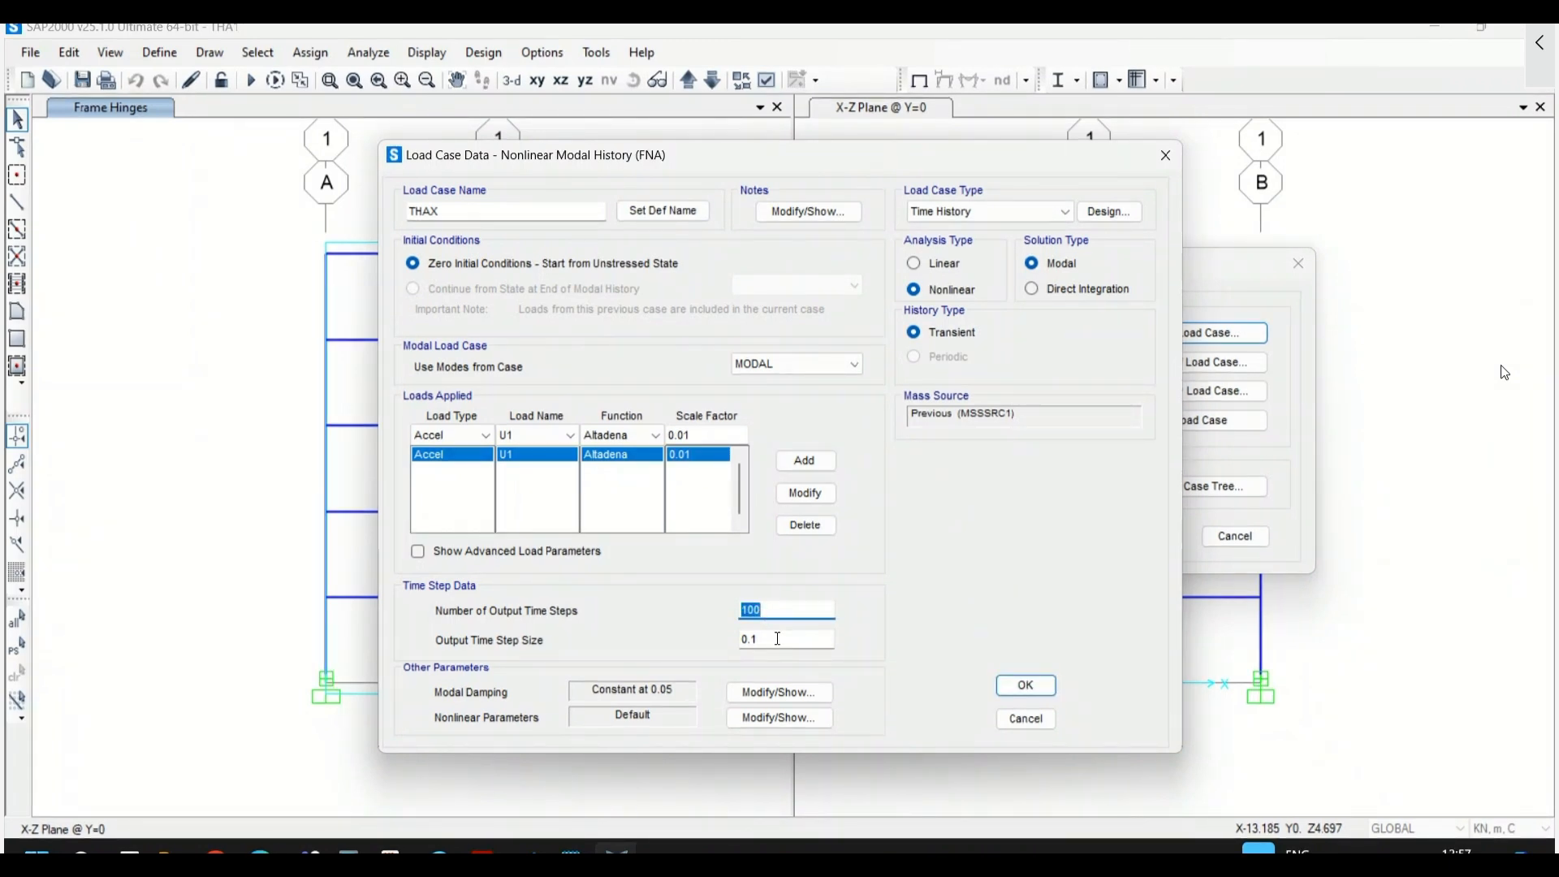
{"action": "double_click", "coordinate": [809, 639]}
{"action": "type", "text": "0.02"}
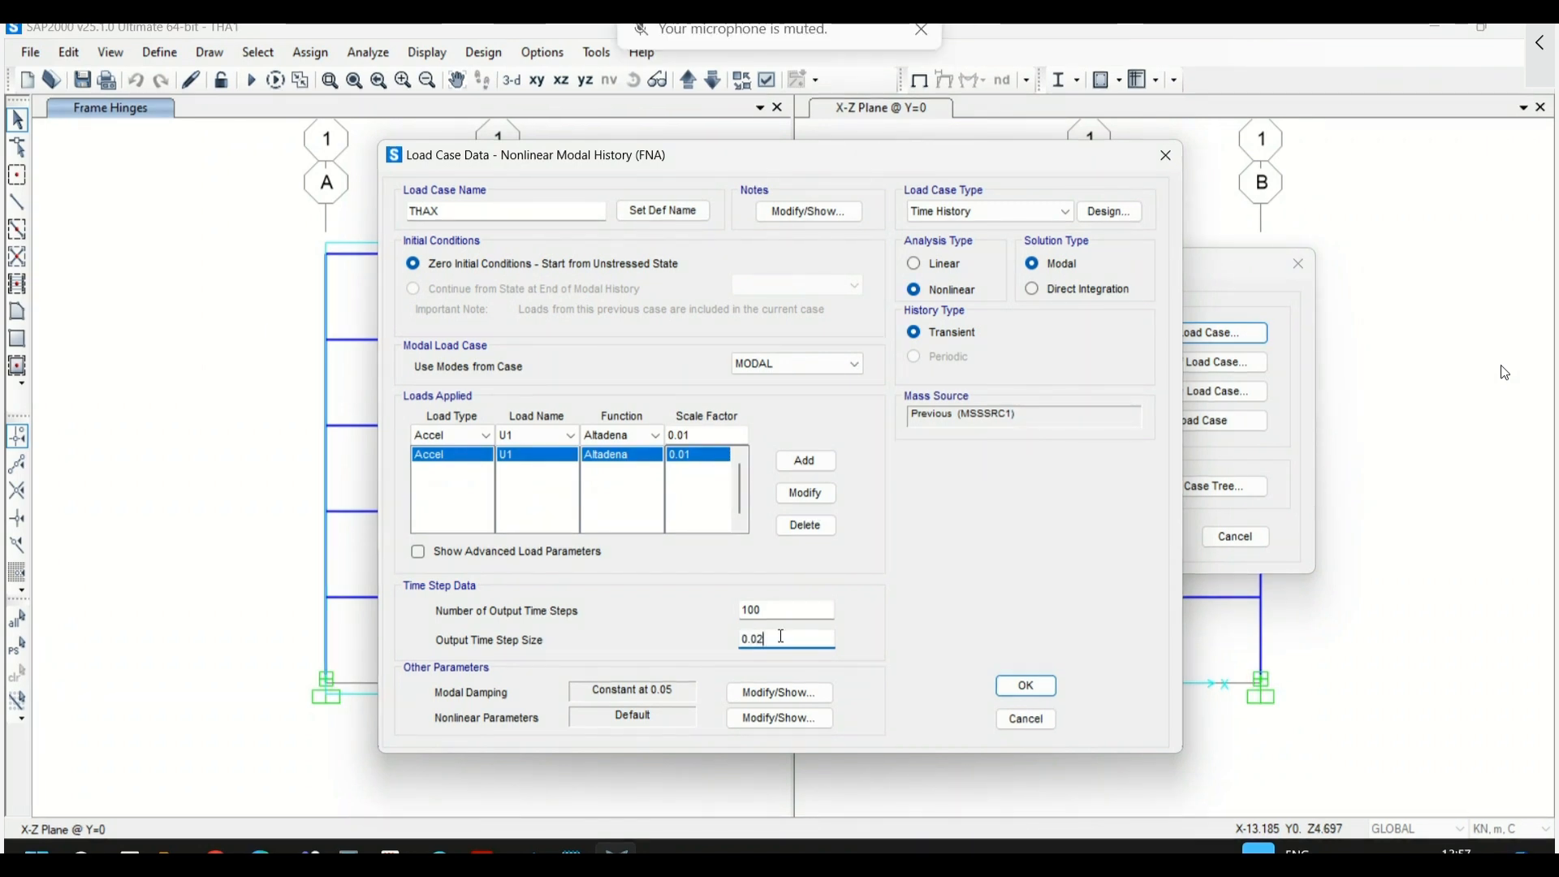
{"action": "double_click", "coordinate": [770, 611]}
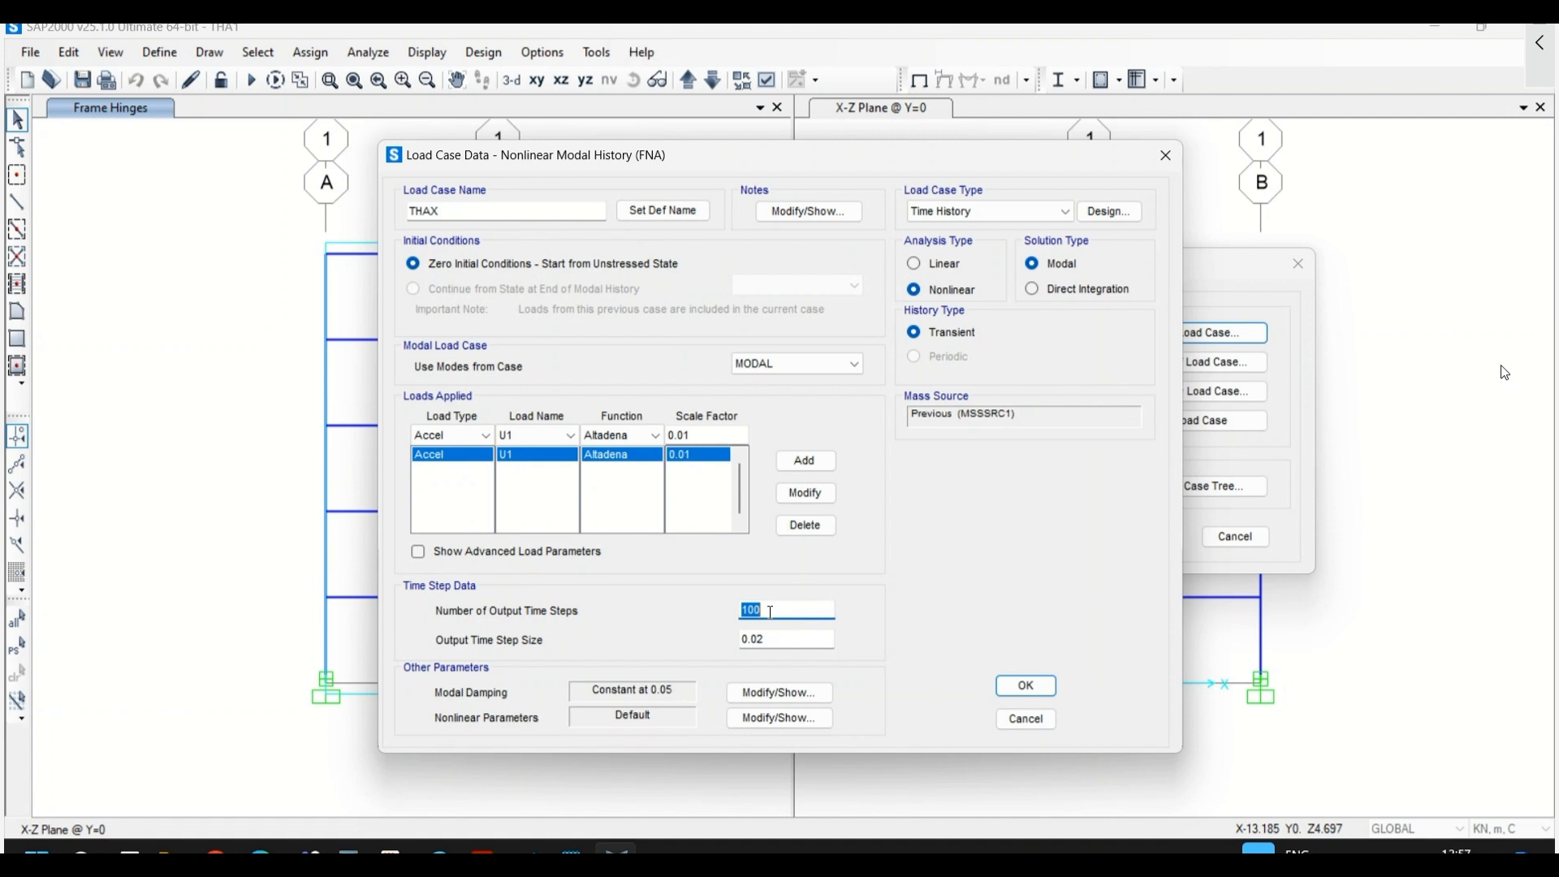
{"action": "type", "text": "20/"}
{"action": "type", "text": "0.02"}
{"action": "left_click", "coordinate": [763, 639]}
{"action": "key", "text": "Tab"}
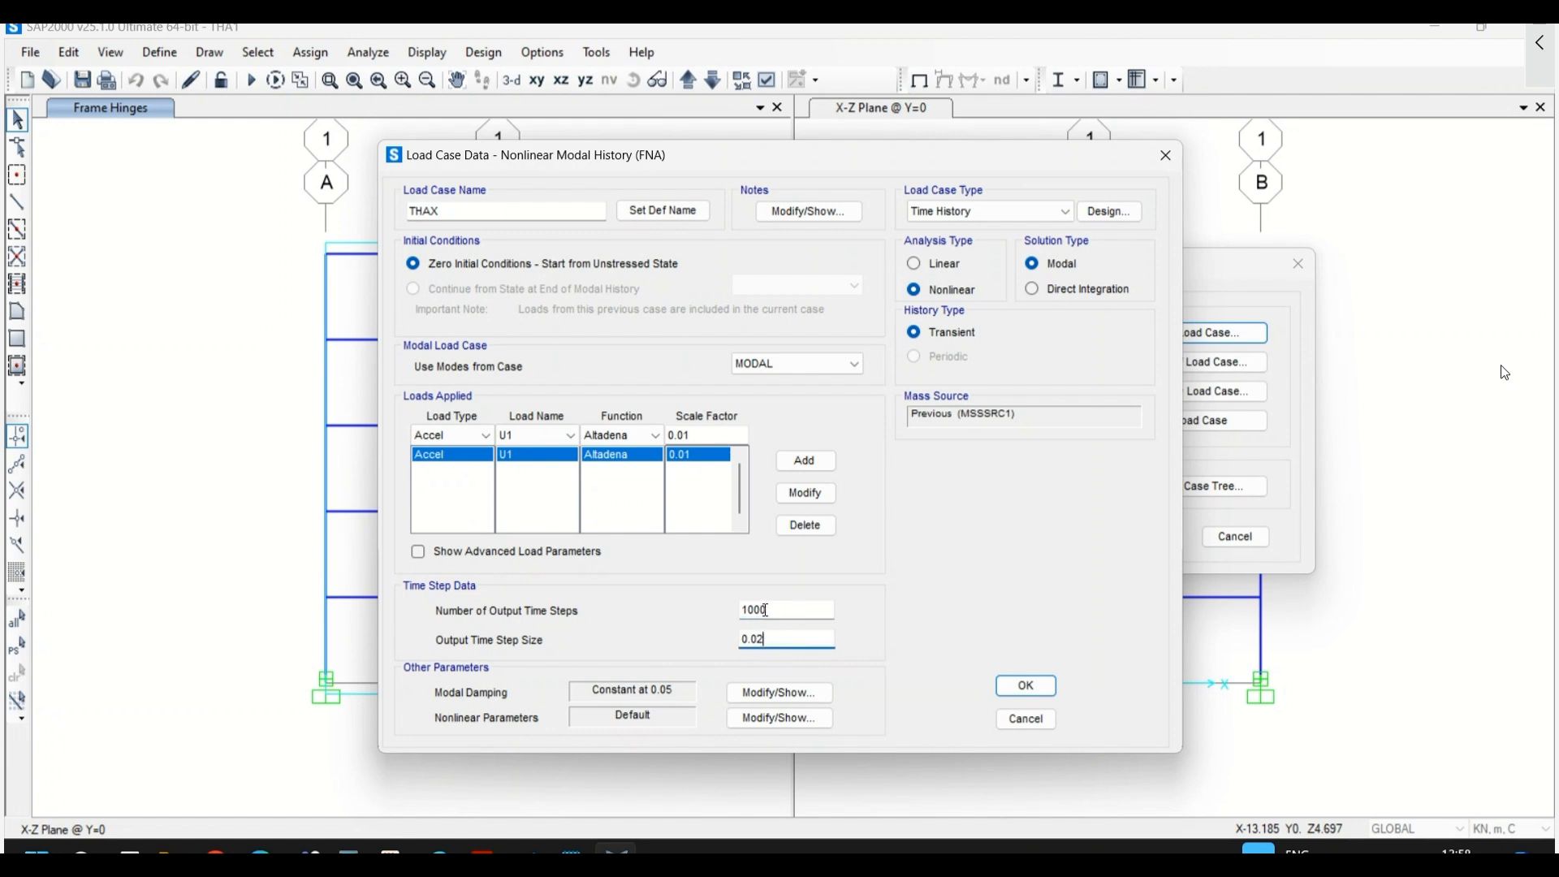
- Add a modal damping override of 0.15 for mode 1 and accept the THAX load case definition
{"action": "left_click", "coordinate": [780, 693]}
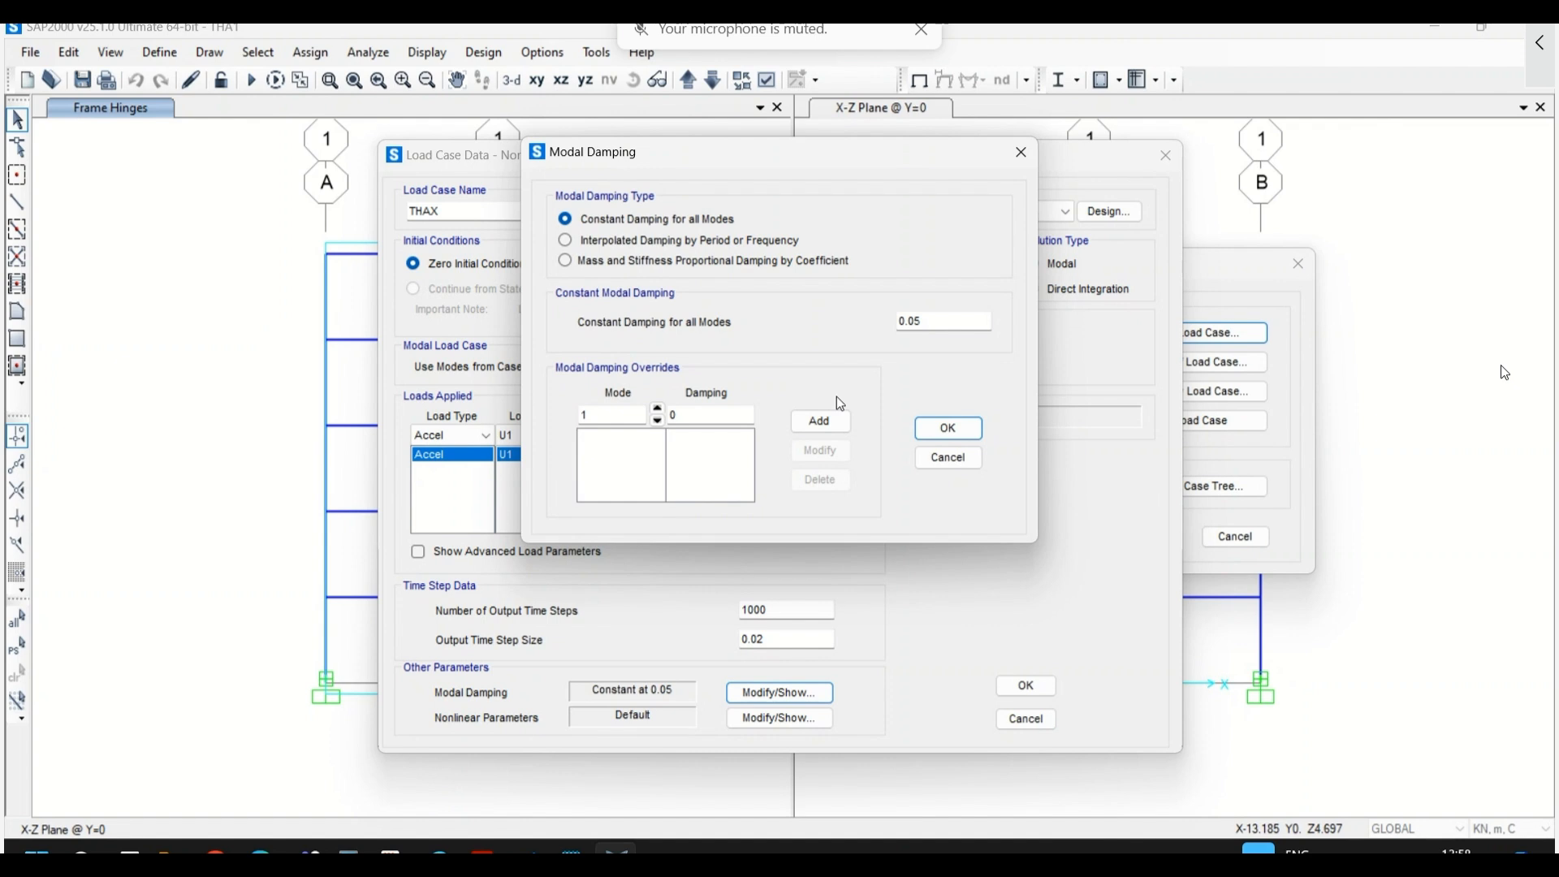
{"action": "left_click", "coordinate": [689, 415]}
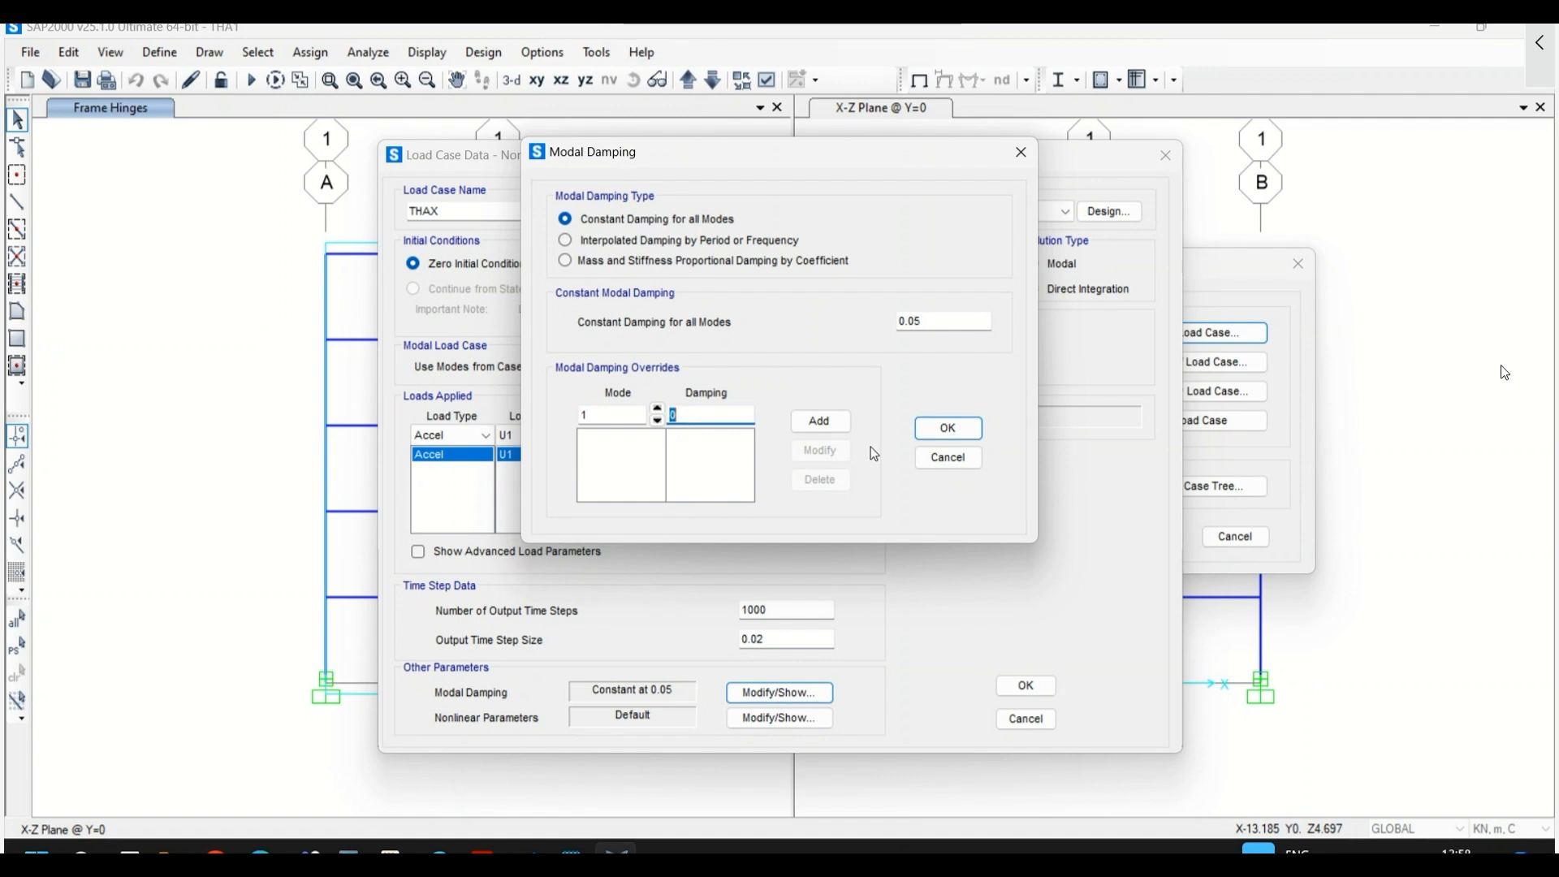
{"action": "type", "text": "0.15"}
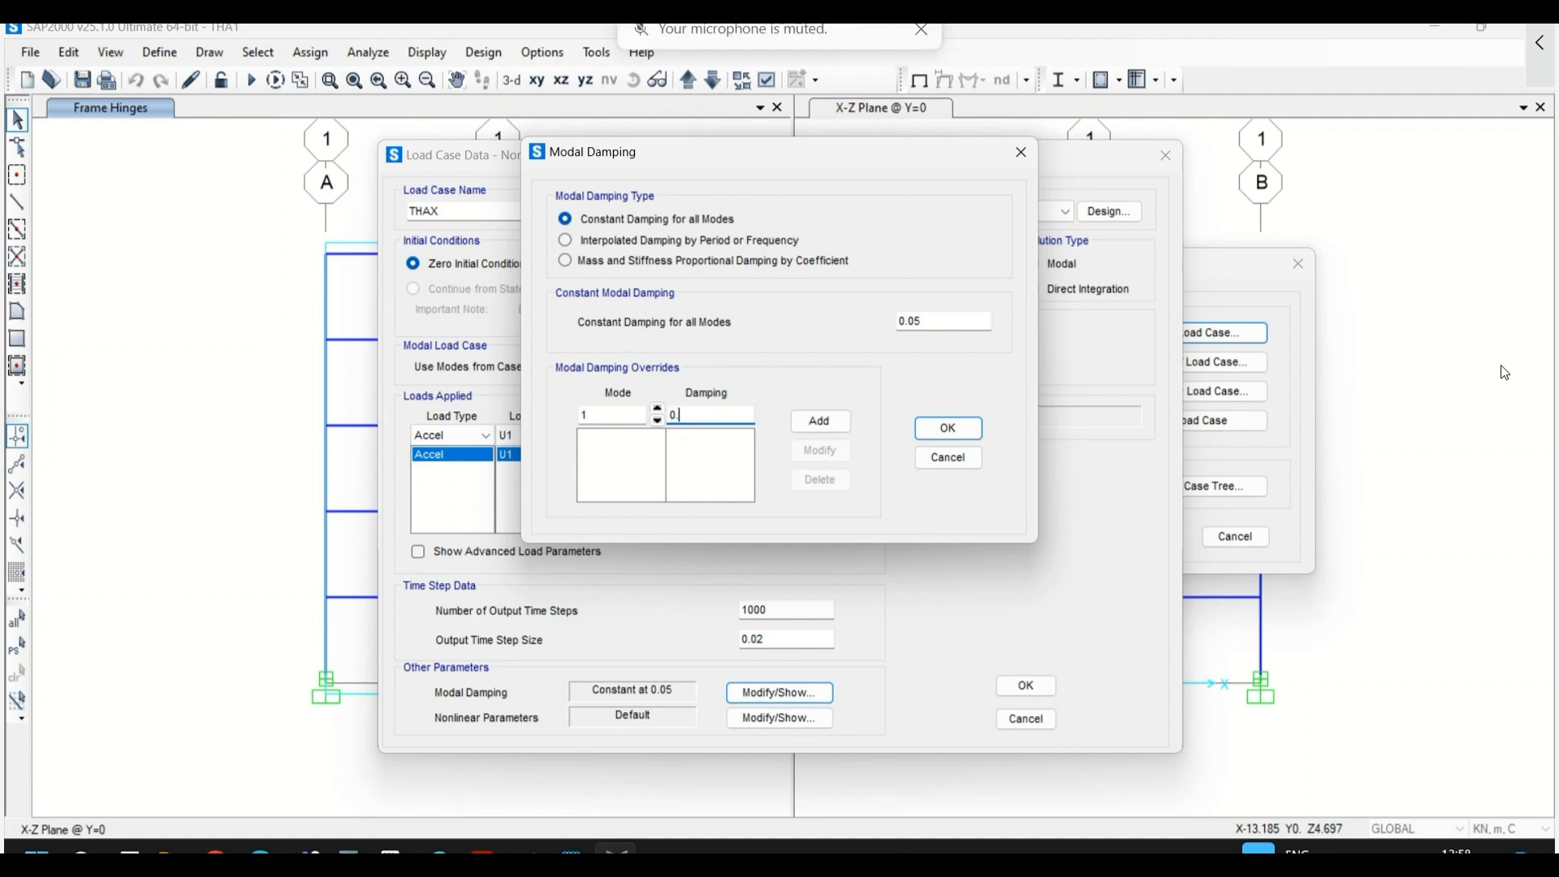
{"action": "left_click", "coordinate": [808, 423]}
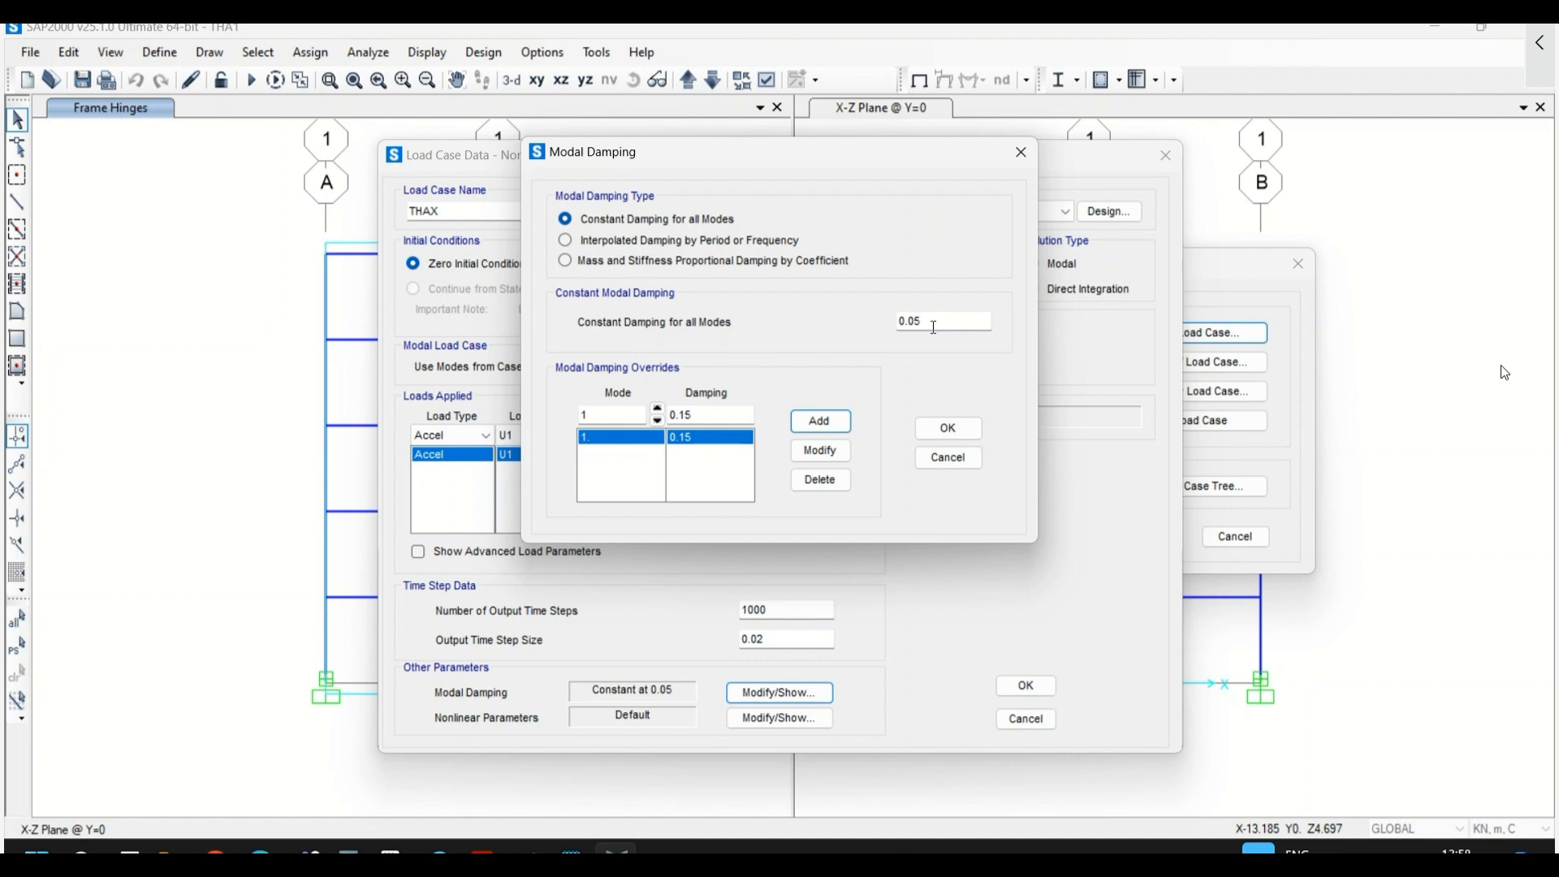
{"action": "left_click", "coordinate": [940, 429]}
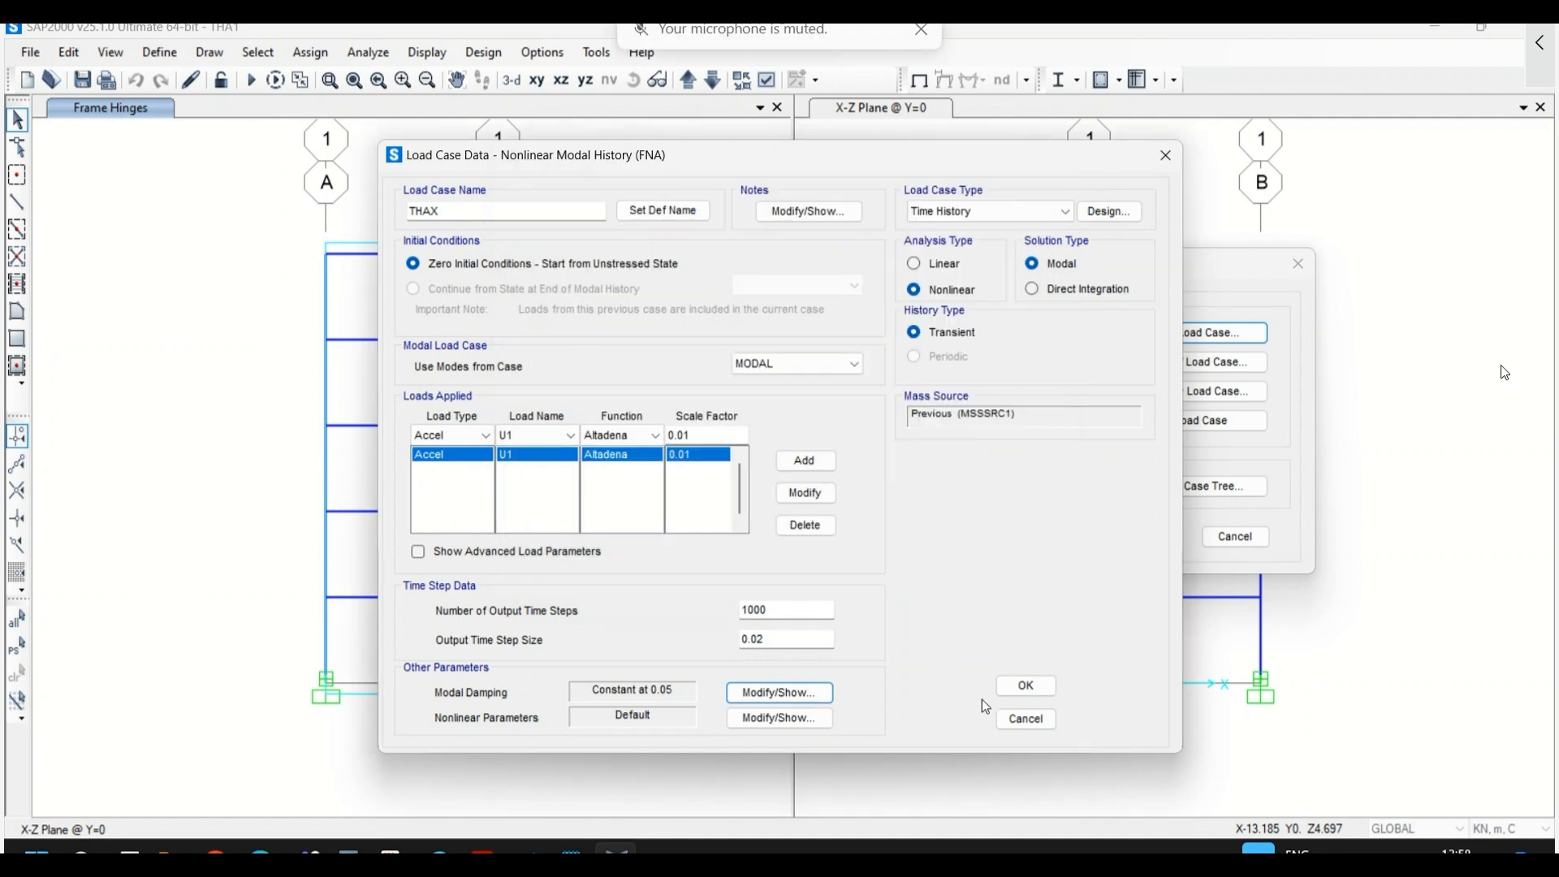
{"action": "left_click", "coordinate": [1015, 690]}
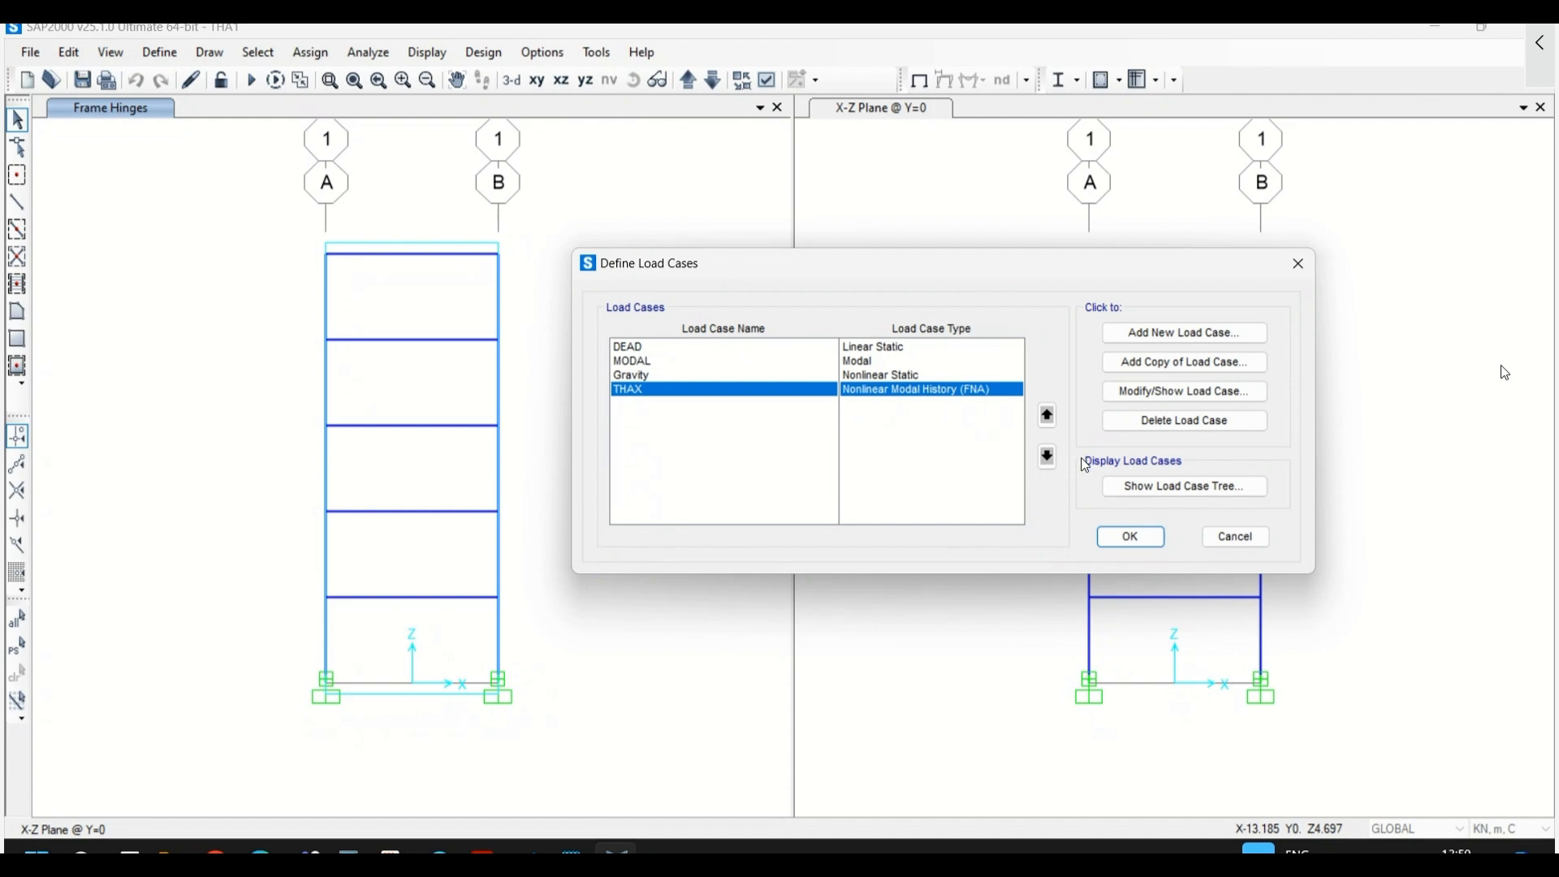
{"action": "left_click", "coordinate": [1131, 538]}
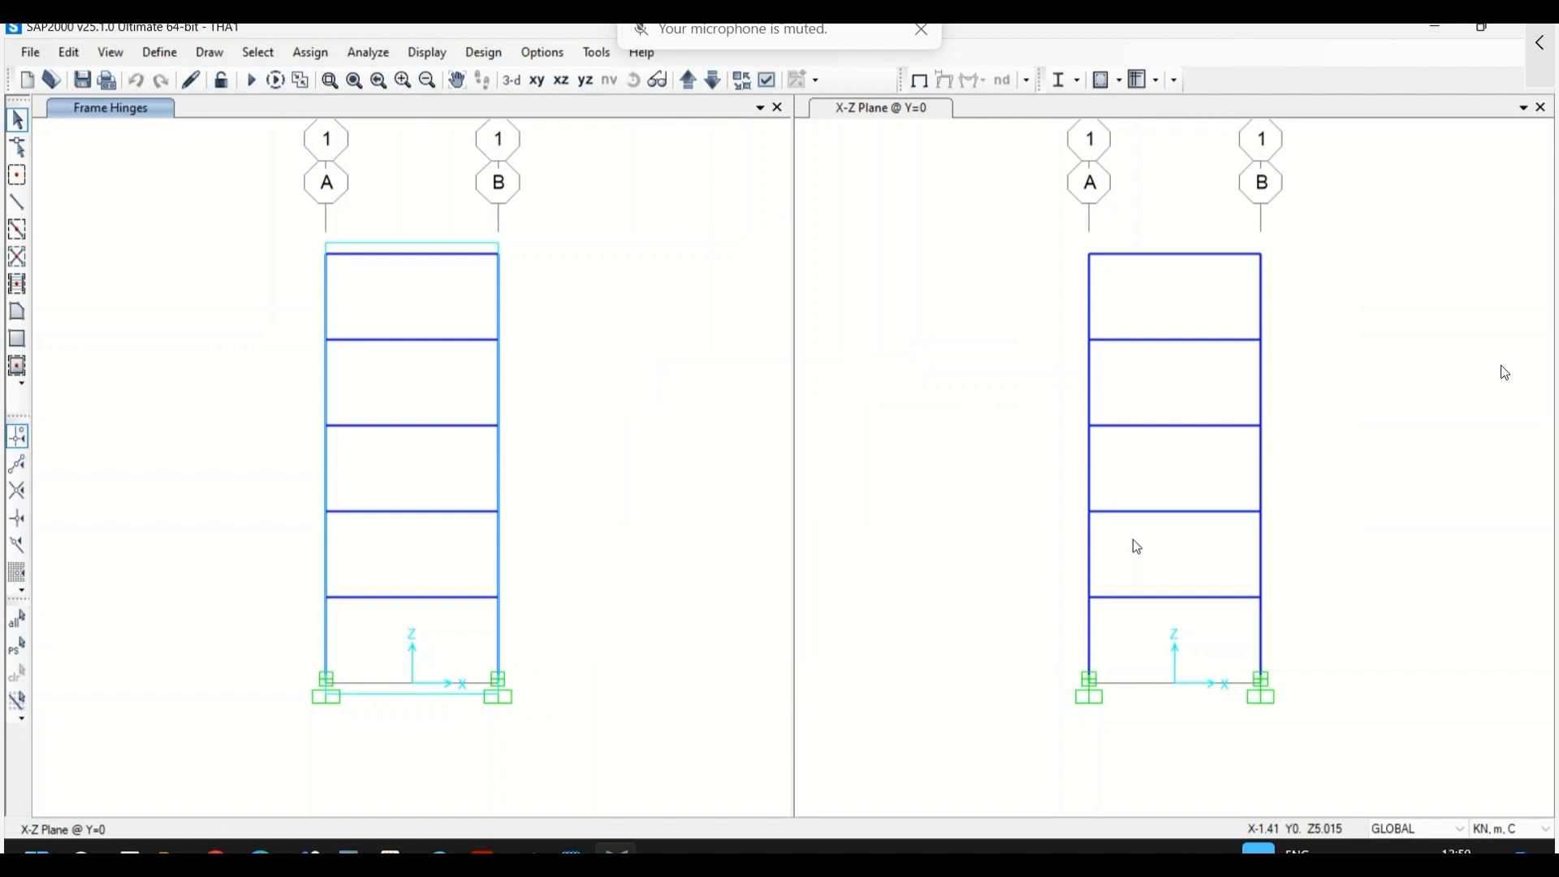
- Set the Gravity case to not run, run the analysis and dismiss the analysis messages
{"action": "left_click", "coordinate": [251, 80]}
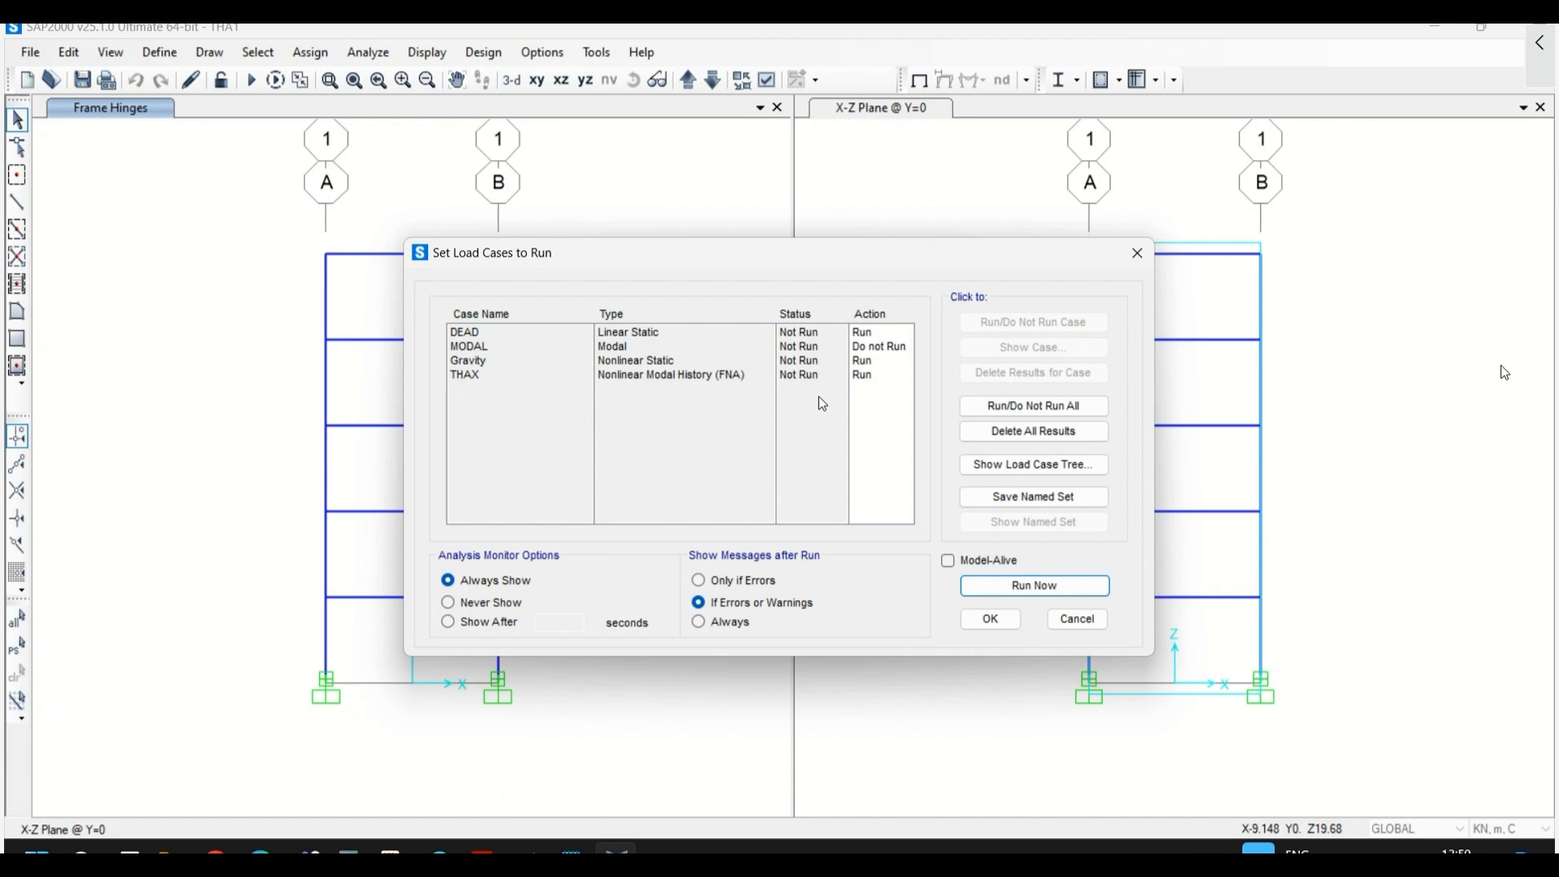
{"action": "left_click", "coordinate": [893, 361]}
{"action": "left_click", "coordinate": [998, 324]}
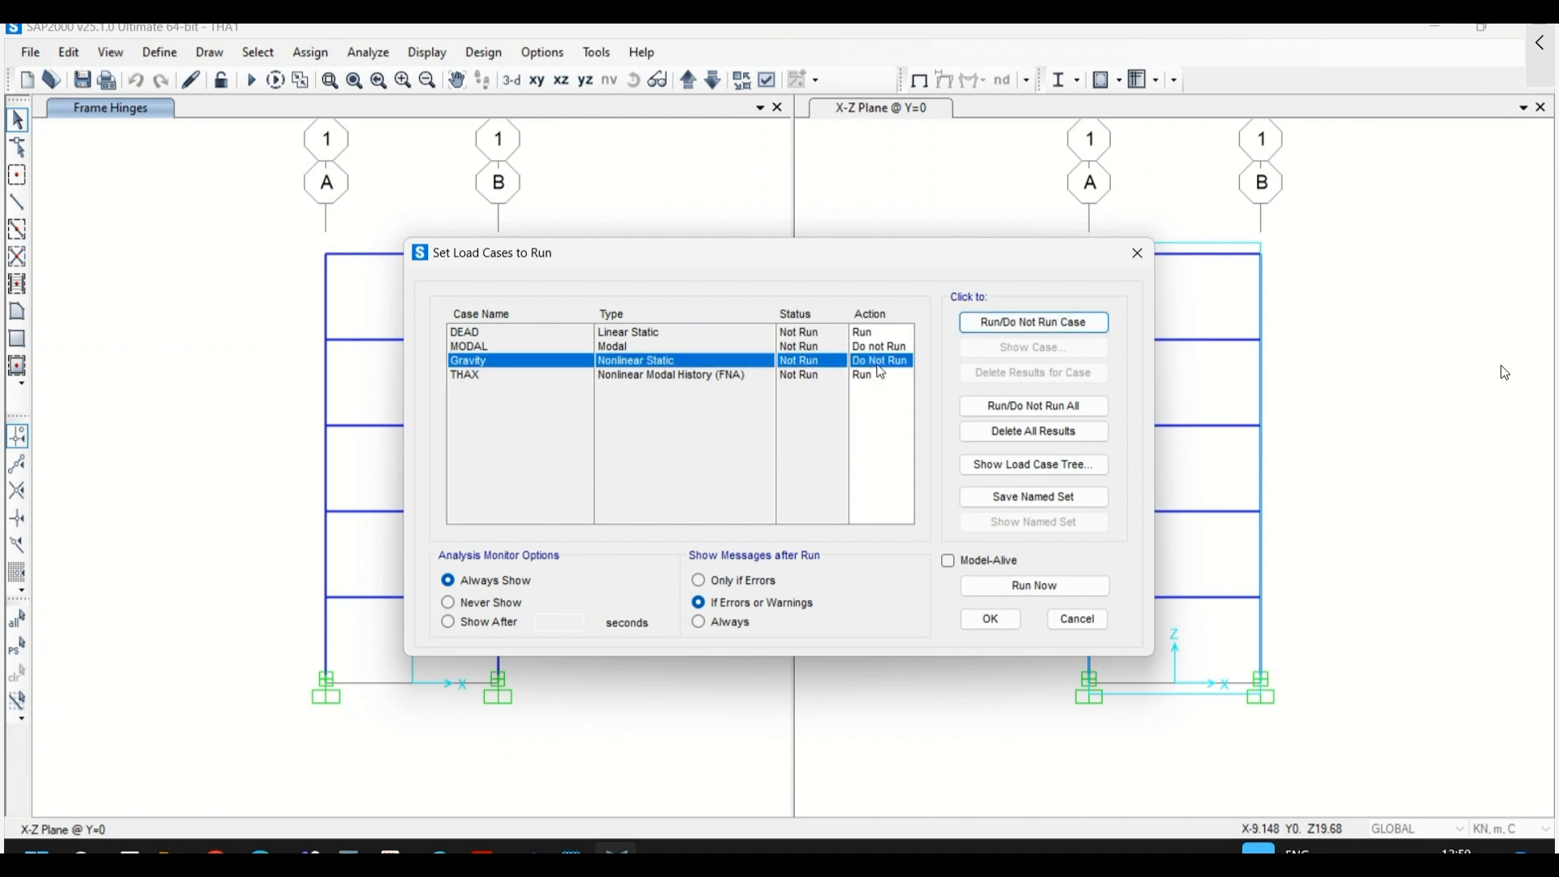
{"action": "left_click", "coordinate": [989, 588]}
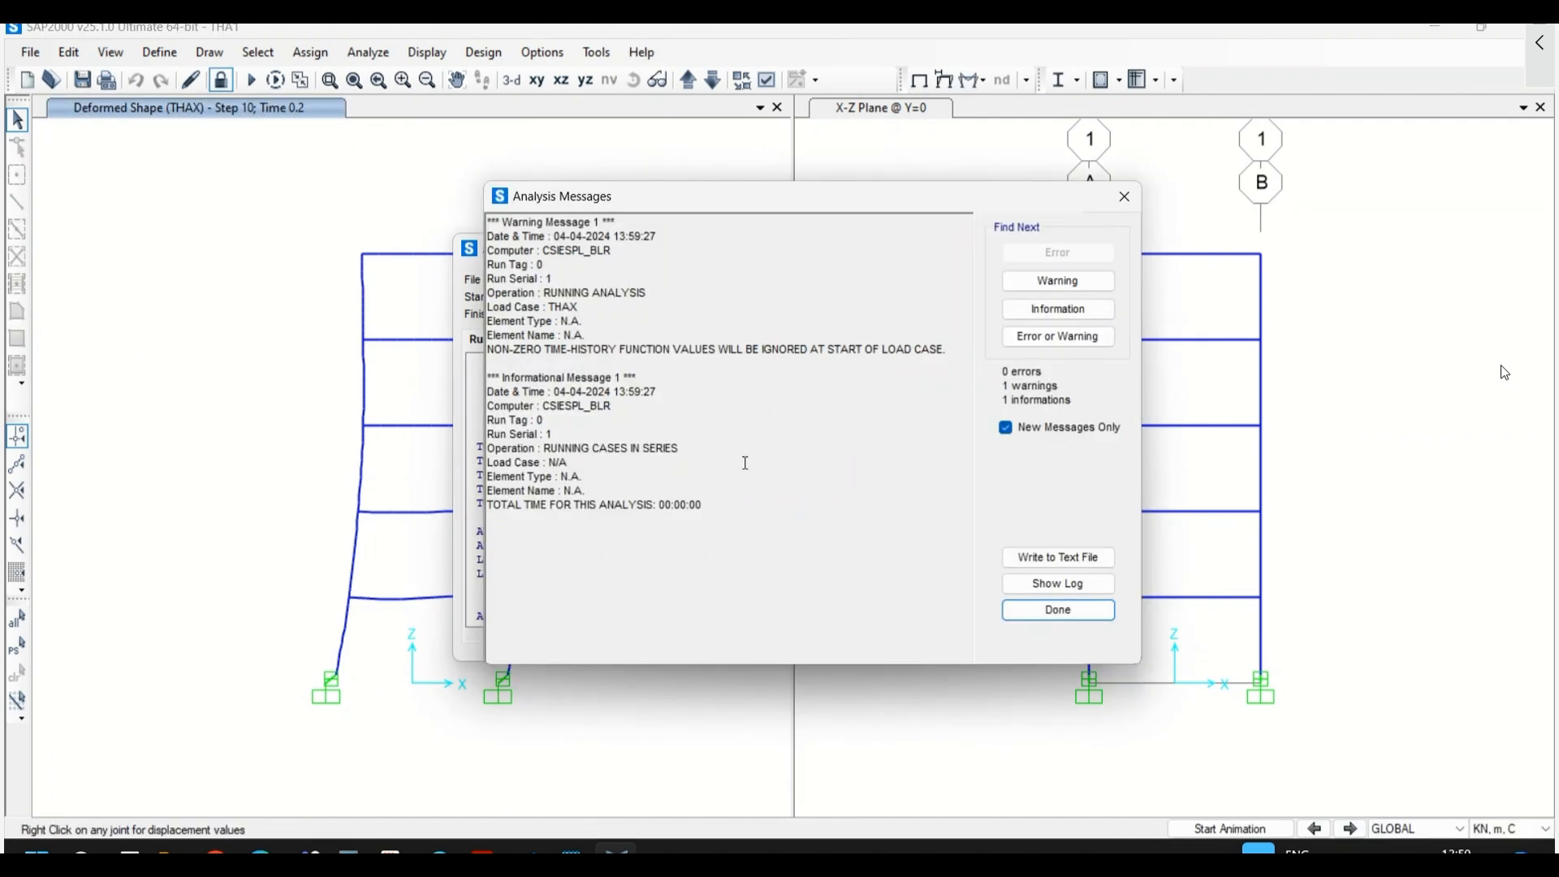
{"action": "left_click", "coordinate": [1059, 611]}
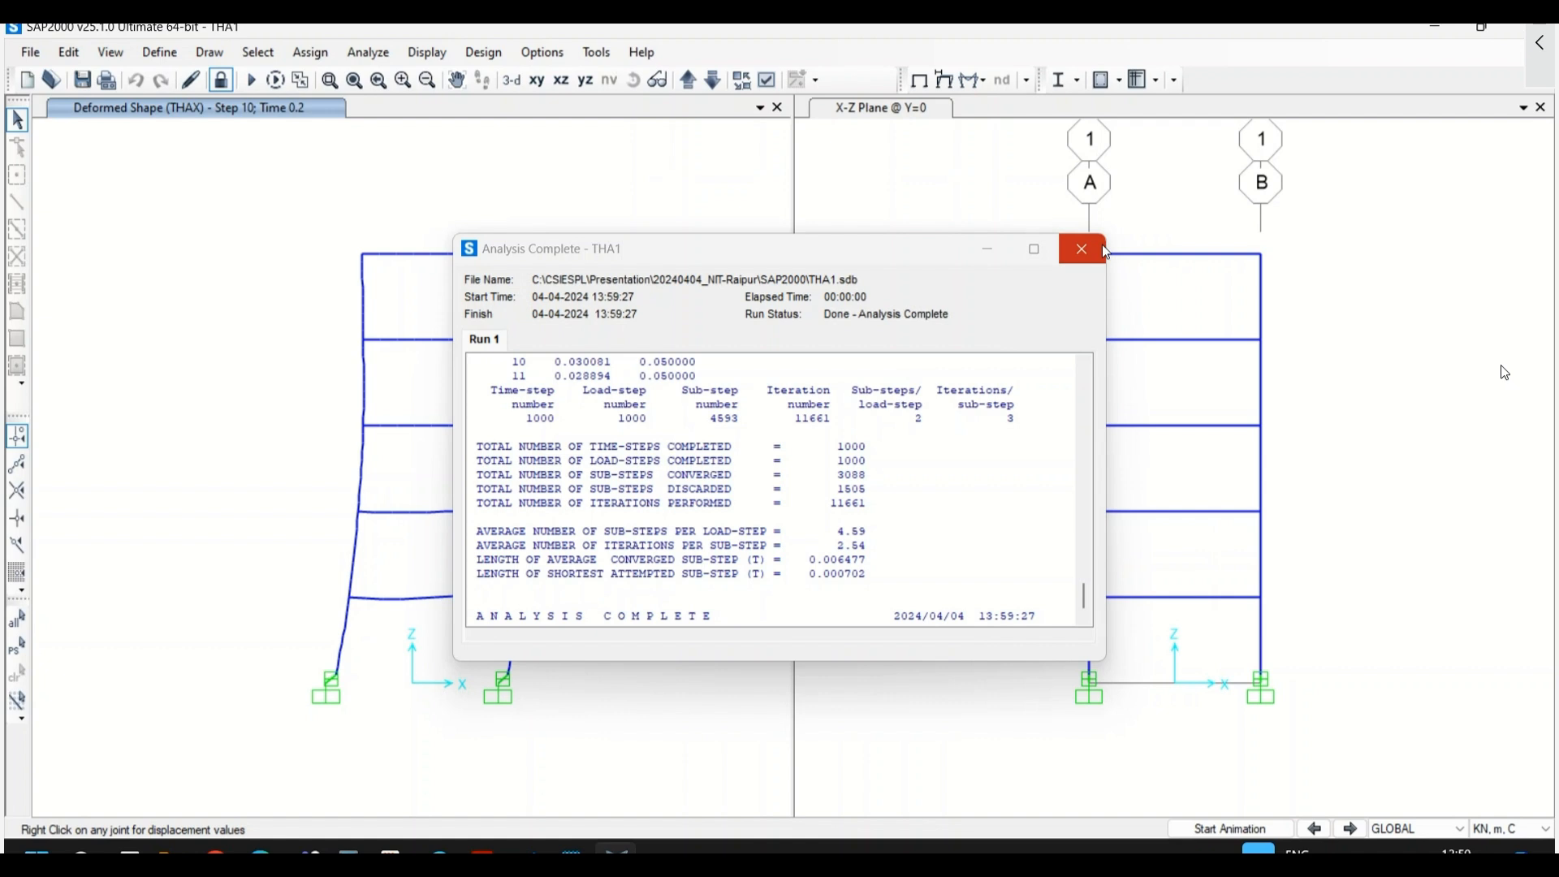
- Examine the modal periods in the analysis run log and close it
{"action": "left_click_drag", "start_coordinate": [1086, 592], "coordinate": [1090, 512]}
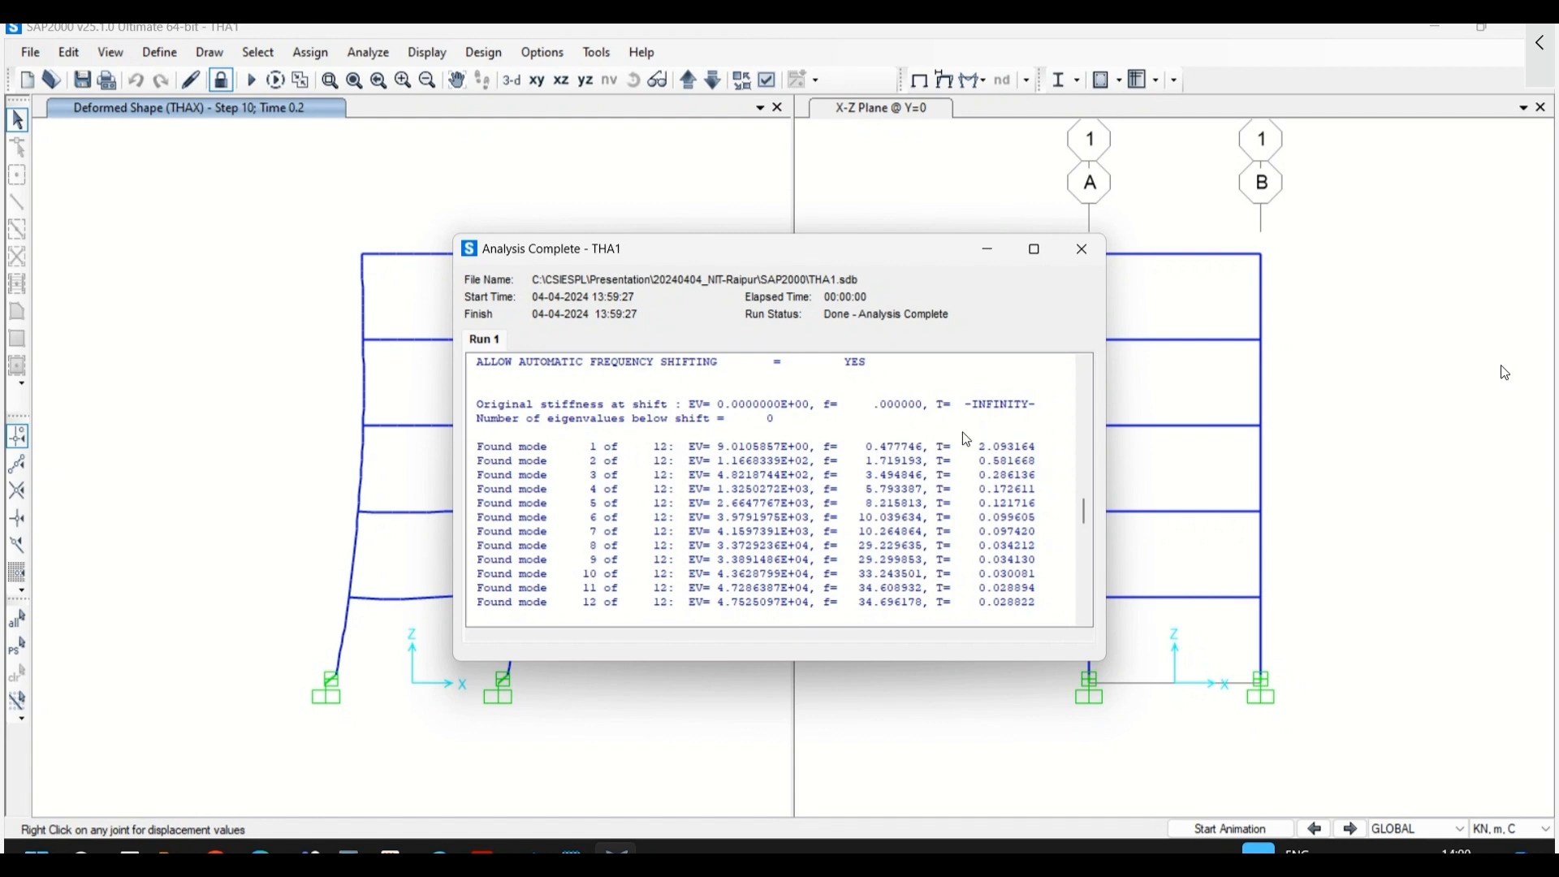
{"action": "left_click", "coordinate": [1082, 251]}
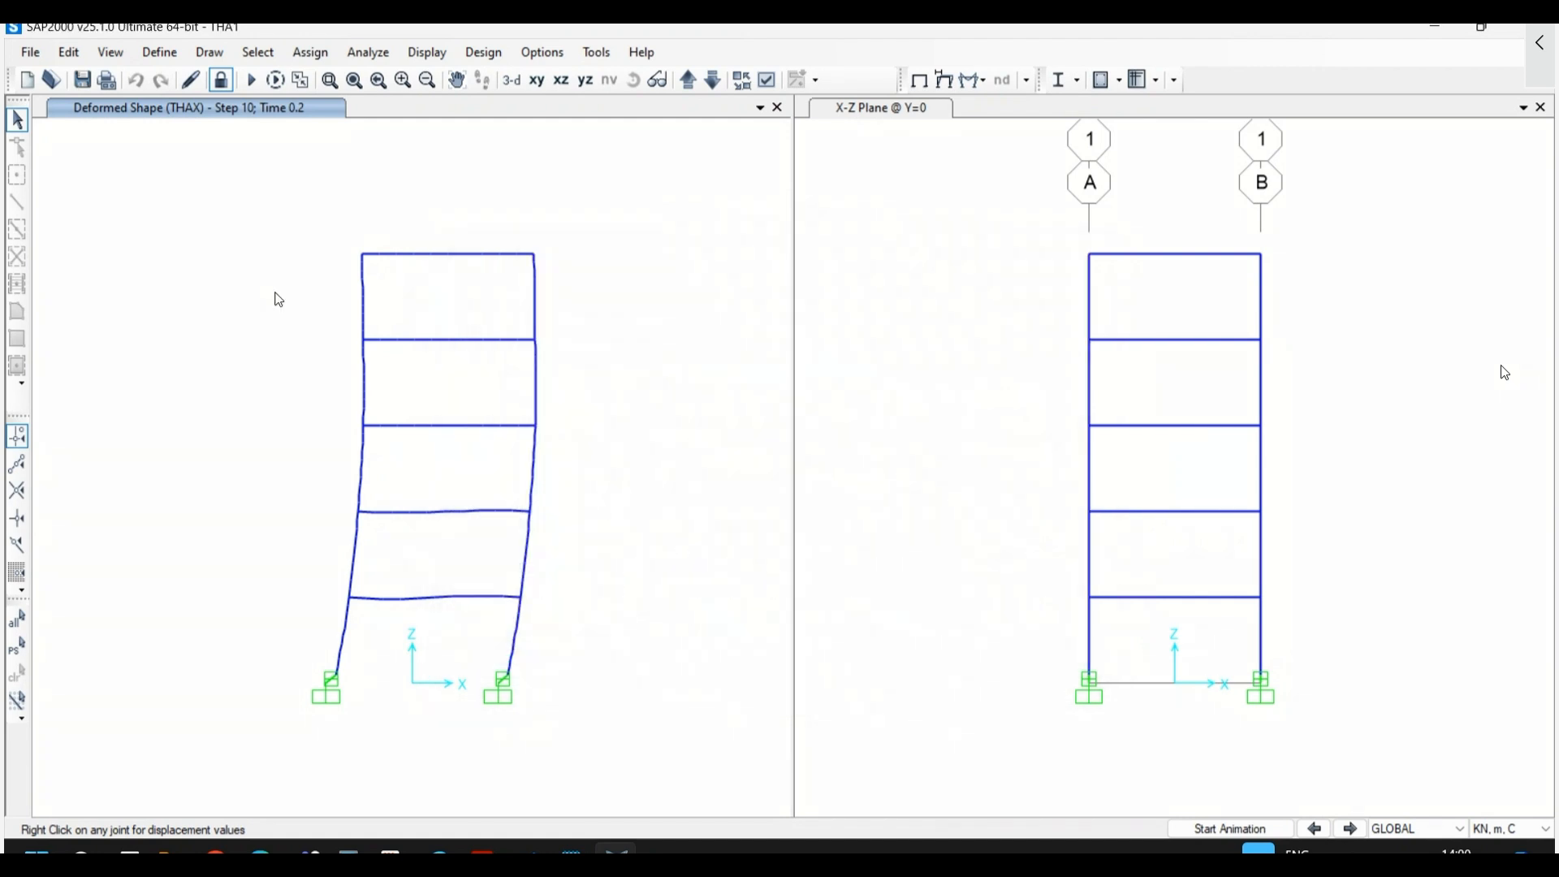
{"action": "left_click", "coordinate": [348, 57]}
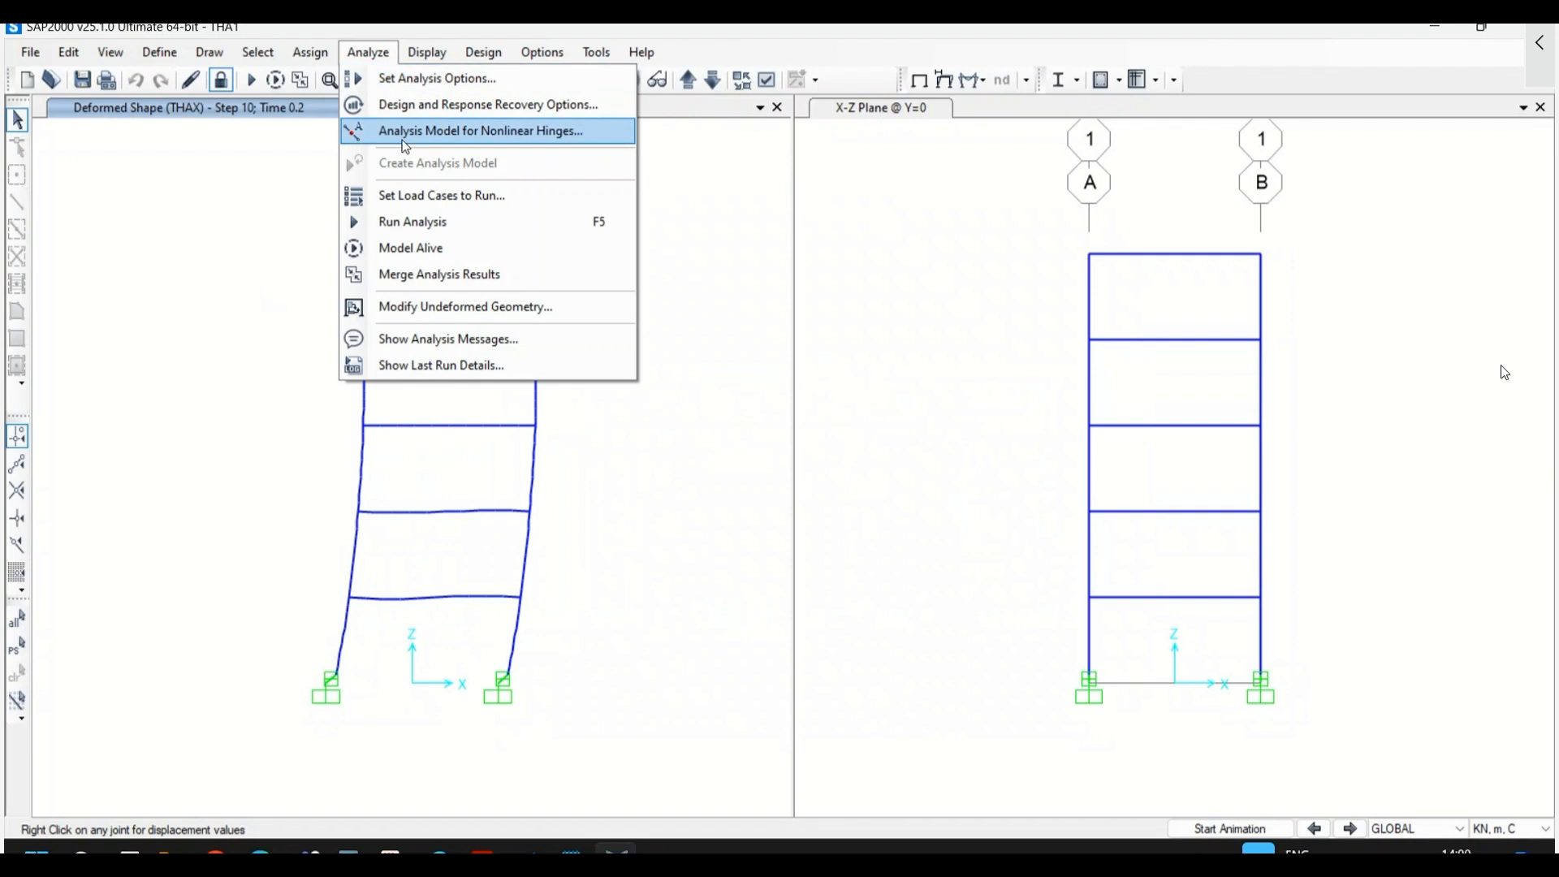
{"action": "left_click", "coordinate": [371, 55]}
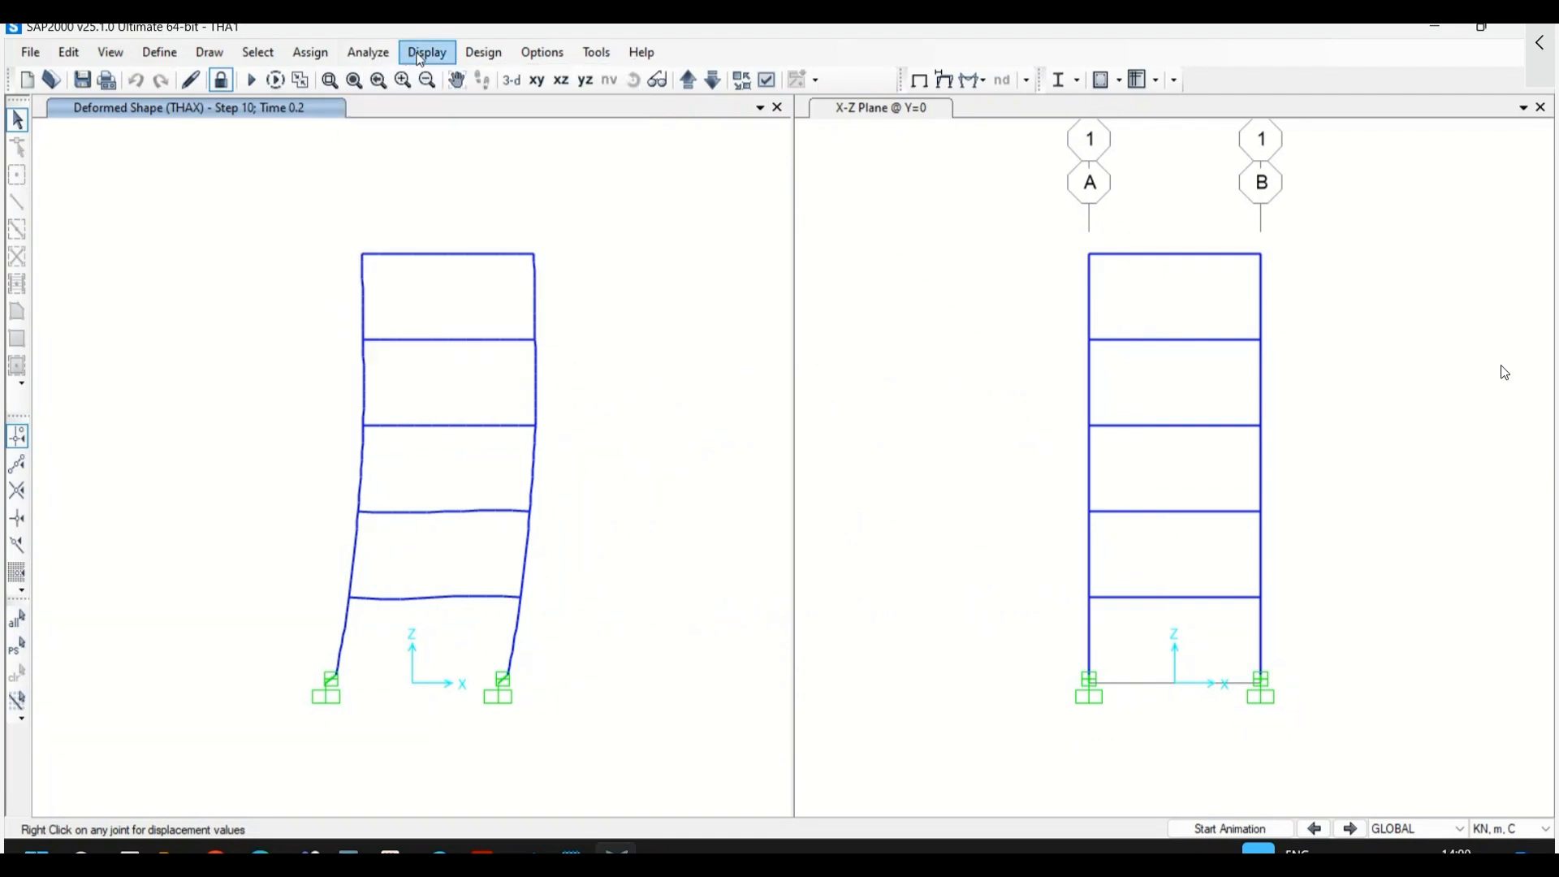
- Set up a plot function trace for the THAX load case and open its plot function definitions
{"action": "left_click", "coordinate": [408, 56]}
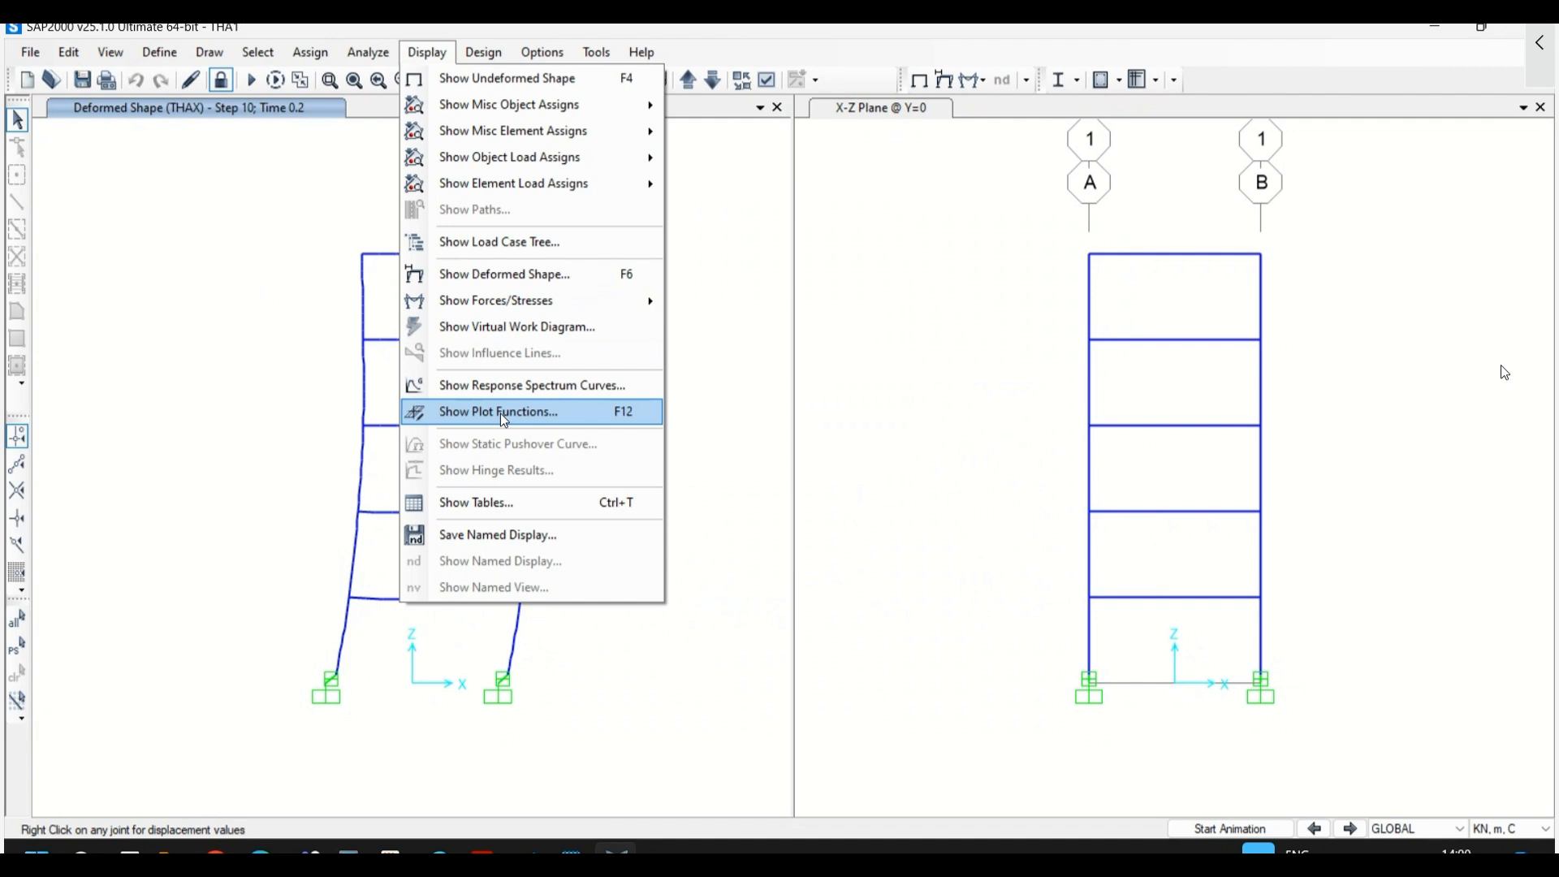
{"action": "left_click", "coordinate": [459, 411]}
{"action": "left_click", "coordinate": [882, 261]}
{"action": "left_click", "coordinate": [882, 275]}
{"action": "left_click", "coordinate": [654, 364]}
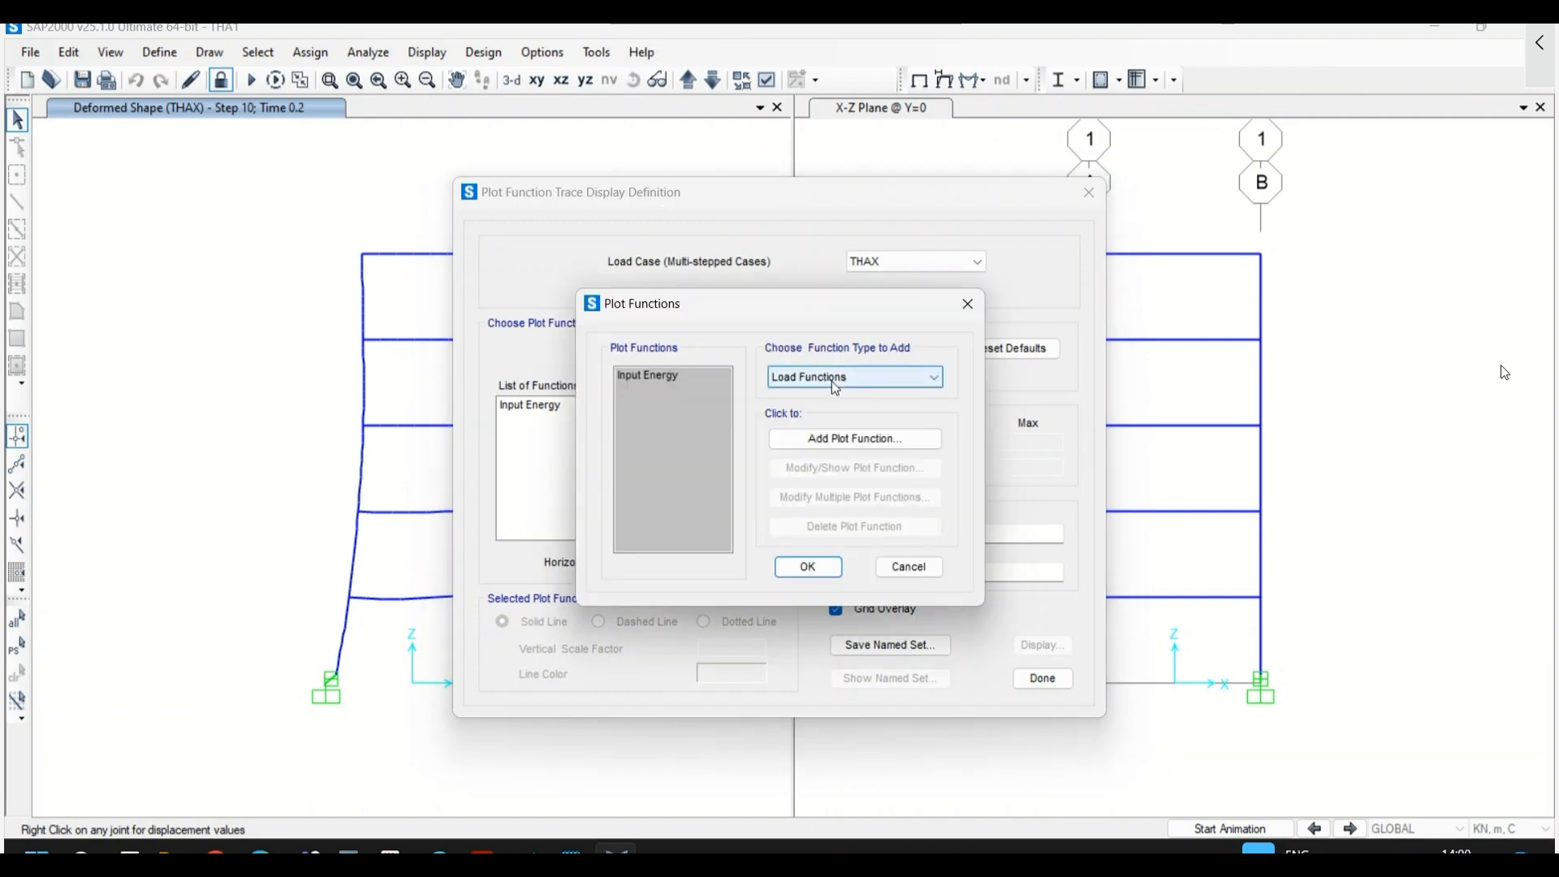
- Add a joint displacement/force plot function for joint 6 showing absolute acceleration in UX
{"action": "left_click", "coordinate": [834, 382]}
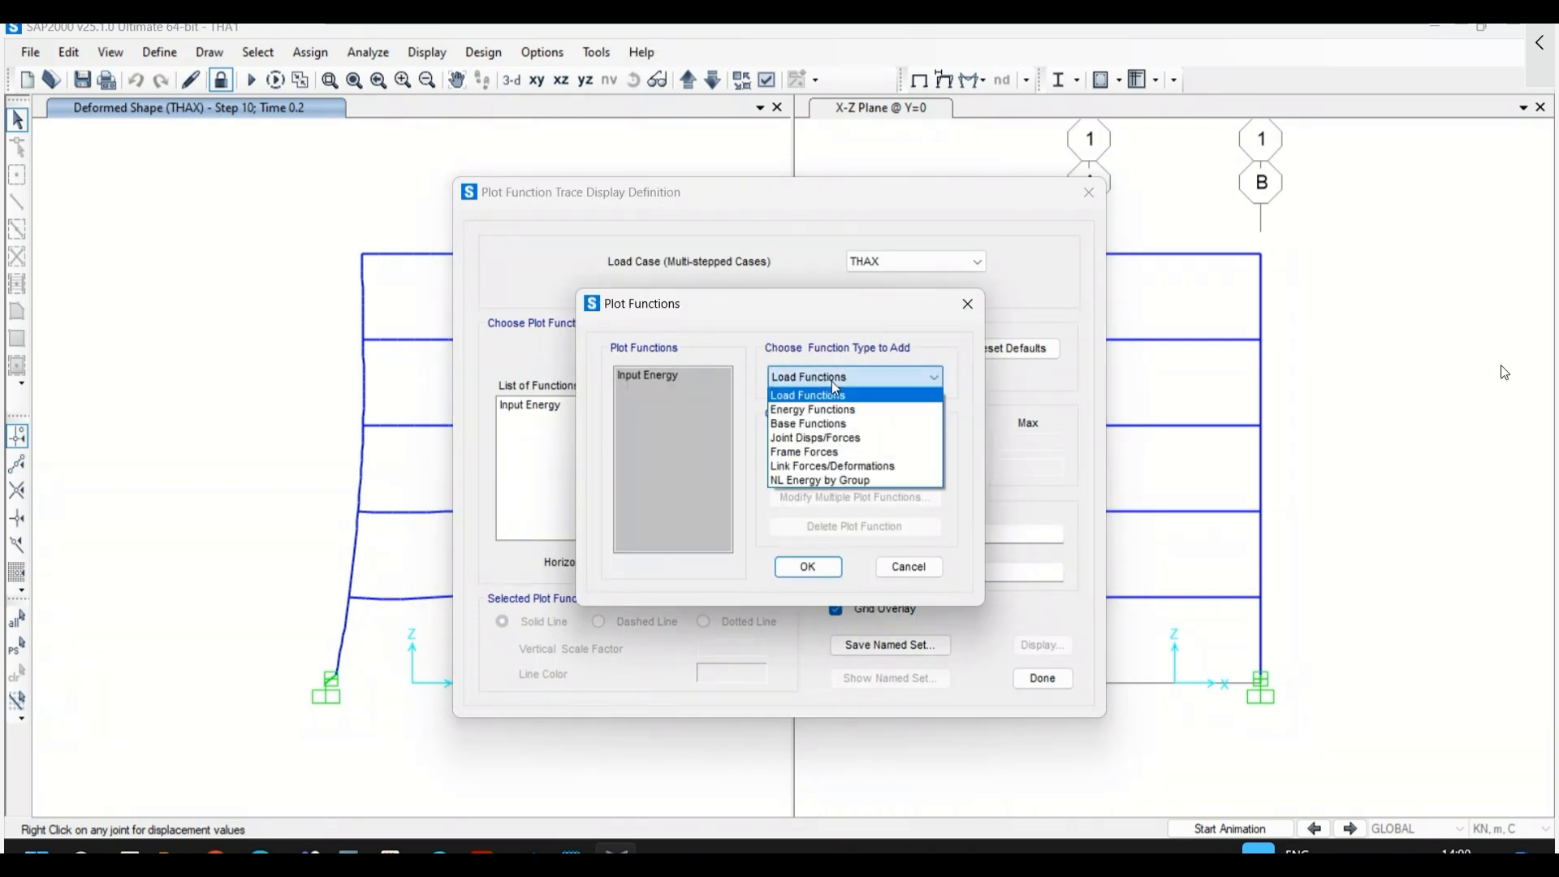
{"action": "left_click", "coordinate": [857, 442]}
{"action": "left_click", "coordinate": [855, 440]}
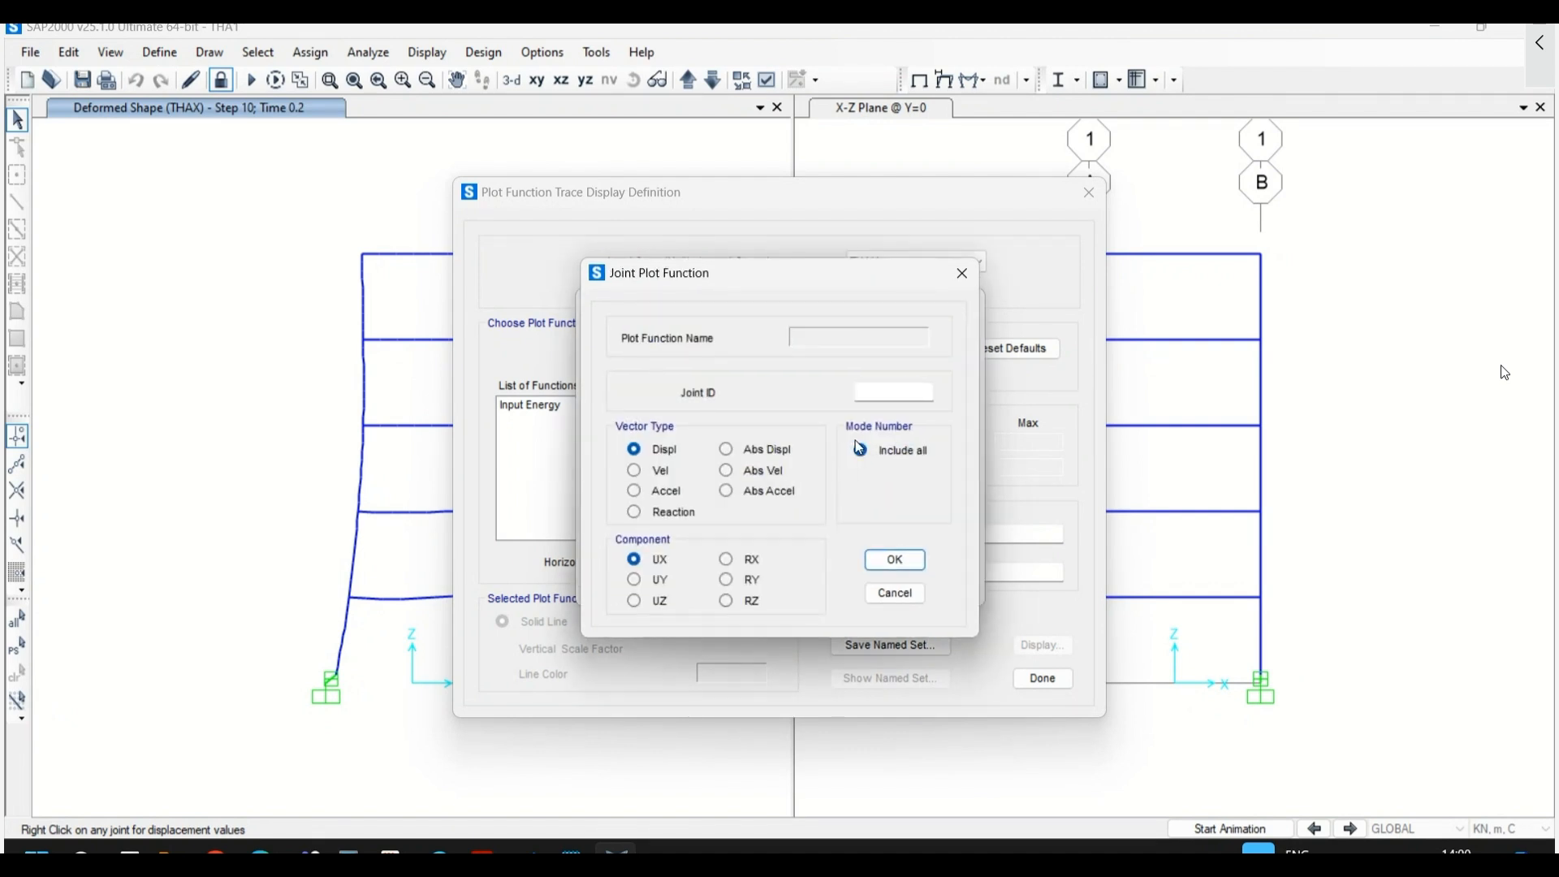
{"action": "left_click", "coordinate": [880, 394]}
{"action": "type", "text": "6"}
{"action": "left_click", "coordinate": [745, 492]}
{"action": "left_click", "coordinate": [881, 388]}
{"action": "left_click", "coordinate": [889, 562]}
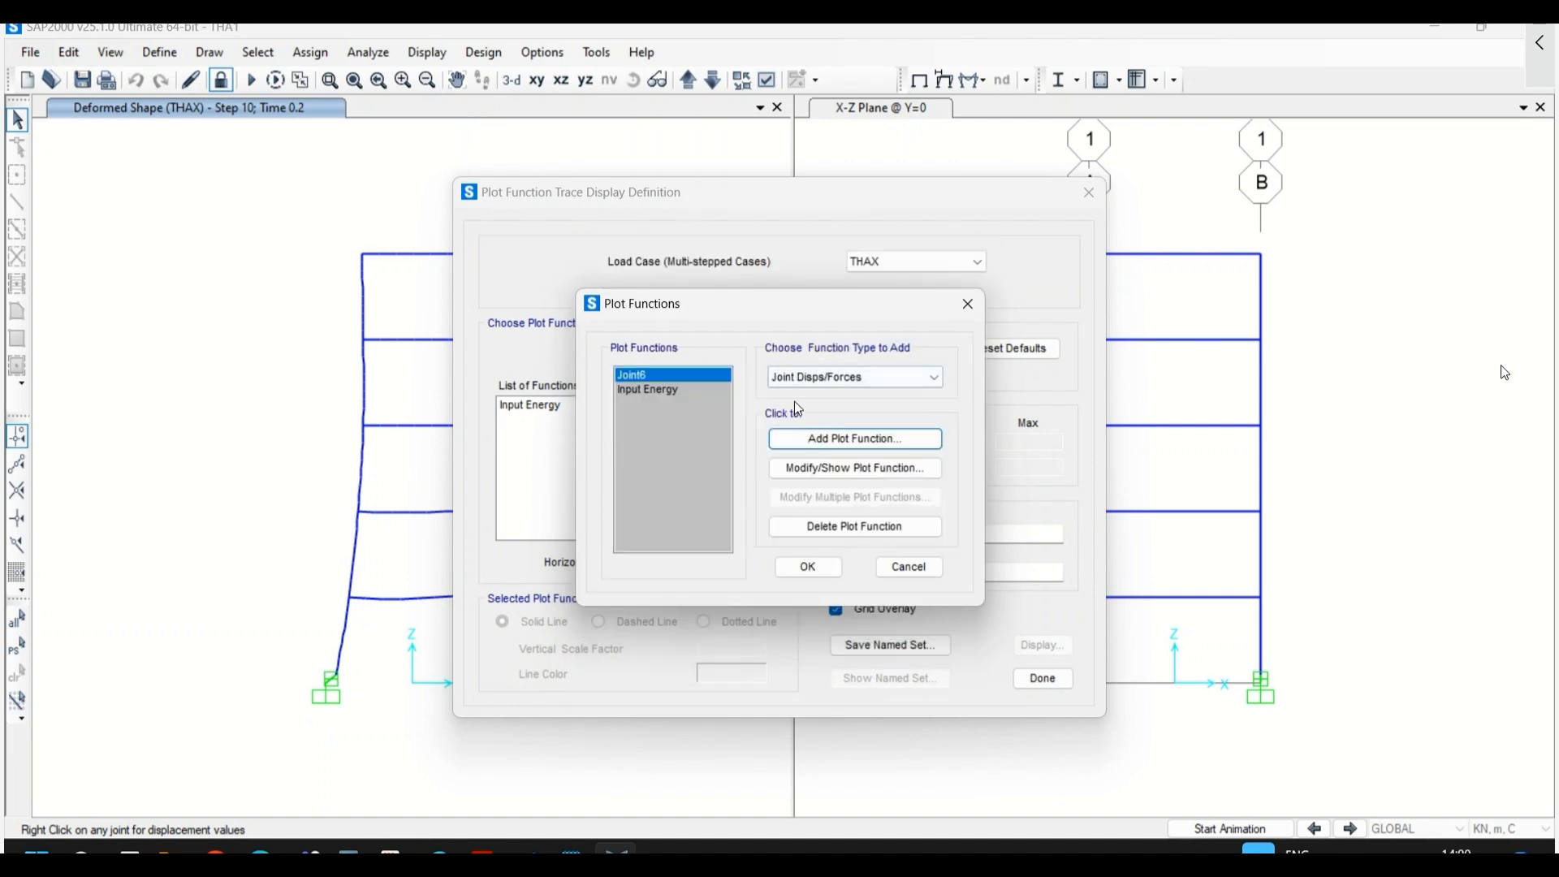
- Rename the joint 6 plot function as Joint6-AbsAcc and accept the plot function definitions
{"action": "left_click", "coordinate": [844, 469]}
{"action": "left_click", "coordinate": [825, 337]}
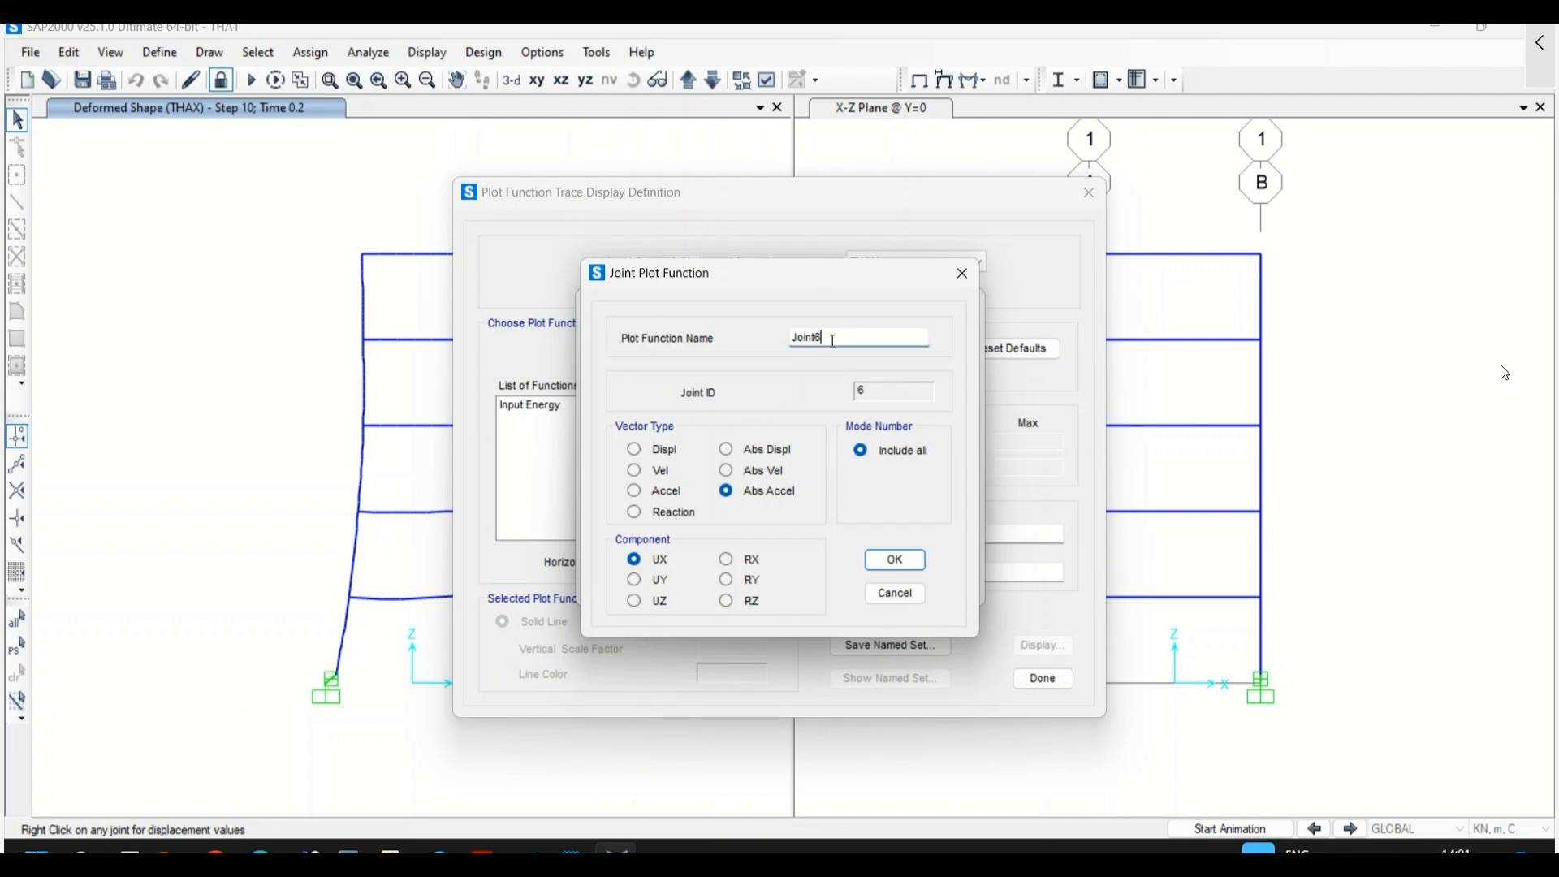
{"action": "type", "text": "-AbsAss"}
{"action": "key", "text": "BackSpace"}
{"action": "type", "text": "cc"}
{"action": "left_click", "coordinate": [893, 560]}
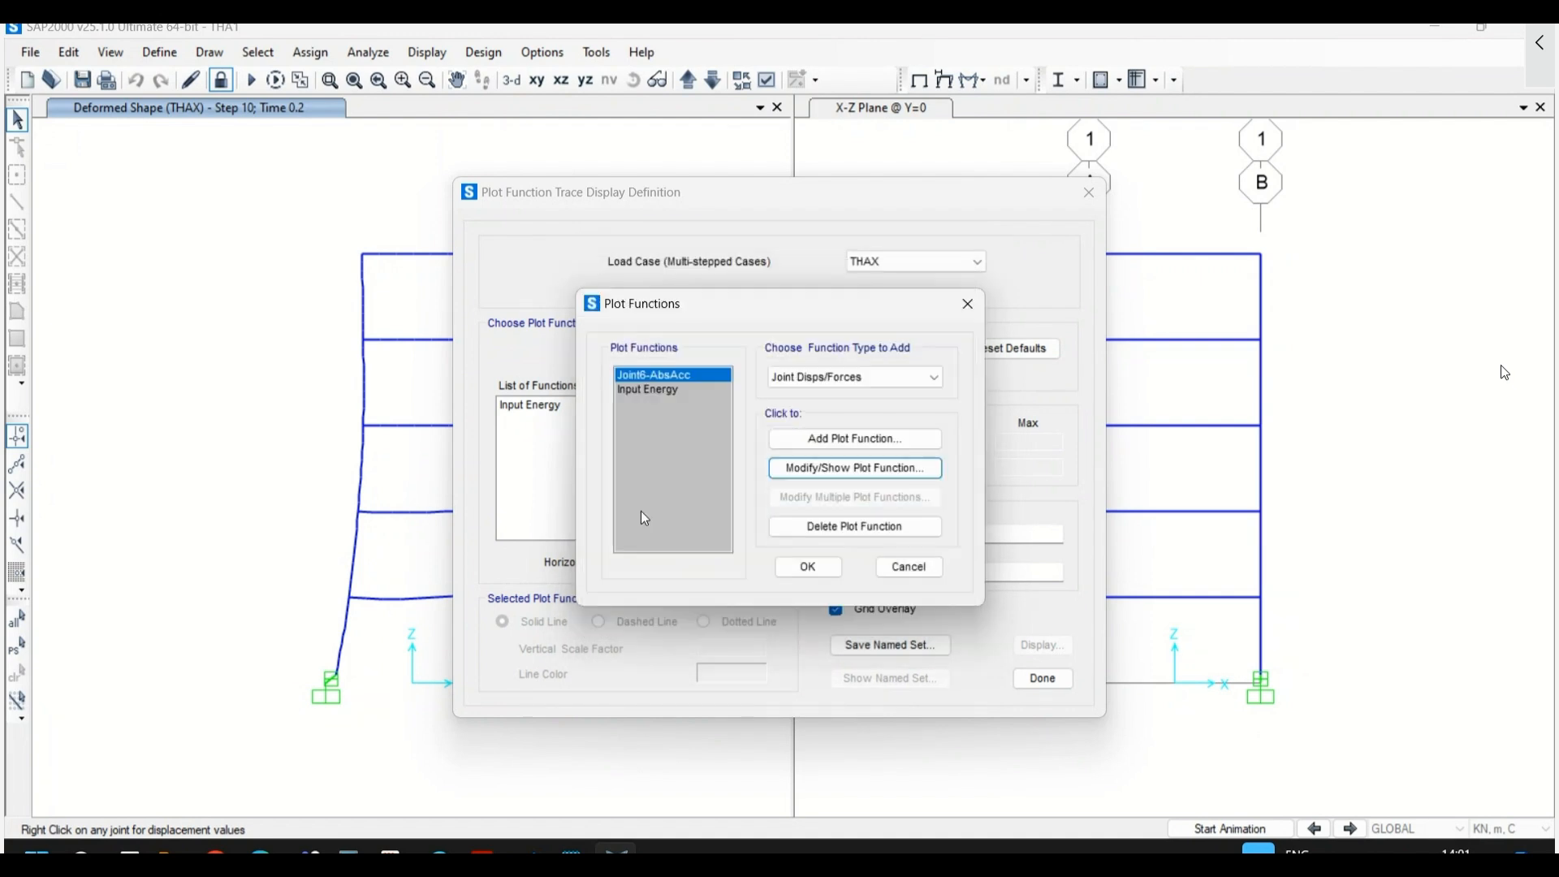
{"action": "left_click", "coordinate": [804, 566]}
- Plot Joint6-AbsAcc as a vertical function against TIME, close the trace and reopen the plot function definitions
{"action": "left_click", "coordinate": [559, 406]}
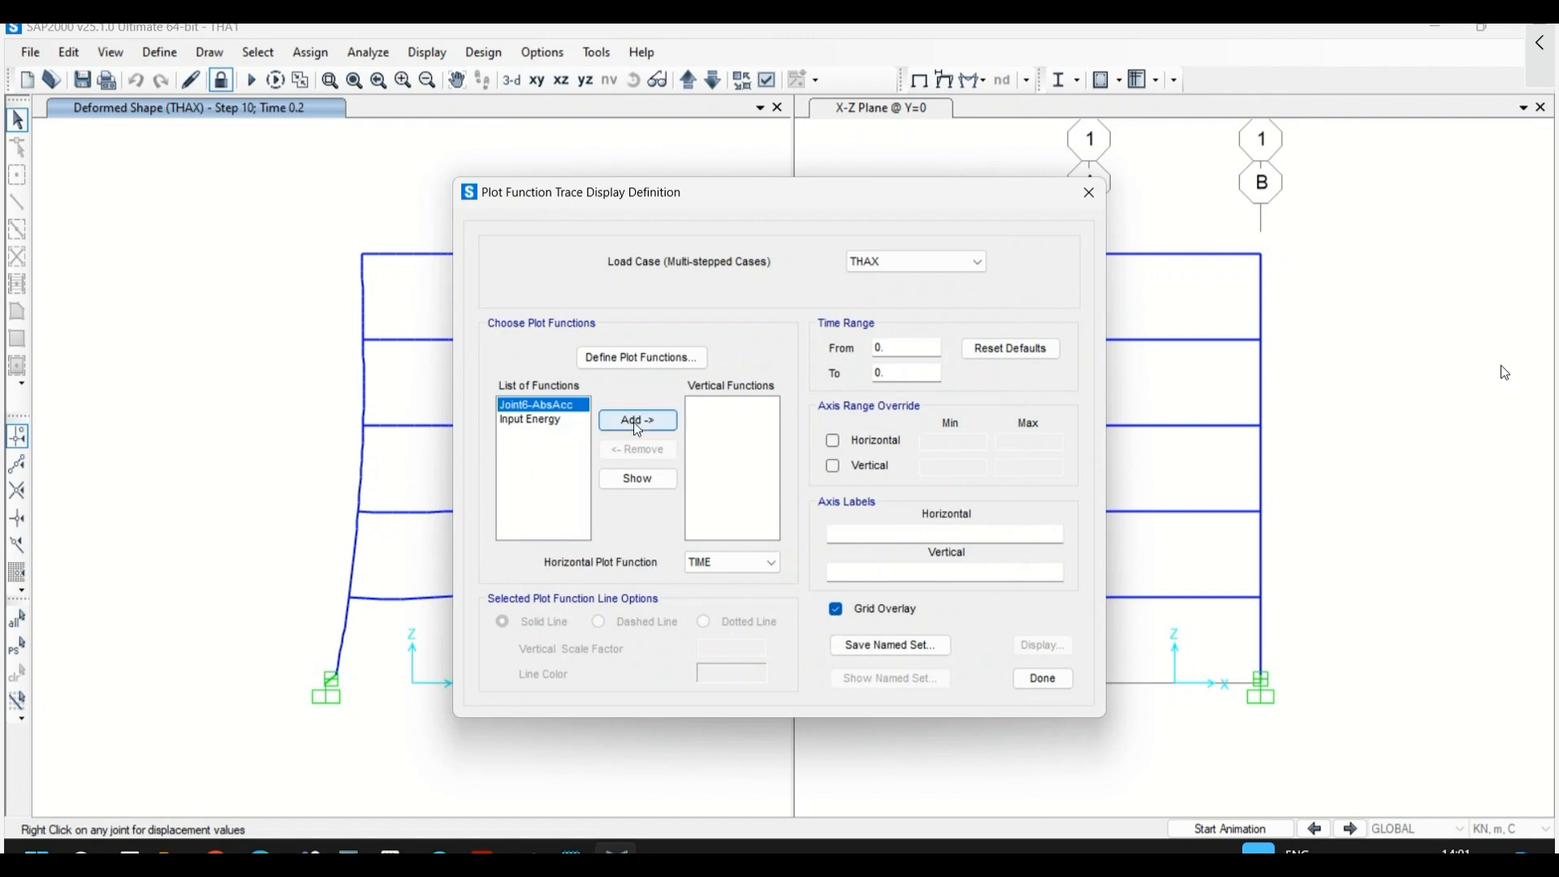
{"action": "left_click", "coordinate": [632, 422]}
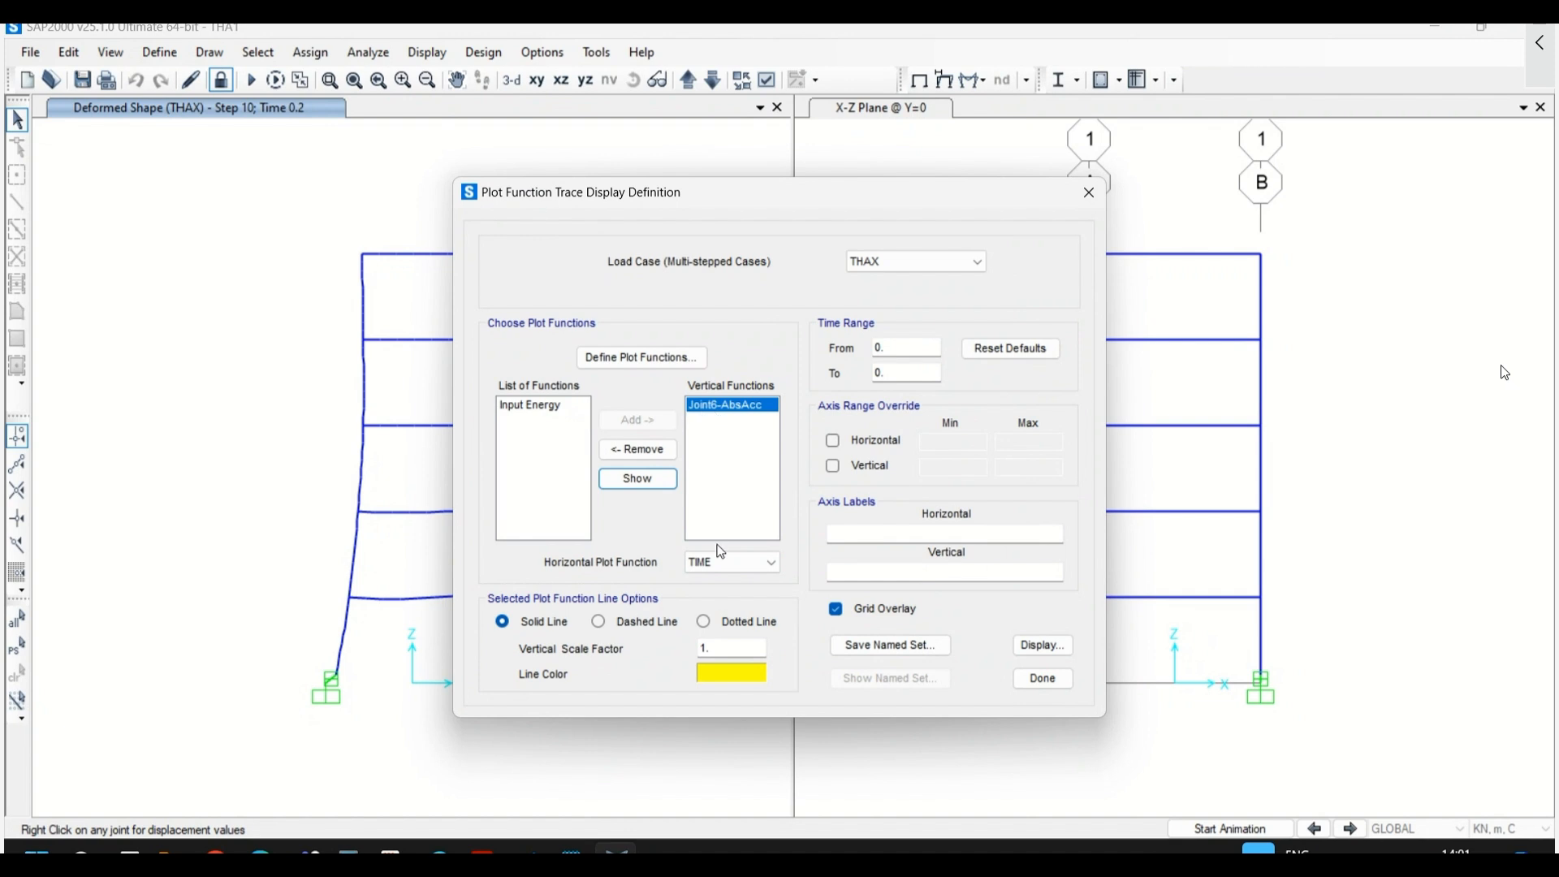
{"action": "left_click", "coordinate": [1052, 654]}
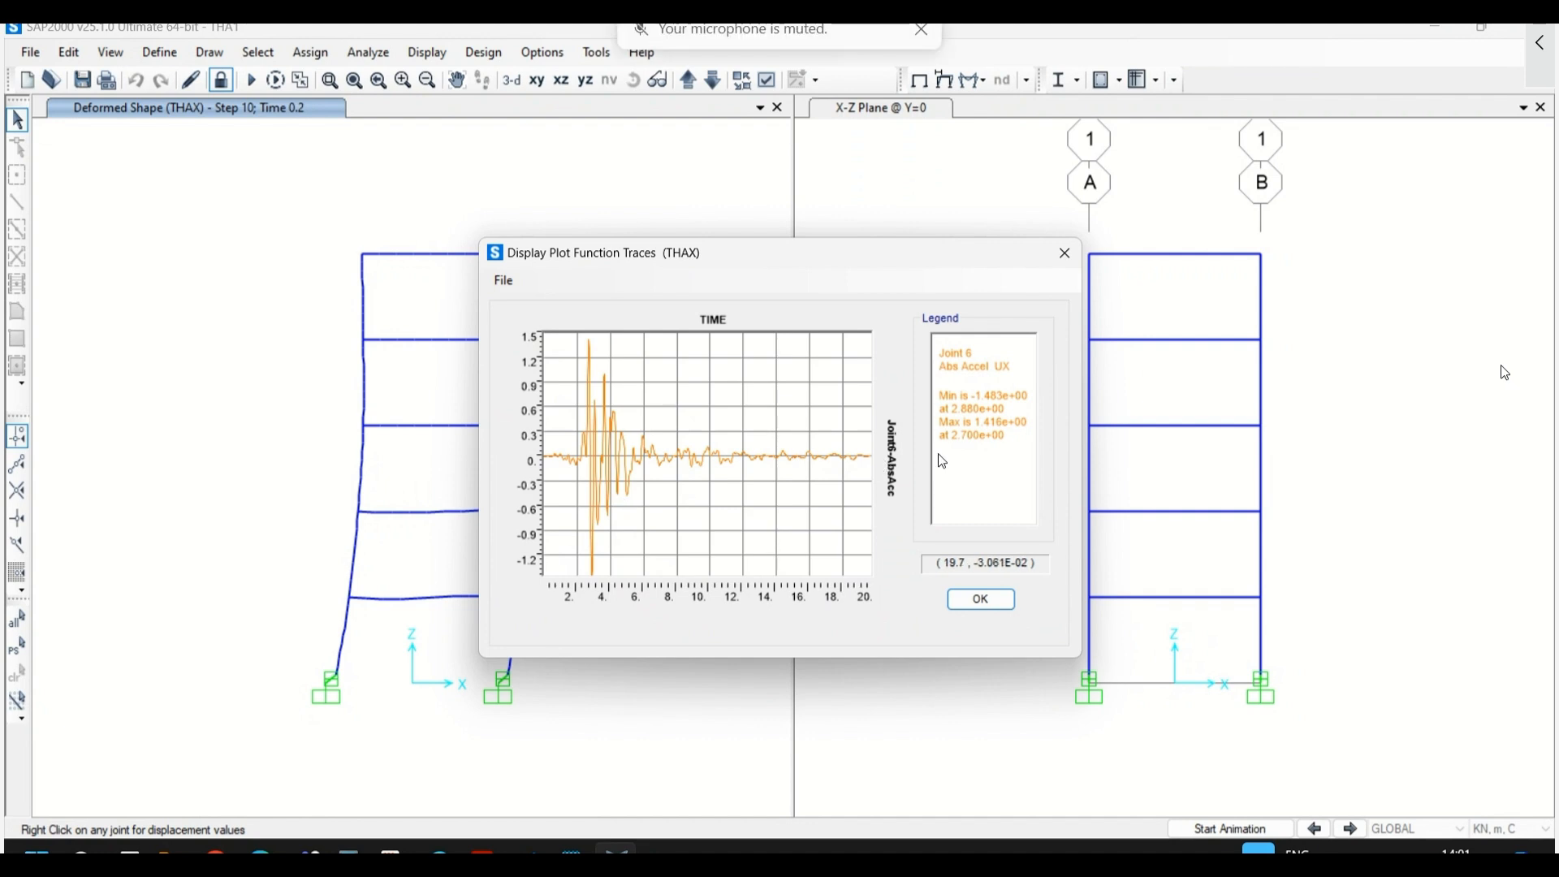
{"action": "left_click", "coordinate": [977, 601]}
{"action": "left_click", "coordinate": [616, 365]}
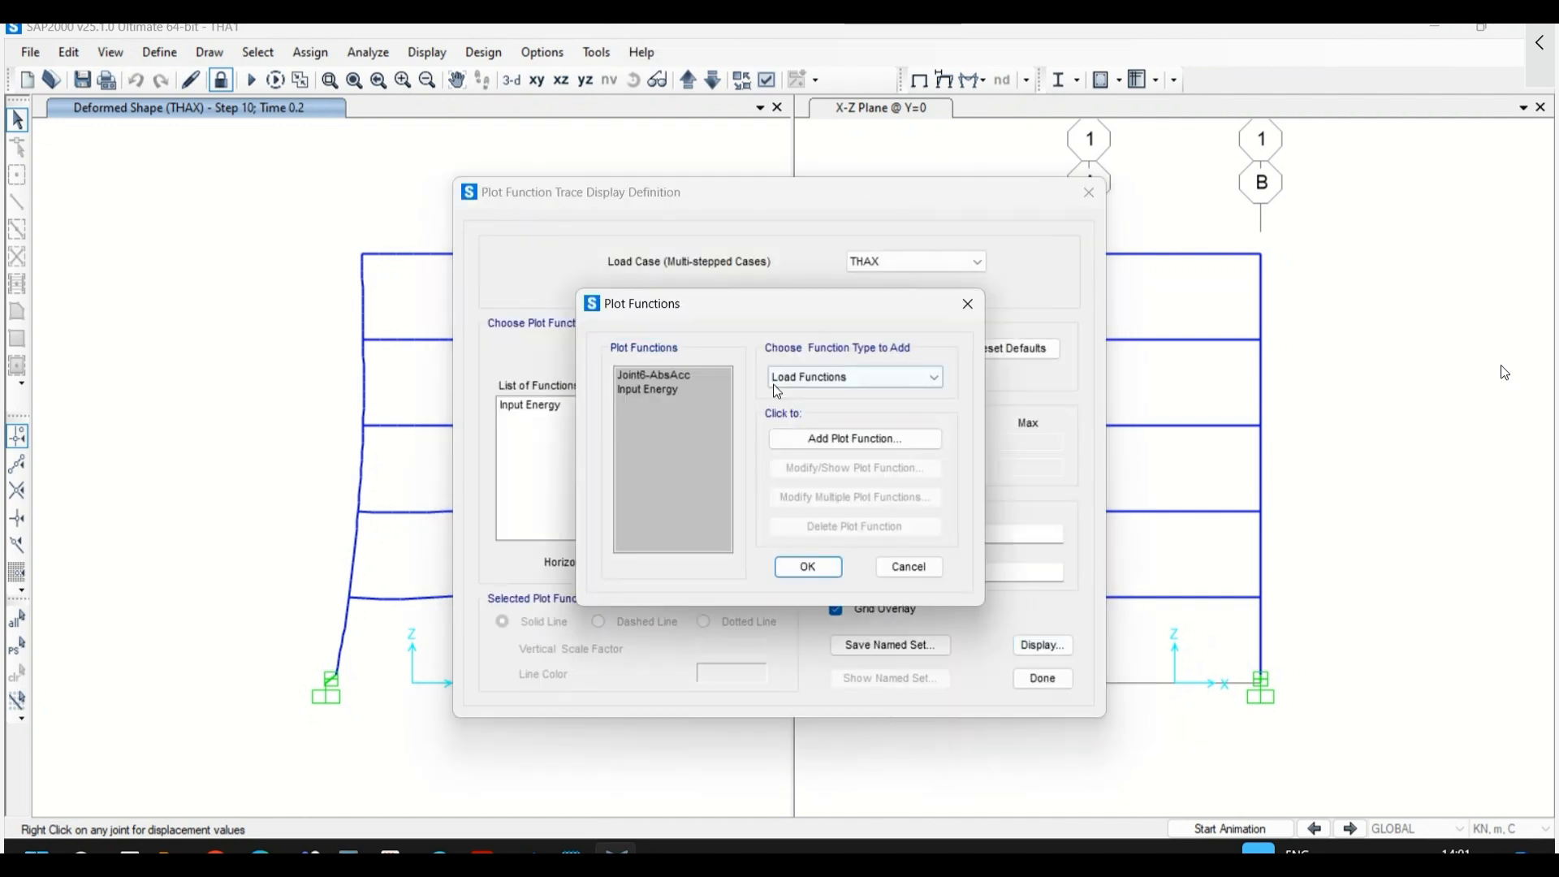
{"action": "left_click", "coordinate": [775, 379]}
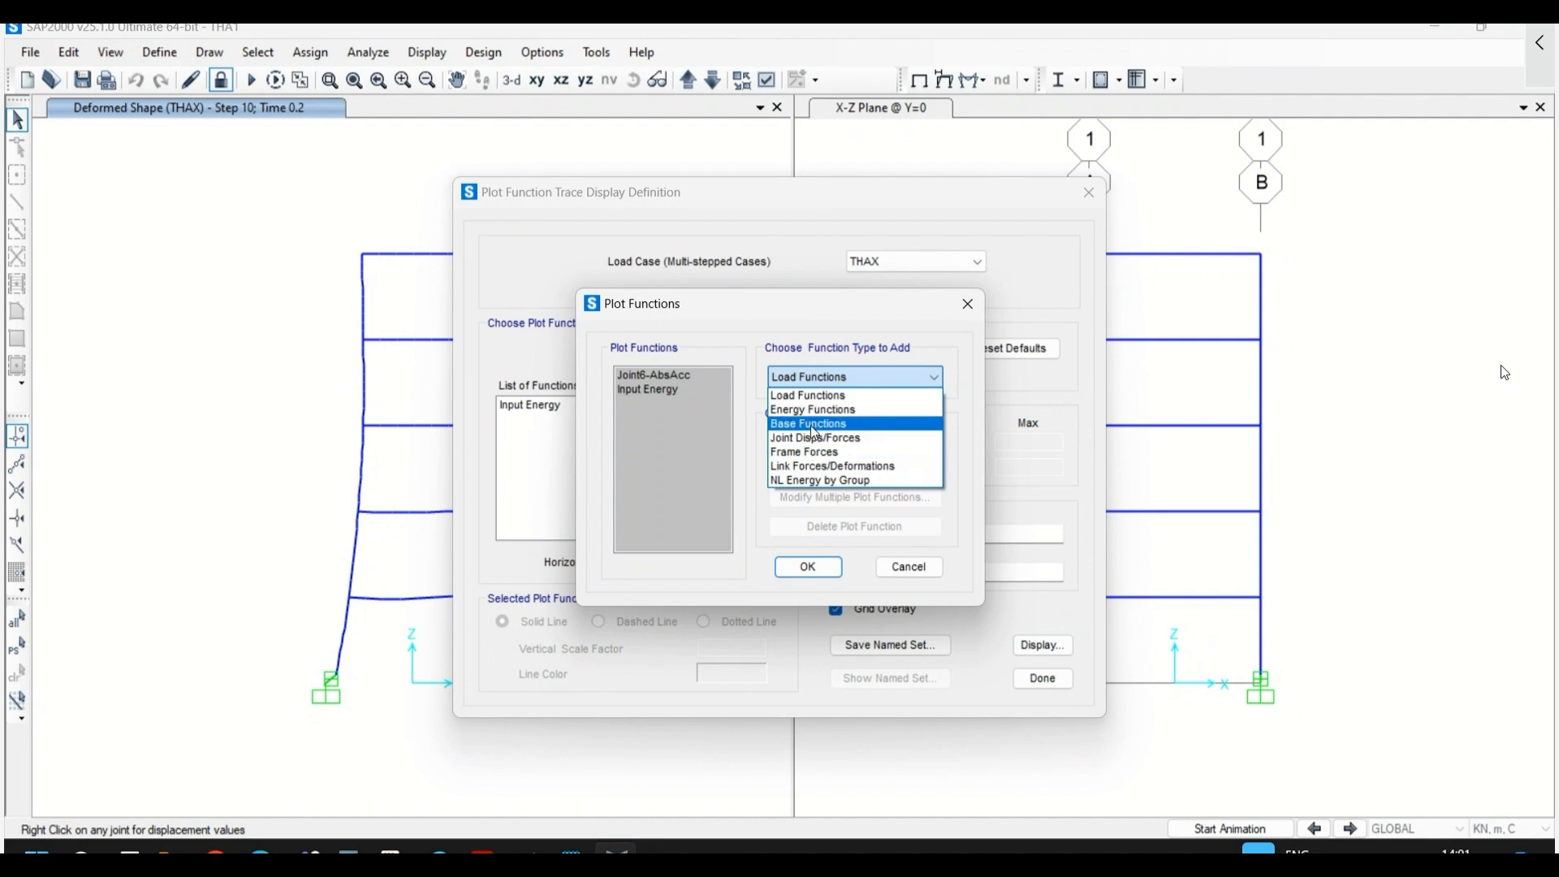
{"action": "left_click", "coordinate": [814, 424]}
{"action": "left_click", "coordinate": [833, 440]}
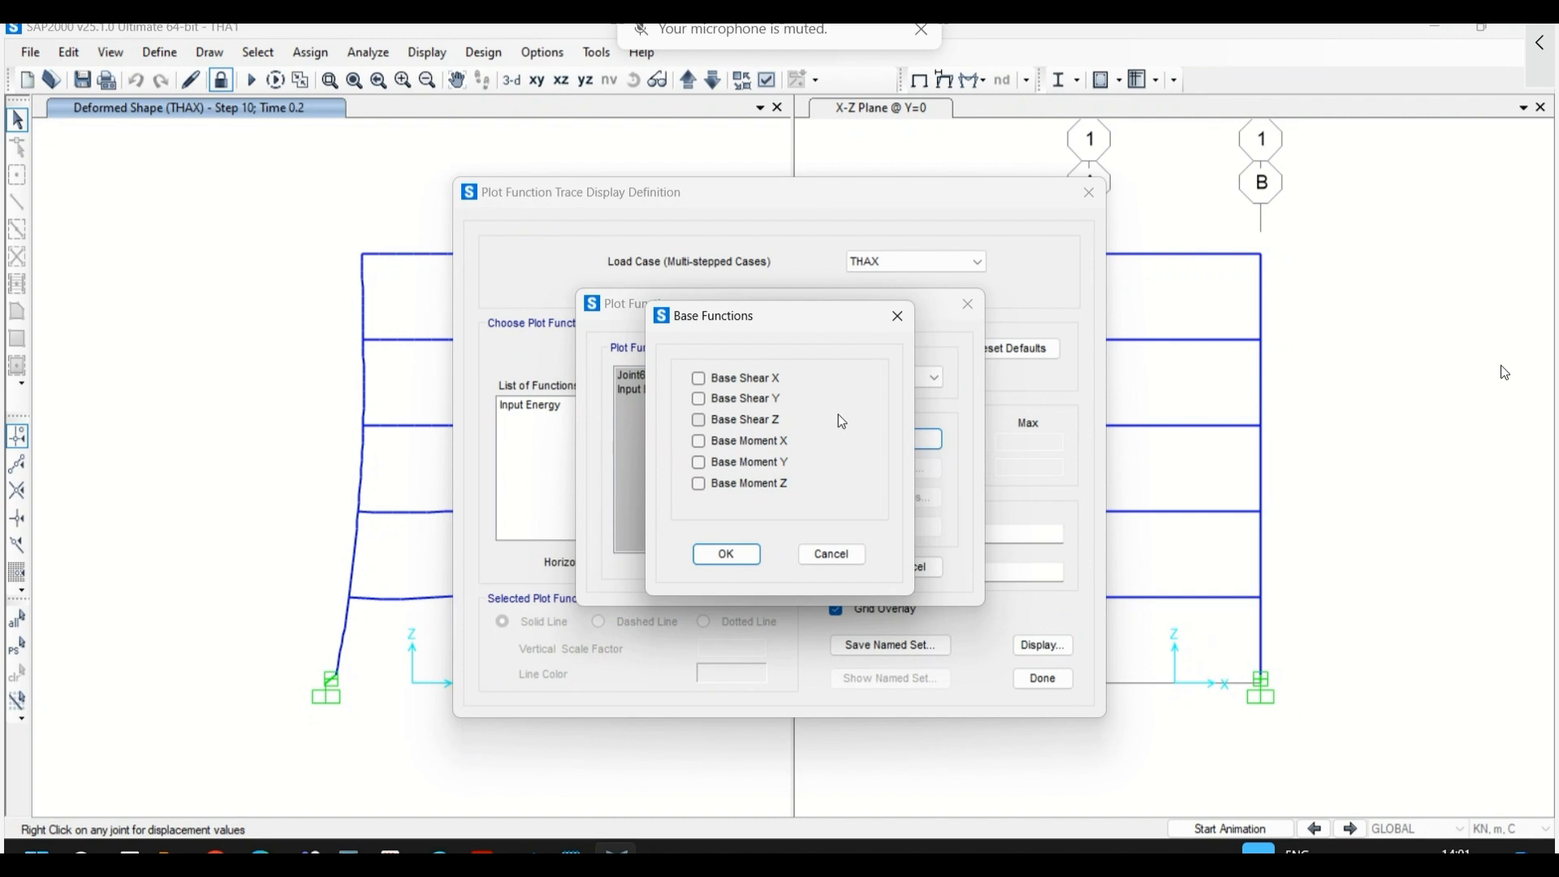
{"action": "left_click", "coordinate": [897, 316]}
- Add a load plot function for acc dir 1 and accept the plot function definitions
{"action": "left_click", "coordinate": [825, 378]}
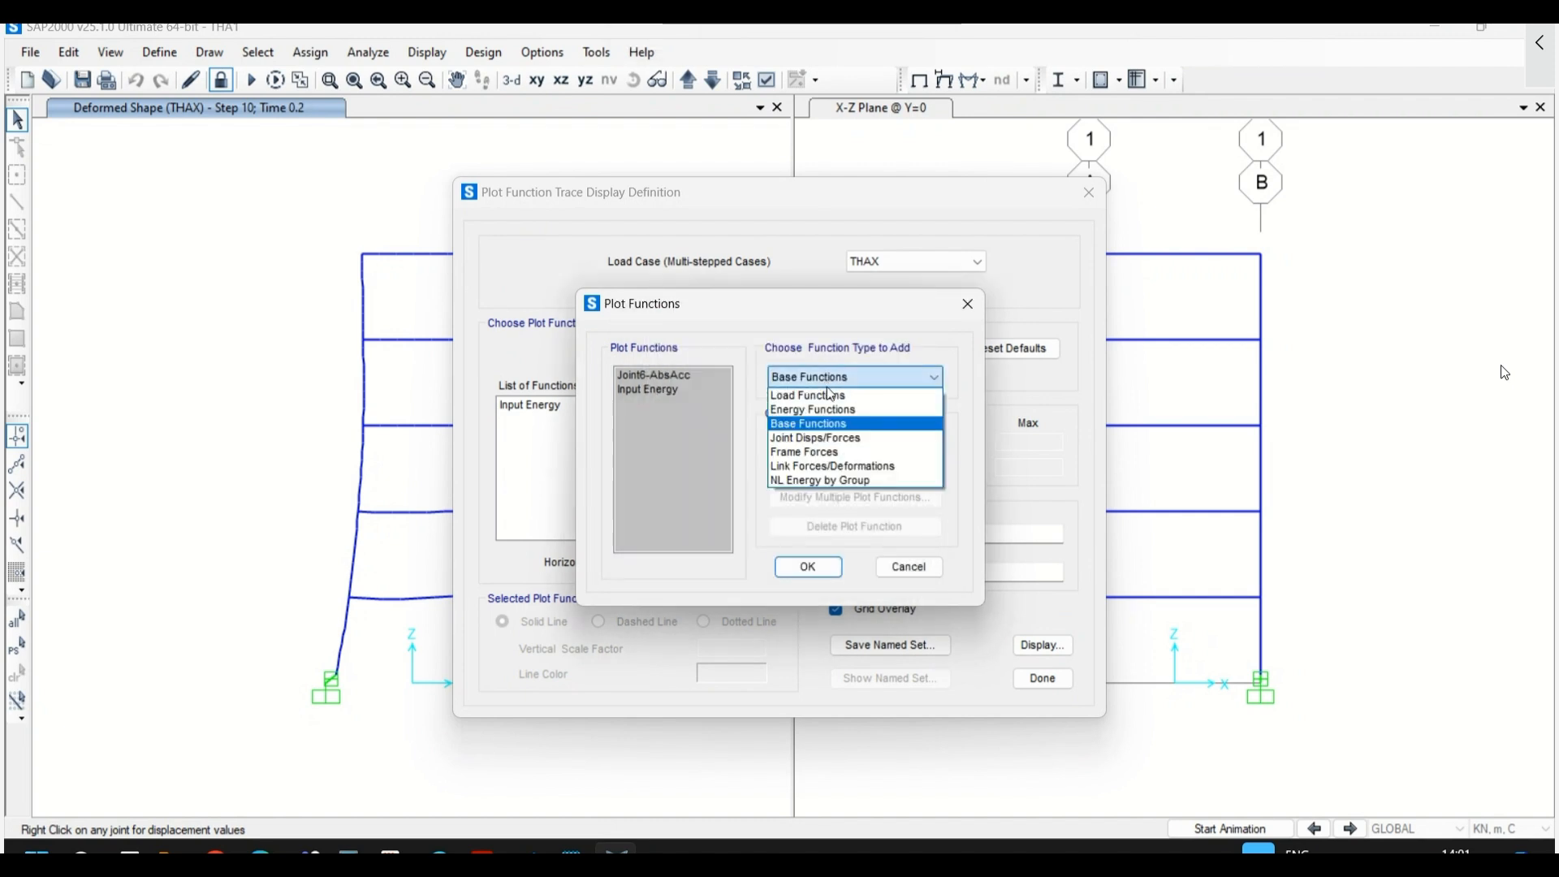
{"action": "left_click", "coordinate": [805, 388]}
{"action": "left_click", "coordinate": [832, 438]}
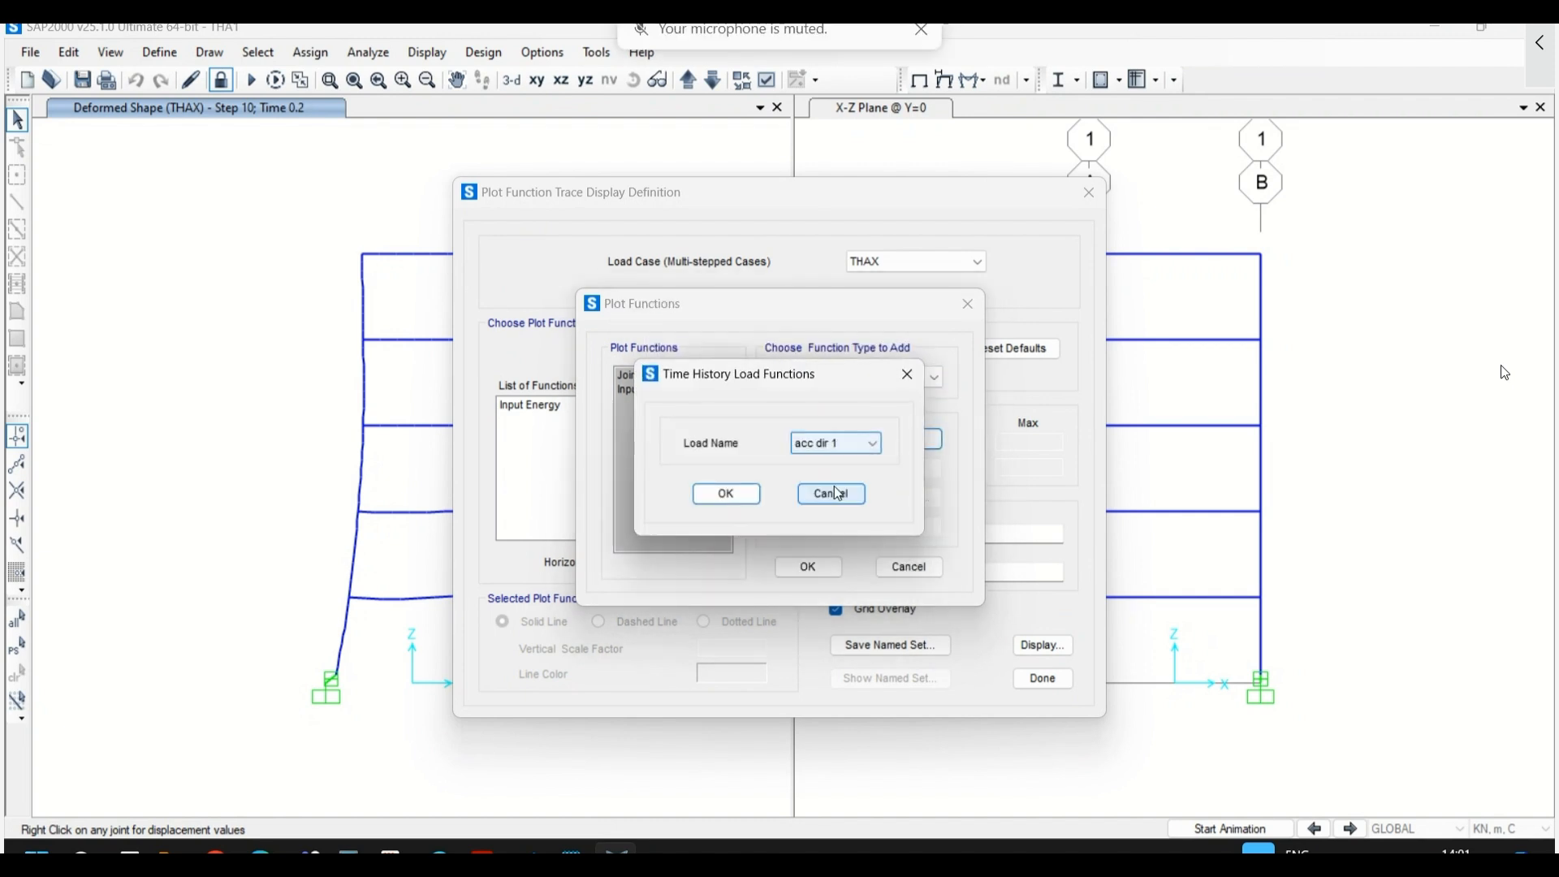
{"action": "left_click", "coordinate": [819, 445]}
{"action": "left_click", "coordinate": [819, 452]}
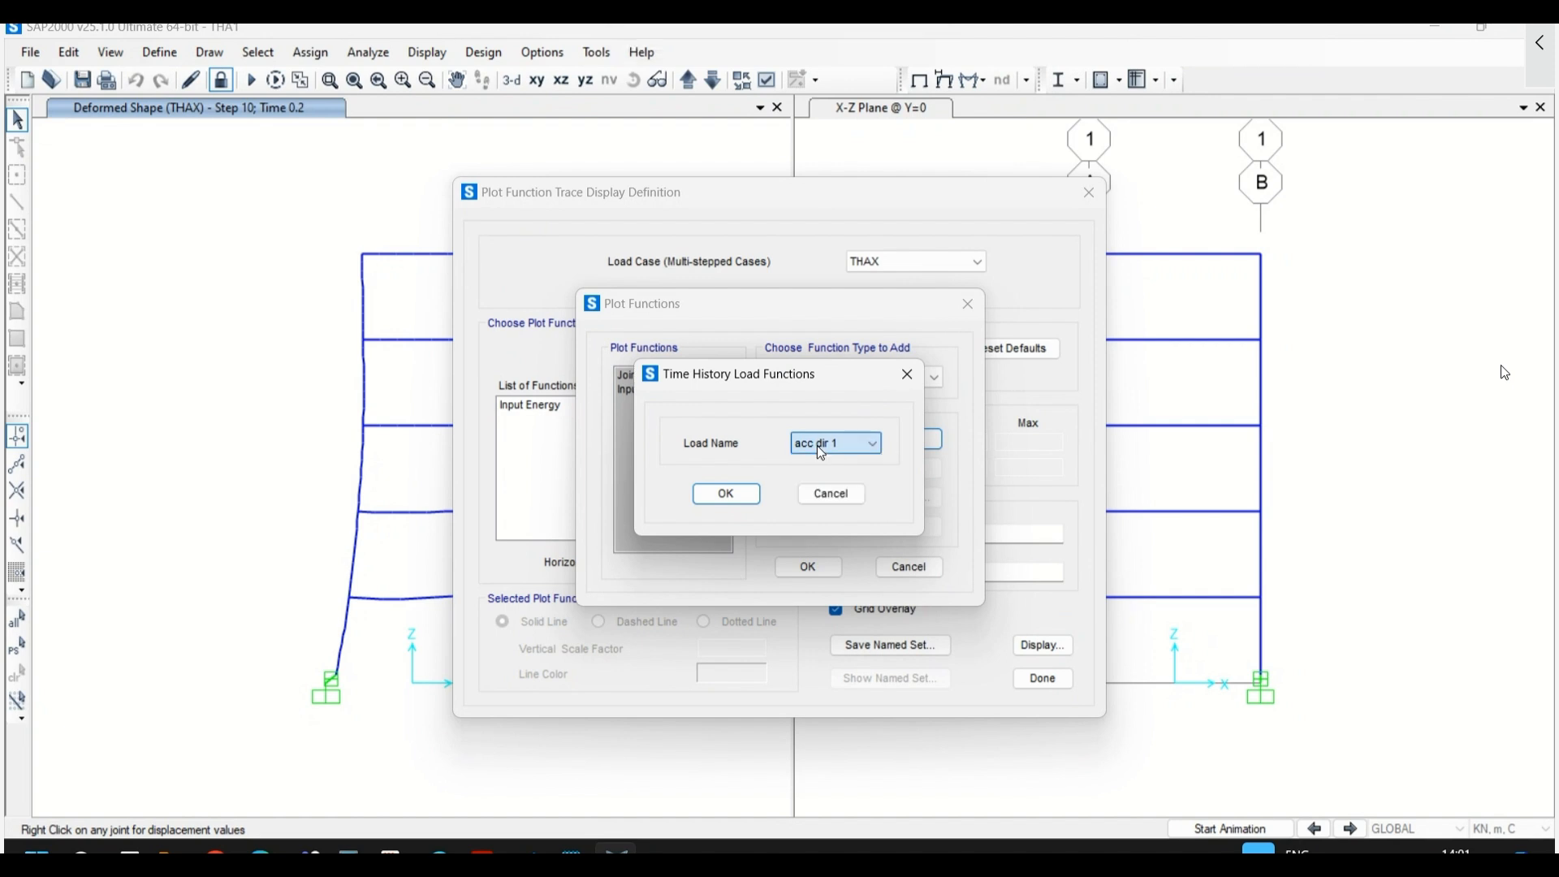
{"action": "left_click", "coordinate": [743, 491]}
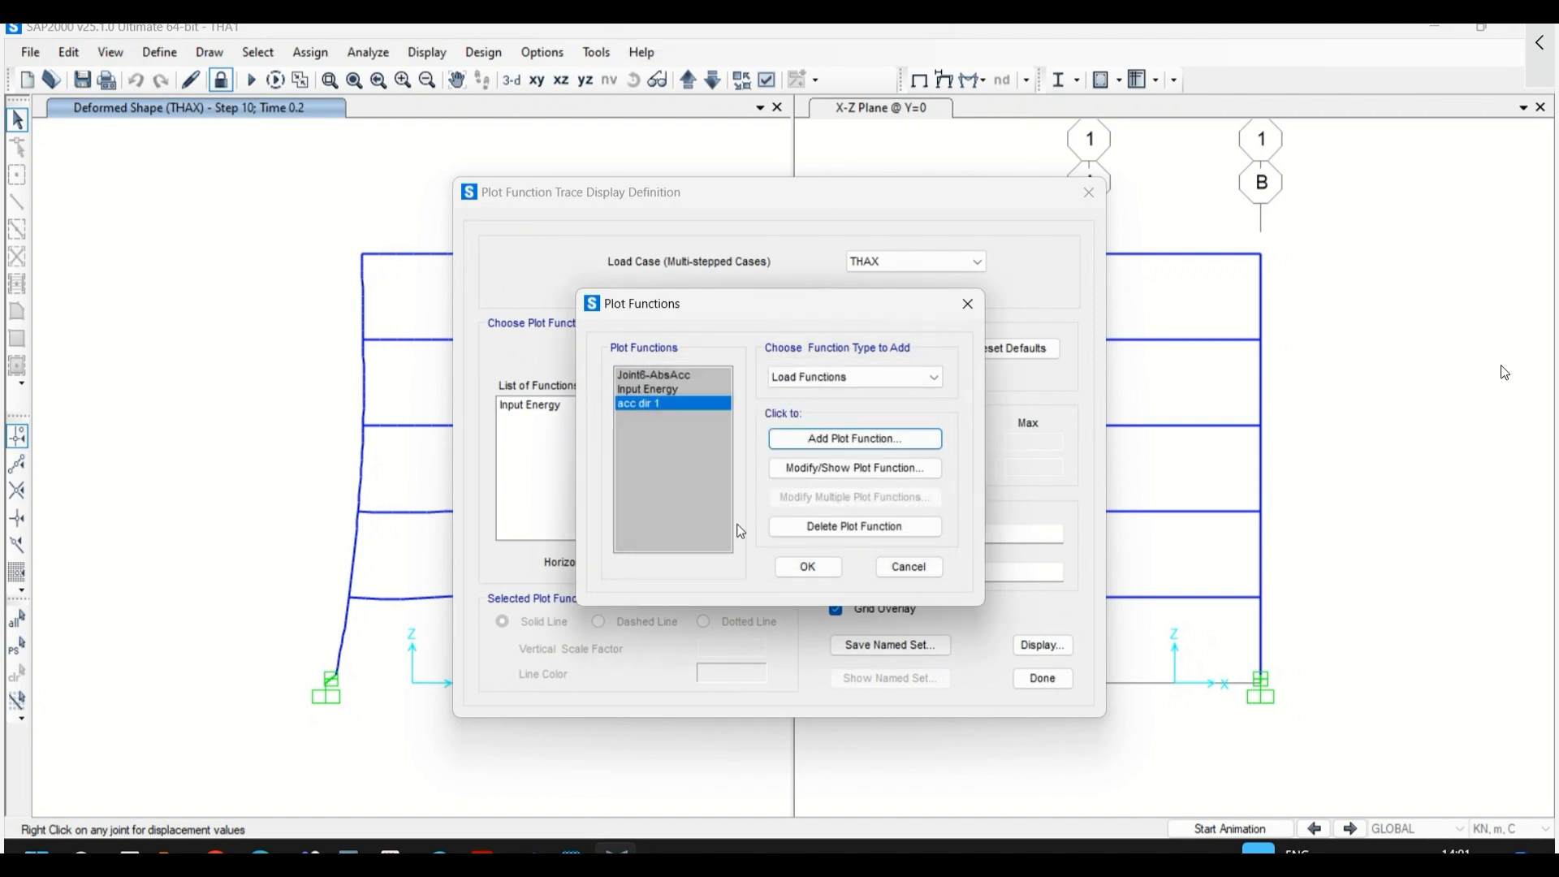
{"action": "left_click", "coordinate": [808, 566]}
- Plot acc dir 1 together with Joint6-AbsAcc against TIME, then close the trace window
{"action": "left_click", "coordinate": [532, 420]}
{"action": "left_click", "coordinate": [637, 420]}
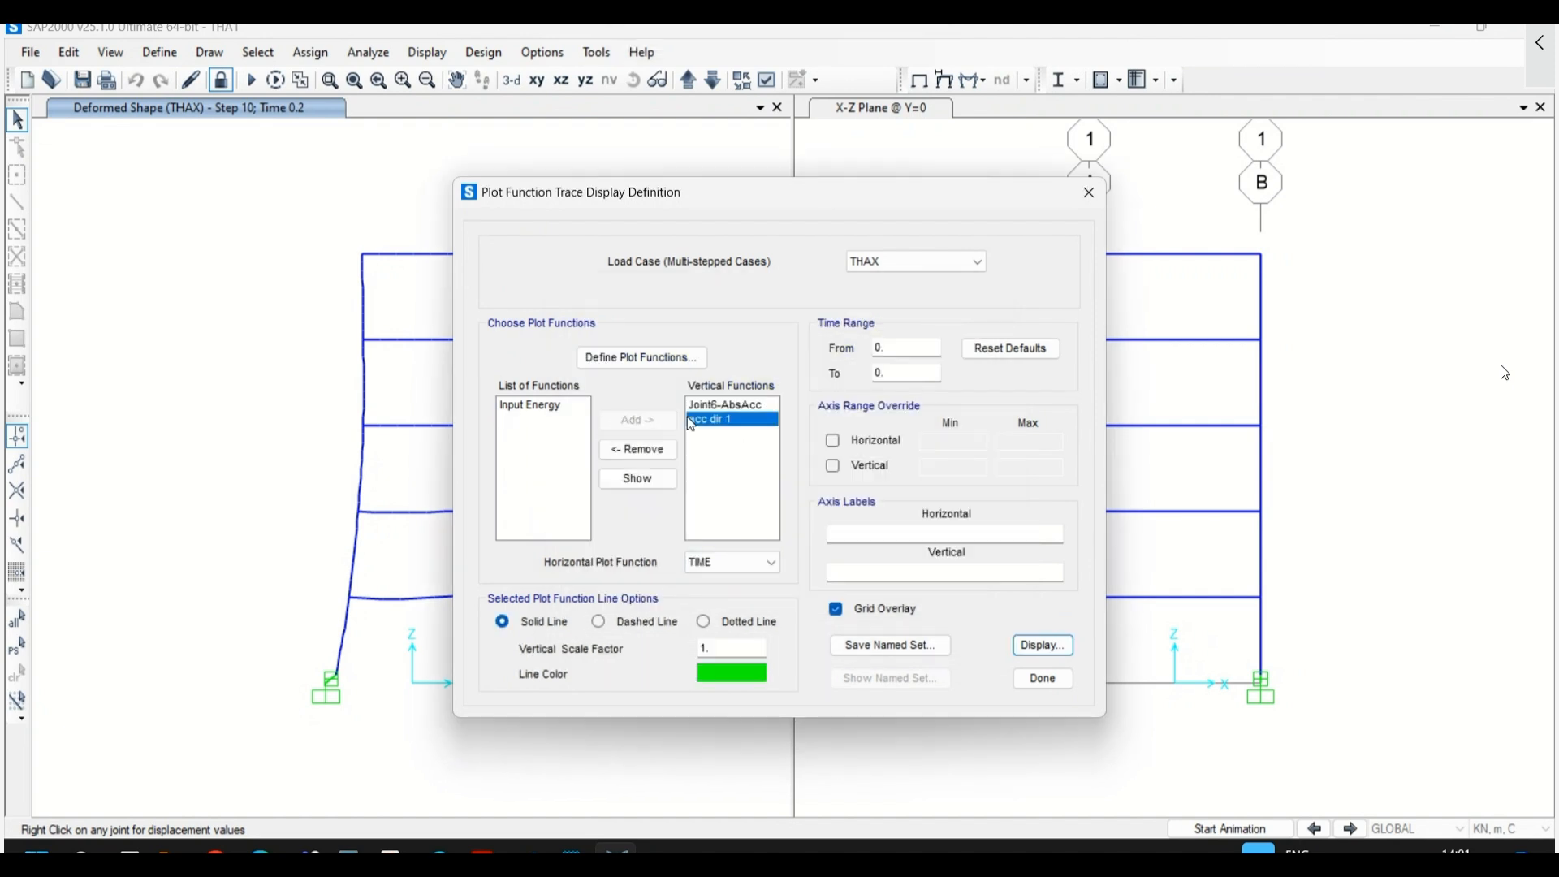
{"action": "left_click", "coordinate": [1024, 642]}
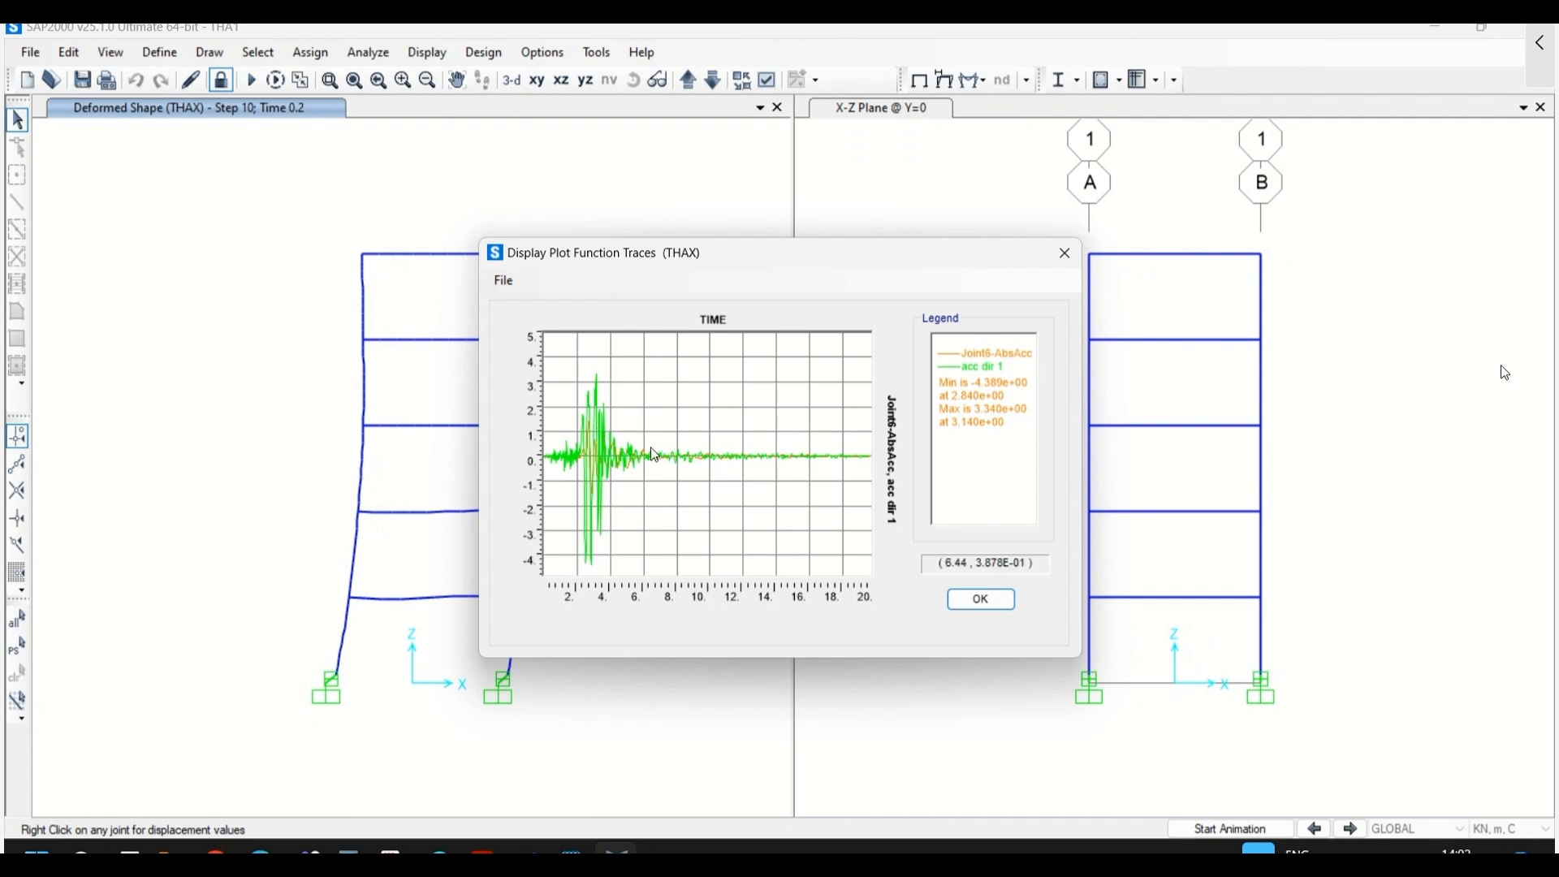
{"action": "left_click", "coordinate": [507, 282]}
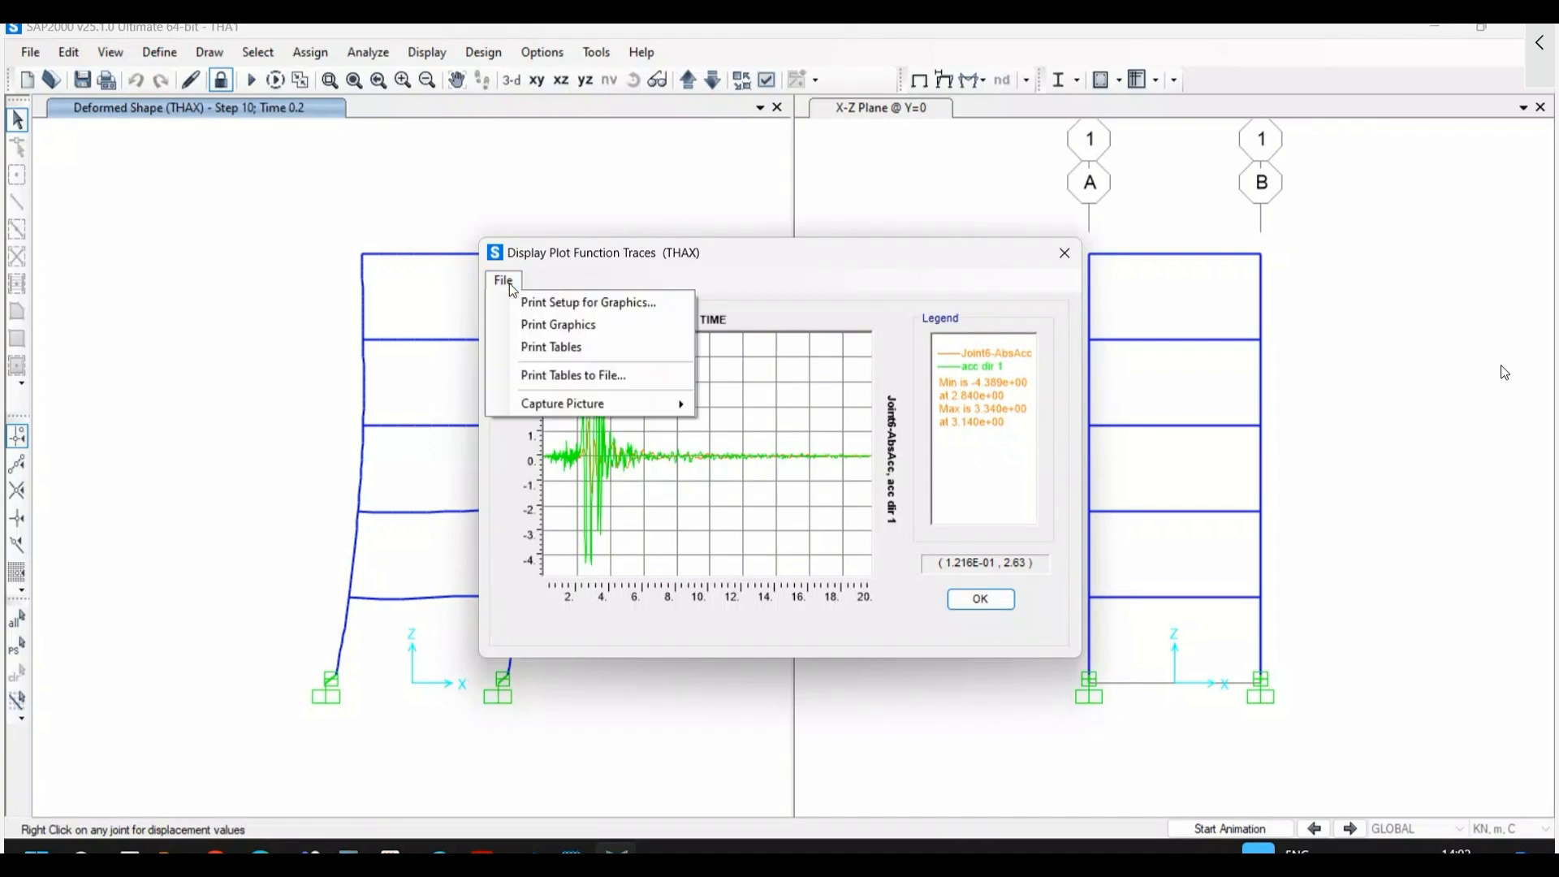
{"action": "left_click", "coordinate": [602, 274]}
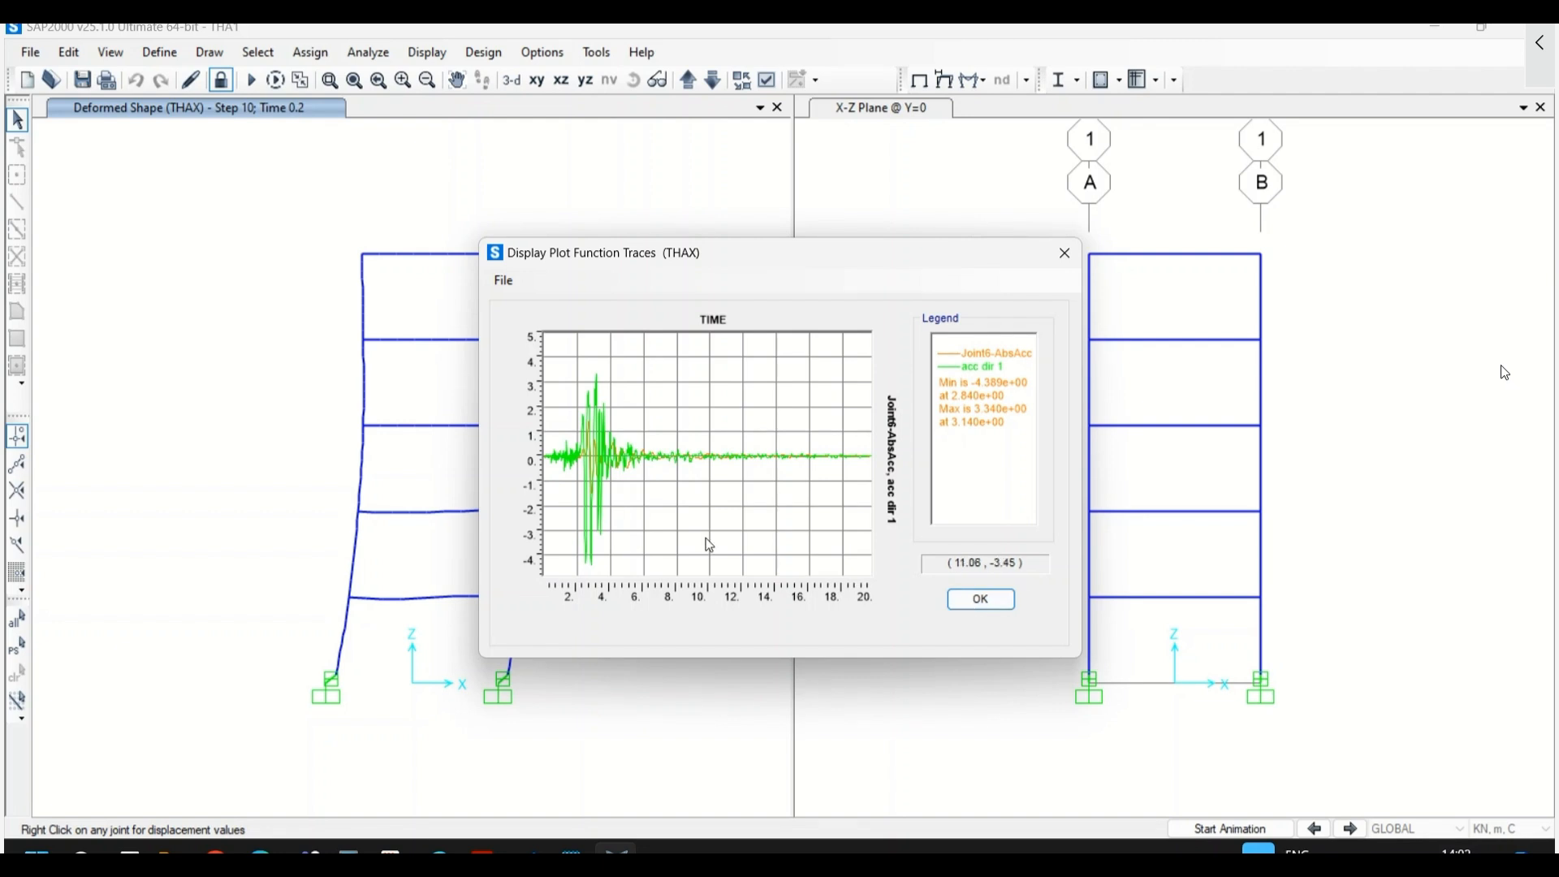
{"action": "left_click", "coordinate": [984, 601]}
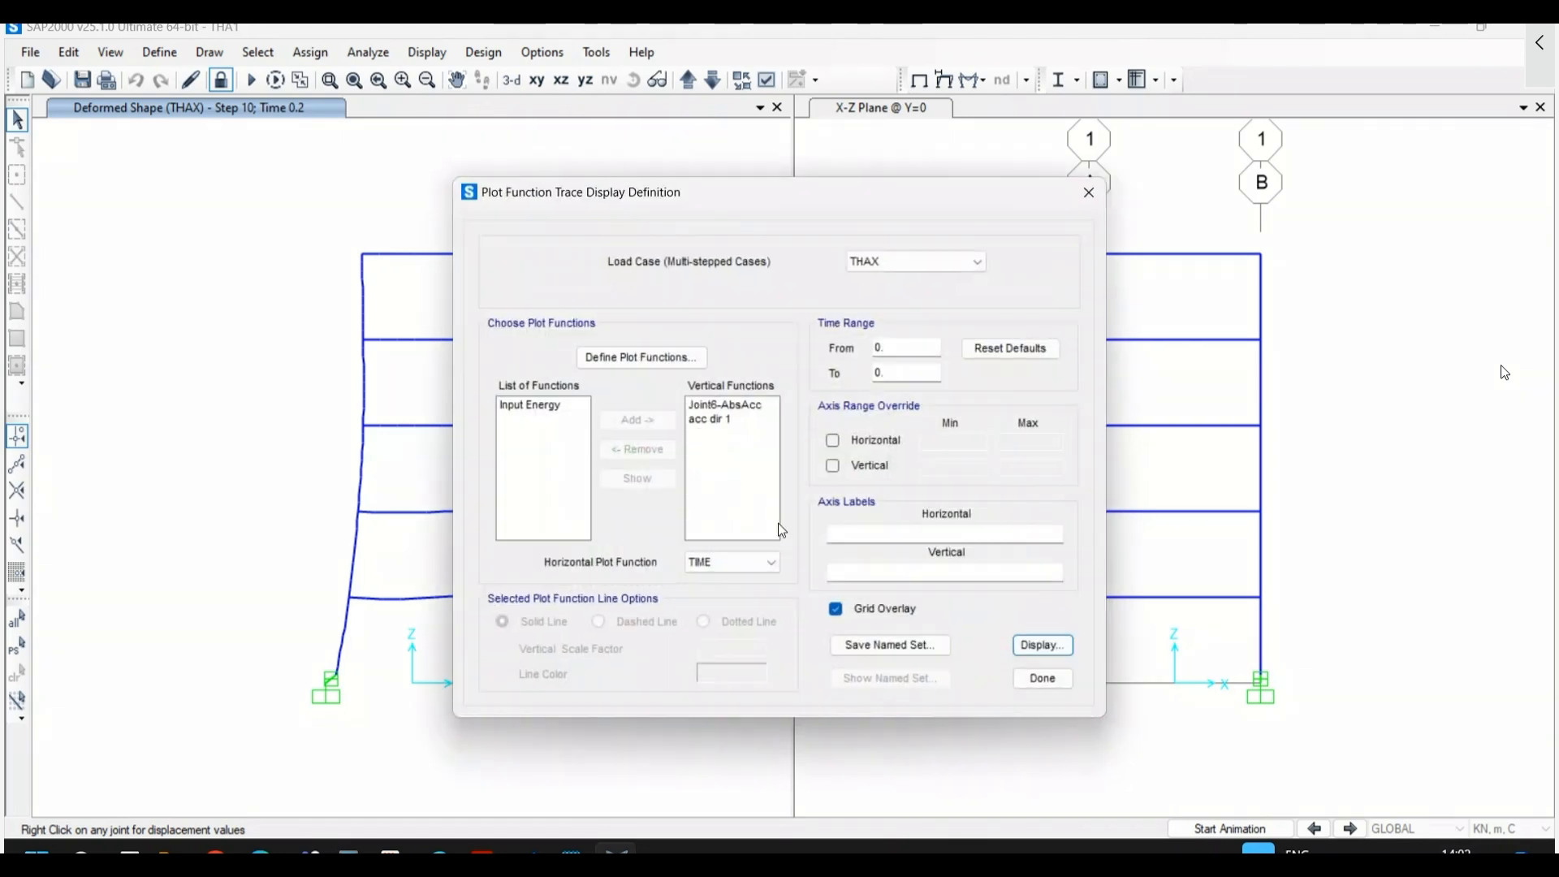
{"action": "left_click", "coordinate": [1044, 678]}
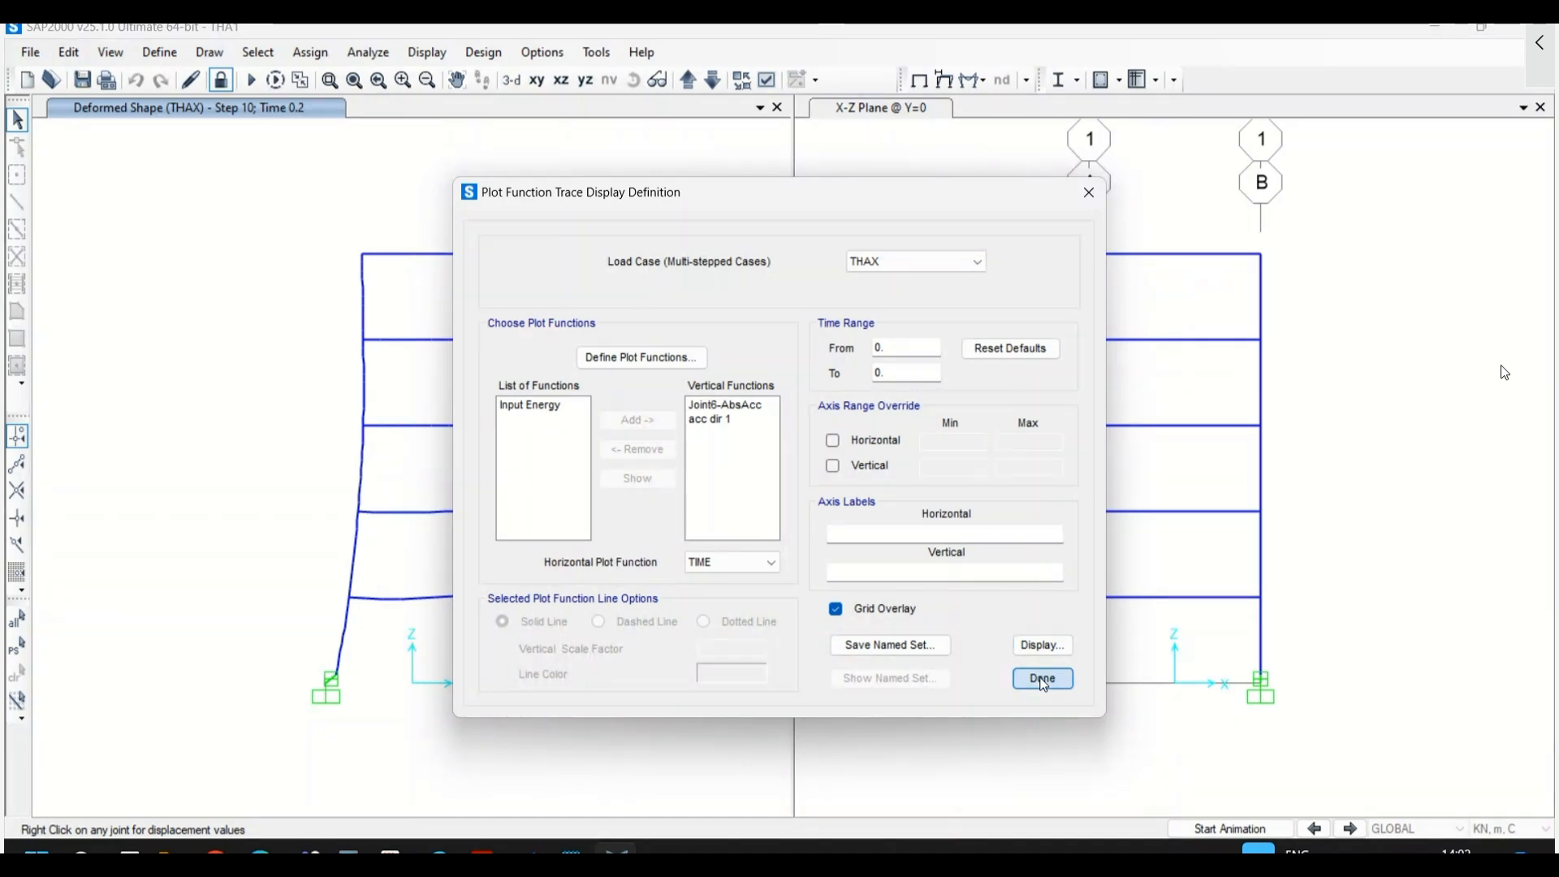
- Add a link plot function for element 1 showing the U2 deformation
{"action": "left_click", "coordinate": [649, 357]}
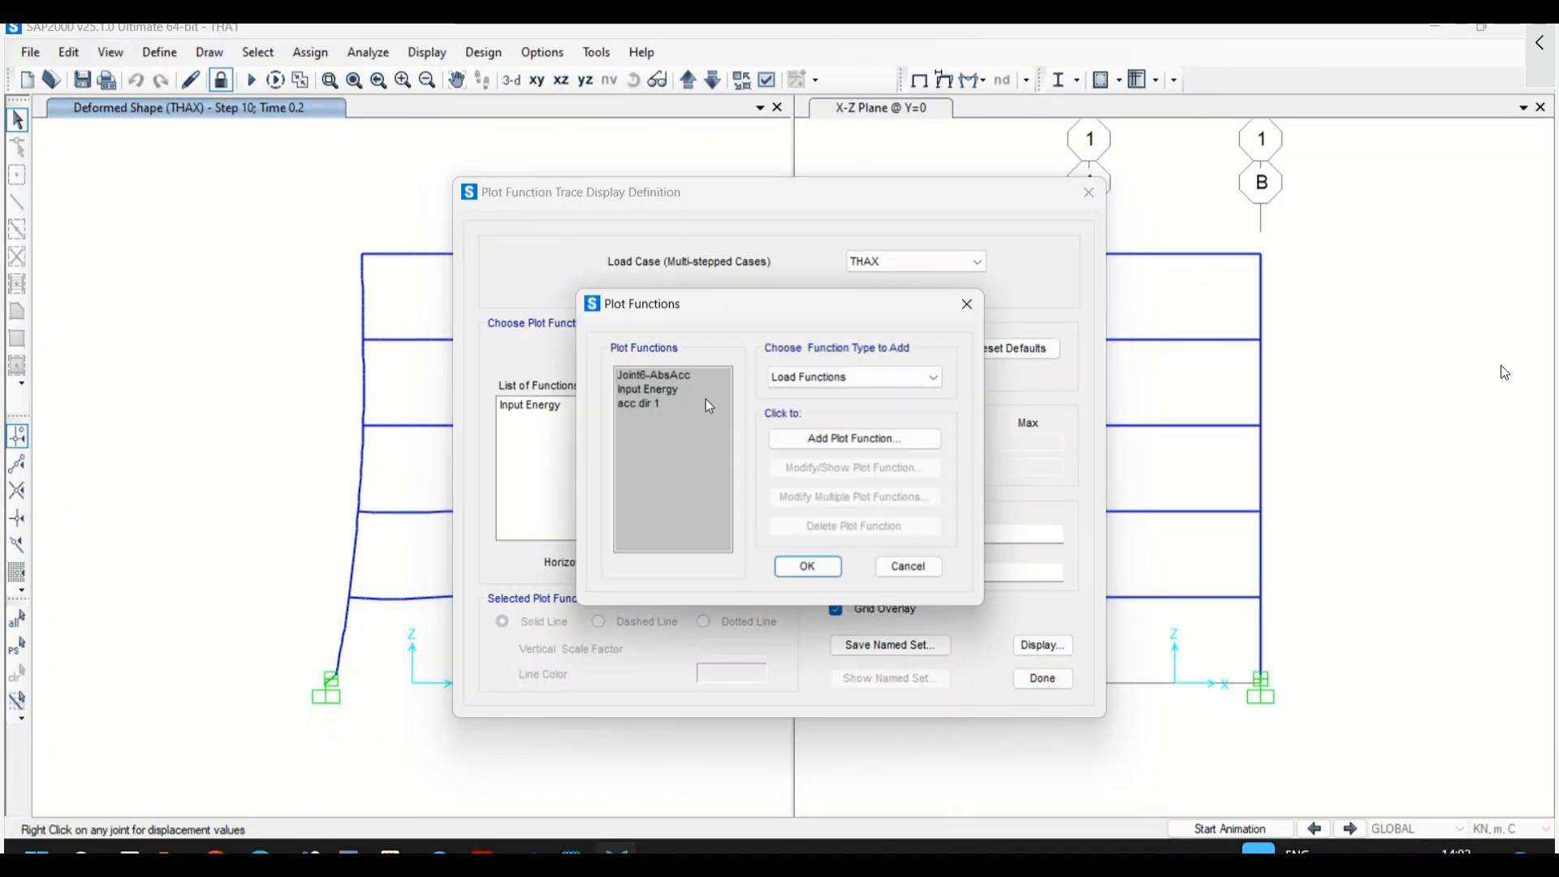
{"action": "left_click", "coordinate": [813, 383]}
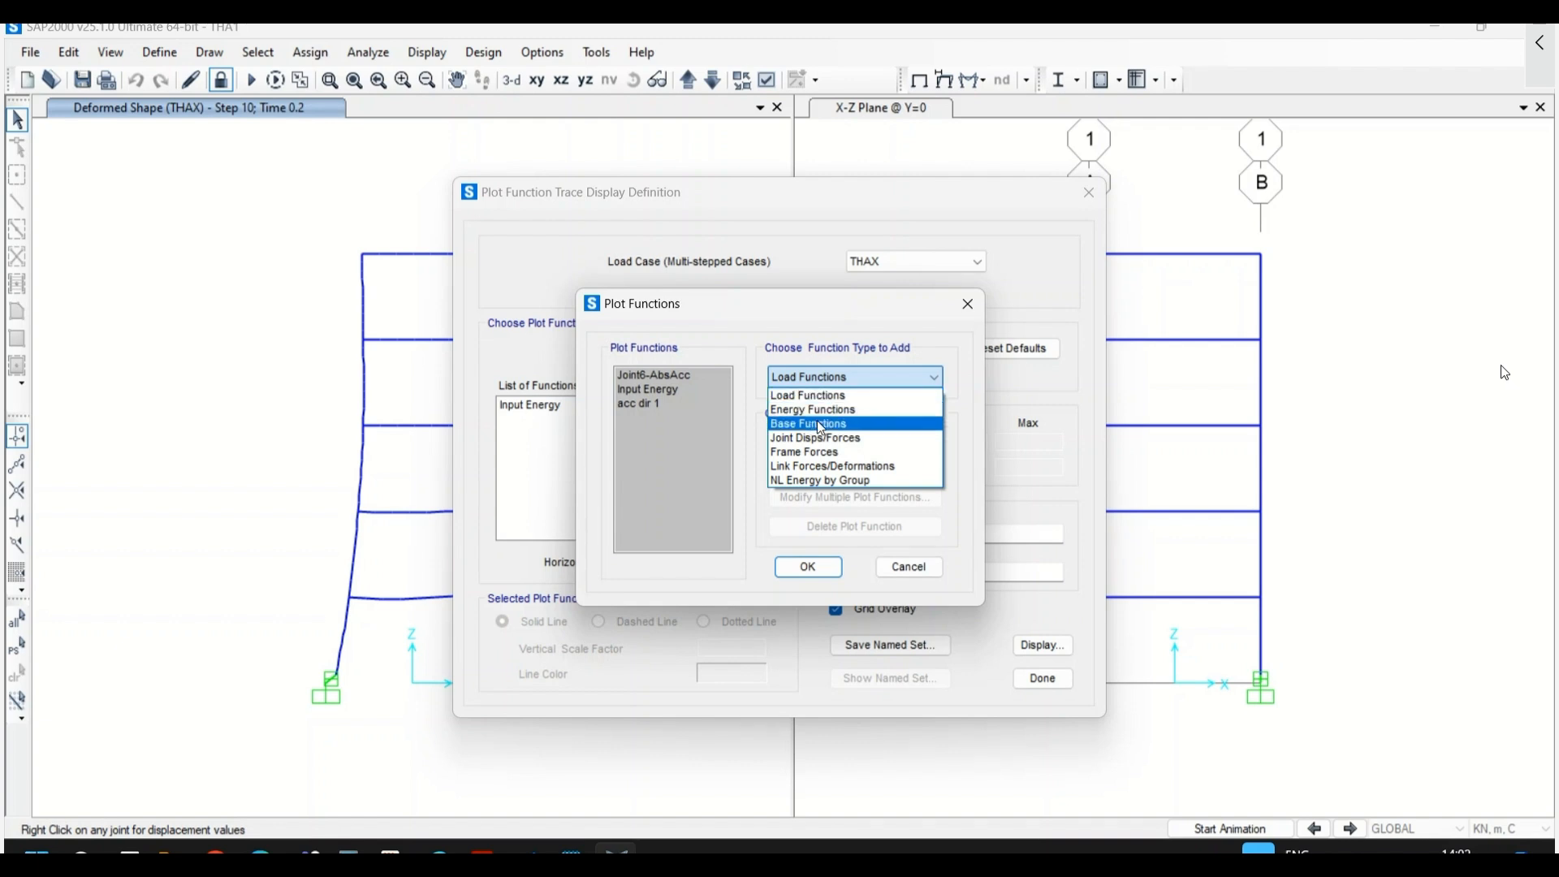
{"action": "left_click", "coordinate": [822, 468]}
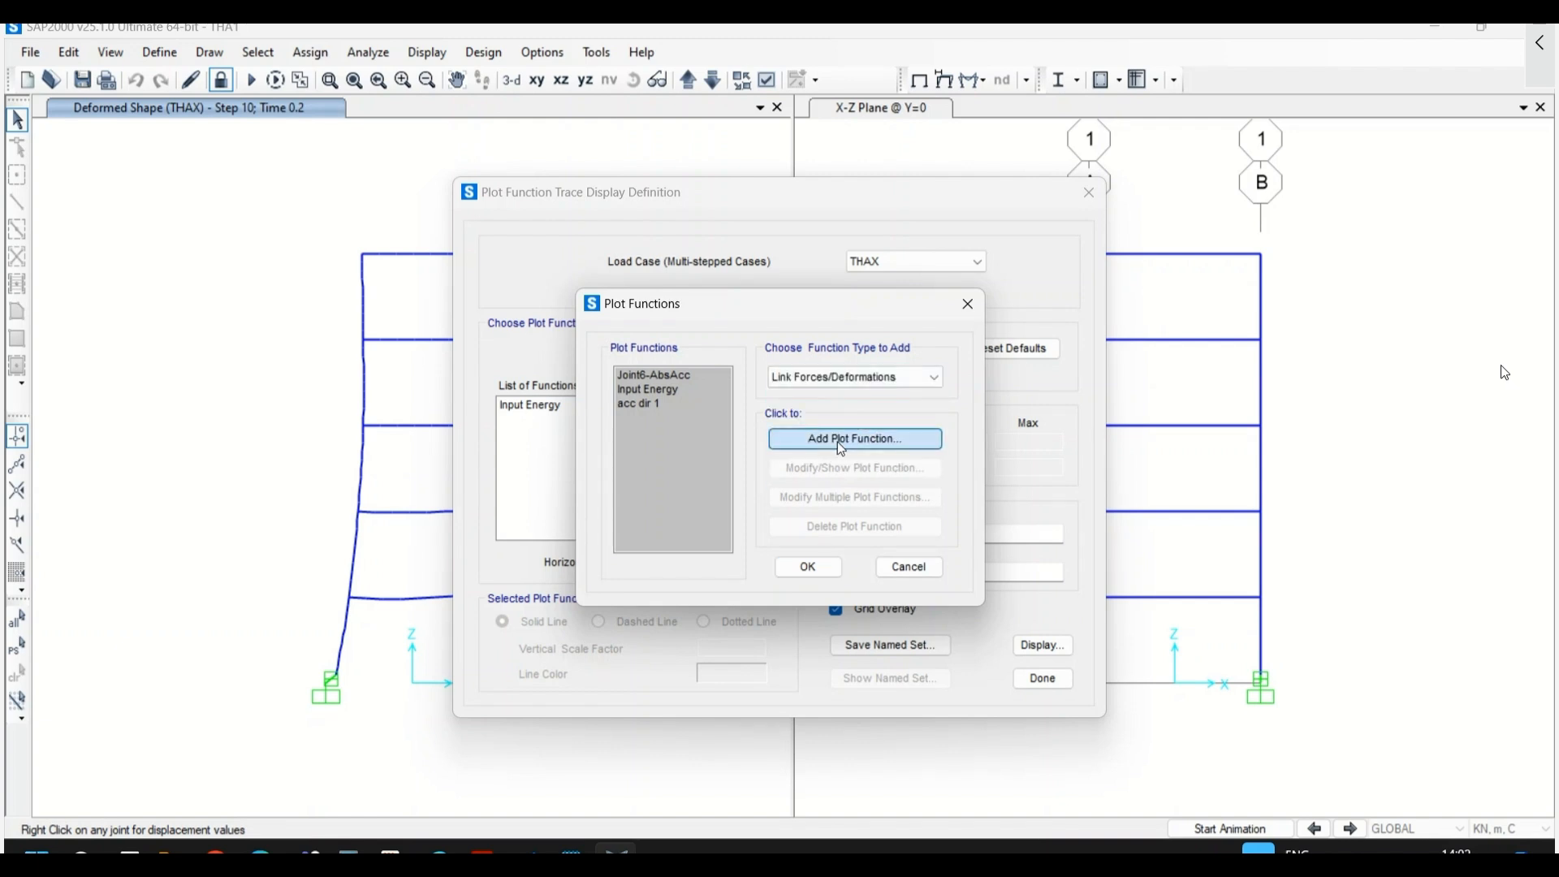
{"action": "left_click", "coordinate": [839, 444]}
{"action": "left_click", "coordinate": [877, 394]}
{"action": "type", "text": "1"}
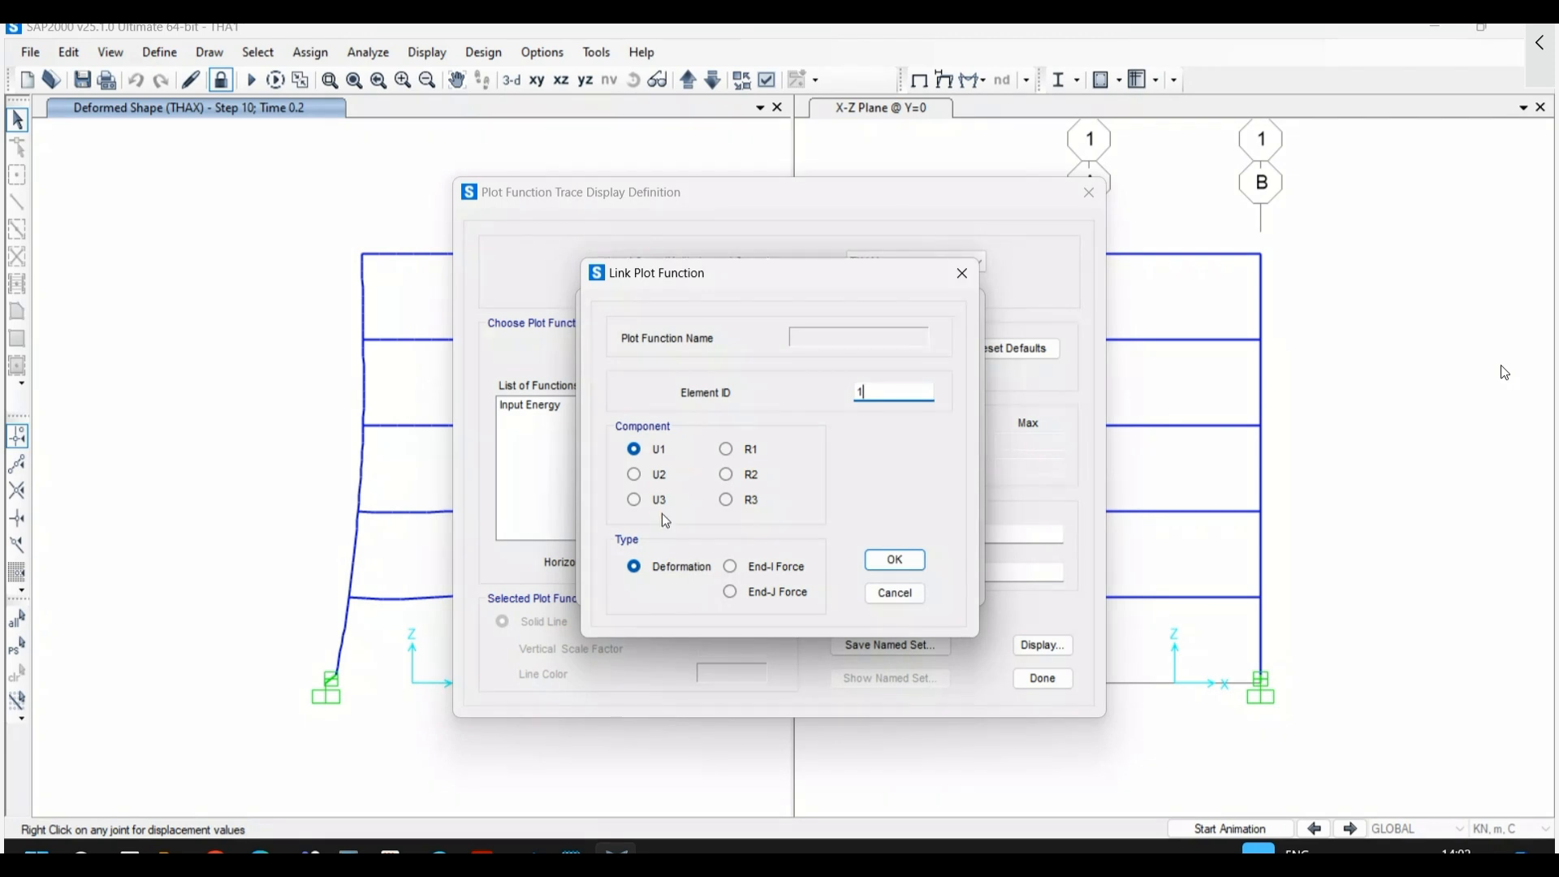
{"action": "left_click", "coordinate": [634, 474]}
{"action": "left_click", "coordinate": [894, 560]}
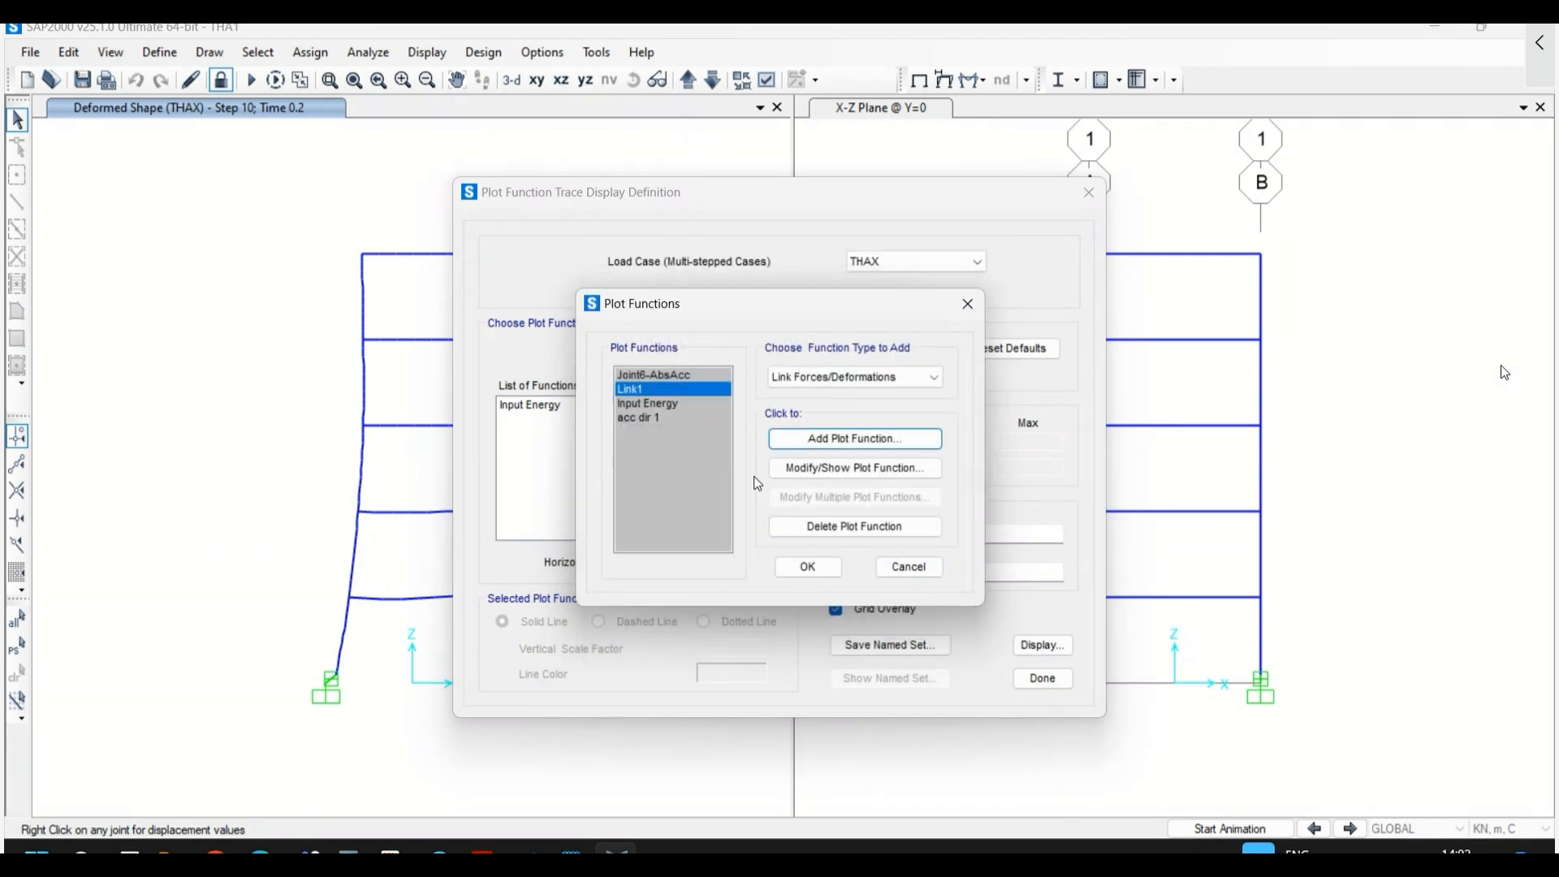
- Add a second link plot function for element 1 showing the End-J force in Shear 2-2
{"action": "left_click", "coordinate": [812, 443]}
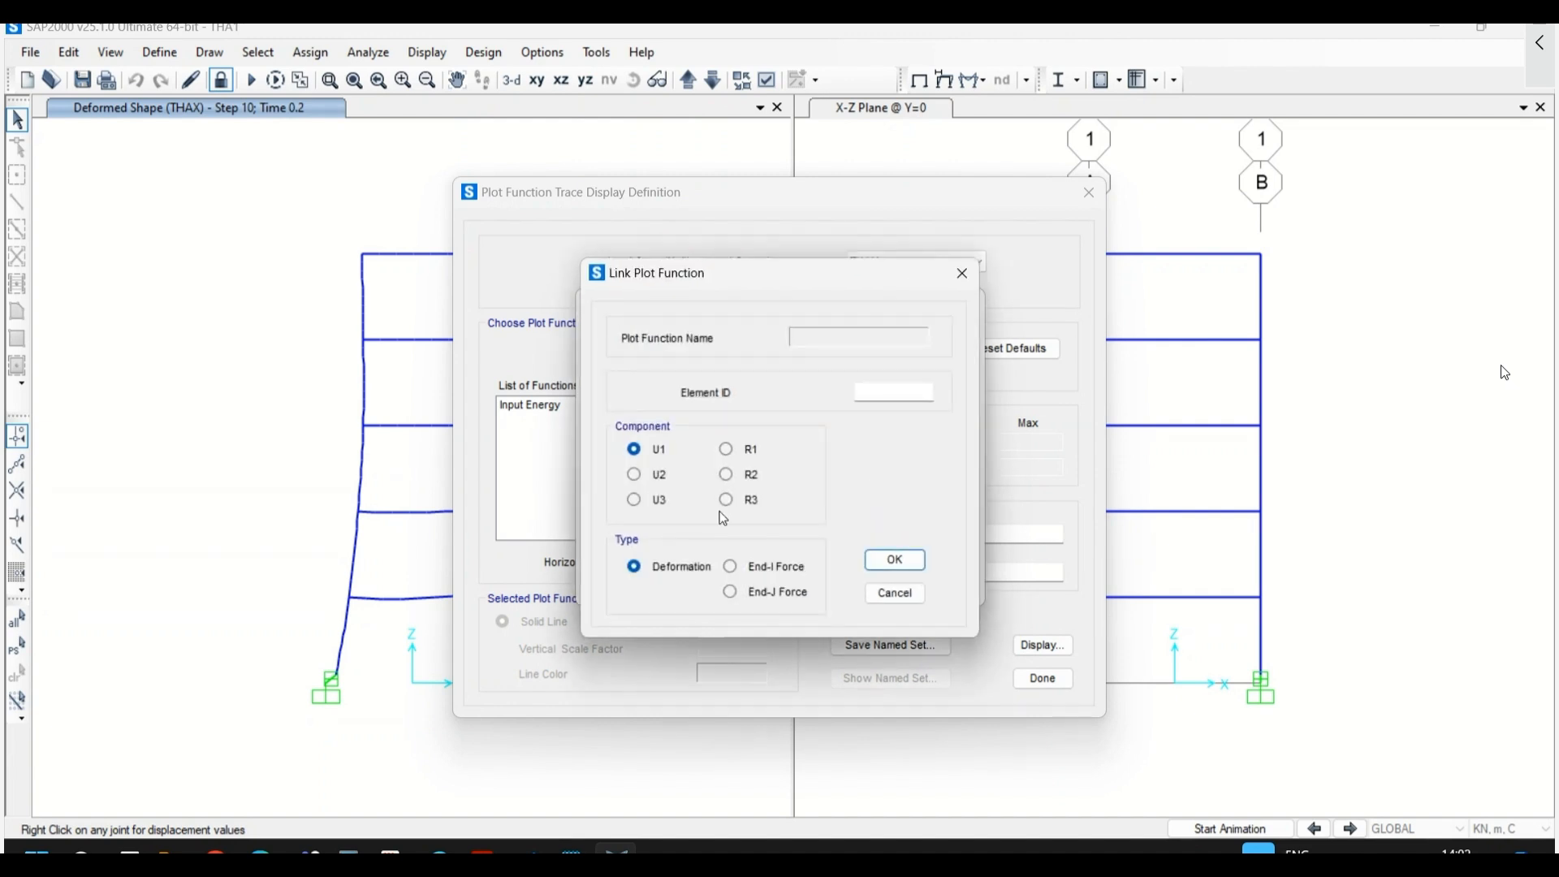
{"action": "left_click", "coordinate": [873, 401]}
{"action": "type", "text": "1"}
{"action": "left_click", "coordinate": [730, 591]}
{"action": "left_click", "coordinate": [634, 474]}
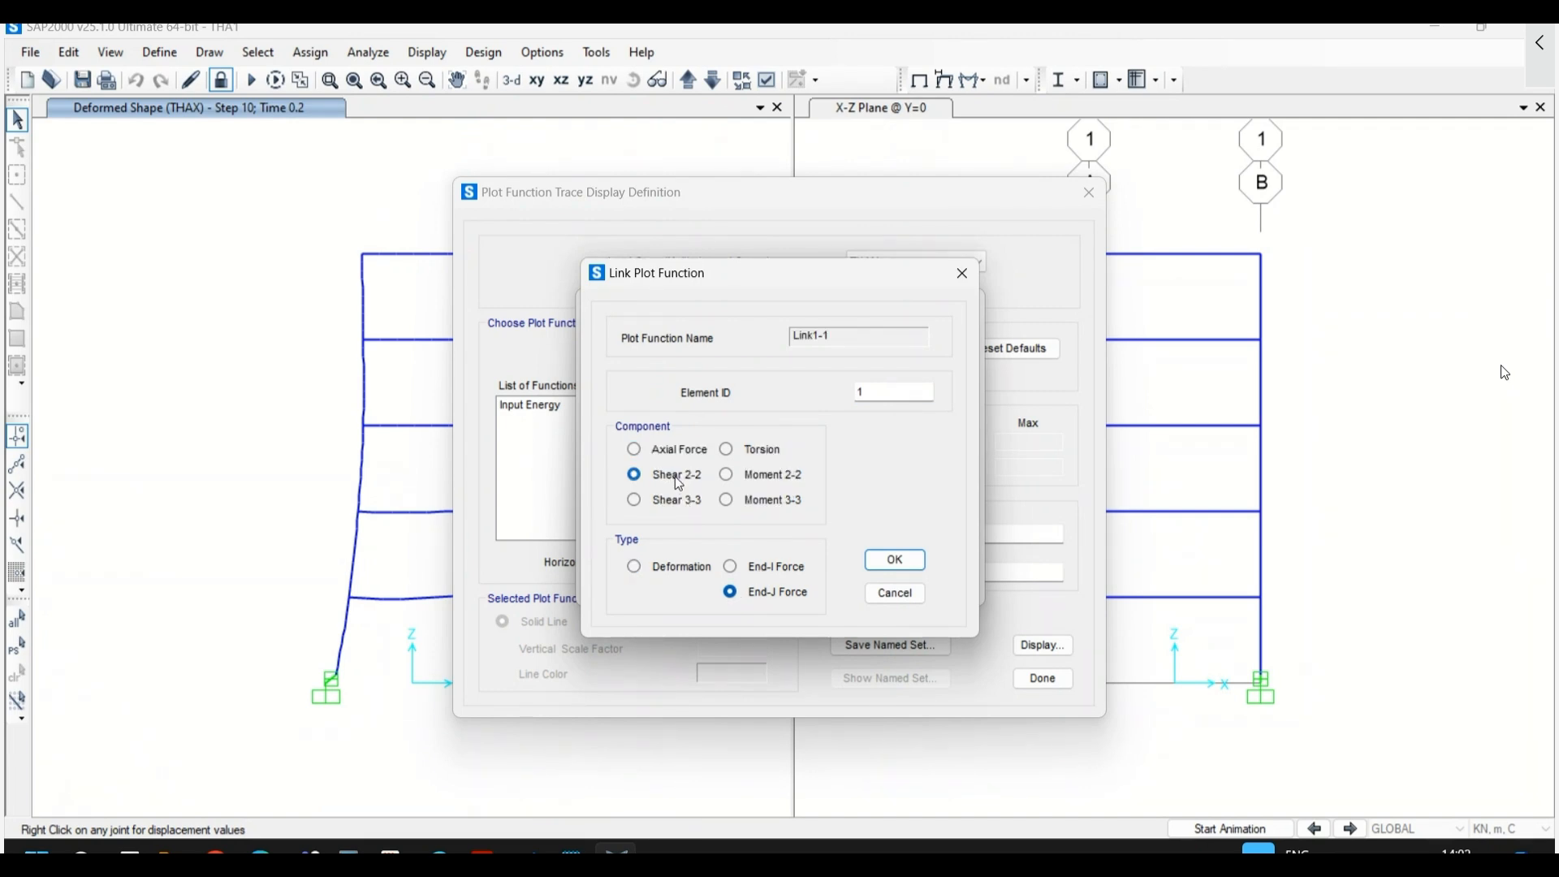
{"action": "left_click", "coordinate": [867, 563]}
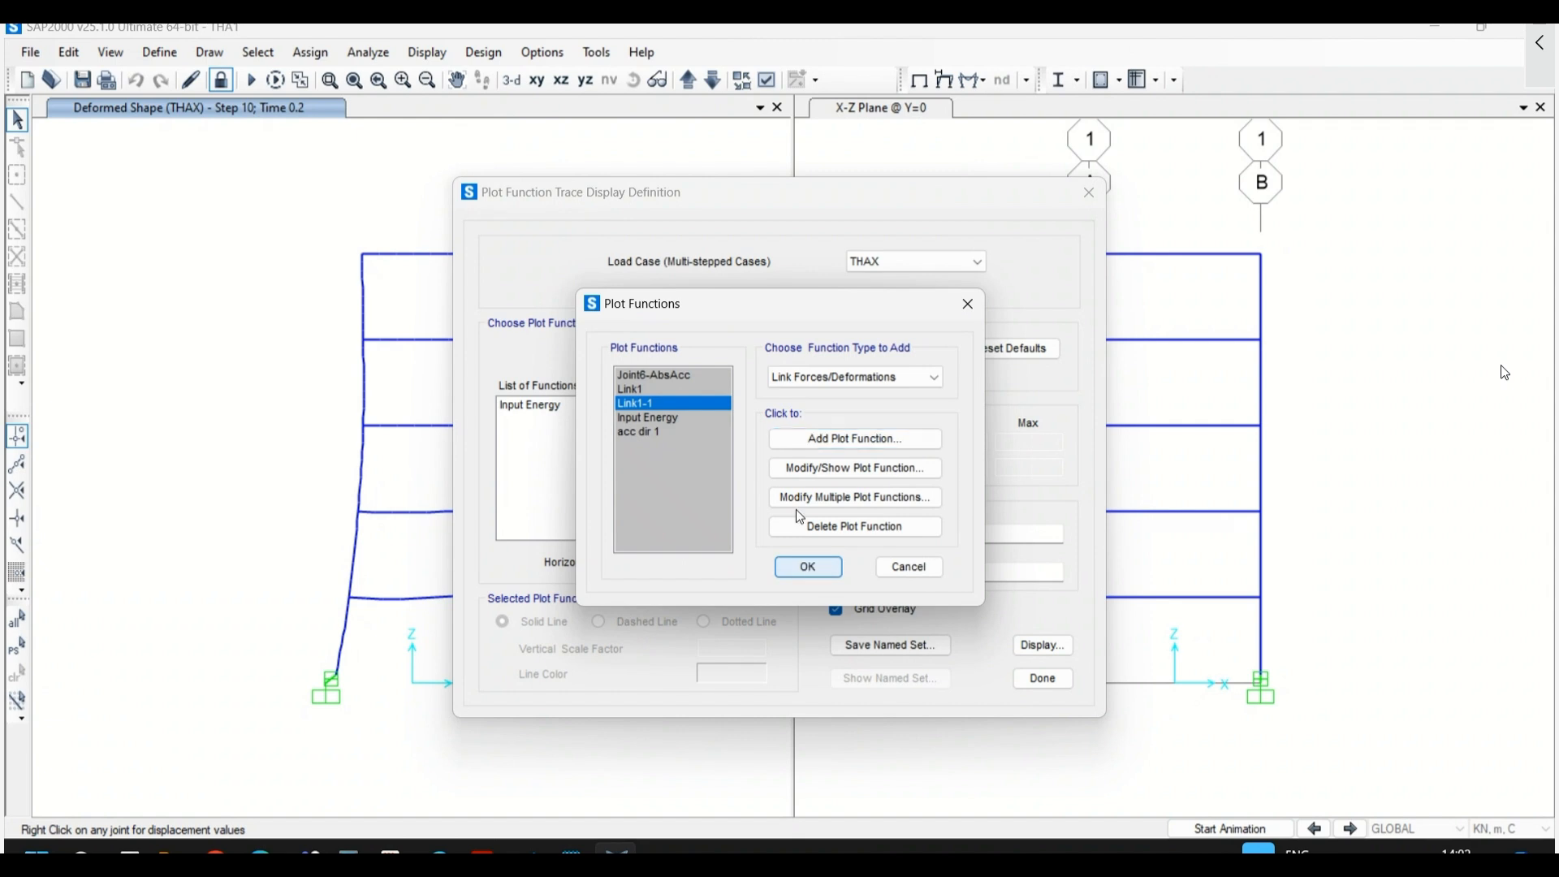
- Rename the link shear force plot function as Link1-F
{"action": "left_click", "coordinate": [798, 469]}
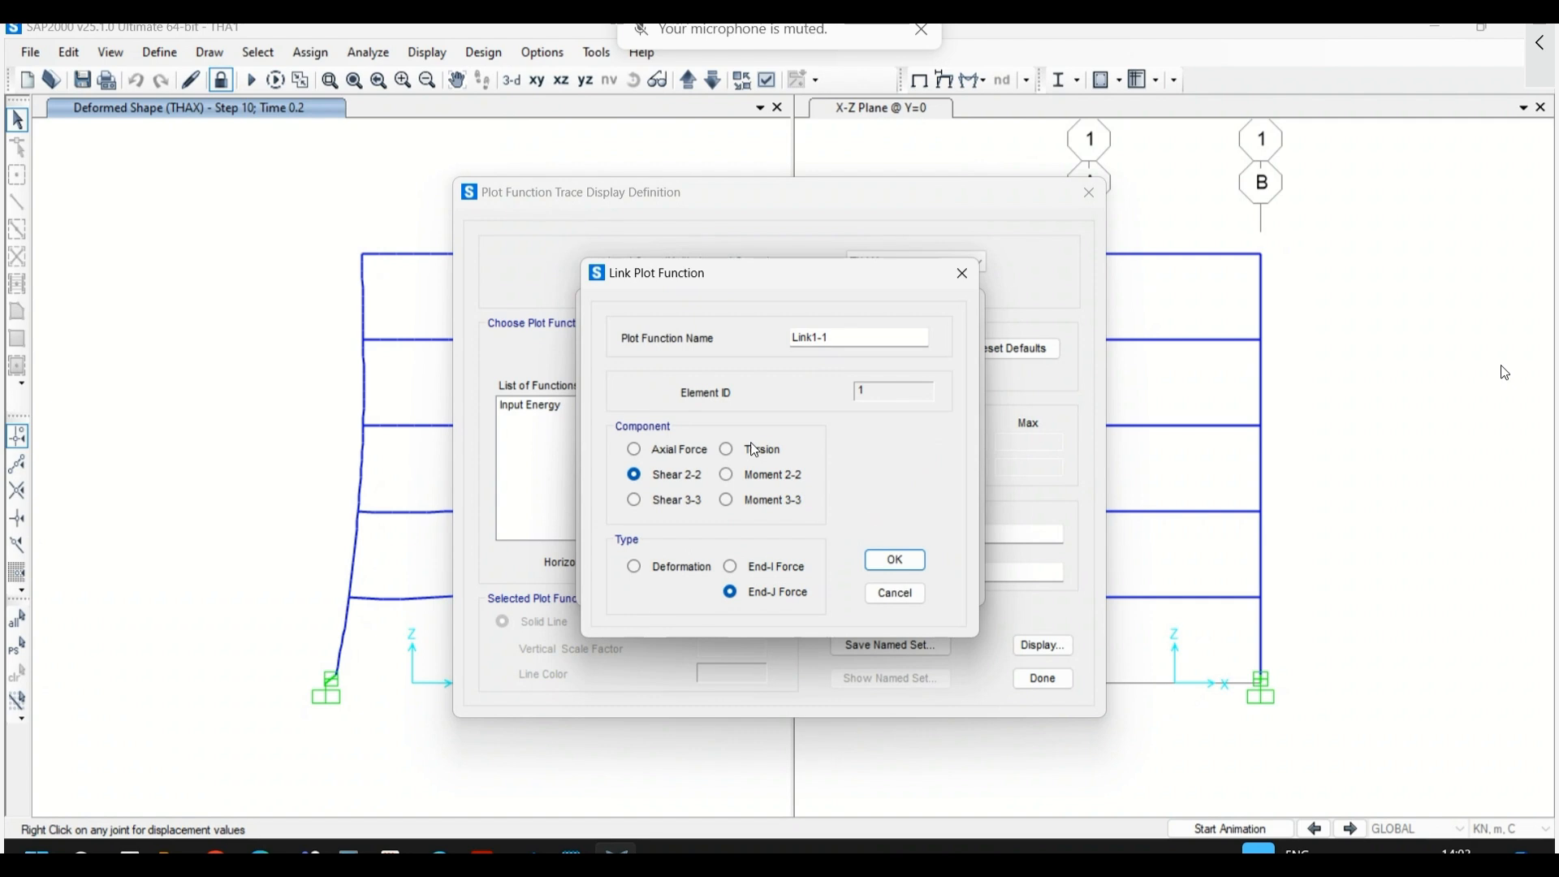
{"action": "left_click", "coordinate": [863, 338]}
{"action": "key", "text": "BackSpace"}
{"action": "type", "text": "F"}
{"action": "left_click", "coordinate": [894, 559]}
- Rename the link deformation plot function as Link1-D
{"action": "left_click", "coordinate": [648, 390]}
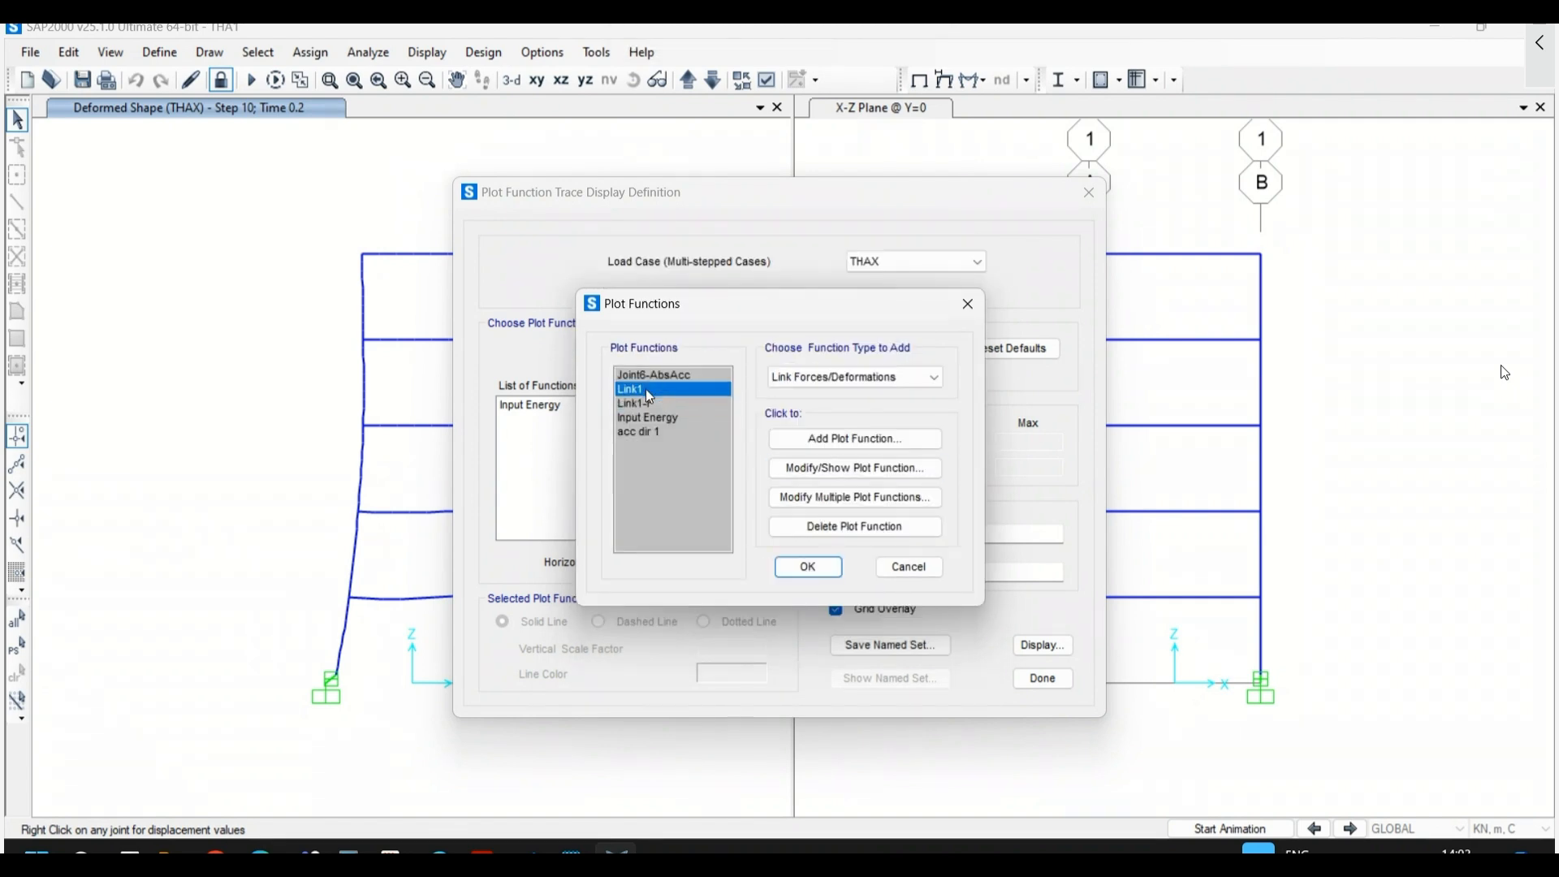
{"action": "left_click", "coordinate": [819, 471]}
{"action": "type", "text": "-D"}
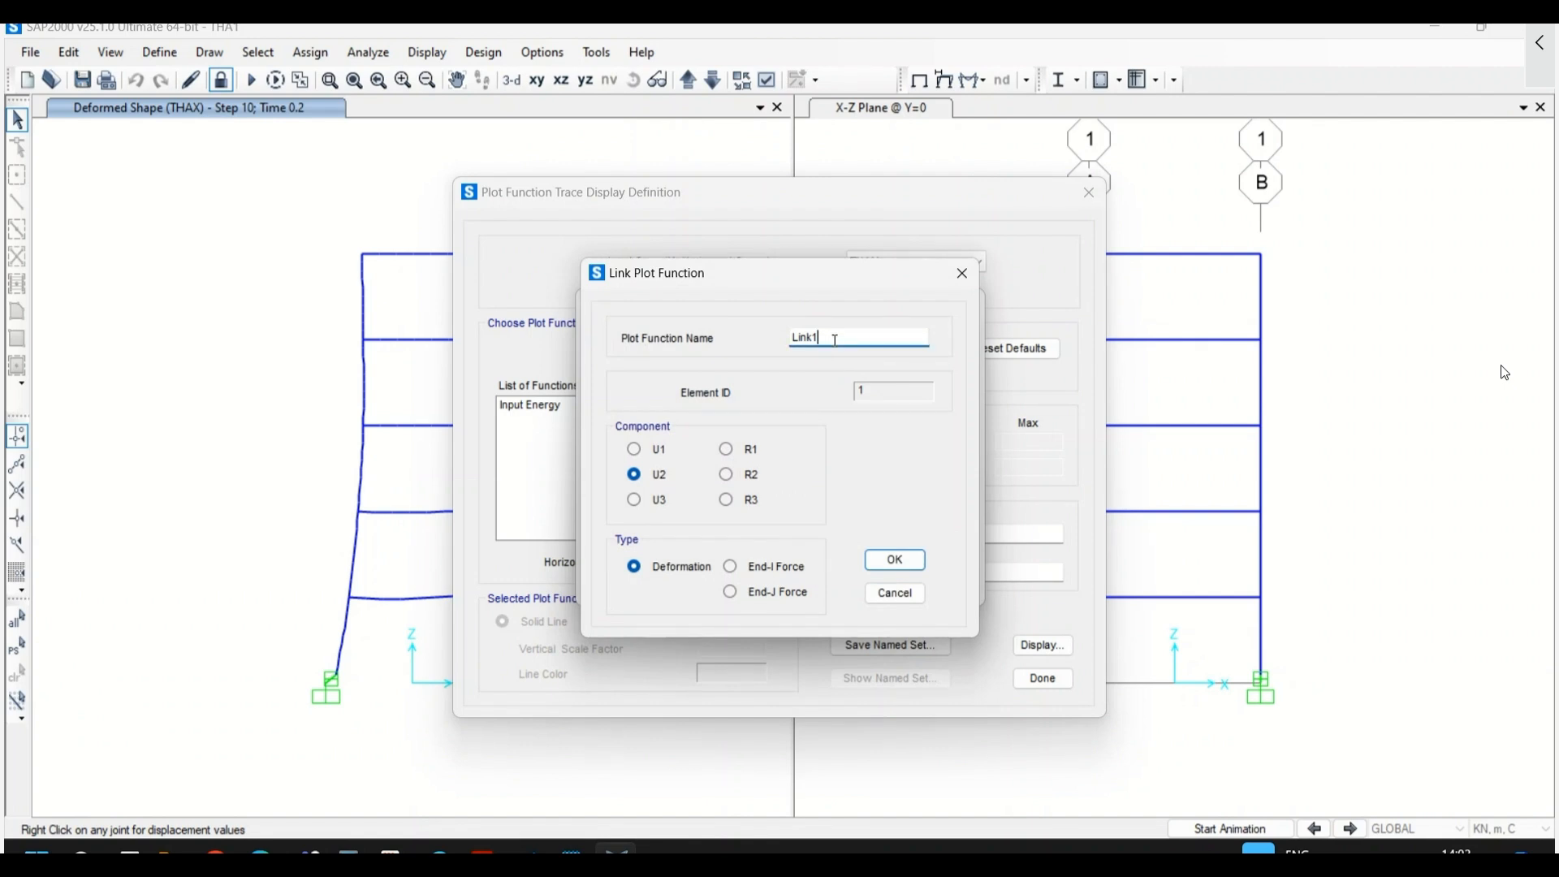
{"action": "left_click", "coordinate": [894, 560]}
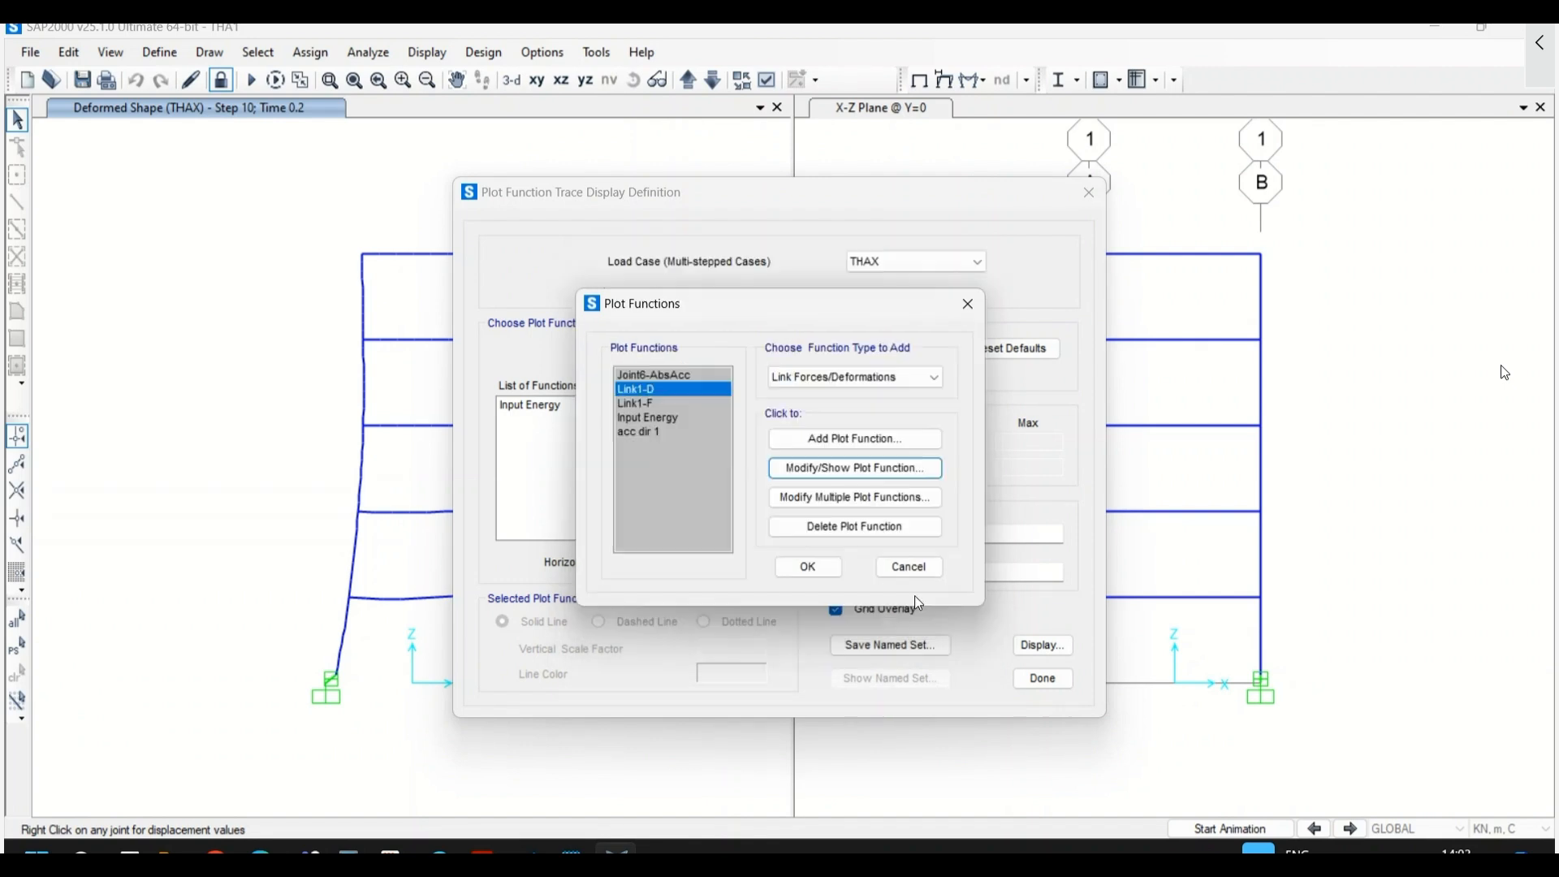
- Accept the plot functions and replace Joint6-AbsAcc and acc dir 1 with Link1-F as the only vertical function for load case THAX
{"action": "left_click", "coordinate": [806, 566]}
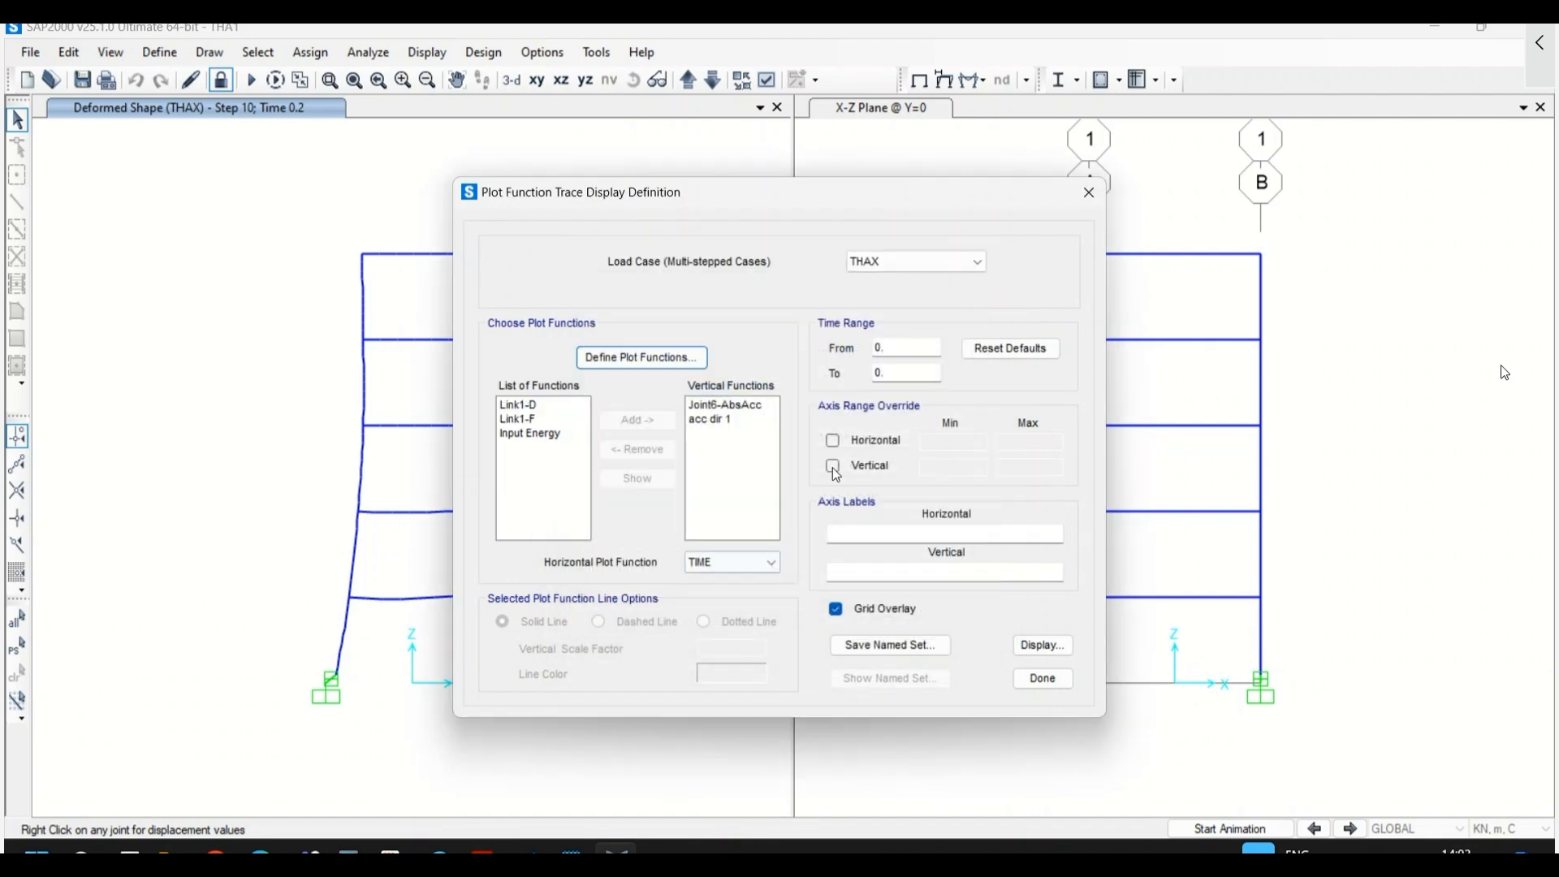
{"action": "left_click_drag", "start_coordinate": [728, 408], "coordinate": [725, 424]}
{"action": "left_click", "coordinate": [638, 456]}
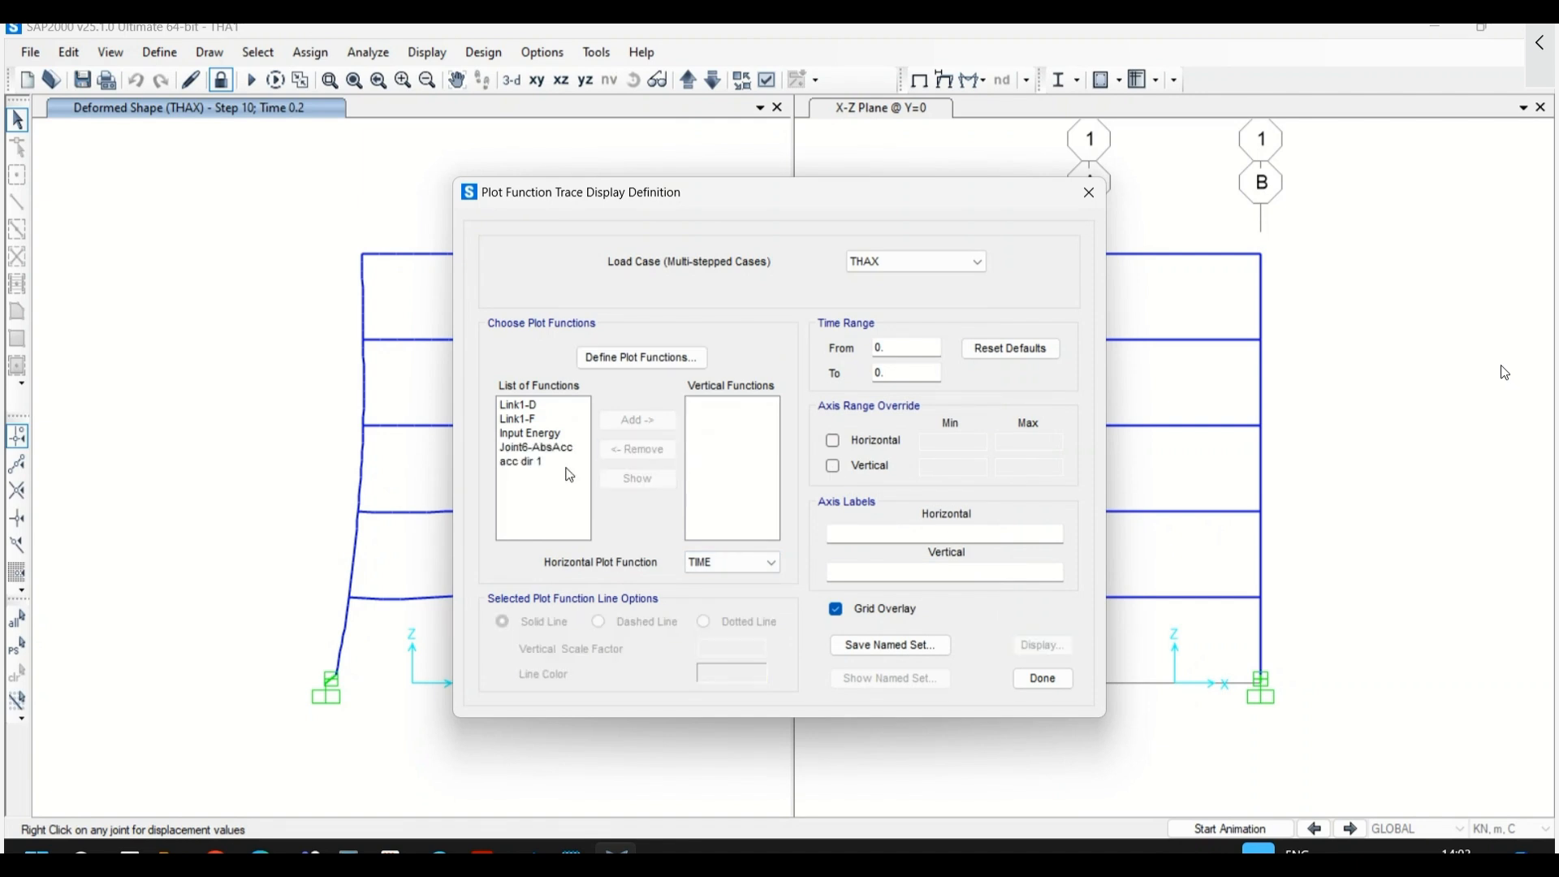
{"action": "left_click", "coordinate": [544, 420]}
{"action": "left_click", "coordinate": [625, 420]}
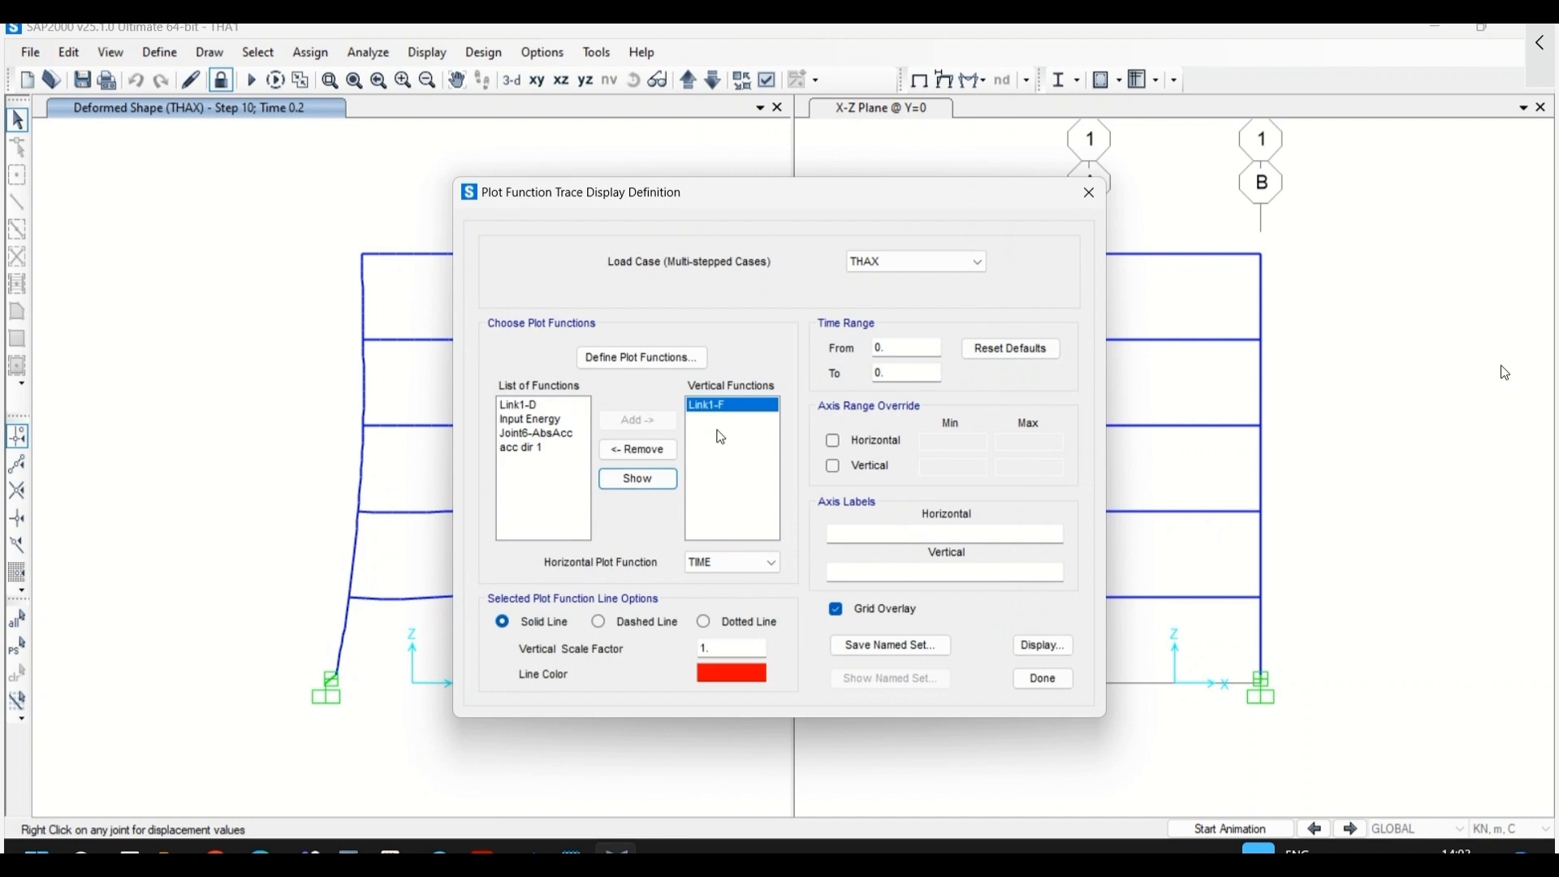
- Set Link1-D as the horizontal plot function, display the link force-deformation trace for THAX, and close the plot windows
{"action": "left_click", "coordinate": [737, 566]}
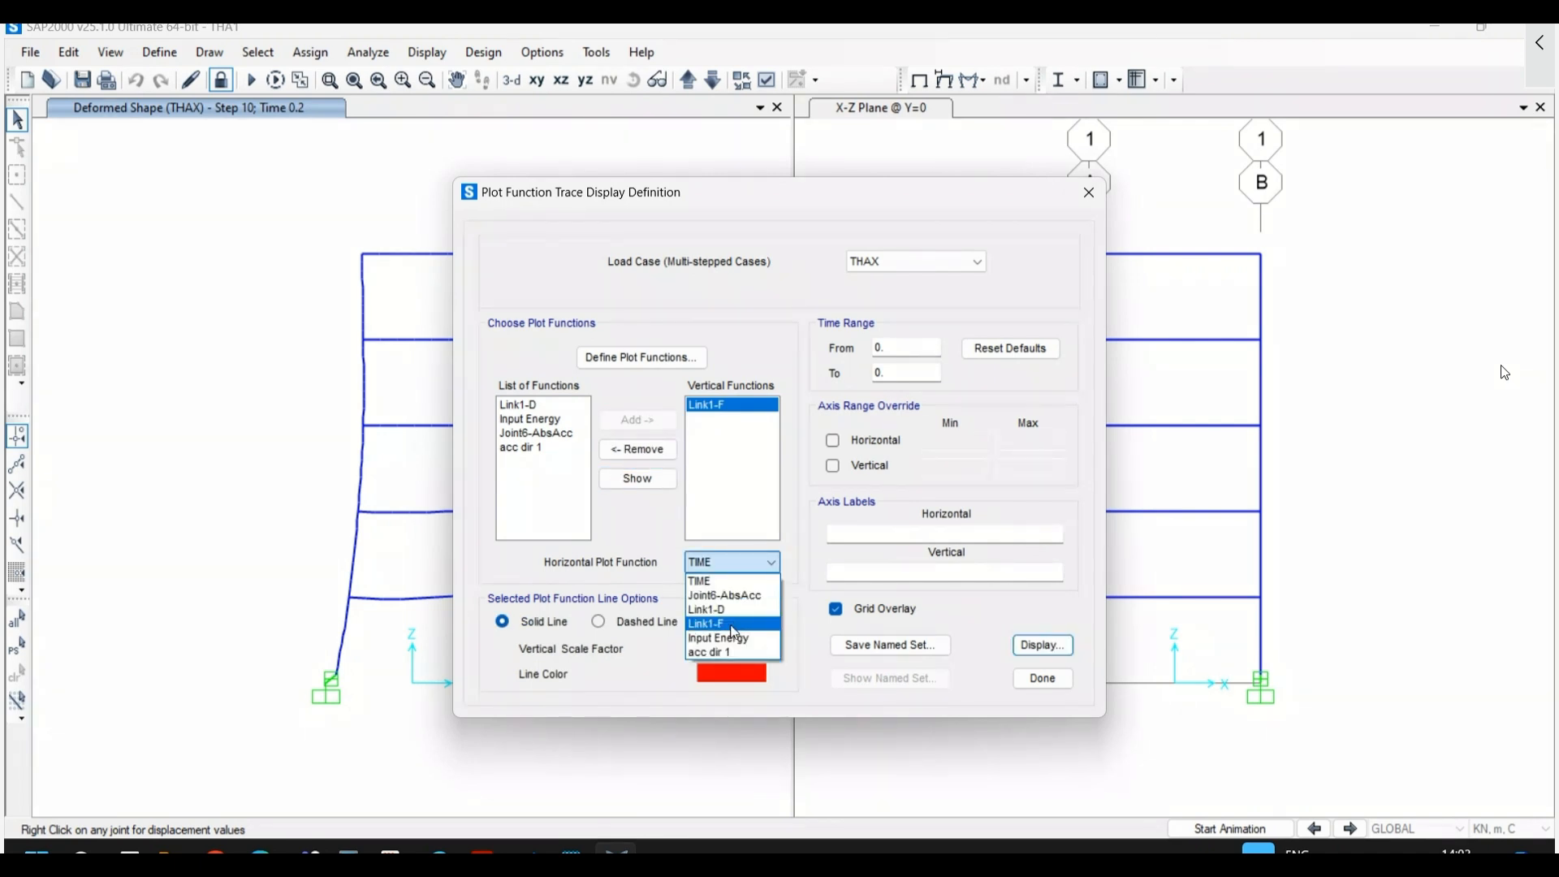
{"action": "left_click", "coordinate": [728, 610]}
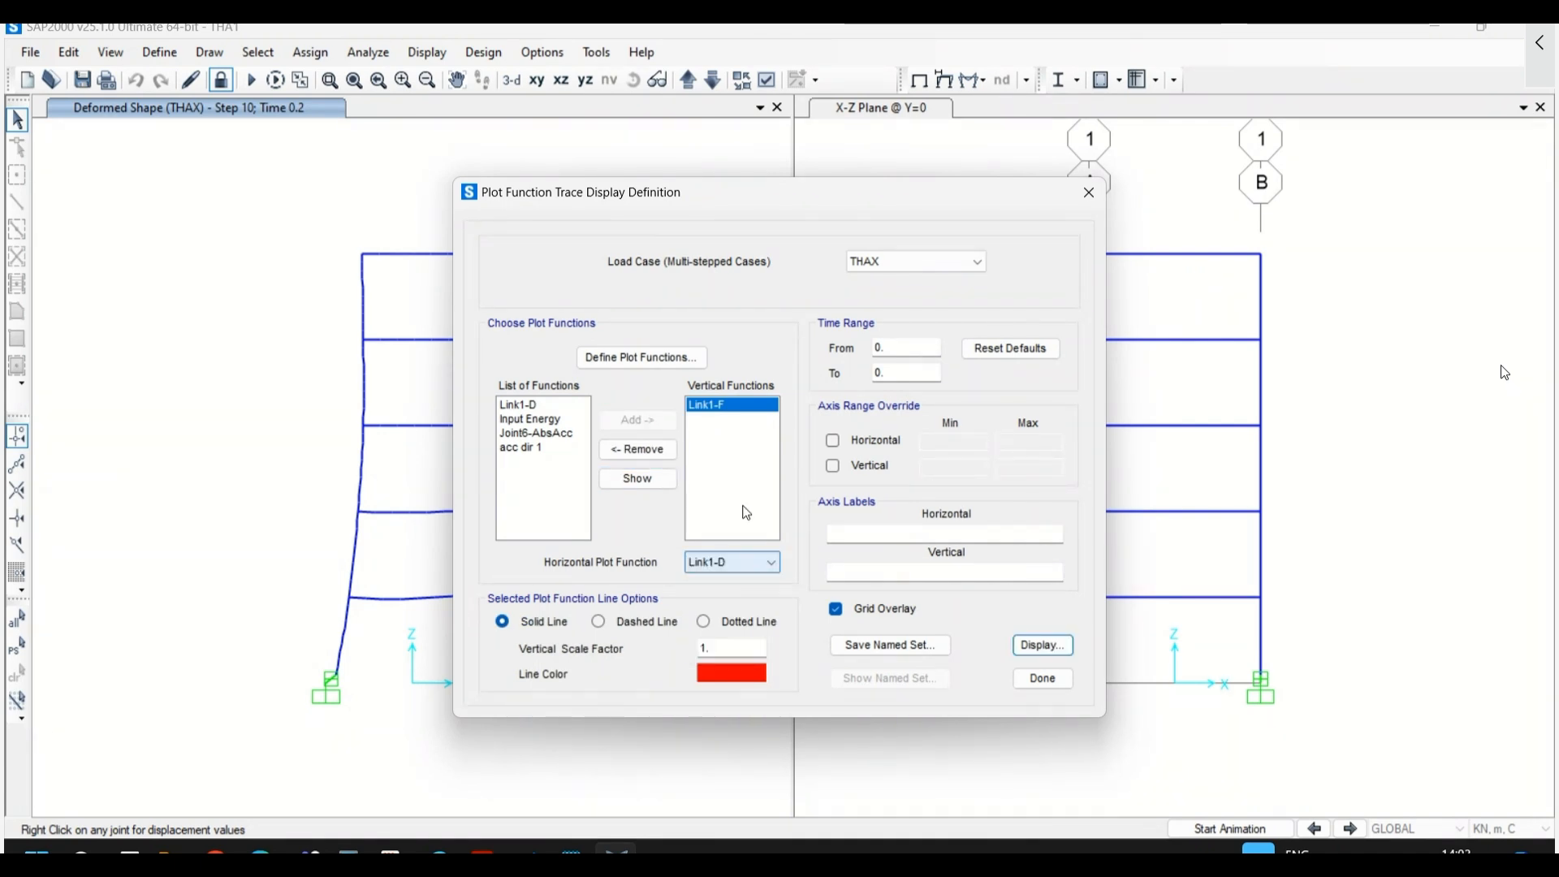
{"action": "left_click", "coordinate": [1044, 644]}
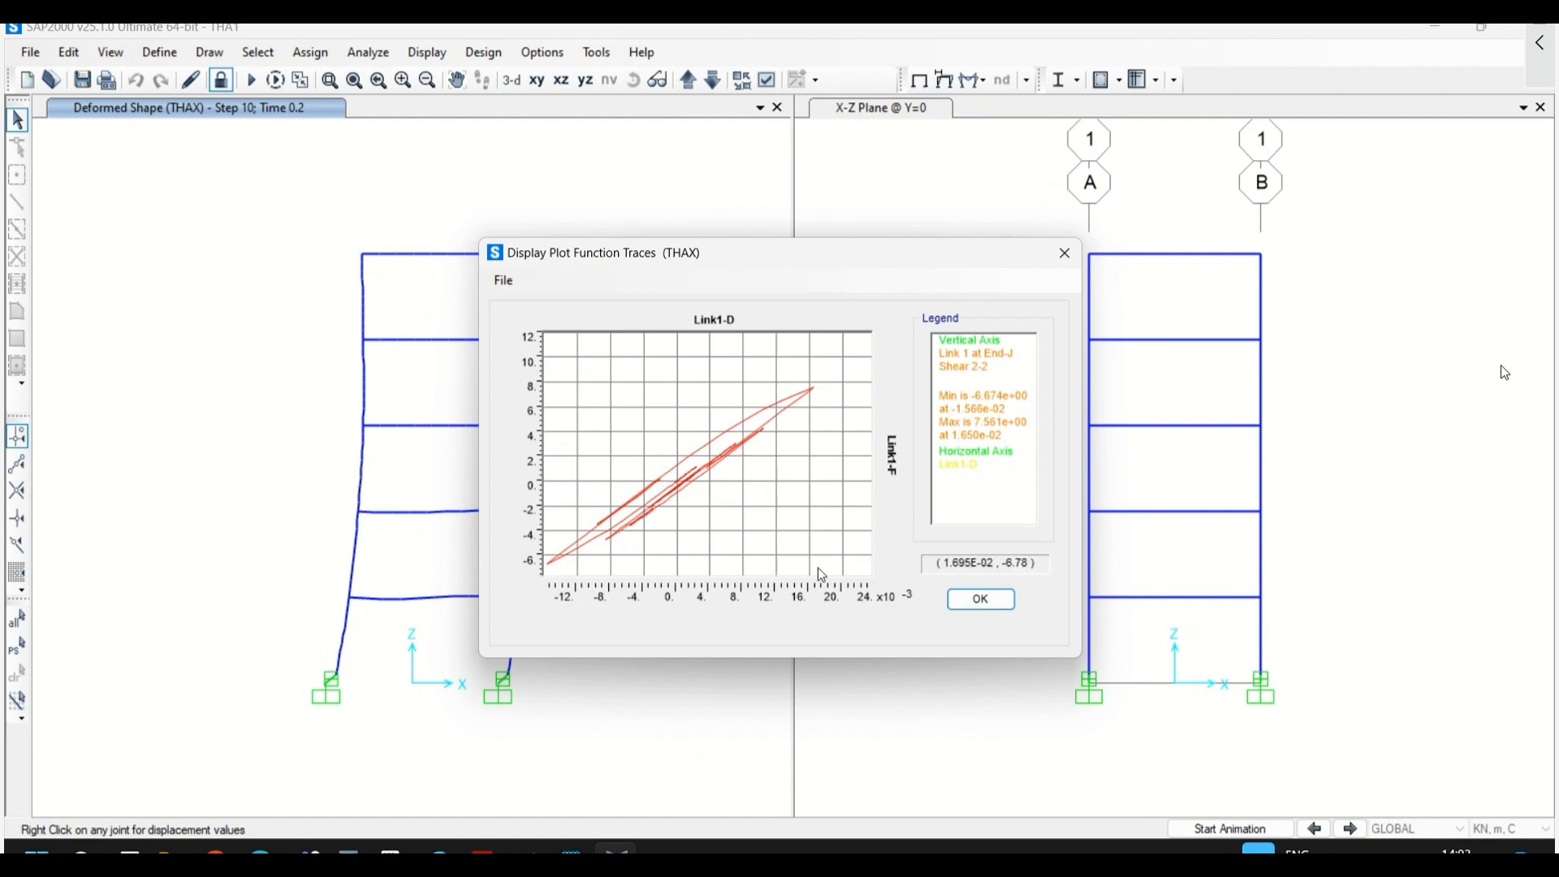
{"action": "left_click", "coordinate": [972, 602]}
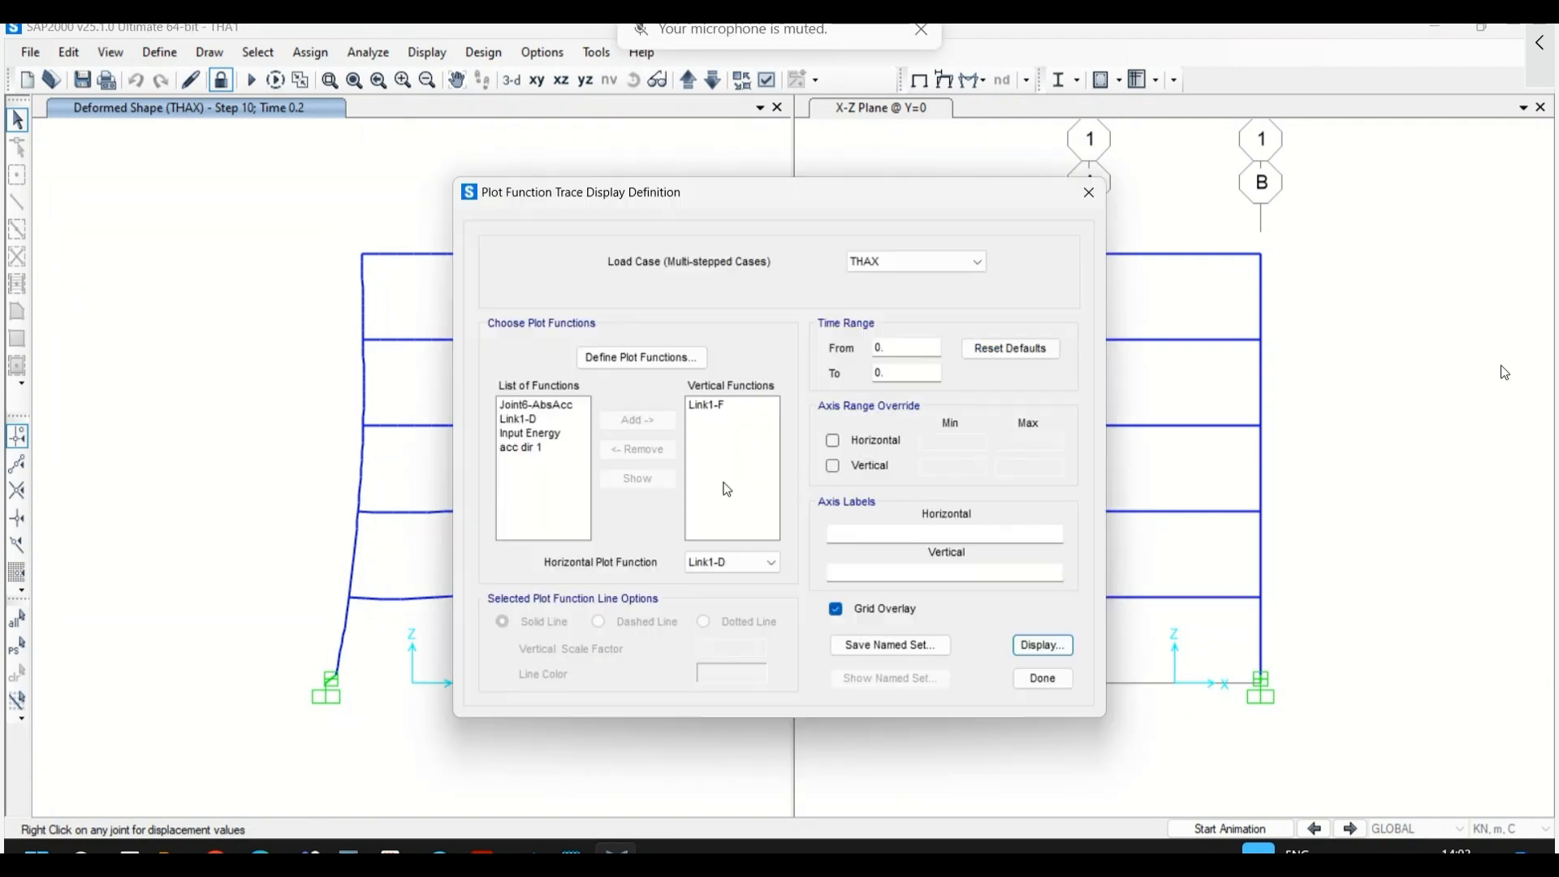
{"action": "left_click", "coordinate": [1042, 679]}
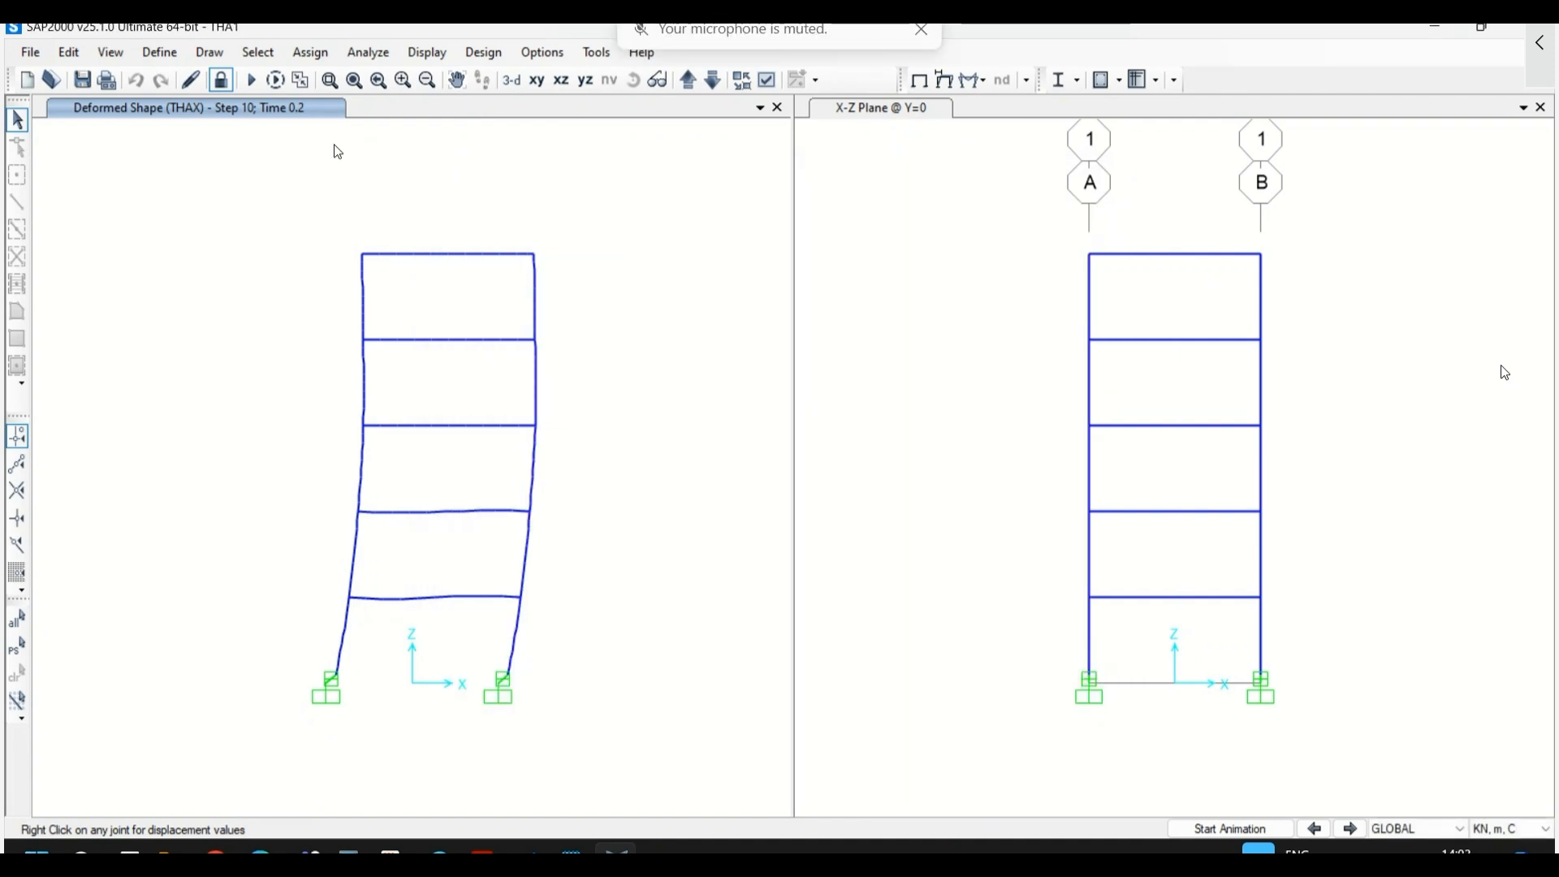
- Return the deformed THAX view to the undeformed shape of the frame
{"action": "left_click", "coordinate": [416, 55]}
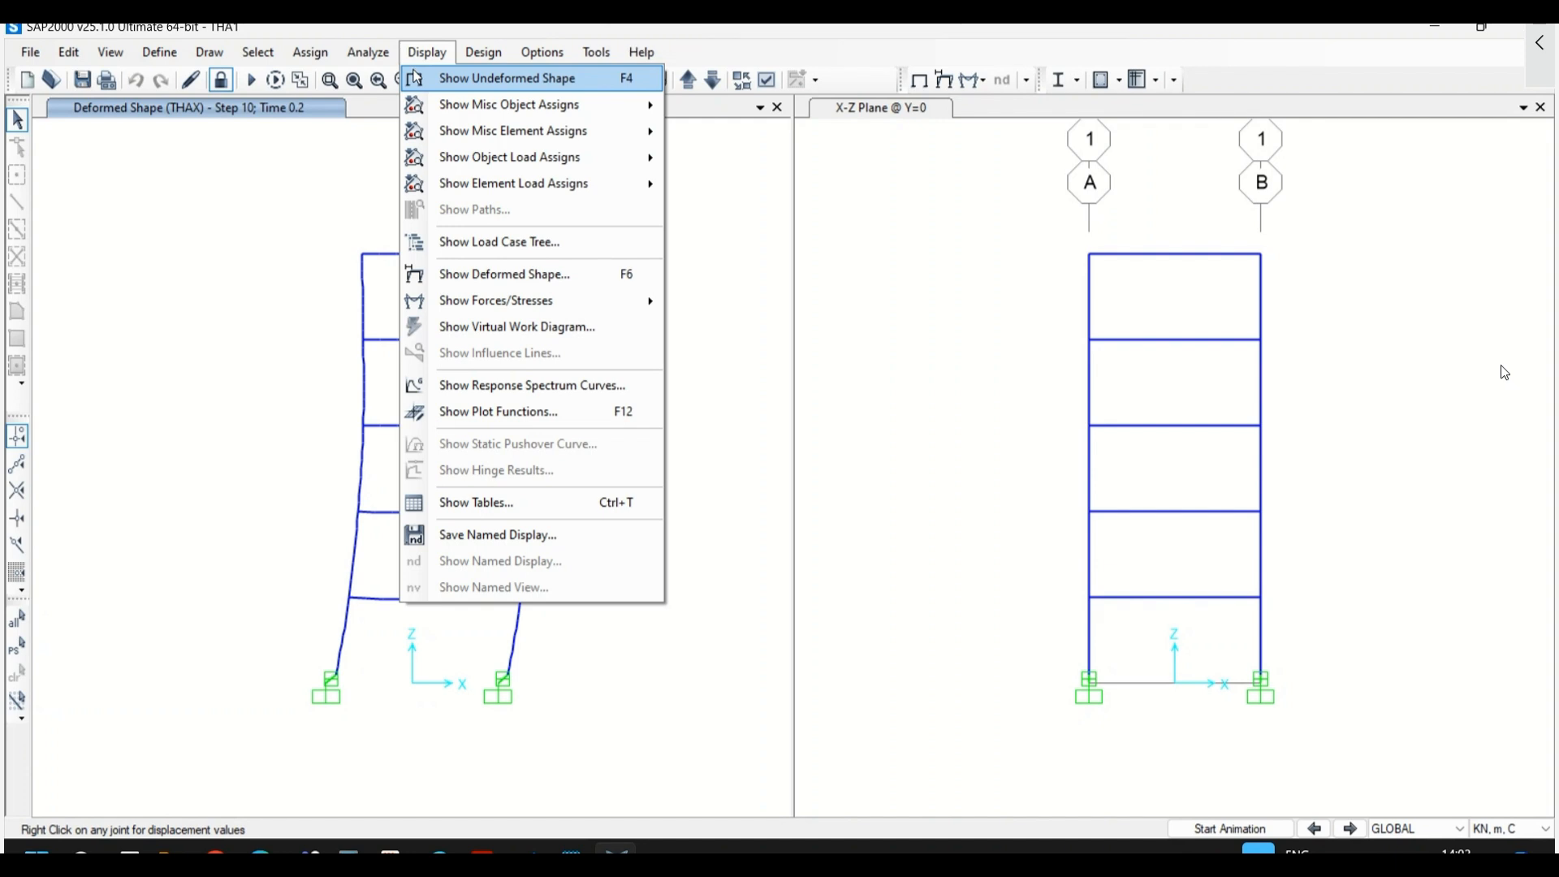
{"action": "left_click", "coordinate": [417, 55]}
{"action": "left_click", "coordinate": [416, 55]}
{"action": "left_click", "coordinate": [423, 78]}
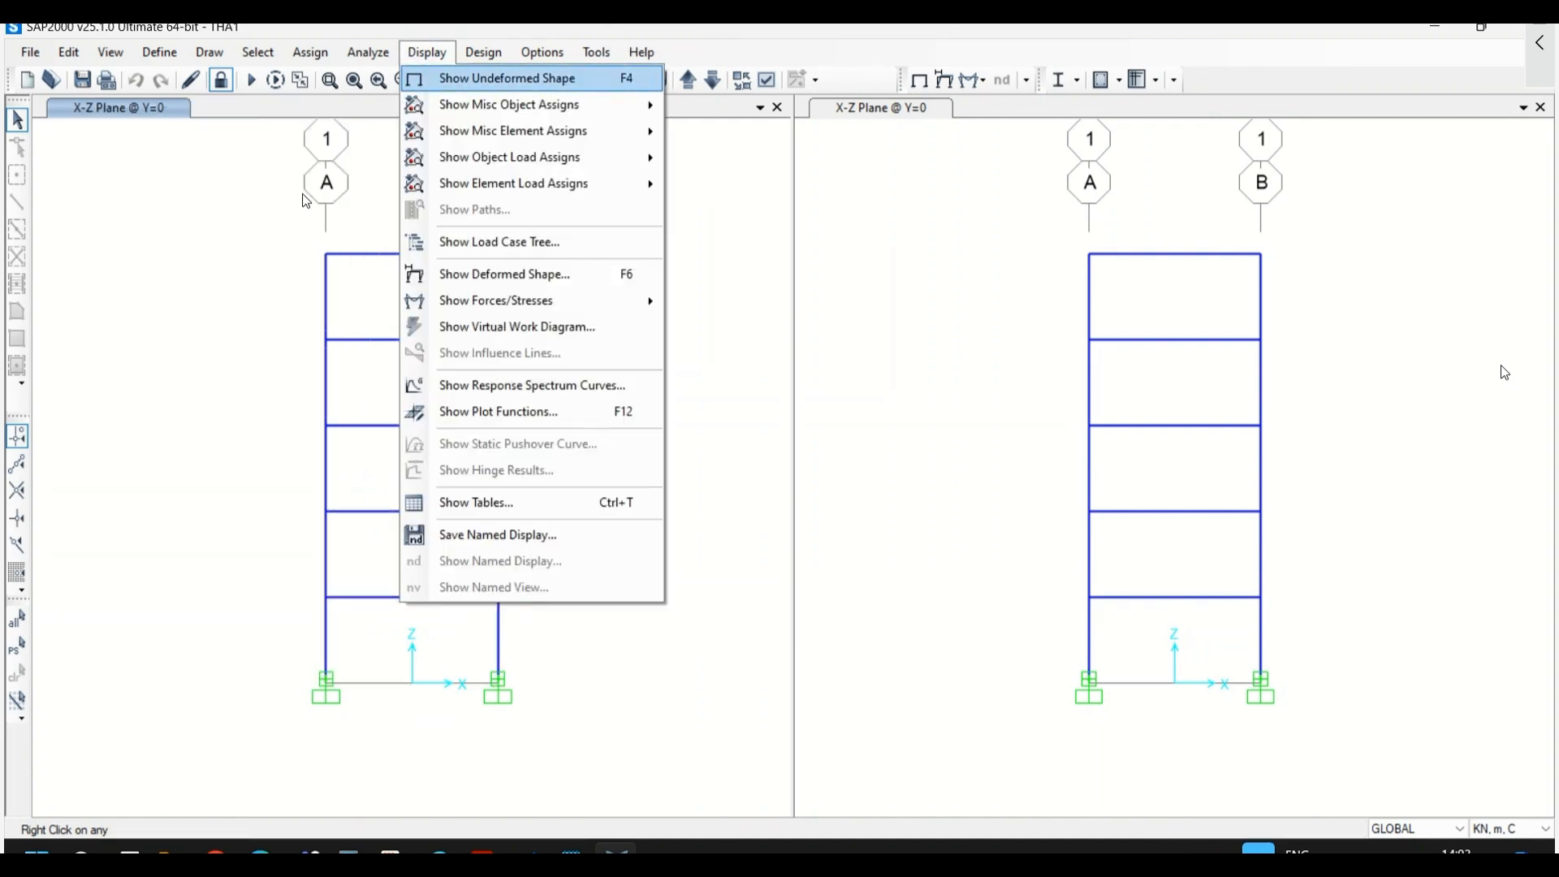